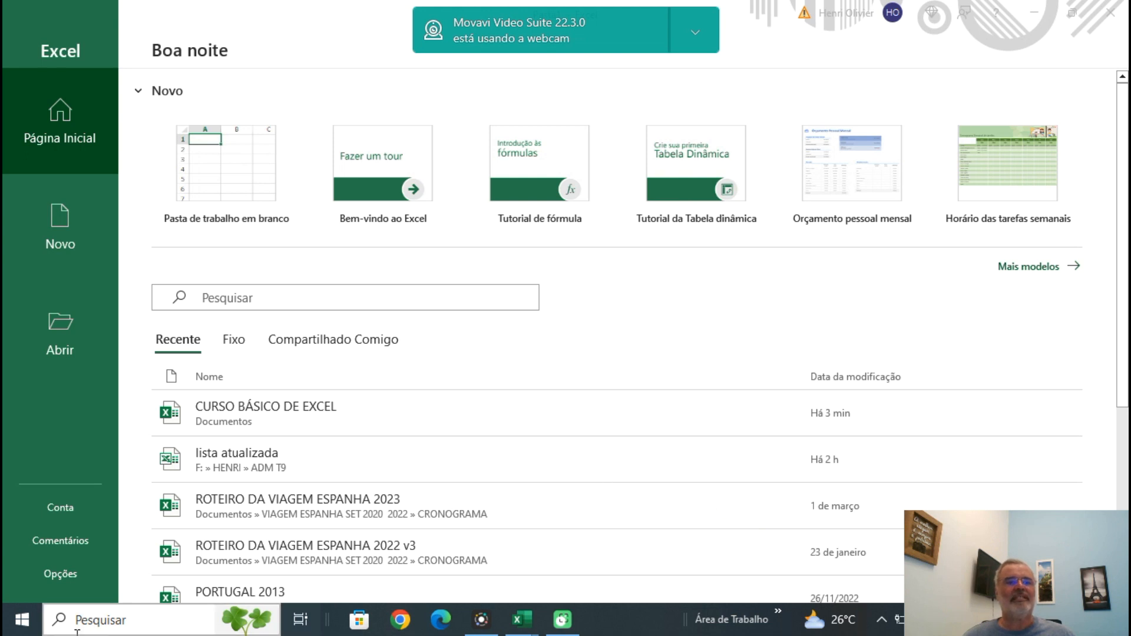
Create a blank workbook and look over the insert and page layout commands before returning to the home commands.
left_click(224, 168)
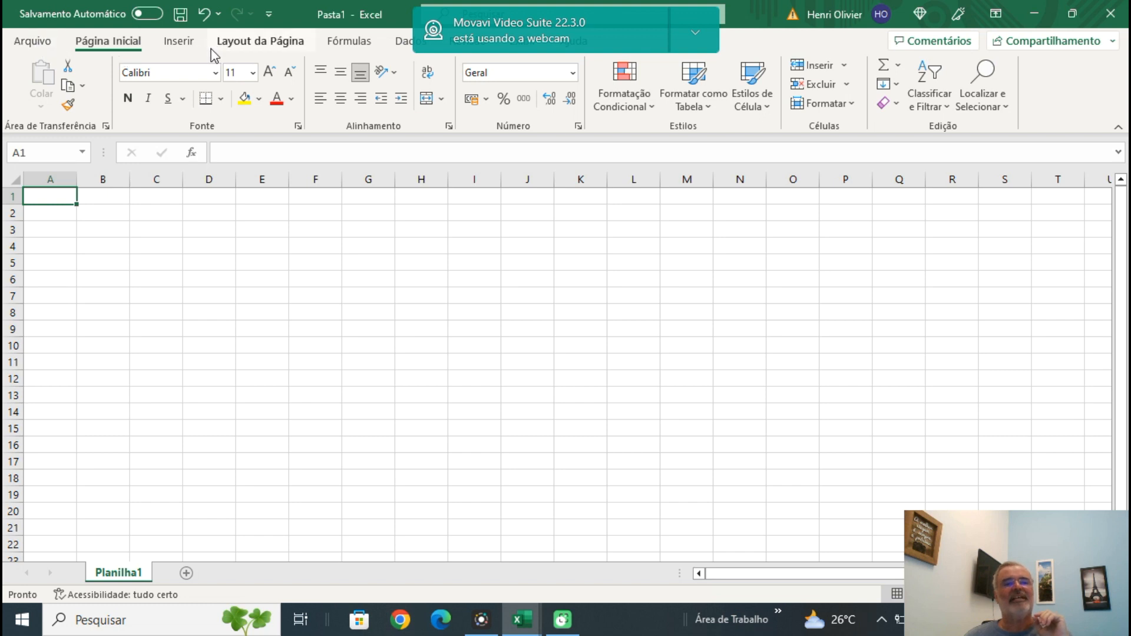
left_click(184, 42)
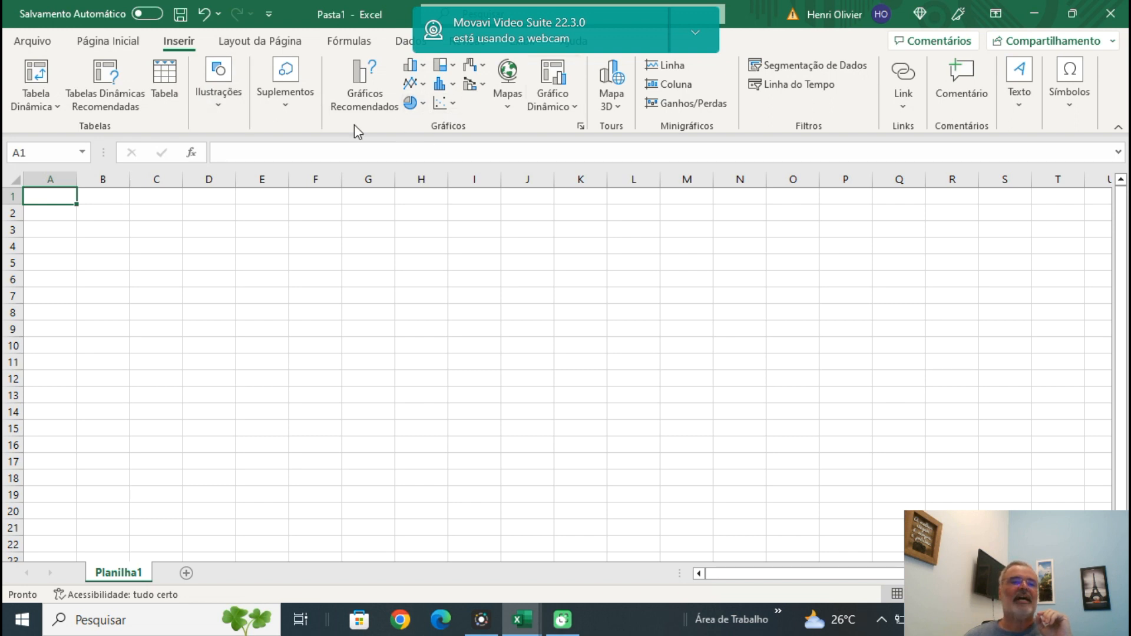
left_click(264, 43)
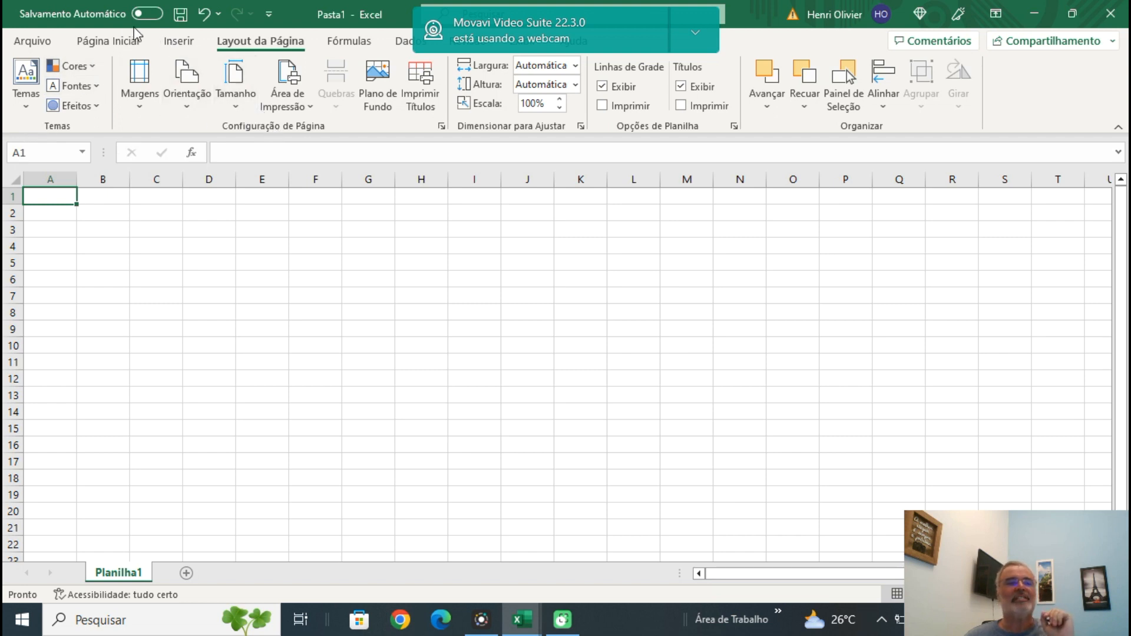
left_click(123, 46)
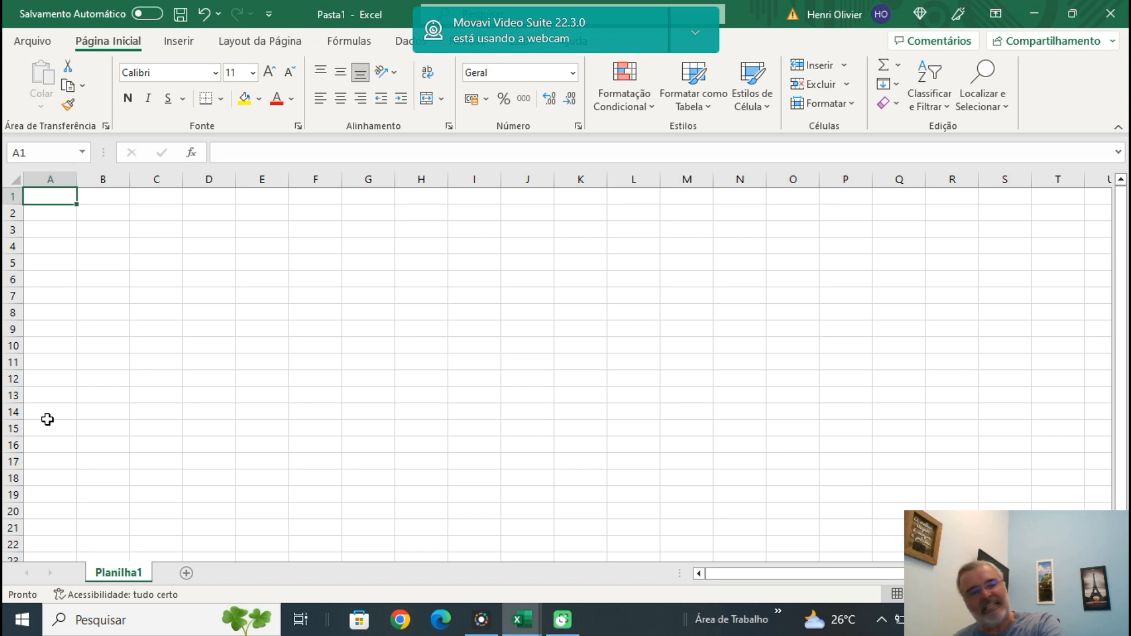
Jump to the last column of the sheet, down to its last row, and back up to row 1.
key("End")
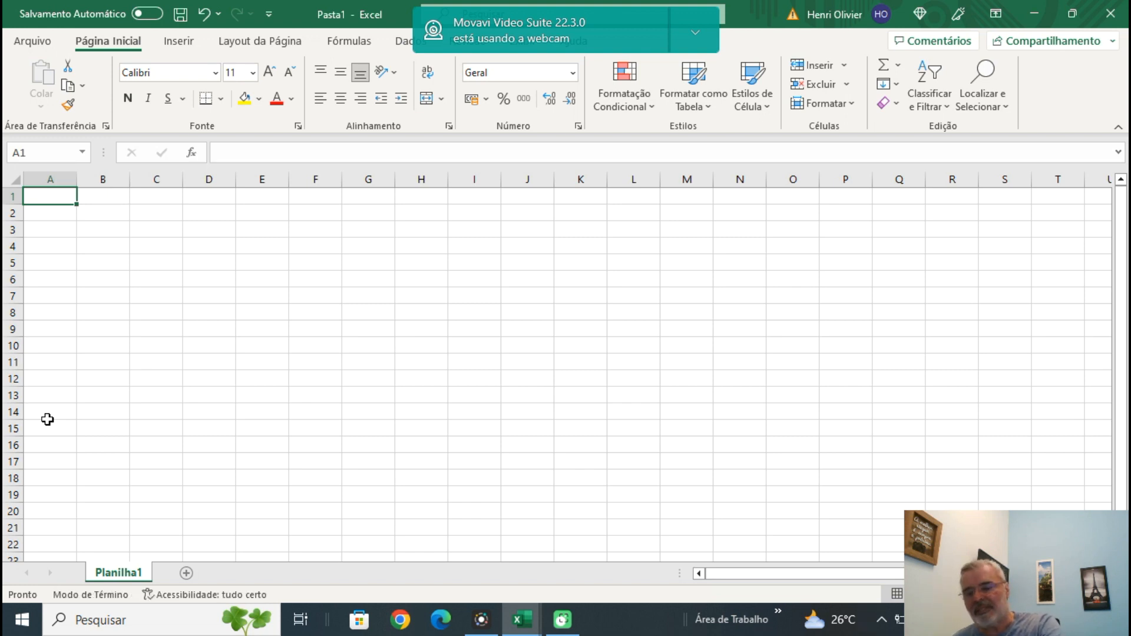
key("Right")
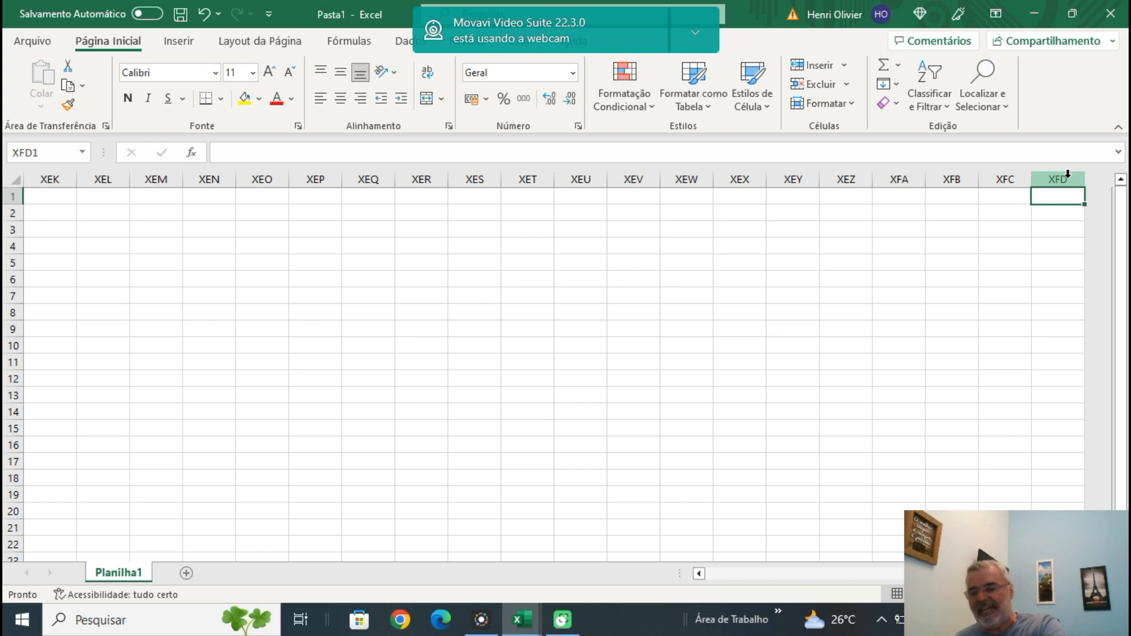
key("End")
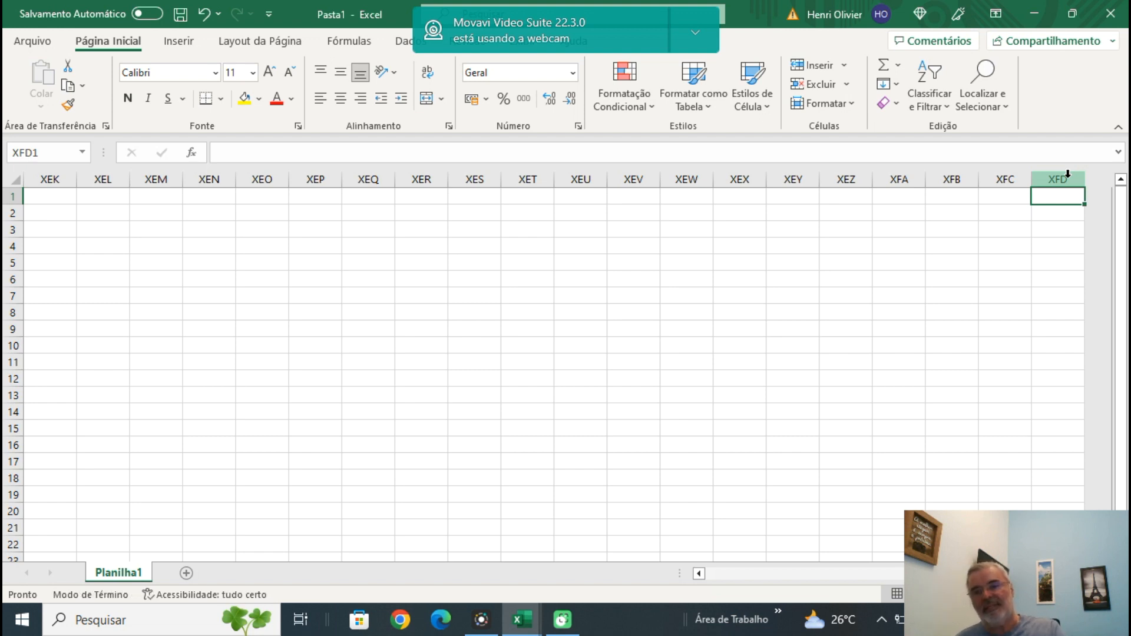
key("Down")
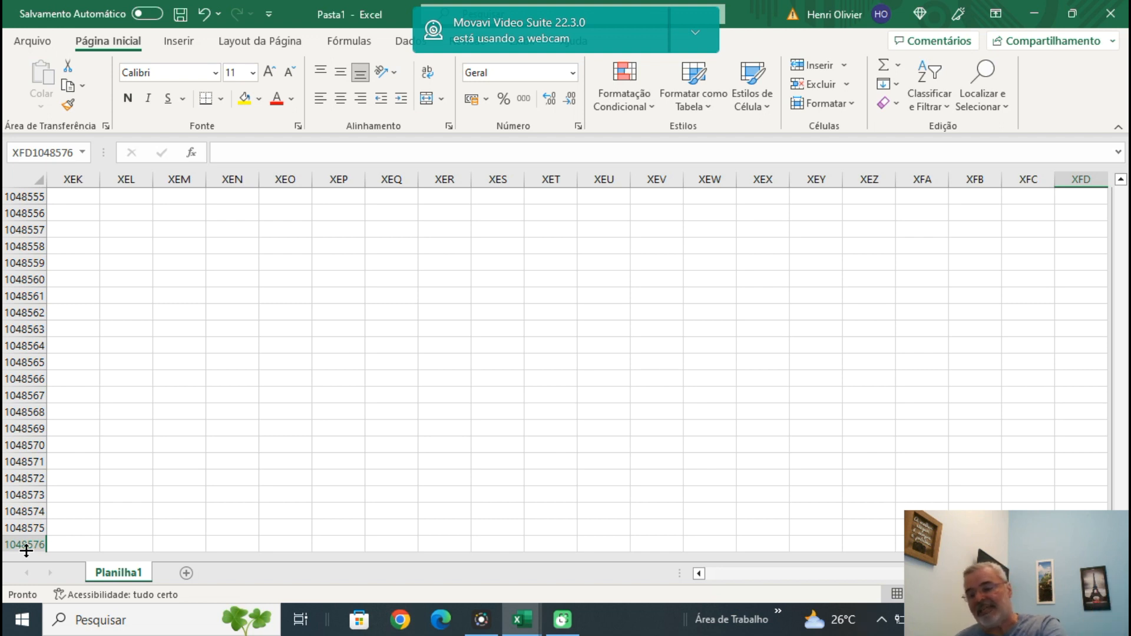
key("End")
key("Up")
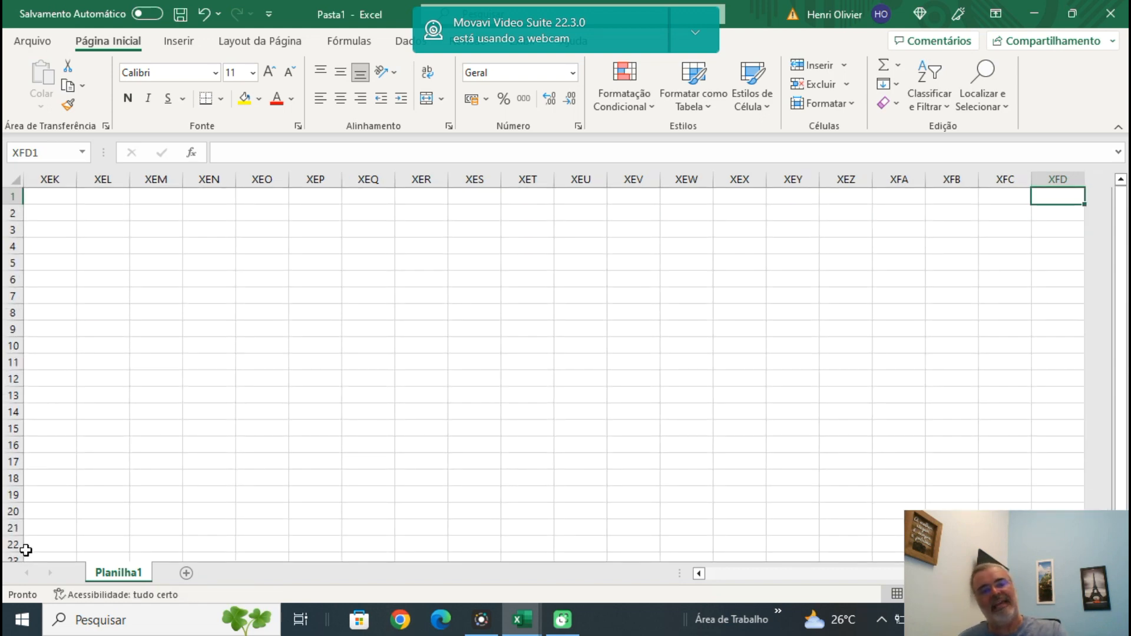
Use Go To with the reference A1 to return to the first cell.
key("F5")
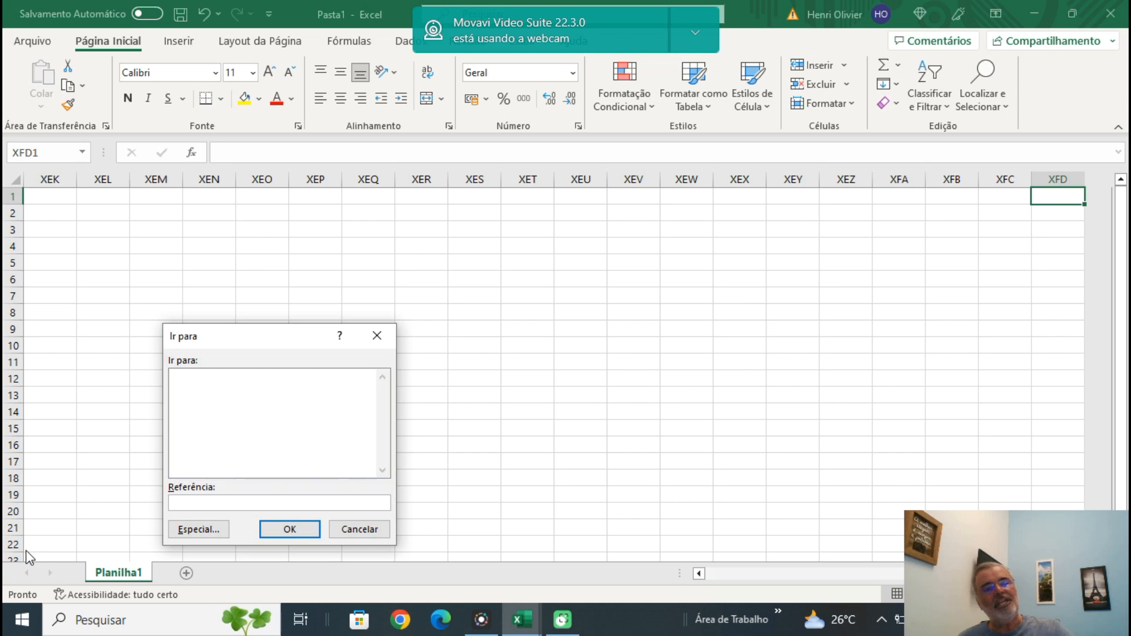
type("A1")
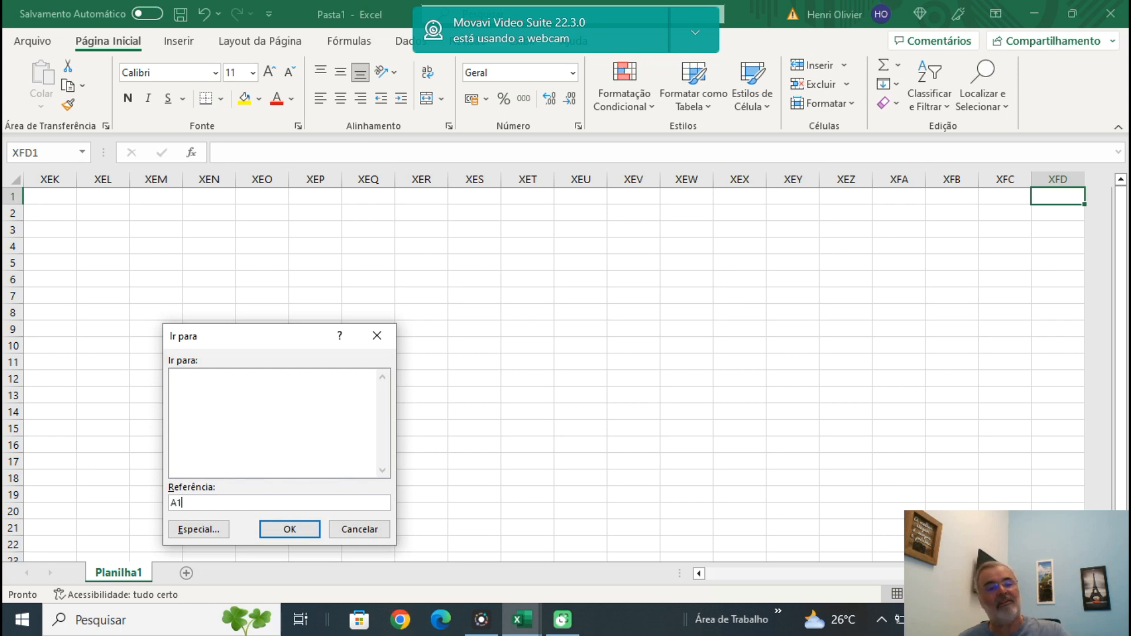
key("Return")
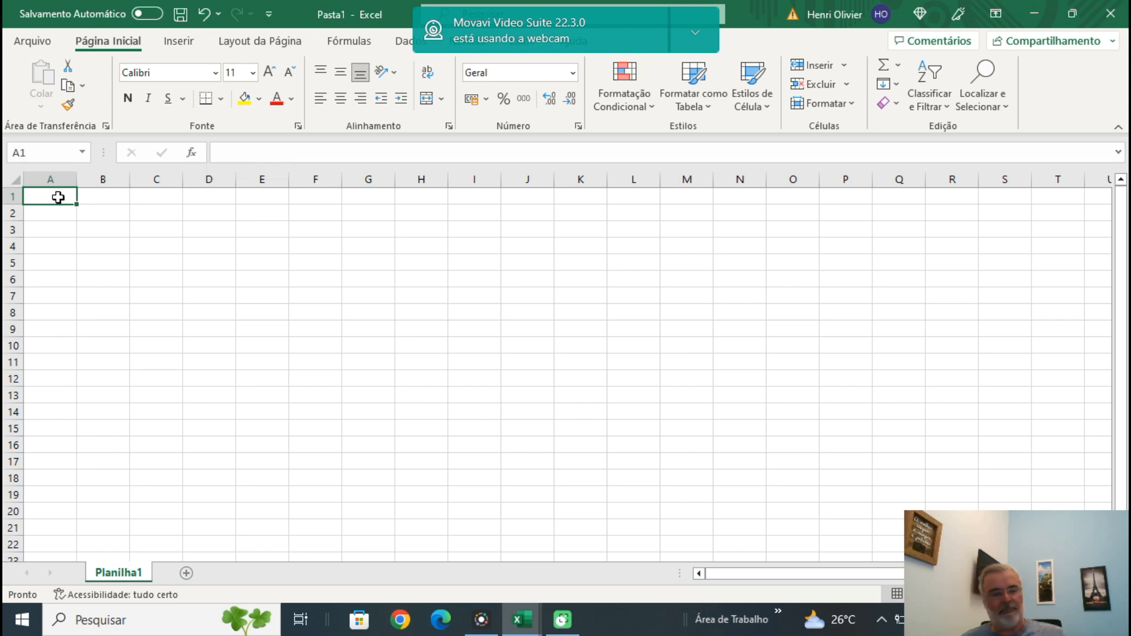
Enter the number 100 in cell A1 and replace it with the text EXCEL.
type("100")
key("Return")
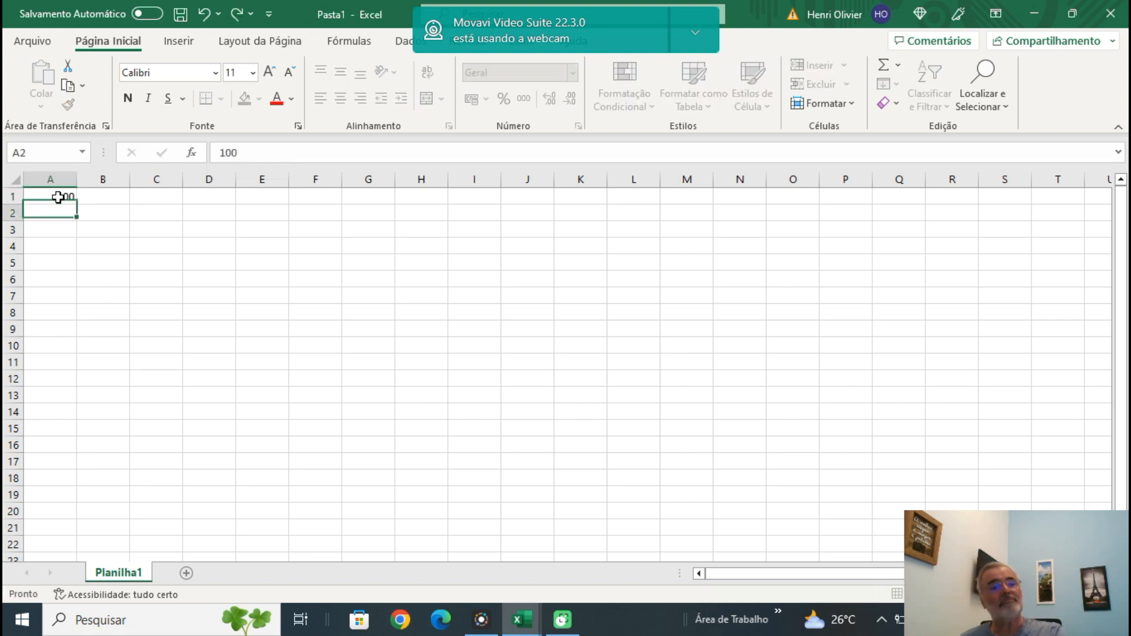
left_click(55, 195)
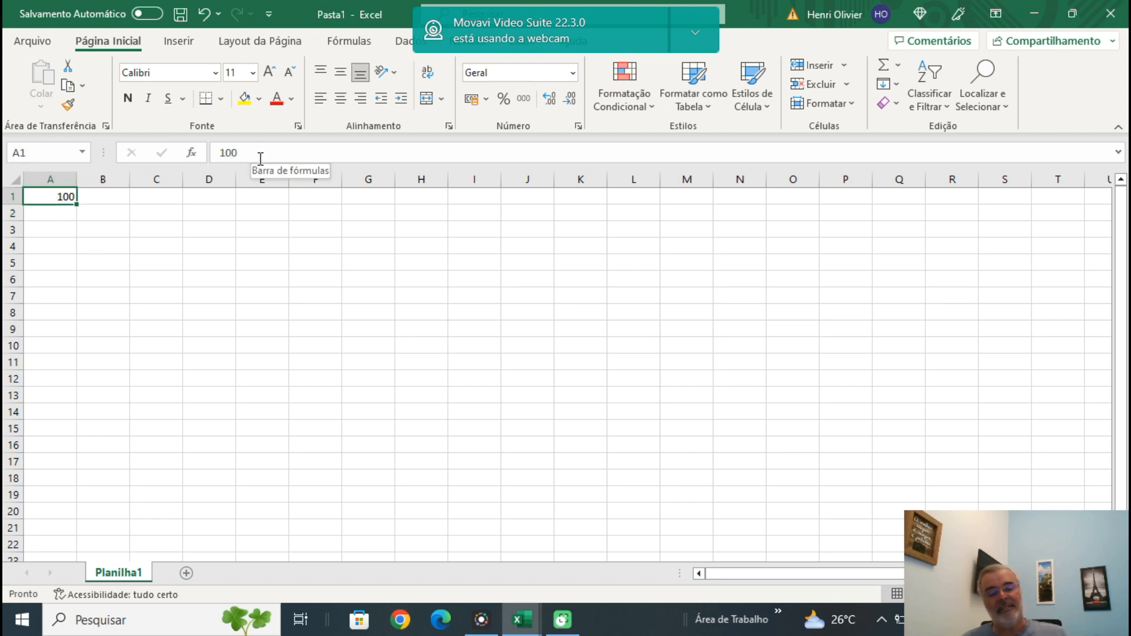
type("EXCEL")
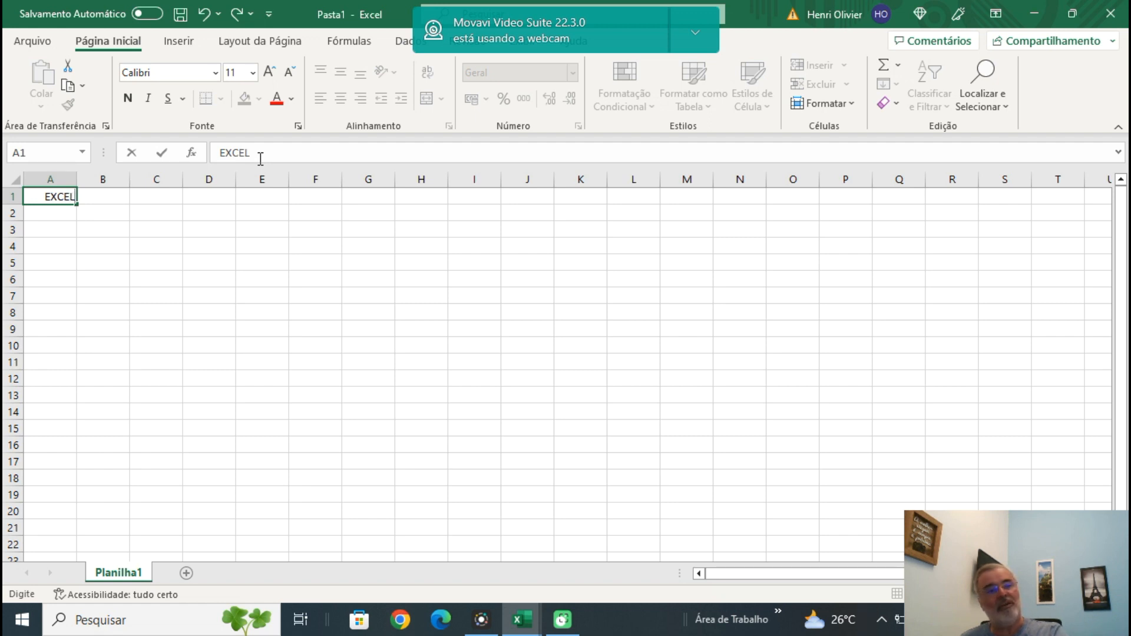
key("ctrl+Return")
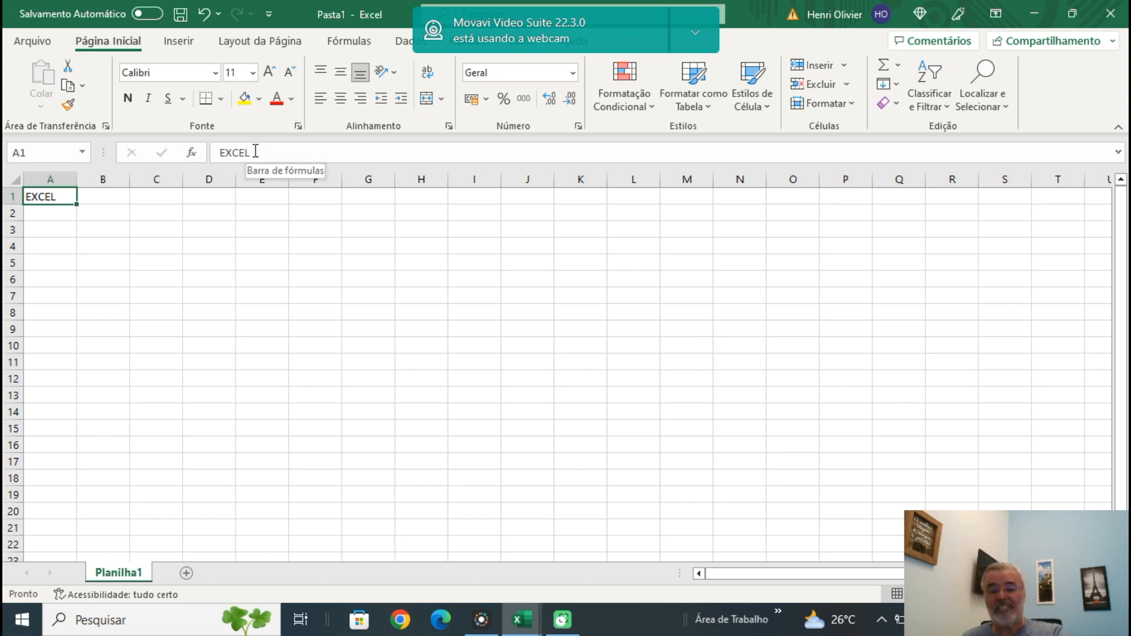
Replace the content of cell A1 with the formula =C2+D2 and open the formula for inspection.
type("=")
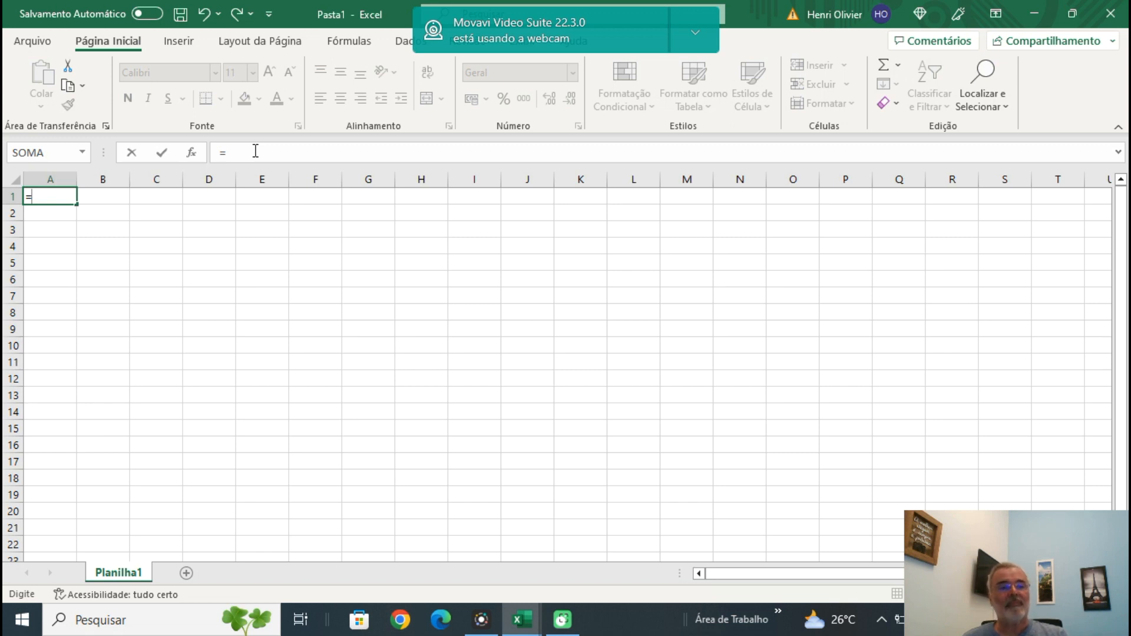
type("C2")
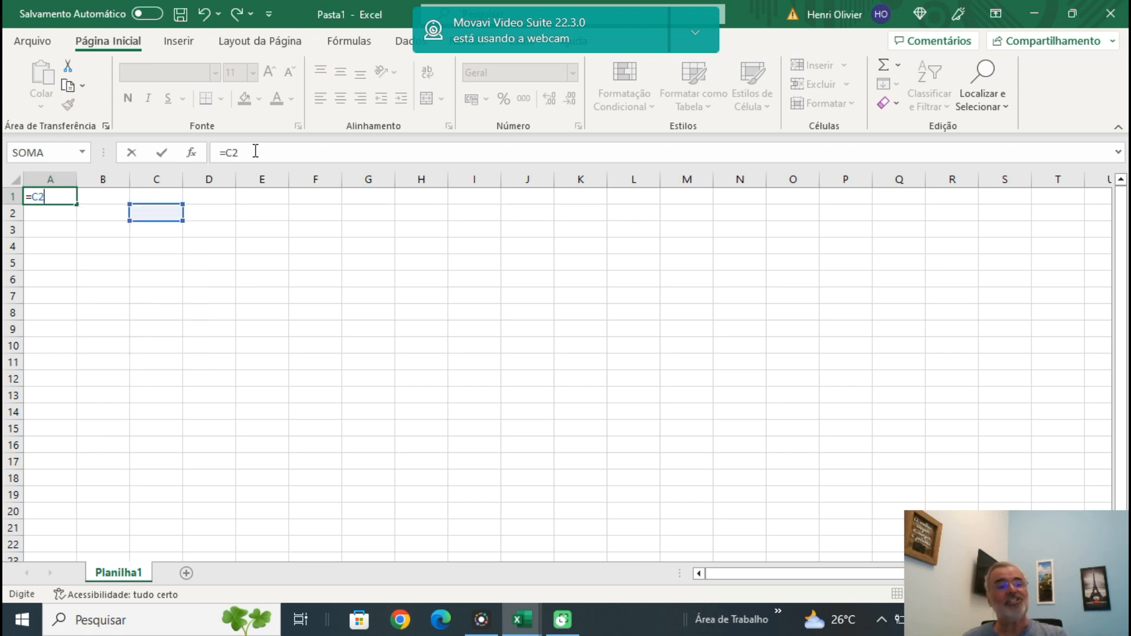
type("+D2")
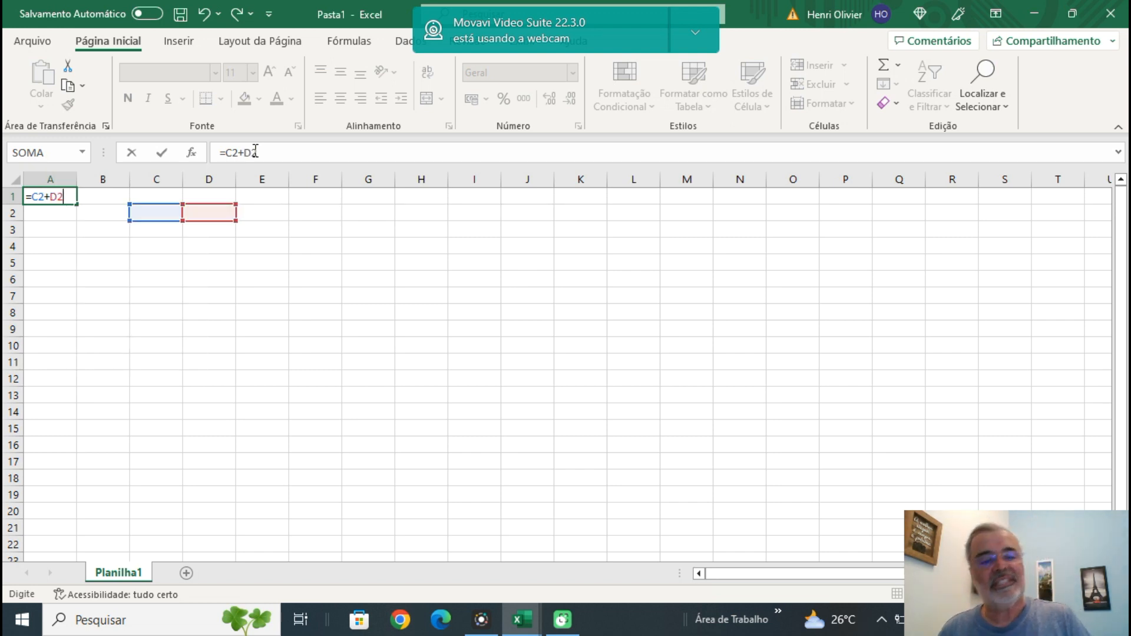
key("Return")
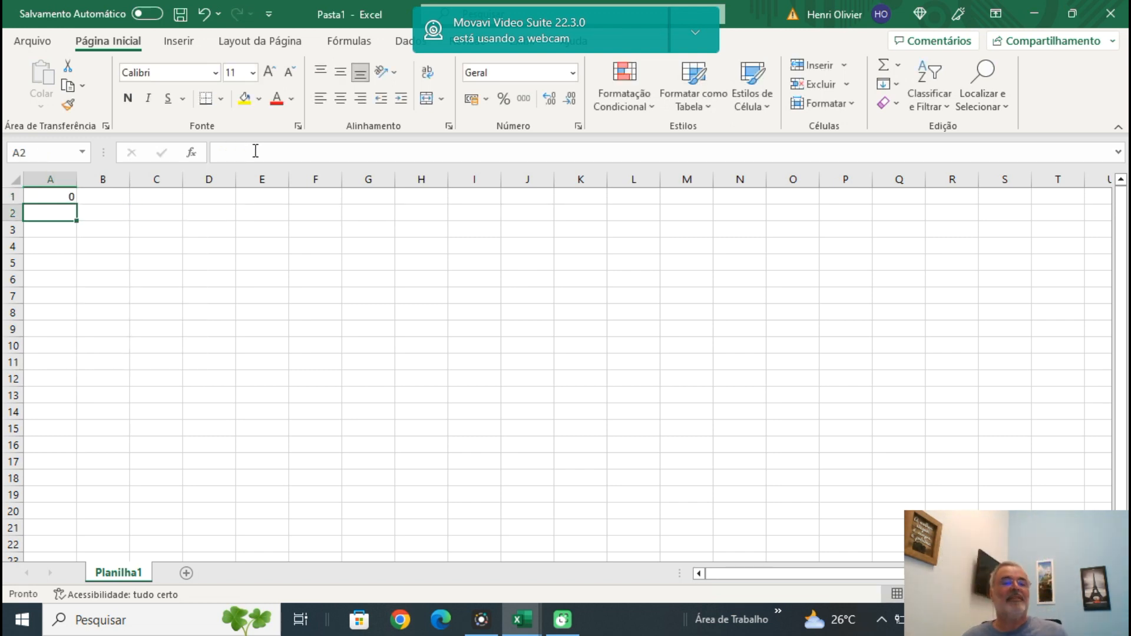
left_click(56, 200)
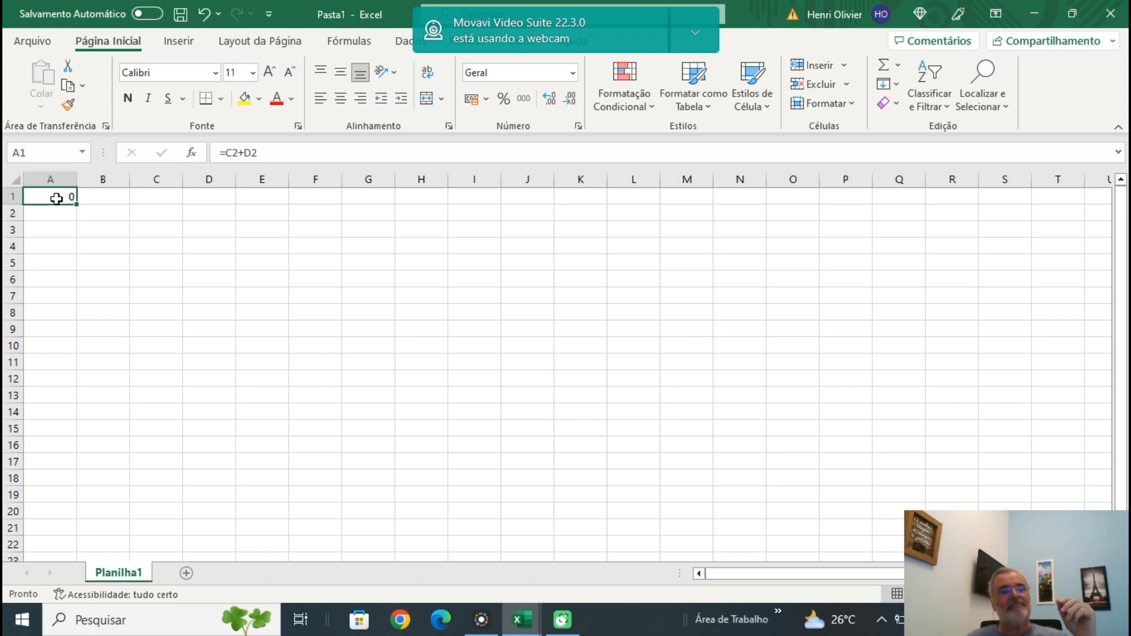
double_click(56, 199)
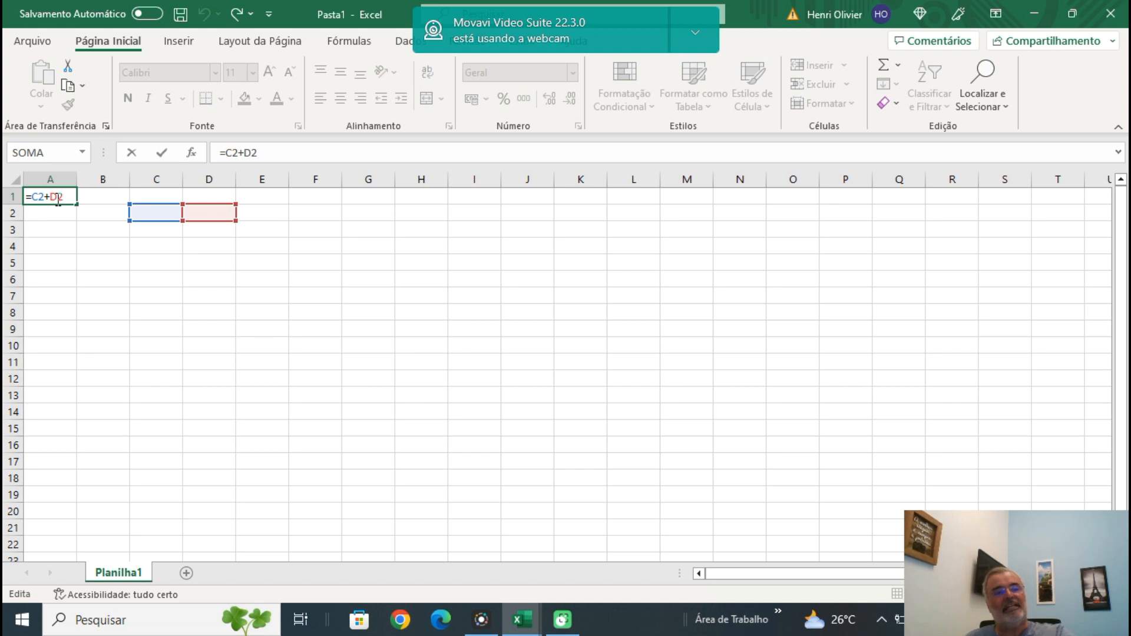
Enter 4 in cell C2 and 8 in cell D2 to feed the sum formula.
left_click(162, 213)
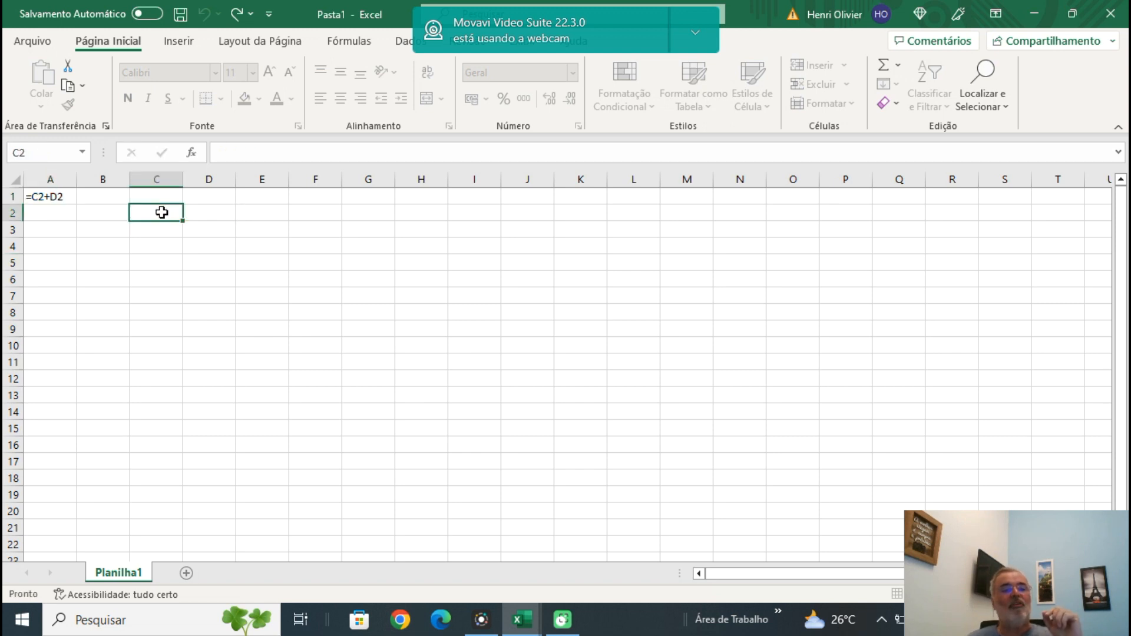
type("4")
key("Return")
left_click(218, 214)
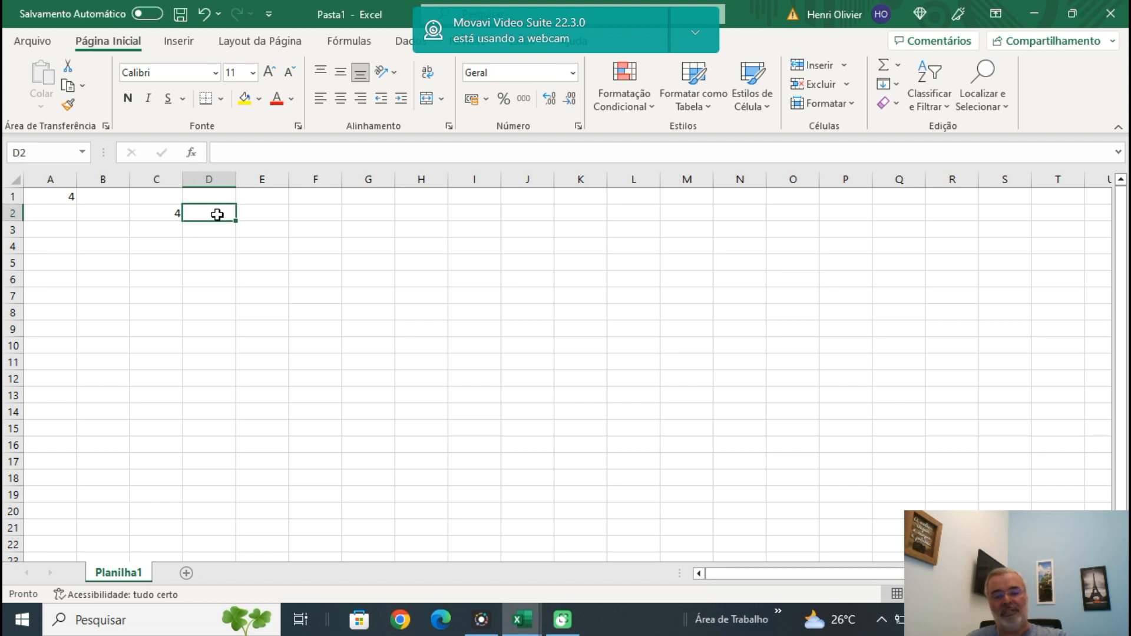
type("8")
key("Return")
left_click(222, 295)
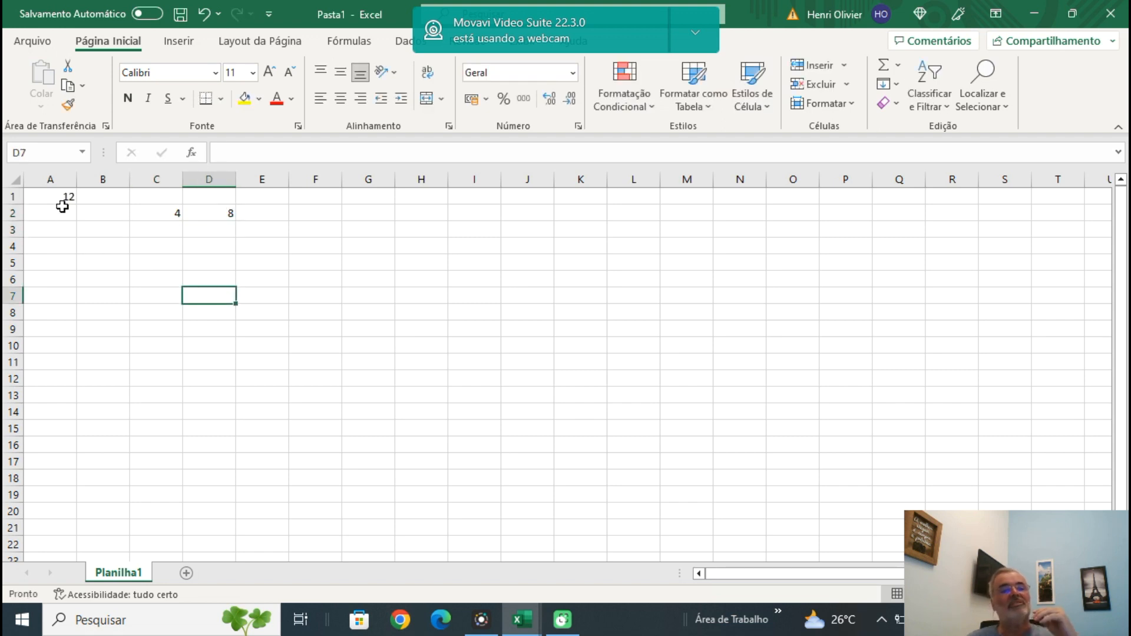
Select the range A1:D2 and enter the formula =A1:D2 in cell F6.
left_click(56, 194)
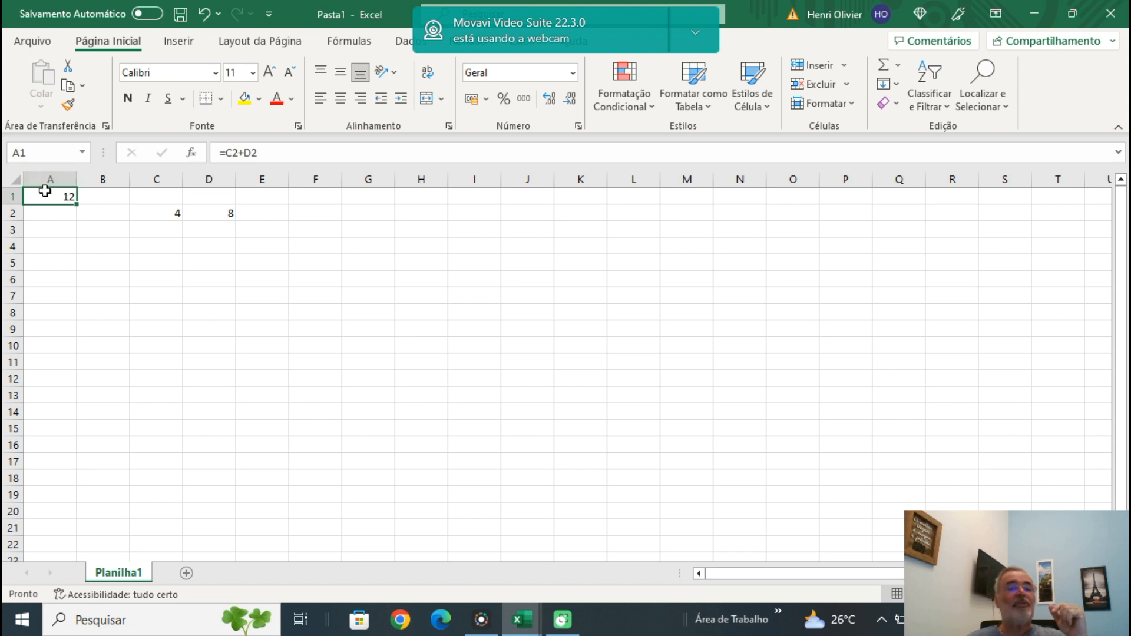
left_click_drag(43, 193, 218, 221)
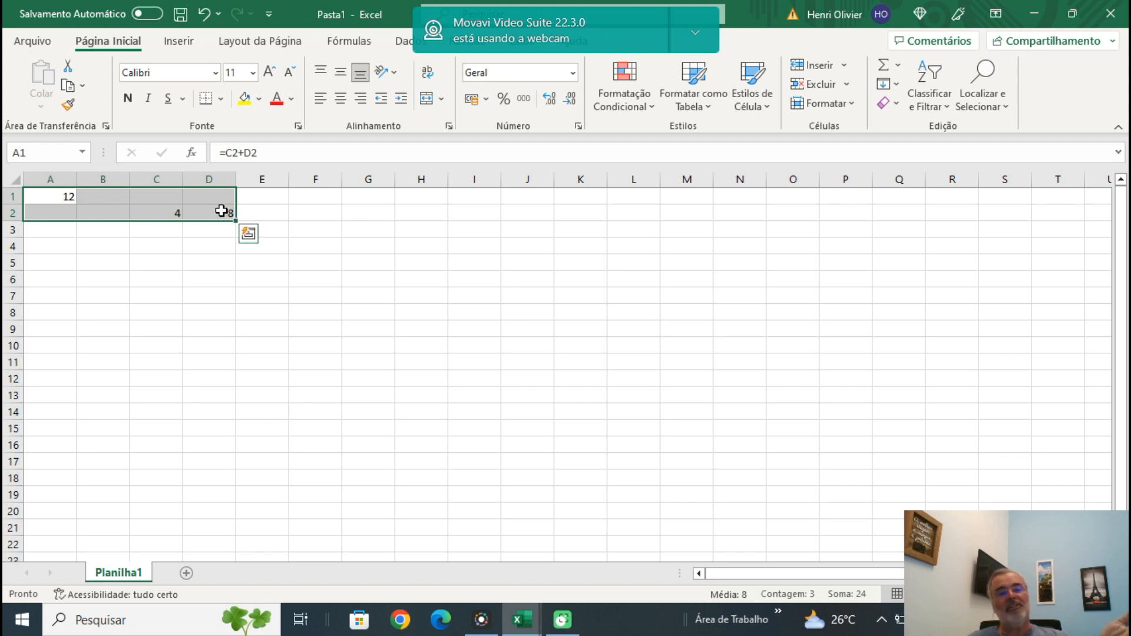
left_click(324, 282)
type("=A1")
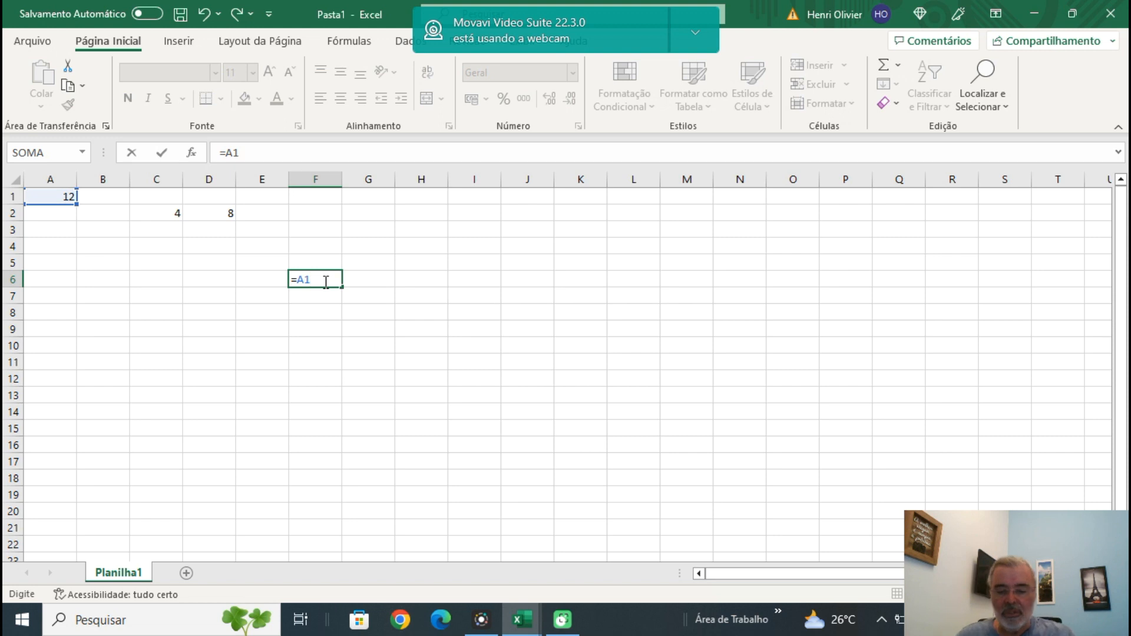
type(":D")
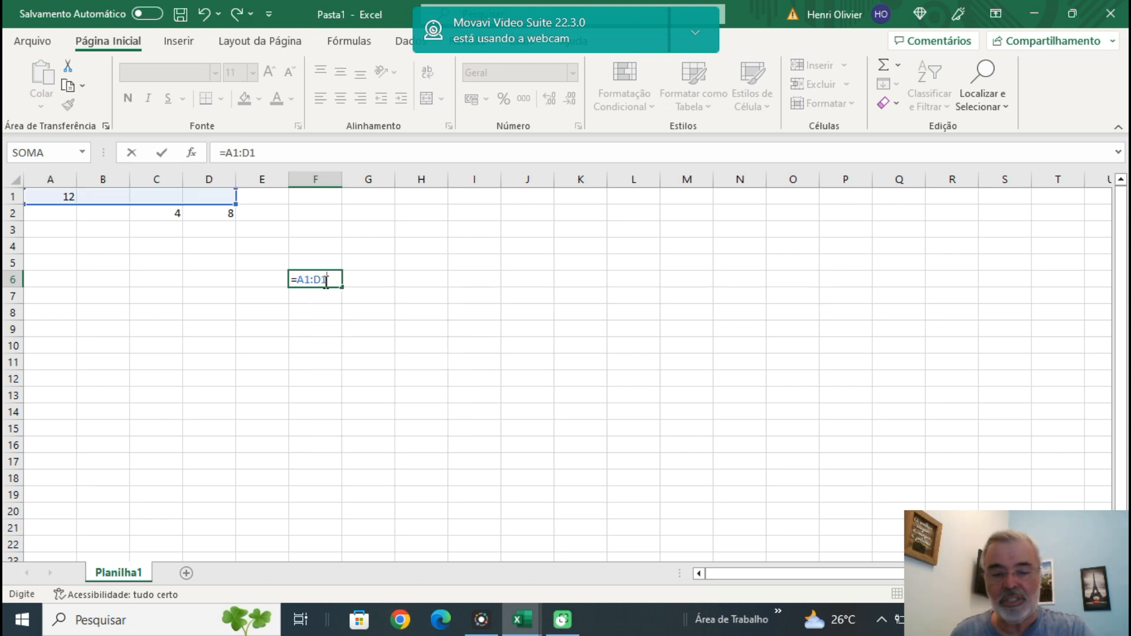
type("2")
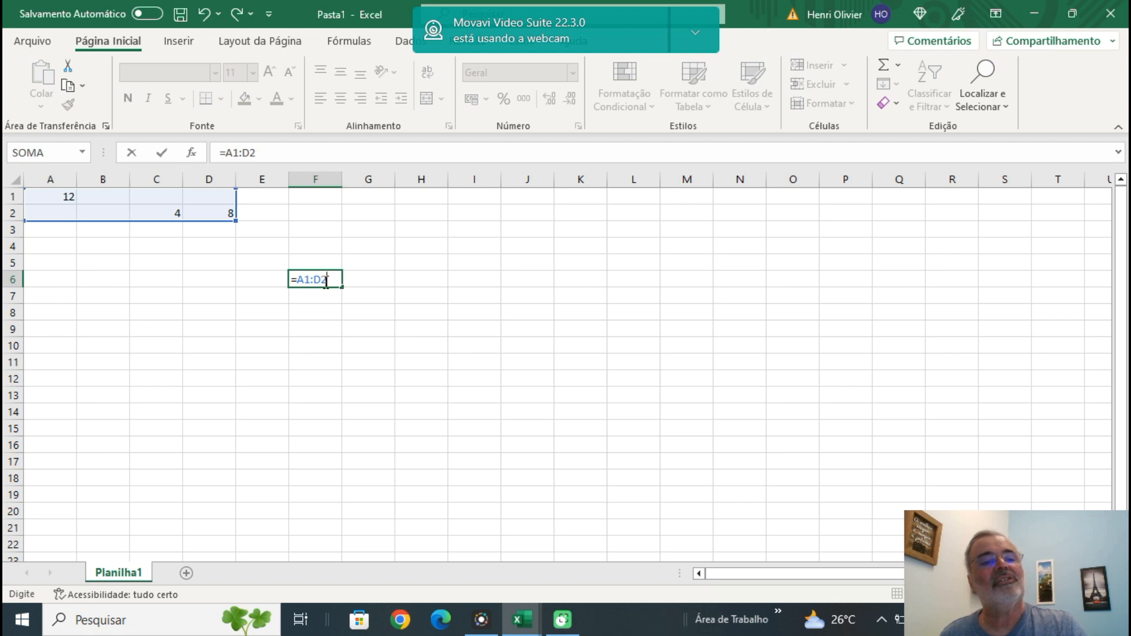
key("Return")
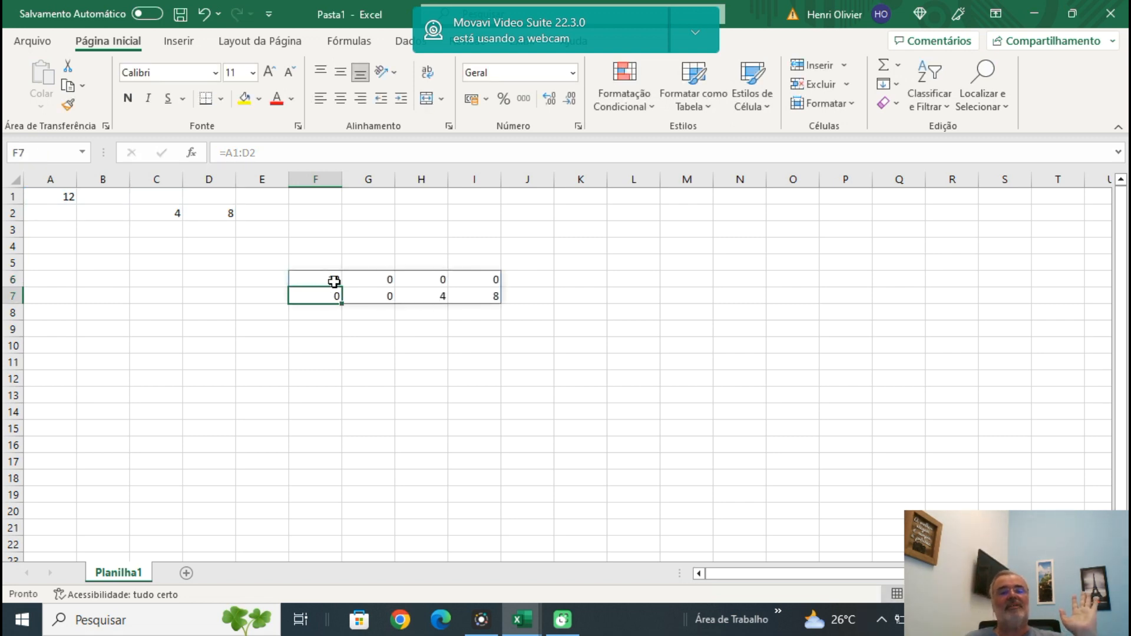
Undo the =A1:D2 formula entry and select cell C7.
left_click(205, 18)
left_click(146, 292)
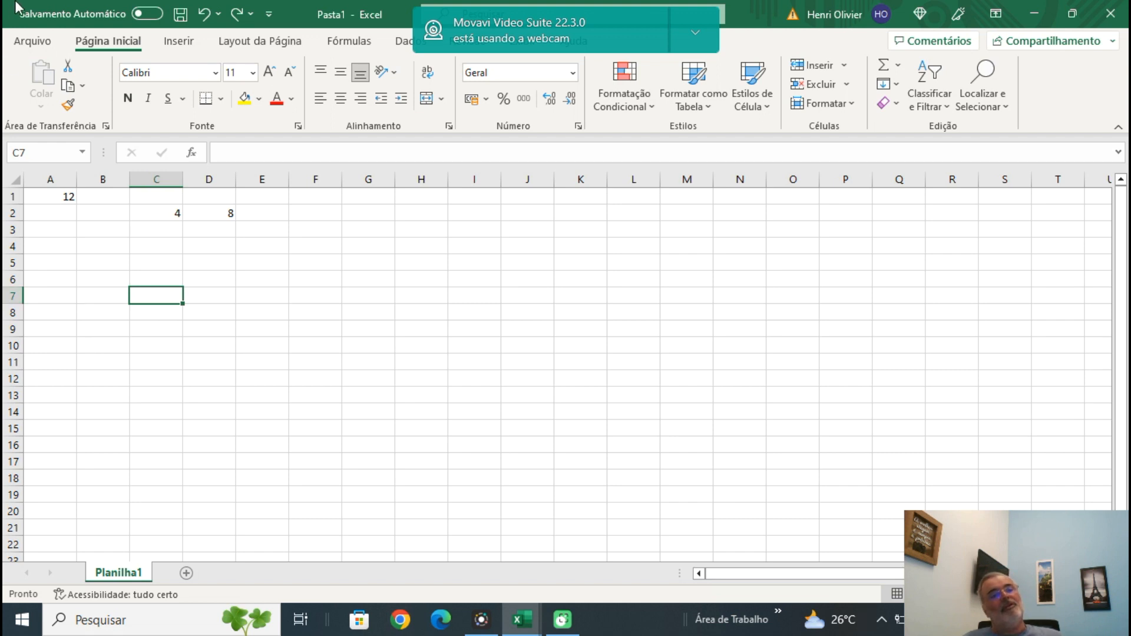
View the file start page and switch to the already open workbook CURSO BÁSICO DE EXCEL.
left_click(32, 43)
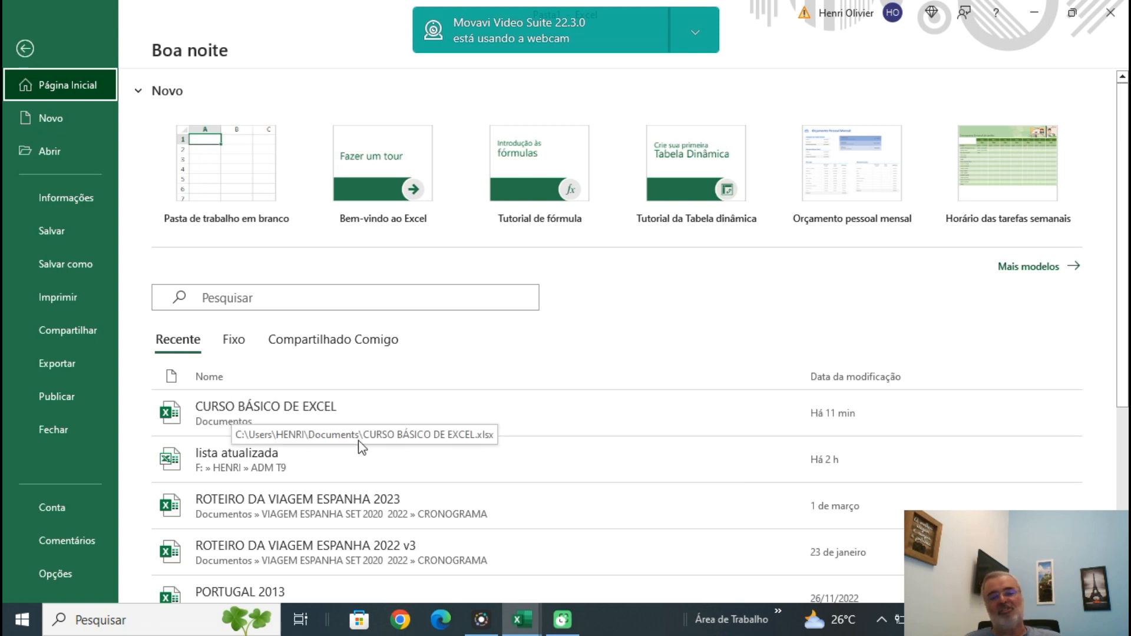
mouse_move(521, 630)
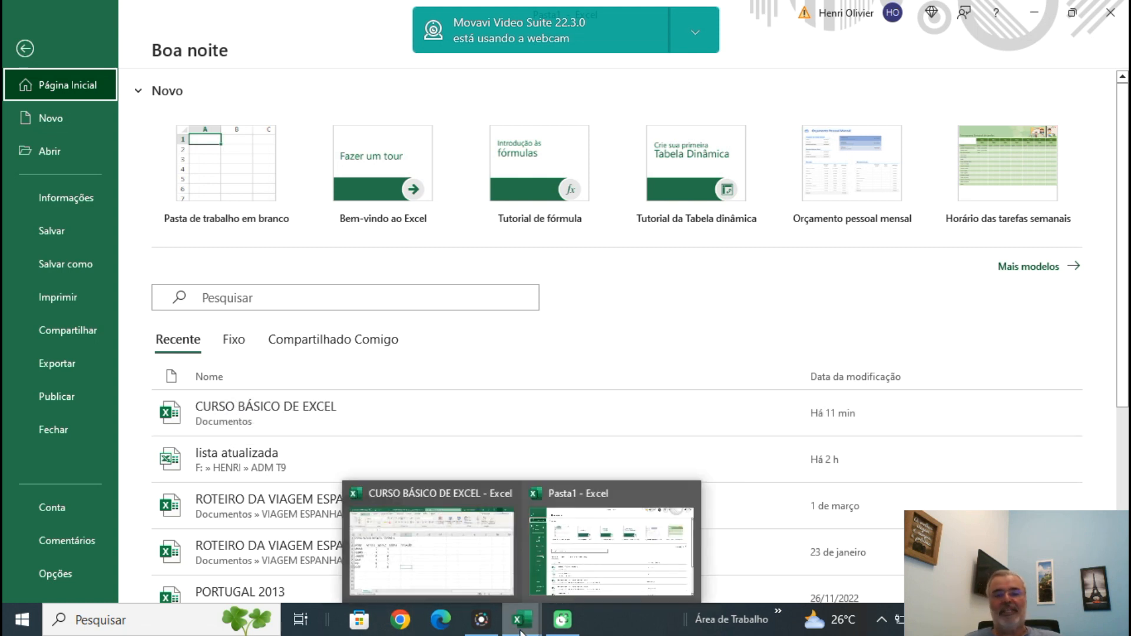
left_click(441, 561)
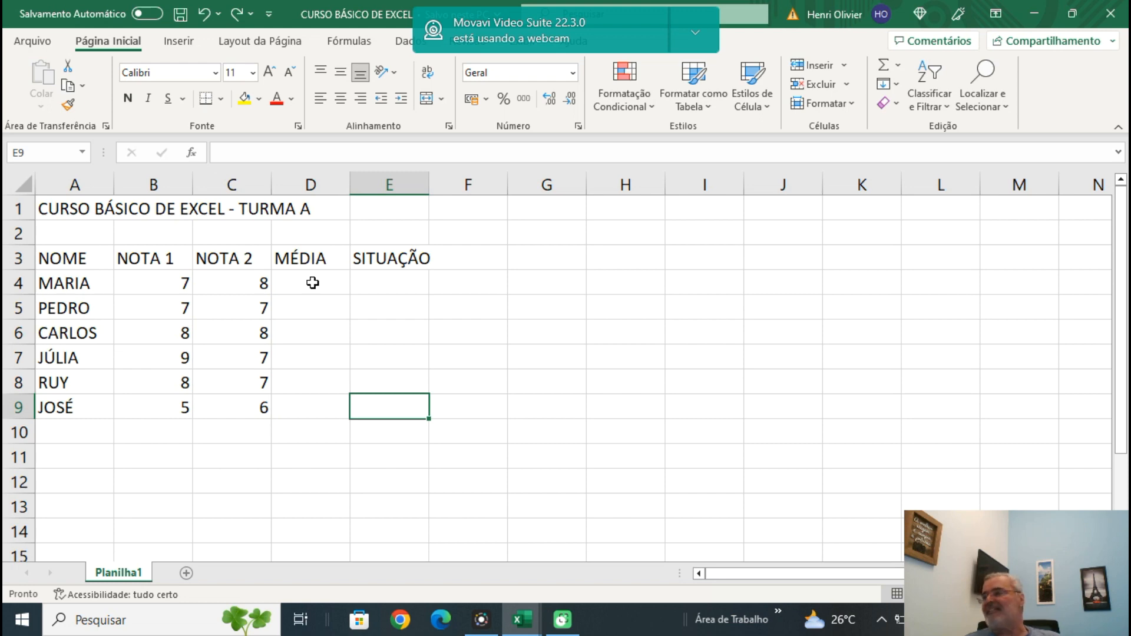
Move the title CURSO BÁSICO DE EXCEL - TURMA A from cell A1 to cell B1.
left_click(405, 285)
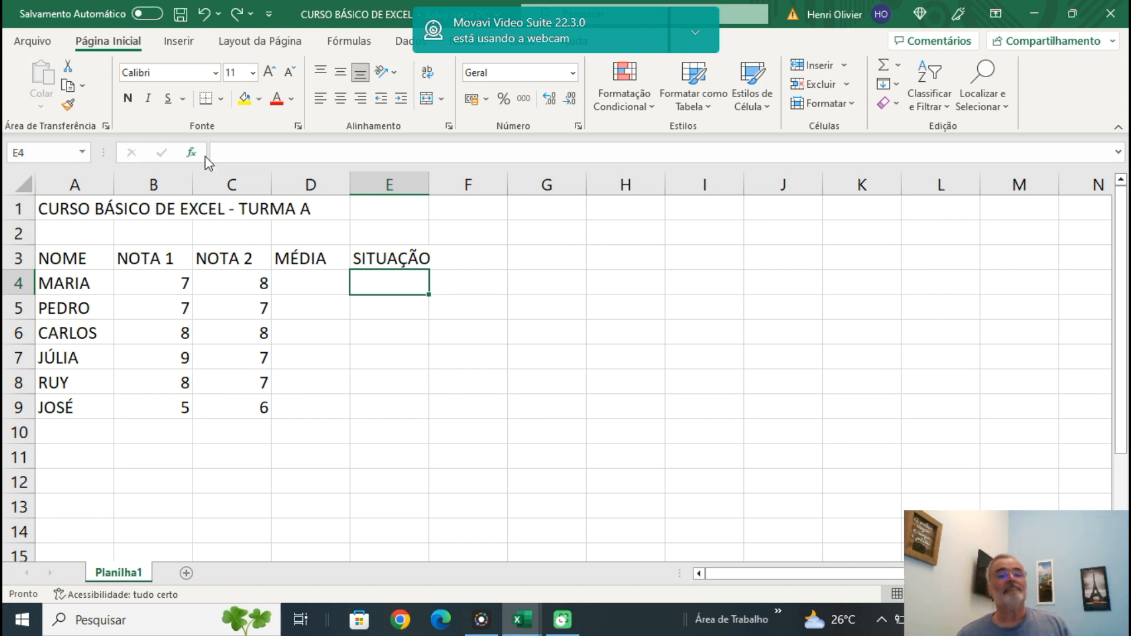
left_click(306, 278)
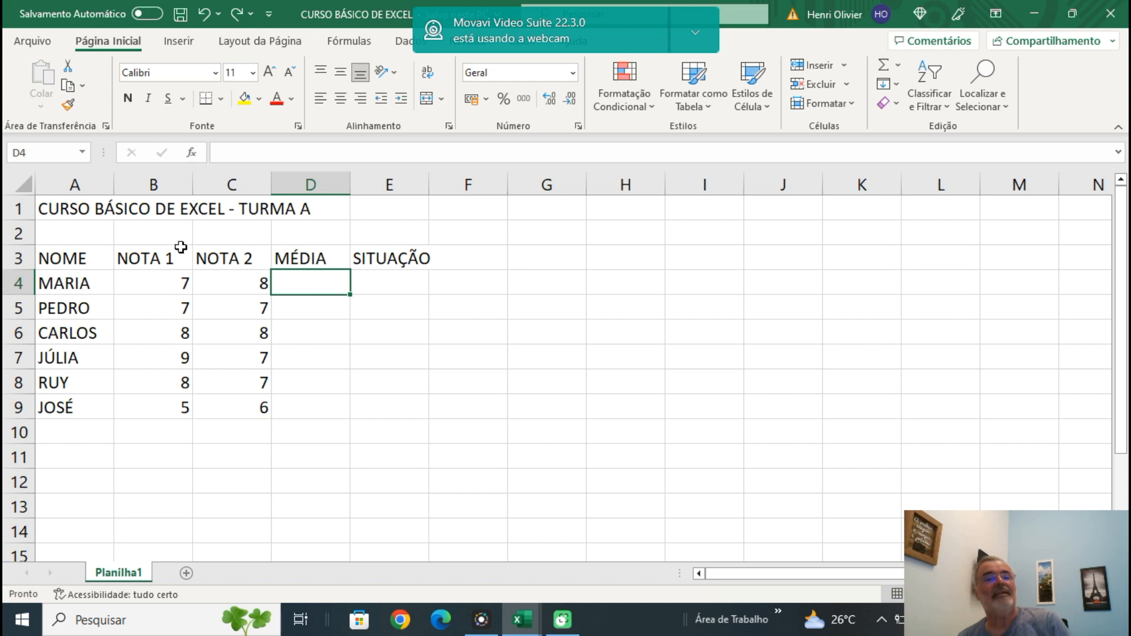
left_click(90, 211)
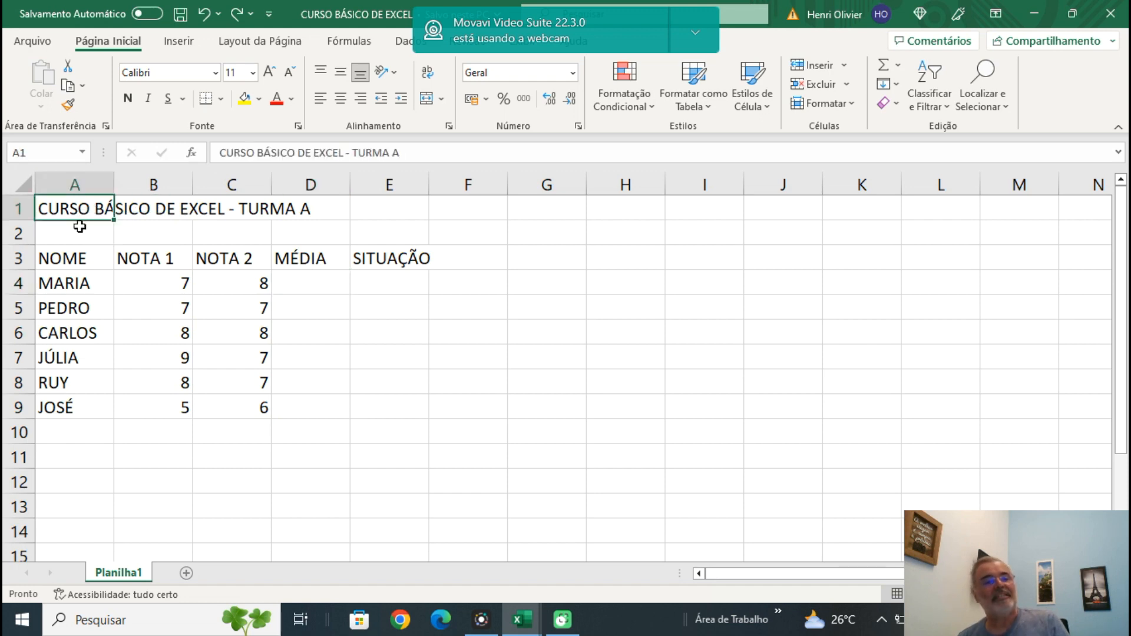
left_click_drag(80, 223, 82, 248)
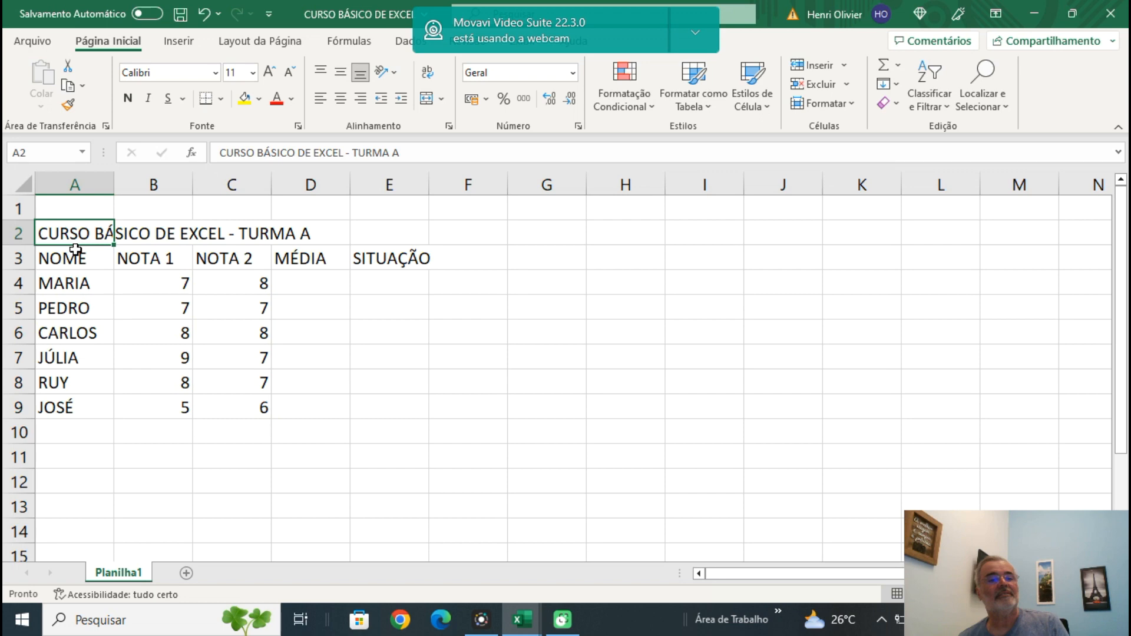
left_click_drag(87, 245, 254, 222)
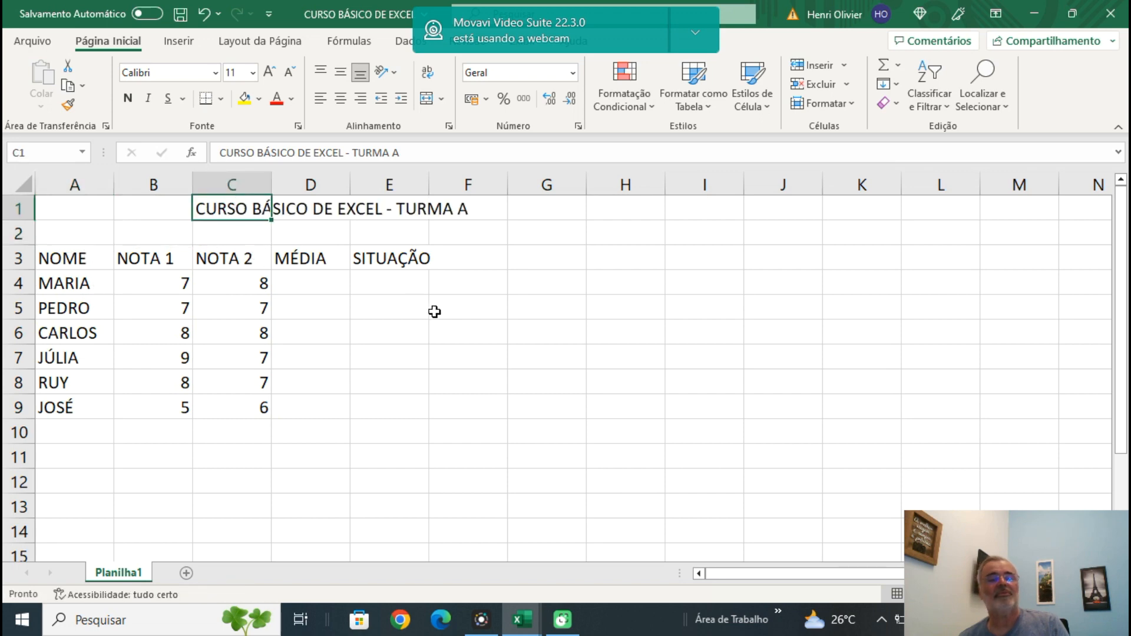
left_click_drag(222, 222, 176, 218)
left_click(490, 251)
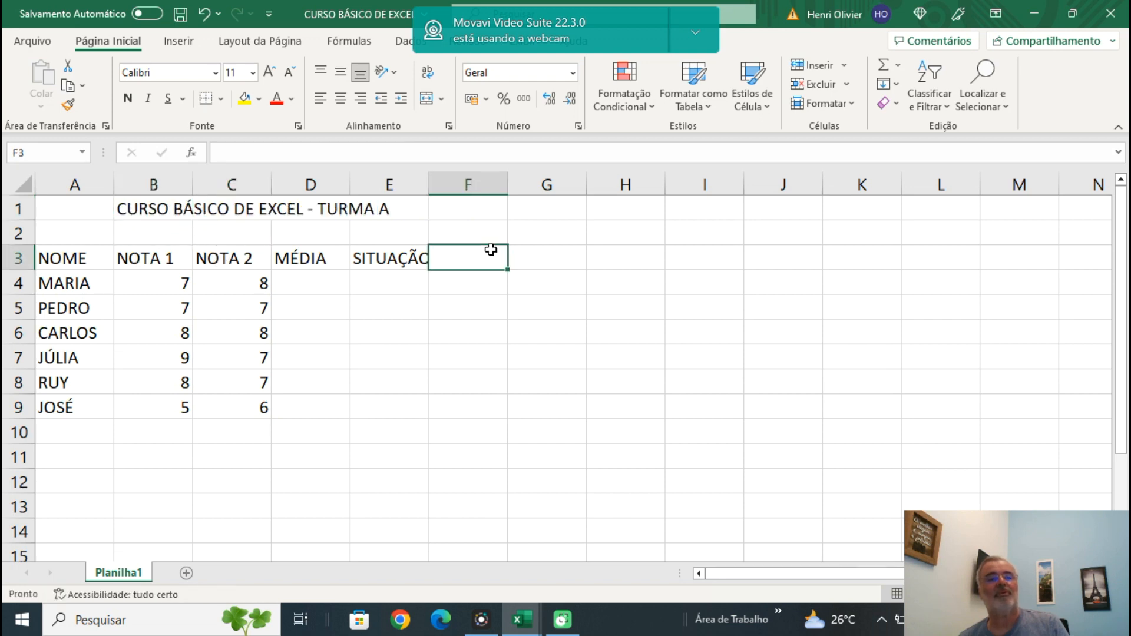
Apply bold, italic and underline to the title in cell B1.
left_click(154, 200)
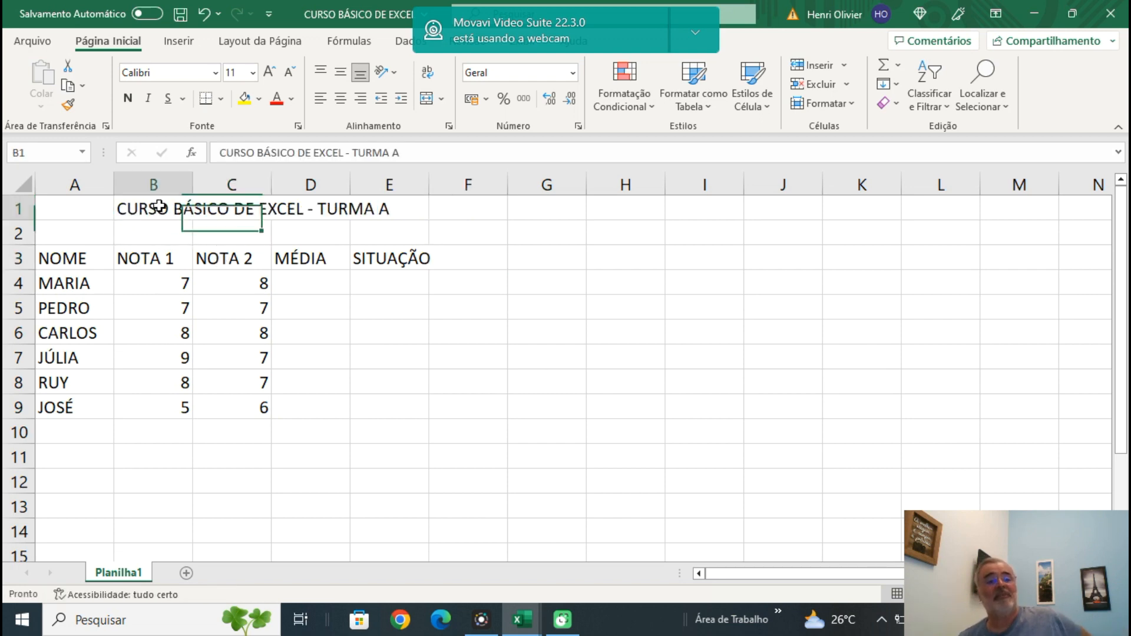
left_click(128, 101)
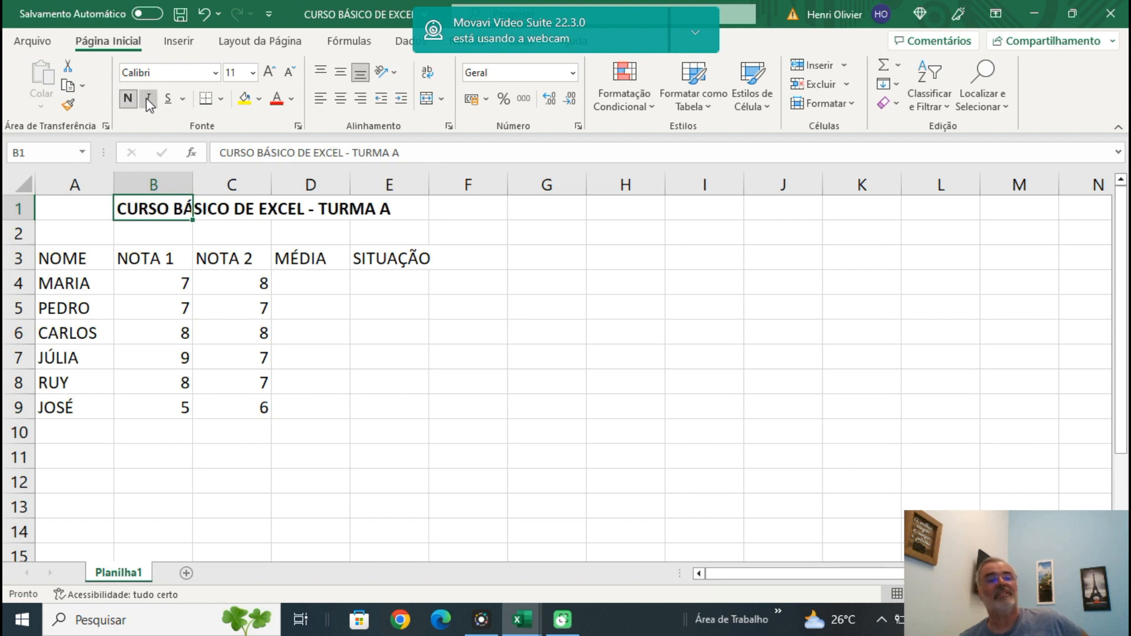
left_click(147, 99)
left_click(167, 100)
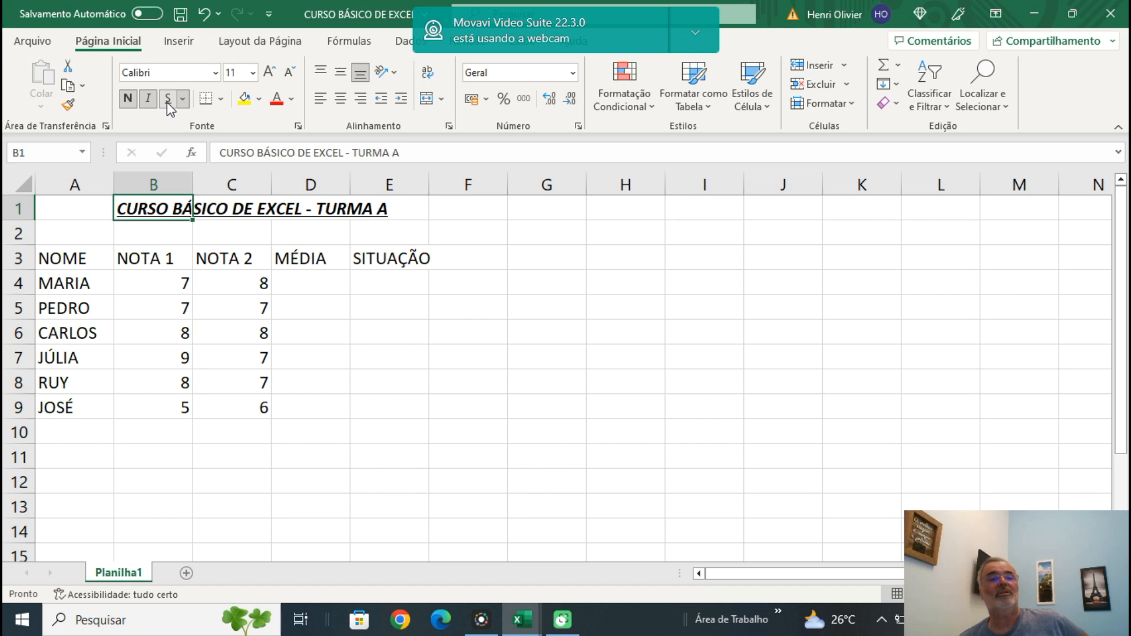
Remove the bold, italic and underline formatting from the title in cell B1.
left_click(128, 98)
left_click(148, 98)
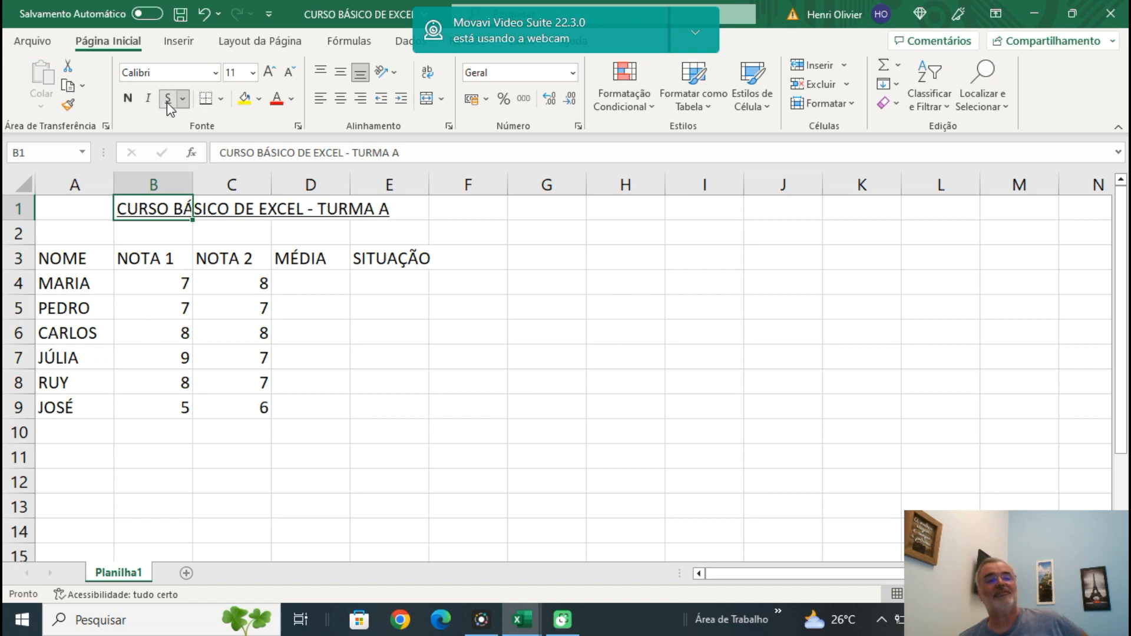
left_click(168, 100)
left_click(469, 257)
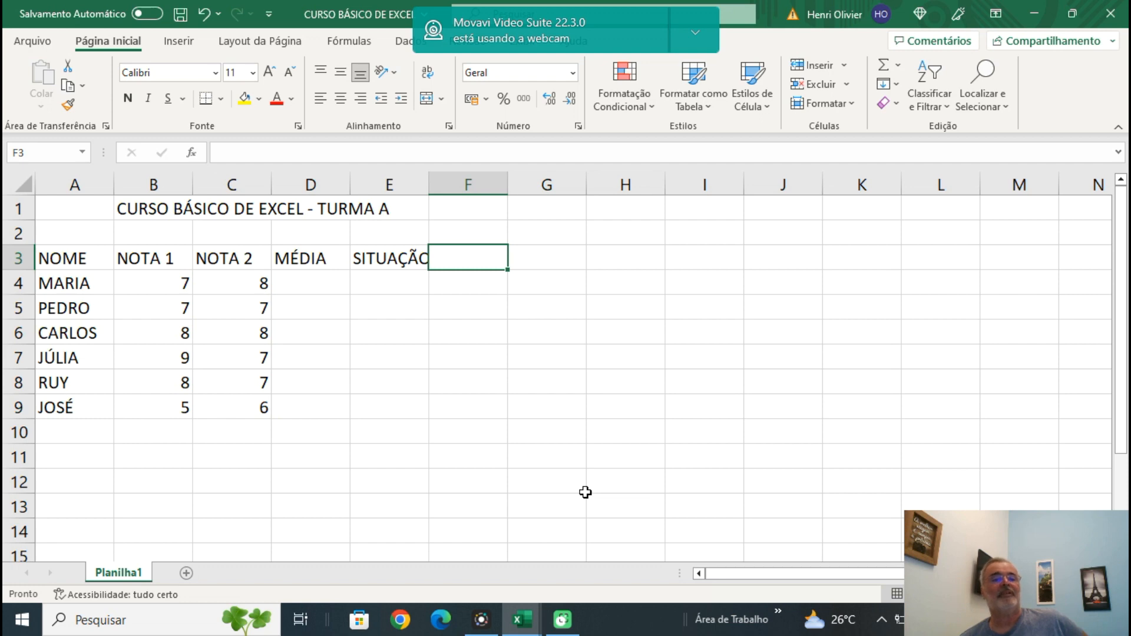
Try a red font colour on the title in cell B1, then restore its automatic black colour.
left_click(132, 208)
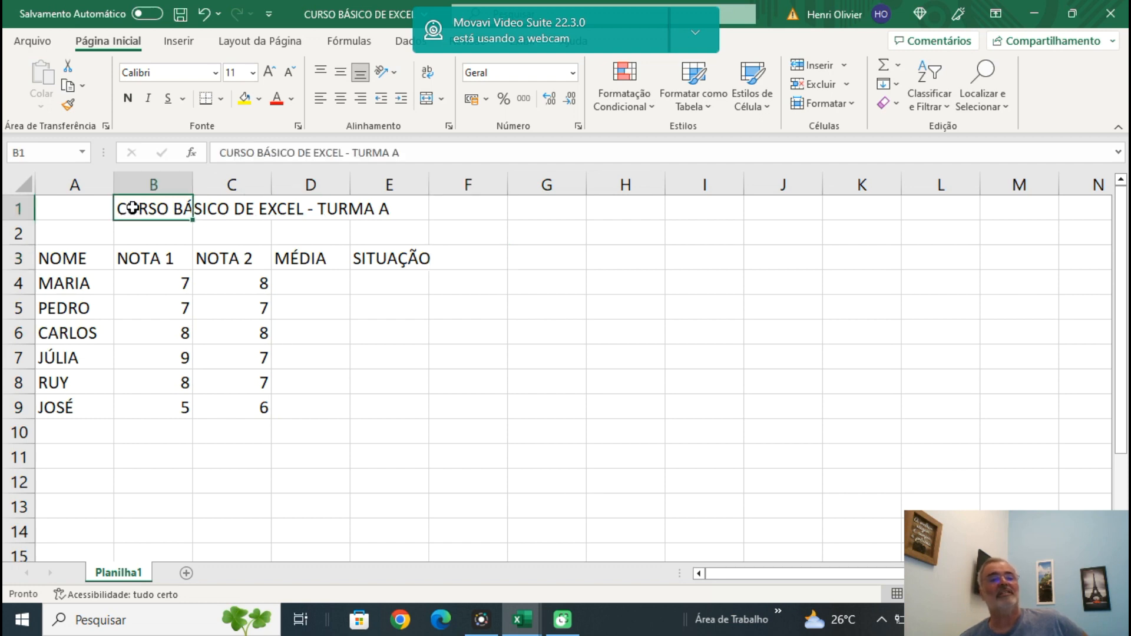
left_click(276, 100)
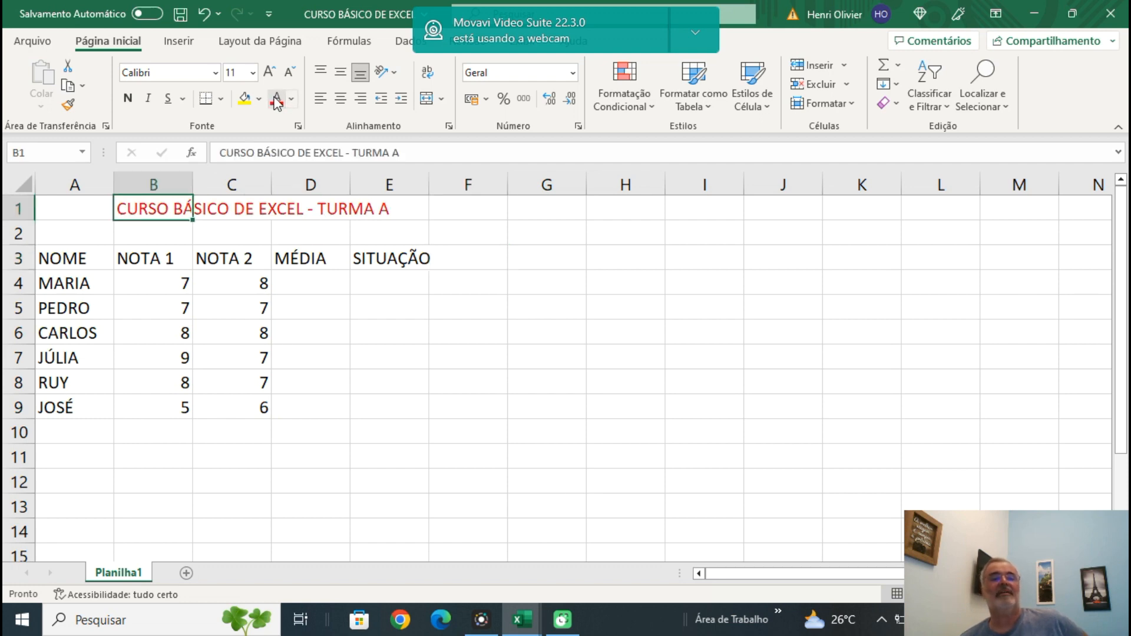
left_click(291, 99)
left_click(282, 129)
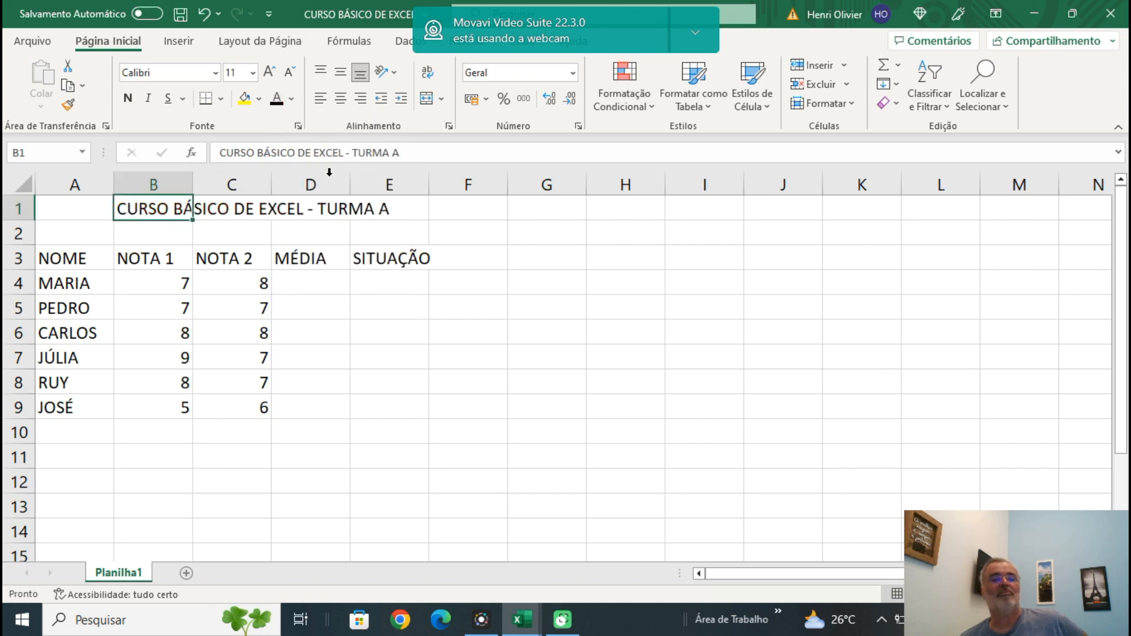
left_click(565, 265)
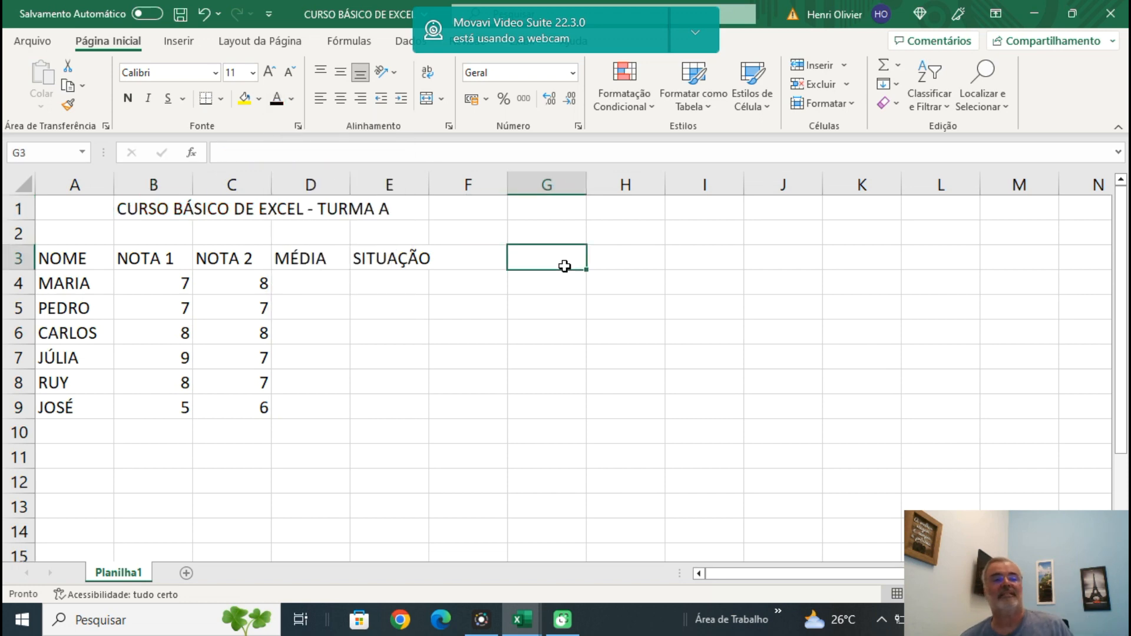
left_click(563, 303)
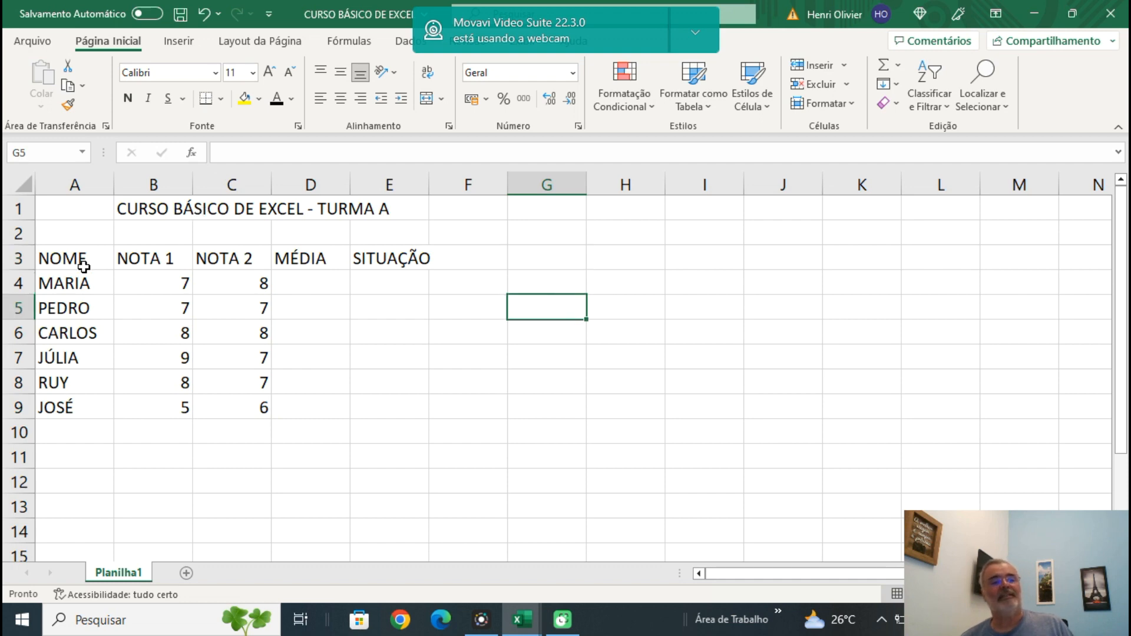
Enter the formula =B4+C4/2 in the first MÉDIA cell, D4.
left_click(299, 286)
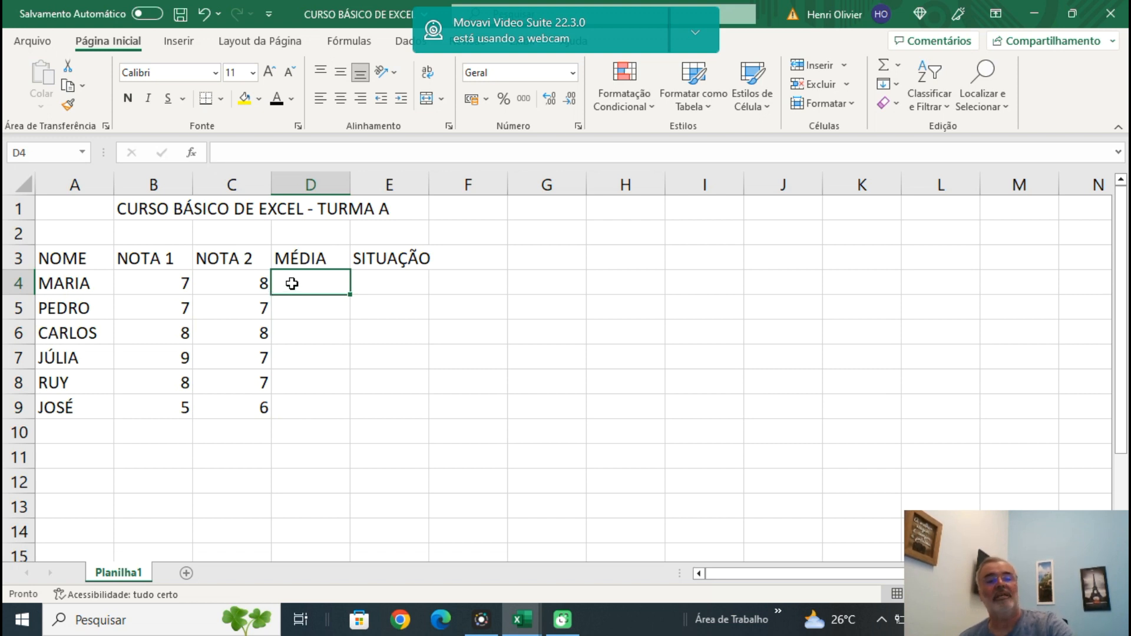
type("=")
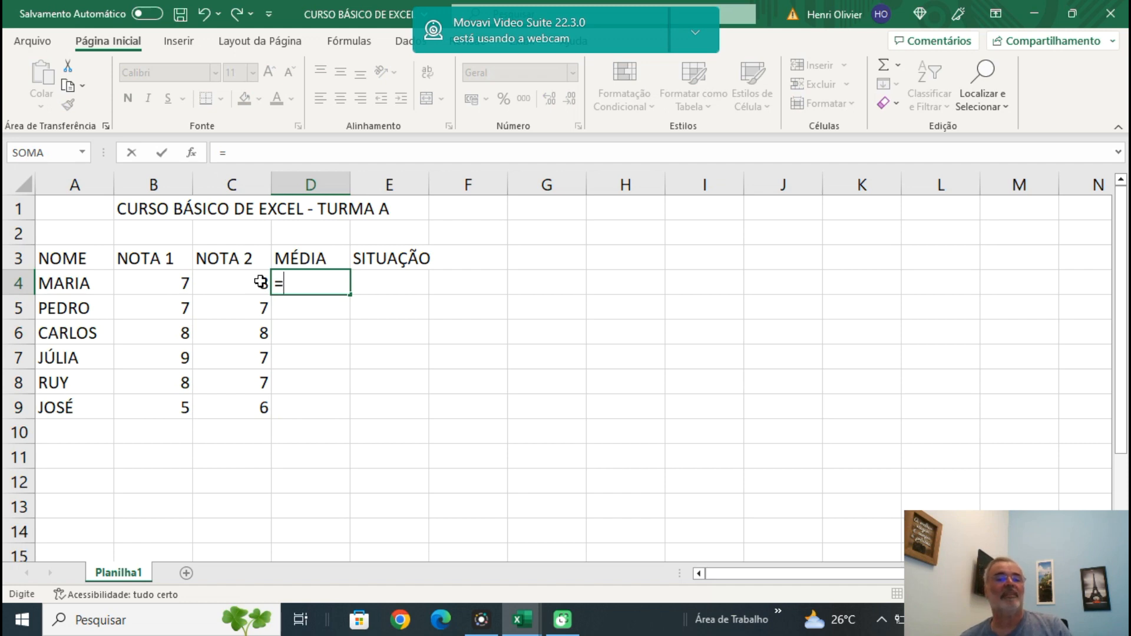
left_click(153, 280)
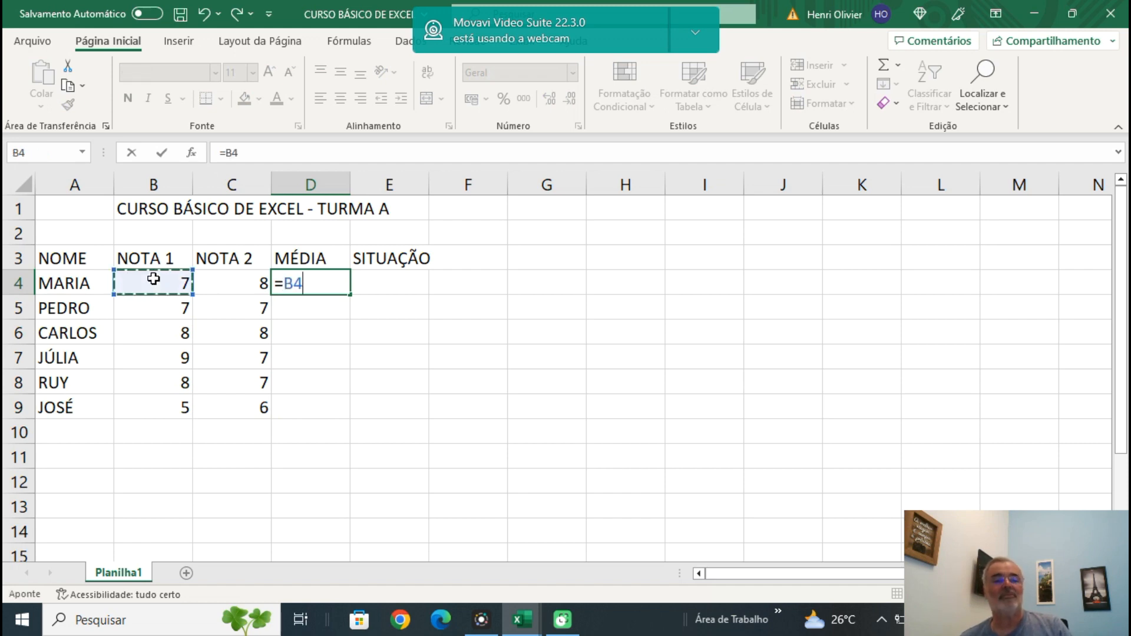
type("+")
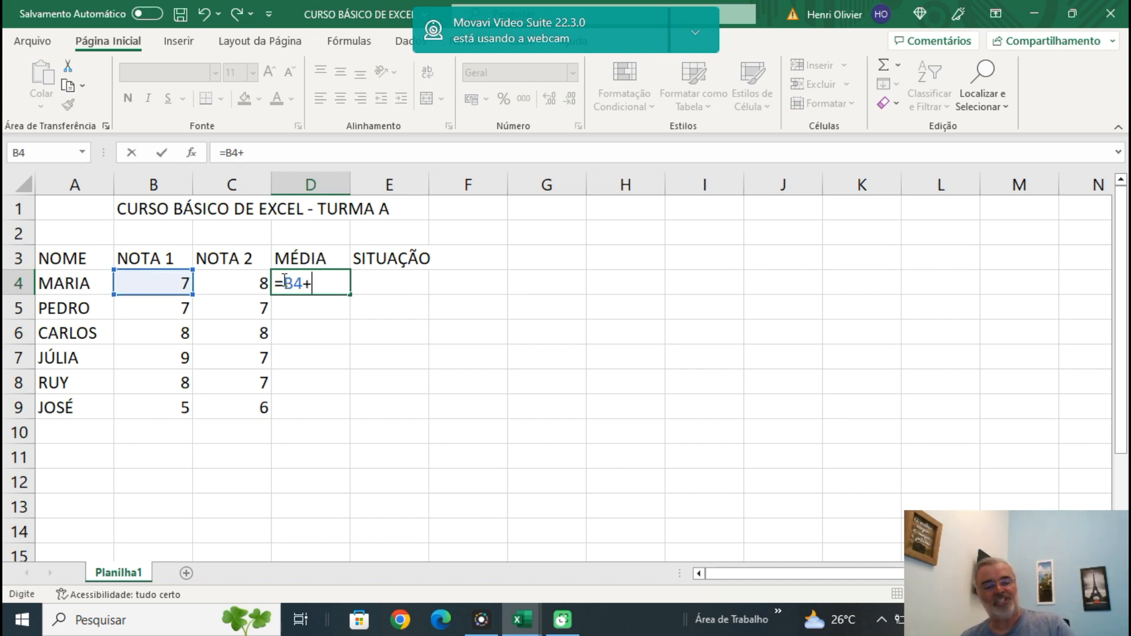
left_click(244, 284)
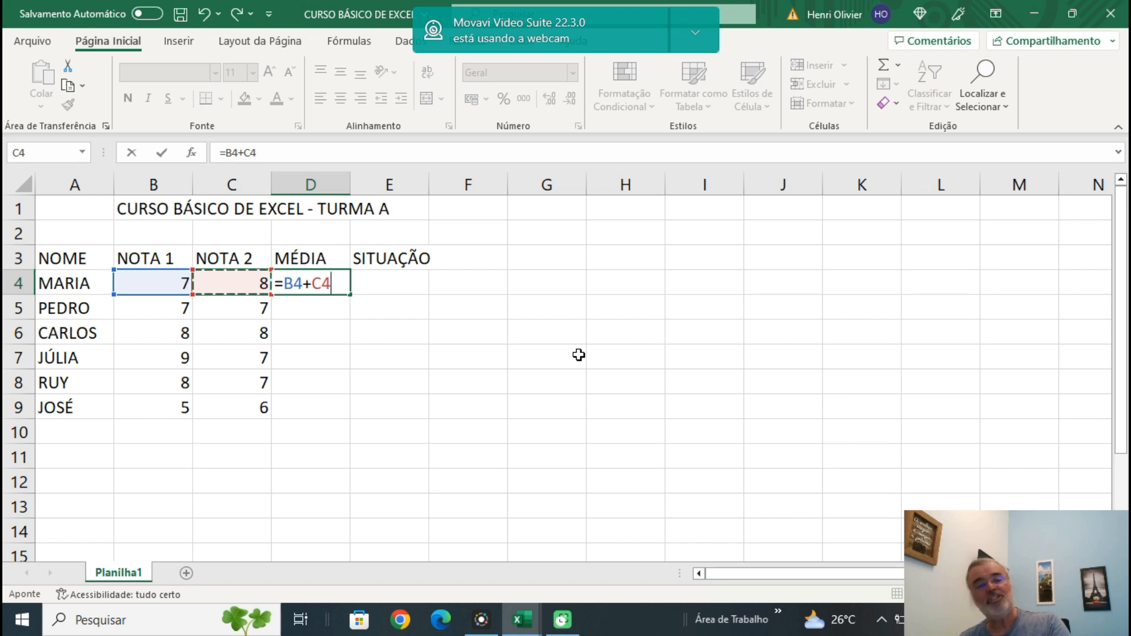
type("/2")
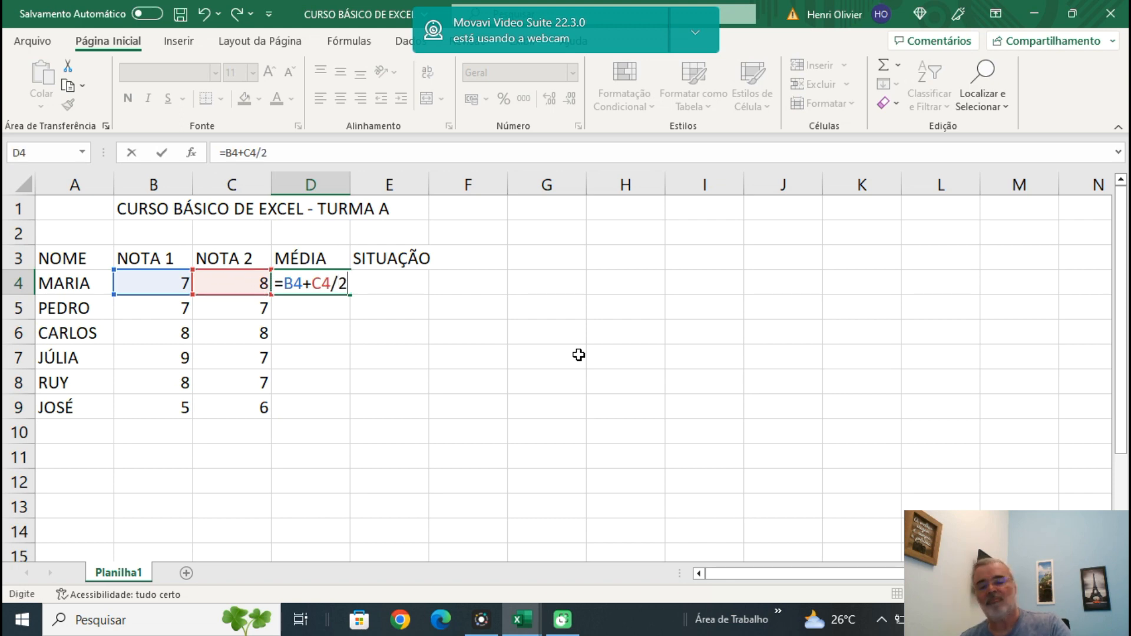
key("Return")
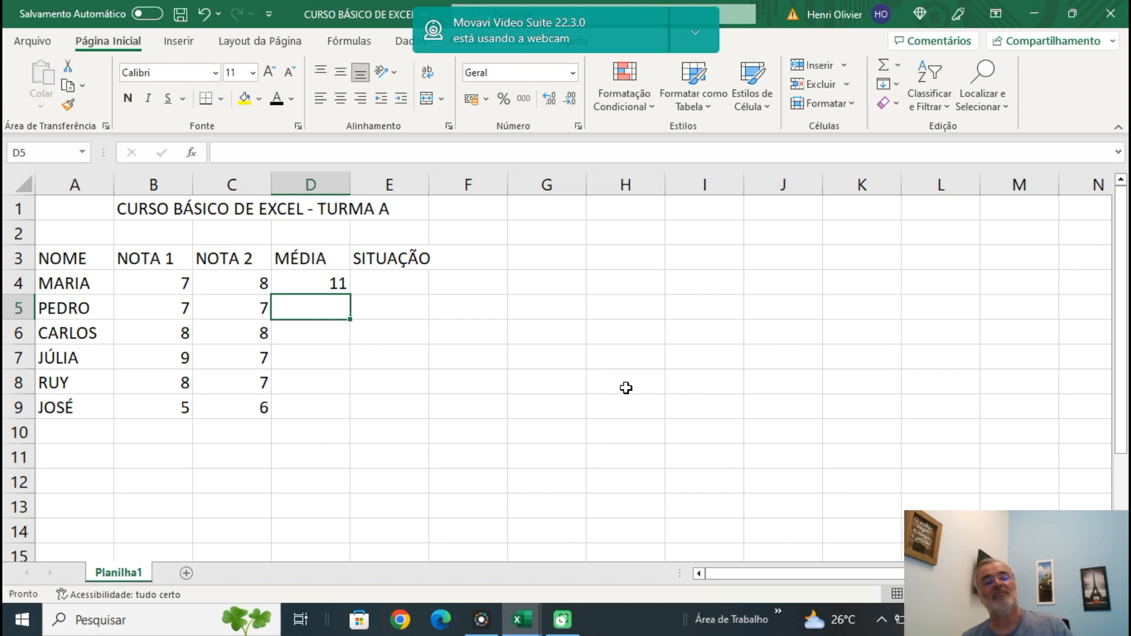
Add parentheses around the sum in cell D4 so the formula reads =(B4+C4)/2.
left_click(317, 286)
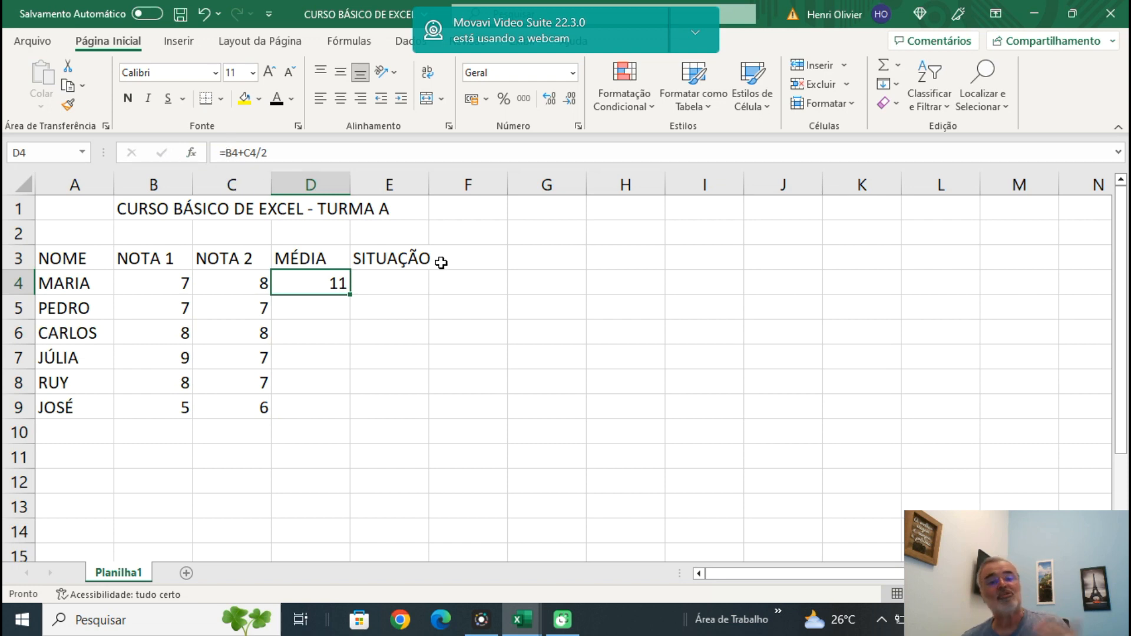
left_click(226, 153)
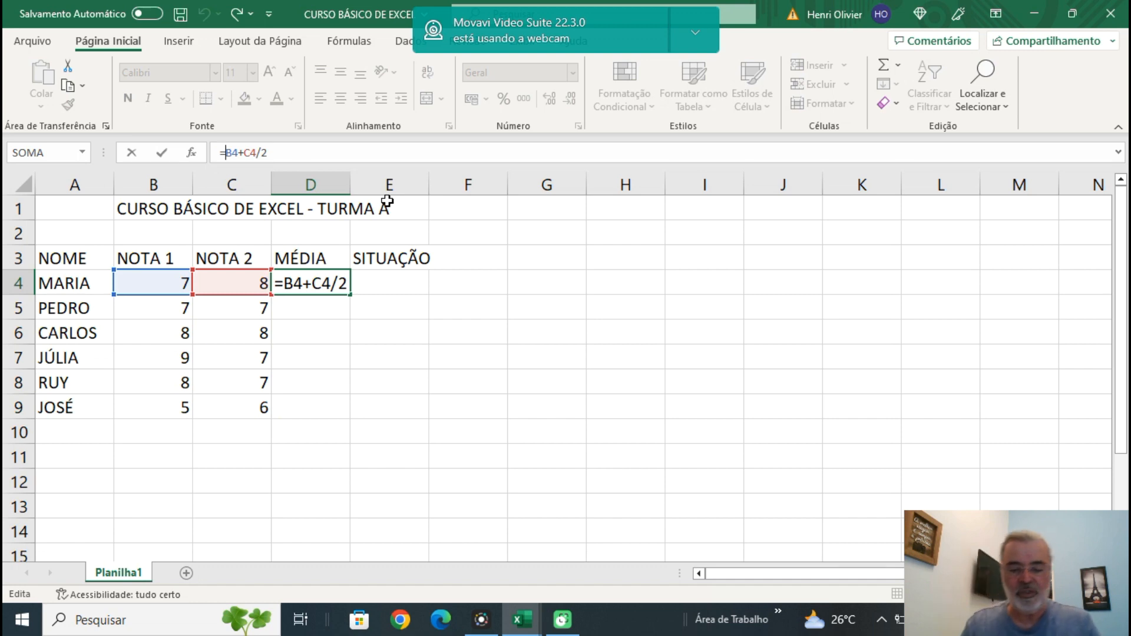
type("(")
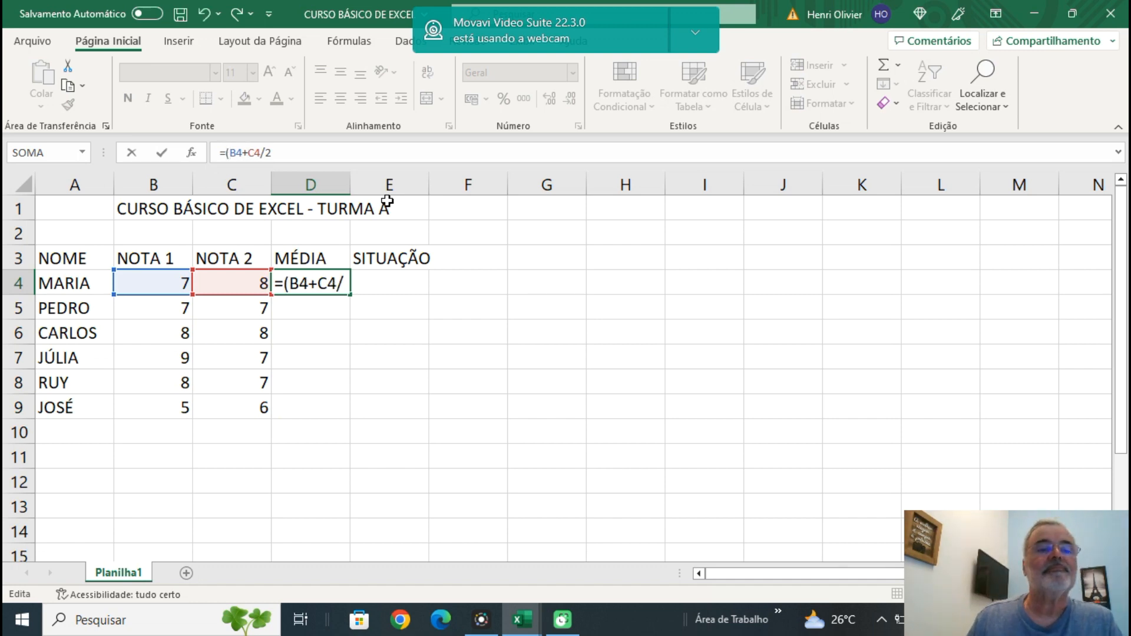
key("Right")
key("Right")
key("Right")
key("Right")
key("Right")
type(")")
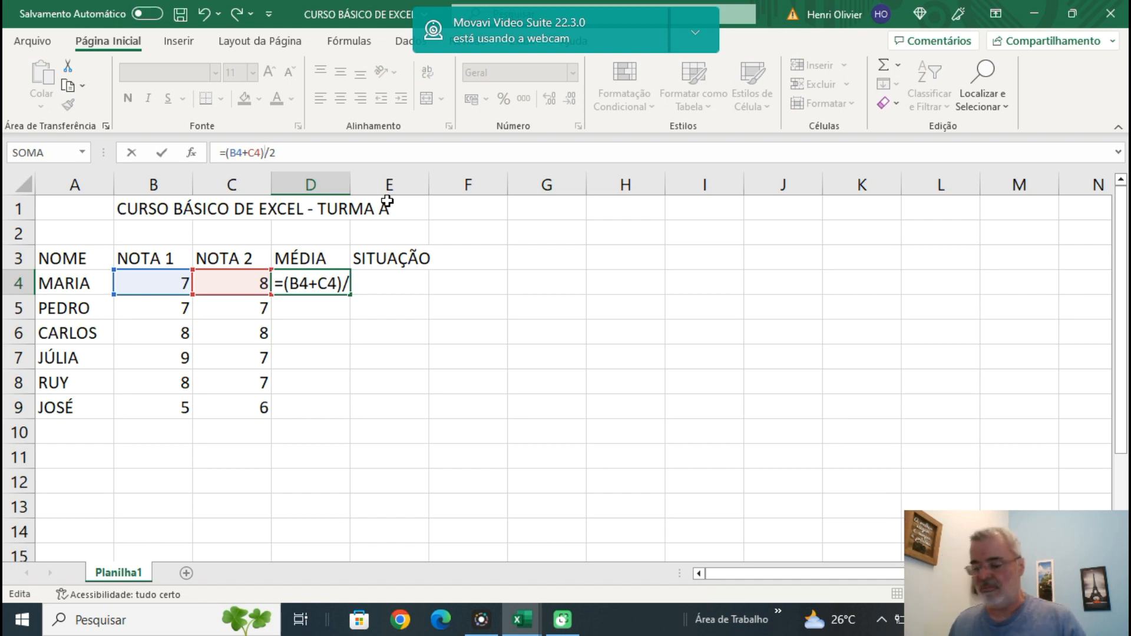
key("Return")
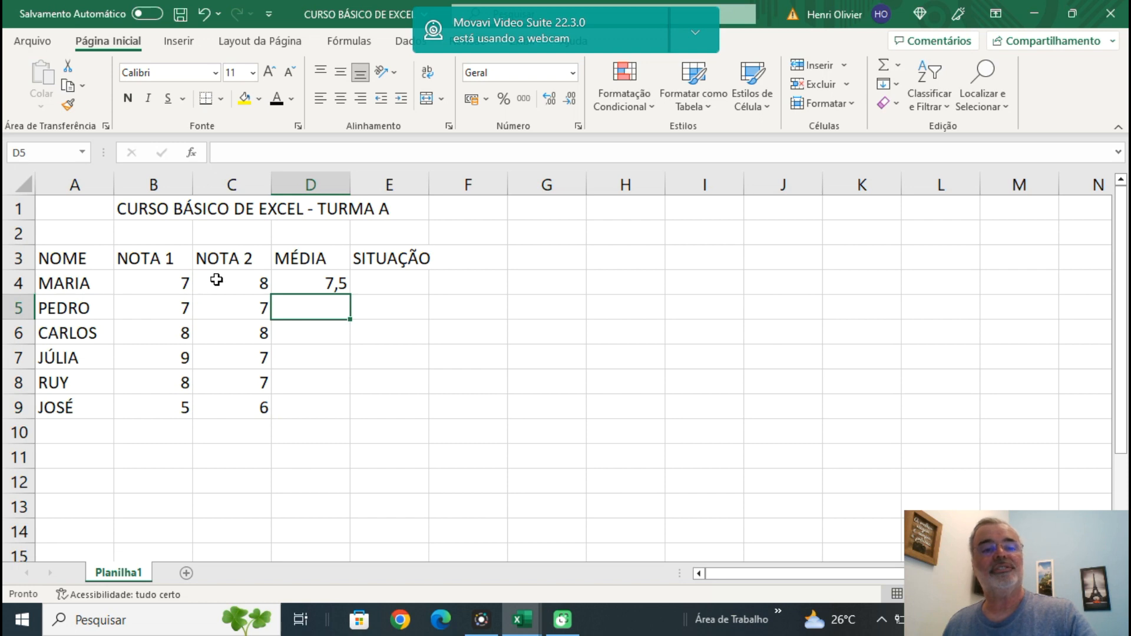
Change the NOTA 1 grade in cell B4 to 8 to test the average formula in D4.
left_click(337, 280)
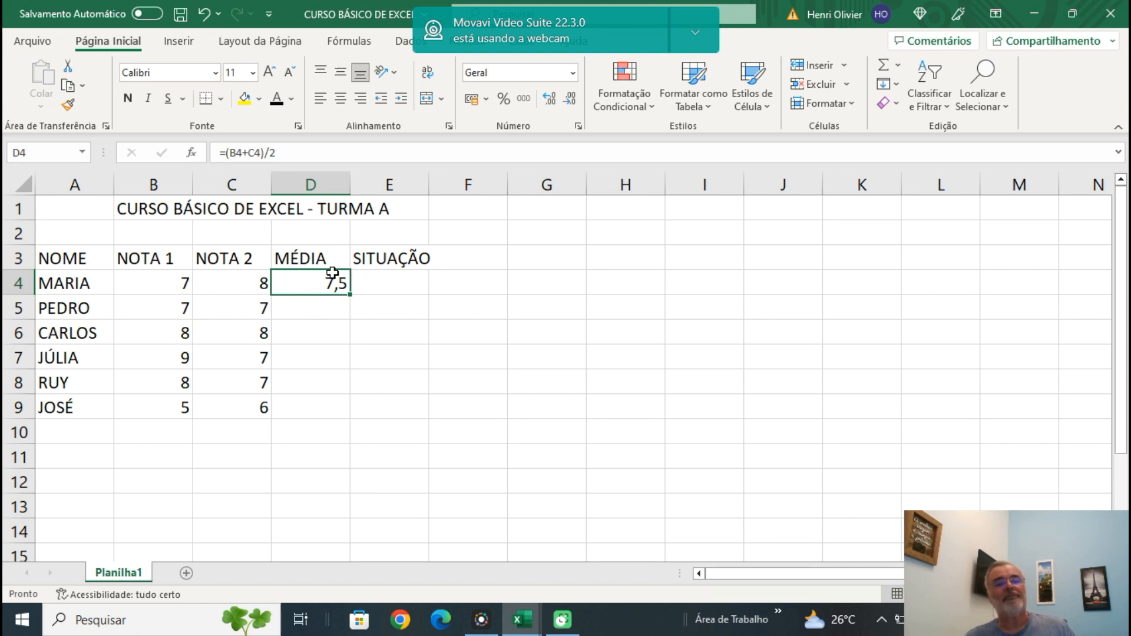
left_click_drag(336, 278, 310, 259)
left_click(169, 284)
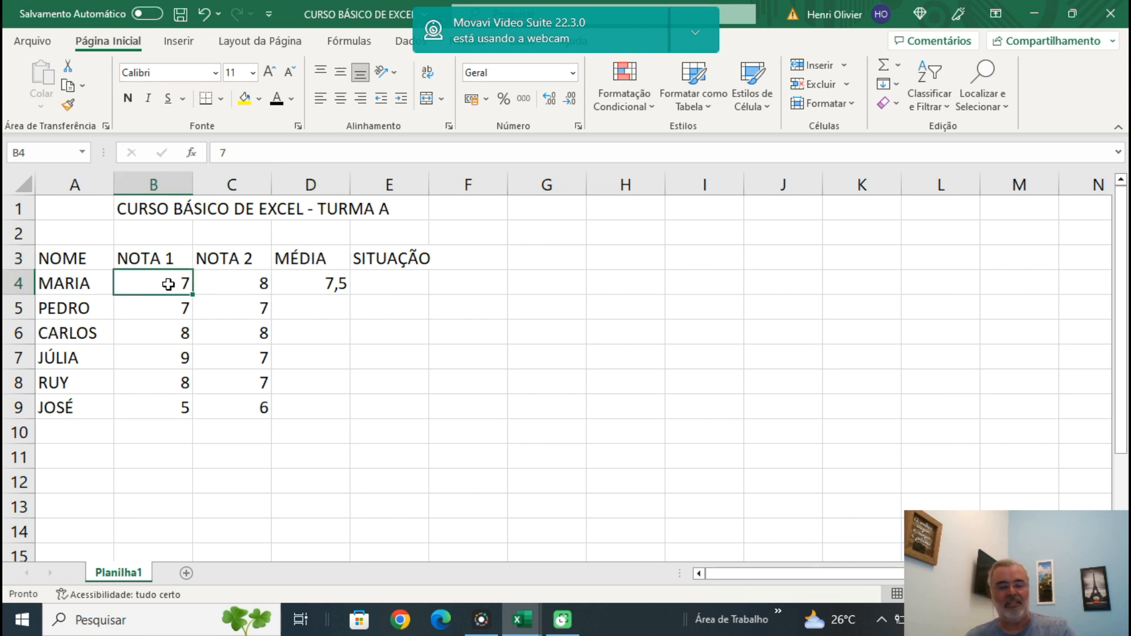
type("8")
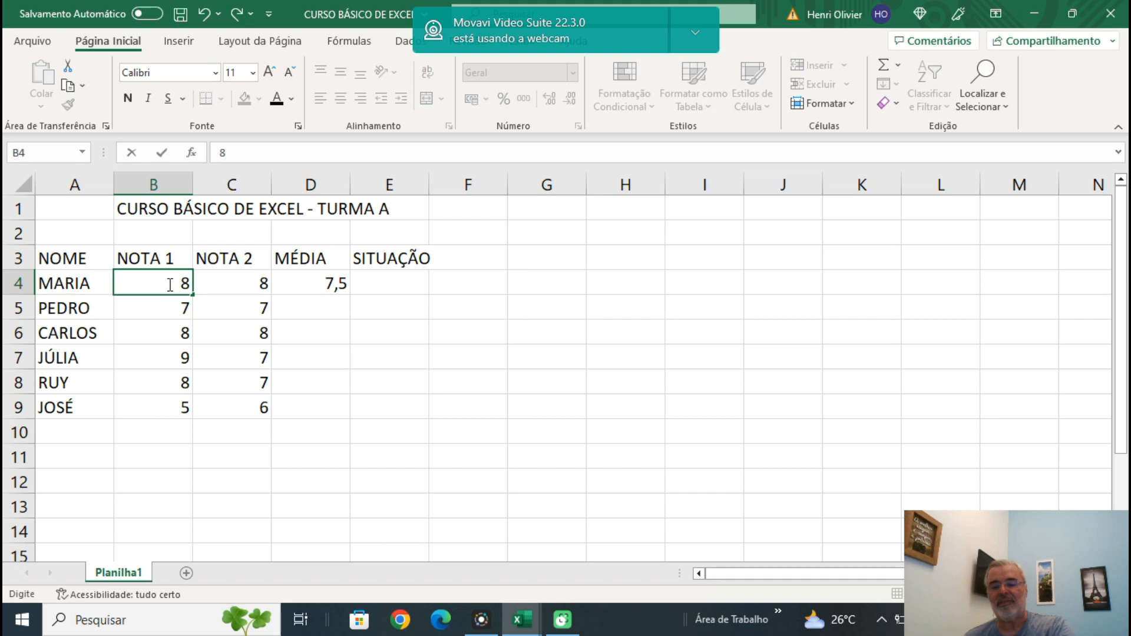
key("Return")
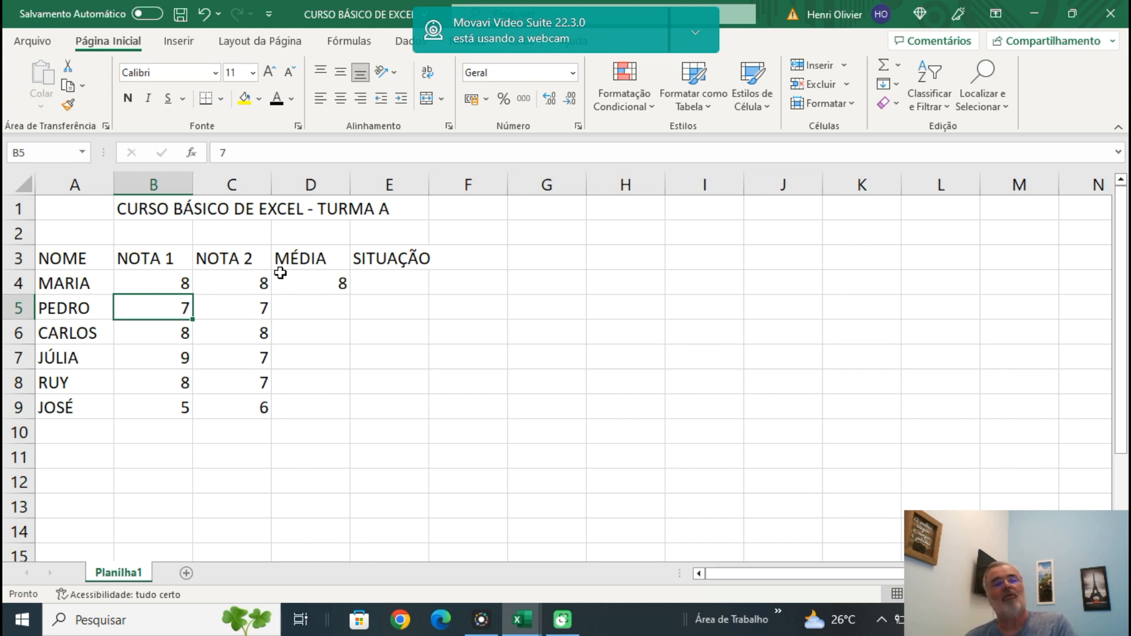
Dismiss the spell-check prompt without continuing the check, and set the NOTA 1 grade in cell B4 to 7.
left_click(154, 284)
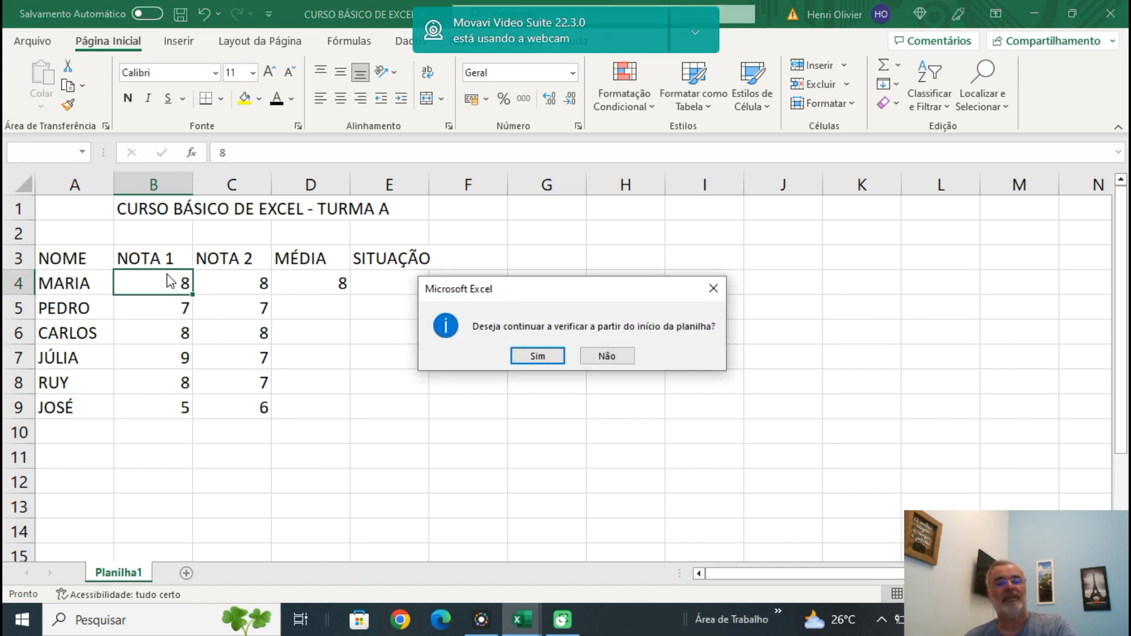
left_click(610, 356)
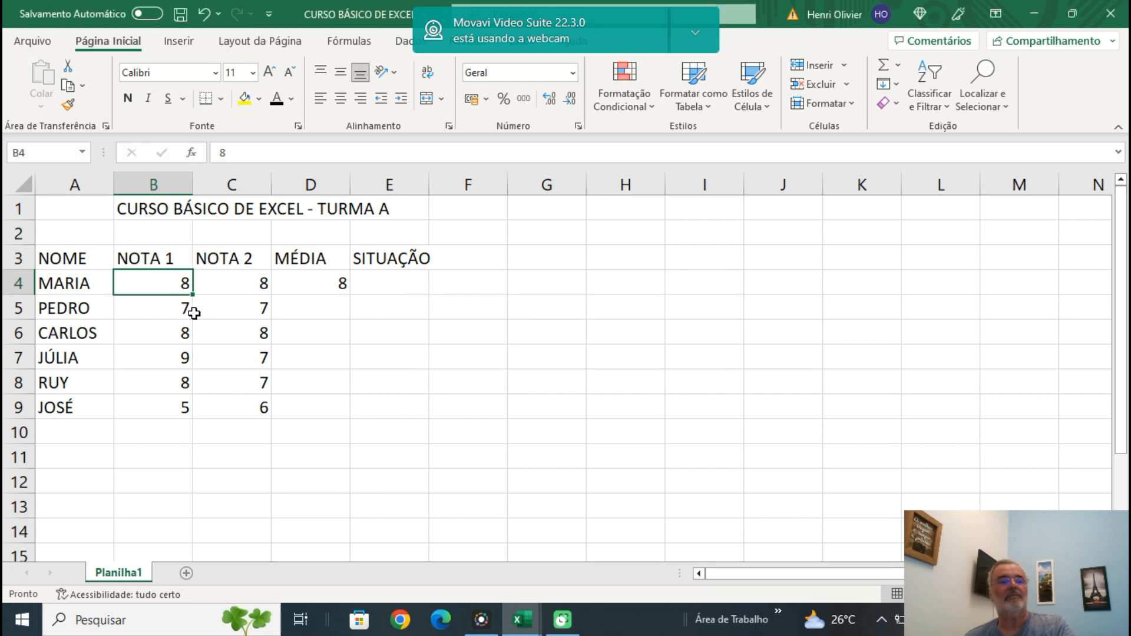
type("7")
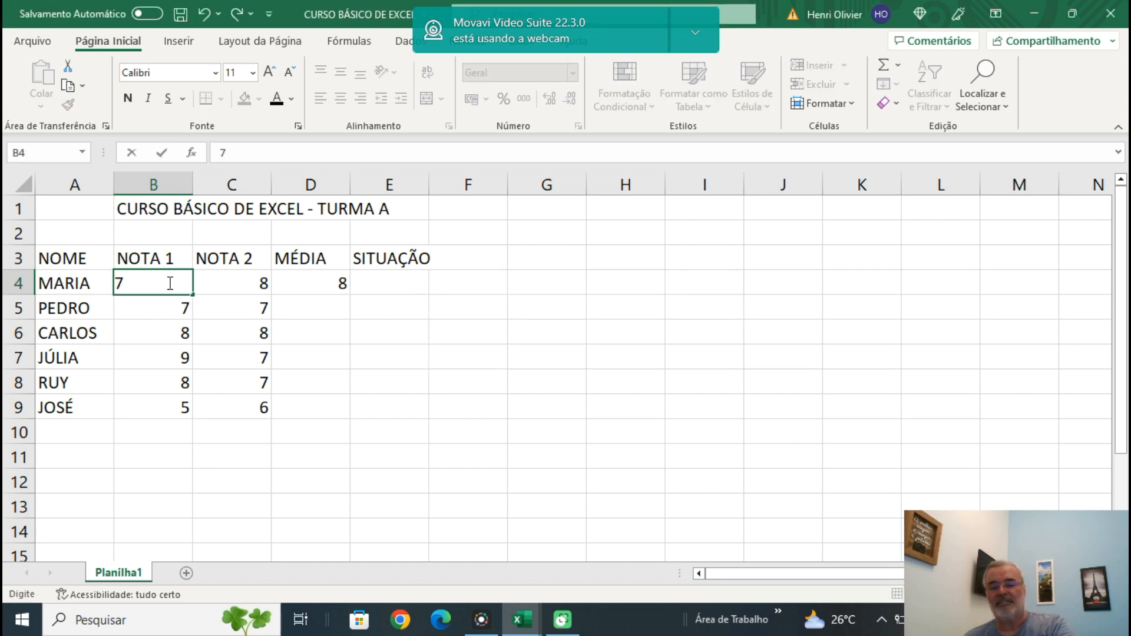
key("Return")
Fill the average formula from cell D4 down to D6.
left_click(324, 334)
left_click(329, 284)
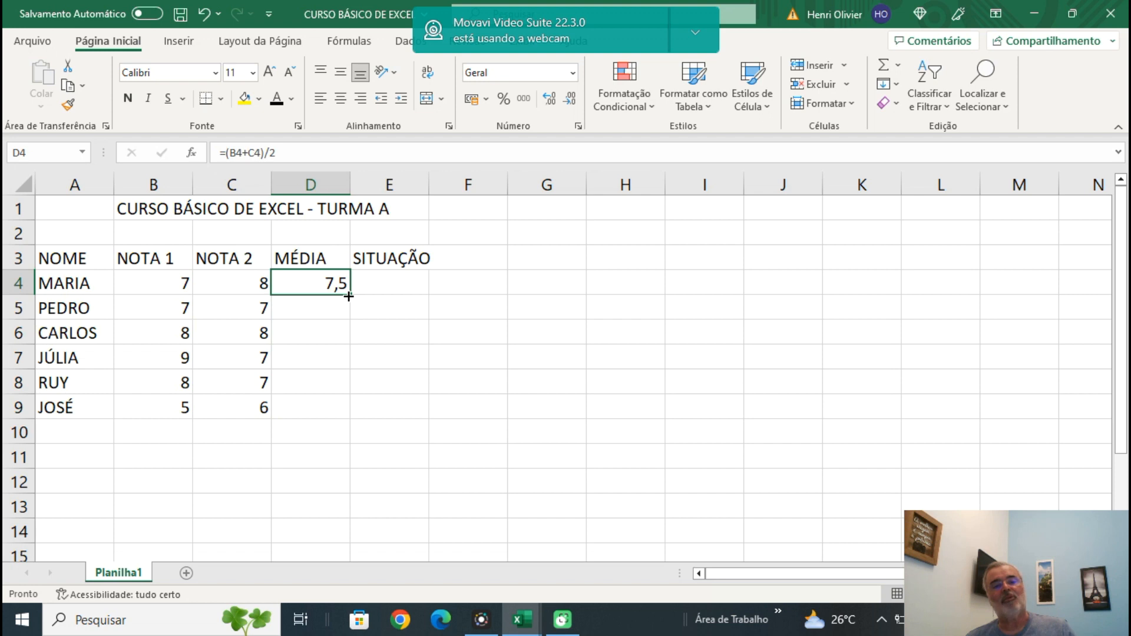
left_click_drag(350, 296, 351, 341)
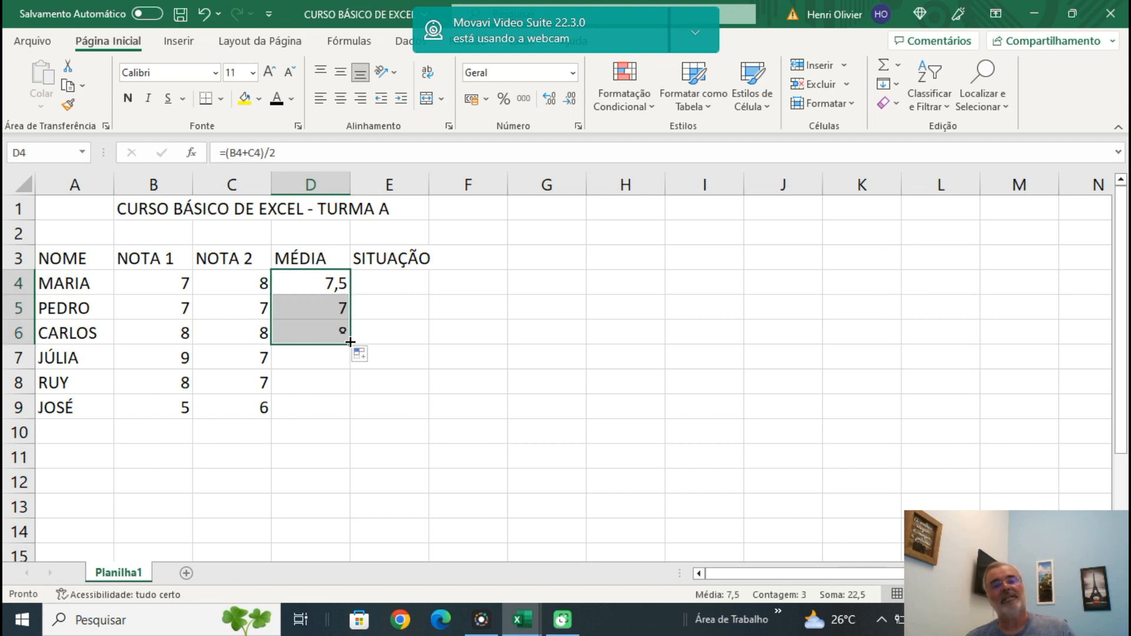
Inspect the copied formulas in D5 and D6, and extend the formula from D6 down through D9.
left_click(323, 306)
left_click(308, 339)
left_click(309, 307)
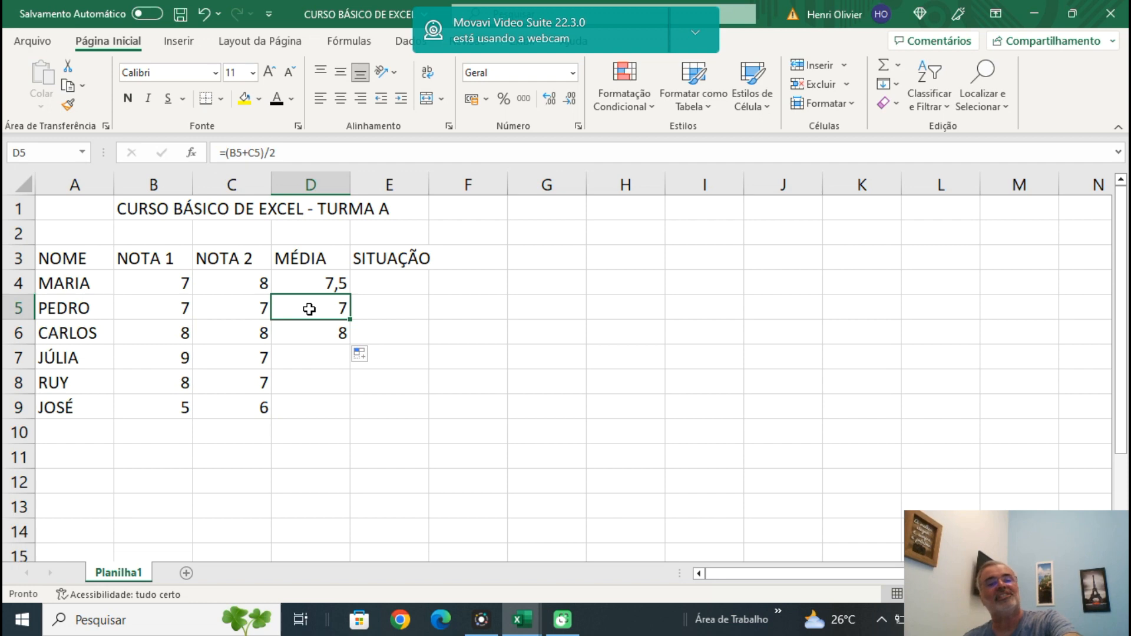
left_click(308, 338)
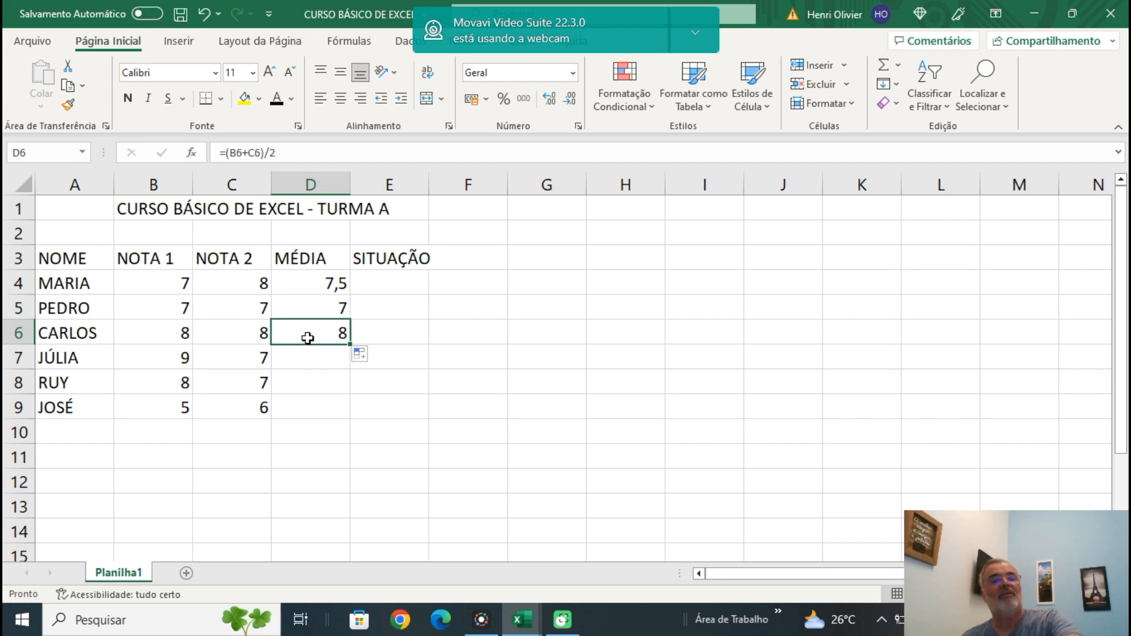
double_click(349, 347)
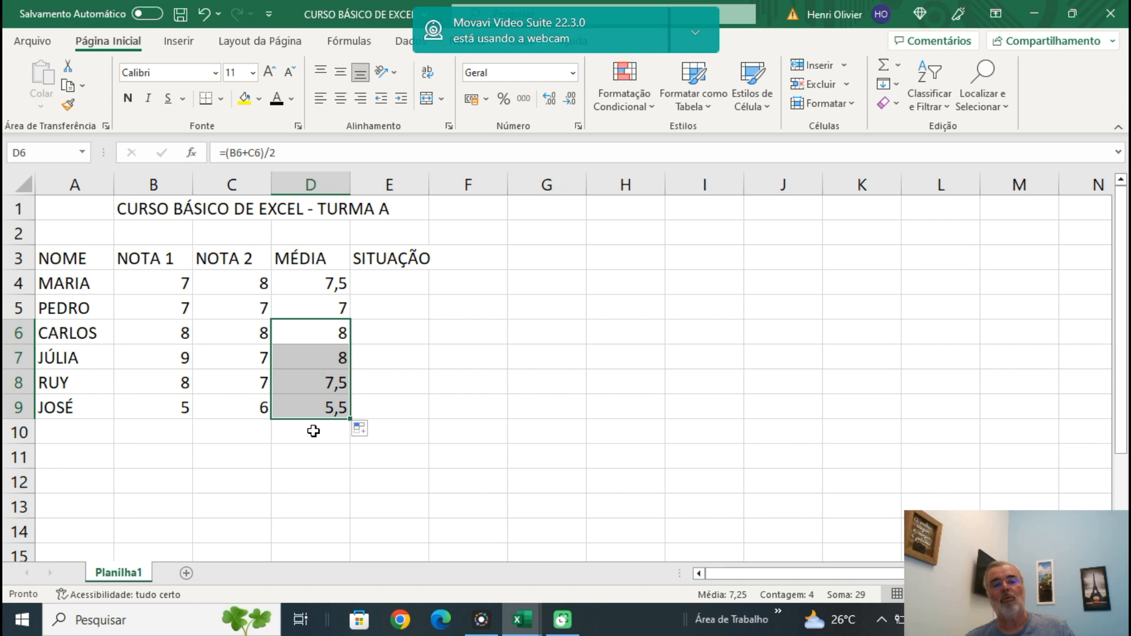
Replace the formula in the first MÉDIA cell, D4, with =SOMA(B4:C4).
left_click(330, 285)
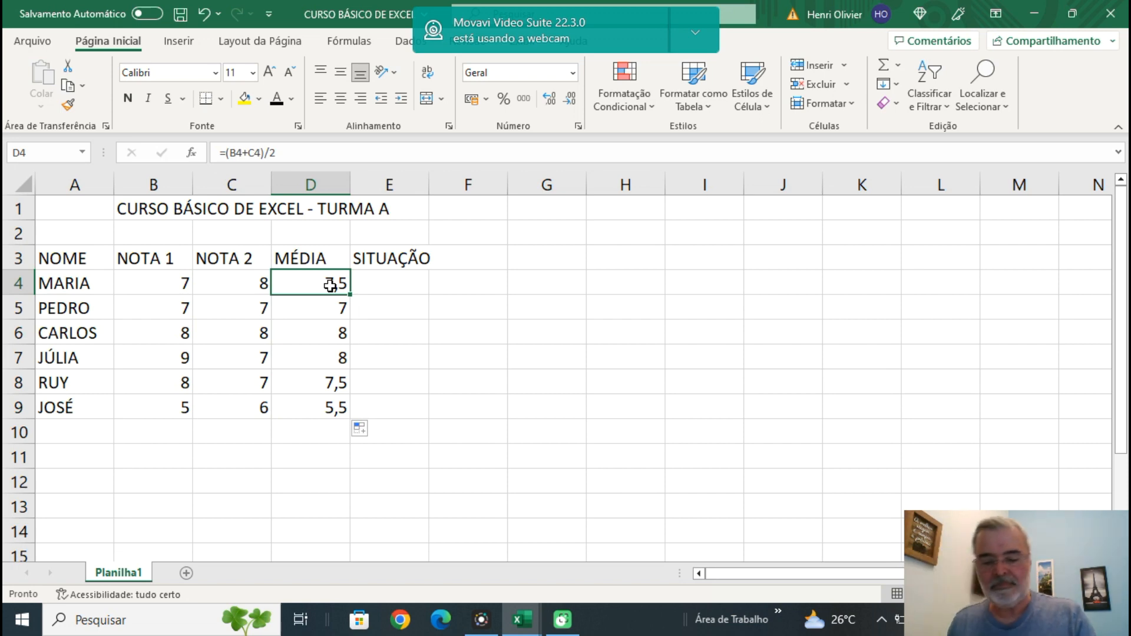
type("=")
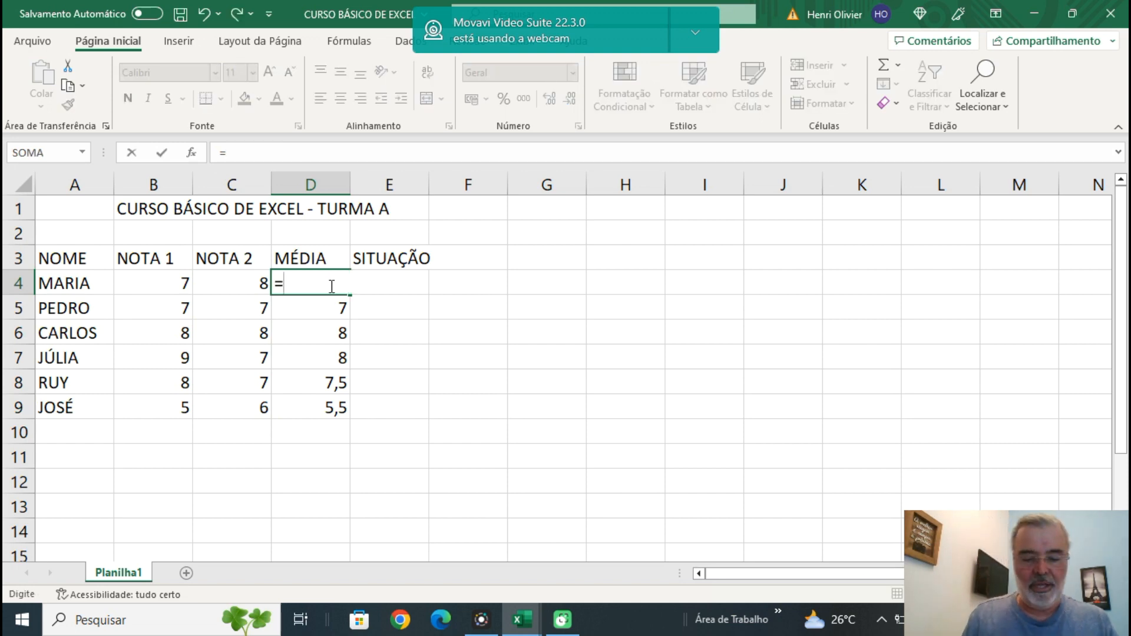
type("SOMA(")
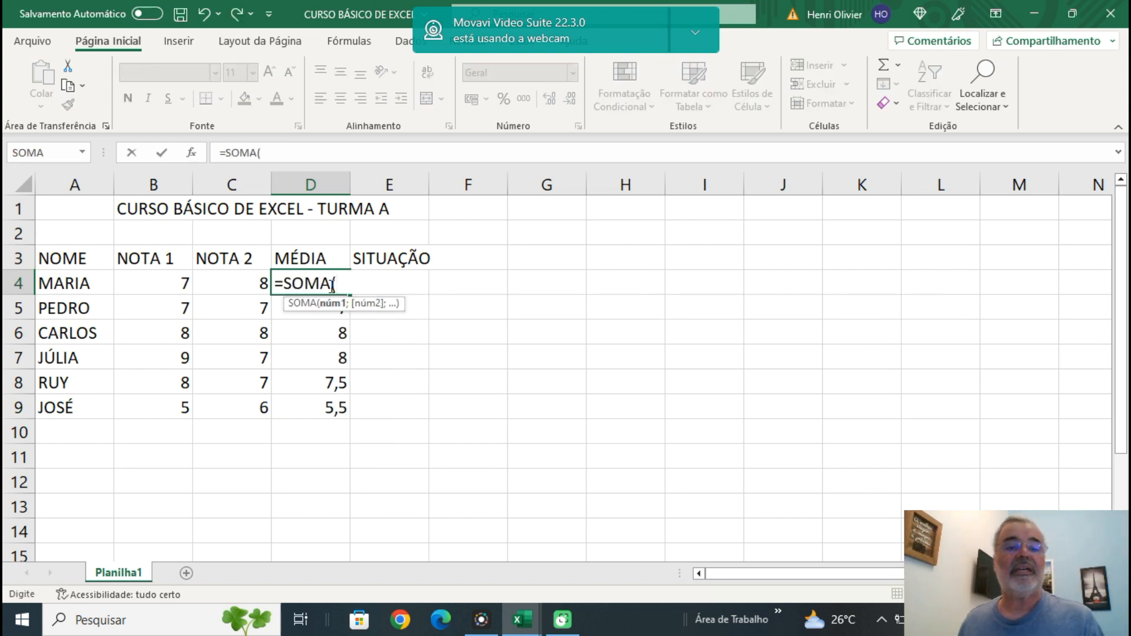
left_click(170, 284)
left_click_drag(170, 284, 240, 282)
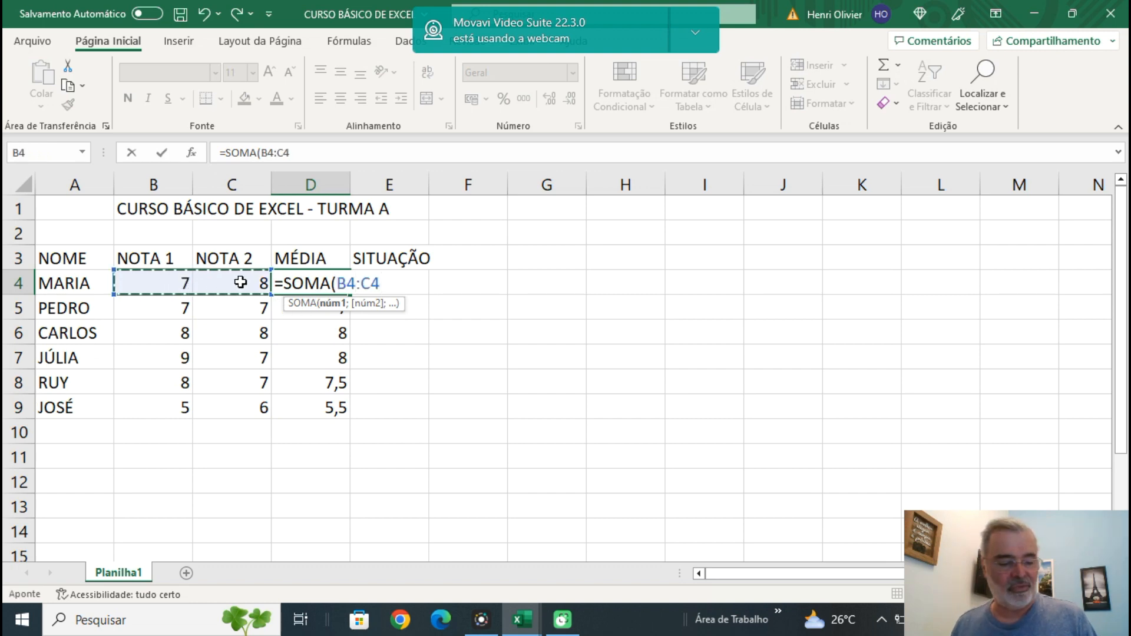
type(")")
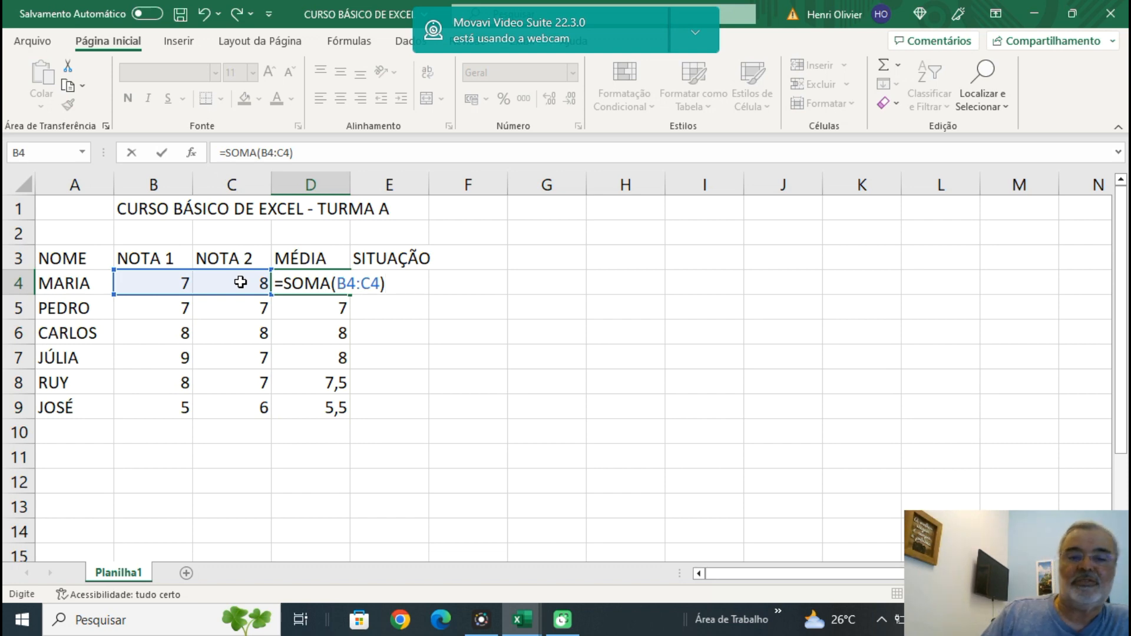
key("Return")
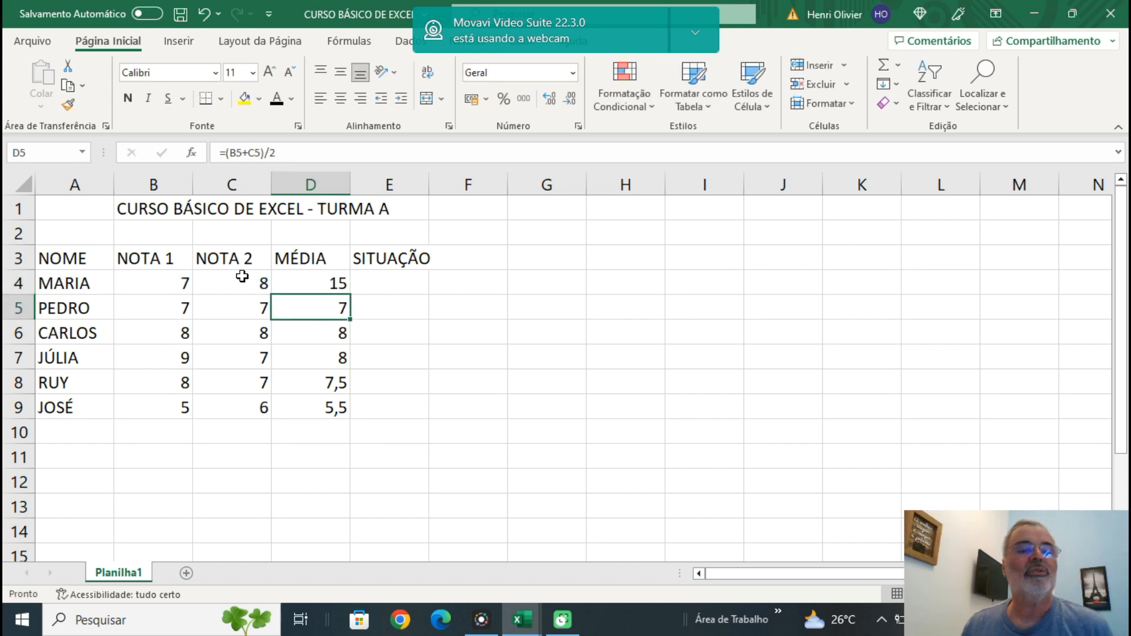
Divide the sum in cell D4 by 2 so the formula reads =SOMA(B4:C4)/2.
left_click(339, 278)
left_click(301, 154)
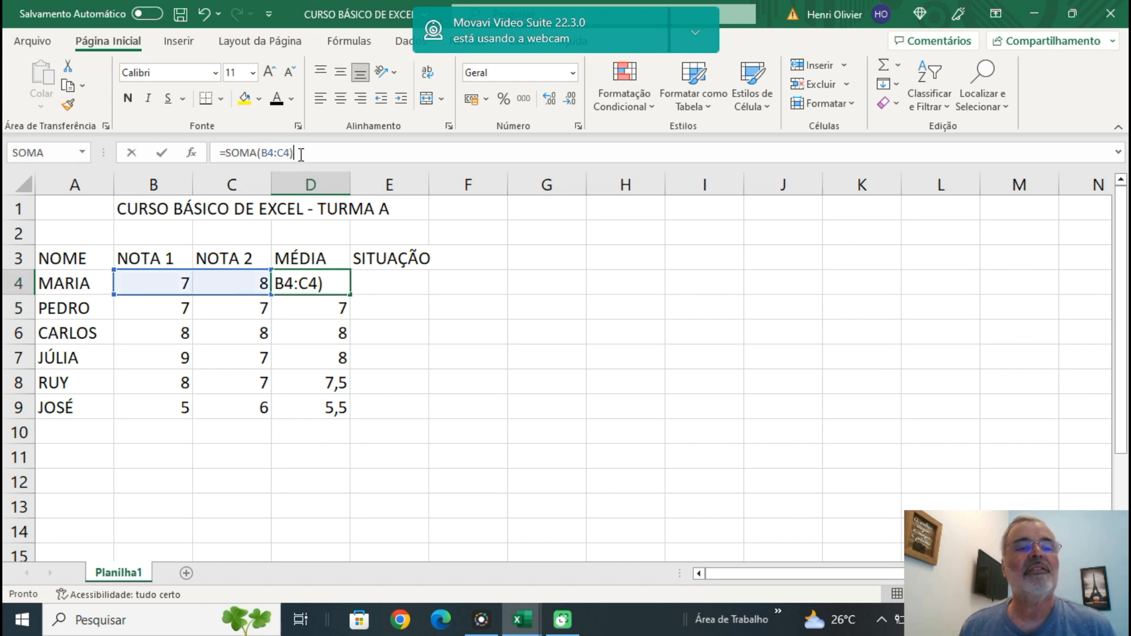
type("/2")
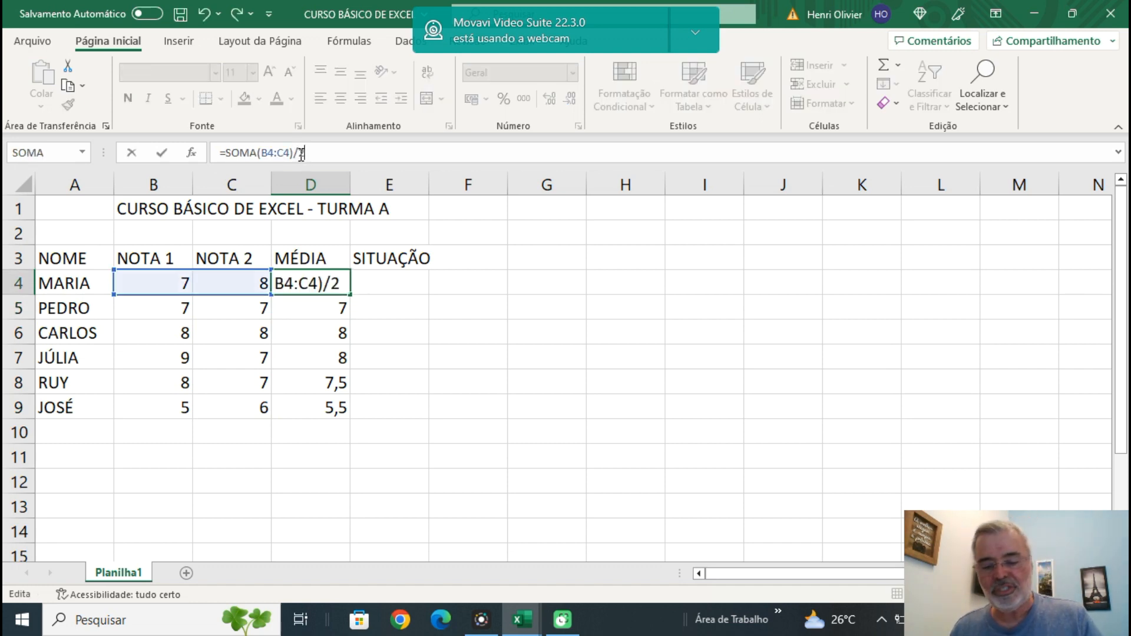
key("Return")
left_click(459, 328)
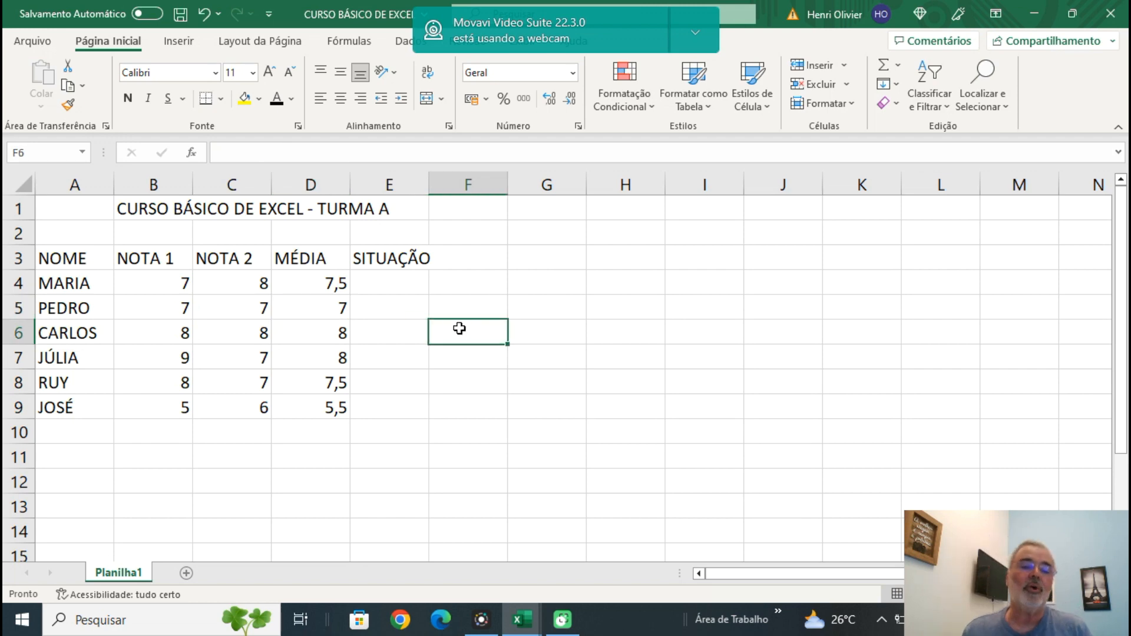
Fill the SOMA-based average formula from D4 down through D9 and check the copied formula in each MÉDIA cell.
left_click(327, 285)
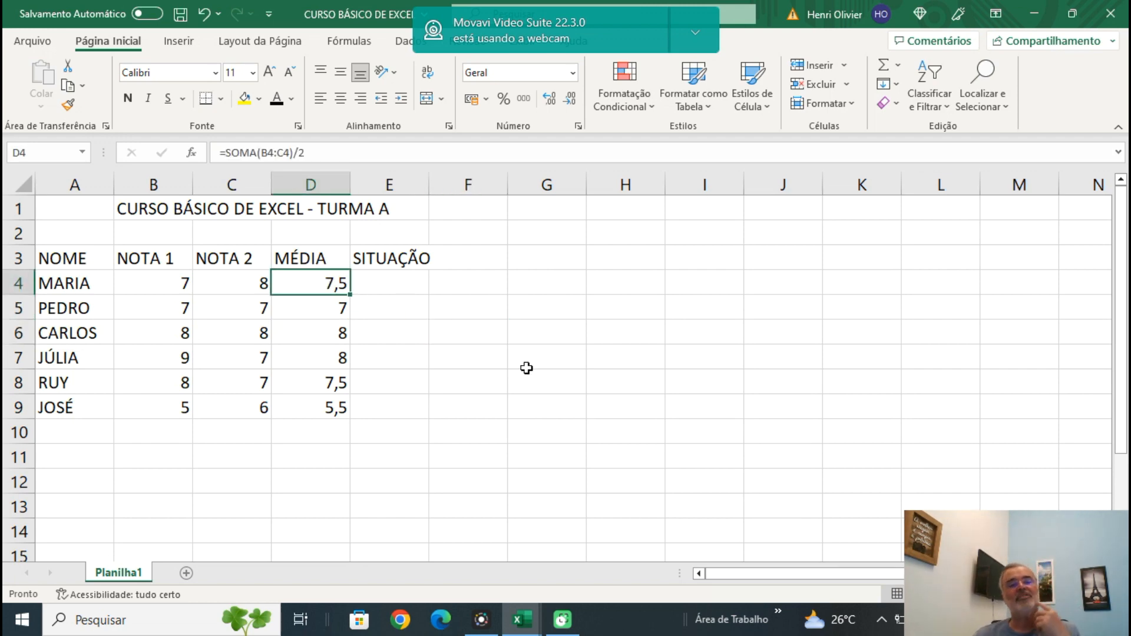
left_click(334, 312)
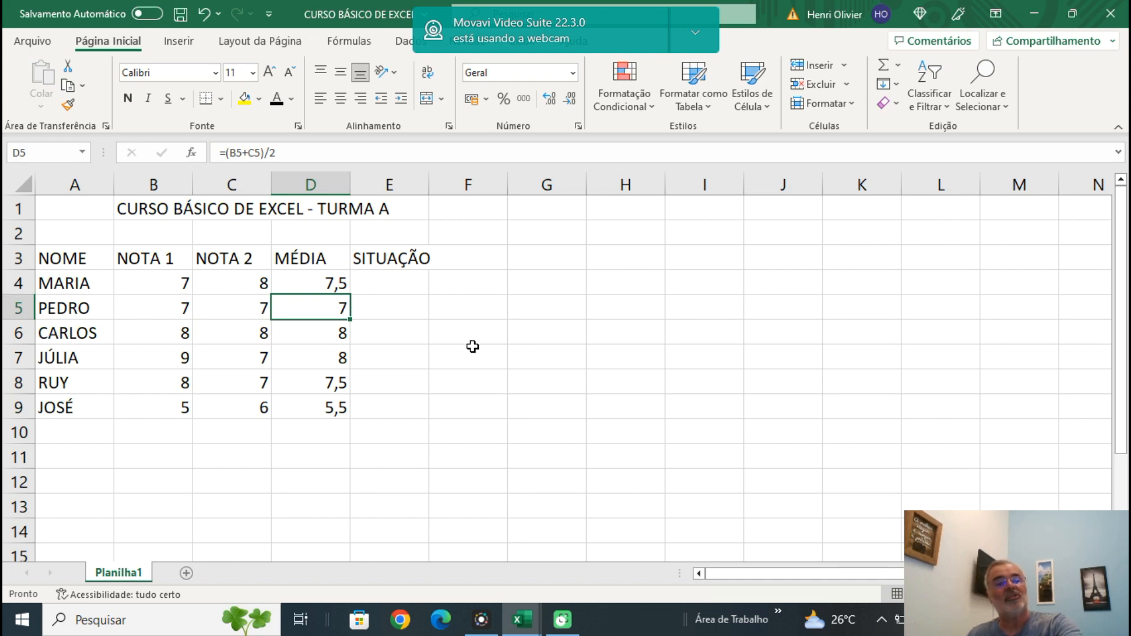
left_click(316, 279)
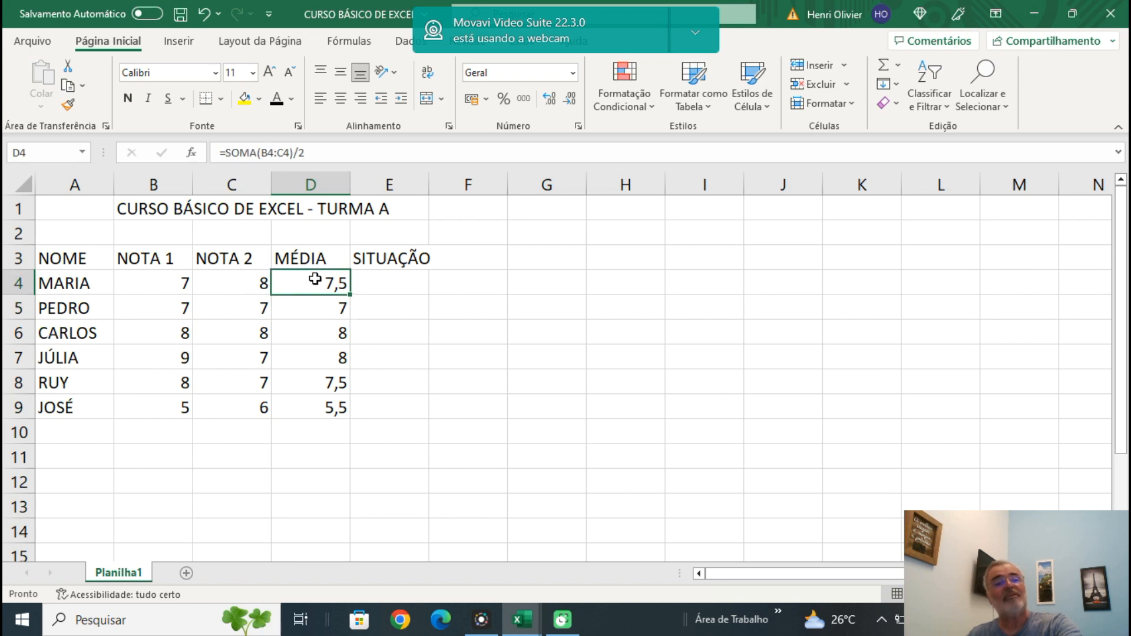
left_click(325, 313)
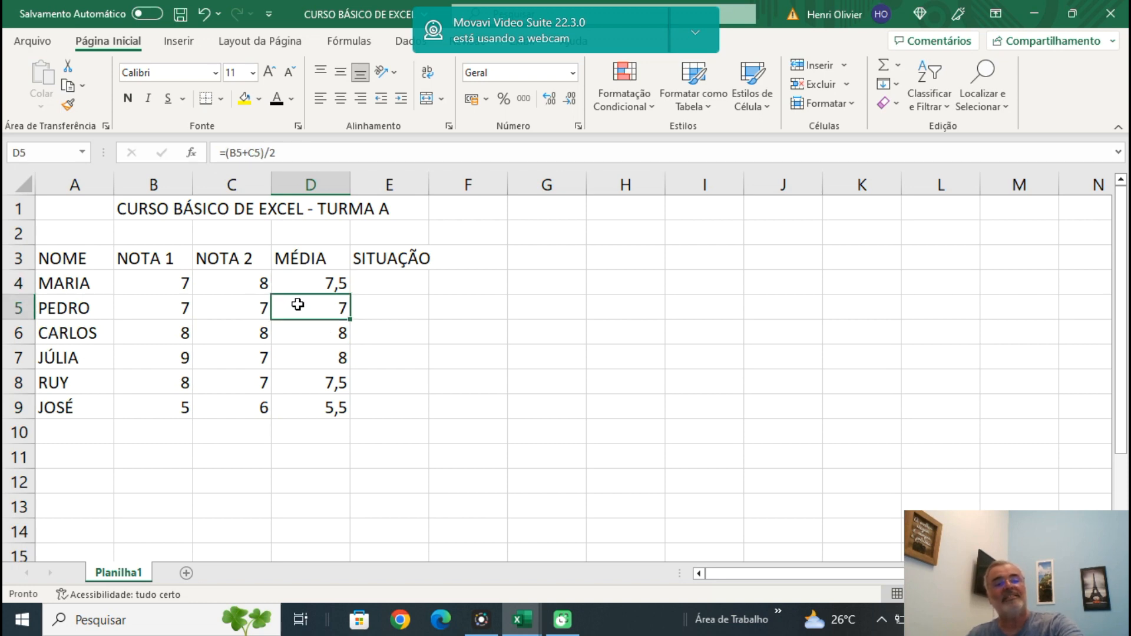
left_click(307, 284)
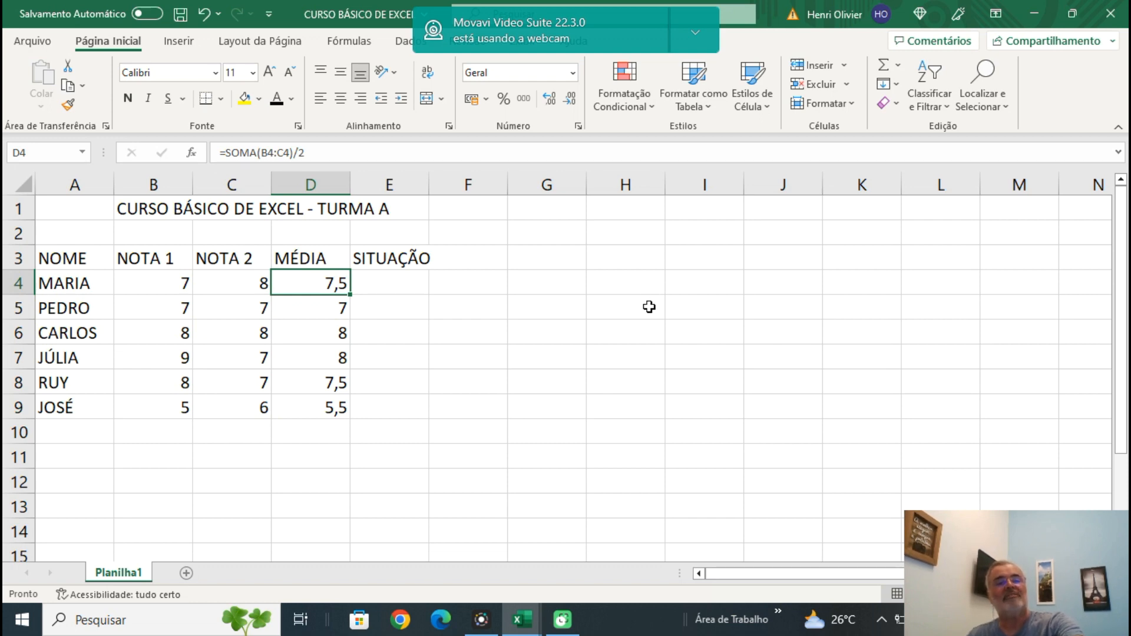
double_click(351, 293)
left_click(316, 406)
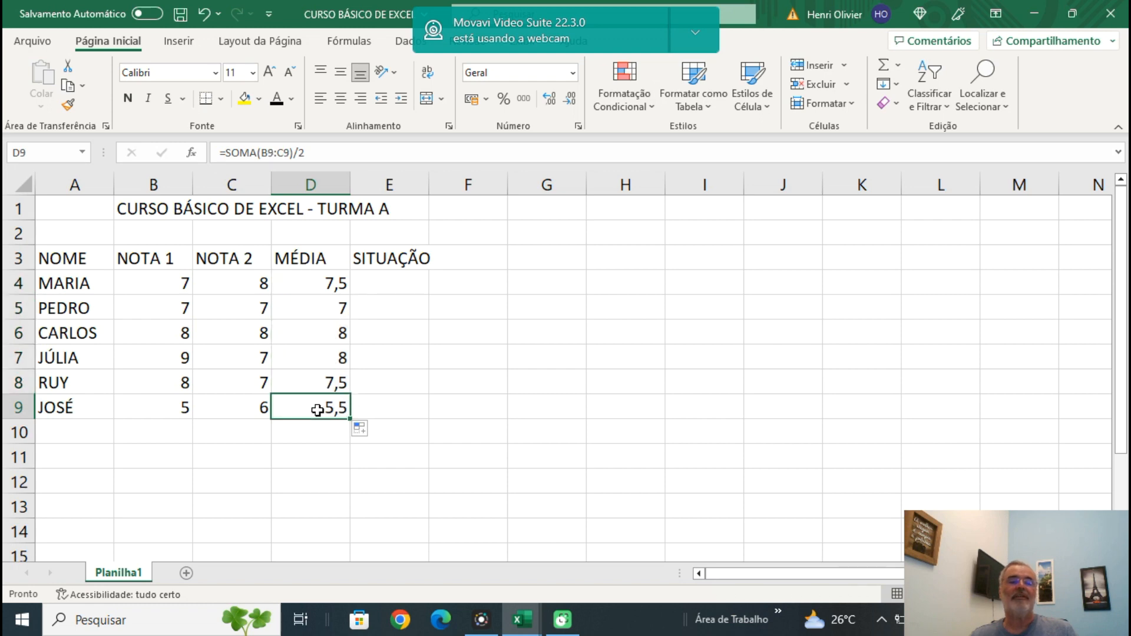
left_click(316, 388)
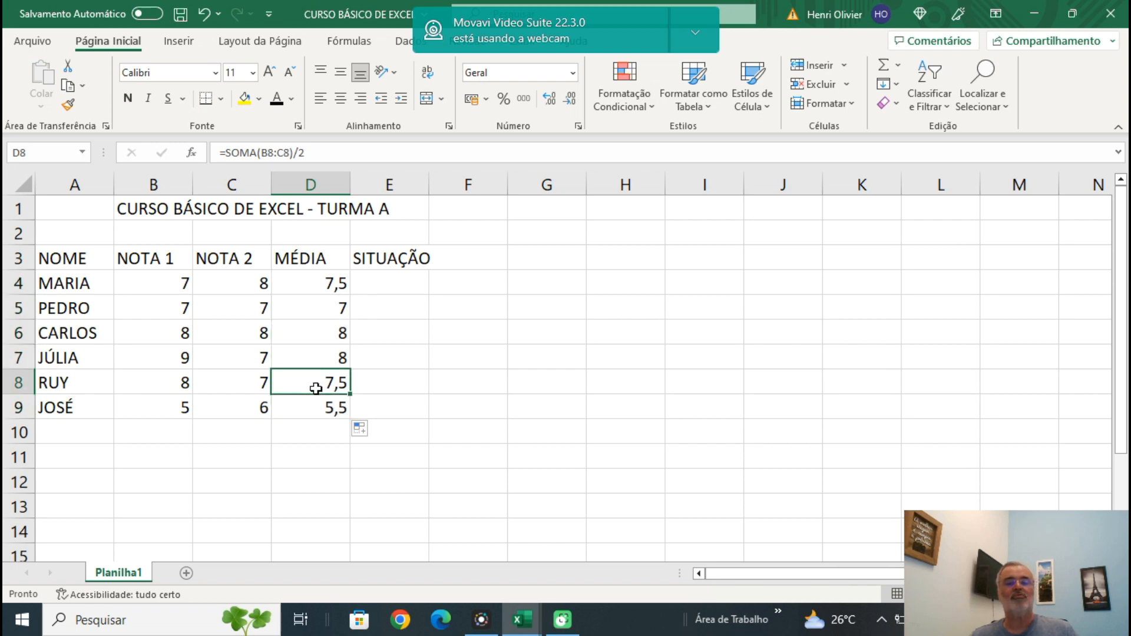
left_click(318, 359)
left_click(322, 333)
left_click(331, 308)
Replace the formula in cell D4 with the average function =MÉDIA(B4:C4).
left_click(326, 283)
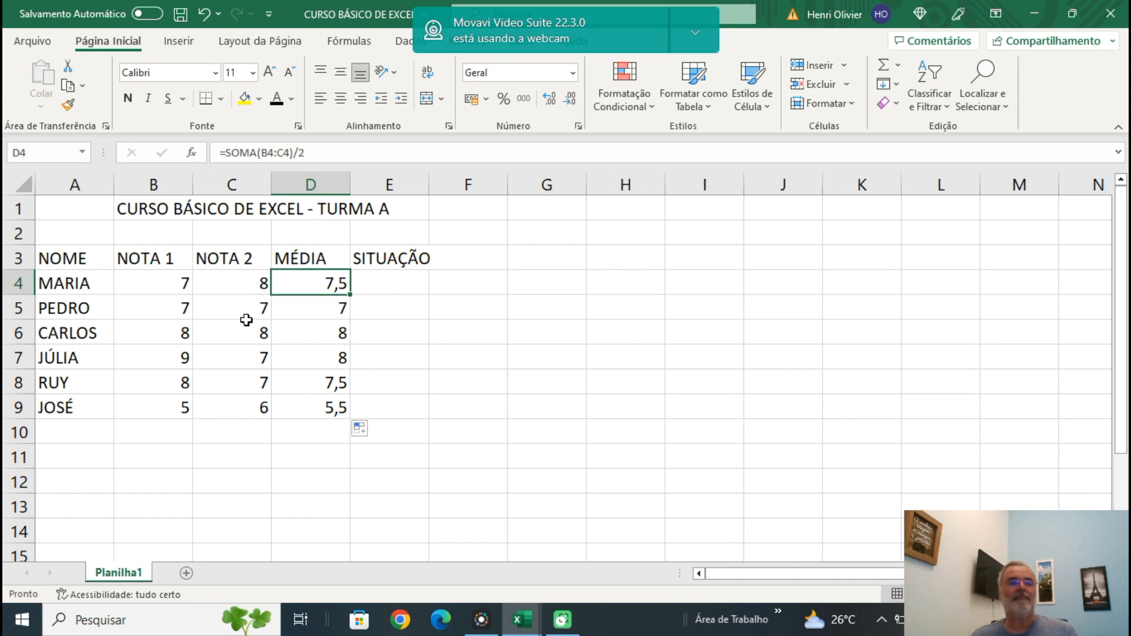
left_click_drag(227, 154, 448, 131)
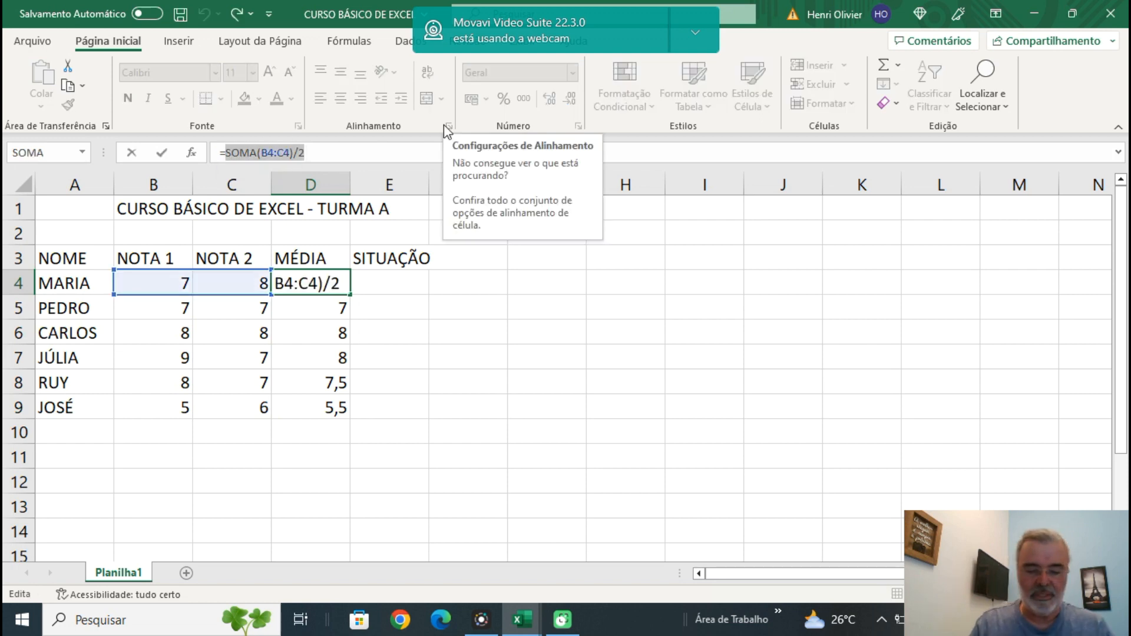
type("M´W")
key("BackSpace")
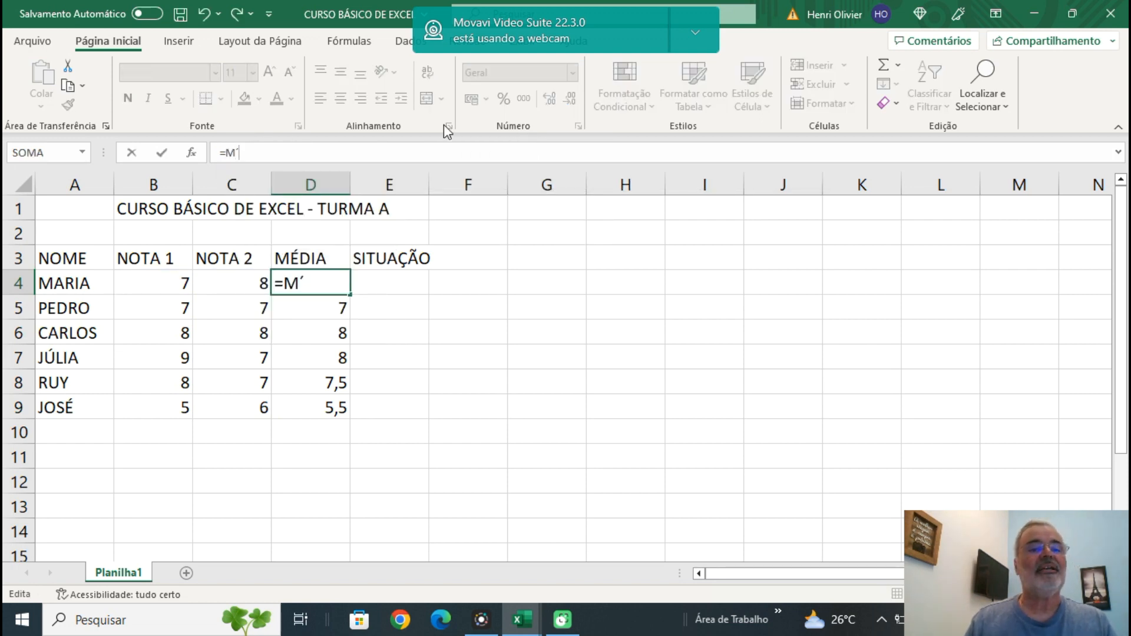
type("a")
key("BackSpace")
type("ÉDIA")
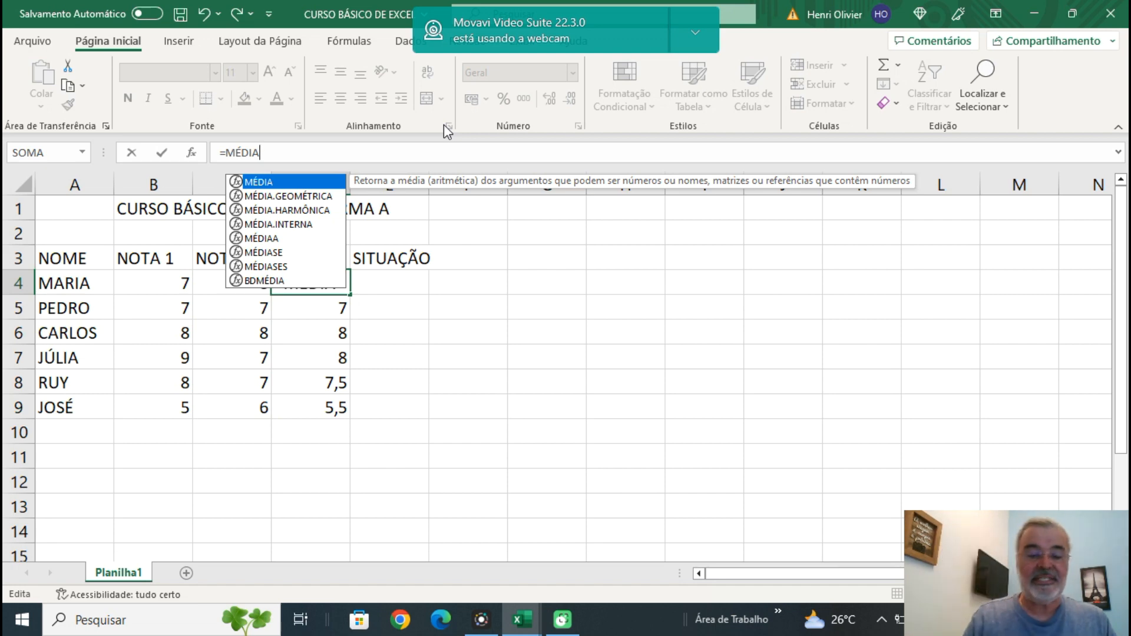
type("(")
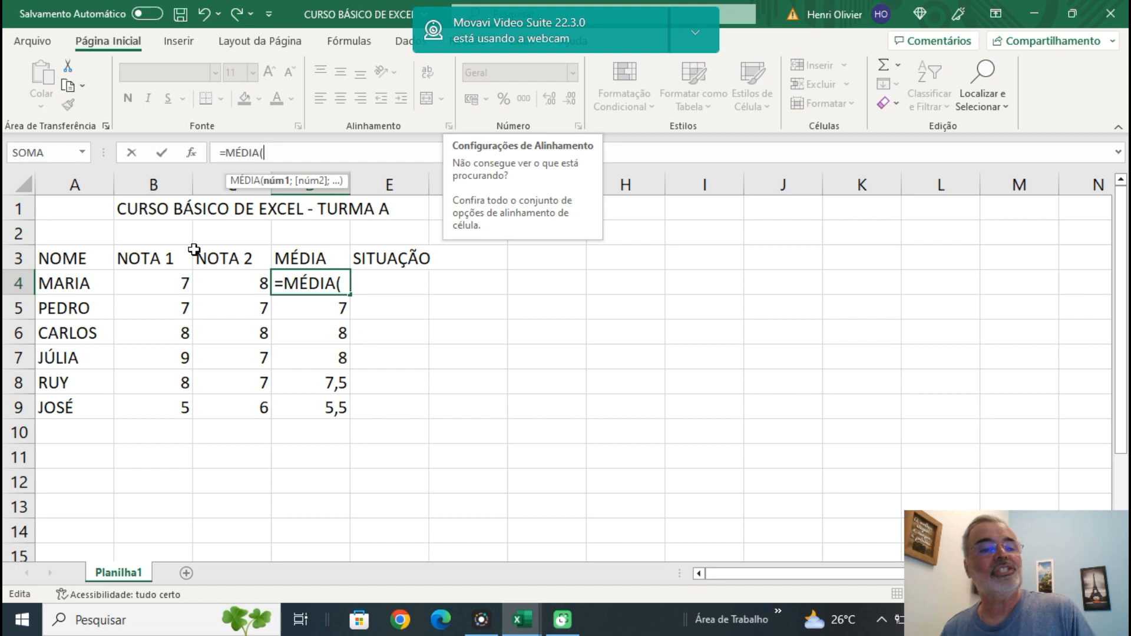
left_click(167, 284)
left_click_drag(226, 276, 229, 280)
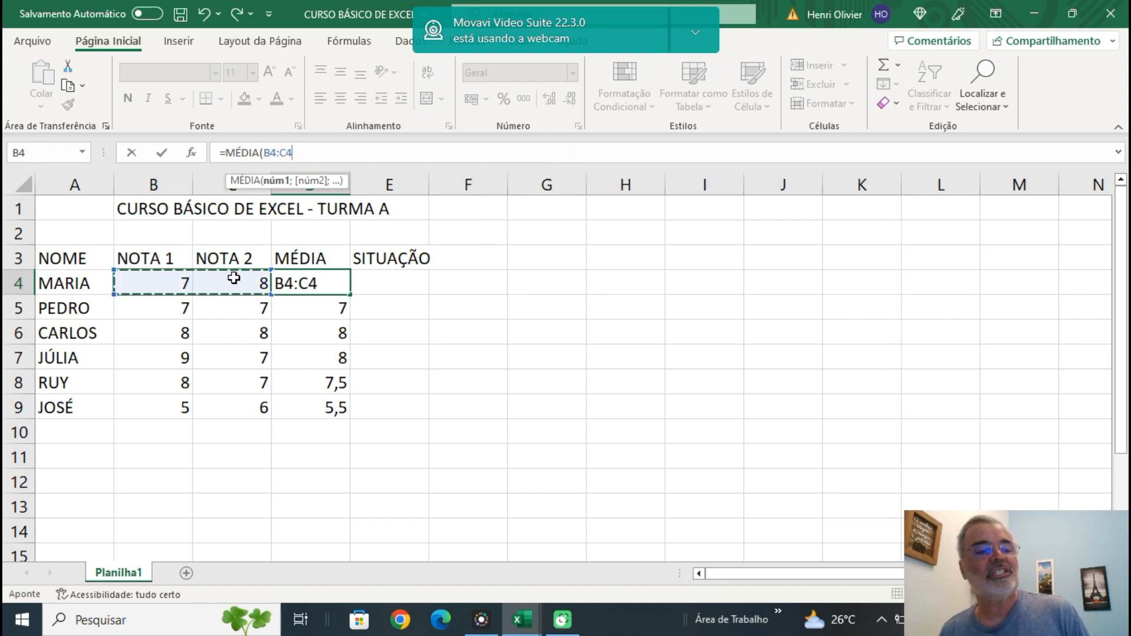
type(")")
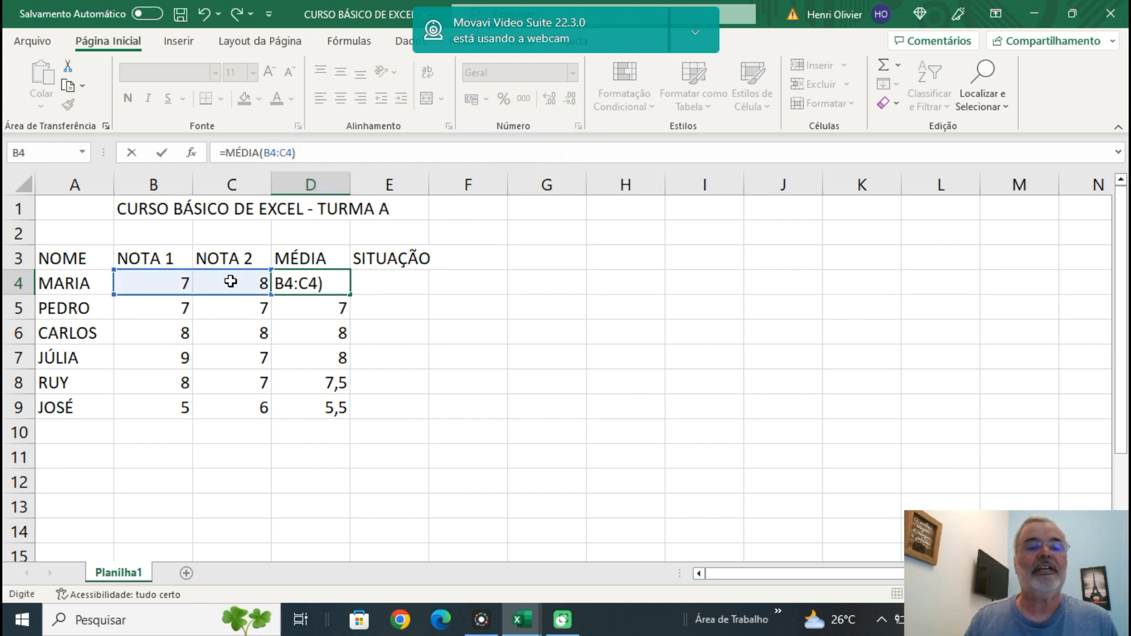
key("Return")
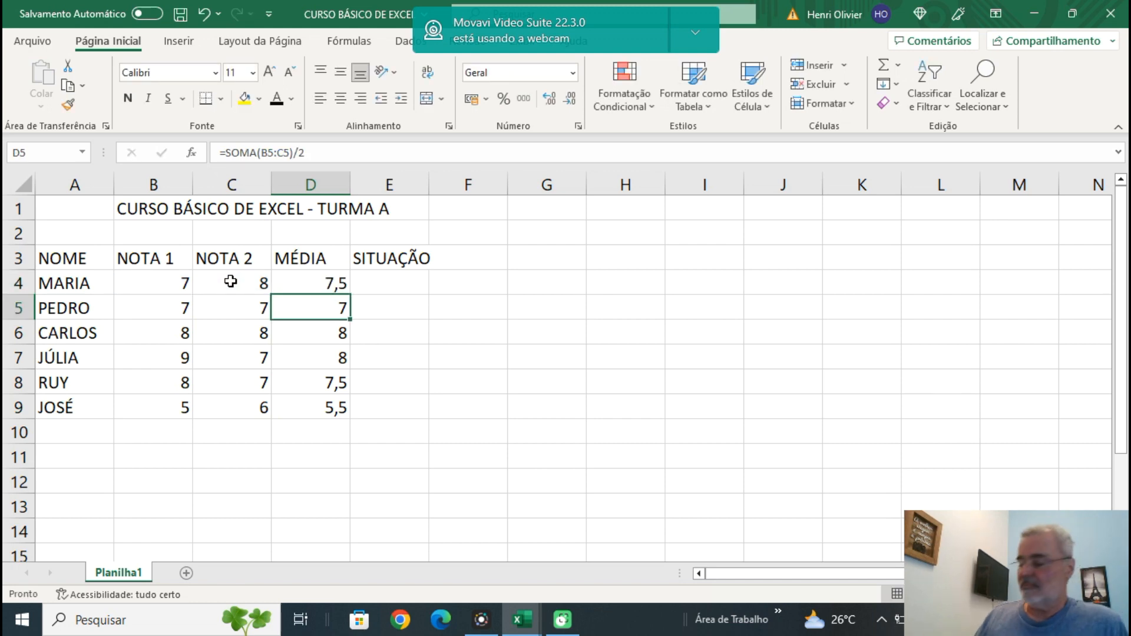
Fill the MÉDIA function formula from D4 down through D9 and check the copied formula in each cell.
left_click(340, 277)
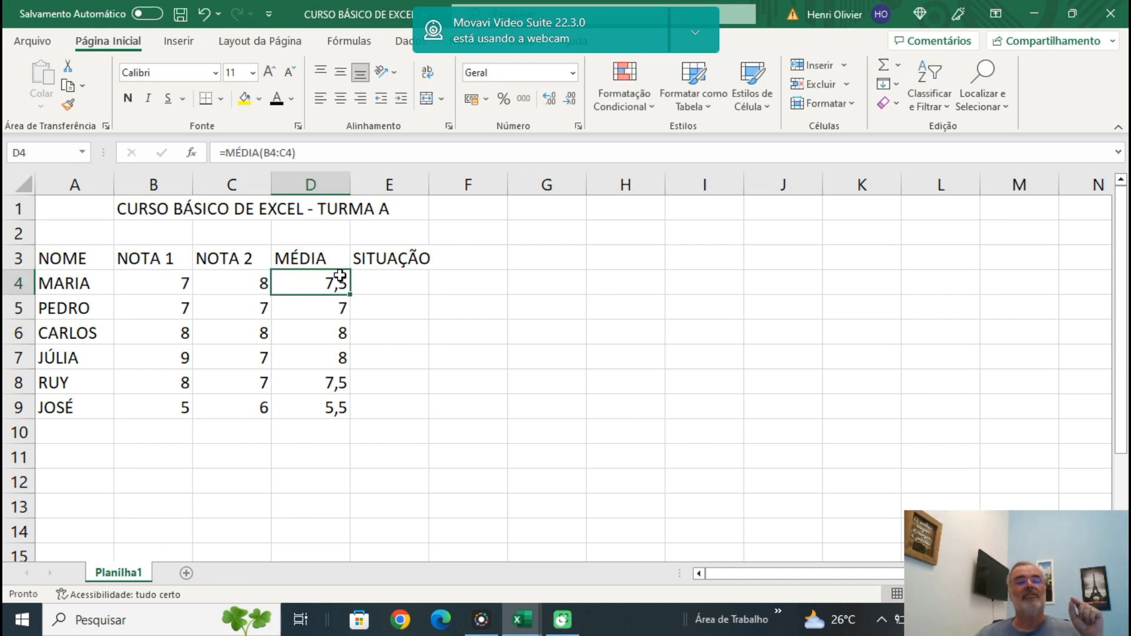
left_click(330, 313)
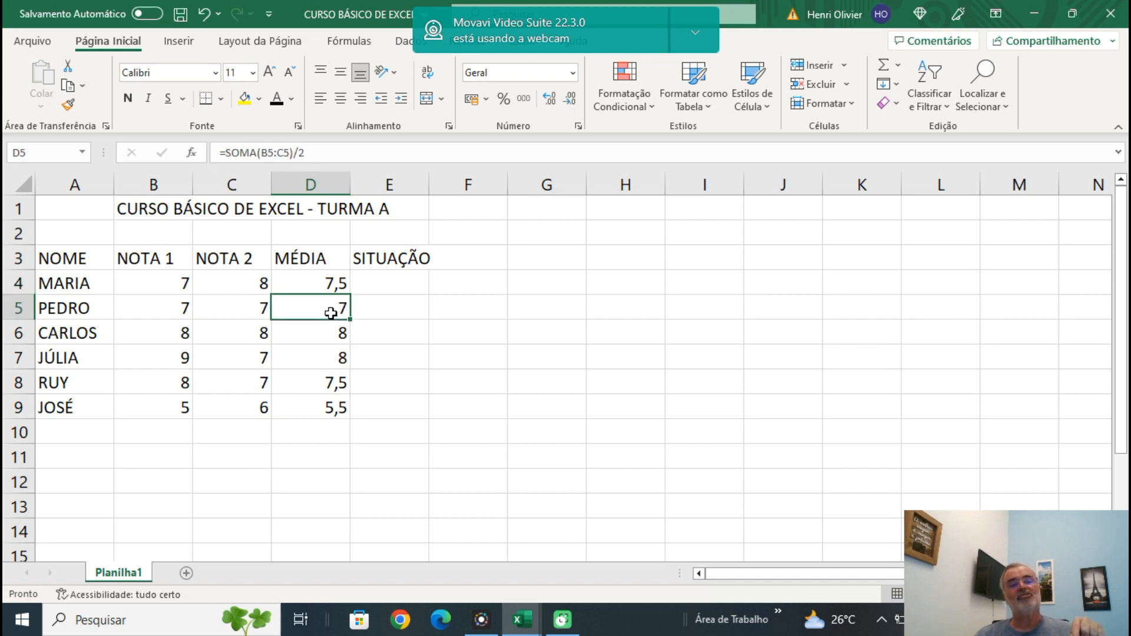
left_click(330, 279)
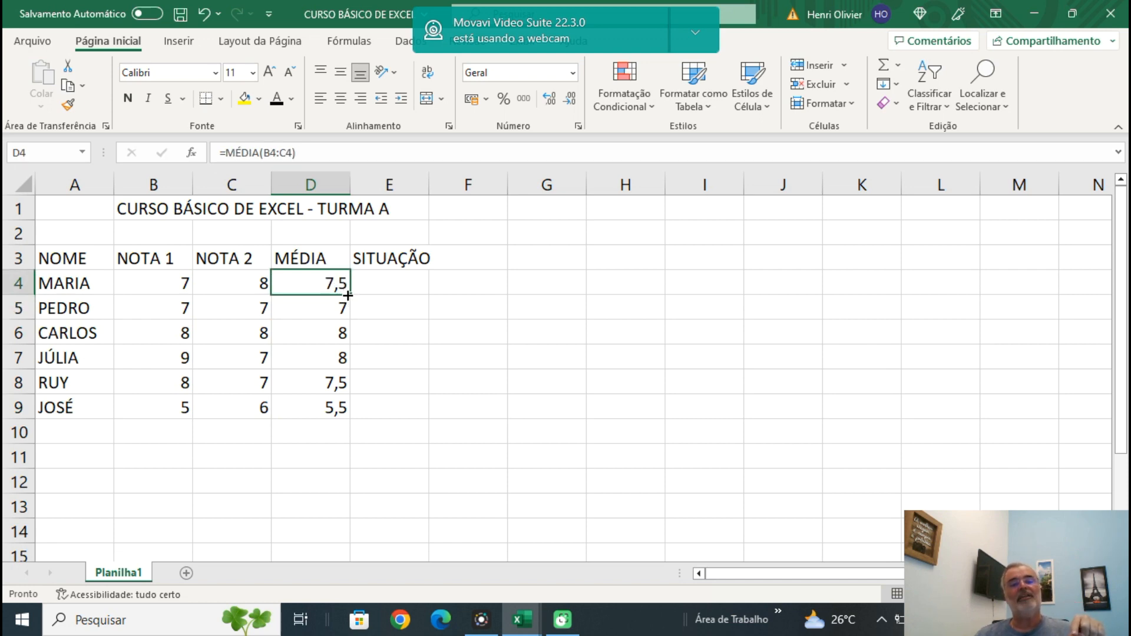
double_click(350, 295)
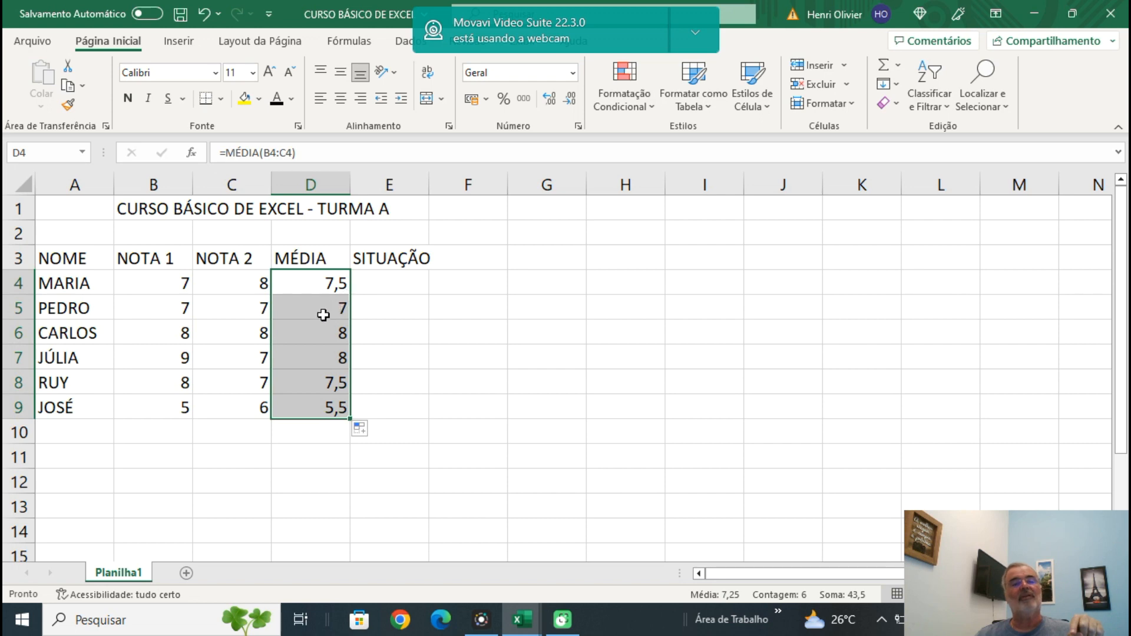
left_click(322, 310)
left_click(325, 337)
left_click(324, 362)
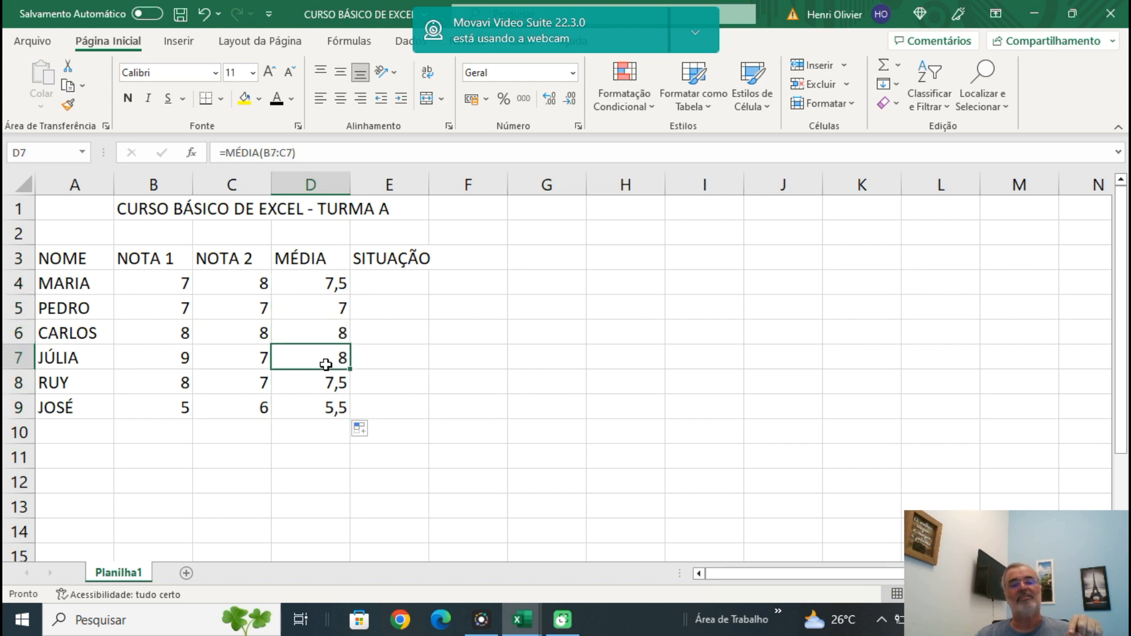
left_click(329, 386)
left_click(325, 411)
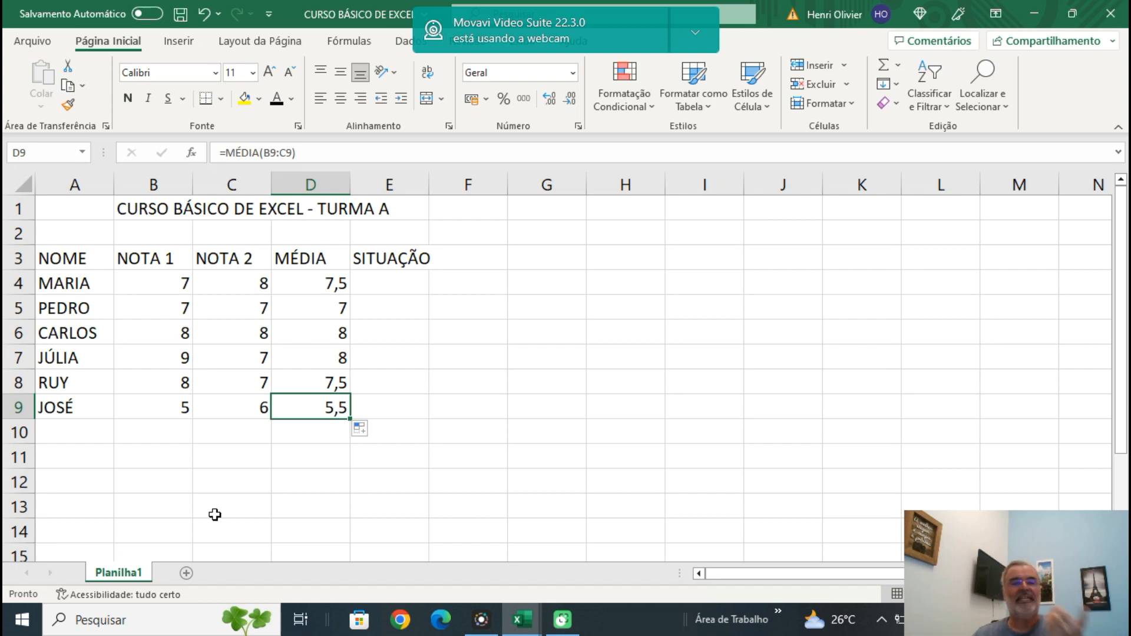
Change the NOTA 2 grade in cell C6 to 8,5.
left_click(240, 340)
type("8,")
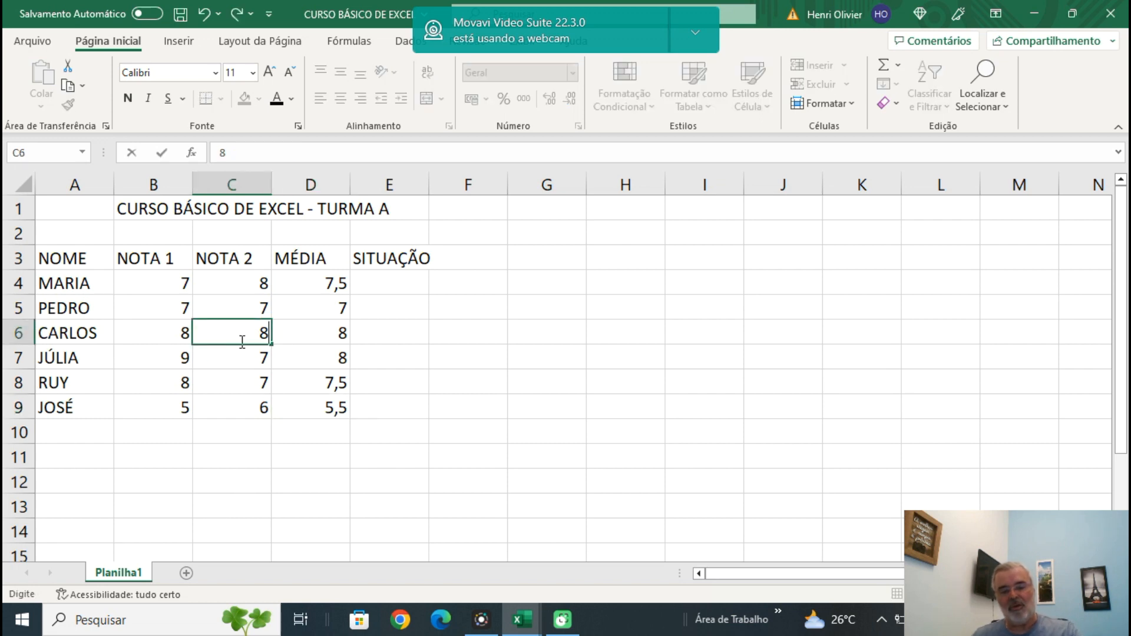
type("5")
key("Return")
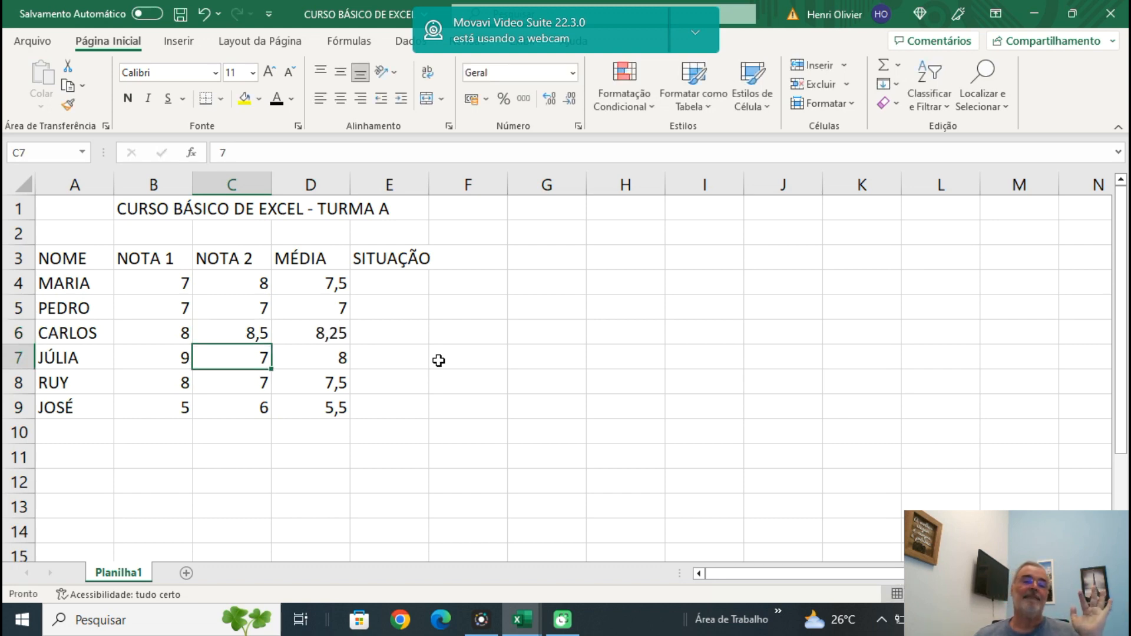
Format the student averages in D4:D9 to show one decimal place.
left_click_drag(330, 277, 333, 406)
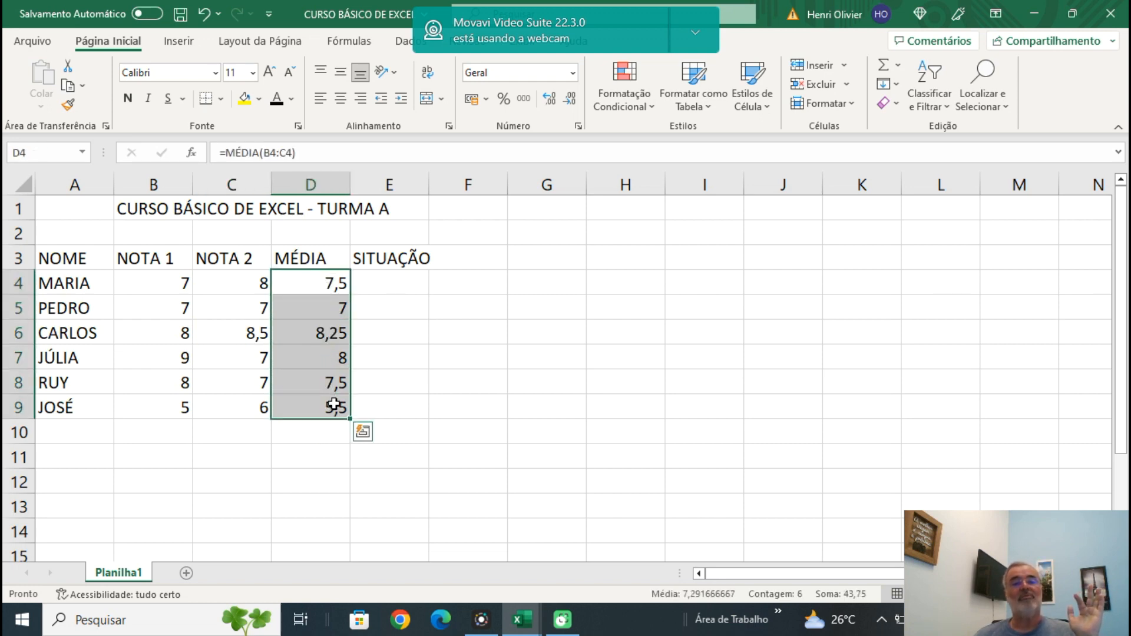
left_click(571, 102)
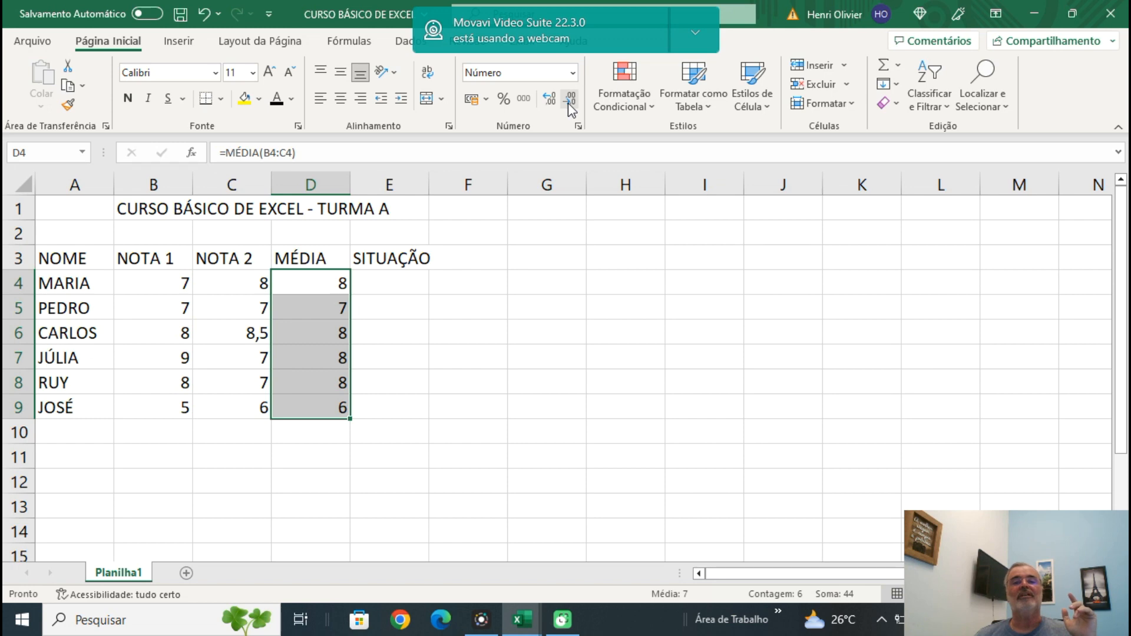
left_click(547, 102)
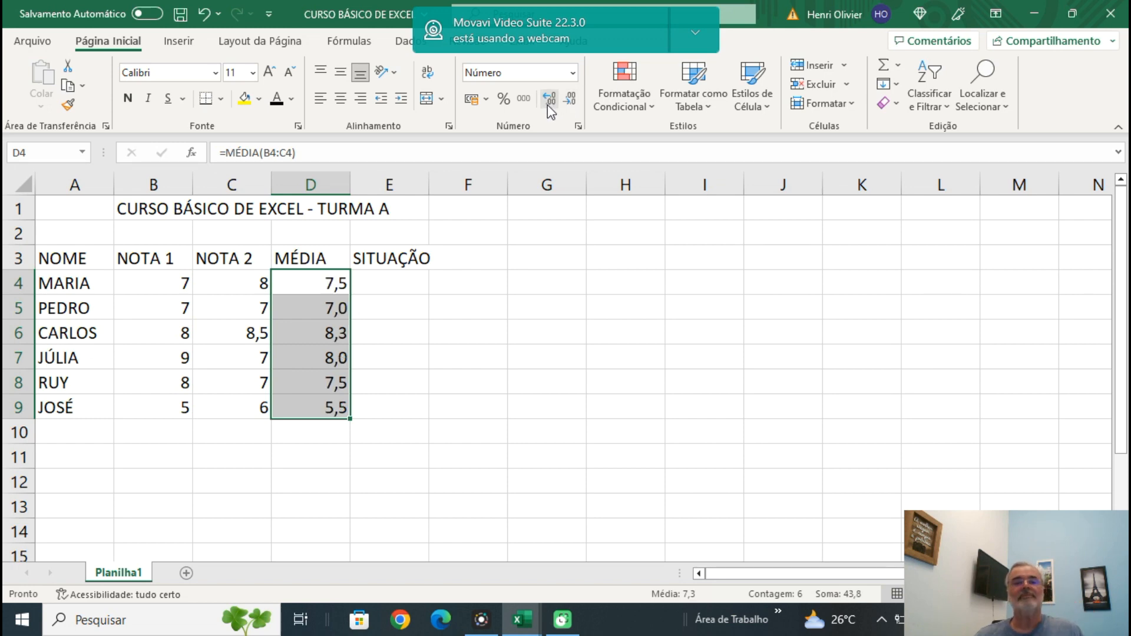
left_click(547, 103)
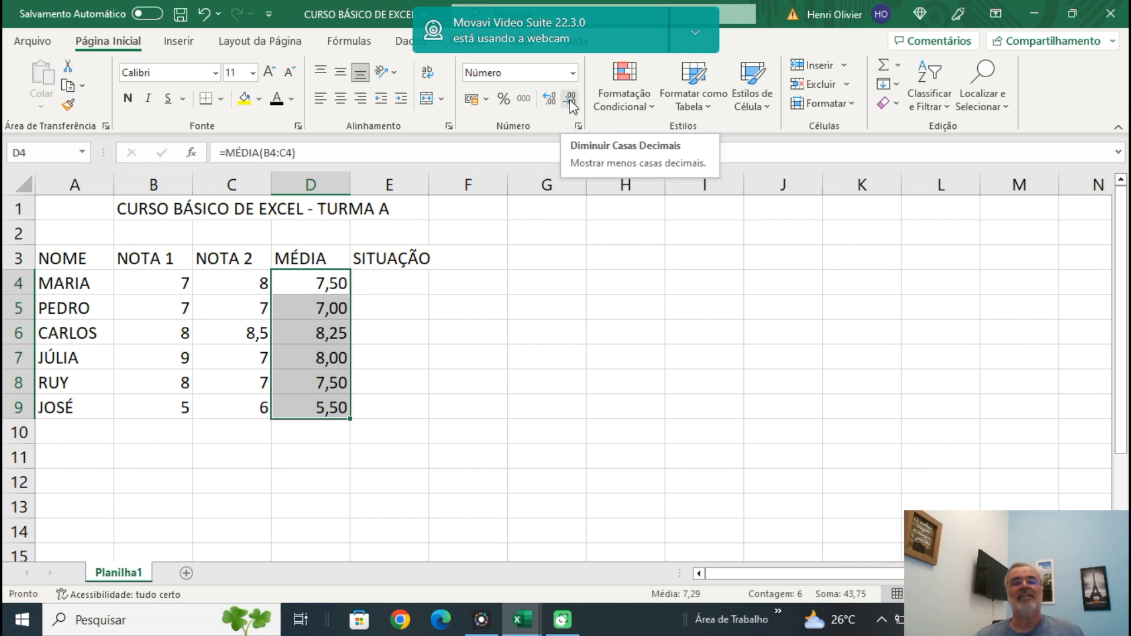
left_click(570, 103)
left_click(498, 306)
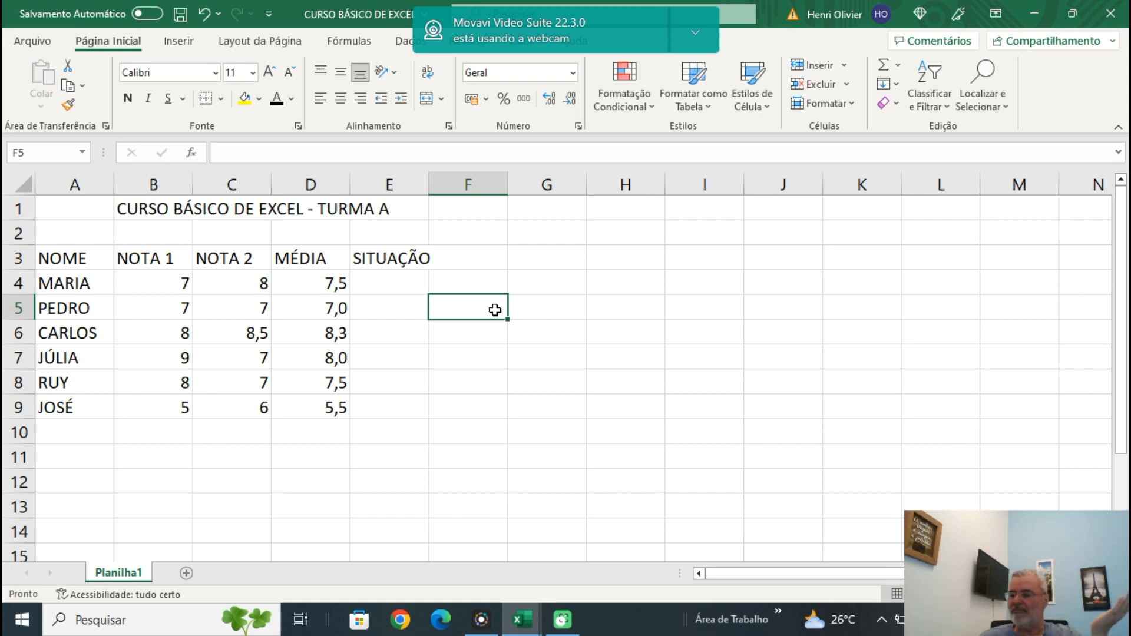
Enter the row label MÉDIA in cell A11, leaving a blank row below the student list.
left_click(51, 435)
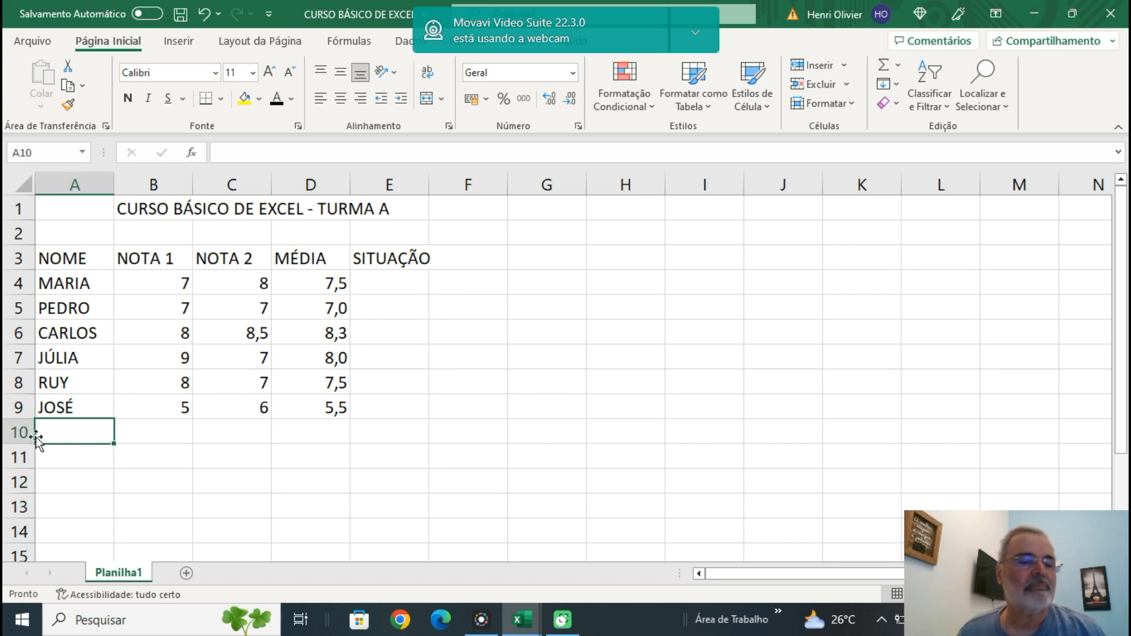
left_click(68, 464)
type("M")
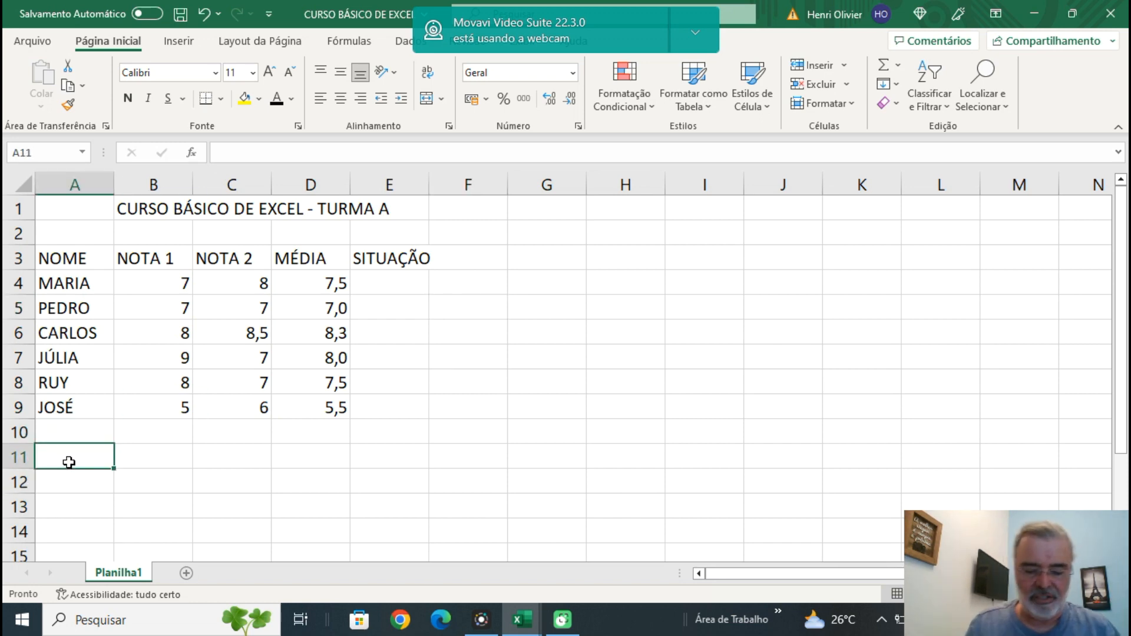
type("ÉDIA")
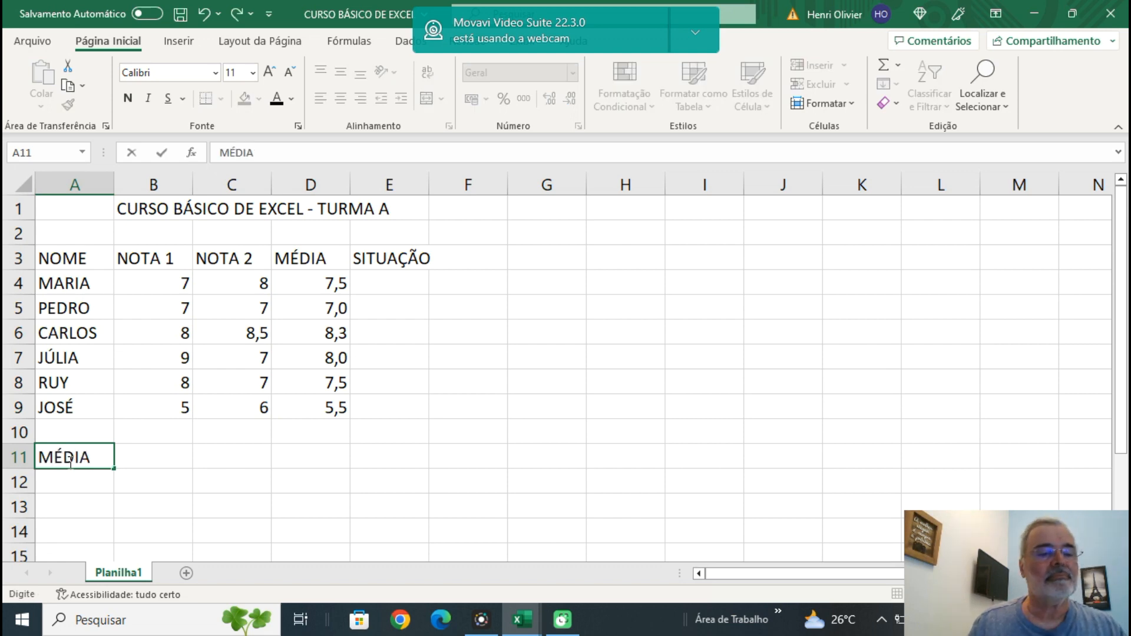
key("Return")
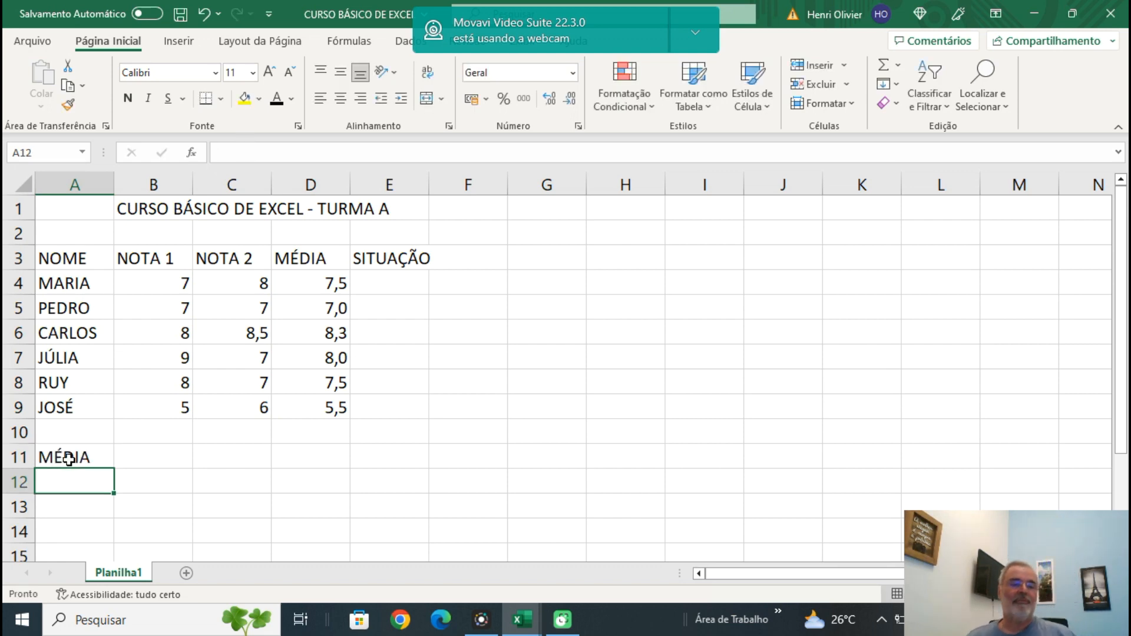
Calculate the class average in cell D11 with the formula =MÉDIA(D4:D9).
left_click(315, 461)
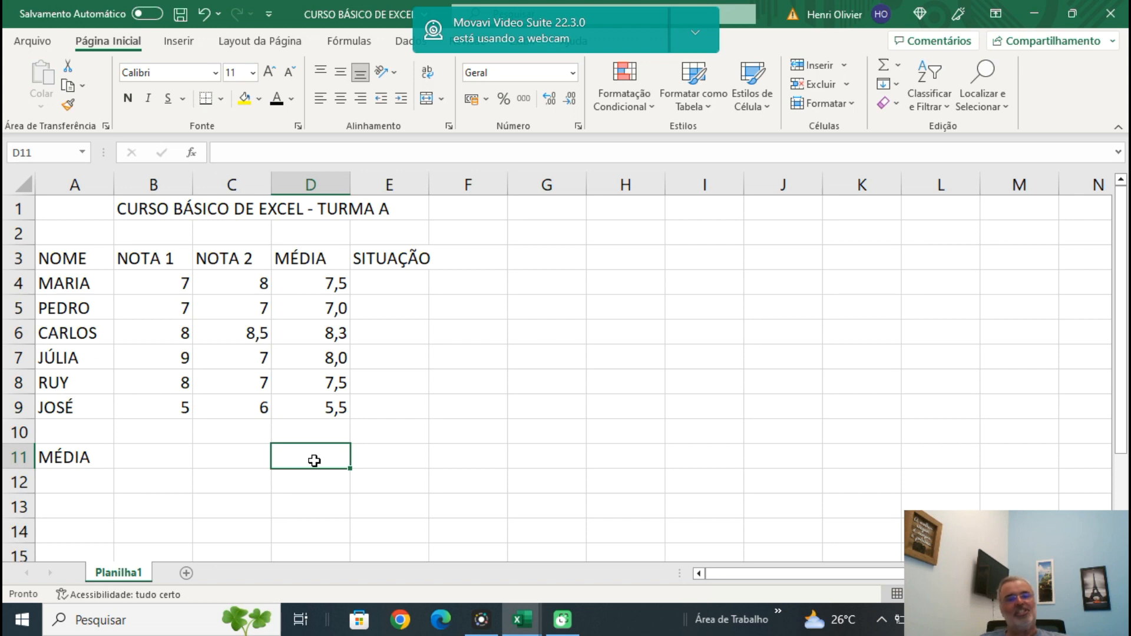
type("=")
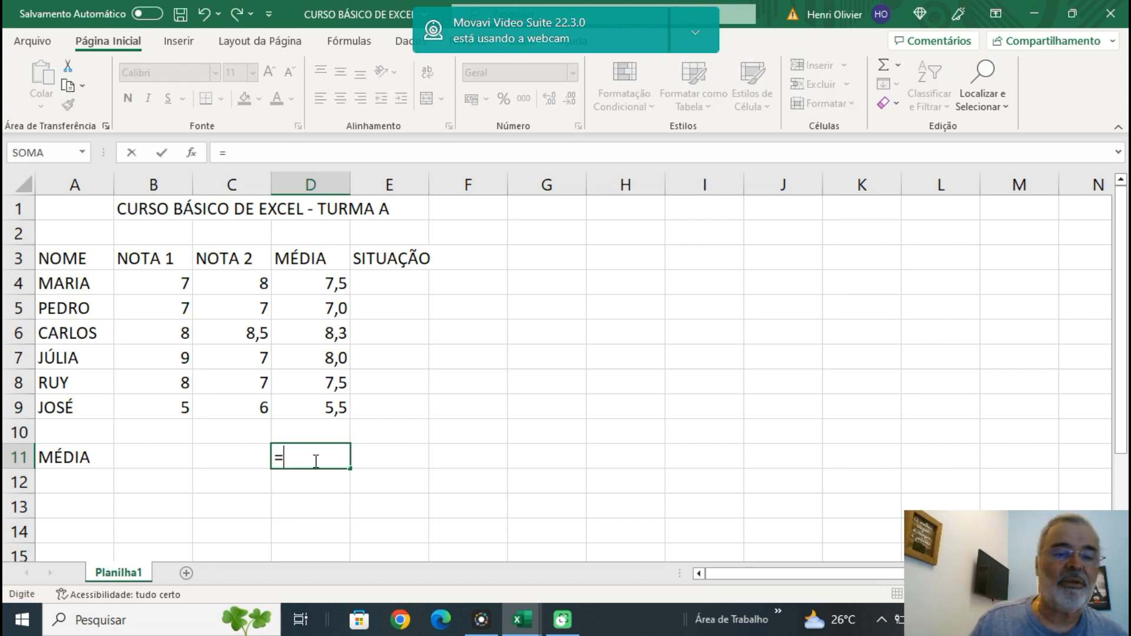
type("M")
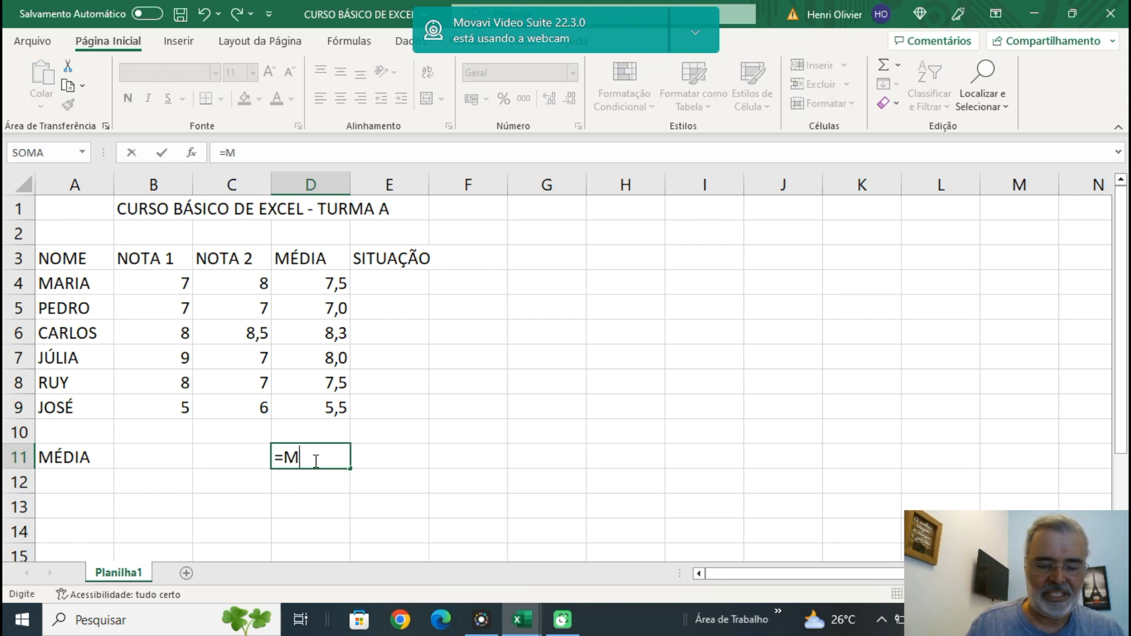
type("ÉDIA(")
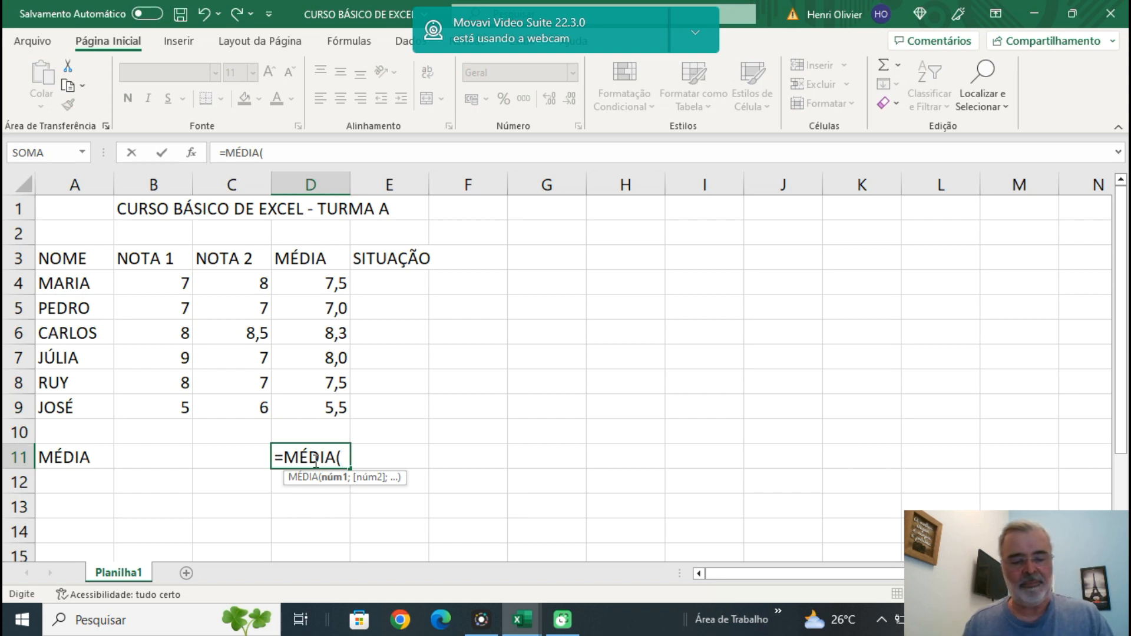
left_click(326, 285)
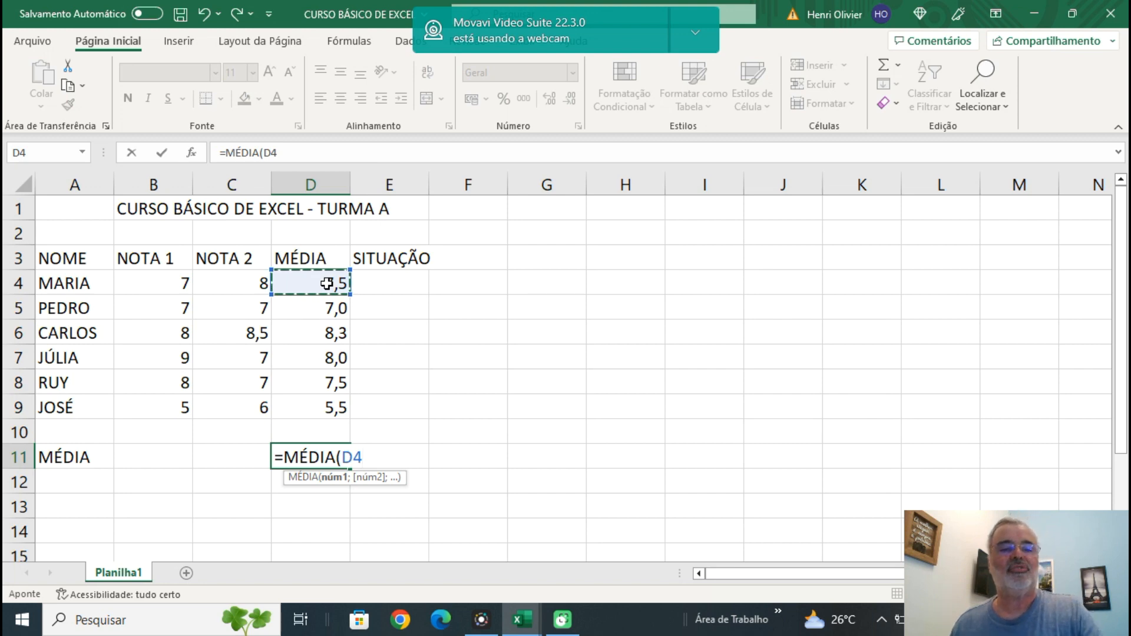
left_click_drag(325, 285, 339, 408)
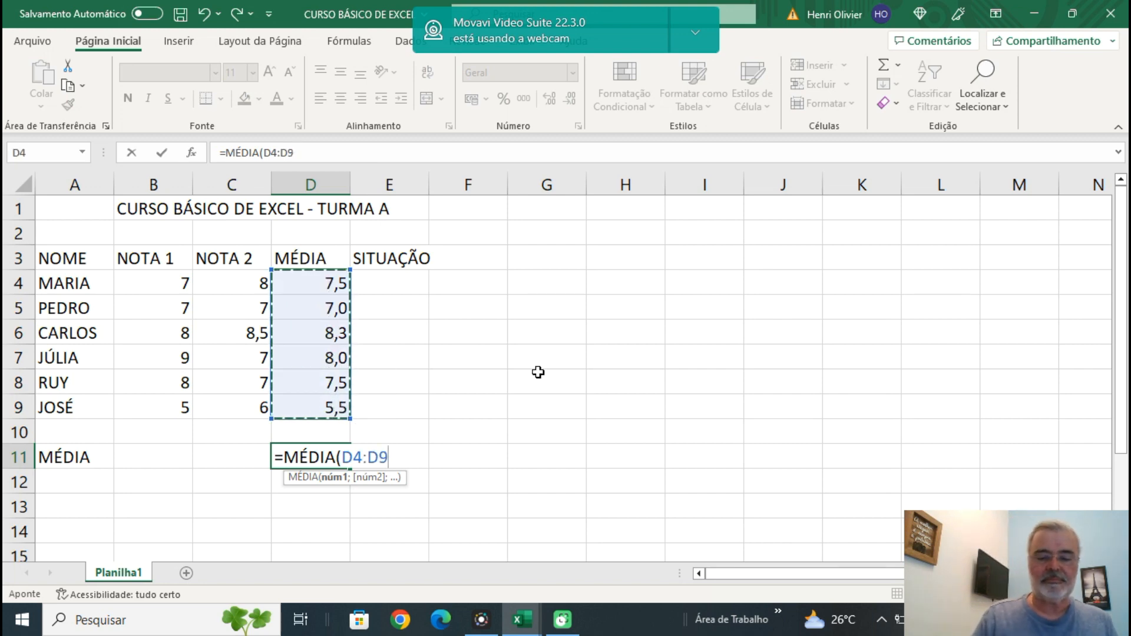
type(")")
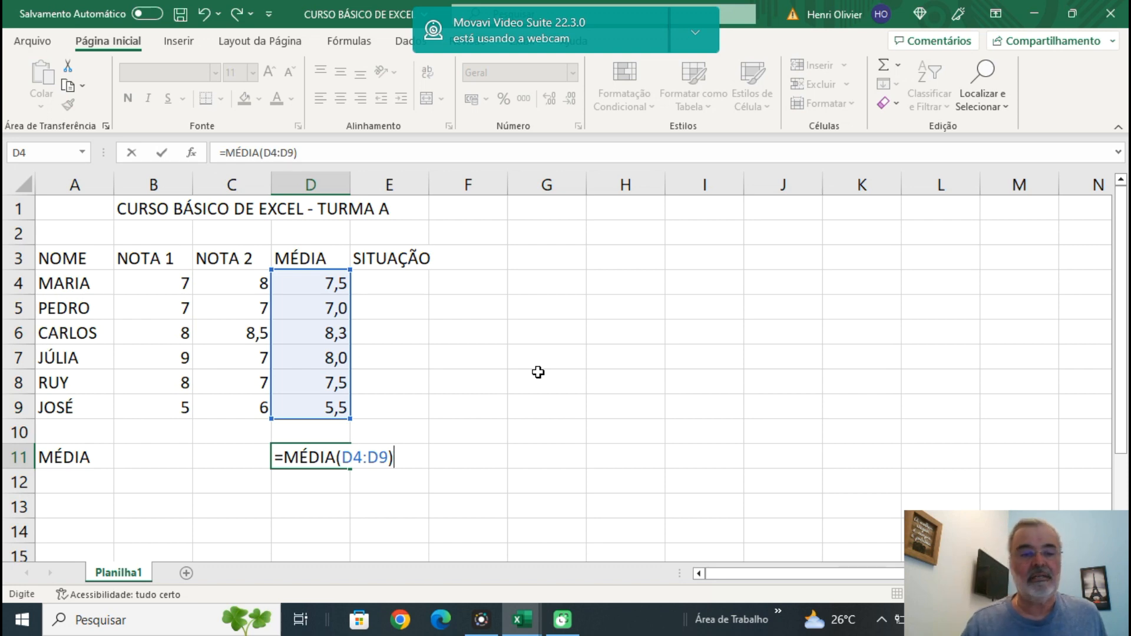
key("Return")
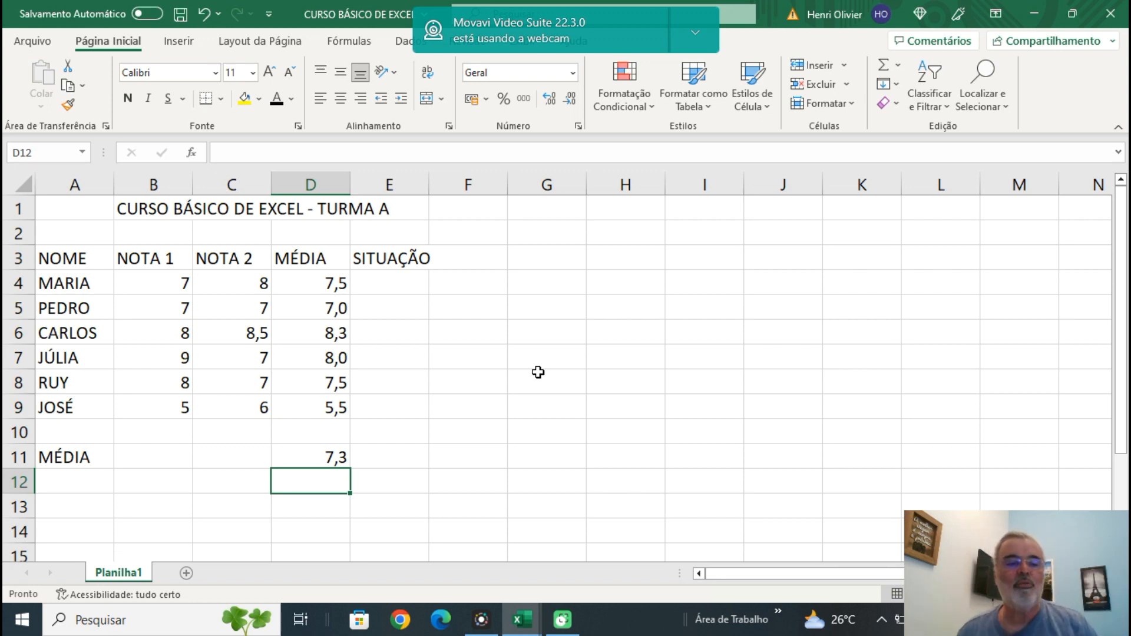
Enter the row labels MAIOR in cell A12 and MENOR in cell A13.
left_click(85, 483)
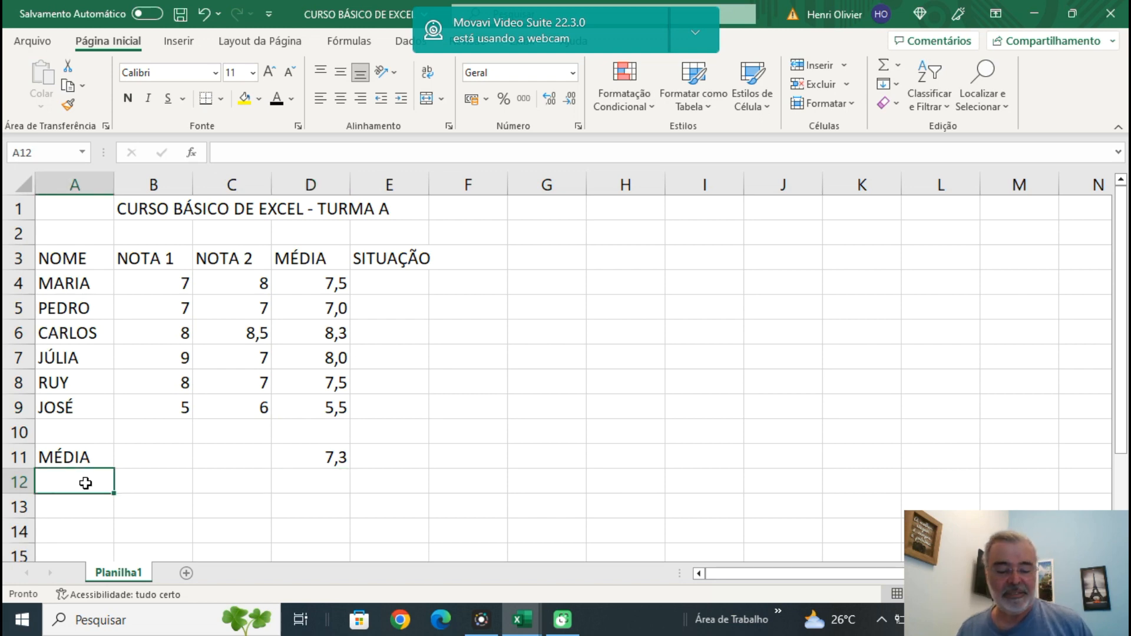
type("MAIOR")
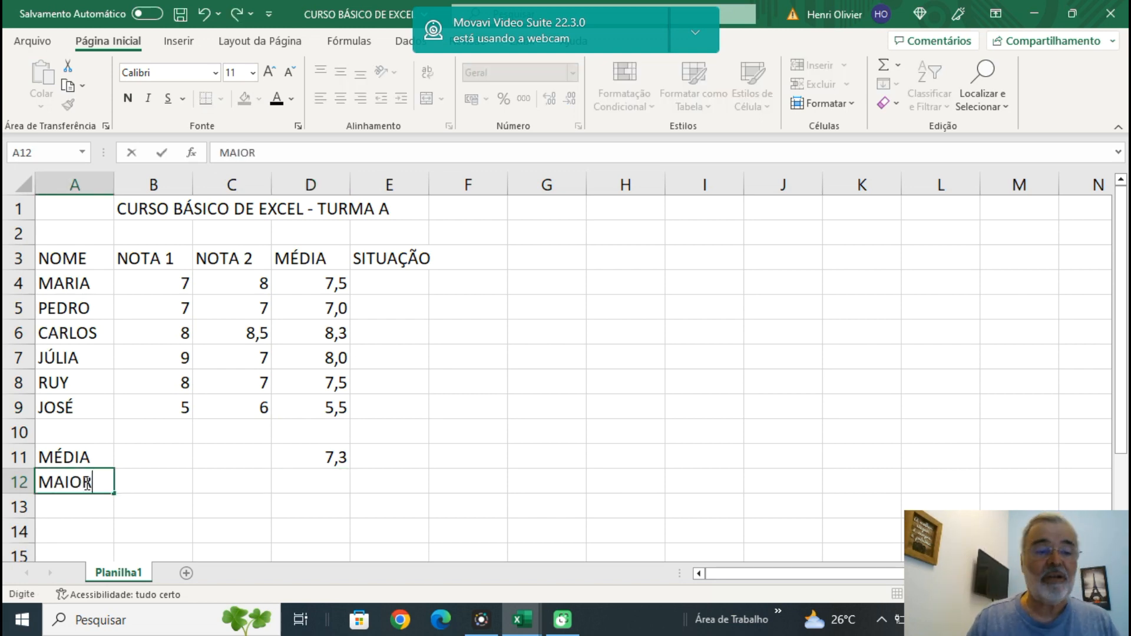
key("Return")
type("MENOR")
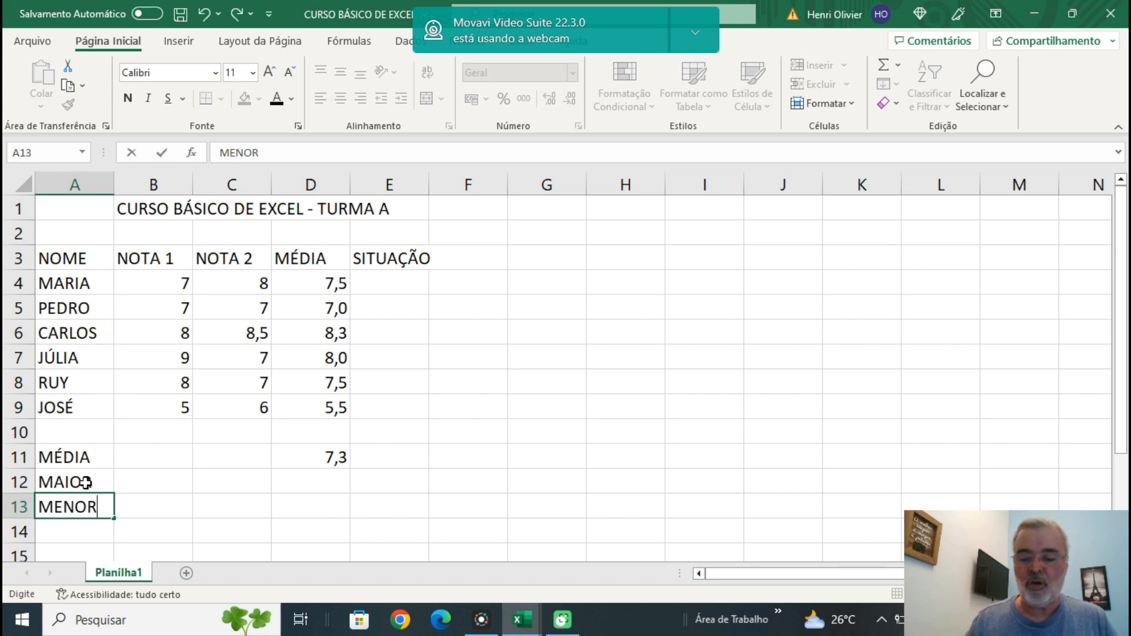
key("Return")
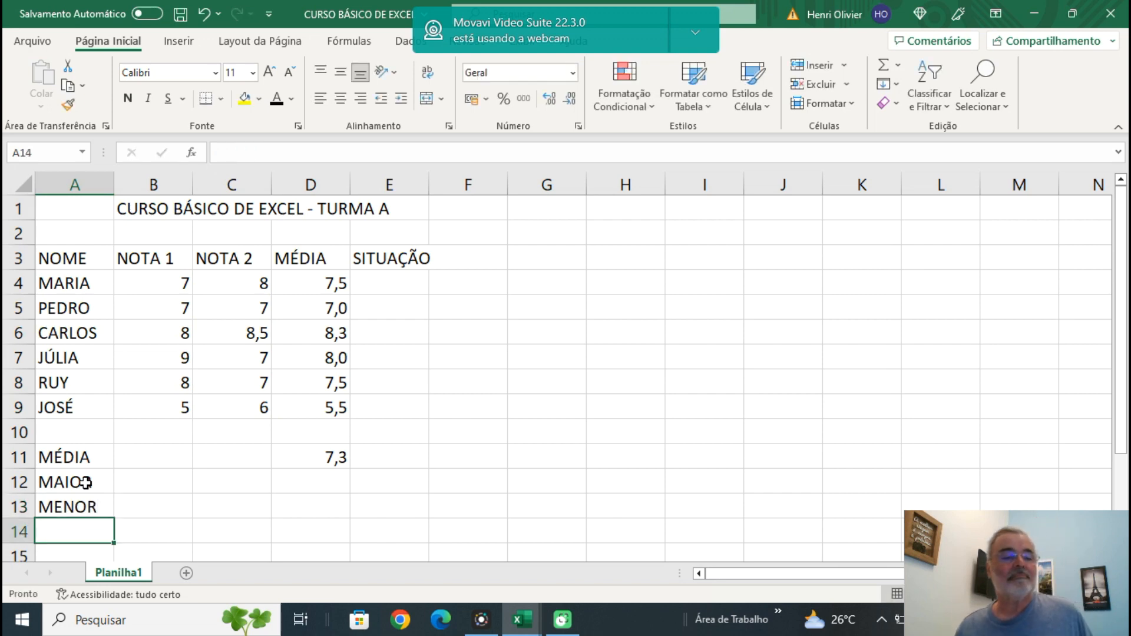
Find the highest student average in cell D12 with the formula =MÁXIMO(D4:D9).
left_click(330, 480)
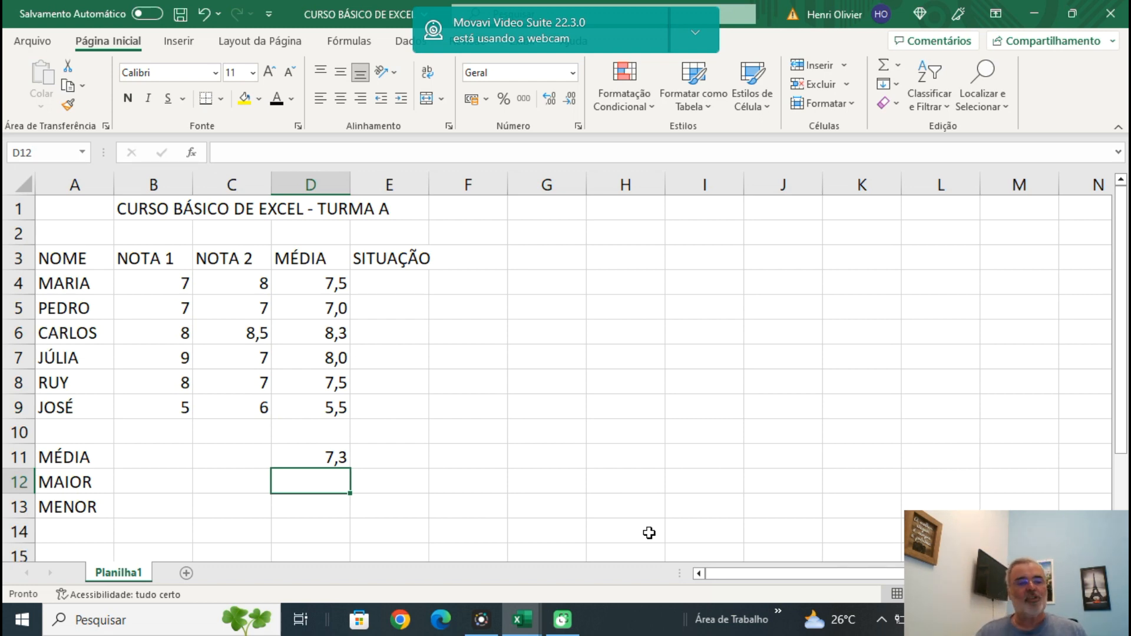
type("=")
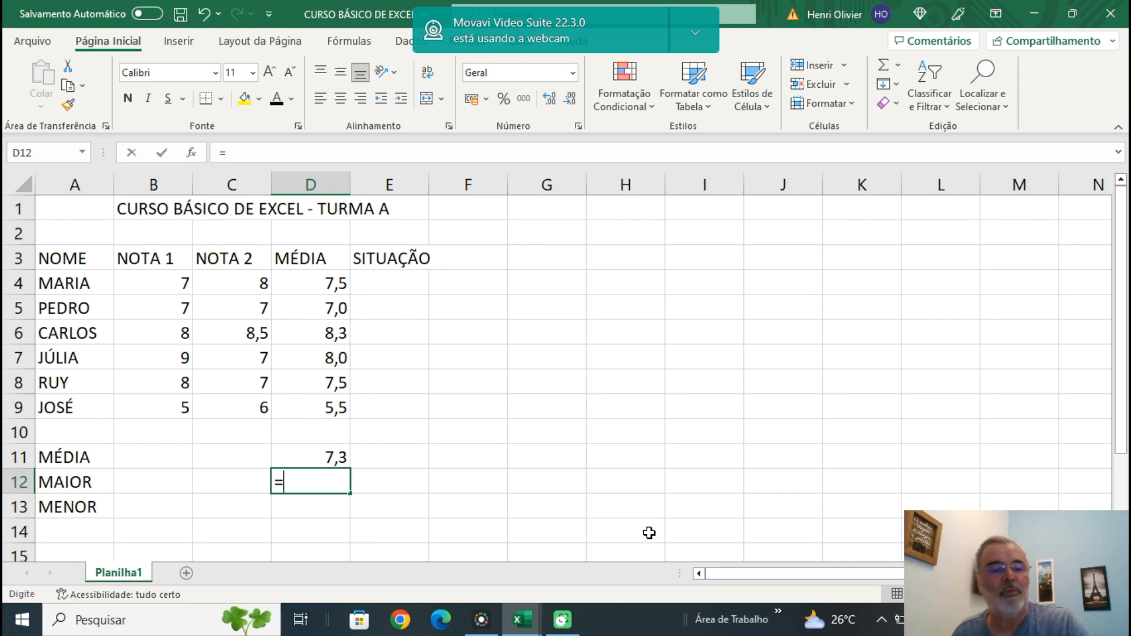
type("MA")
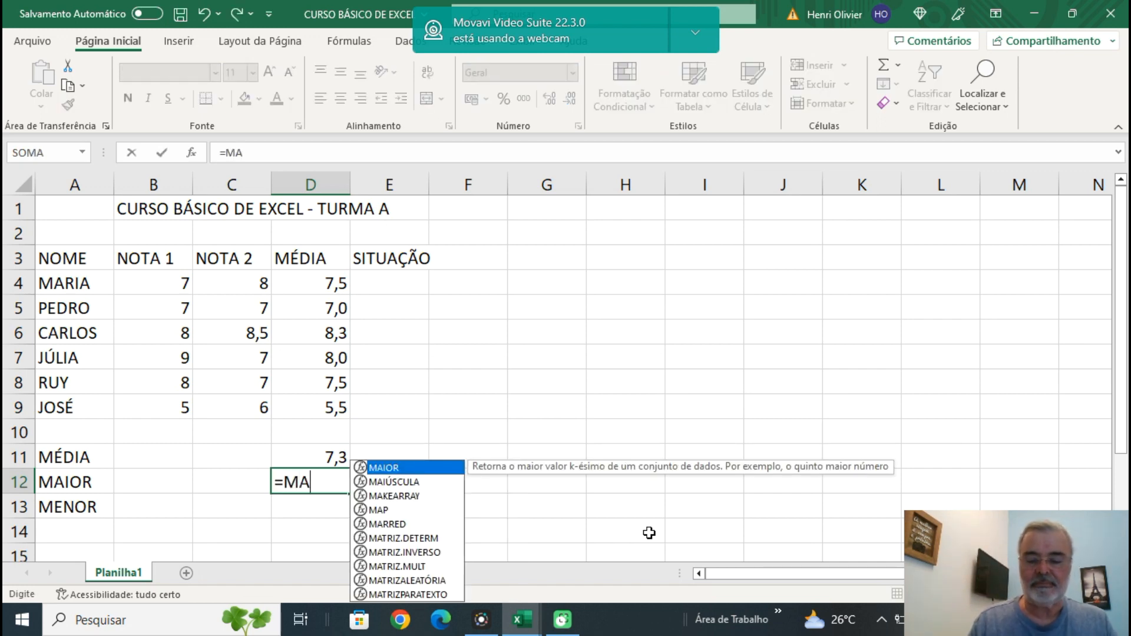
key("BackSpace")
type("ÁXIMO")
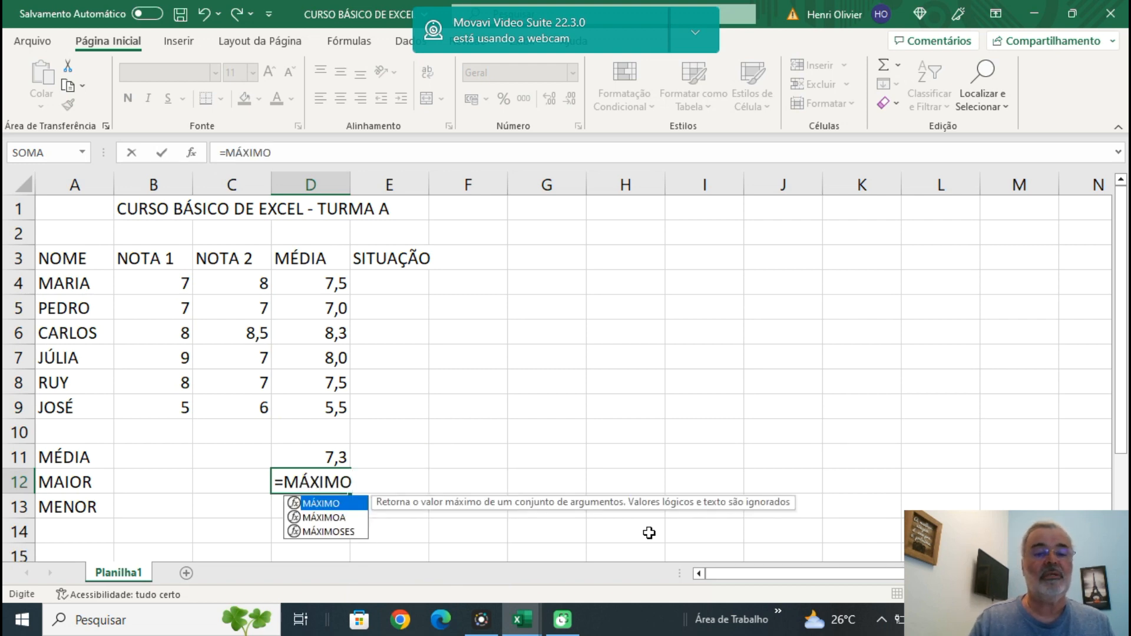
type("(")
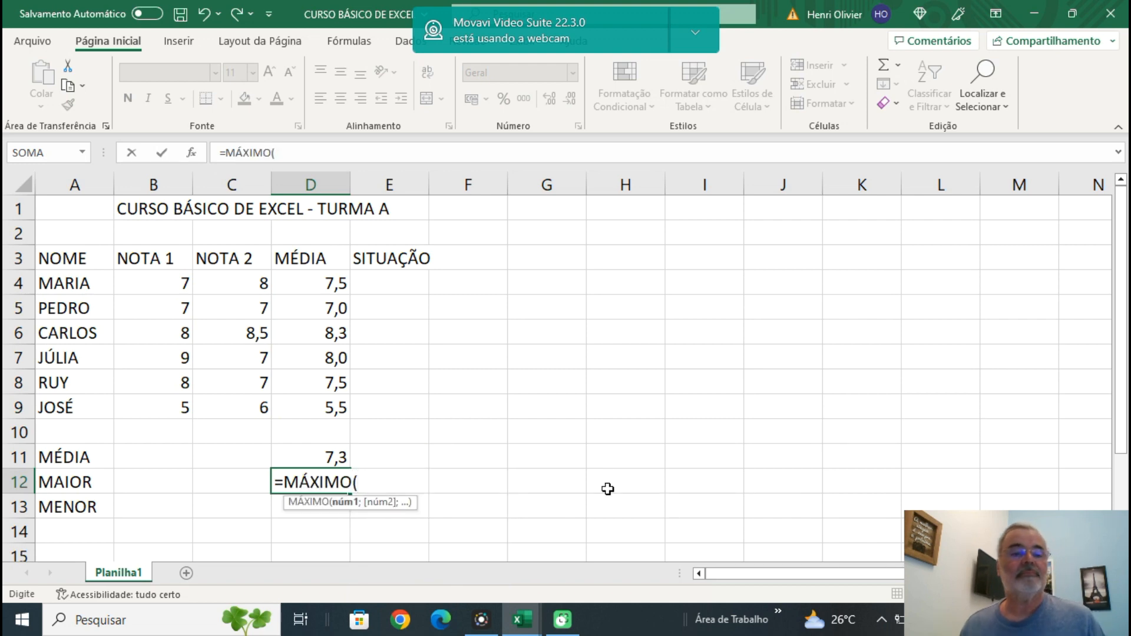
left_click_drag(332, 283, 339, 407)
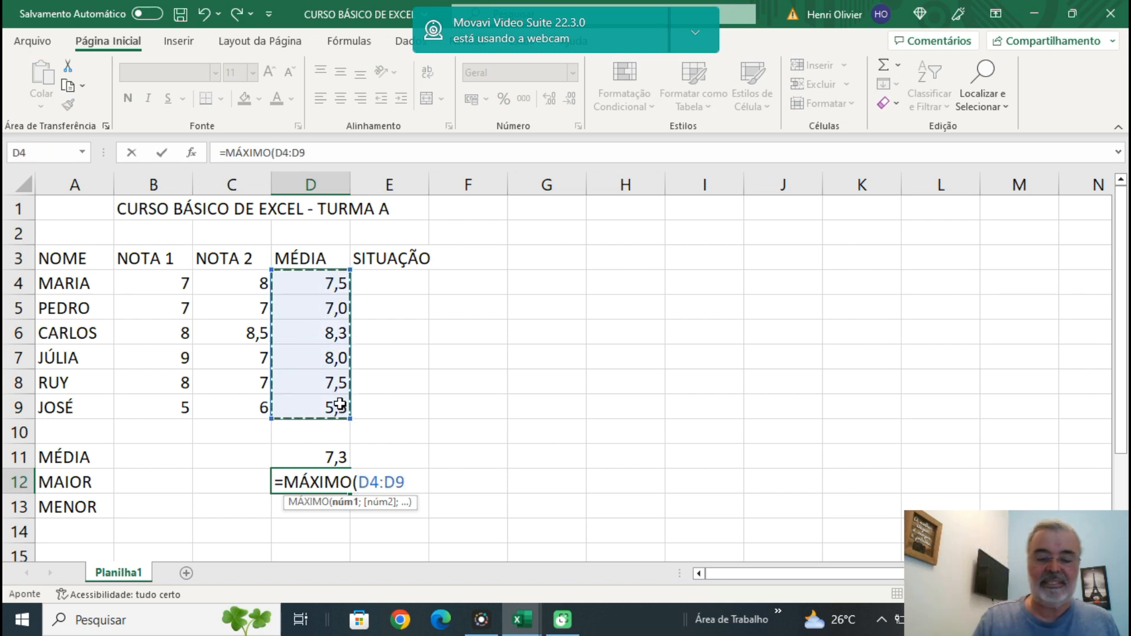
type(")")
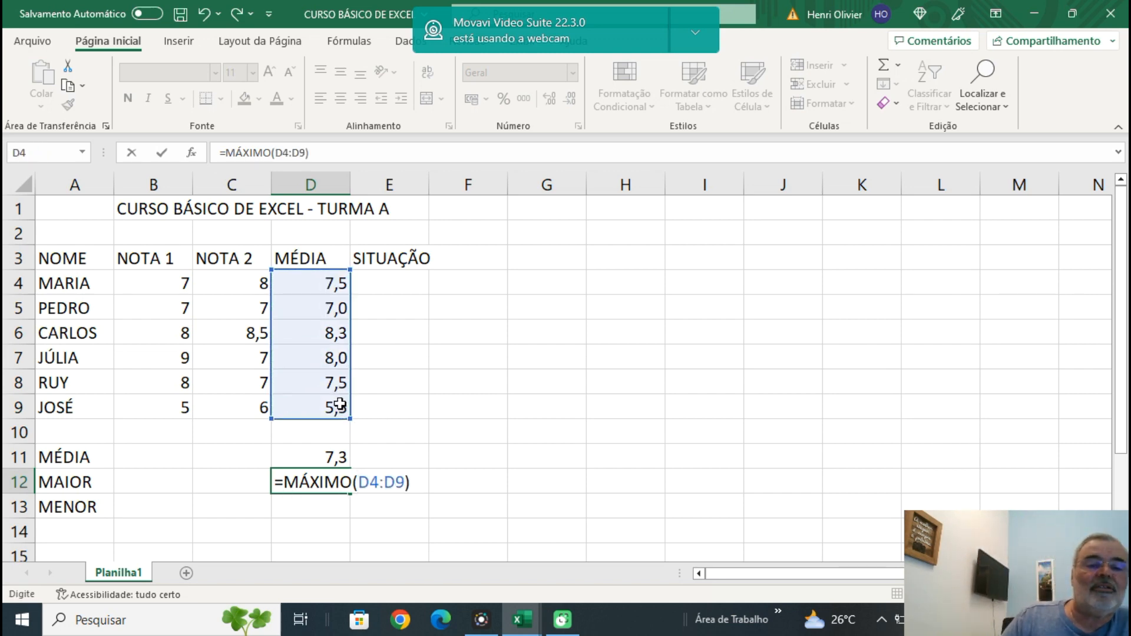
key("Return")
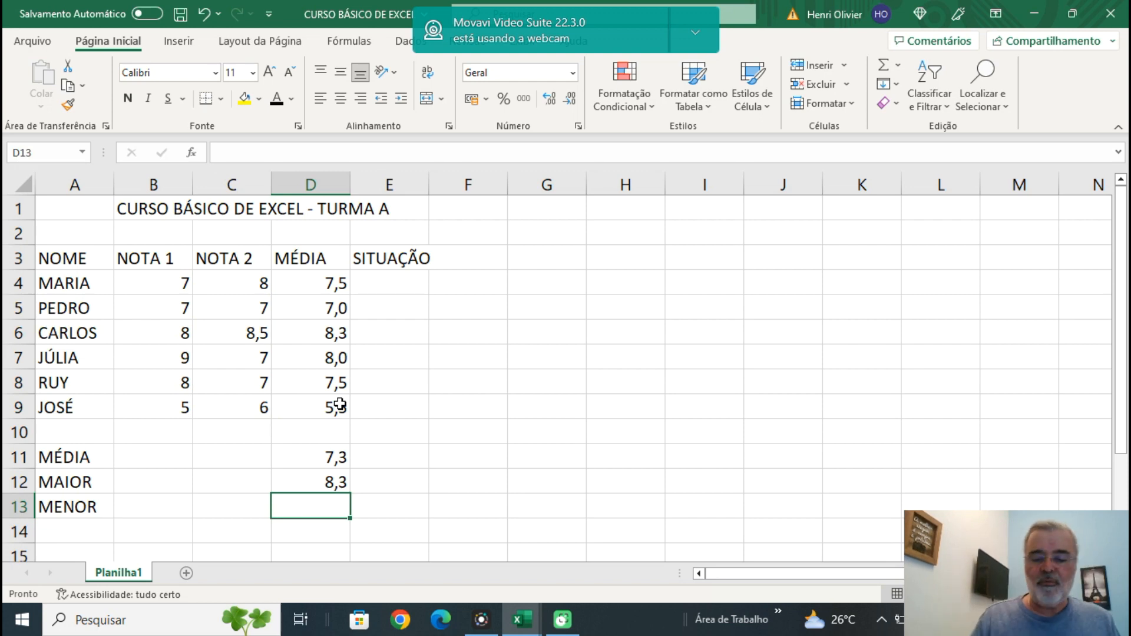
Find the lowest student average in cell D13 with the formula =MÍNIMO(D4:D9).
type("=M")
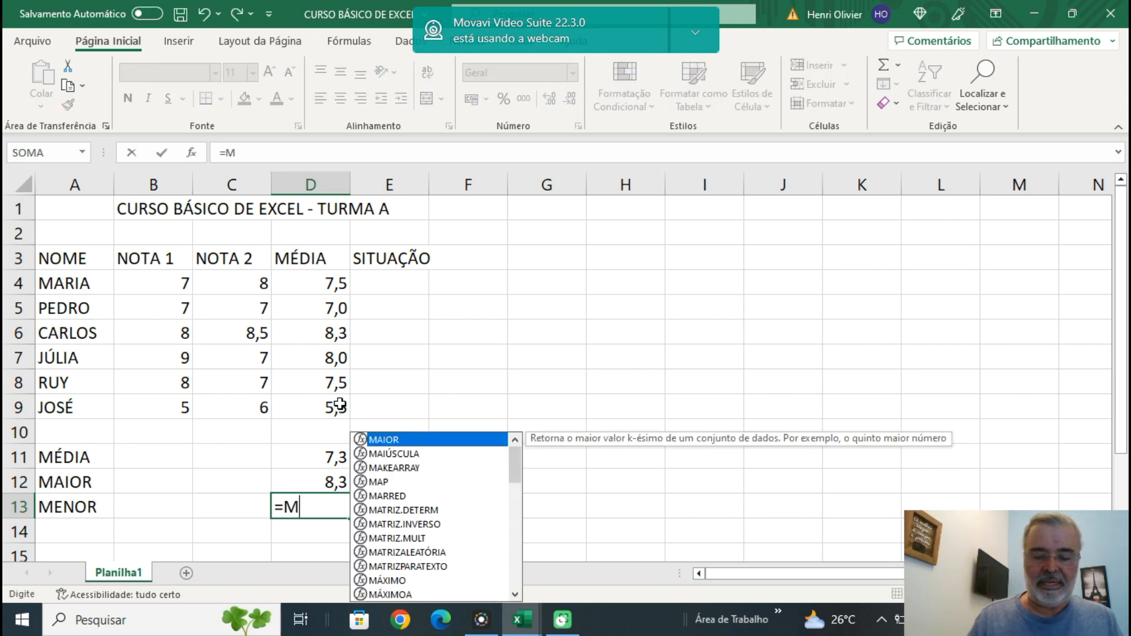
type("Í")
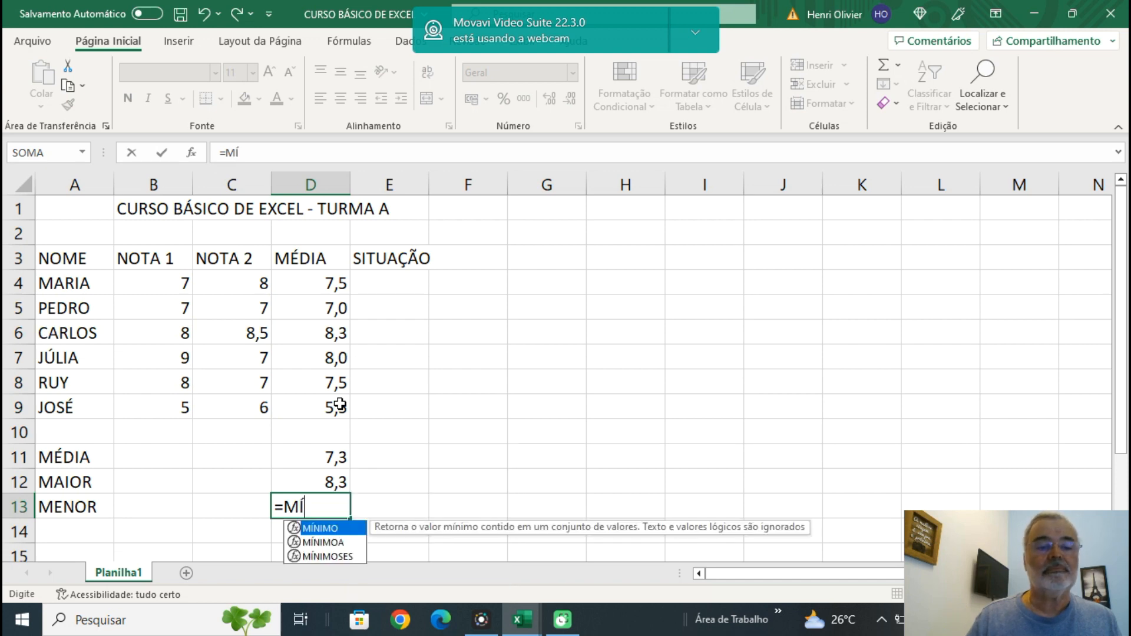
type("NIMO(")
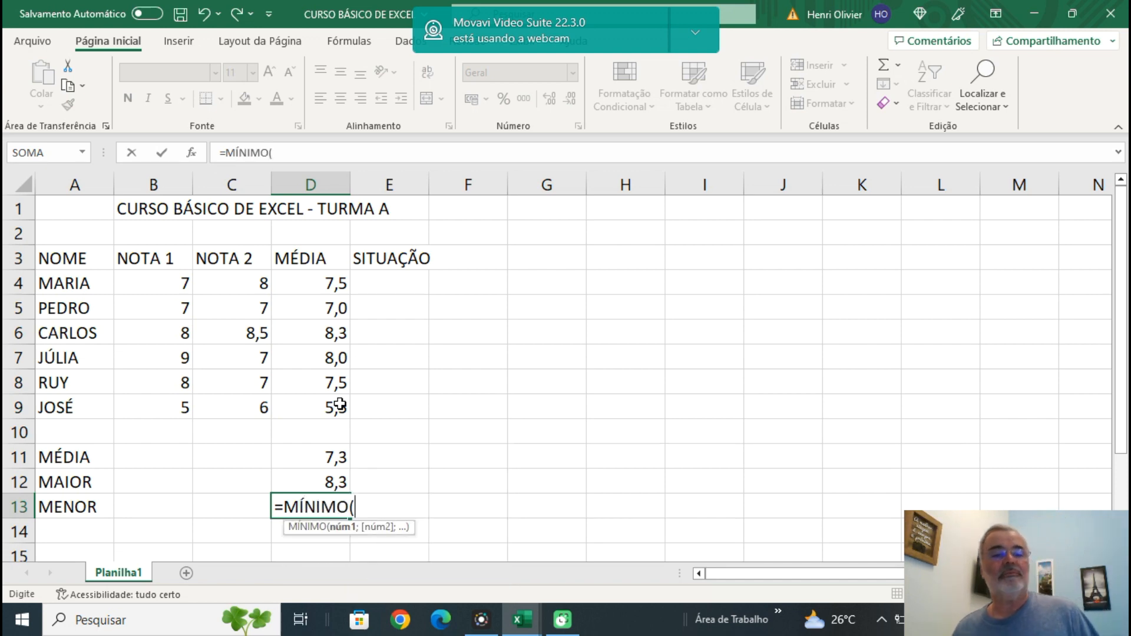
left_click_drag(327, 286, 328, 404)
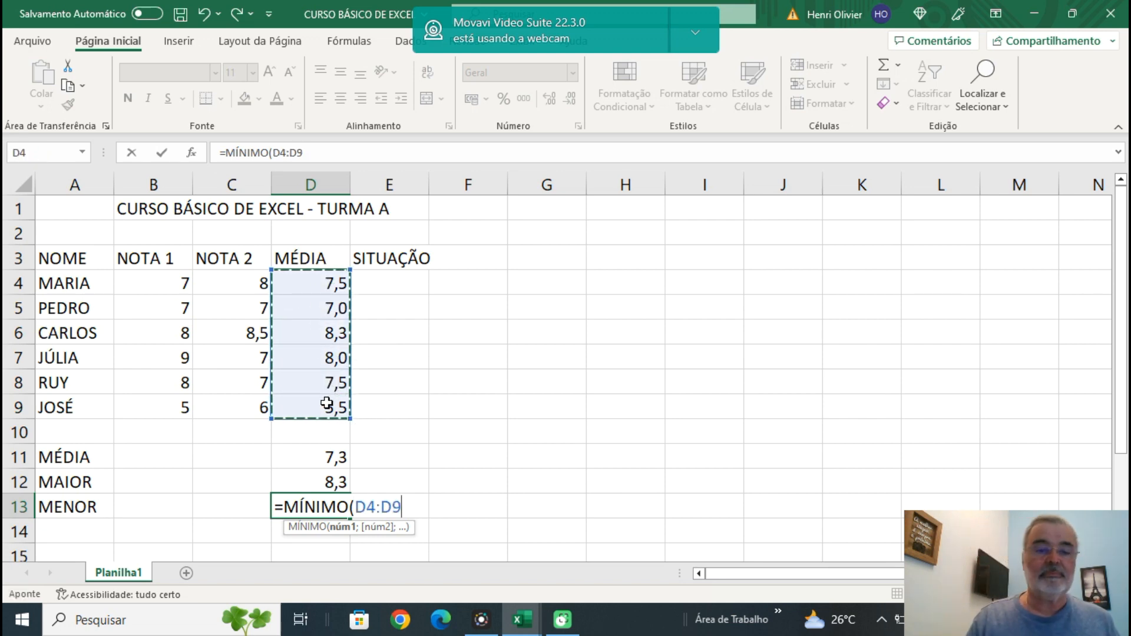
type(")")
key("Return")
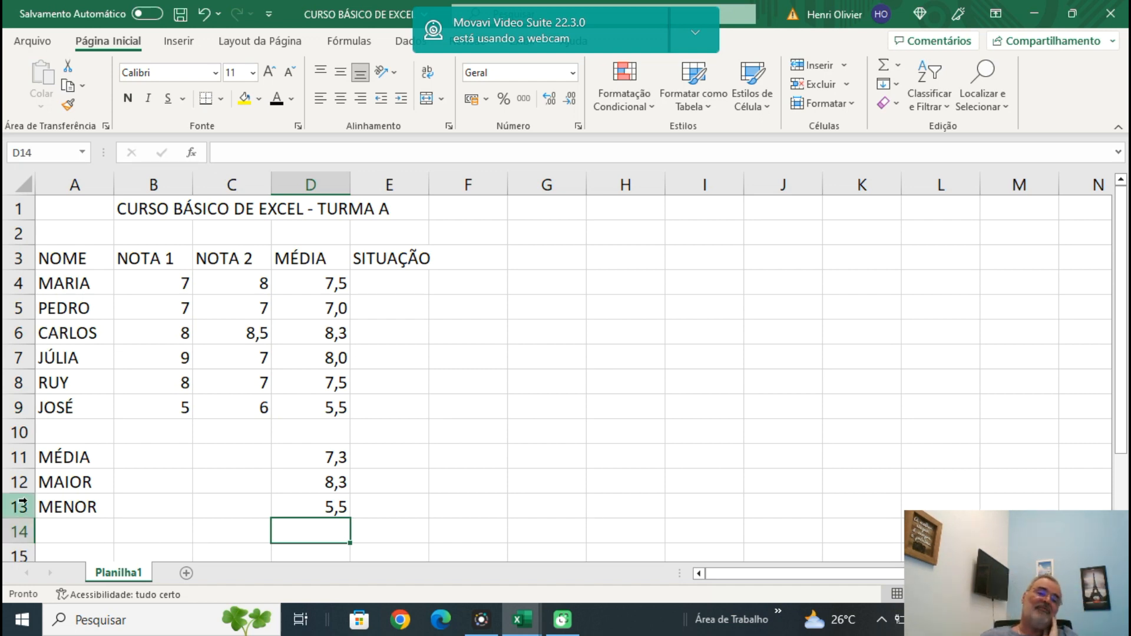
Try deleting the blank row 10 between the student list and the class summary, and undo the deletion.
left_click(24, 433)
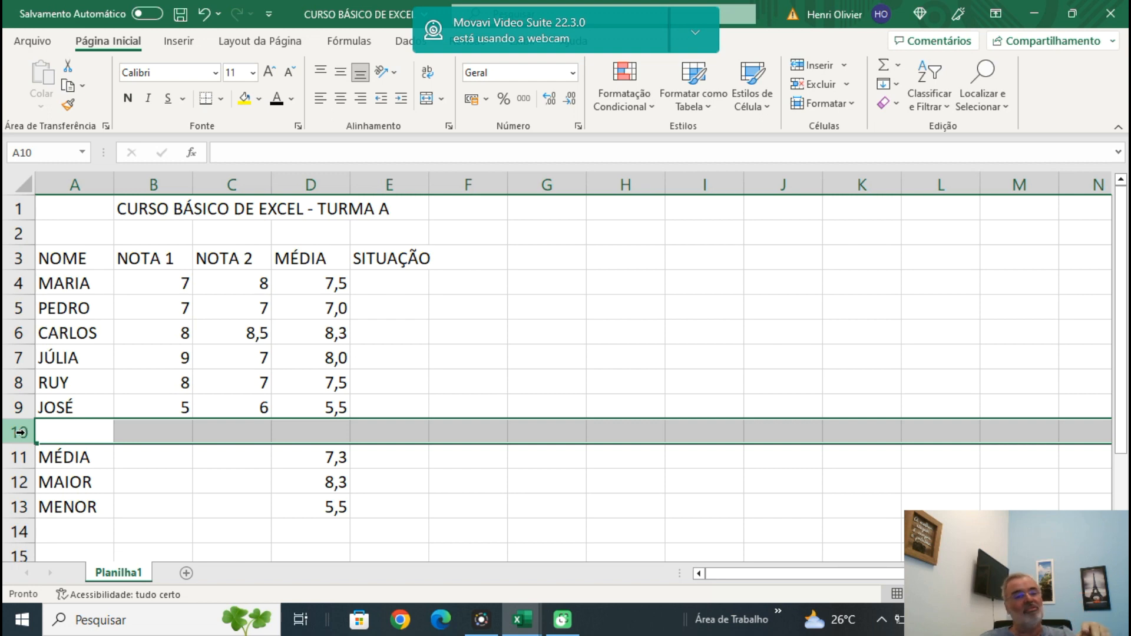
right_click(20, 433)
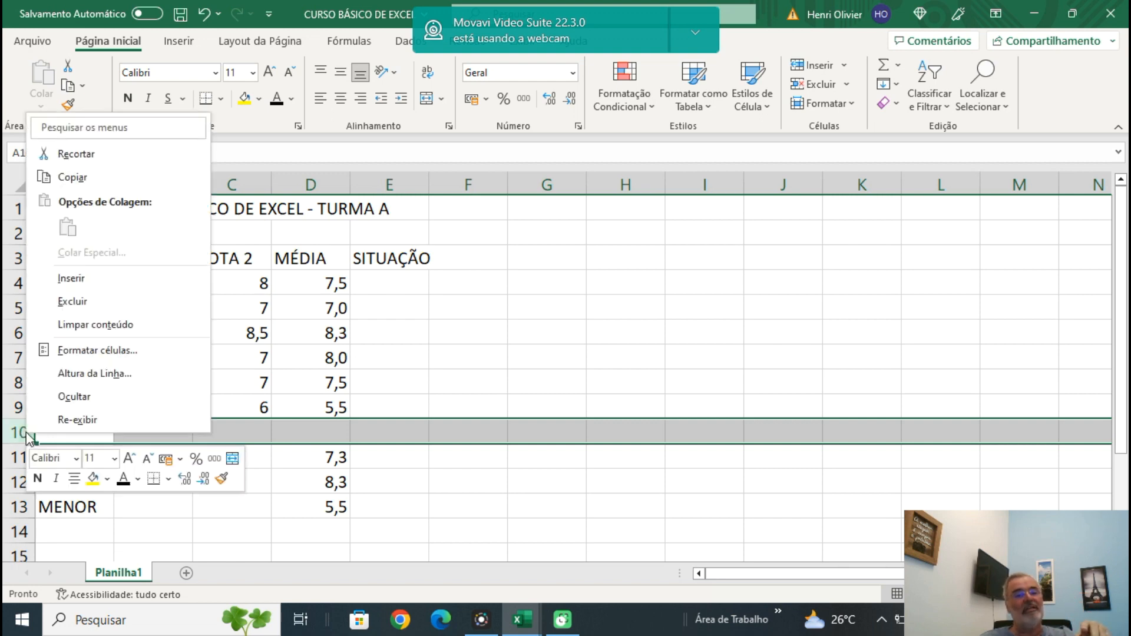
left_click(103, 310)
left_click(601, 408)
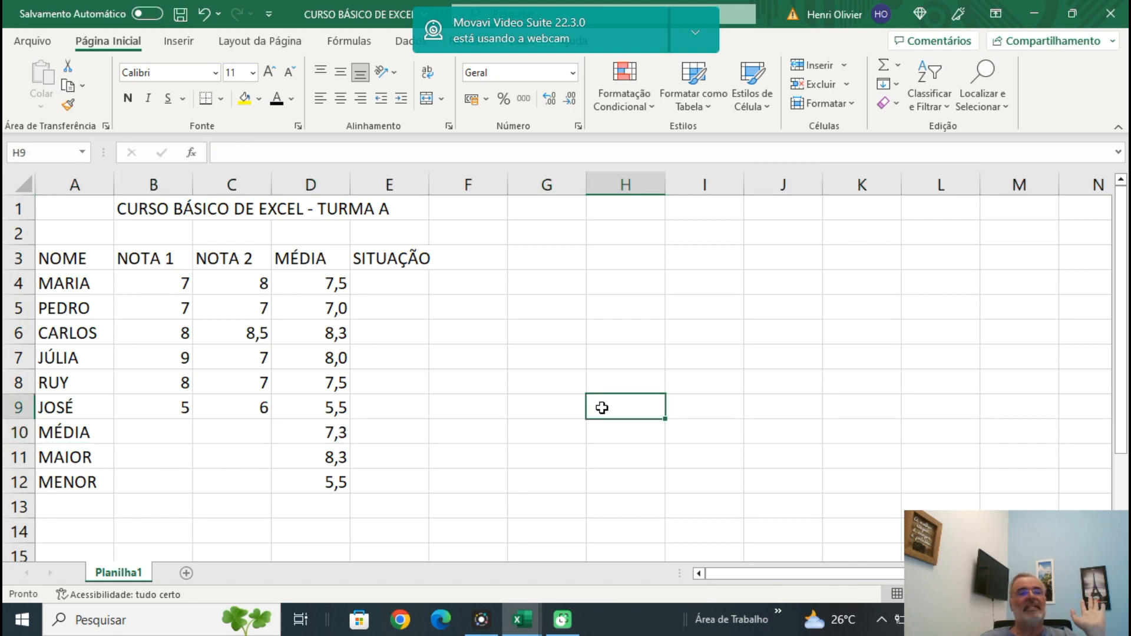
left_click(205, 18)
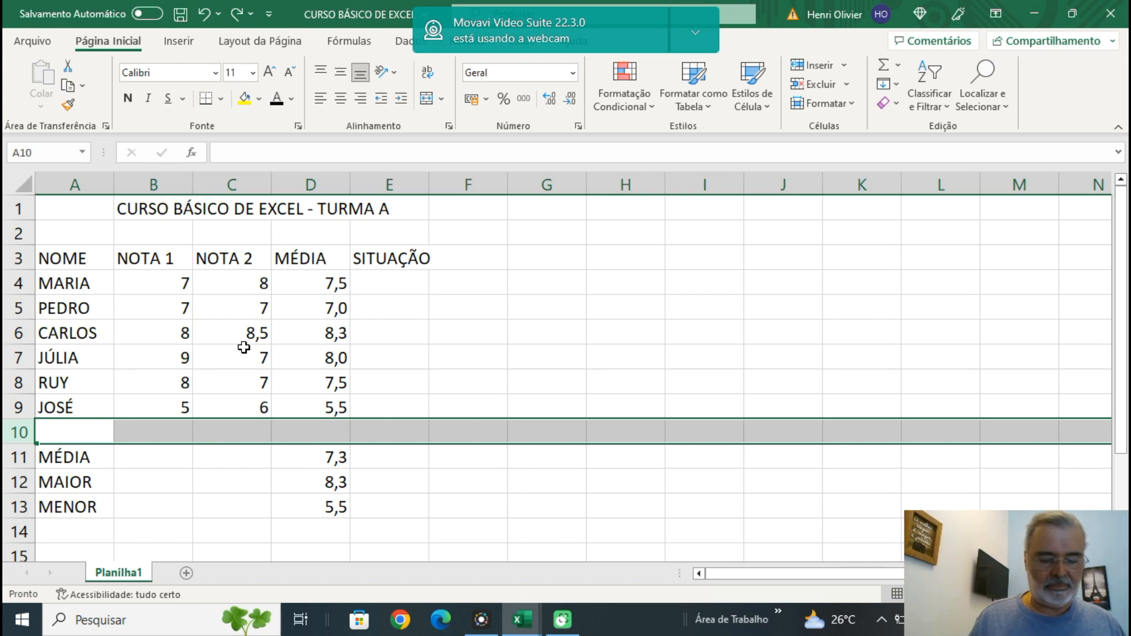
Enter a new student's name in cell A10, directly below the existing student list.
type("CAR")
key("BackSpace")
key("BackSpace")
key("BackSpace")
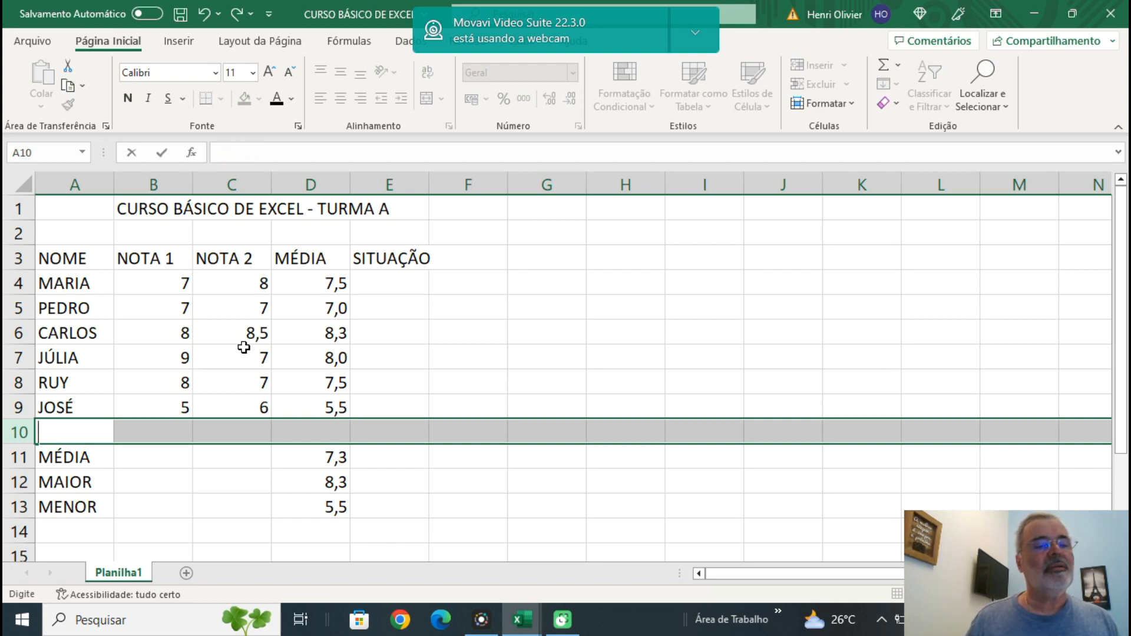
type("JOÃO")
key("Tab")
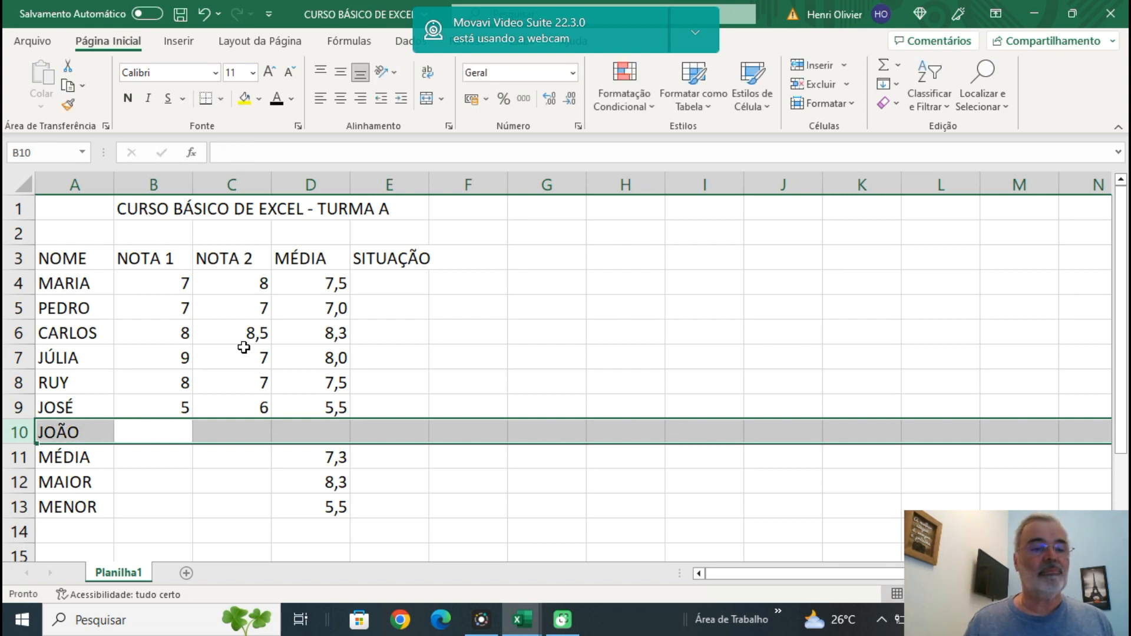
Enter the new student's grades in row 10: 7 for NOTA 1 and 8 for NOTA 2.
left_click(143, 434)
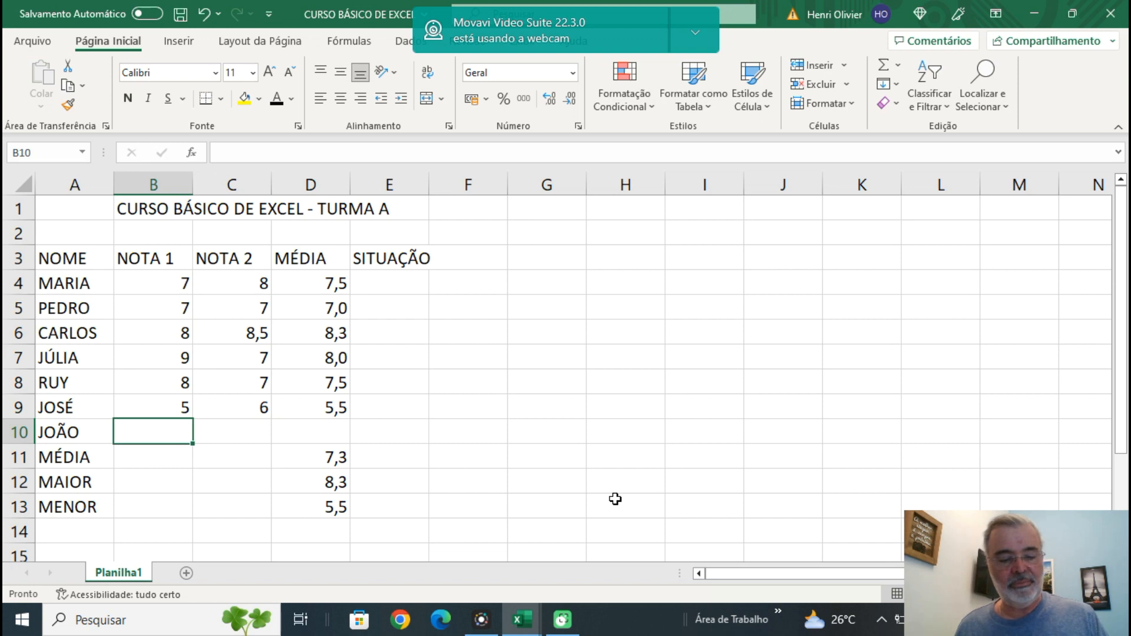
type("7")
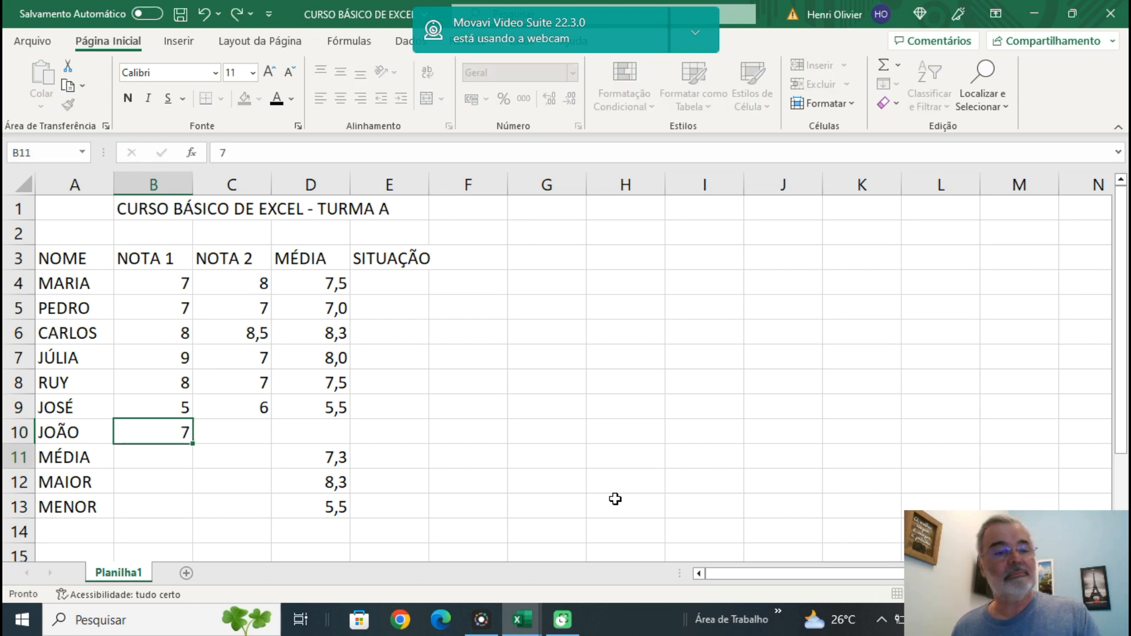
key("Return")
key("Up")
key("Right")
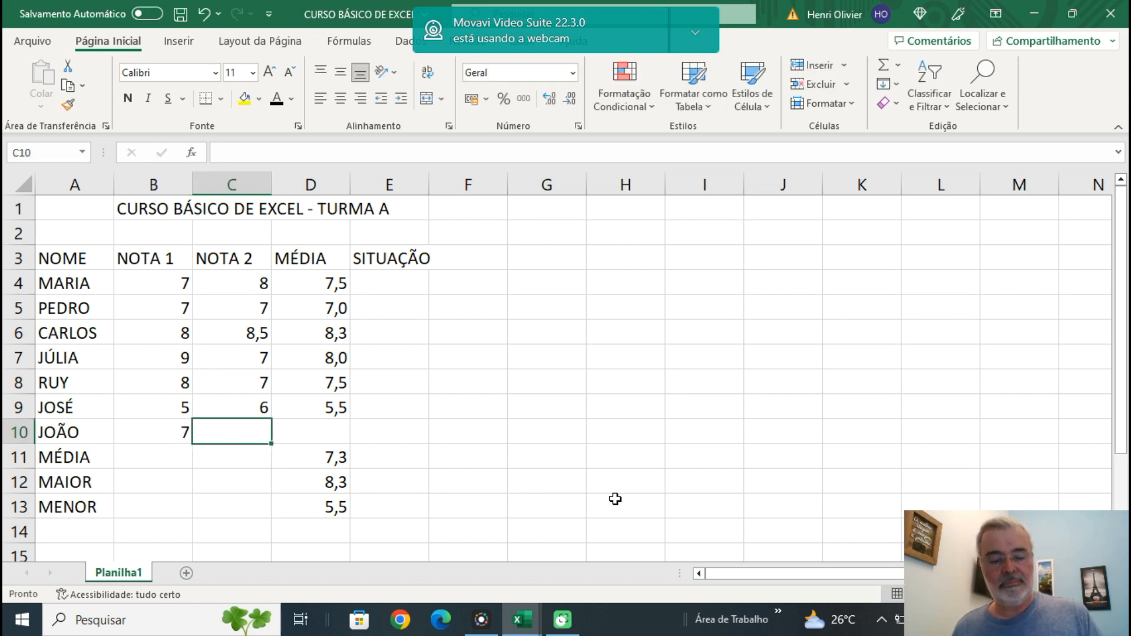
type("8")
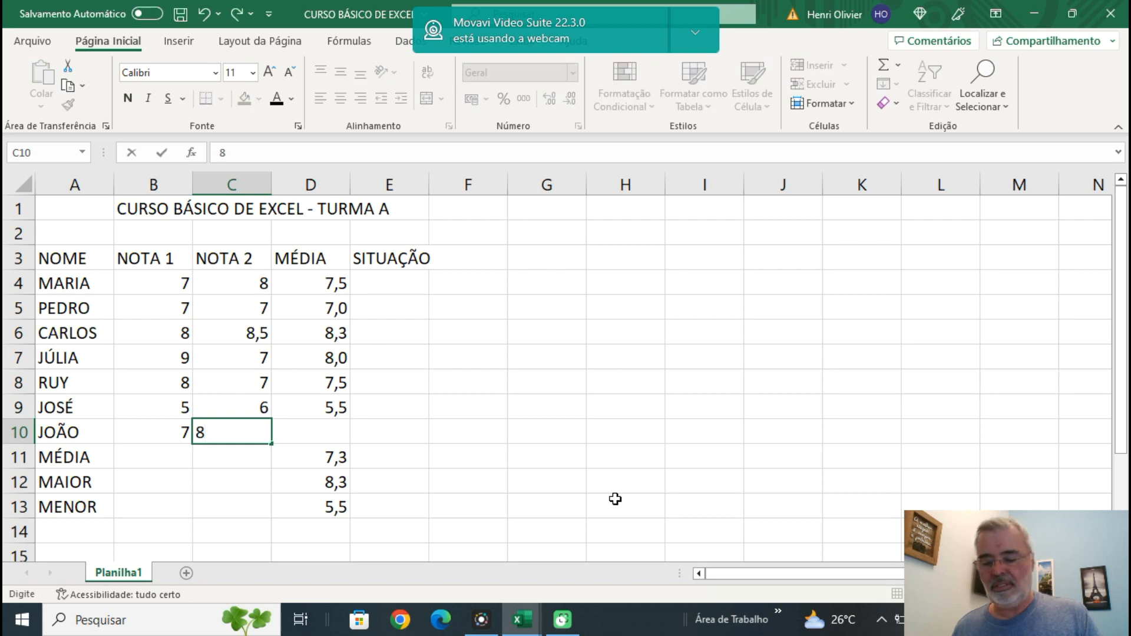
key("Right")
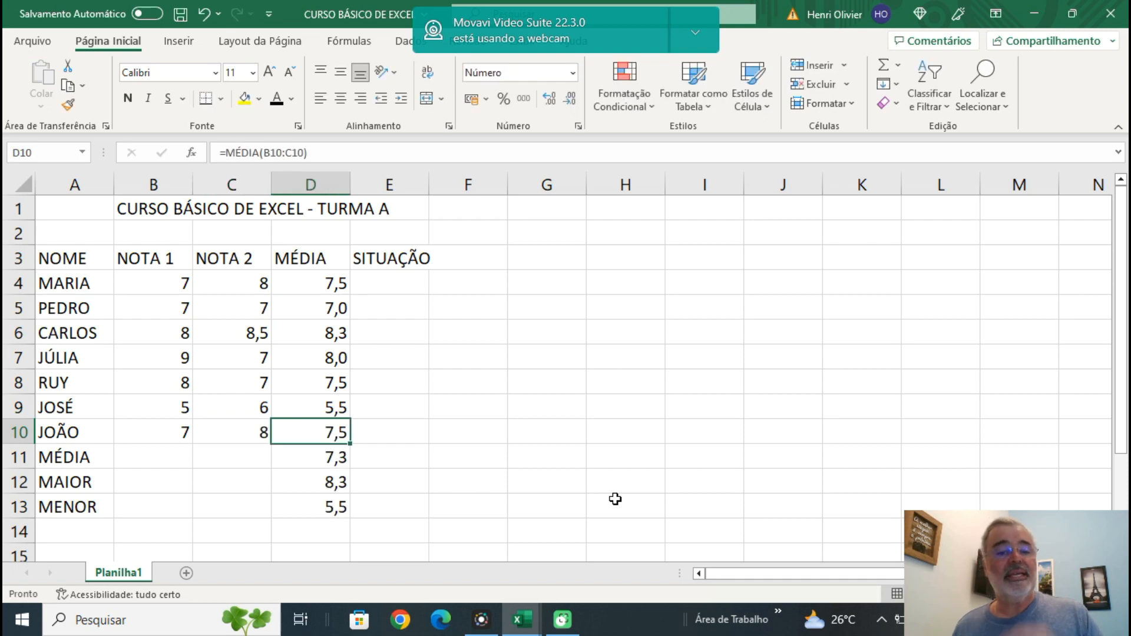
Examine the formulas in D9 to D13 to check which ranges the new student's average and the class summary use.
left_click(337, 410)
left_click(331, 440)
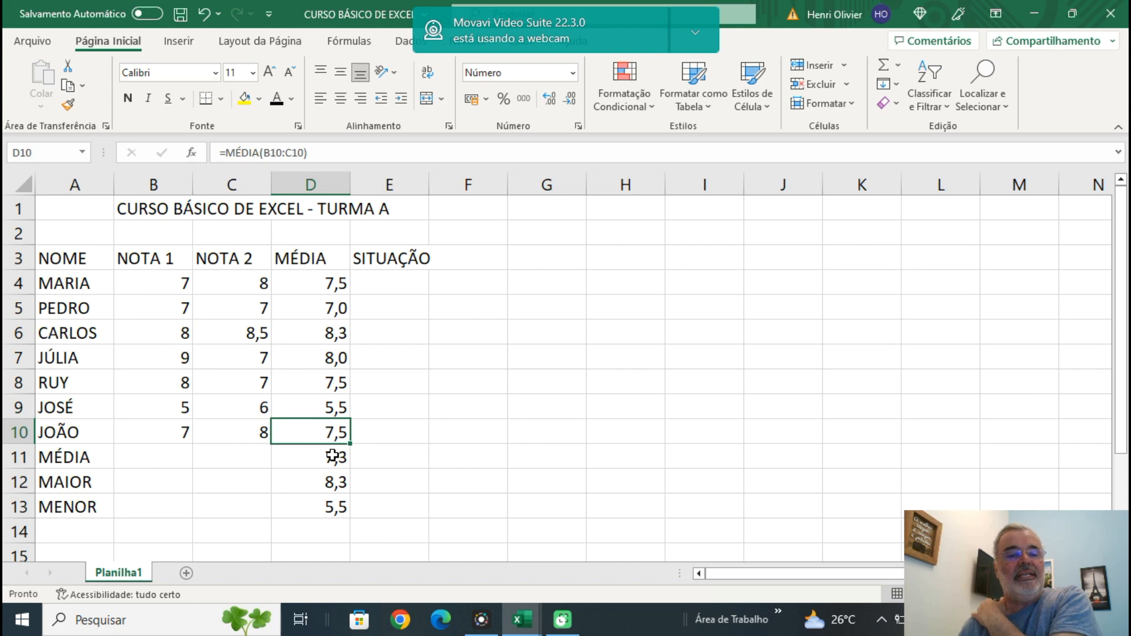
left_click(332, 456)
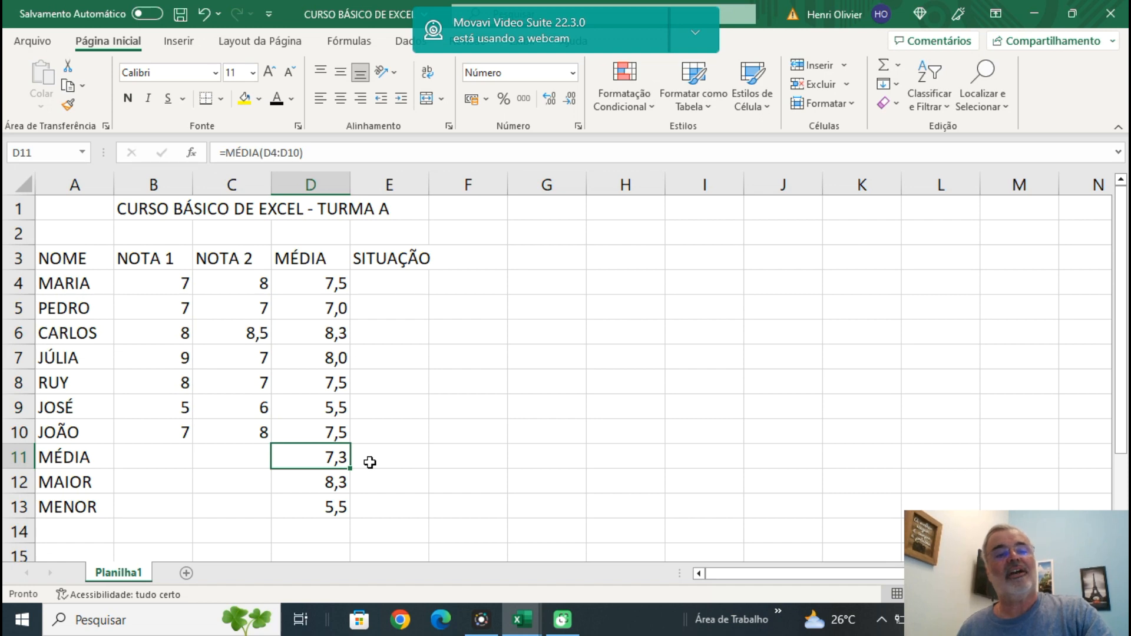
left_click(331, 483)
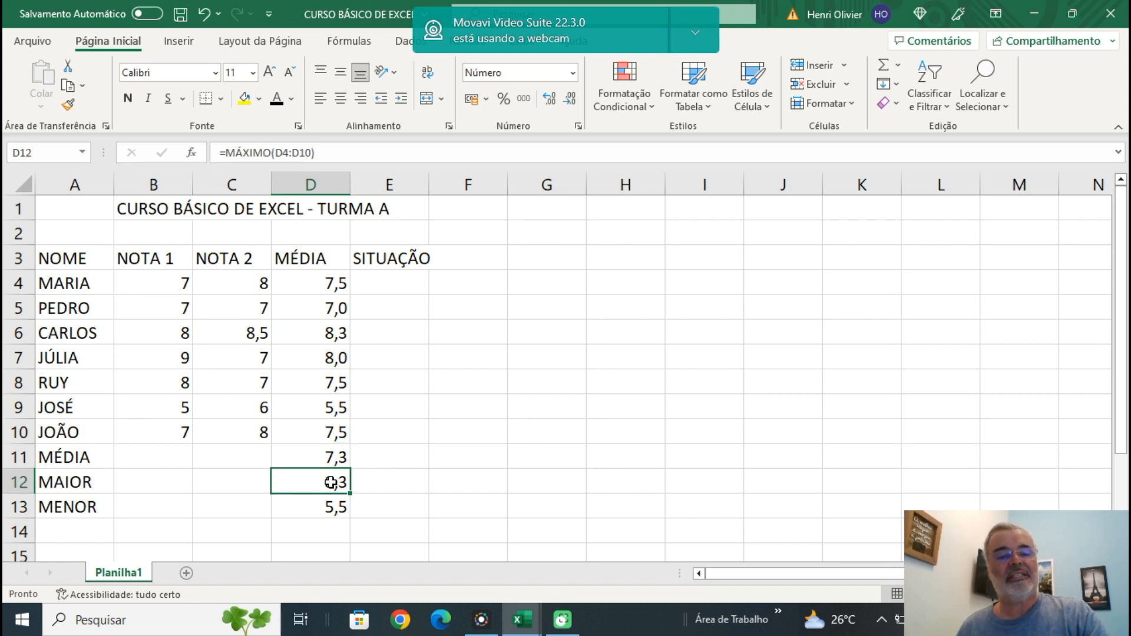
left_click(334, 508)
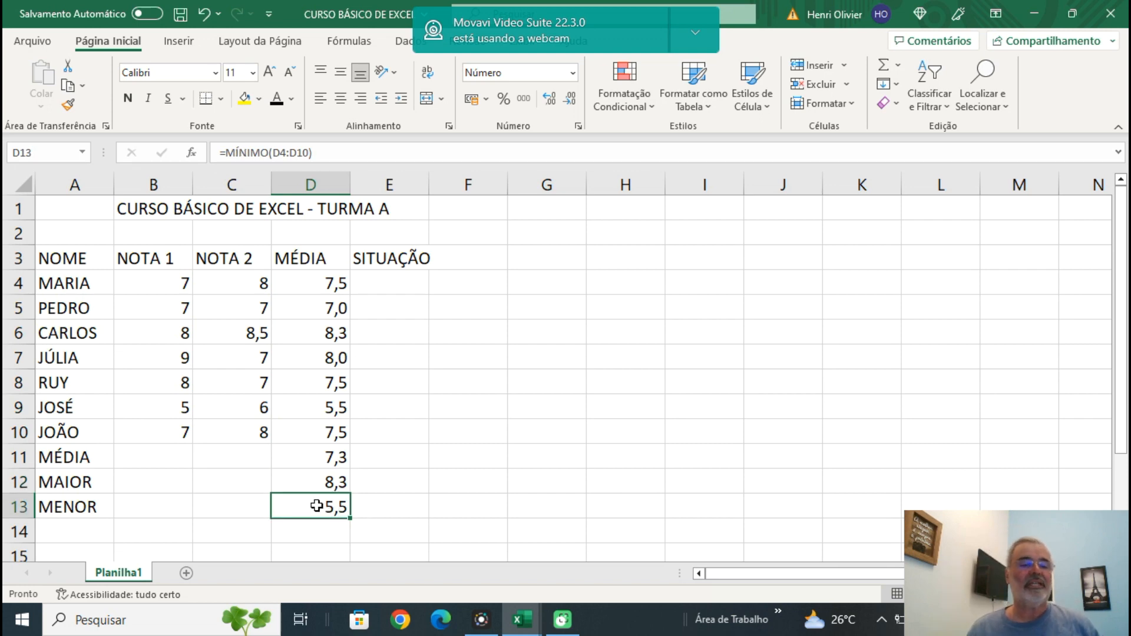
Highlight the class summary block A11:D13 with a yellow fill.
left_click_drag(56, 459, 315, 508)
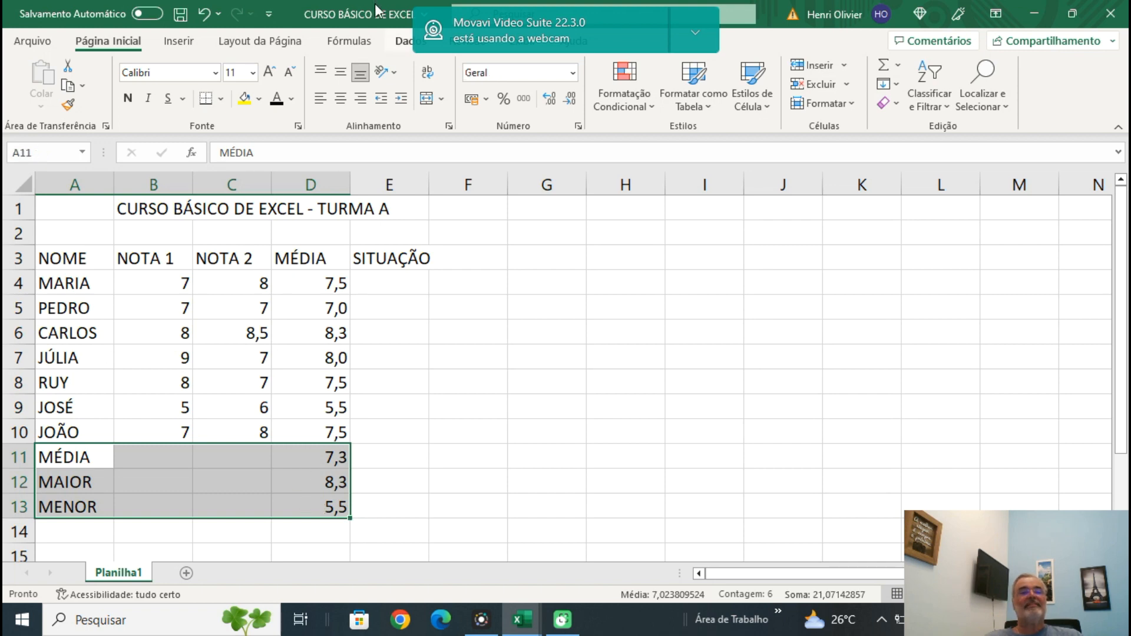
left_click(246, 103)
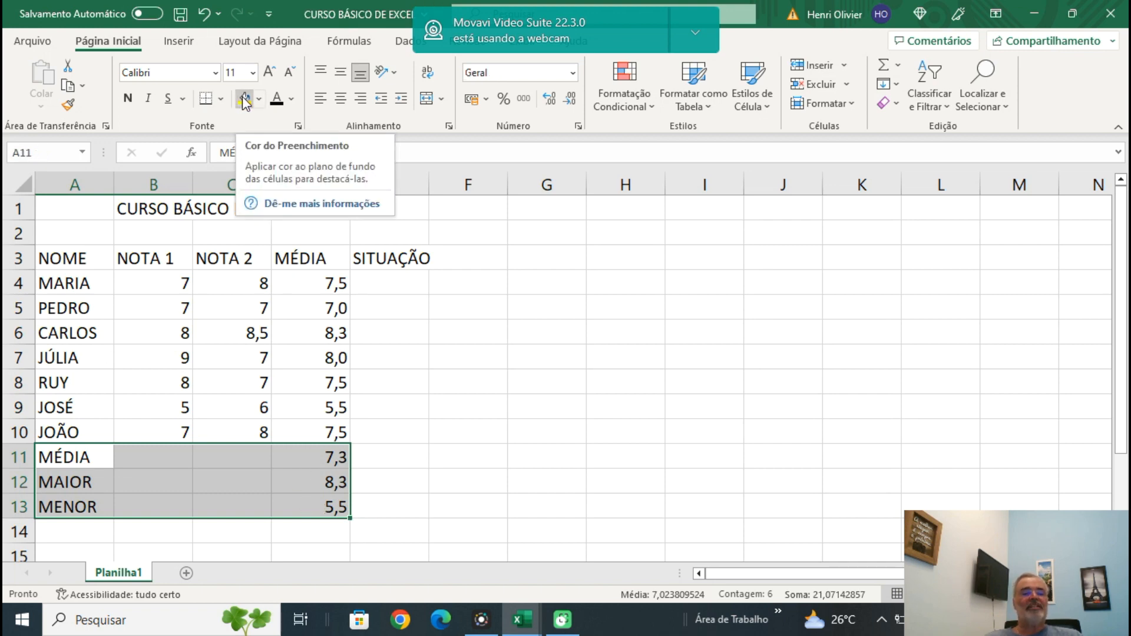
left_click(491, 390)
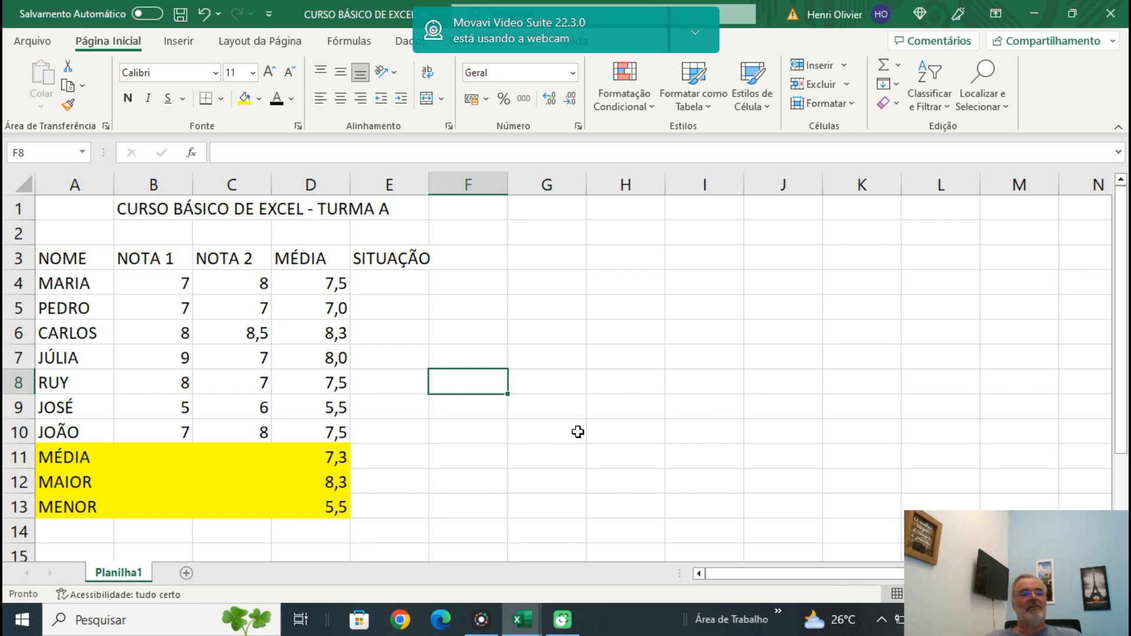
Extend the label in cell A11 to MÉDIA DA TURMA and check how its text spans cells A11 and B11.
left_click(66, 457)
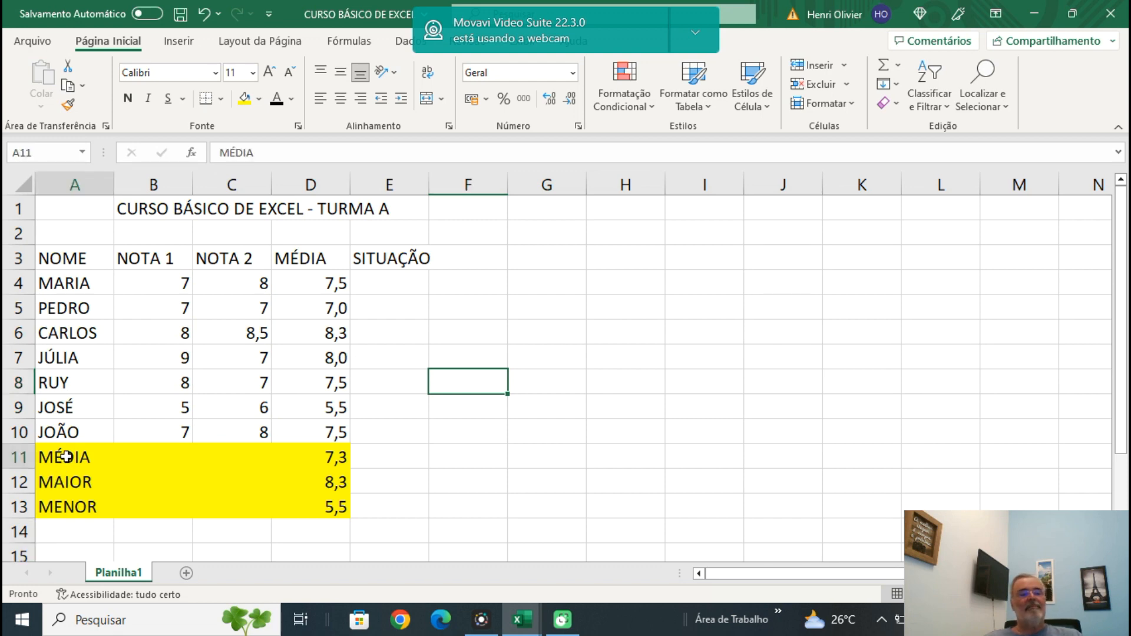
left_click(263, 153)
type("DA TURMA")
key("Return")
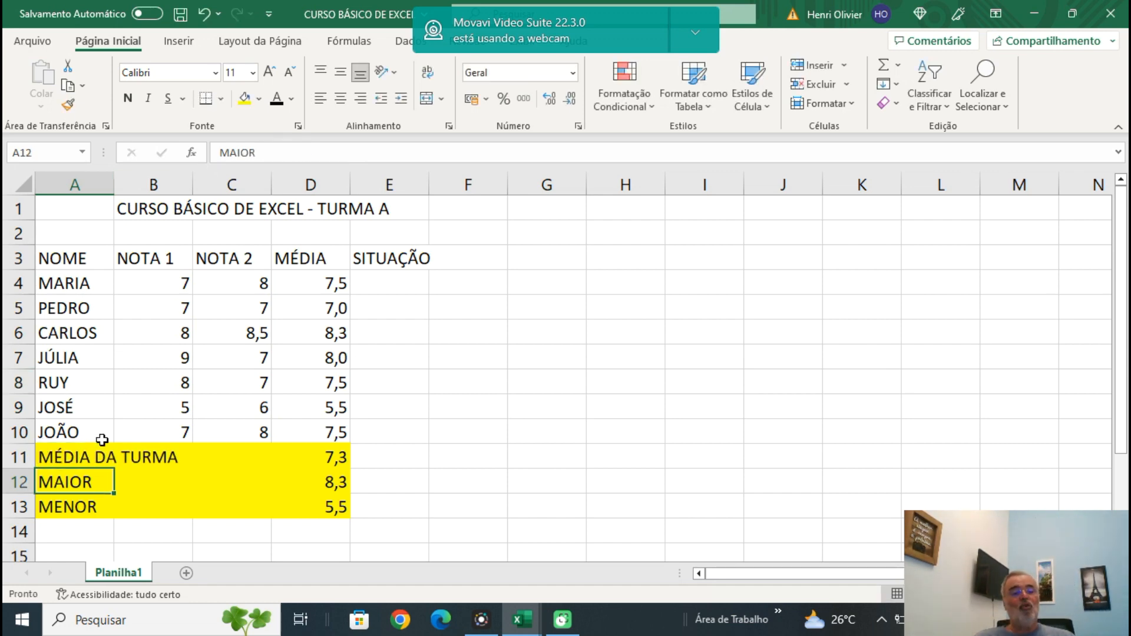
left_click(66, 463)
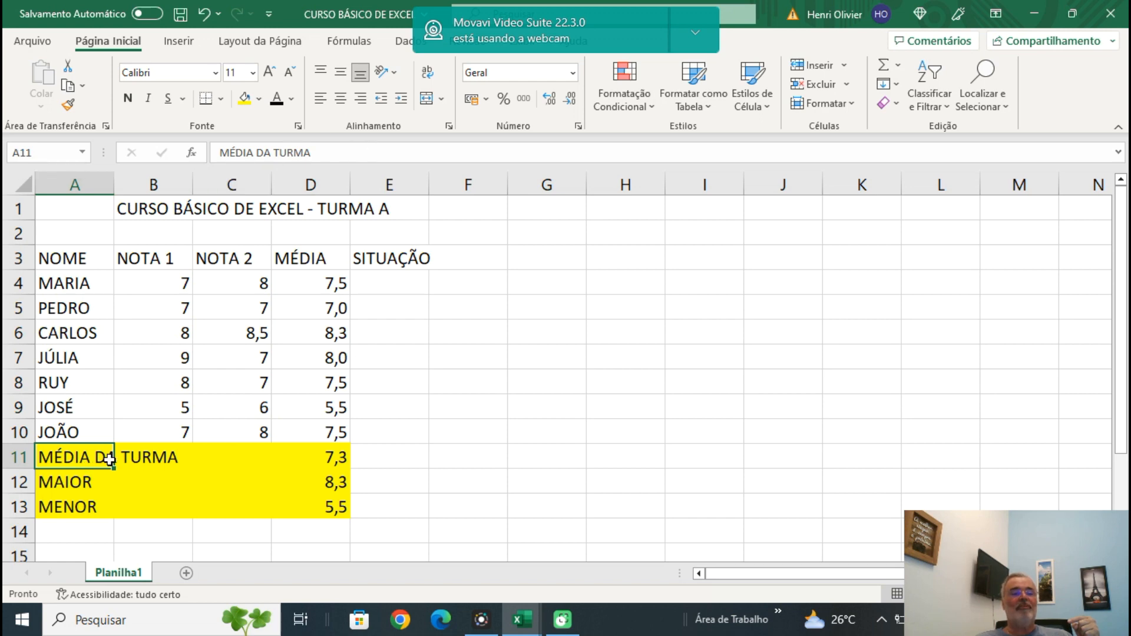
left_click(143, 469)
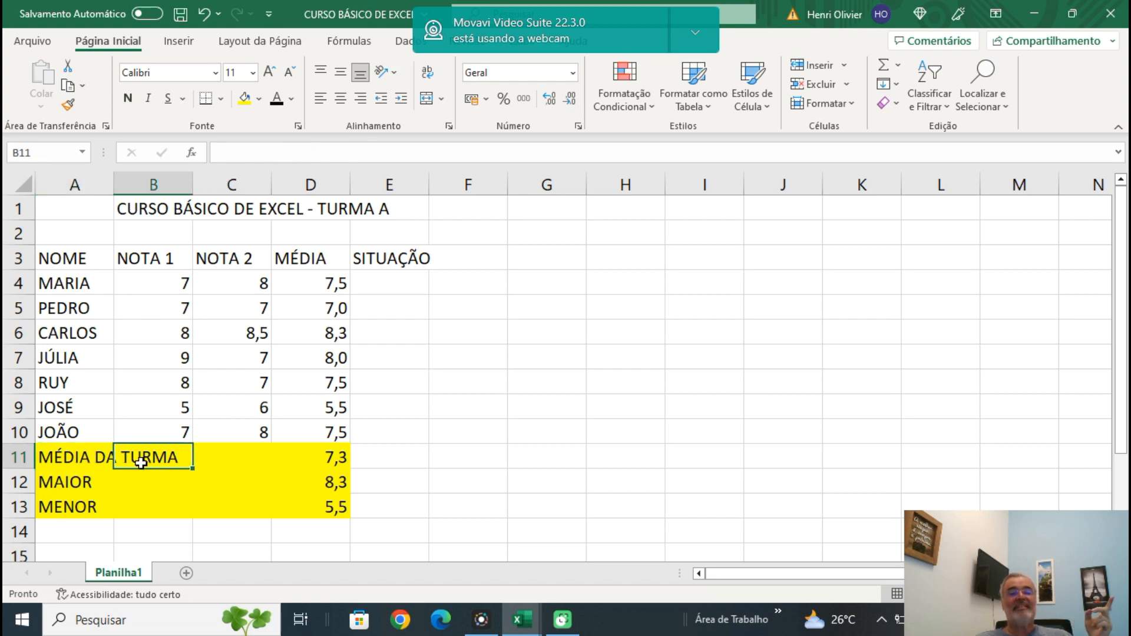
Widen column A to fit the MÉDIA DA TURMA label and autofit column E to its SITUAÇÃO heading.
left_click_drag(114, 185, 203, 195)
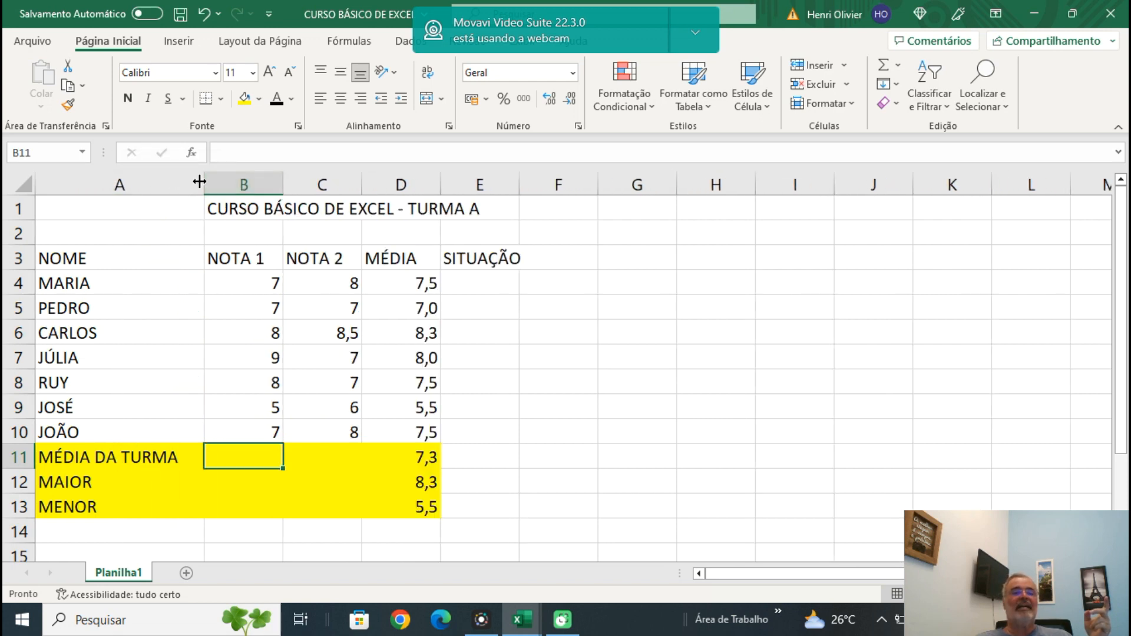
double_click(203, 181)
left_click(734, 371)
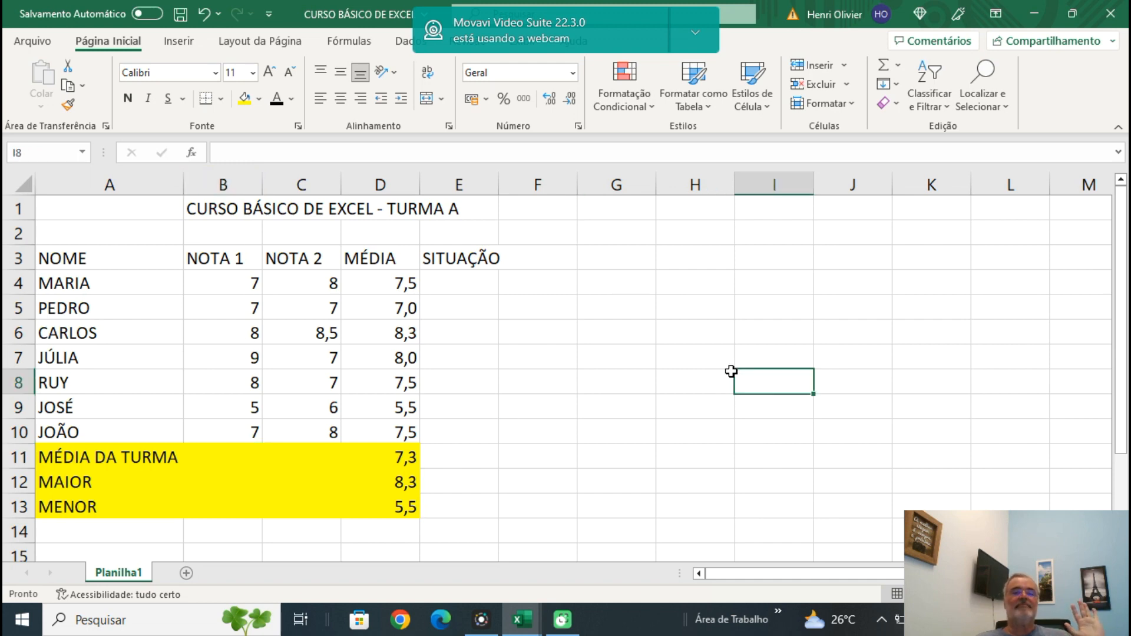
double_click(499, 181)
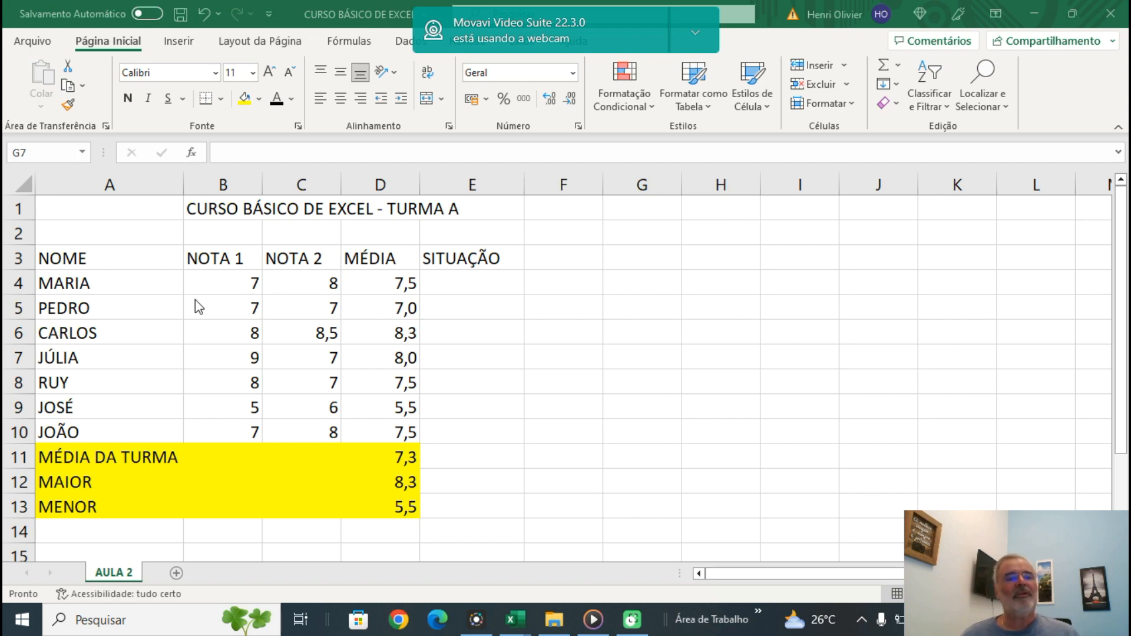
Insert a 2D clustered column chart from the student grades and averages in A3:D10.
left_click(51, 238)
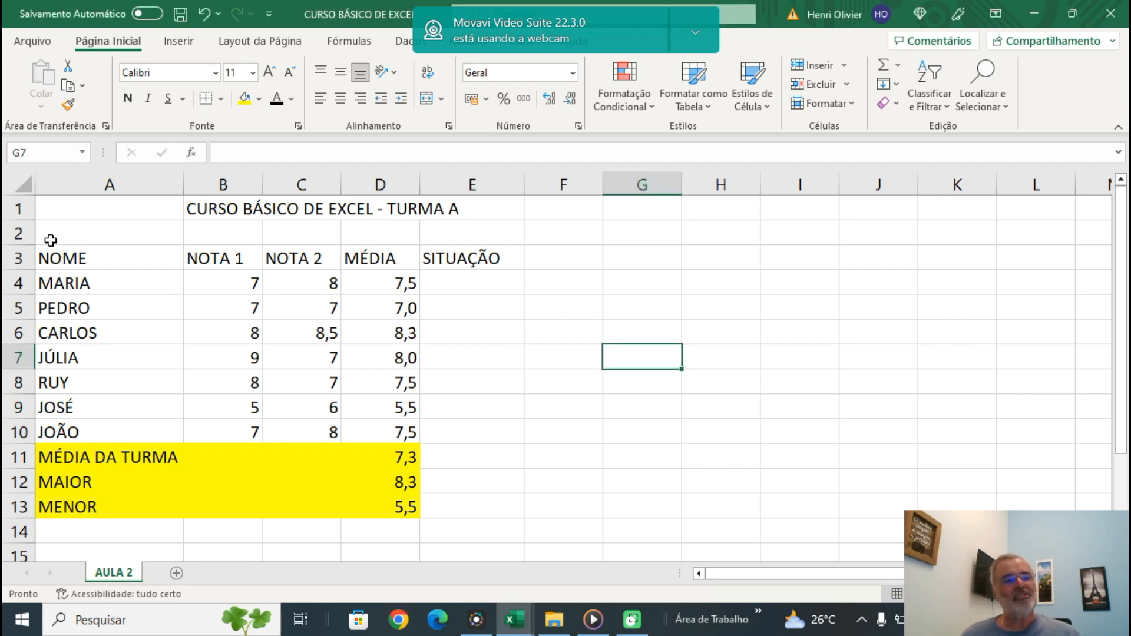
left_click_drag(48, 257, 395, 437)
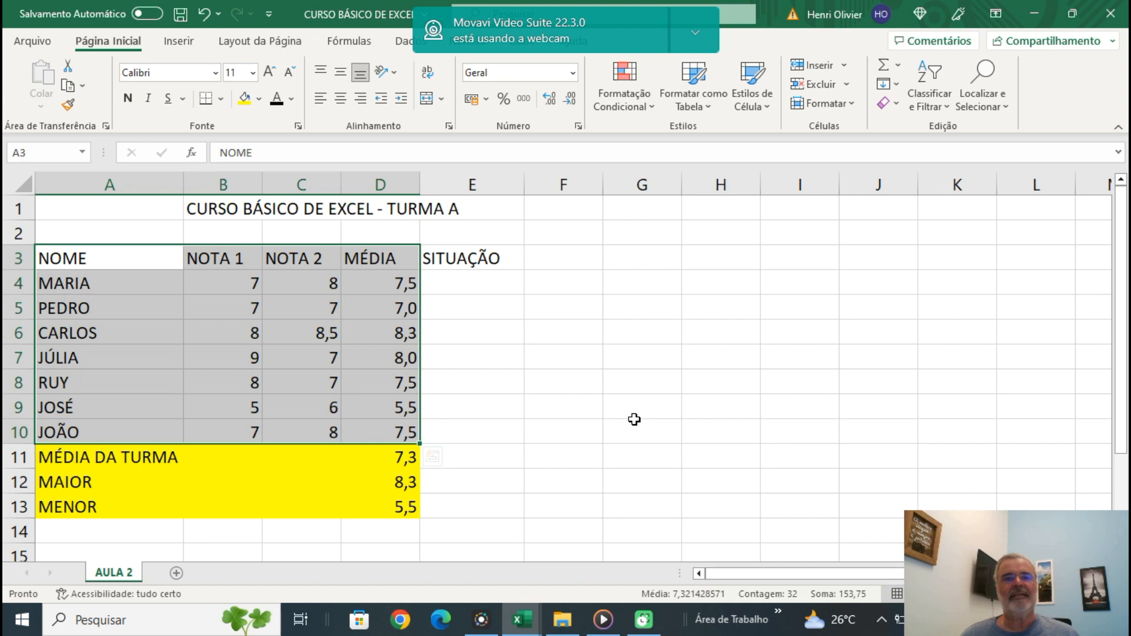
left_click(179, 44)
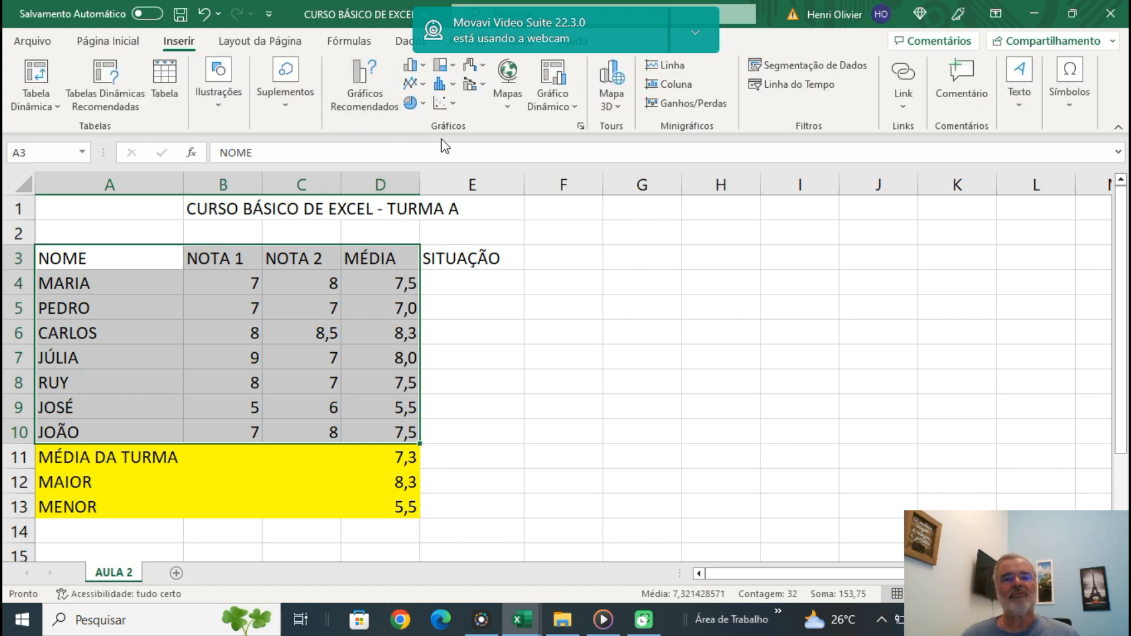
left_click(411, 69)
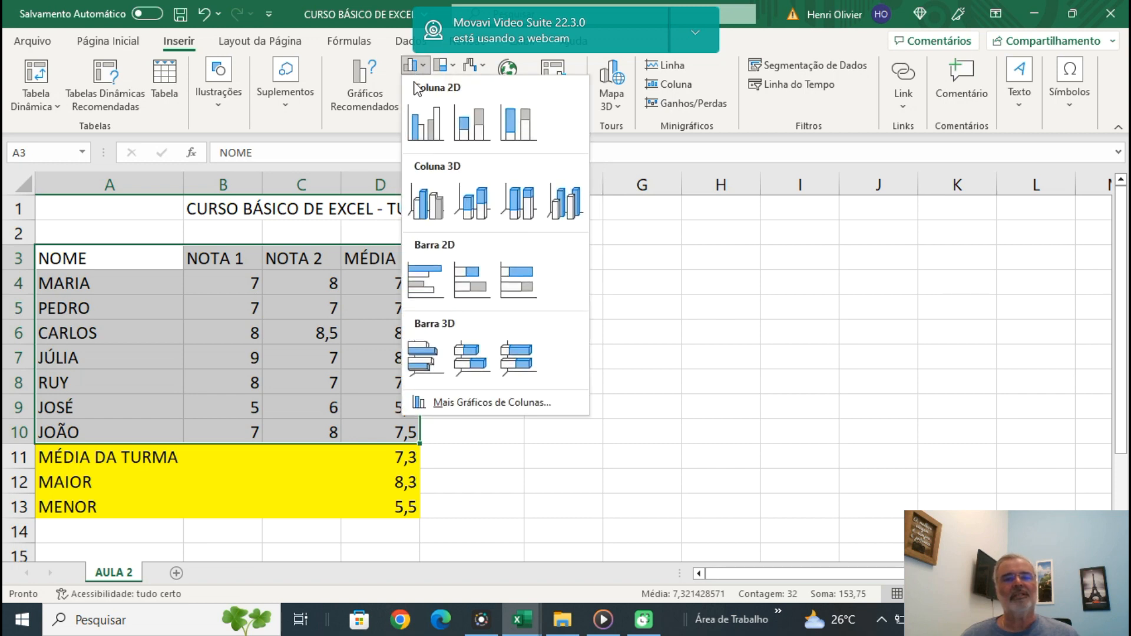
left_click(426, 125)
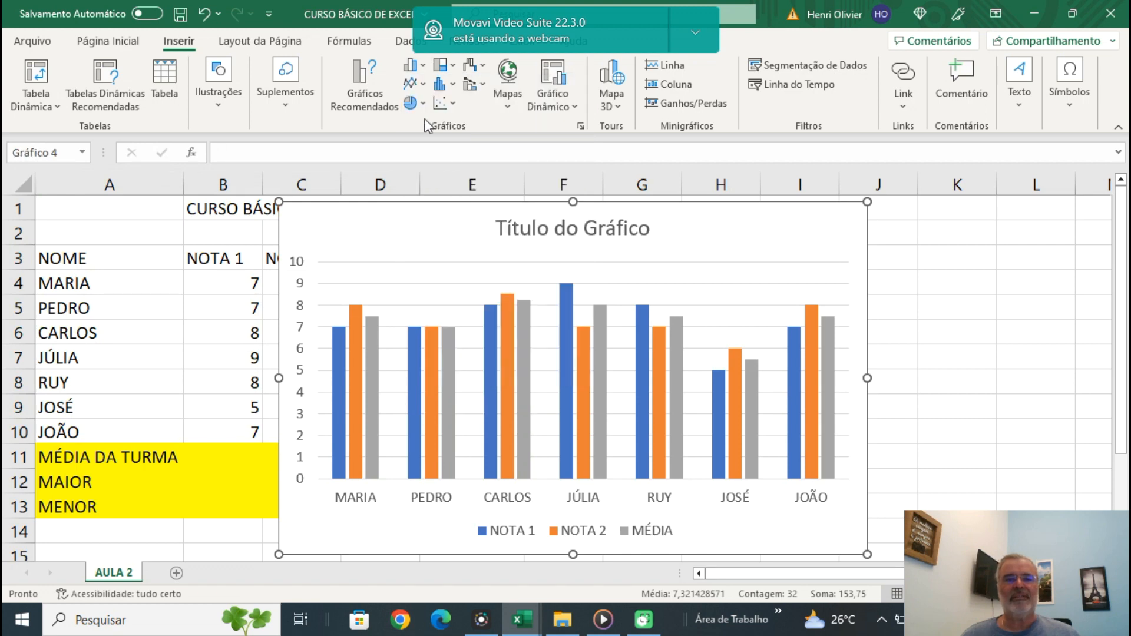
Shrink the chart, place it beside the grades table from column F, and widen it to the end of column L.
left_click_drag(279, 201, 402, 229)
mouse_move(515, 255)
left_mouse_down()
mouse_move(684, 255)
mouse_move(664, 258)
mouse_move(665, 240)
left_mouse_up()
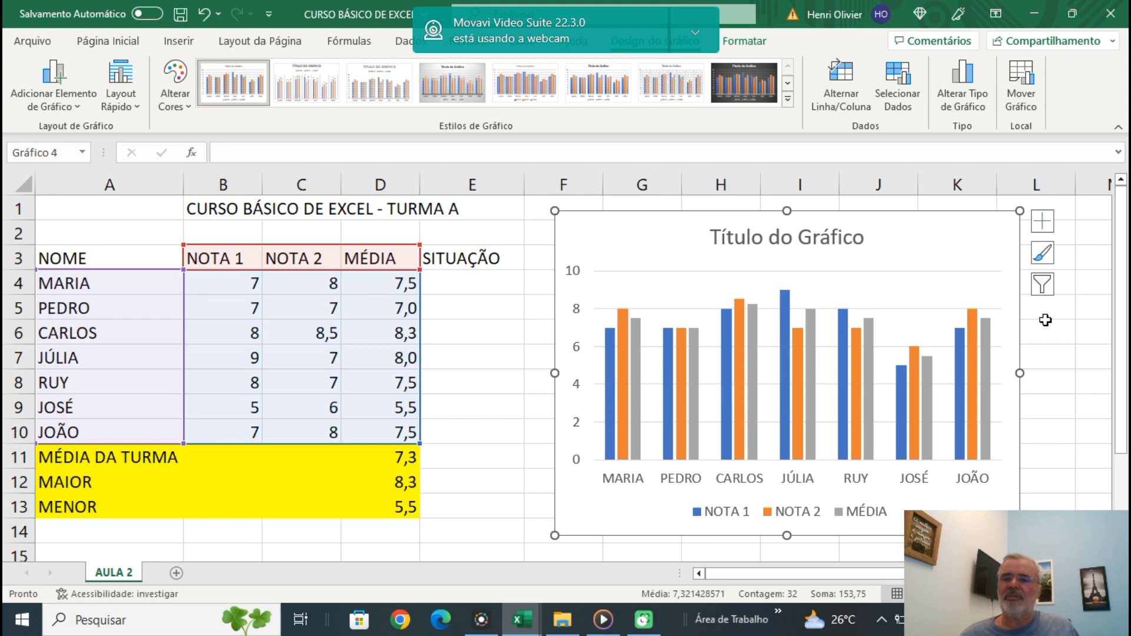
left_click_drag(1020, 373, 1080, 375)
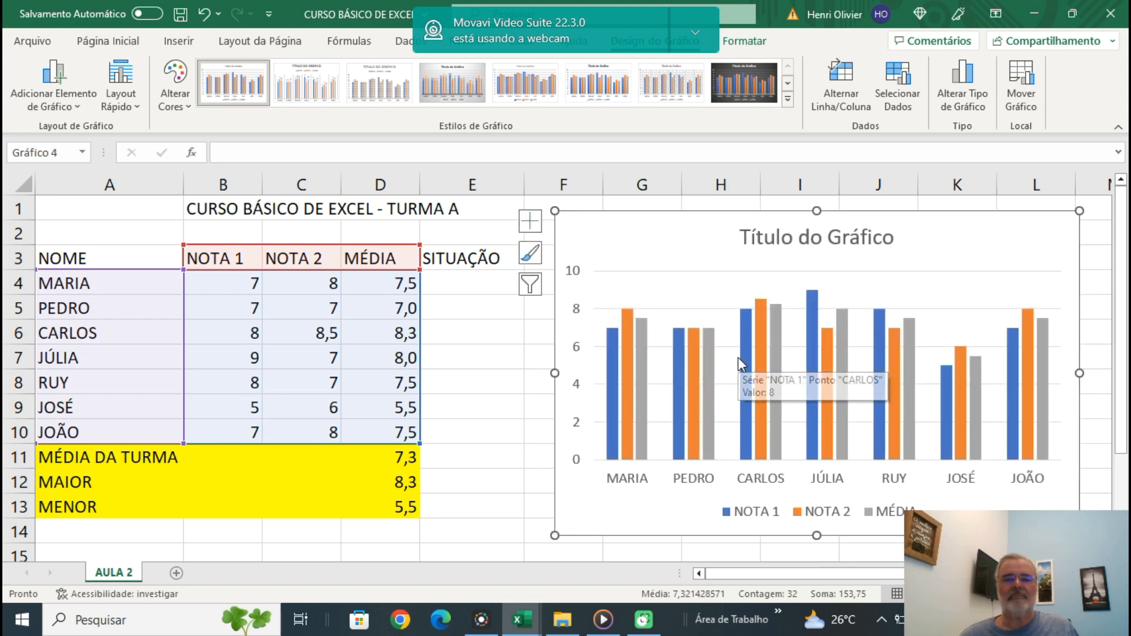
left_click_drag(1080, 374, 1095, 374)
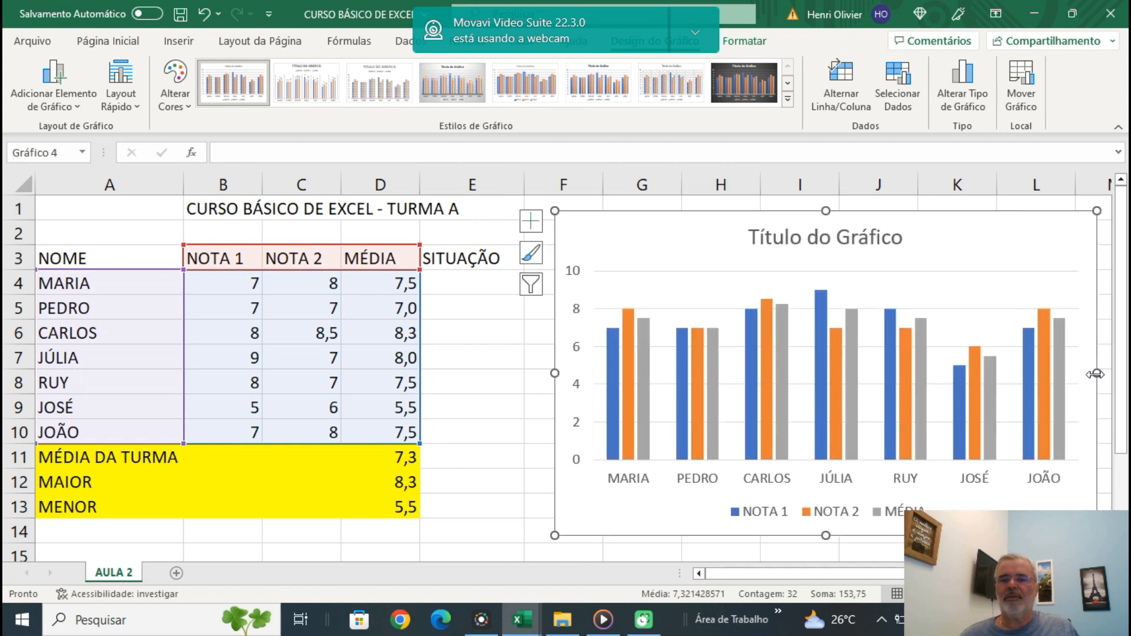
Try hiding the chart's gridlines and showing data labels at the Centro position, and revert both changes.
left_click(532, 223)
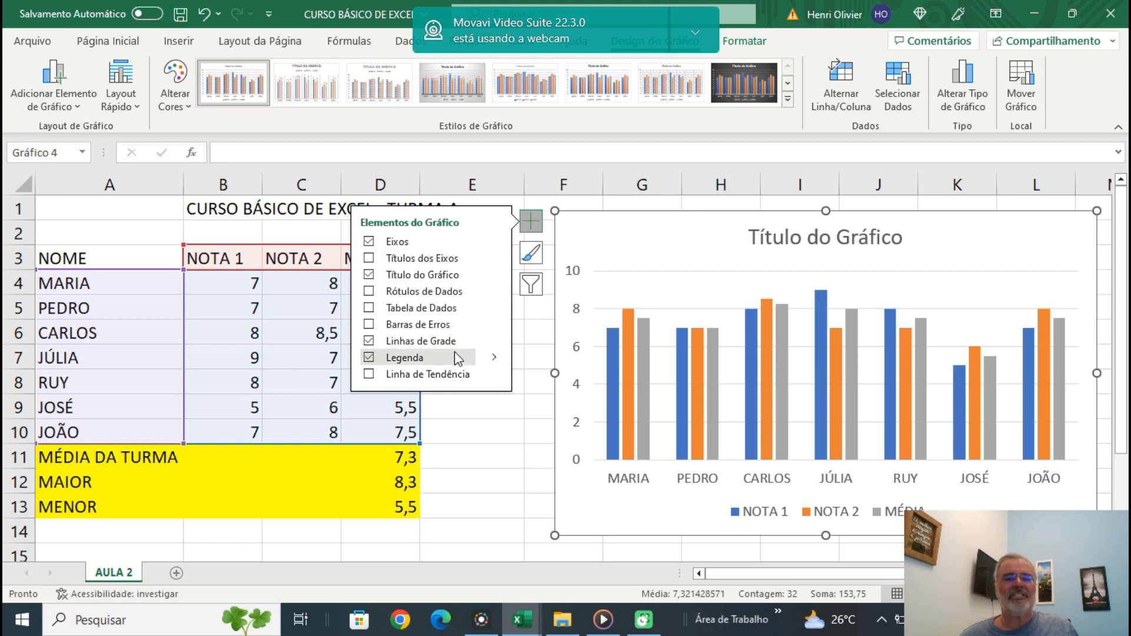
left_click(369, 341)
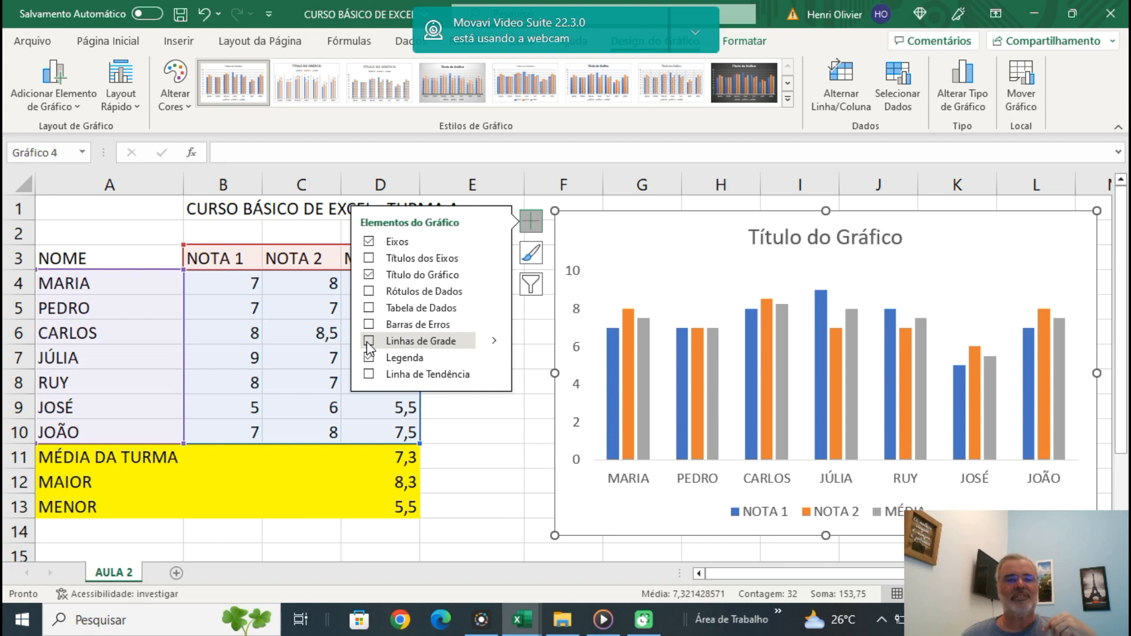
left_click(367, 343)
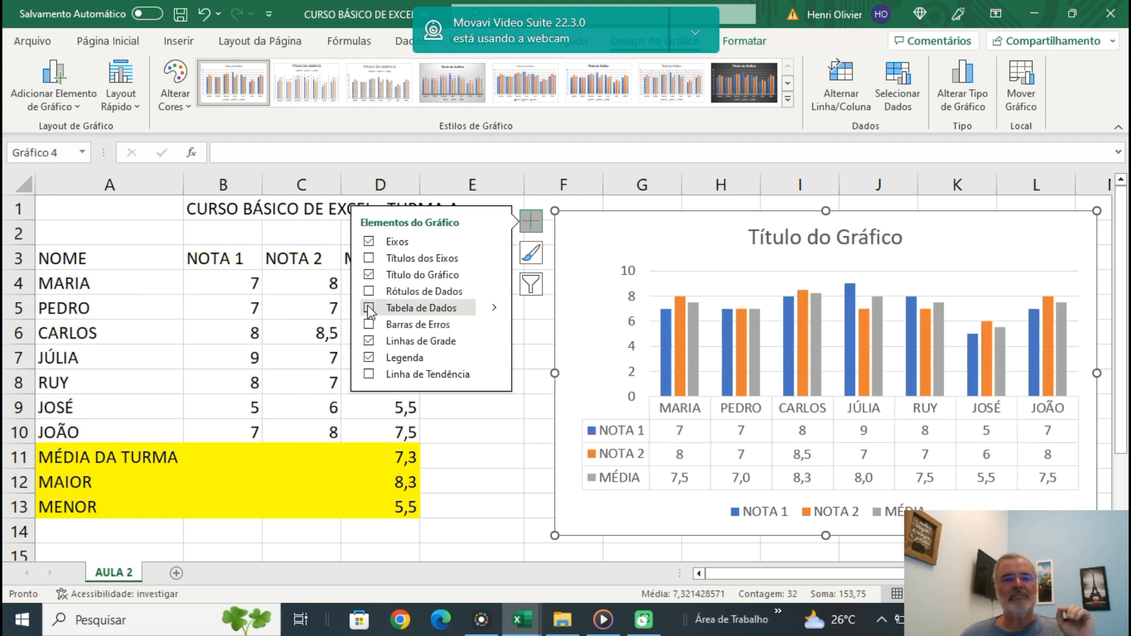
left_click(369, 292)
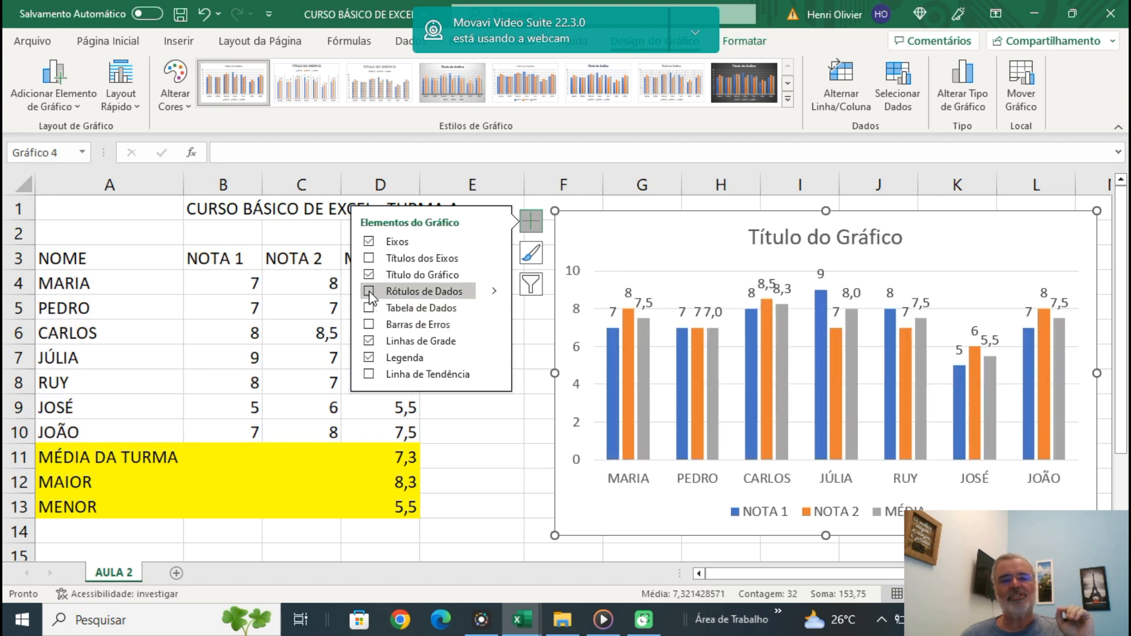
left_click(497, 297)
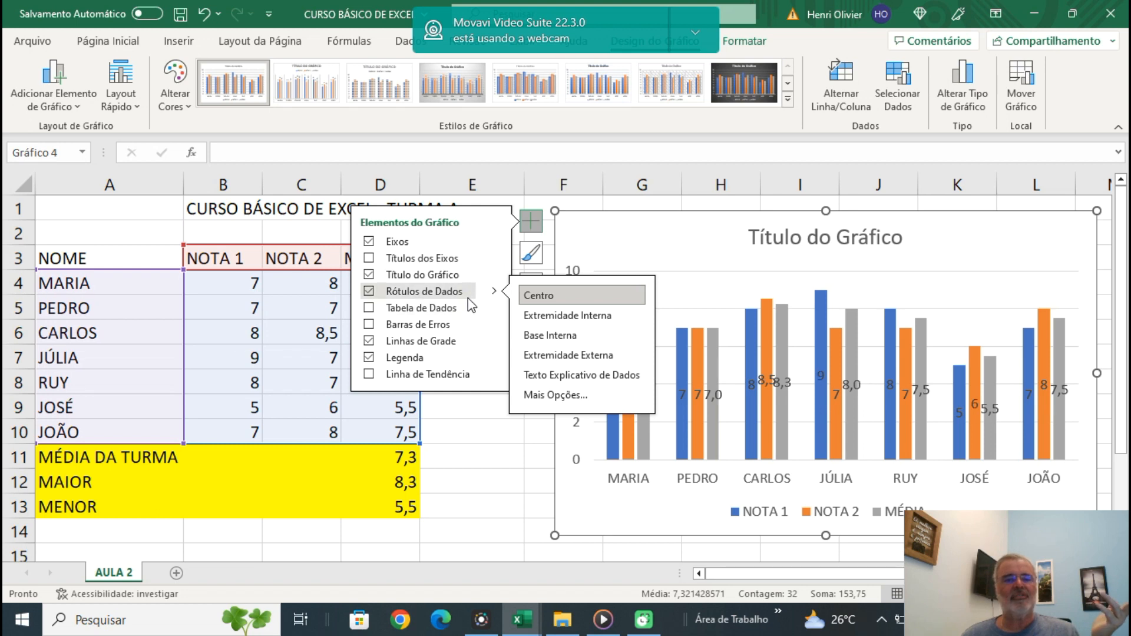
left_click(370, 292)
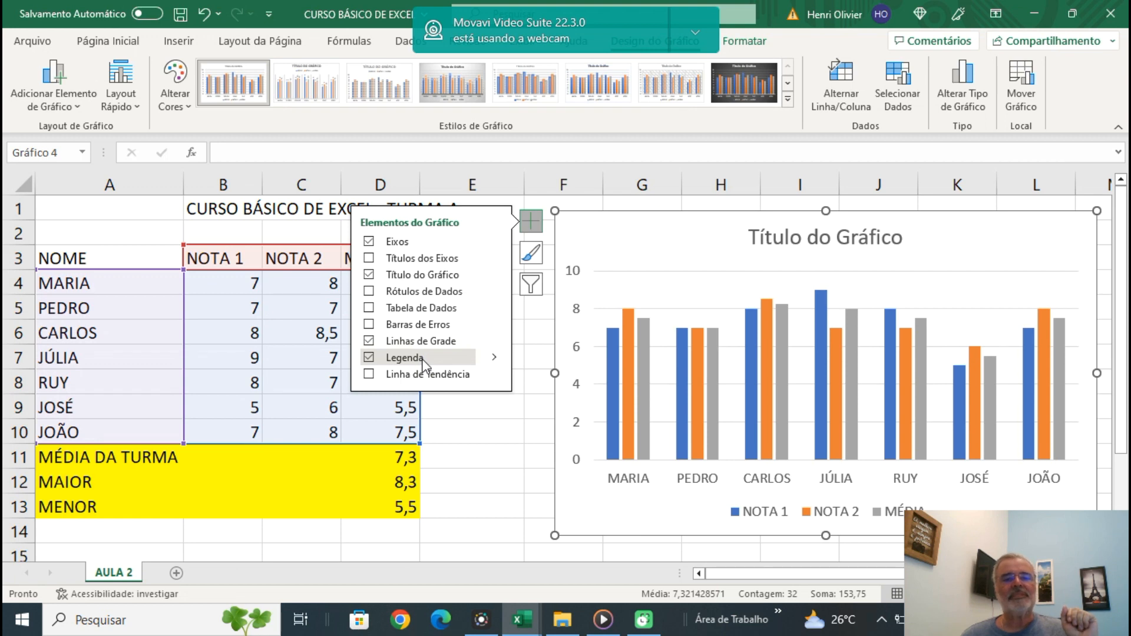
Add axis titles to the chart and set the vertical axis title to NOTAS.
left_click(370, 258)
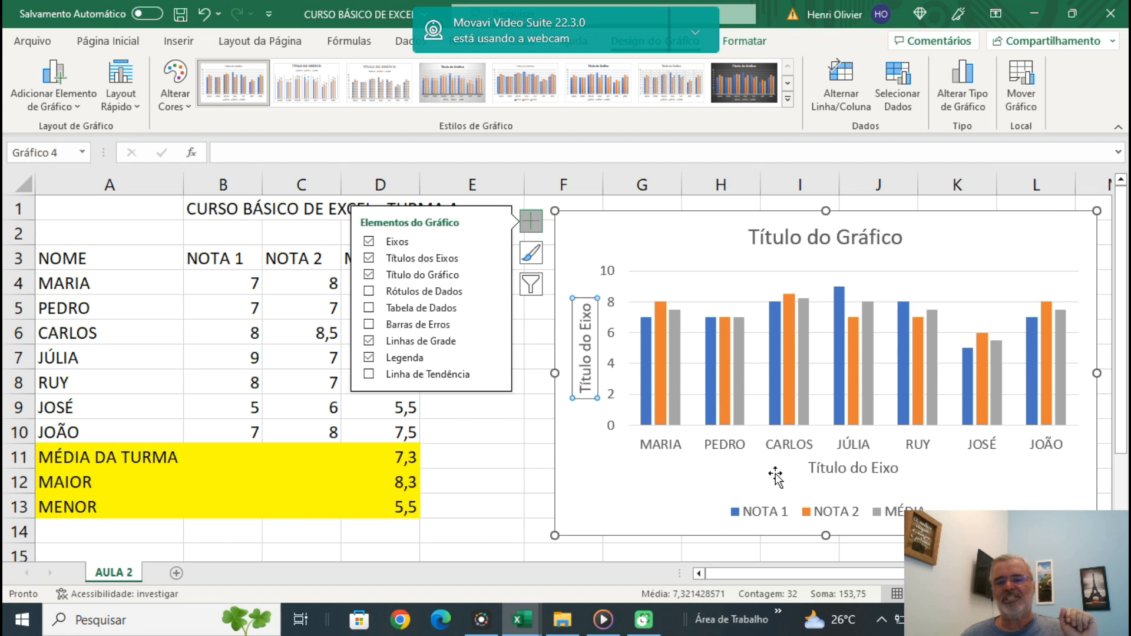
double_click(582, 372)
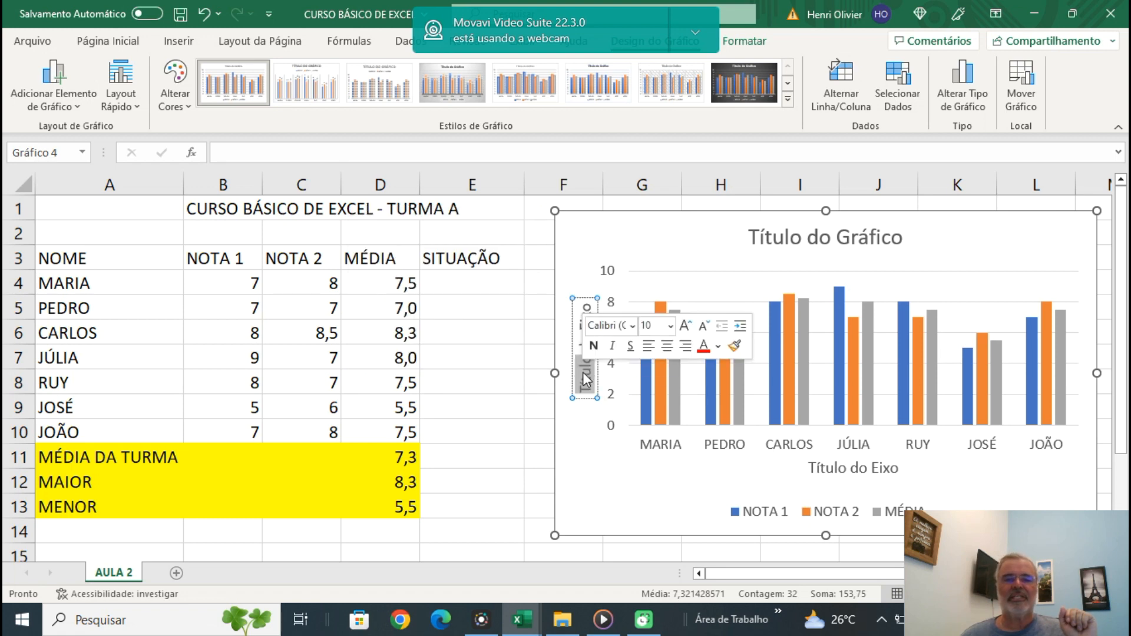
type("NOTAS")
key("Delete")
key("Delete")
key("Delete")
key("Delete")
key("Delete")
key("Delete")
key("Delete")
key("Delete")
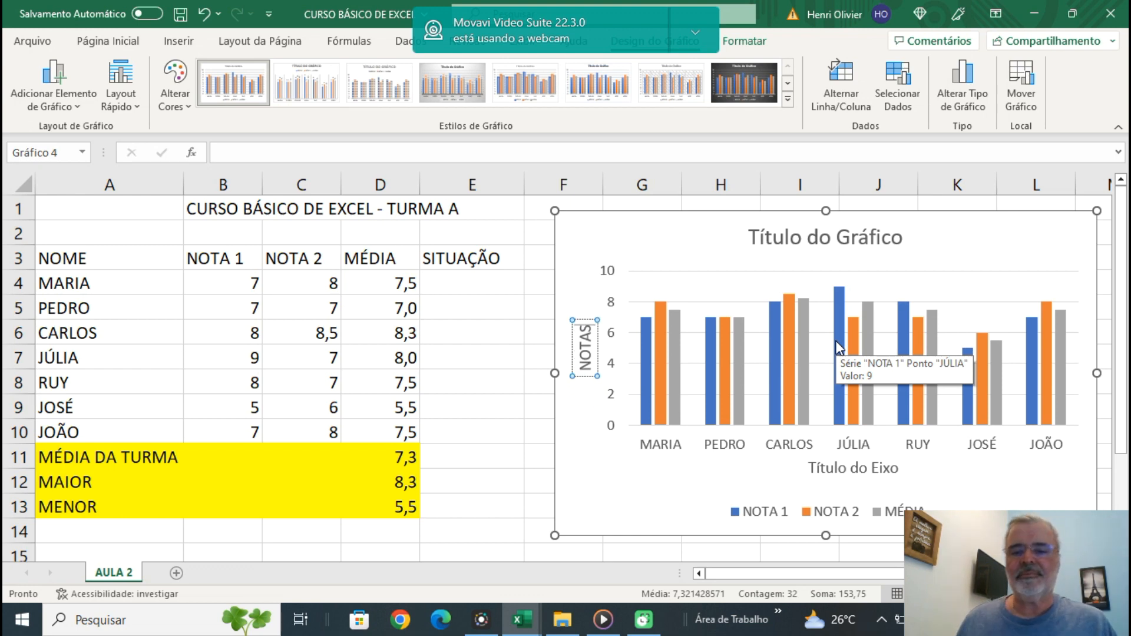
Remove the horizontal axis title from the chart by clearing all its text.
left_click(872, 471)
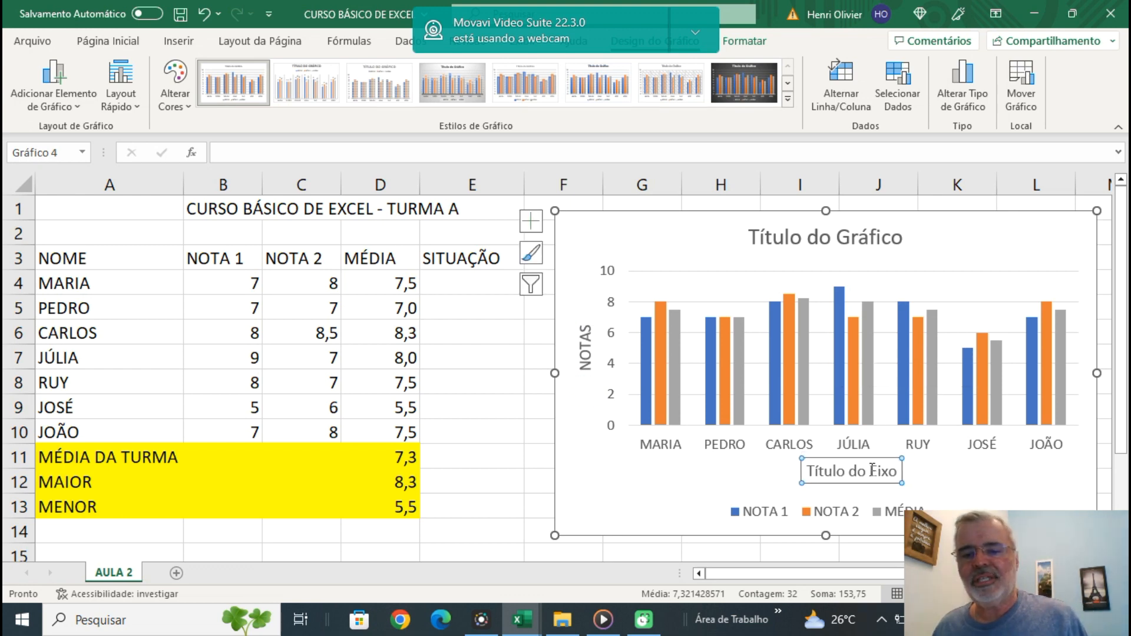
left_click(873, 470)
key("Delete")
key("Delete")
key("Delete")
key("Delete")
key("BackSpace")
key("BackSpace")
key("BackSpace")
key("BackSpace")
key("BackSpace")
key("BackSpace")
key("BackSpace")
key("BackSpace")
key("BackSpace")
key("BackSpace")
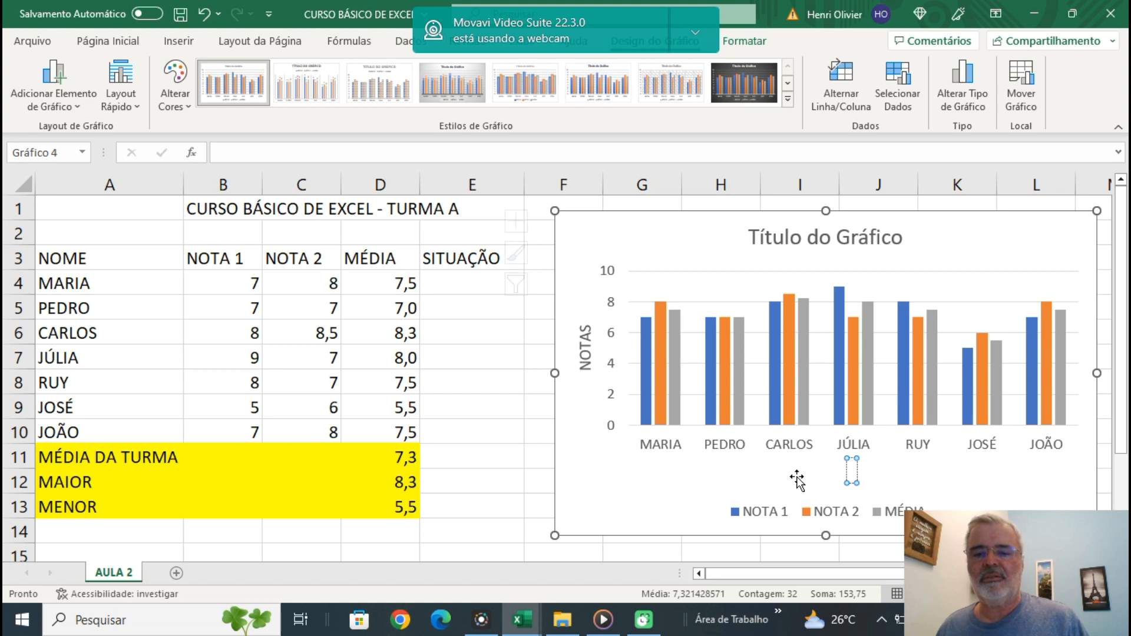
left_click(797, 481)
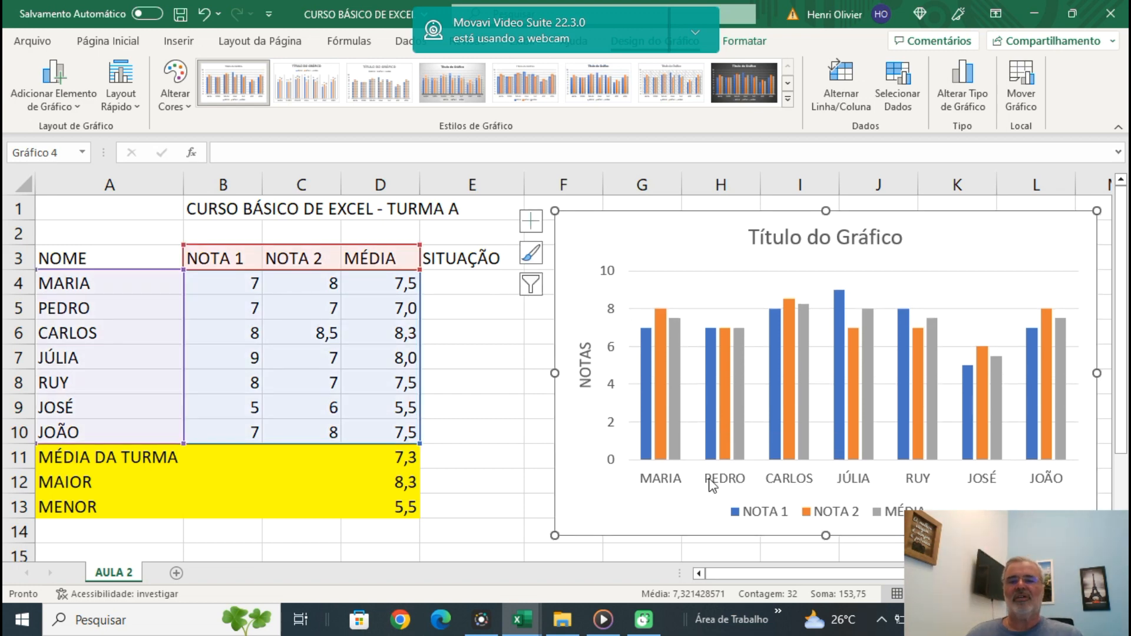
Filter the MÉDIA series out of the chart so only NOTA 1 and NOTA 2 are plotted.
mouse_move(921, 375)
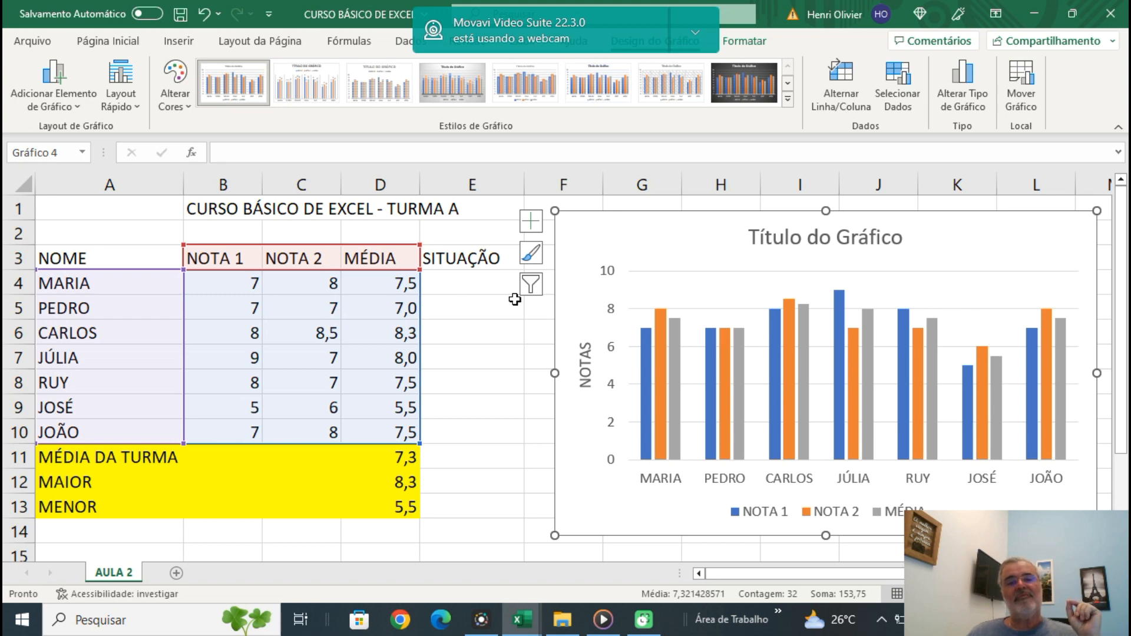
left_click(531, 285)
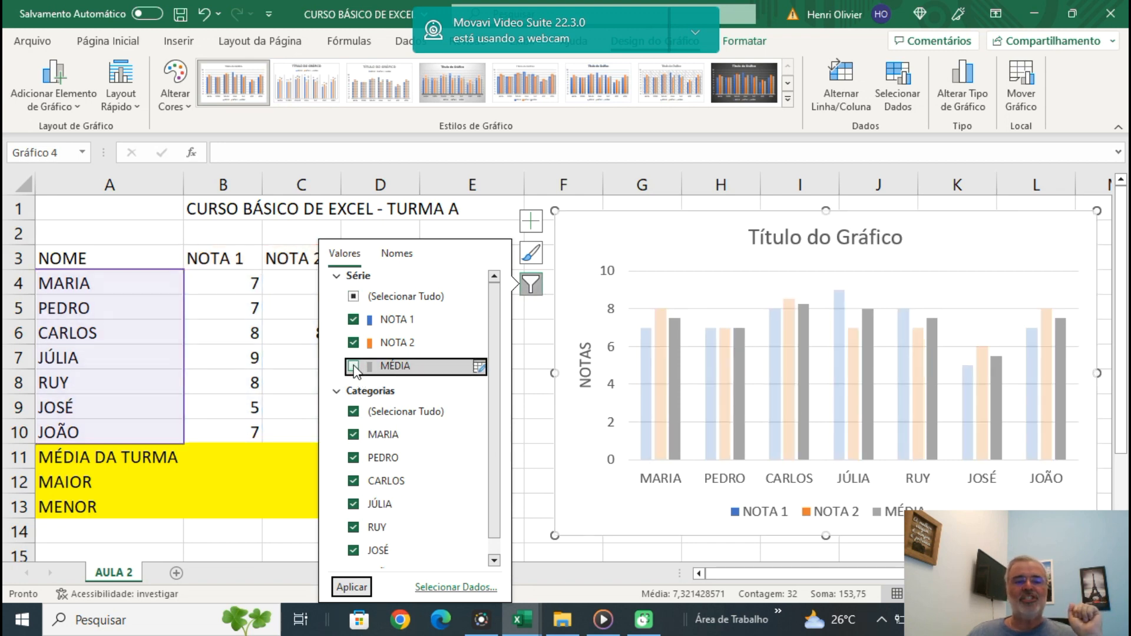
left_click(352, 588)
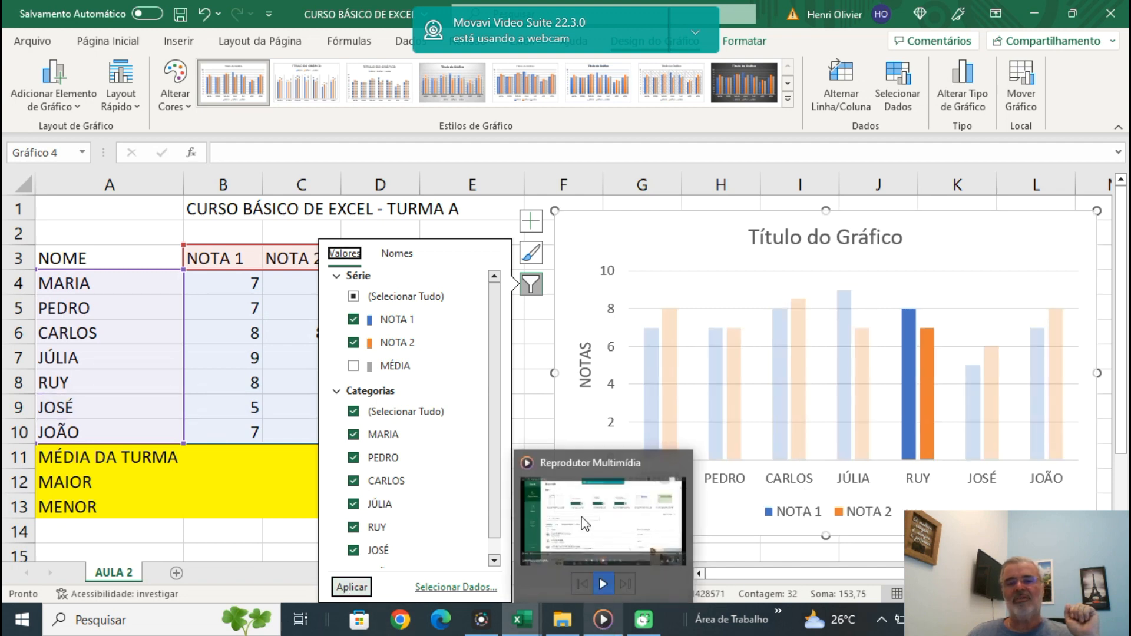
left_click(679, 290)
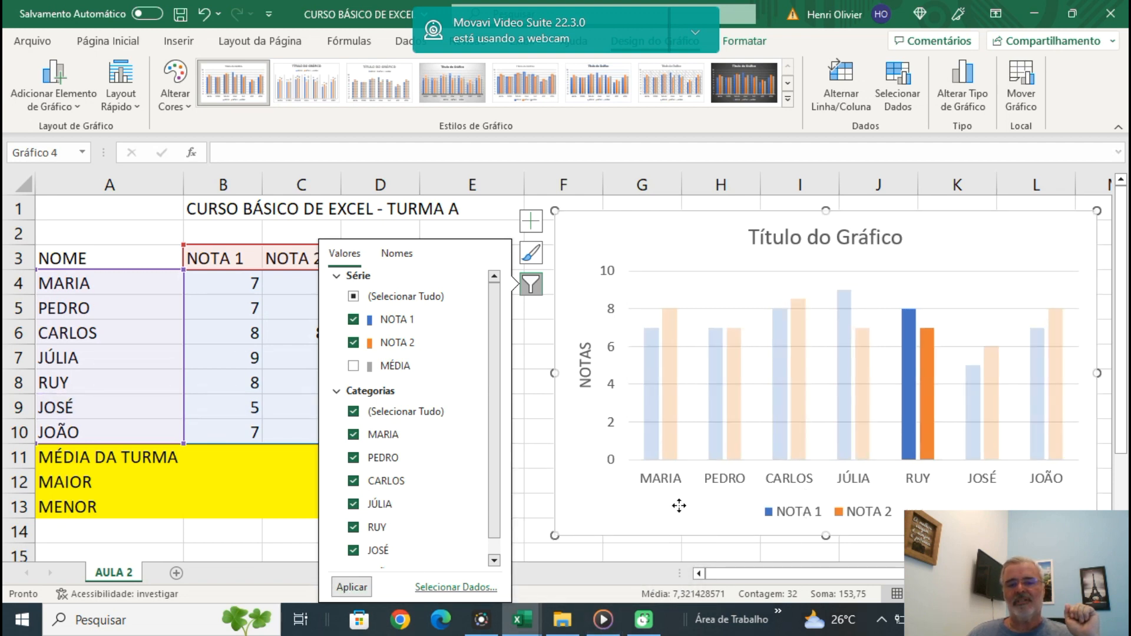
left_click(374, 230)
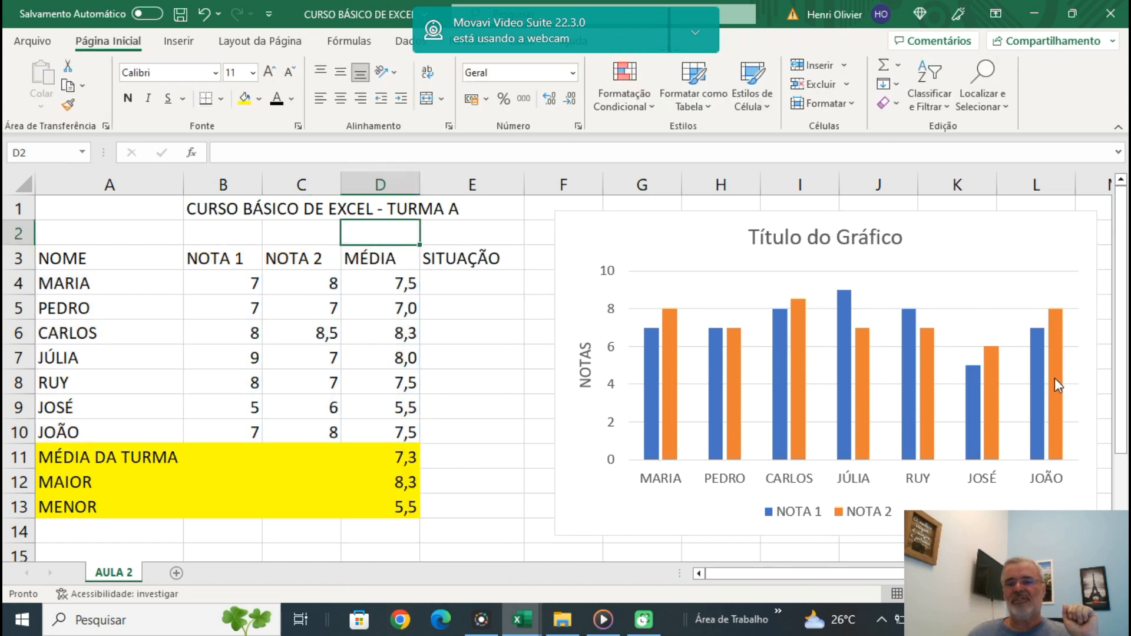
mouse_move(650, 395)
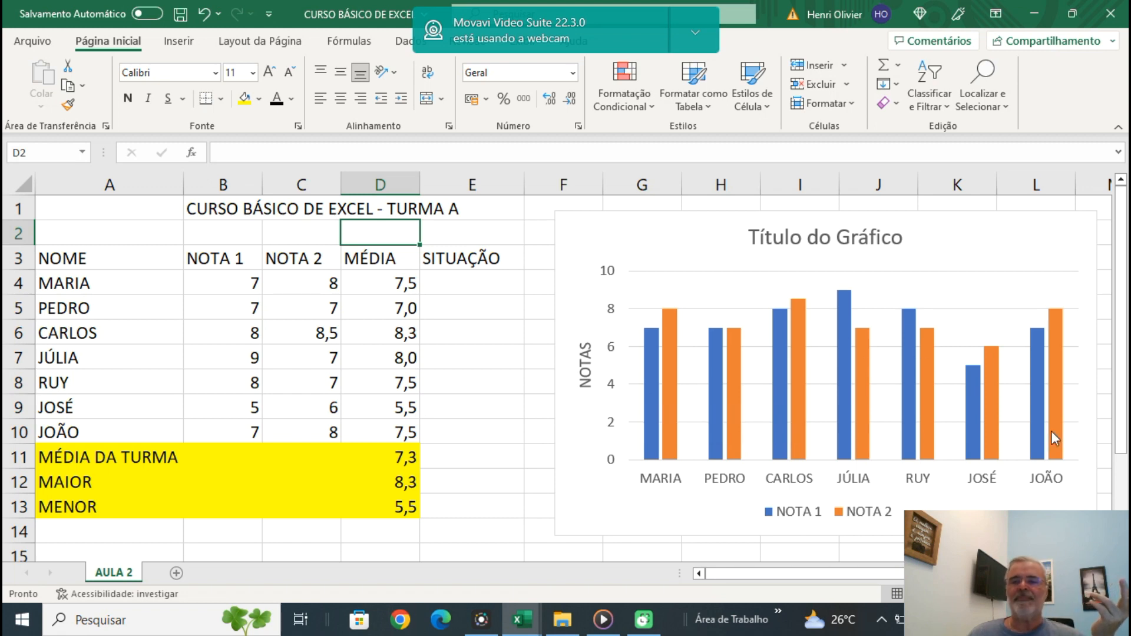
mouse_move(1051, 430)
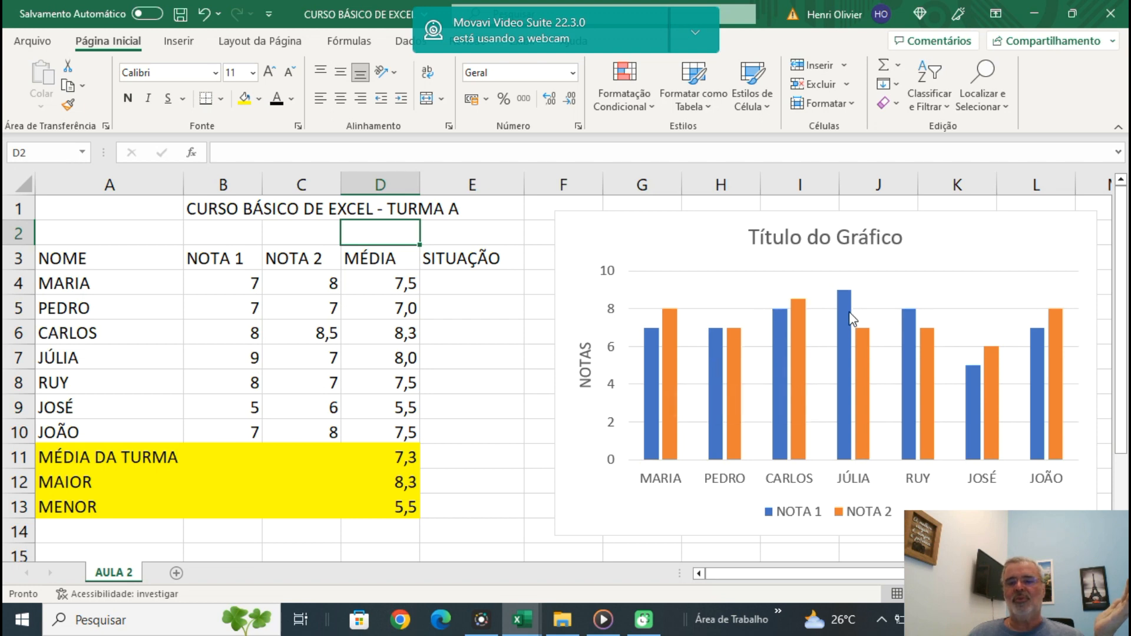
mouse_move(914, 347)
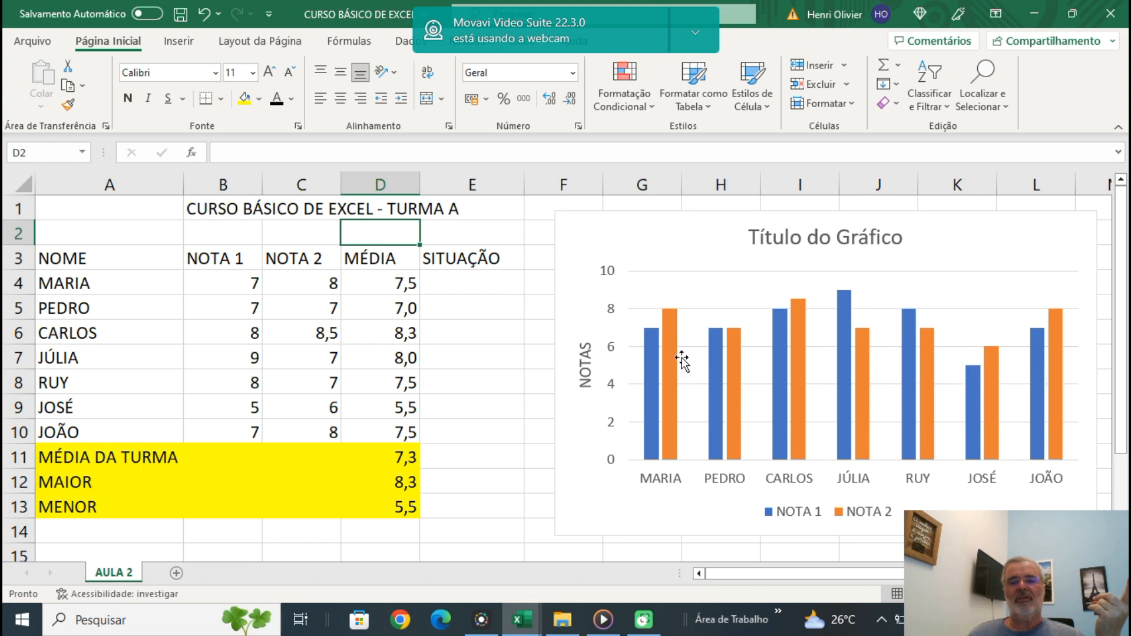
mouse_move(755, 382)
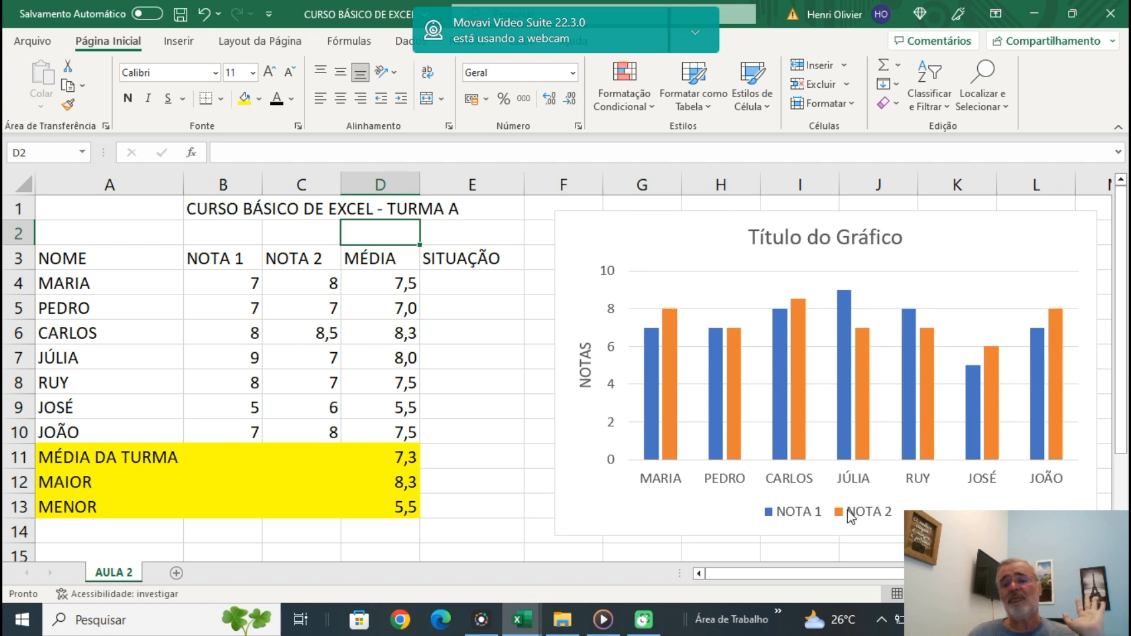
Filter the chart's series so that only MÉDIA is plotted, leaving out NOTA 1 and NOTA 2.
left_click(607, 241)
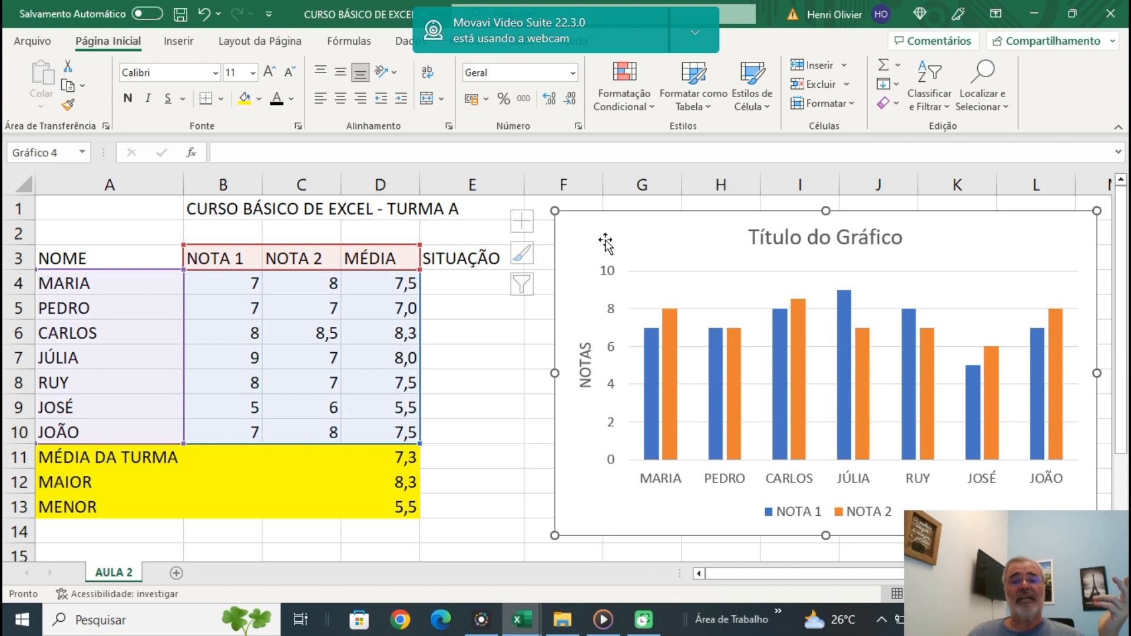
left_click(531, 285)
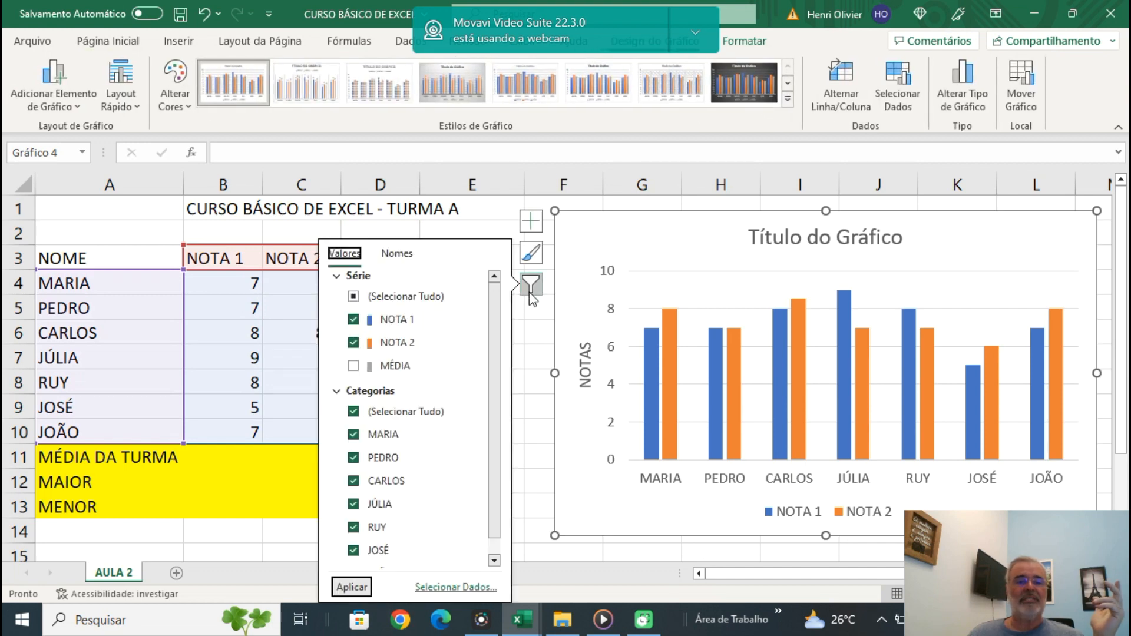
left_click(354, 366)
left_click(354, 319)
left_click(353, 343)
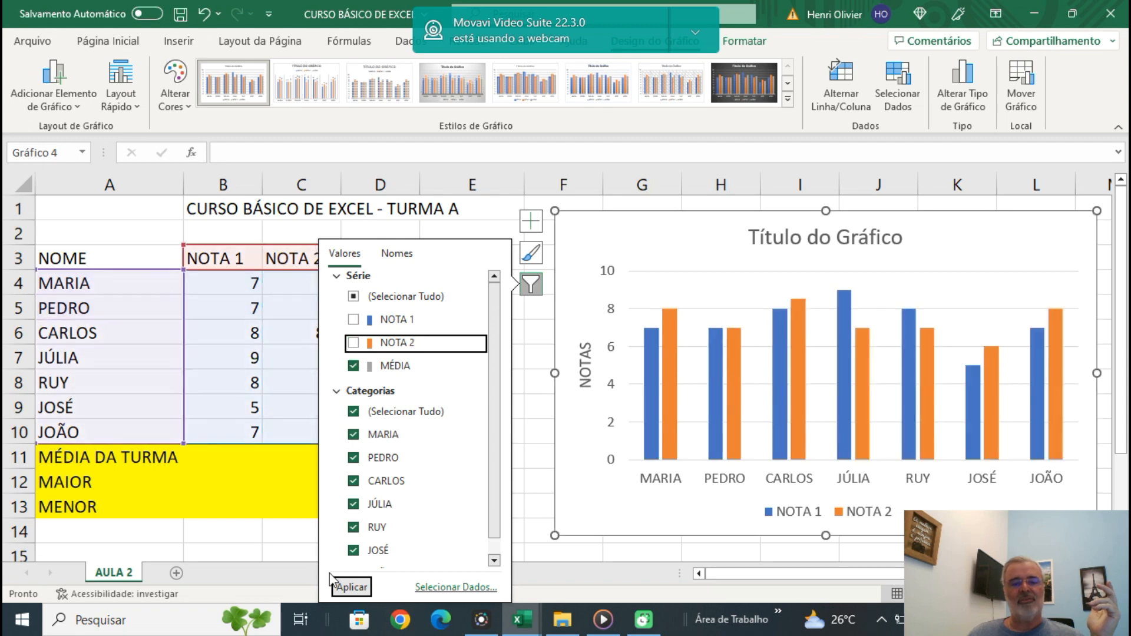
left_click(350, 587)
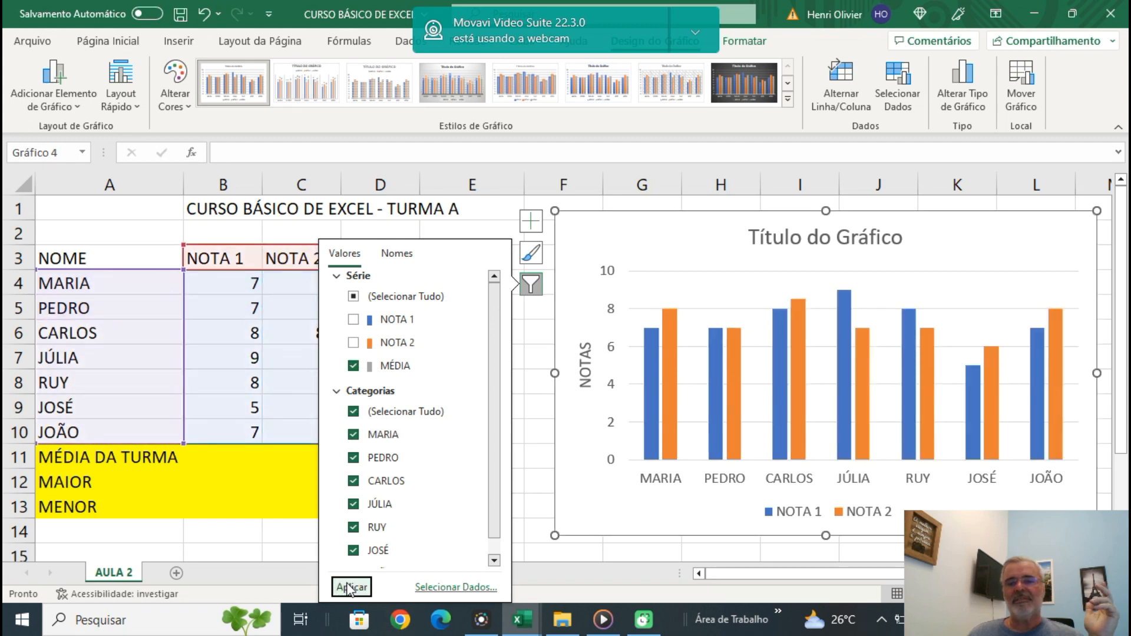
left_click(622, 236)
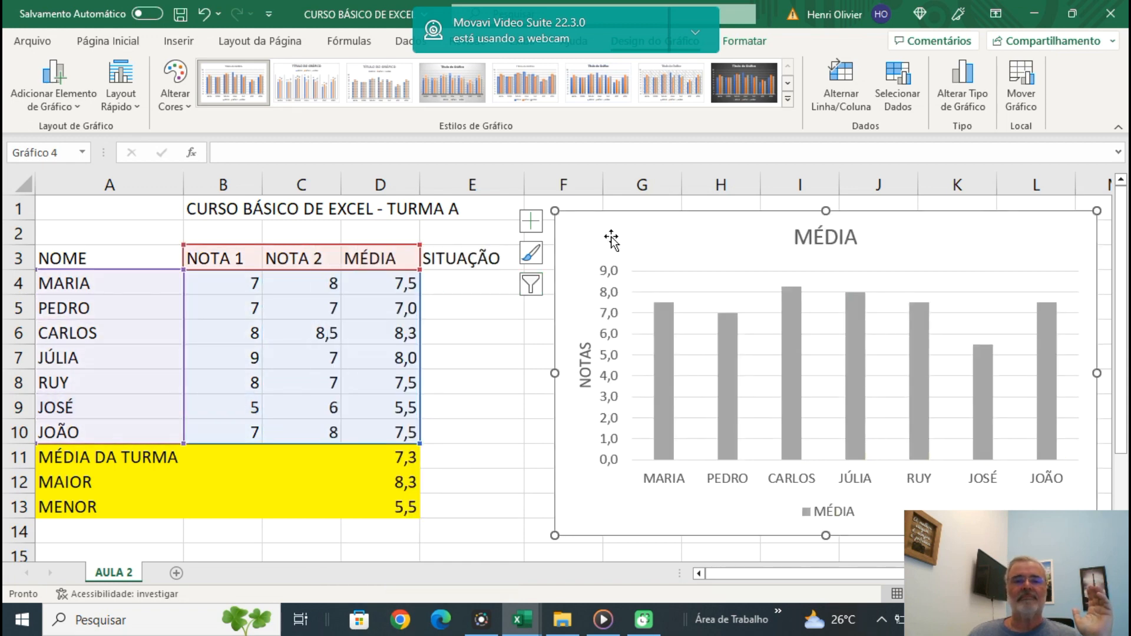
left_click(610, 455)
left_click(505, 377)
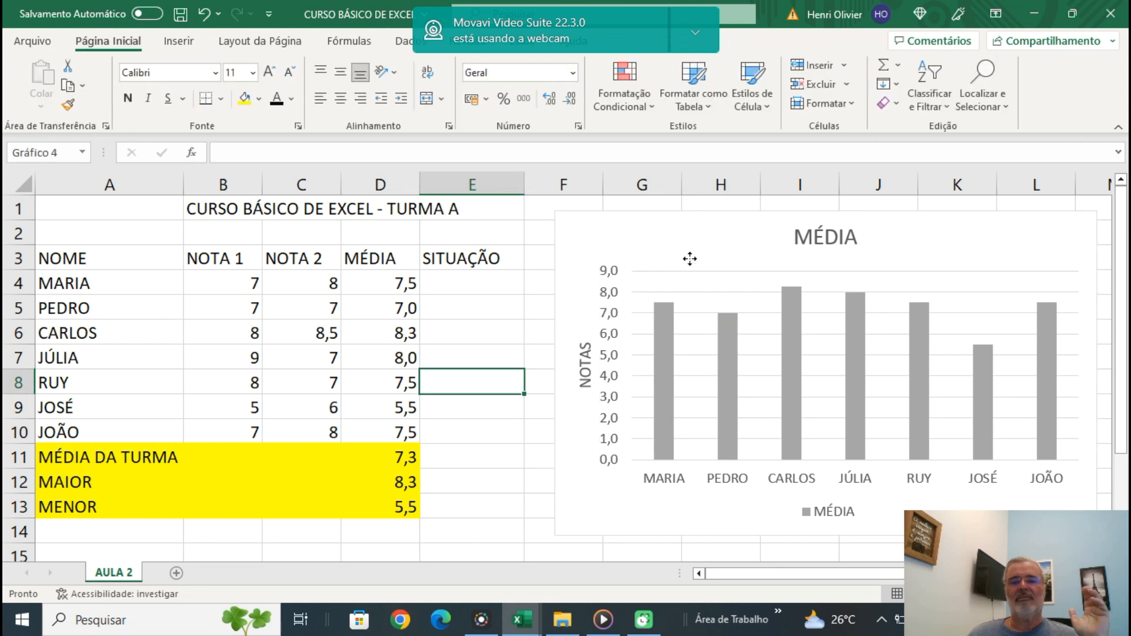
Set the NOTA 2 grade in cell C9 to 7.
left_click(687, 255)
mouse_move(1051, 402)
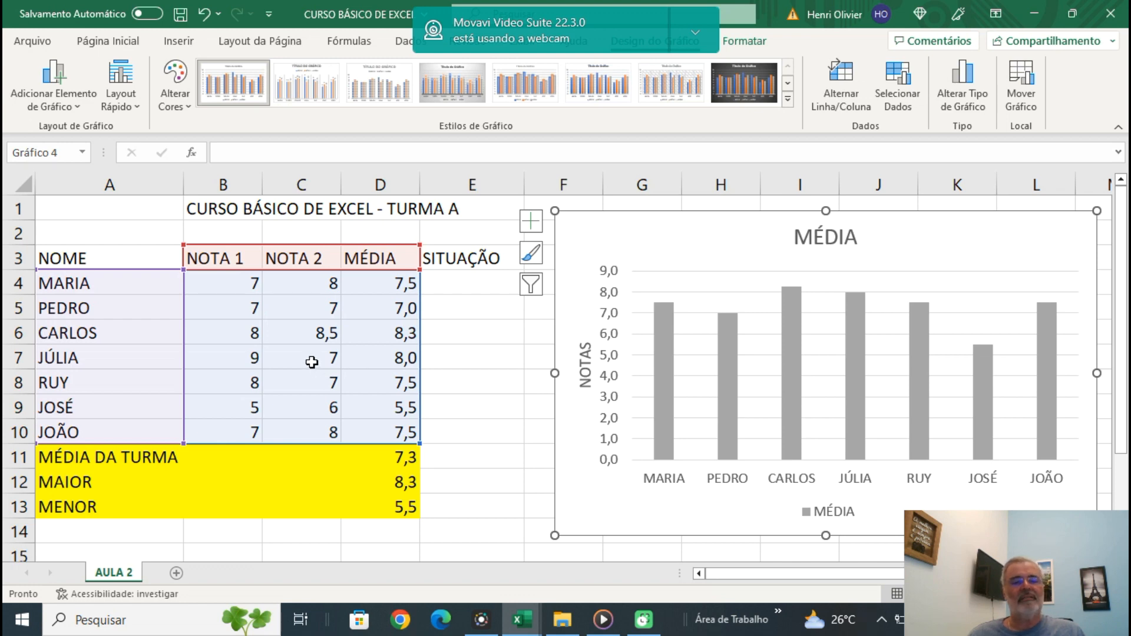
left_click(244, 413)
left_click(296, 412)
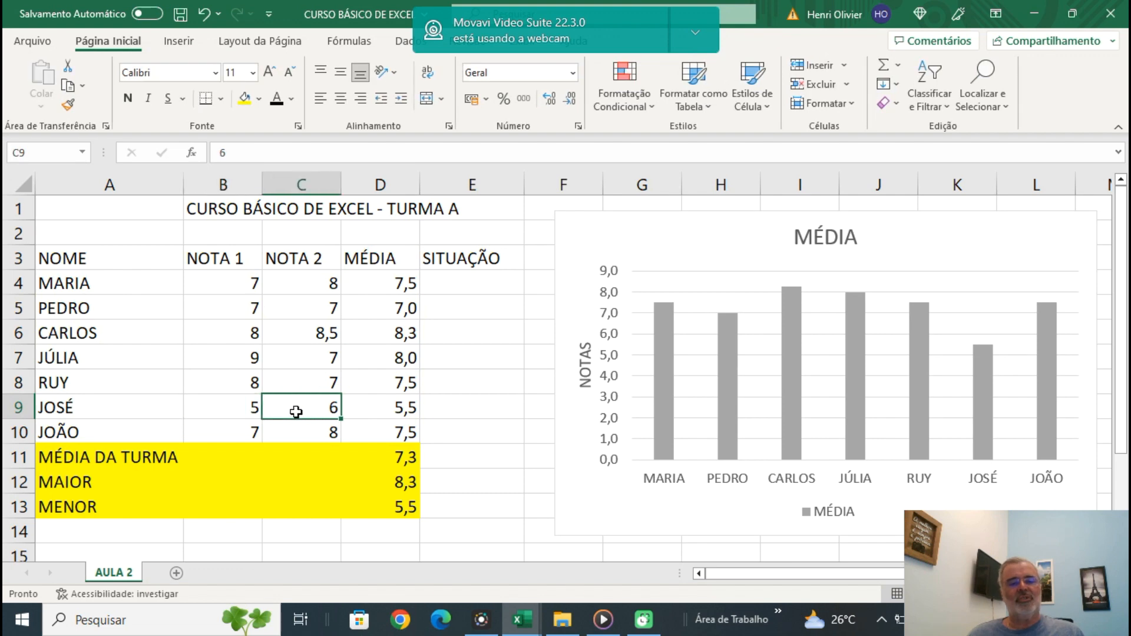
type("7")
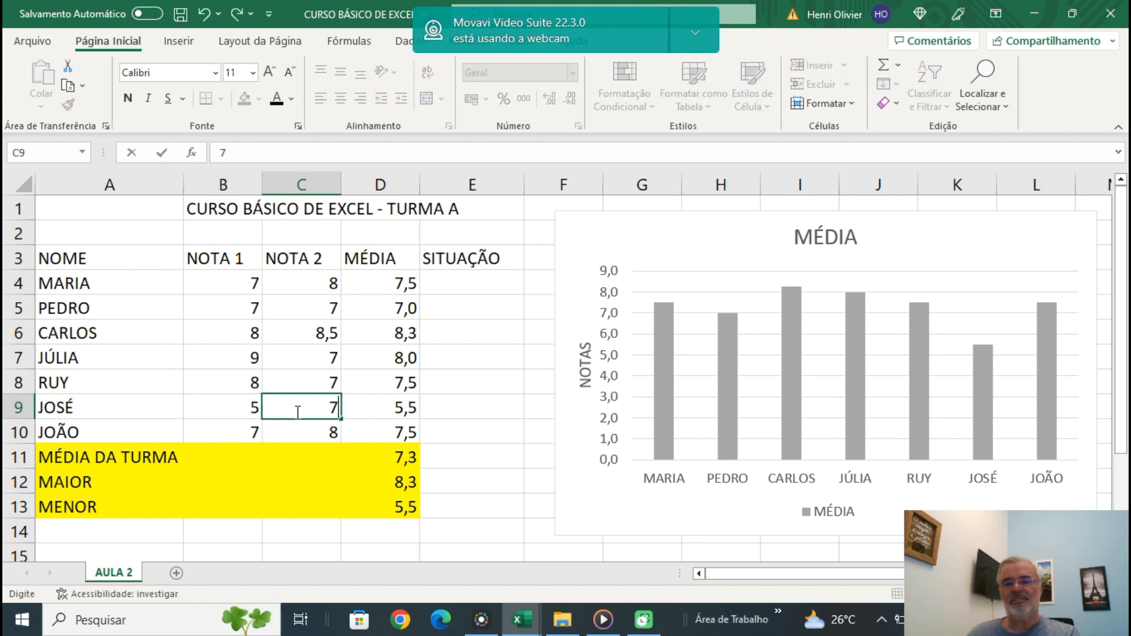
key("Return")
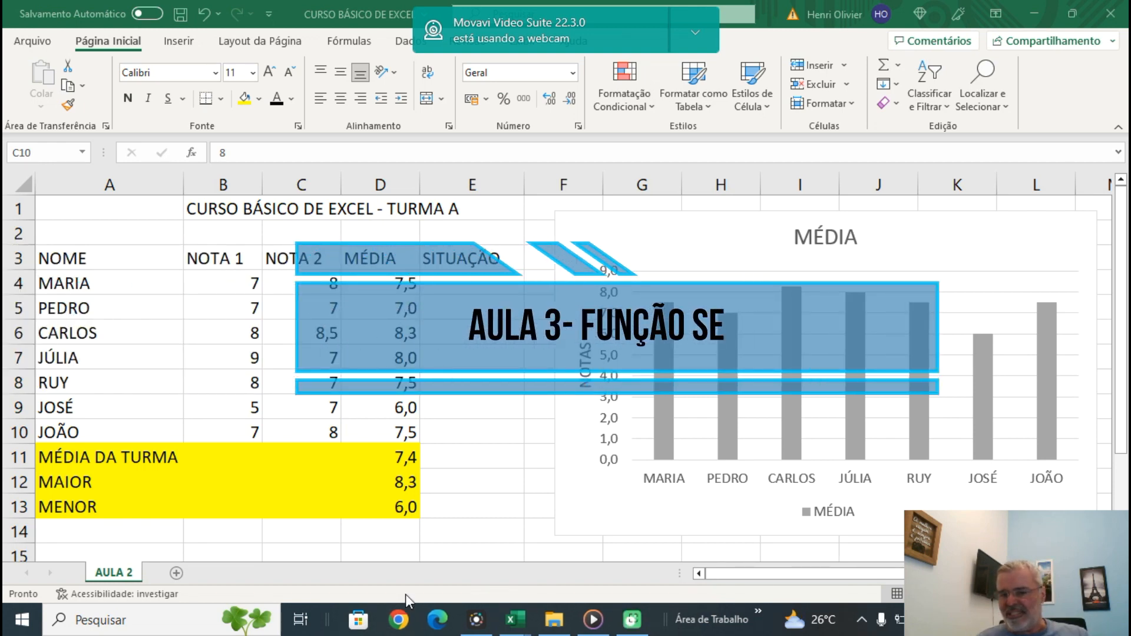
Rename the AULA 2 sheet as AULA 3 and add a new blank worksheet after it.
left_click(122, 576)
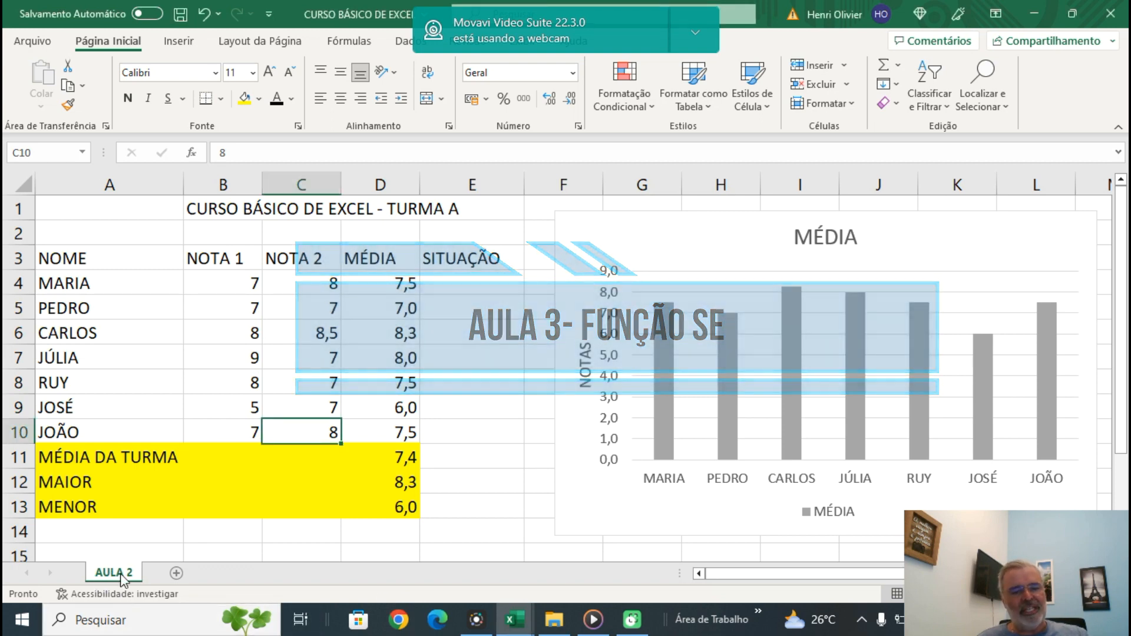
right_click(122, 576)
left_click(179, 396)
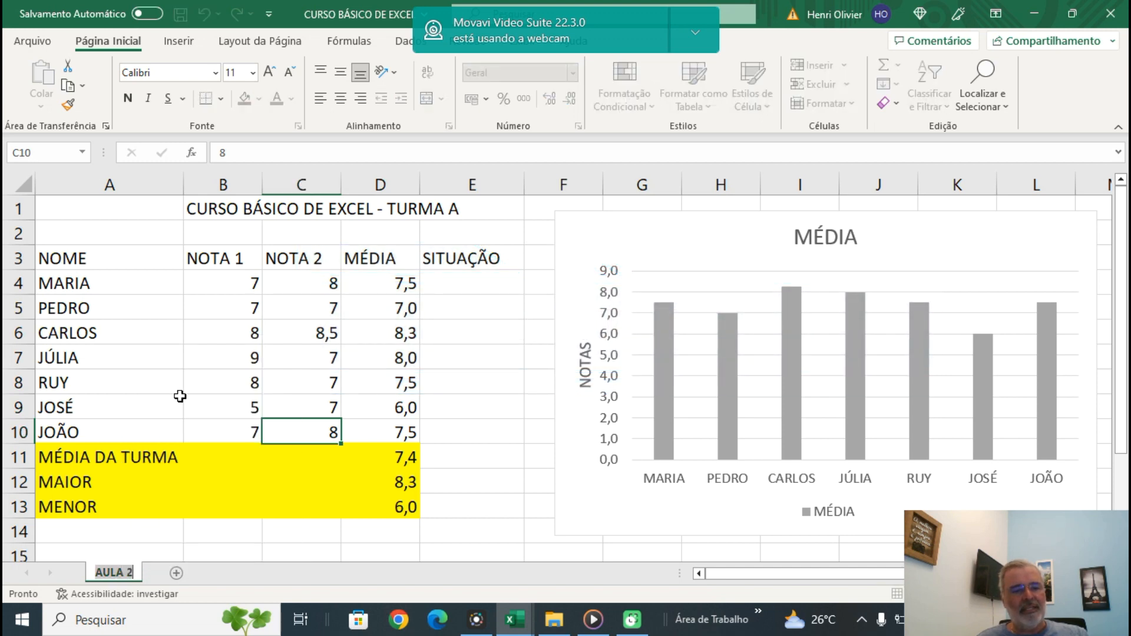
key("BackSpace")
type("AULA 3")
left_click(129, 559)
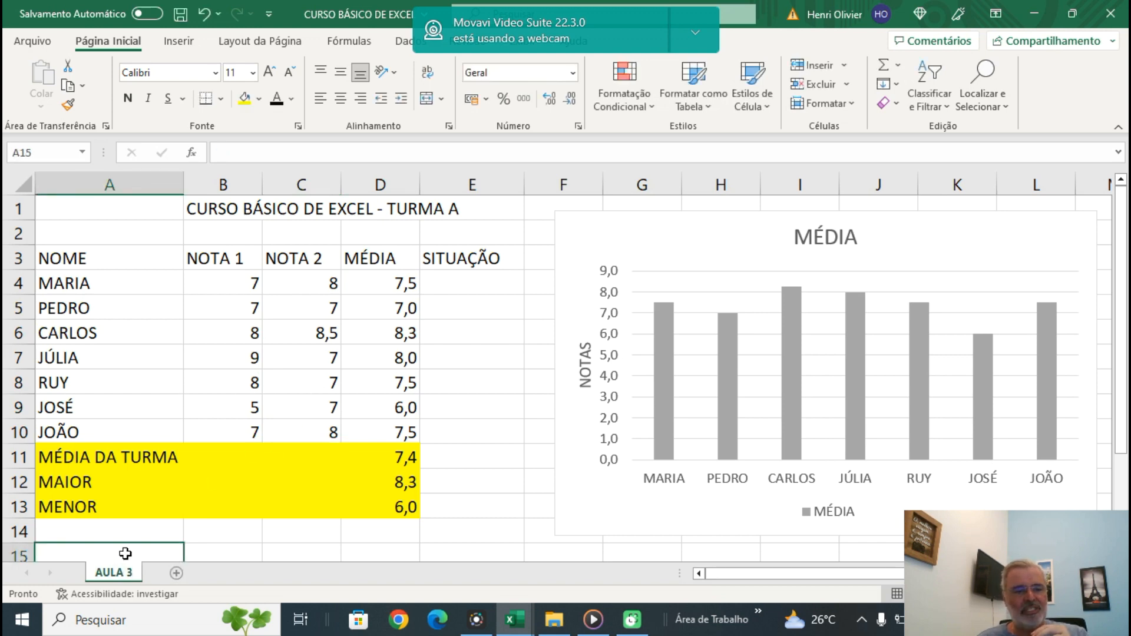
left_click(177, 573)
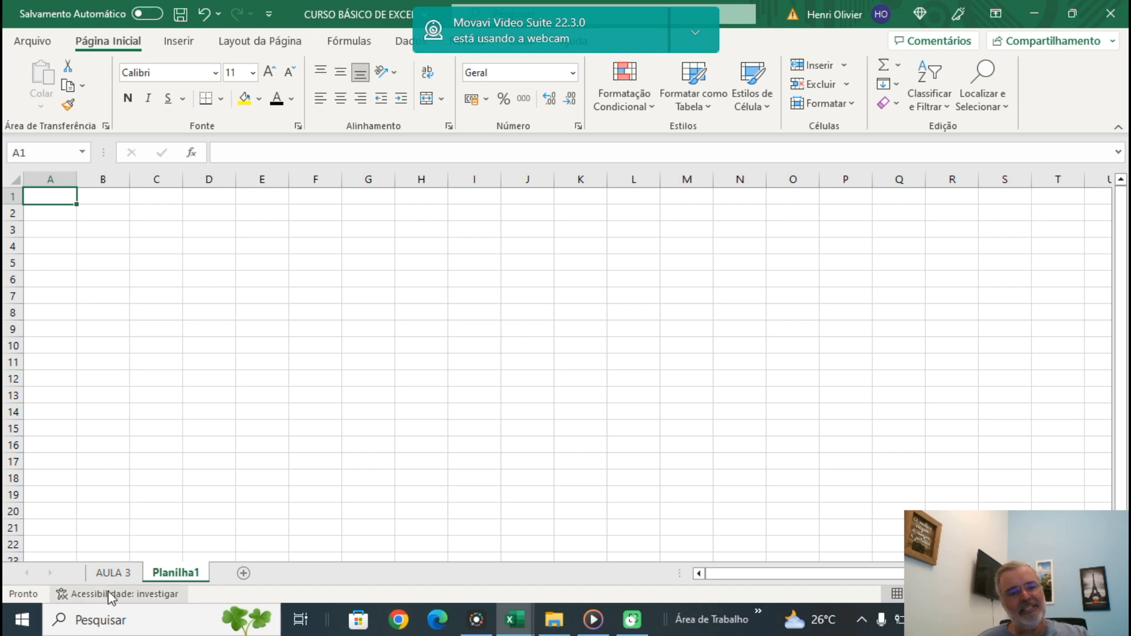
On the AULA 3 sheet, enter the formula =SE(D4>=7;"APROVADO";"REPROVADO") in cell E4 of the SITUAÇÃO column.
left_click(108, 575)
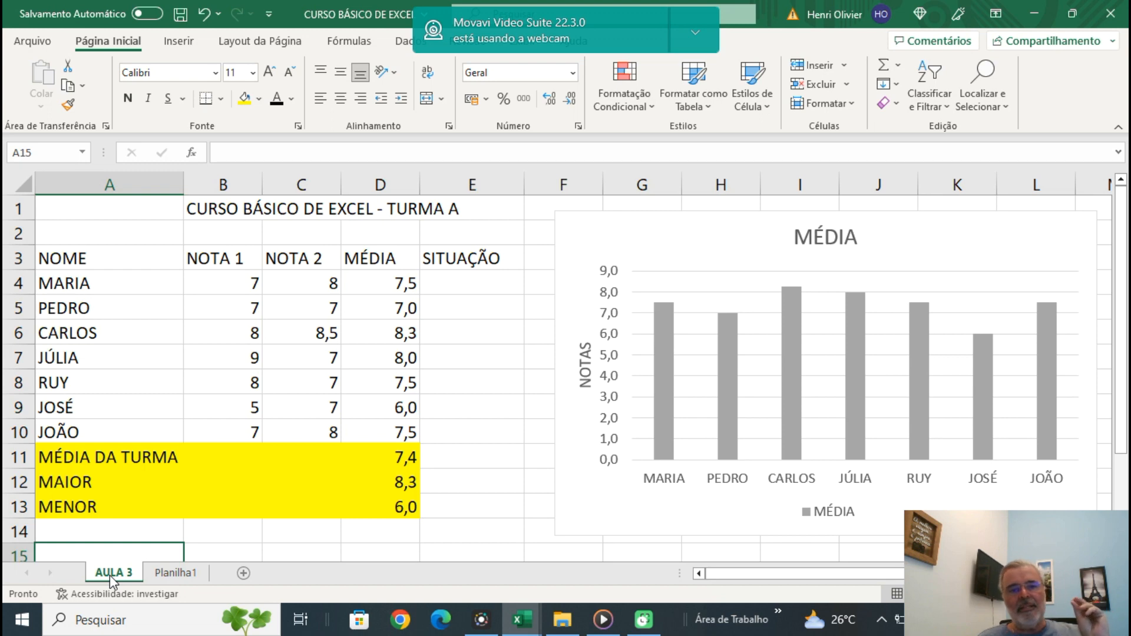
left_click(456, 282)
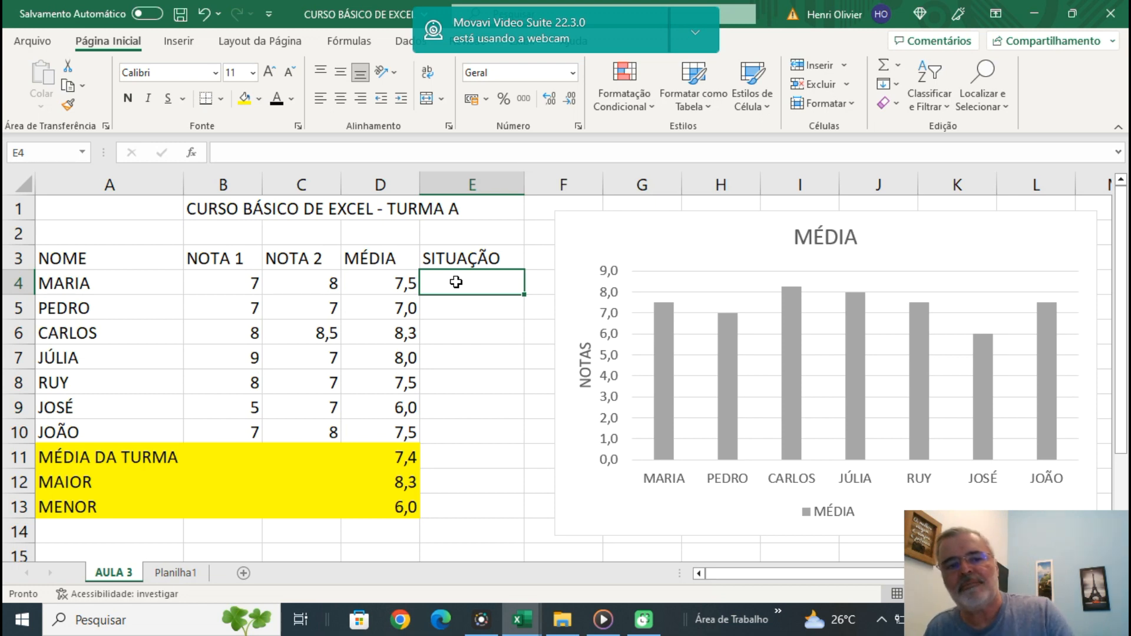
type("=SE")
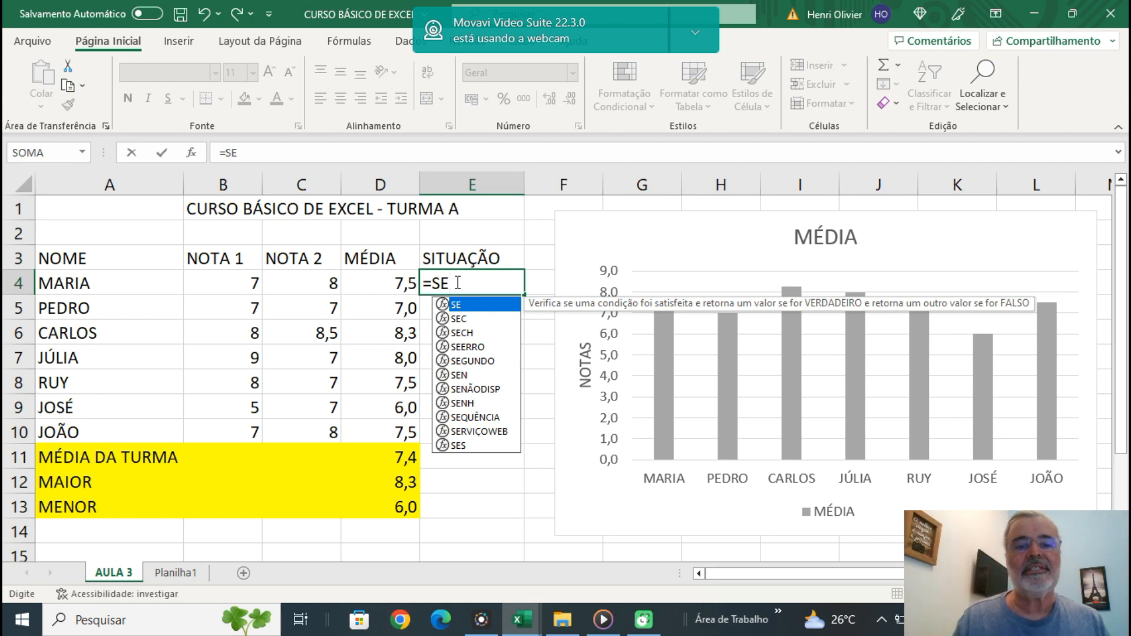
type("(")
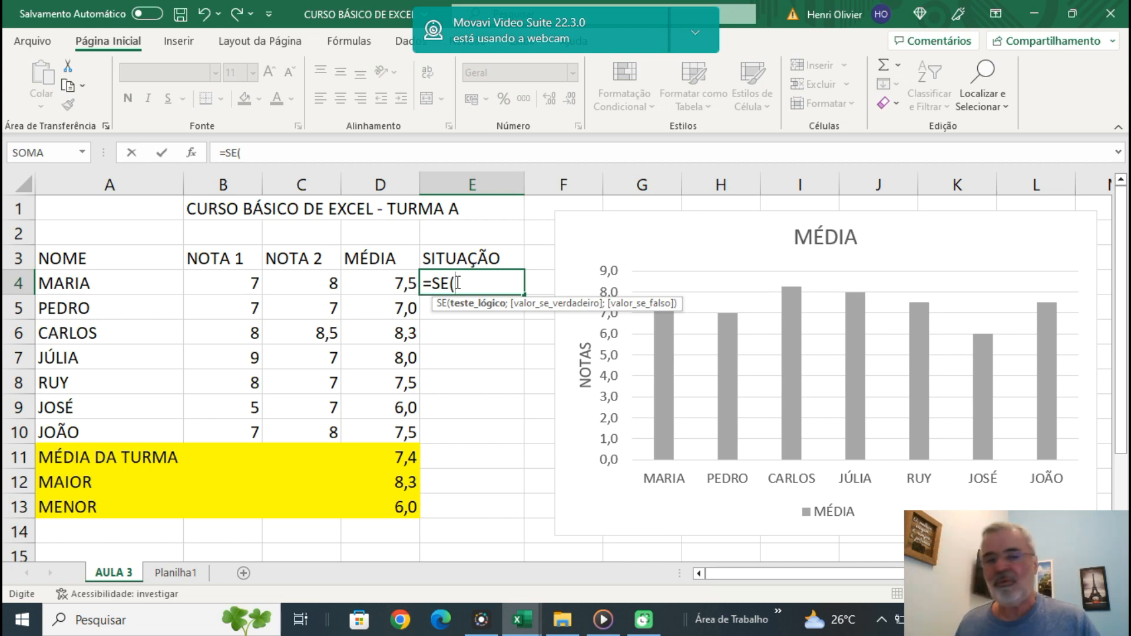
left_click(388, 286)
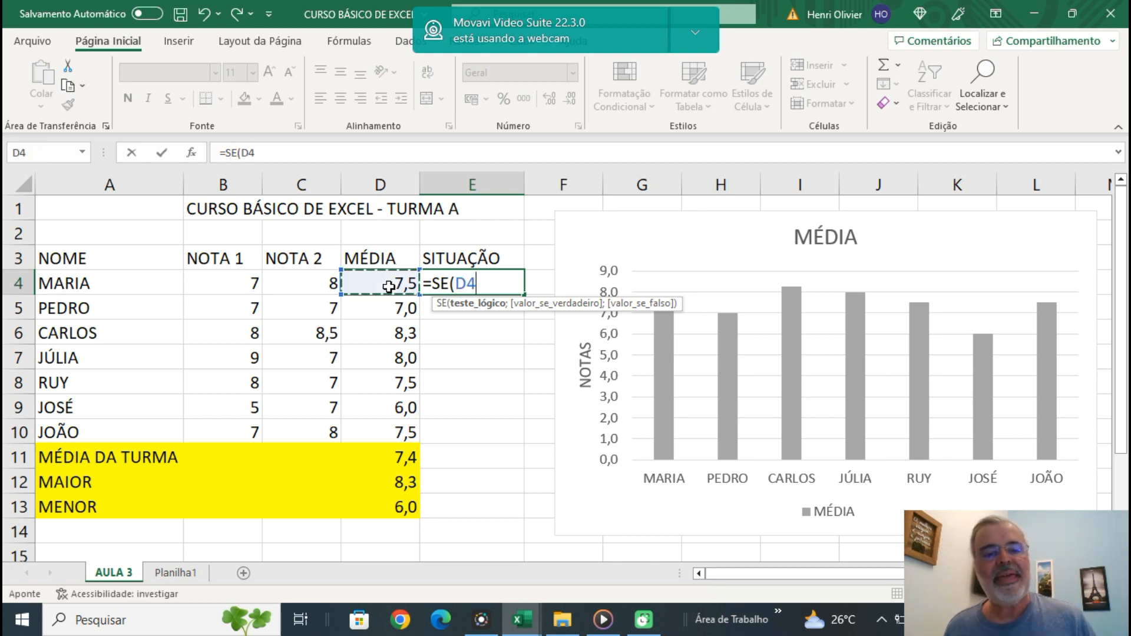
type(">")
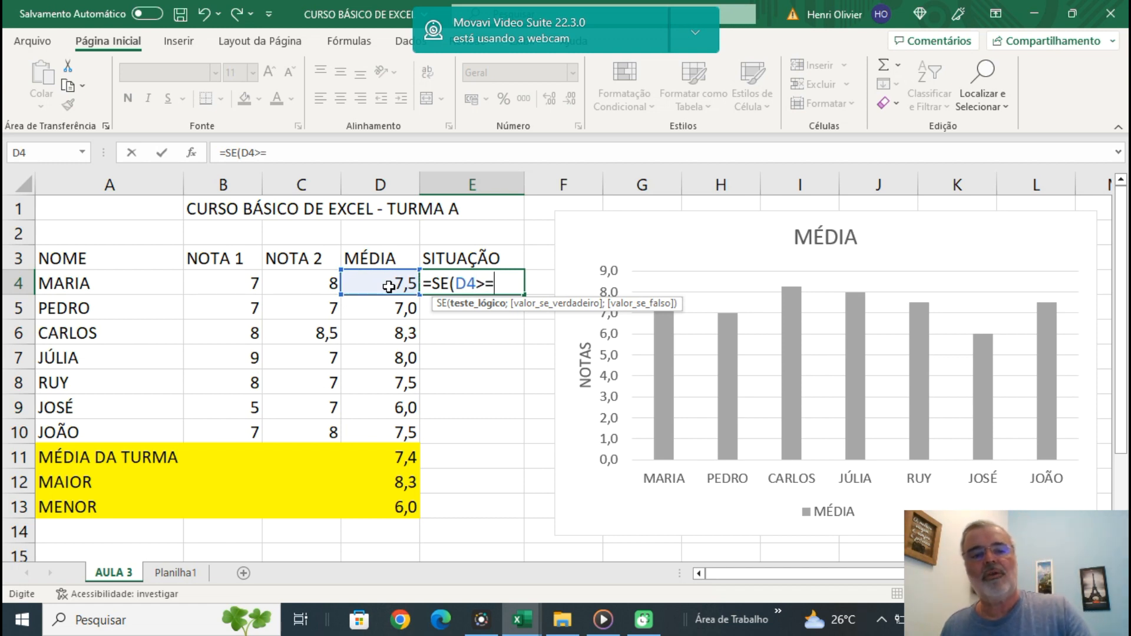
type("=7;")
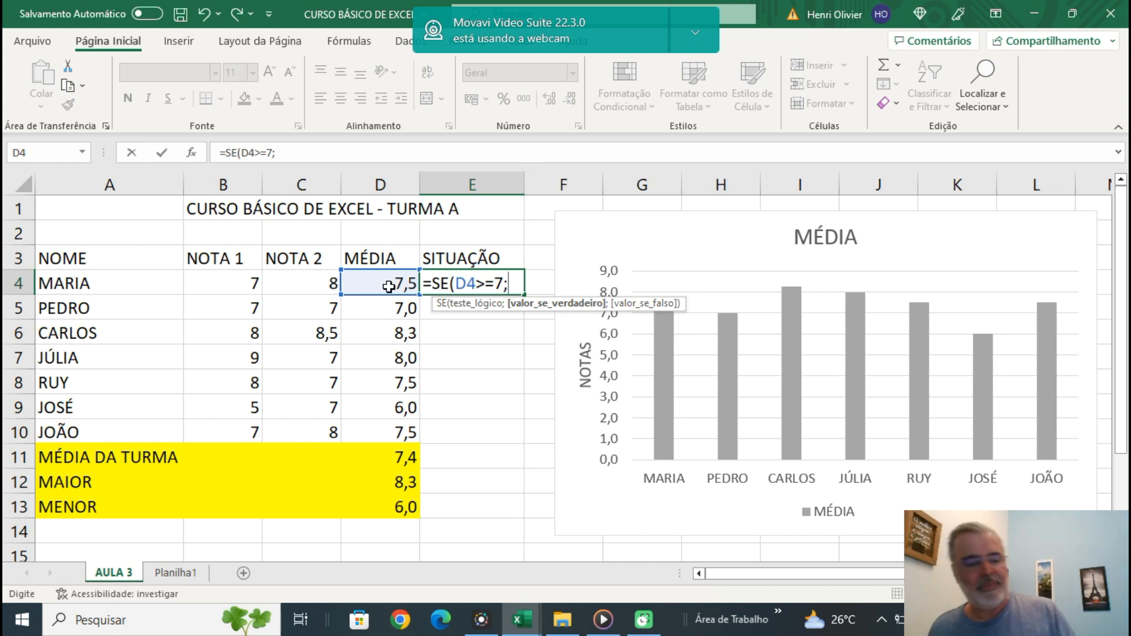
type("\"")
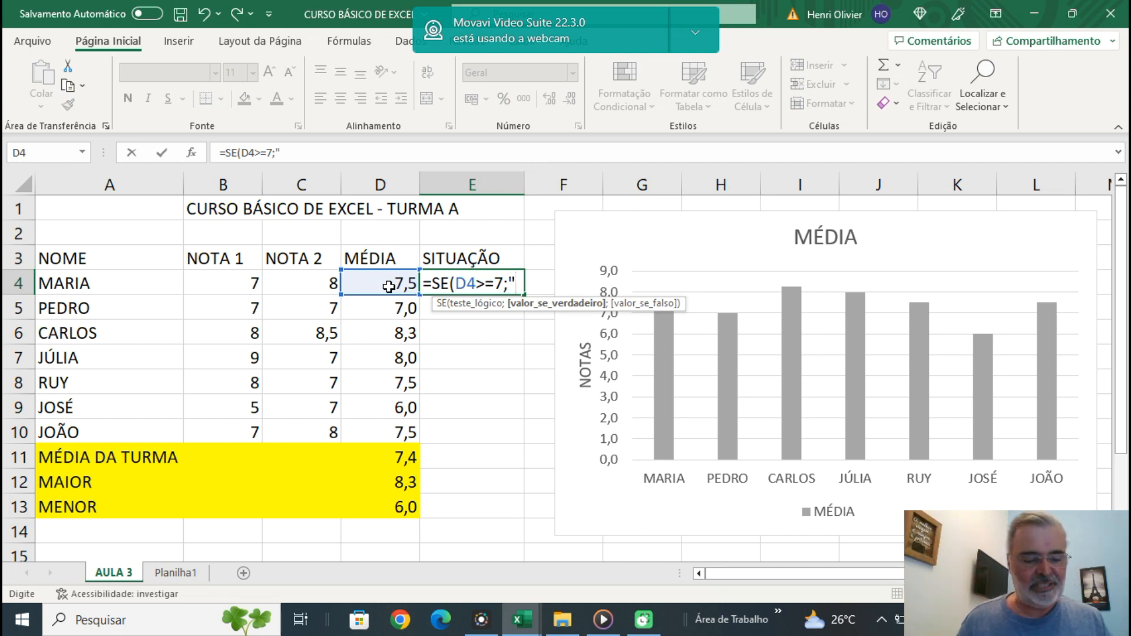
type("APROVADO!")
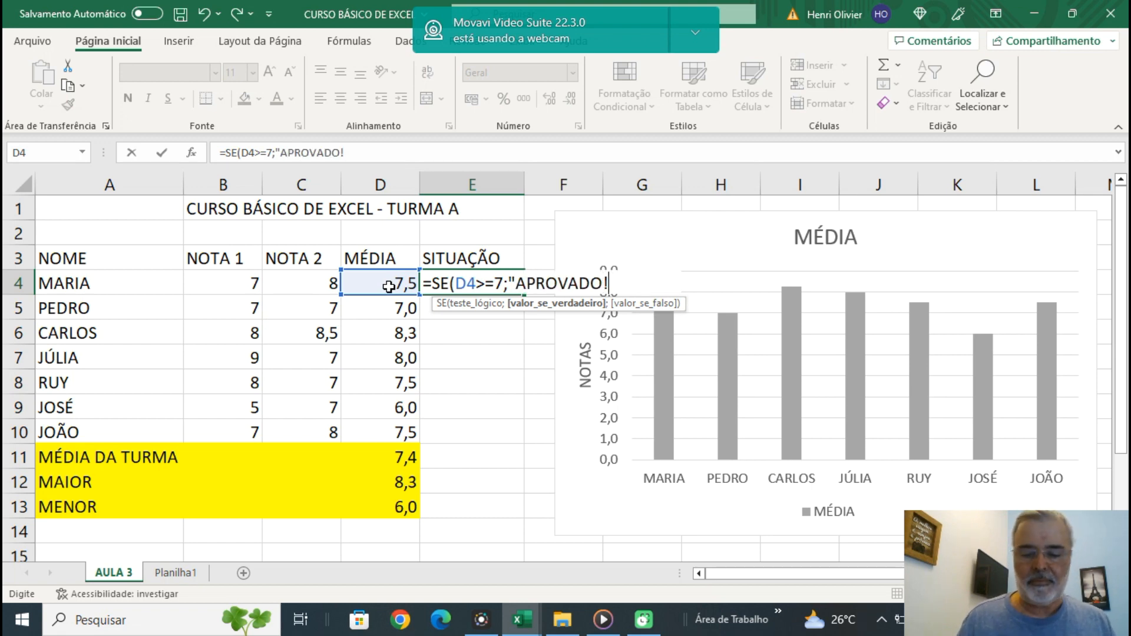
key("BackSpace")
type("\";")
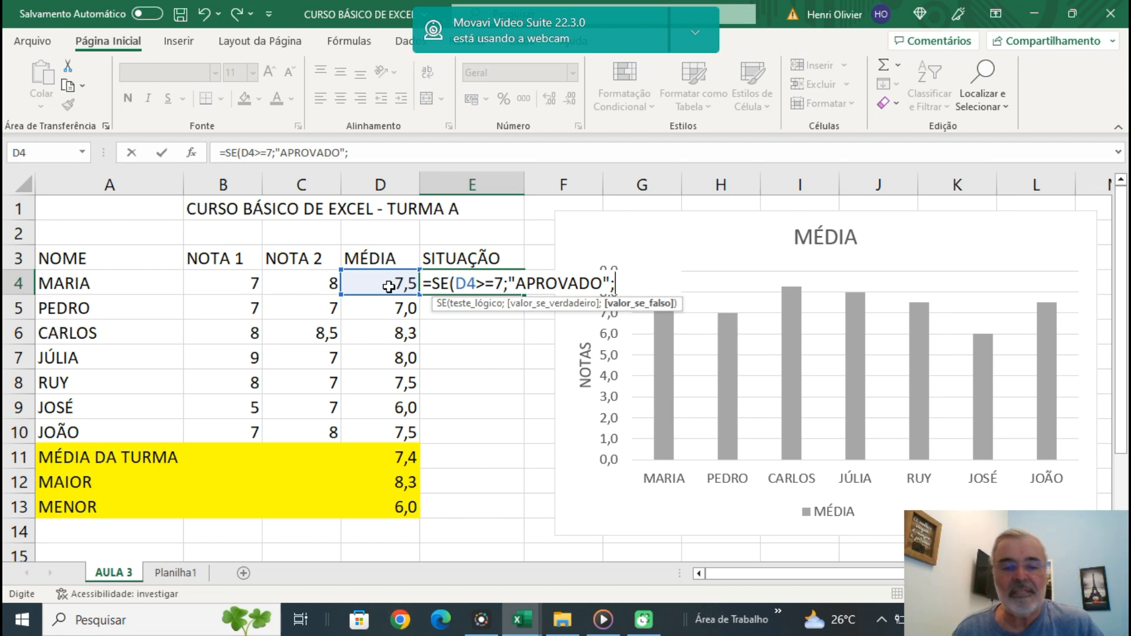
type("\"")
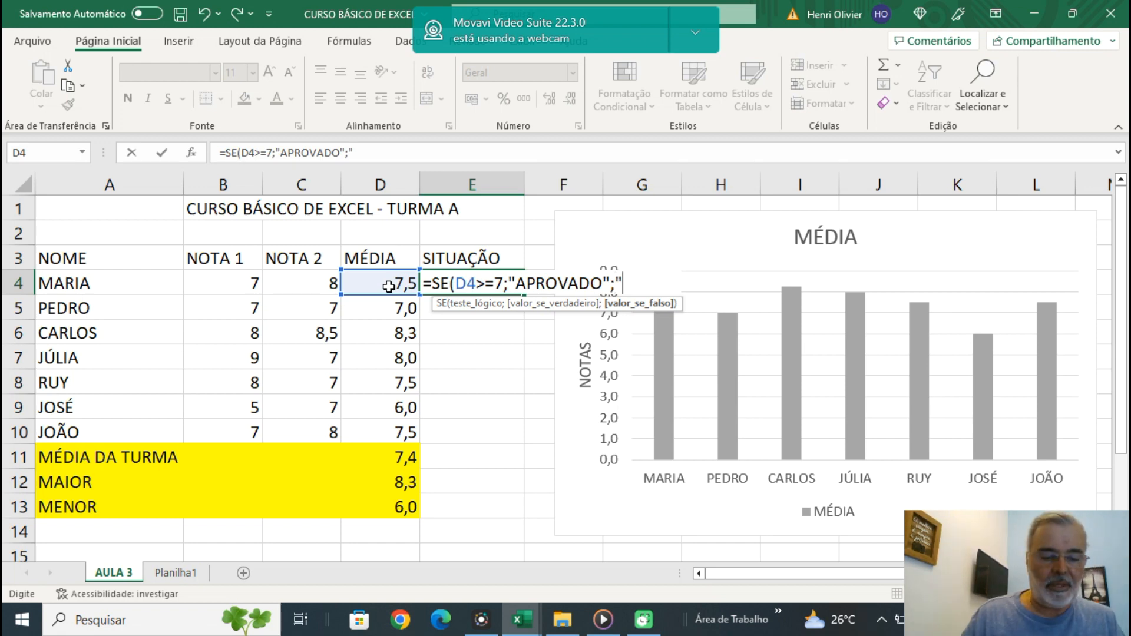
type("REPROV")
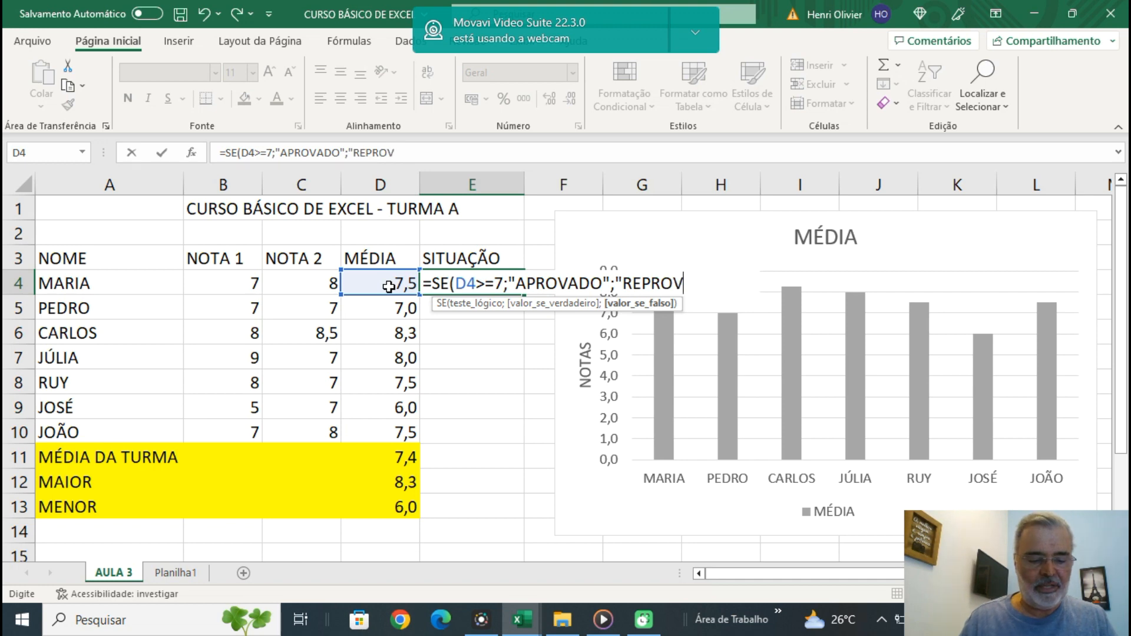
type("ADO\")")
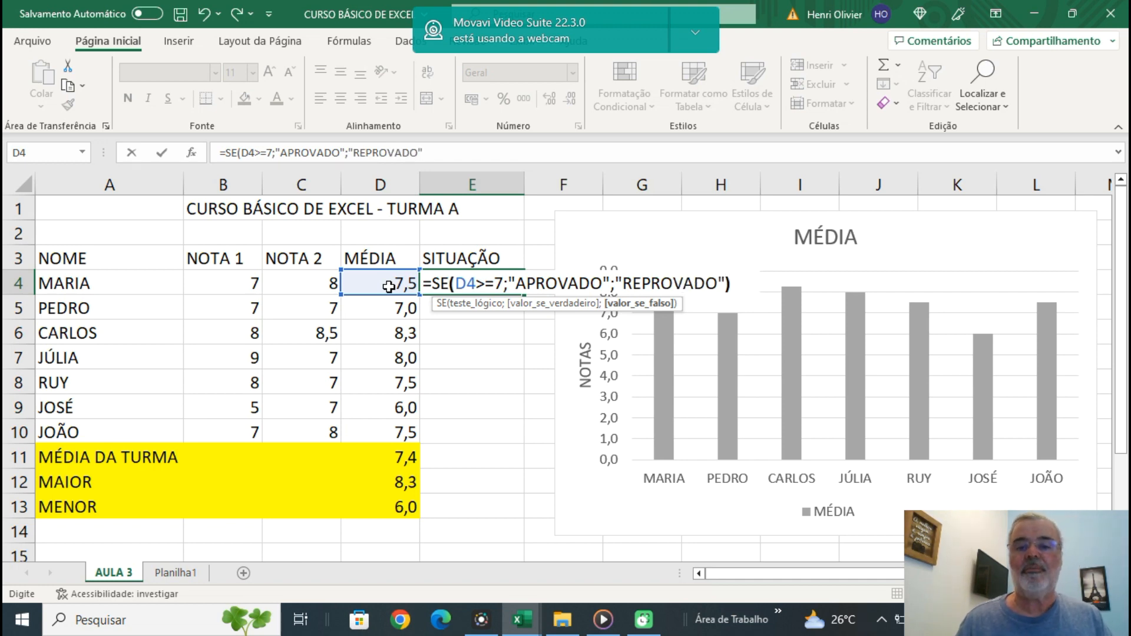
key("Return")
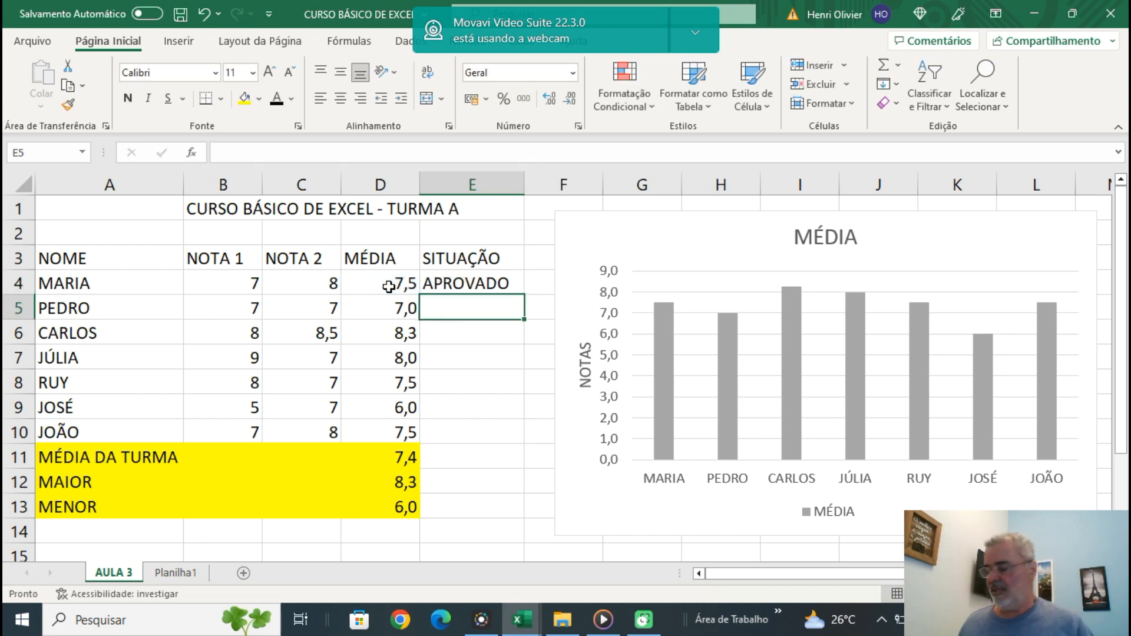
Review the SE formula in E4 and fill it down the SITUAÇÃO column through E10.
left_click(450, 287)
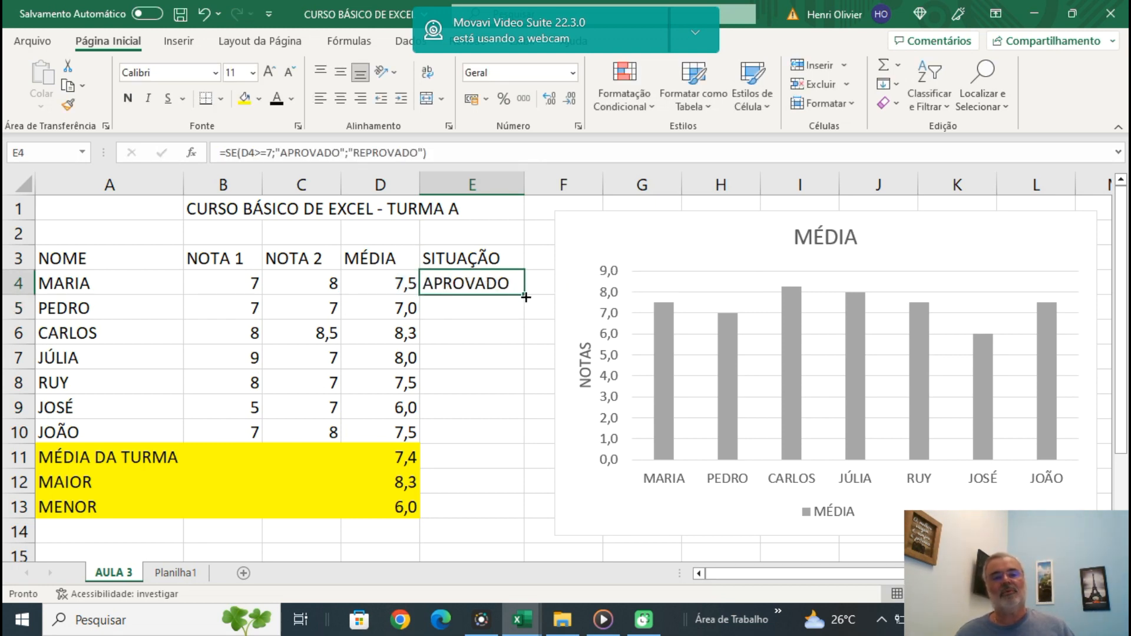
double_click(460, 284)
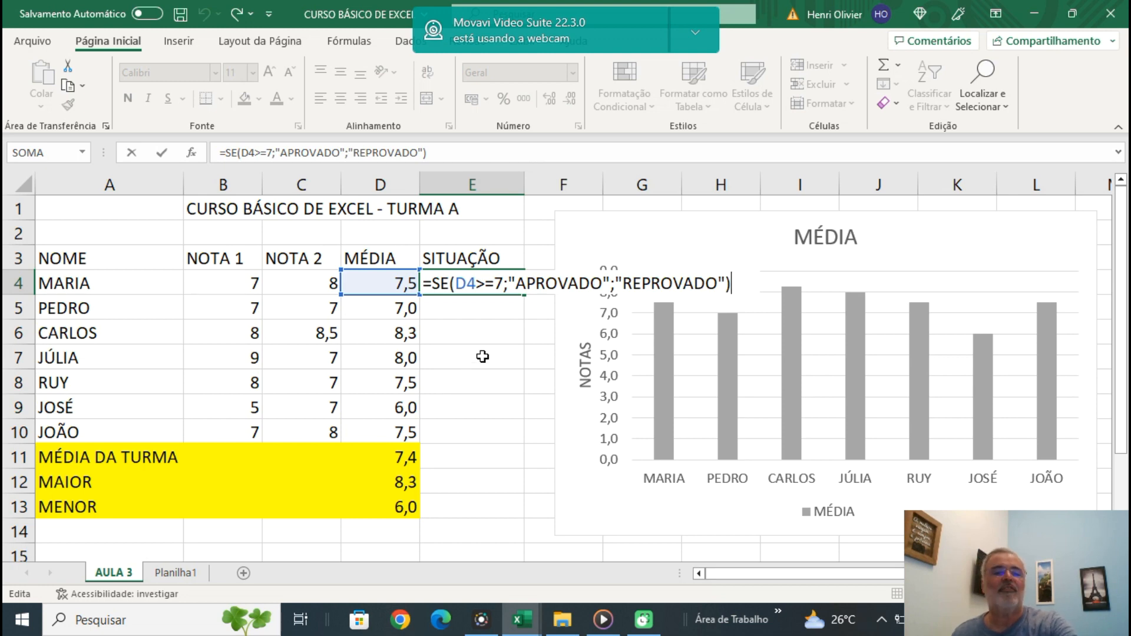
left_click(508, 339)
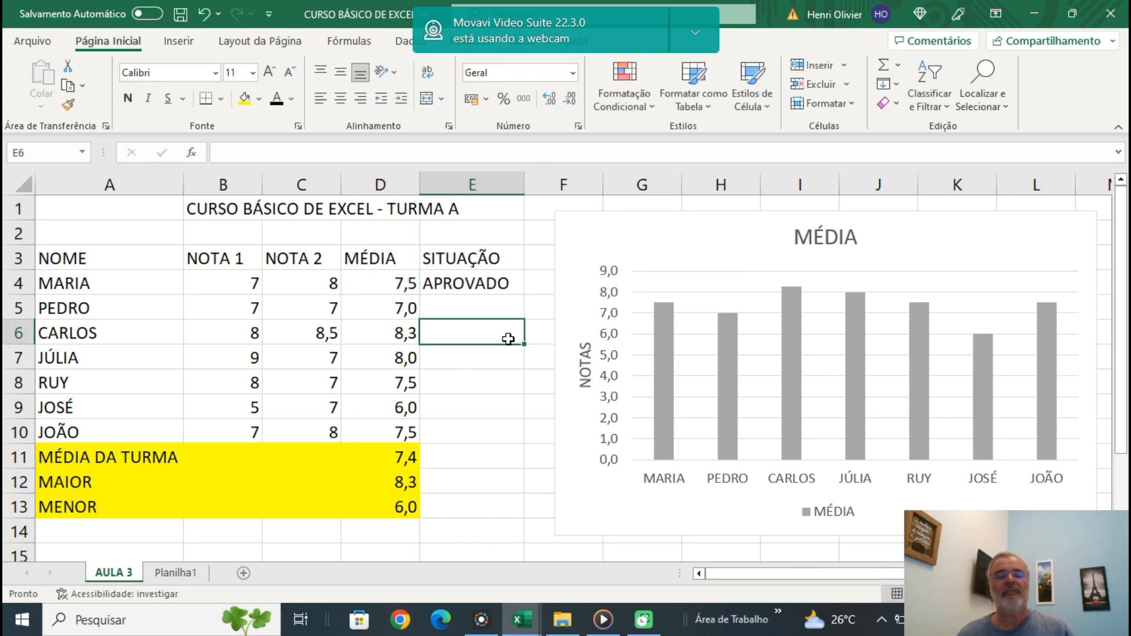
left_click(519, 286)
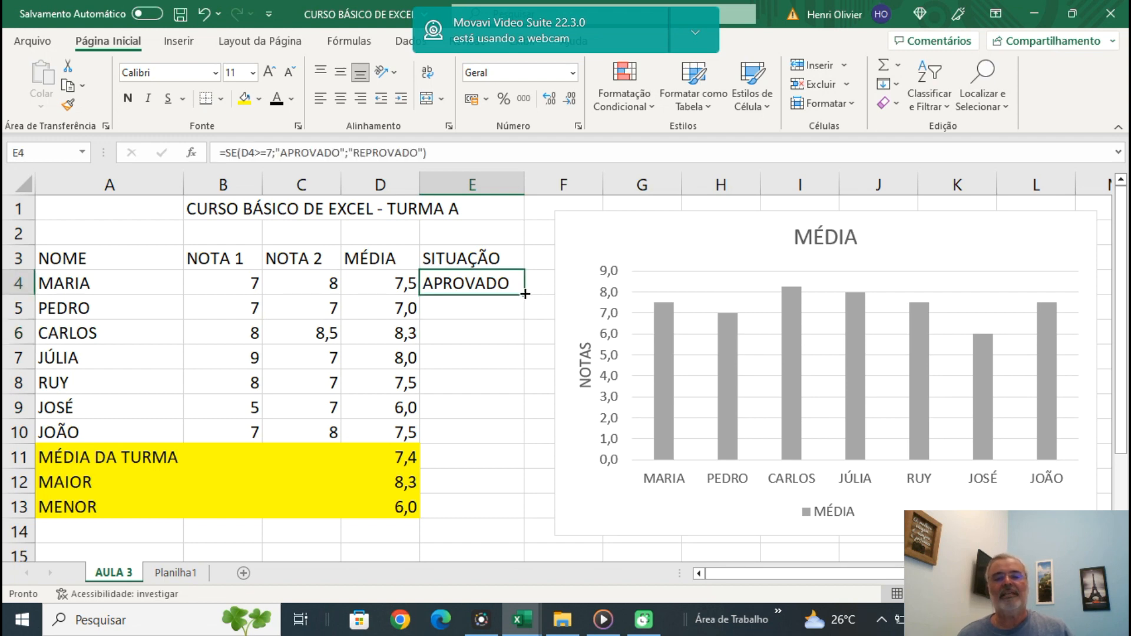
left_click_drag(525, 293, 542, 444)
left_click(507, 463)
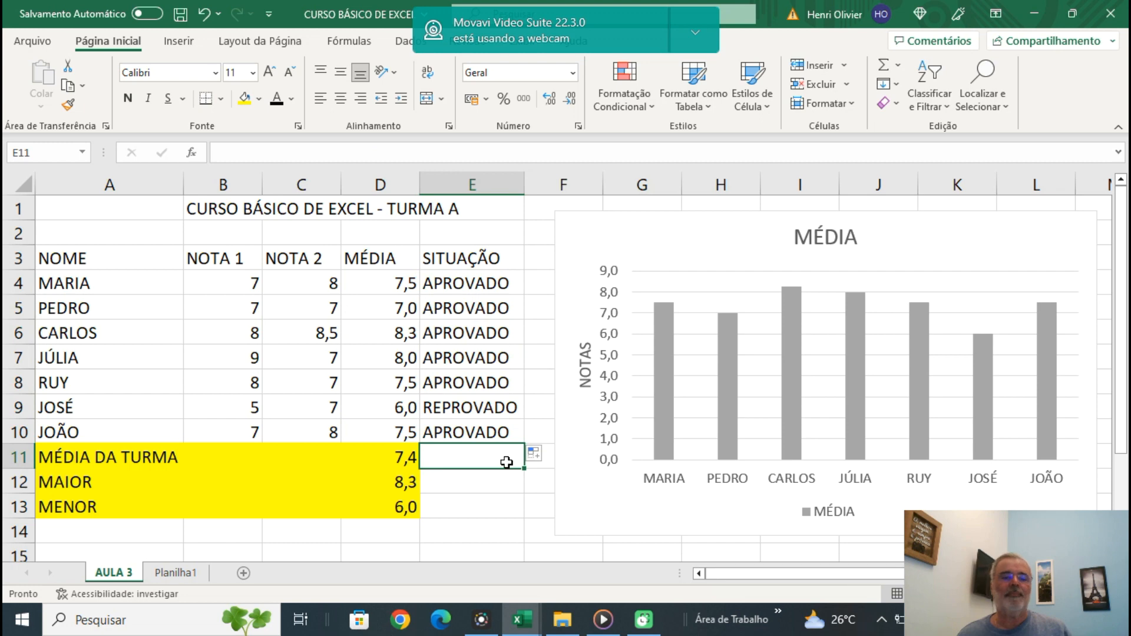
left_click(467, 408)
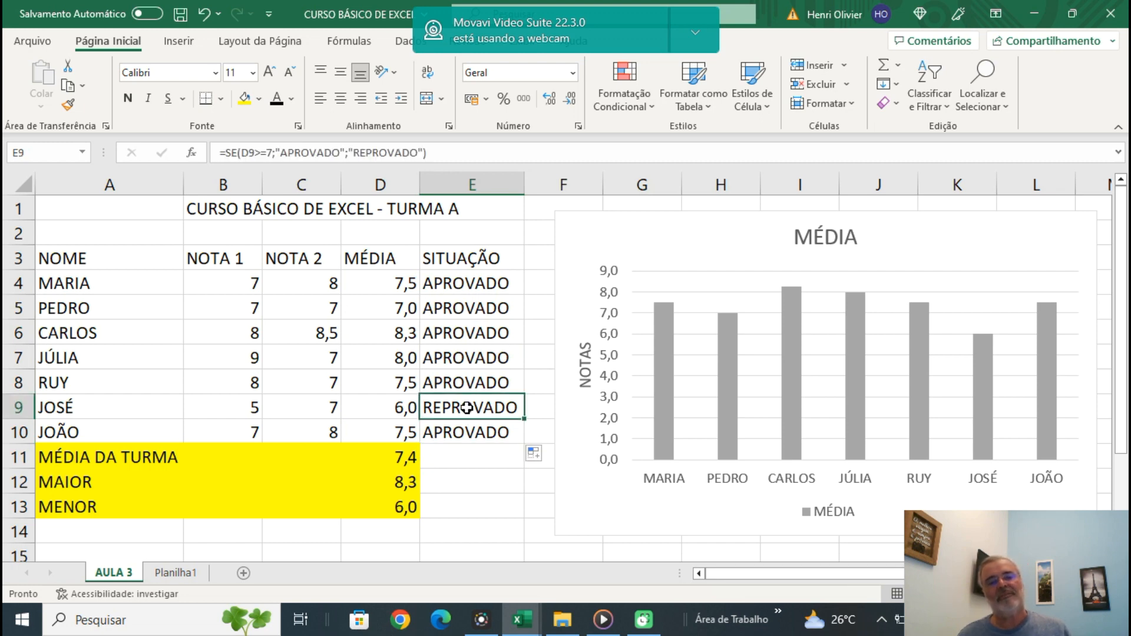
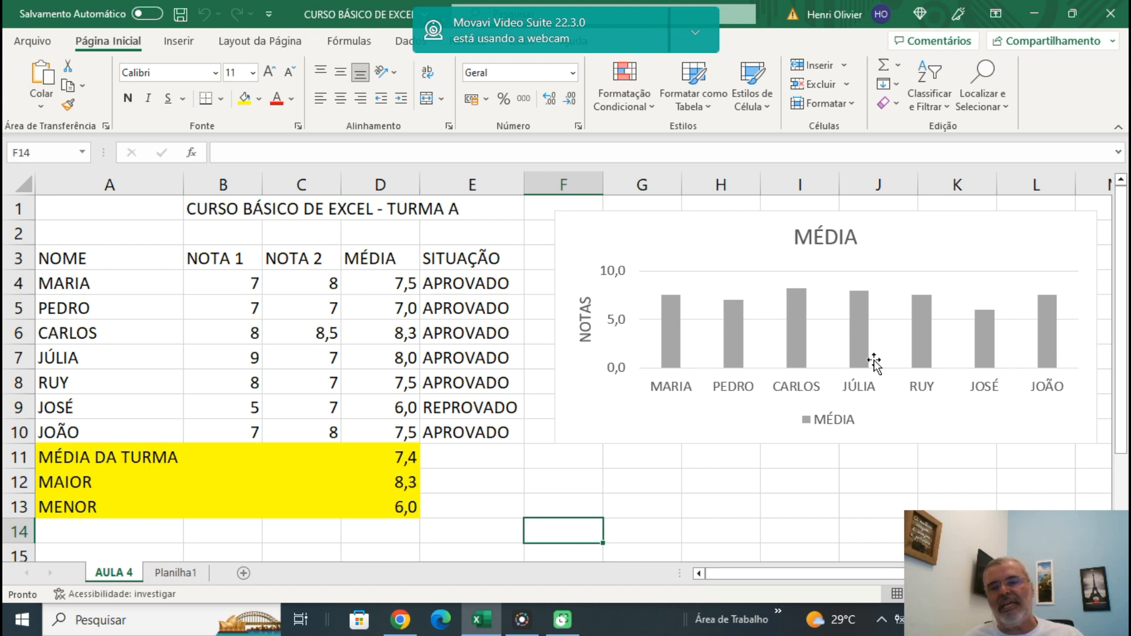
scroll(462, 427, "down", 1)
scroll(462, 427, "up", 1)
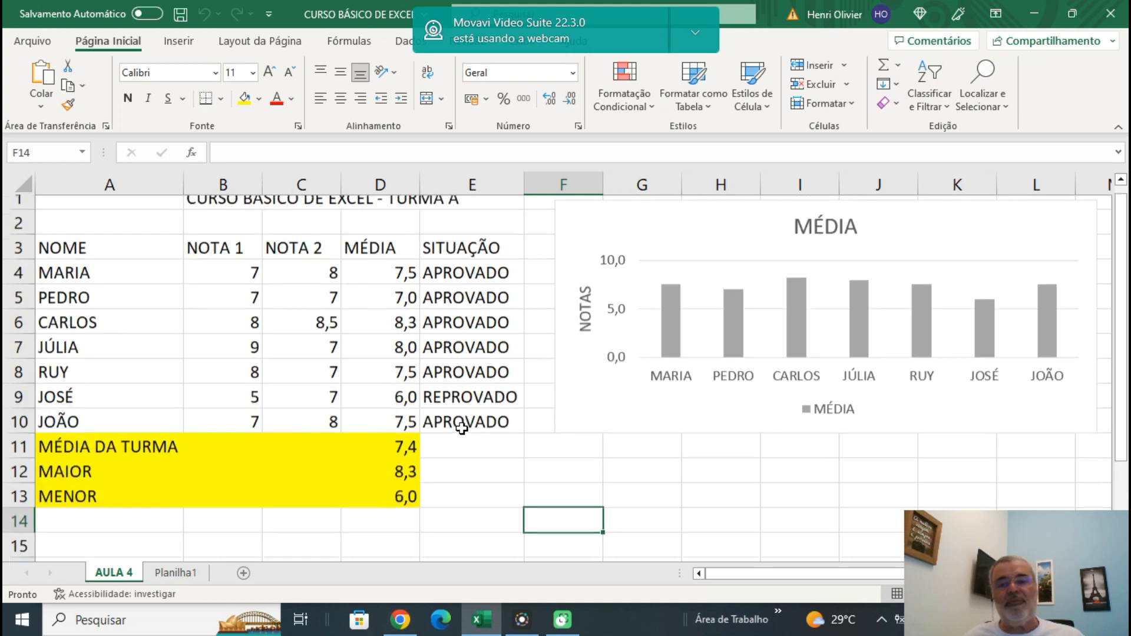
scroll(462, 429, "down", 1)
scroll(462, 429, "up", 1)
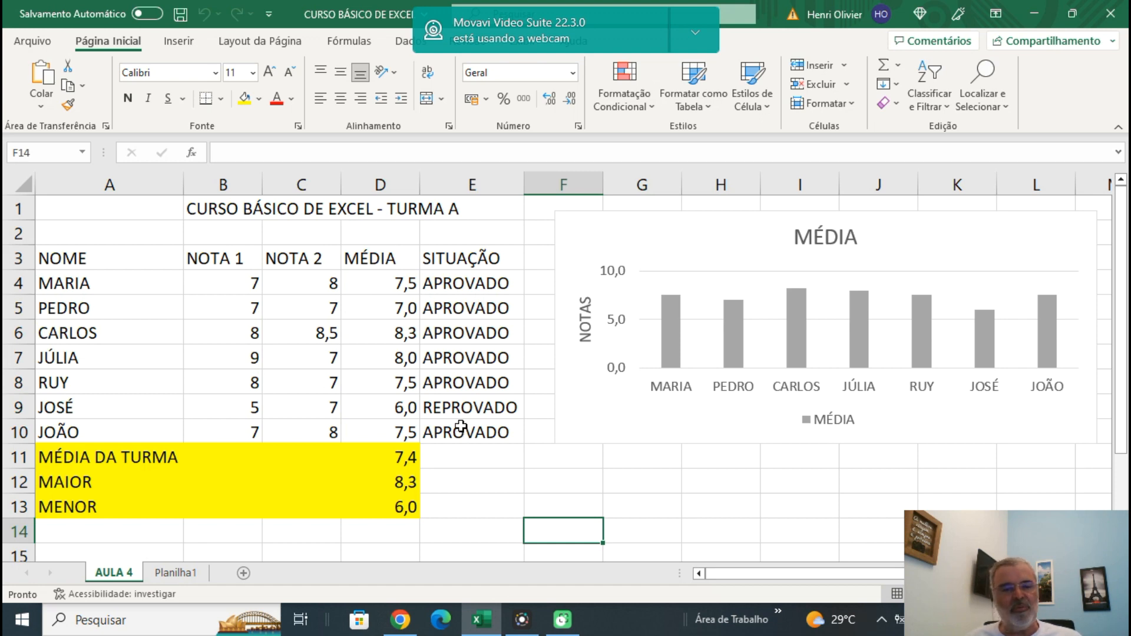
scroll(462, 429, "down", 2)
scroll(462, 426, "up", 1)
Enter the labels SITUAÇÃO, APROVADO and REPROVADO in cells A15 to A17, below the grades table.
scroll(461, 426, "down", 1)
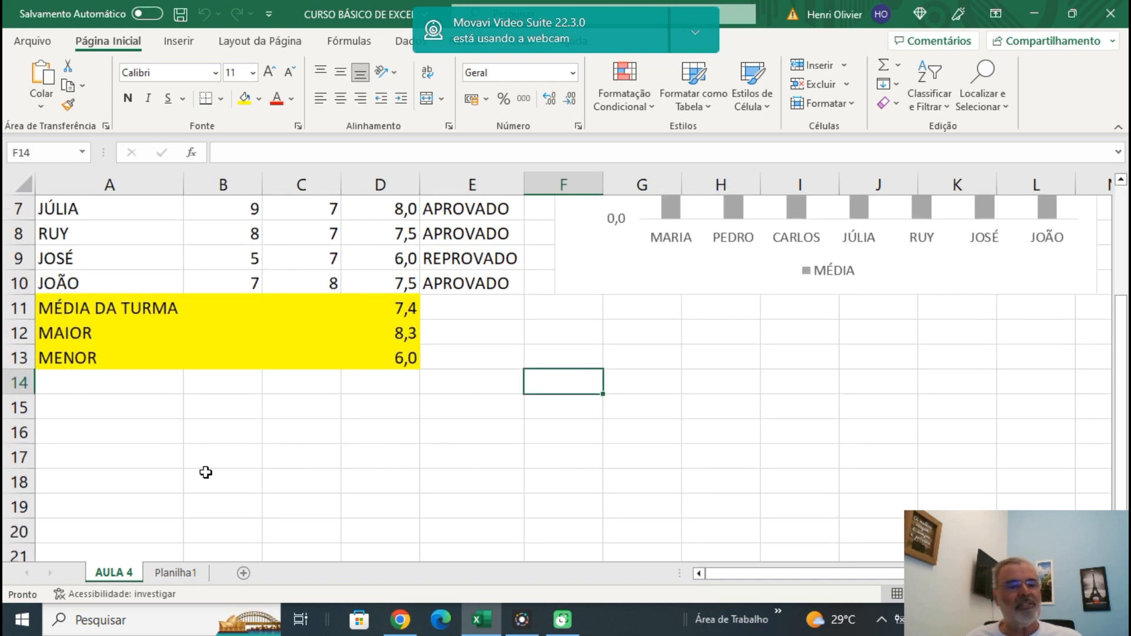
left_click(86, 410)
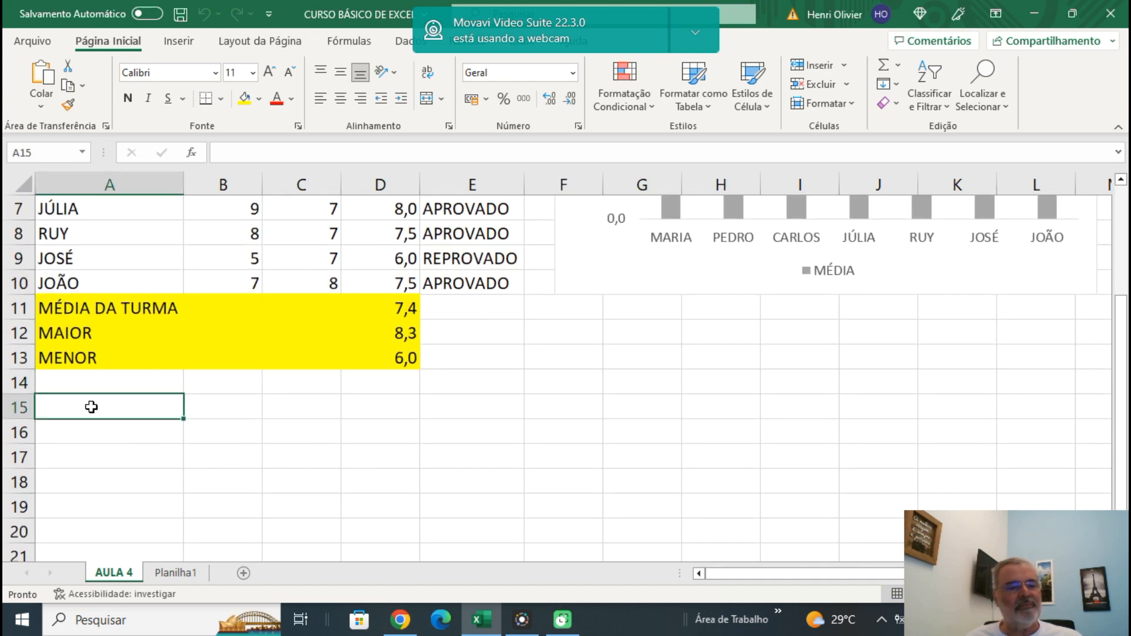
type("si")
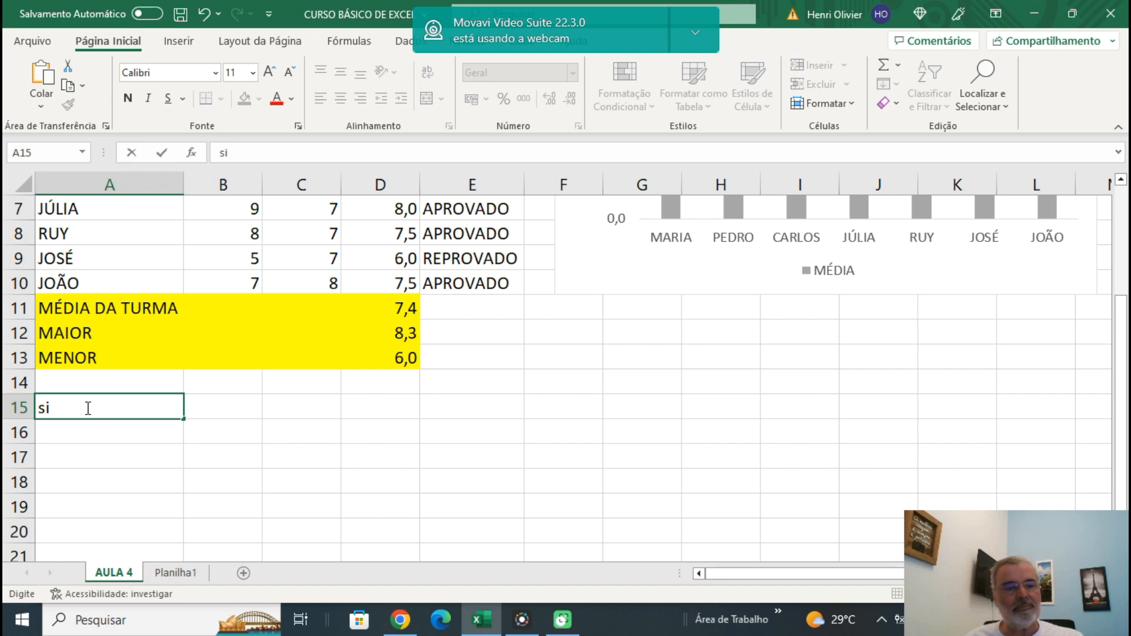
key("BackSpace")
type("SITU")
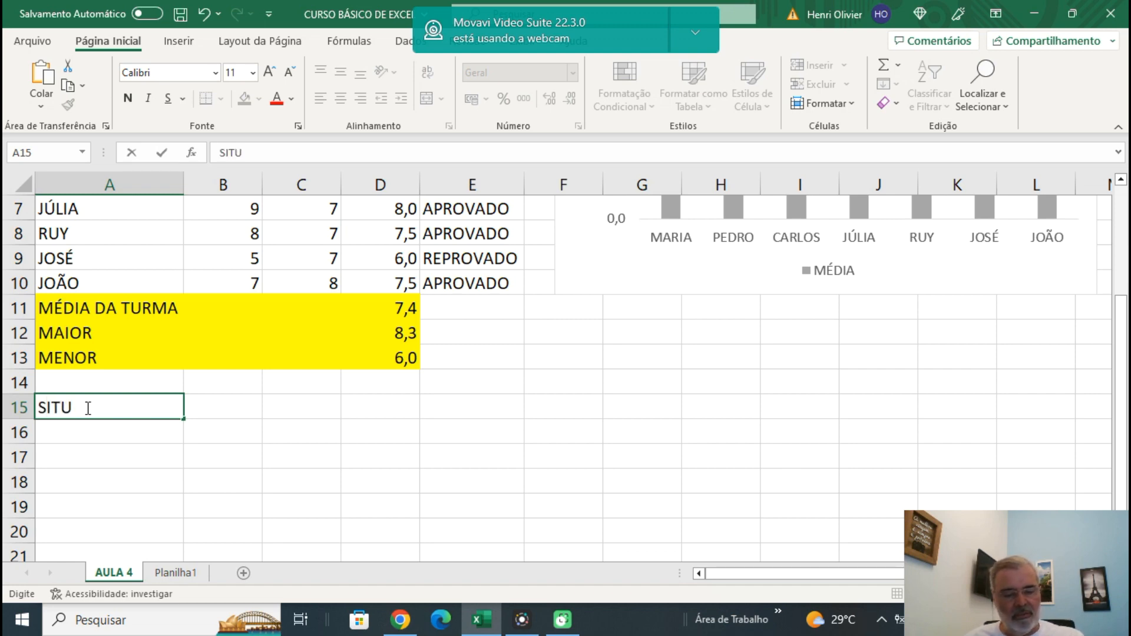
type("AÇÃO")
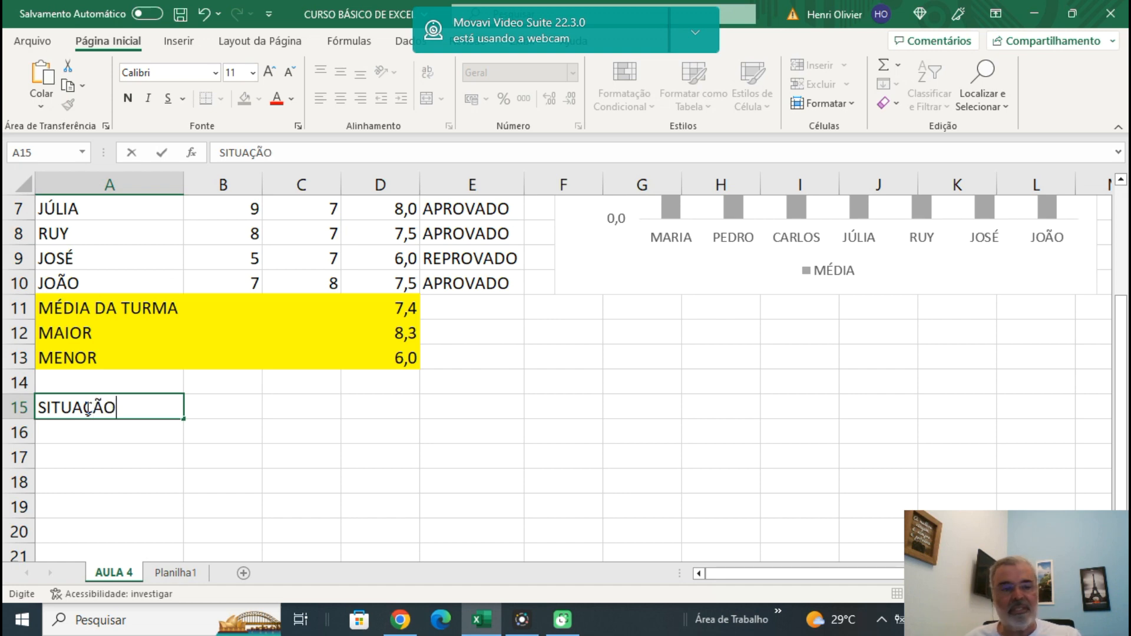
key("Return")
type("AP")
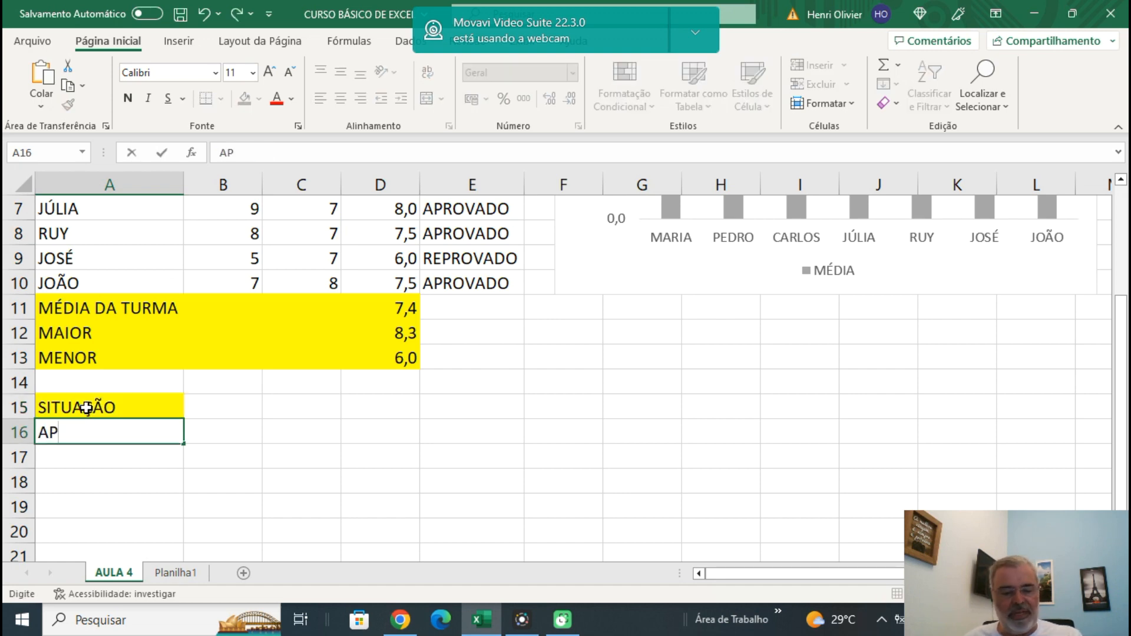
type("ROVADO")
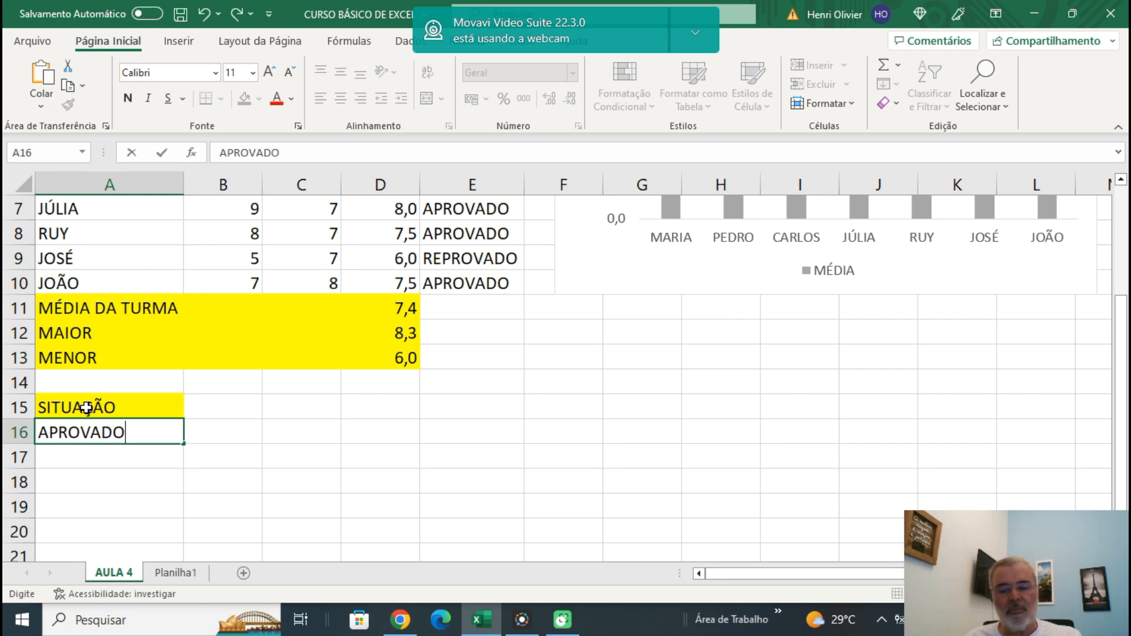
key("Return")
type("REPRO")
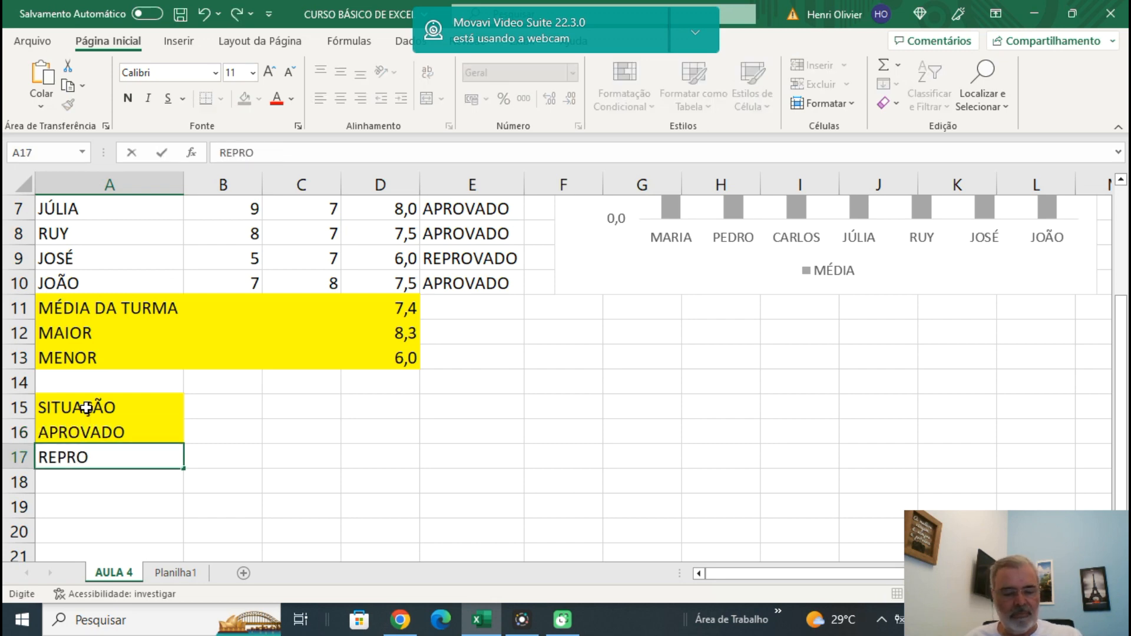
type("VADO")
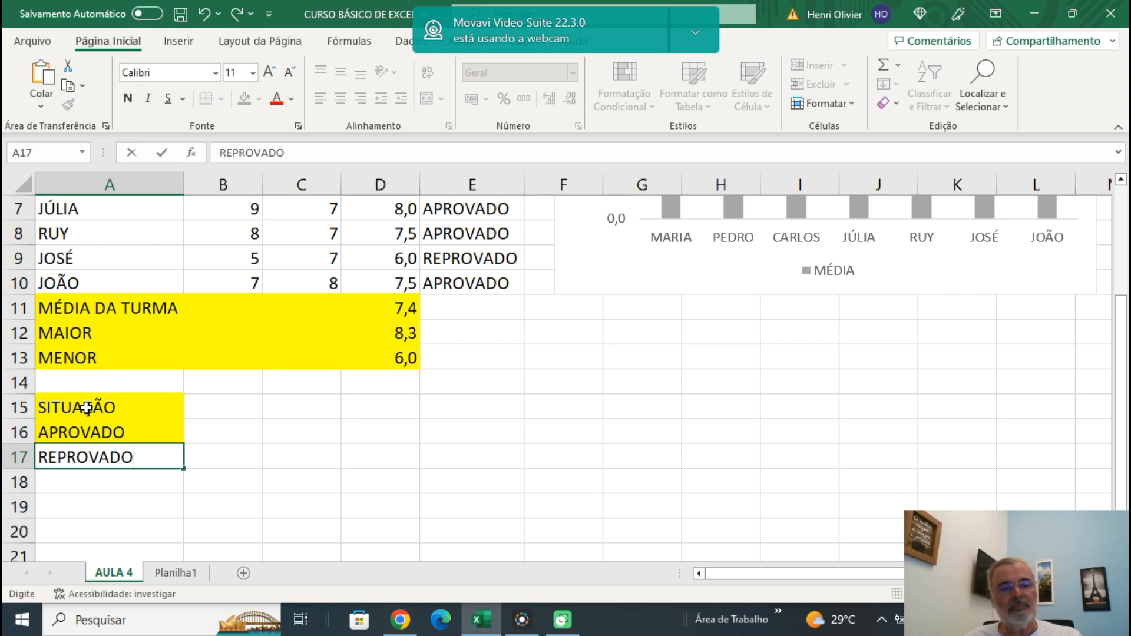
key("Return")
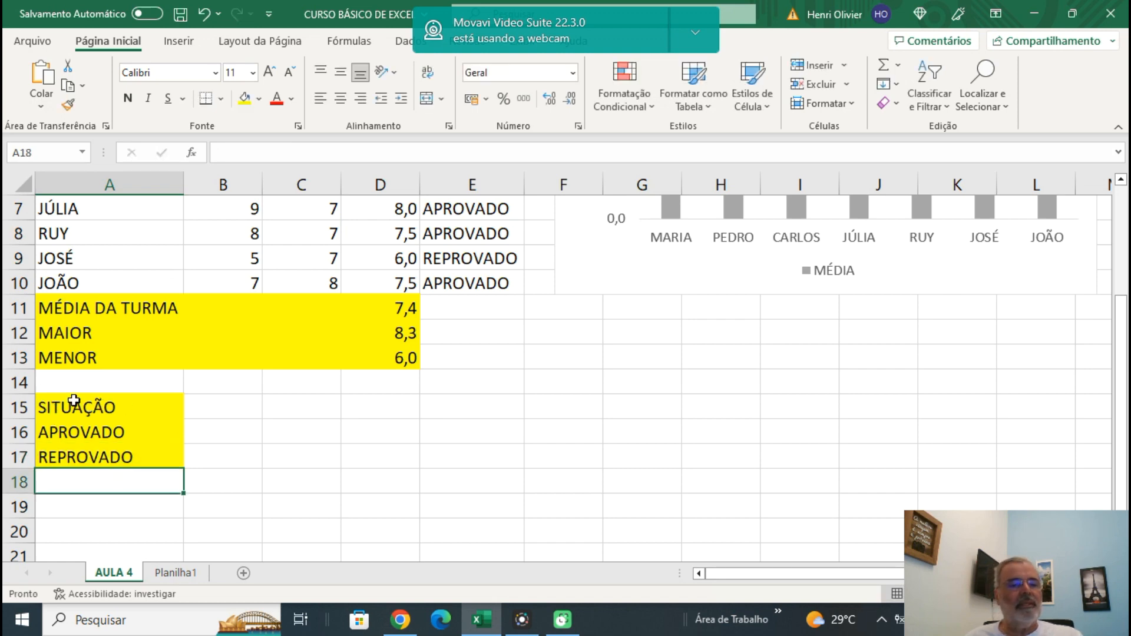
Add the column headings QTD. in cell B15 and % in cell C15.
left_click(230, 403)
type("QTD.")
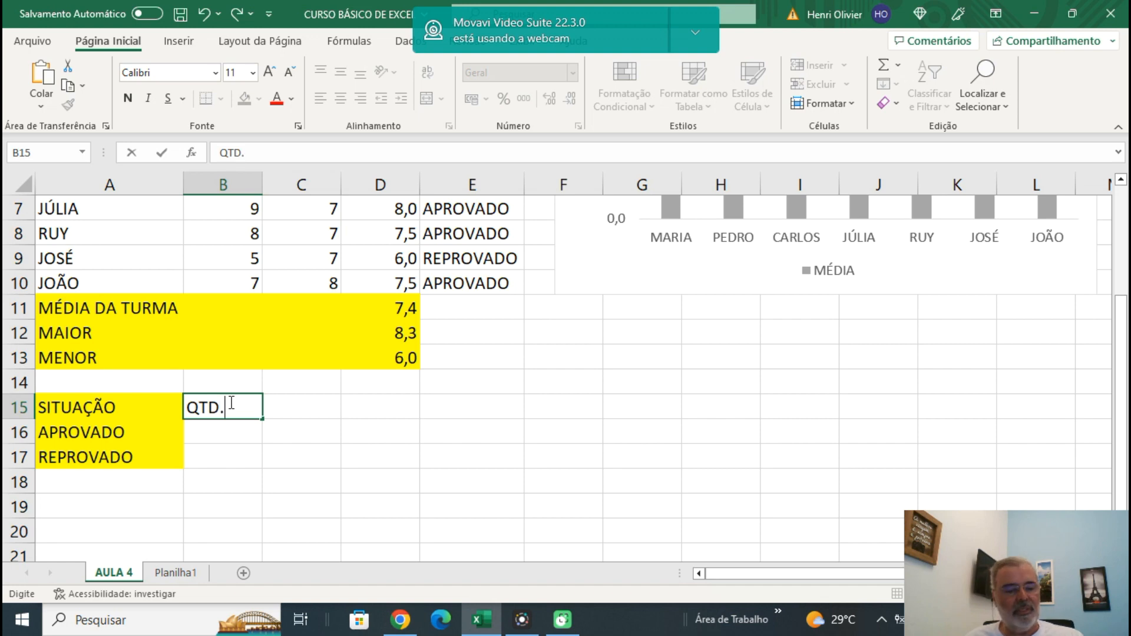
key("Tab")
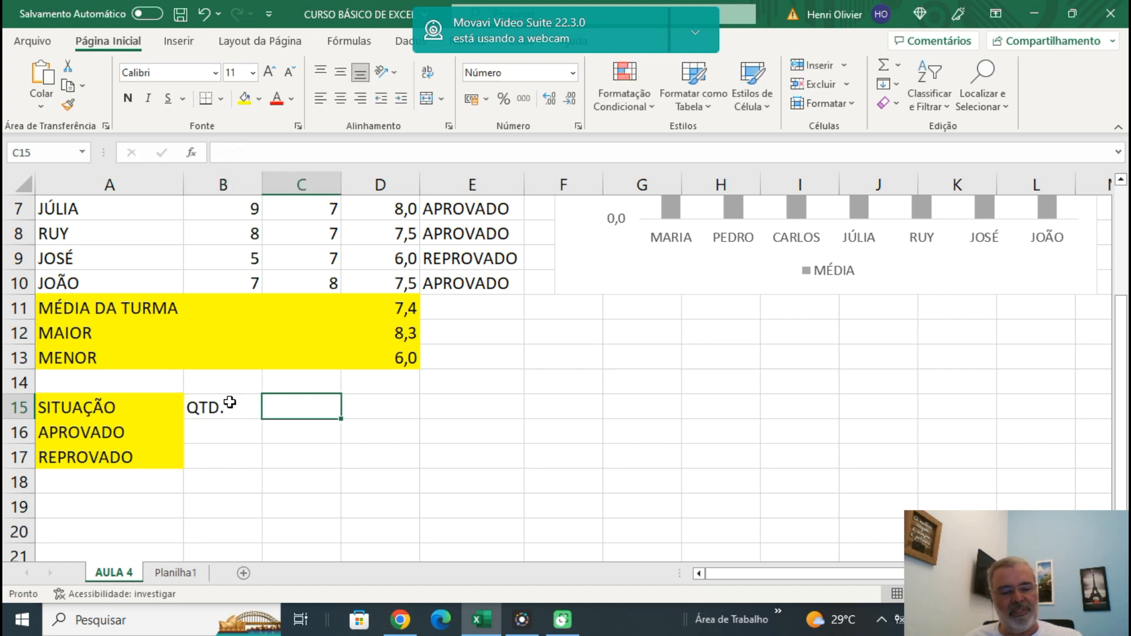
type("%")
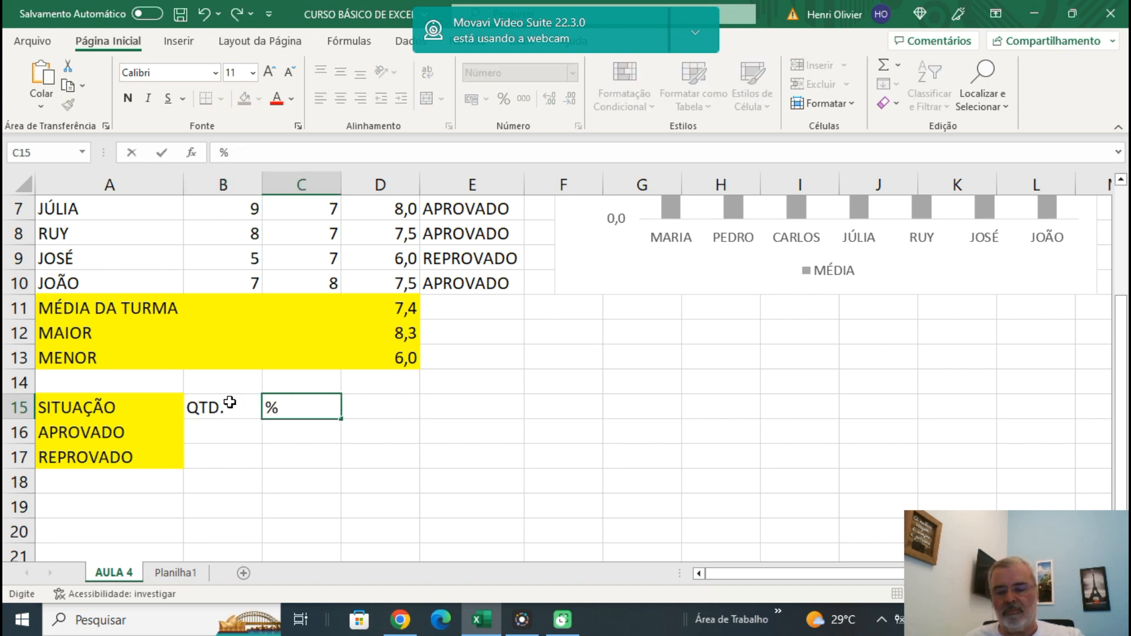
key("Return")
Apply all borders to the summary table in A15:C17.
left_click(95, 406)
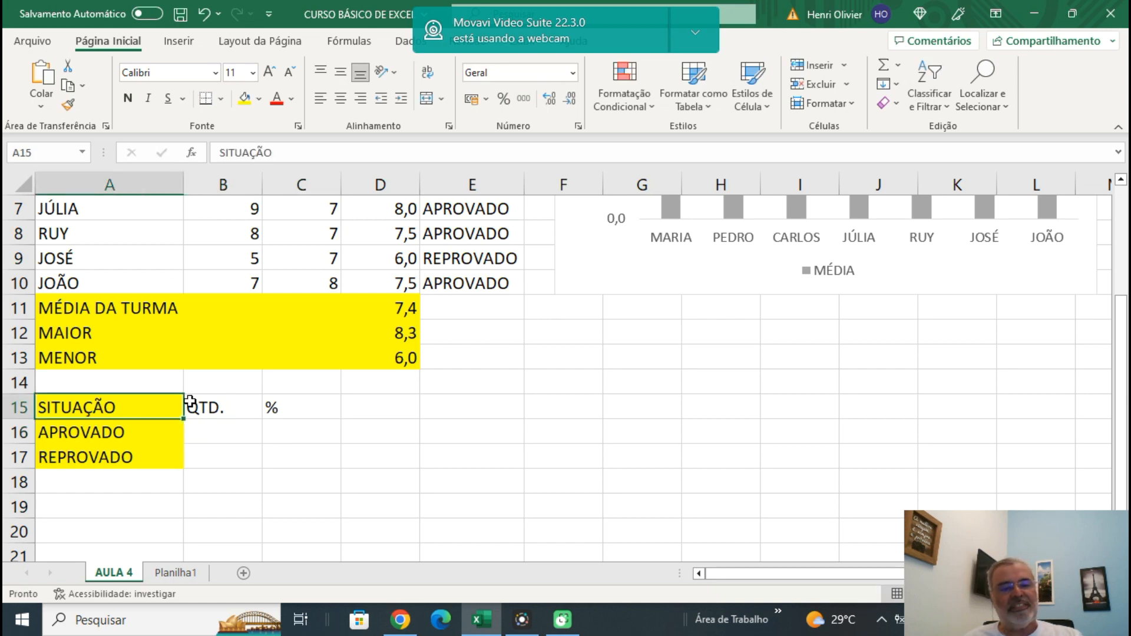
left_click_drag(190, 403, 296, 447)
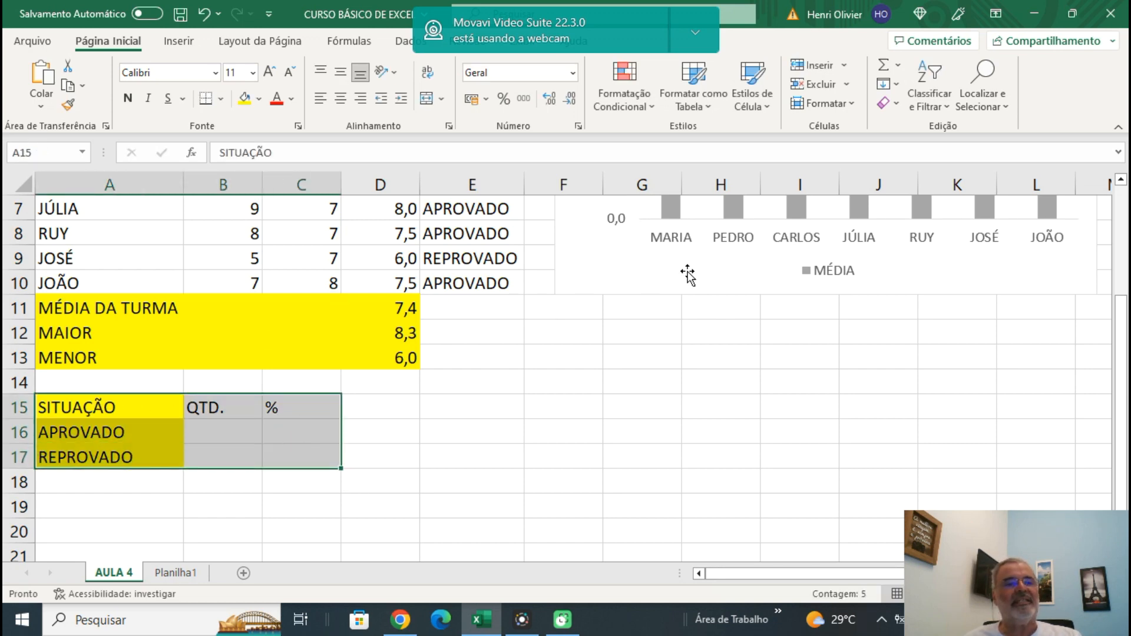
left_click(221, 100)
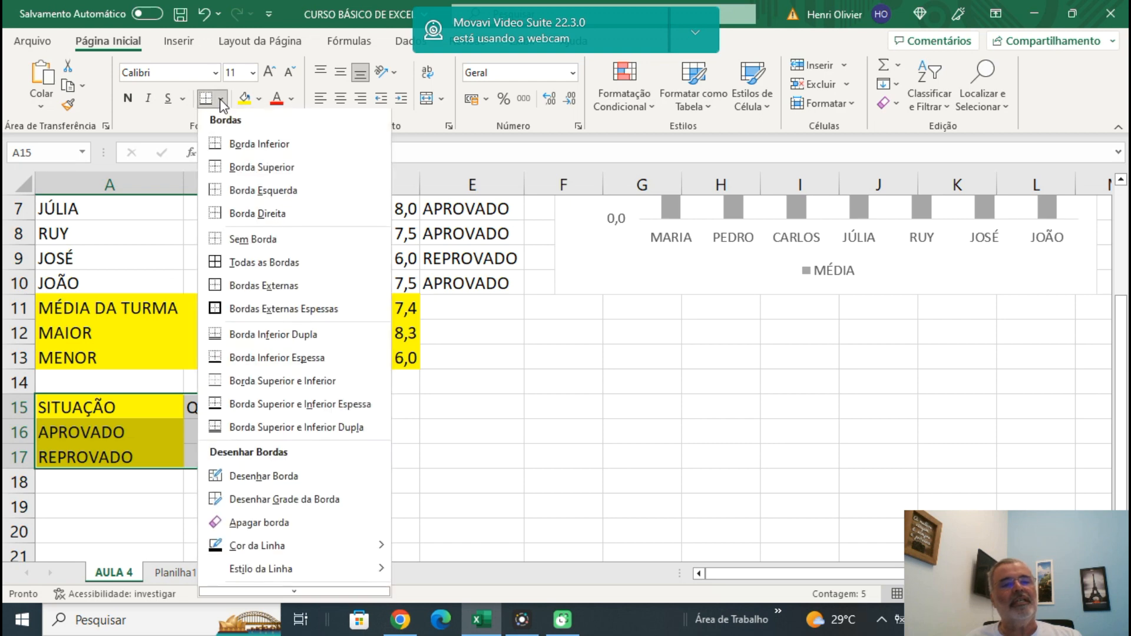
left_click(255, 270)
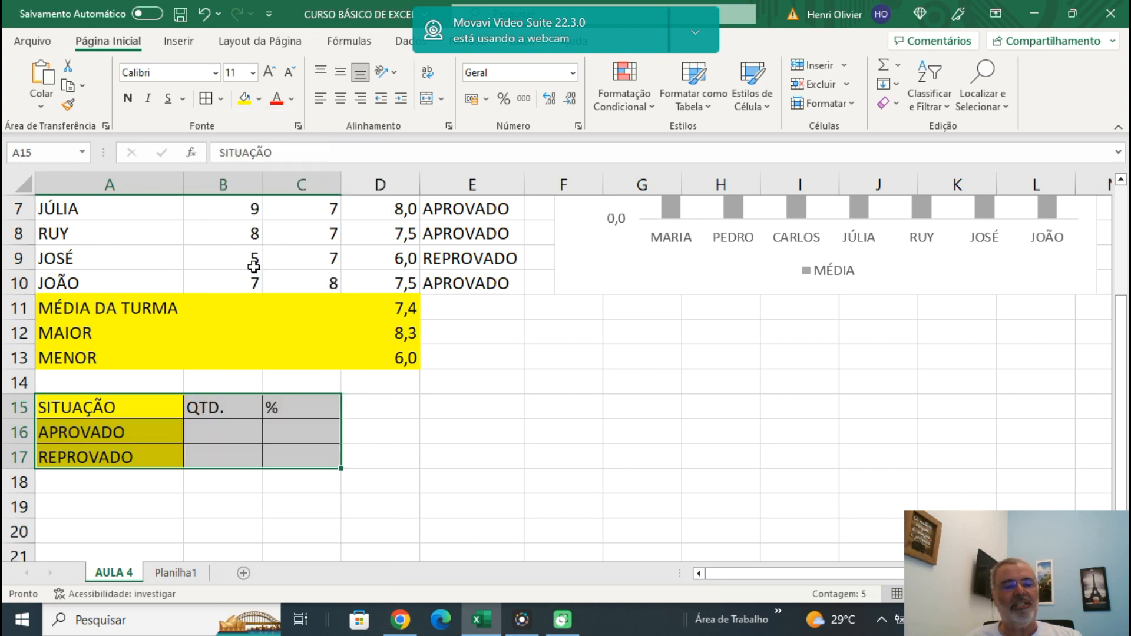
Centre the contents of the QTD. and % columns in B15:C17 horizontally.
left_click(204, 405)
left_click_drag(204, 405, 291, 454)
left_click_drag(202, 408, 301, 457)
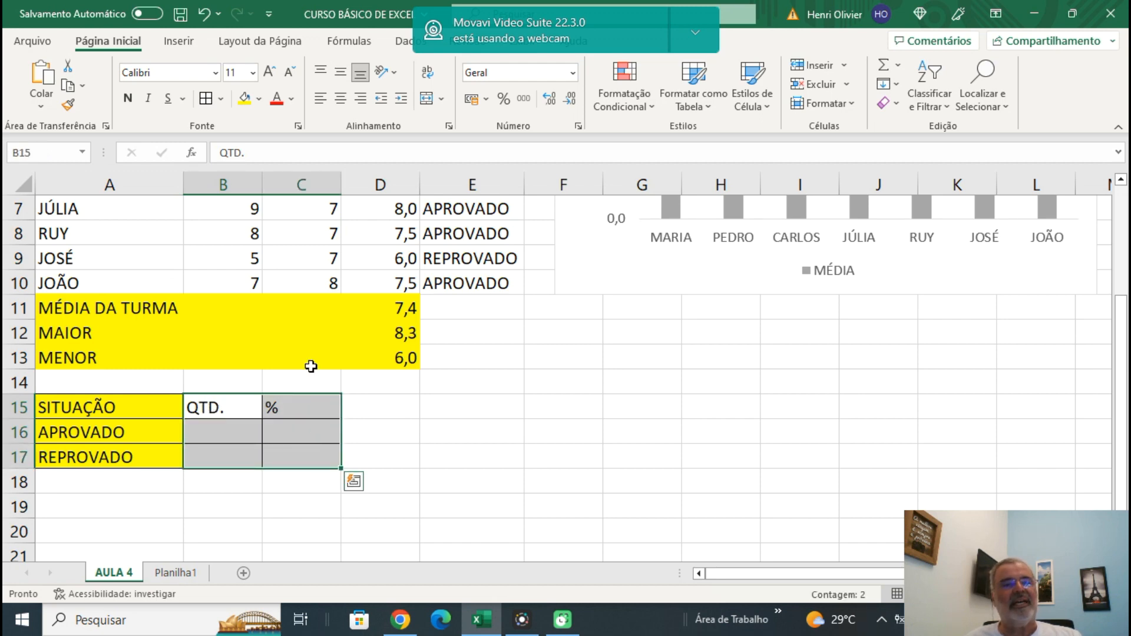
left_click(345, 101)
left_click(428, 434)
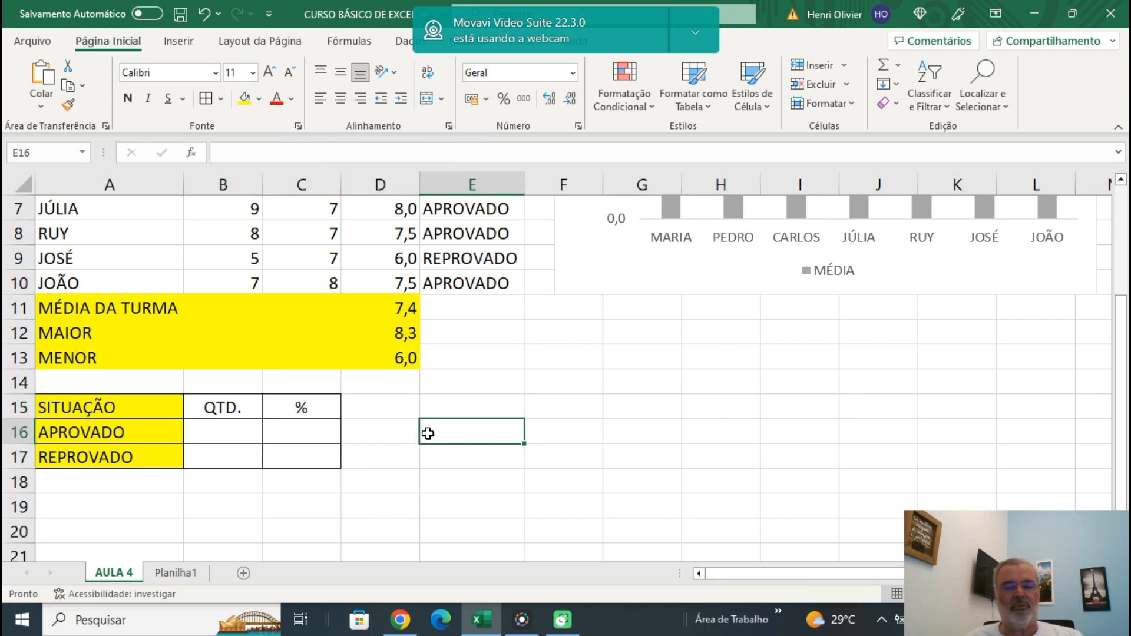
Enter the formula =CONT.SE(E4:E10;"APROVADO") in cell B16 to count the approved students.
left_click(238, 436)
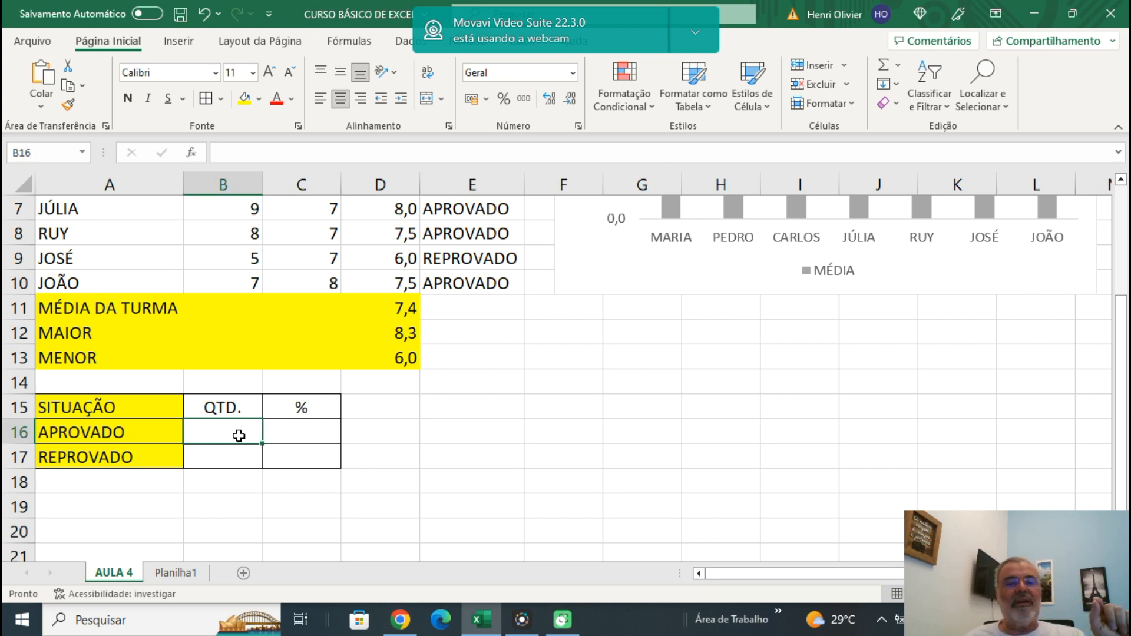
scroll(492, 335, "up", 2)
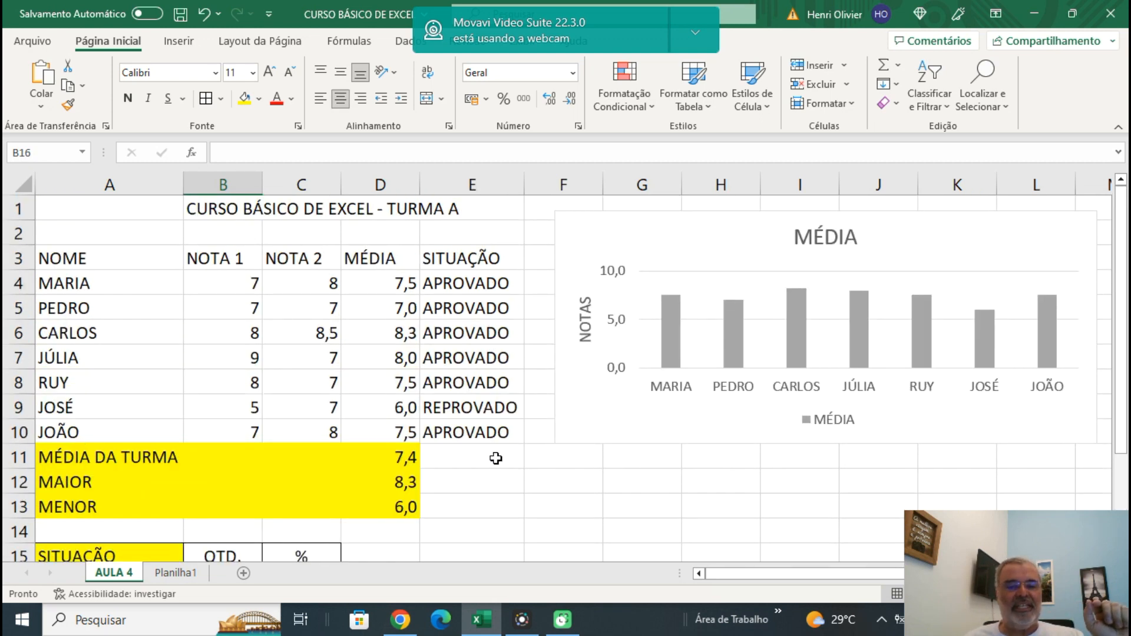
scroll(496, 459, "down", 2)
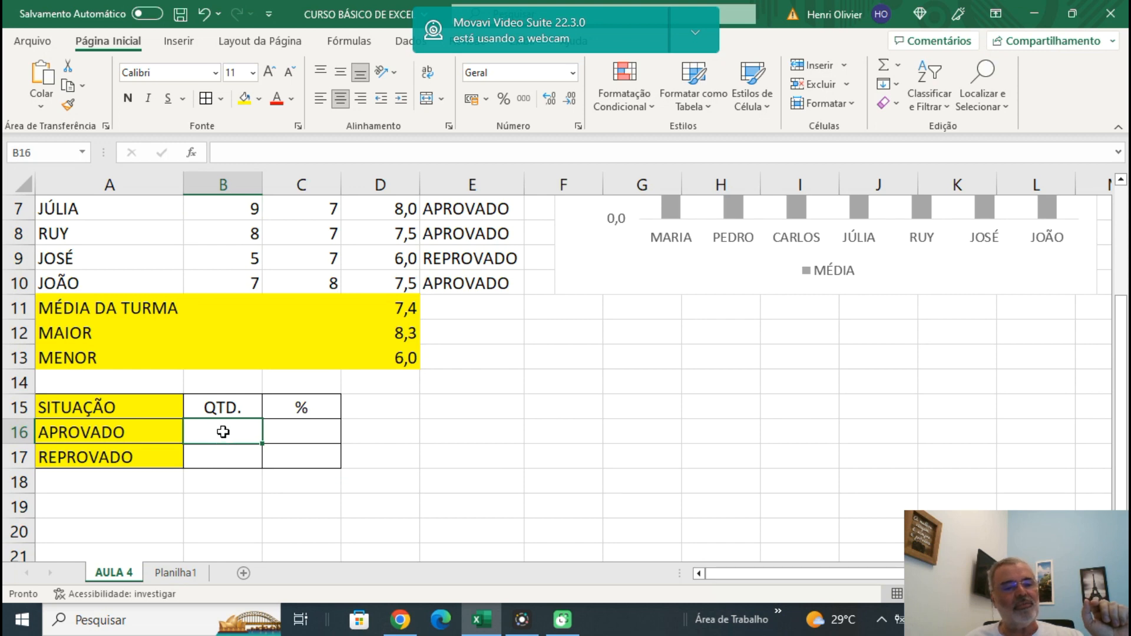
type("=")
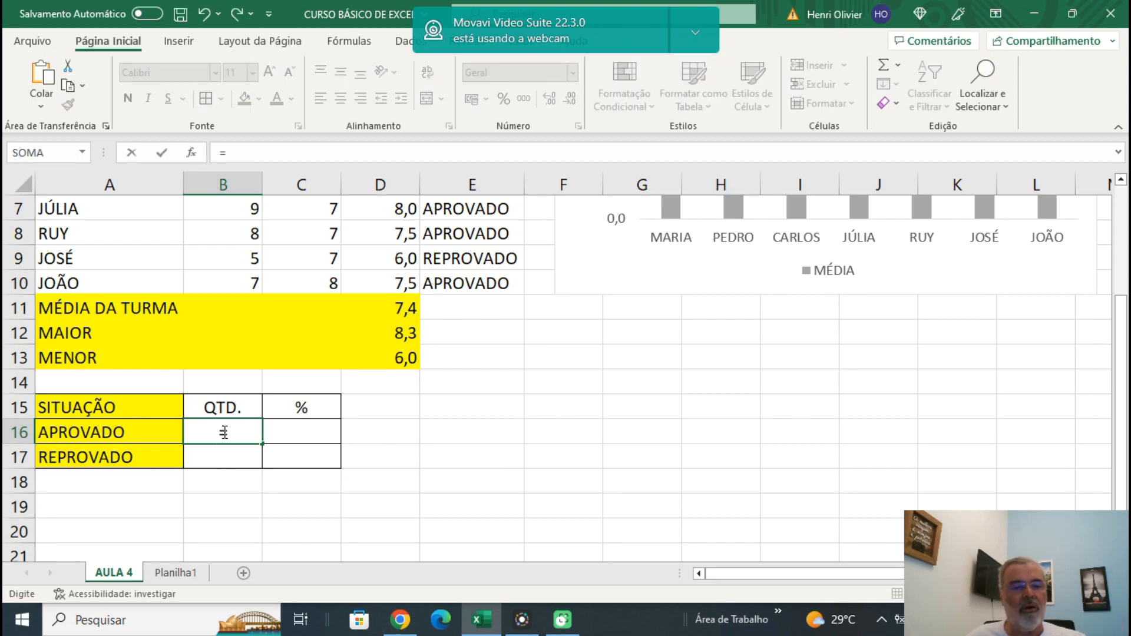
type("CON")
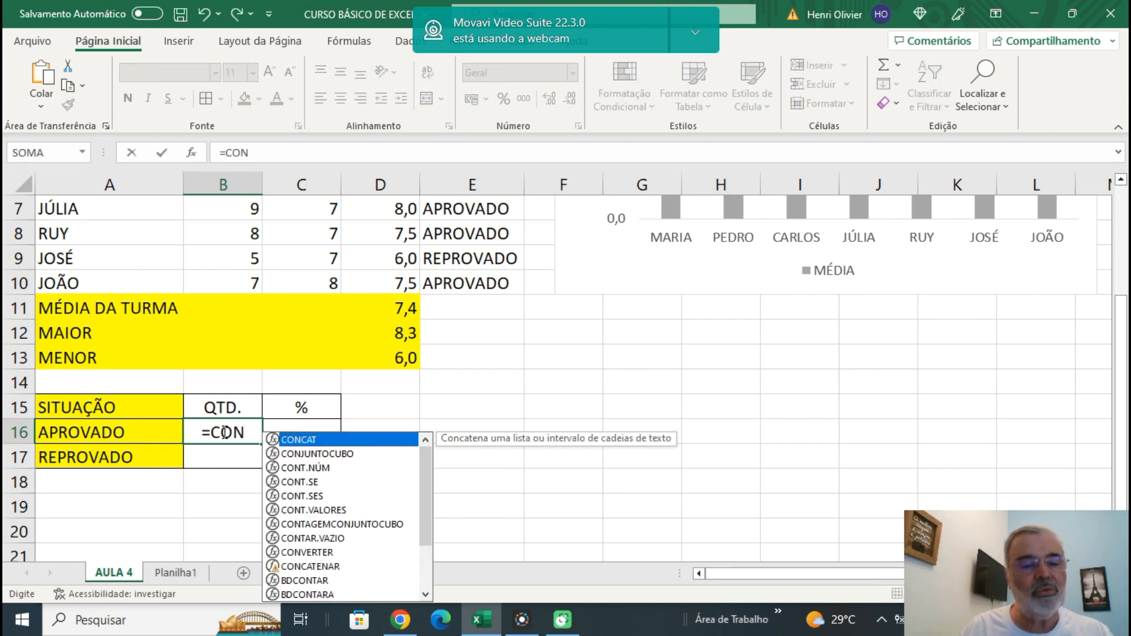
type("T.S")
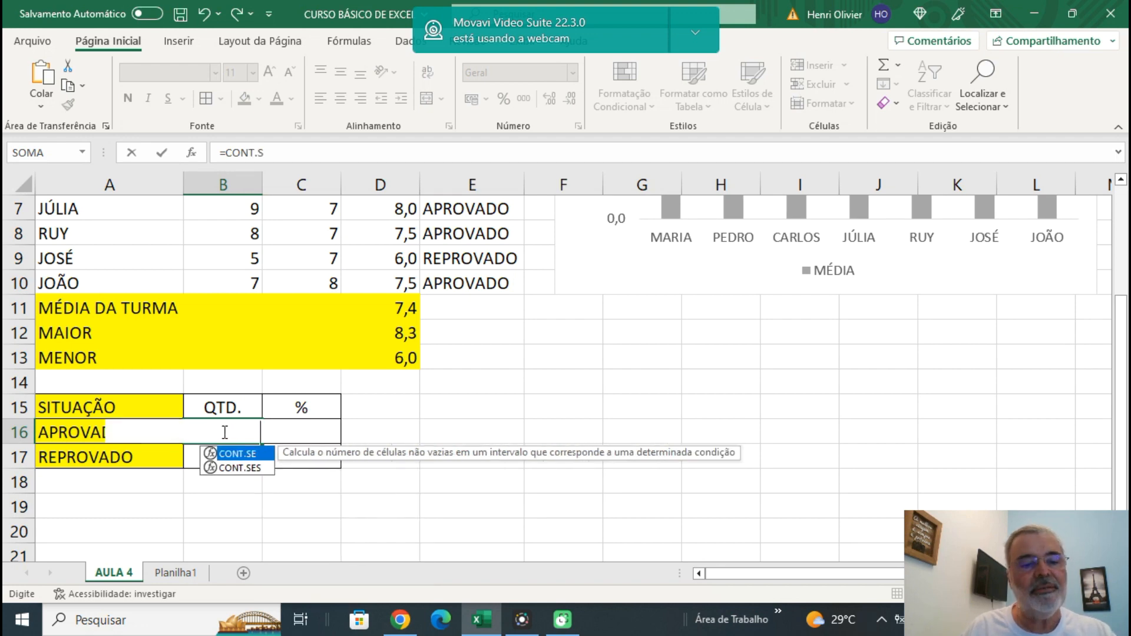
type("E(")
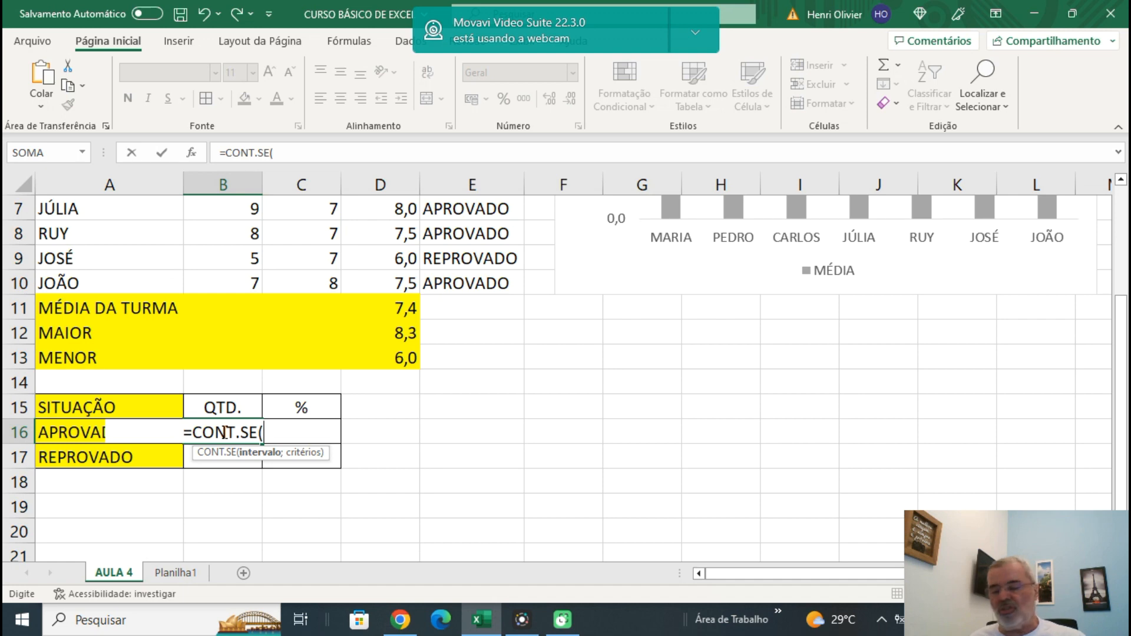
scroll(225, 434, "up", 2)
left_click_drag(452, 283, 457, 421)
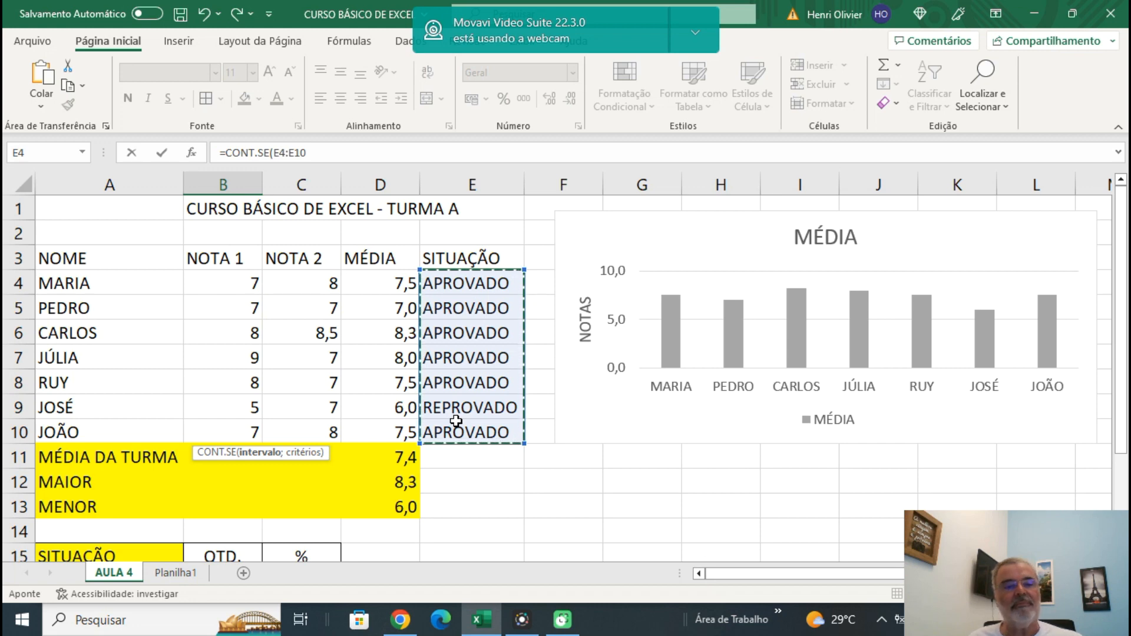
type(";")
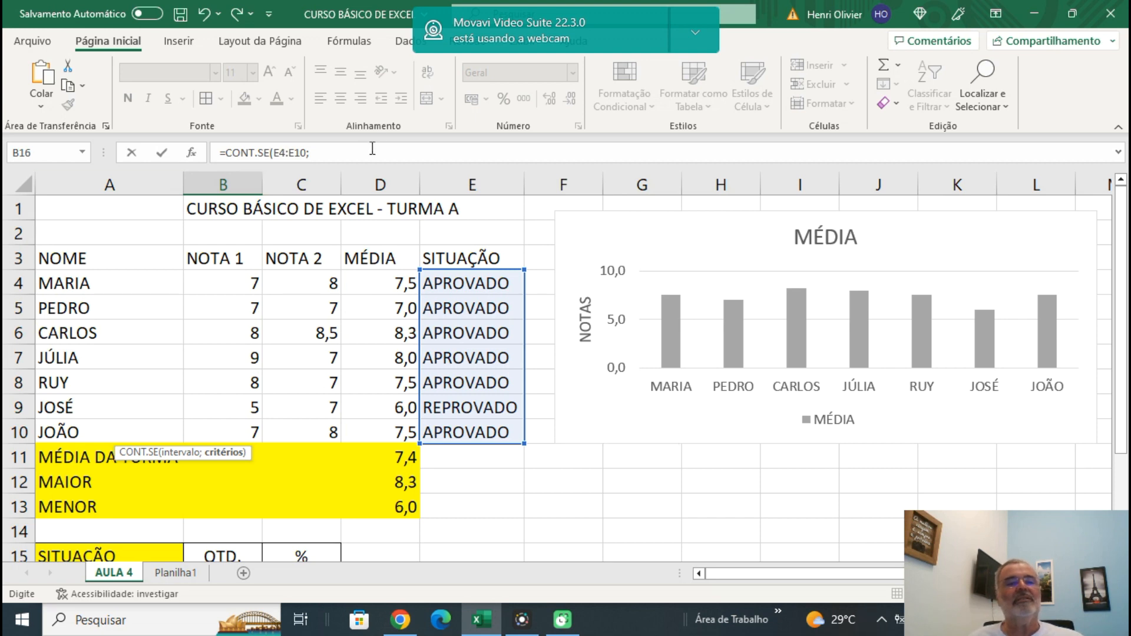
left_click(334, 155)
type("\"APROVADO")
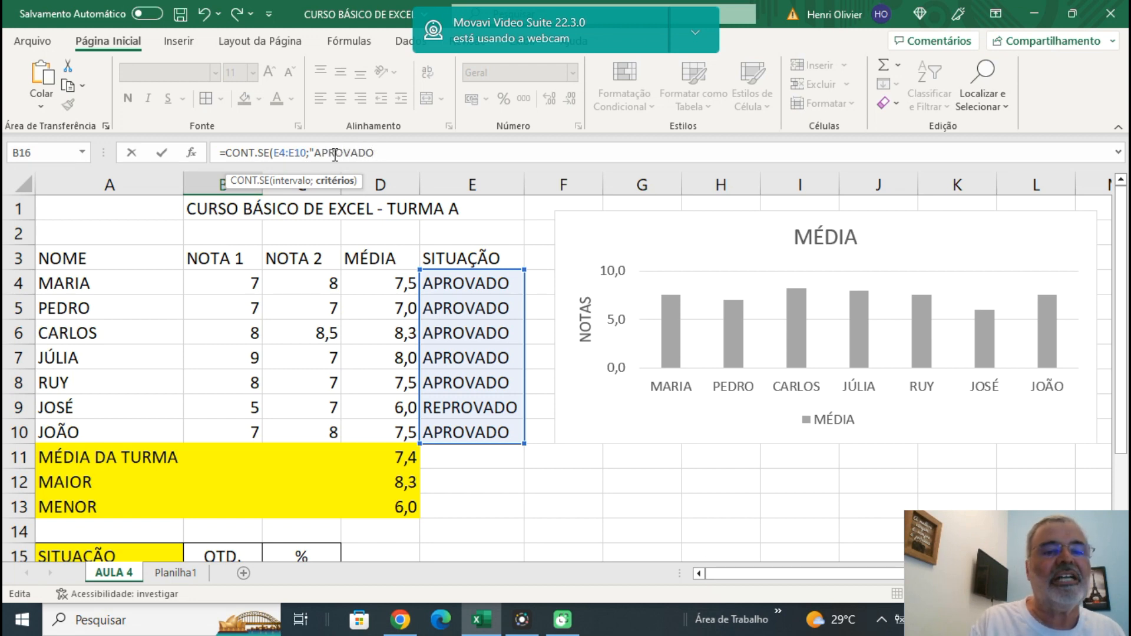
type("\")")
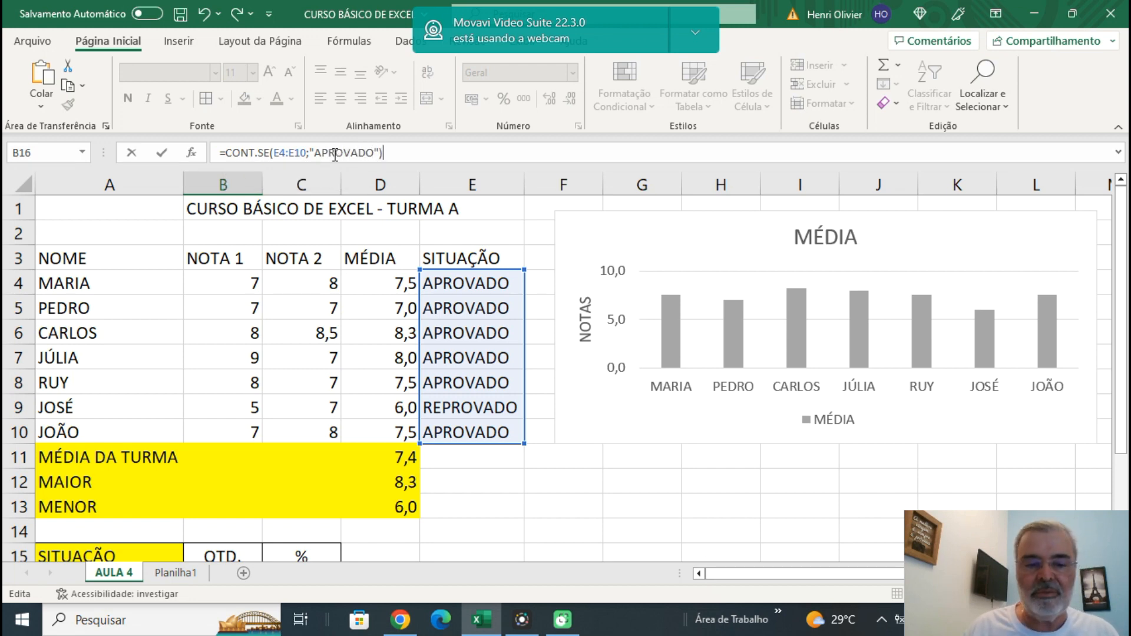
key("Return")
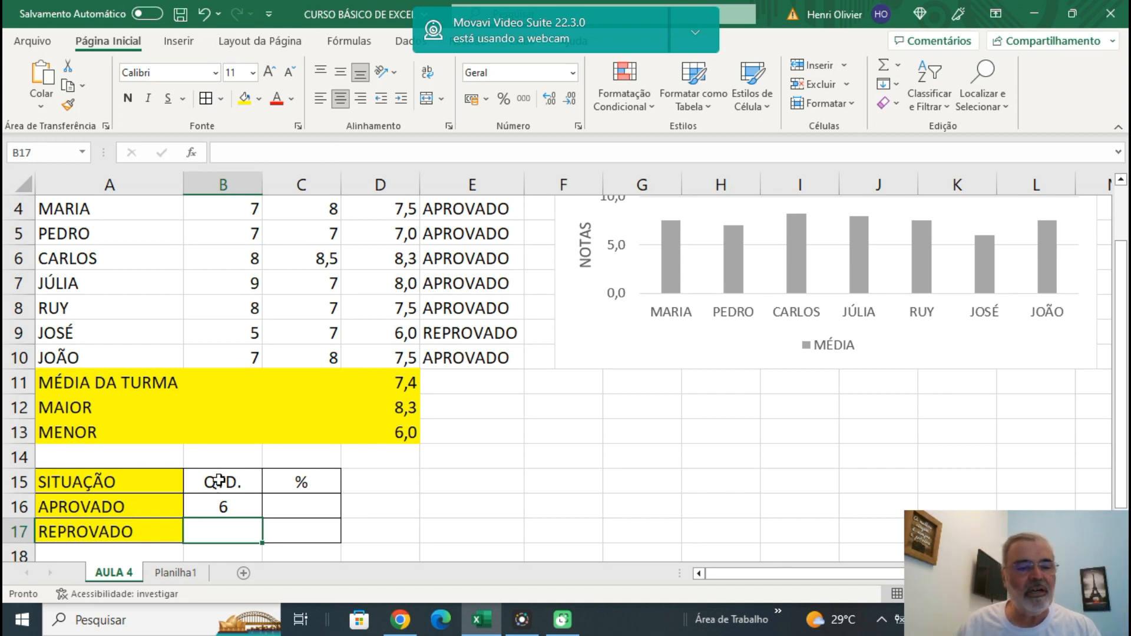
Inspect the CONT.SE formula in cell B16 and the range it references.
left_click(224, 505)
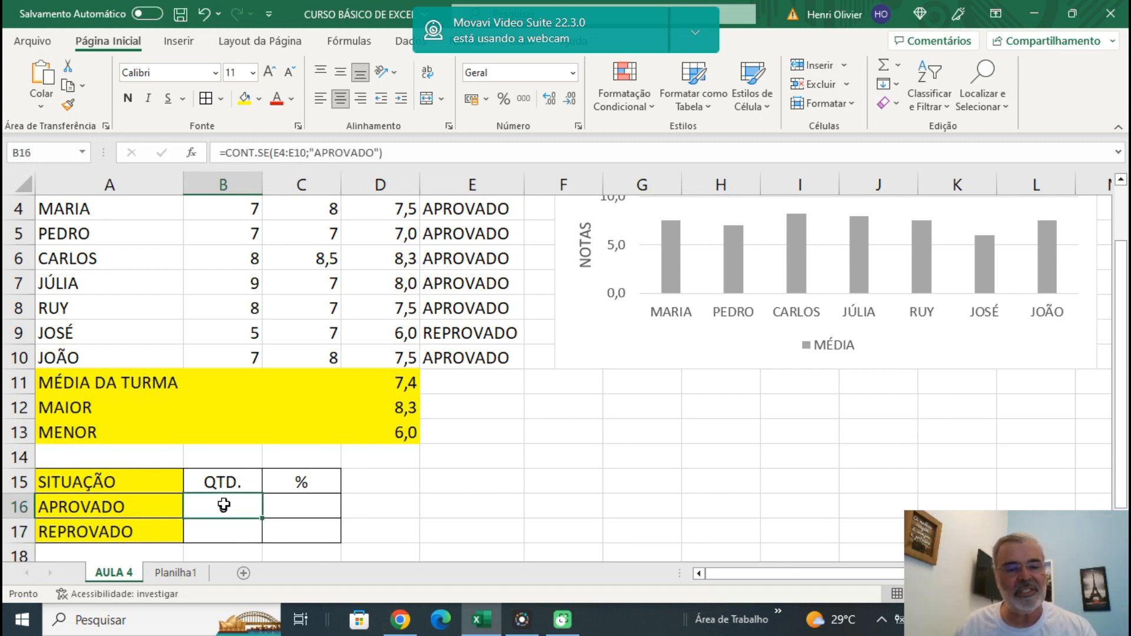
double_click(223, 505)
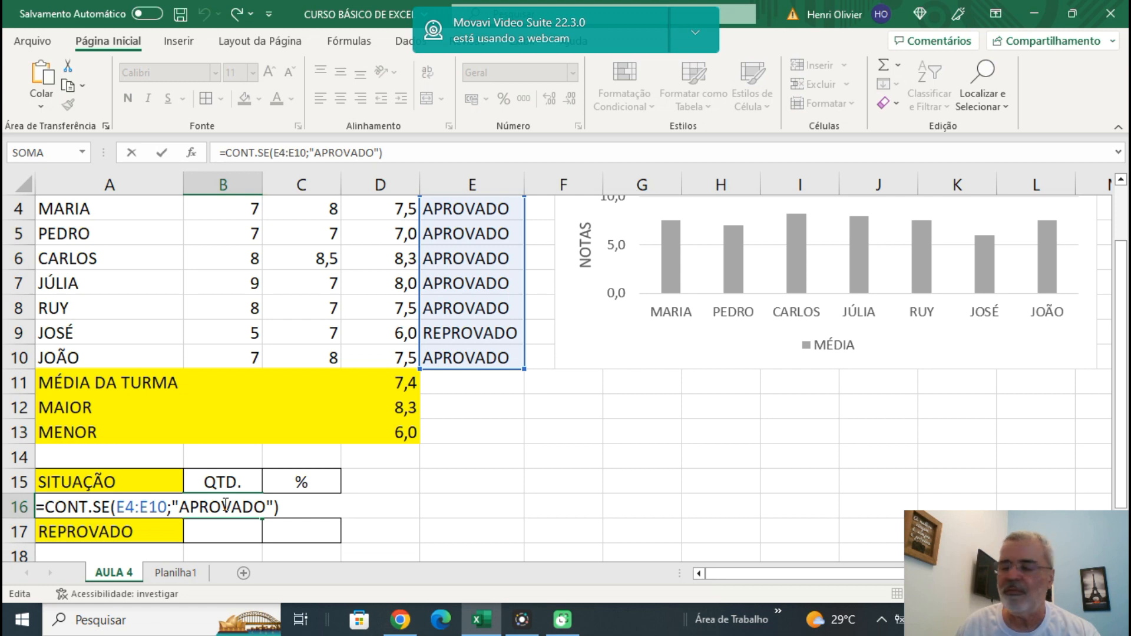
left_click(593, 392)
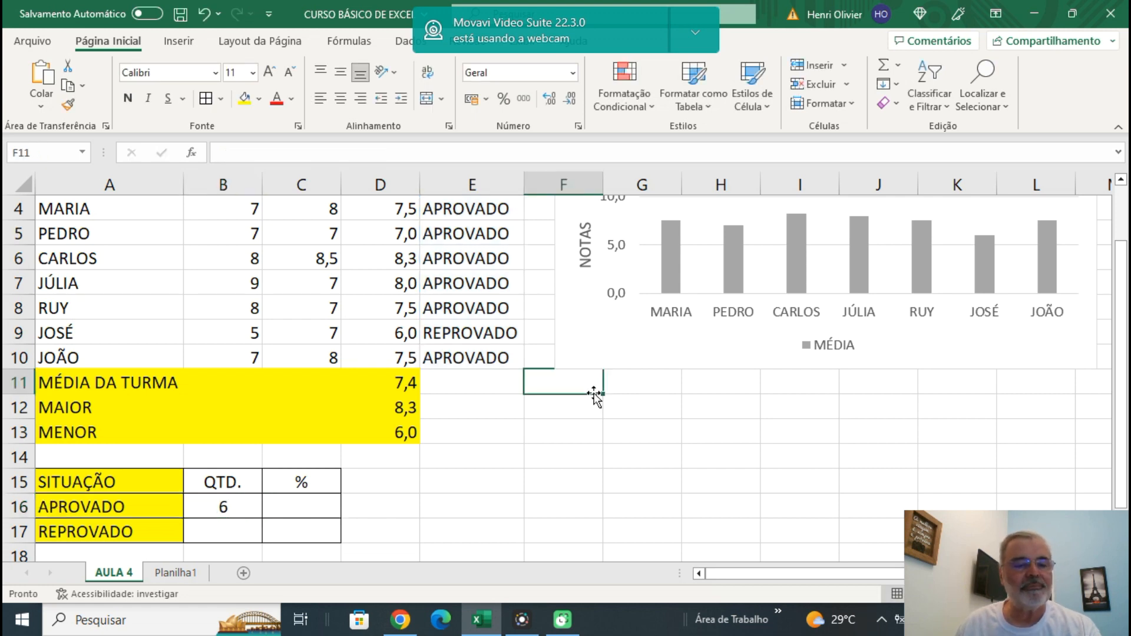
left_click(230, 502)
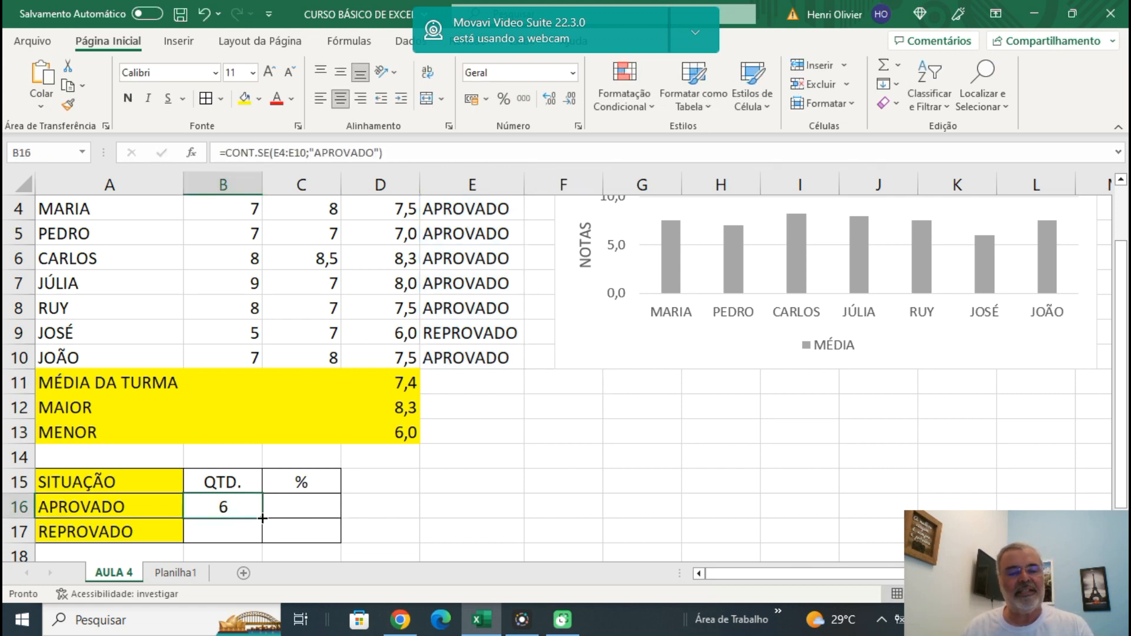
mouse_move(263, 521)
left_mouse_down()
mouse_move(262, 542)
mouse_move(263, 520)
mouse_move(249, 517)
left_mouse_up()
Enter the formula =CONT.SE(E4:E10;"REPROVADO") in cell B17 to count the failed students.
left_click(235, 534)
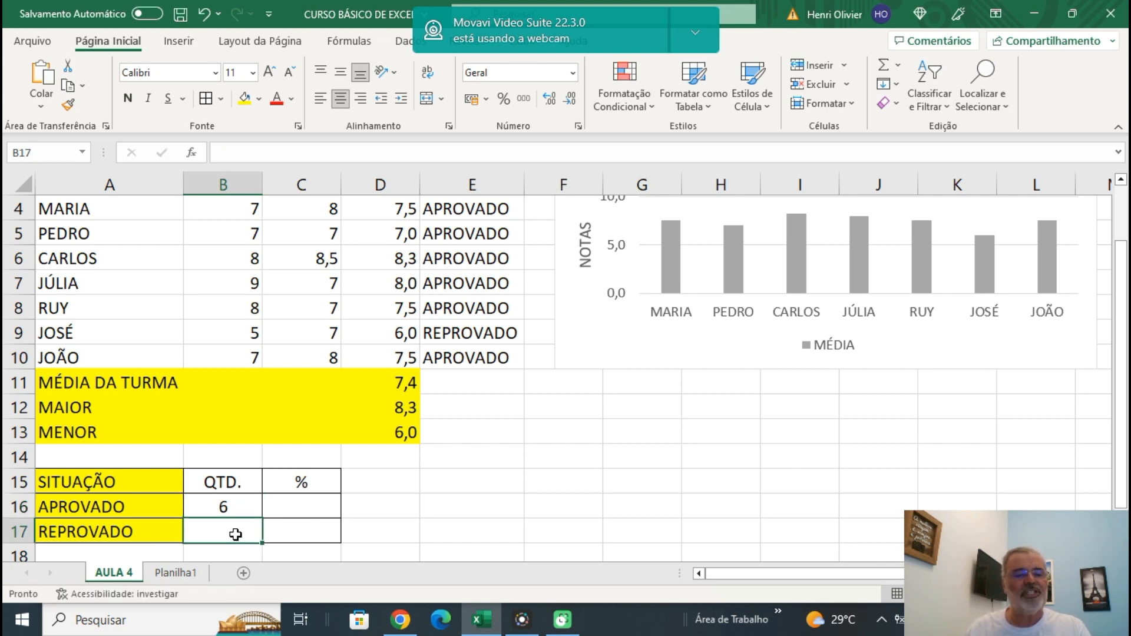
type("=")
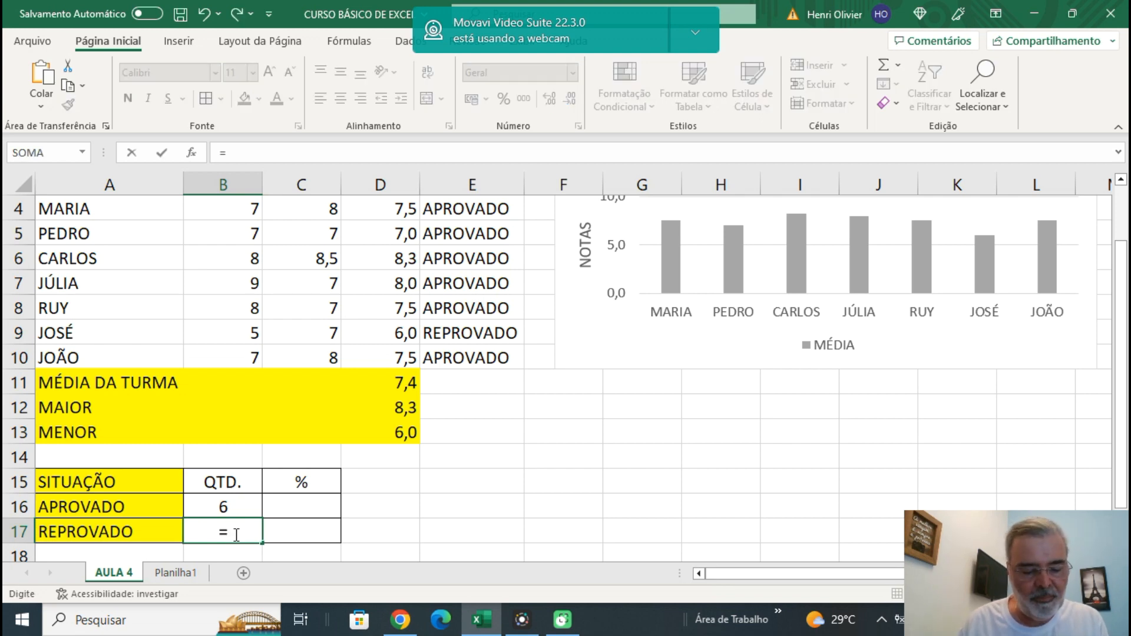
type("CONT.S")
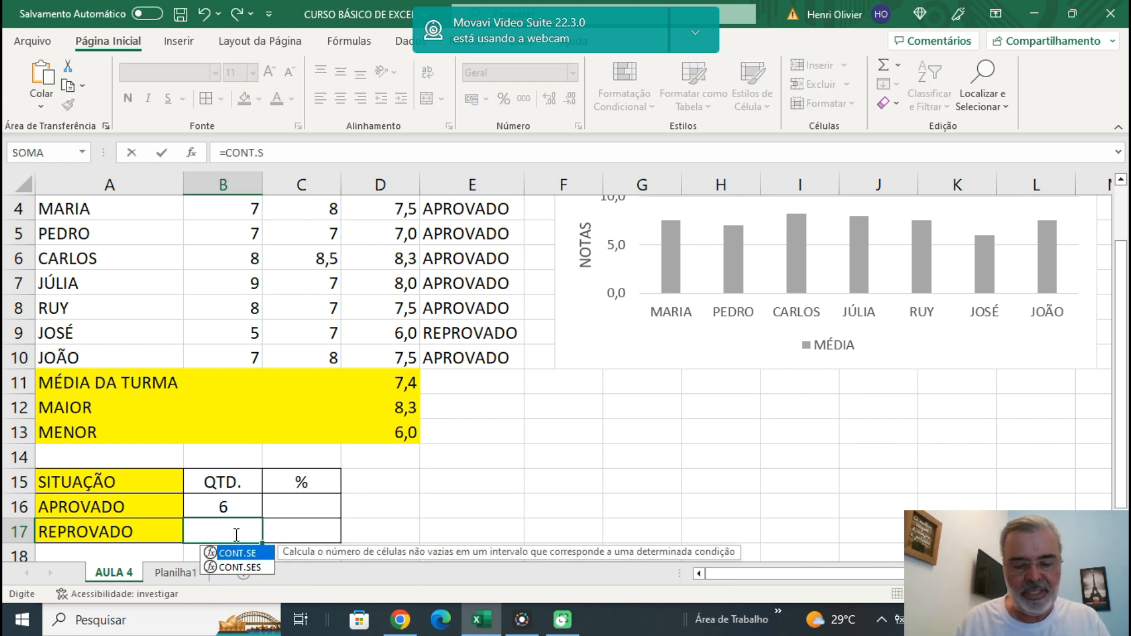
type("E(")
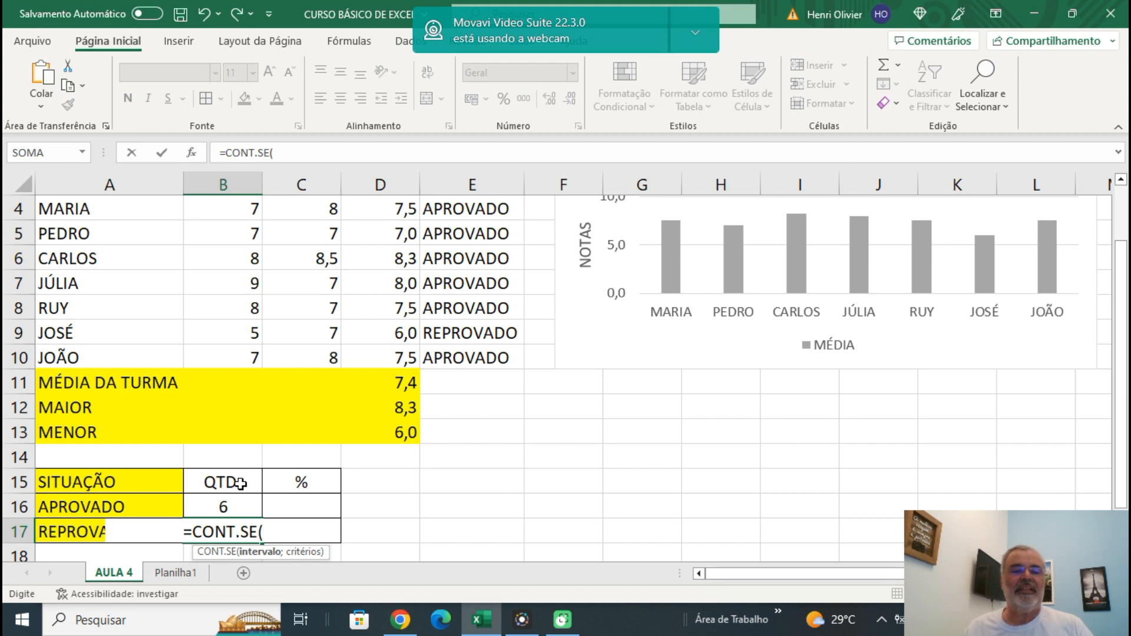
scroll(436, 285, "up", 1)
left_click_drag(462, 283, 478, 424)
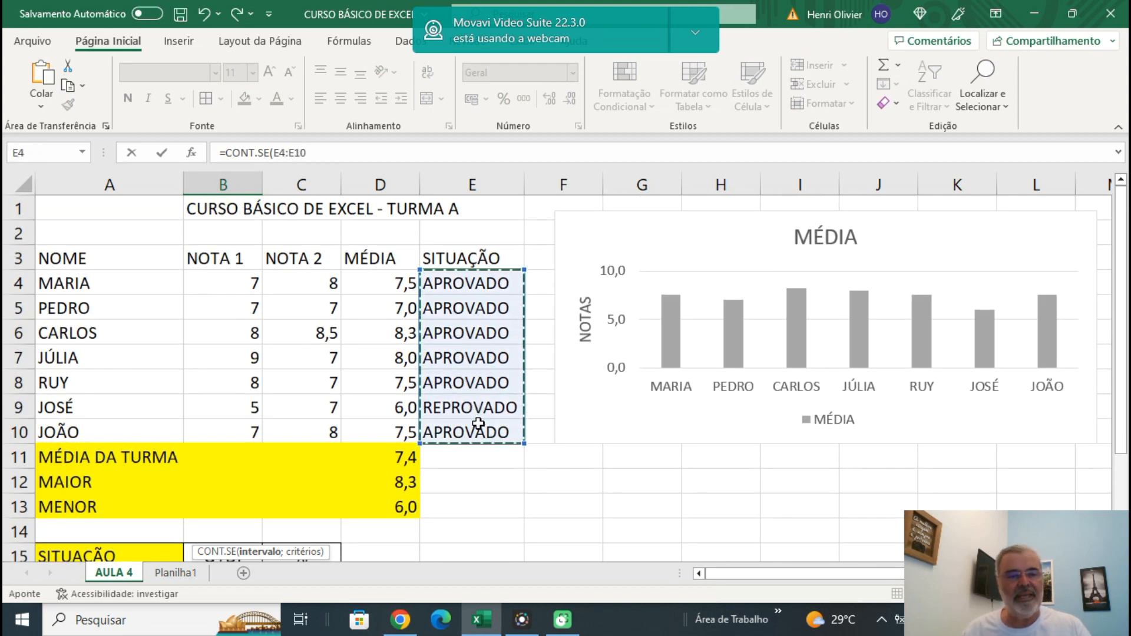
type(";")
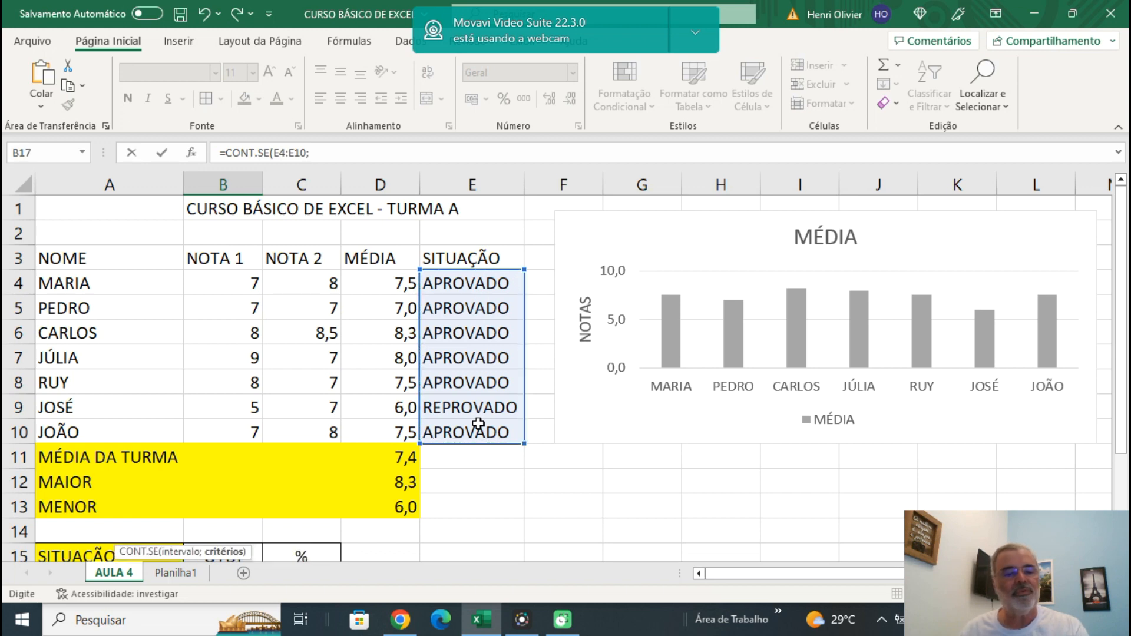
scroll(575, 389, "down", 2)
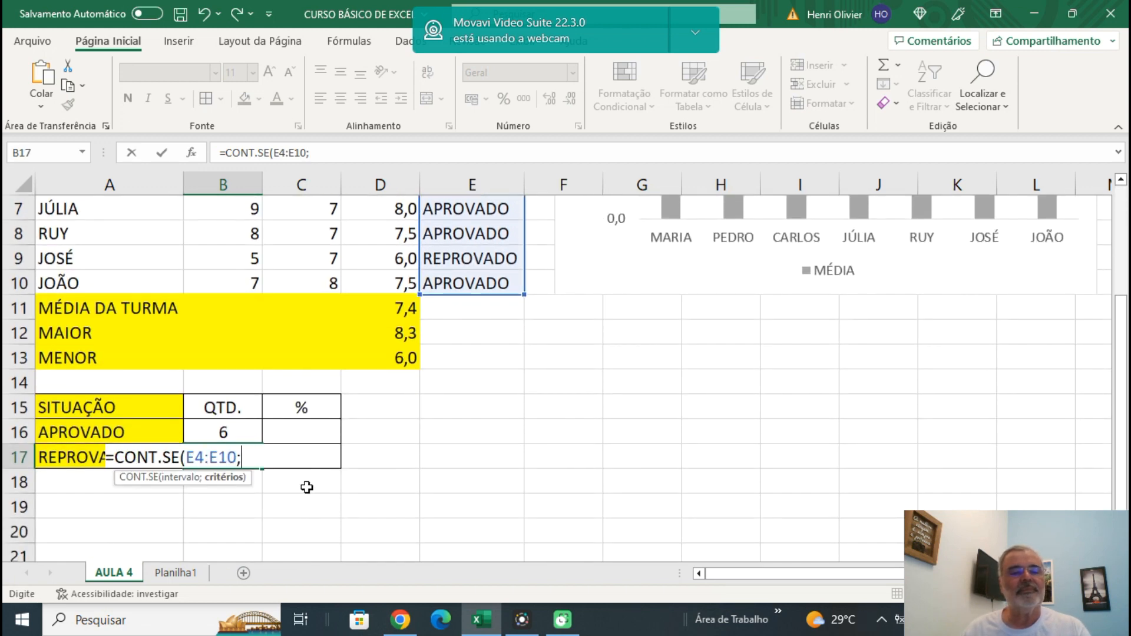
type("\"REP")
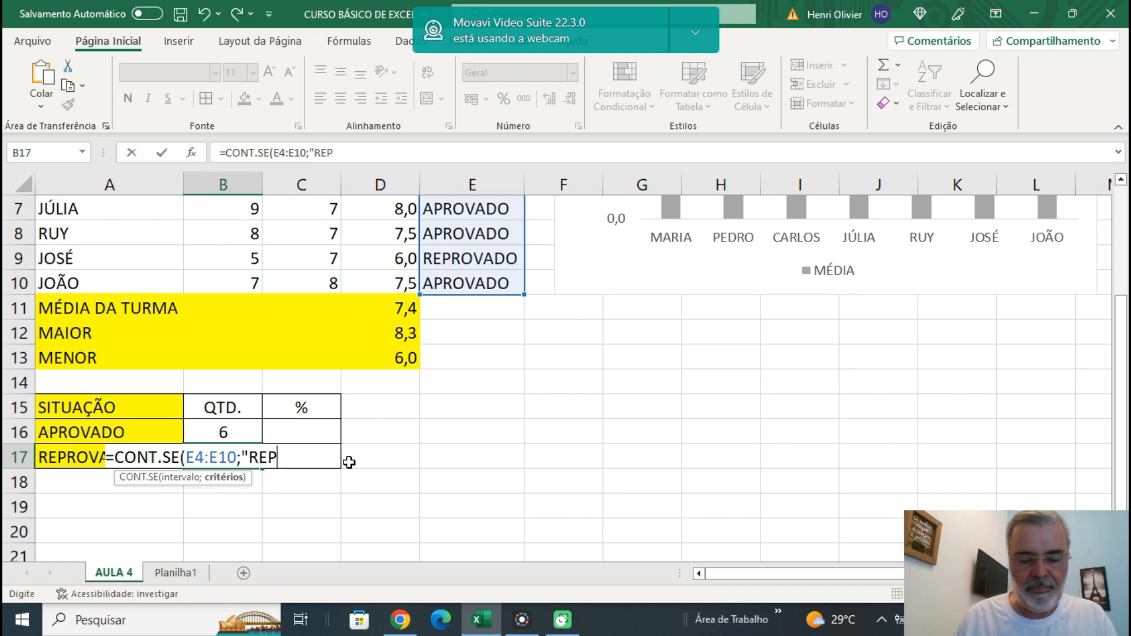
type("ROVADO\"")
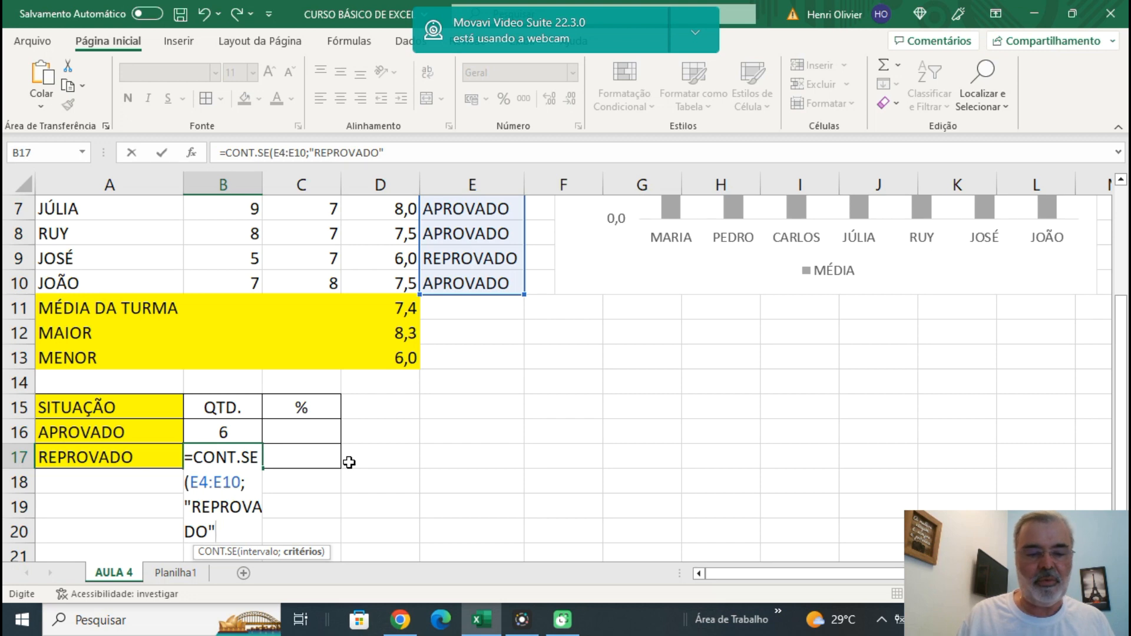
type(")")
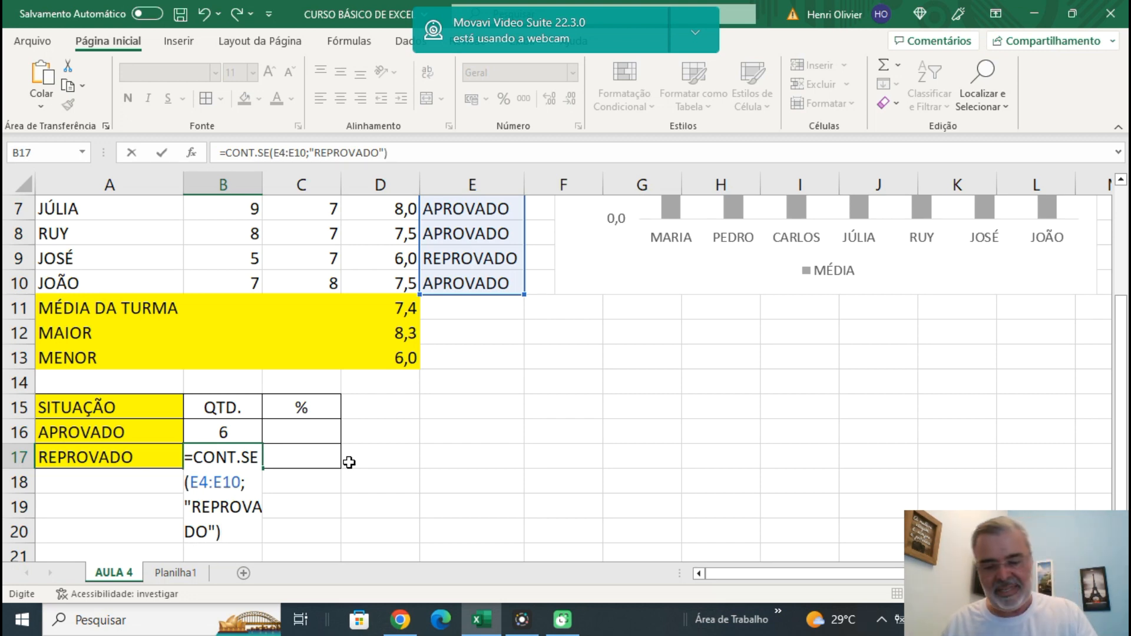
key("Return")
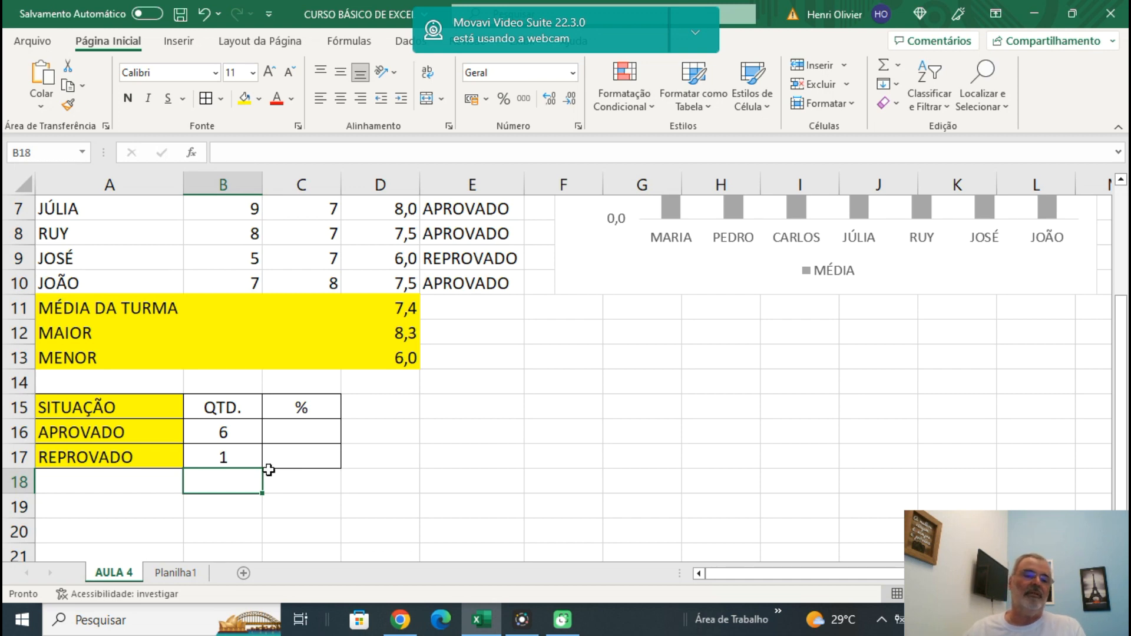
Review the approved and failed counts in B16 and B17 and the formulas behind them.
left_click(233, 433)
left_click(224, 461)
left_click(217, 430)
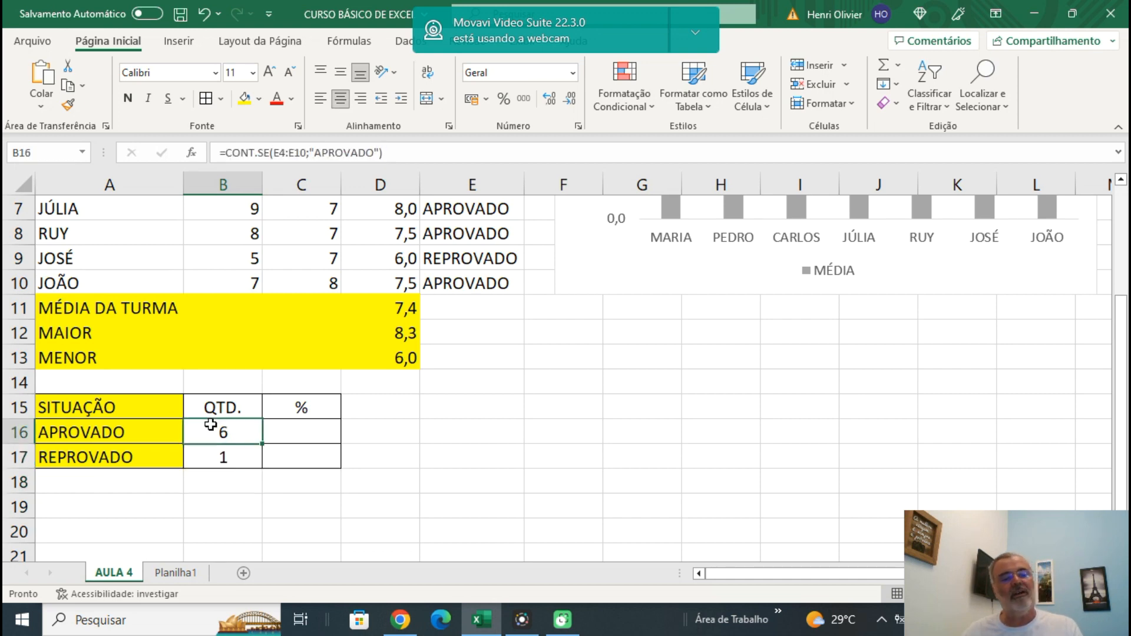
left_click(226, 462)
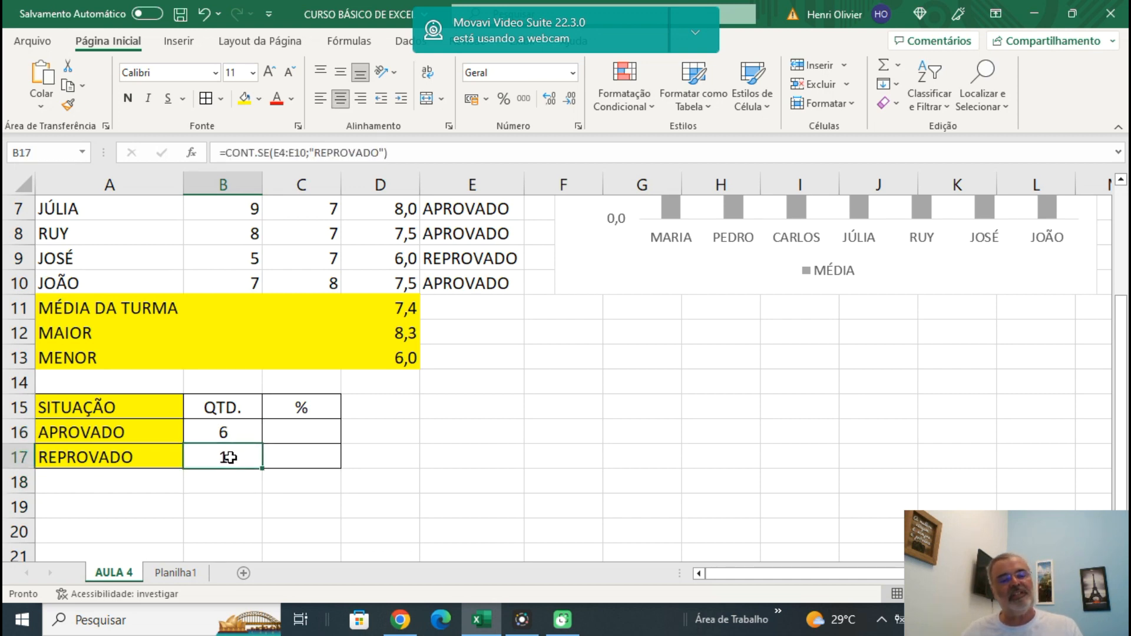
left_click(234, 488)
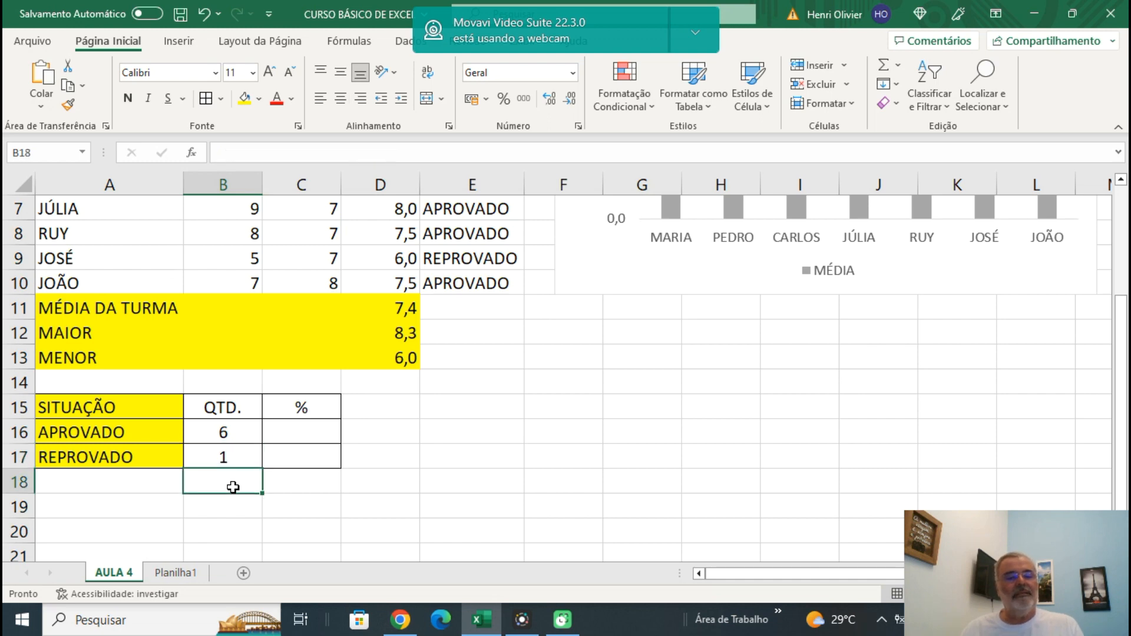
left_click(301, 425)
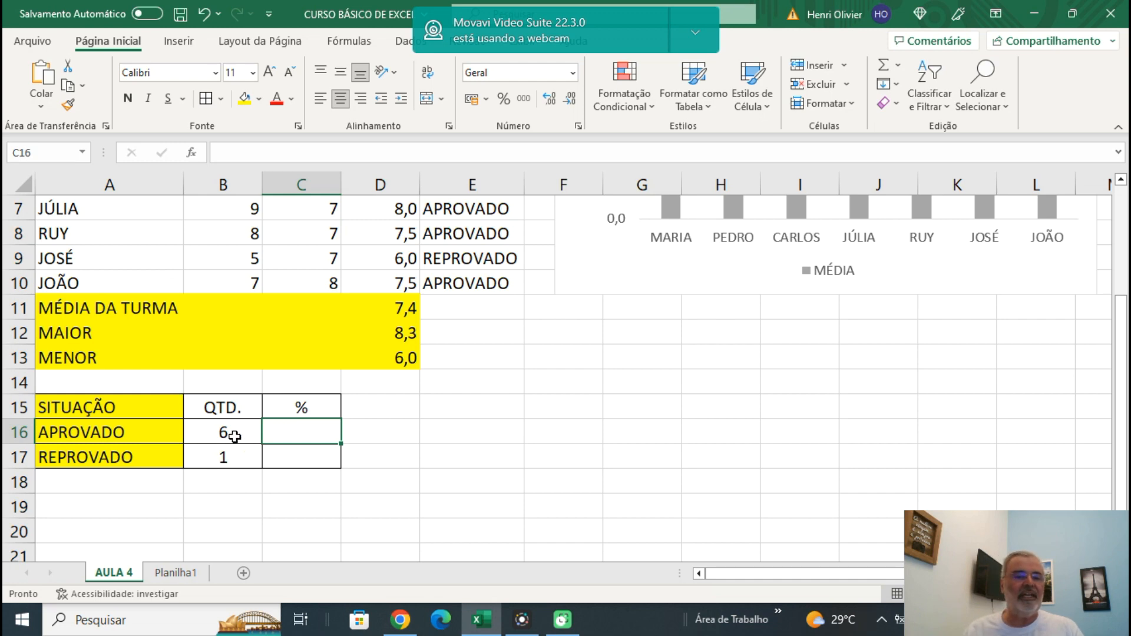
left_click_drag(217, 434, 221, 455)
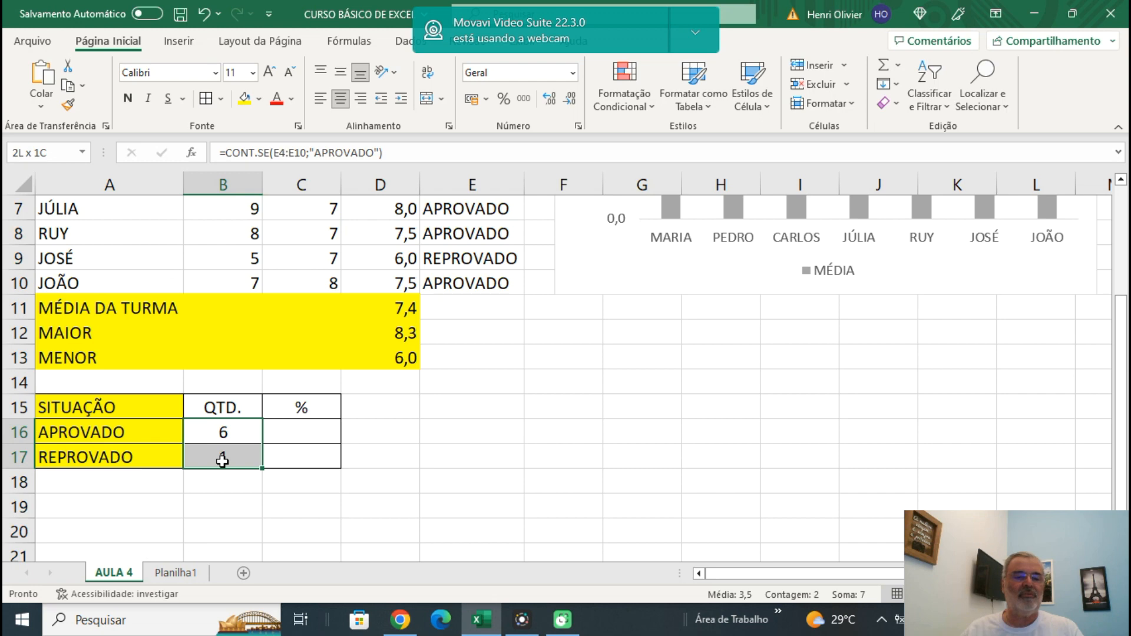
left_click_drag(417, 432, 426, 433)
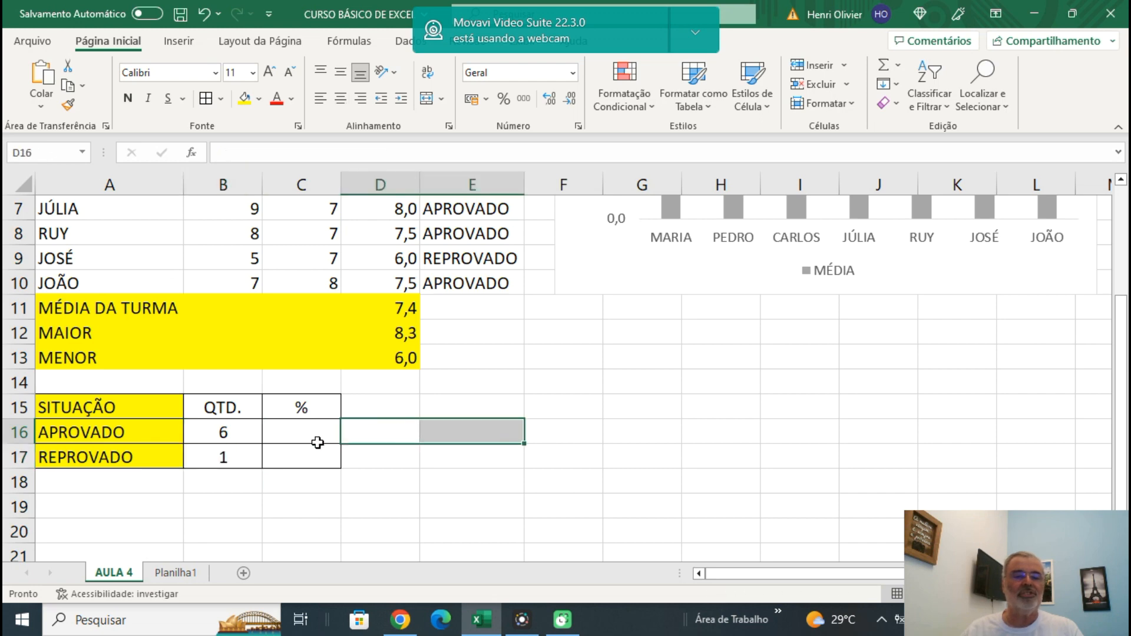
Enter the formula =B16/SOMA(B16:B17)*100 in cell C16 to calculate the percentage of approved students.
left_click(297, 426)
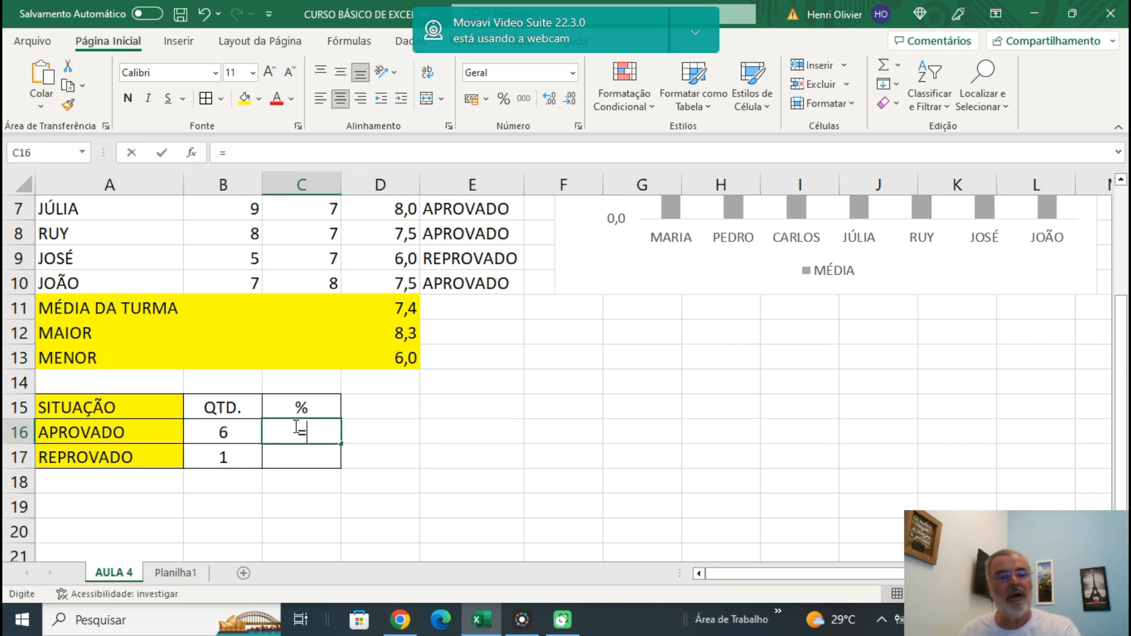
type("=")
left_click(232, 430)
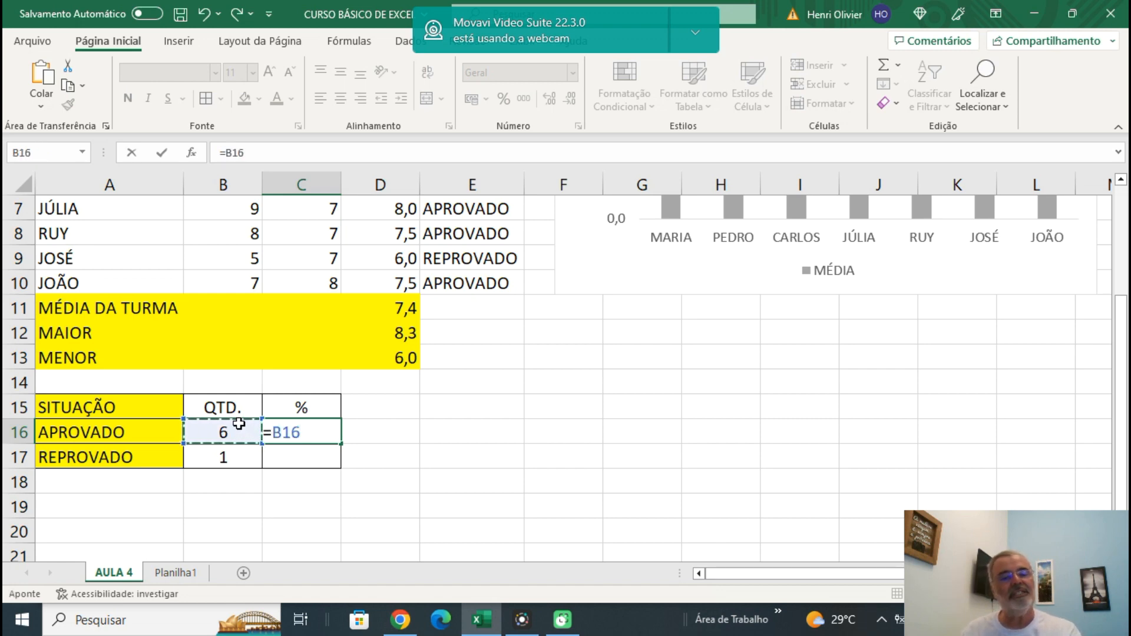
type("/")
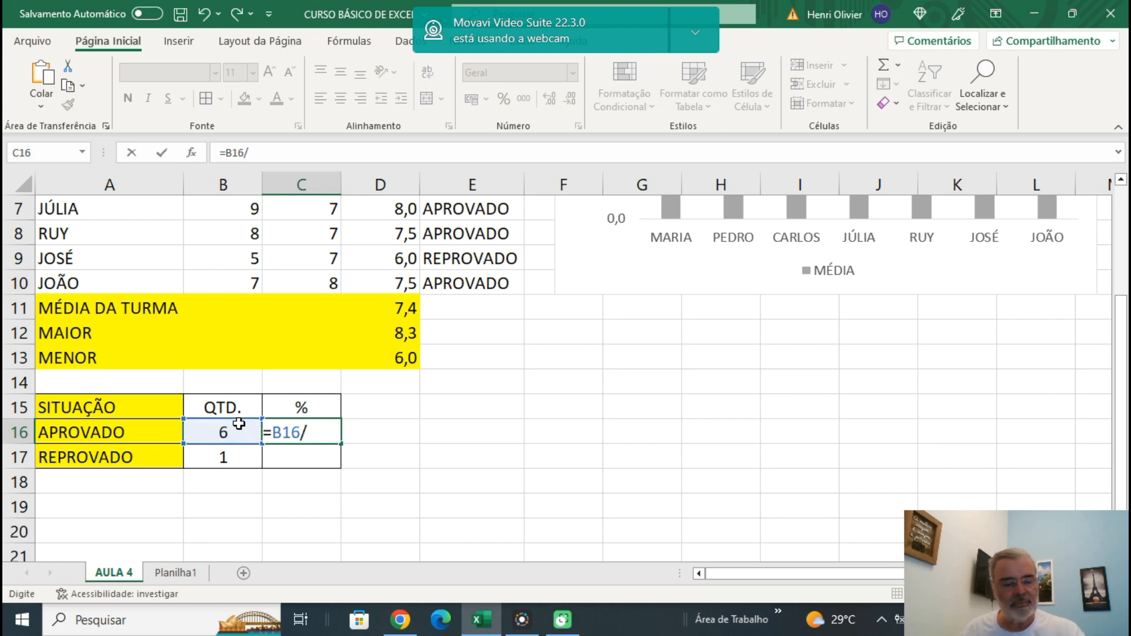
type("SOMA(")
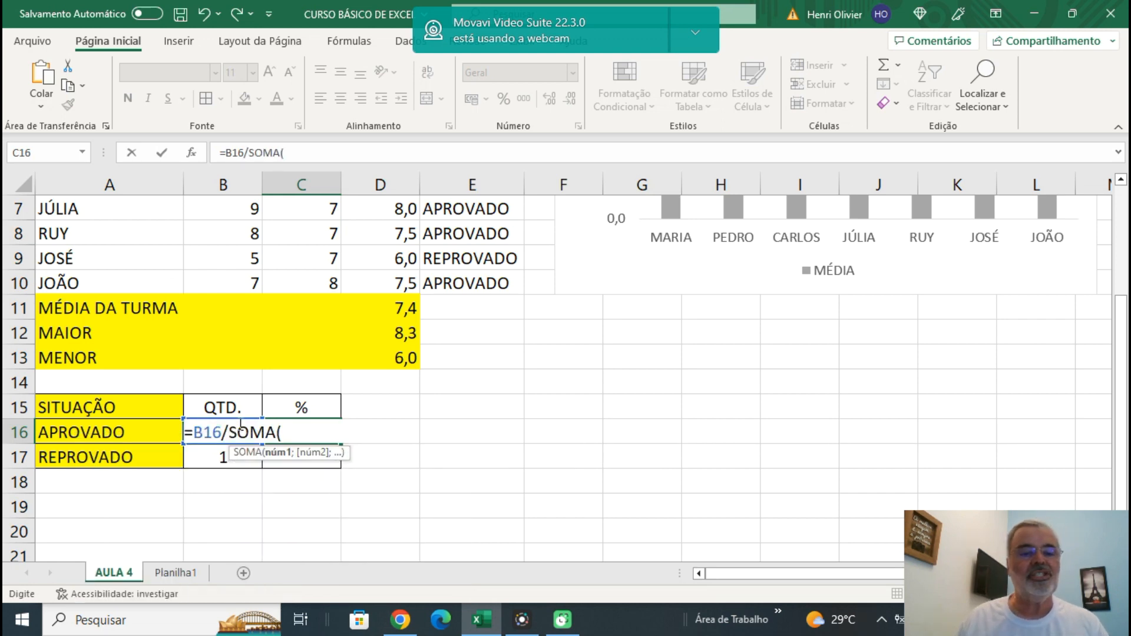
type("B16:B17)")
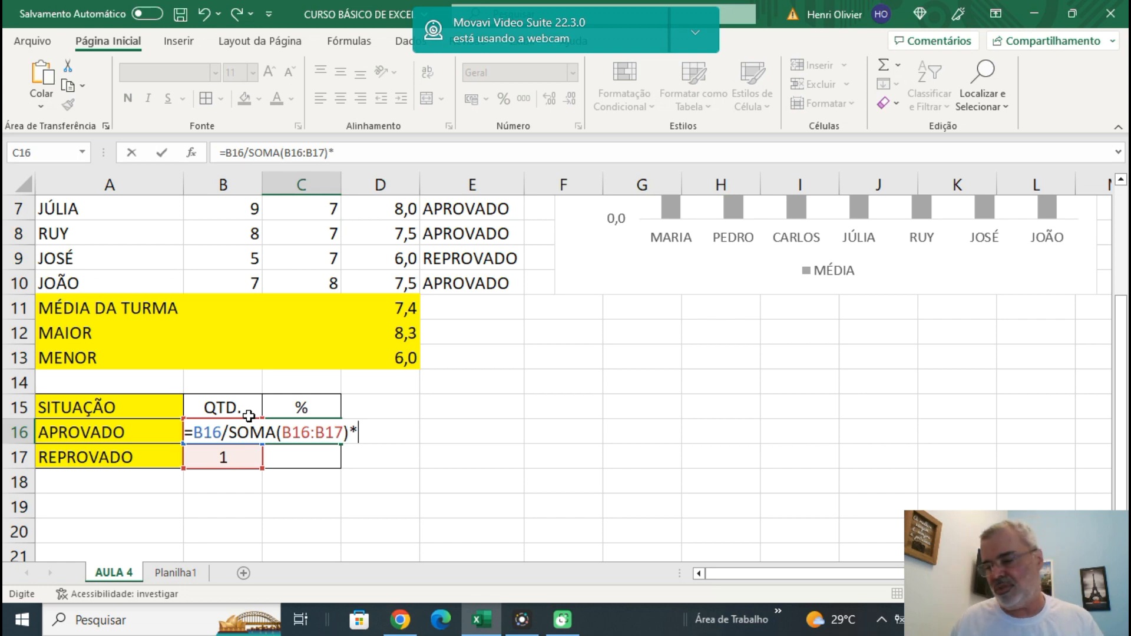
type("*100")
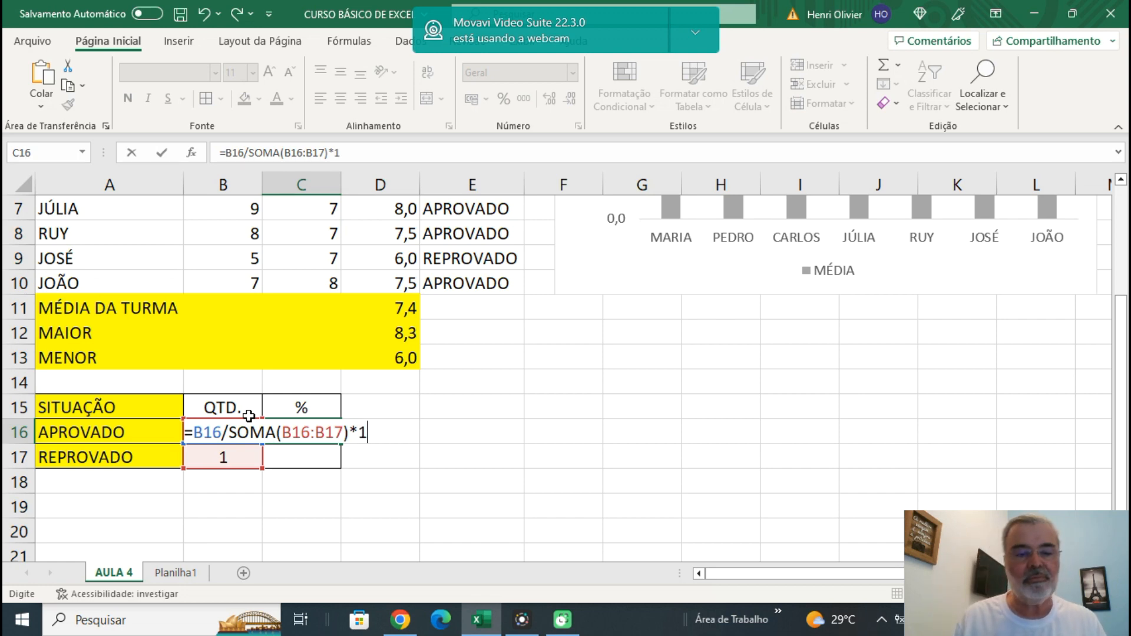
key("Return")
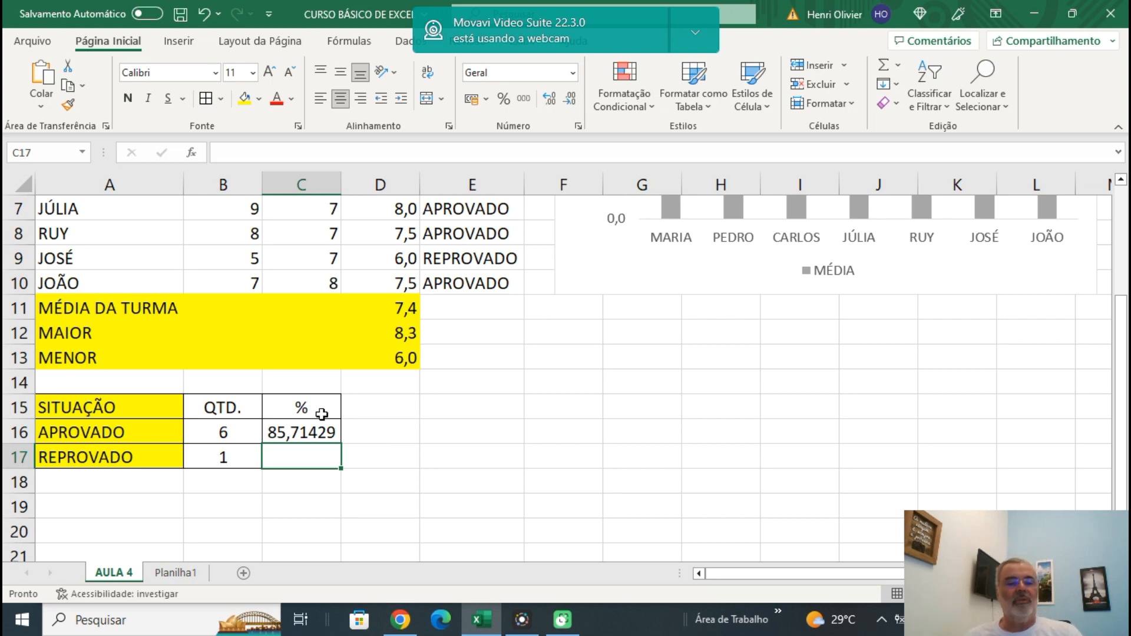
Copy the percentage formula from cell C16 down to C17.
left_click(304, 433)
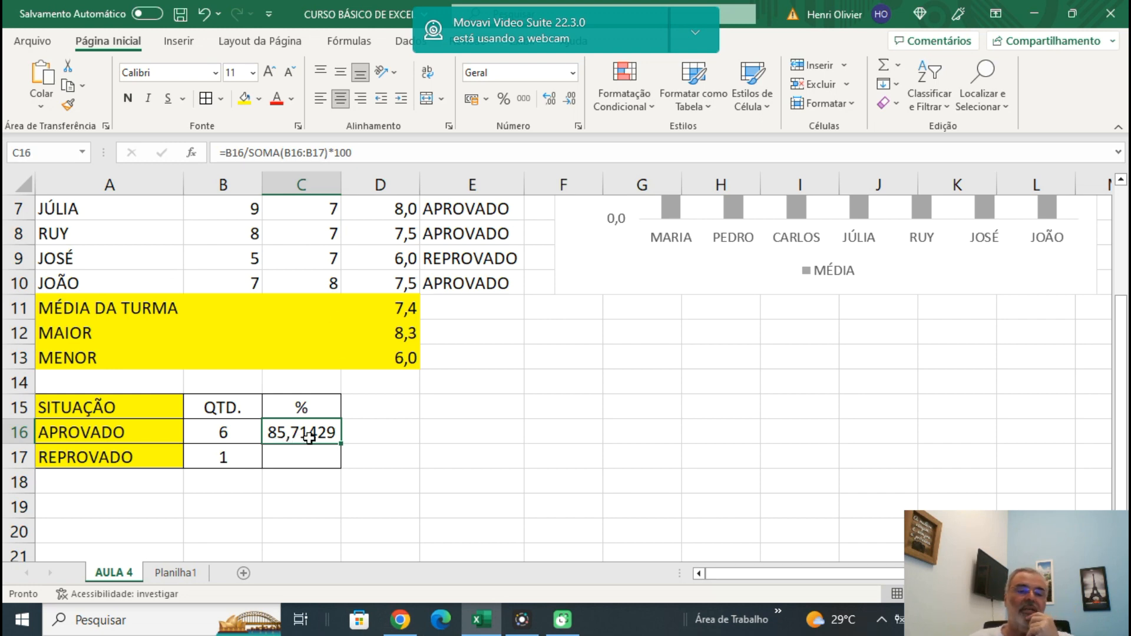
left_click_drag(341, 443, 342, 464)
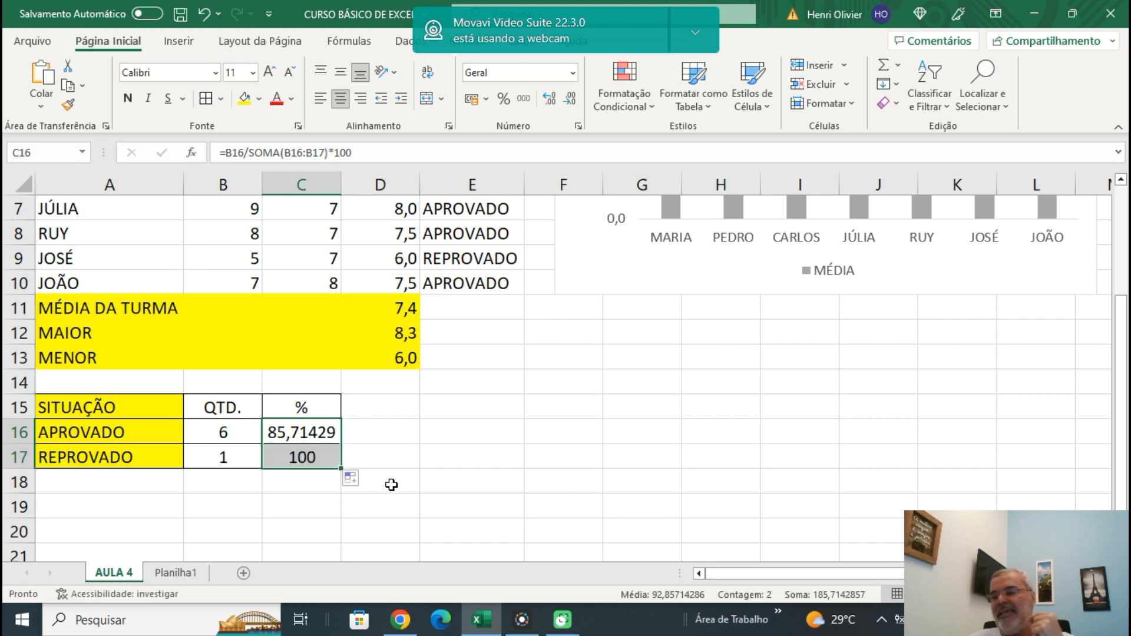
Compare the percentage formulas in C16 and C17, checking the SOMA range each one uses against the counts and the student situations.
left_click(298, 457)
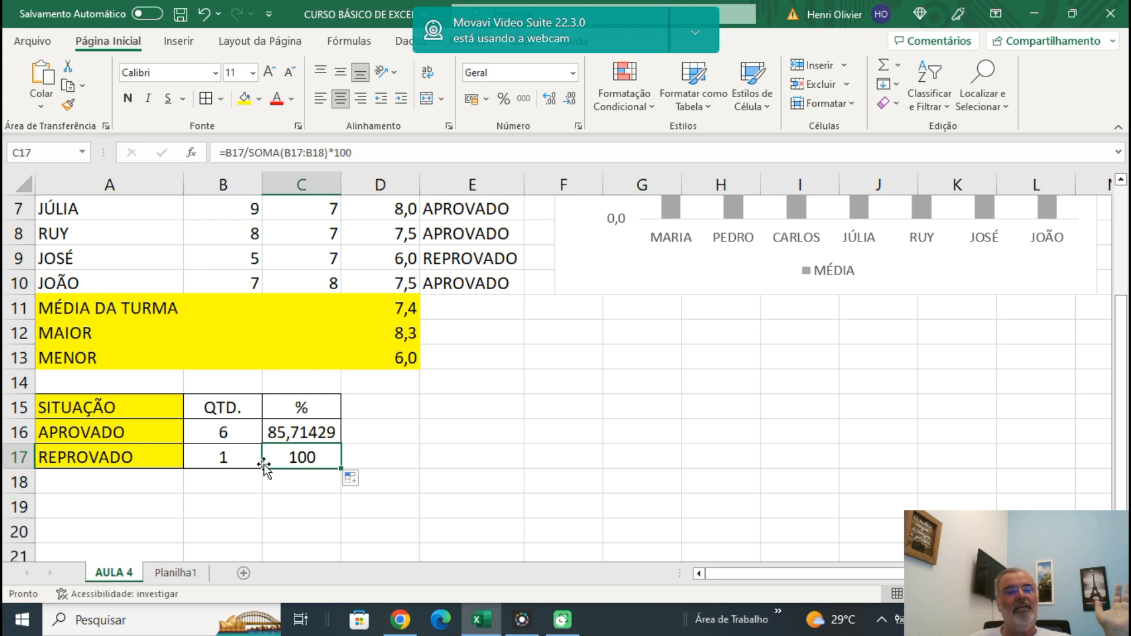
left_click(287, 435)
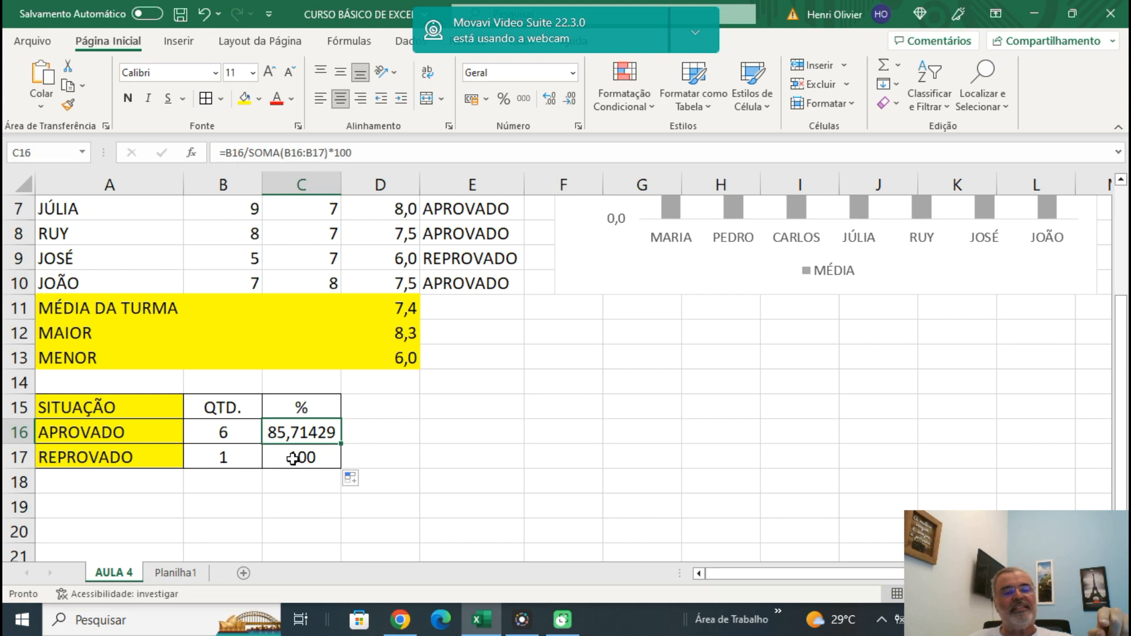
left_click(293, 459)
scroll(589, 375, "up", 1)
scroll(589, 375, "up", 2)
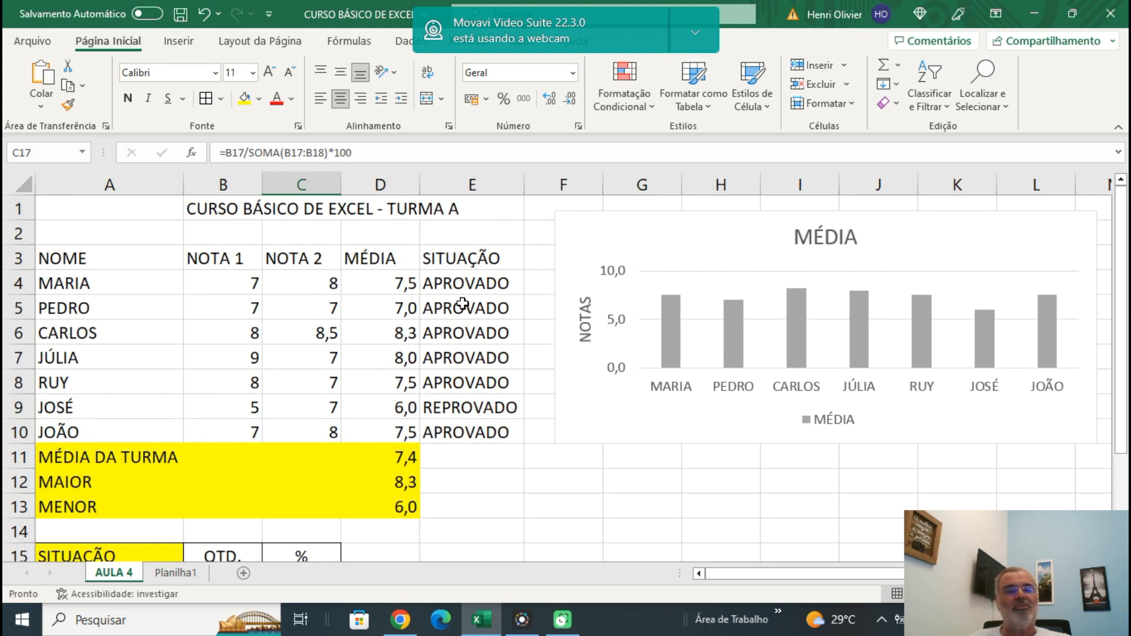
left_click_drag(463, 305, 474, 437)
left_click(531, 508)
scroll(406, 515, "down", 2)
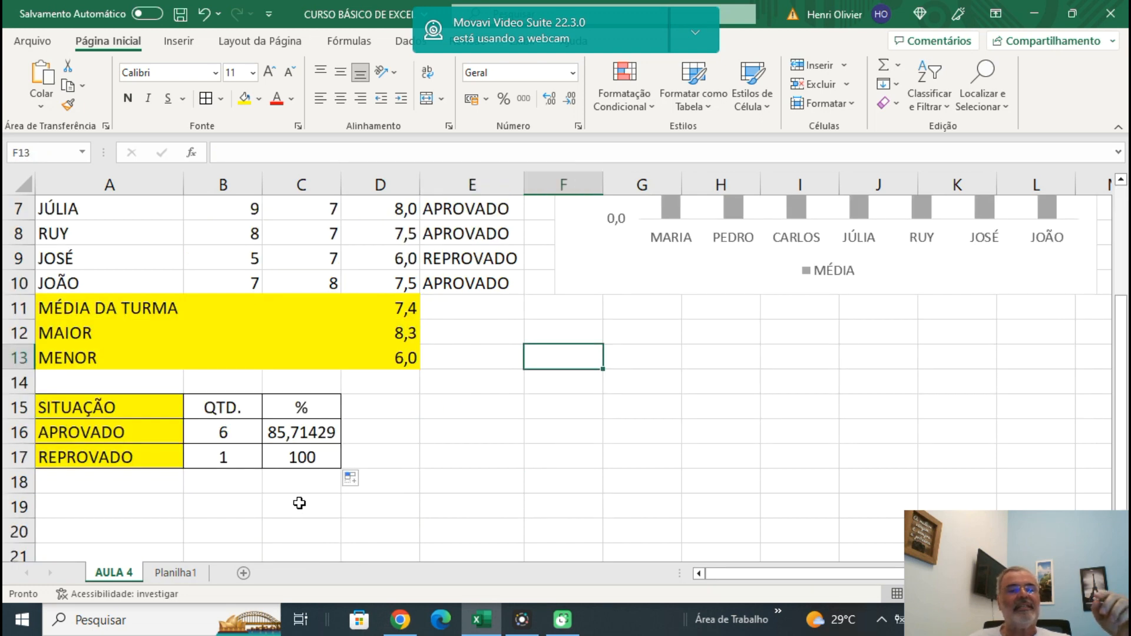
left_click_drag(227, 462, 228, 498)
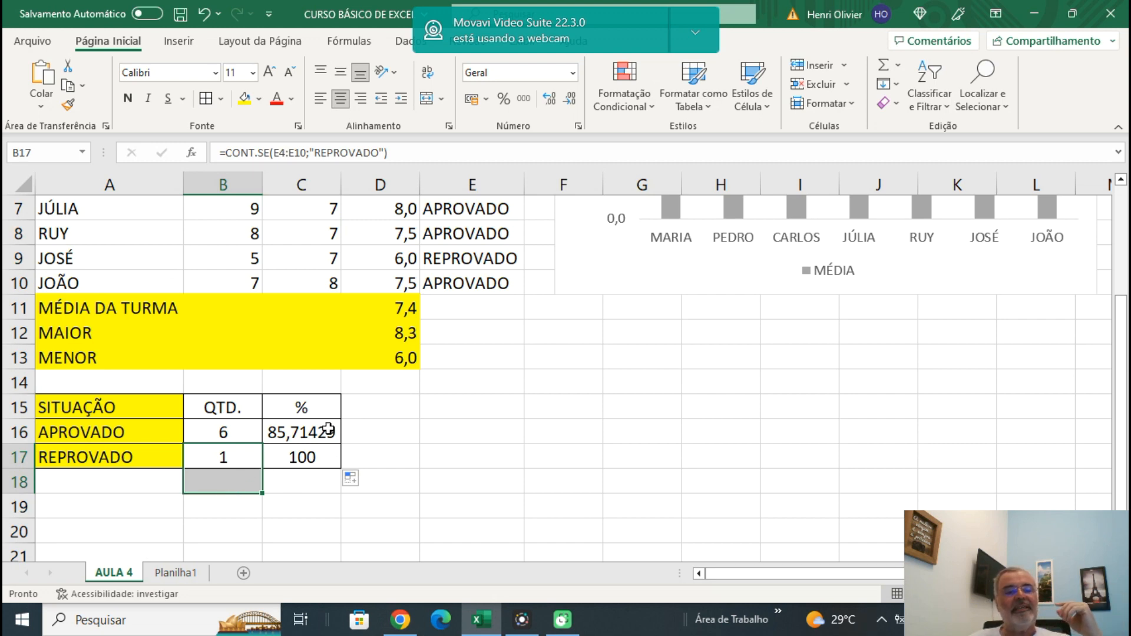
Make the SOMA range in the C16 percentage formula absolute, giving =B16/SOMA($B$16:$B$17)*100.
left_click(318, 457)
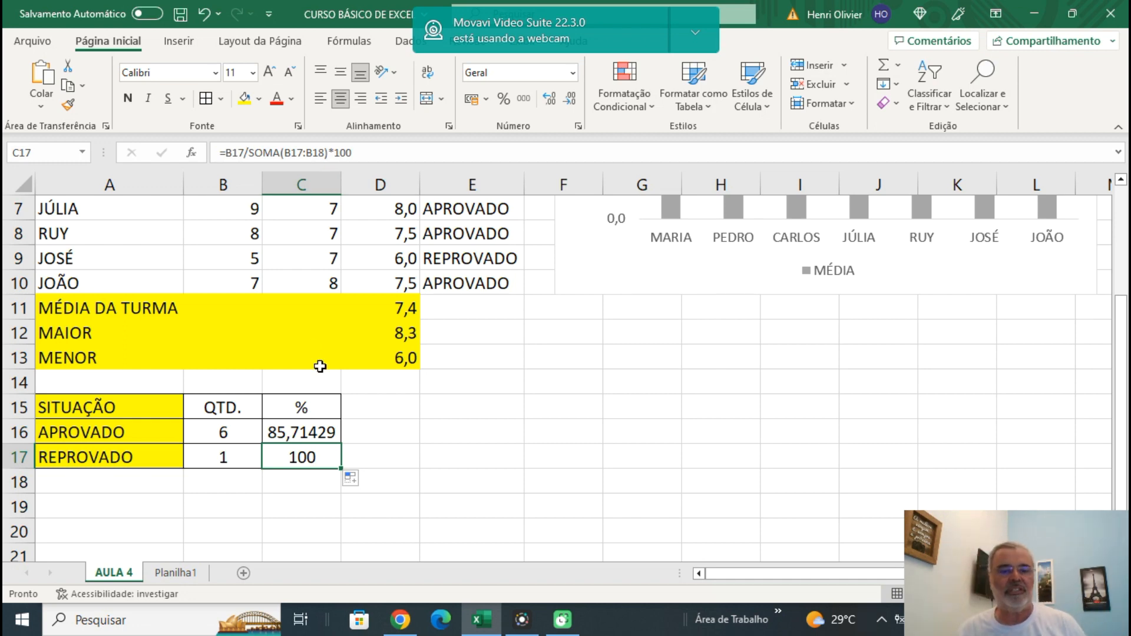
left_click(293, 433)
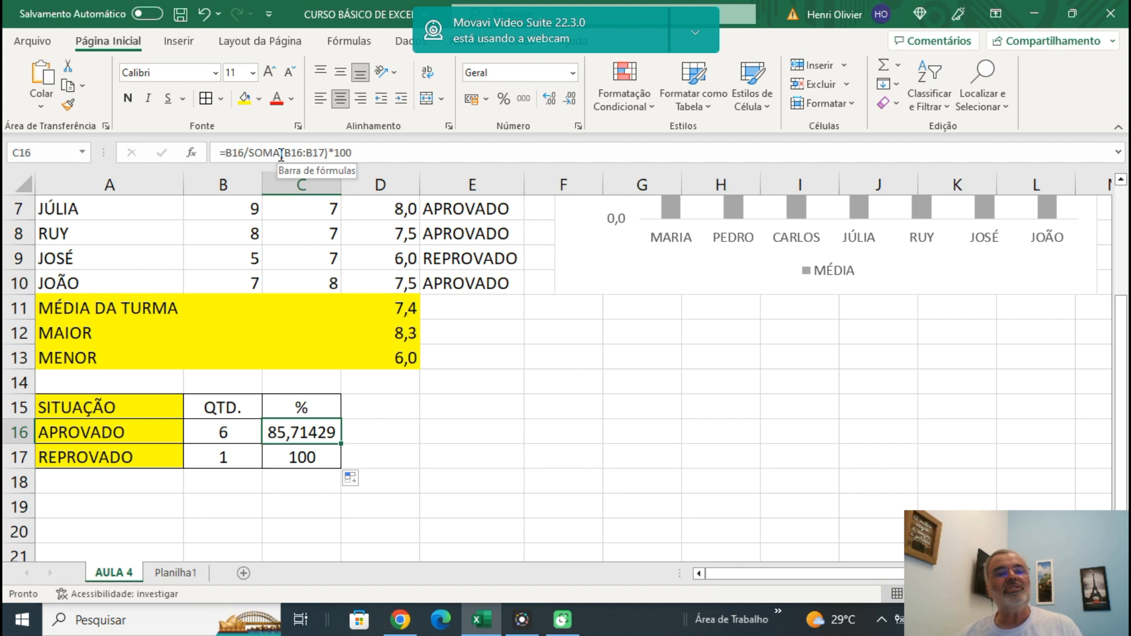
left_click_drag(283, 153, 325, 153)
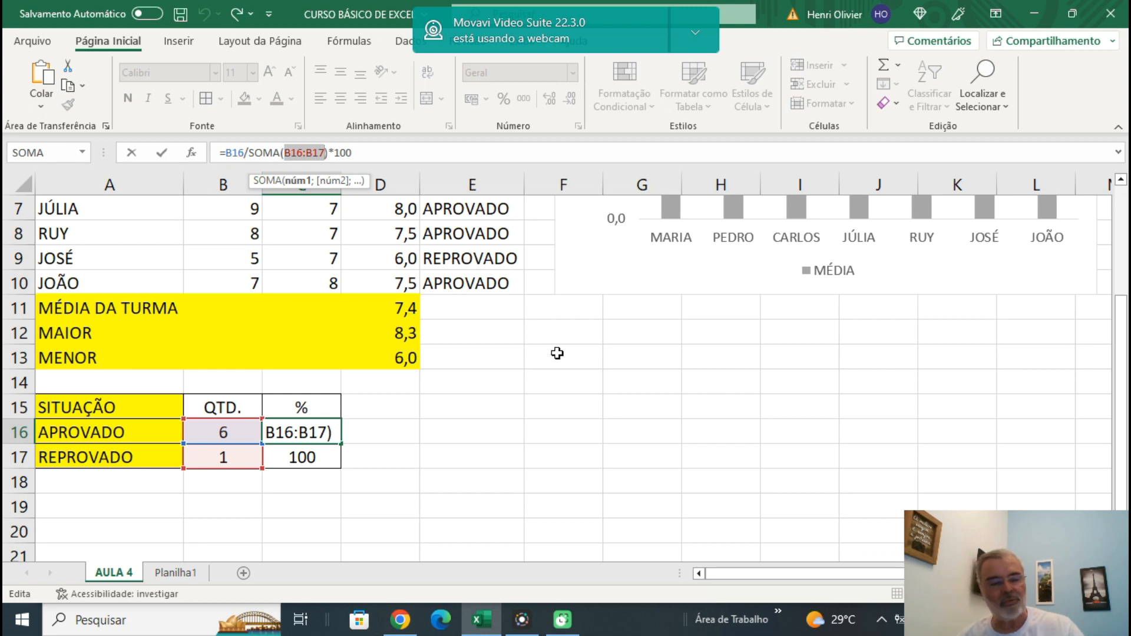
key("F4")
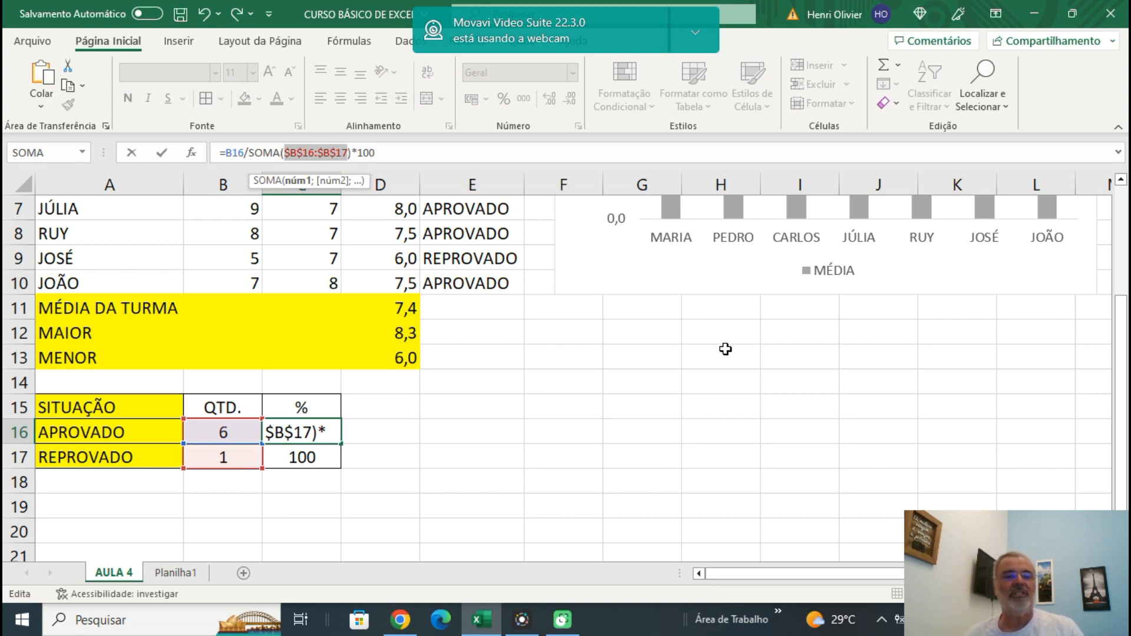
key("Return")
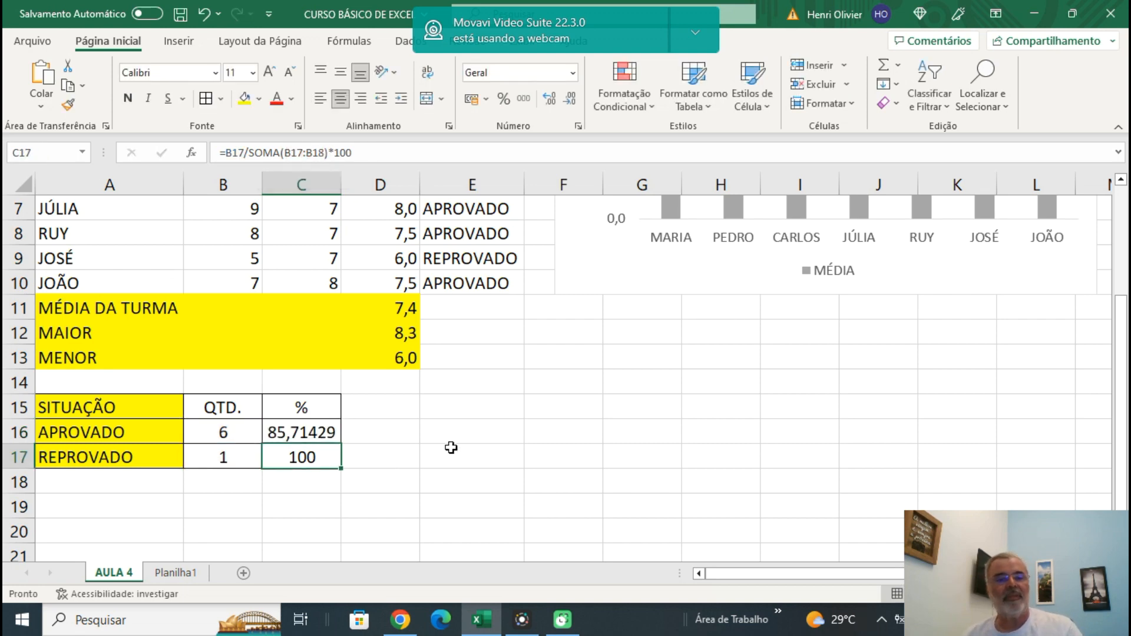
Copy the percentage formula with the absolute range from C16 down to C17 and check the formulas in both cells.
left_click(326, 435)
double_click(341, 446)
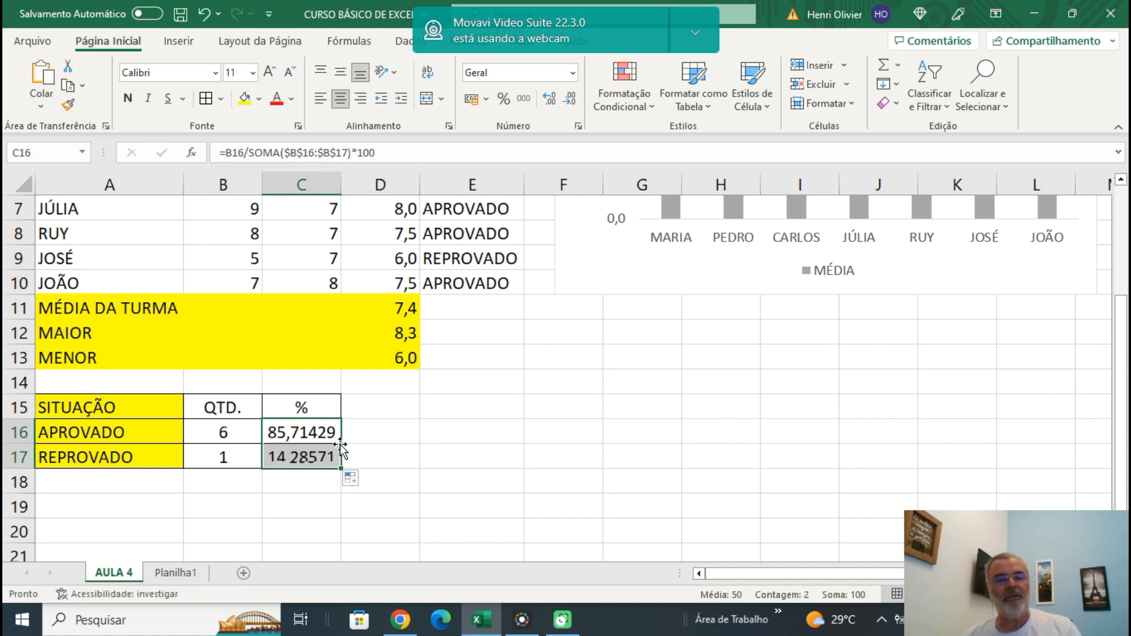
left_click(424, 462)
left_click(307, 452)
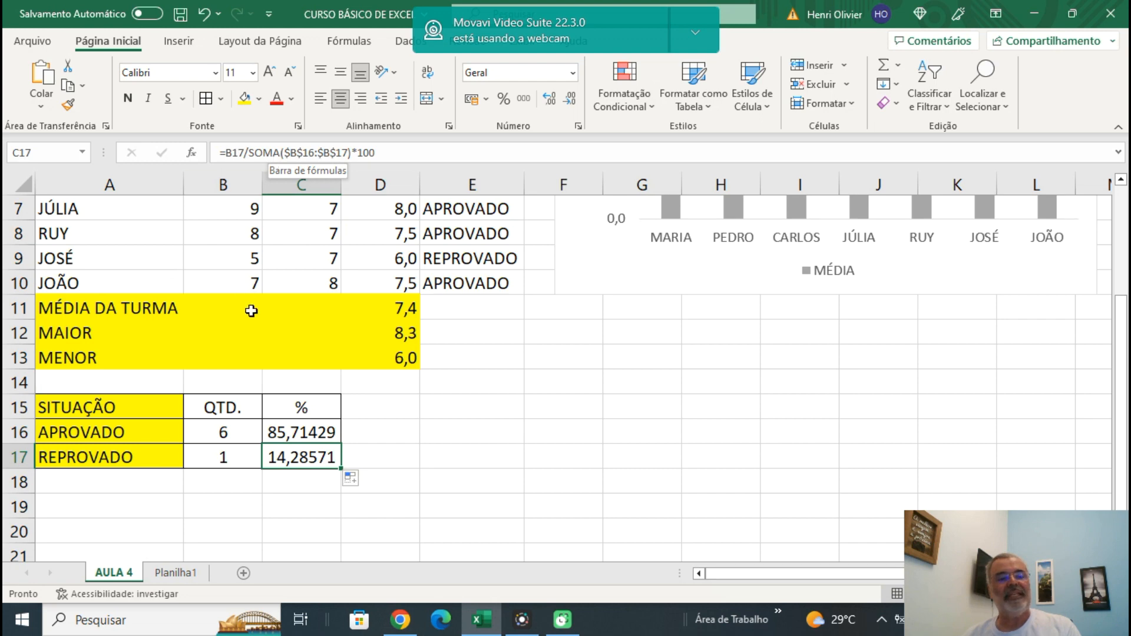
left_click(297, 411)
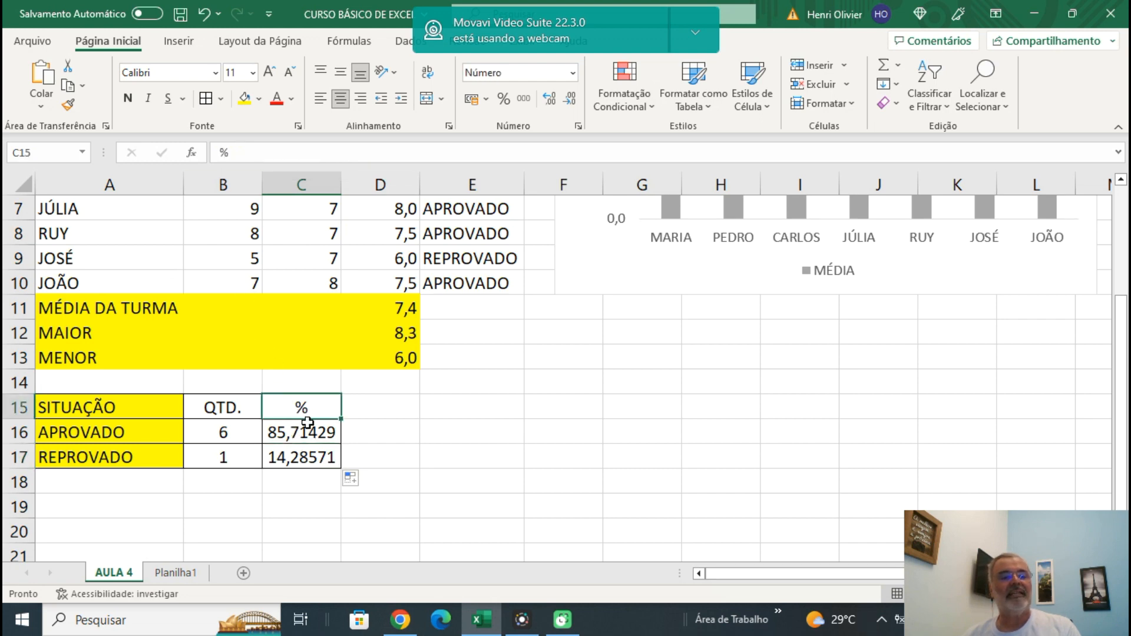
left_click(303, 434)
left_click(318, 457)
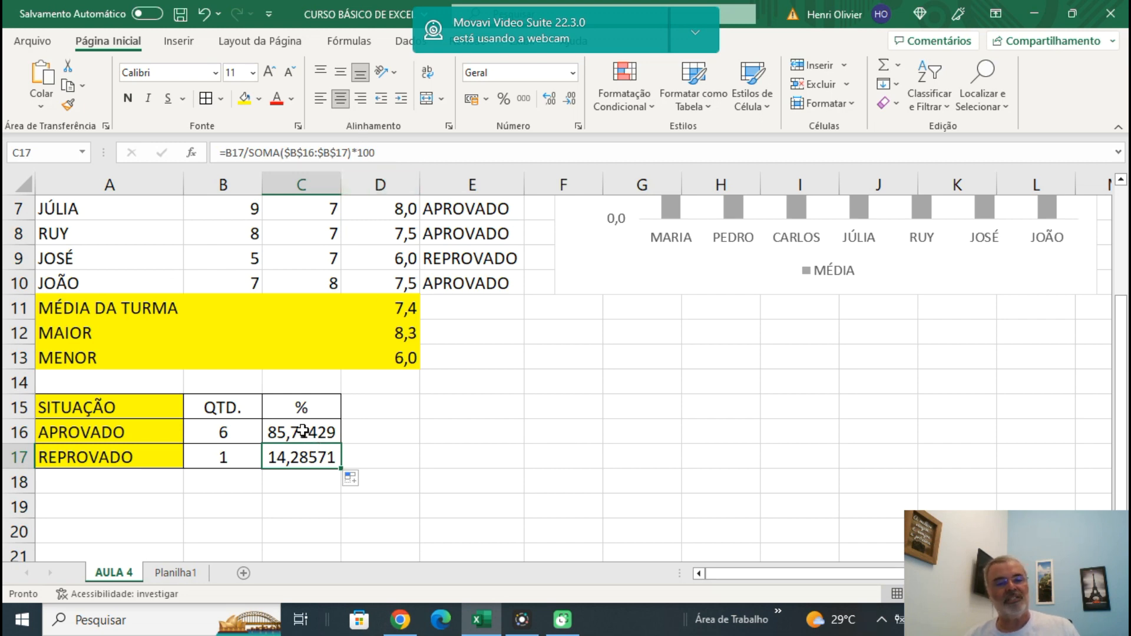
Reduce the percentages in C16:C17 to one decimal place.
left_click_drag(302, 432, 306, 458)
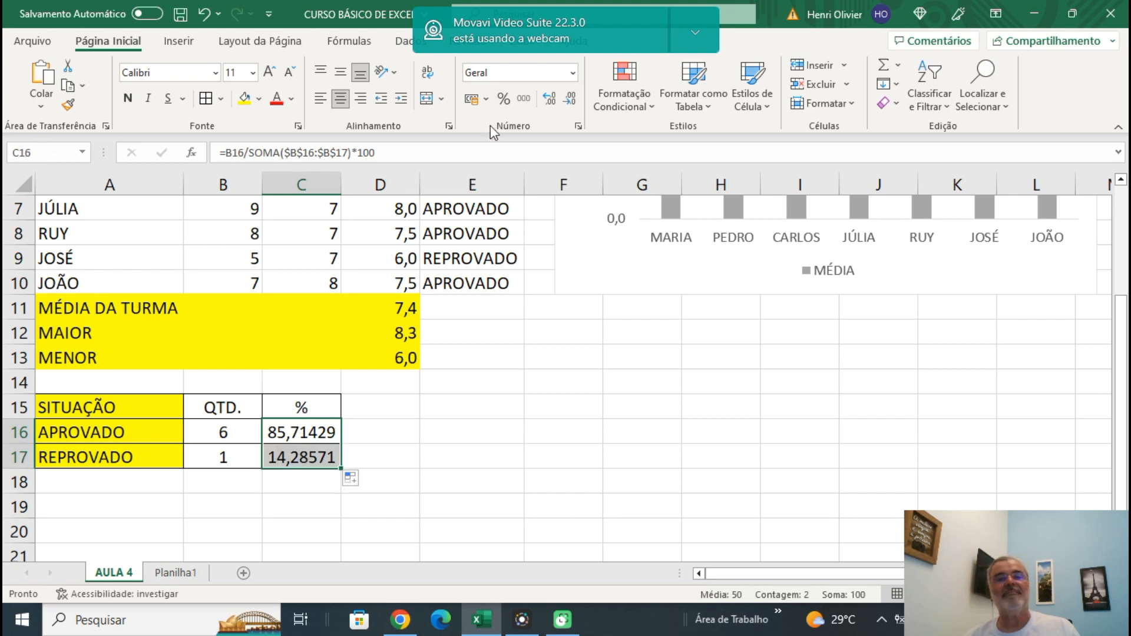
left_click(570, 104)
left_click(570, 103)
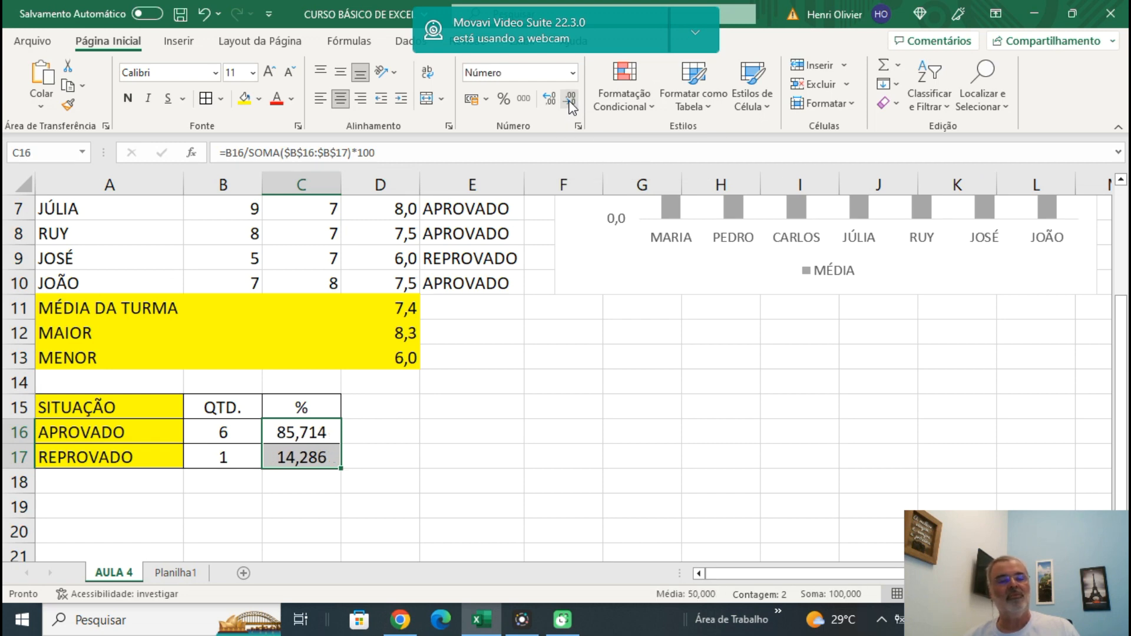
left_click(570, 104)
left_click(571, 103)
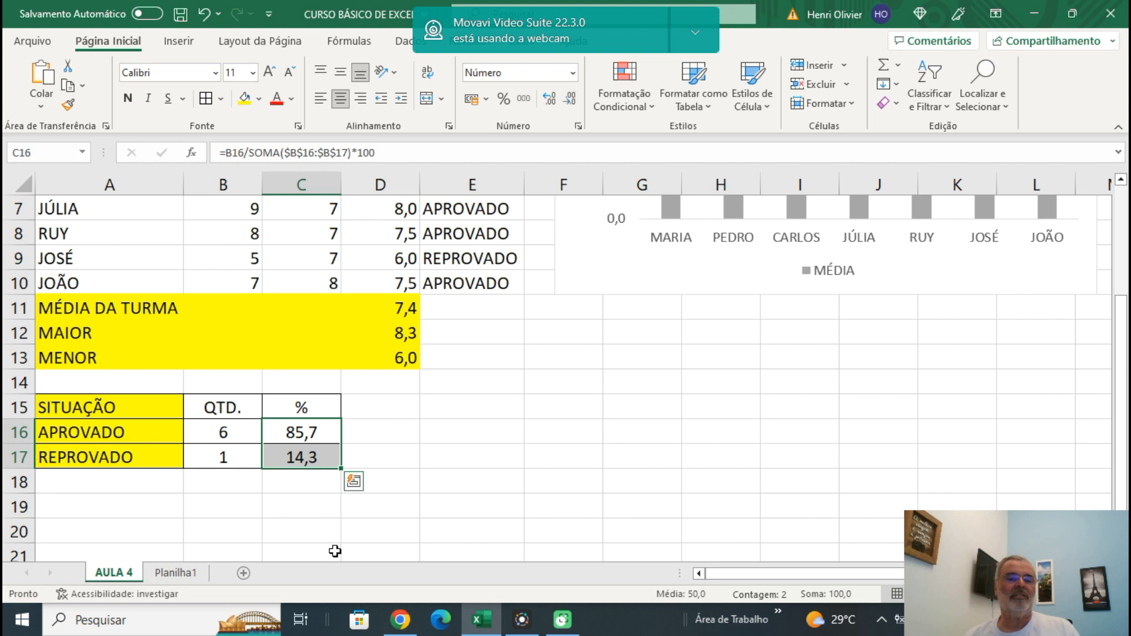
left_click(425, 433)
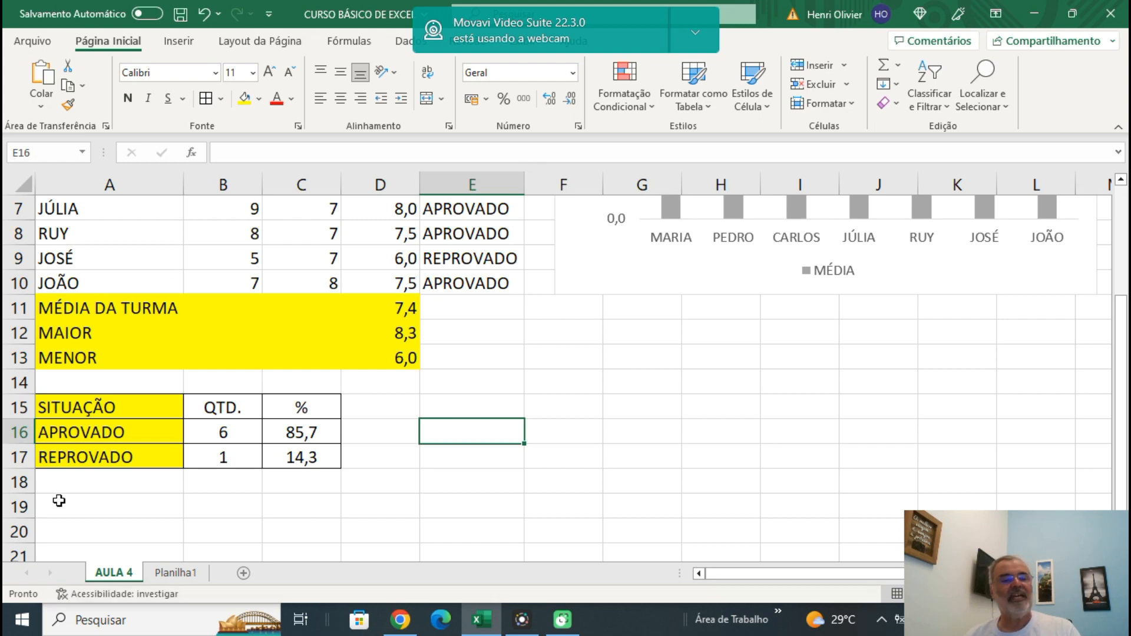
Insert a 2D pie chart of the situation counts from the range A15:B17.
left_click(76, 406)
left_click_drag(179, 413, 214, 445)
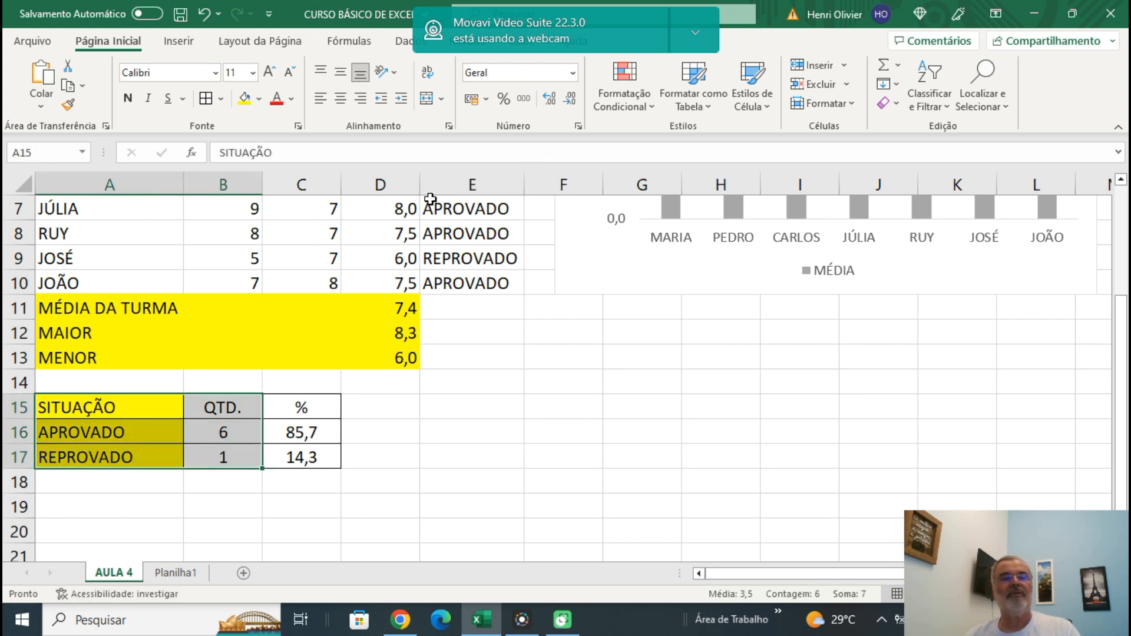
left_click(182, 42)
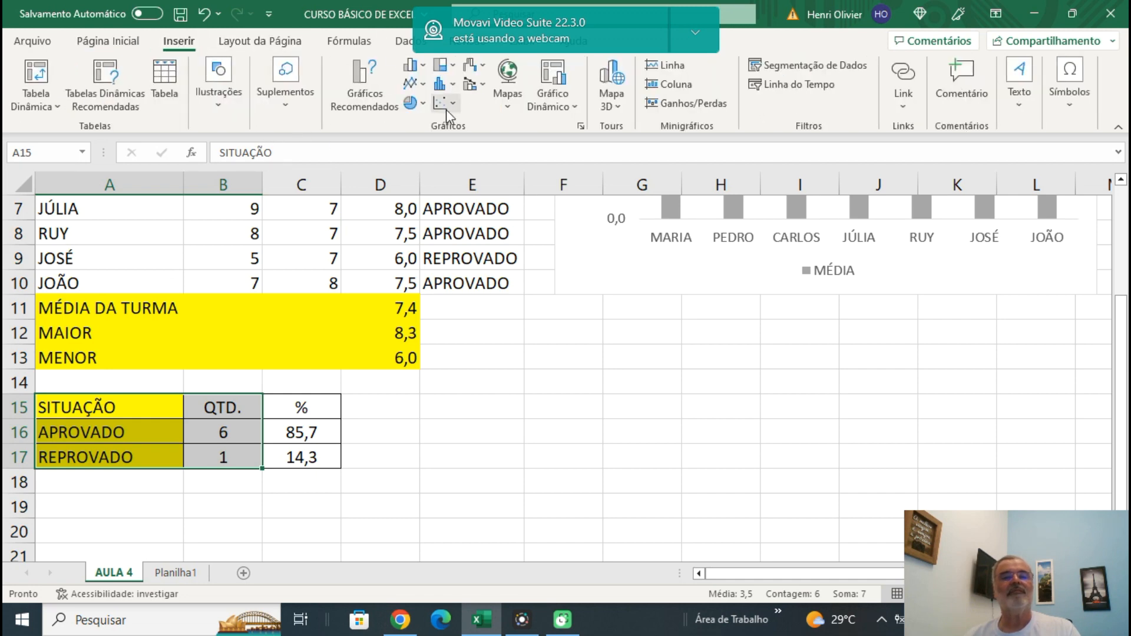
left_click(414, 106)
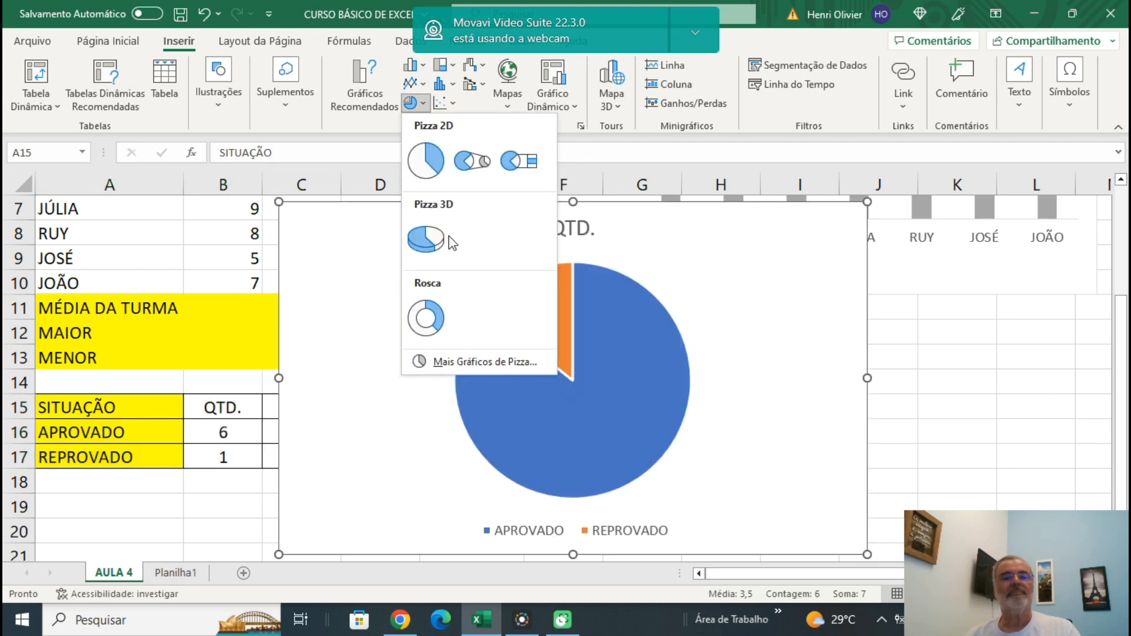
left_click(426, 159)
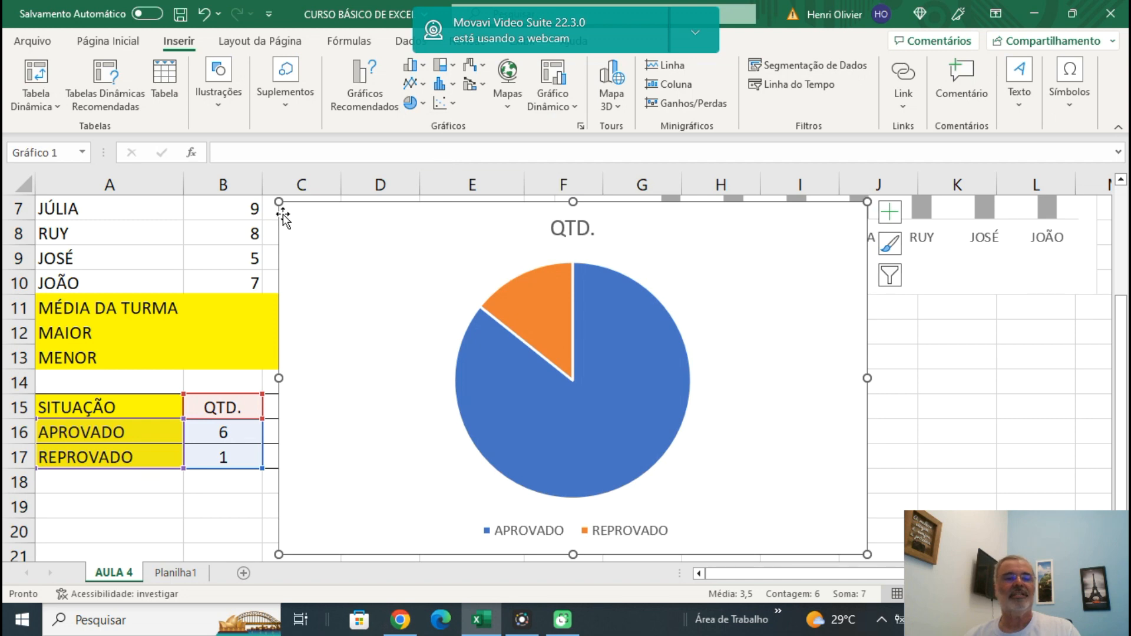
Shrink the pie chart and place it beneath the column chart, clear of the grades and situation tables.
left_click_drag(281, 202, 449, 304)
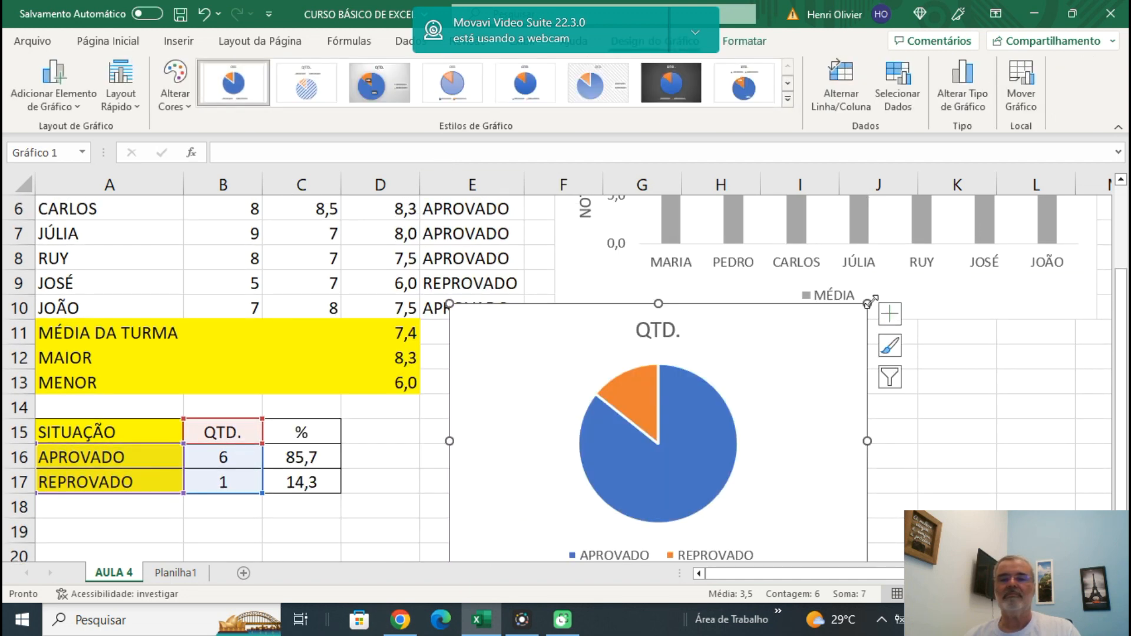
left_click_drag(868, 304, 801, 360)
left_click_drag(745, 396, 796, 367)
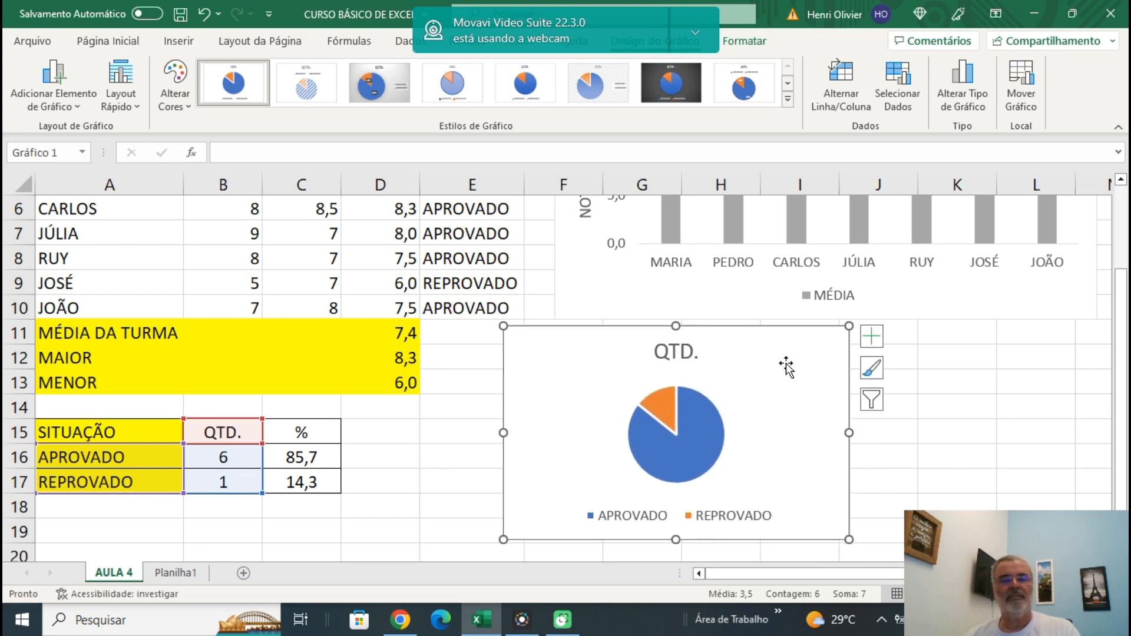
Add data labels to the pie chart, positioned at the outside end of the slices (Extremidade Externa).
left_click(872, 337)
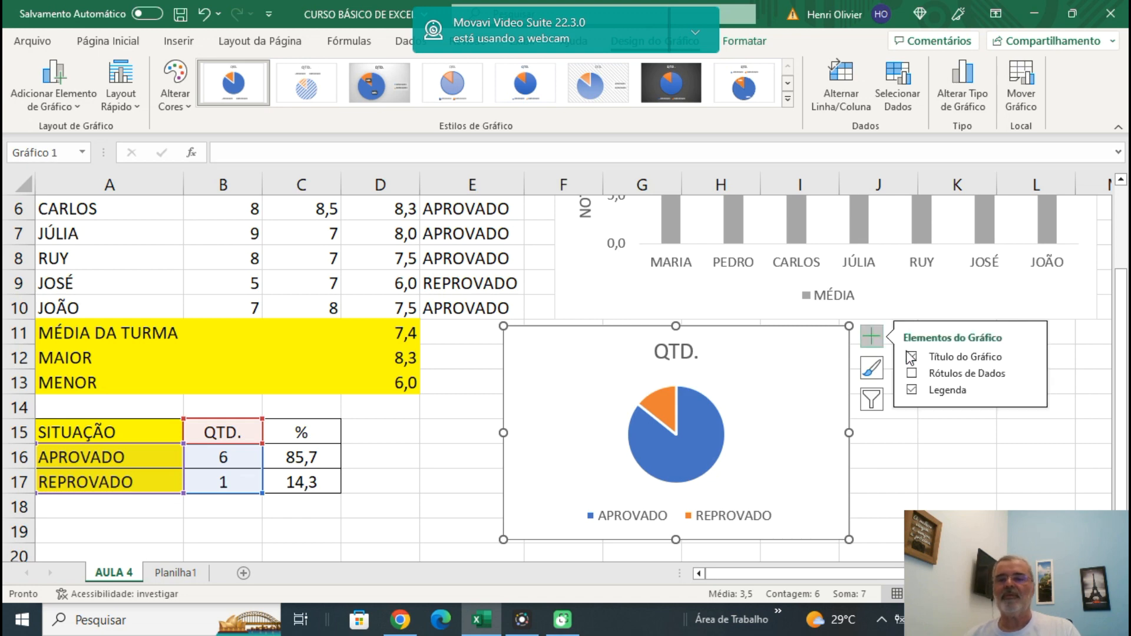
left_click(913, 381)
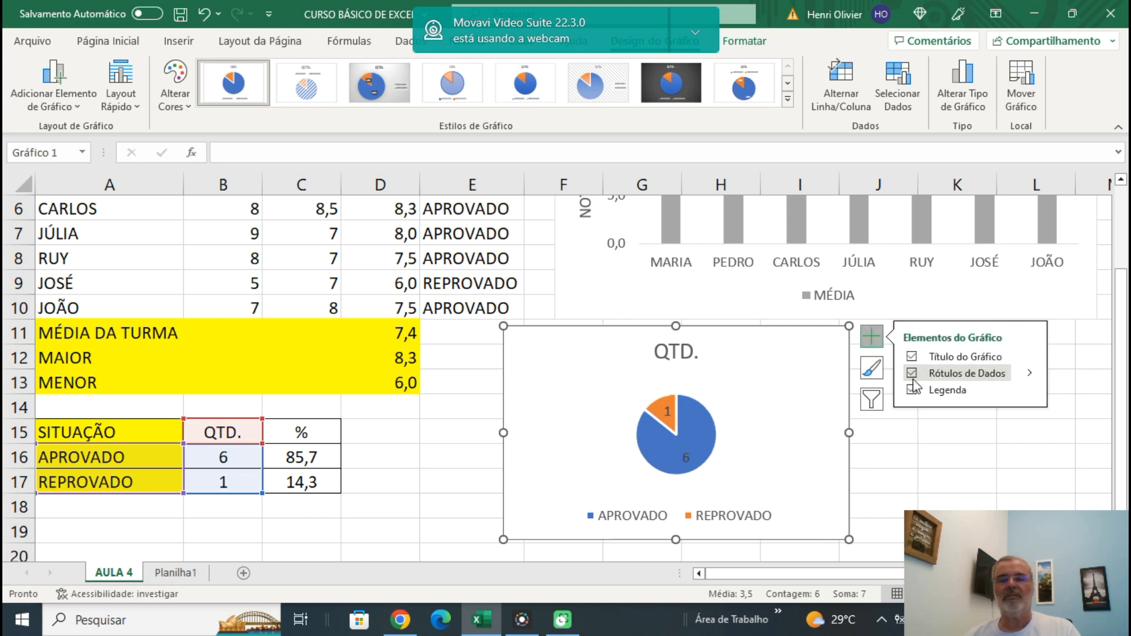
left_click(1034, 373)
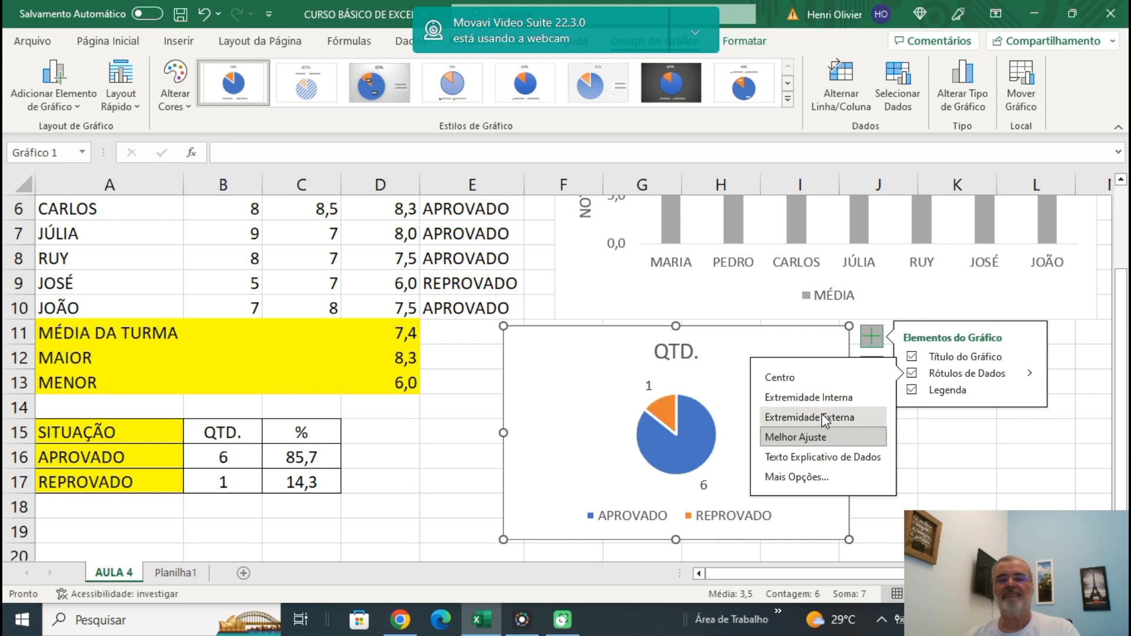
left_click(974, 426)
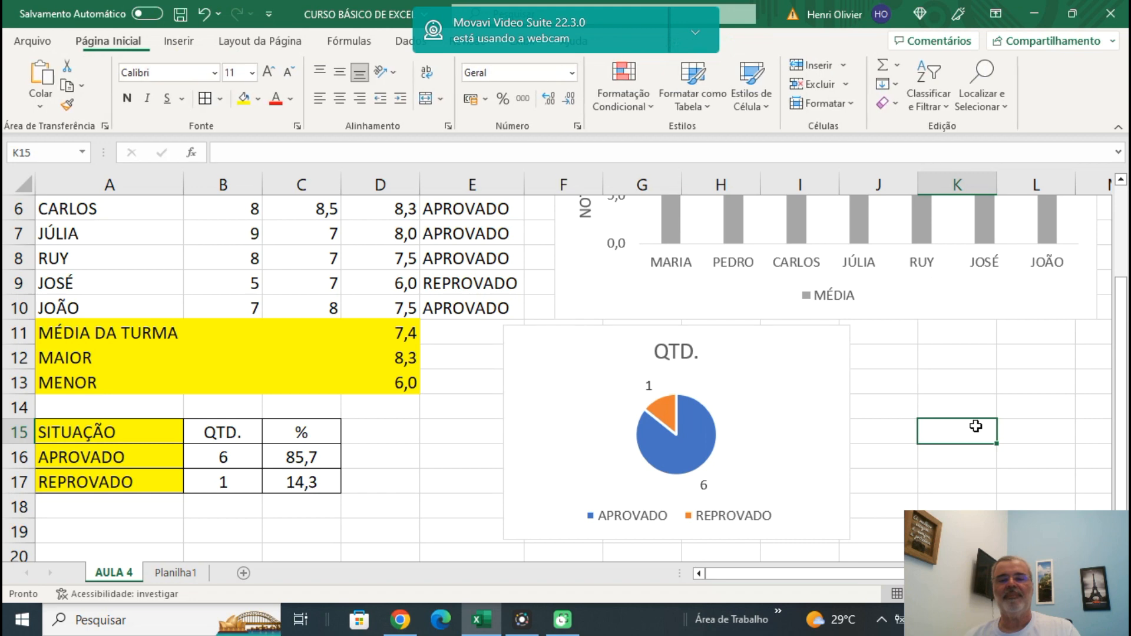
mouse_move(667, 408)
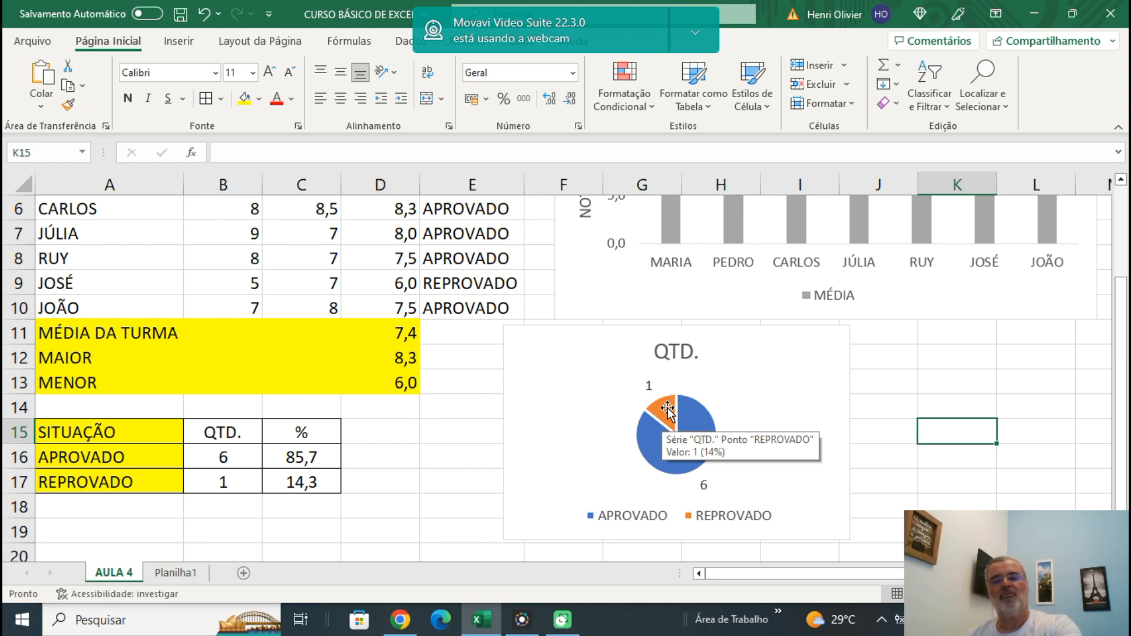
mouse_move(690, 461)
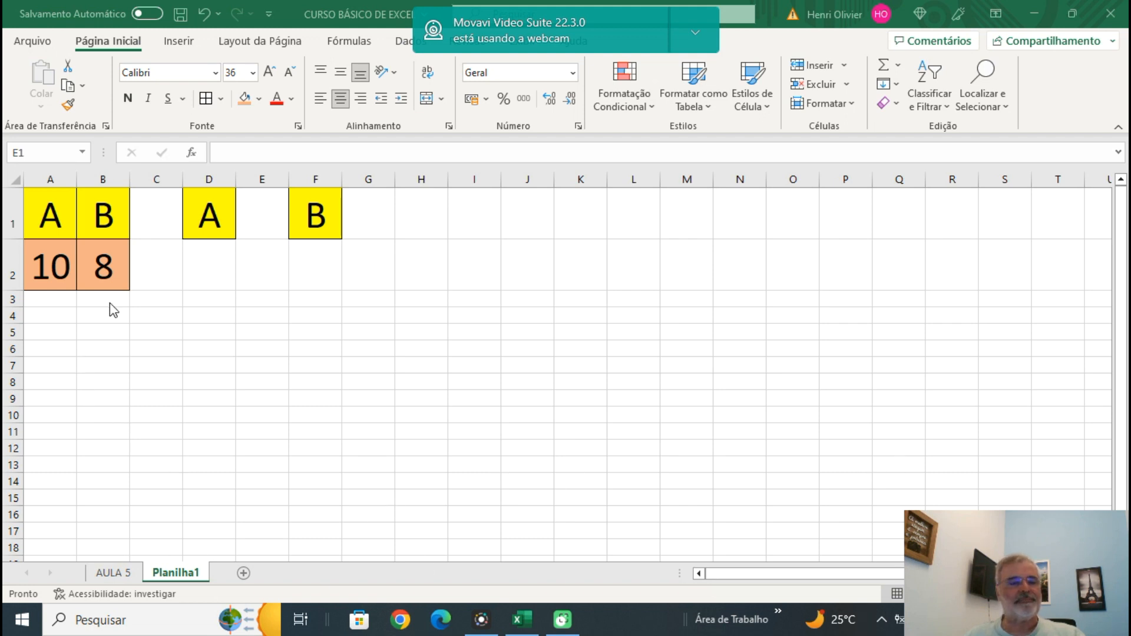
left_click(46, 216)
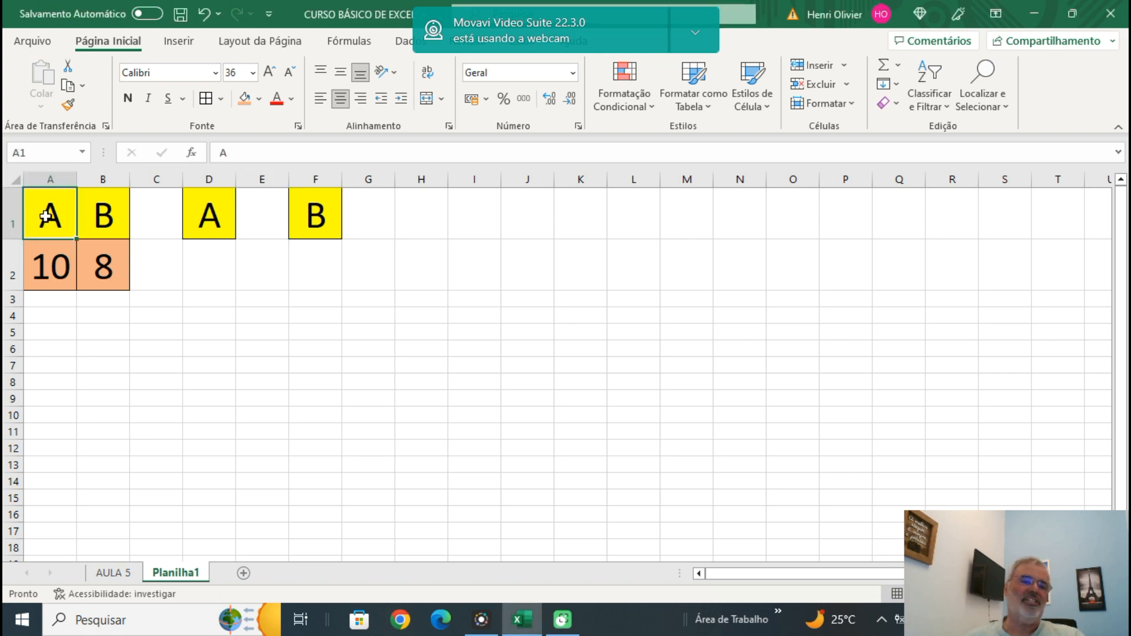
left_click(53, 275)
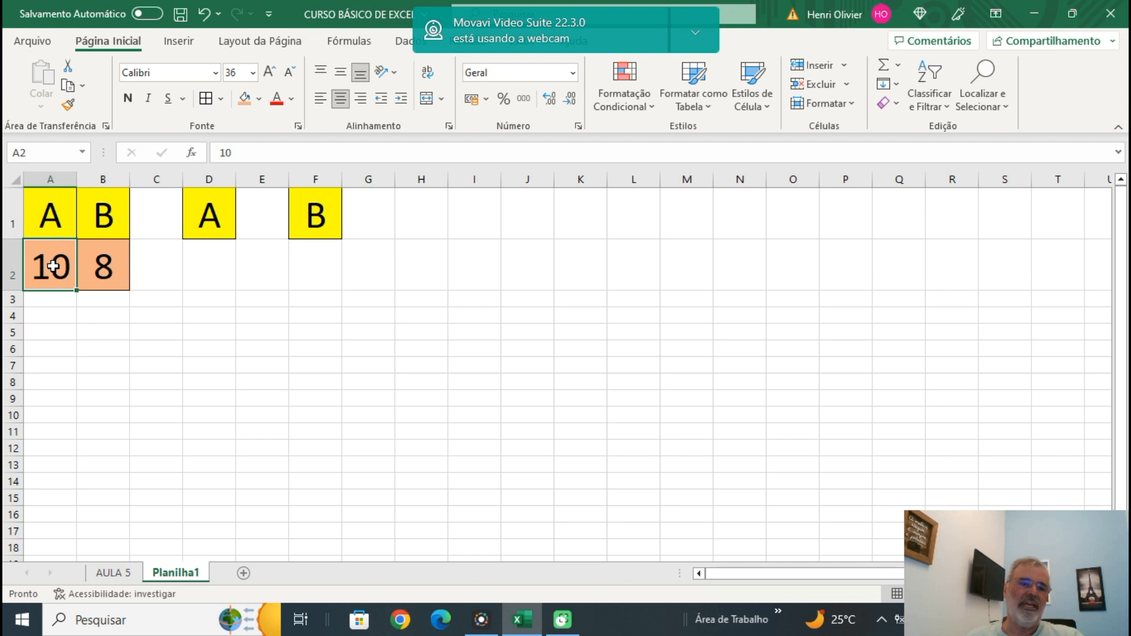
left_click(103, 272)
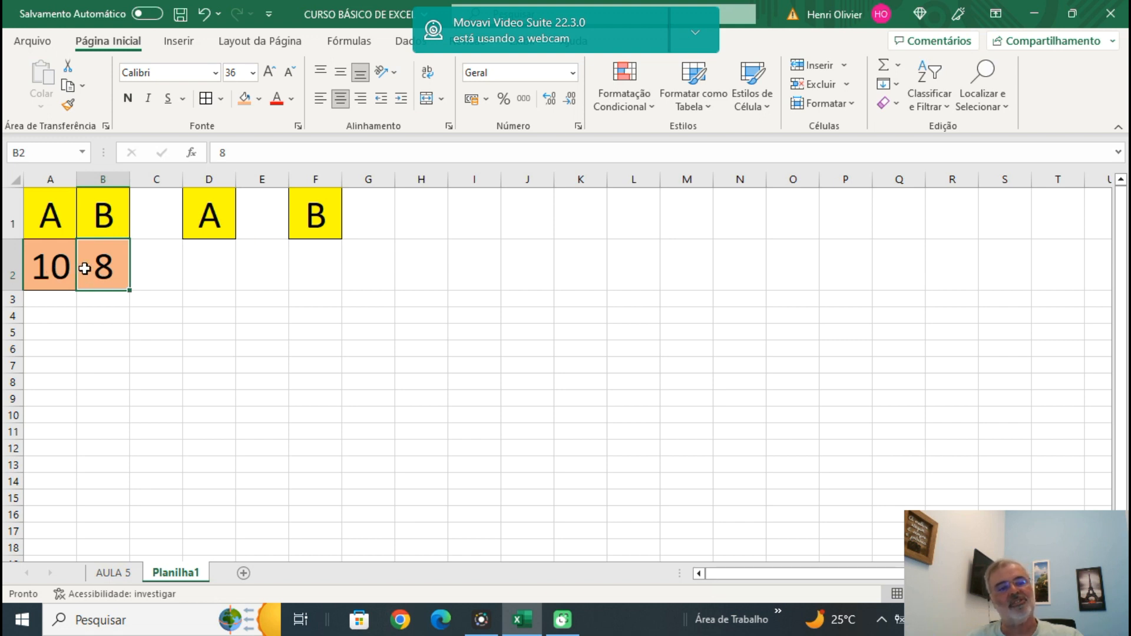
Enter the formula =SE(A2>B2;">";"<") in E1, between the A and B labels.
left_click(269, 214)
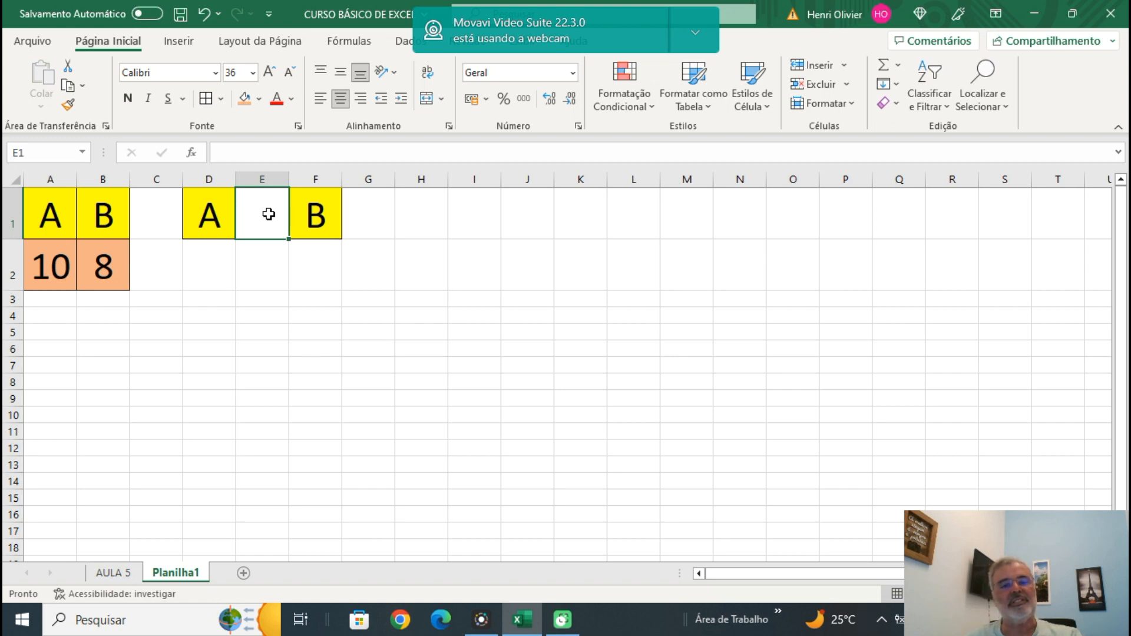
type("=S")
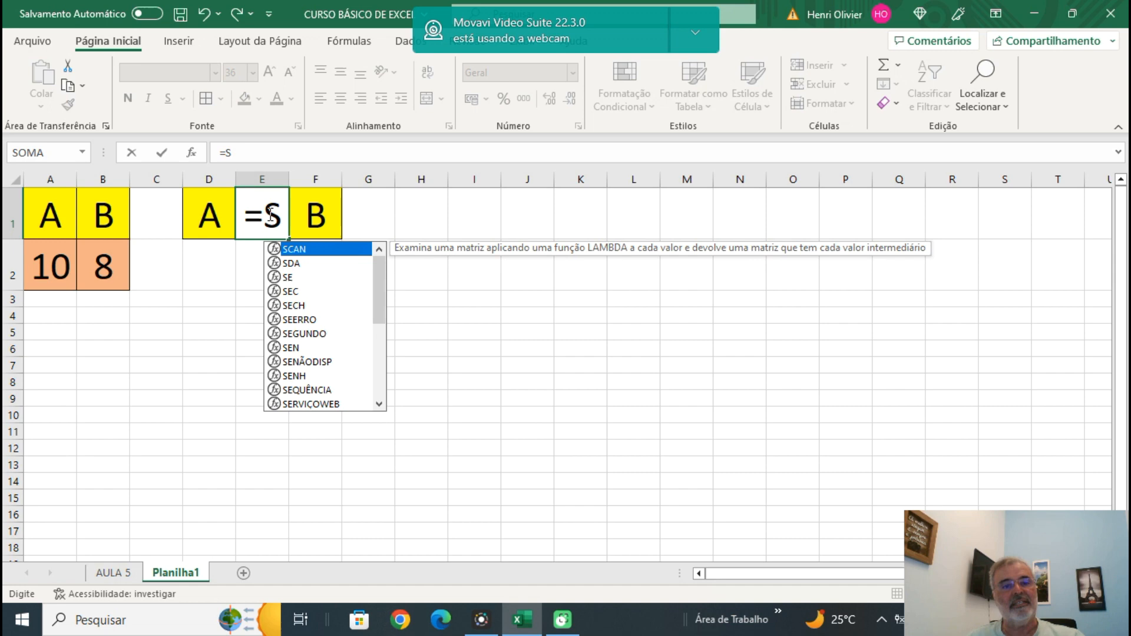
type("E(")
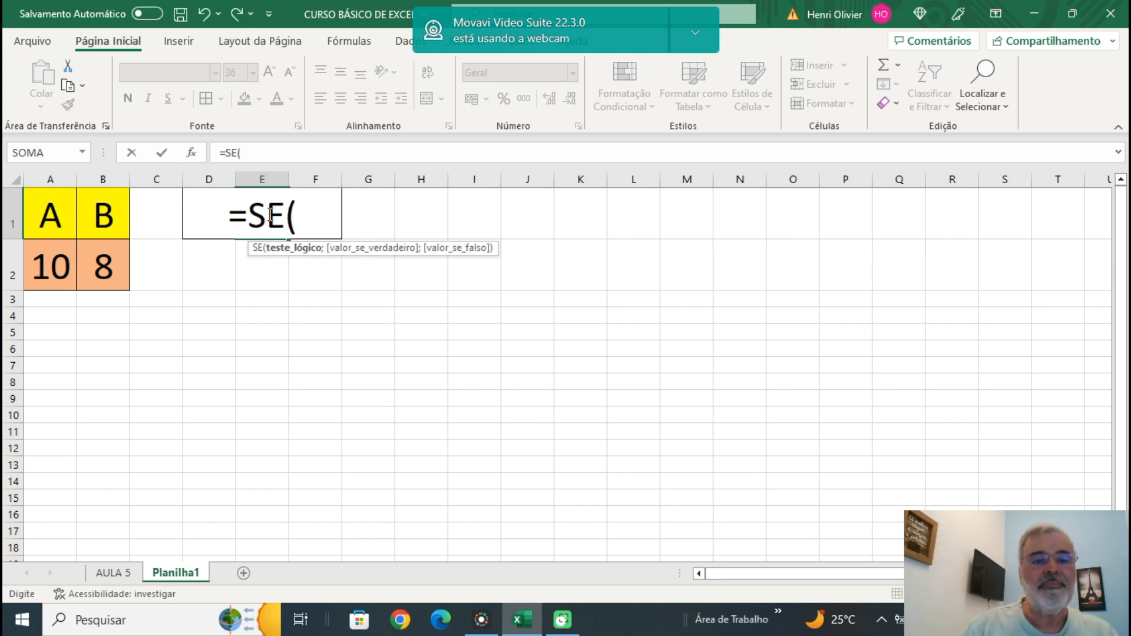
type("A2")
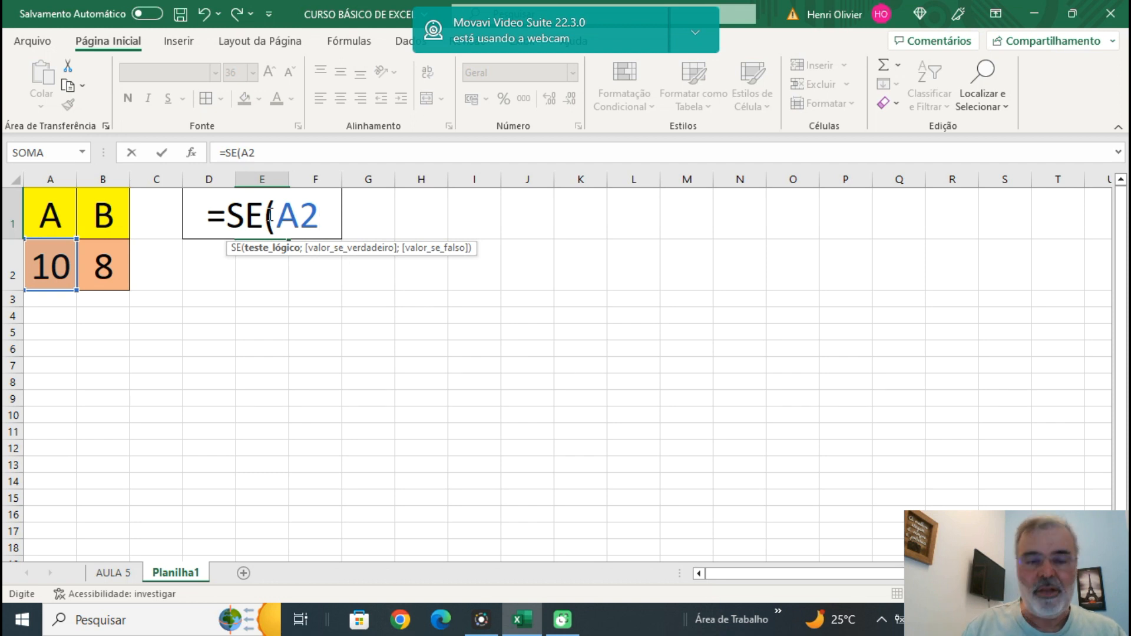
type(">")
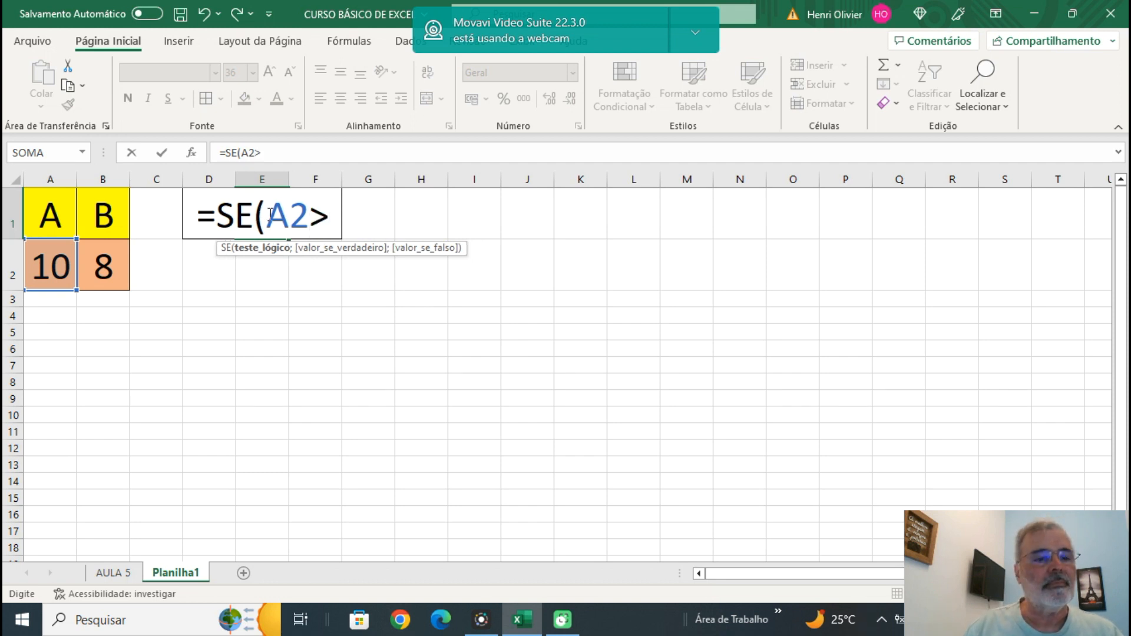
type("B2;")
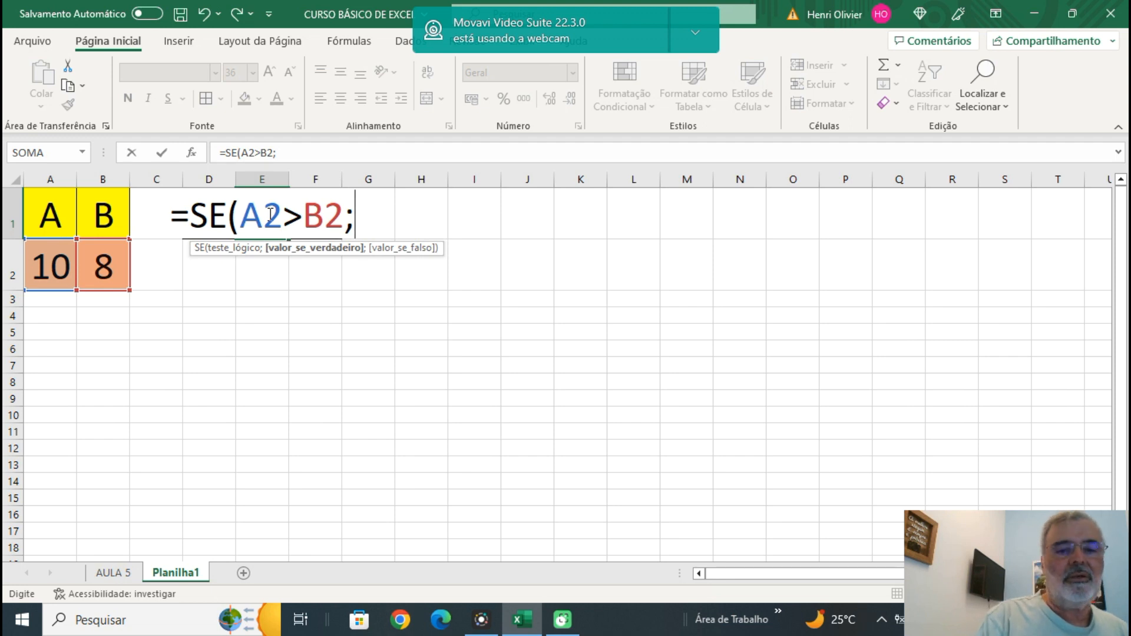
type("\"")
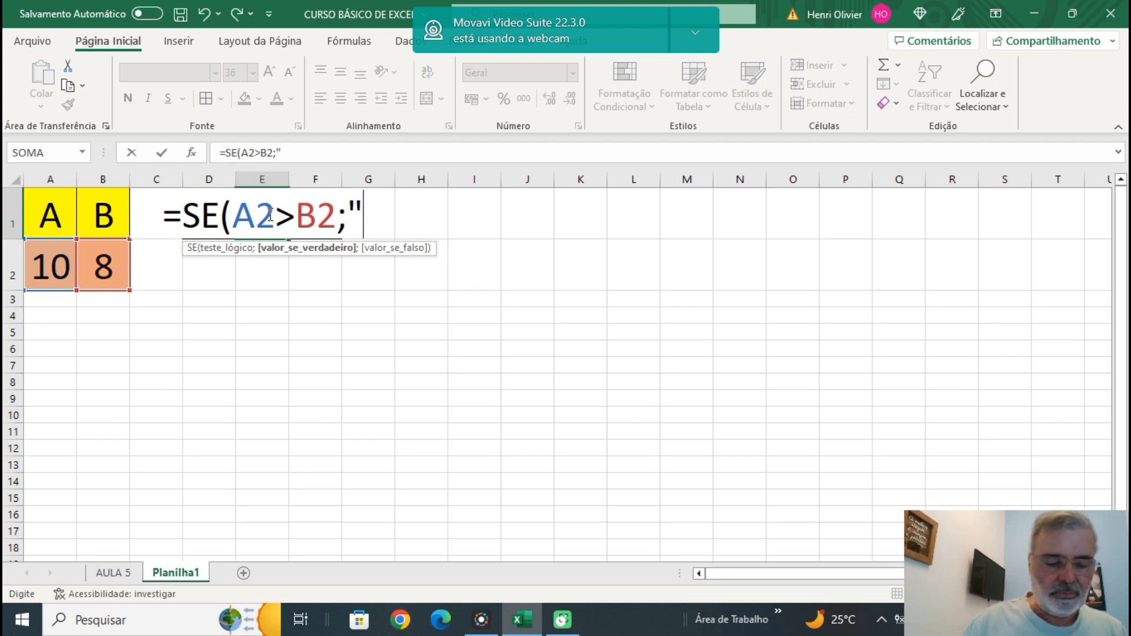
type(">\"")
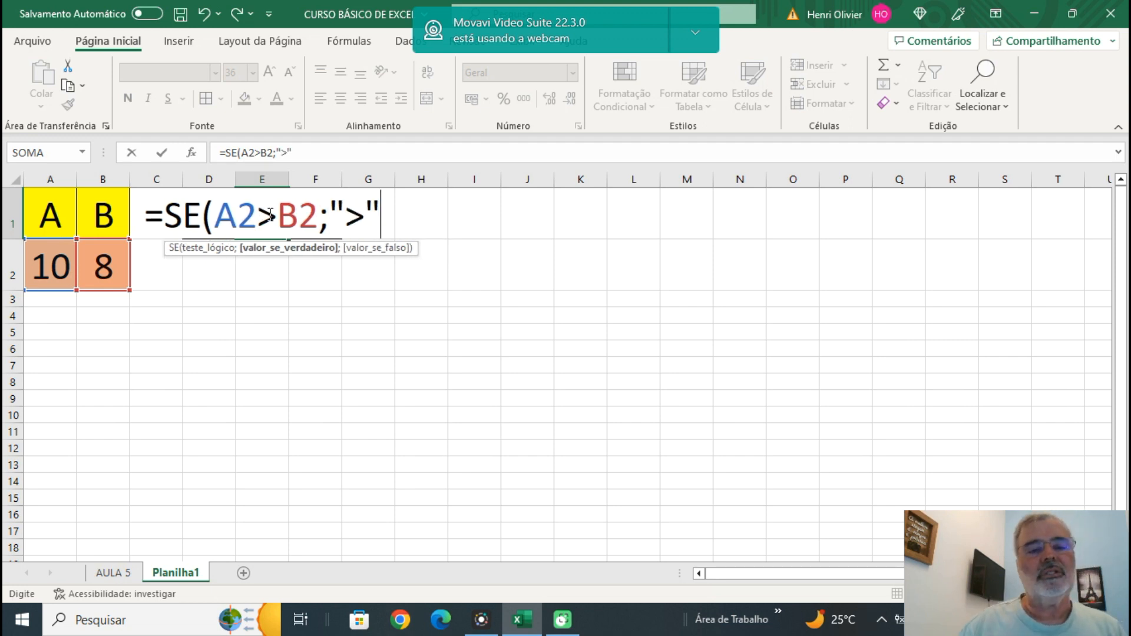
type(";\"")
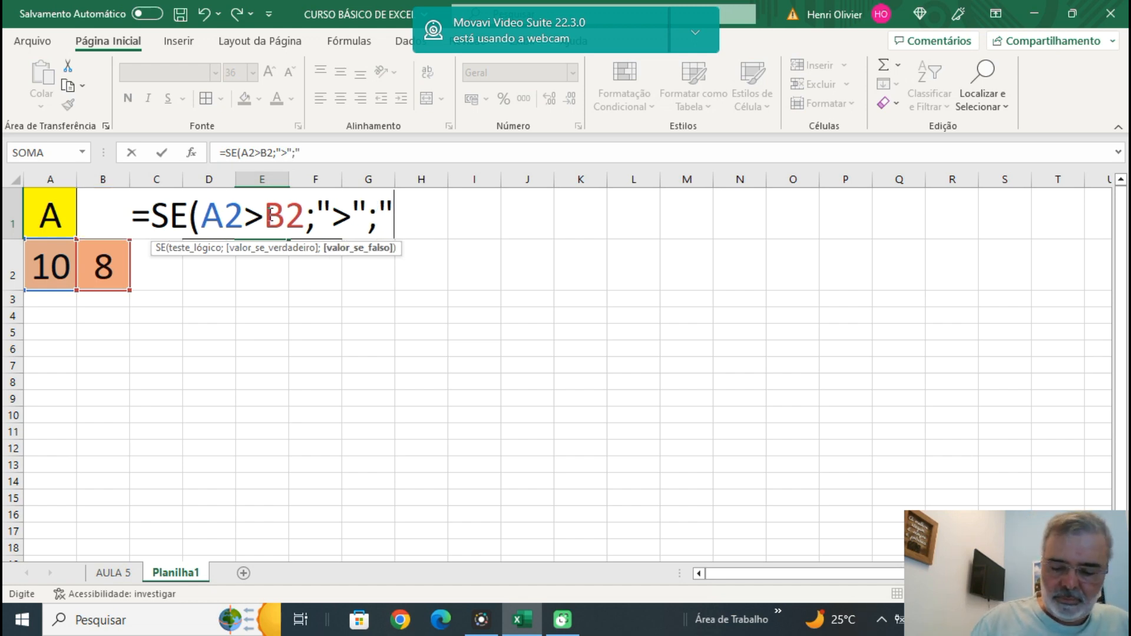
type("<")
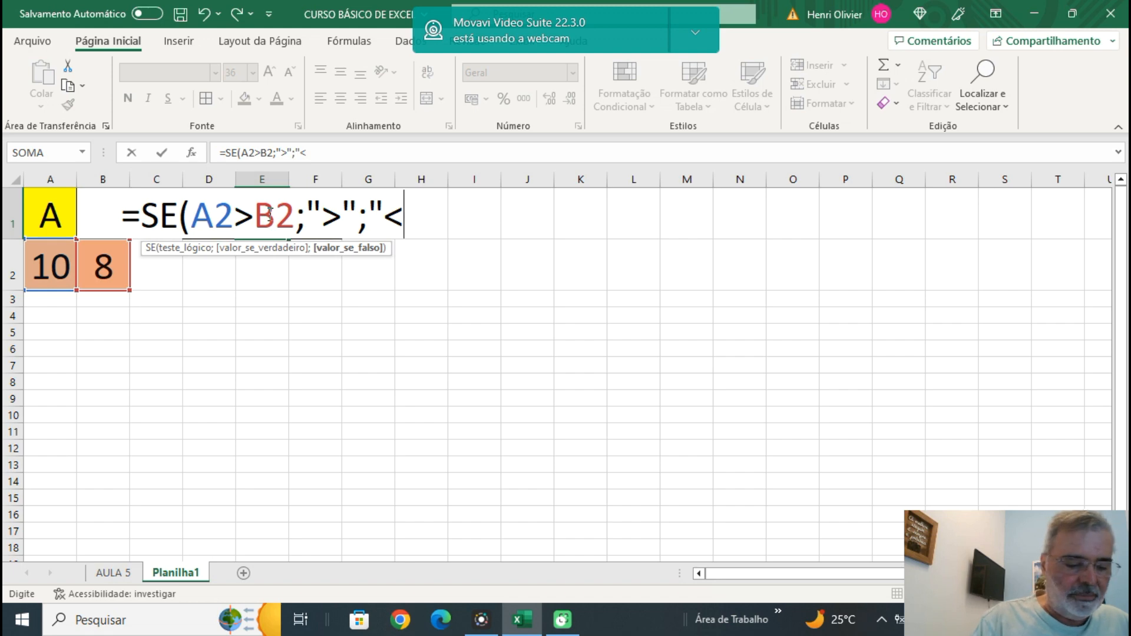
type("\")")
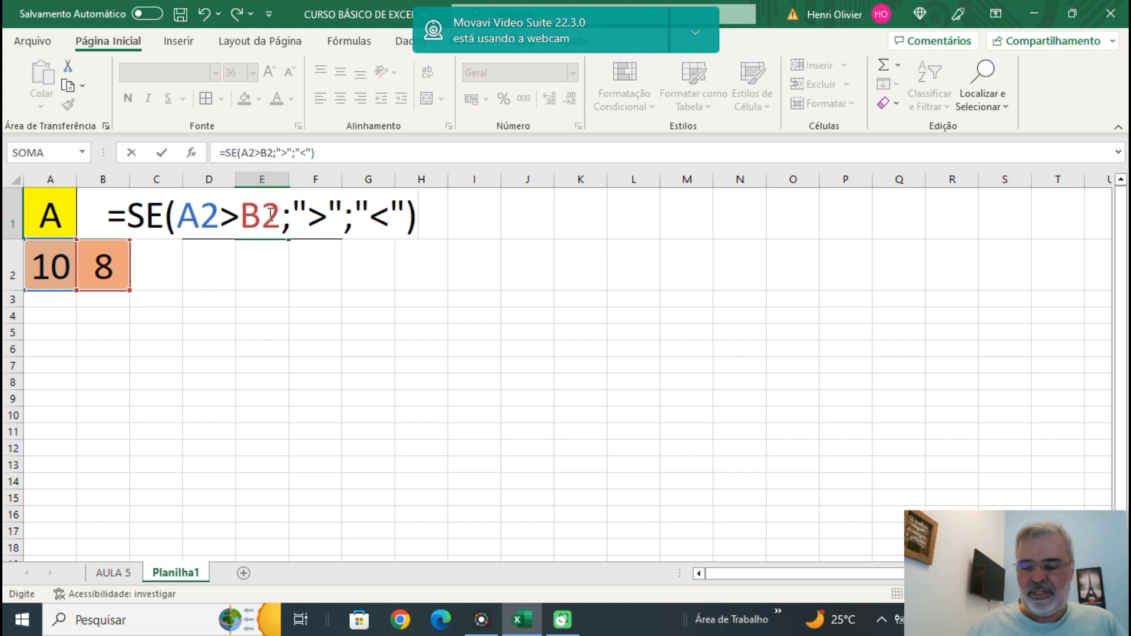
key("Return")
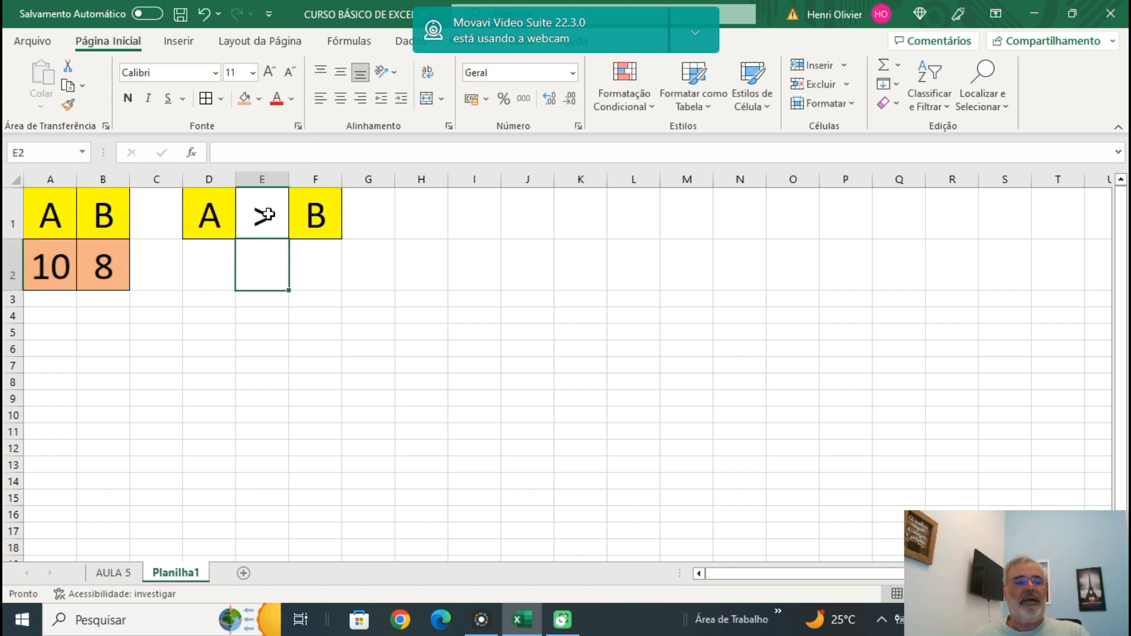
left_click(238, 347)
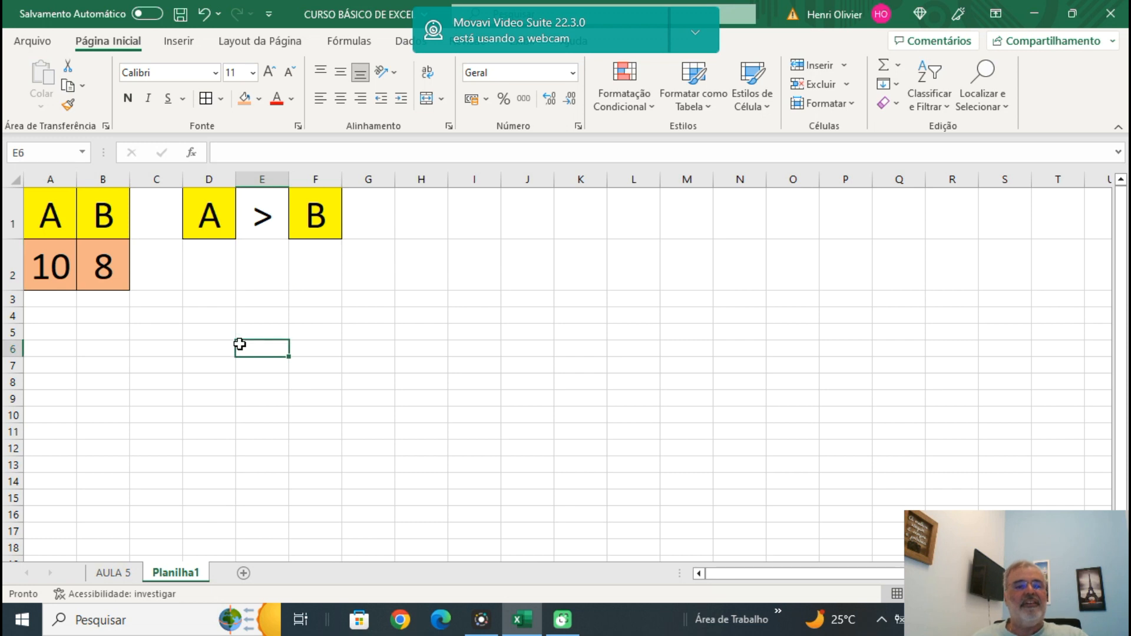
Examine the arguments of the SE formula in E1, leaving the formula as it is.
left_click(263, 219)
double_click(263, 219)
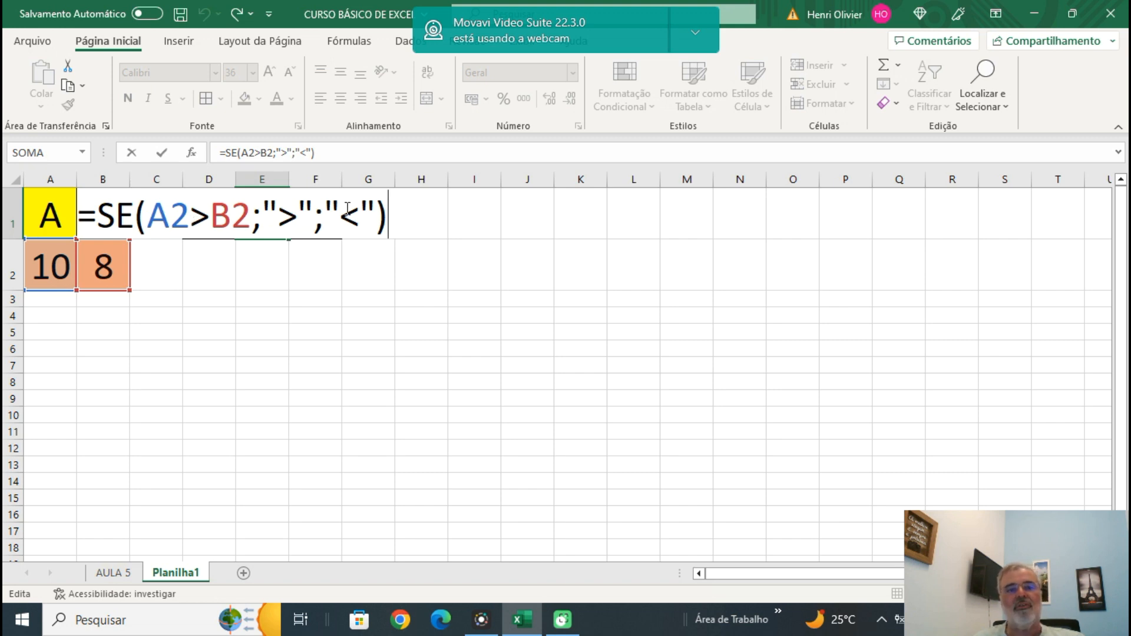
key("Return")
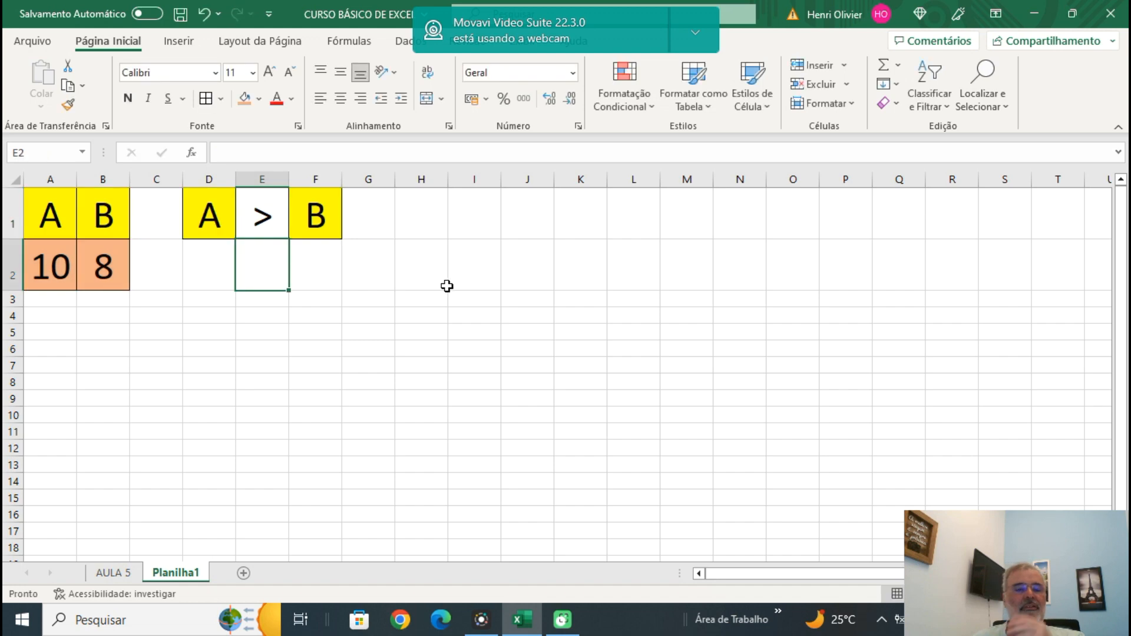
left_click_drag(445, 286, 449, 291)
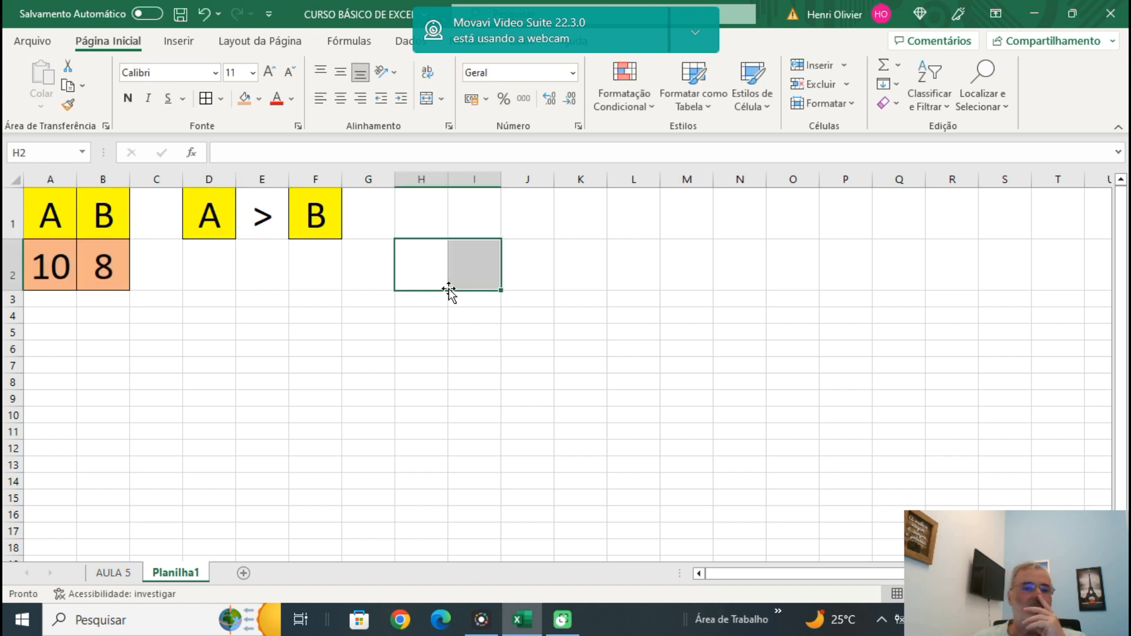
Set the B value in B2 to 15 to test the comparison formula.
left_click(110, 273)
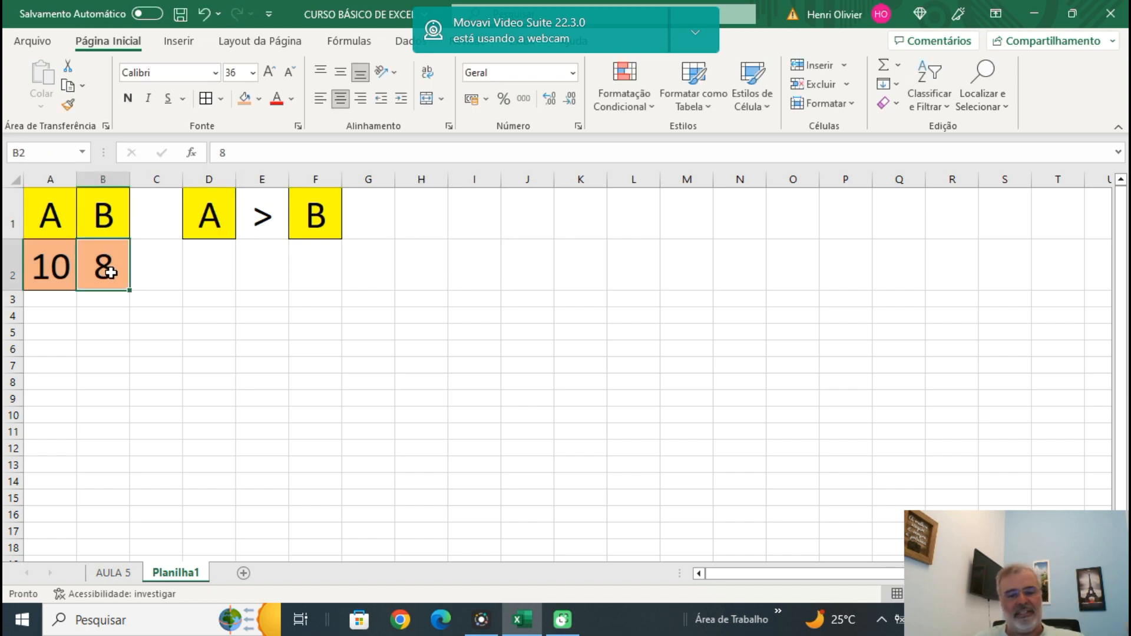
type("15")
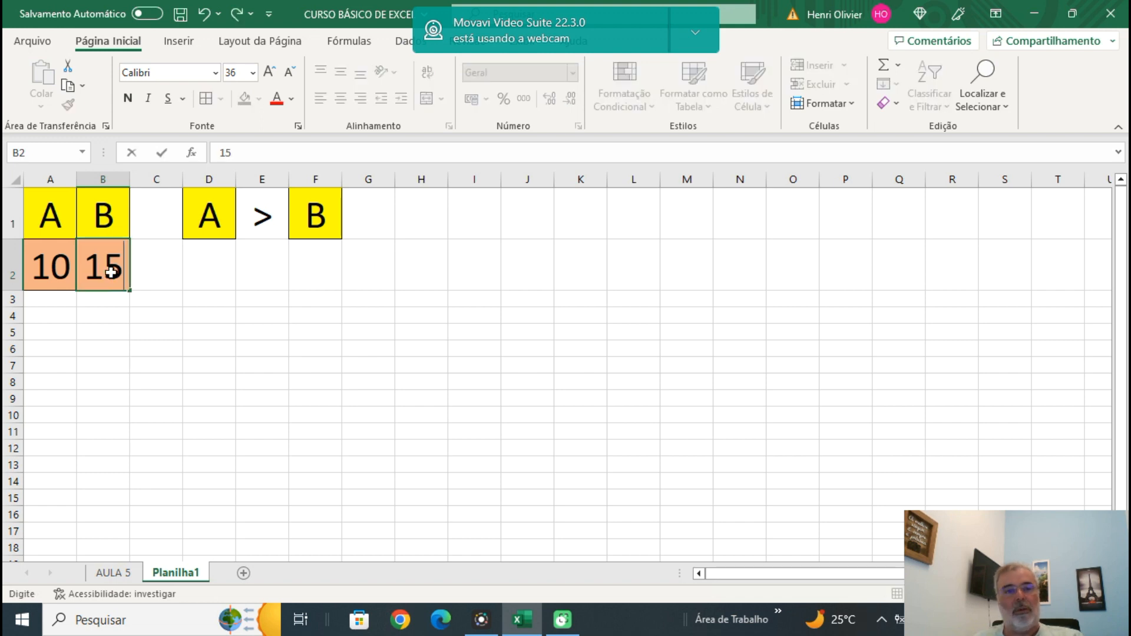
key("Return")
left_click(238, 332)
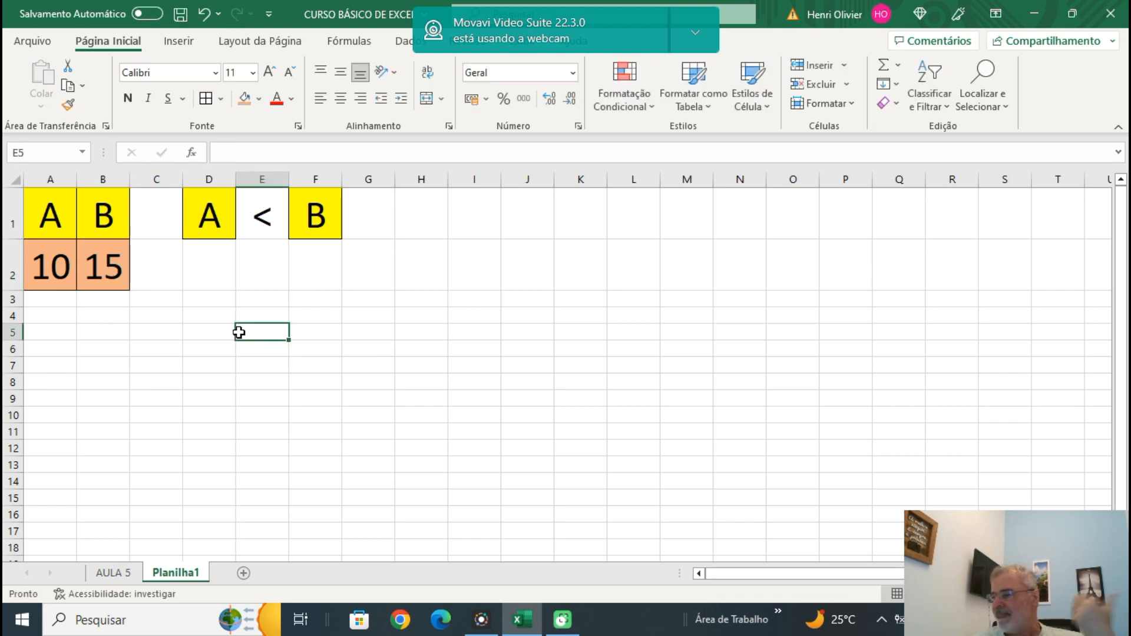
Set the B value in B2 to 10 to test the comparison with equal values.
left_click(103, 270)
type("10")
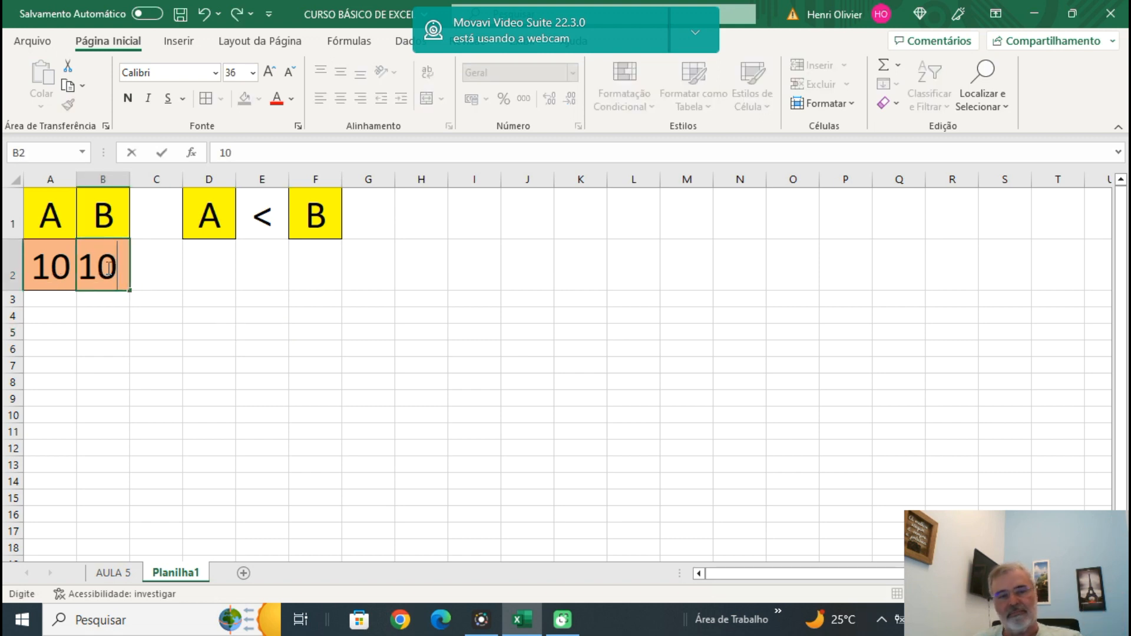
key("Return")
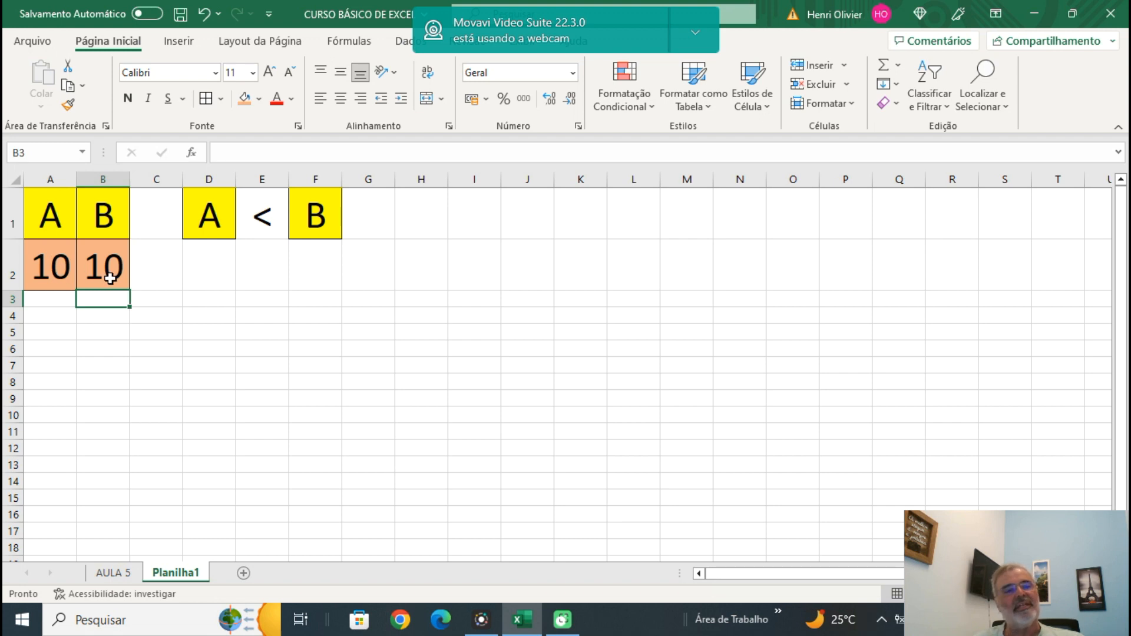
Remove the "<" false-result argument from the SE formula in E1, keeping the semicolon and closing parenthesis.
left_click(264, 220)
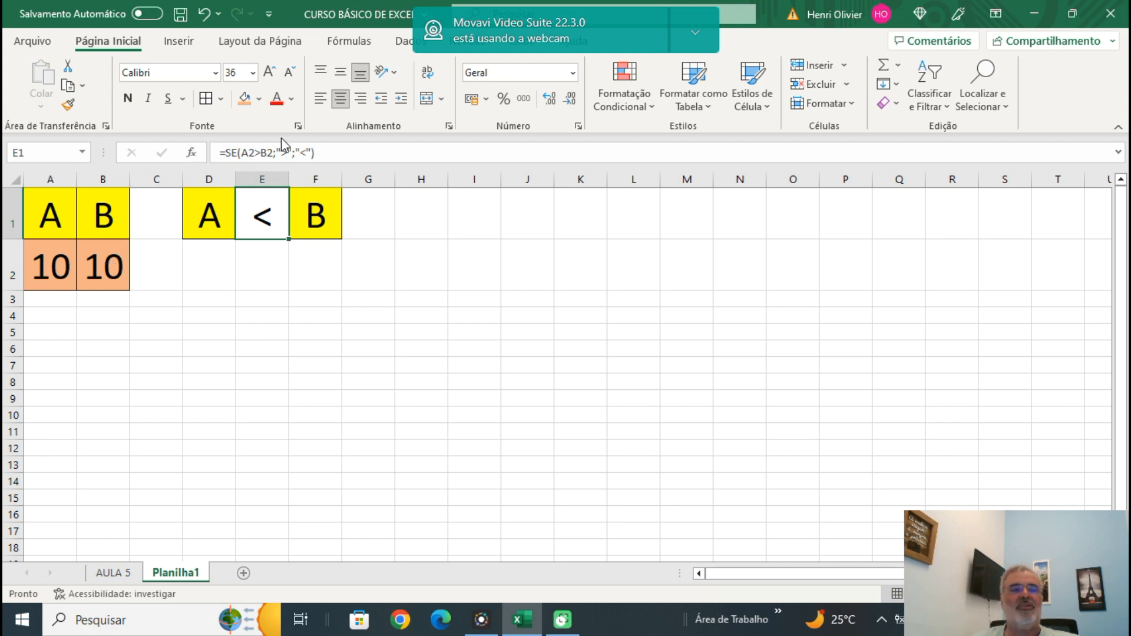
double_click(259, 221)
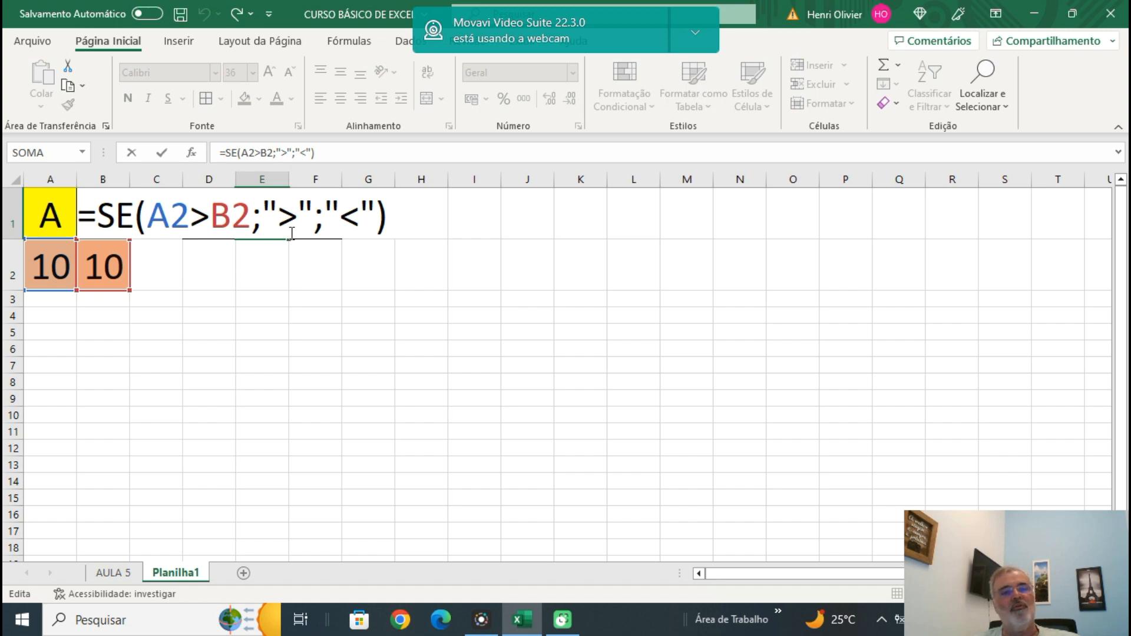
left_click(325, 213)
key("Delete")
key("Delete")
key("Delete")
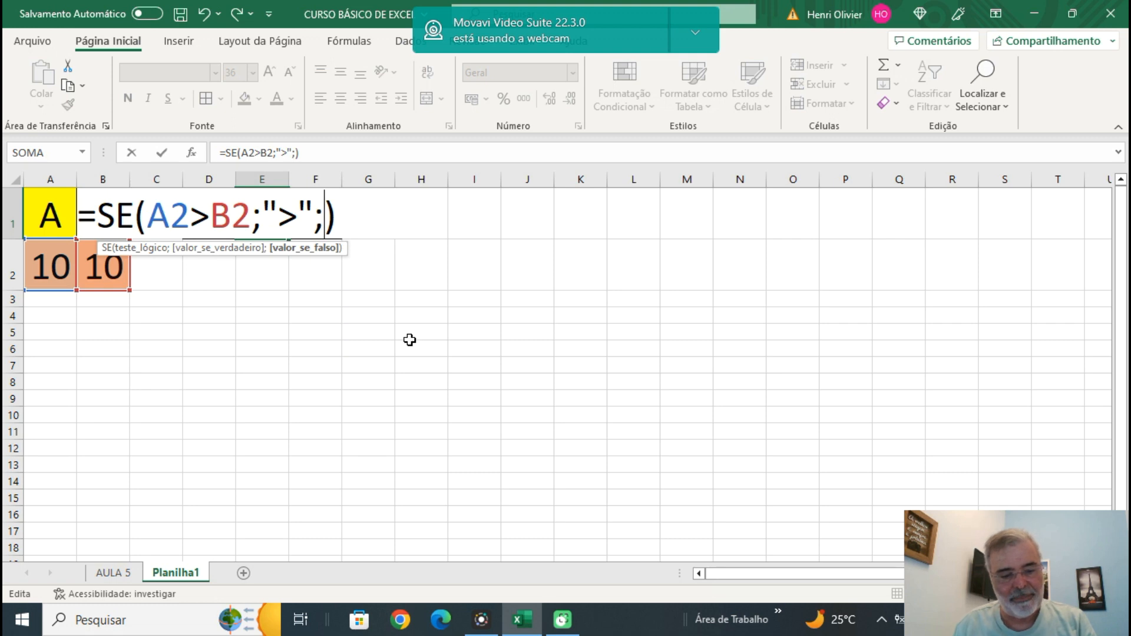
Nest a second SE function as the false-result argument of the E1 formula, with the logical test A2<B2.
type("SE")
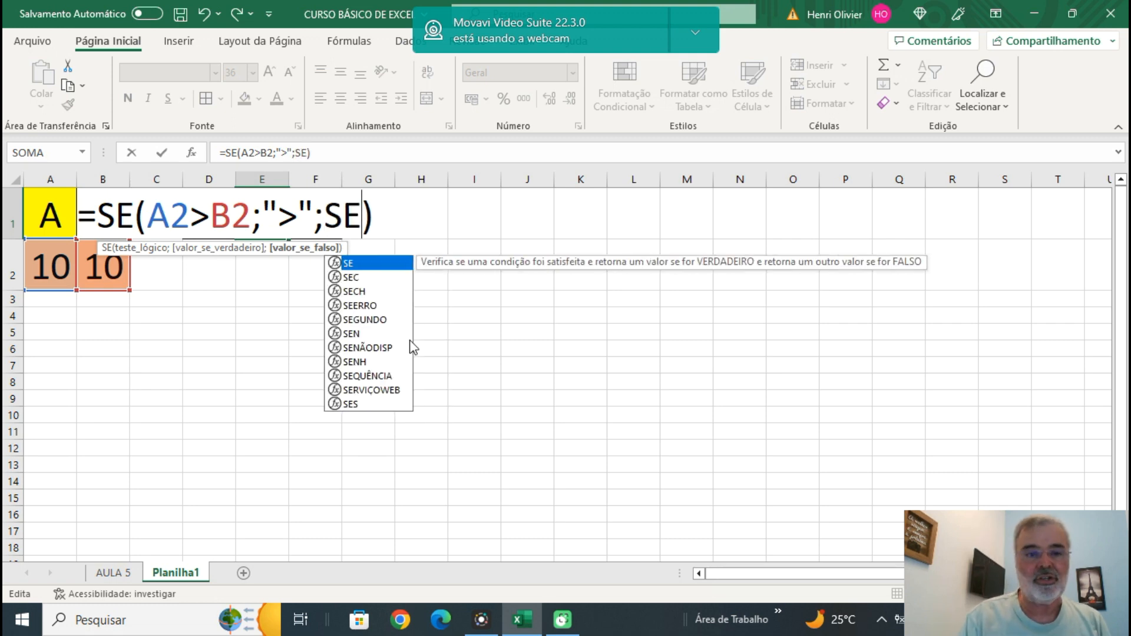
type("(A2")
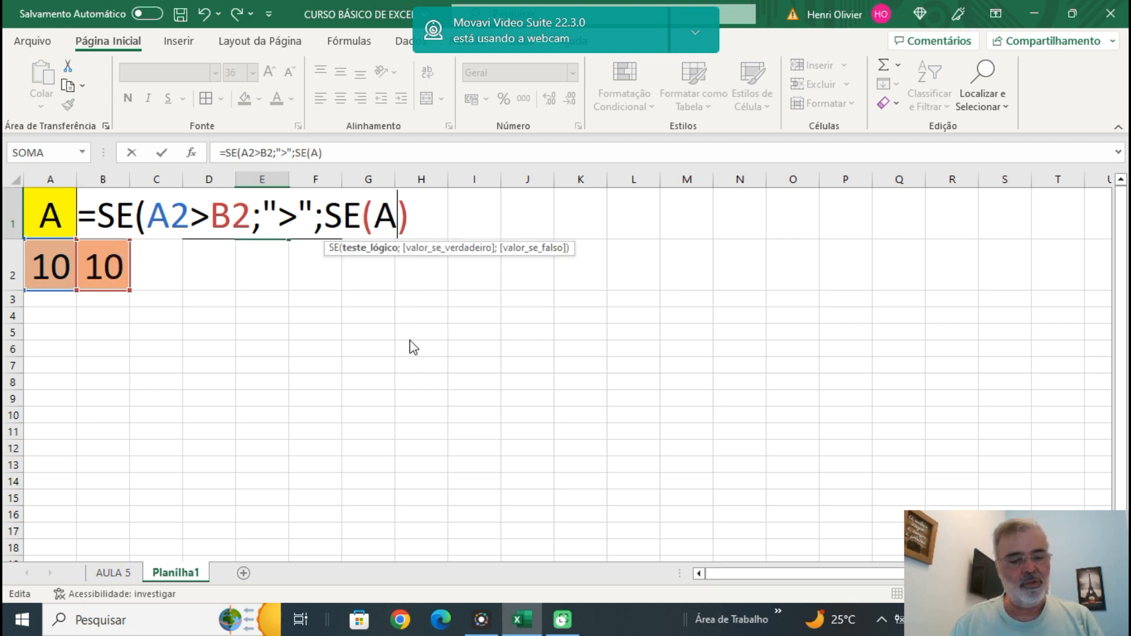
type("<")
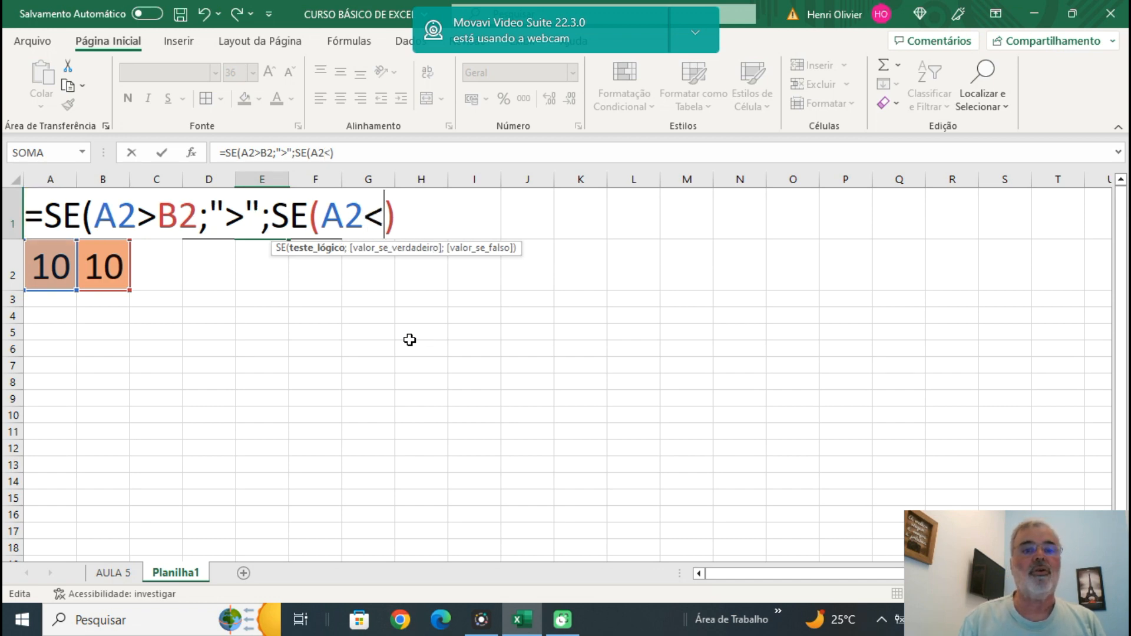
type("B2")
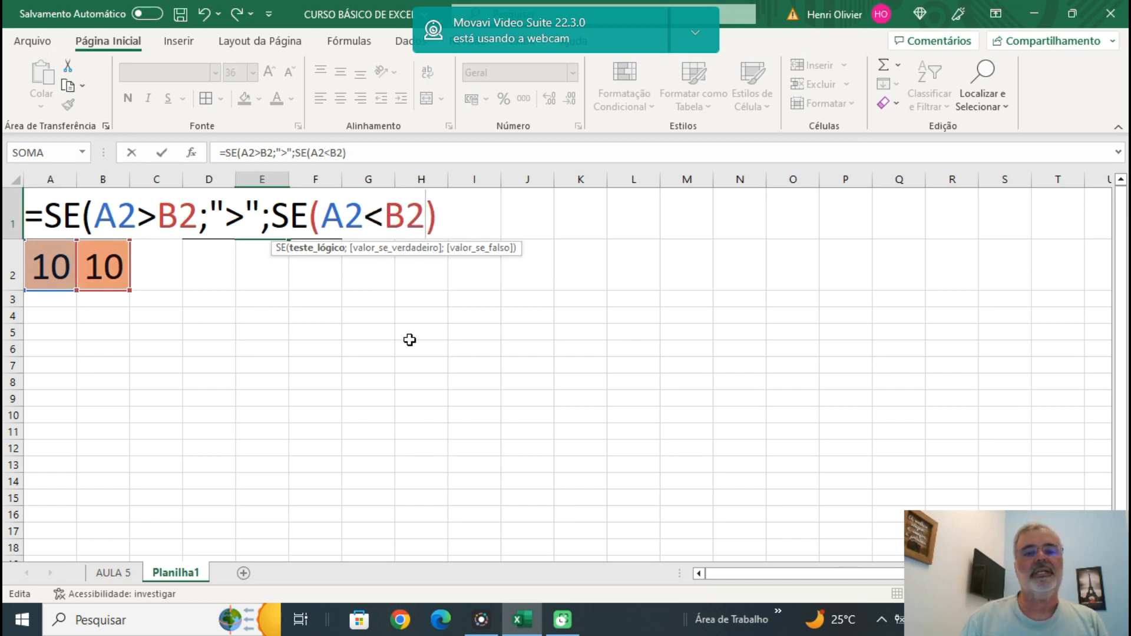
type(";")
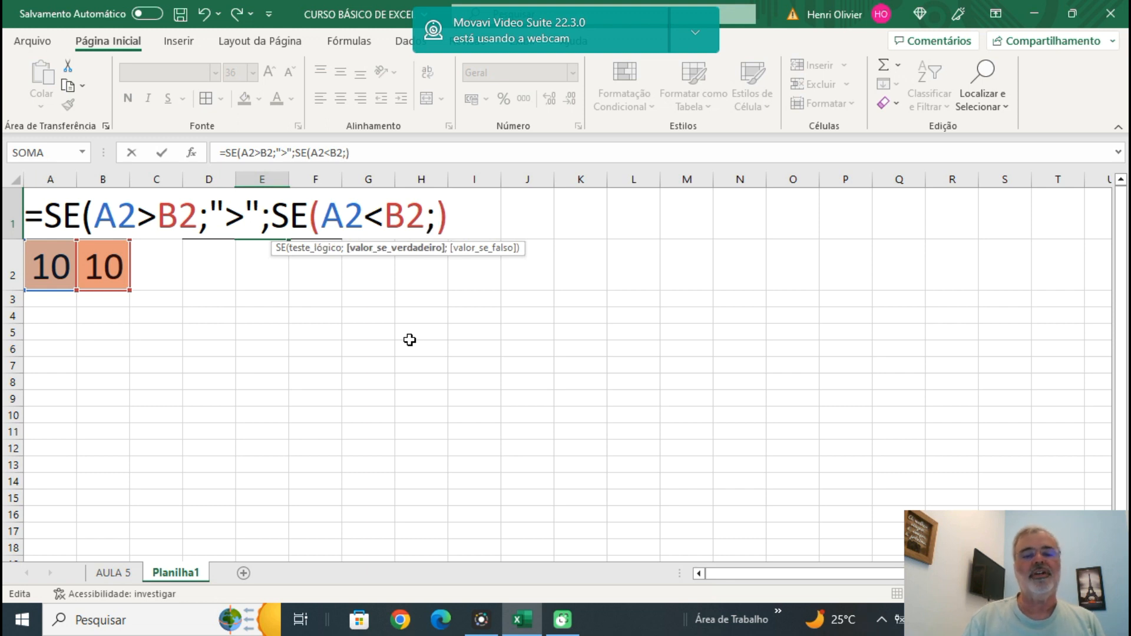
type("\"")
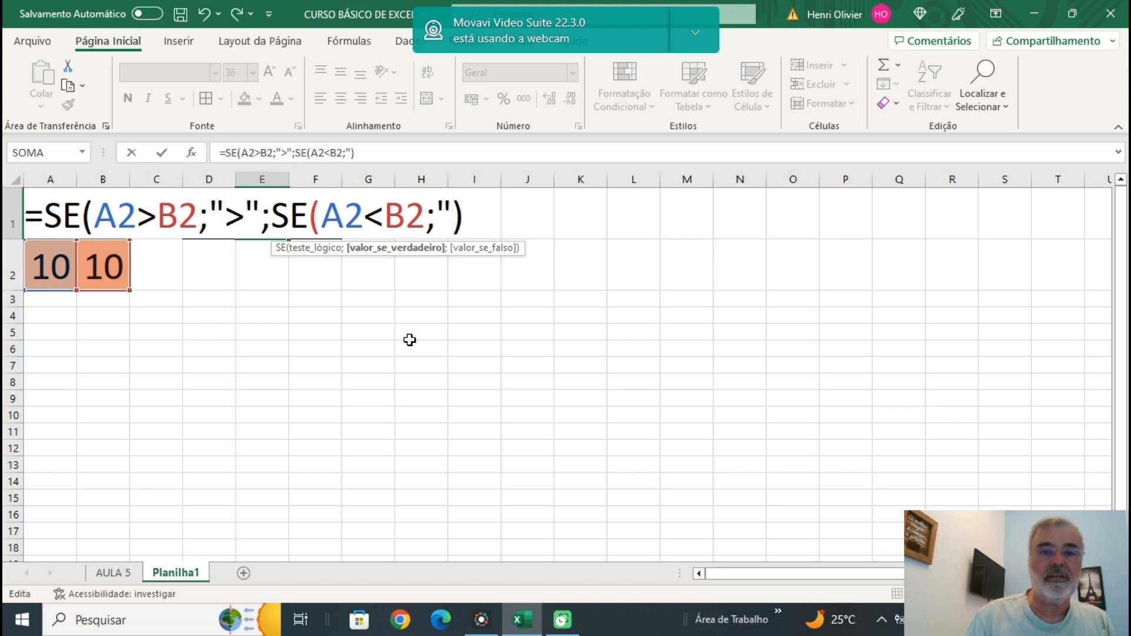
type("<\"")
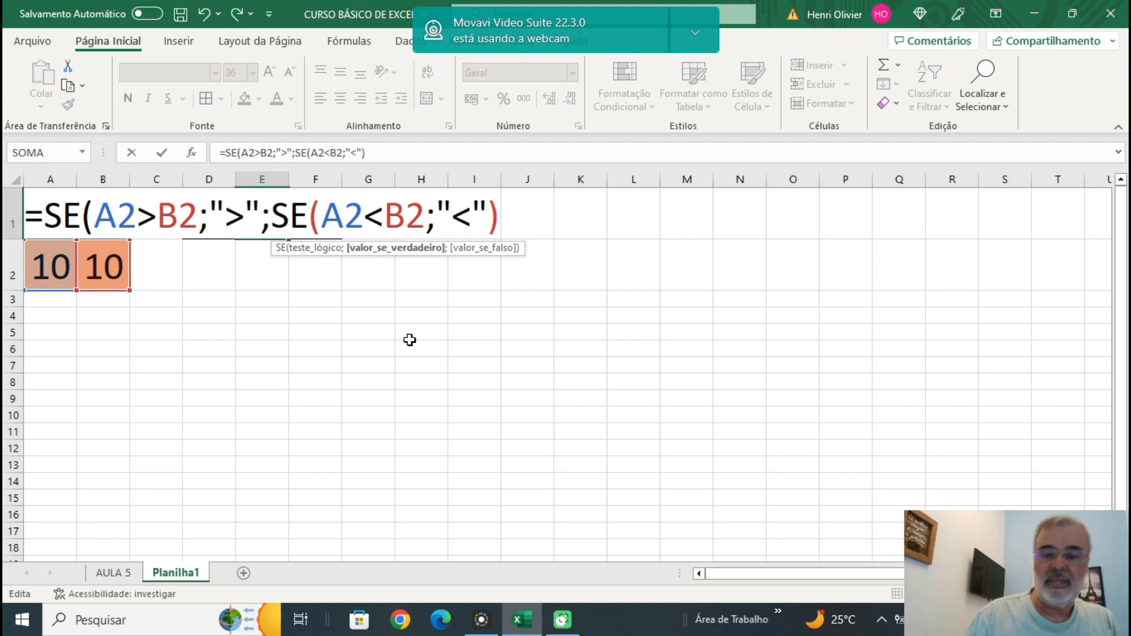
type(";")
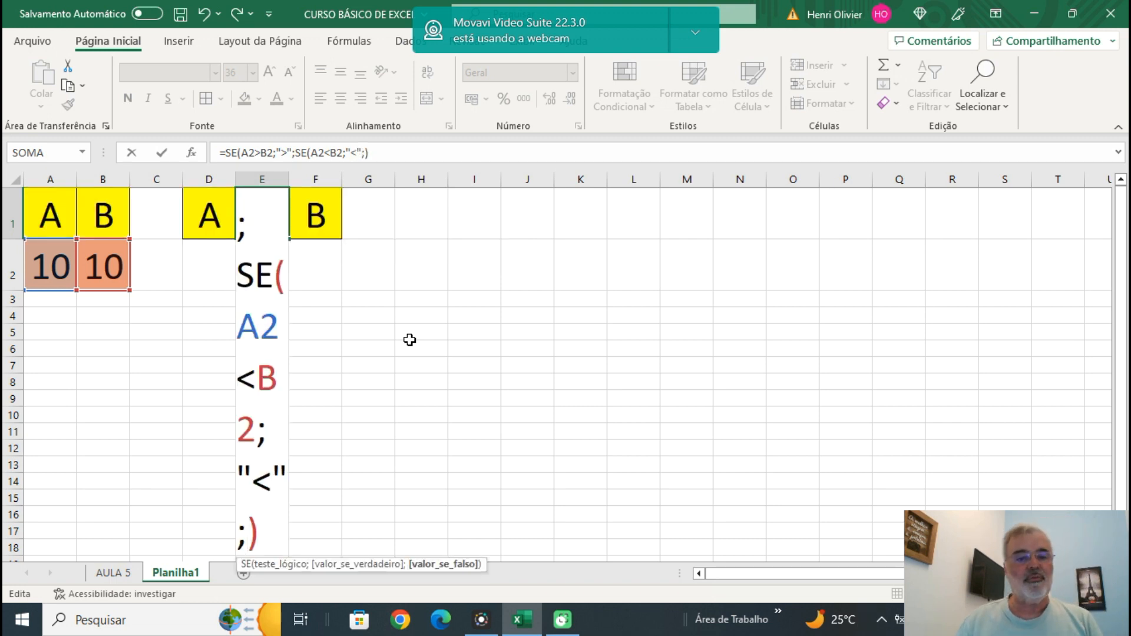
type("\"=\"")
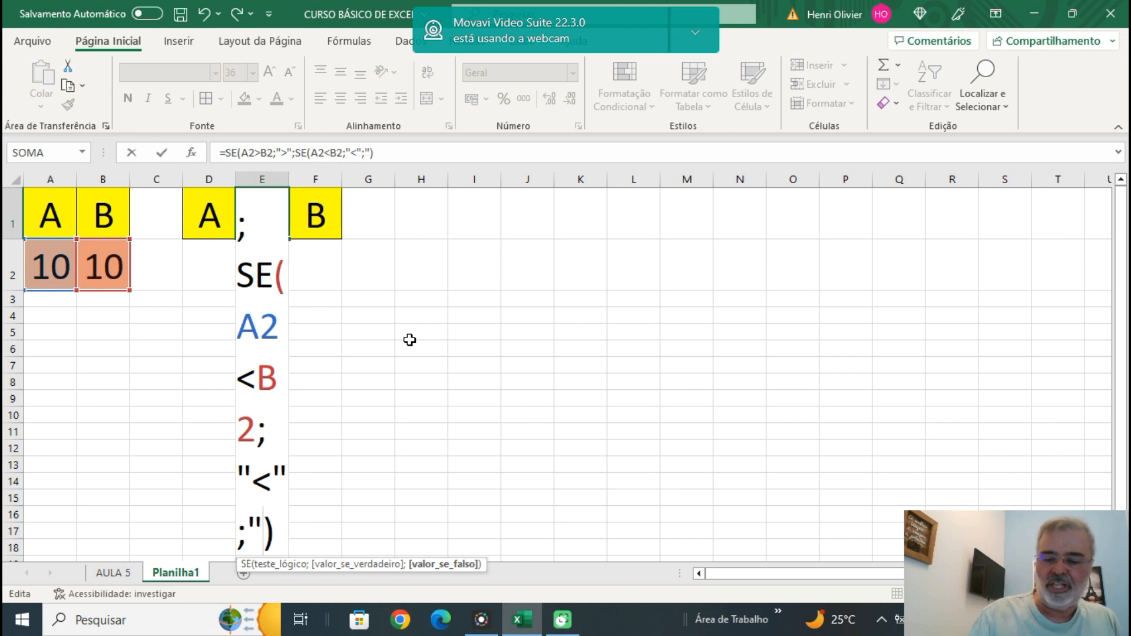
type("\"")
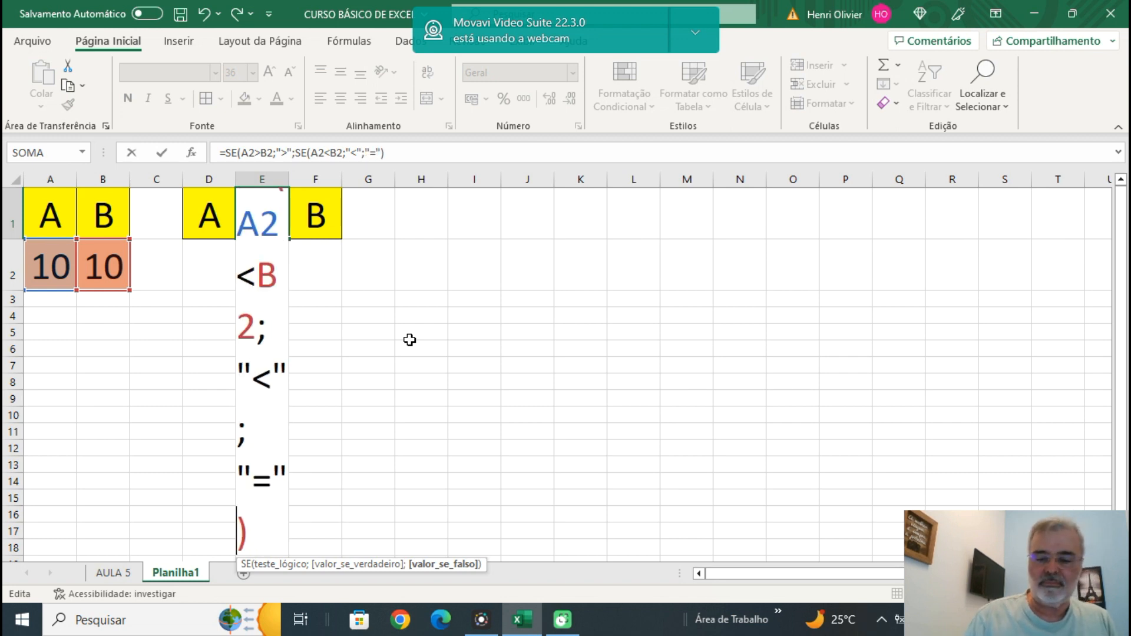
type(")")
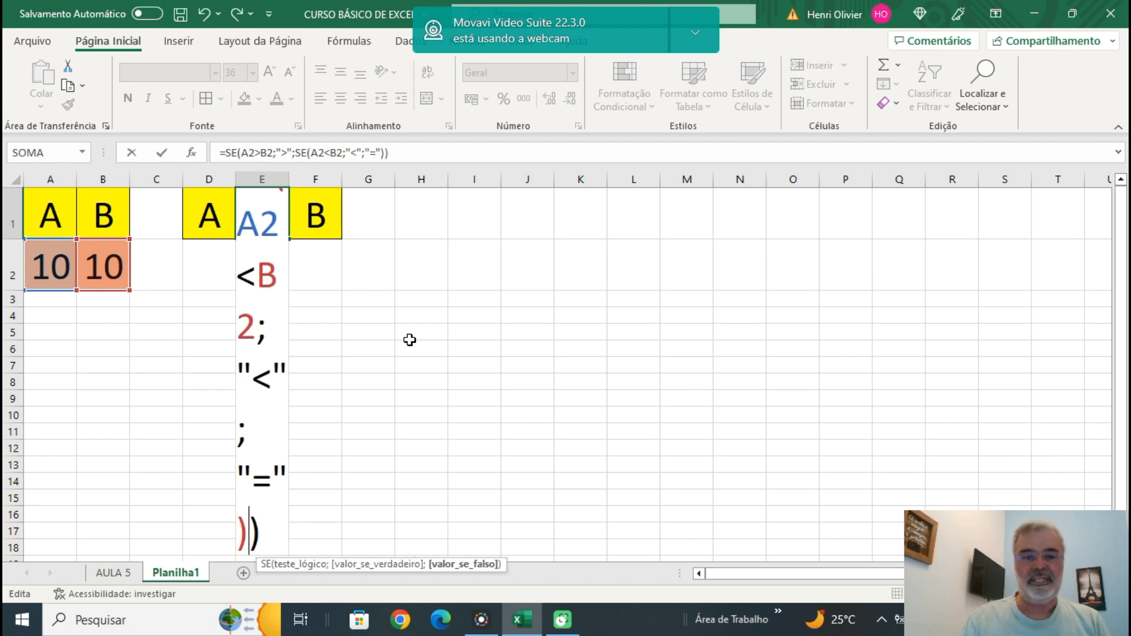
Give the nested SE the results "<" if true and "=" if false, and close the formula as =SE(A2>B2;">";SE(A2<B2;"<";"=")).
key("Return")
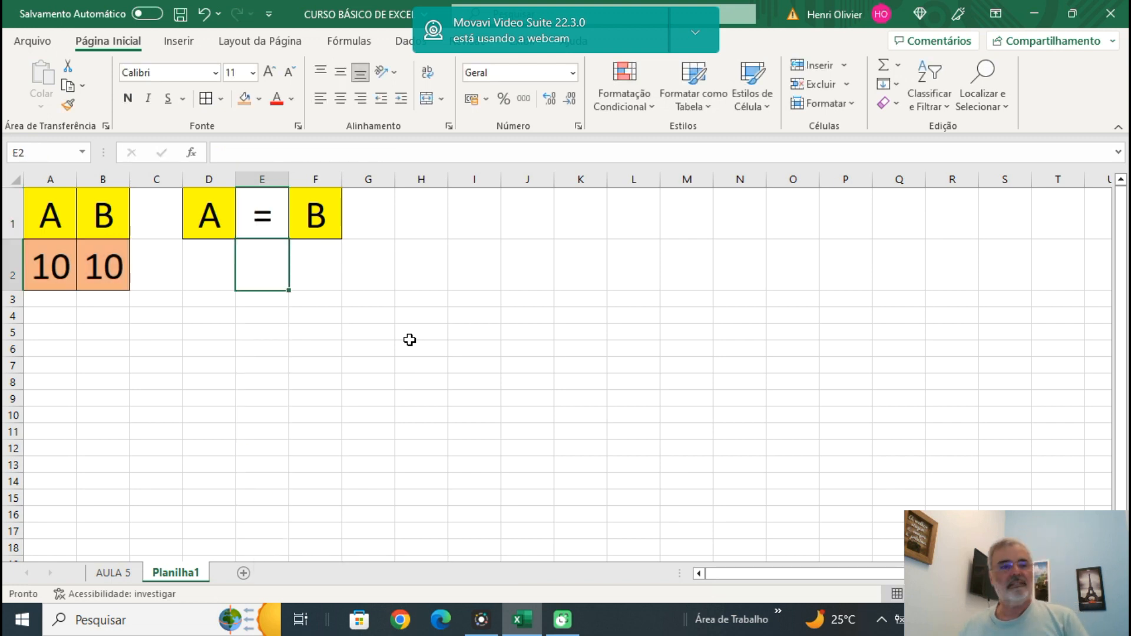
Examine the completed nested SE formula in E1 without changing it.
left_click(261, 228)
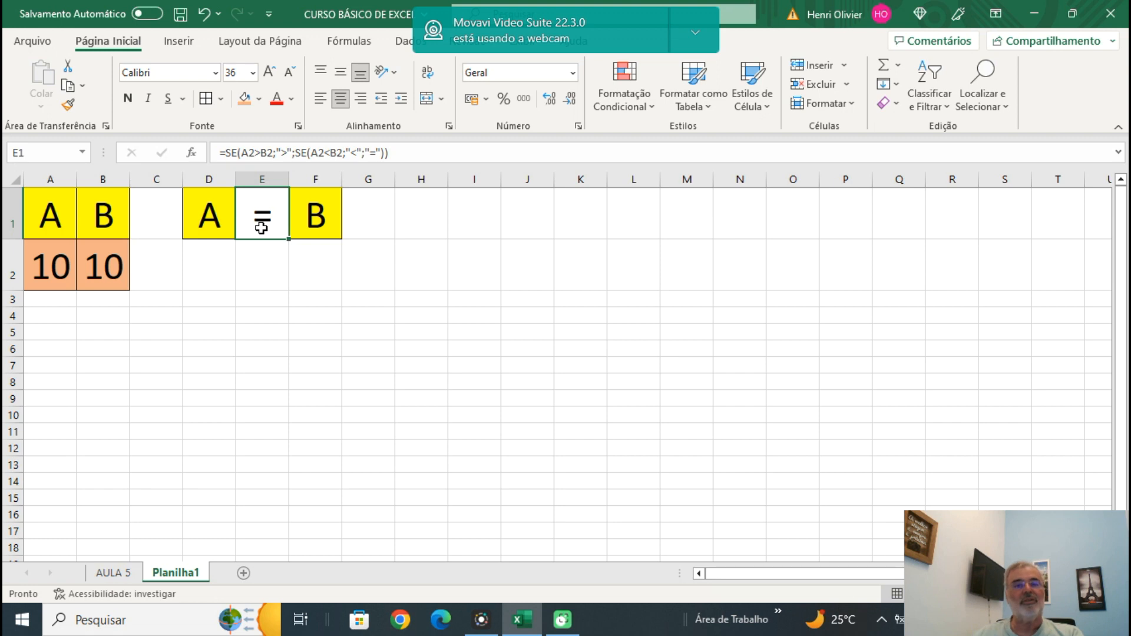
double_click(261, 228)
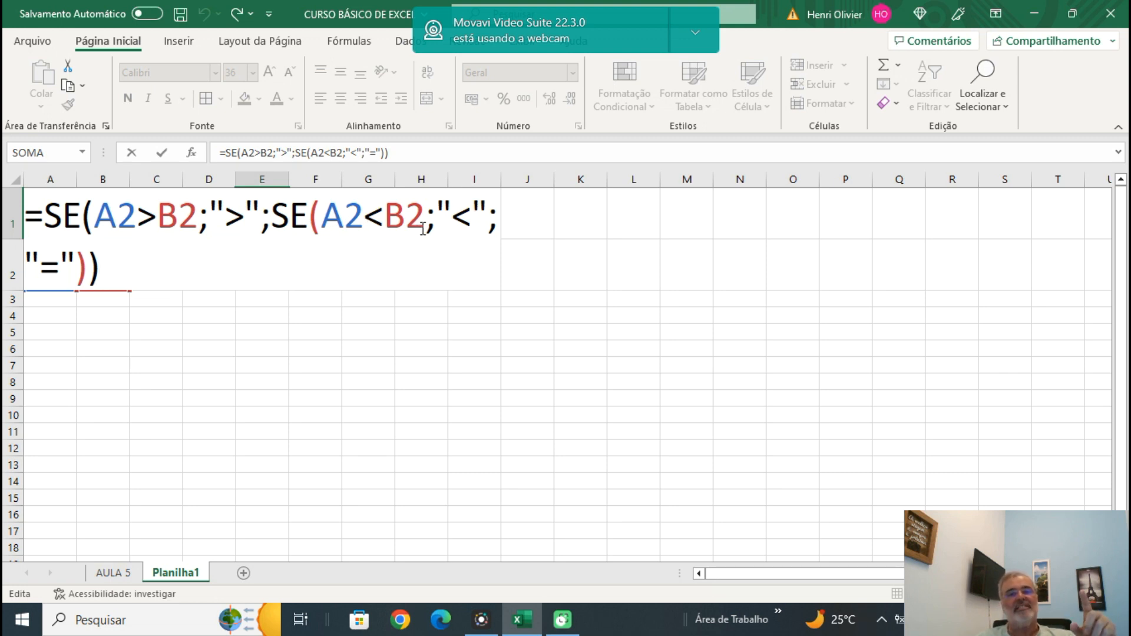
key("Escape")
Set the A value in A2 to 15 to test the nested comparison formula.
left_click(56, 273)
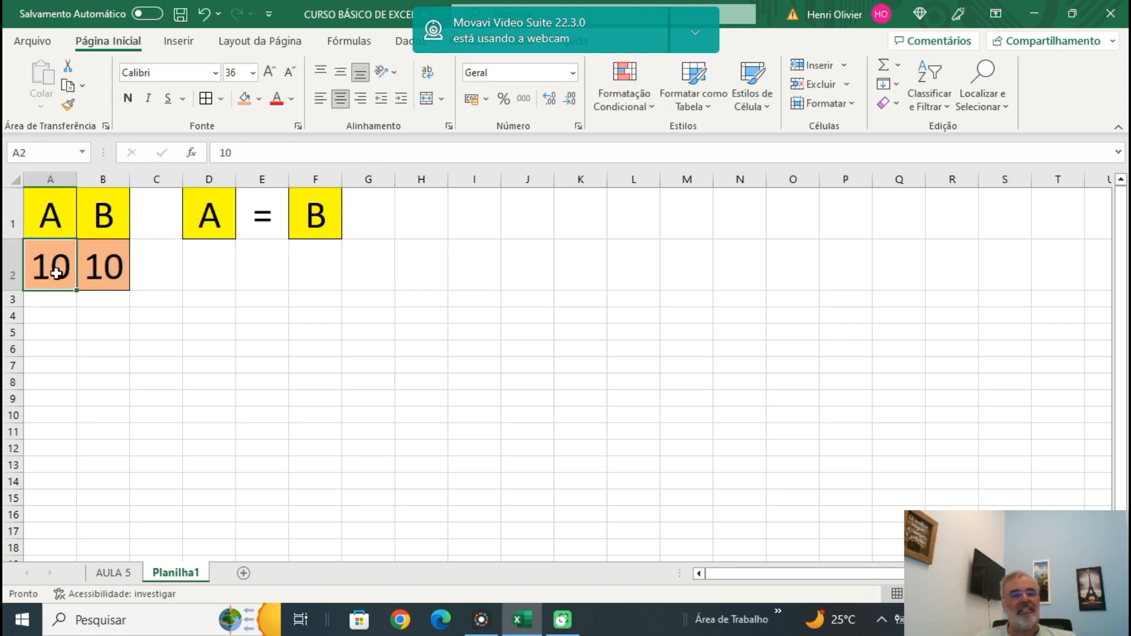
type("1")
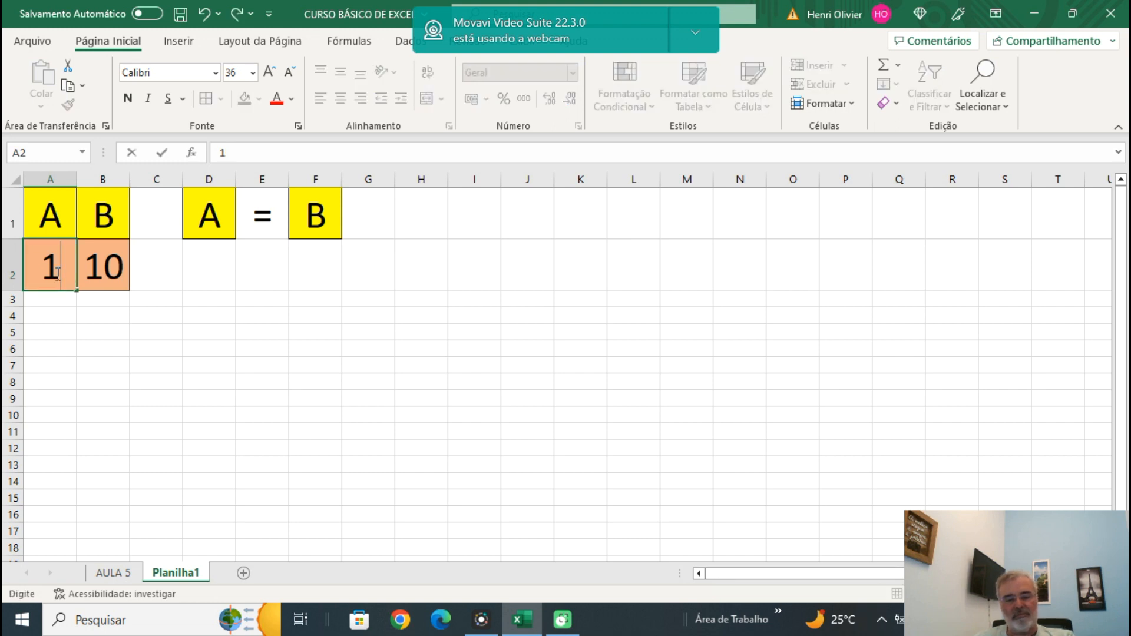
type("5")
key("Return")
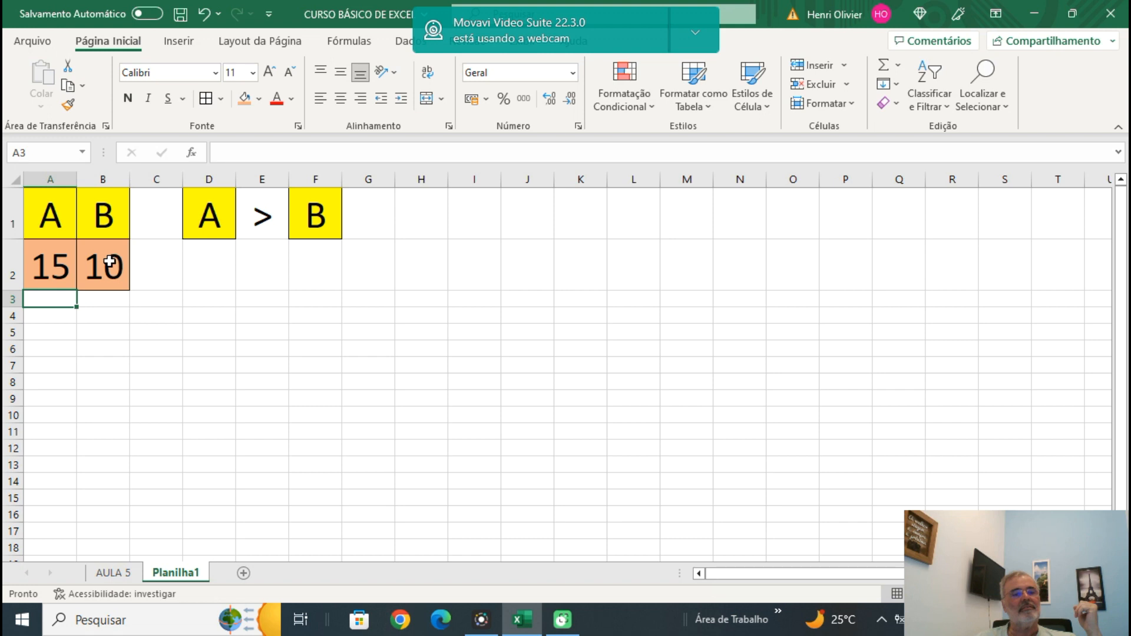
Set the B value in B2 to 20 to test the comparison with B larger than A.
left_click(109, 261)
type("20")
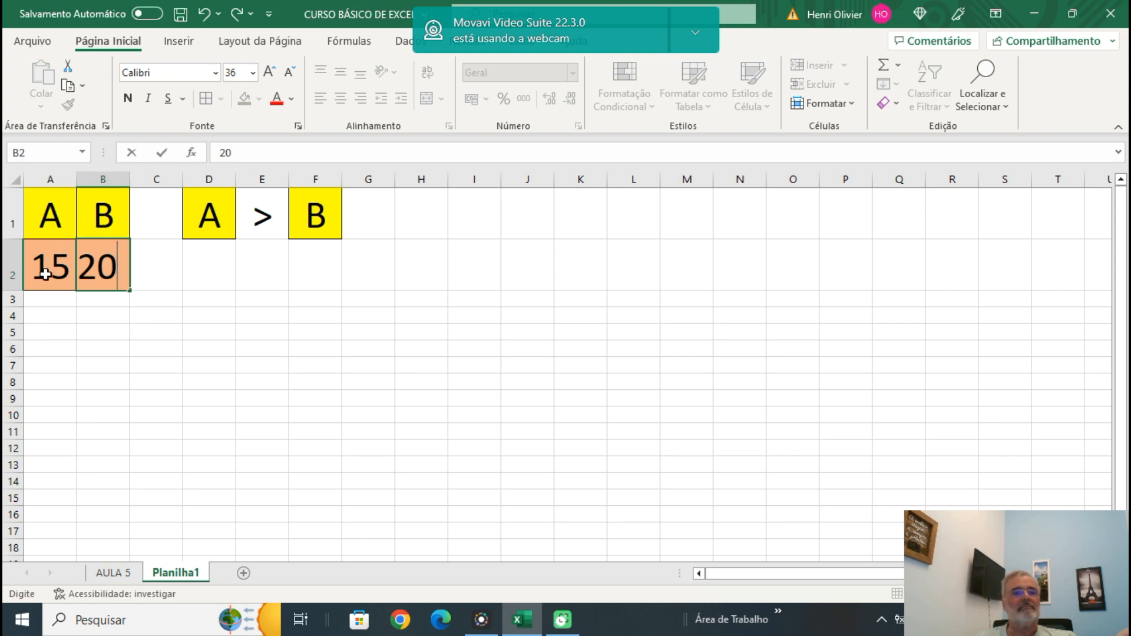
key("Return")
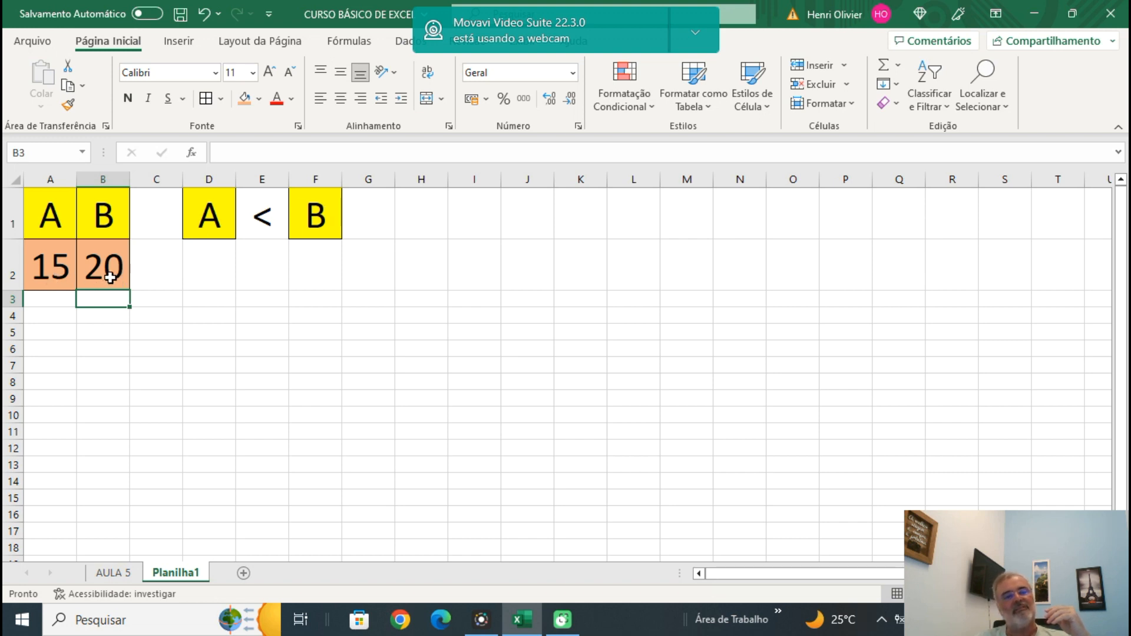
Set the A value in A2 to 19 to test a value just below B.
left_click(41, 279)
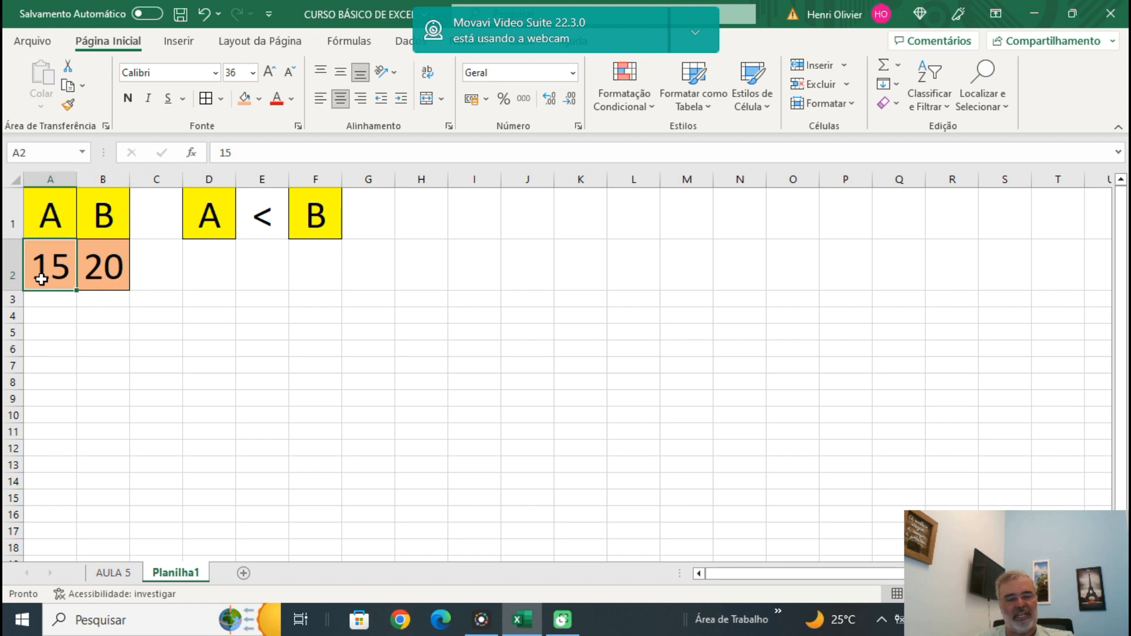
type("100")
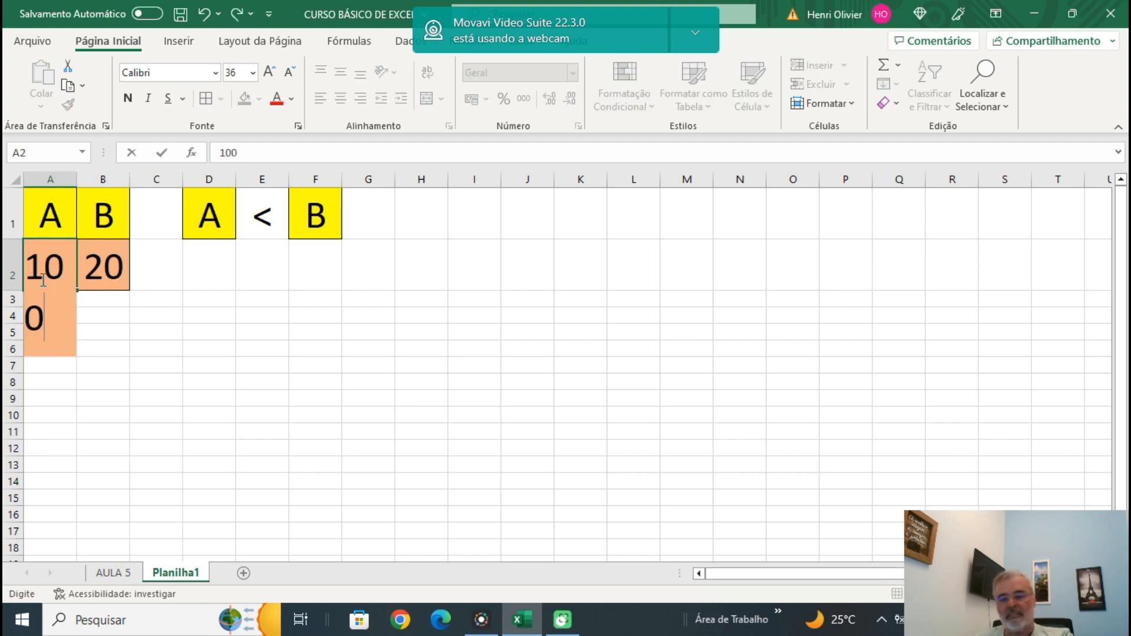
key("BackSpace")
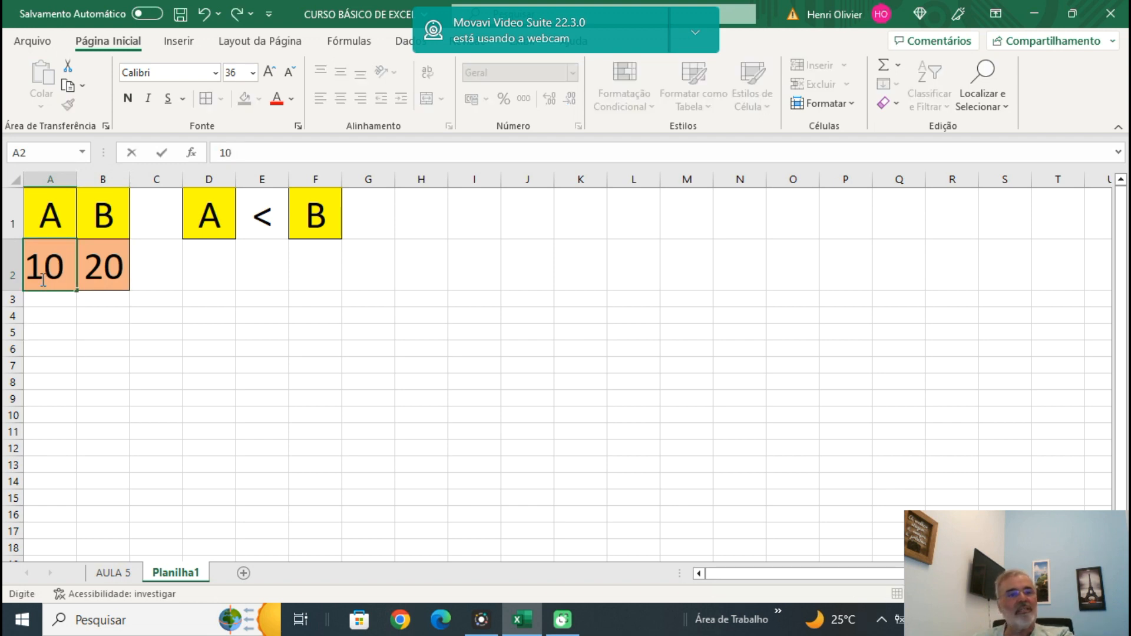
key("BackSpace")
type("9")
key("Return")
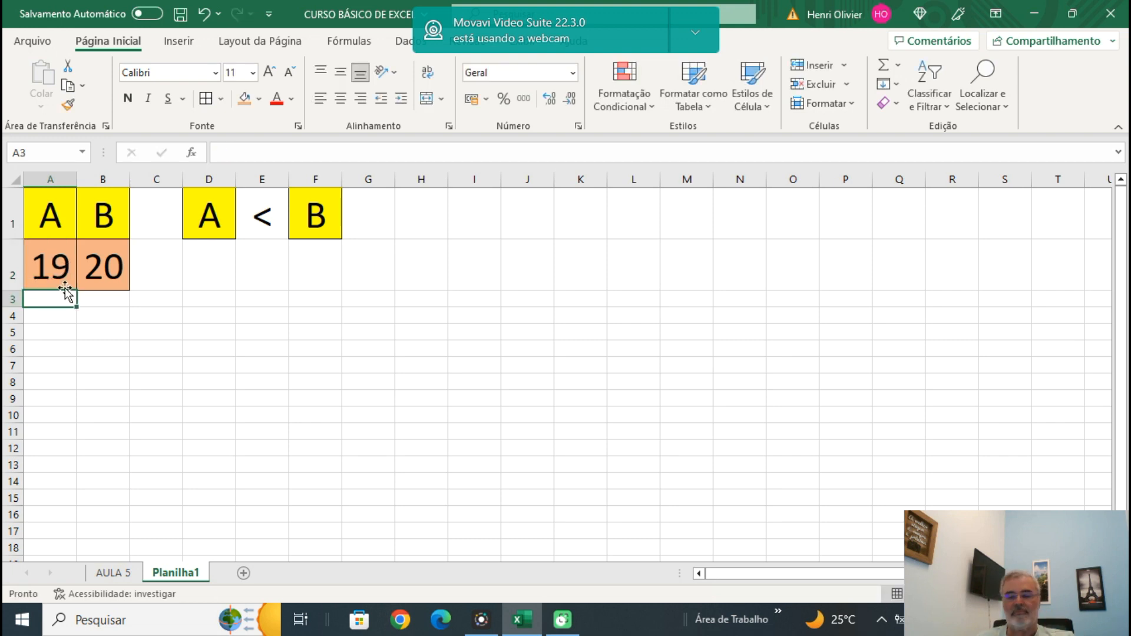
key("Down")
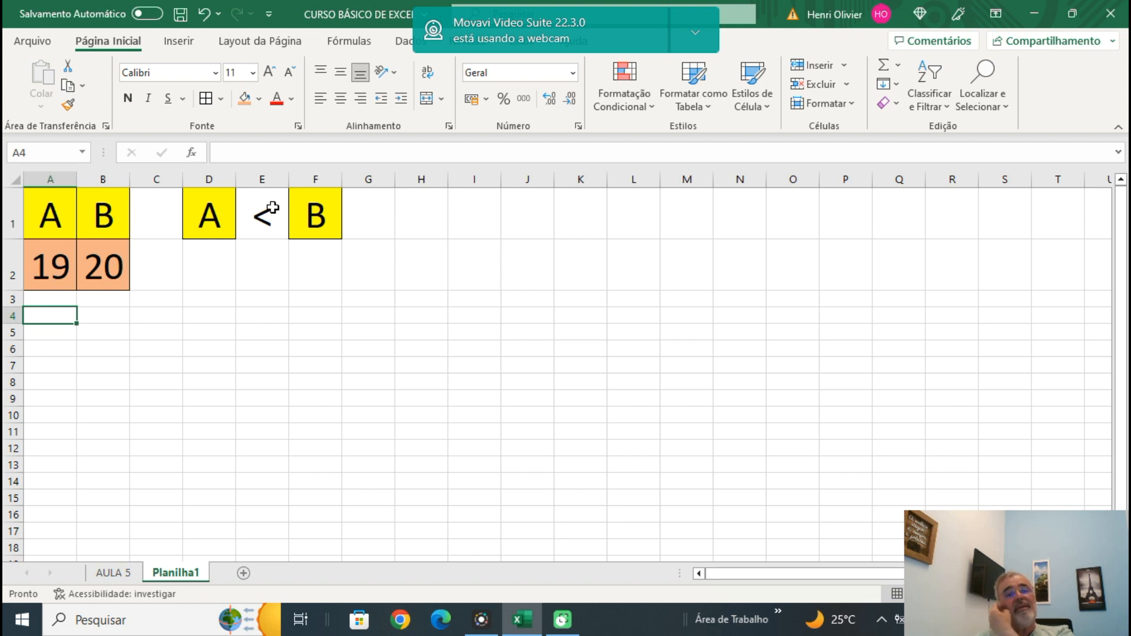
Set the B value in B2 to 15 to test the comparison with A larger than B.
left_click(107, 271)
type("15")
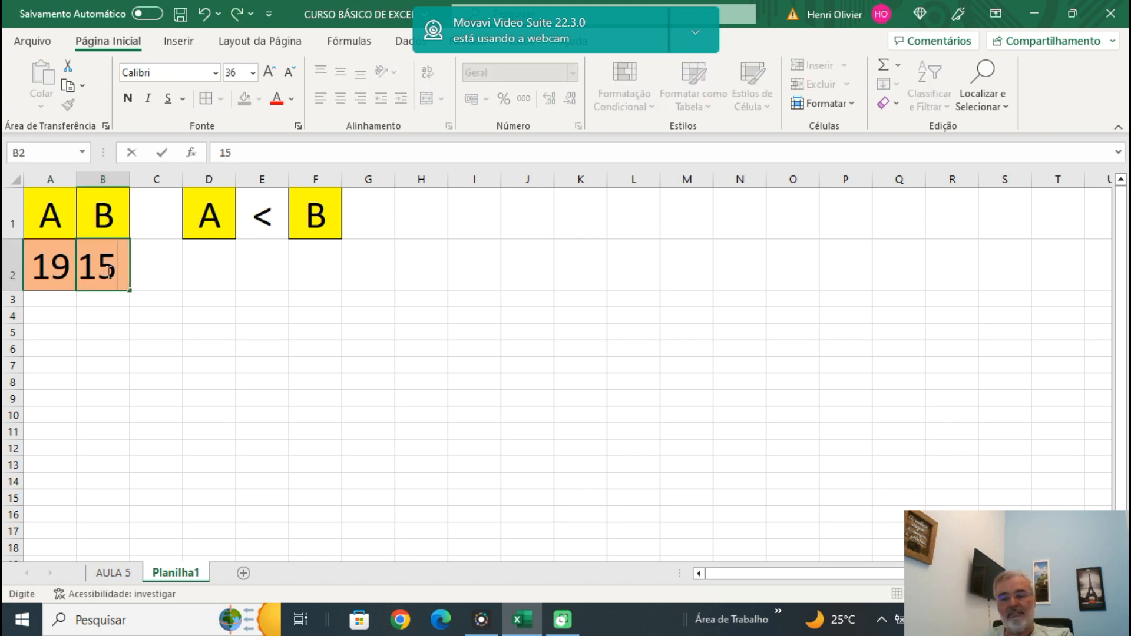
key("Return")
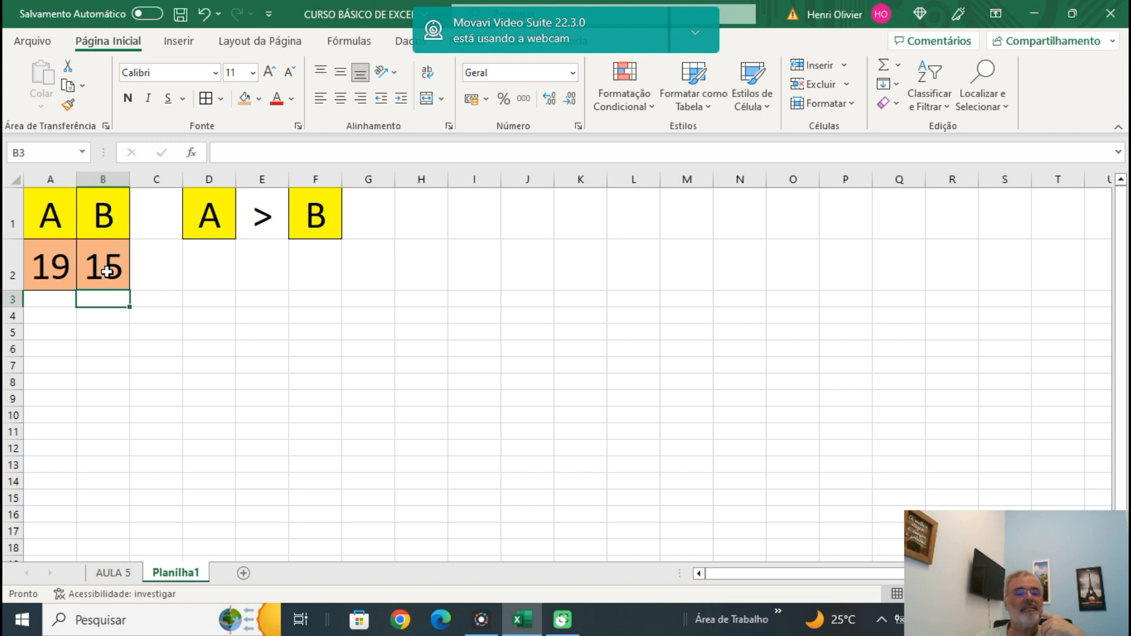
Set the A value in A2 to 15 to test the nested formula with equal values.
left_click(50, 265)
type("15")
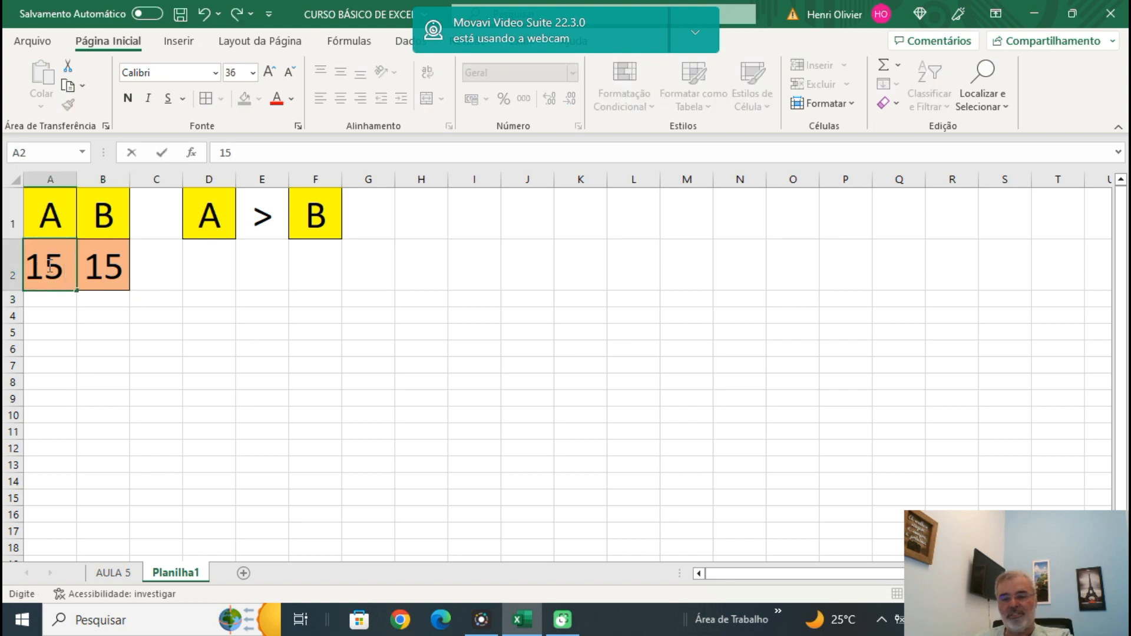
key("Return")
left_click(213, 296)
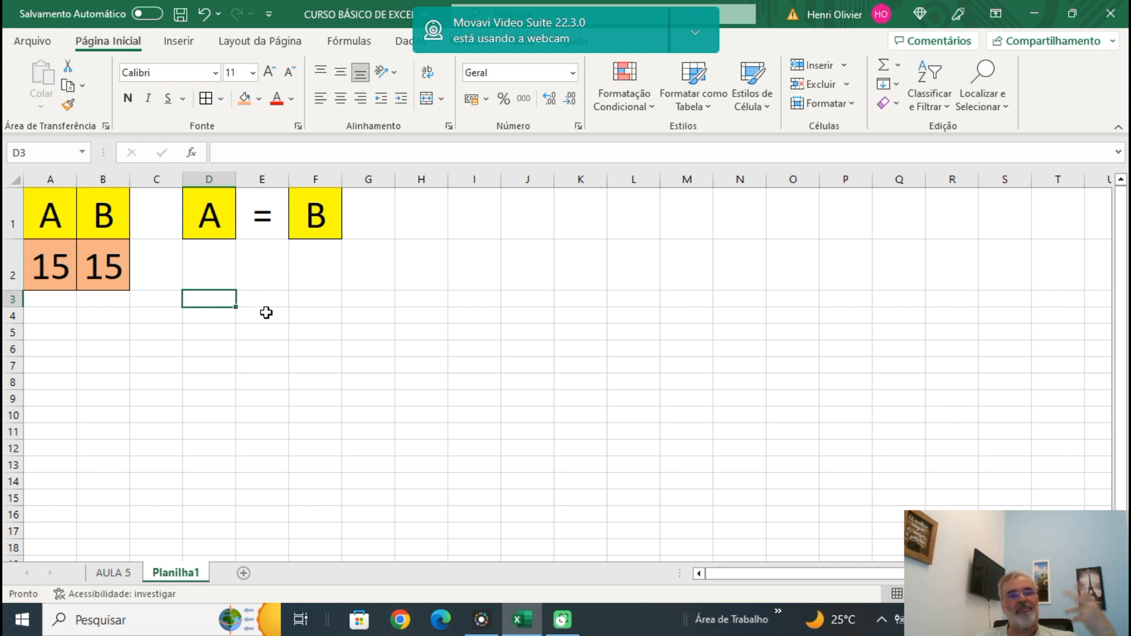
Review how the nested SE formula in E1 handles the greater, smaller and equal cases, leaving it as it is.
left_click(264, 222)
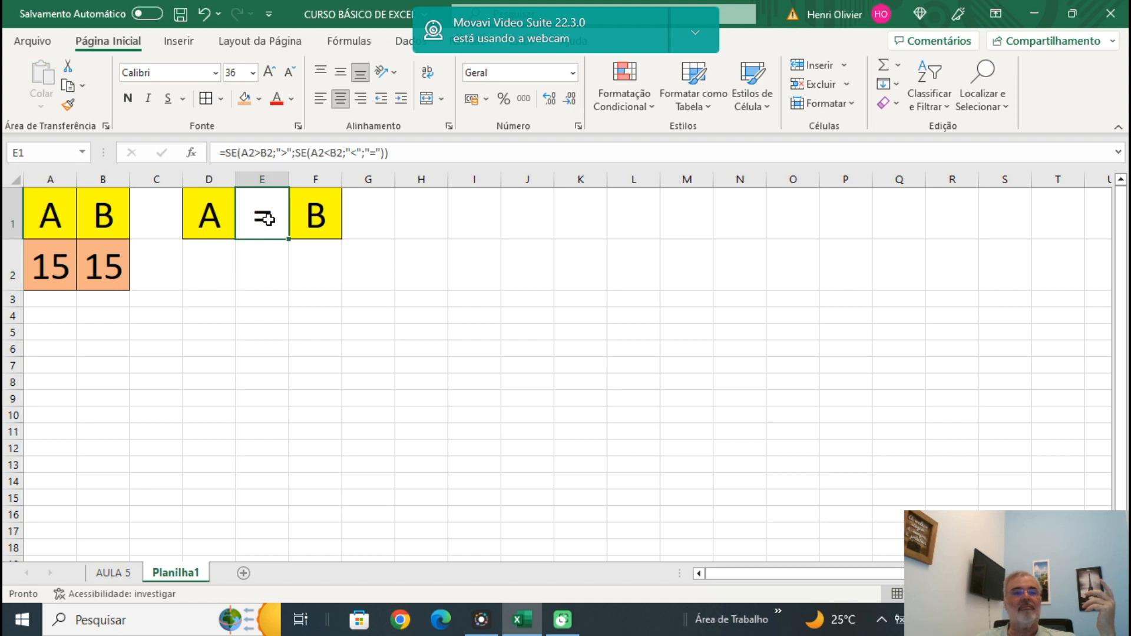
key("F2")
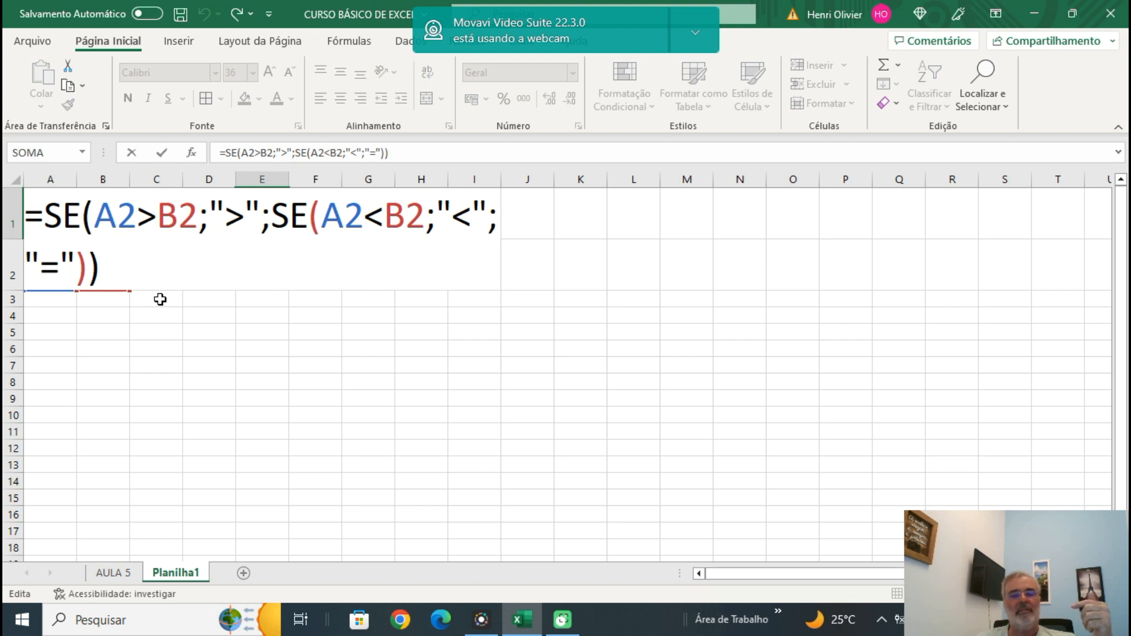
key("Return")
left_click(170, 326)
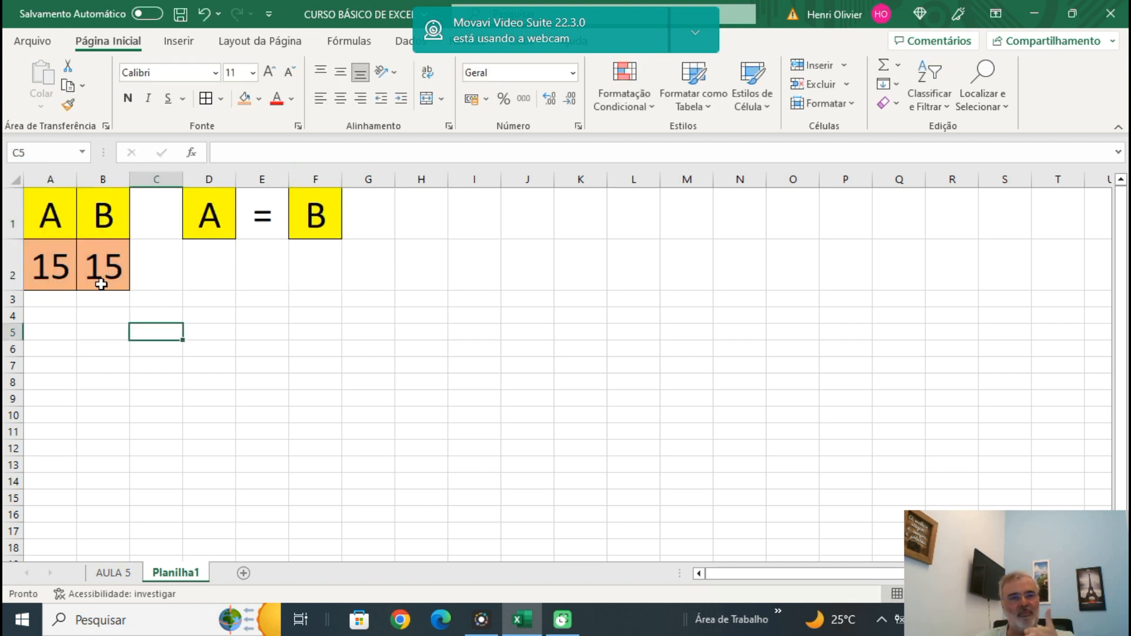
left_click(261, 210)
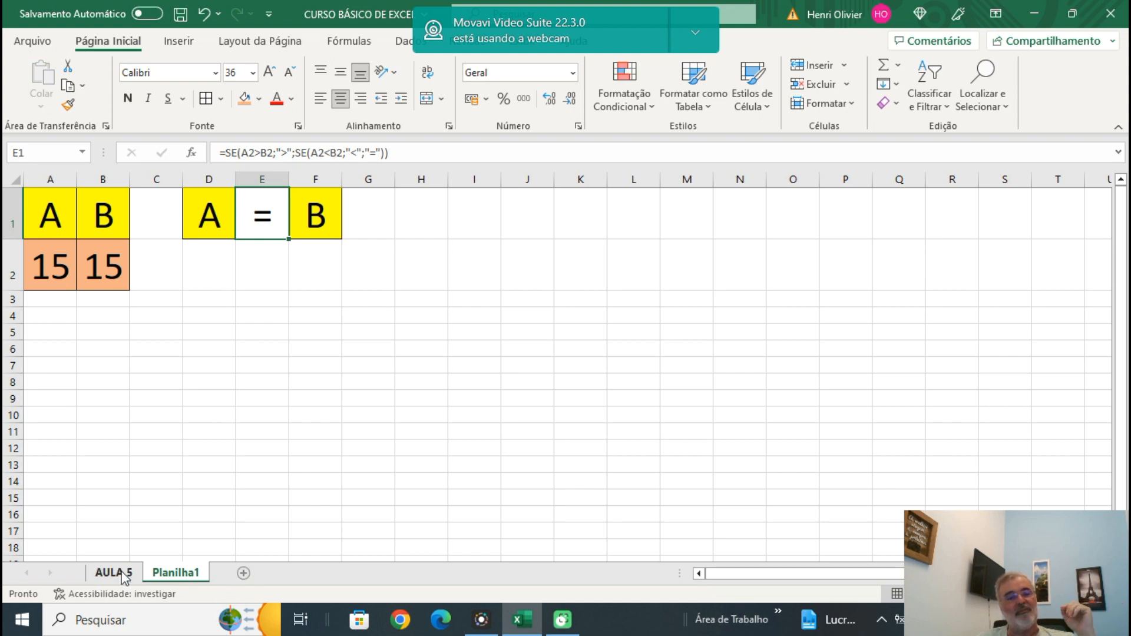
Save the workbook under its current name and reopen the file management view.
left_click(31, 43)
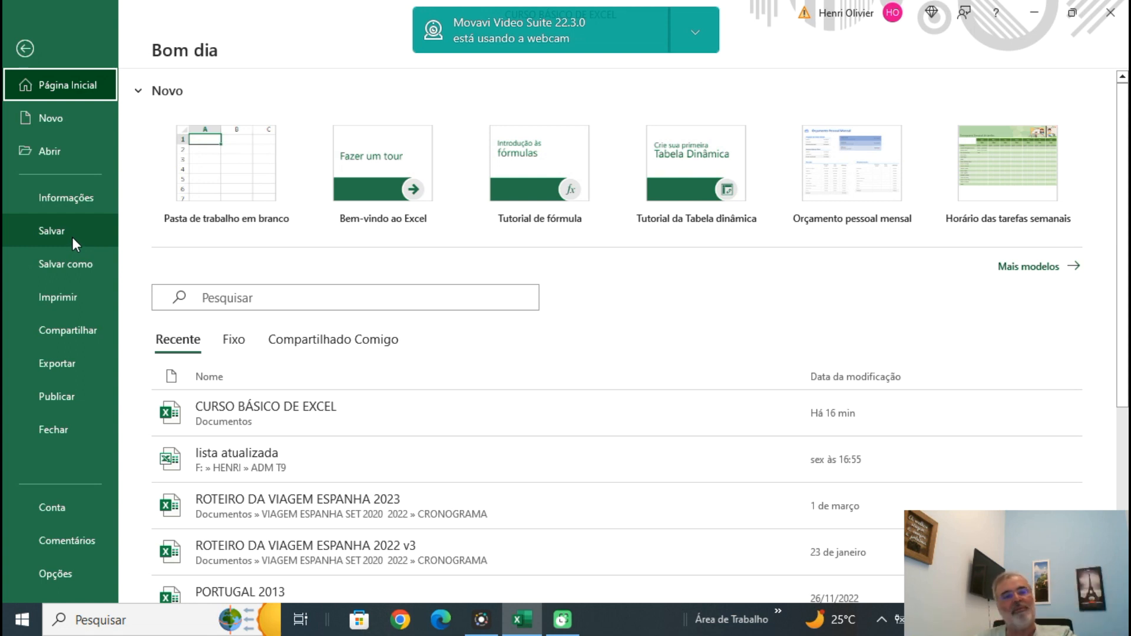
left_click(72, 237)
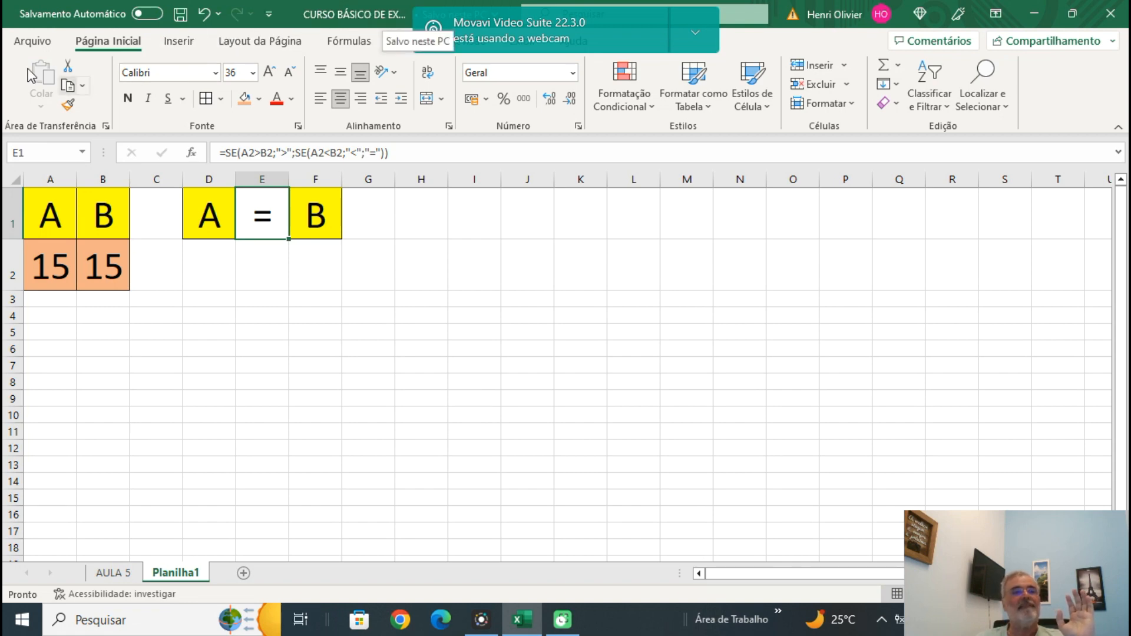
left_click(28, 43)
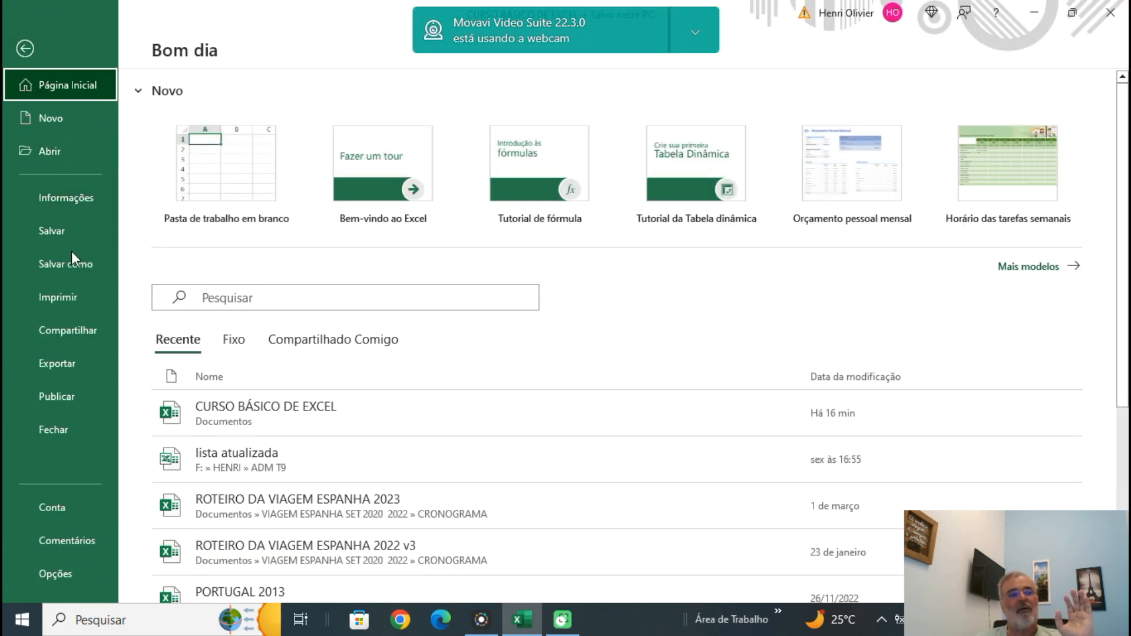
Look at the Save As options for this PC and return to the worksheet without saving a copy.
left_click(54, 268)
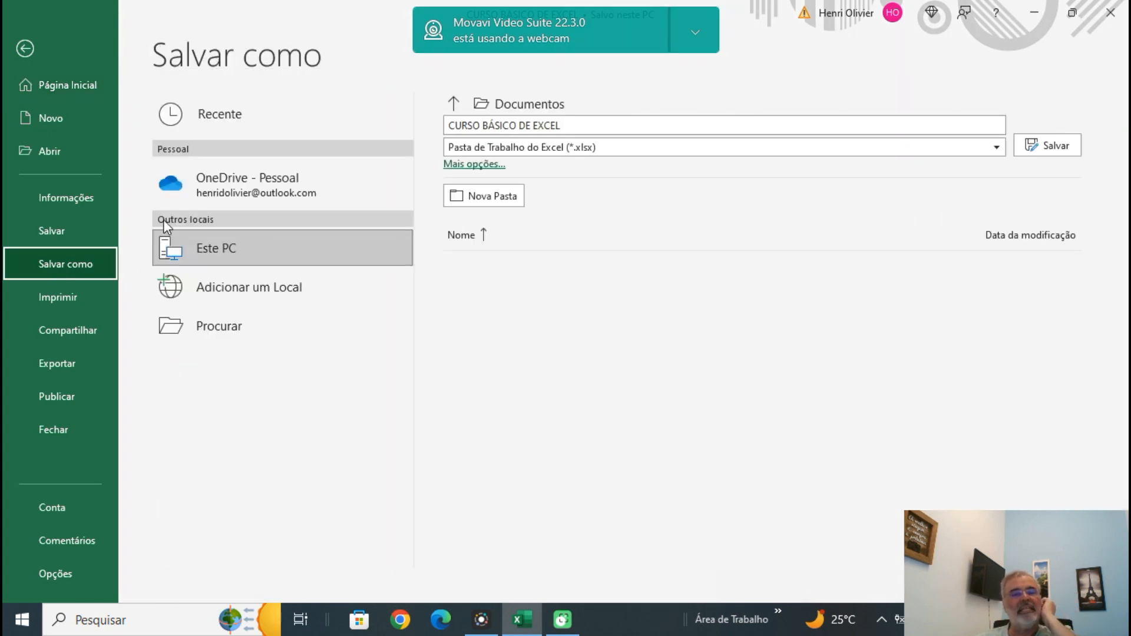
left_click(235, 251)
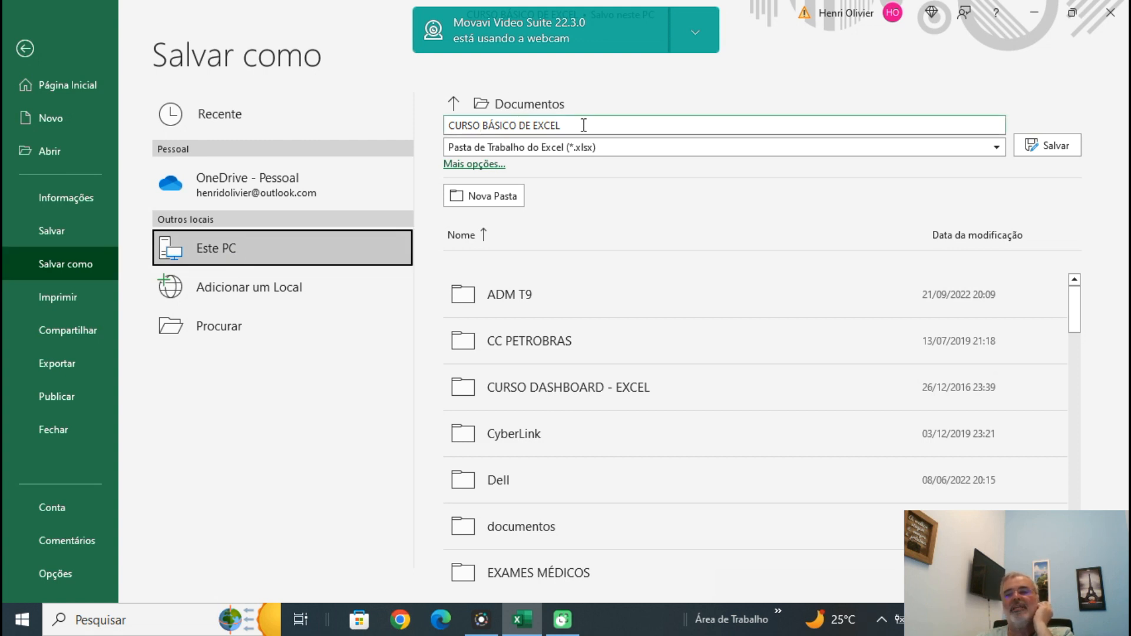
left_click(25, 49)
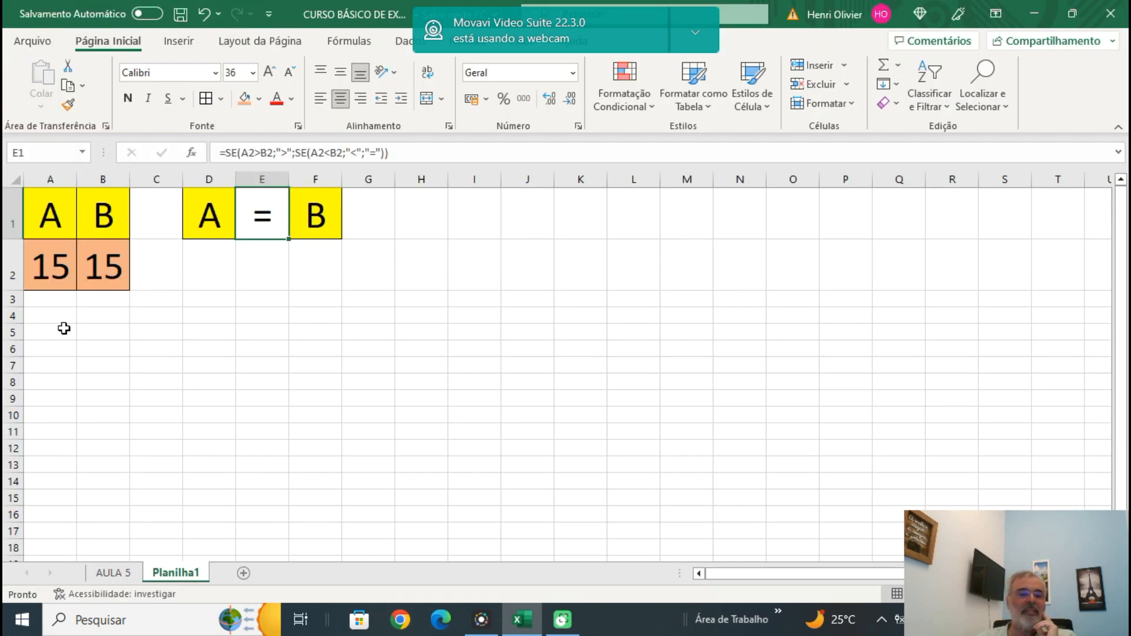
Rename the Planilha1 sheet, which holds the A and B comparison, as FUNÇÃO SE.
left_click(115, 576)
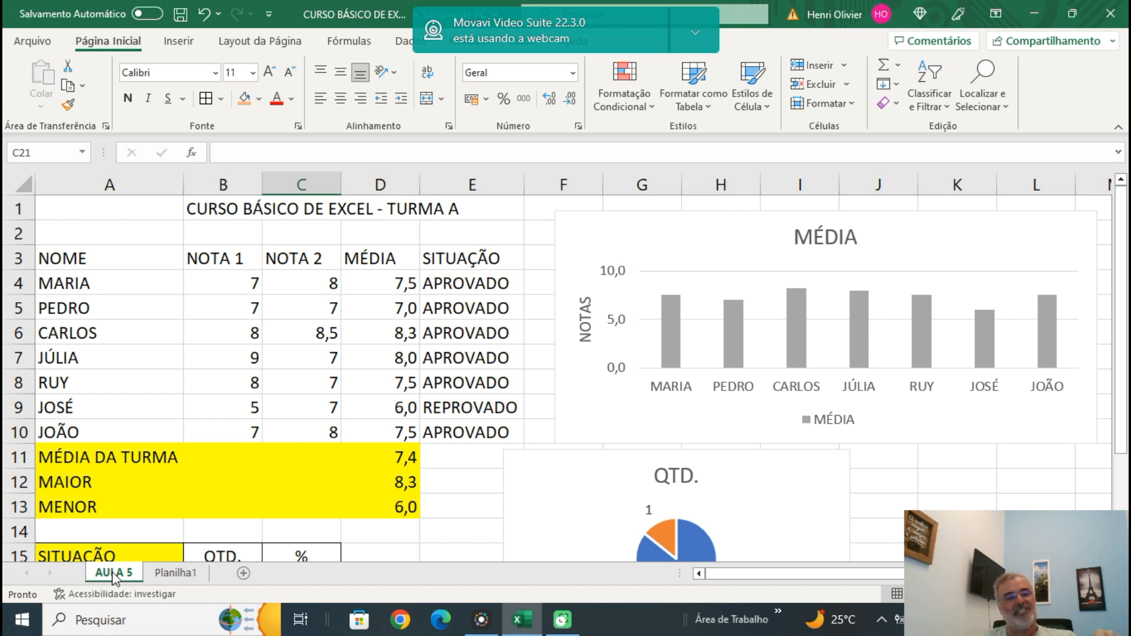
left_click(173, 580)
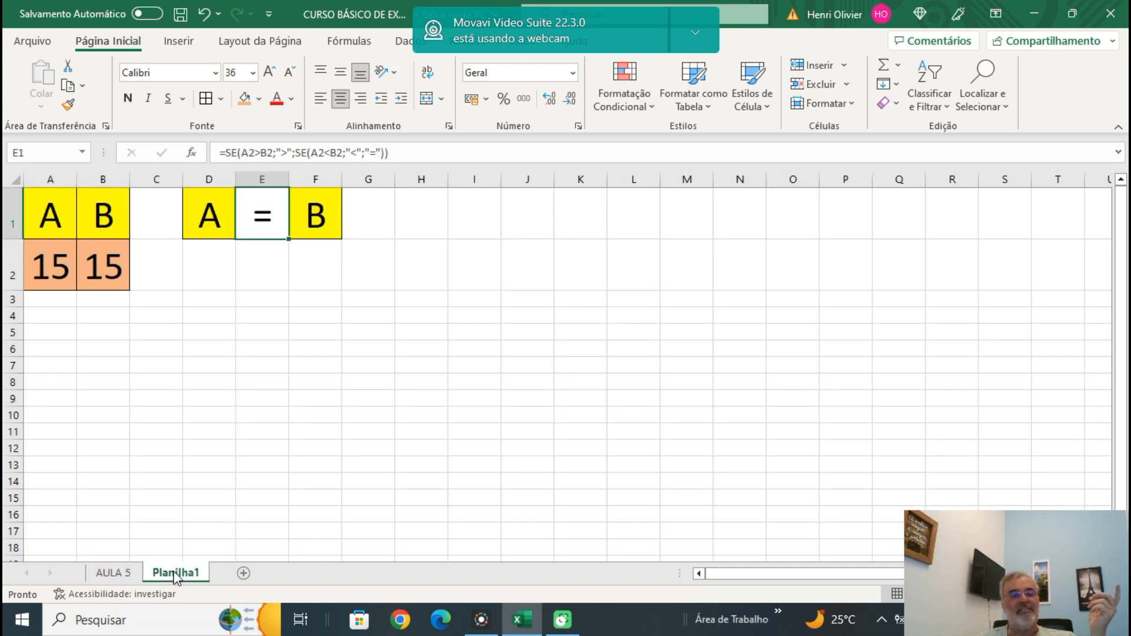
right_click(175, 572)
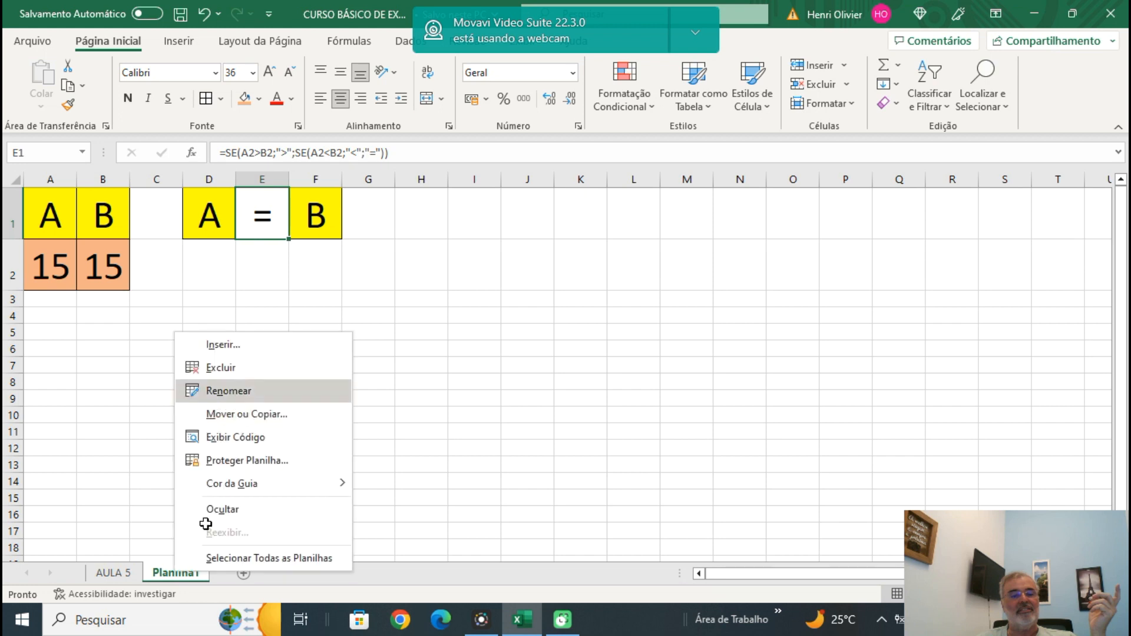
key("Return")
type("FUN")
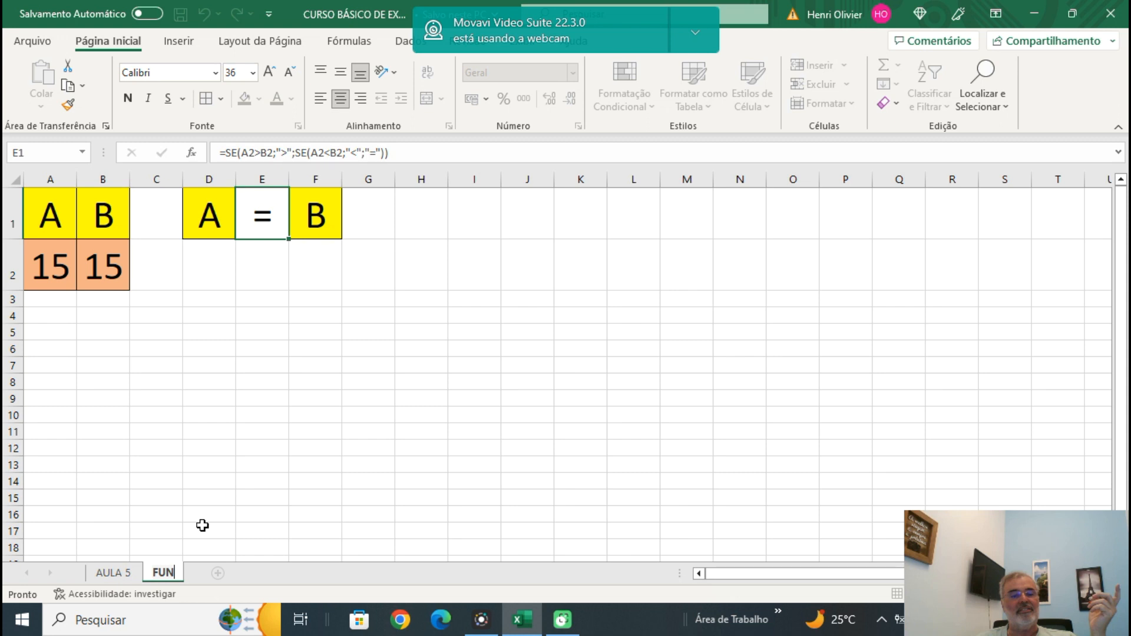
type("ÇÃO SE")
left_click(203, 525)
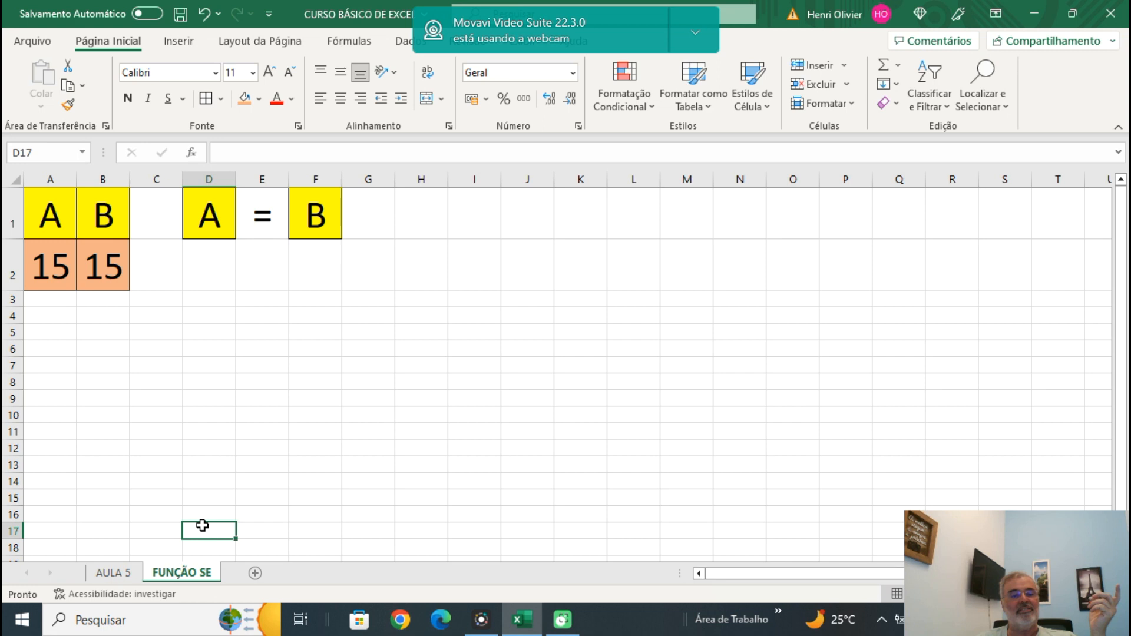
Add a new worksheet from AULA 5 and place it after the FUNÇÃO SE sheet.
left_click(115, 574)
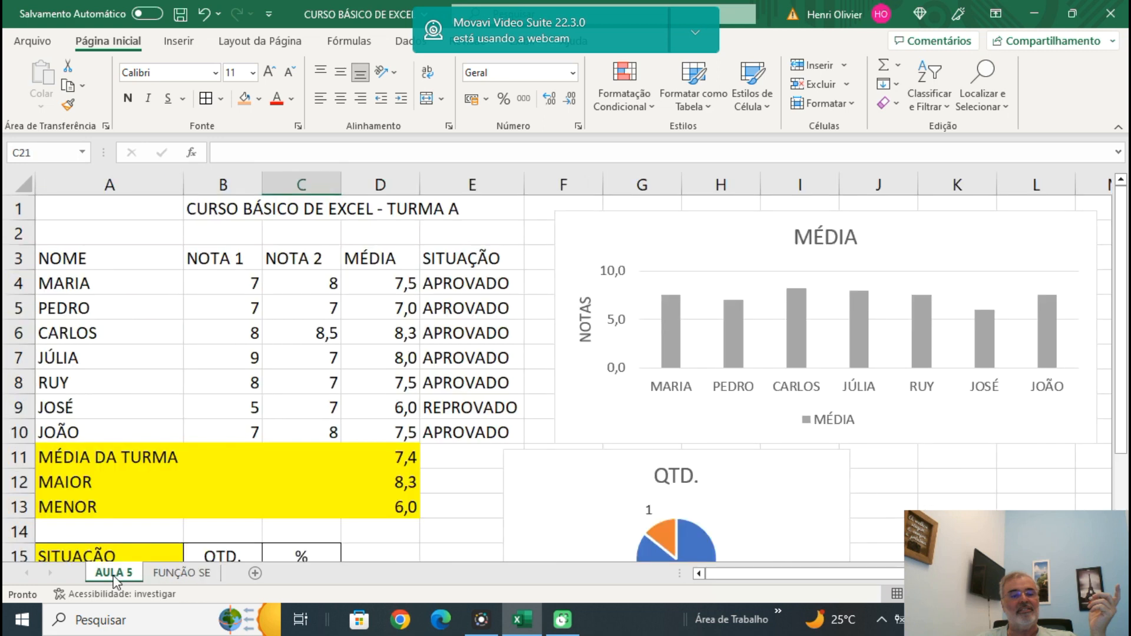
left_click(67, 256)
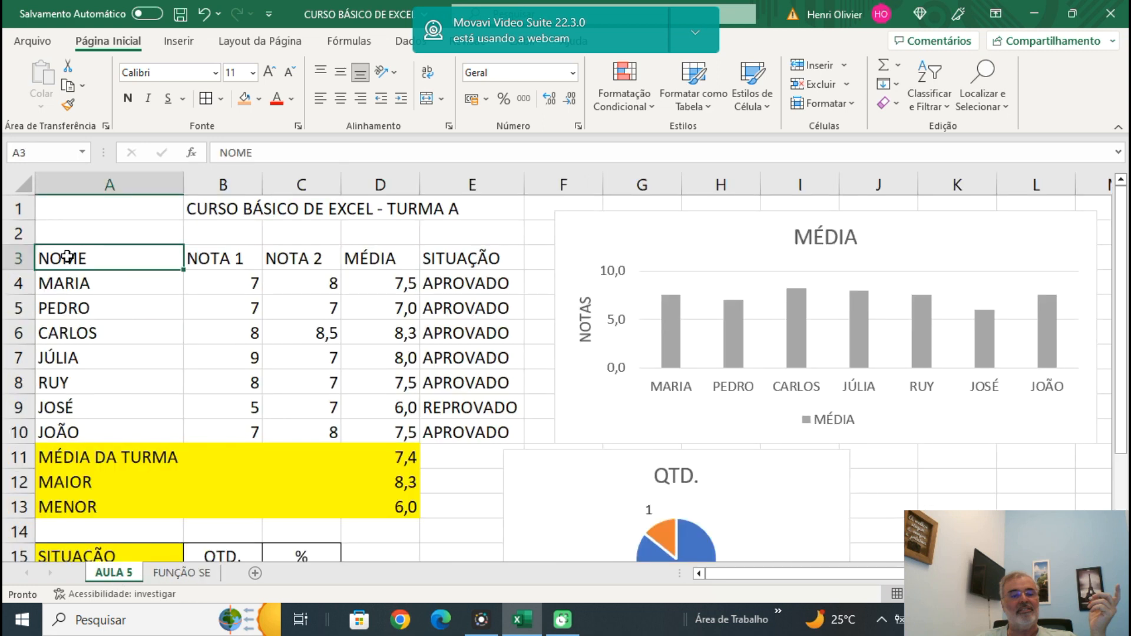
left_click(254, 573)
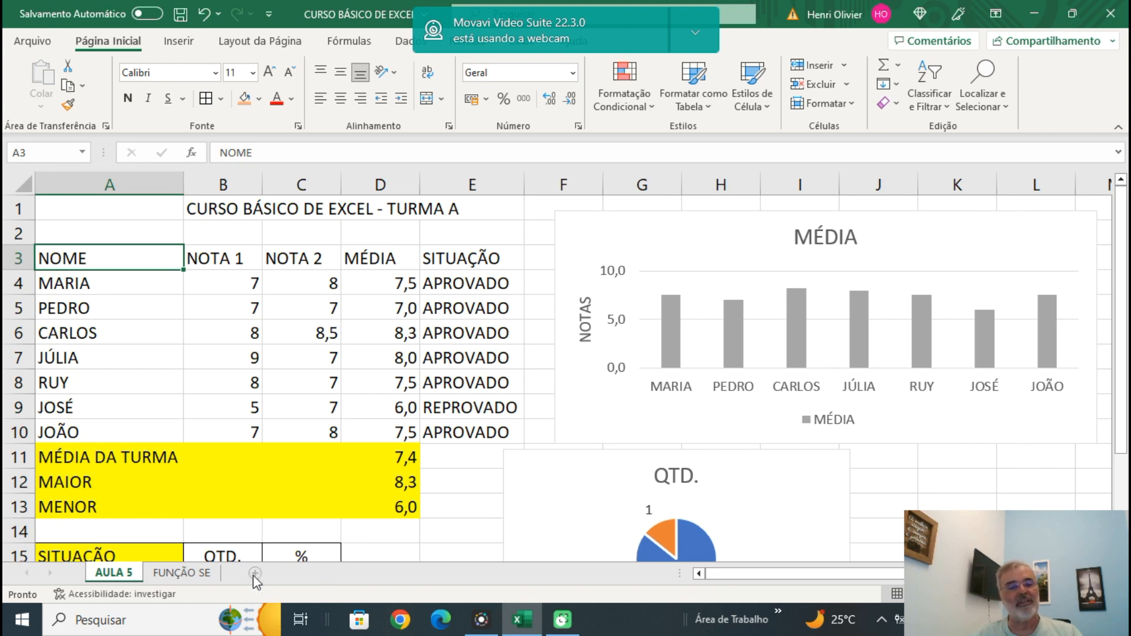
left_click_drag(181, 577, 295, 576)
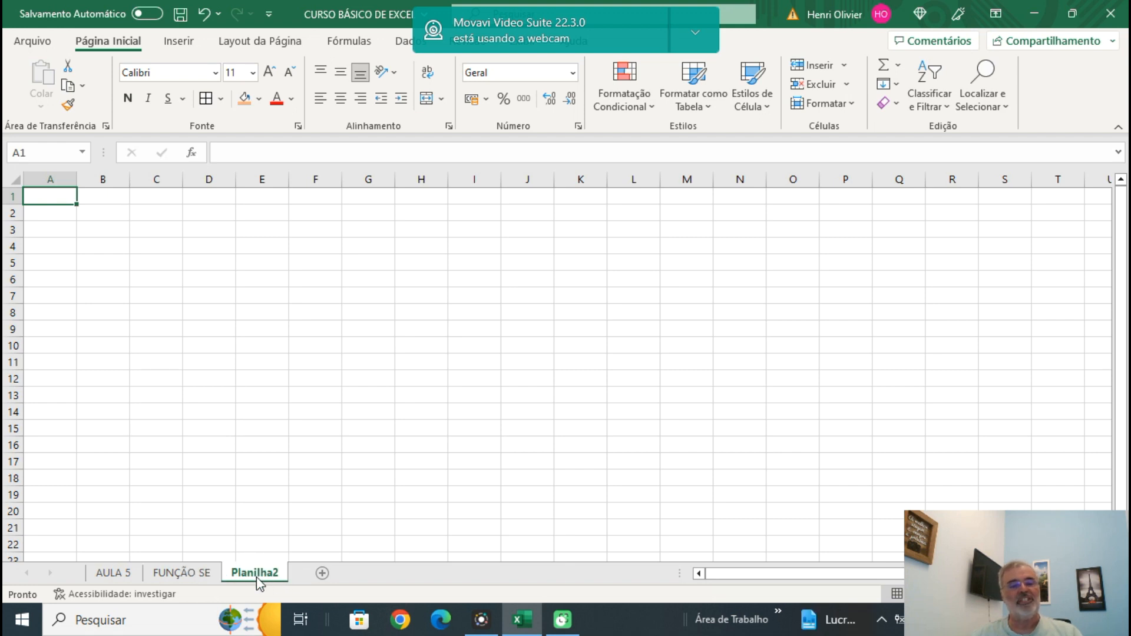
Copy the student grades table A3:E10 from AULA 5 and paste it into cell A1 of Planilha2.
left_click(113, 573)
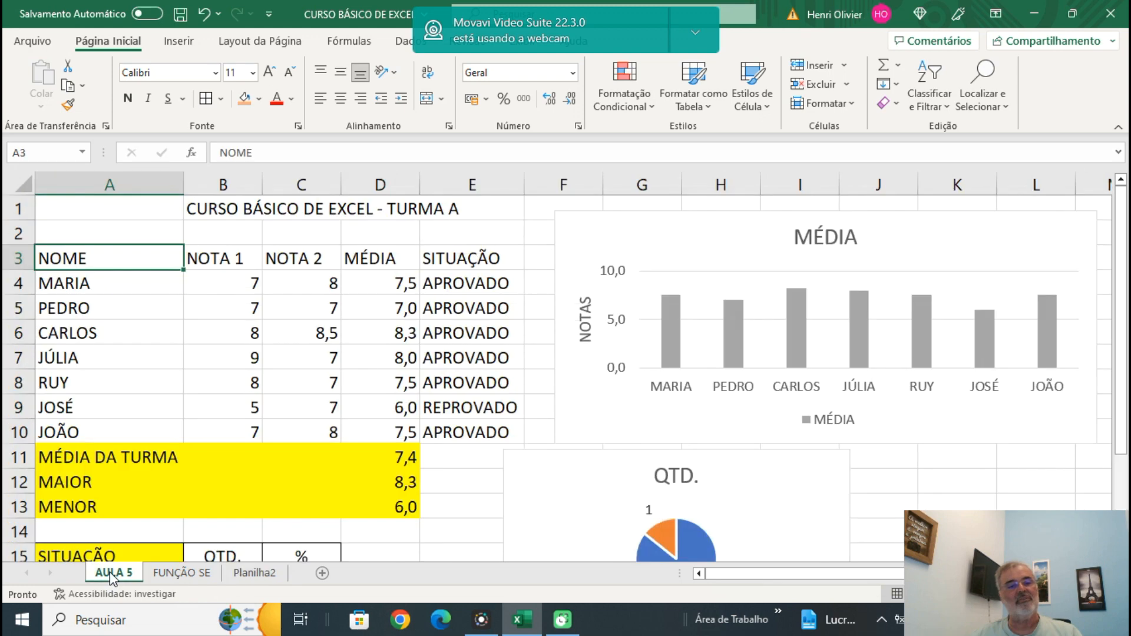
left_click_drag(74, 258, 451, 419)
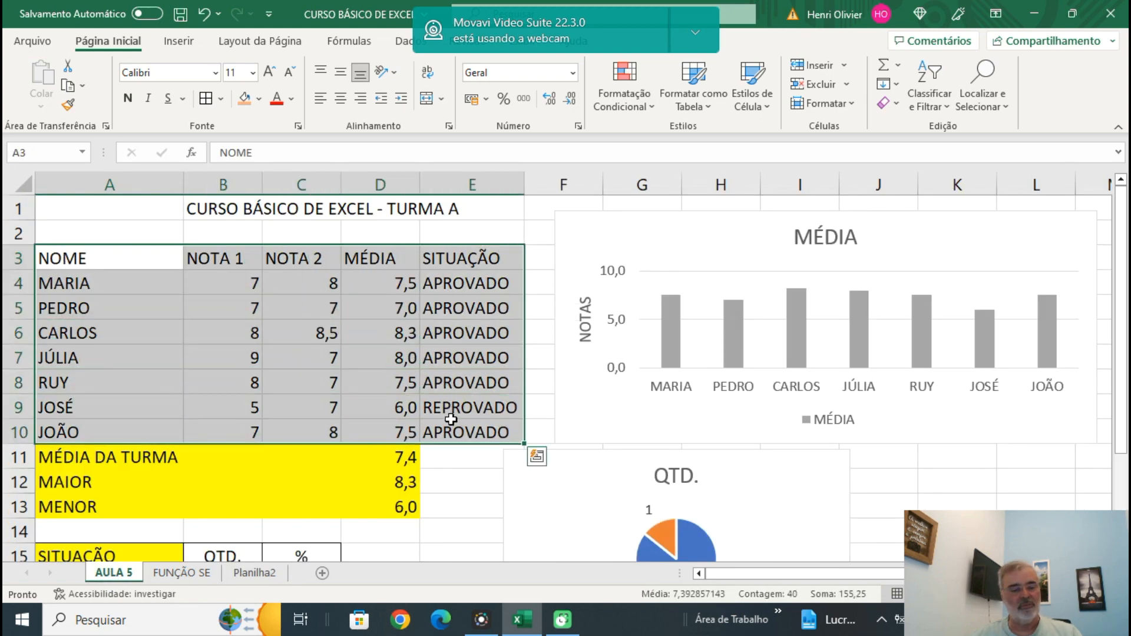
key("ctrl+c")
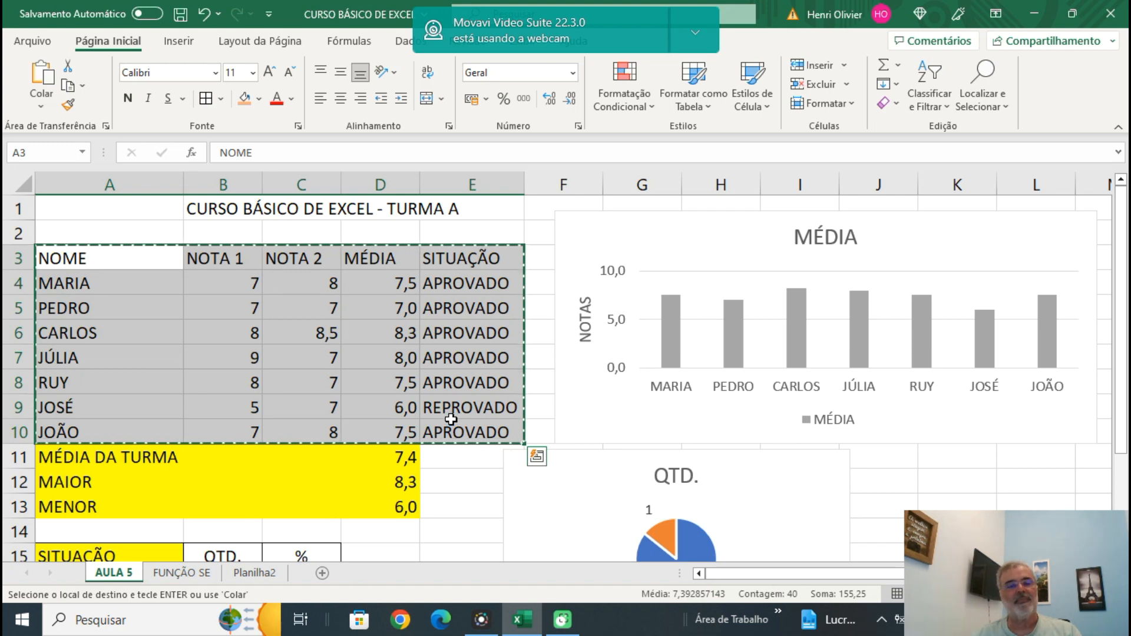
left_click(258, 575)
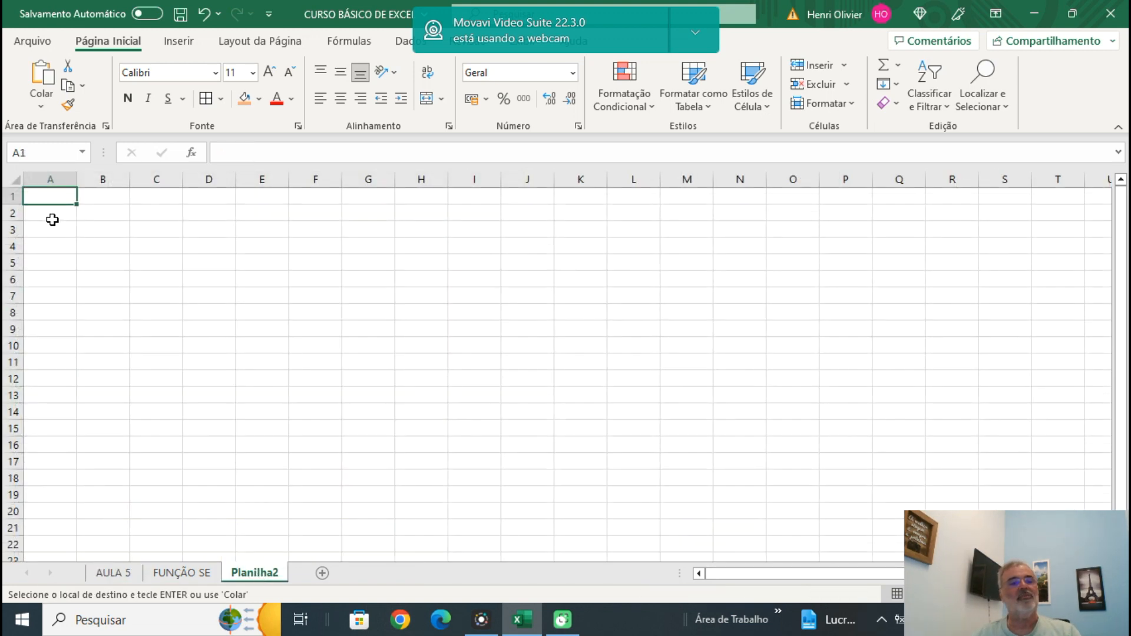
right_click(47, 194)
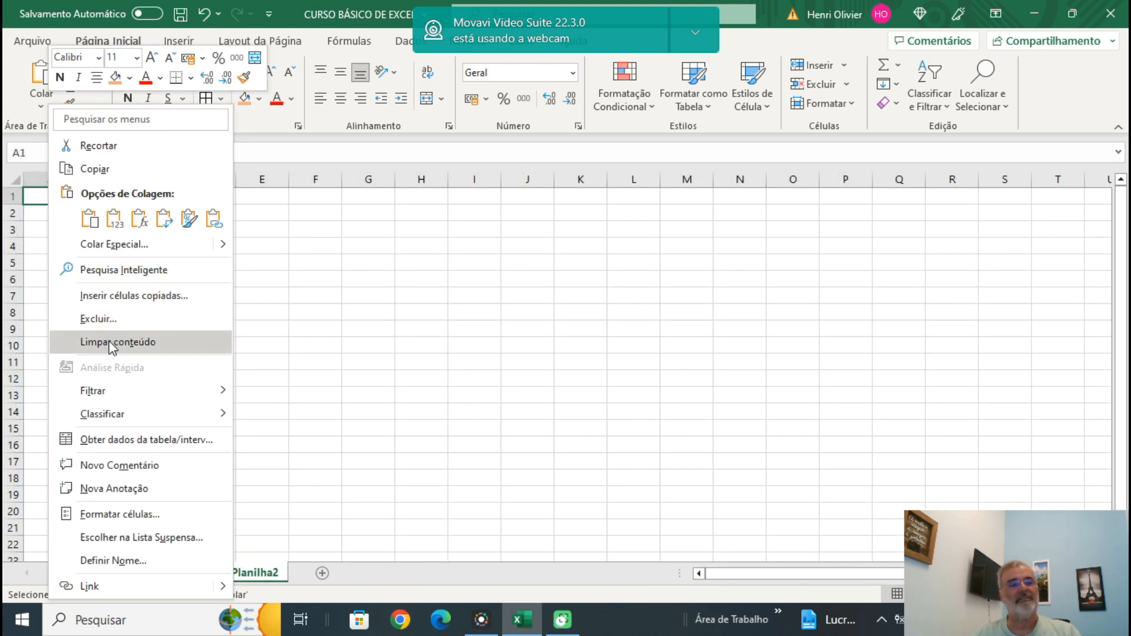
left_click(90, 219)
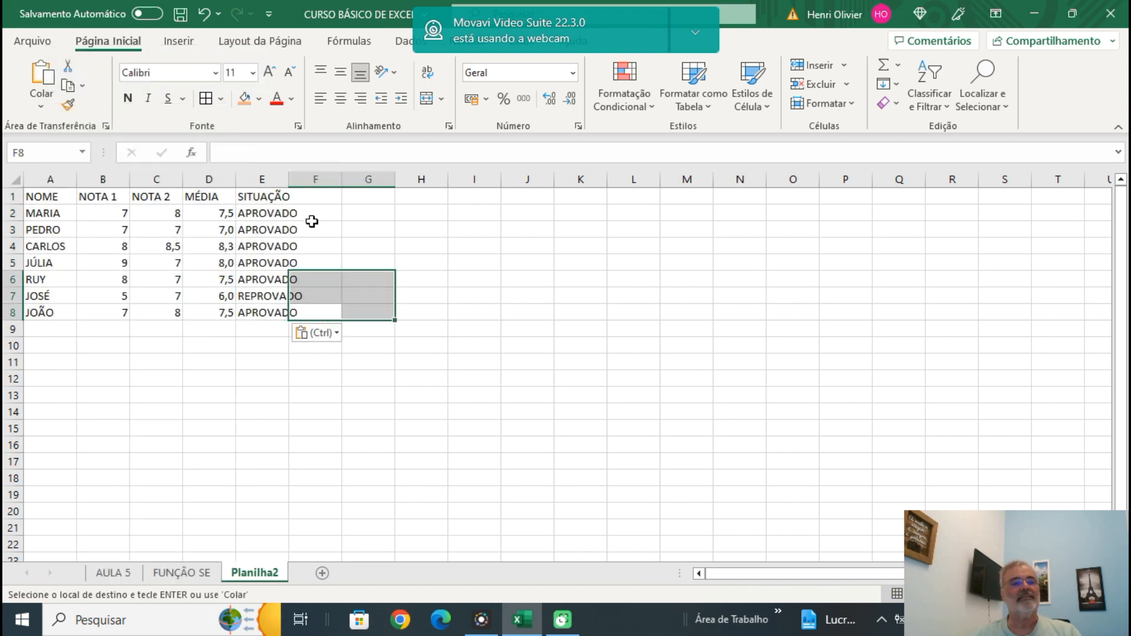
left_click(377, 246)
Set the font size of the pasted grades table A1:E8 to 20.
left_click_drag(40, 196, 272, 310)
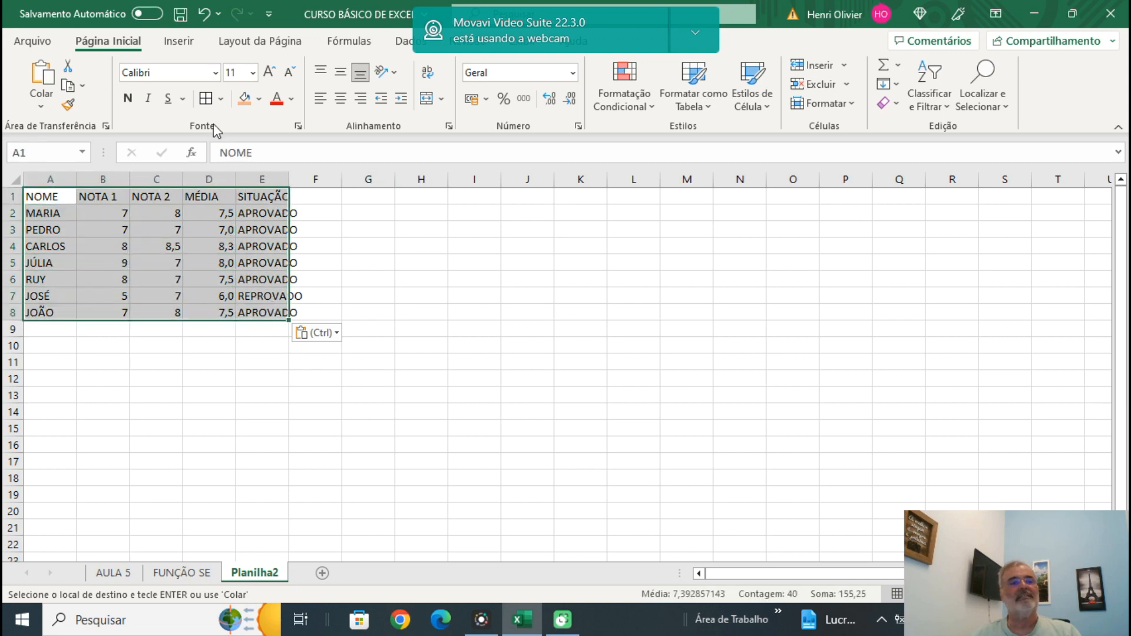
left_click(253, 72)
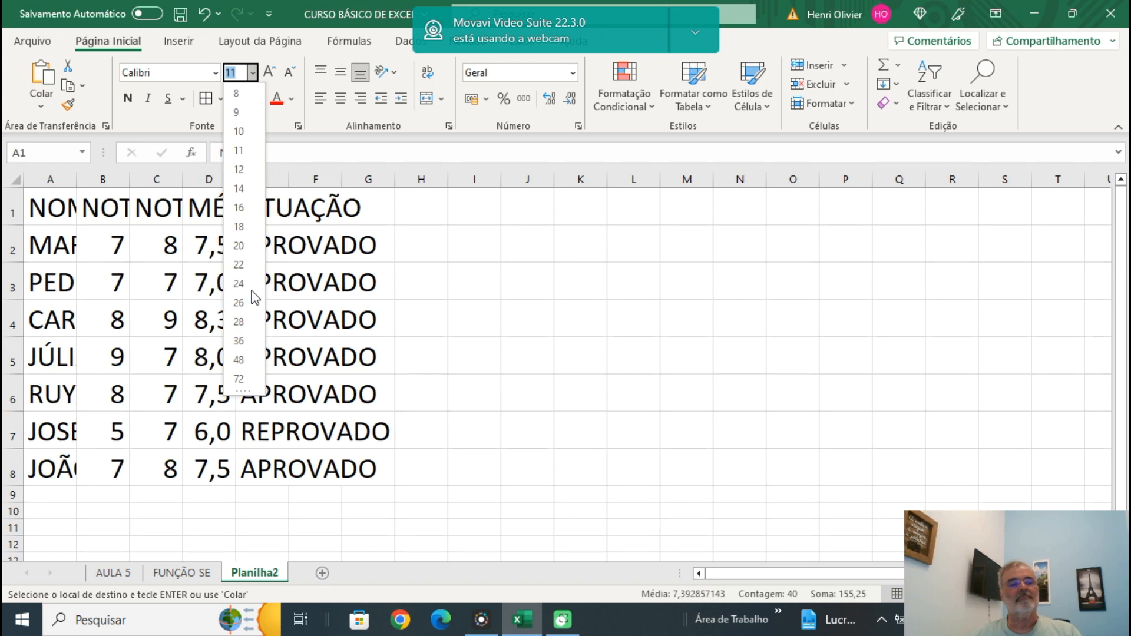
left_click(239, 246)
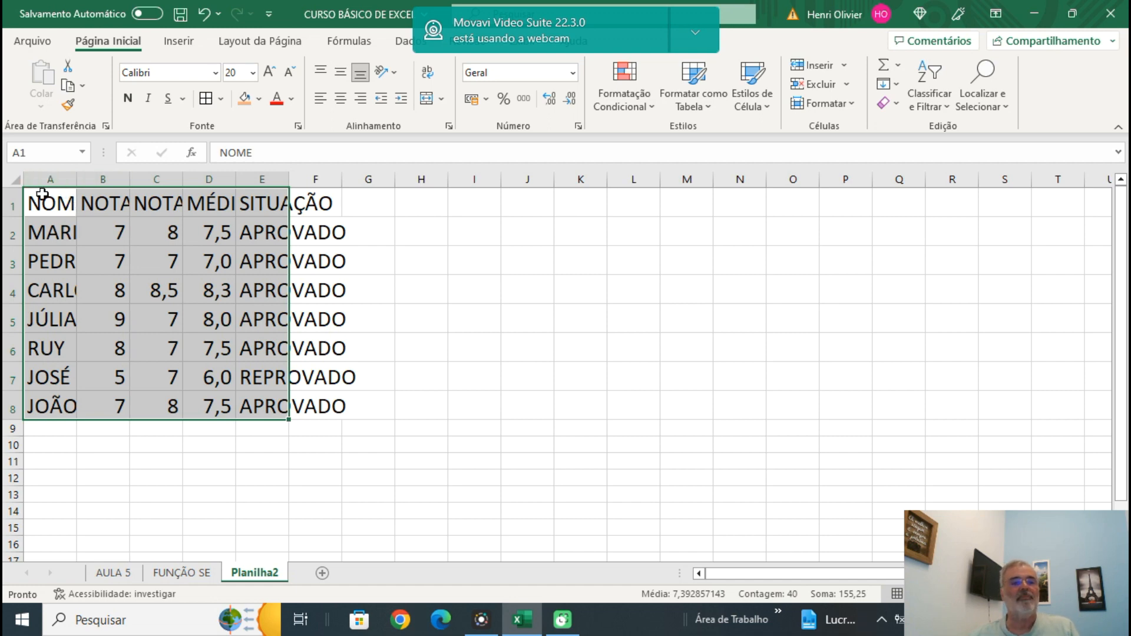
Autofit the widths of columns A to E to their contents.
double_click(289, 179)
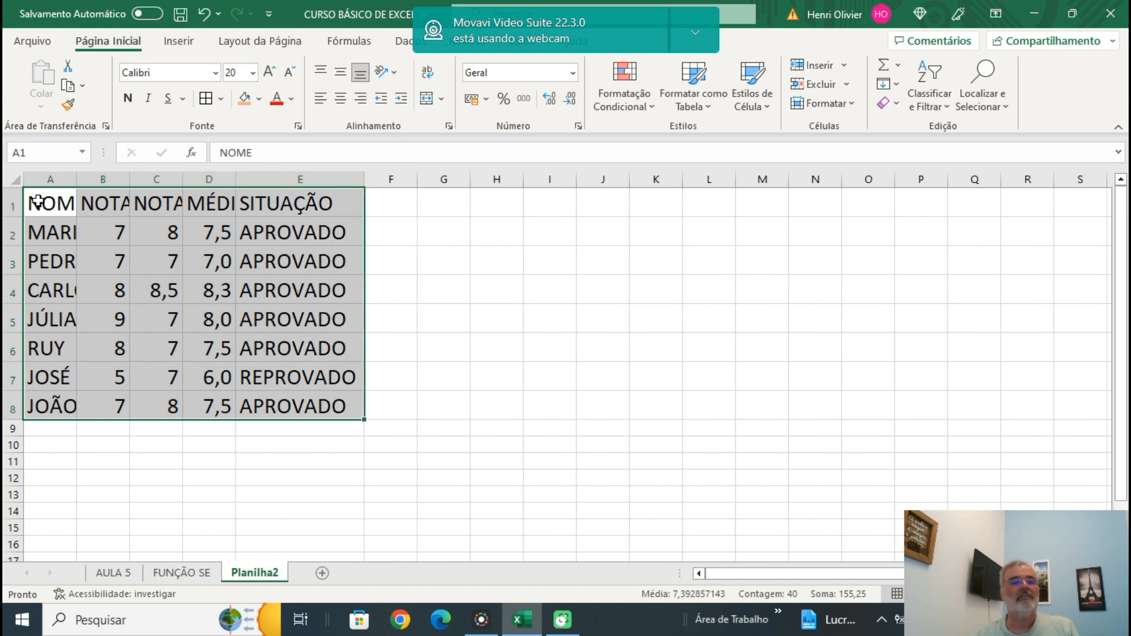
left_click_drag(50, 179, 290, 159)
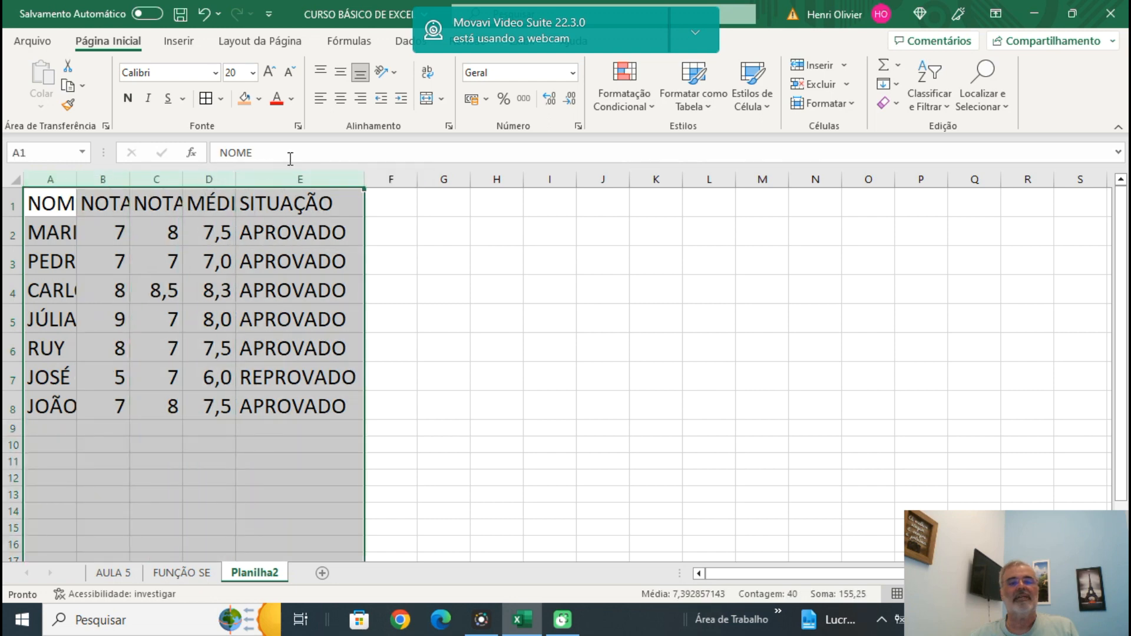
double_click(362, 177)
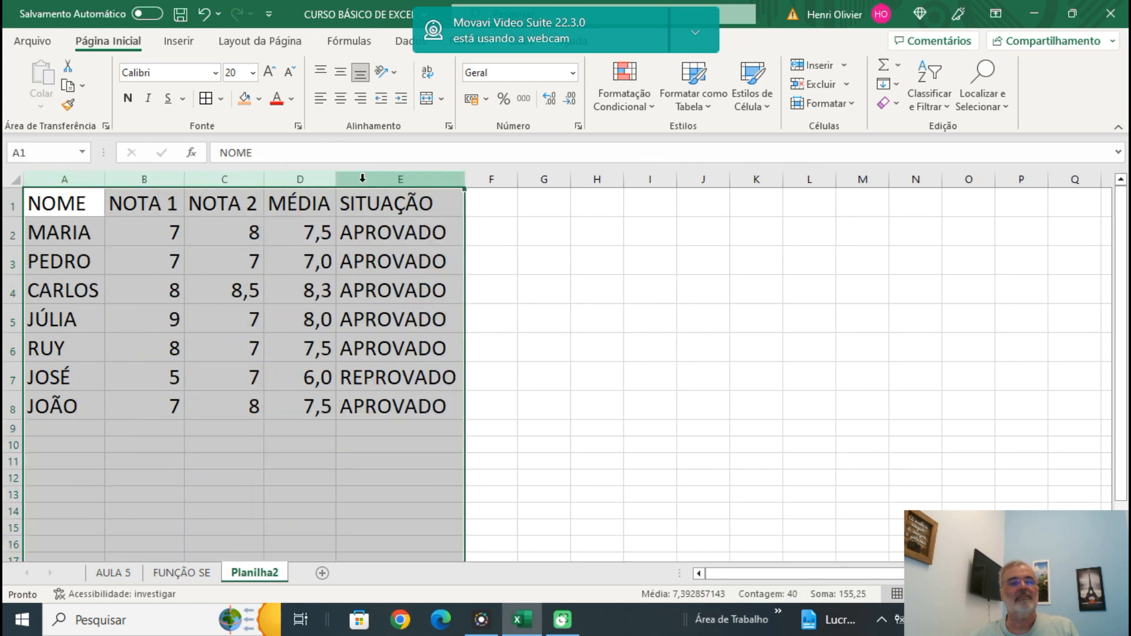
left_click(592, 314)
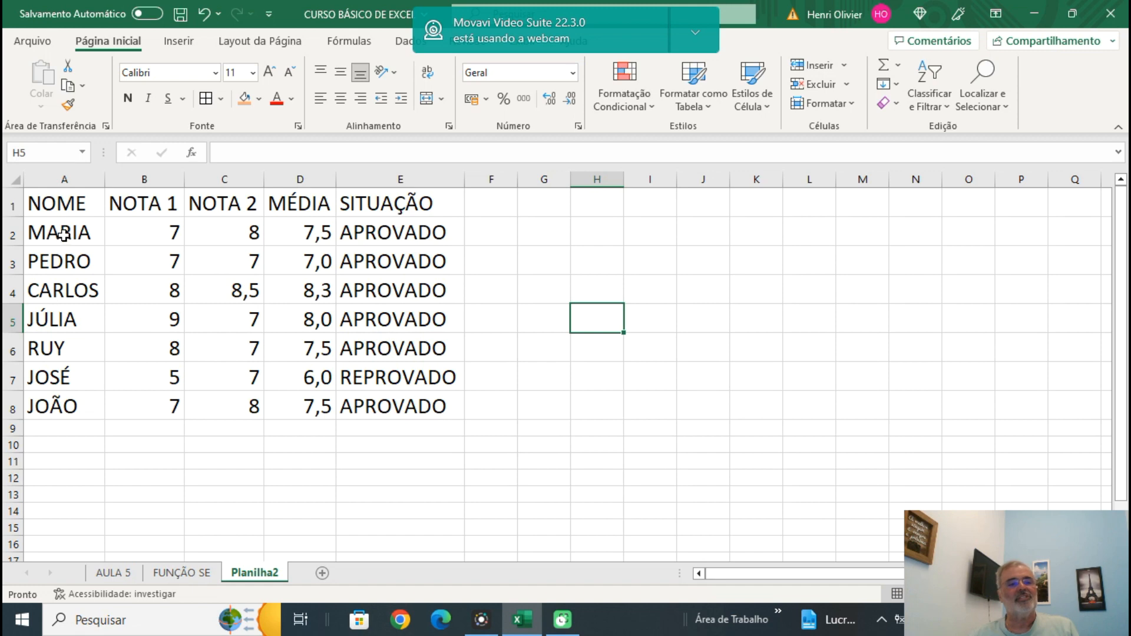
Apply borders to all cells of the grades table A1:E8.
left_click_drag(56, 202, 384, 406)
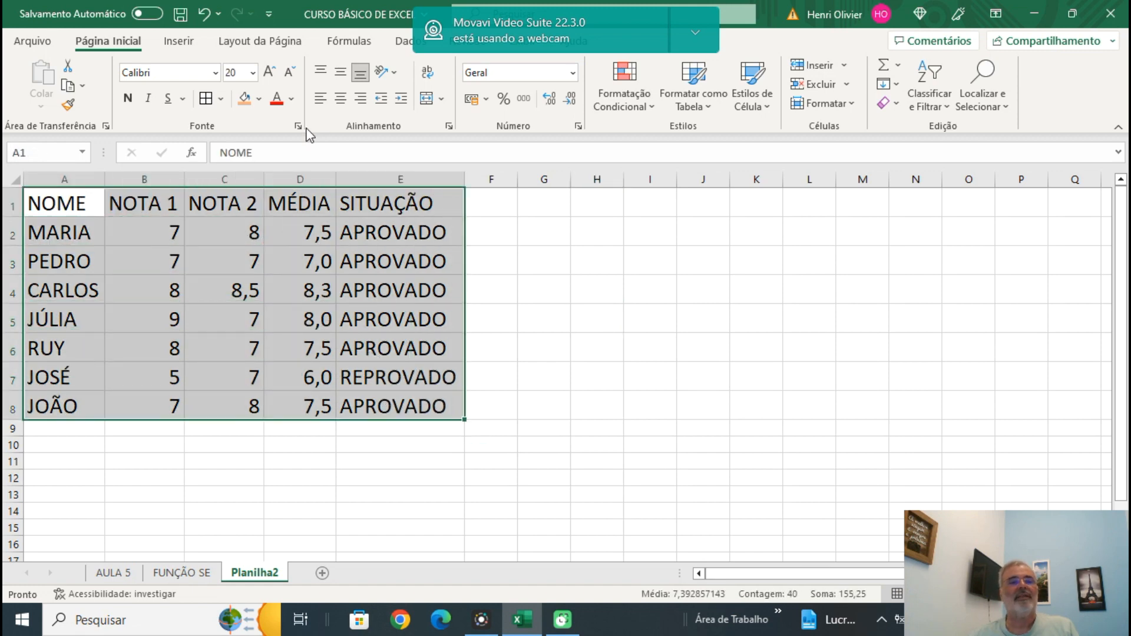
left_click(206, 99)
left_click(576, 283)
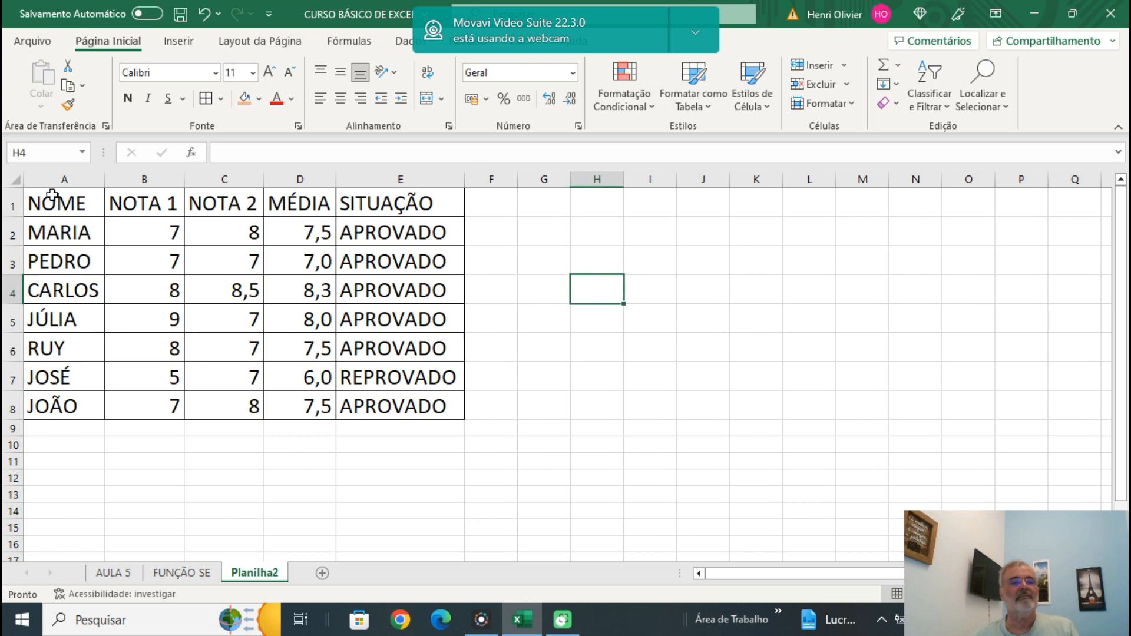
Fill the whole grades table A1:E8 with yellow.
left_click_drag(44, 204, 384, 405)
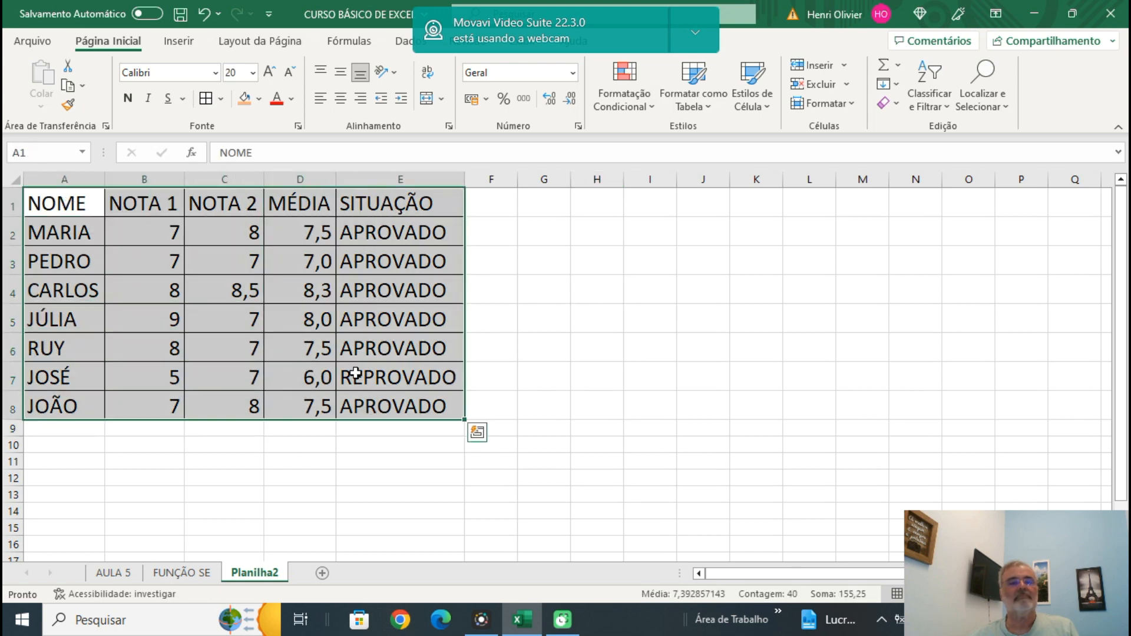
left_click(245, 98)
left_click(258, 98)
left_click(284, 255)
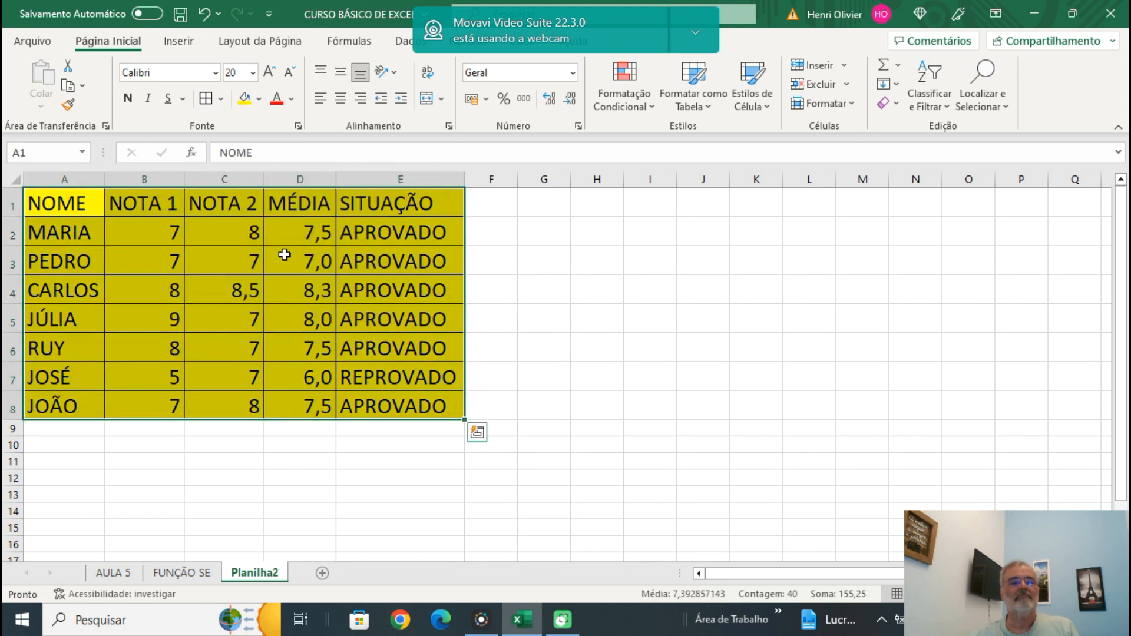
left_click(541, 296)
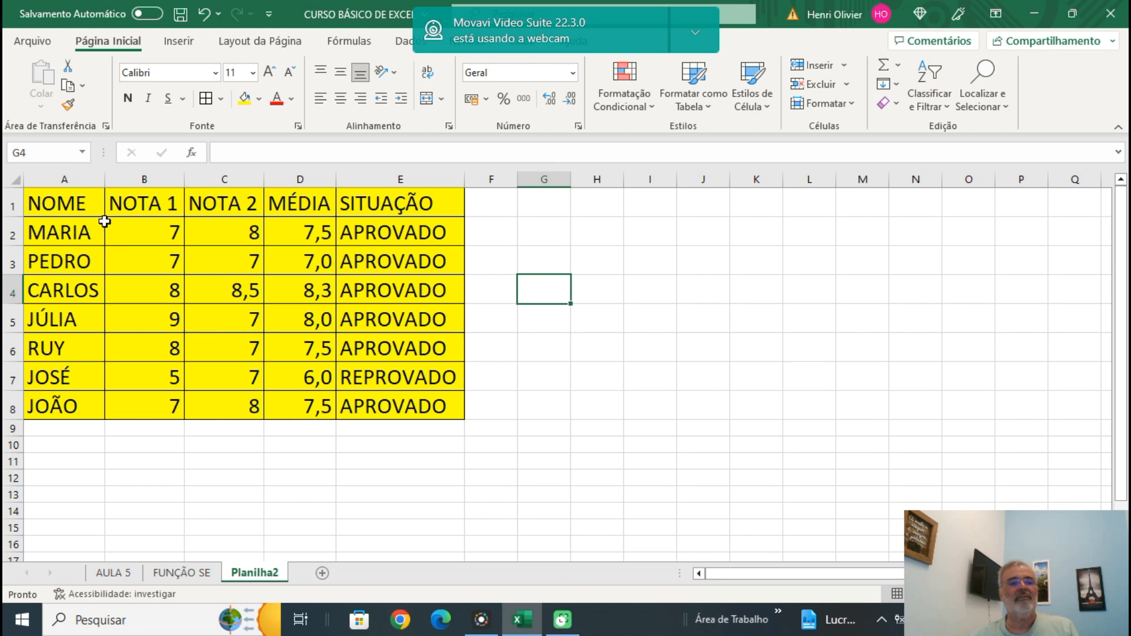
Center the contents of the grades table A1:E8 horizontally.
left_click_drag(65, 207, 416, 407)
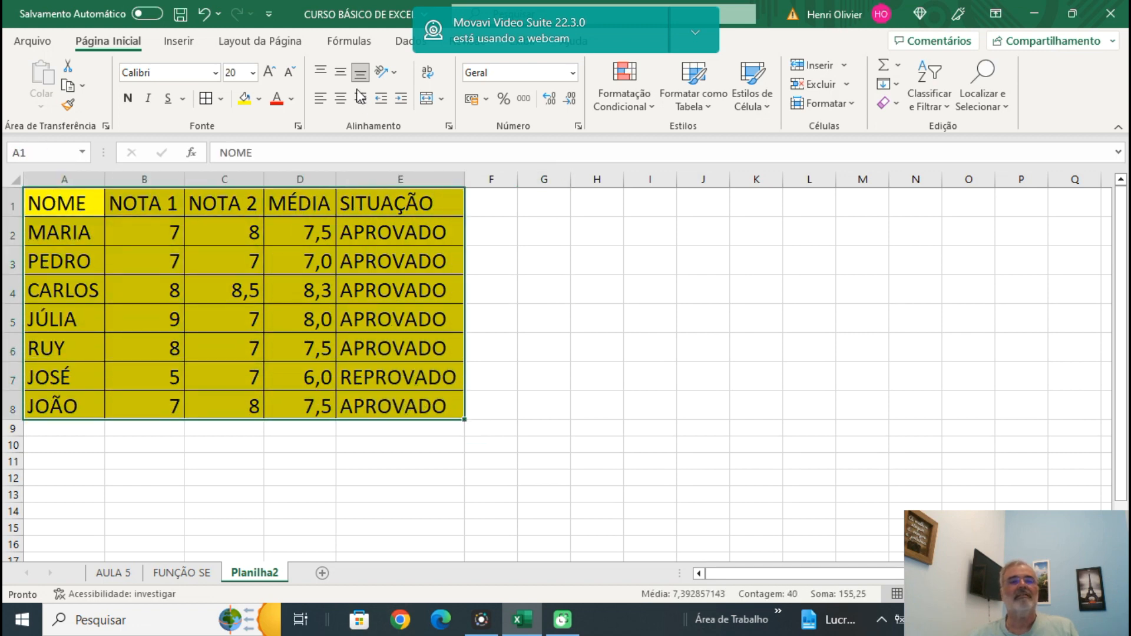
left_click(340, 99)
left_click(653, 298)
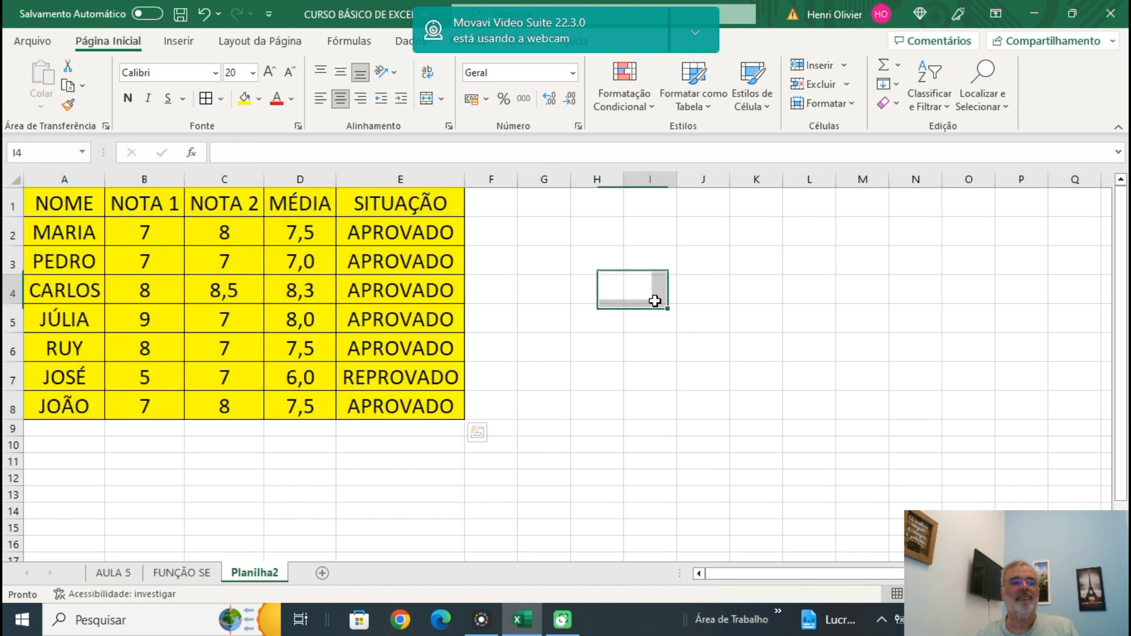
Show the grades and averages in B2:D8 with one decimal place.
left_click_drag(144, 231, 293, 411)
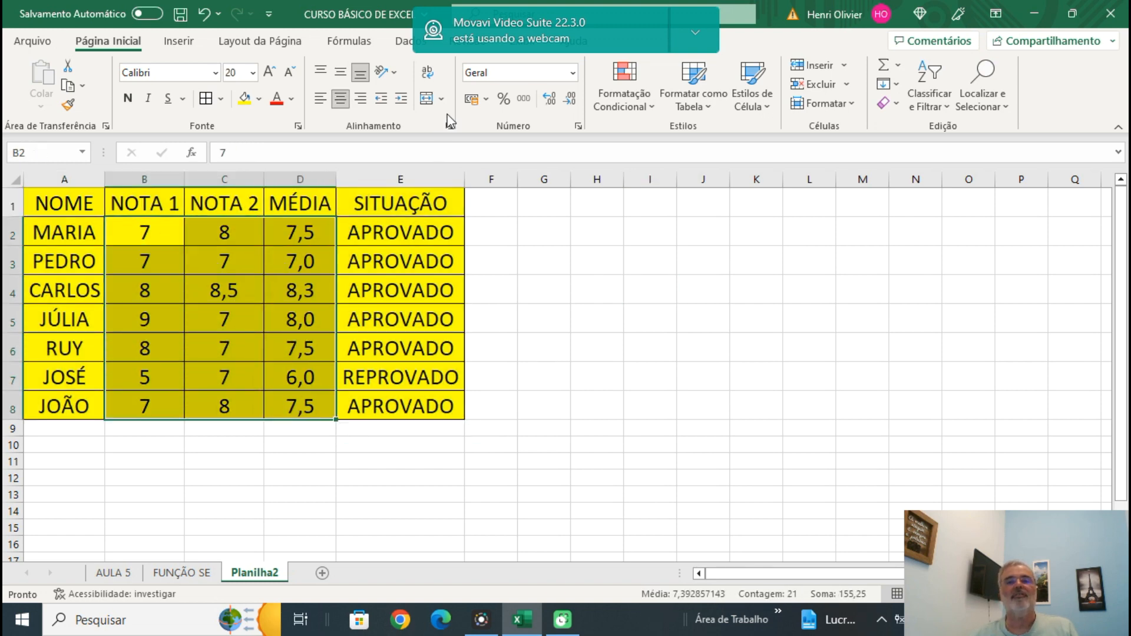
left_click(549, 100)
left_click(622, 293)
Turn on filtering for the grades table A1:E8 so each header cell gets a filter arrow.
left_click(648, 377)
left_click(644, 413)
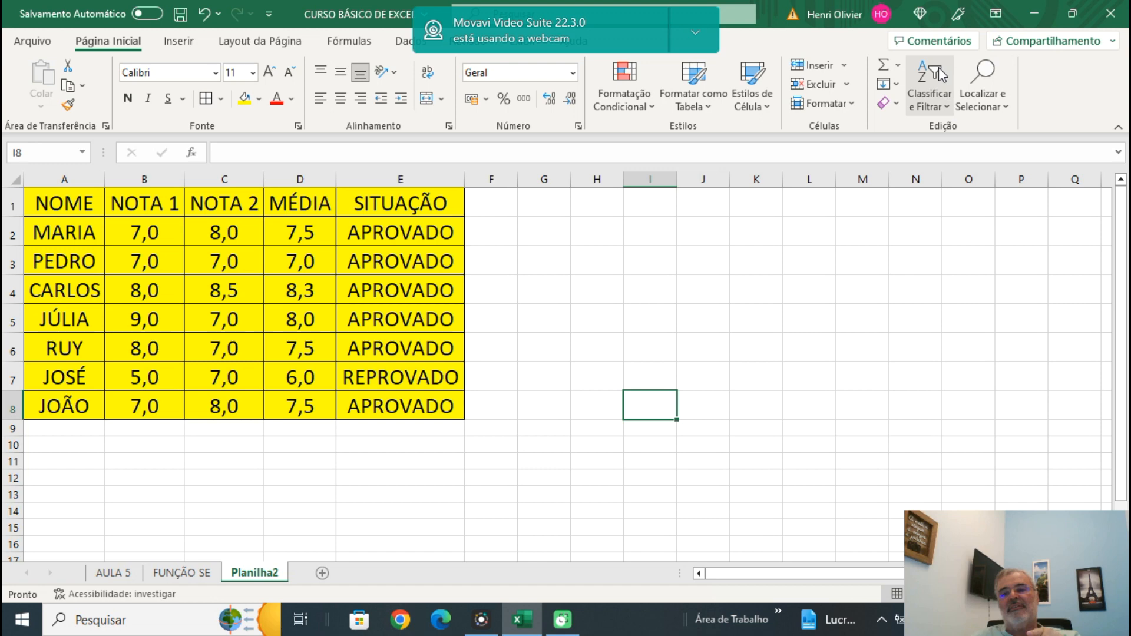
key("ctrl+shift+l")
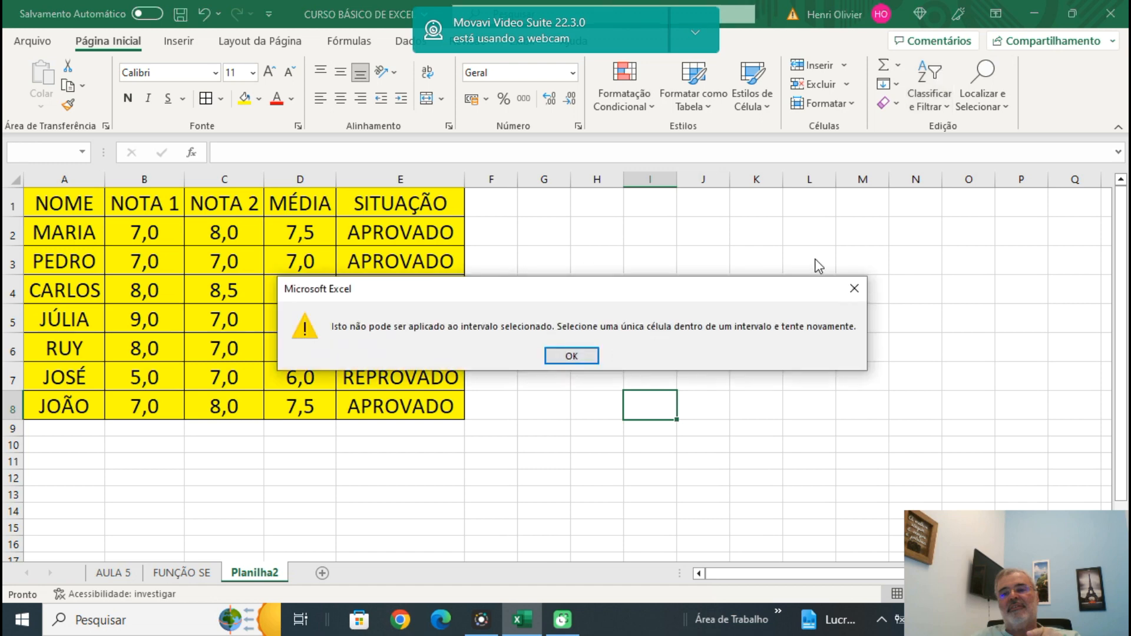
key("Return")
left_click_drag(59, 203, 384, 404)
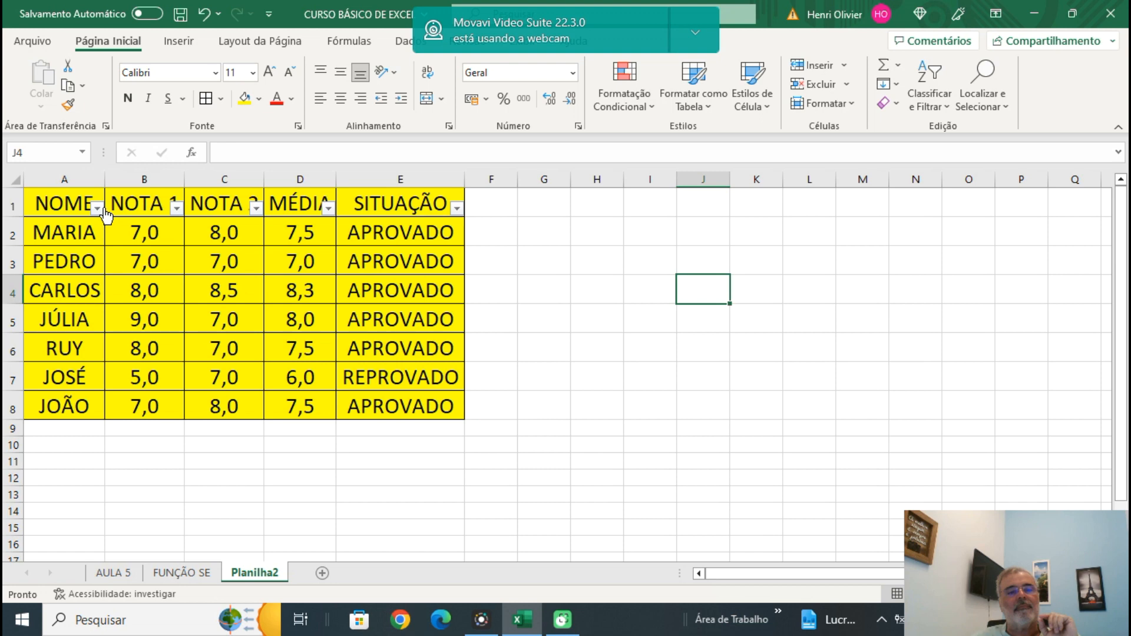
Filter the SITUAÇÃO column to hide REPROVADO and list only the APROVADO students.
left_click(457, 208)
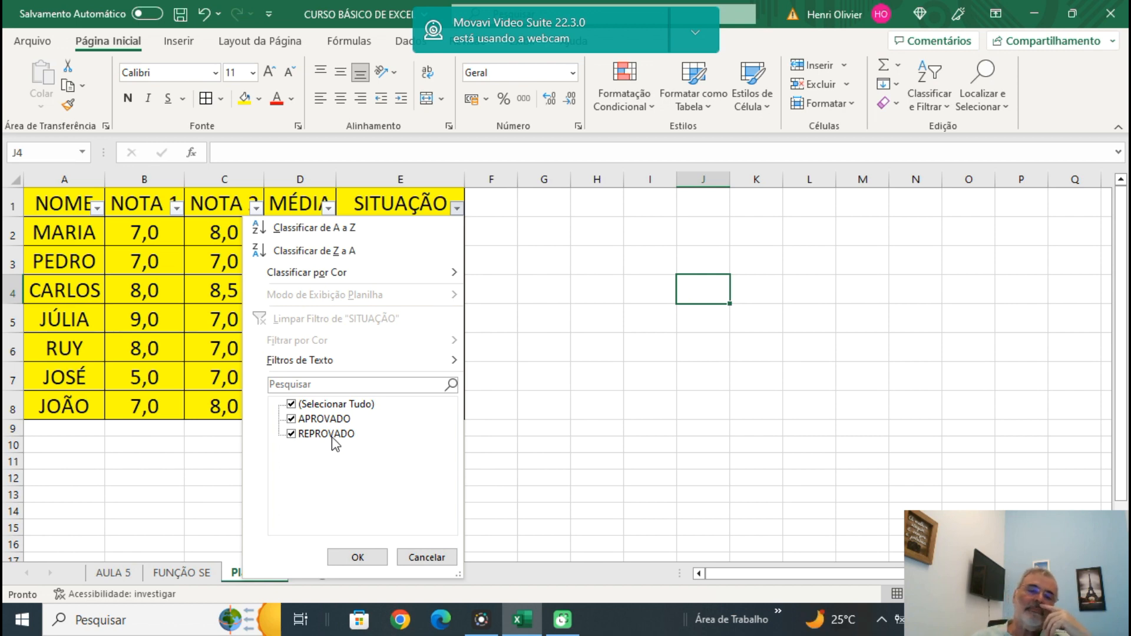
left_click(291, 434)
left_click(347, 557)
left_click(544, 399)
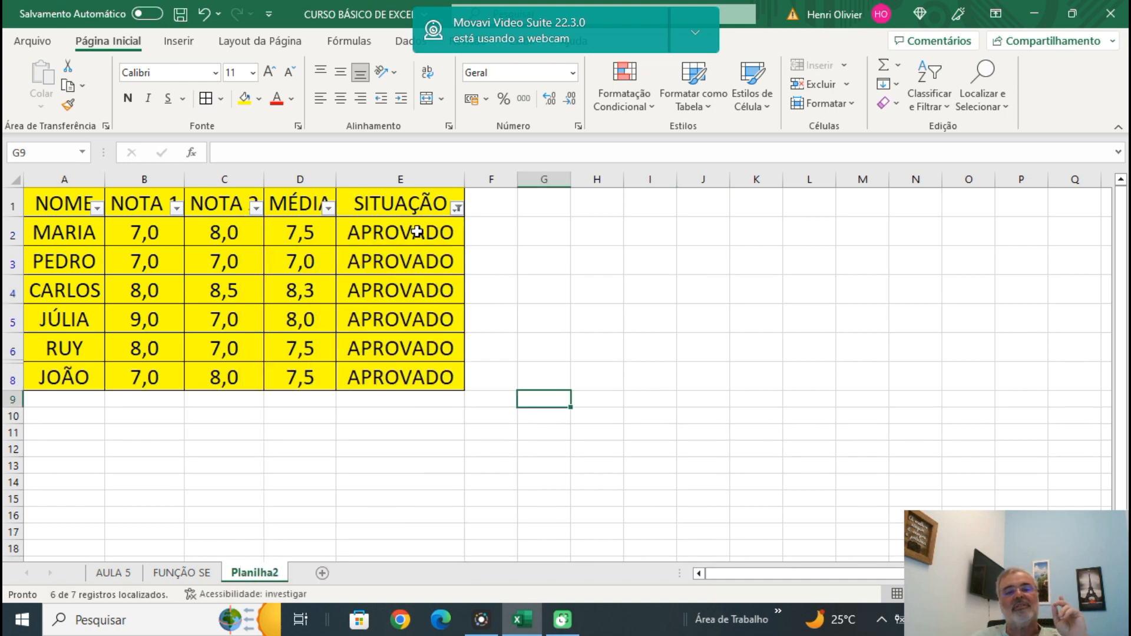
Change the SITUAÇÃO filter to list only the REPROVADO students.
left_click(463, 211)
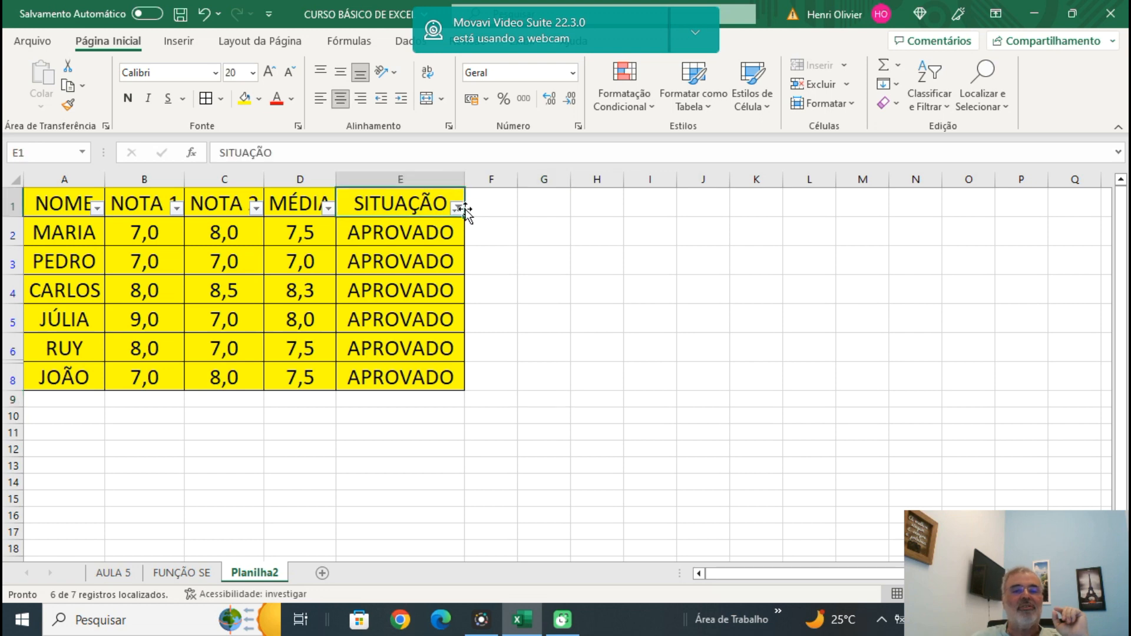
left_click(457, 208)
left_click(291, 435)
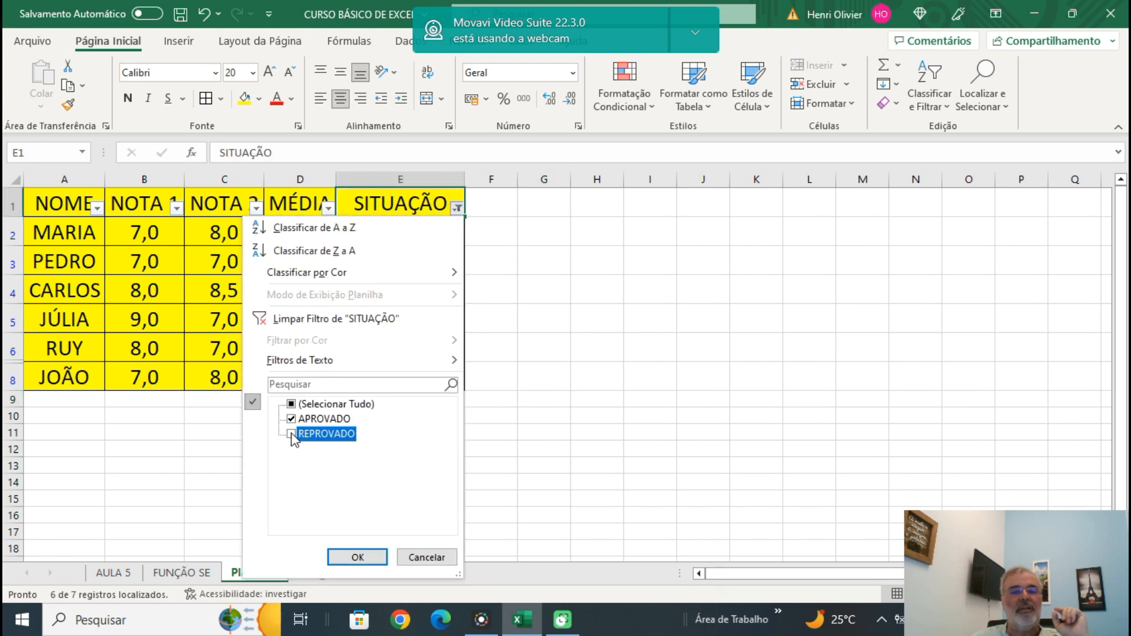
left_click(291, 419)
left_click(358, 558)
left_click(648, 382)
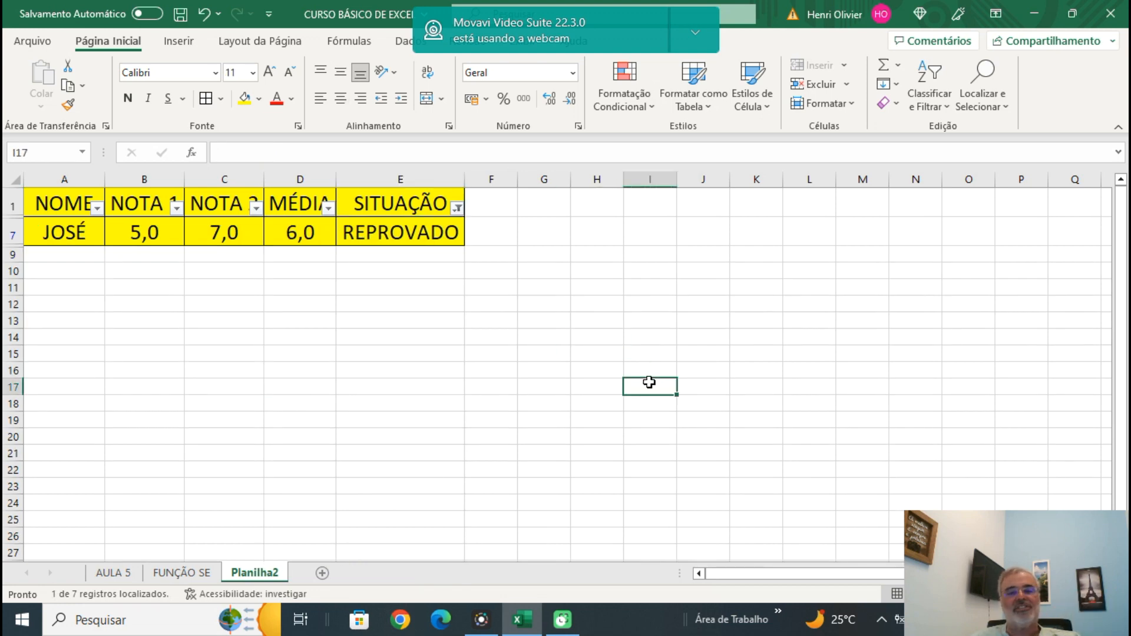
Include APROVADO in the SITUAÇÃO filter again so that all students are listed.
left_click(458, 208)
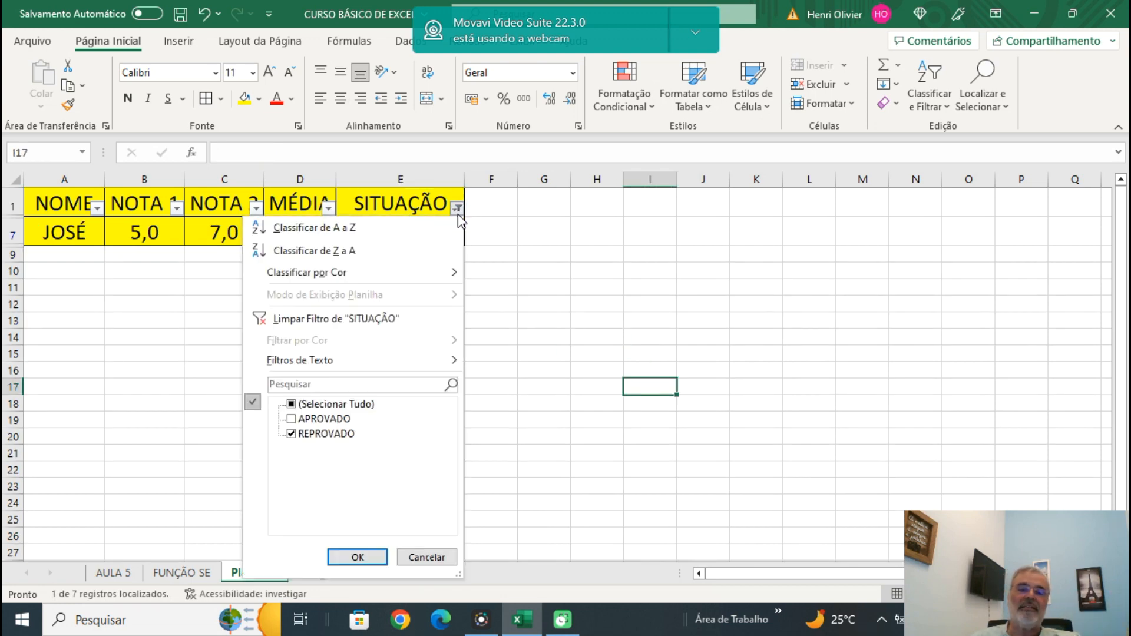
left_click(298, 420)
left_click(349, 558)
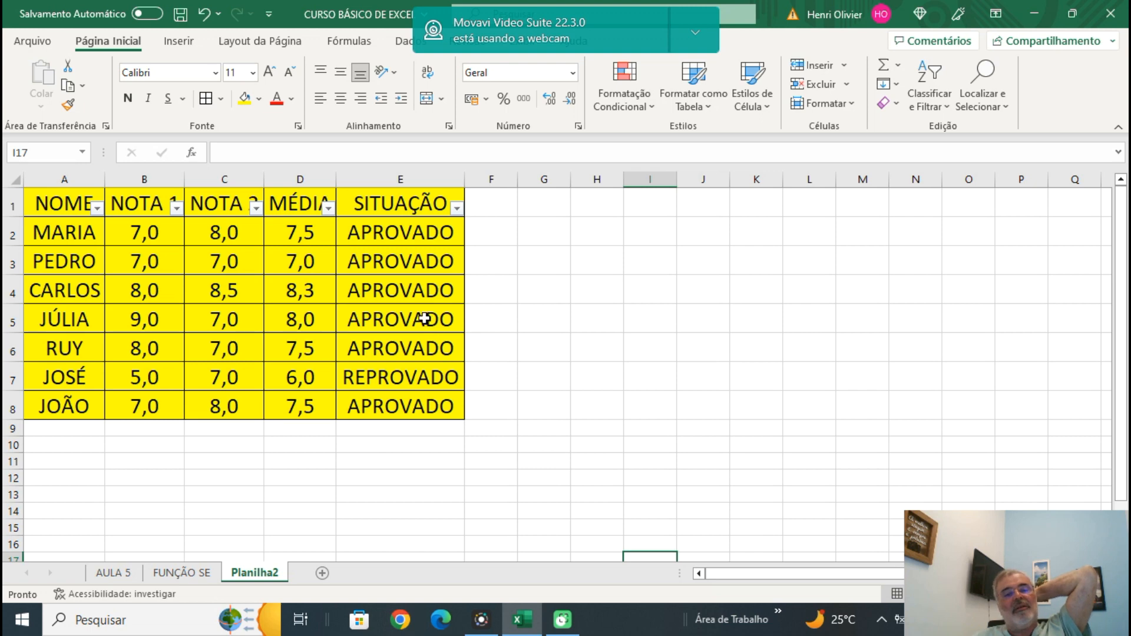
Exclude REPROVADO from the SITUAÇÃO filter, keeping only the APROVADO rows.
left_click(457, 208)
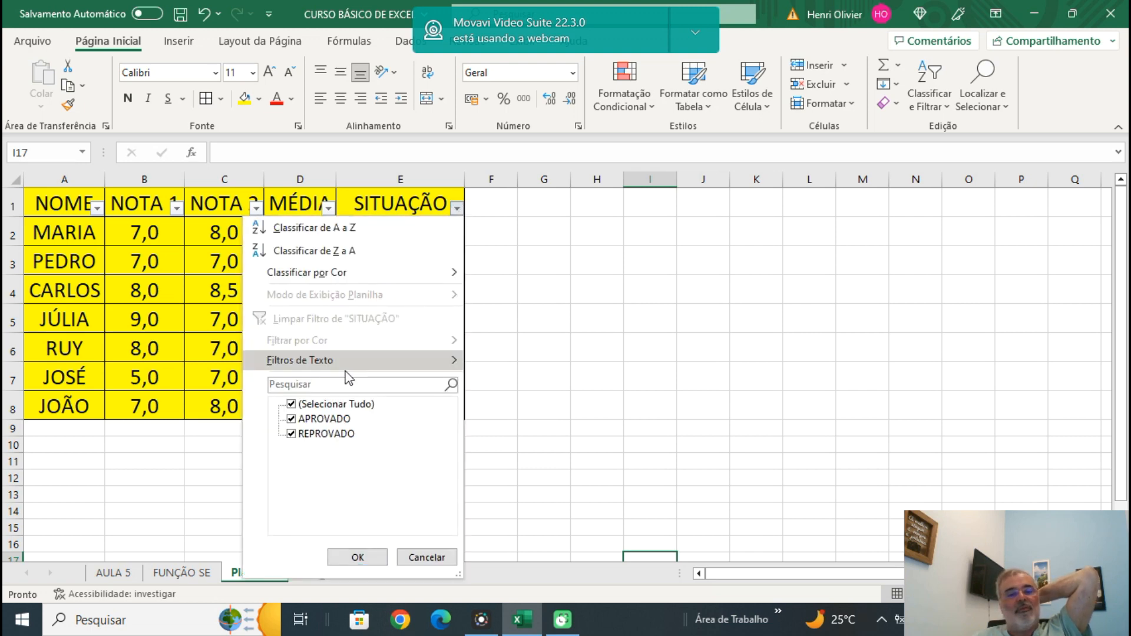
left_click(292, 434)
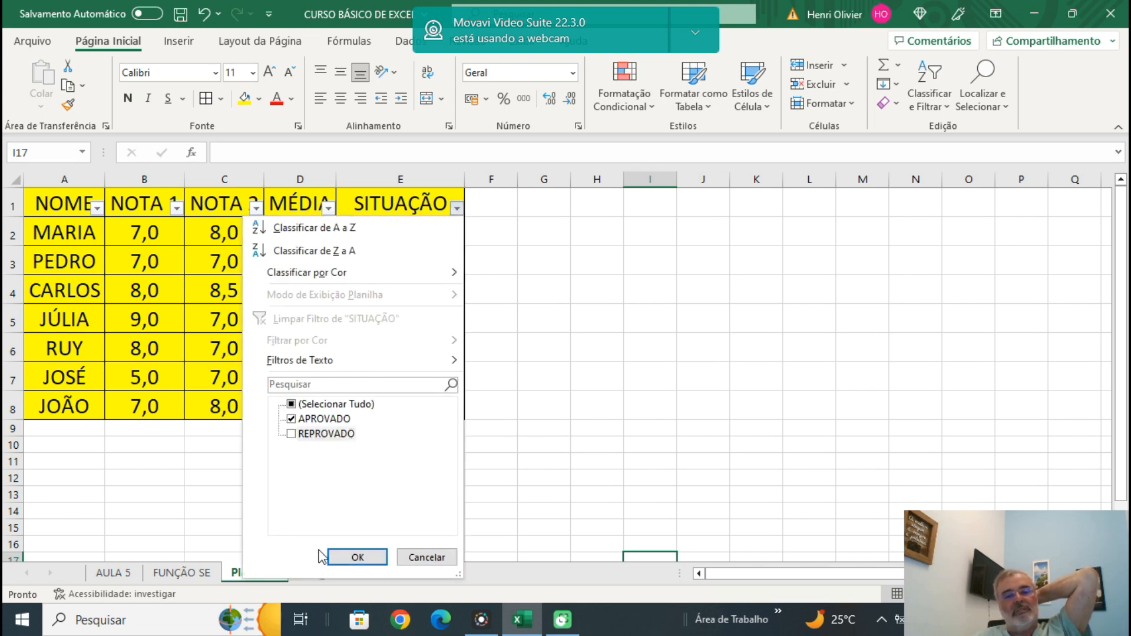
left_click(352, 557)
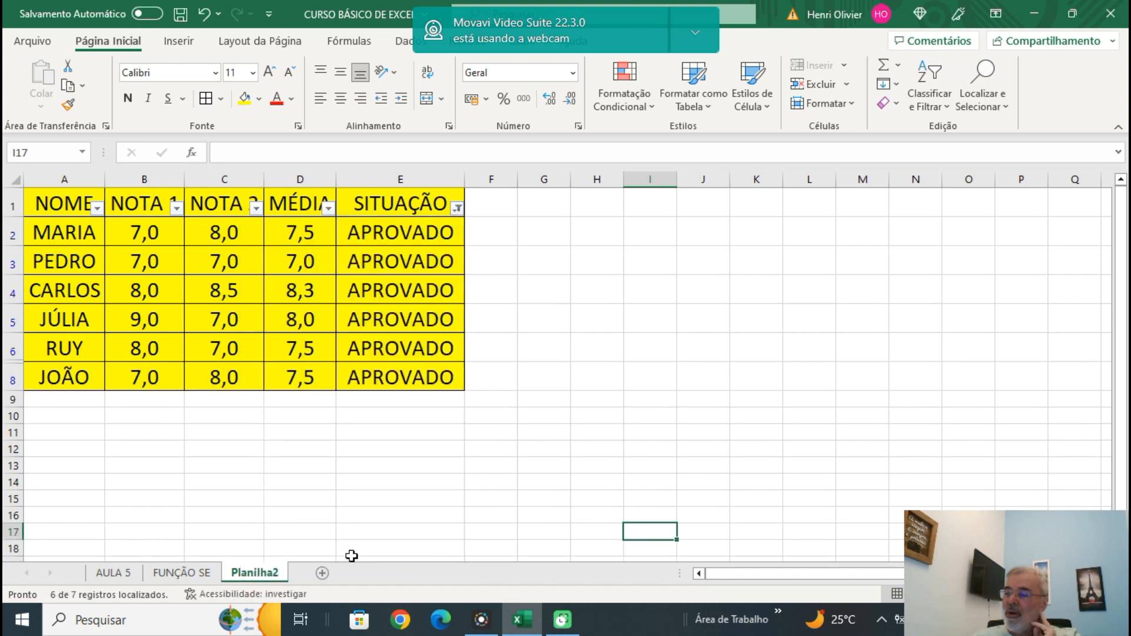
Apply a number filter to the MÉDIA column for averages greater than or equal to 8.
left_click(329, 209)
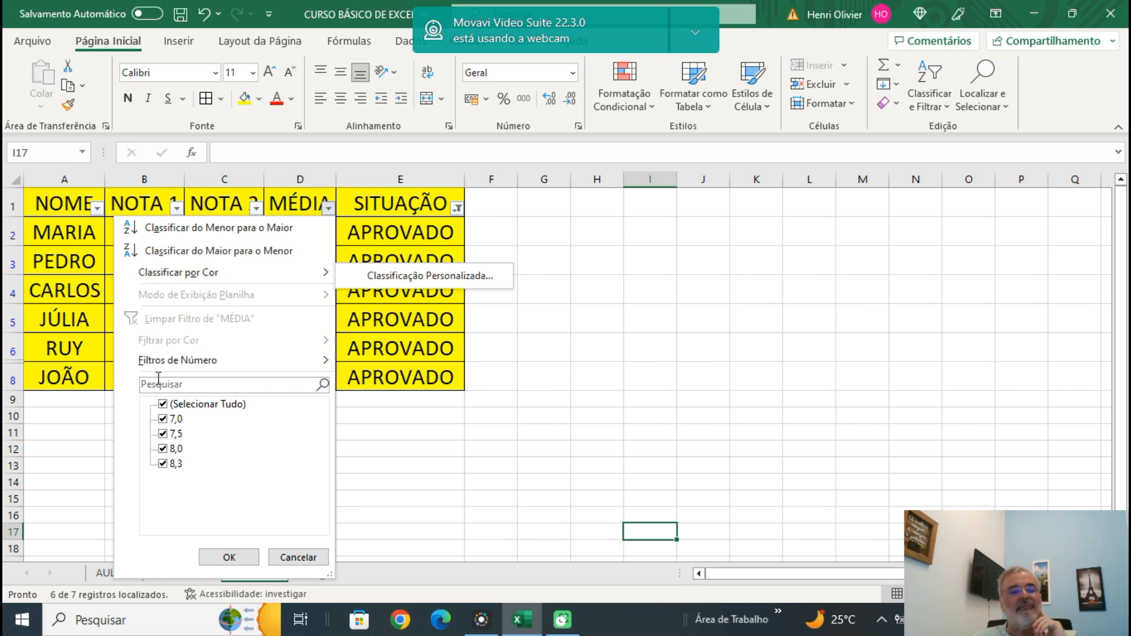
mouse_move(164, 371)
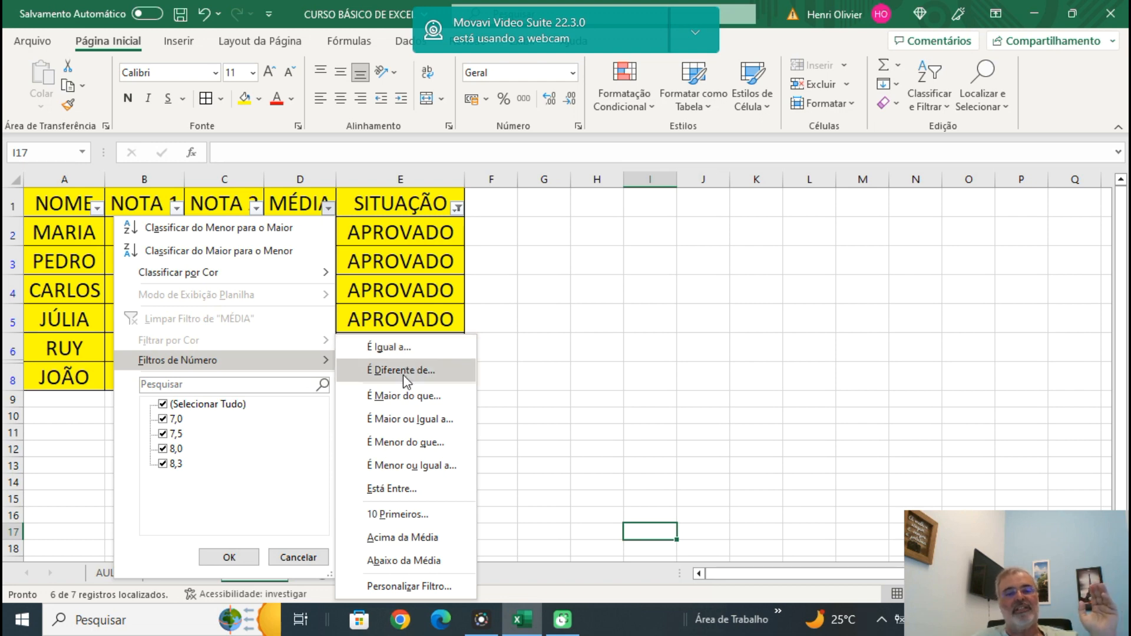
left_click(412, 425)
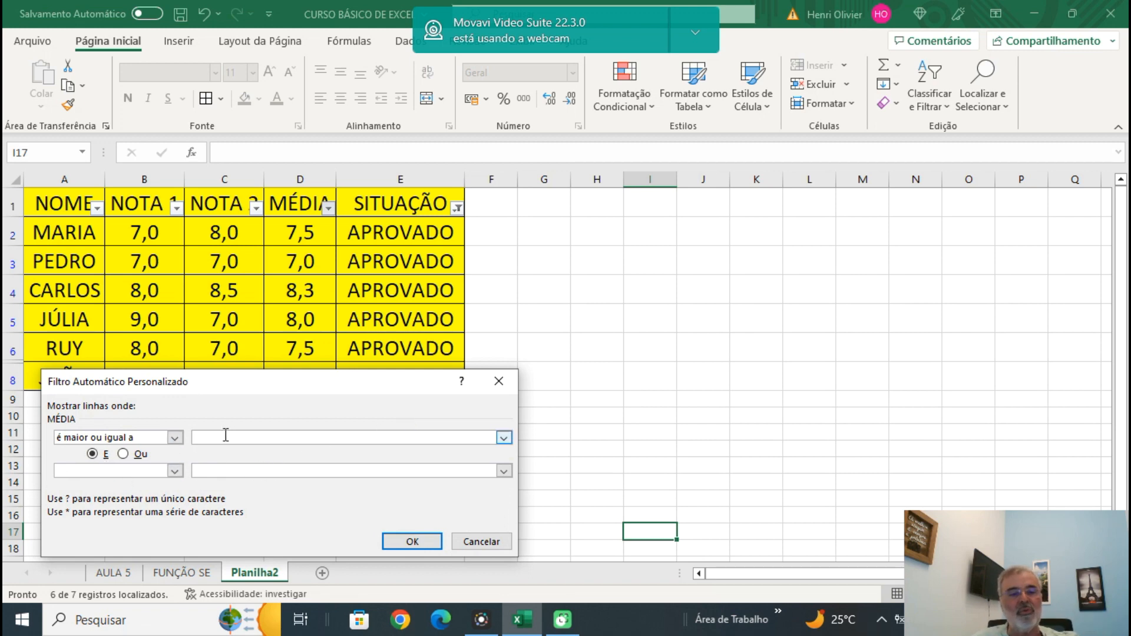
left_click(412, 542)
left_click(593, 377)
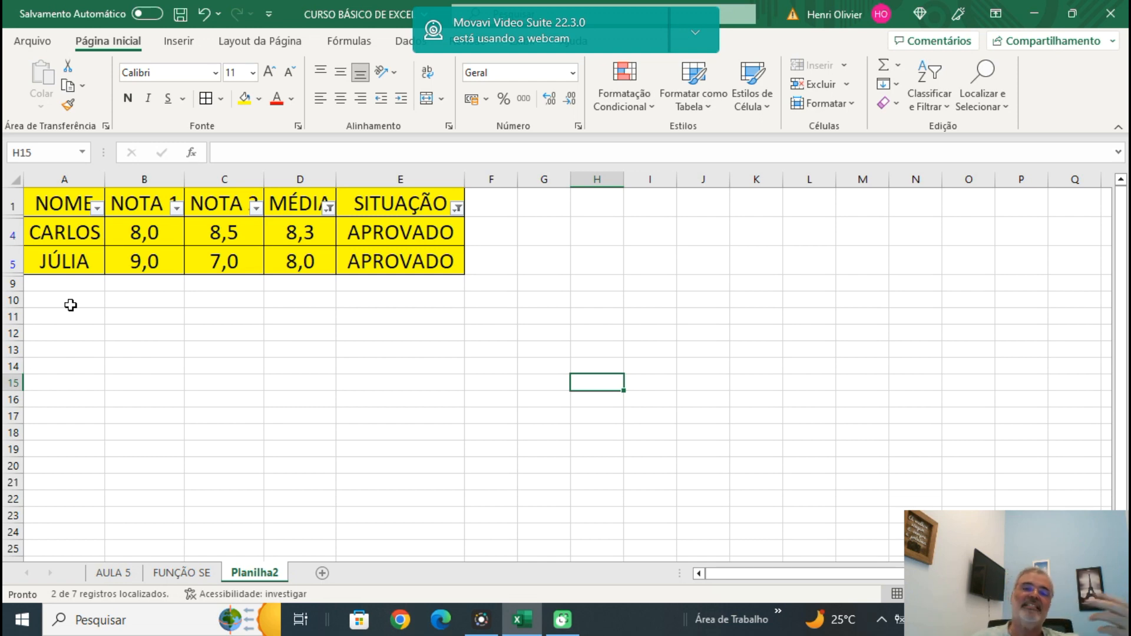
Reset the MÉDIA and SITUAÇÃO filters to select all values so every student row is displayed.
left_click(329, 208)
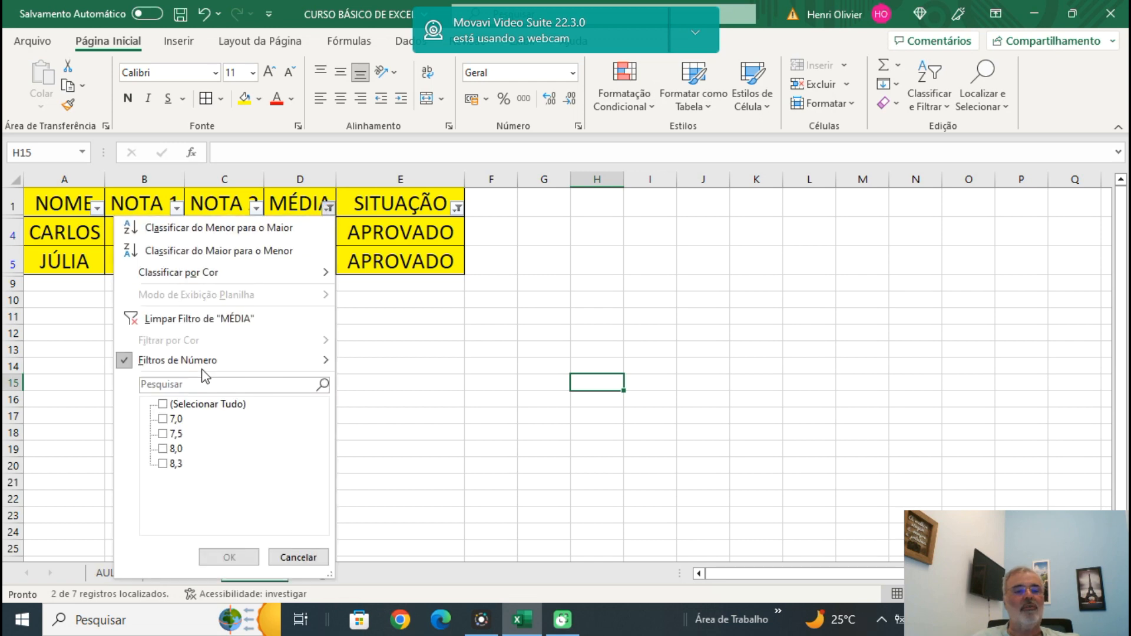
left_click(163, 405)
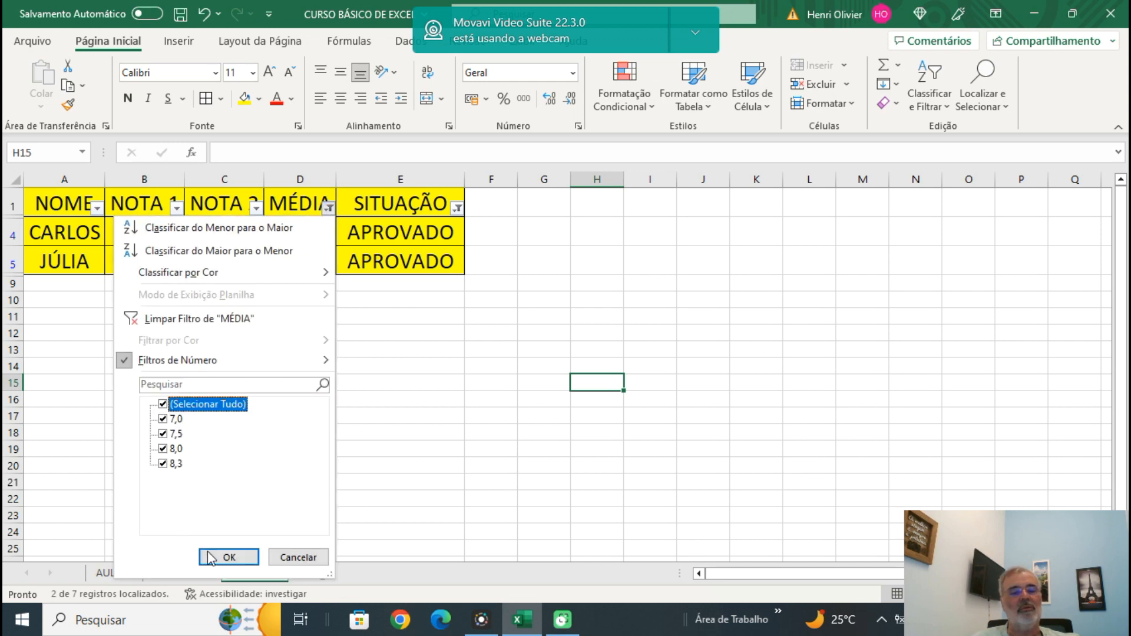
left_click(229, 558)
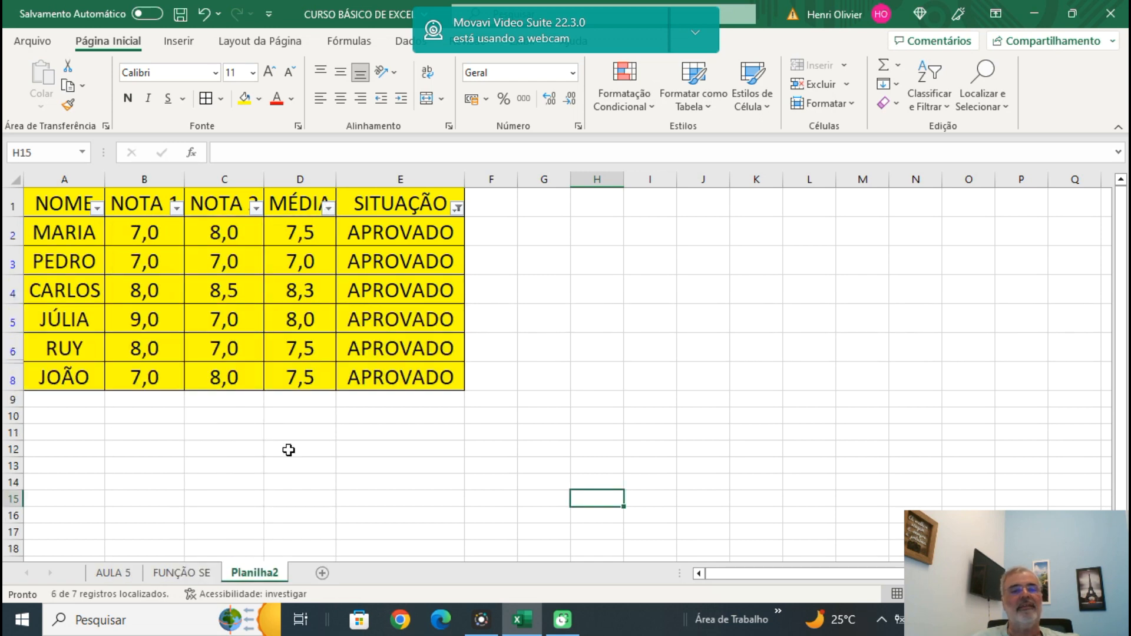
left_click(458, 208)
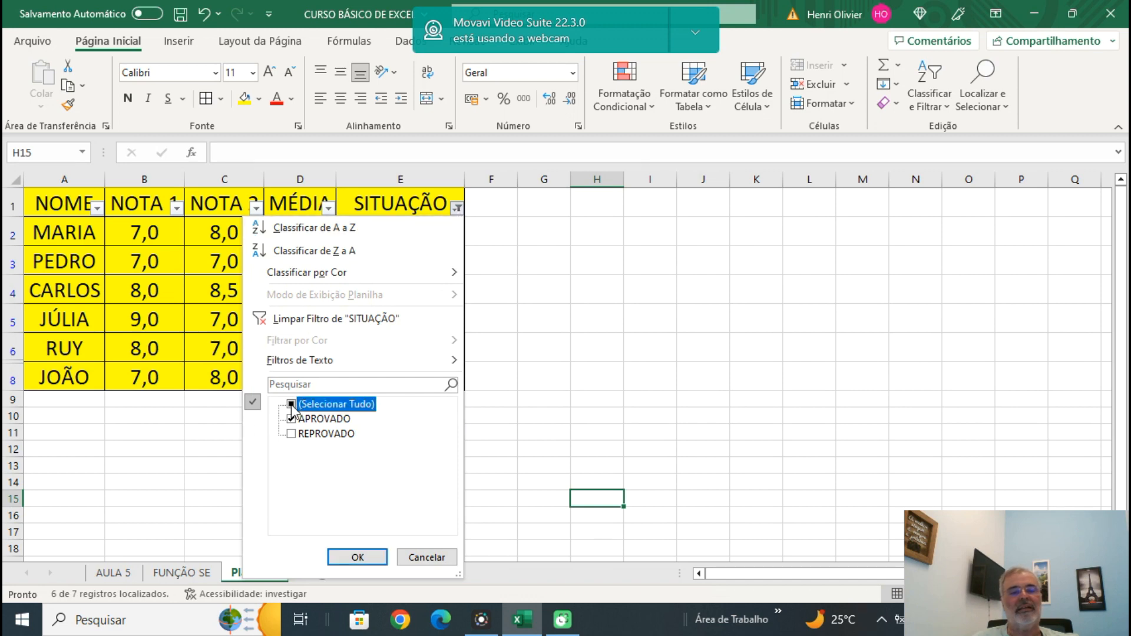
left_click(357, 558)
left_click(607, 343)
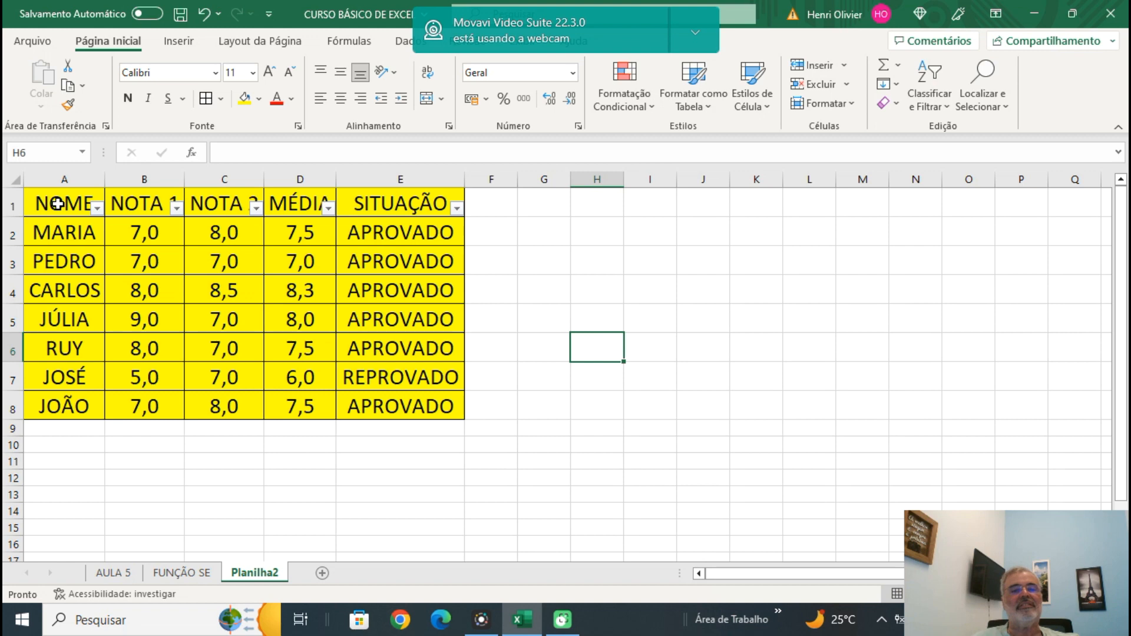
Sort the grades table by the MÉDIA column from largest to smallest.
mouse_move(57, 204)
left_mouse_down()
mouse_move(295, 259)
mouse_move(366, 369)
mouse_move(369, 393)
left_mouse_up()
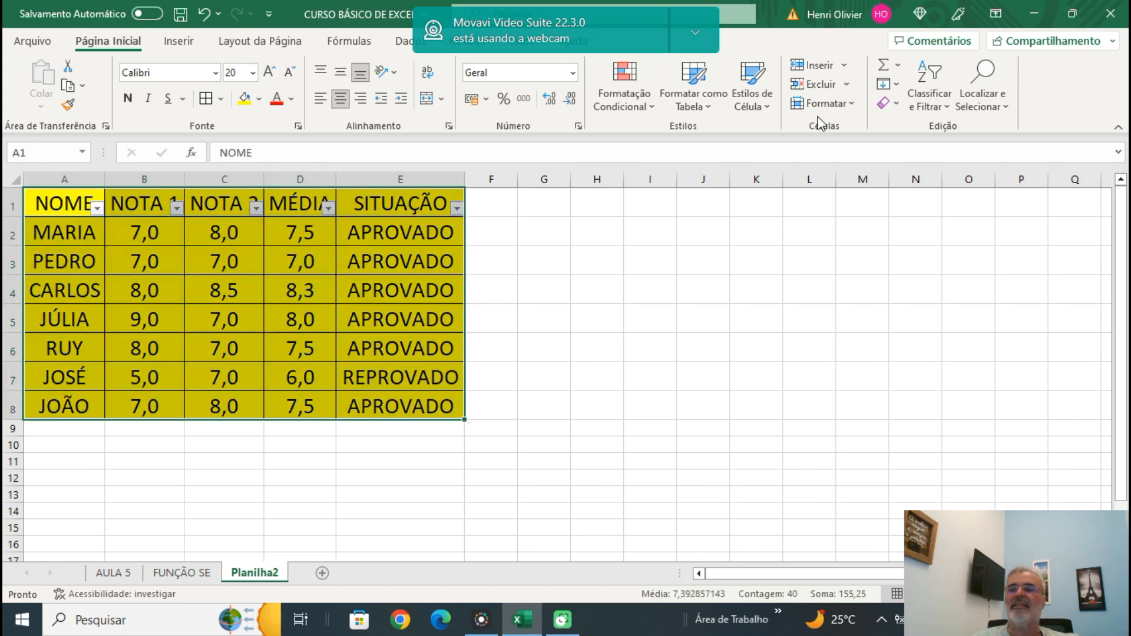
left_click(926, 89)
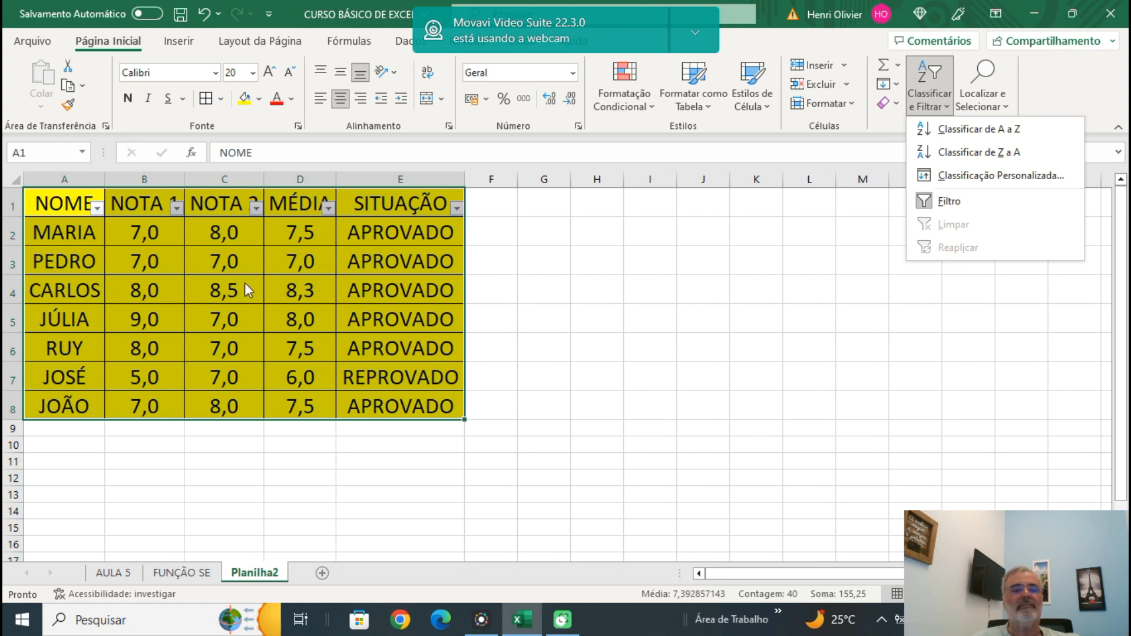
left_click(326, 211)
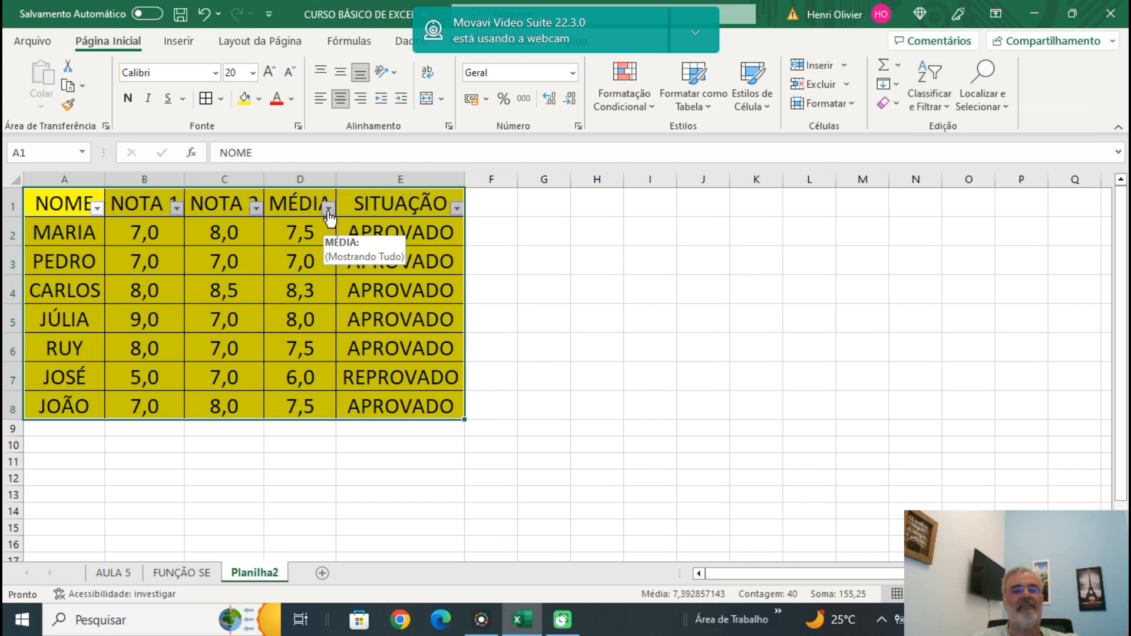
left_click(328, 210)
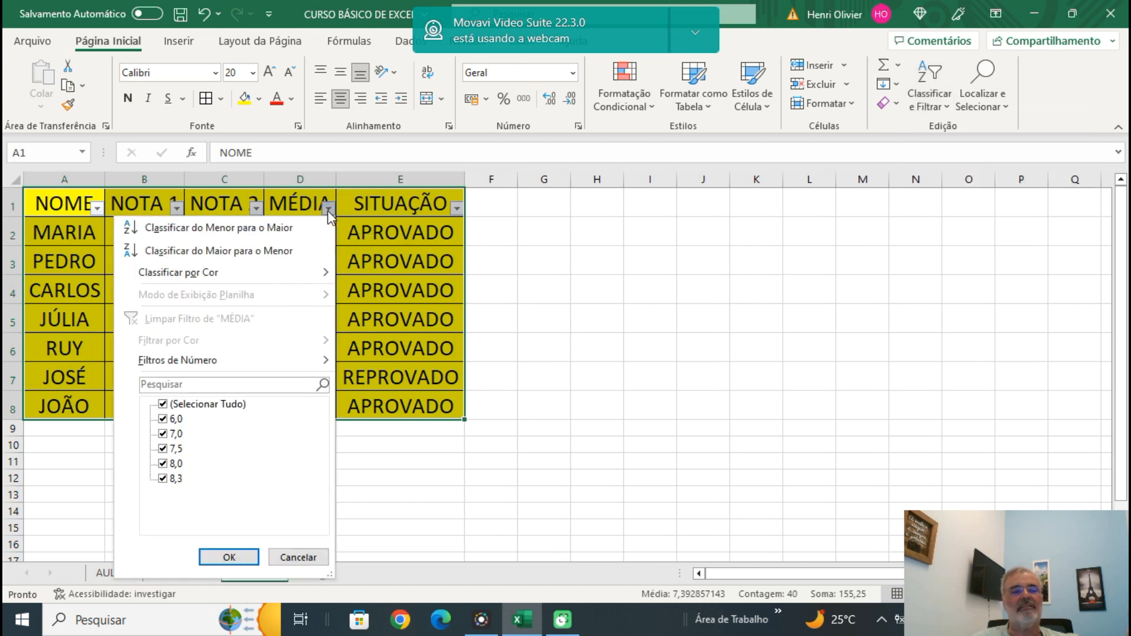
left_click(210, 252)
left_click(581, 281)
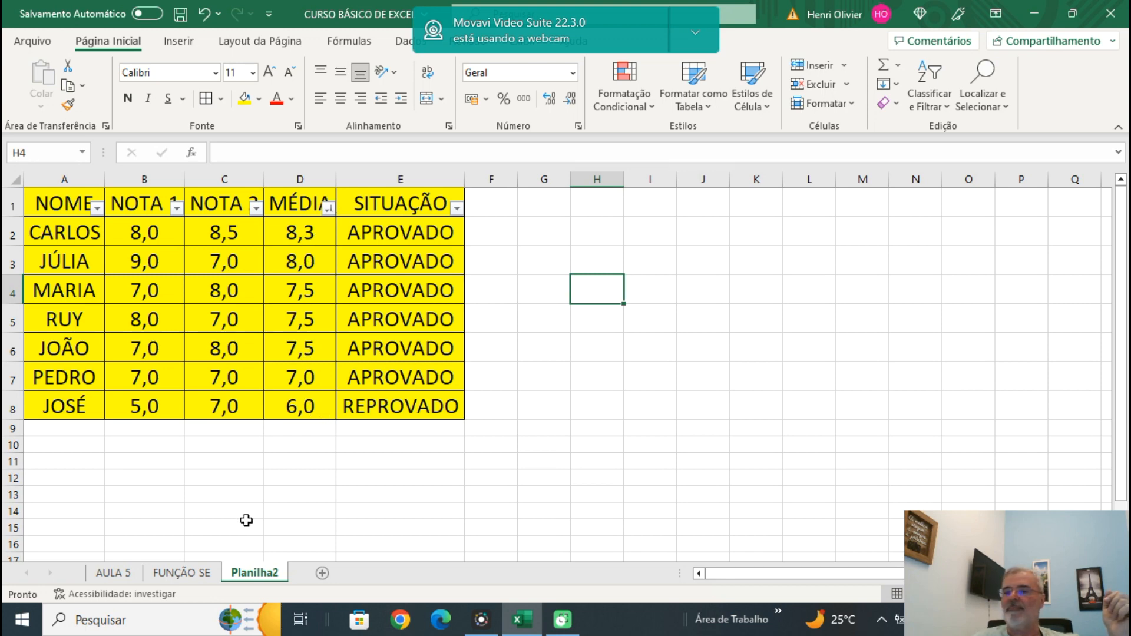
Turn off filtering on the grades table A1:E8 to remove the header arrows.
left_click_drag(54, 204, 344, 407)
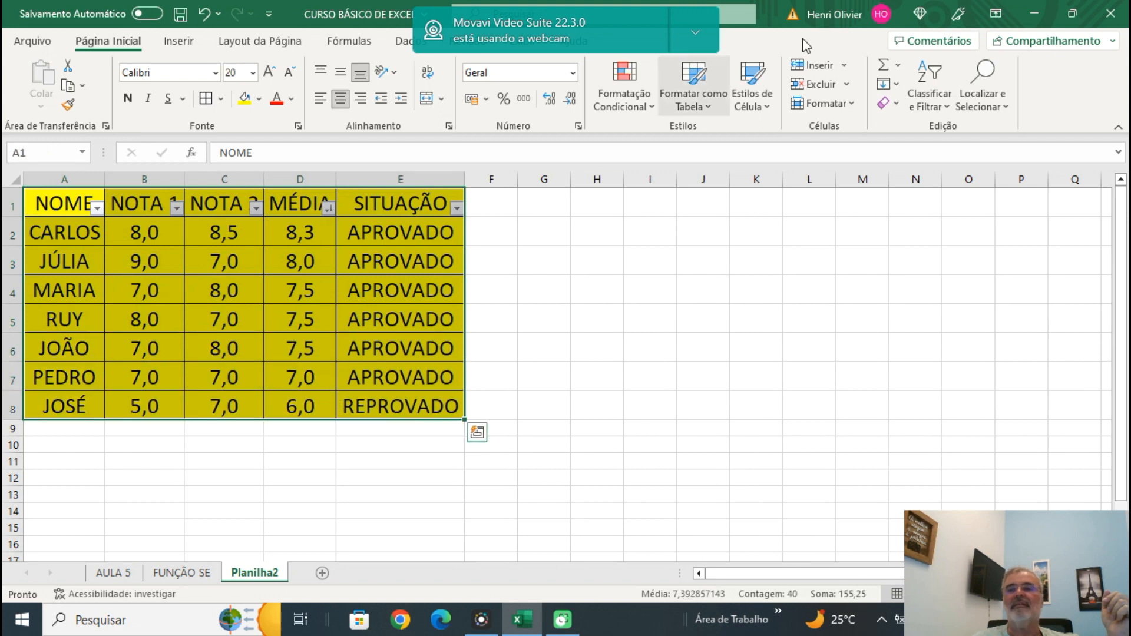
left_click(926, 79)
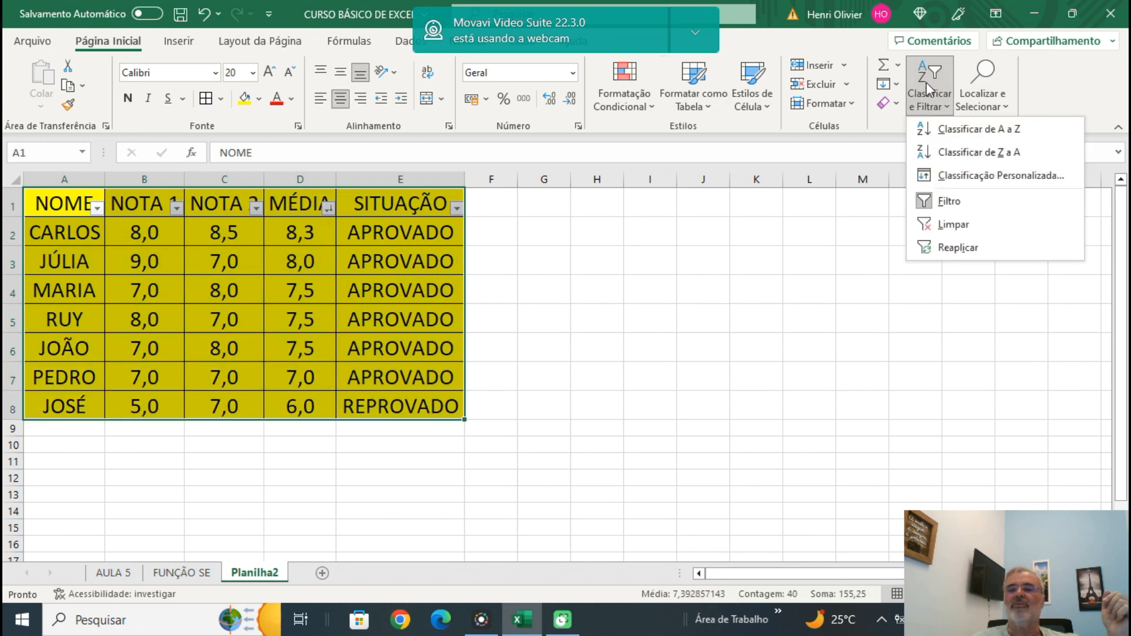
left_click(945, 199)
left_click(760, 259)
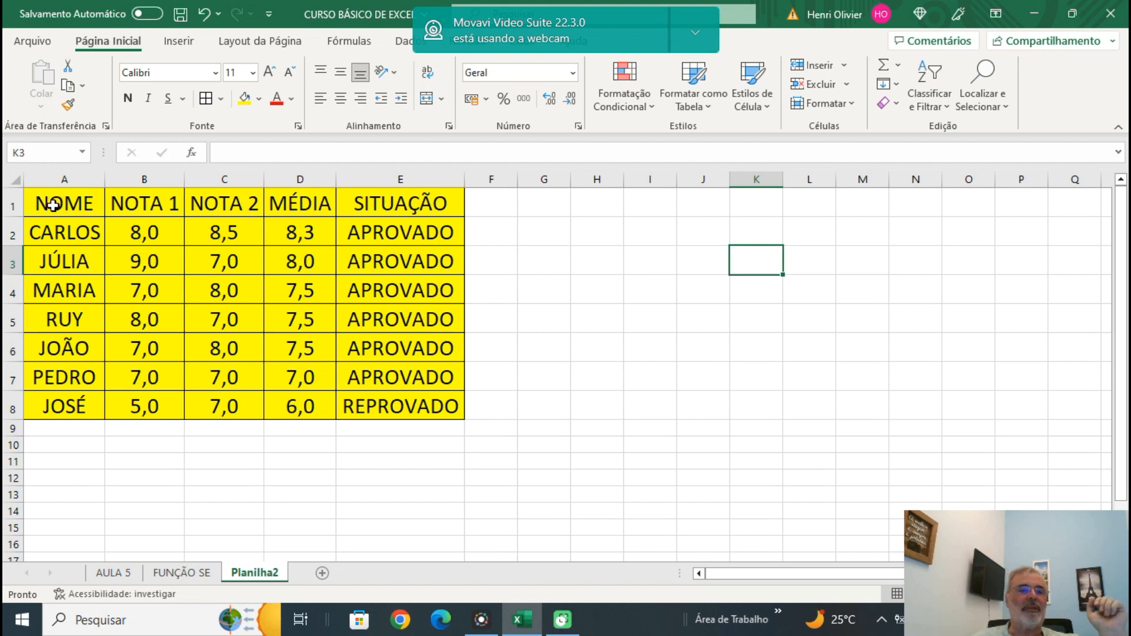
Turn filtering back on for the sorted grades table A1:E8.
left_click_drag(43, 203, 384, 401)
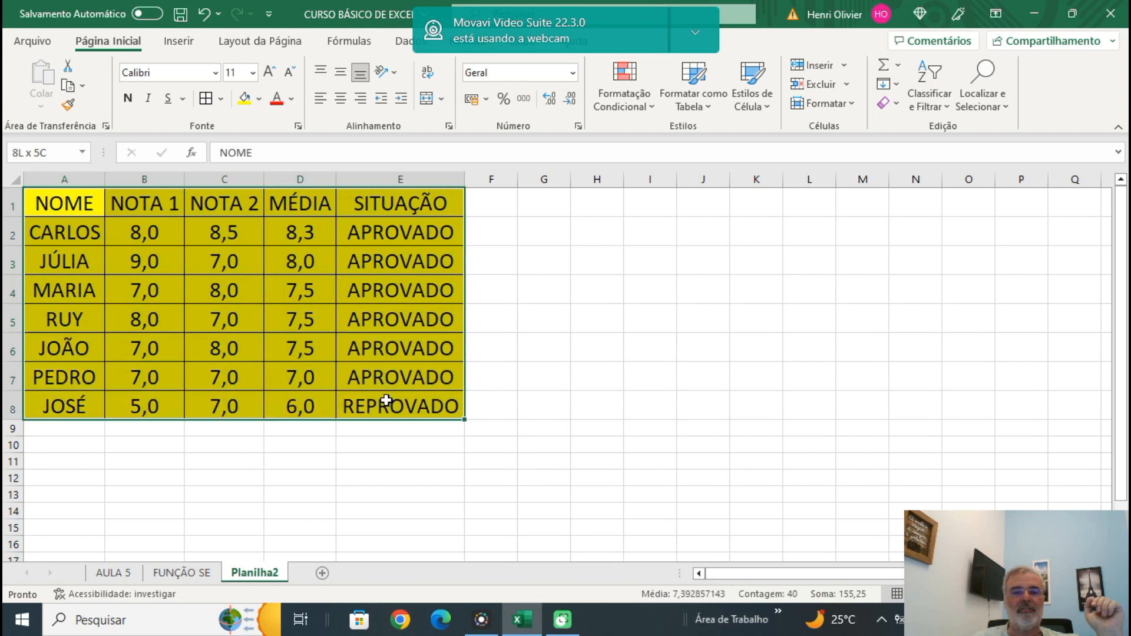
left_click(920, 89)
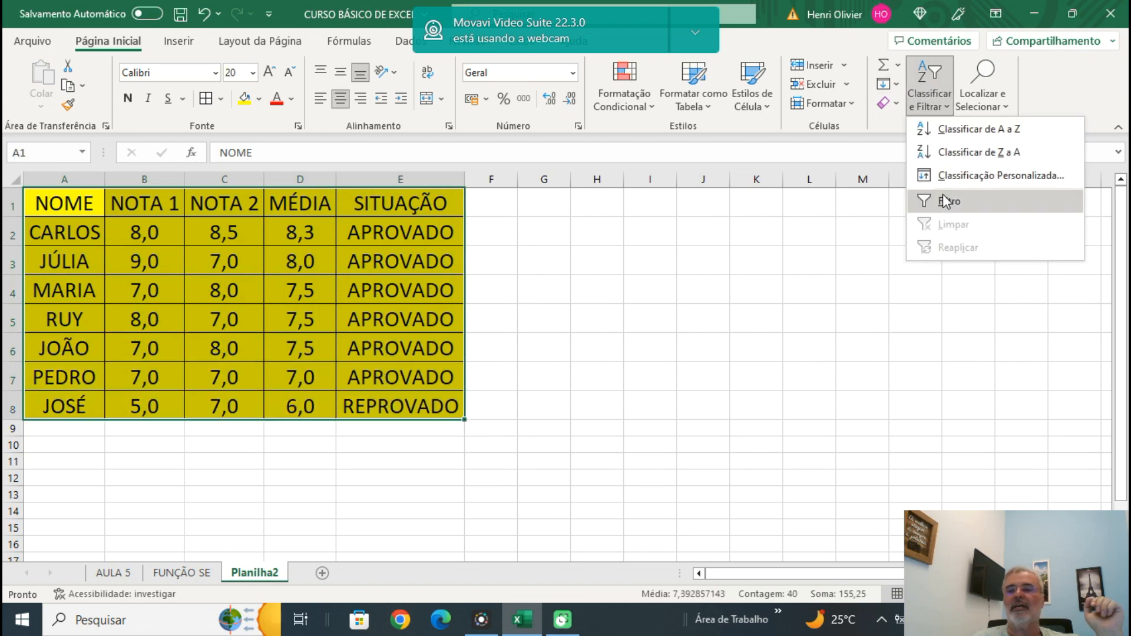
left_click(921, 200)
left_click(636, 302)
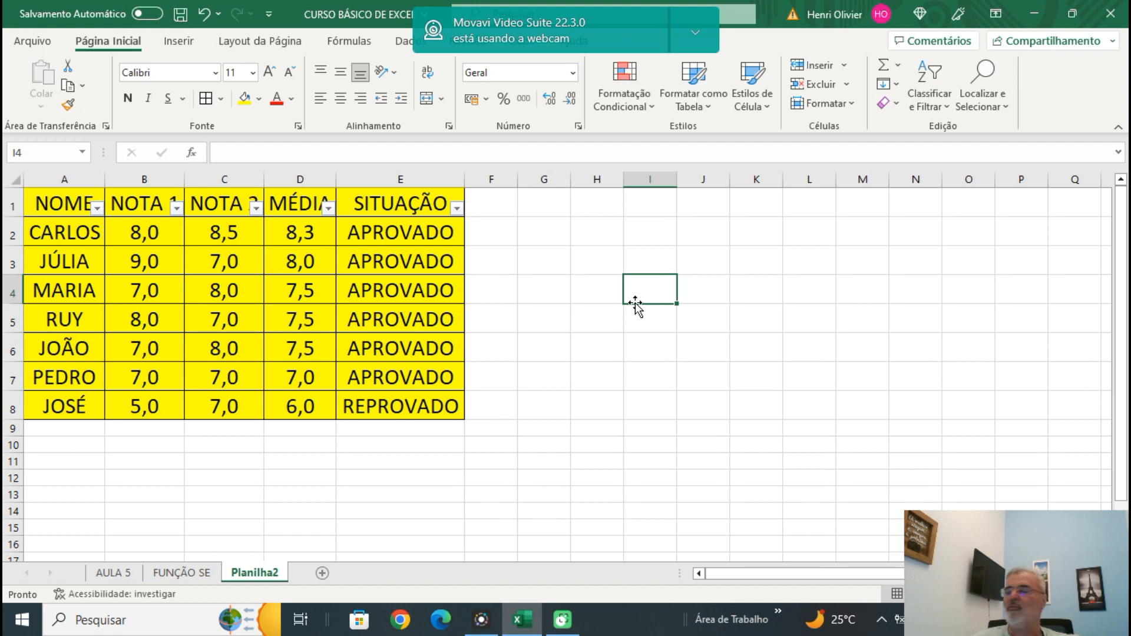
Rename the Planilha2 sheet as FILTRO.
right_click(252, 573)
left_click(345, 386)
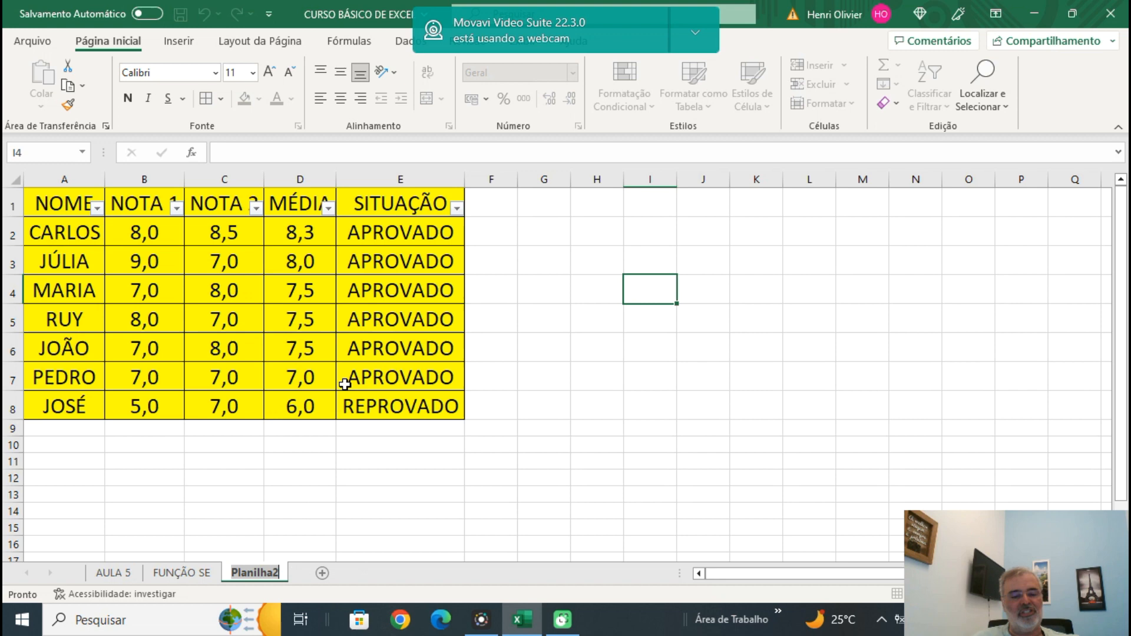
type("FILTR")
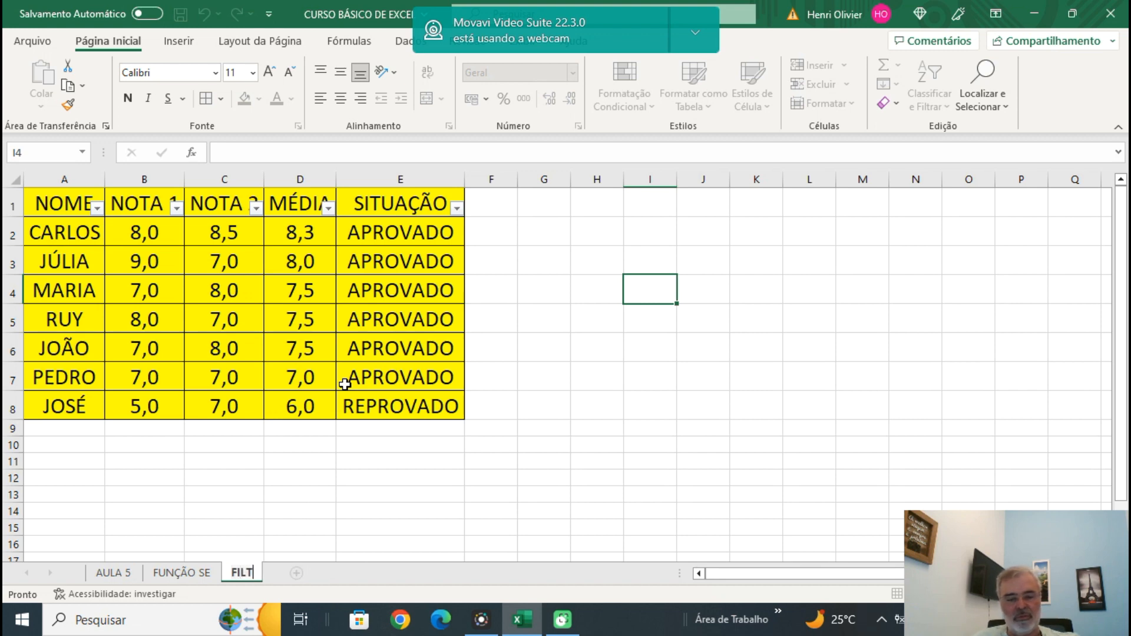
type("O")
left_click(302, 525)
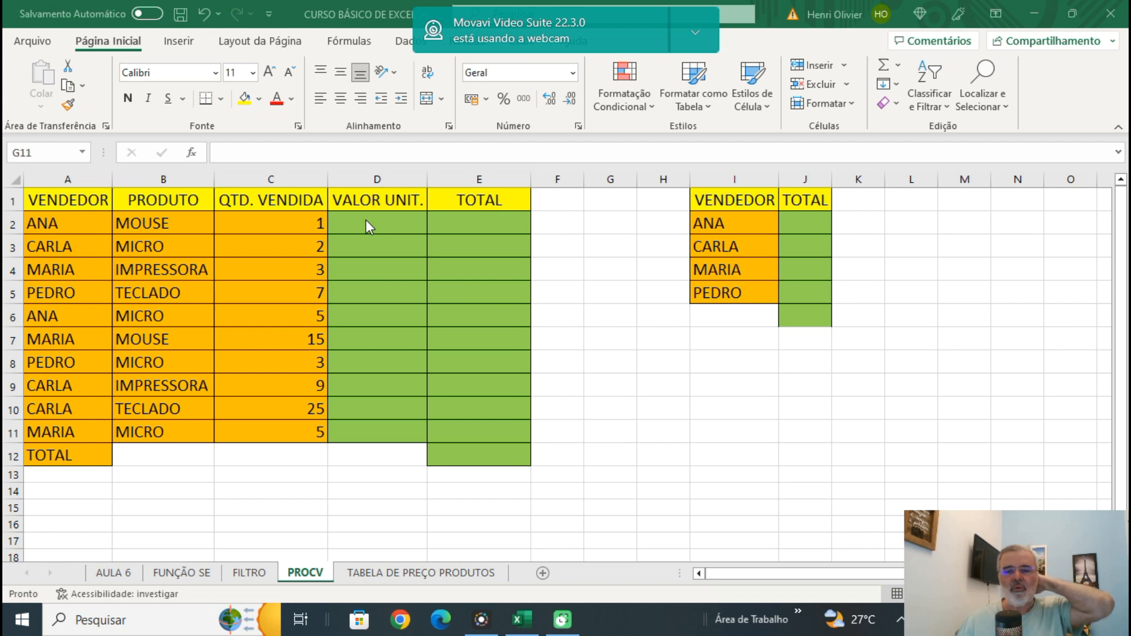
Start a PROCV formula in cell D2 of the PROCV sheet, using the product in B2 as the lookup value.
left_click(380, 575)
left_click(378, 574)
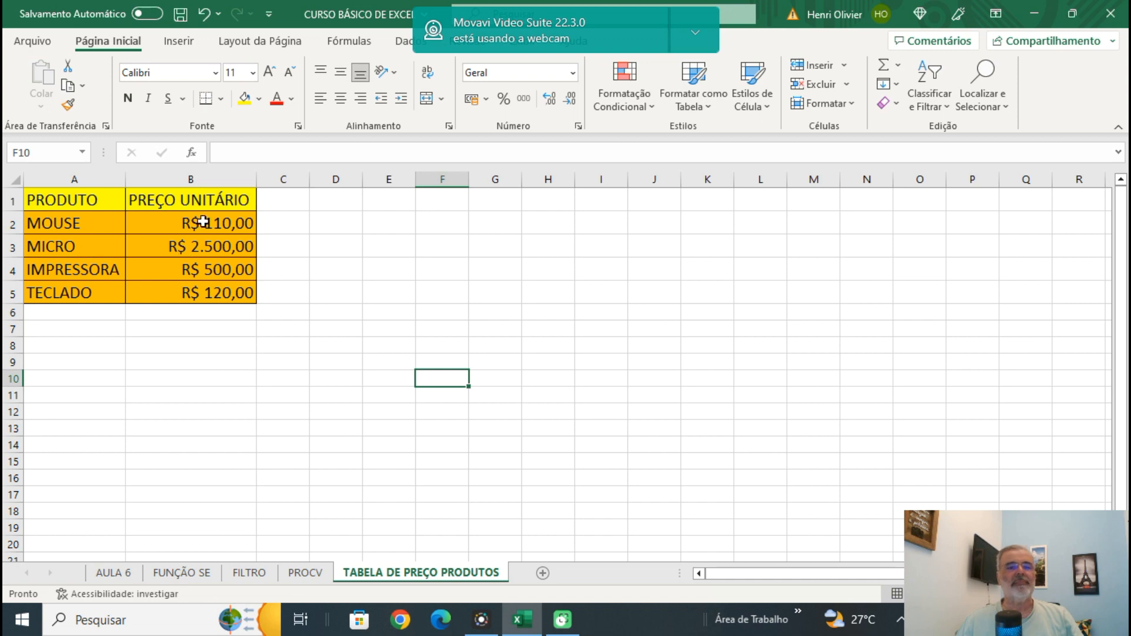
left_click(313, 573)
left_click(379, 228)
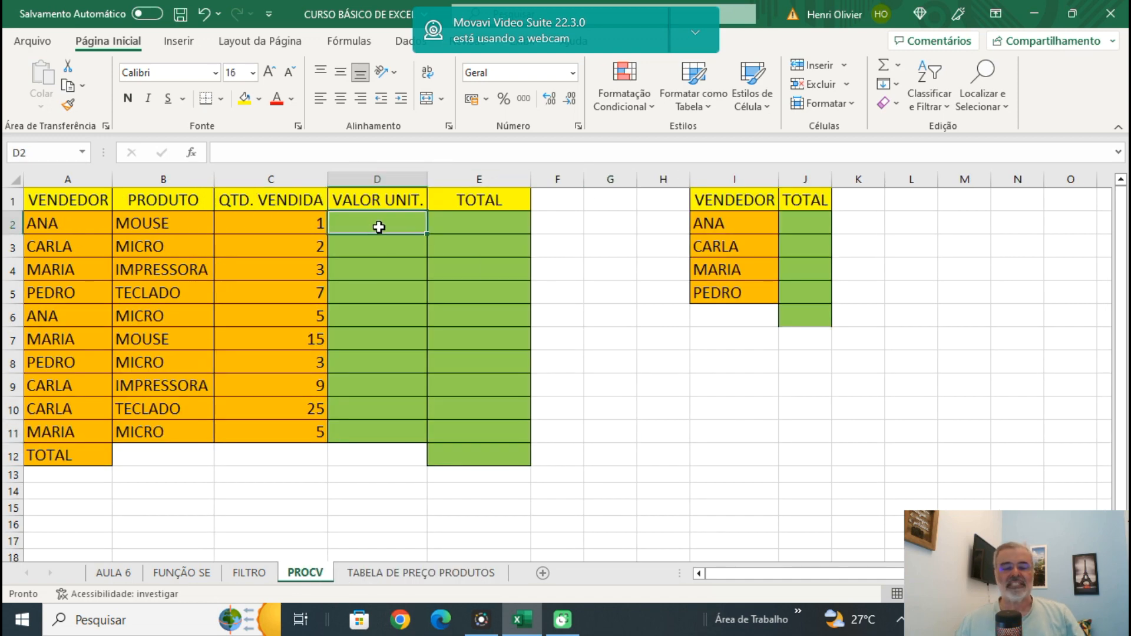
type("=")
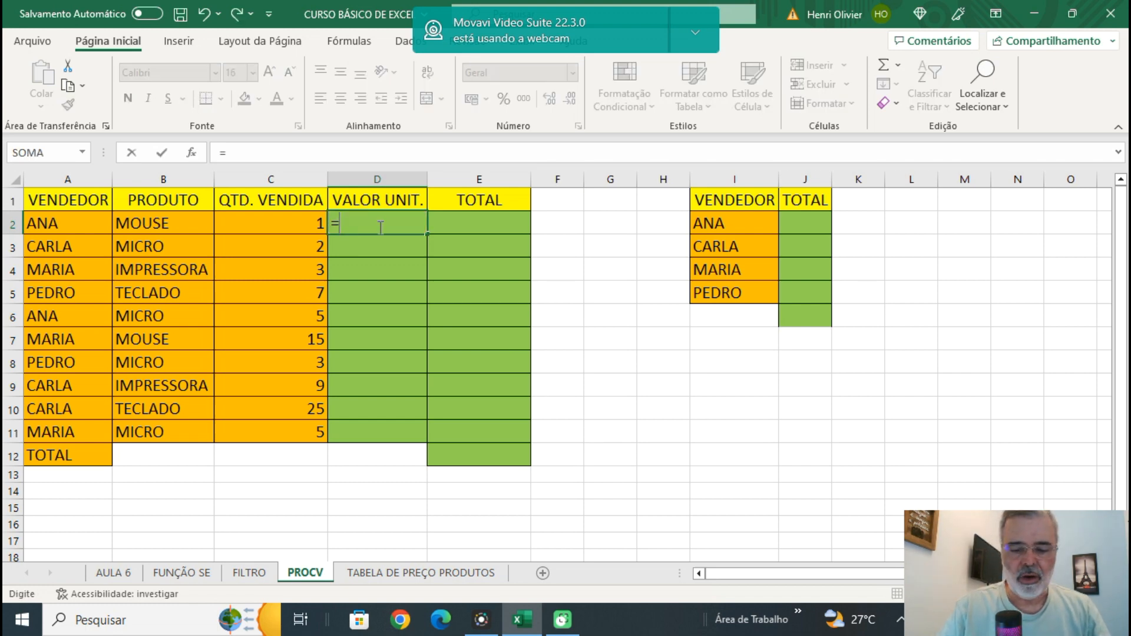
type("procv")
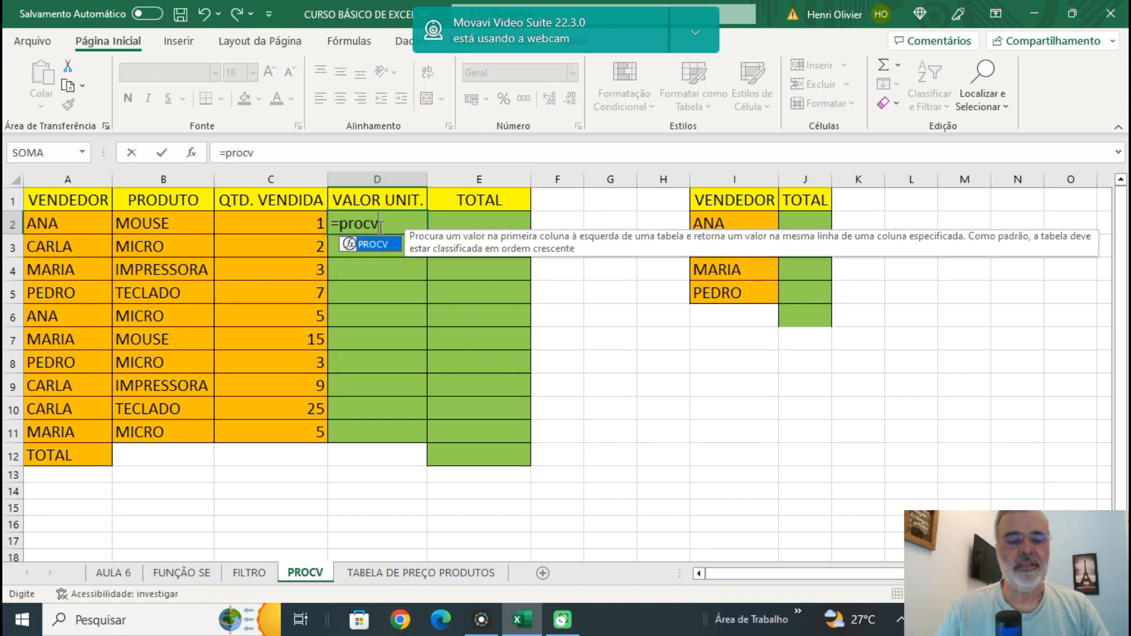
type("(")
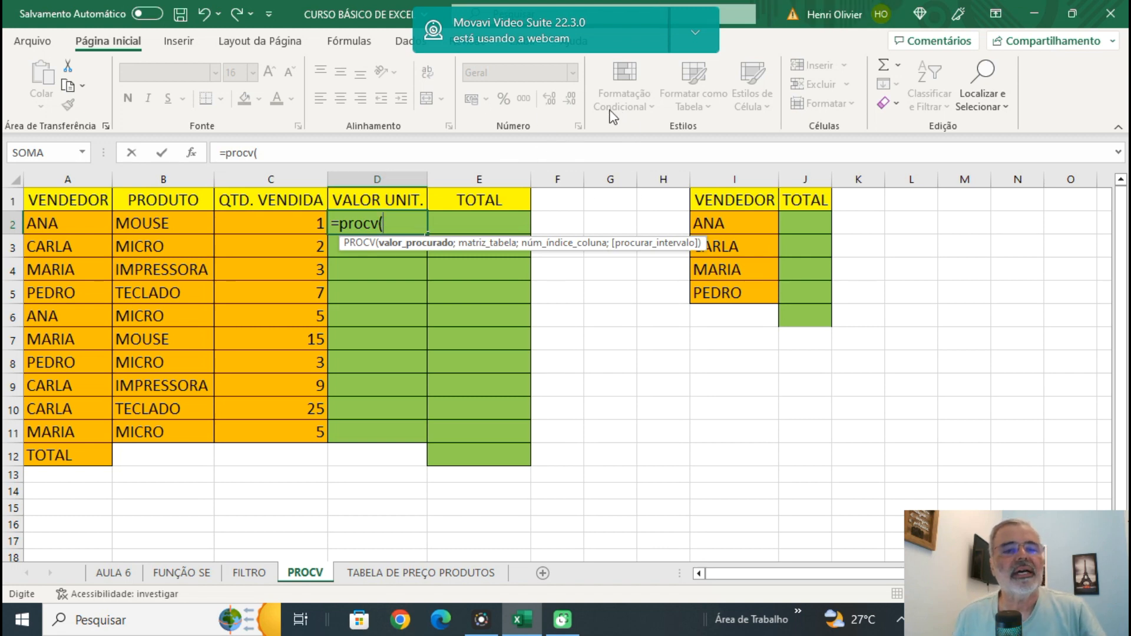
left_click(145, 227)
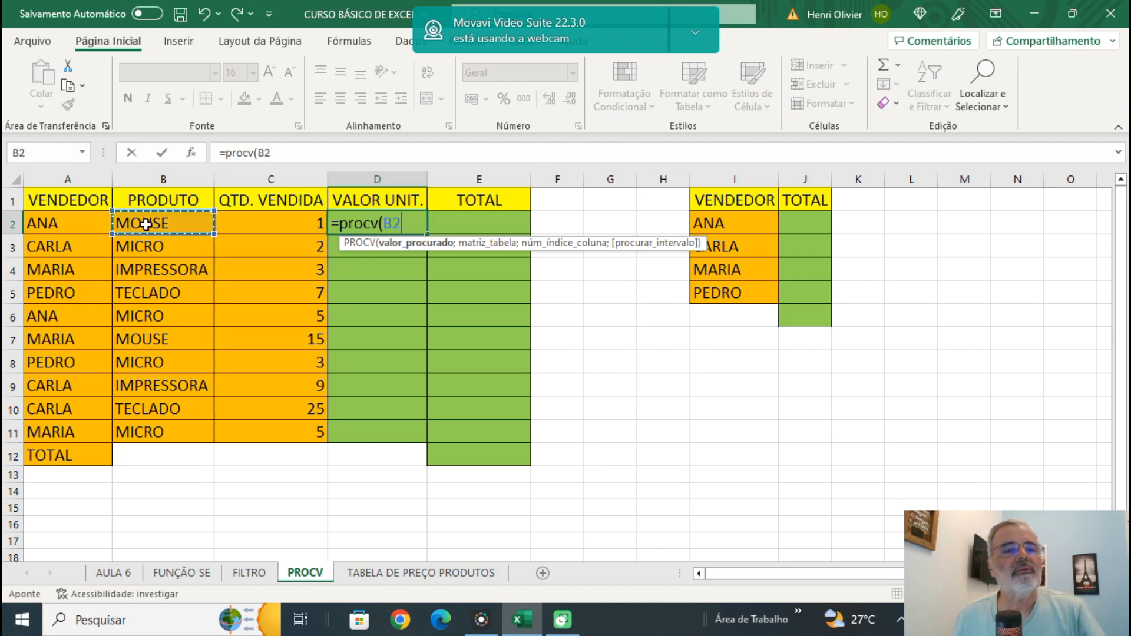
type(";")
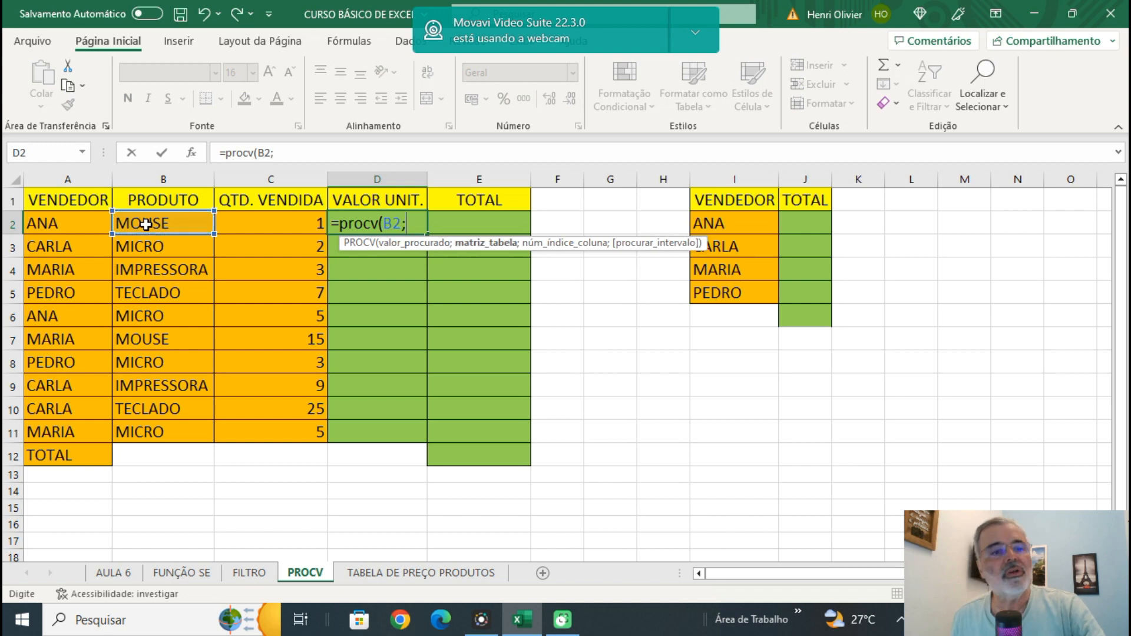
Give the formula the absolute range $A$1:$B$5 from TABELA DE PREÇO PRODUTOS as its table and 2 as its column index.
left_click(408, 574)
left_click(44, 200)
left_click_drag(83, 203, 219, 293)
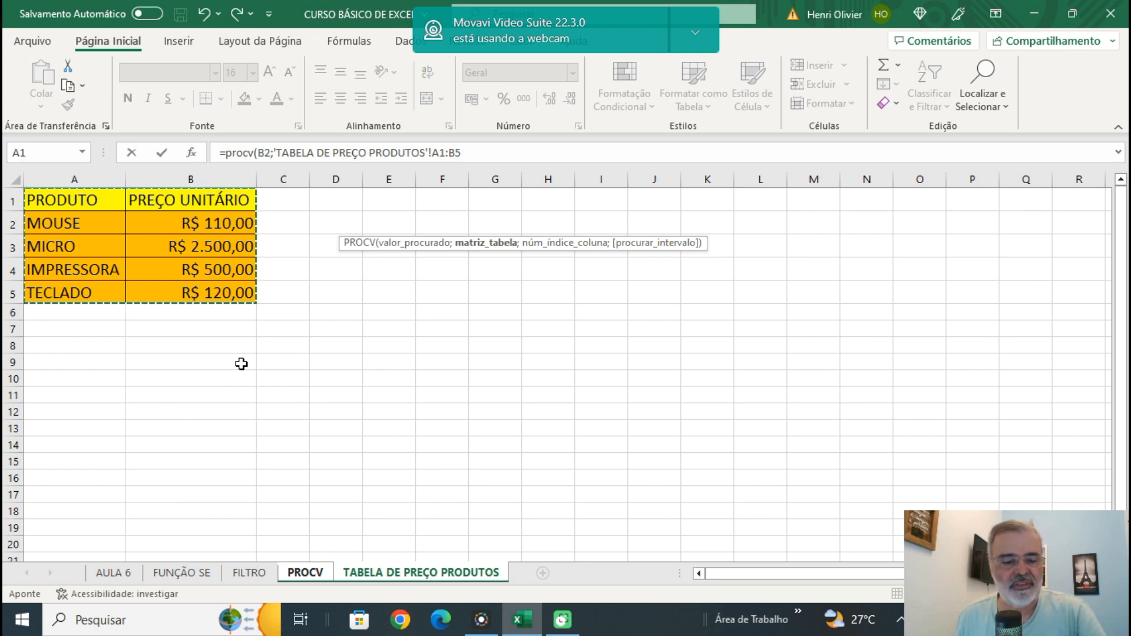
key("F4")
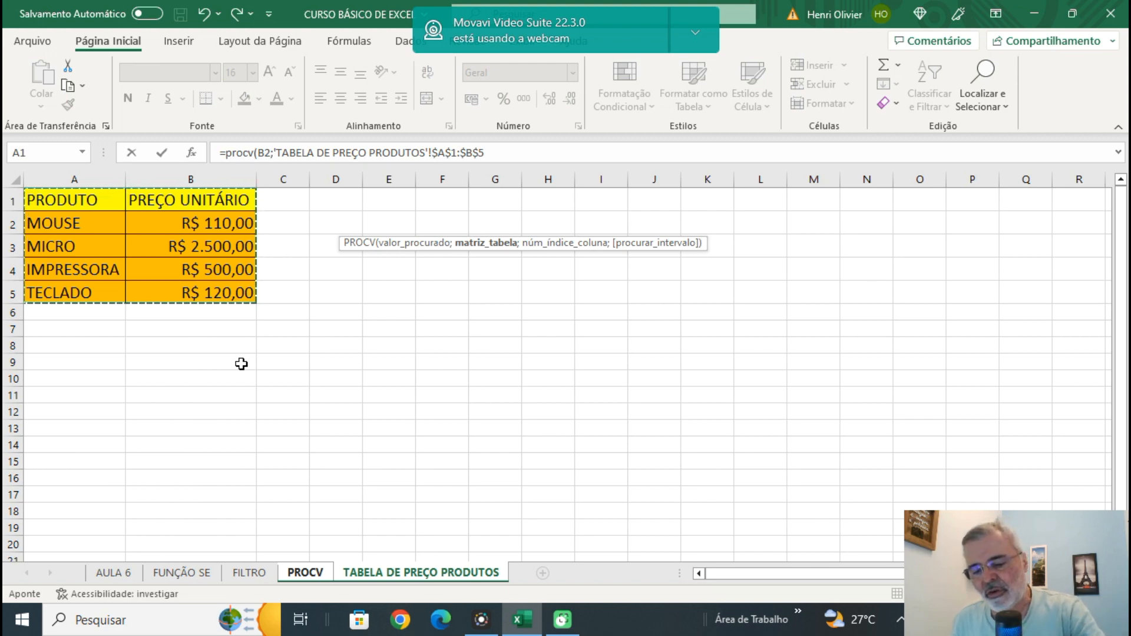
type(";2")
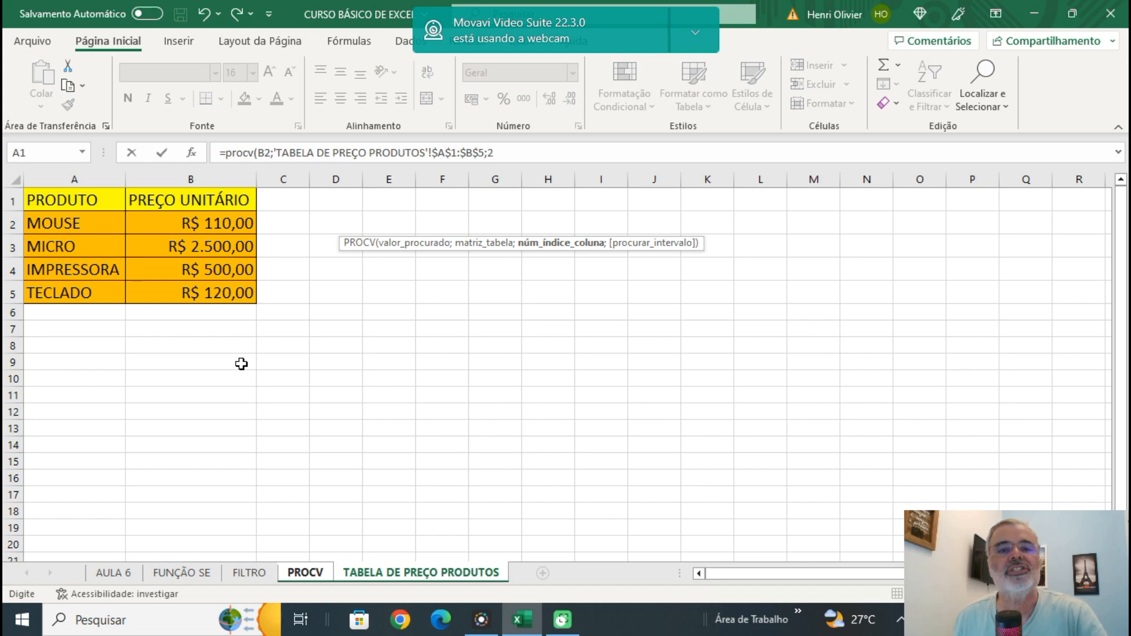
Complete the PROCV formula with FALSO for an exact match and enter it in D2.
type(";")
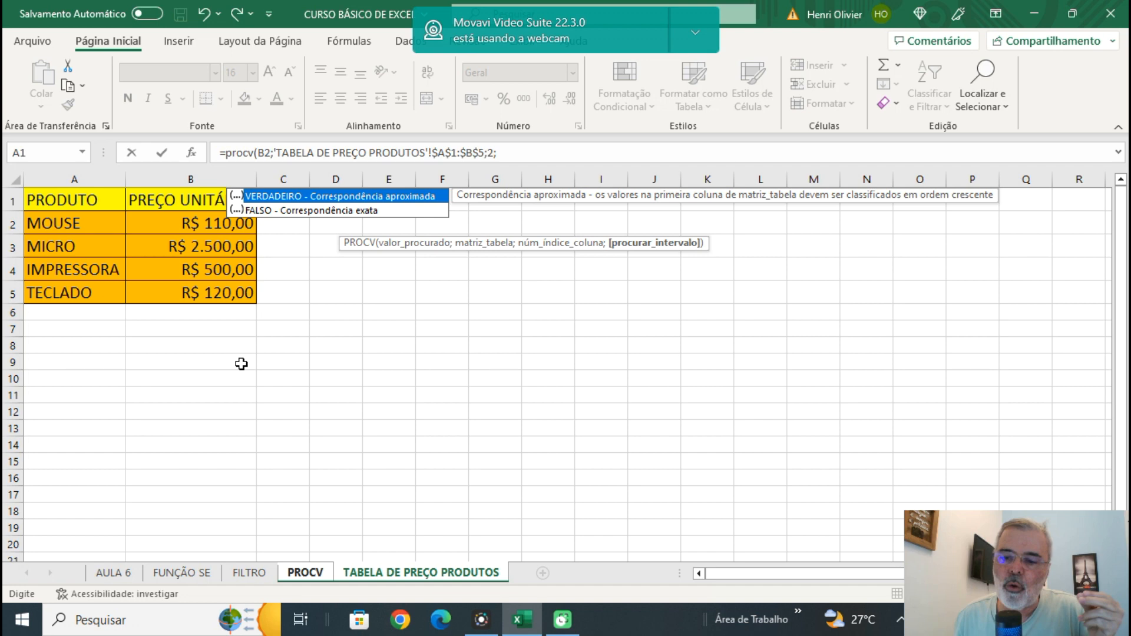
left_click(510, 152)
type("f")
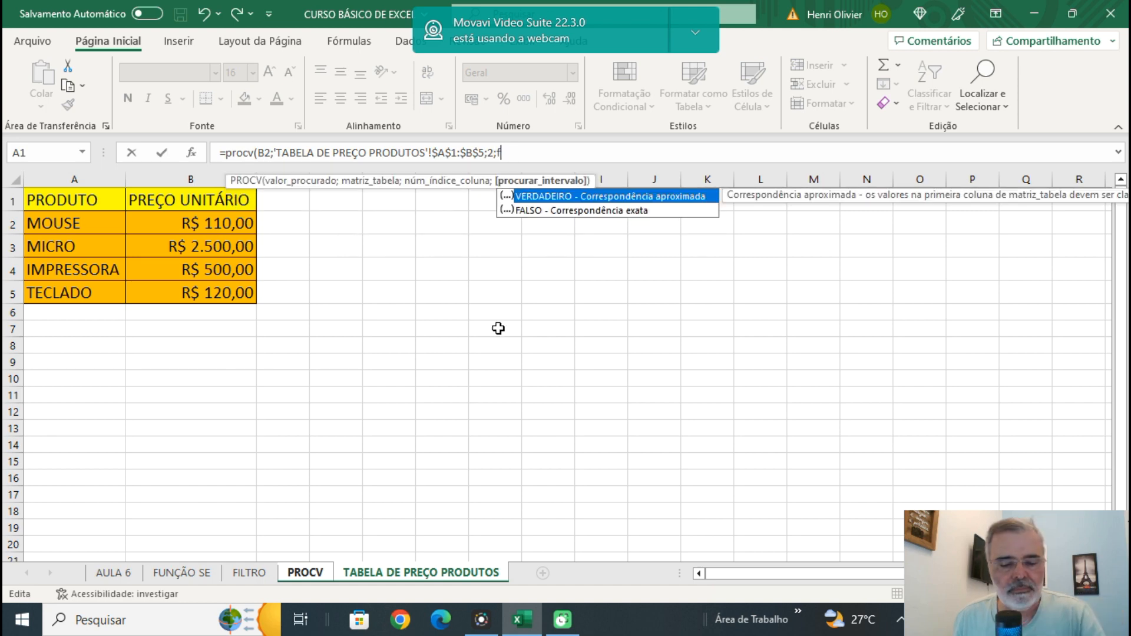
type("also")
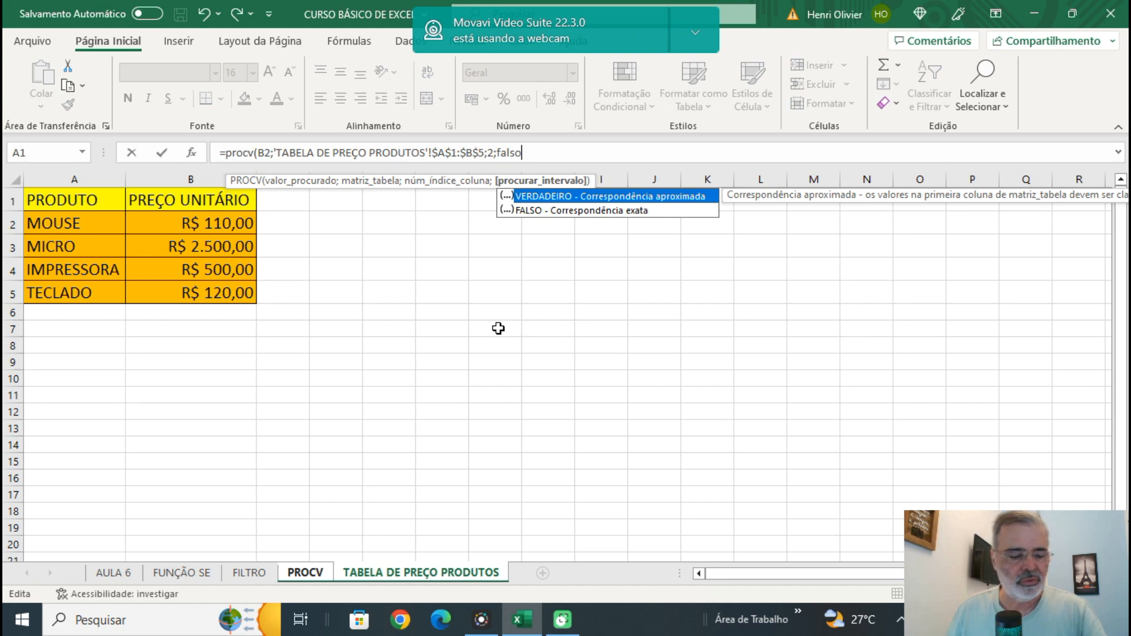
type(")")
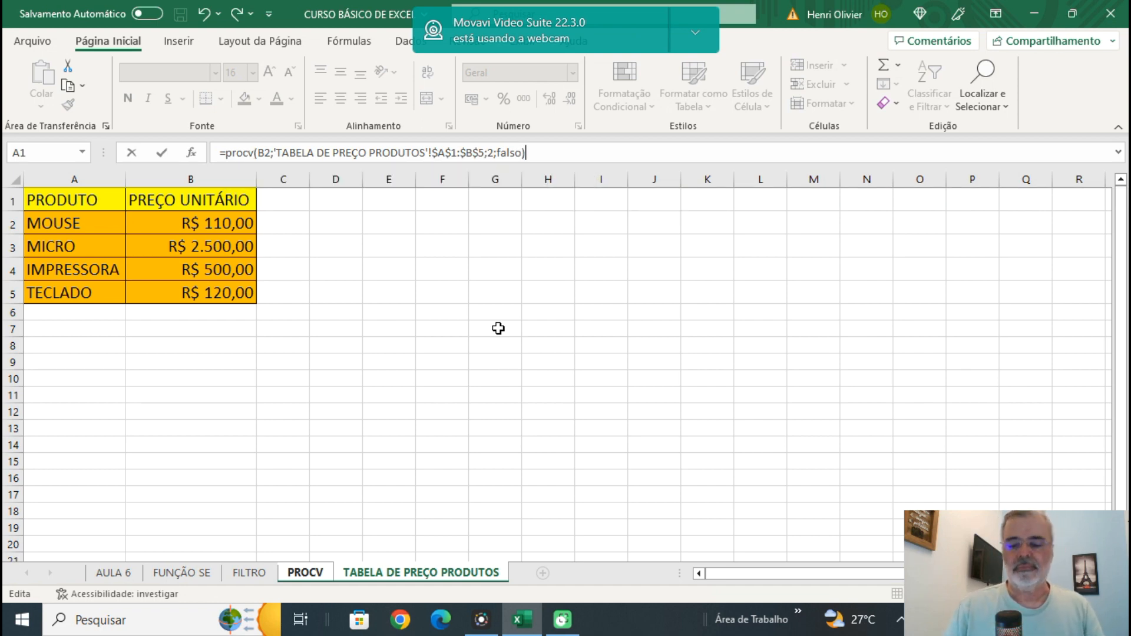
key("Return")
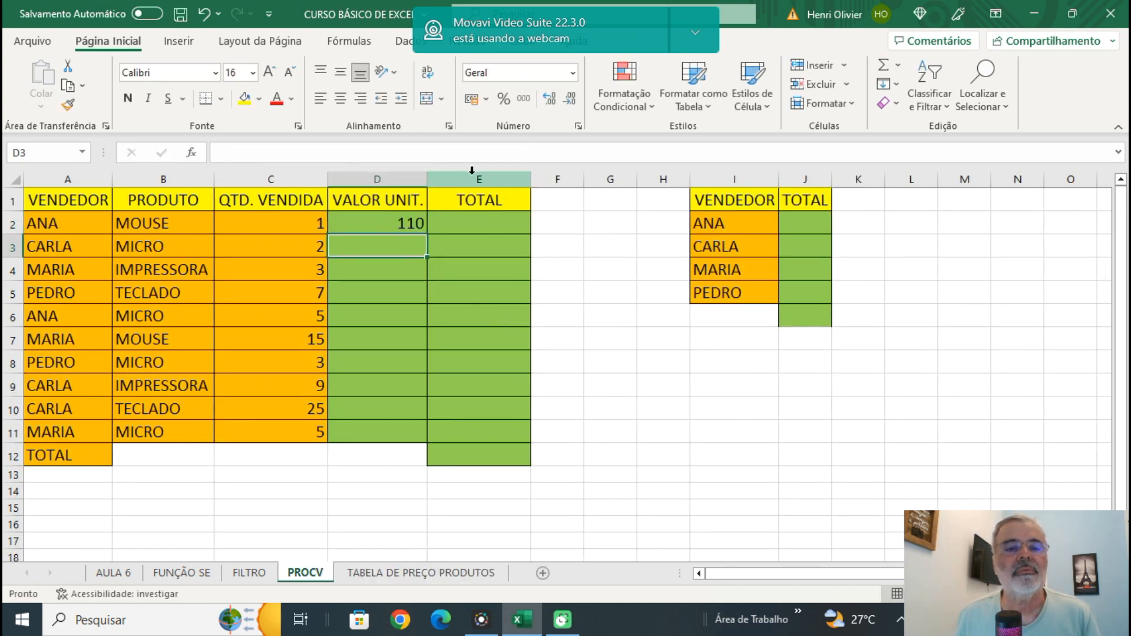
Fill the PROCV formula from D2 down the VALOR UNIT. column through D11.
left_click(385, 224)
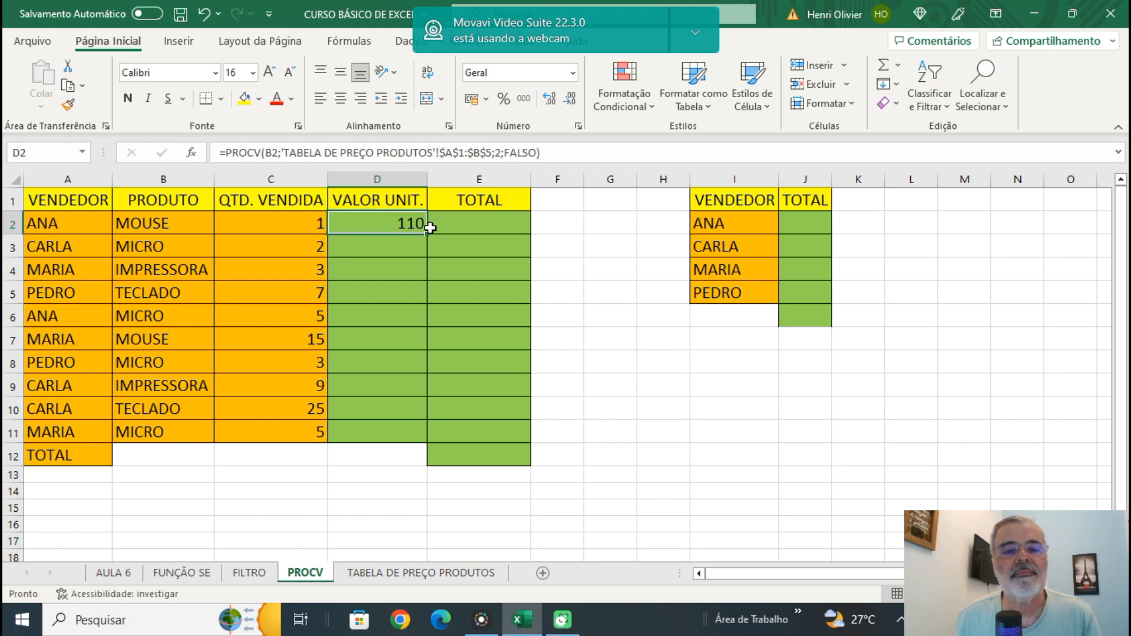
left_click_drag(427, 234, 415, 429)
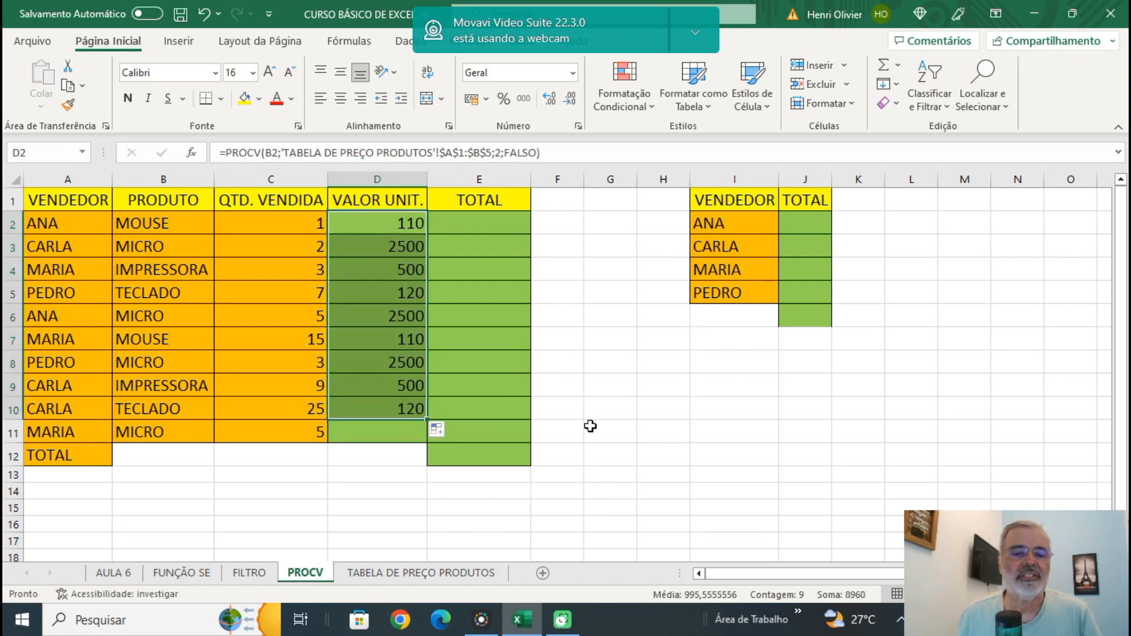
left_click_drag(426, 420, 428, 443)
left_click(615, 433)
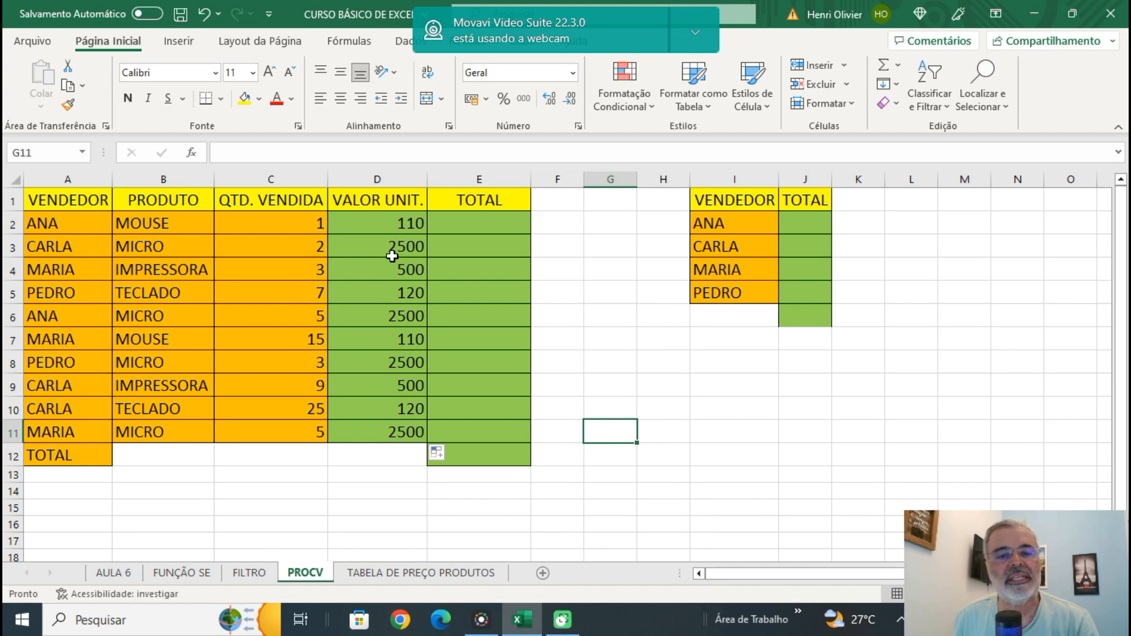
Set the MOUSE unit price to 100 on the TABELA DE PREÇO PRODUTOS sheet and return to the PROCV sheet.
left_click(378, 574)
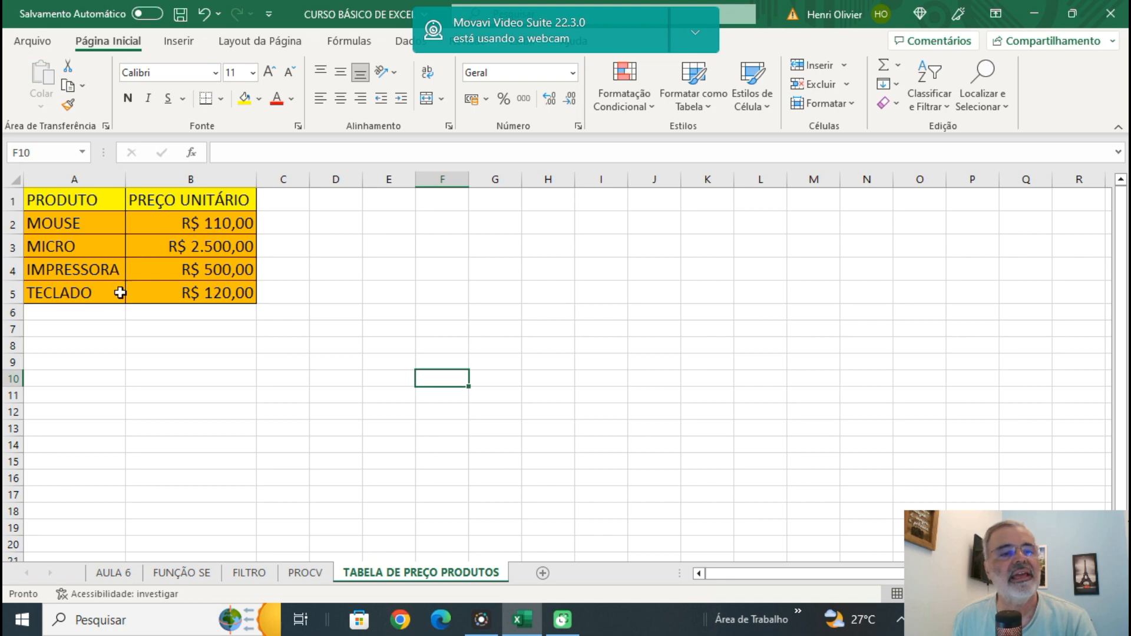
left_click(306, 574)
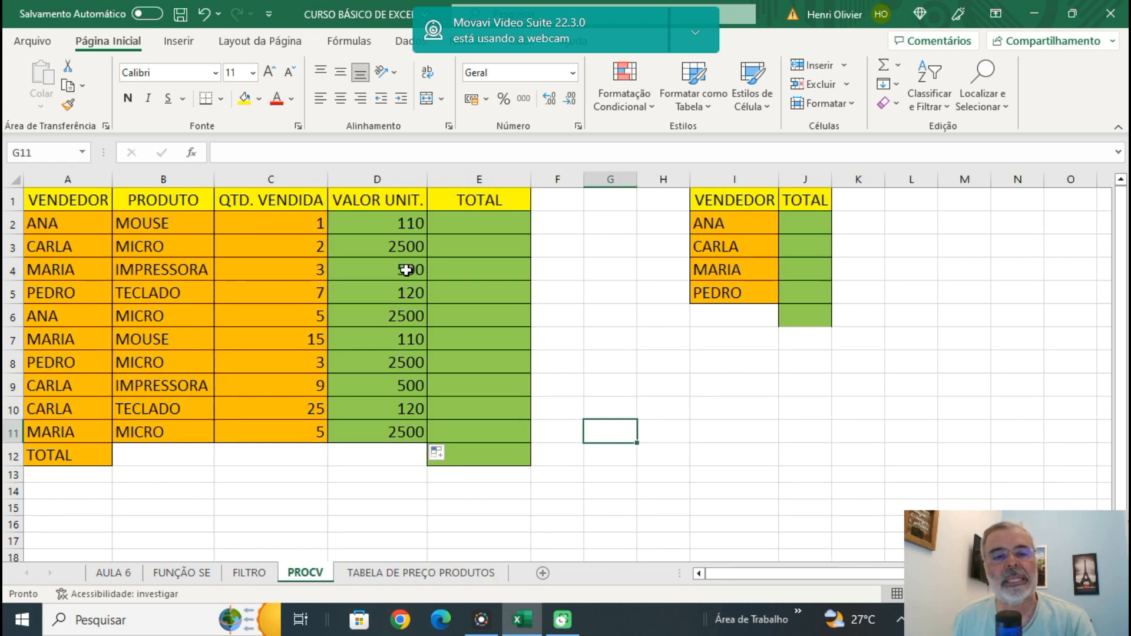
left_click(391, 573)
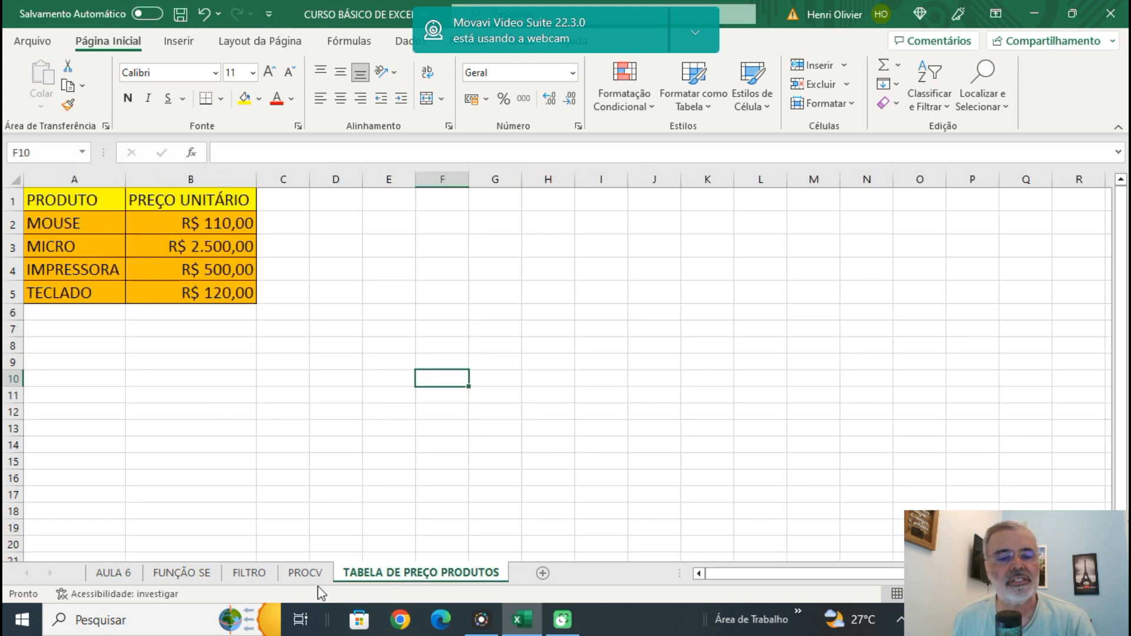
left_click(307, 574)
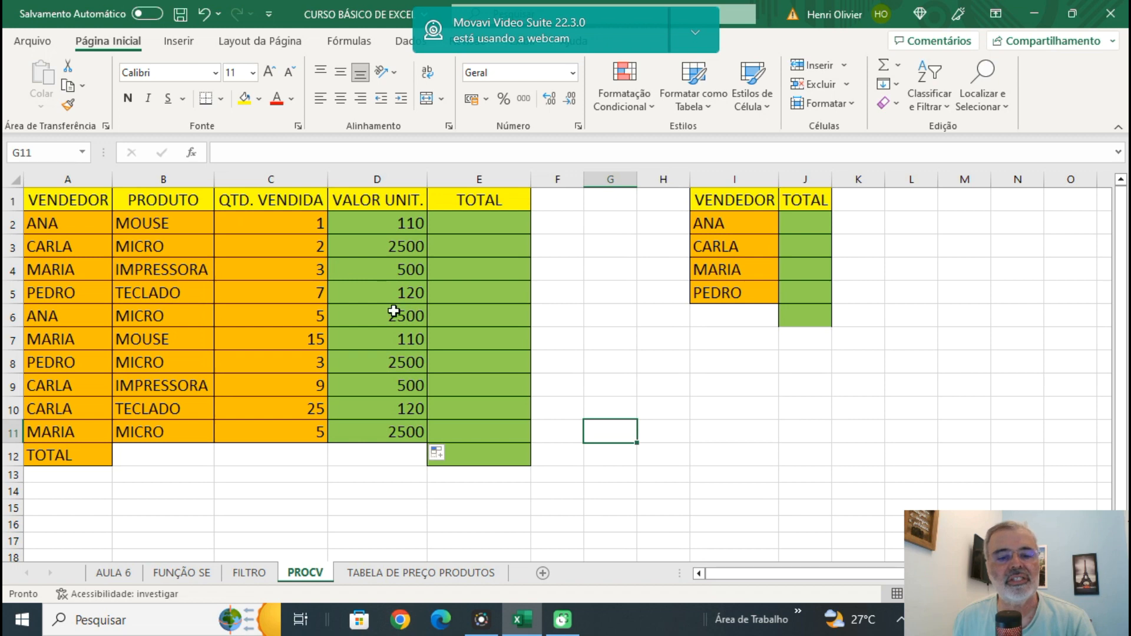
left_click(398, 573)
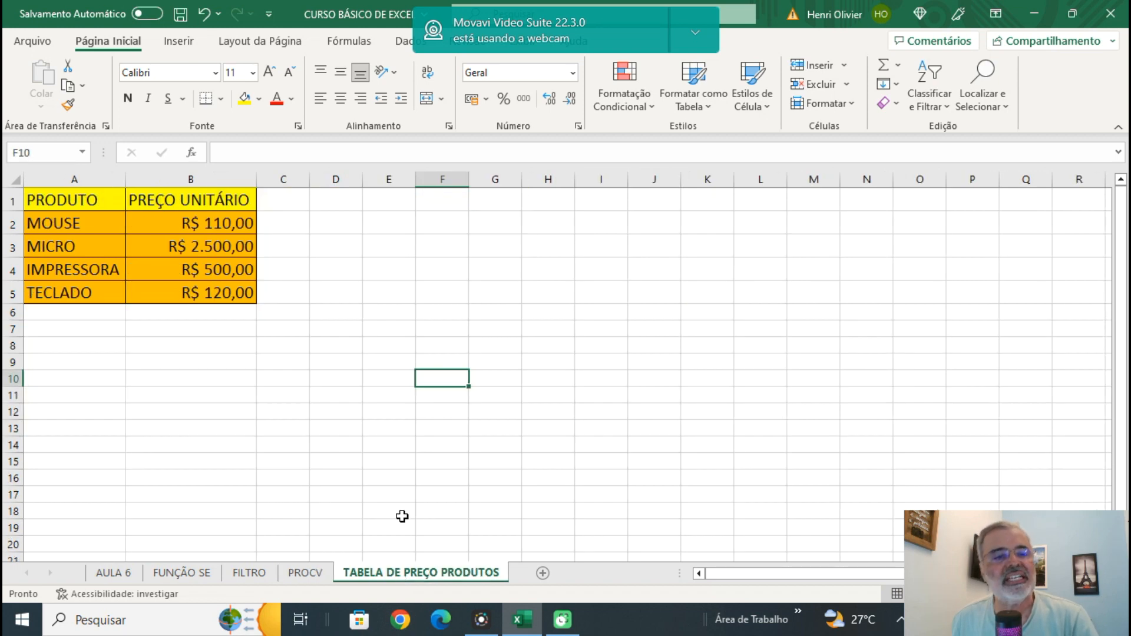
left_click(235, 222)
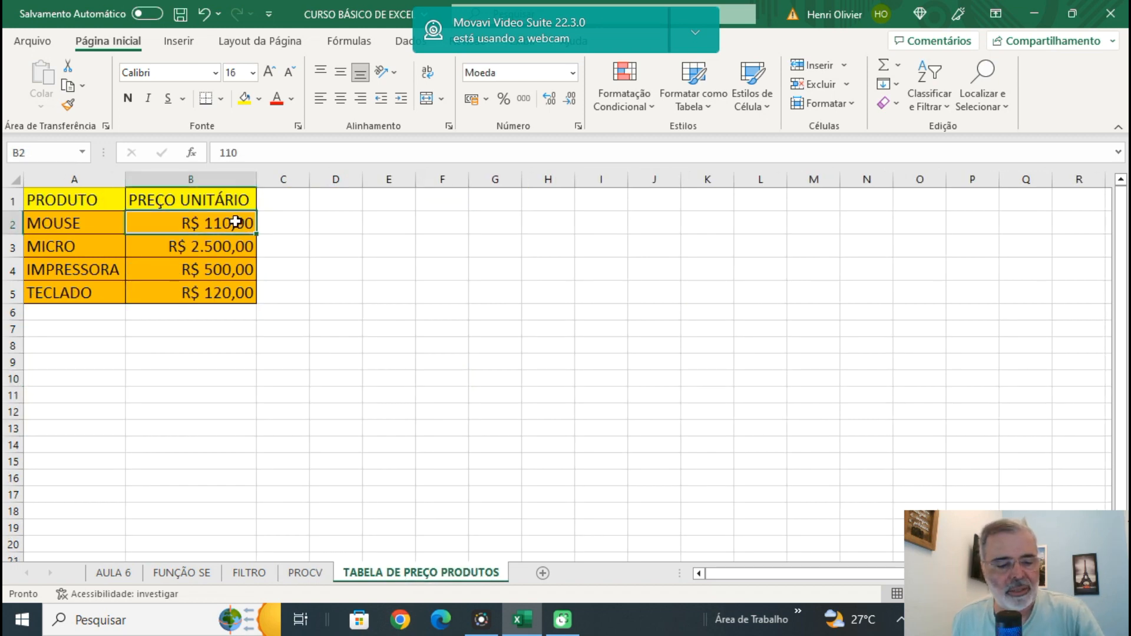
type("100")
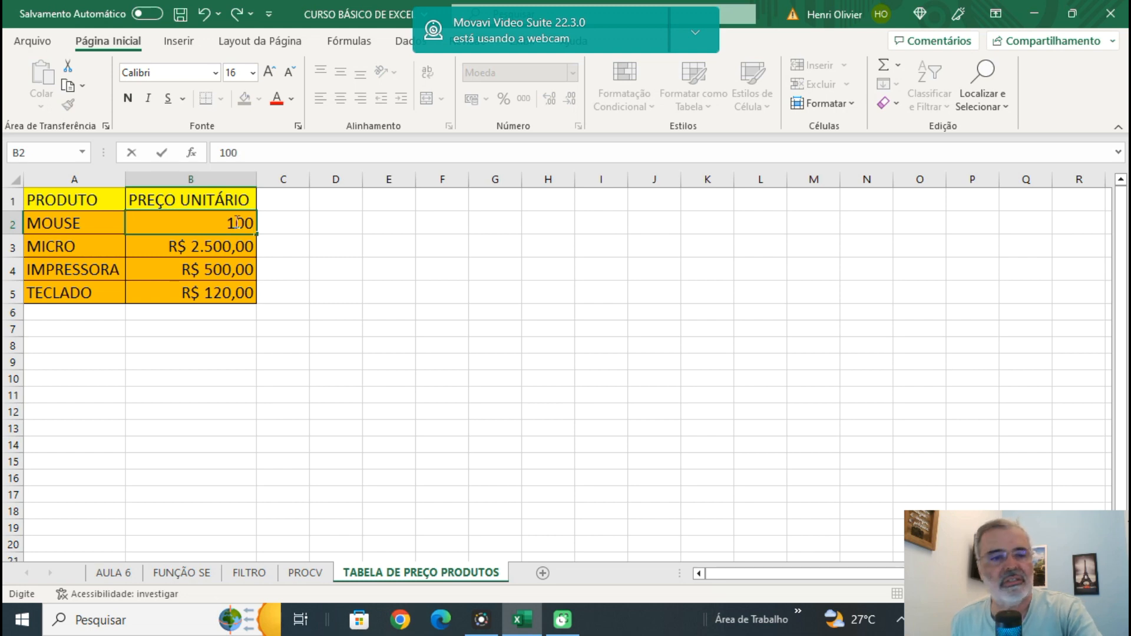
key("Return")
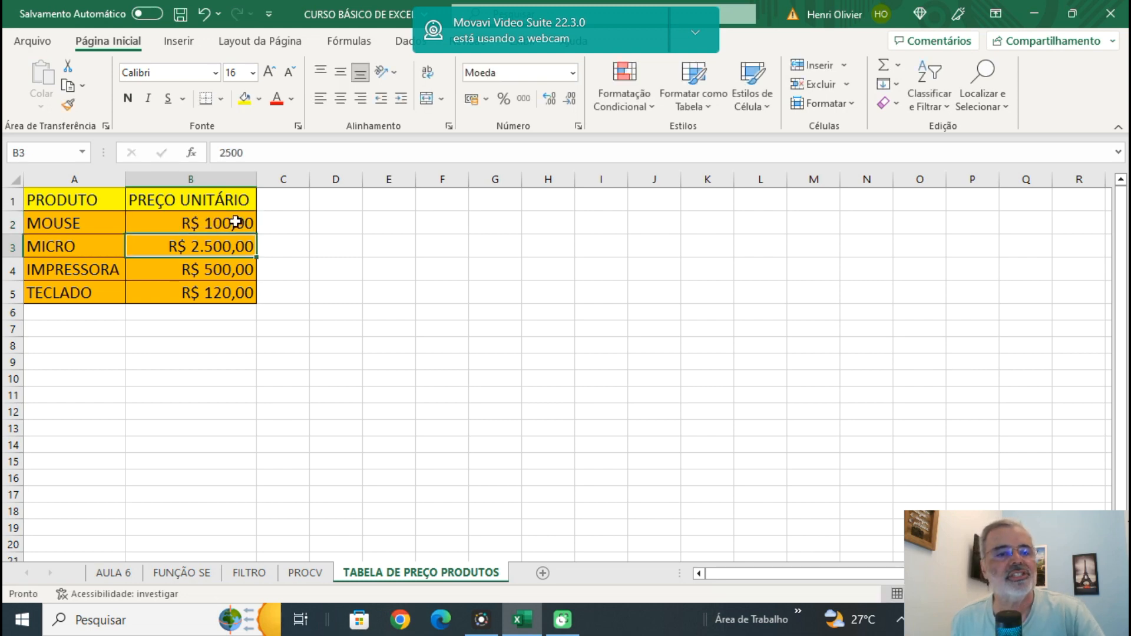
left_click(306, 573)
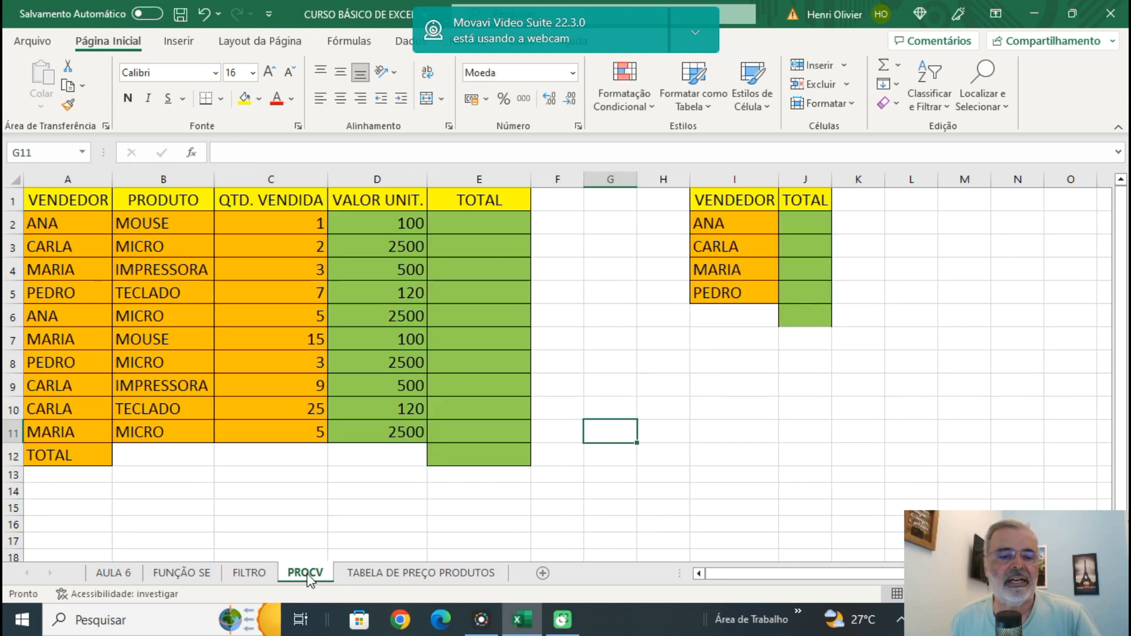
Examine the arguments of the PROCV formula in D2 and leave the cell without editing it.
left_click(383, 228)
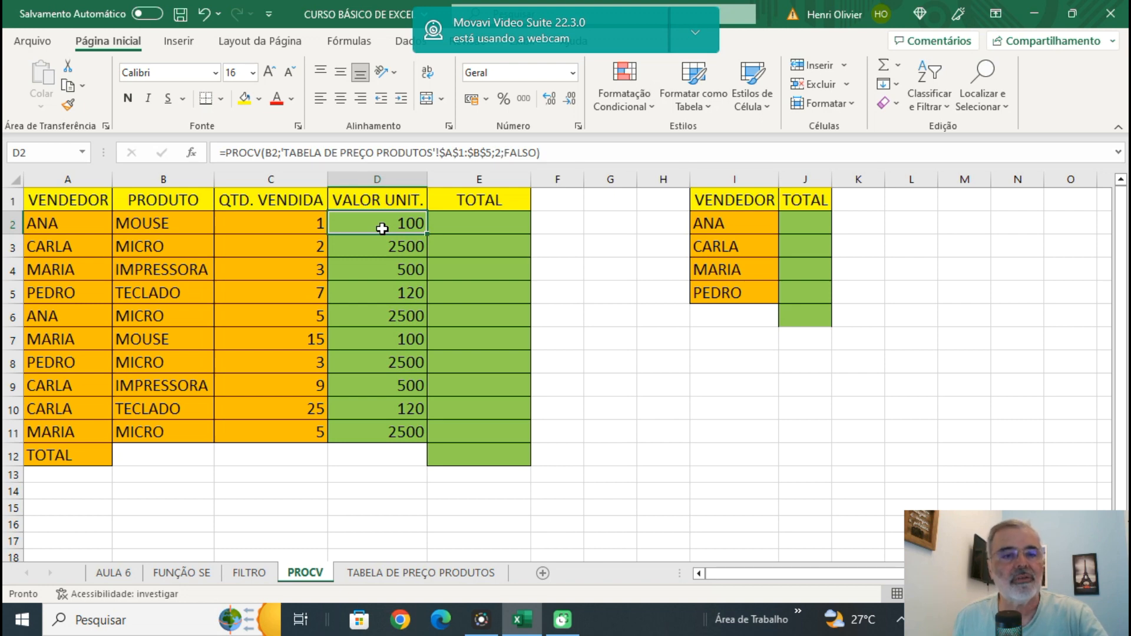
double_click(382, 228)
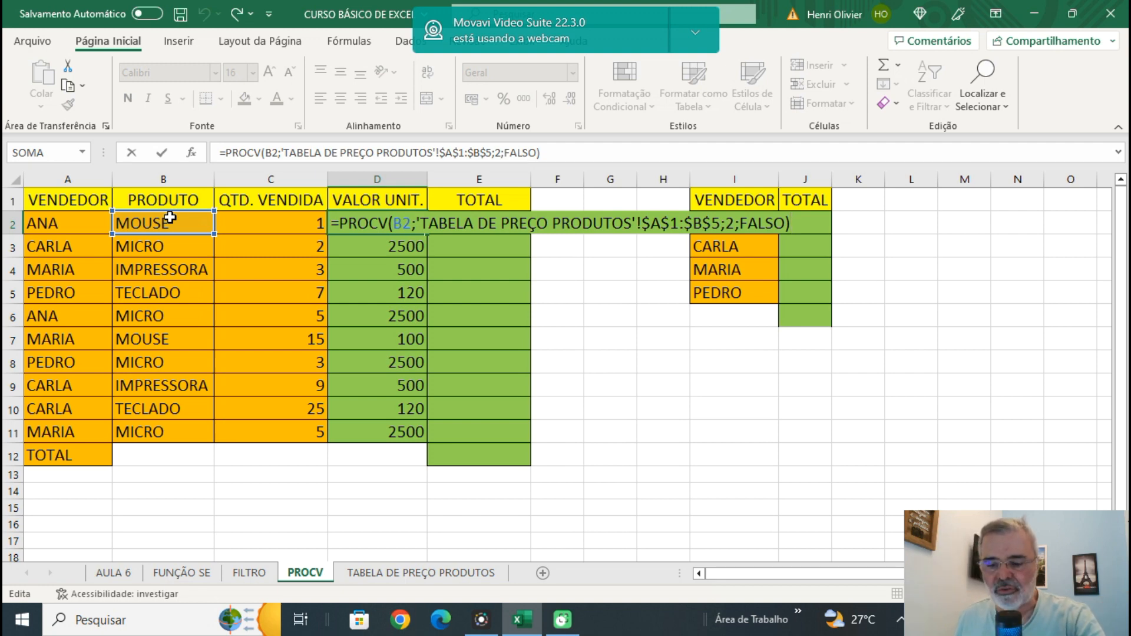
key("ctrl+Return")
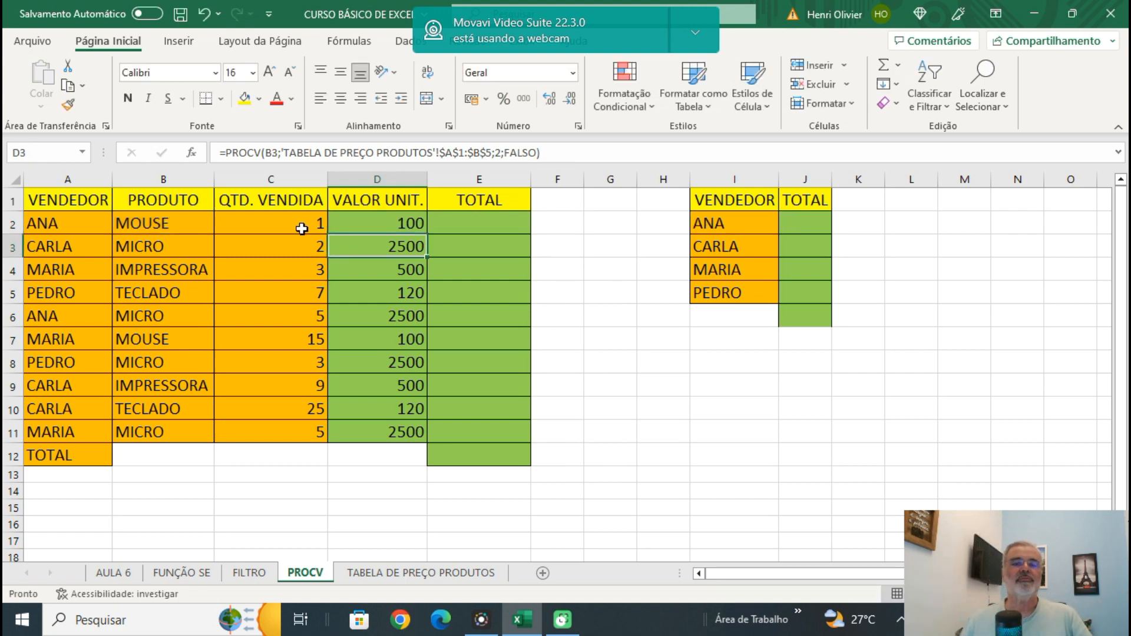
Calculate the first sale's total in E2 with =C2*D2 and fill the formula down the TOTAL column through E11.
left_click(472, 221)
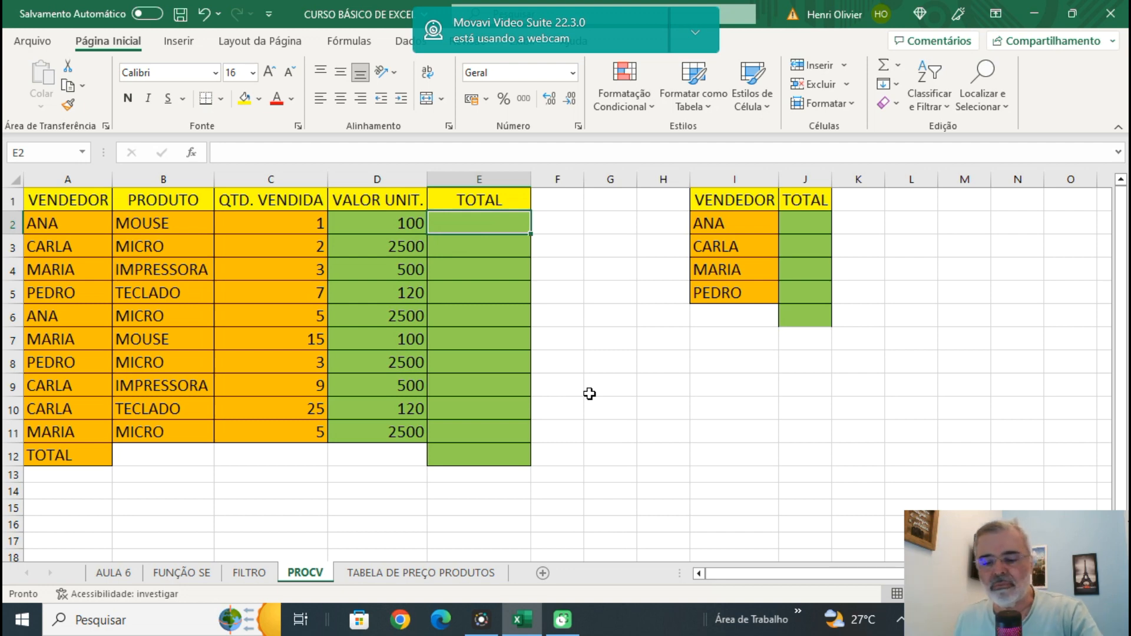
type("=")
left_click(295, 224)
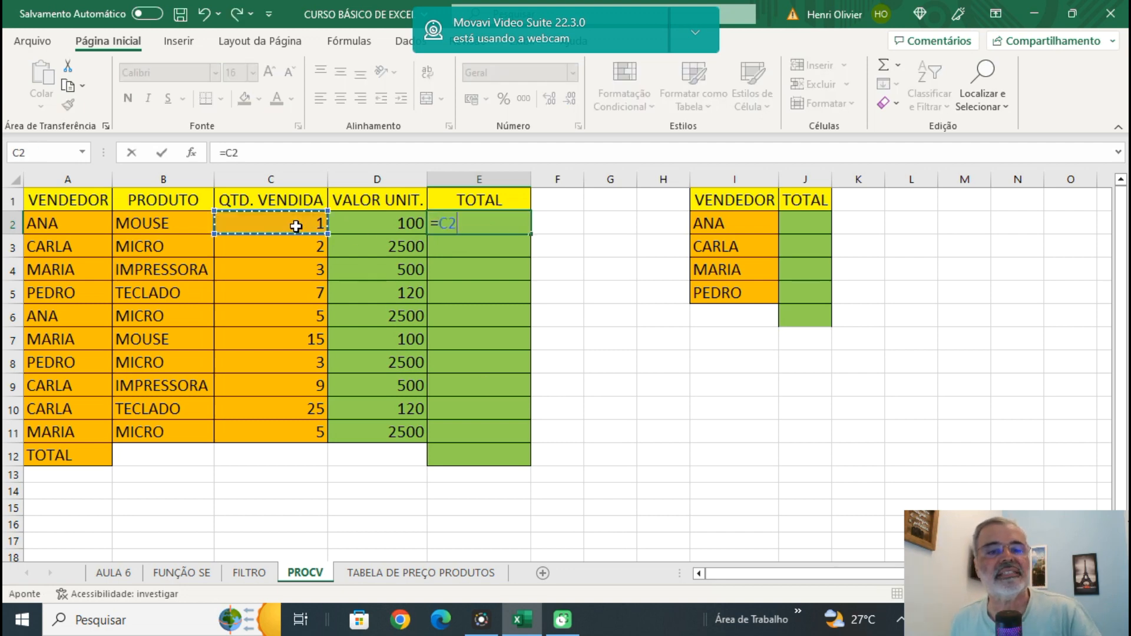
type("*")
left_click(386, 223)
key("Return")
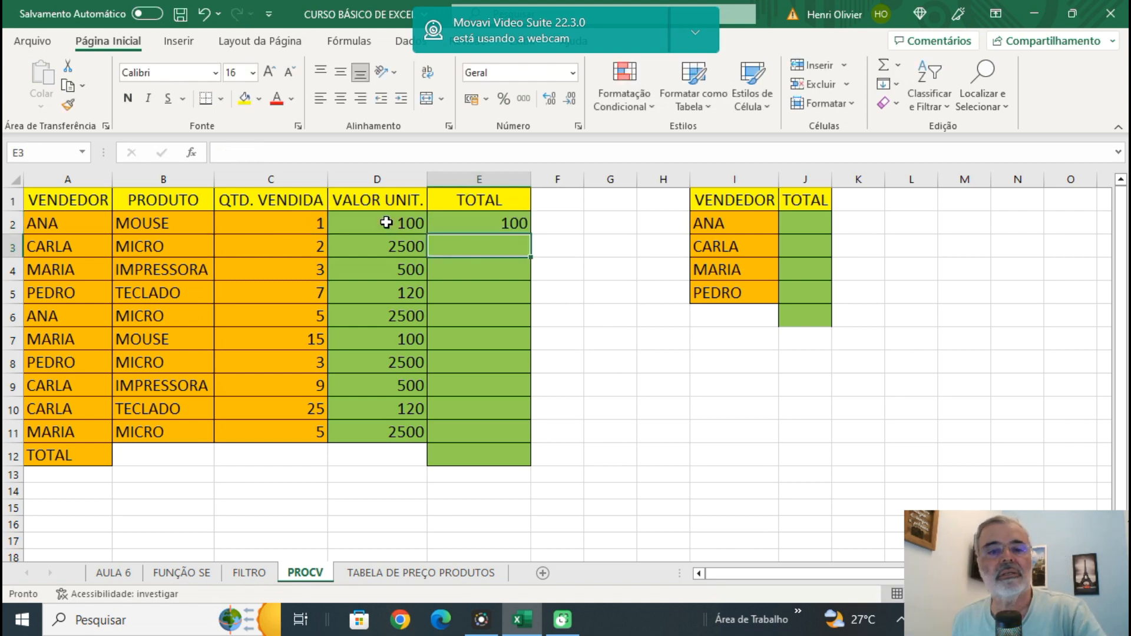
left_click(476, 222)
left_click_drag(533, 232, 537, 439)
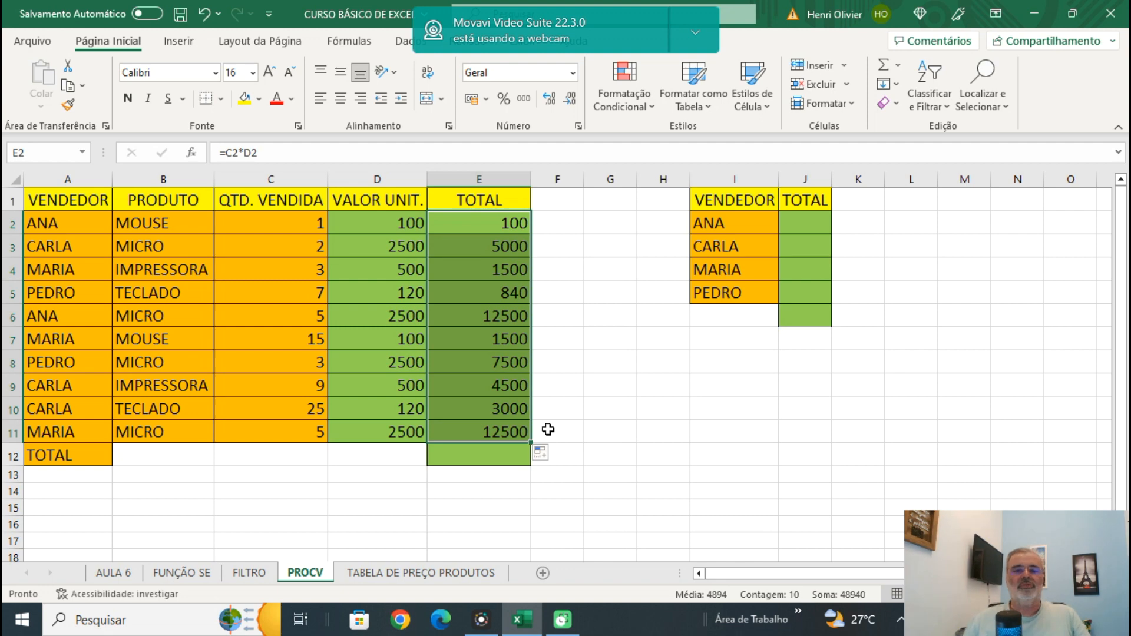
Sum the sales totals E2:E11 in cell E12 with the SOMA function.
left_click(480, 454)
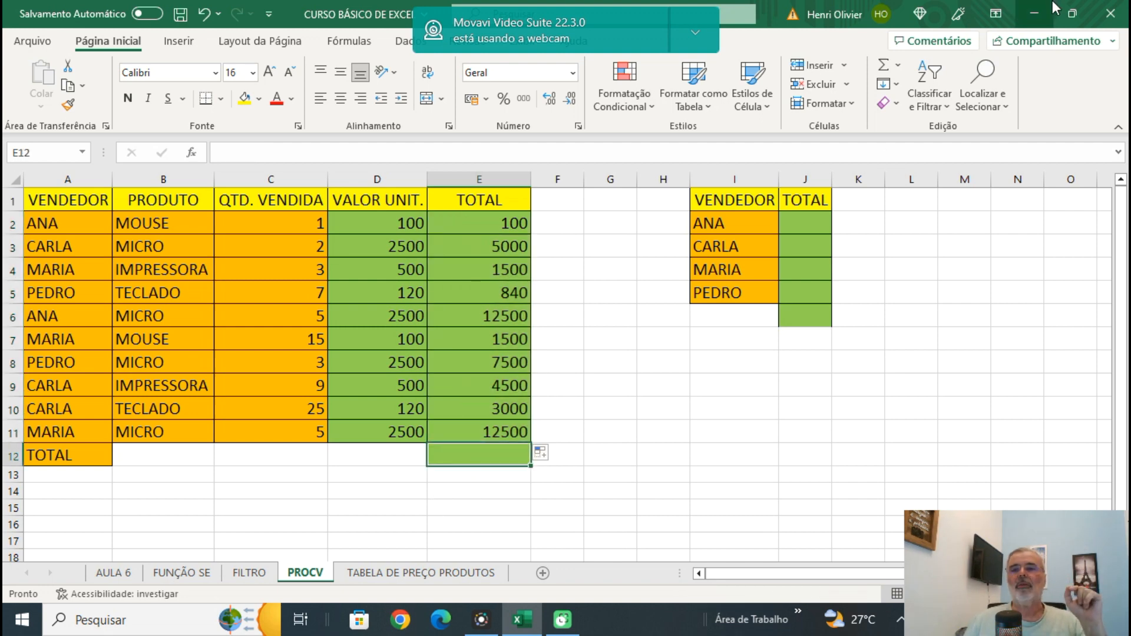
left_click(886, 67)
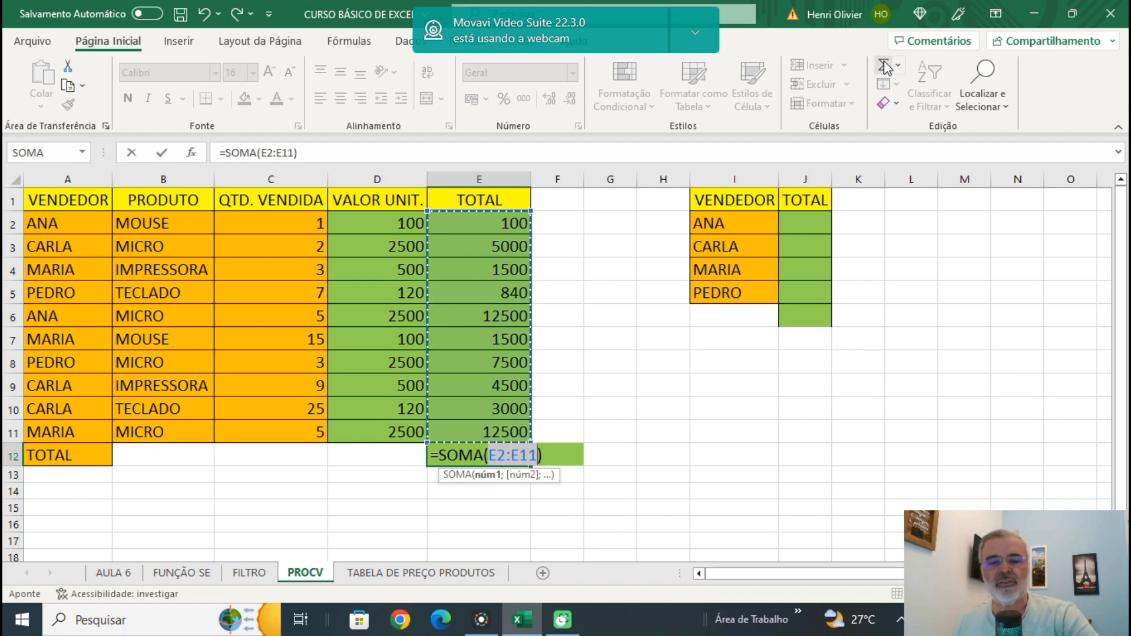
key("Return")
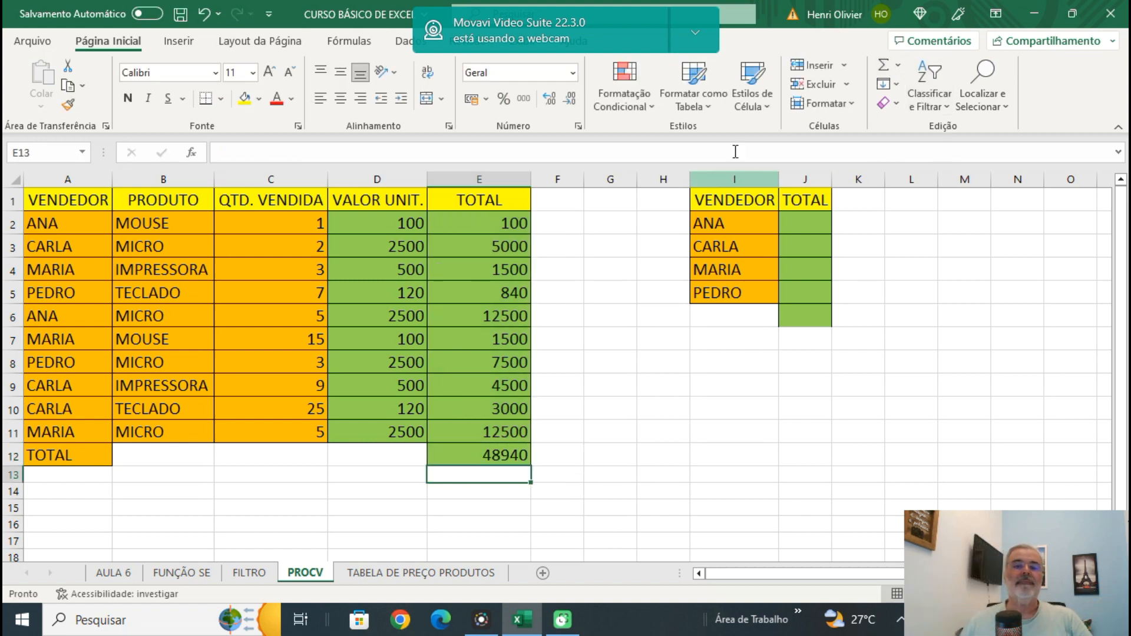
Format the TOTAL column values in E2:E12 as Moeda.
left_click_drag(475, 222, 487, 460)
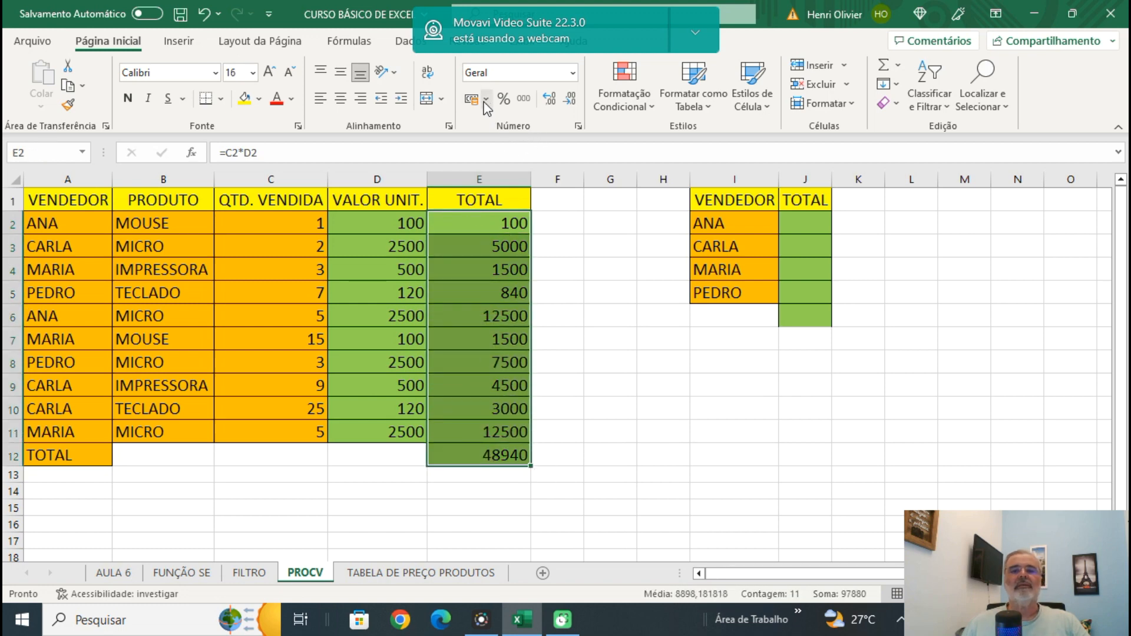
left_click(572, 73)
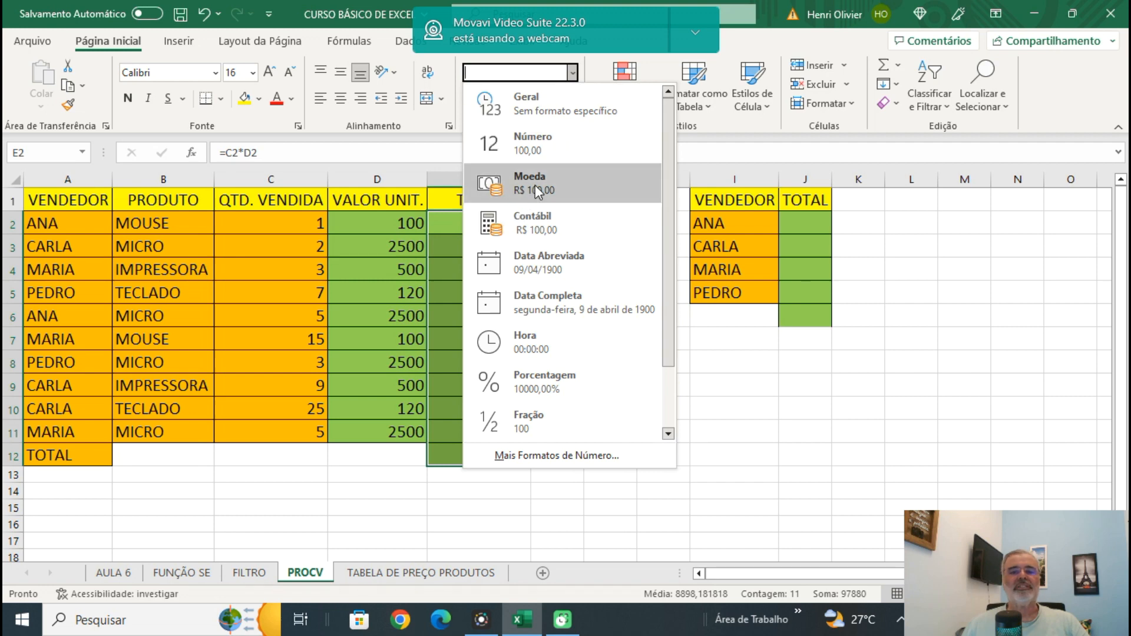
left_click(535, 185)
left_click(608, 408)
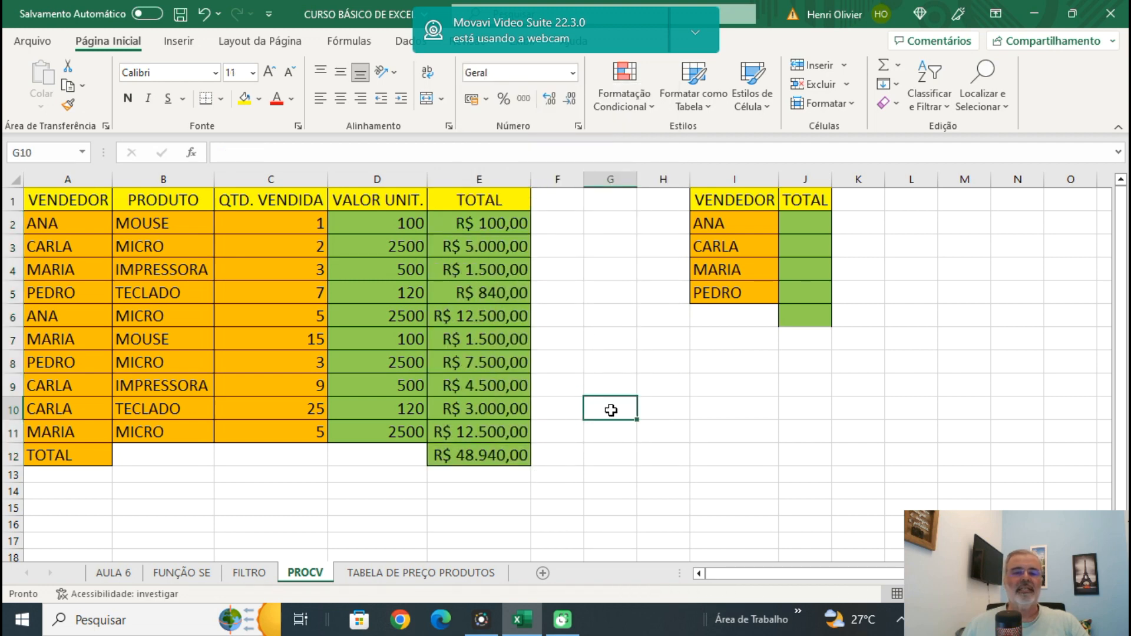
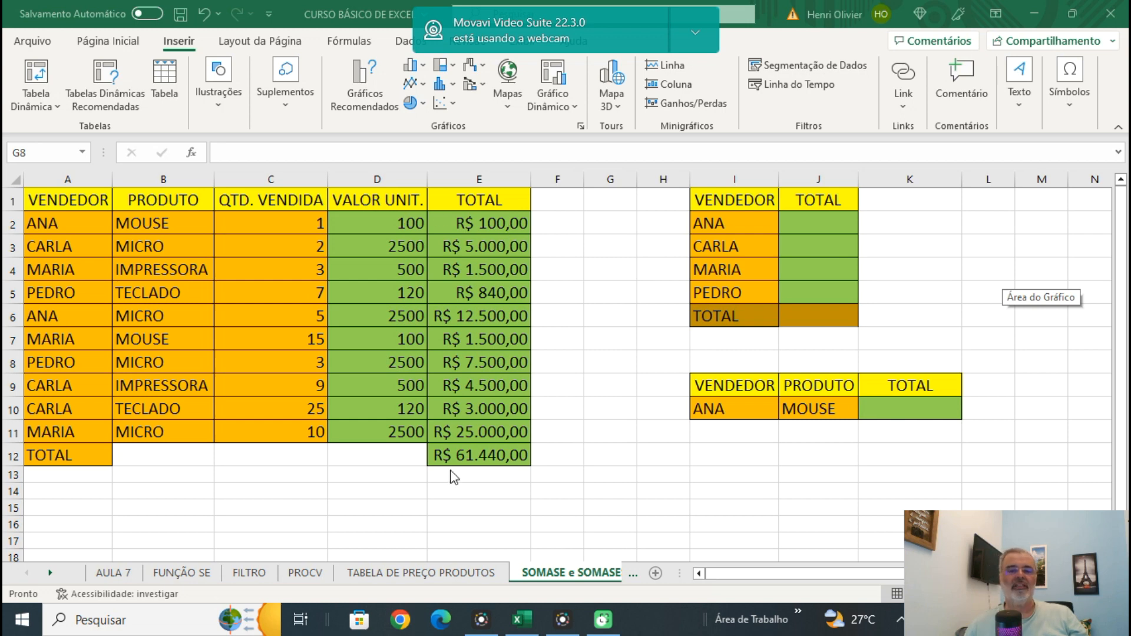
Total the first seller's sales in J2 with =SOMASE($A$2:$A$11;I2;$E$2:$E$11) and fill the formula down through J5.
left_click(815, 222)
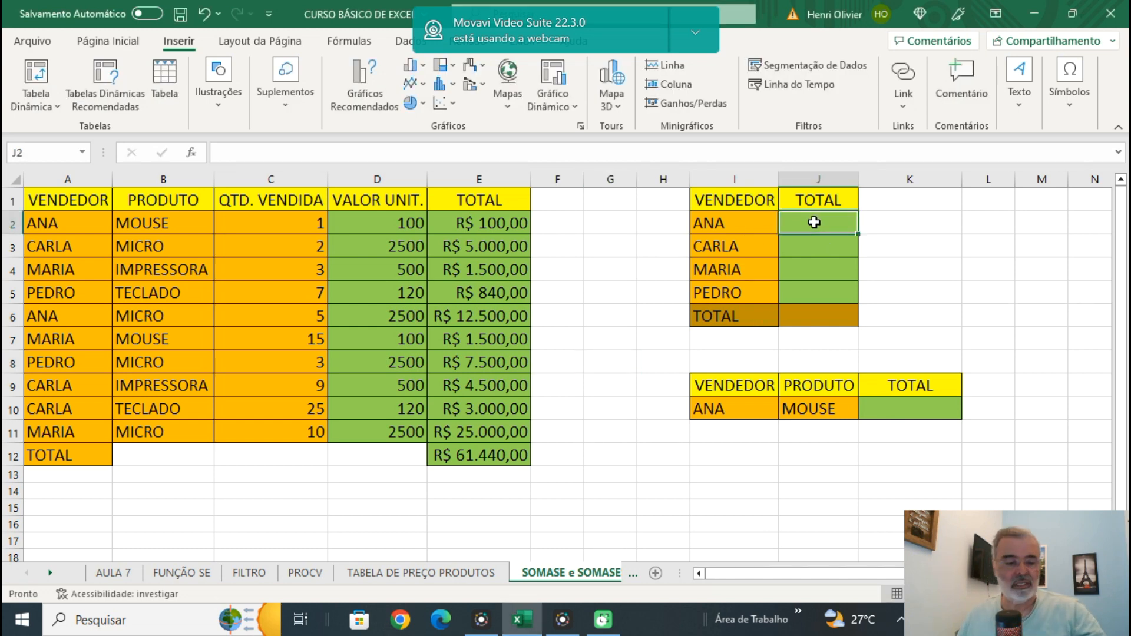
type("=")
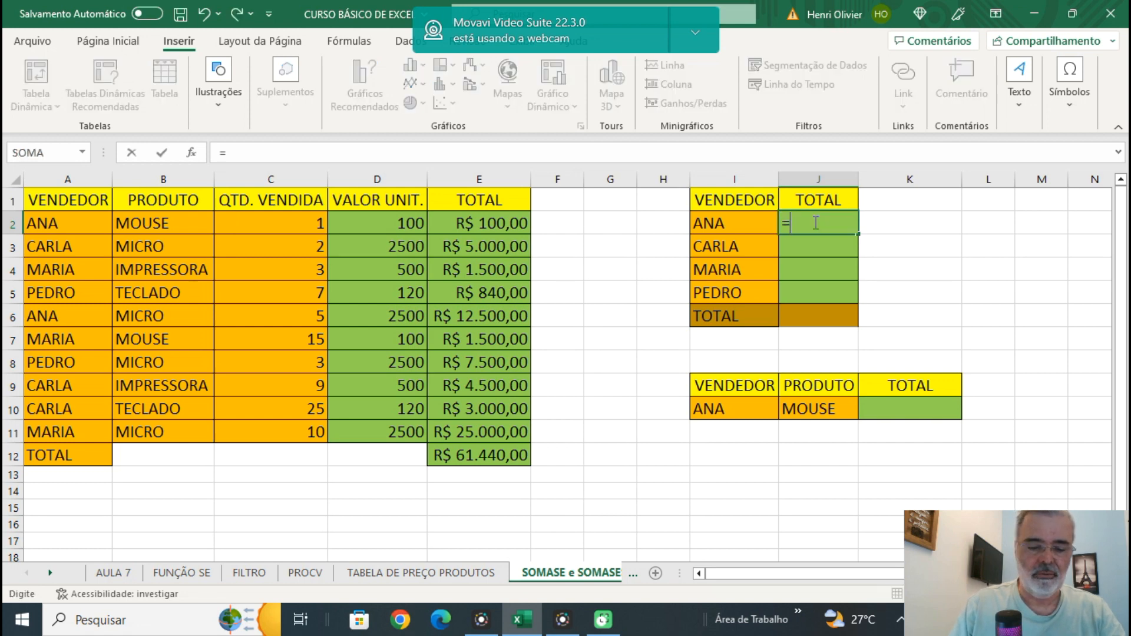
type("SOMASE(")
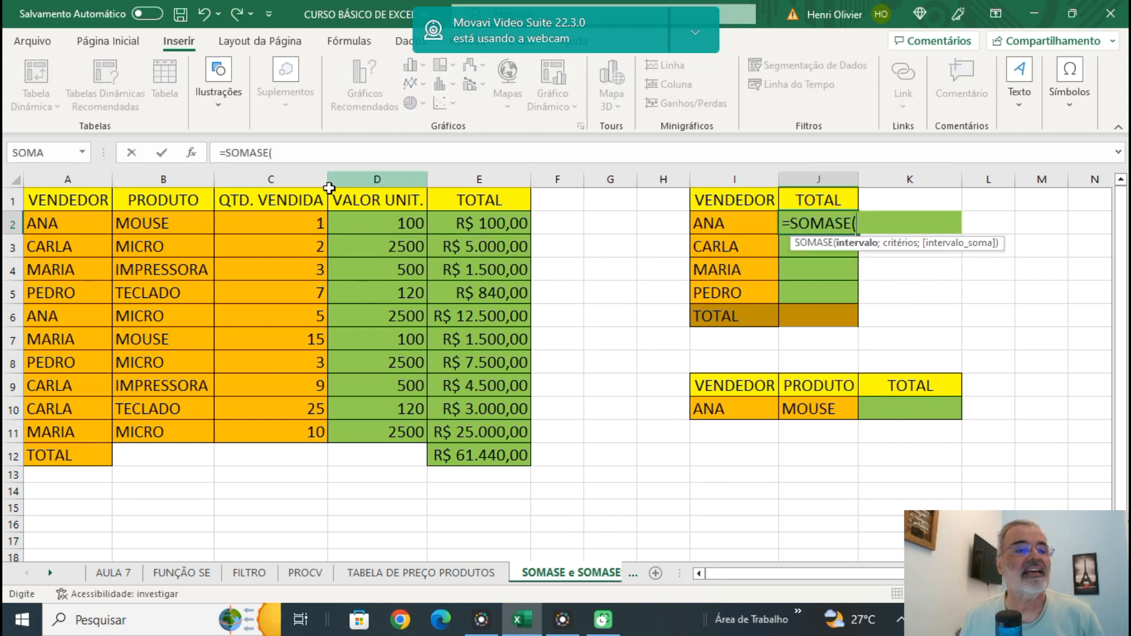
left_click_drag(72, 219, 64, 434)
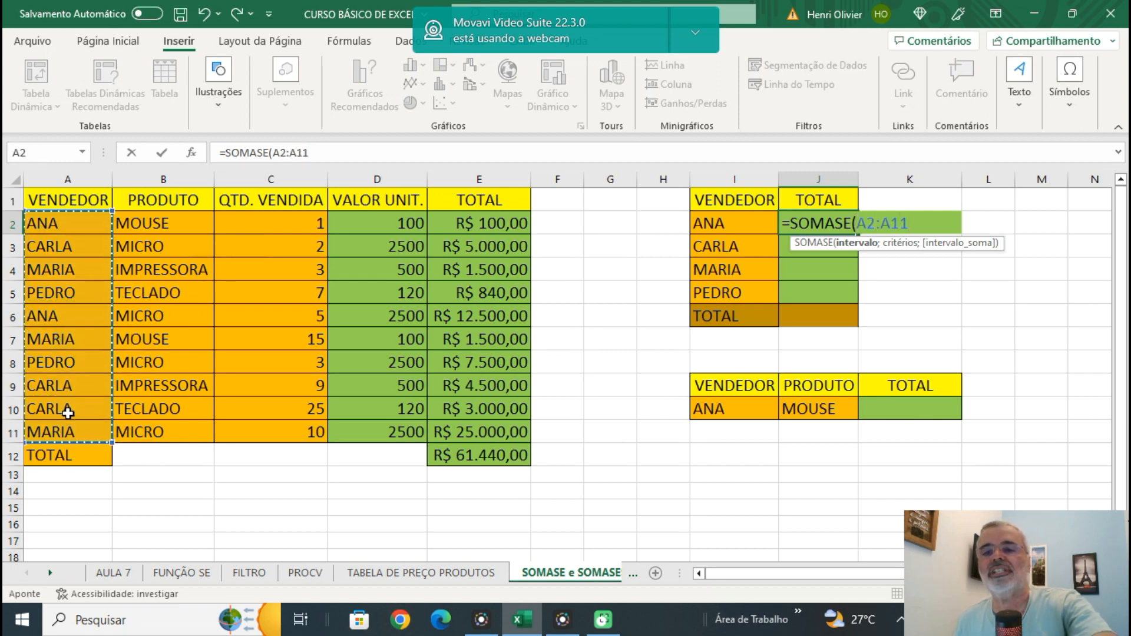
key("F4")
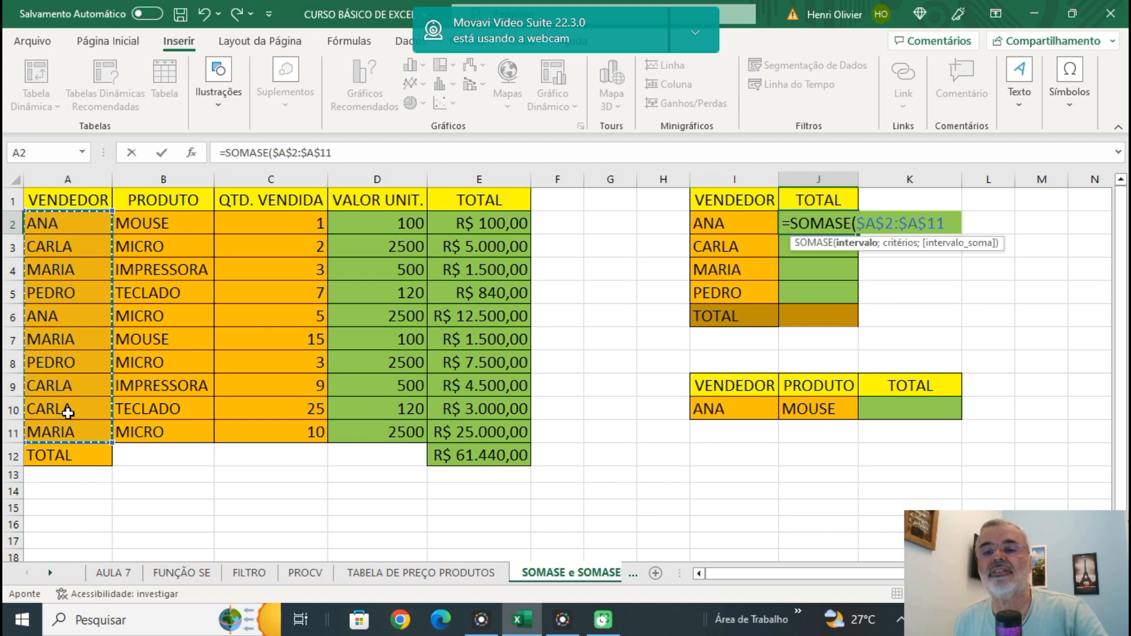
type(";")
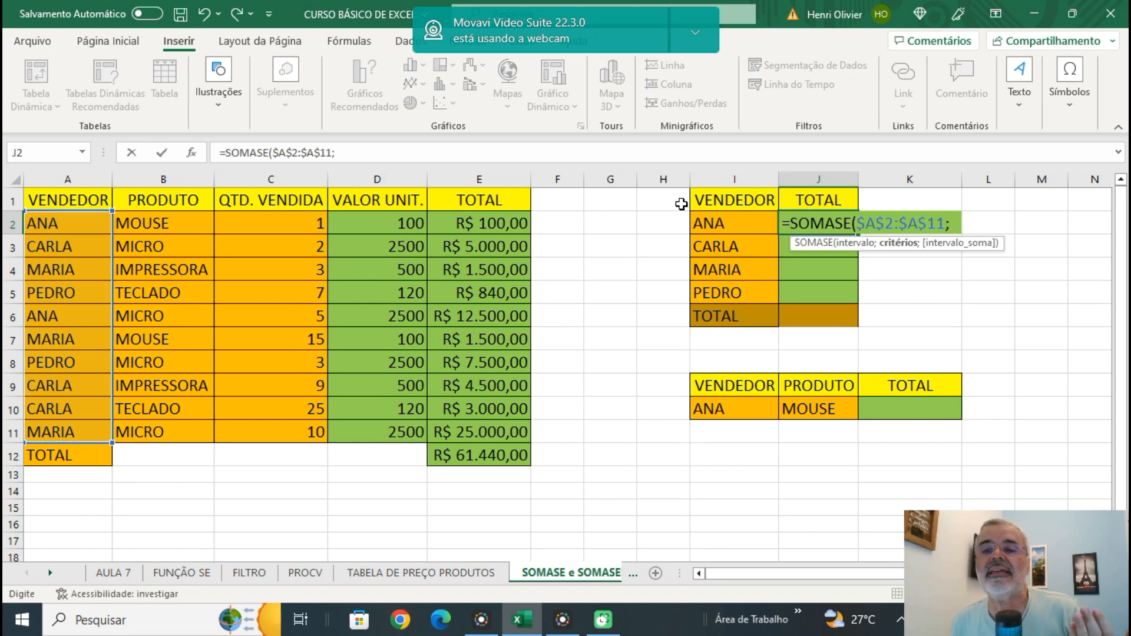
left_click(707, 227)
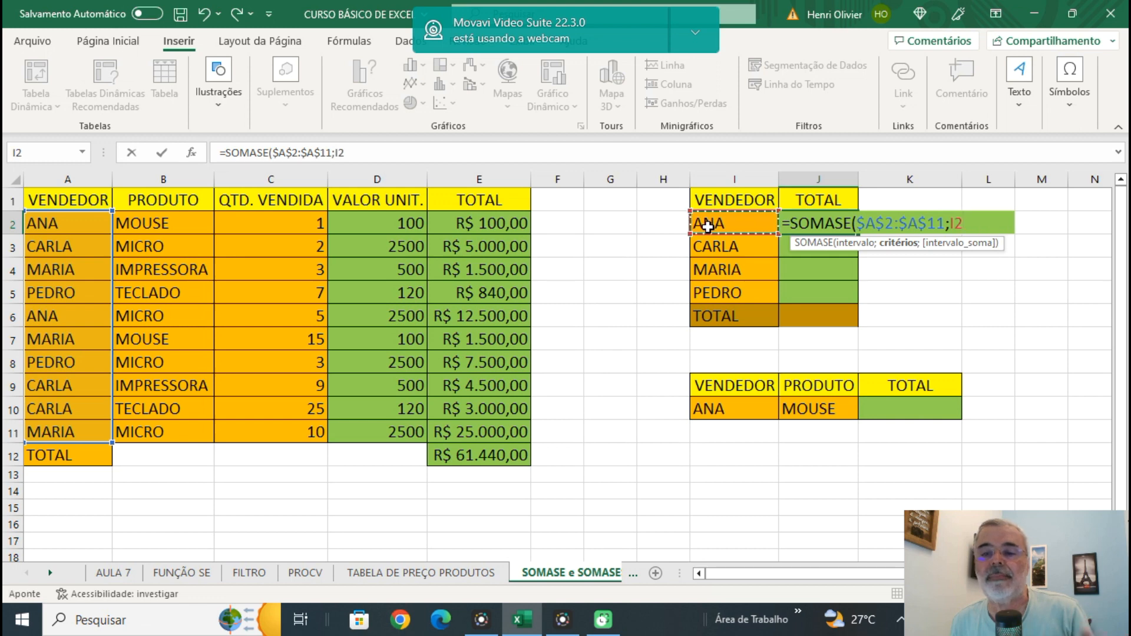
type(";")
left_click_drag(487, 223, 498, 424)
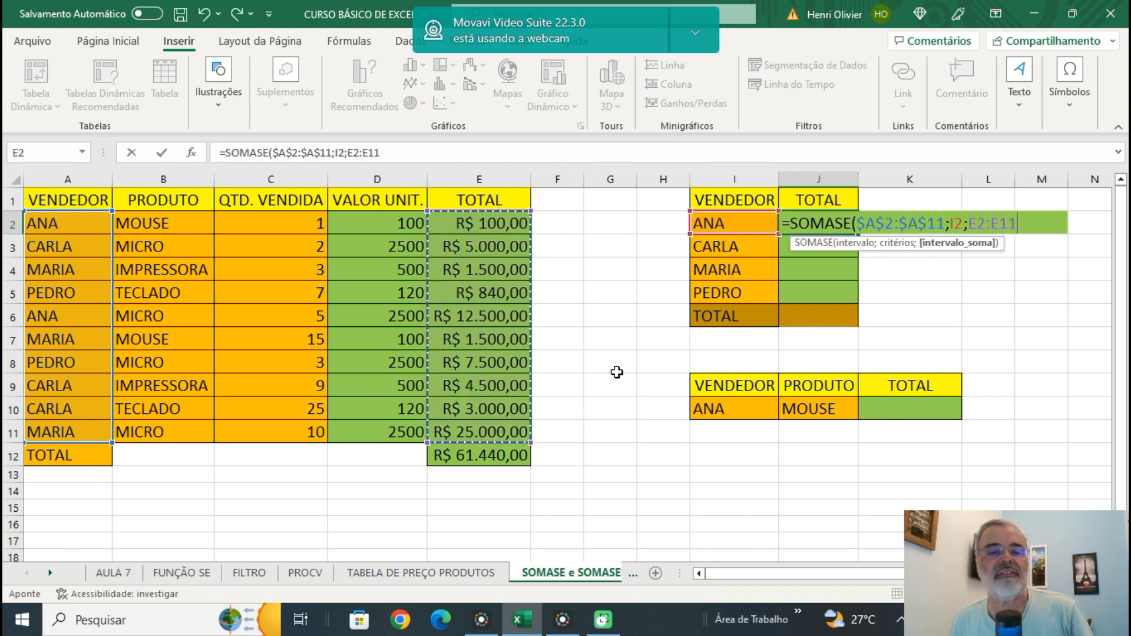
key("F4")
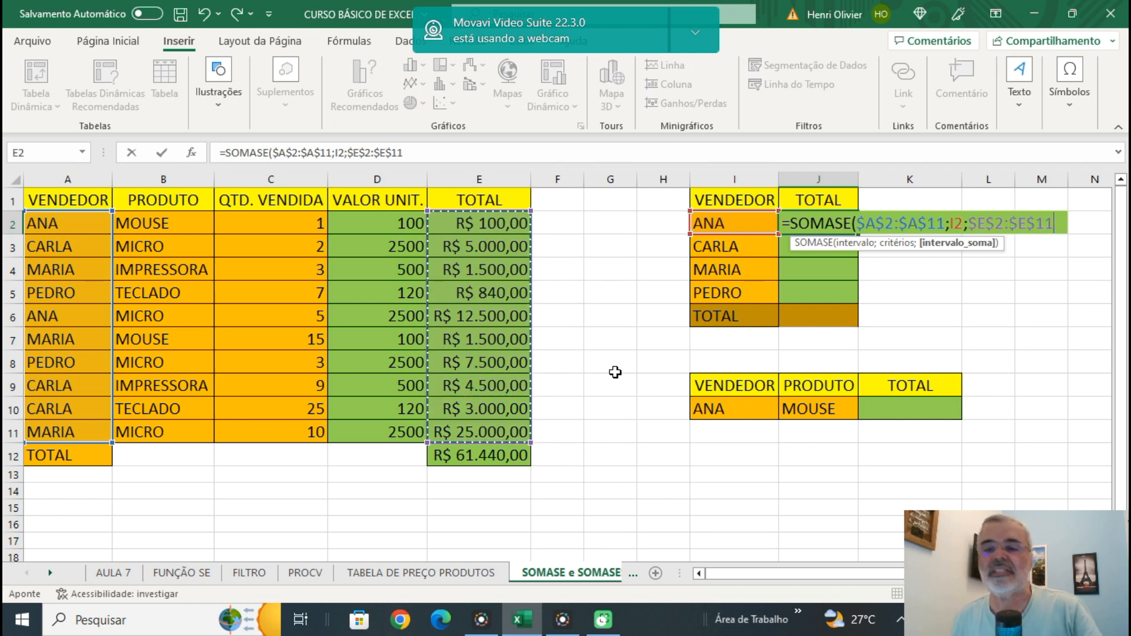
type(")")
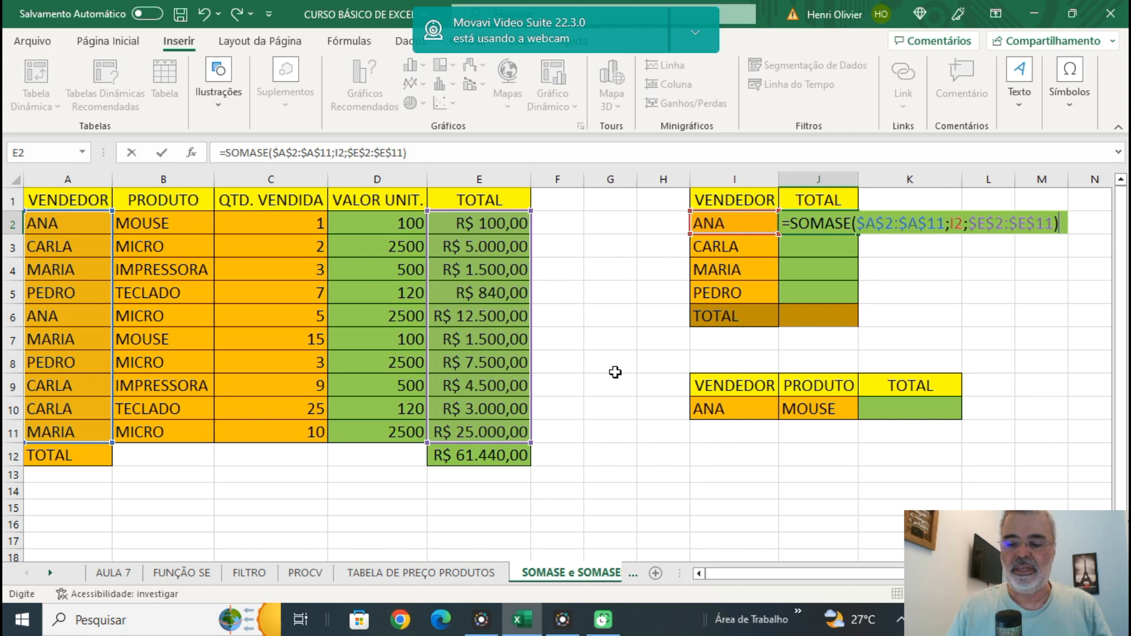
key("Return")
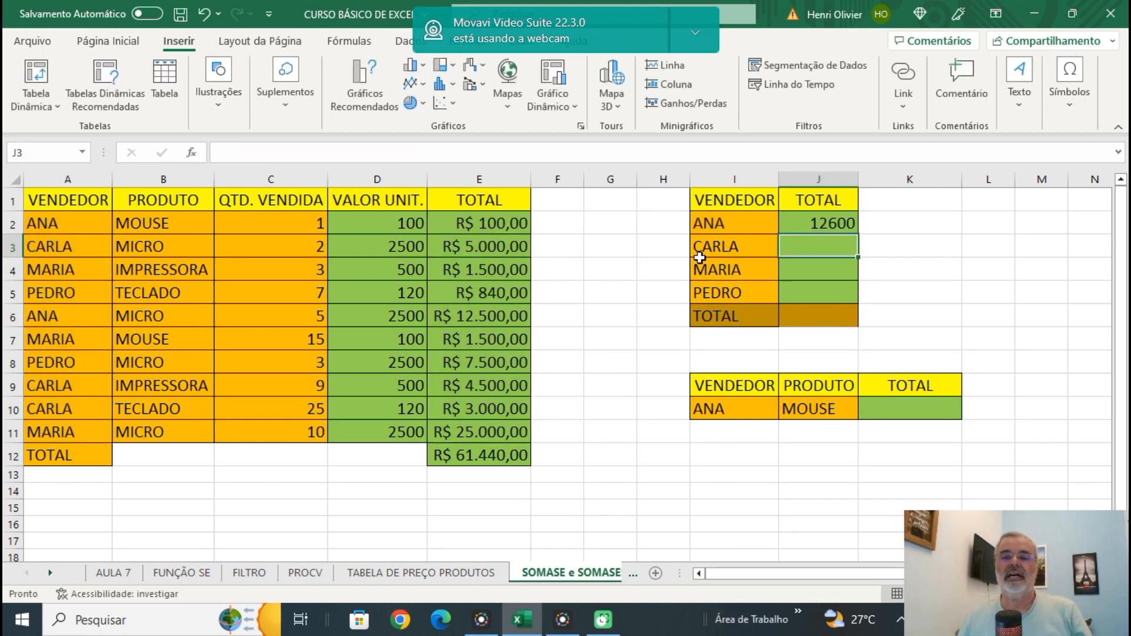
left_click(822, 223)
left_click_drag(861, 235, 867, 295)
Sum the sellers' totals J2:J5 in cell J6 with the SOMA function.
left_click(814, 323)
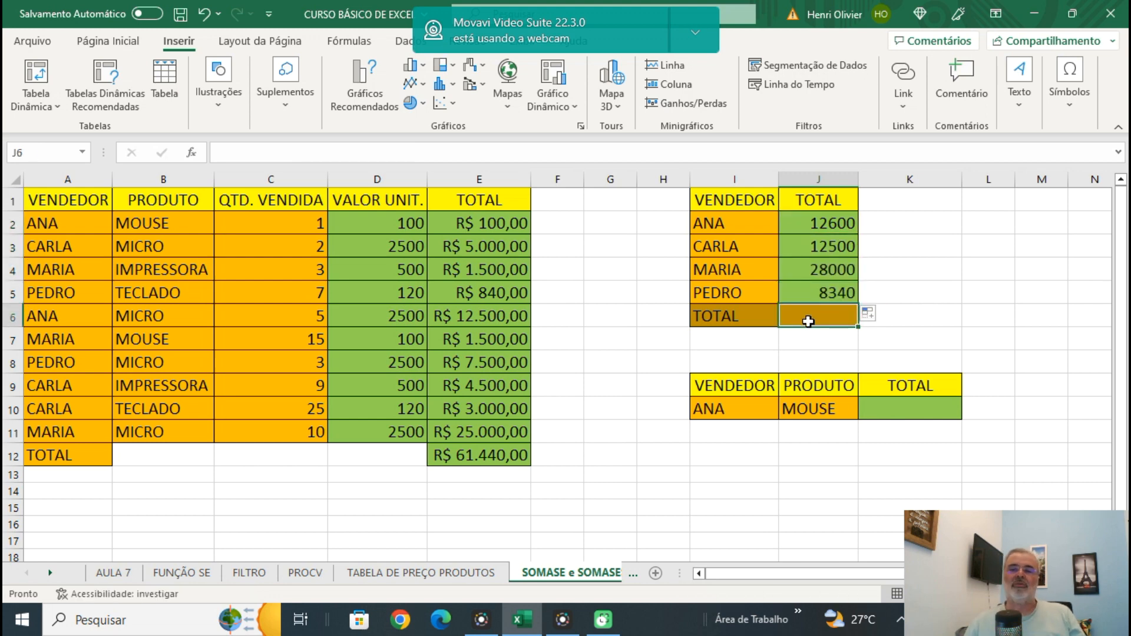
left_click(98, 42)
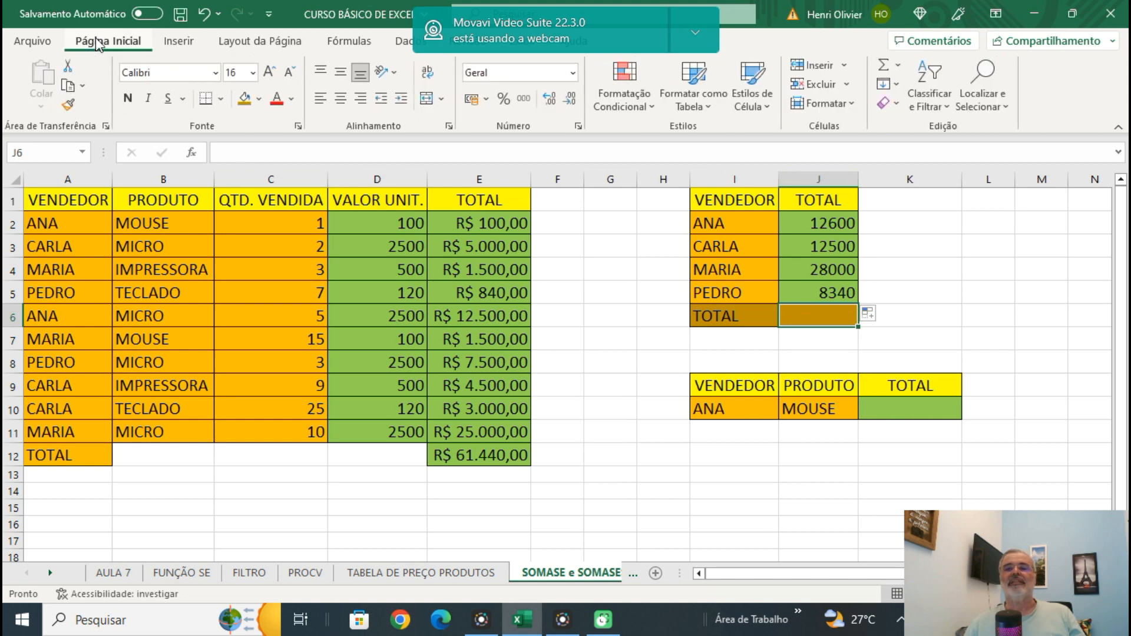
left_click(886, 66)
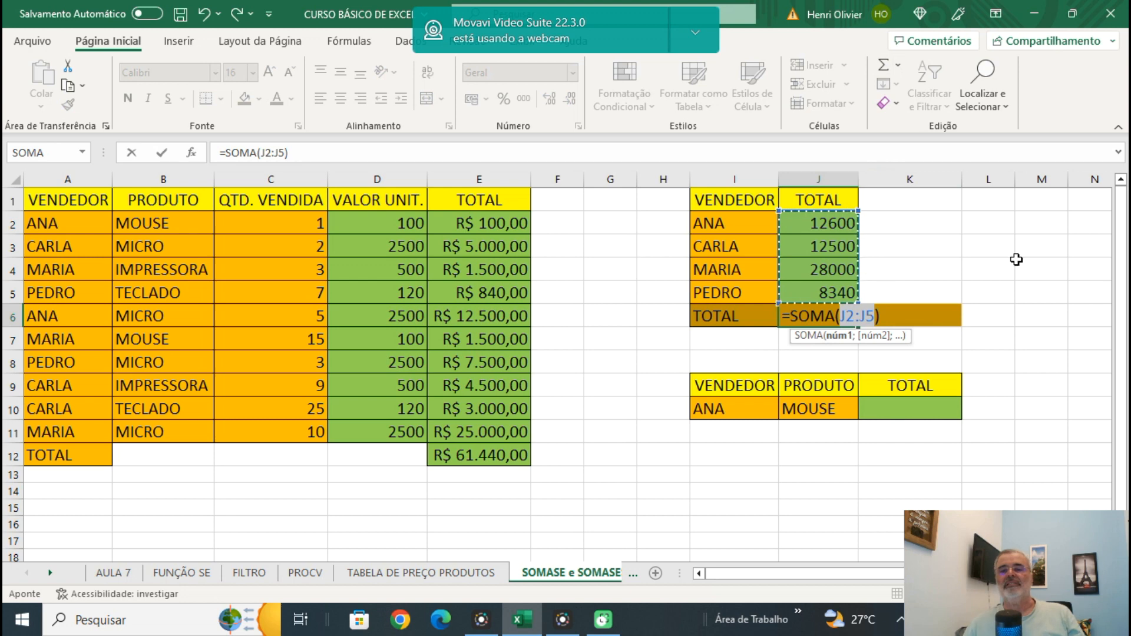
key("Return")
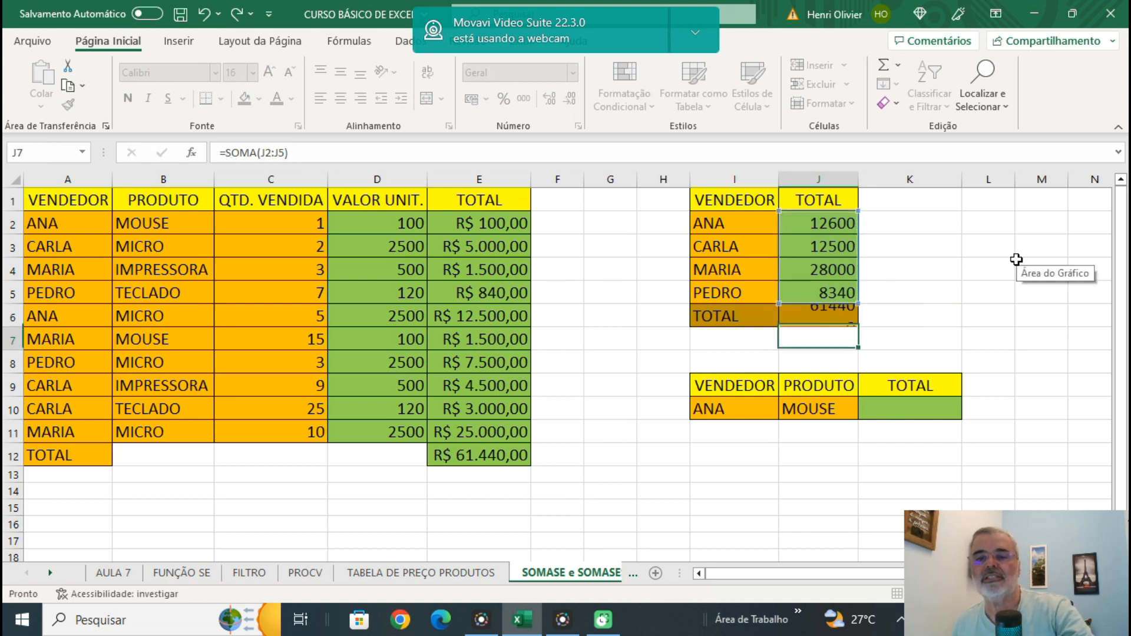
left_click(1016, 259)
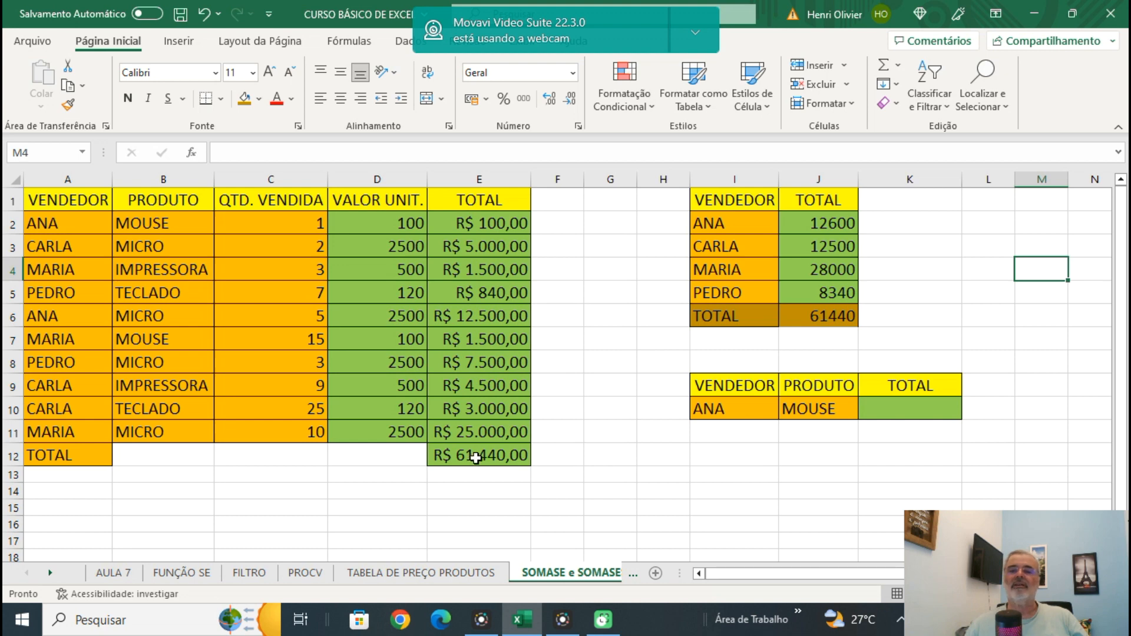
Format the sellers' totals in J2:J6 as Moeda.
left_click_drag(812, 225, 815, 306)
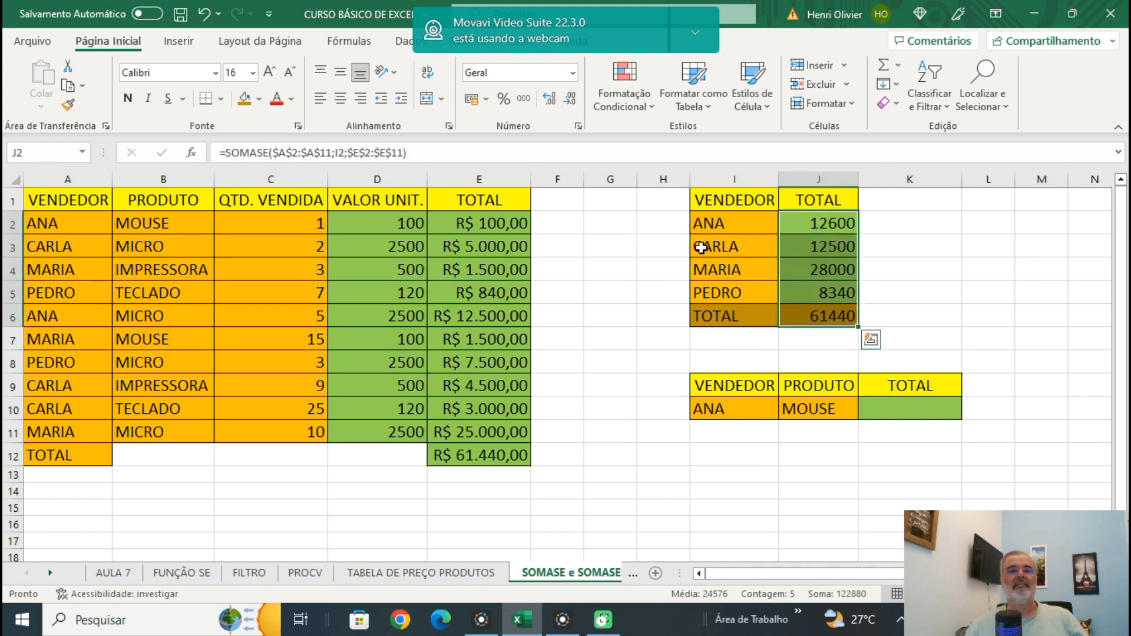
left_click(571, 73)
left_click(533, 184)
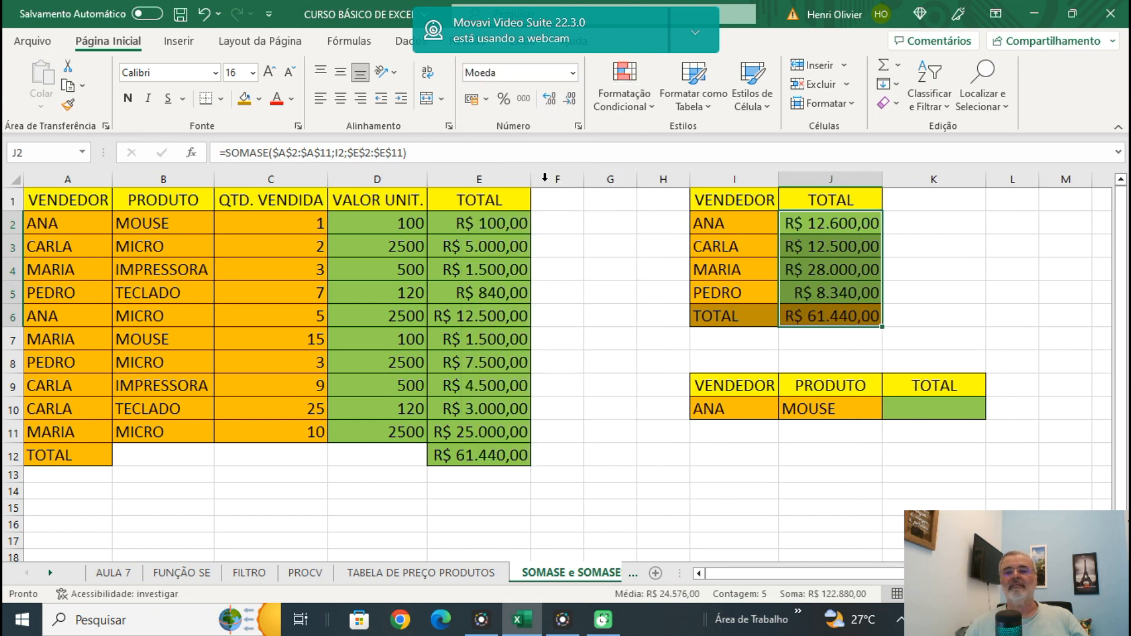
left_click(1004, 251)
left_click(773, 497)
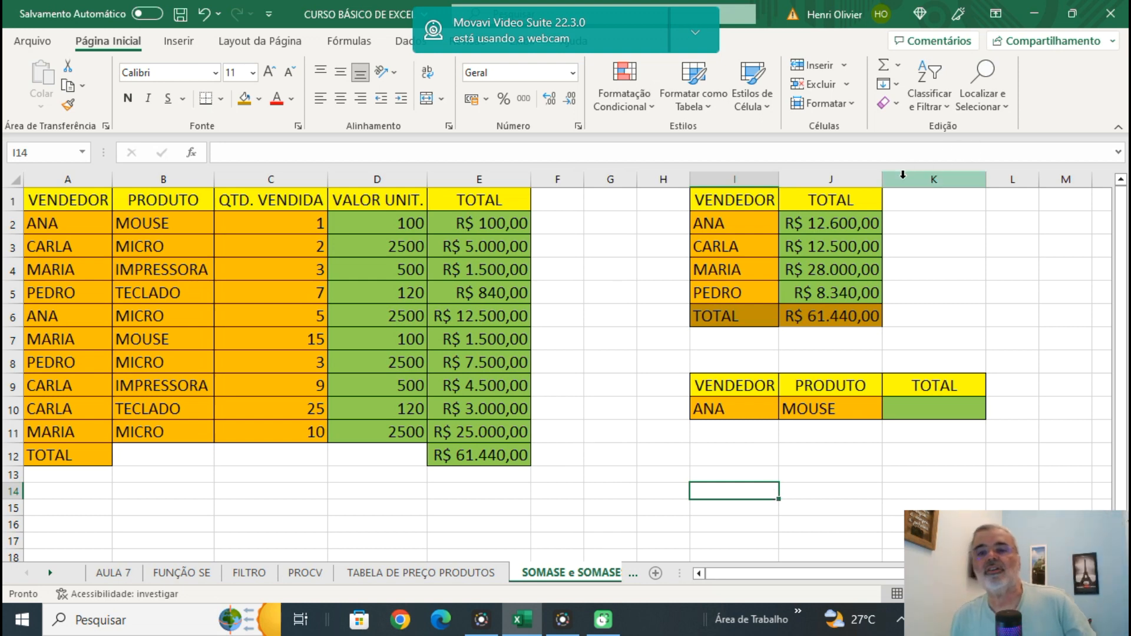
Examine the arguments of the SOMASE formulas in J2 and J3 and leave the cells without editing them.
left_click(833, 221)
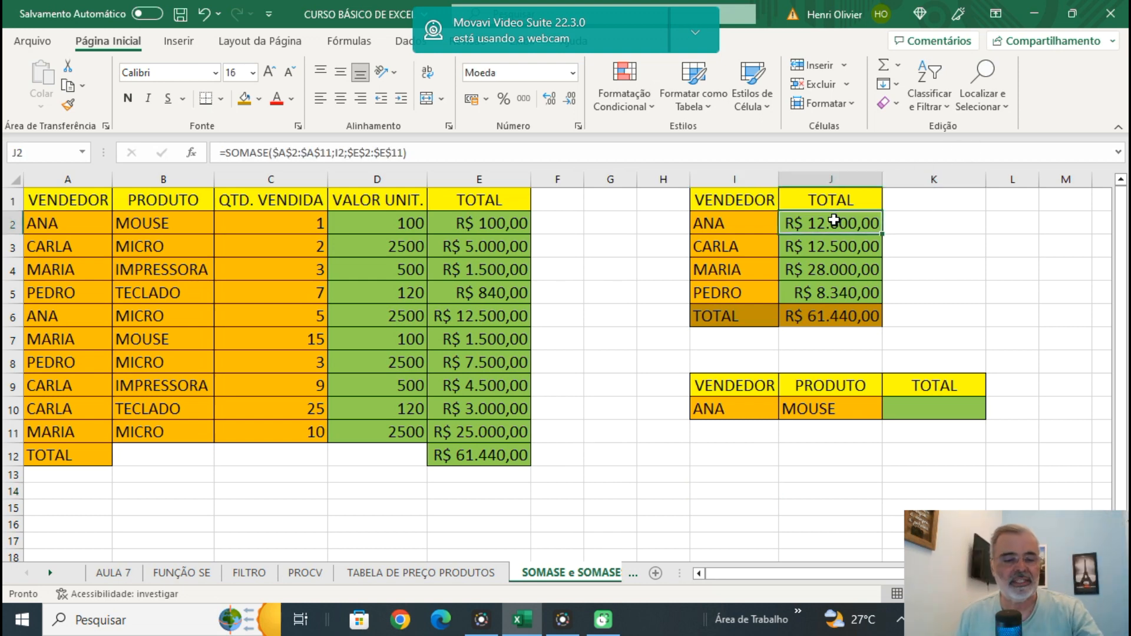
double_click(834, 221)
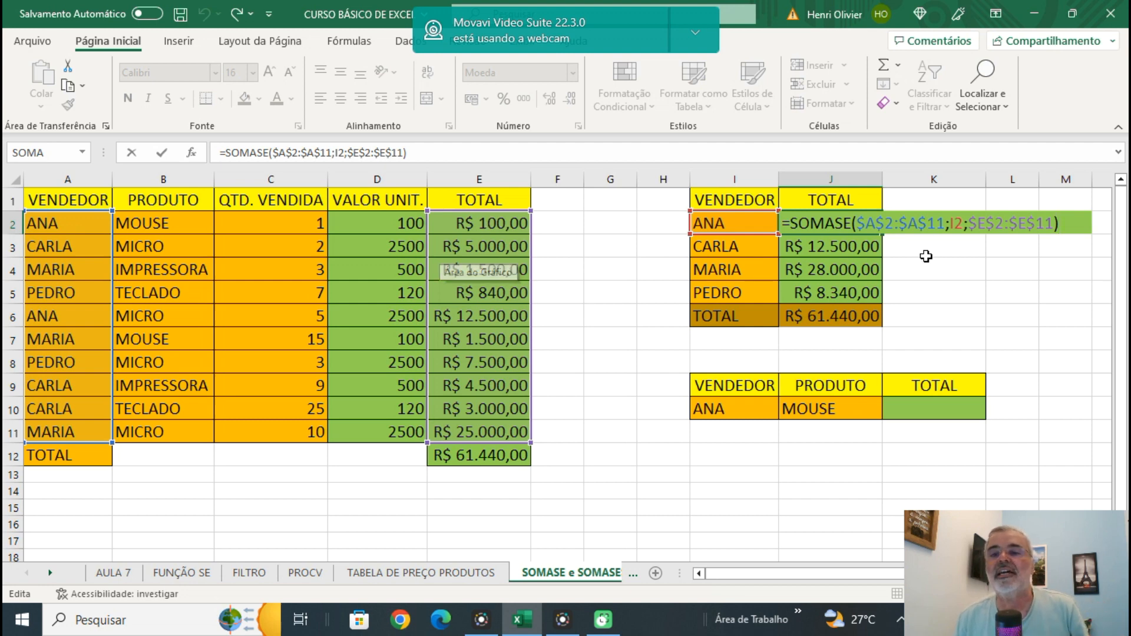
left_click(996, 254)
left_click(838, 247)
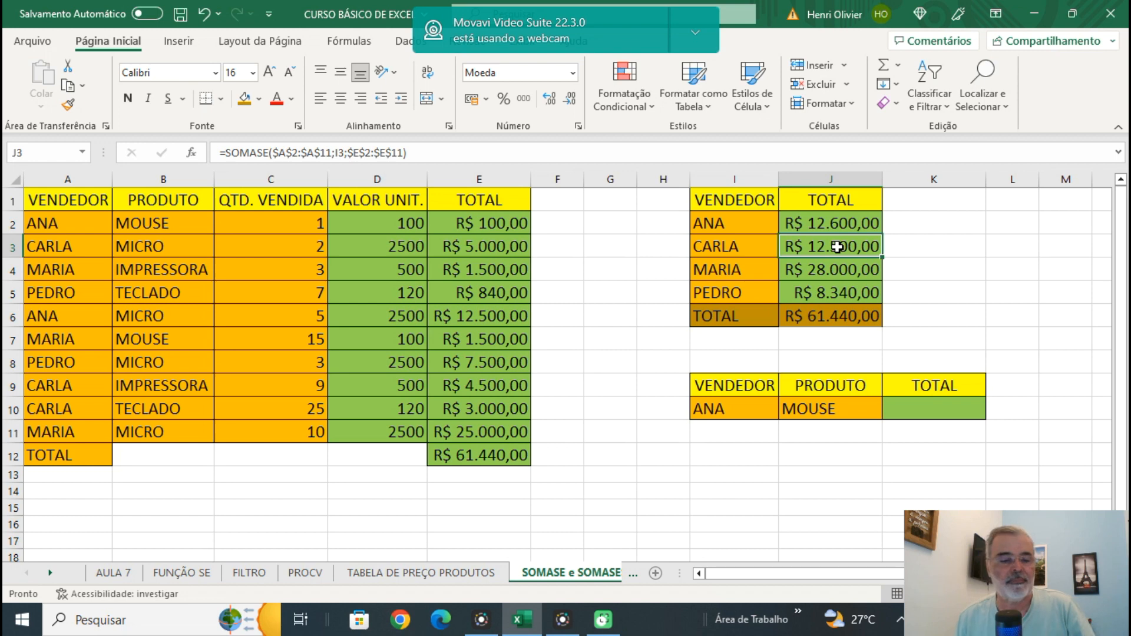
double_click(837, 247)
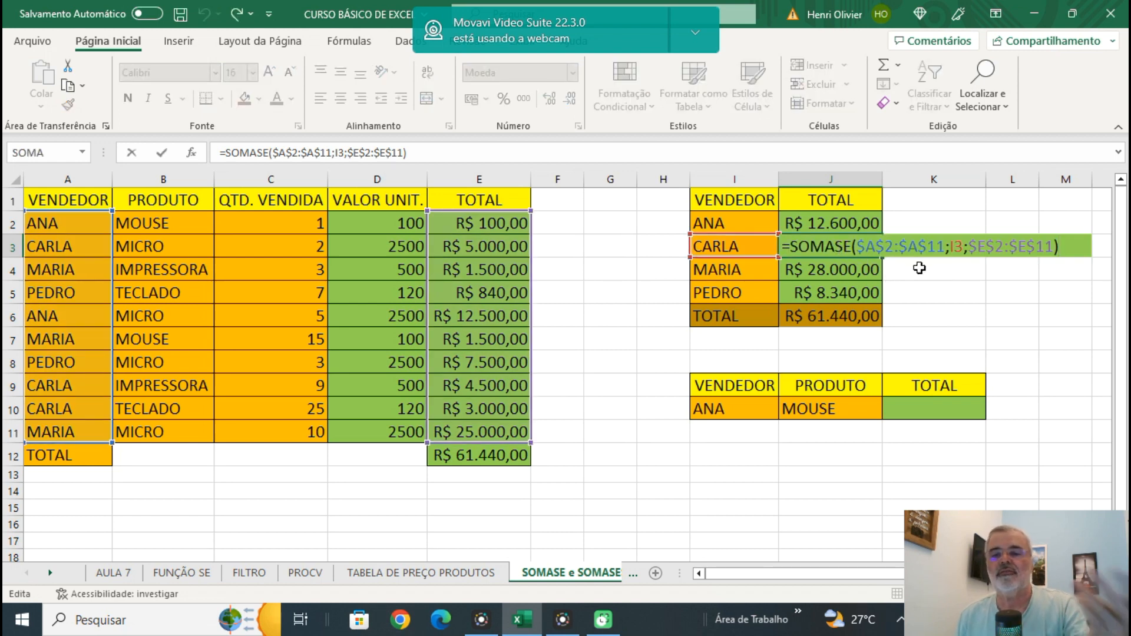
left_click(956, 313)
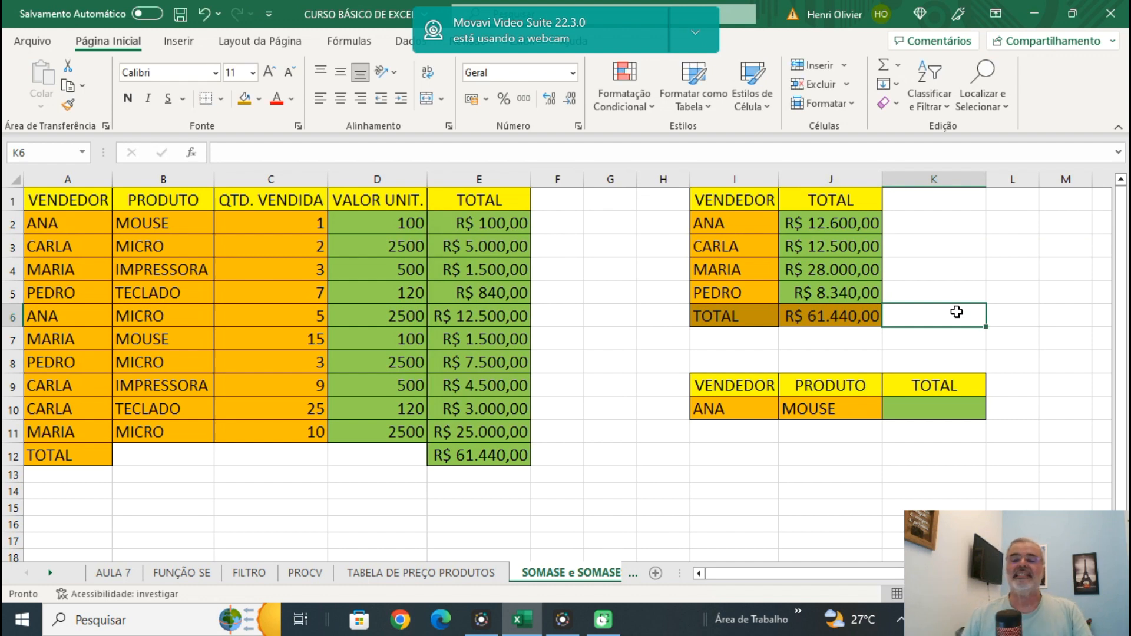
Define the name VENDEDOR for the seller range A2:A11 and reselect the range to check its name.
left_click(830, 223)
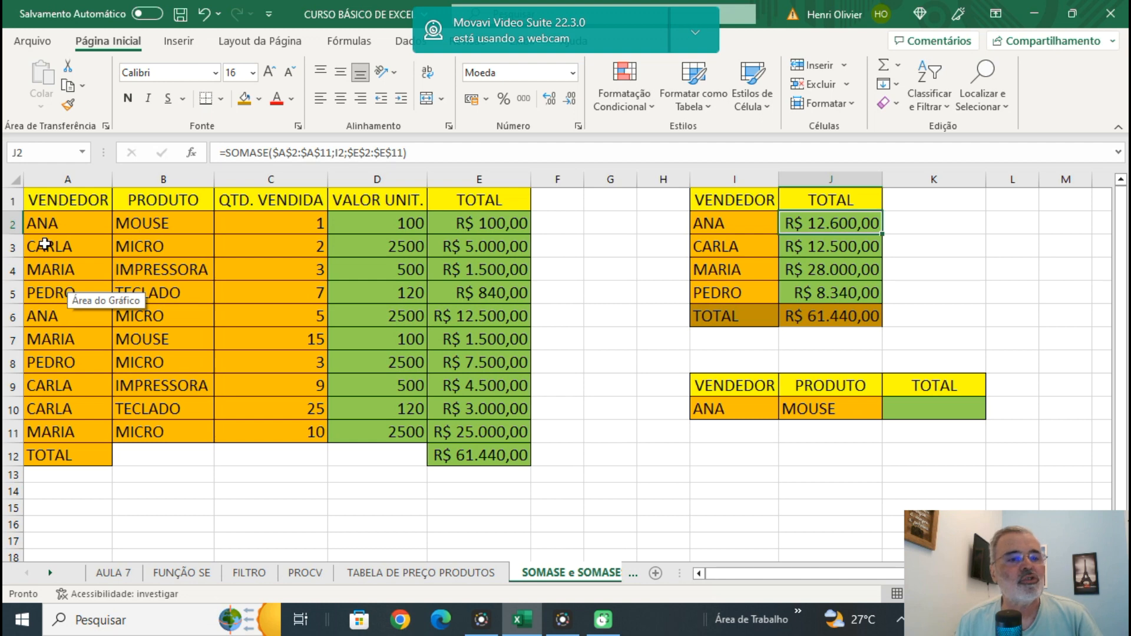
left_click_drag(44, 223, 67, 431)
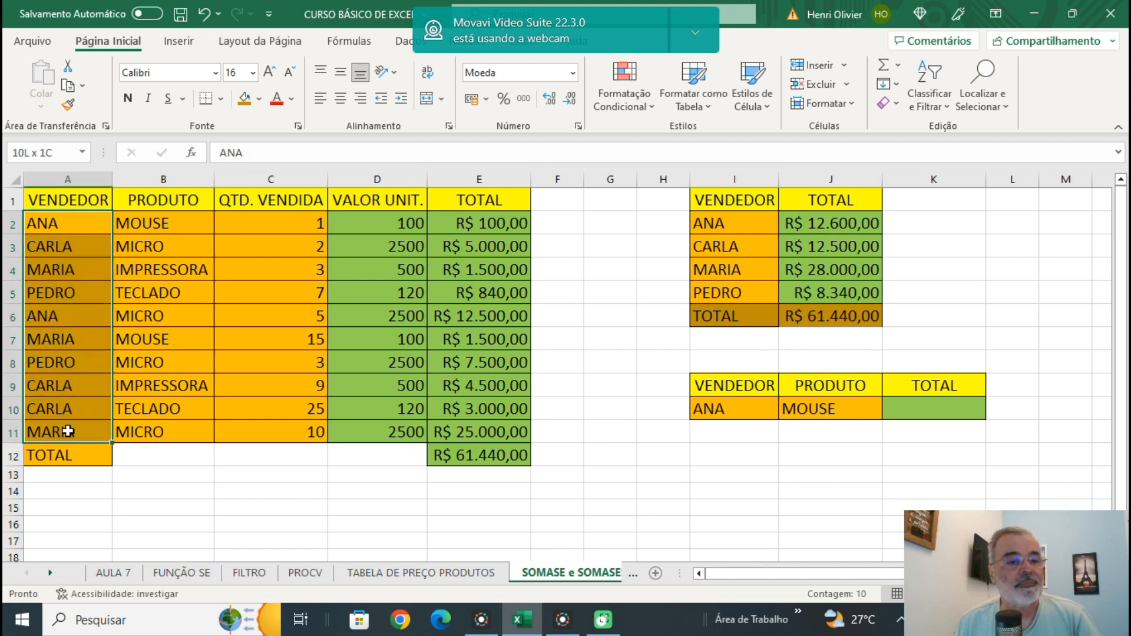
right_click(72, 389)
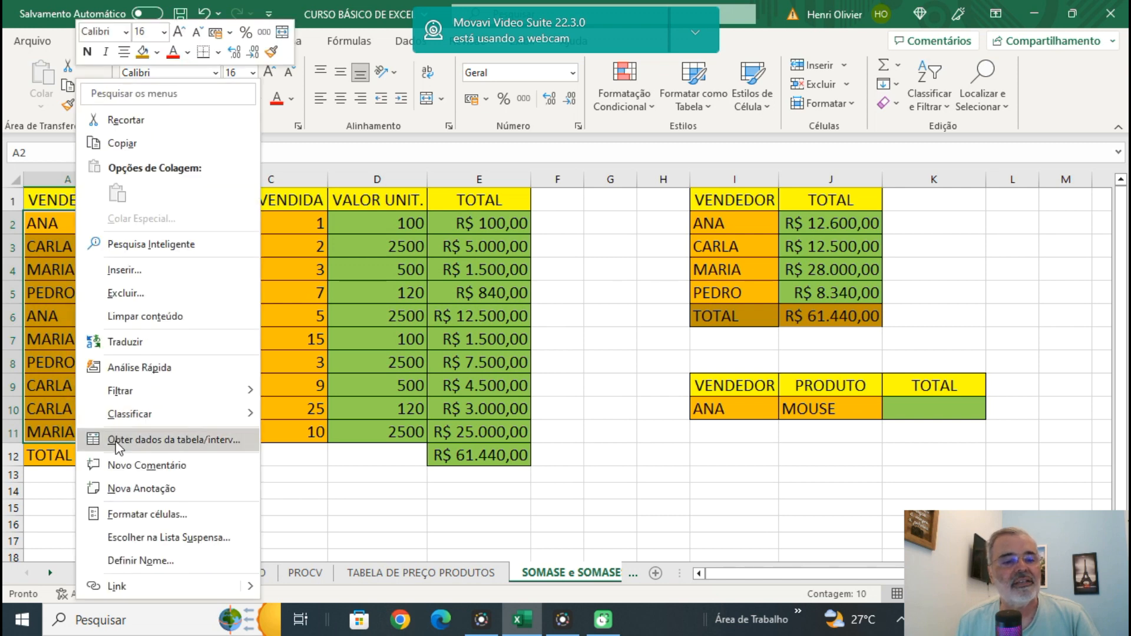
left_click(139, 563)
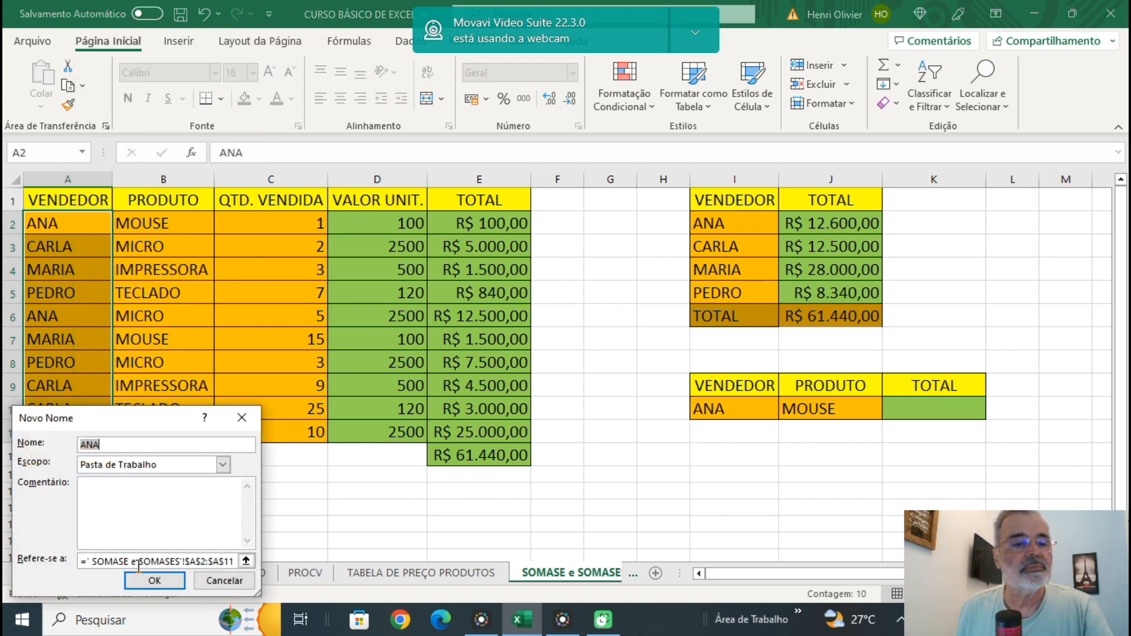
type("VENDEDOR")
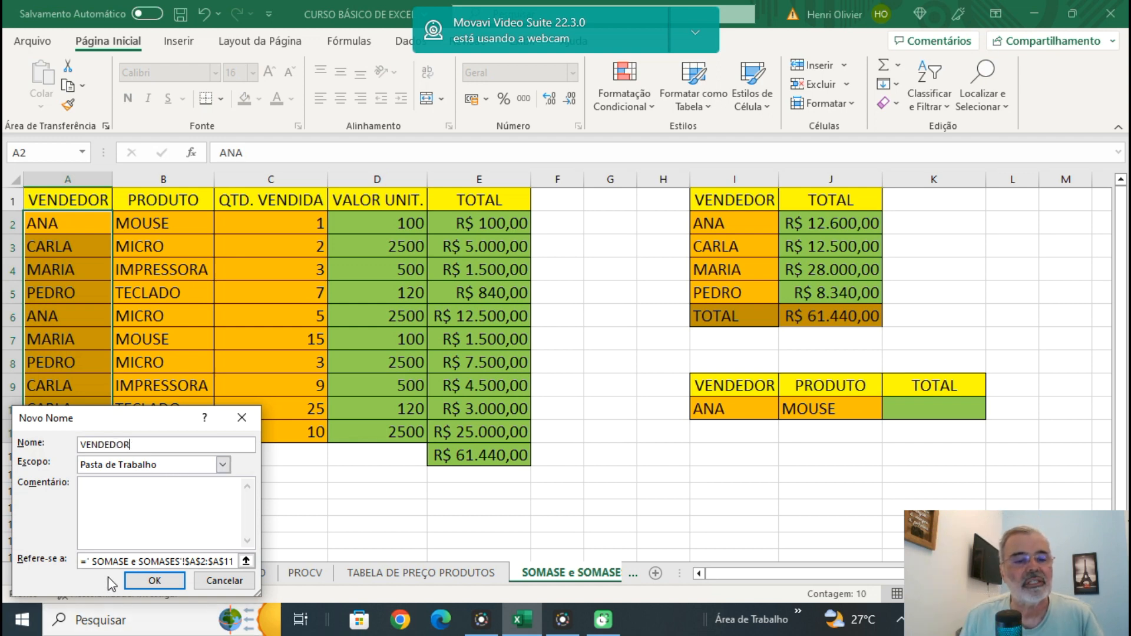
left_click(154, 582)
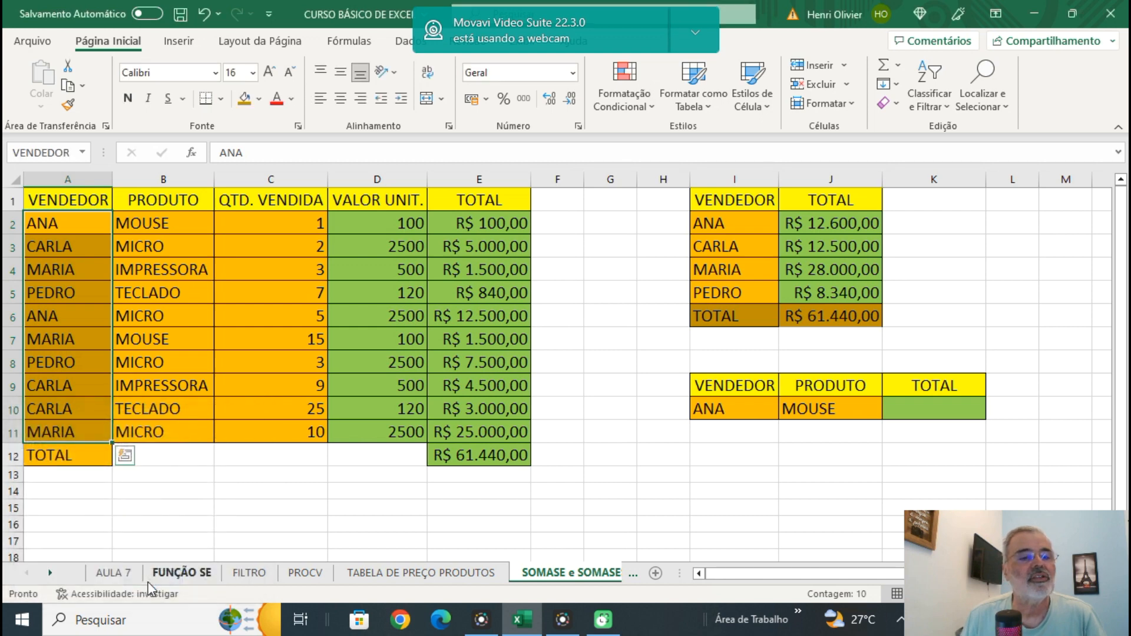
left_click(161, 524)
left_click(53, 217)
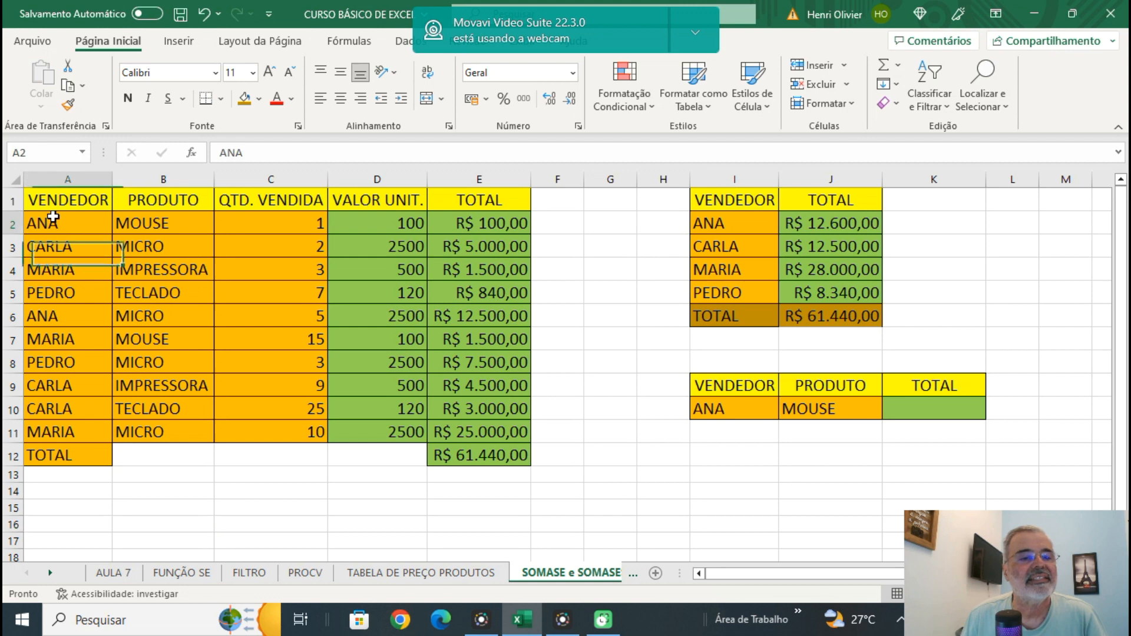
left_click_drag(53, 216, 32, 427)
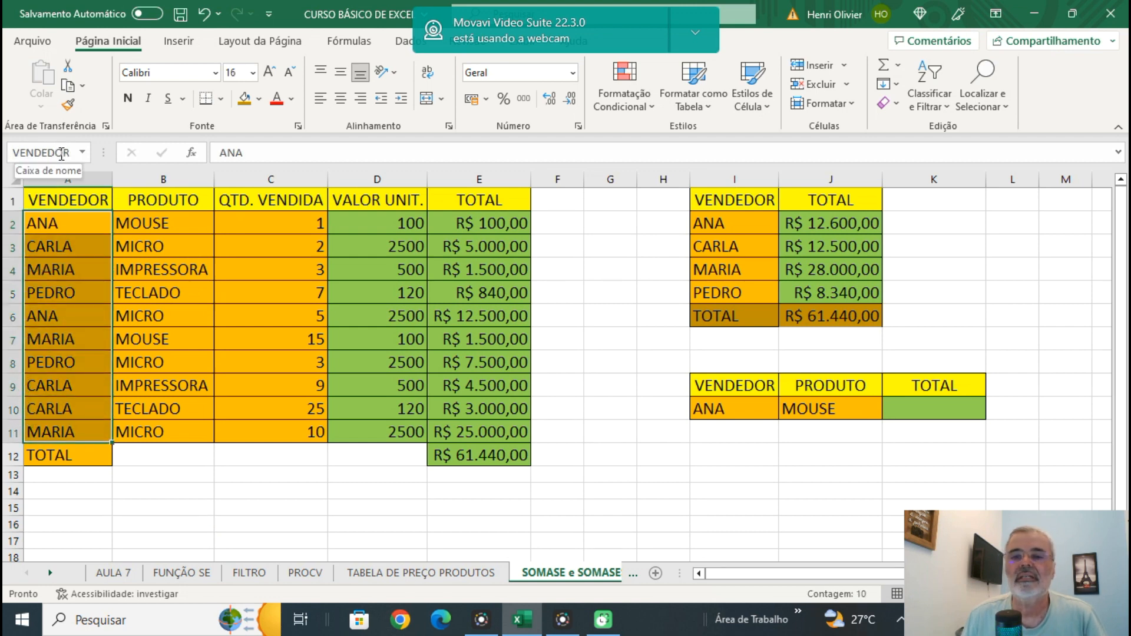
Define the name TOTAL for the sales totals range E2:E11, with the workbook (Pasta de Trabalho) as its scope.
left_click_drag(502, 222, 497, 429)
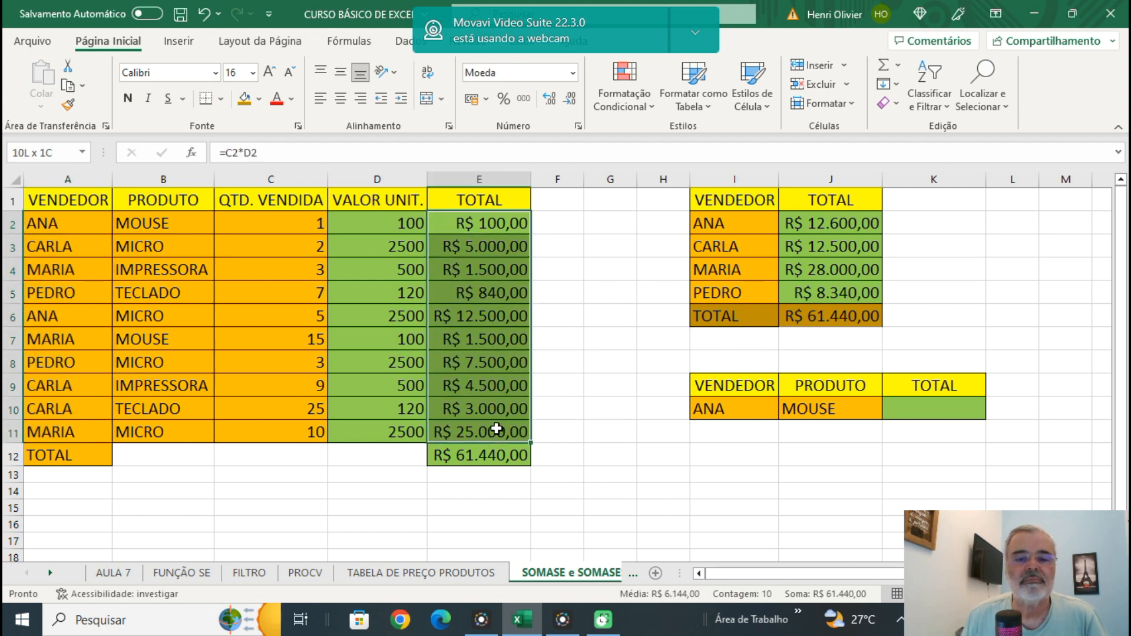
right_click(477, 291)
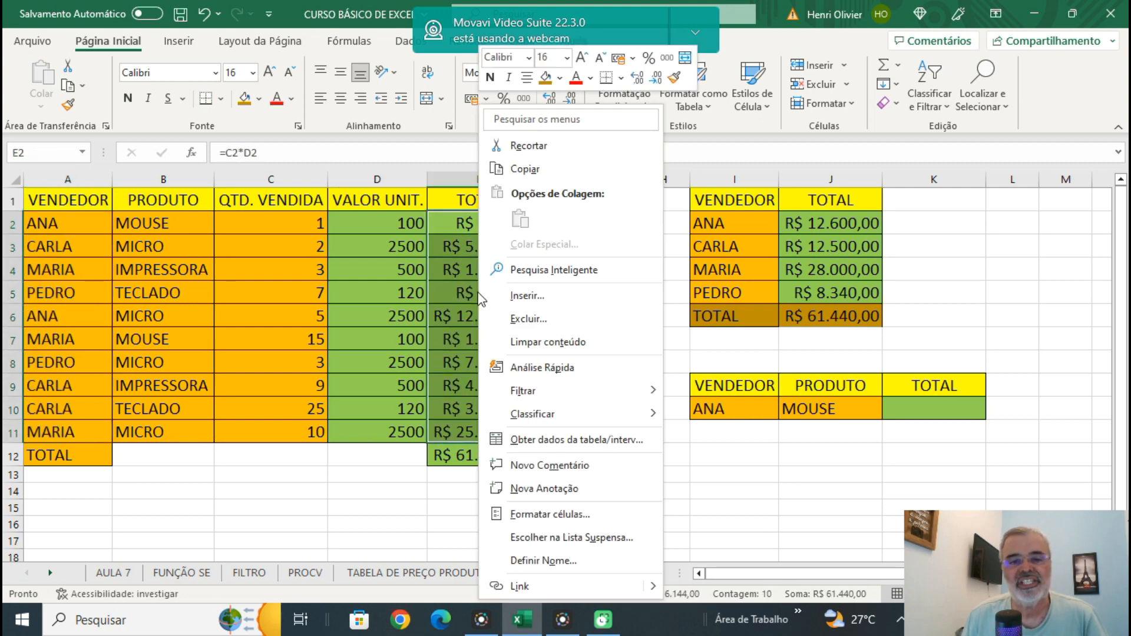
left_click(542, 560)
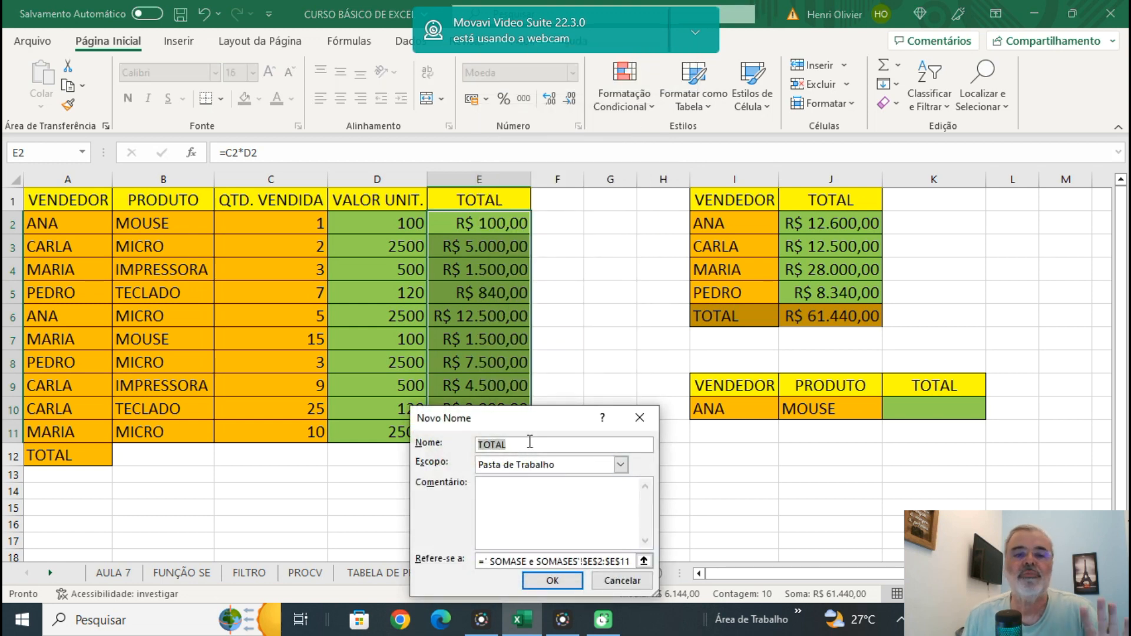
left_click(552, 582)
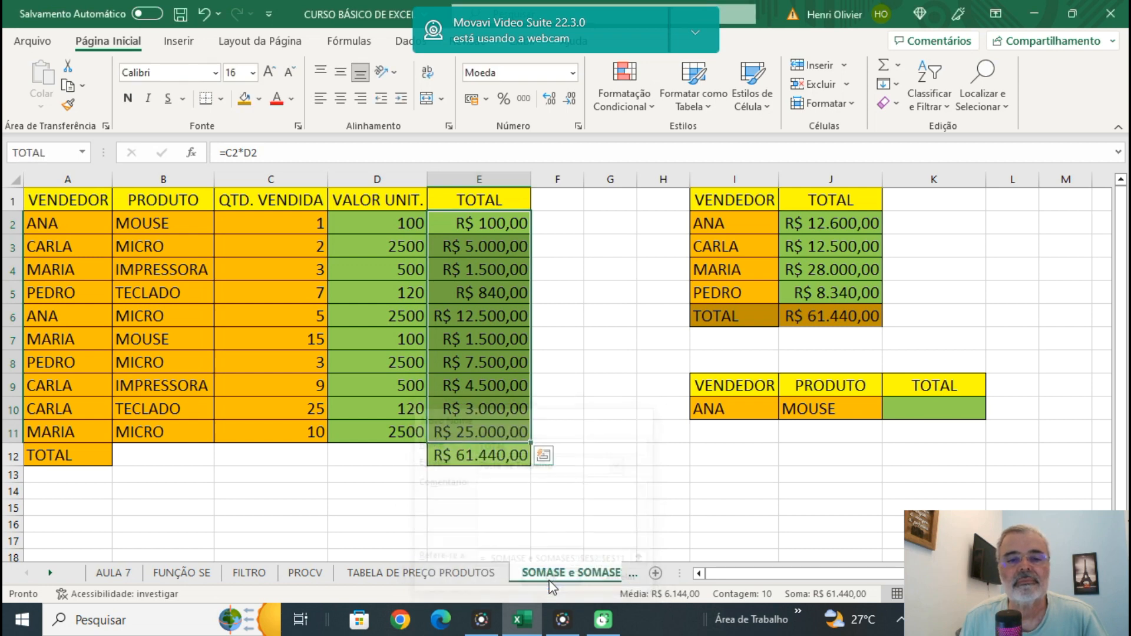
left_click(654, 359)
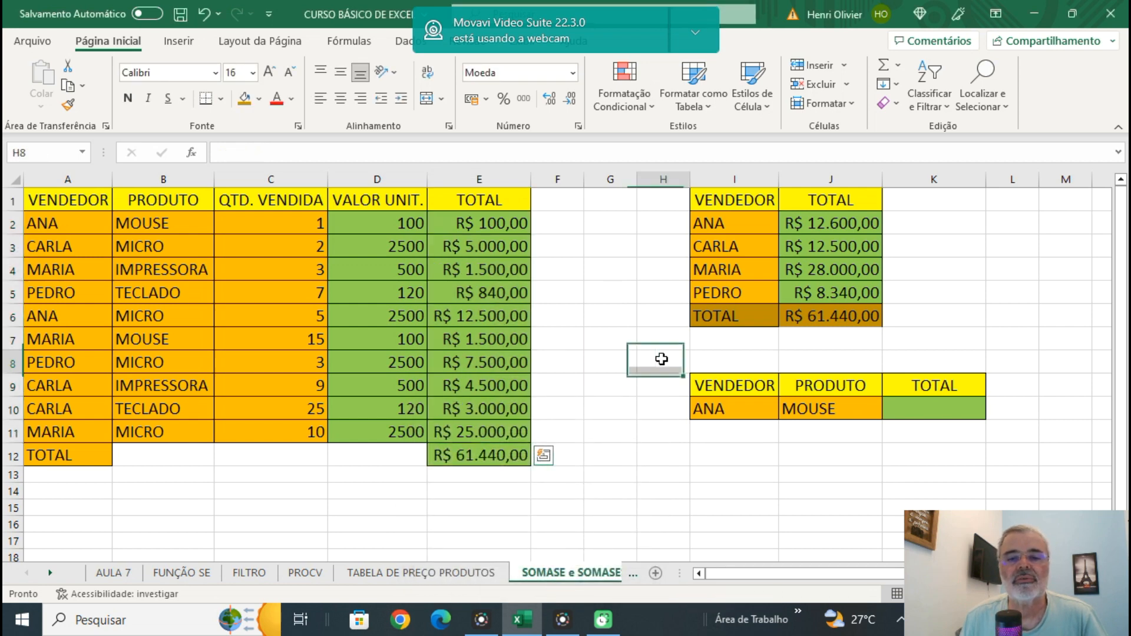
Replace the criteria range $A$2:$A$11 in the SOMASE formula of J2 with the name VENDEDOR.
left_click(836, 222)
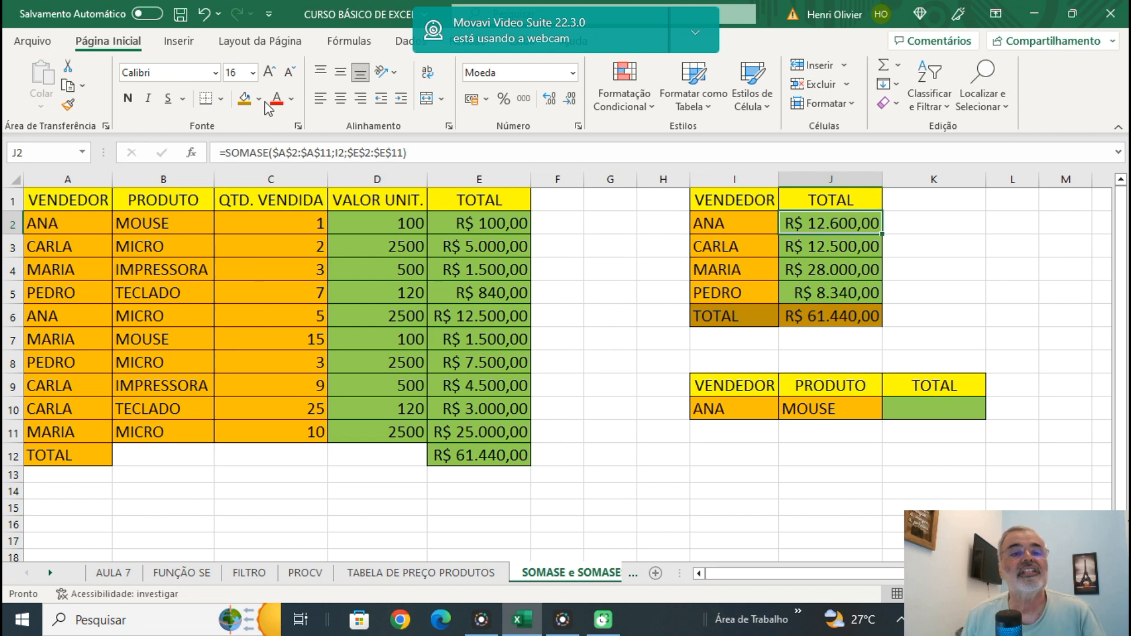
left_click(275, 154)
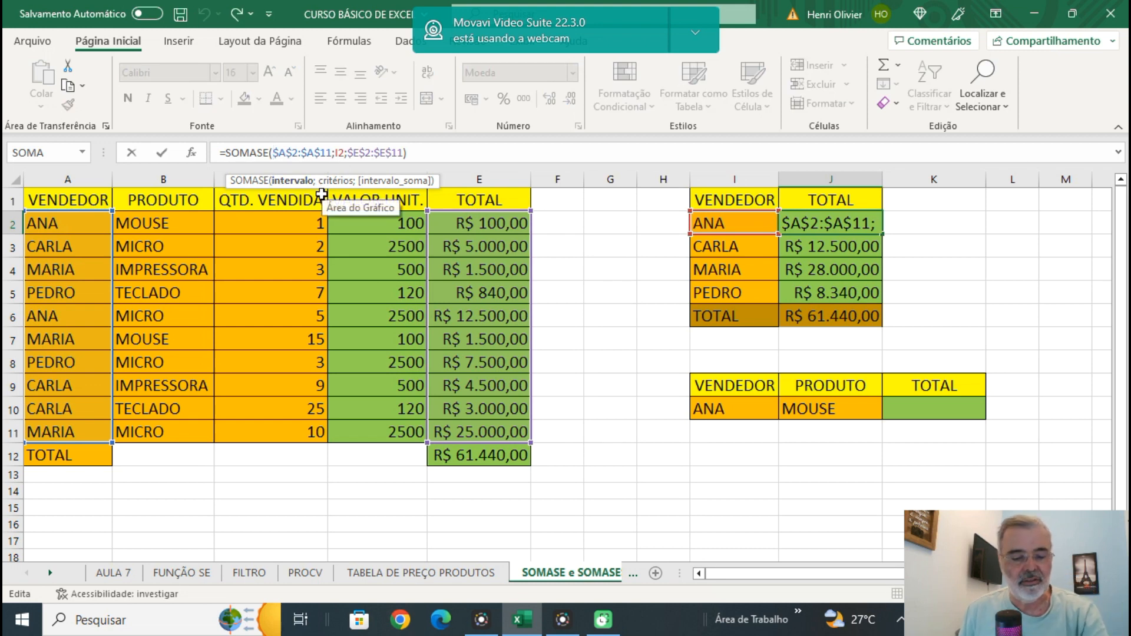
type("VENDEDOR")
key("Delete")
key("Delete")
key("Delete")
key("Delete")
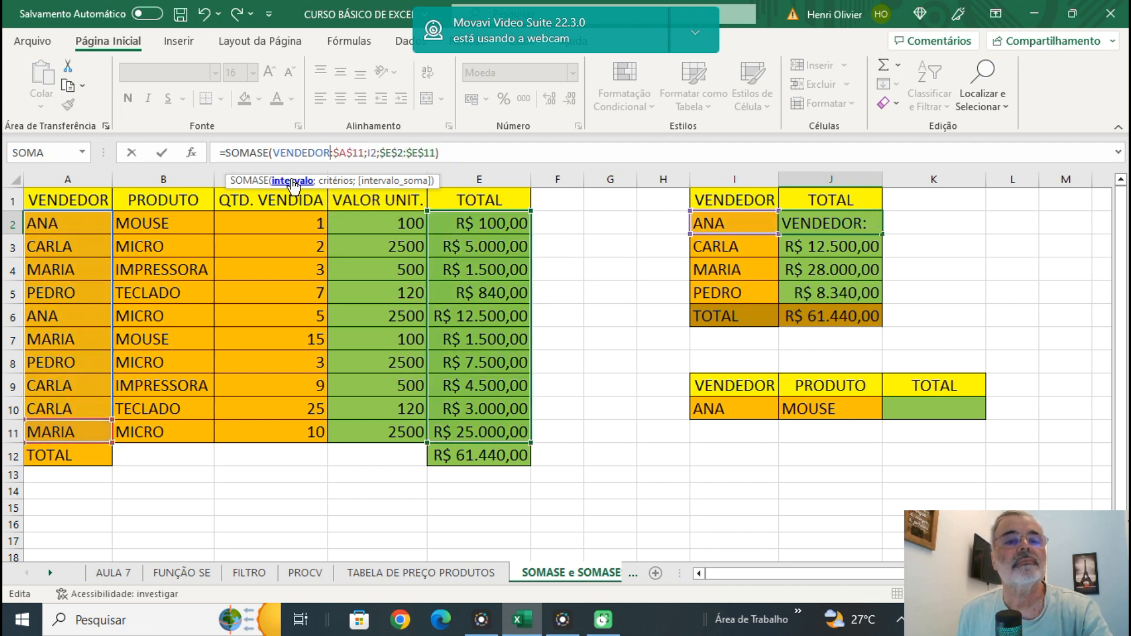
key("Delete")
key("Delete")
key("Delete")
key("Delete")
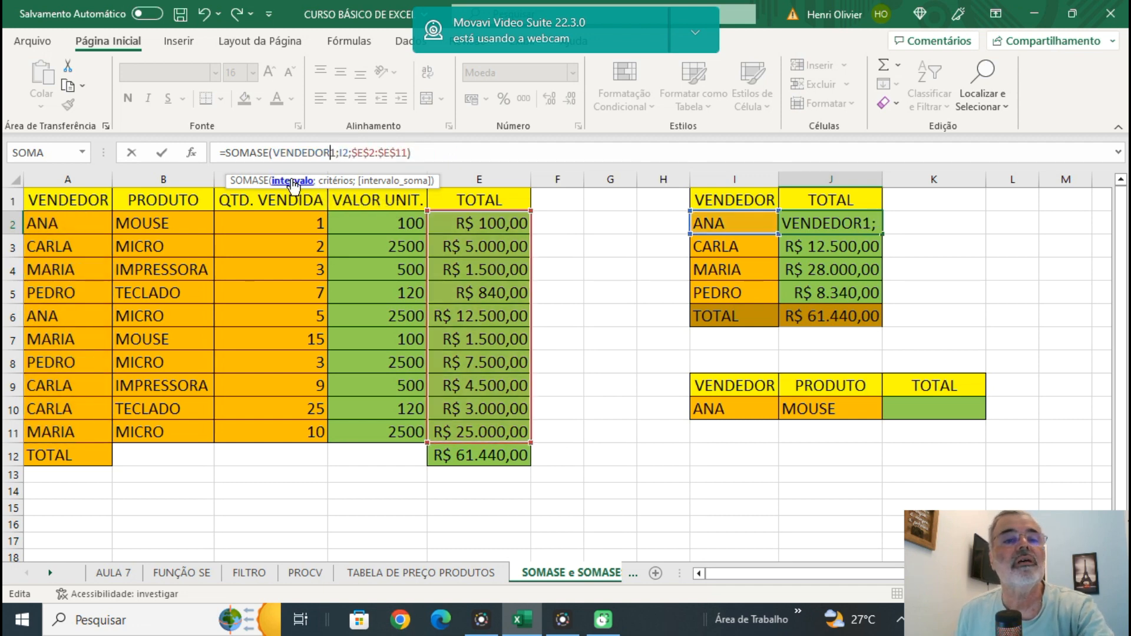
key("Delete")
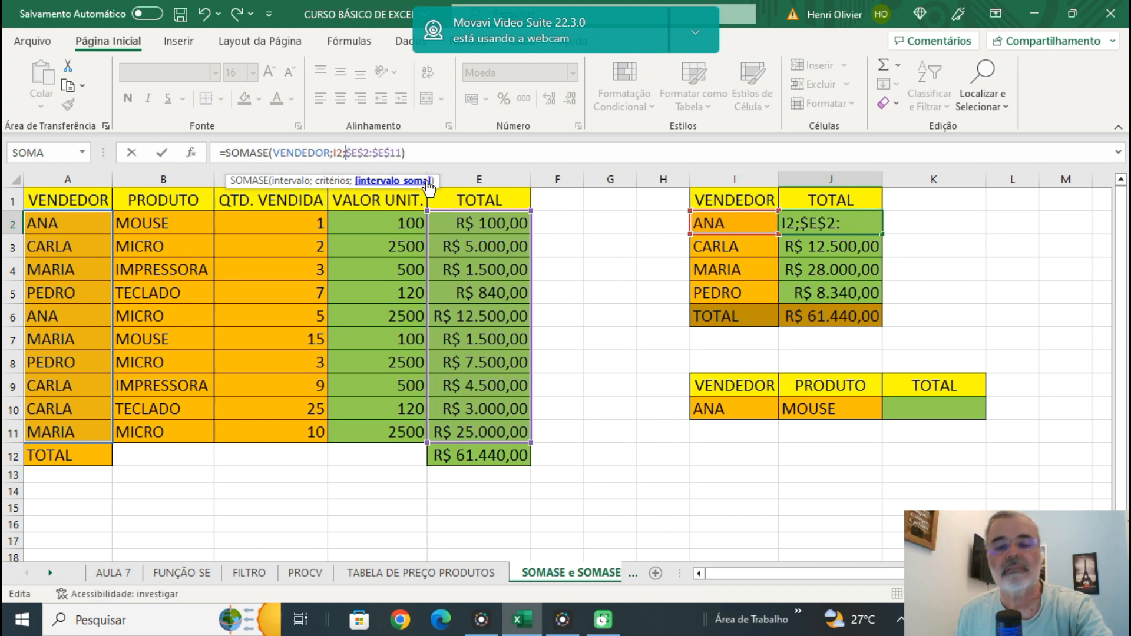
Replace the sum range $E$2:$E$11 in J2's SOMASE formula with the name TOTAL and confirm the formula.
key("Delete")
key("Delete")
key("Delete")
key("Delete")
key("Delete")
key("Delete")
key("Delete")
key("Delete")
key("Delete")
key("Delete")
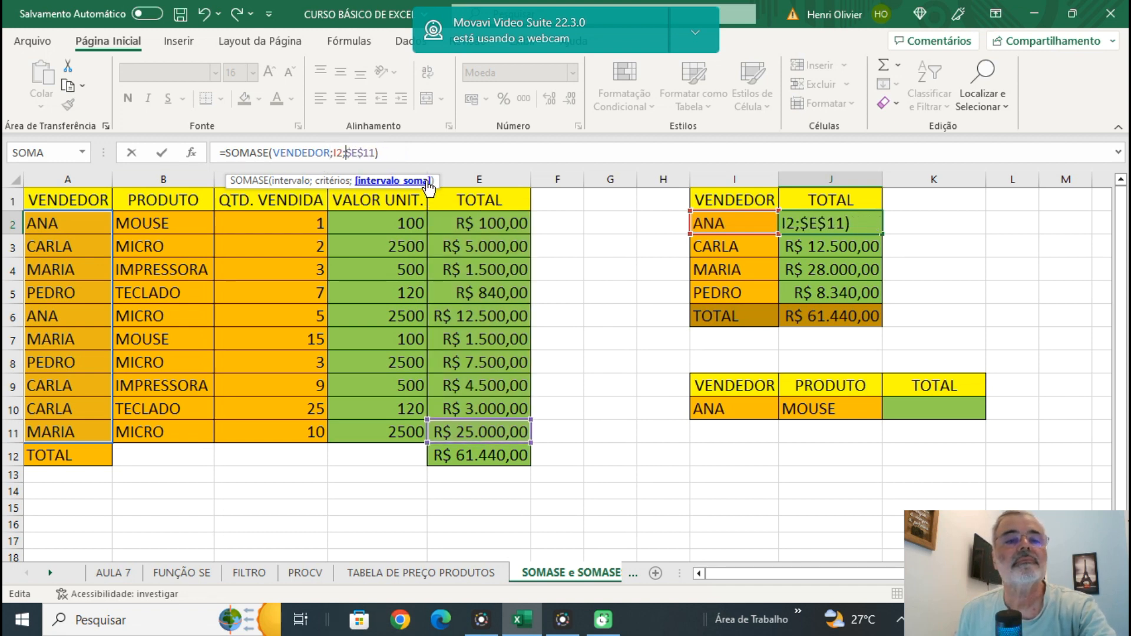
type("TOTAL")
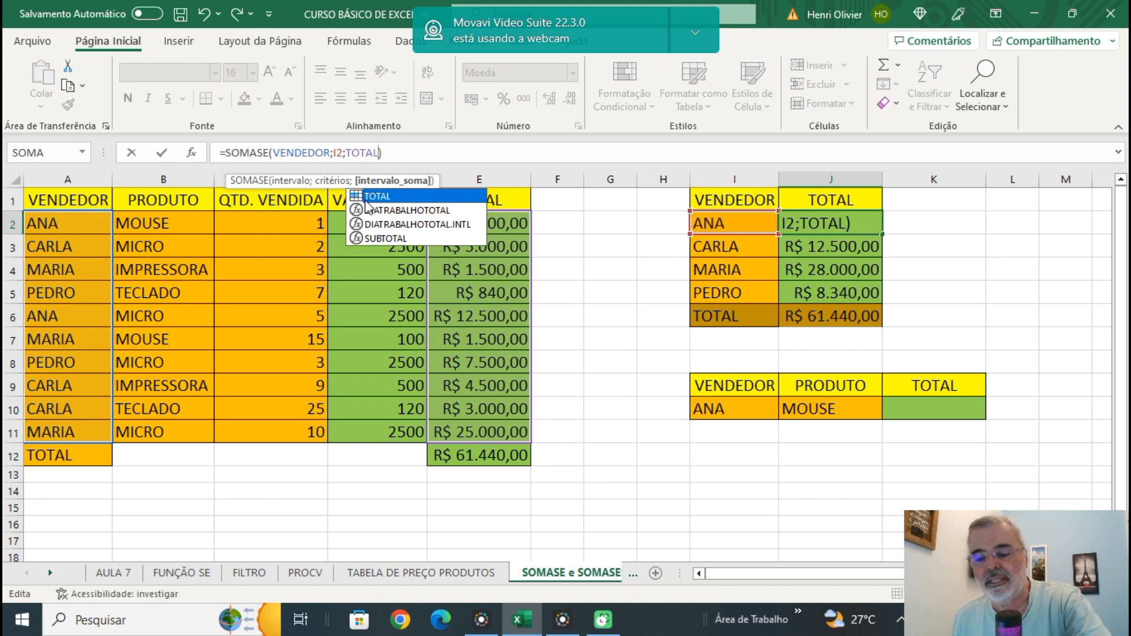
key("Return")
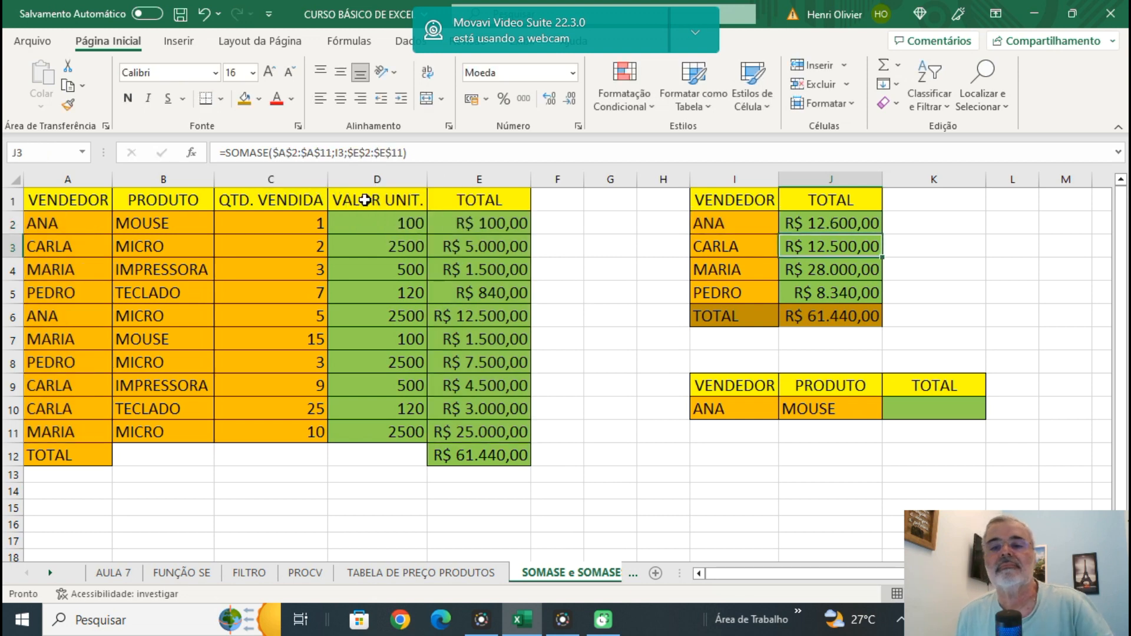
Review the formula in J2 and select A2:A11 and E2:E11 to check their range names.
left_click(815, 227)
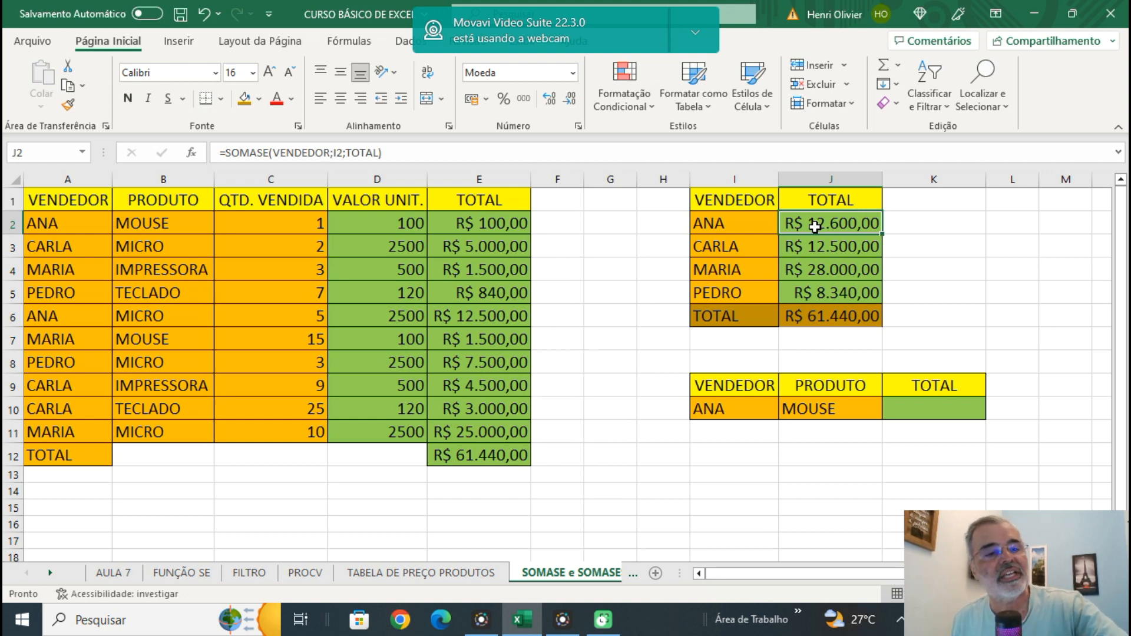
left_click(48, 235)
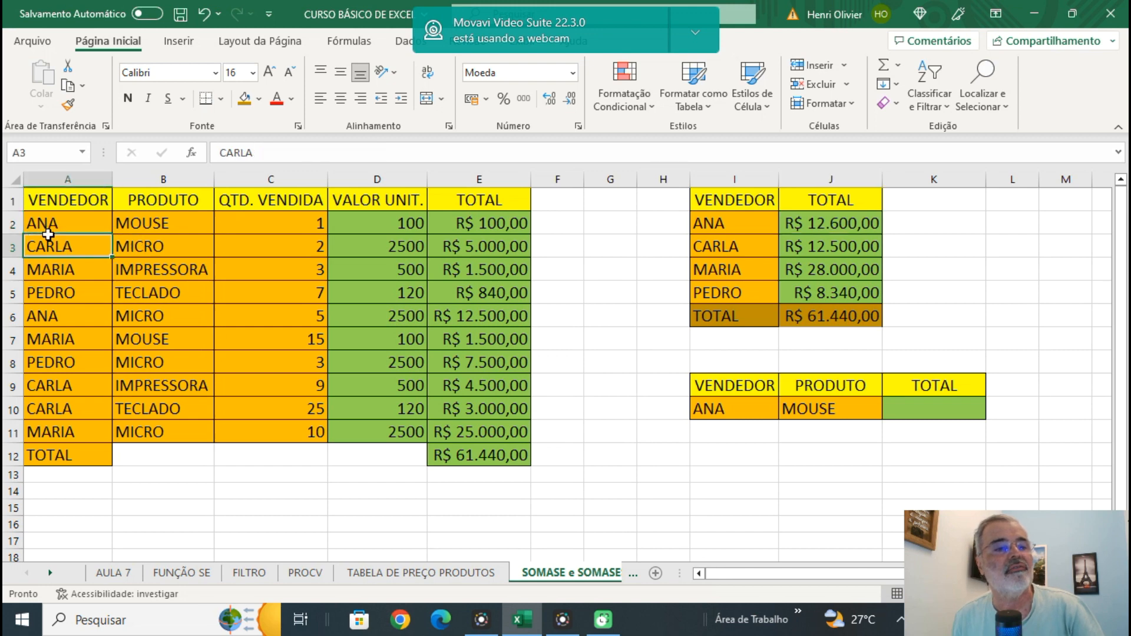
left_click_drag(46, 223, 99, 433)
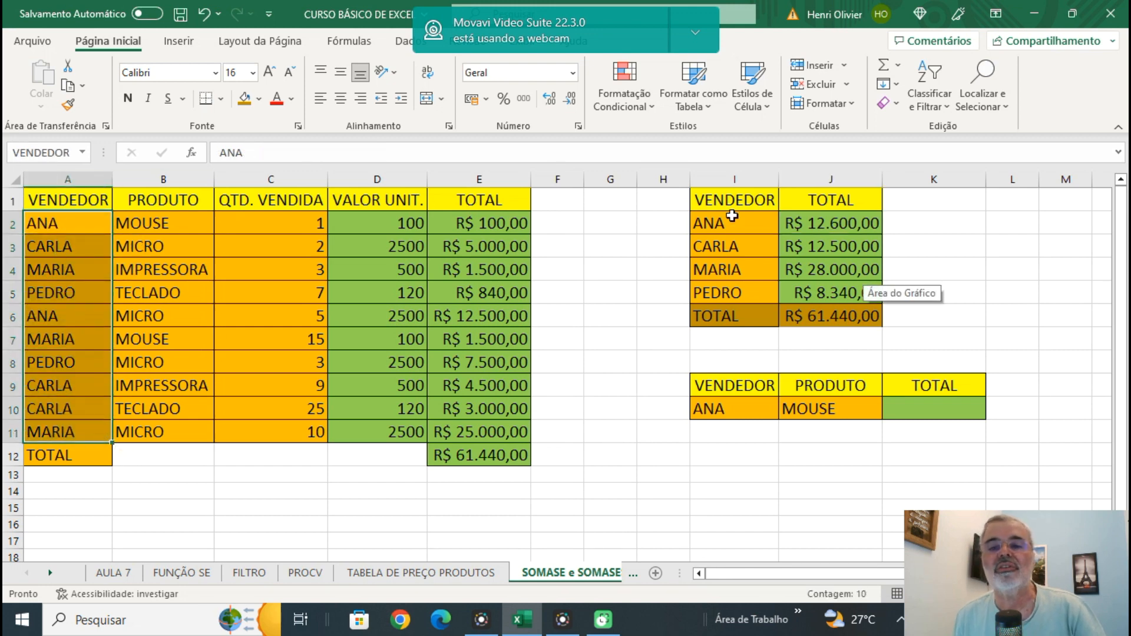
left_click(479, 220)
left_click_drag(479, 220, 498, 436)
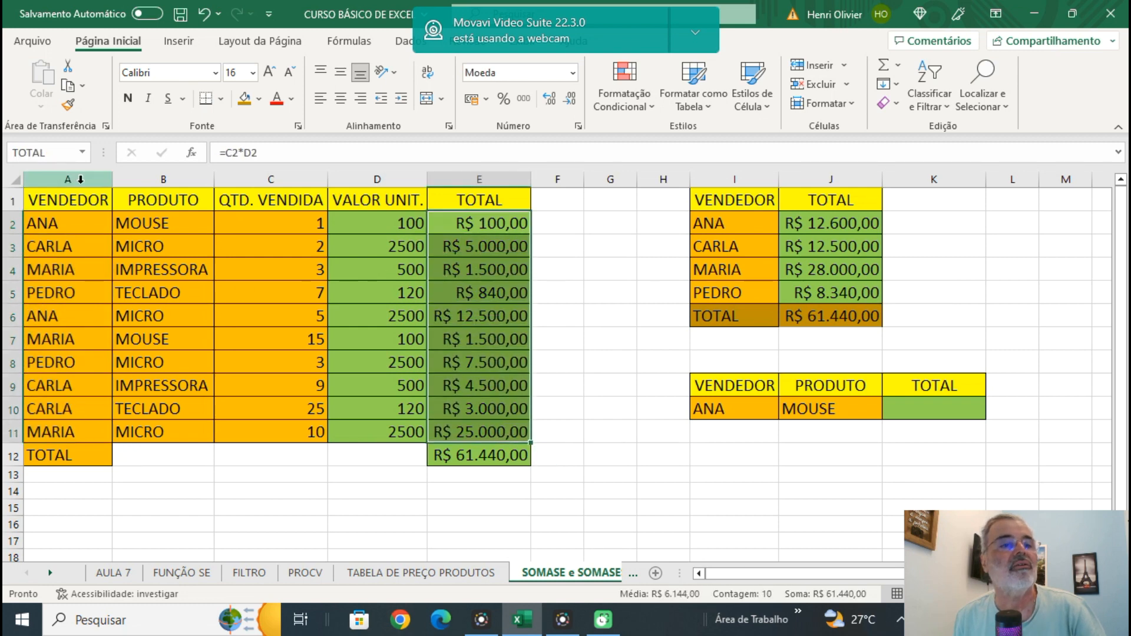
left_click(590, 318)
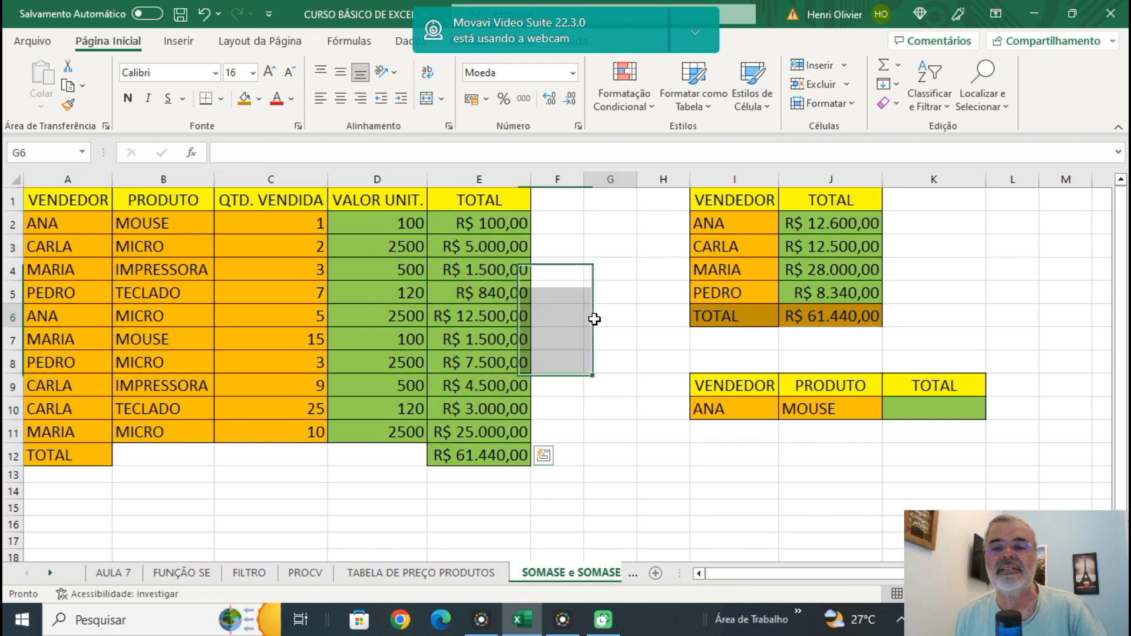
Compare the named-range formula in J2 with the absolute-reference formula in J3, leaving both unedited.
left_click(815, 227)
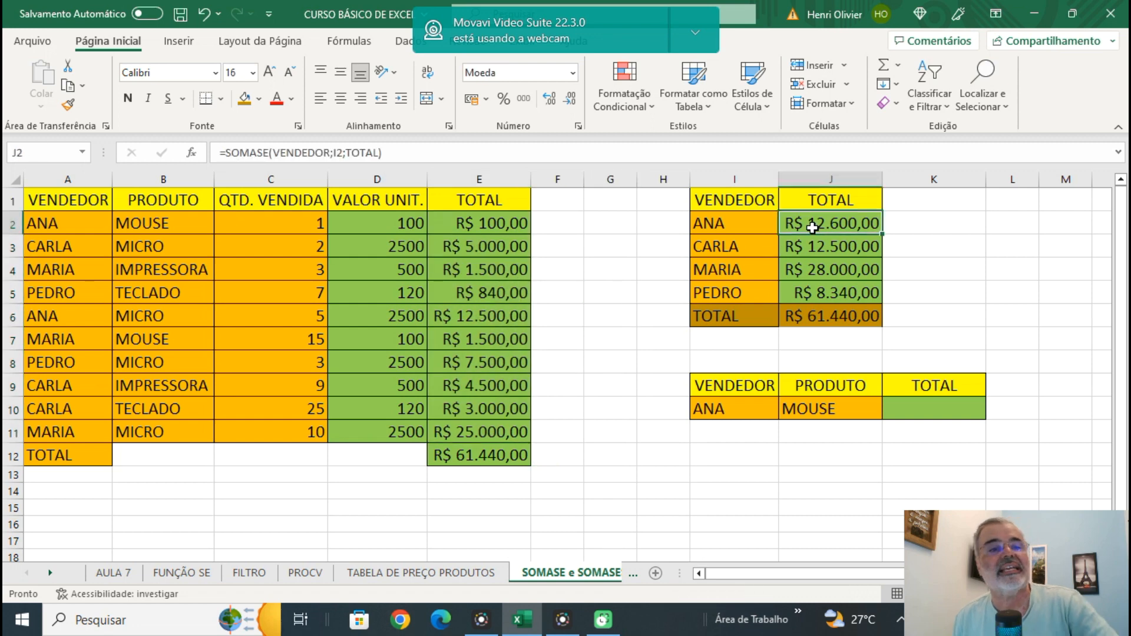
key("F2")
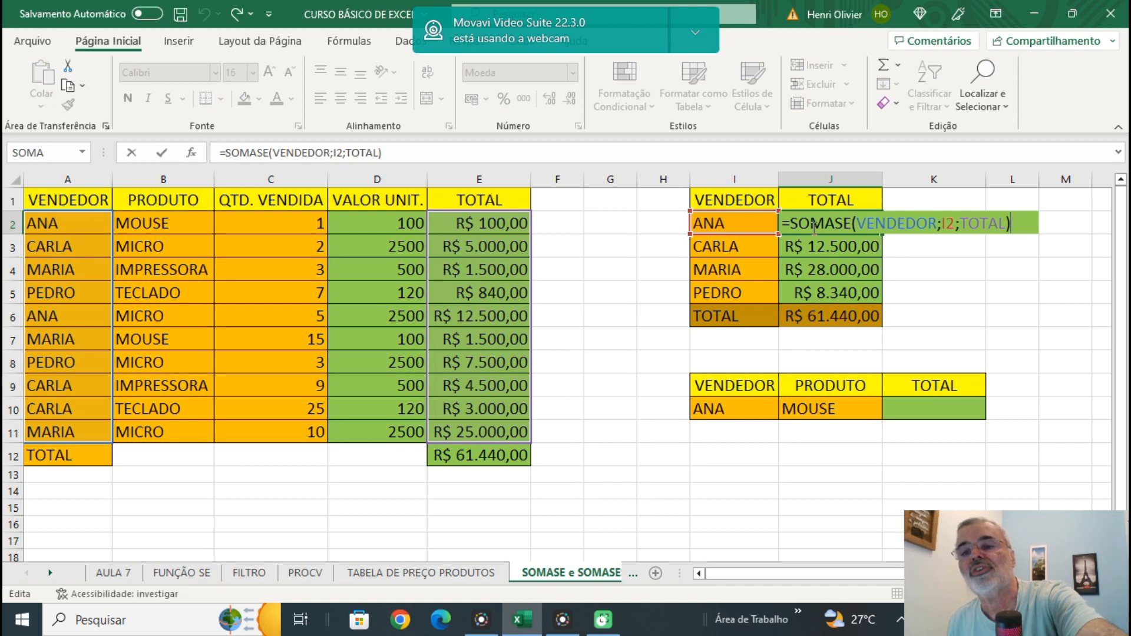
key("Return")
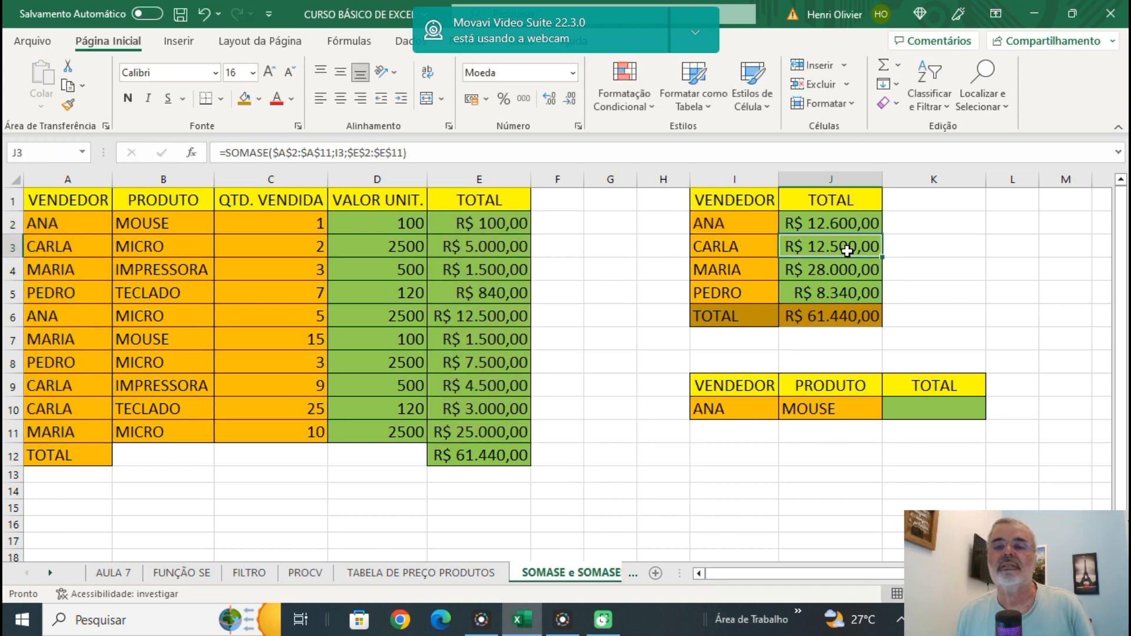
key("F2")
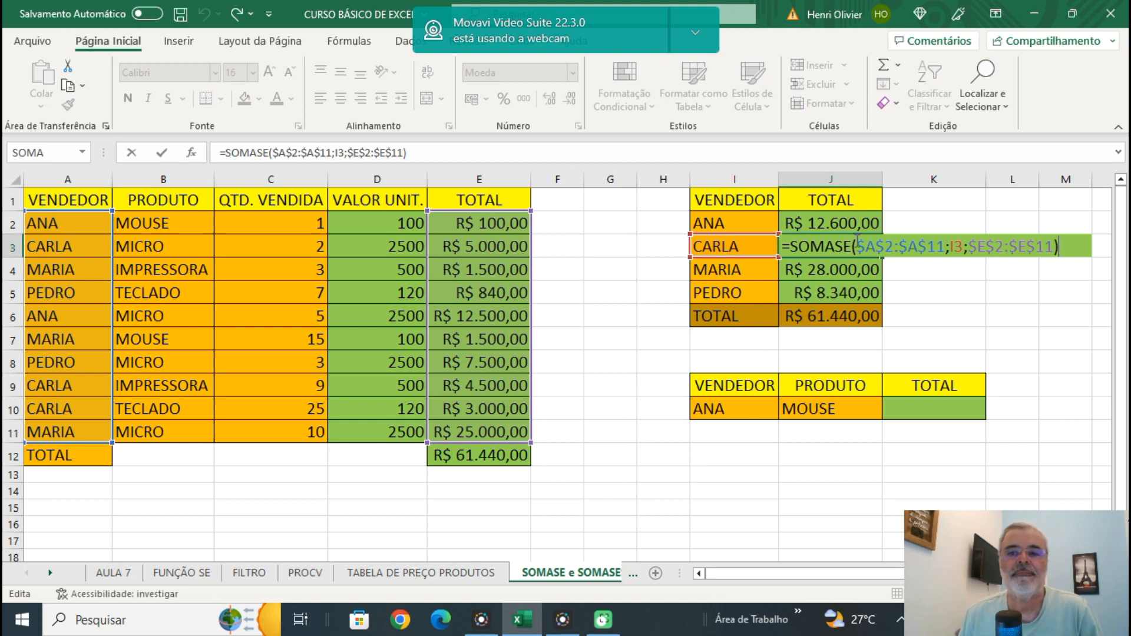
left_click(899, 287)
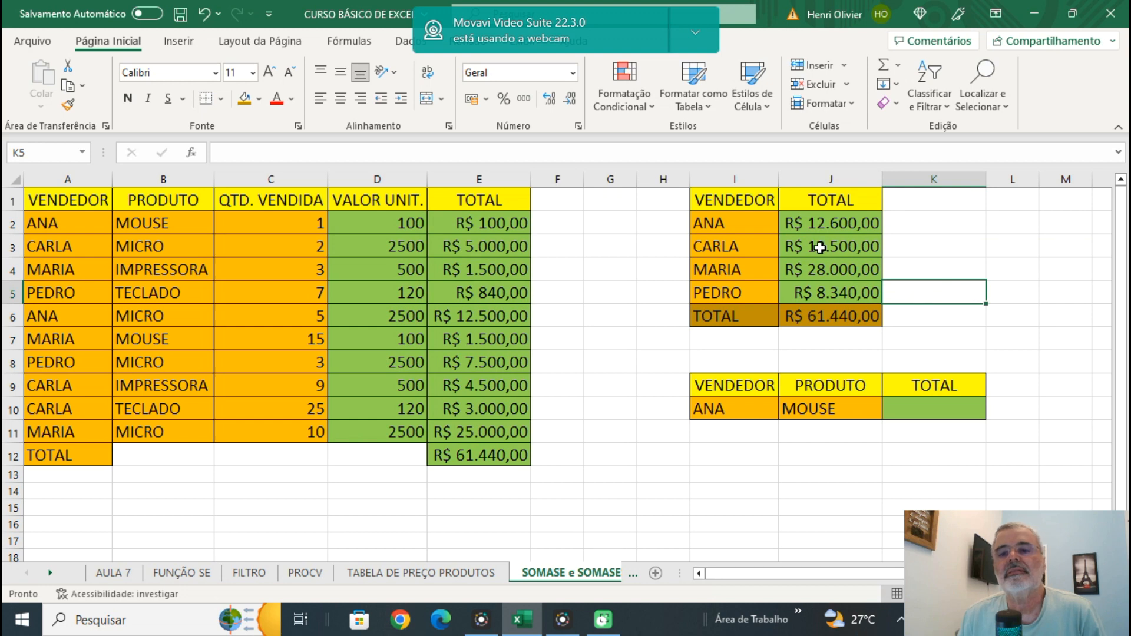
Copy the named-range SOMASE formula from J2 down through J5 and check the copied formula in J5.
left_click(836, 223)
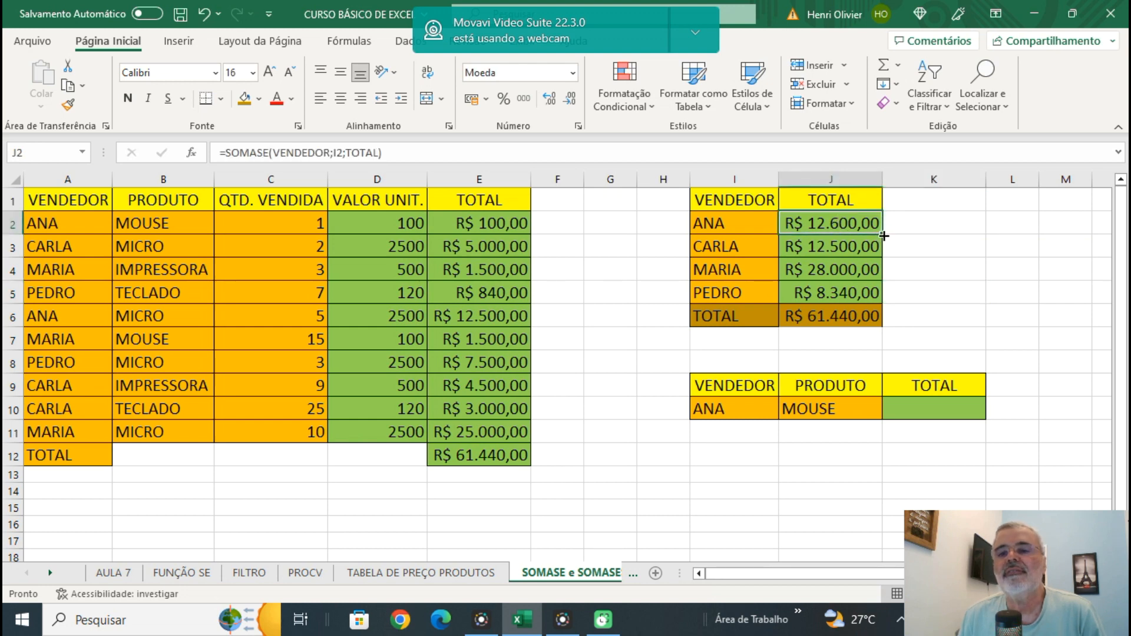
left_click_drag(882, 234, 884, 298)
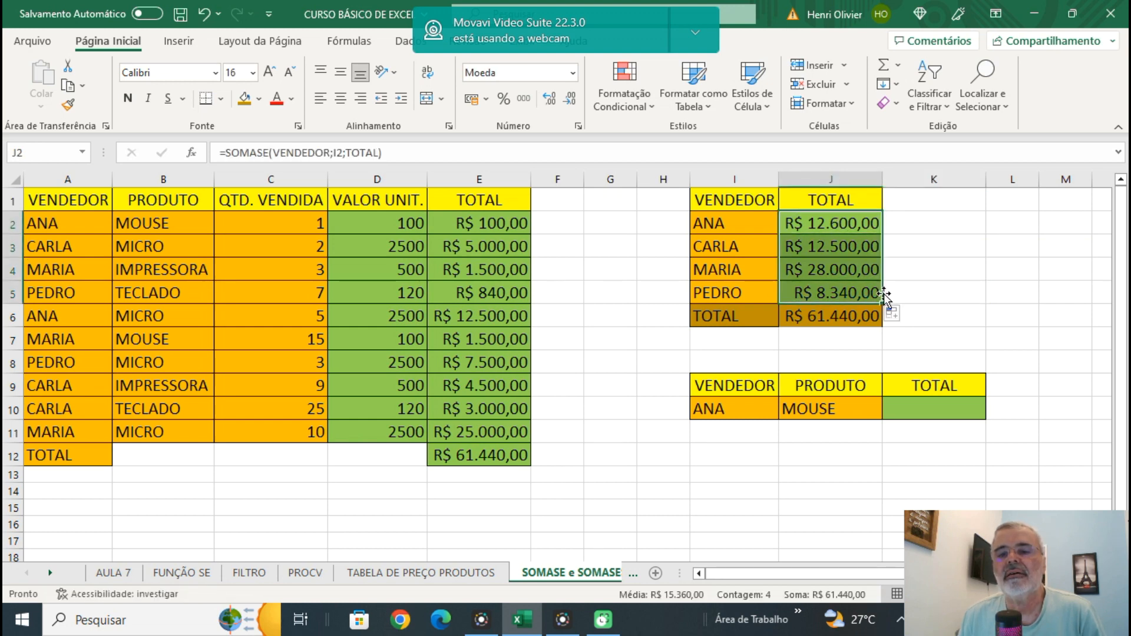
left_click(936, 306)
left_click(846, 294)
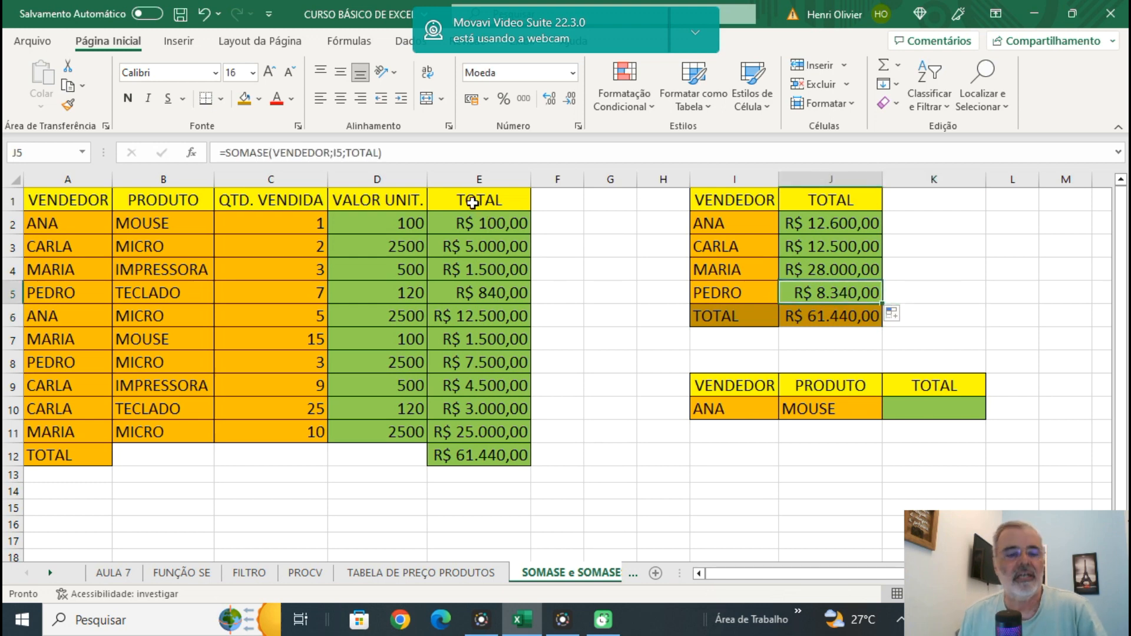
key("F2")
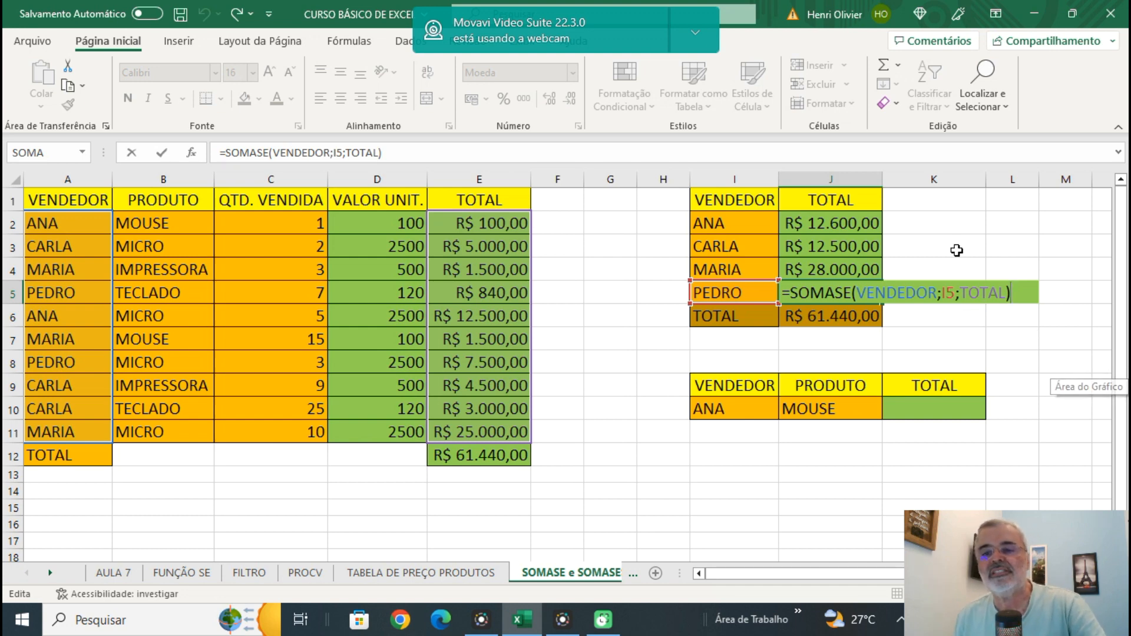
left_click(939, 221)
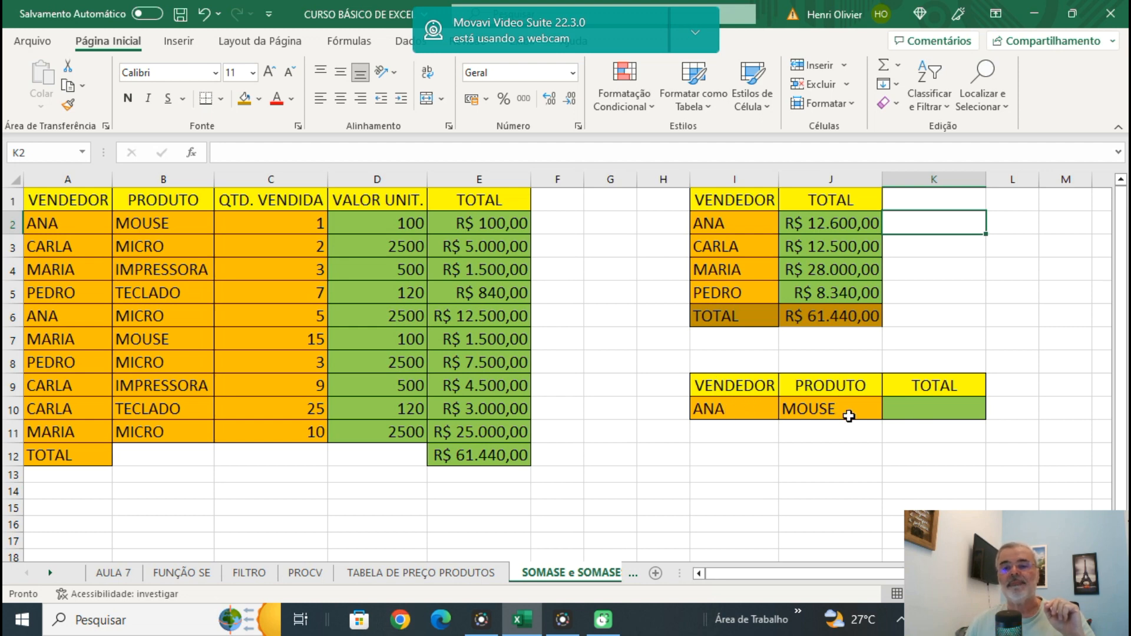
Start a SOMASES formula in K10 with the named range TOTAL as its sum range.
left_click(939, 413)
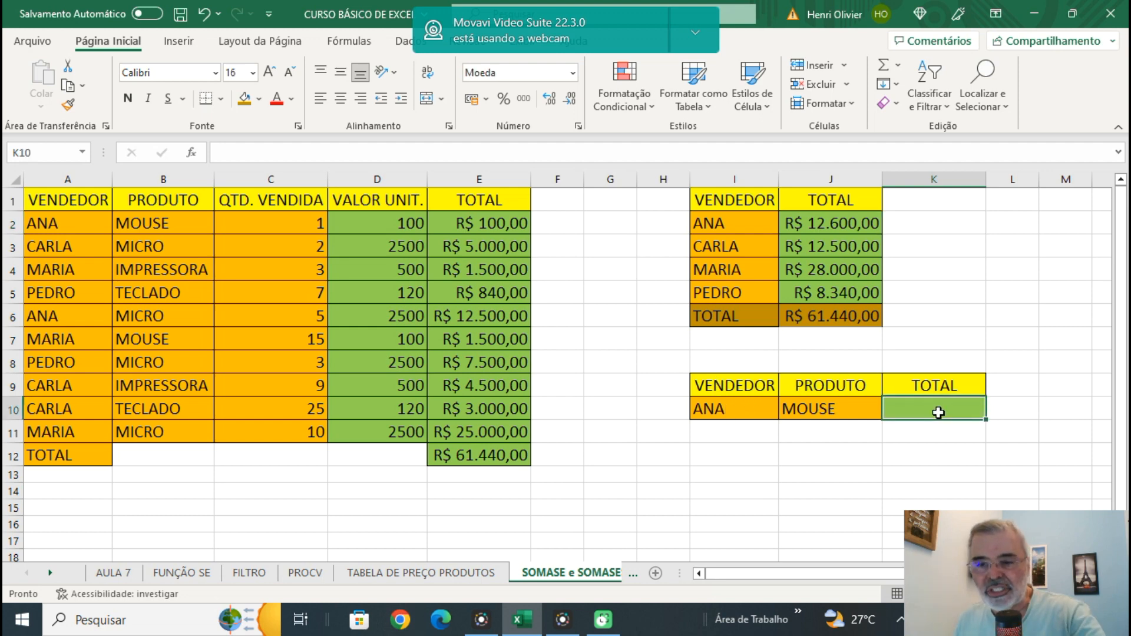
type("=SO")
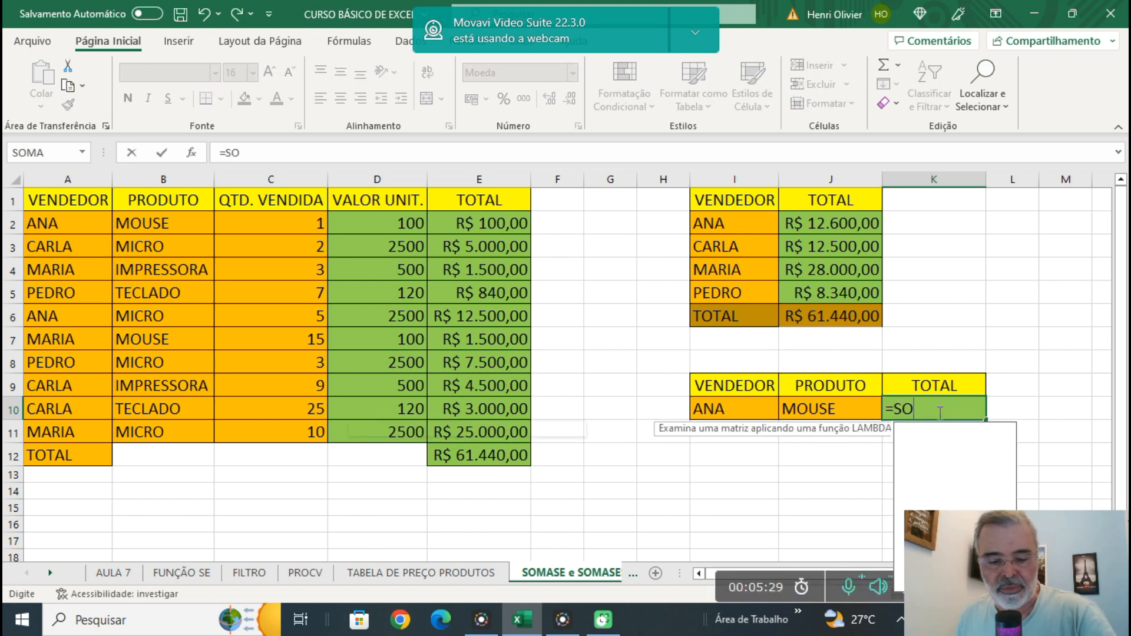
type("MASES")
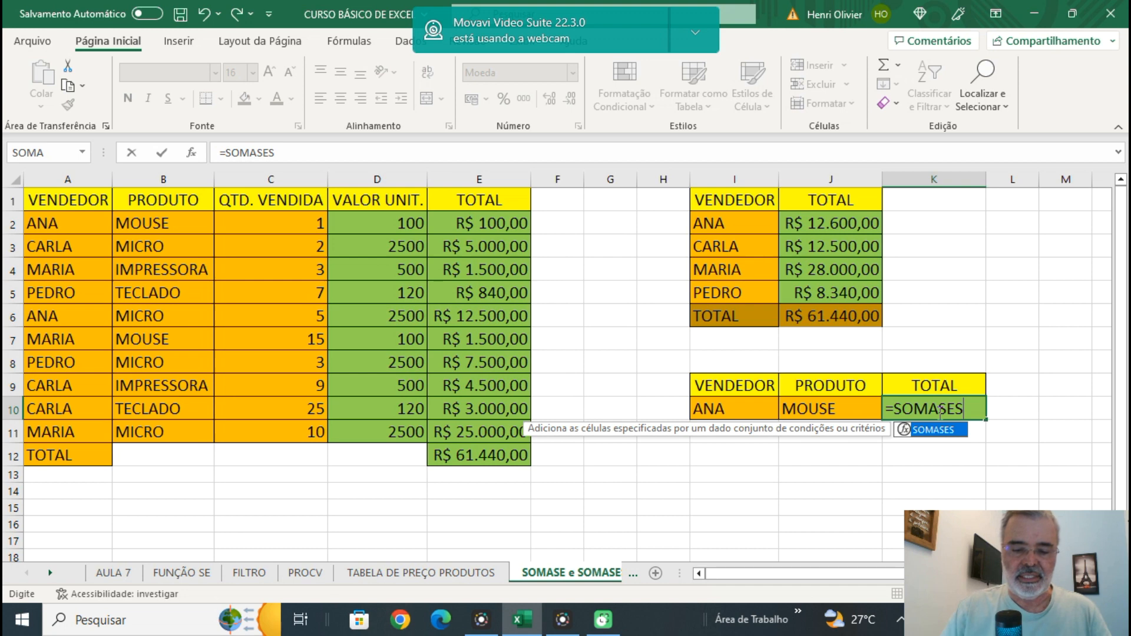
type("(")
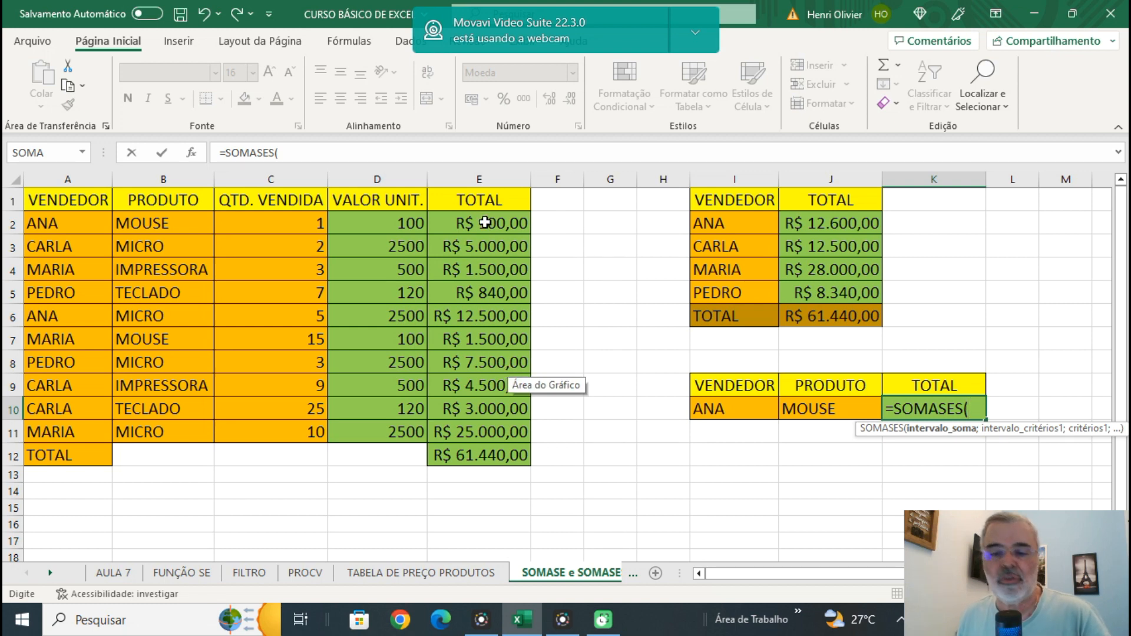
type("TOTAL")
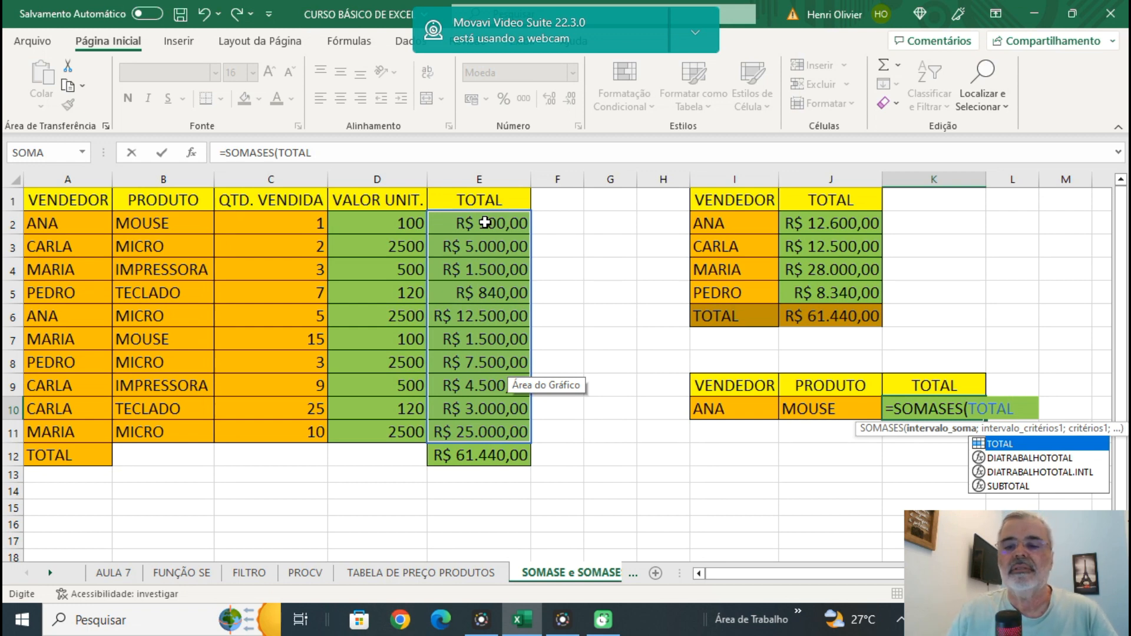
type(";")
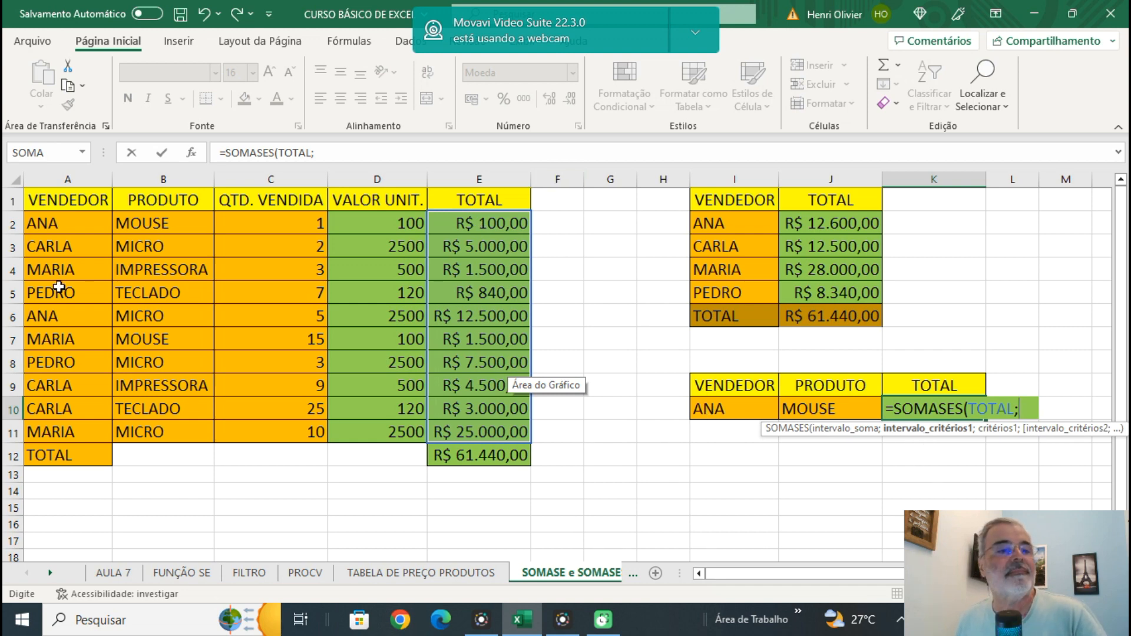
Add the first condition to the K10 formula, with A2:A11 (VENDEDOR) as criteria range and I10 as criterion.
left_click_drag(53, 214, 58, 420)
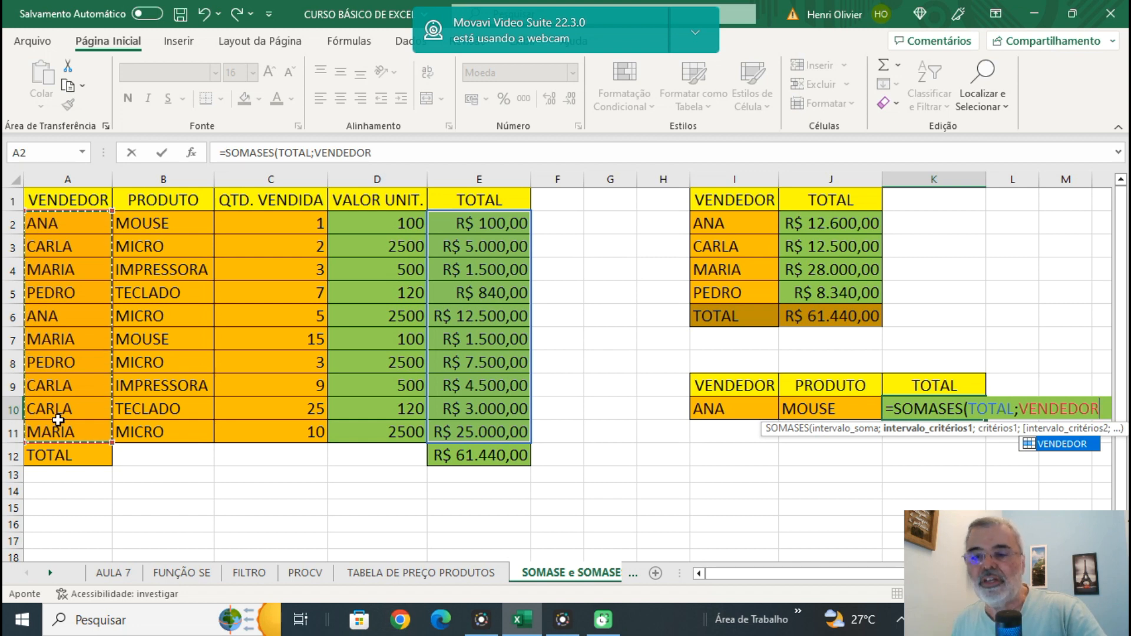
type(";")
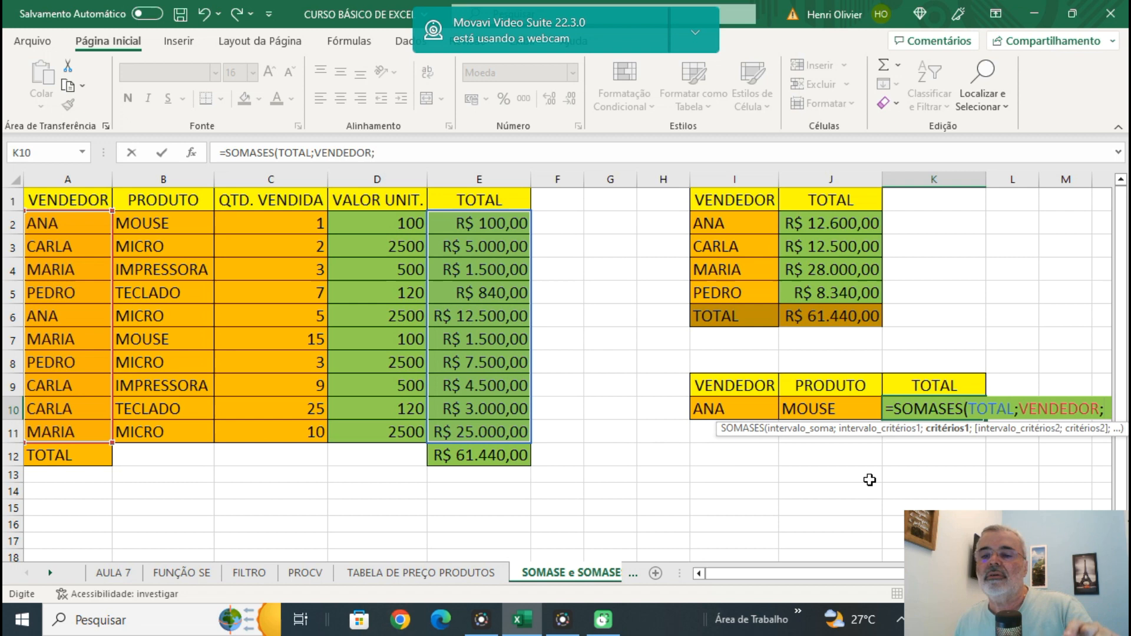
left_click(711, 411)
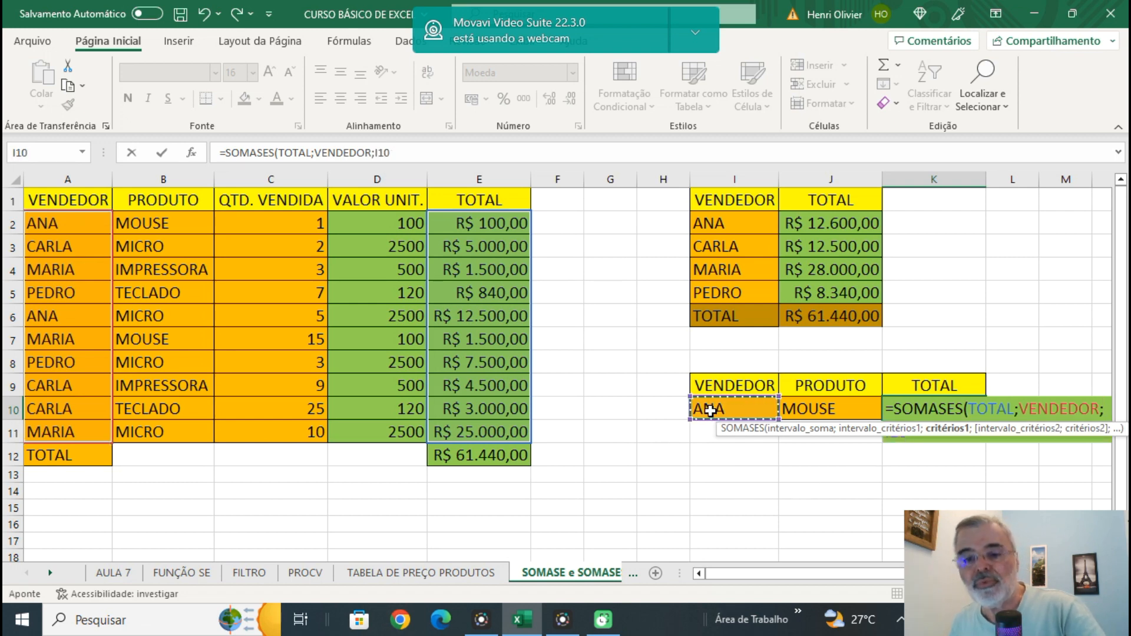
type(";")
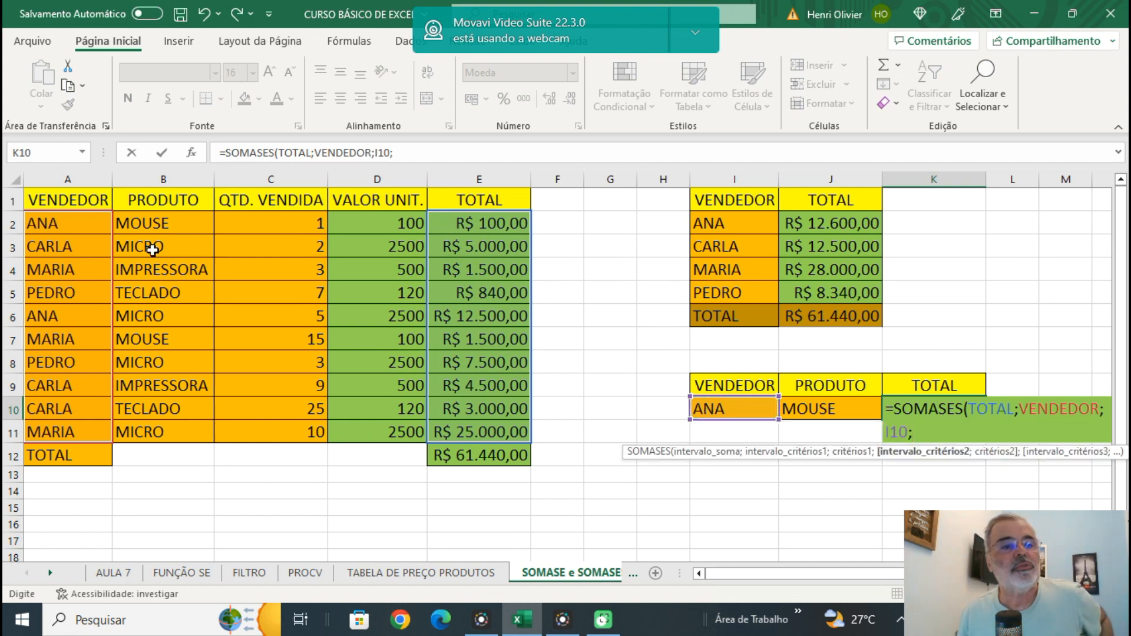
Add the second condition with absolute range $B$2:$B$11 and criterion J10, and confirm the K10 formula.
left_click_drag(152, 221, 174, 431)
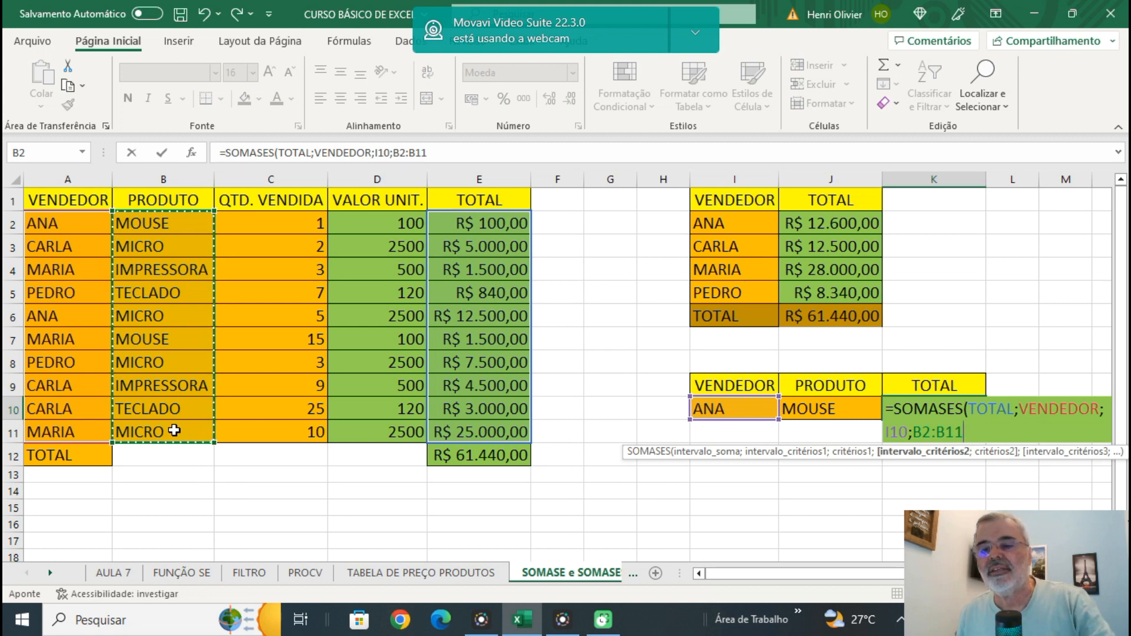
key("F4")
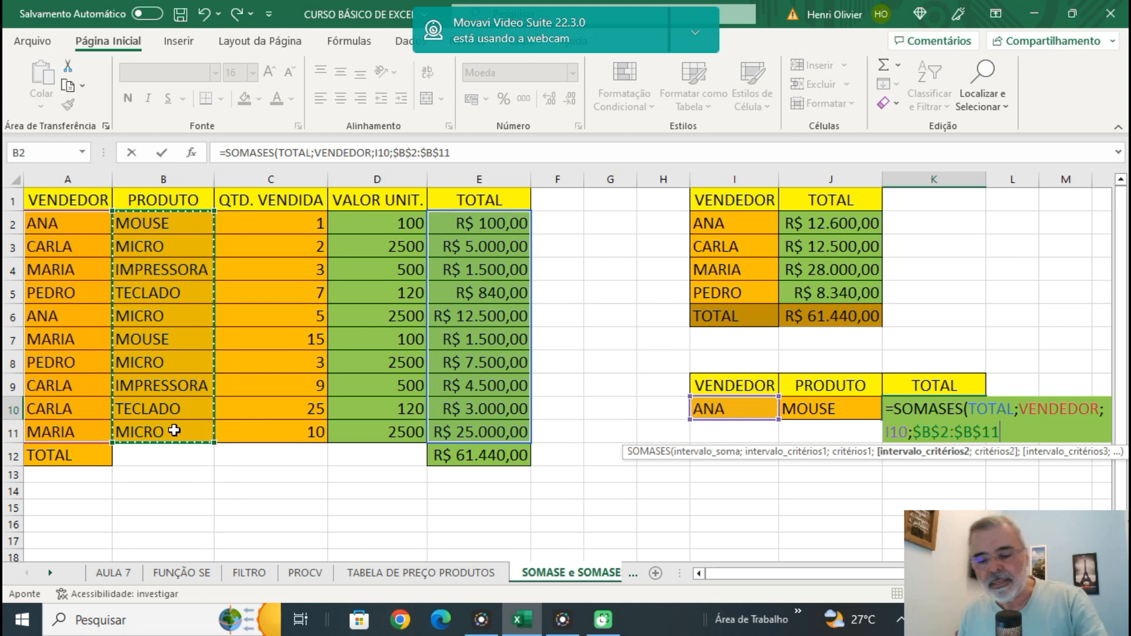
type(";")
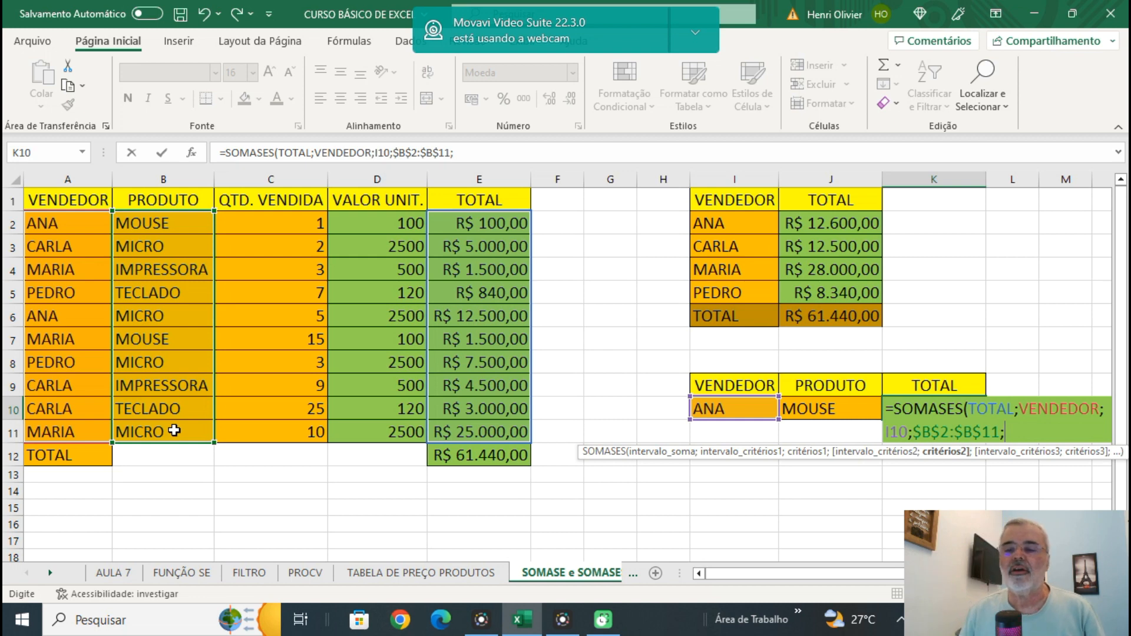
left_click(815, 409)
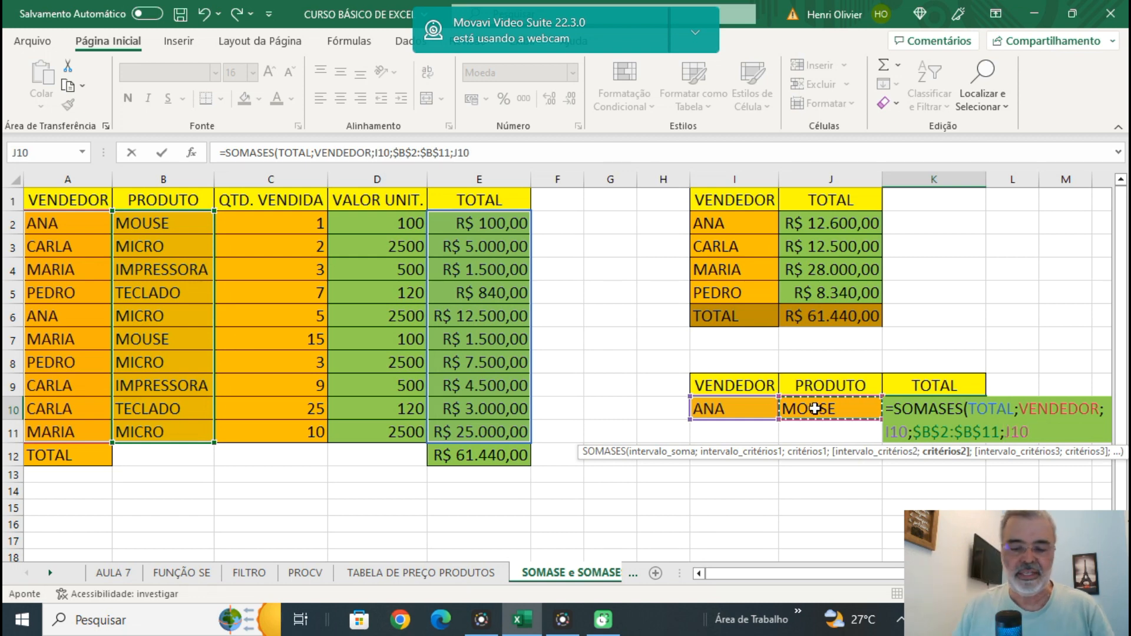
type(")")
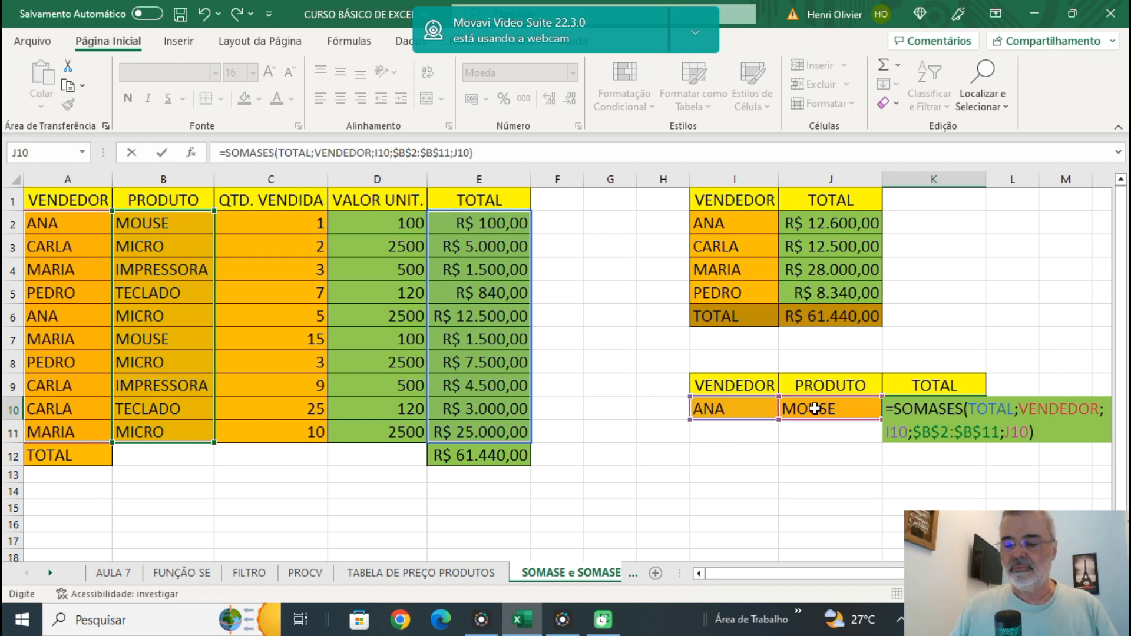
key("Return")
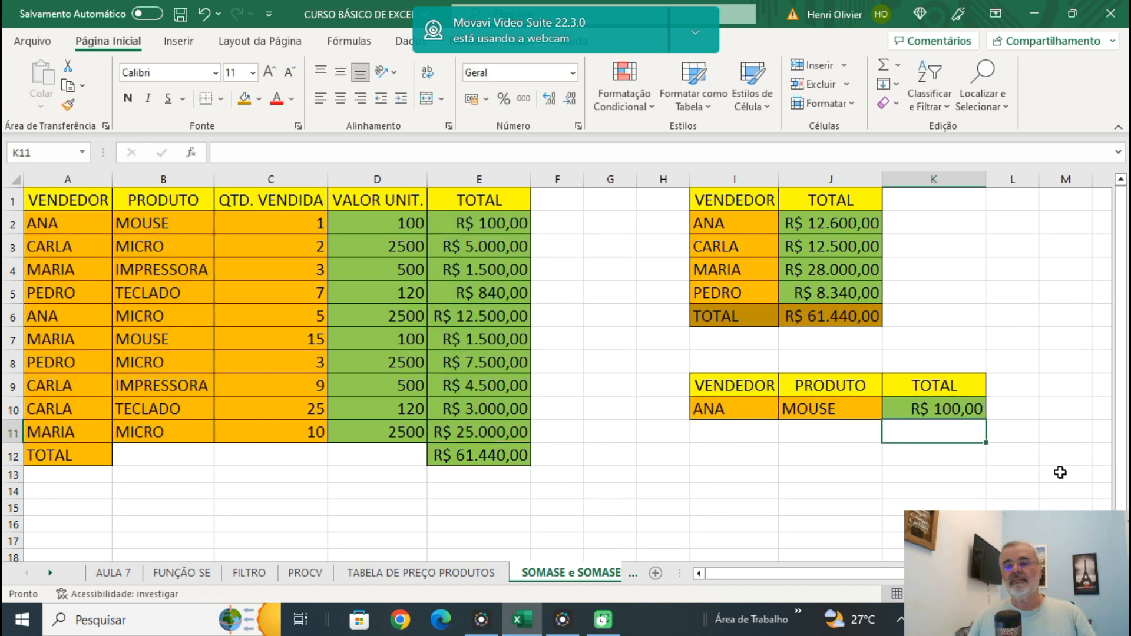
Replace the seller name in I10 with the seller listed in I4 to test the SOMASES formula.
left_click(952, 409)
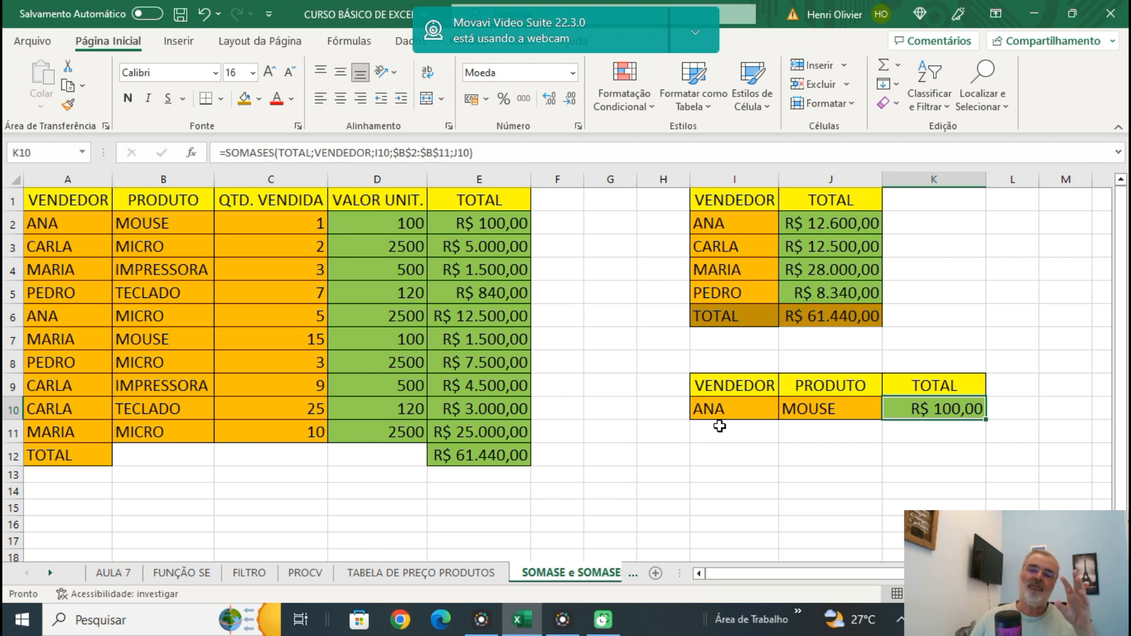
left_click(837, 410)
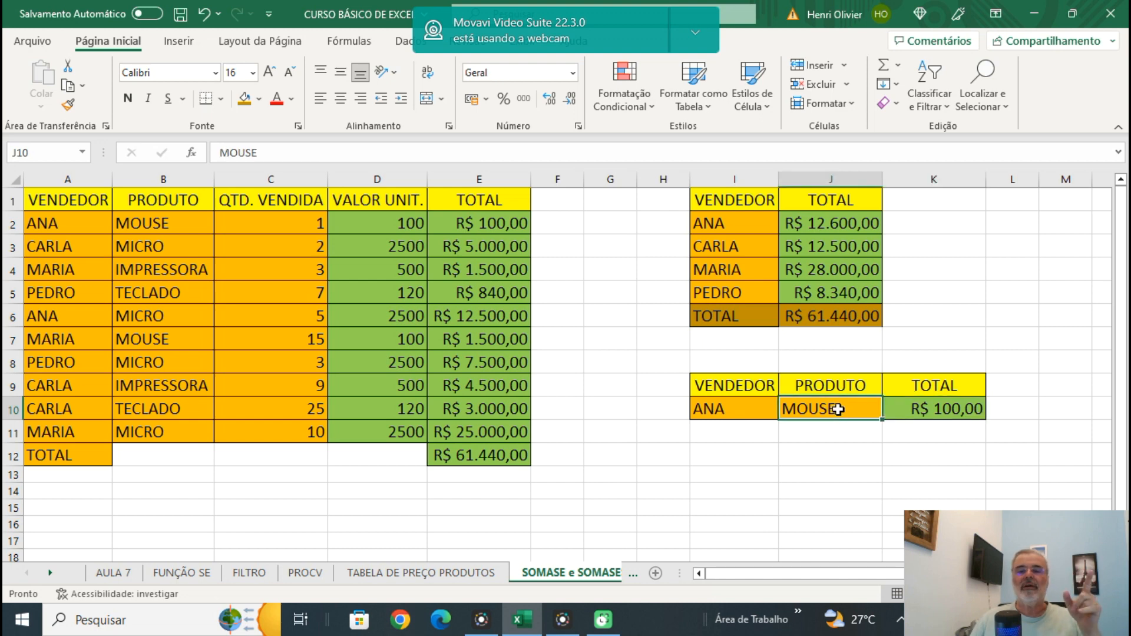
left_click(729, 405)
type("MARIA")
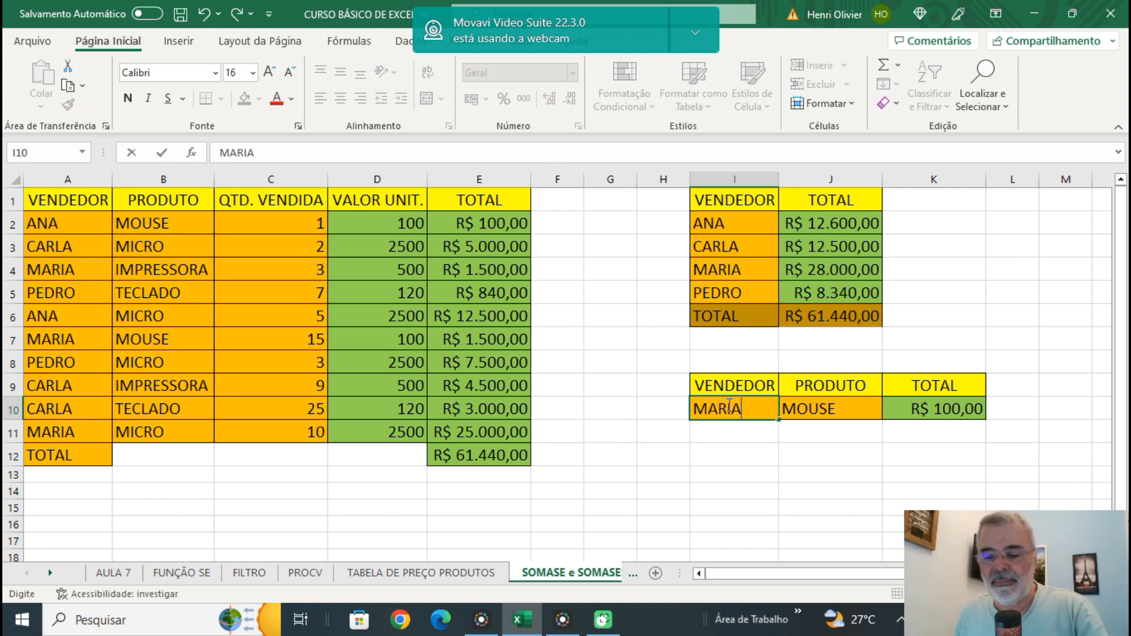
key("Return")
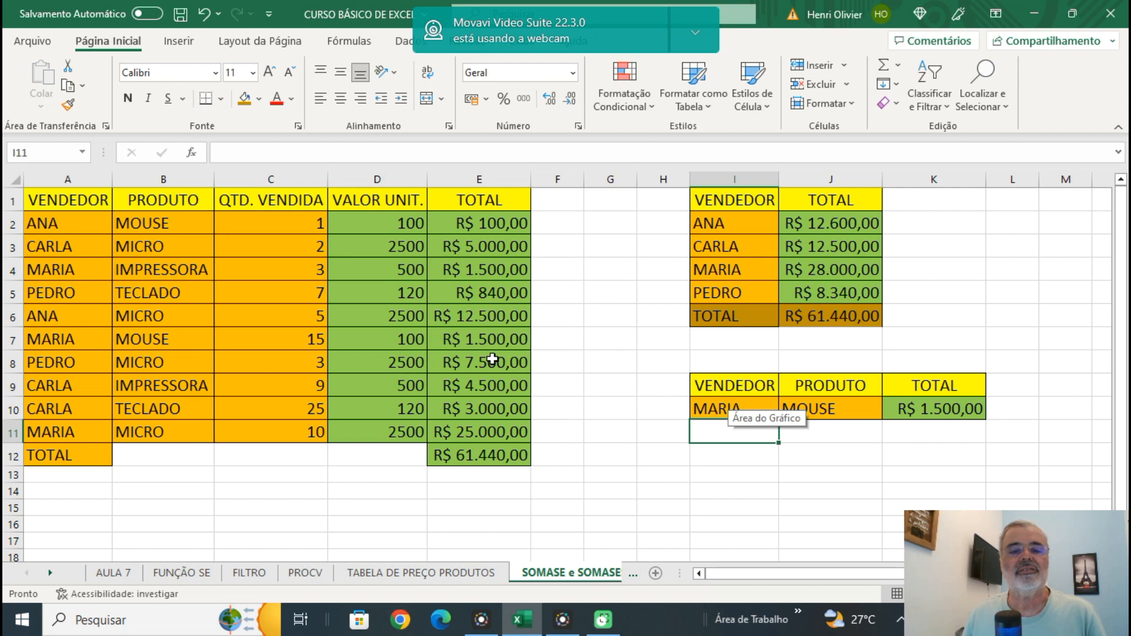
Change the product in J10 to MICRO and check the total in K10.
left_click(831, 415)
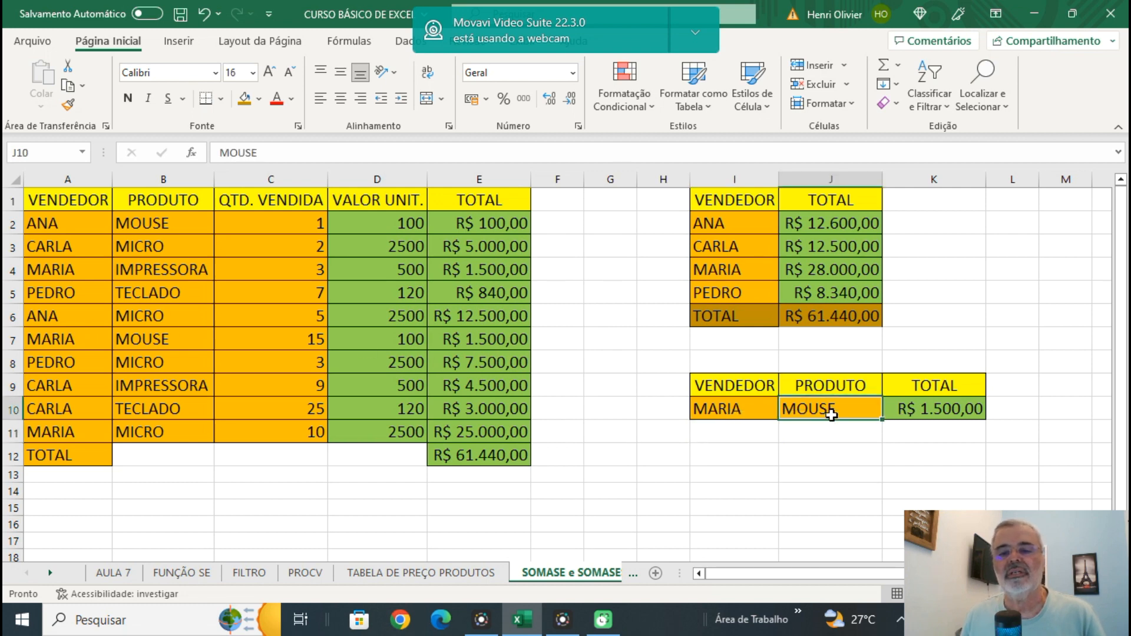
type("MICRO")
key("Return")
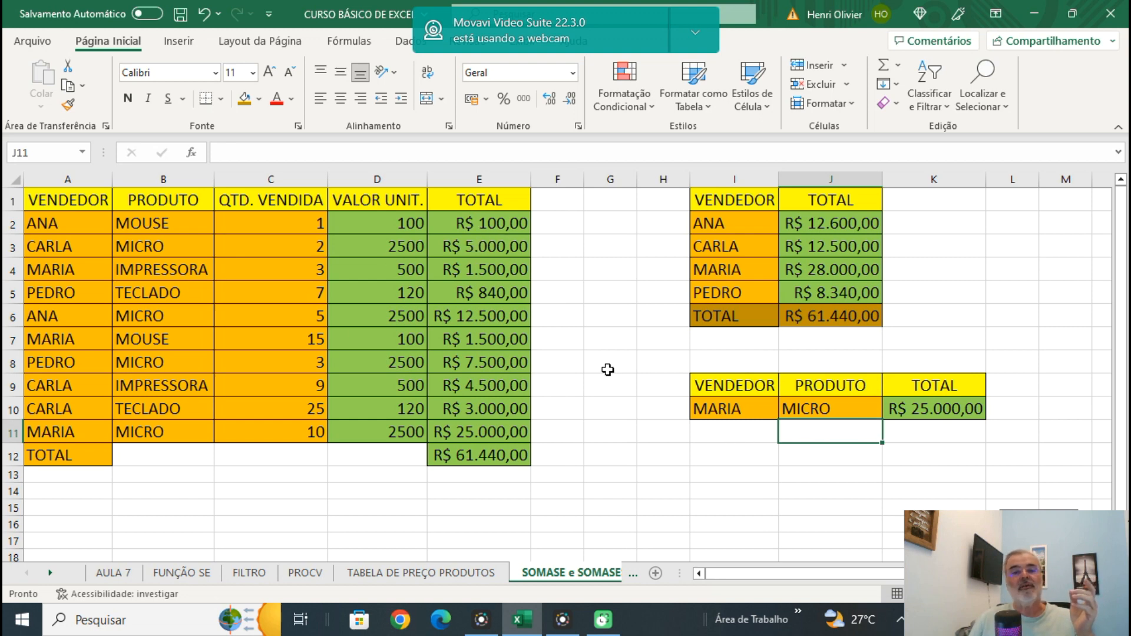
left_click(936, 411)
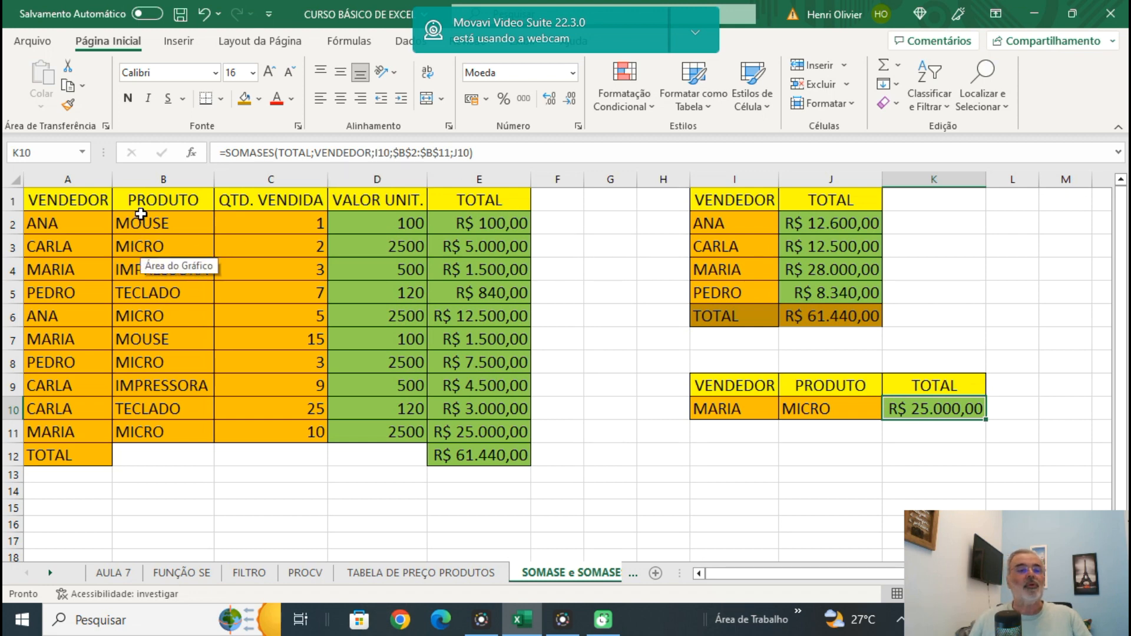
Define the workbook-level name PRODUTO for B2:B11 and reselect the range to check its name.
left_click_drag(141, 222, 157, 431)
right_click(151, 315)
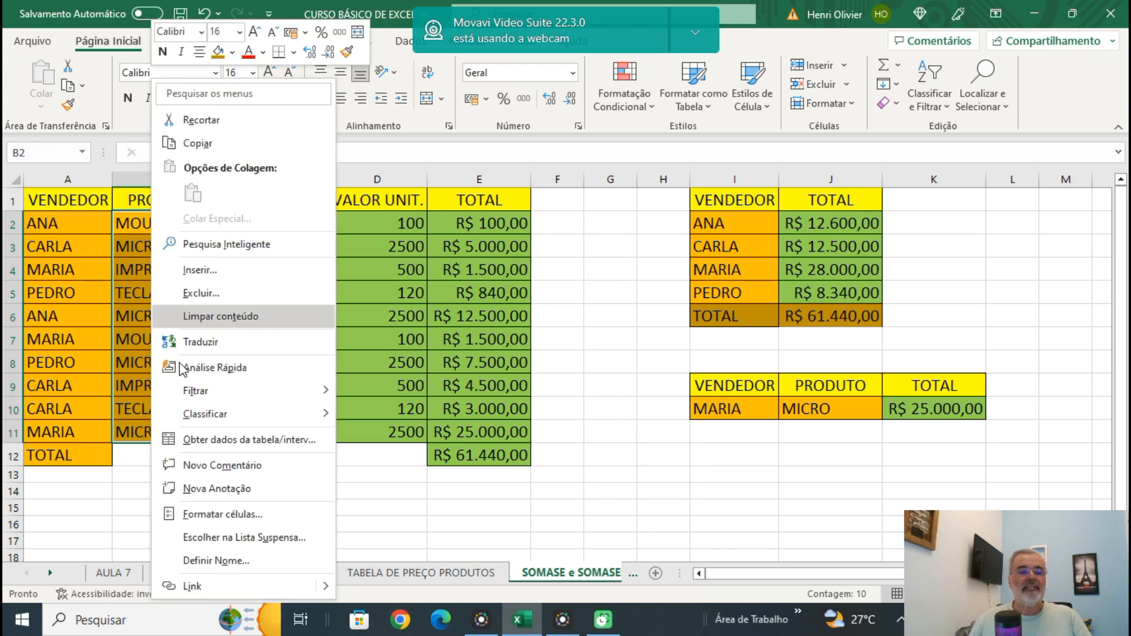
left_click(213, 561)
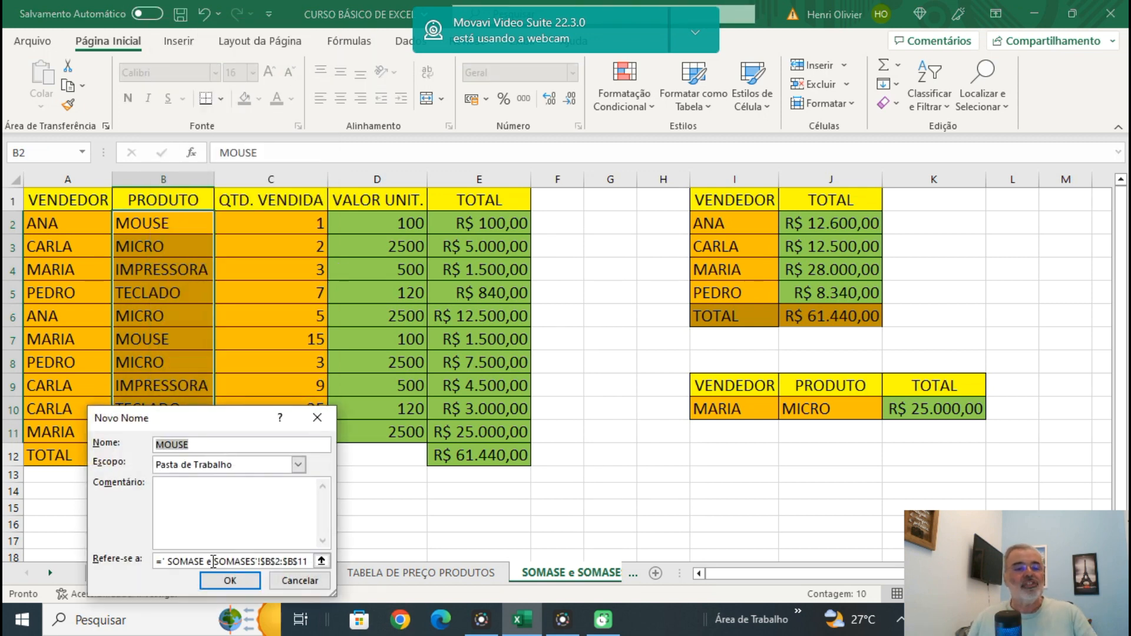
type("PR")
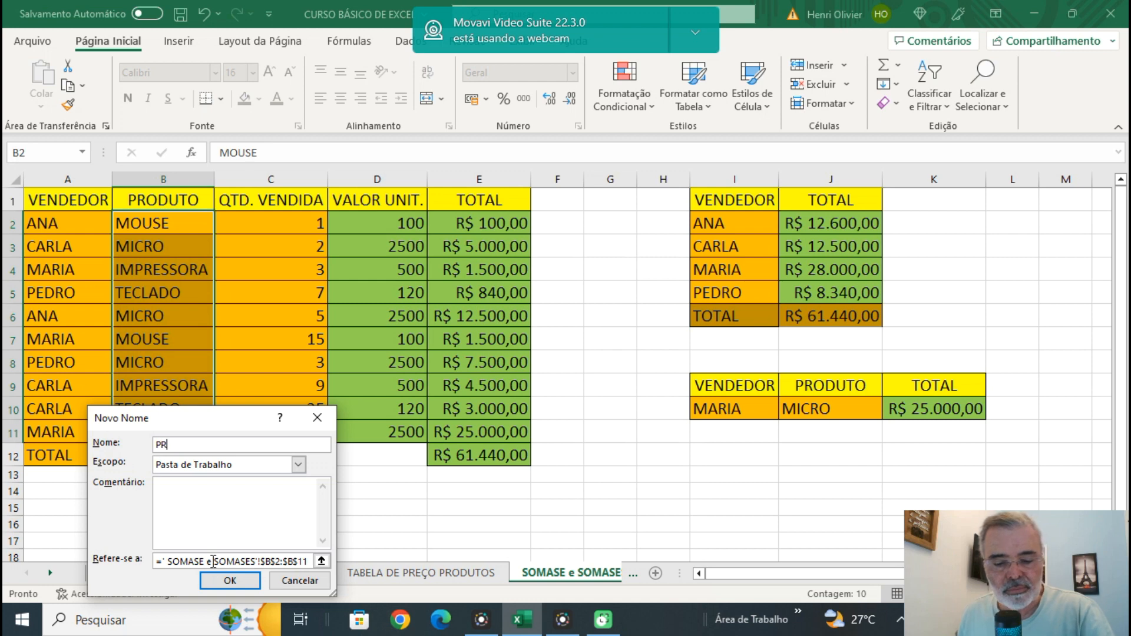
type("ODUTO")
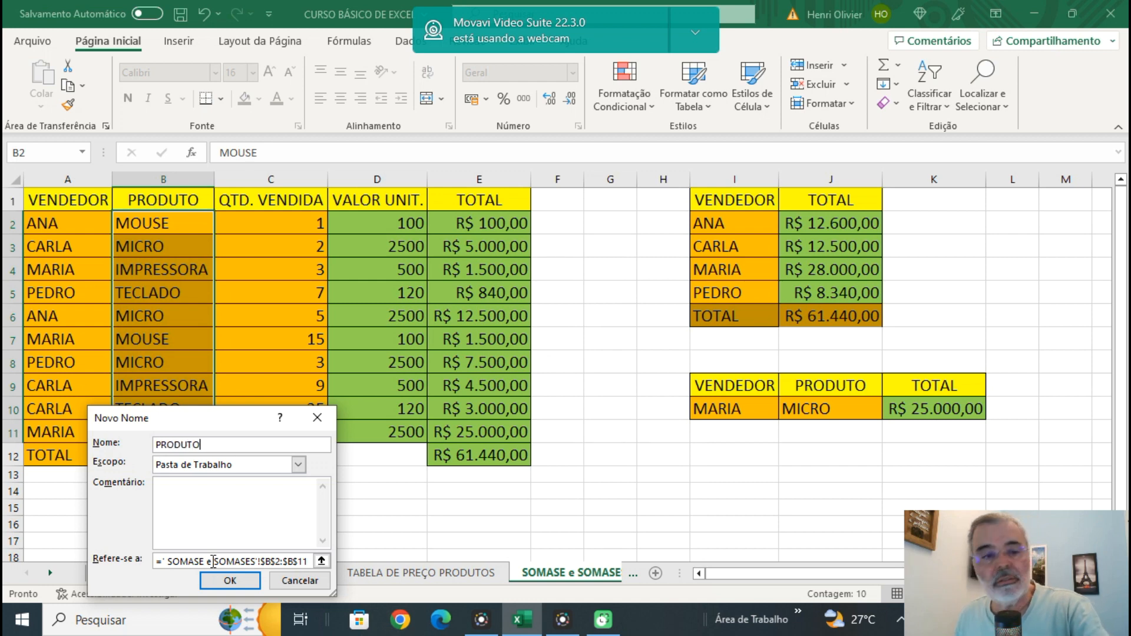
key("Return")
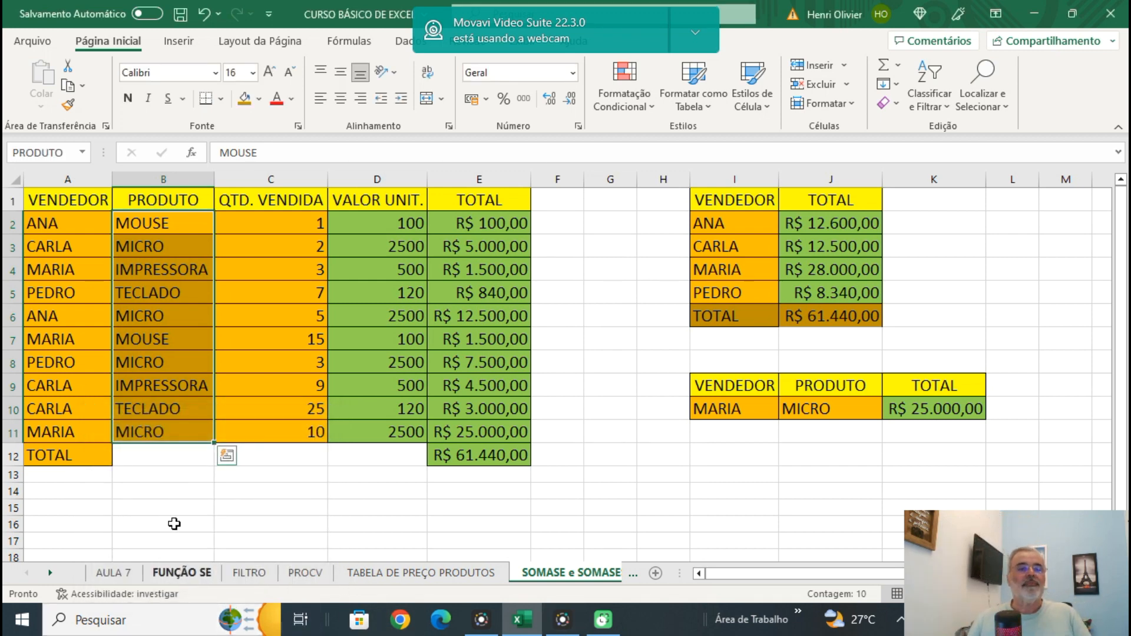
left_click_drag(163, 524, 164, 508)
left_click_drag(158, 223, 142, 427)
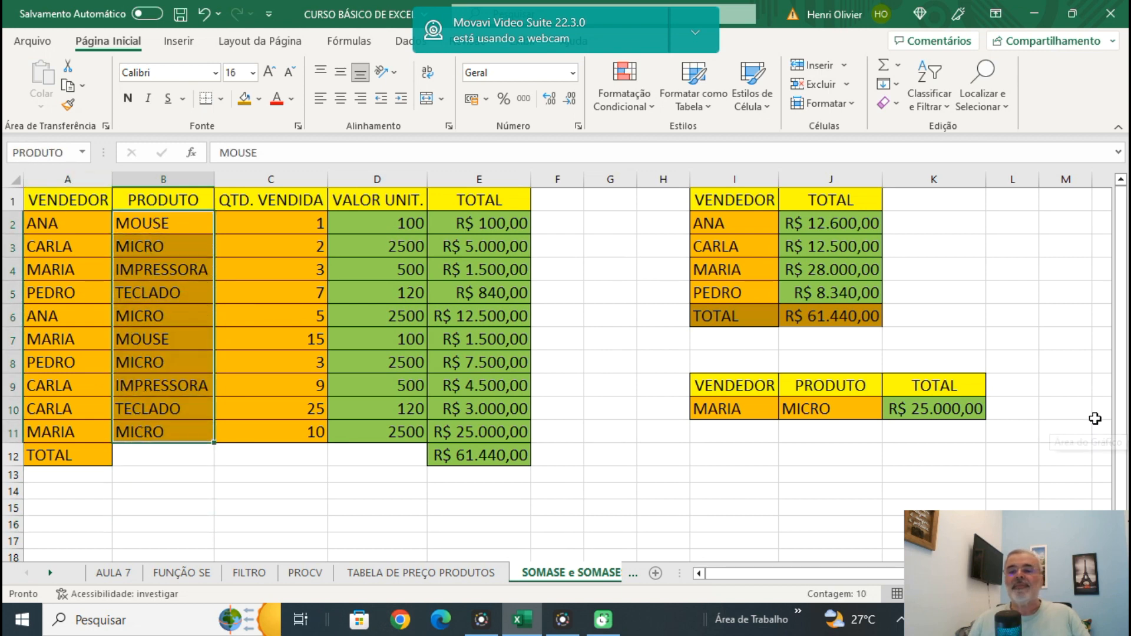
Replace $B$2:$B$11 in K10's SOMASES formula with the name PRODUTO, confirm it and check the updated formula.
left_click(943, 413)
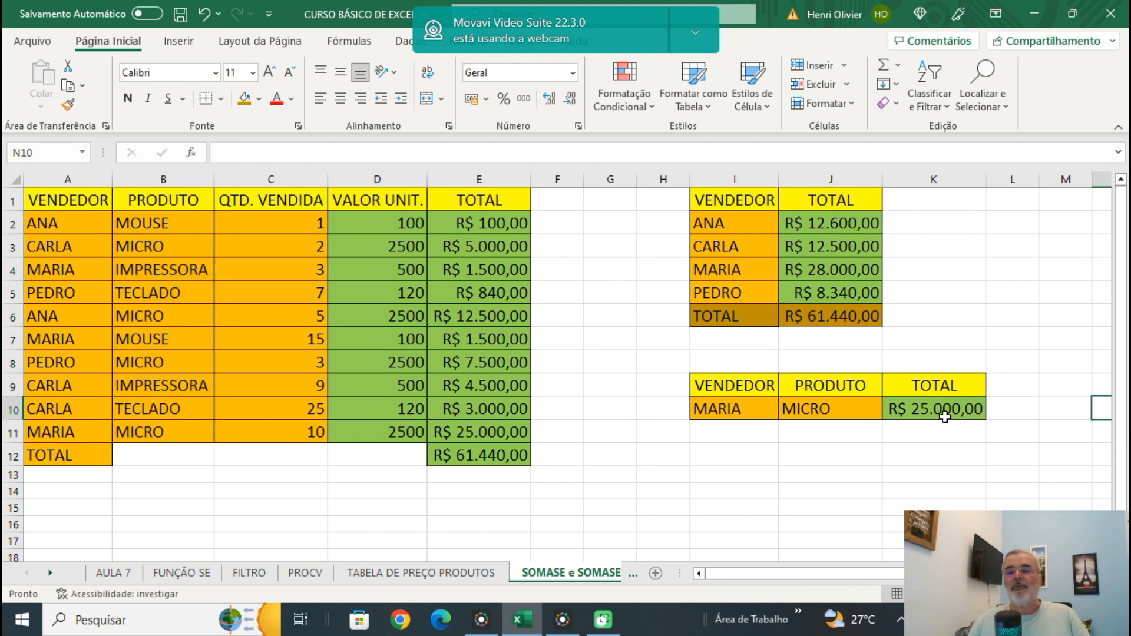
left_click(394, 153)
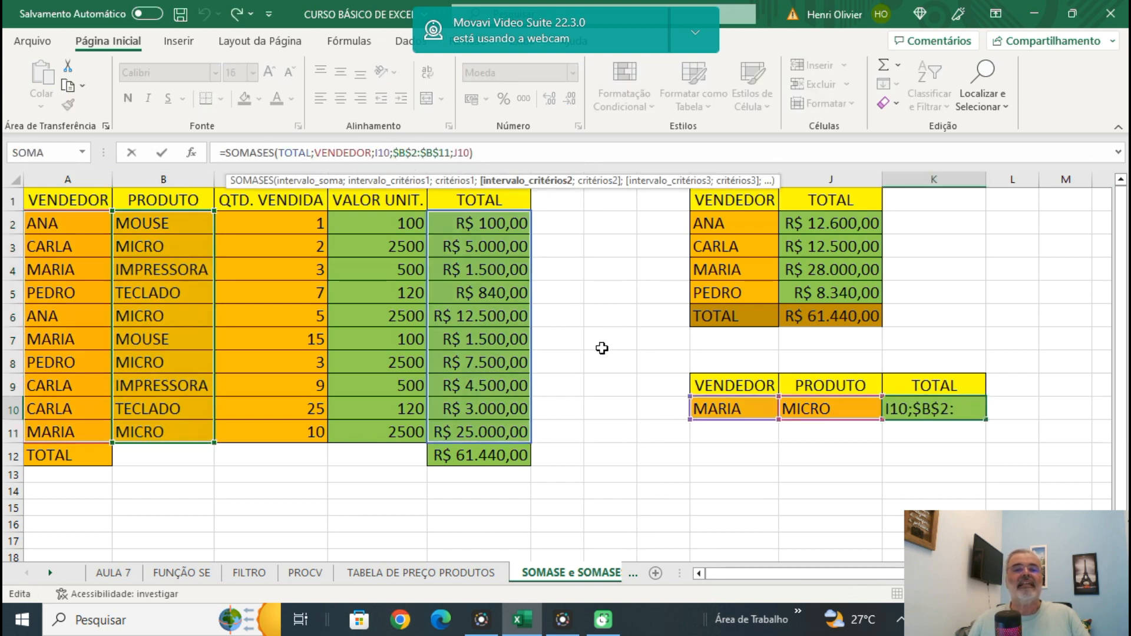
type("PRODUT")
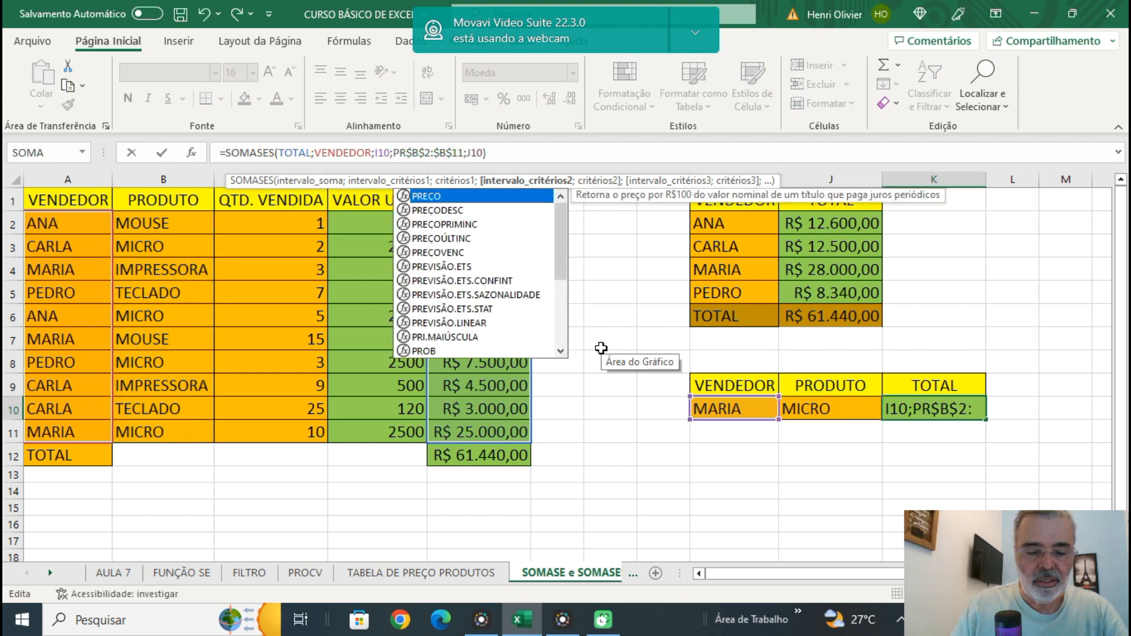
type("O")
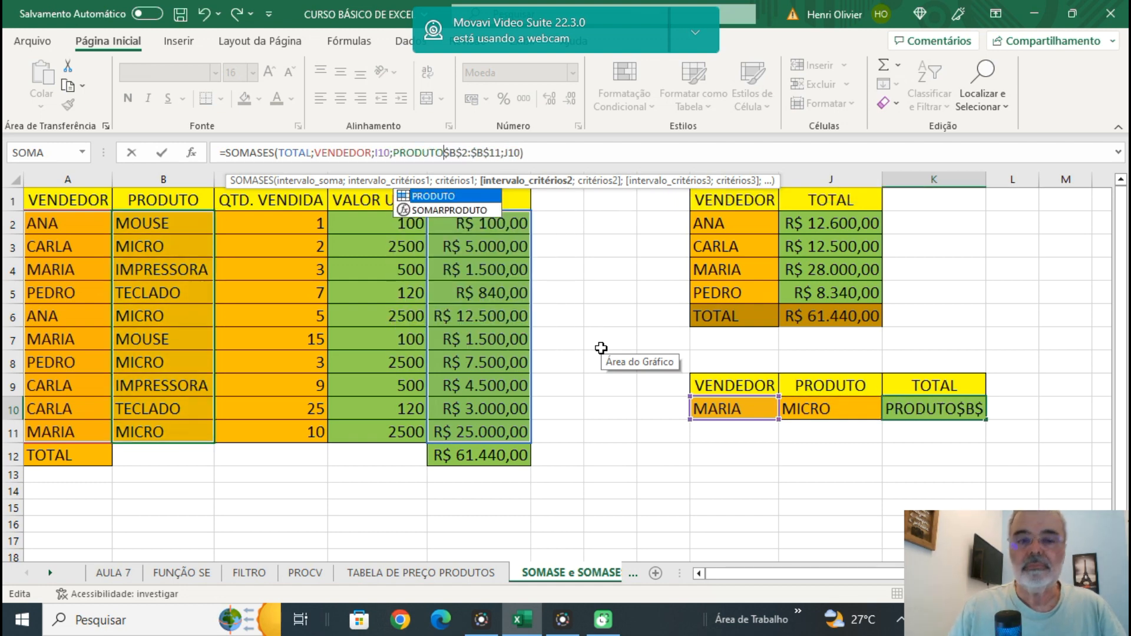
key("Delete")
key("Delete")
key("Delete")
key("Delete")
key("Delete")
key("Delete")
key("Delete")
key("Delete")
key("Delete")
key("Delete")
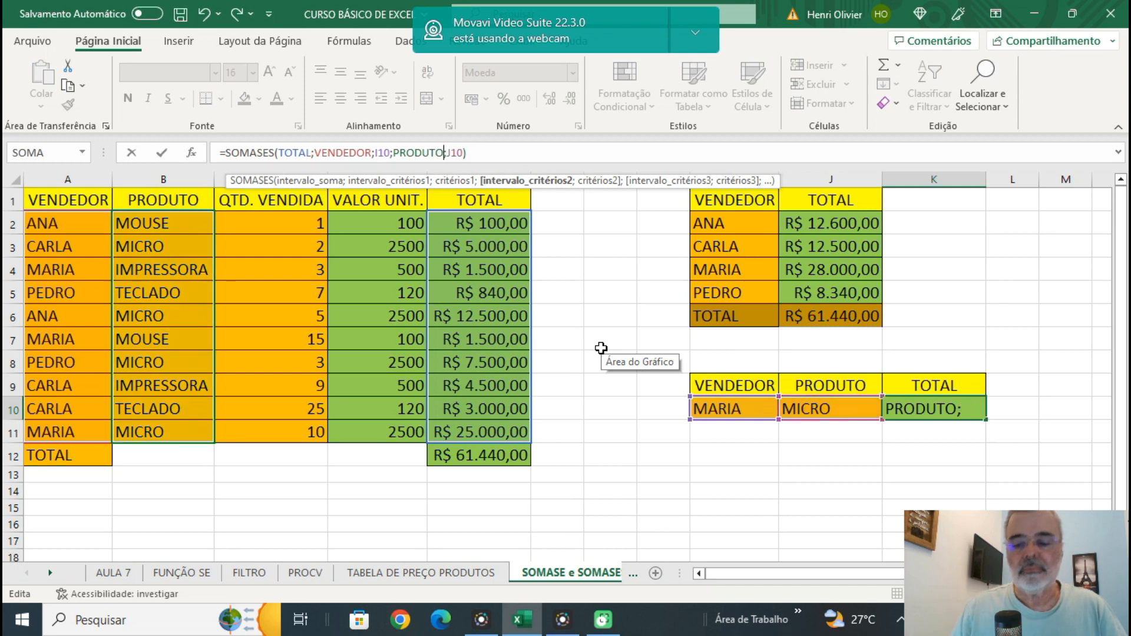
key("Return")
left_click(911, 477)
left_click(939, 405)
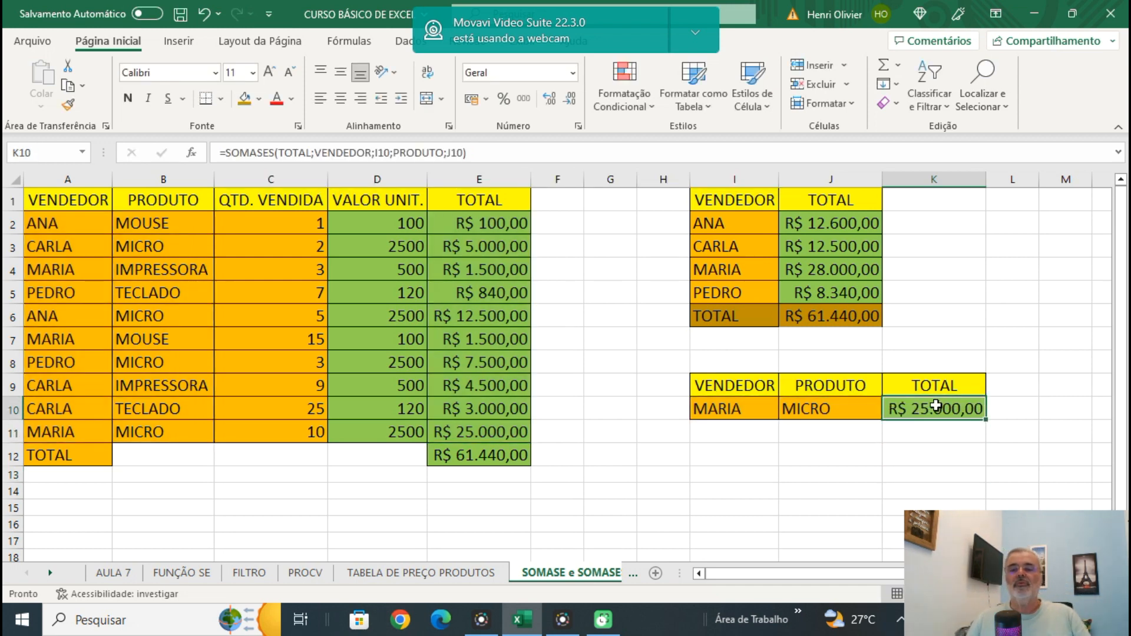
Set I10 to the seller listed in I3 and J10 to IMPRESSORA to test the SOMASES formula with named ranges.
left_click(715, 410)
type("CARL")
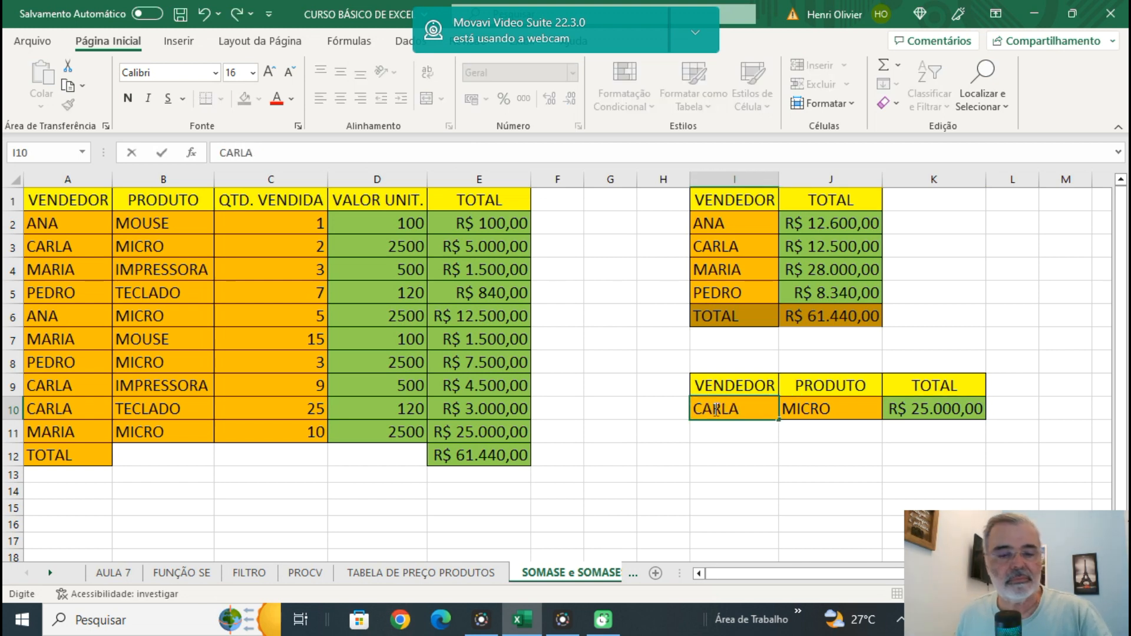
type("A")
key("Tab")
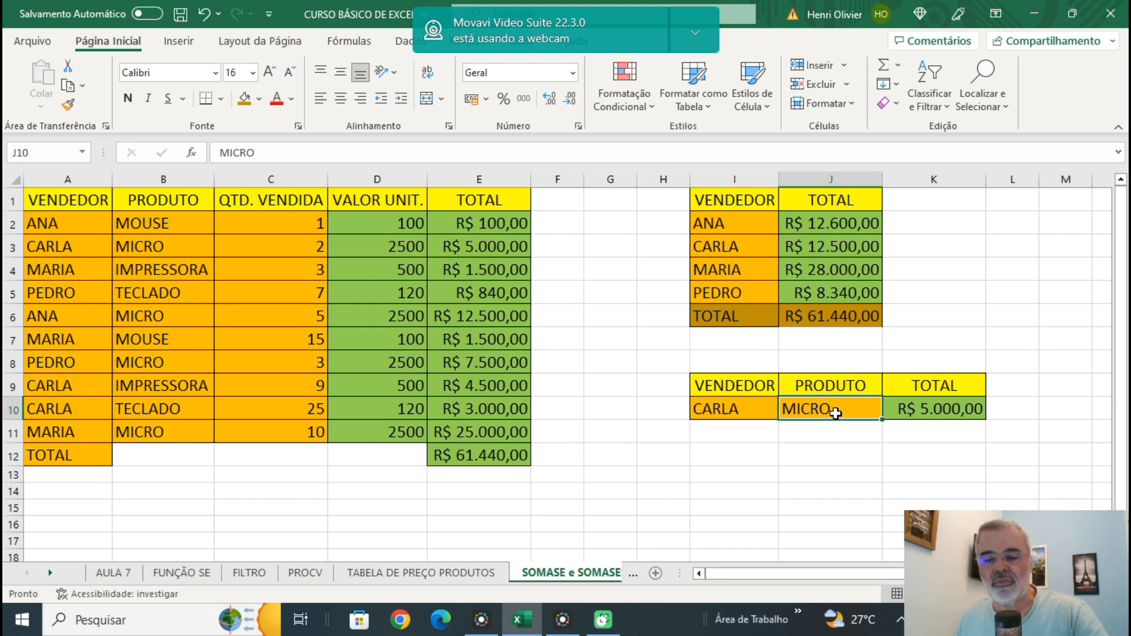
type("IMPR")
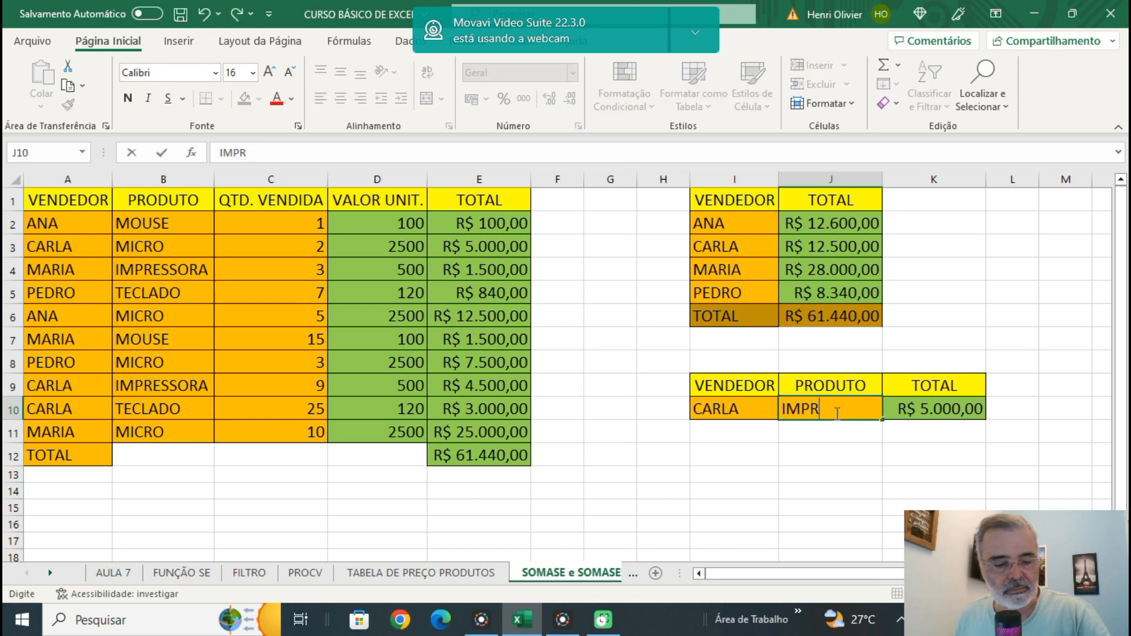
type("ESSORA")
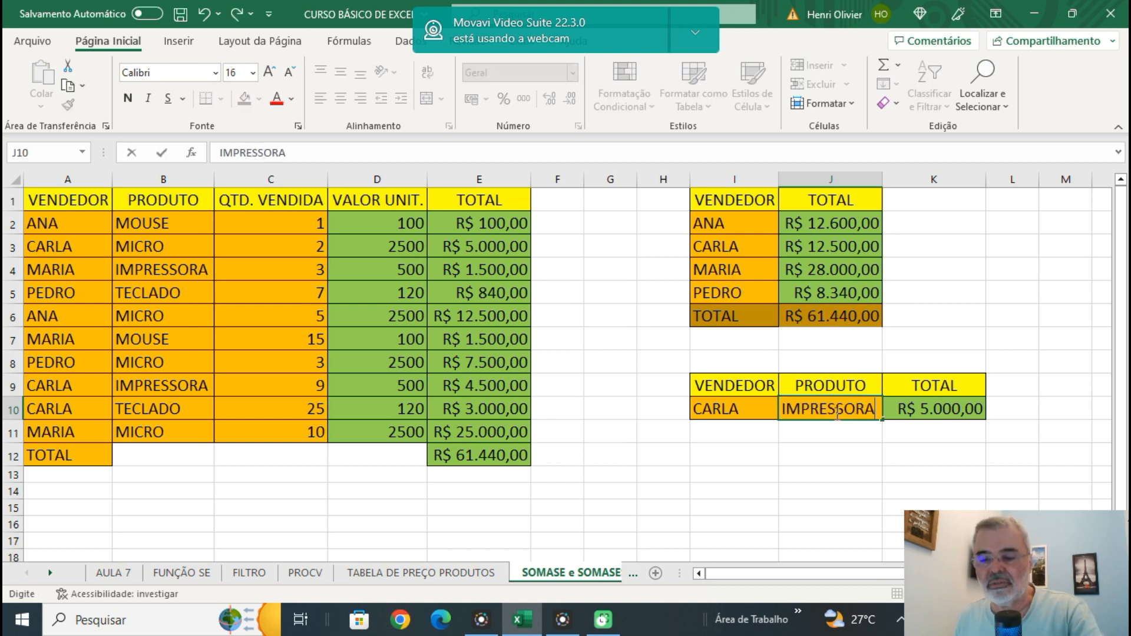
key("Return")
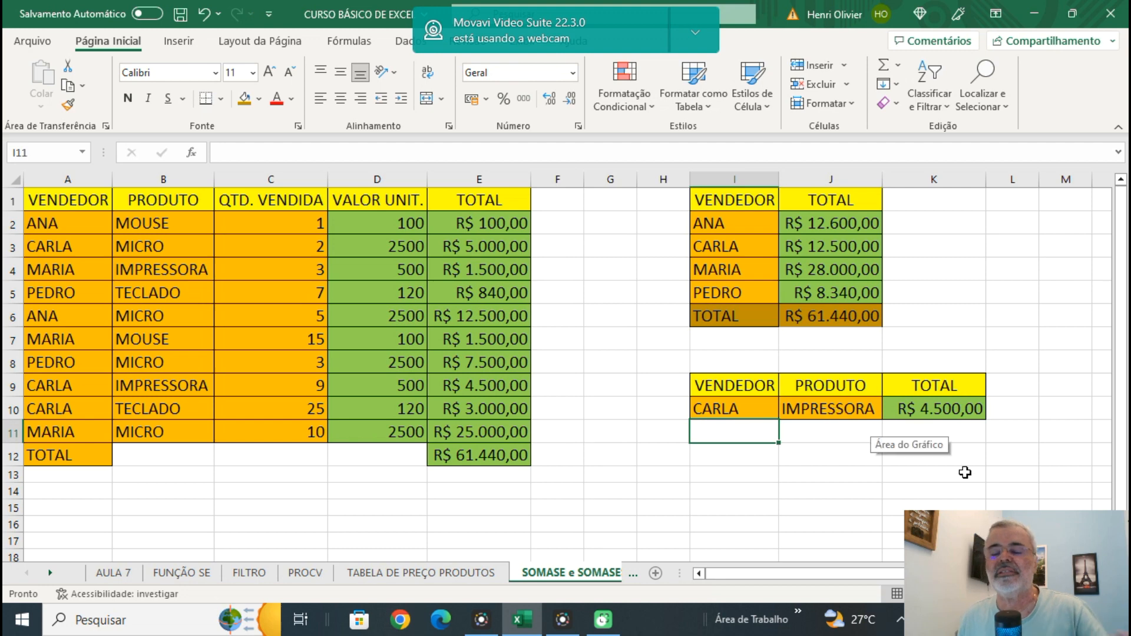
left_click(786, 504)
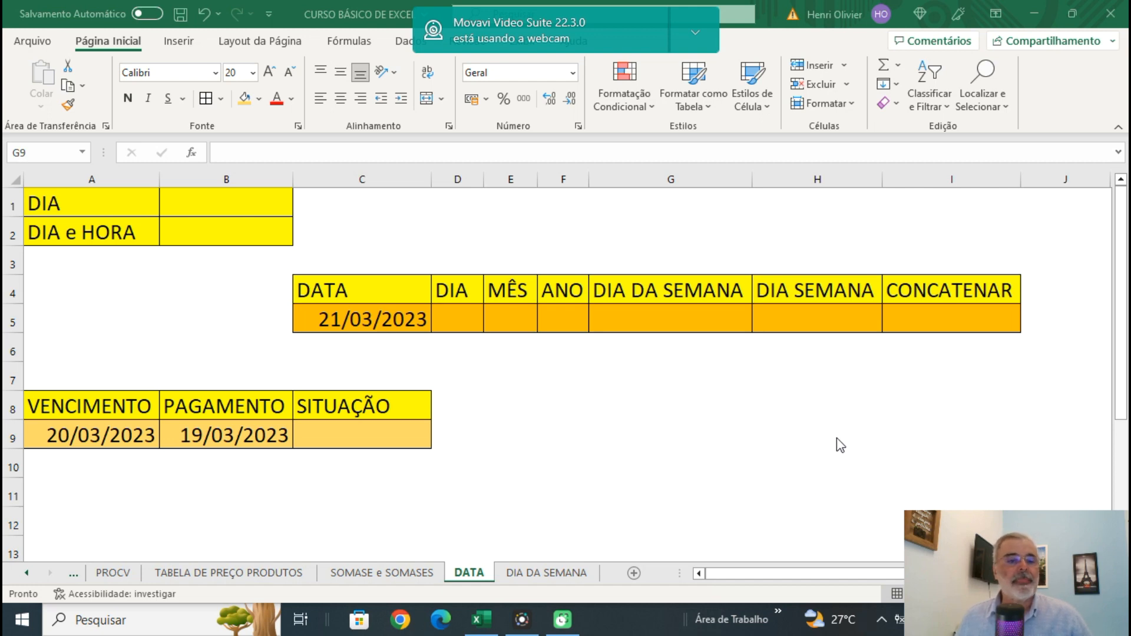
On the DATA sheet, enter =HOJE() in B1 beside DIA to return the current date.
left_click(203, 207)
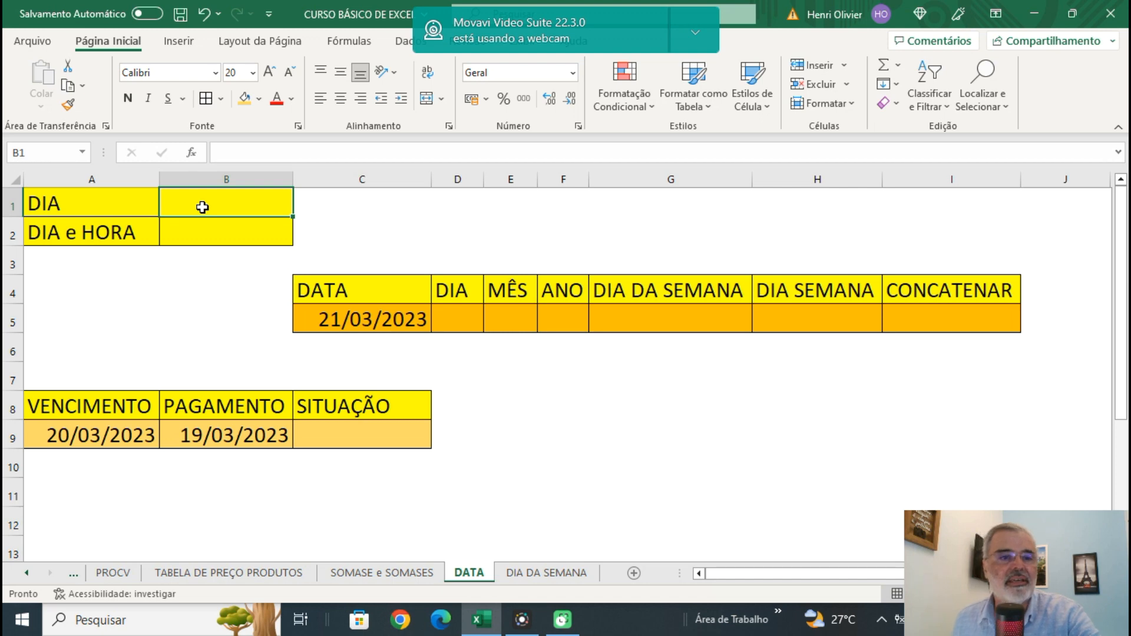
type("=")
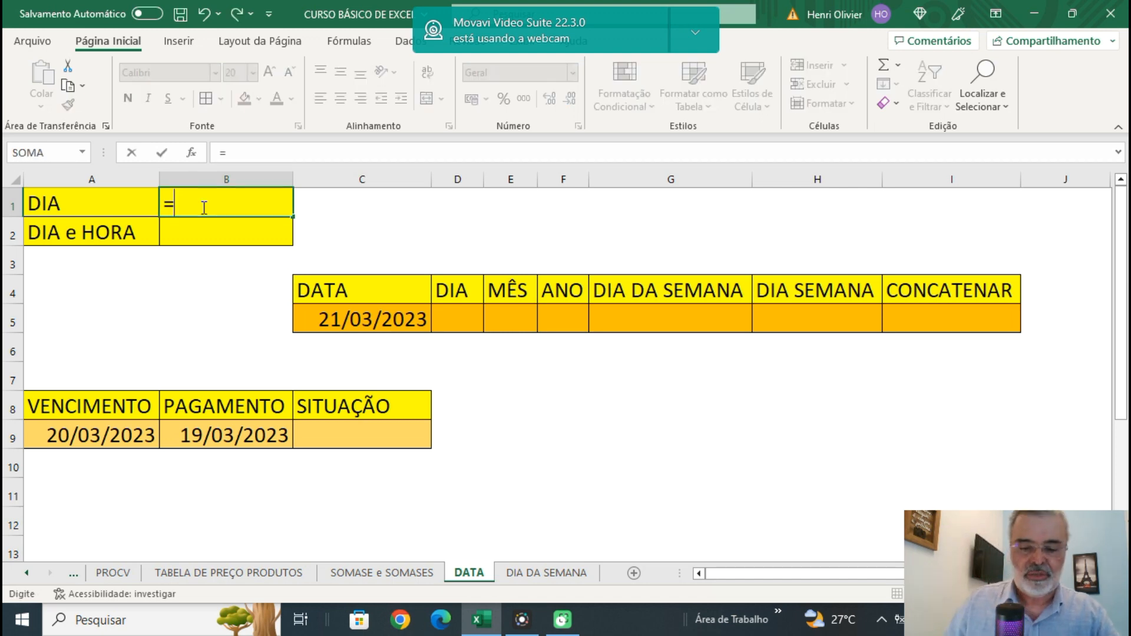
type("HOJE()")
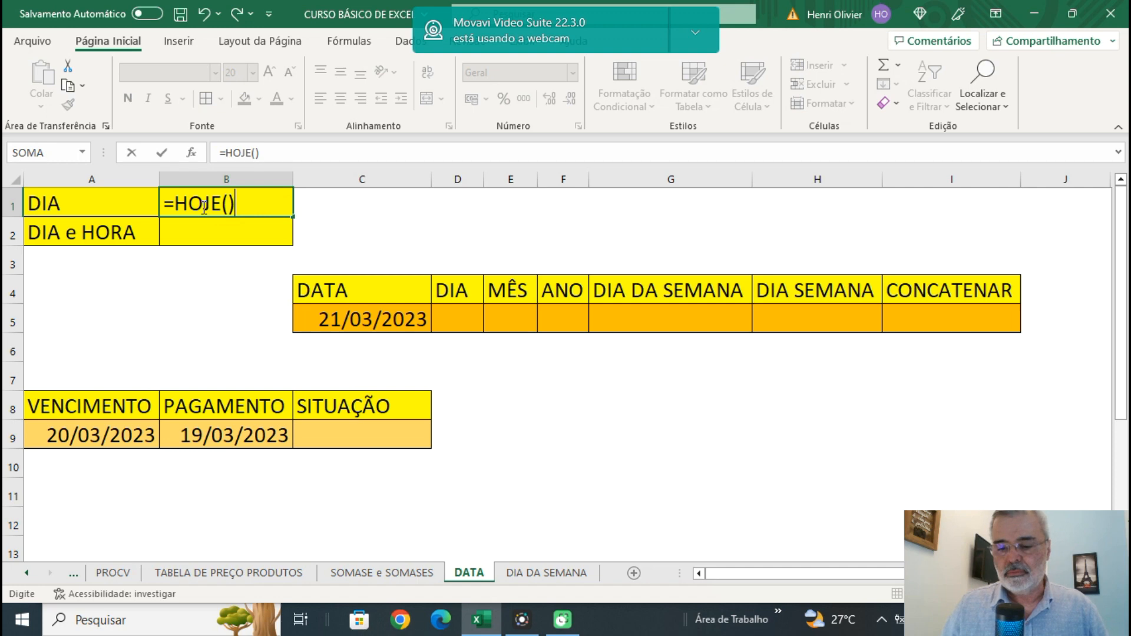
key("Return")
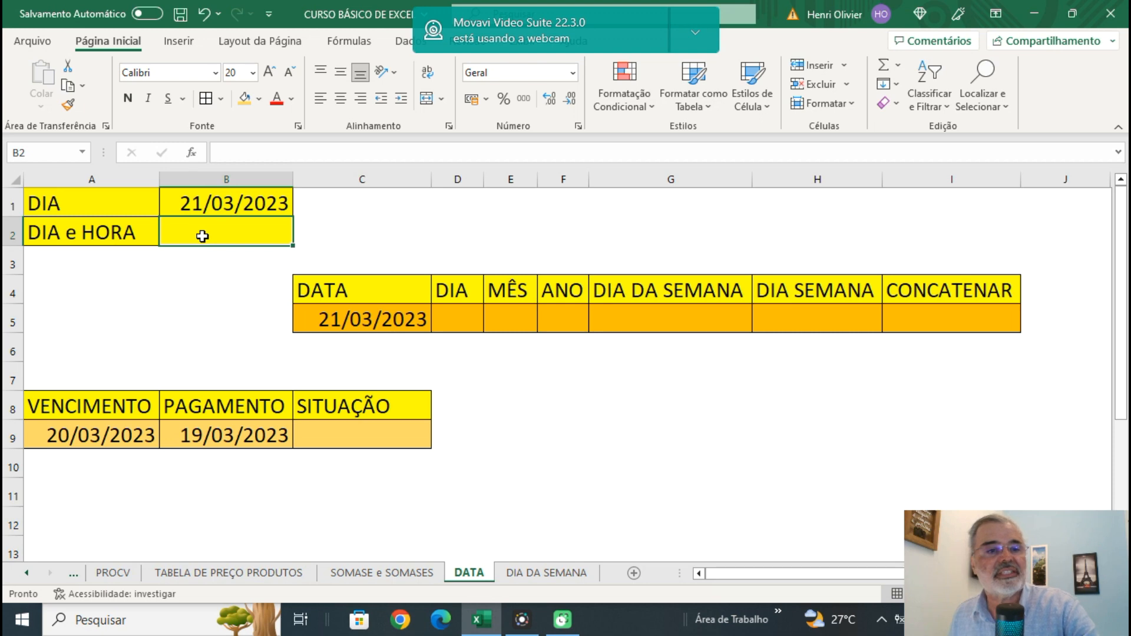
Enter =AGORA() in B2 beside DIA e HORA to return the current date and time.
type("=AG")
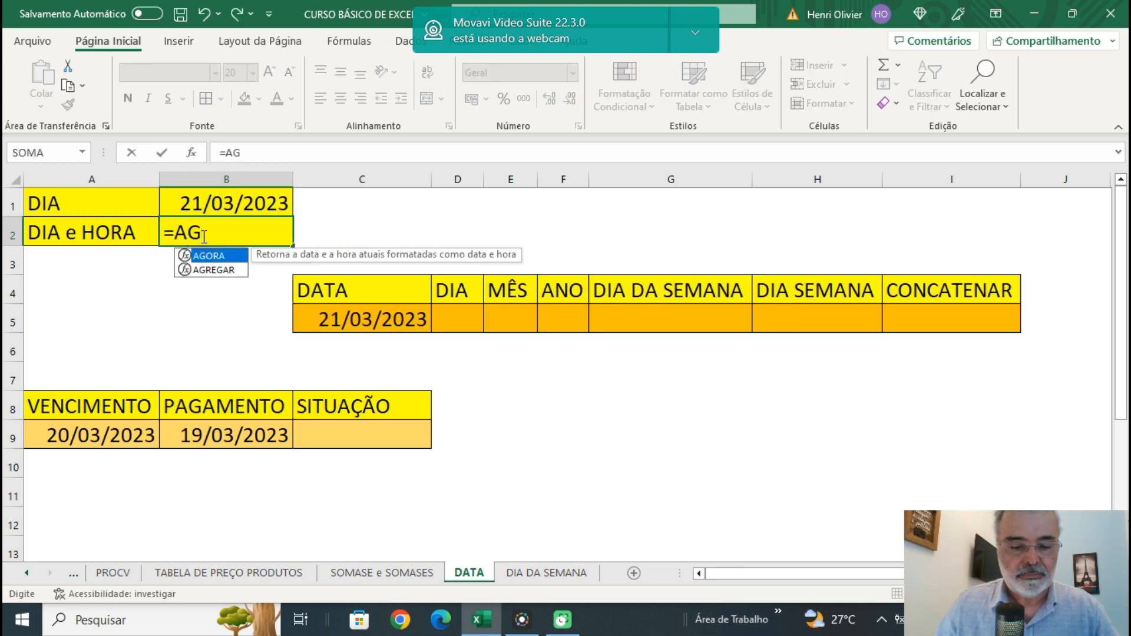
type("ORA()")
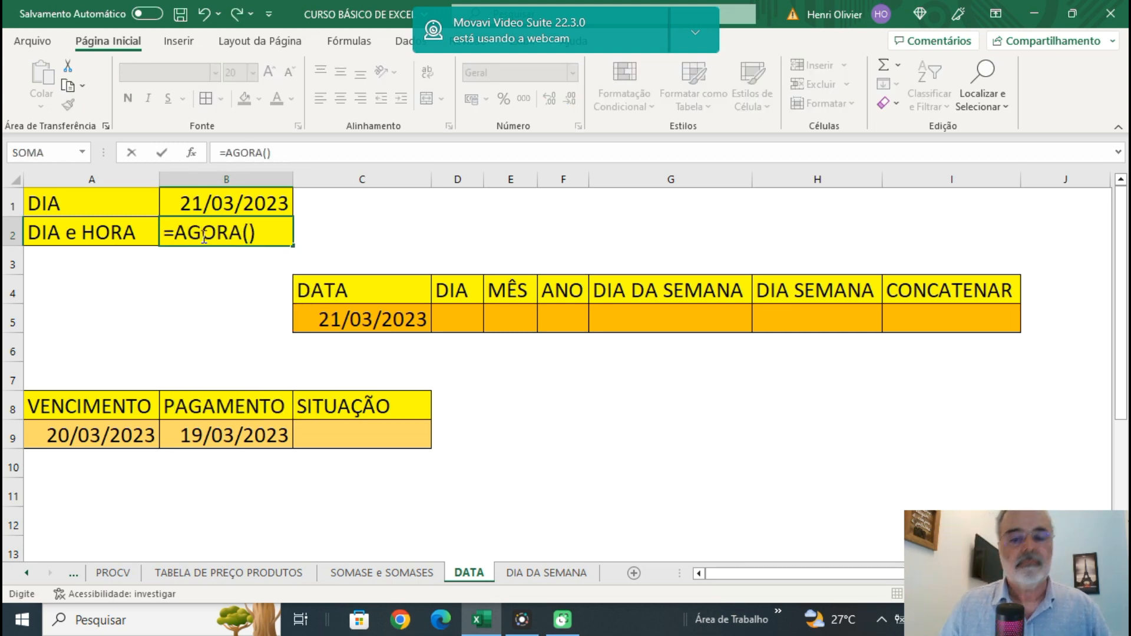
key("Return")
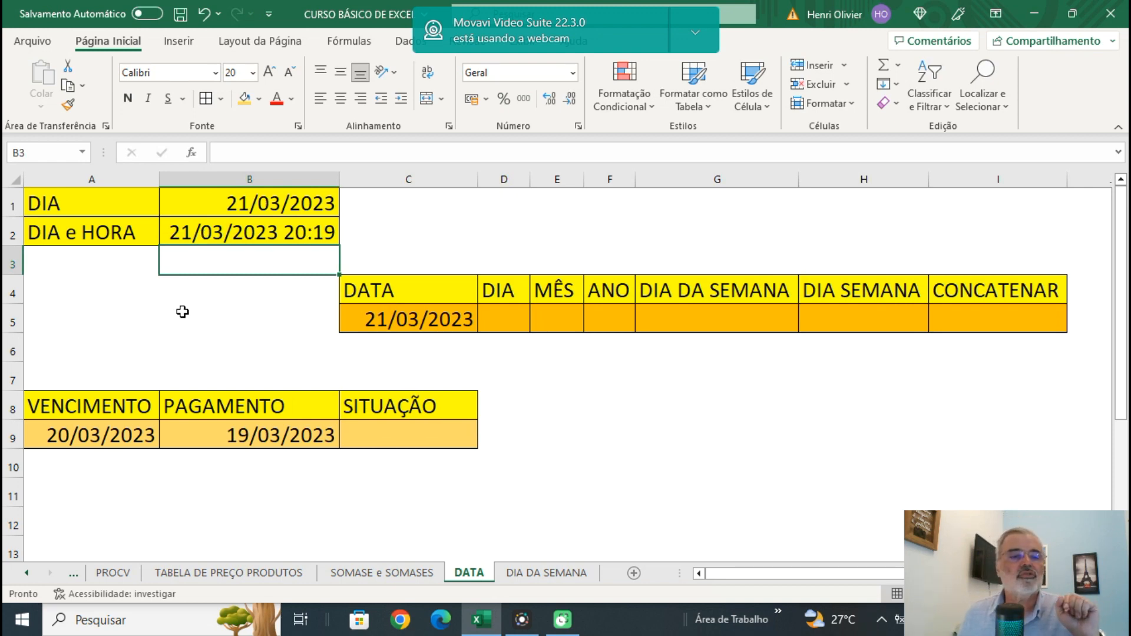
Review the HOJE formula in B1 and the AGORA formula in B2 without changing them.
left_click(99, 313)
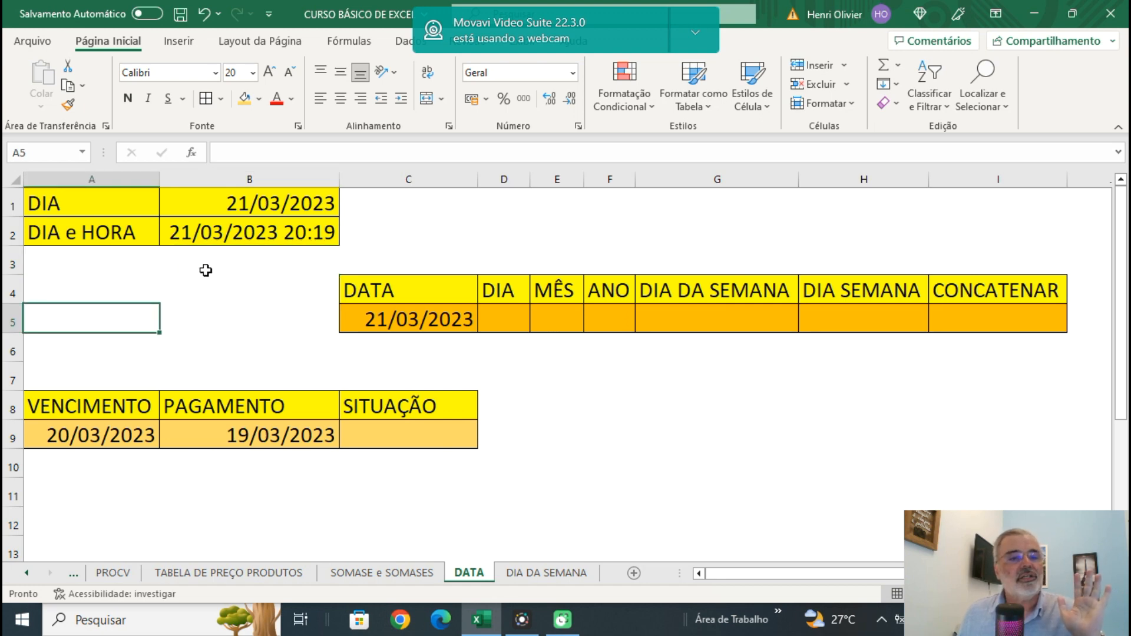
left_click(251, 201)
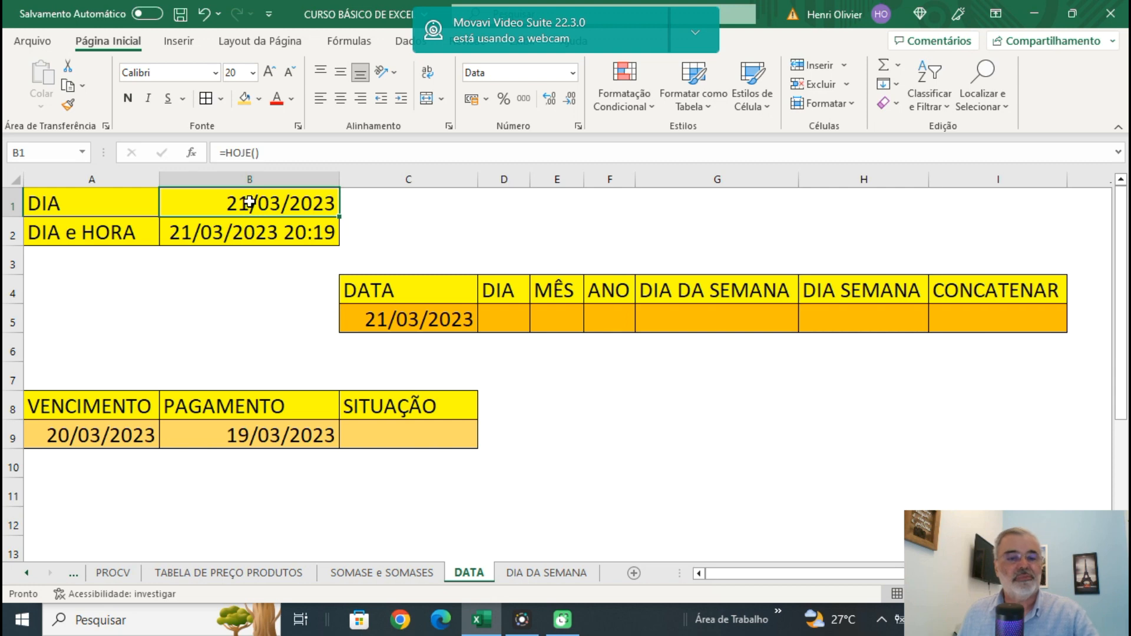
double_click(250, 201)
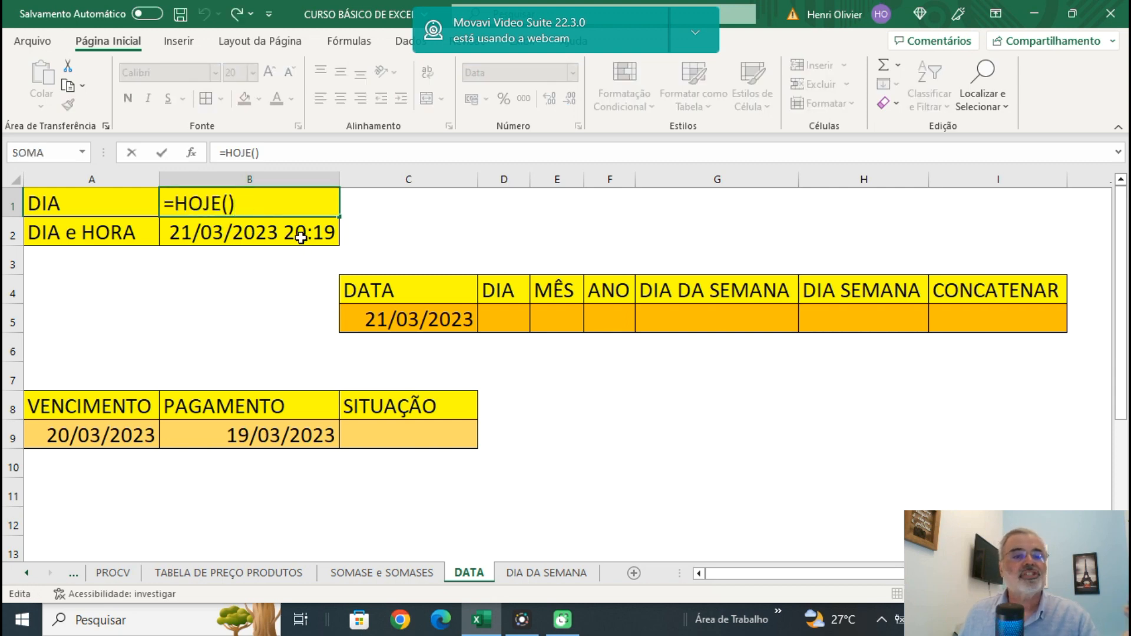
left_click(307, 230)
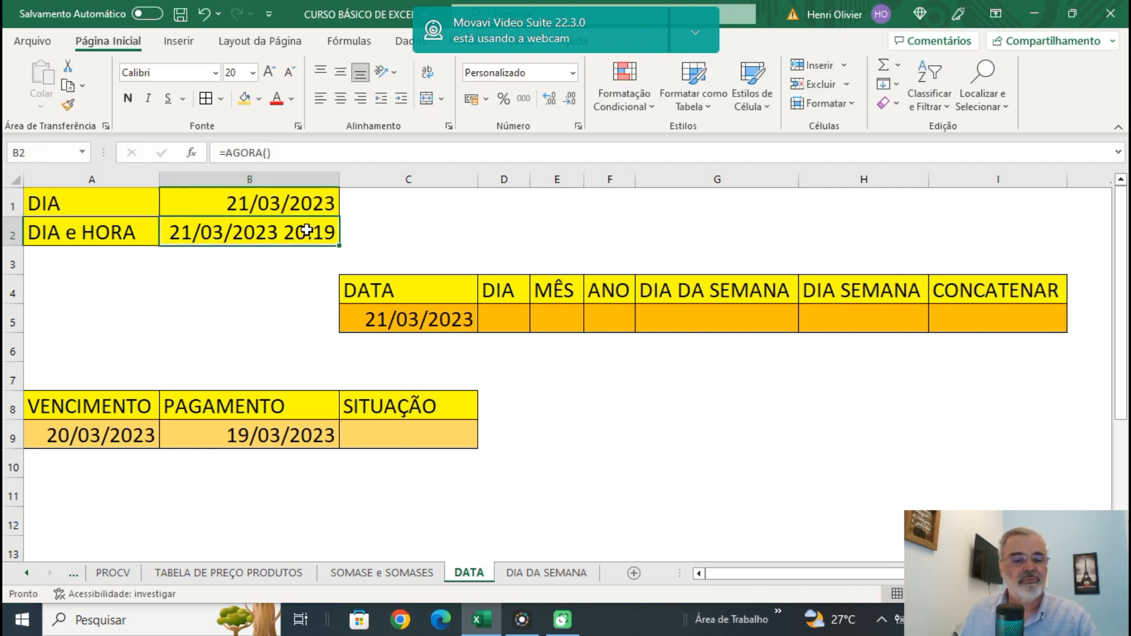
double_click(307, 230)
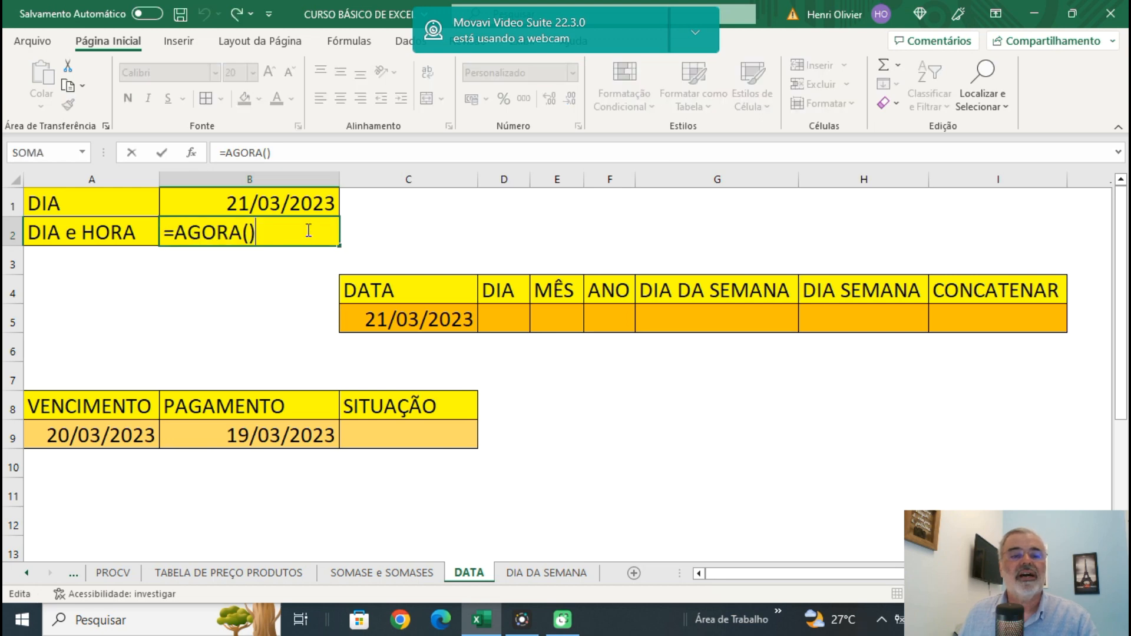
left_click(380, 239)
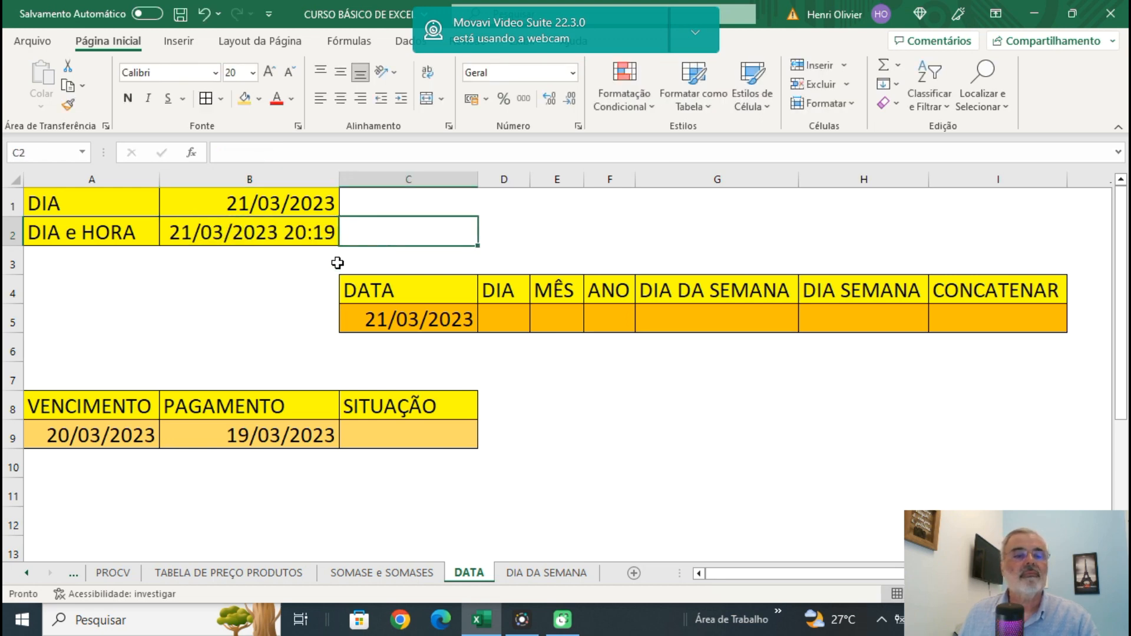
Examine the date table's cells from C5 to I5 and the weekday lookup table on the DIA DA SEMANA sheet.
left_click(372, 321)
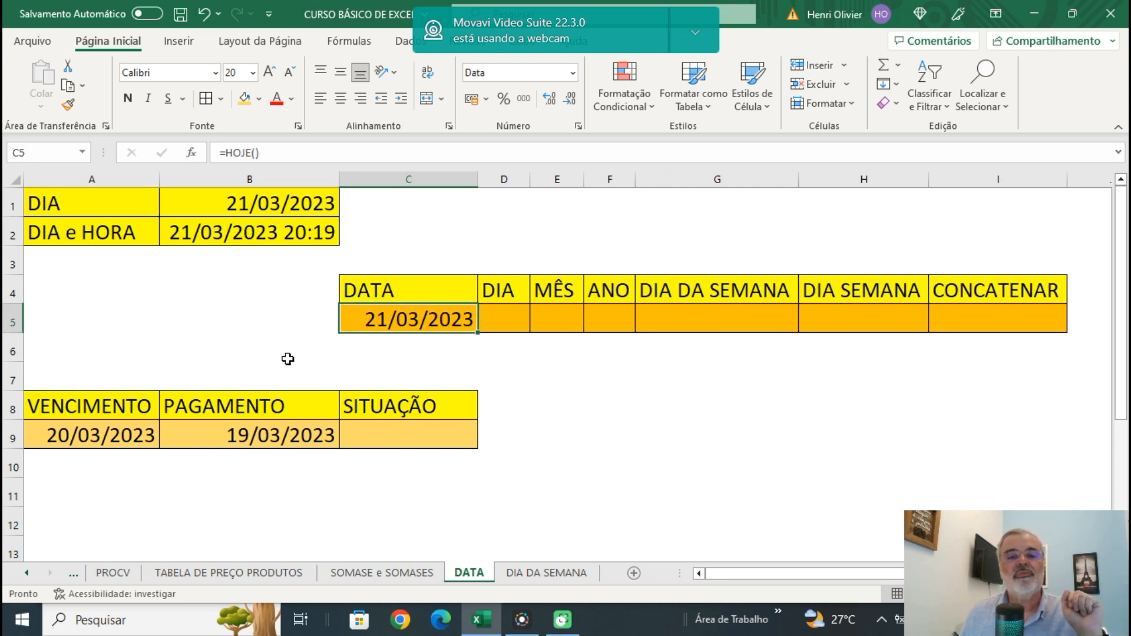
left_click(503, 318)
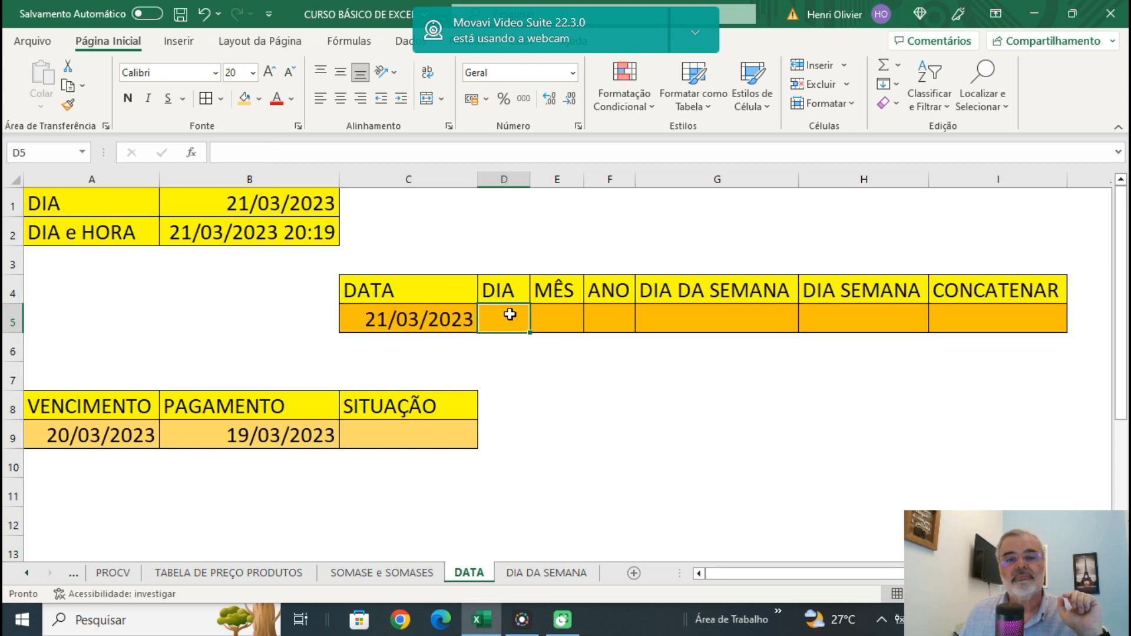
left_click(556, 314)
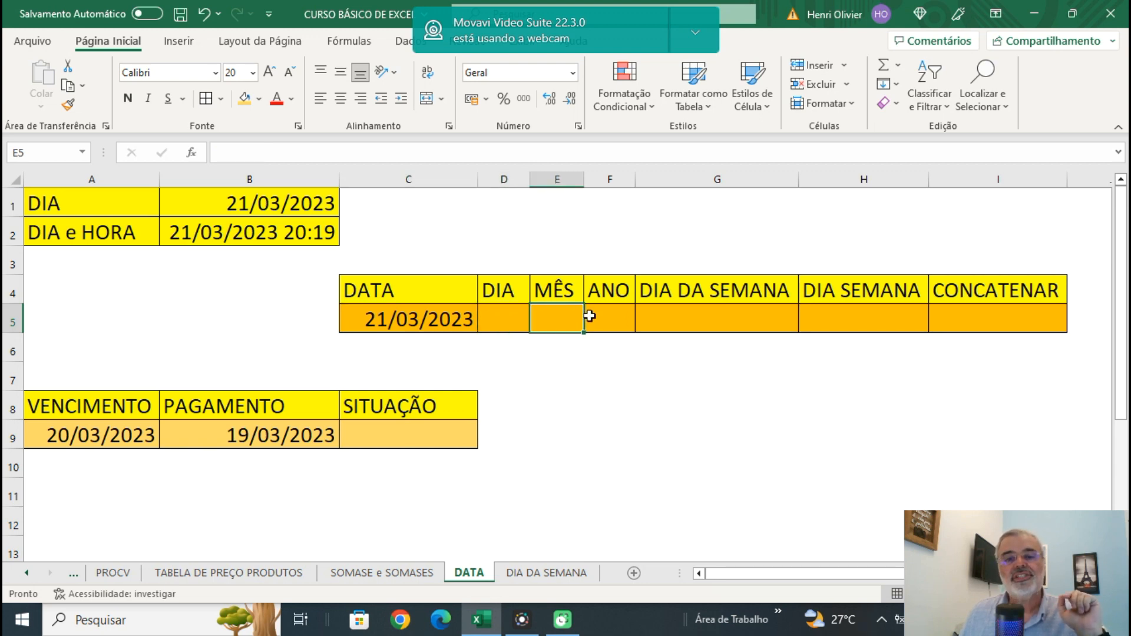
left_click(619, 317)
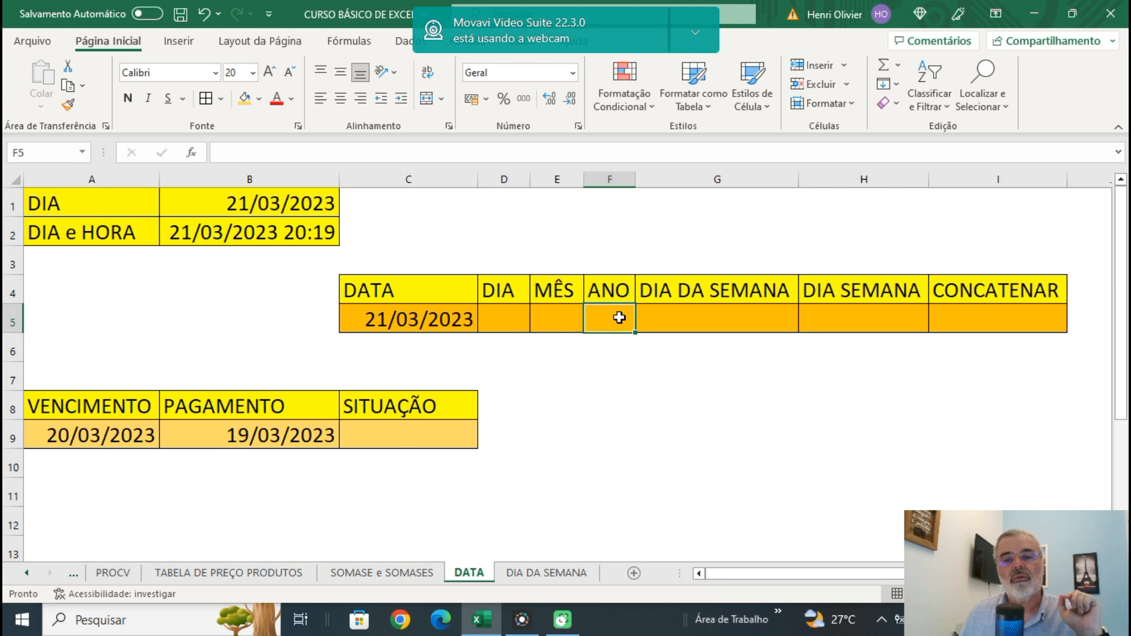
left_click(691, 318)
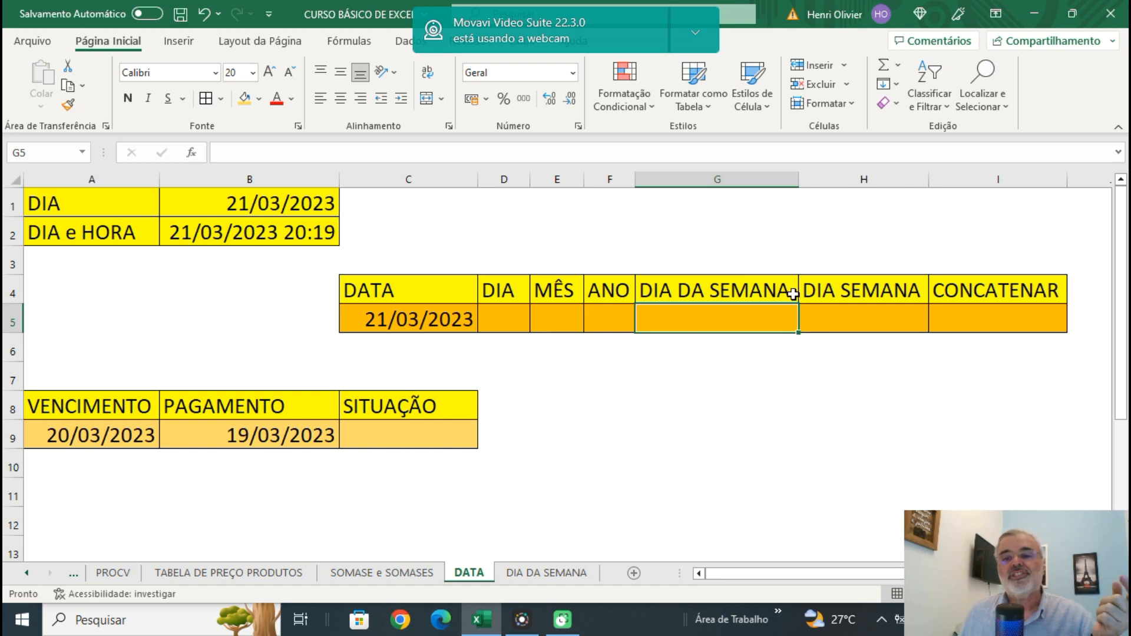
left_click(841, 321)
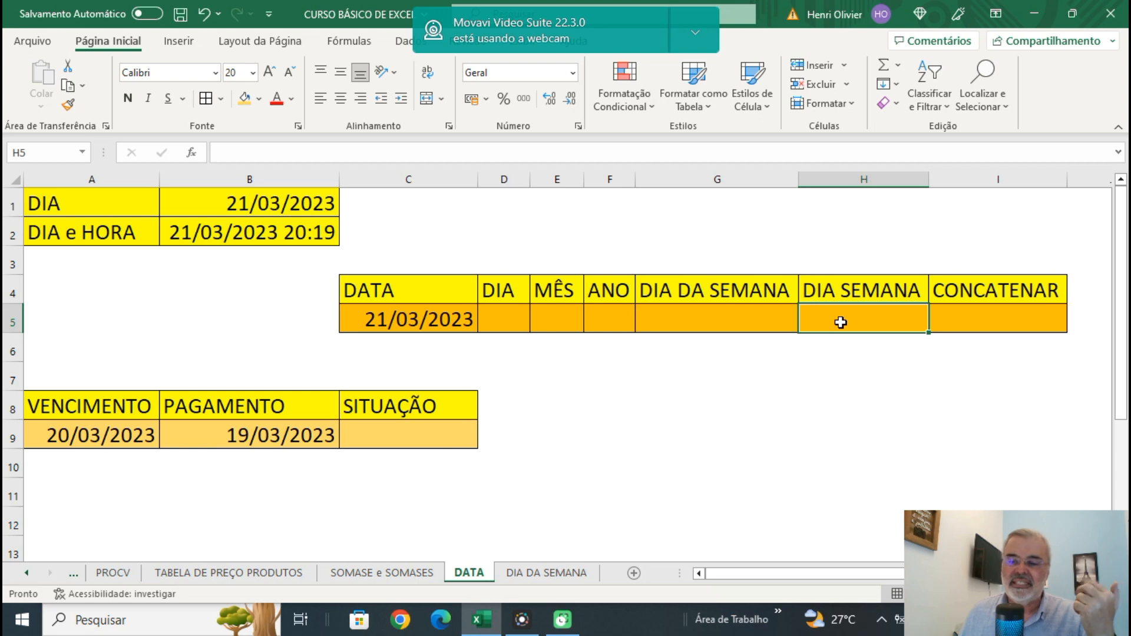
left_click(532, 574)
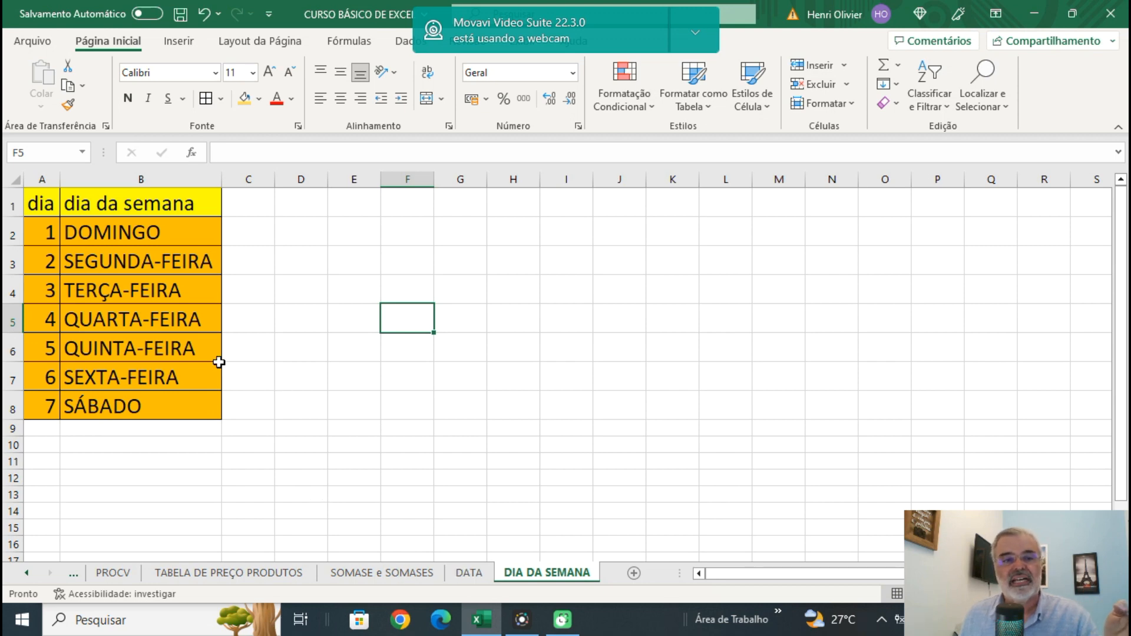
left_click(466, 579)
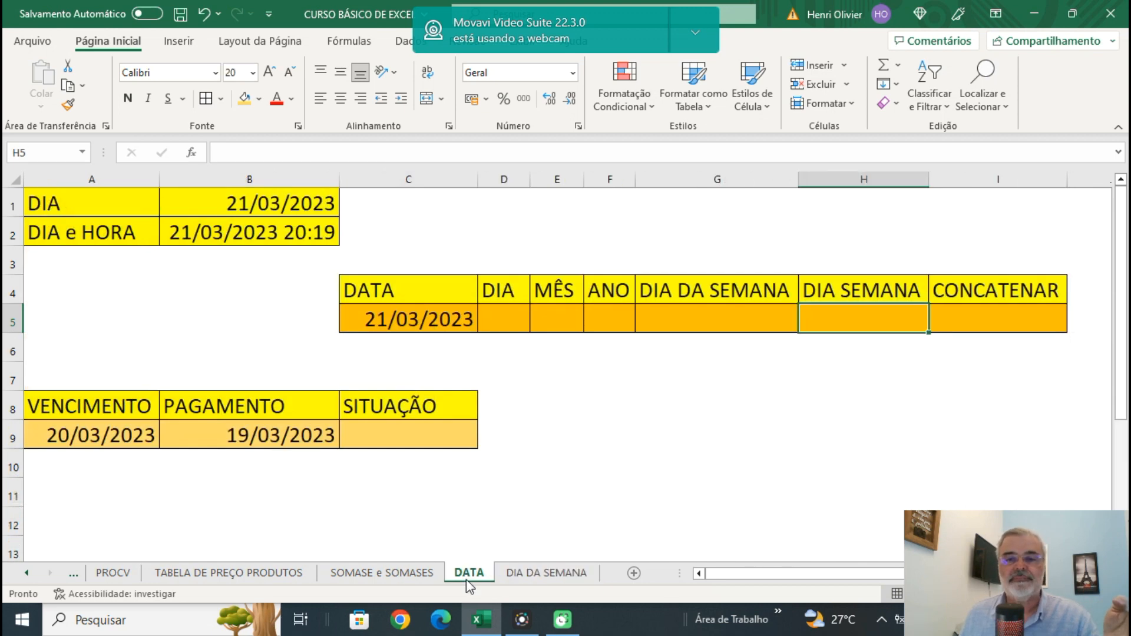
left_click(1005, 323)
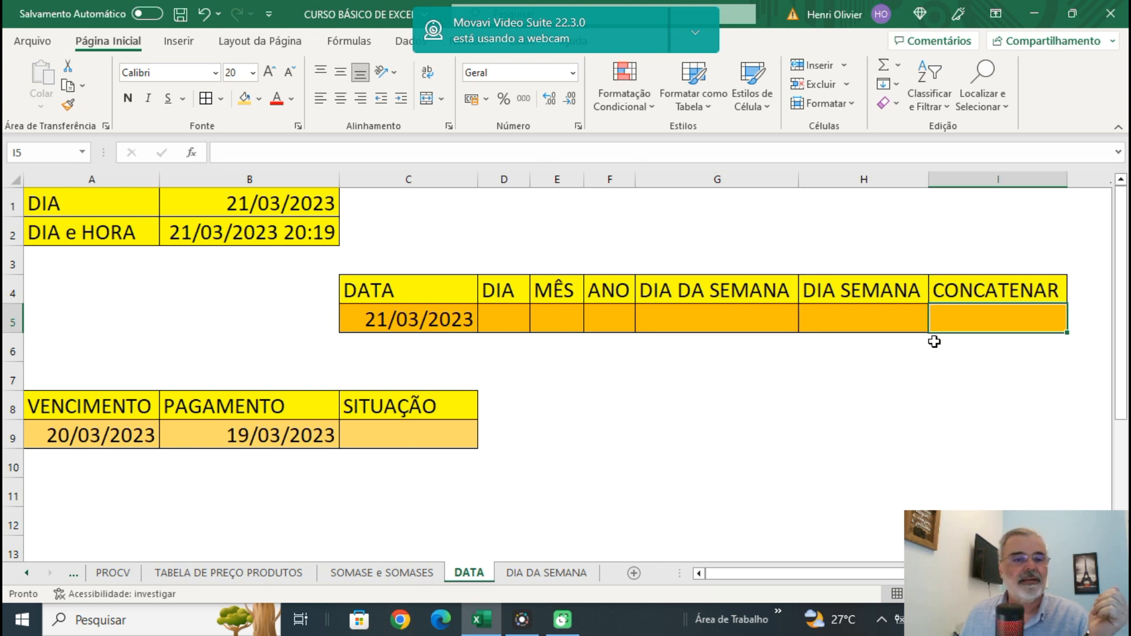
Enter =DIA(C5) in D5 to extract the day from the date, and recheck the formula.
left_click(501, 318)
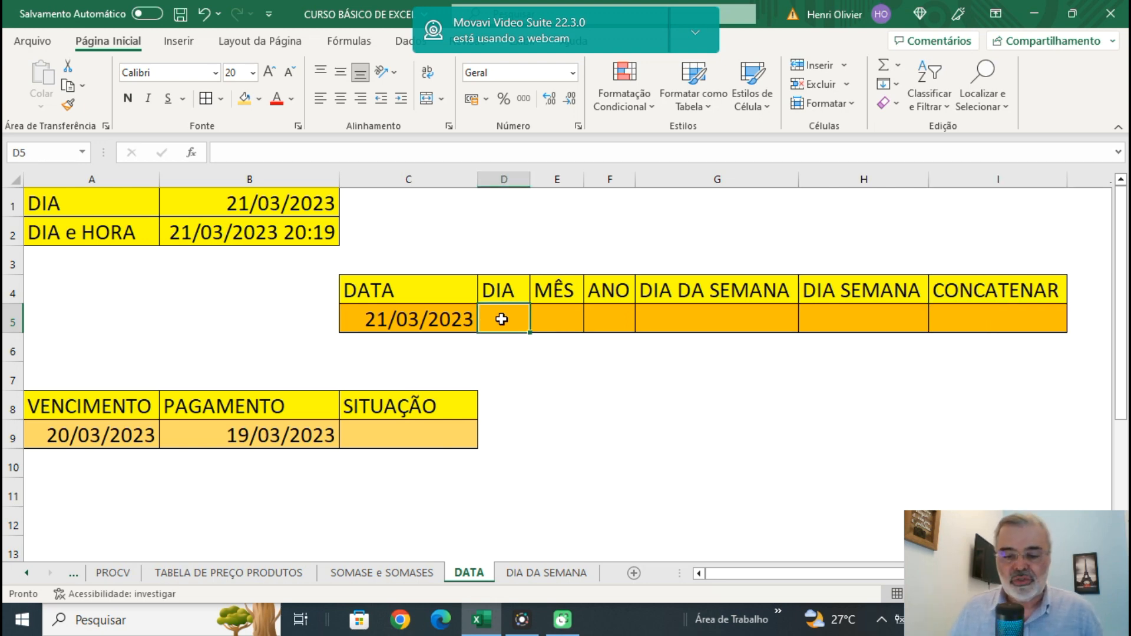
type("=DIA(")
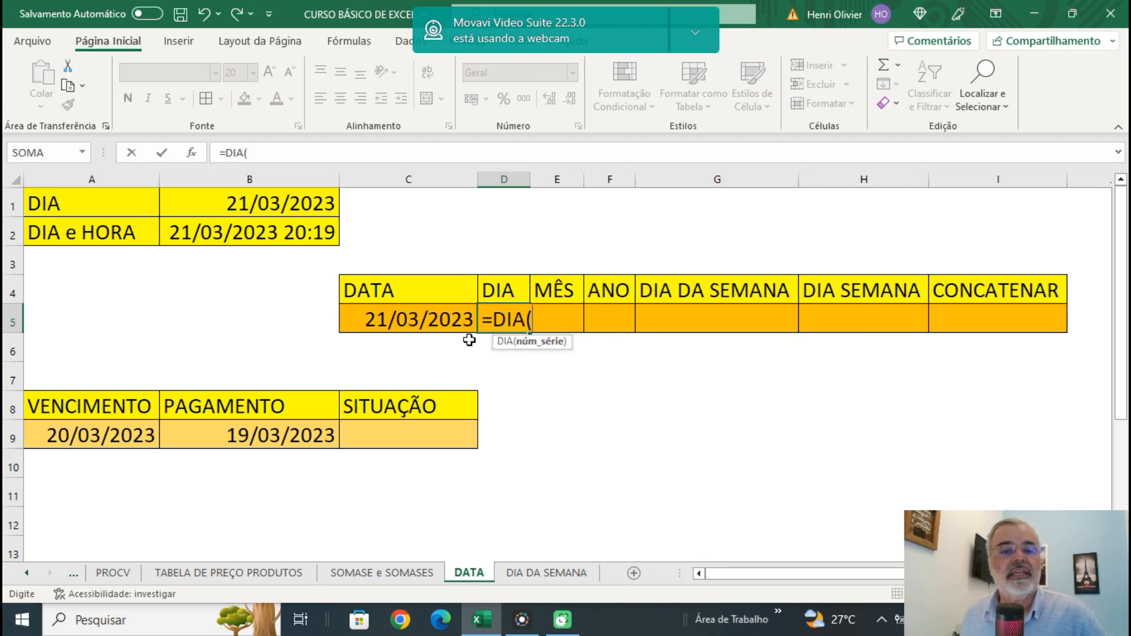
left_click(429, 318)
type(")")
key("Return")
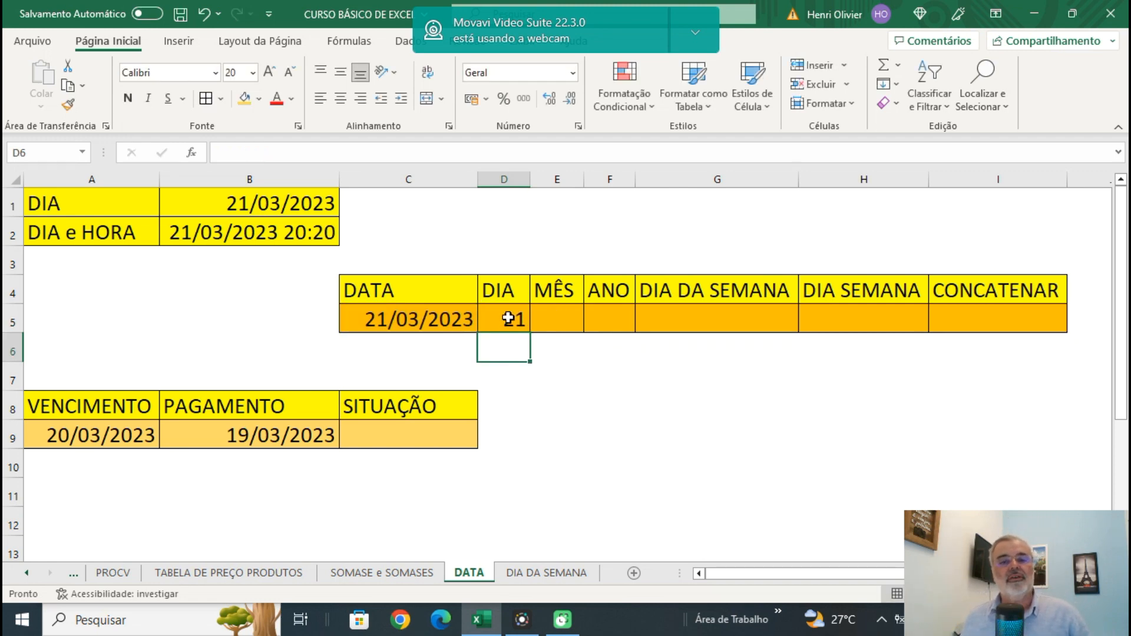
left_click(508, 318)
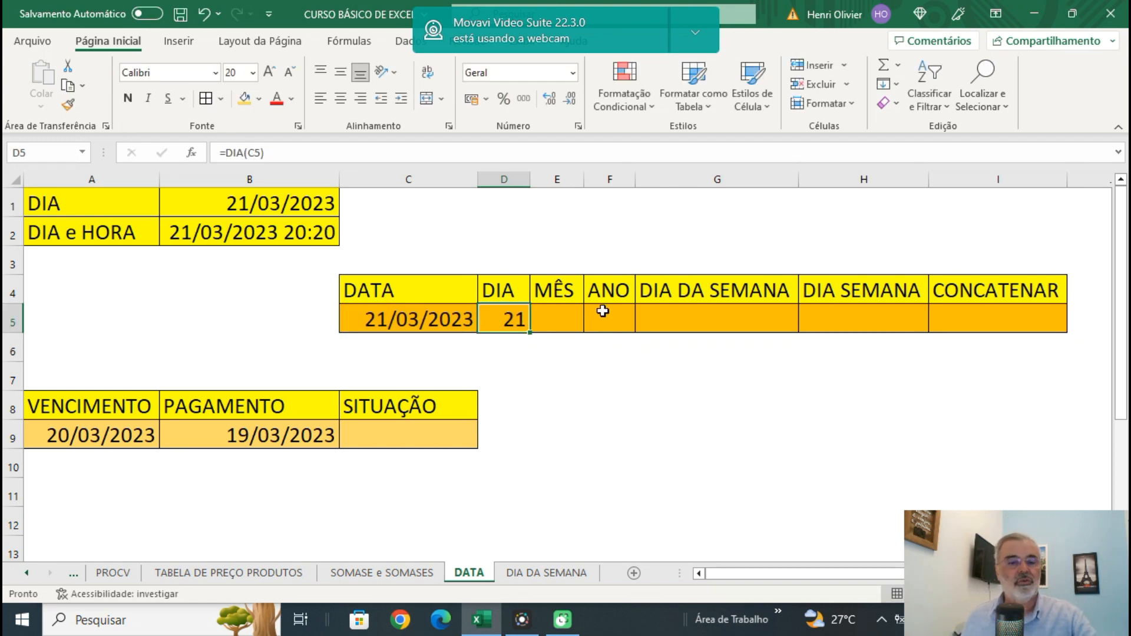
key("F2")
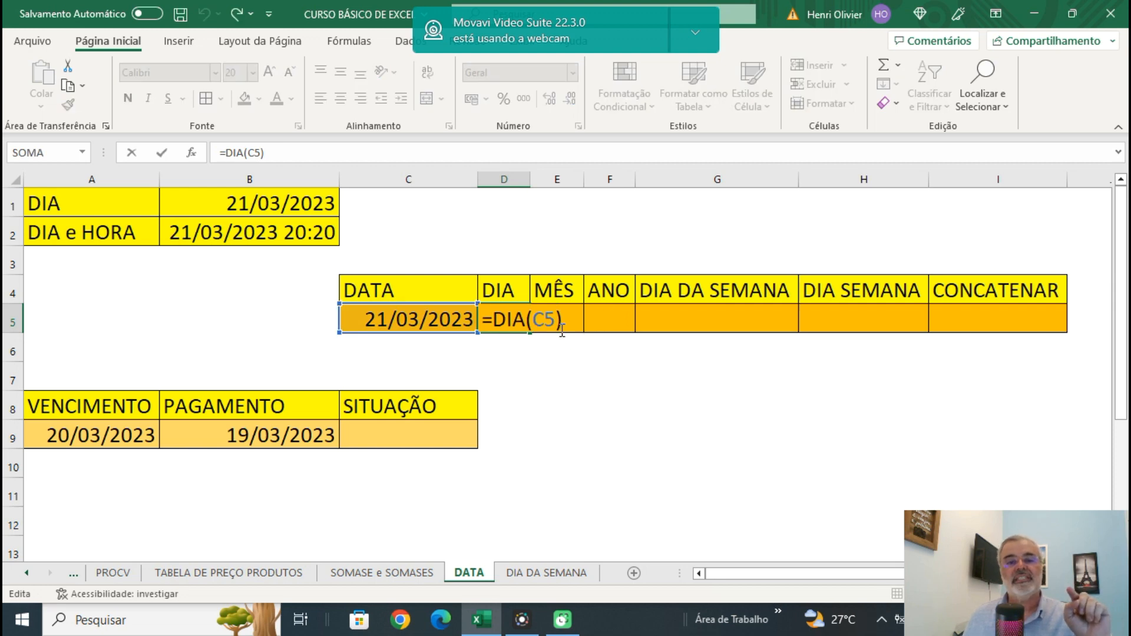
key("Return")
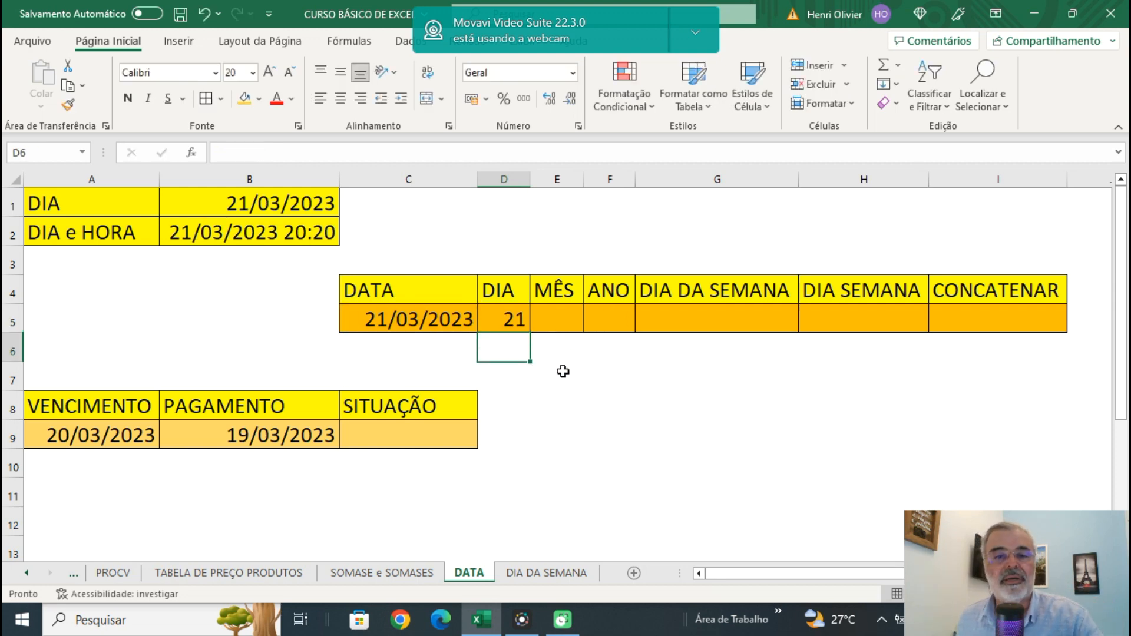
Enter =MÊS(C5) in E5 to extract the month from the date.
left_click(560, 371)
left_click(553, 324)
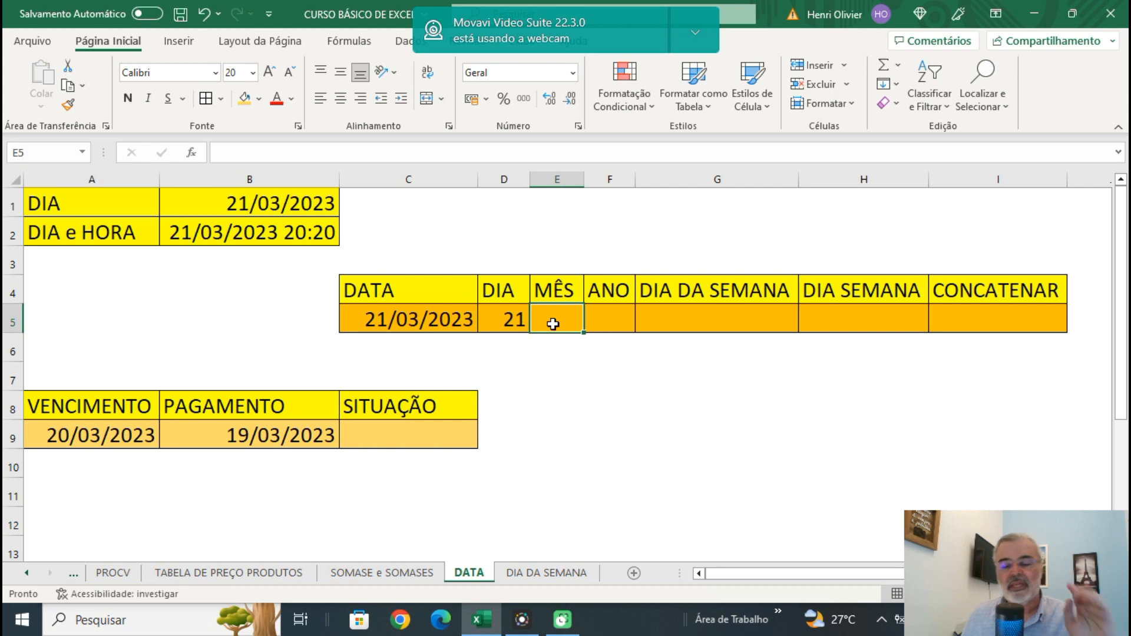
type("=")
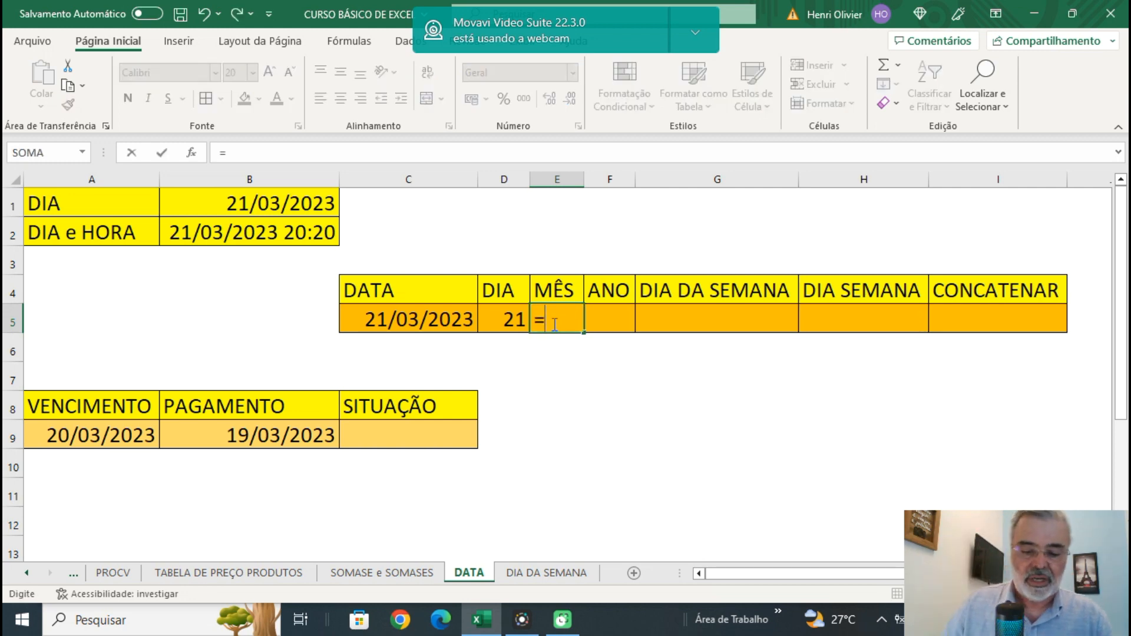
type("MÊ")
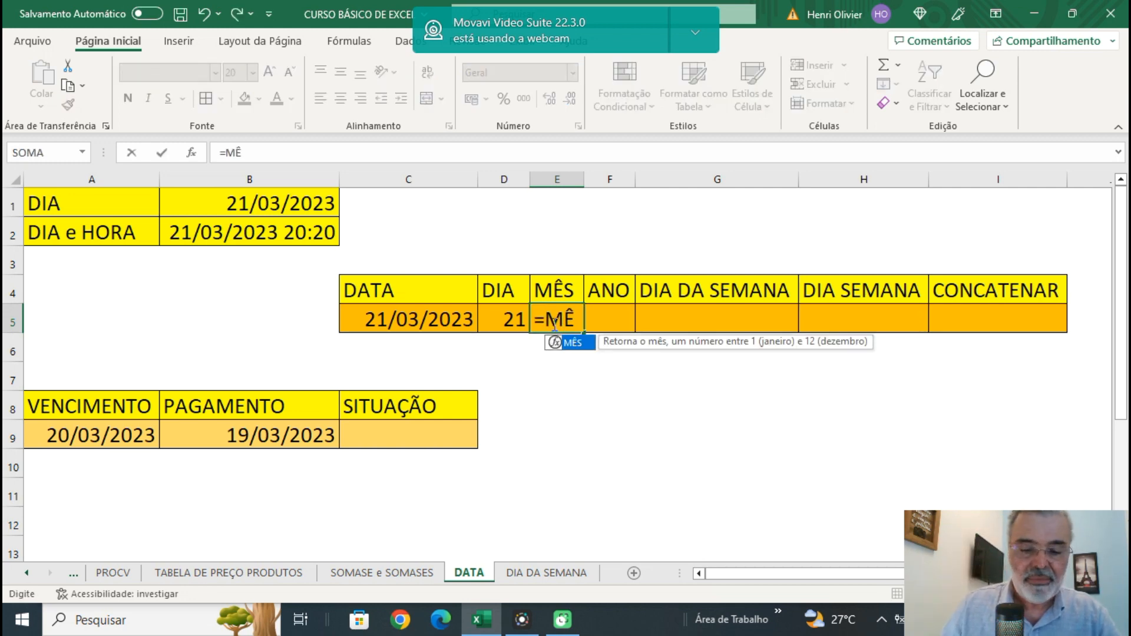
type("S(")
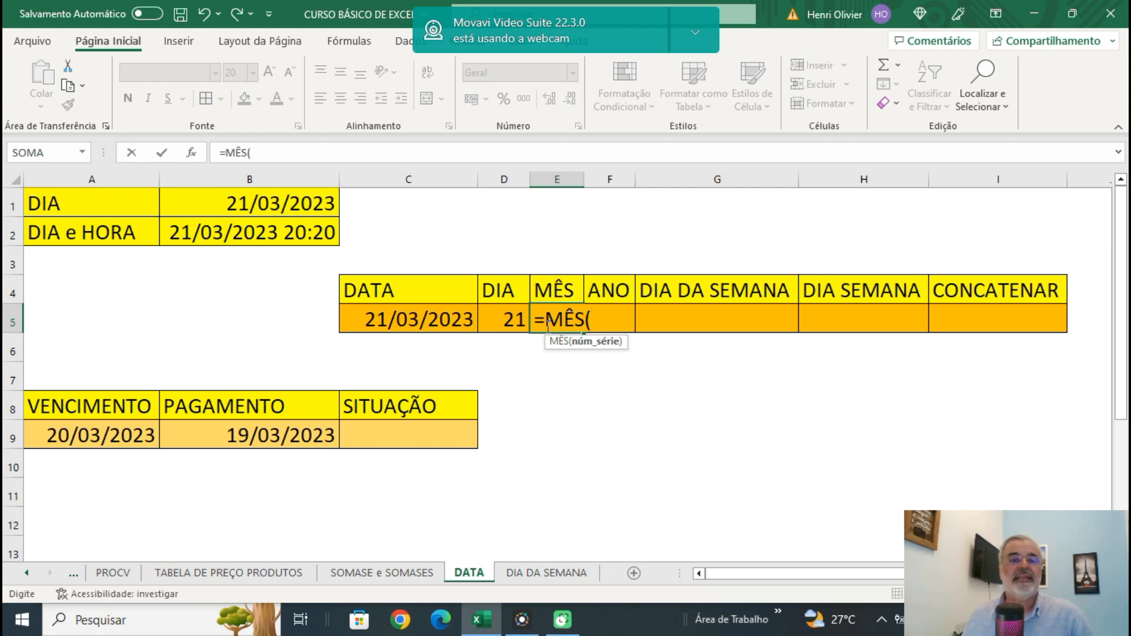
left_click(412, 315)
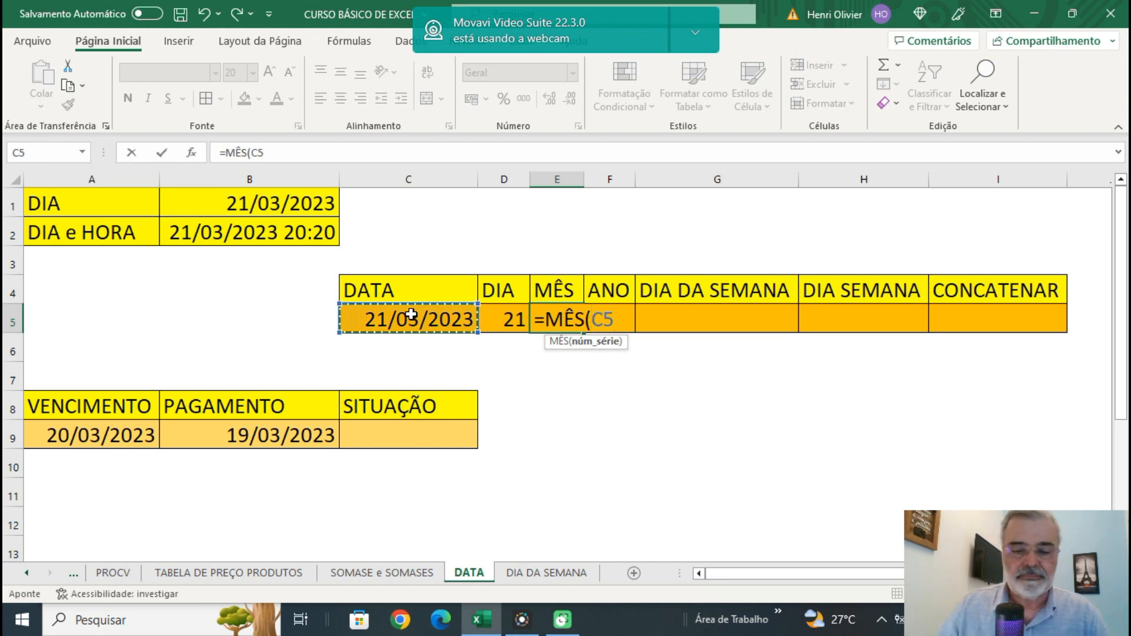
type(")")
key("Return")
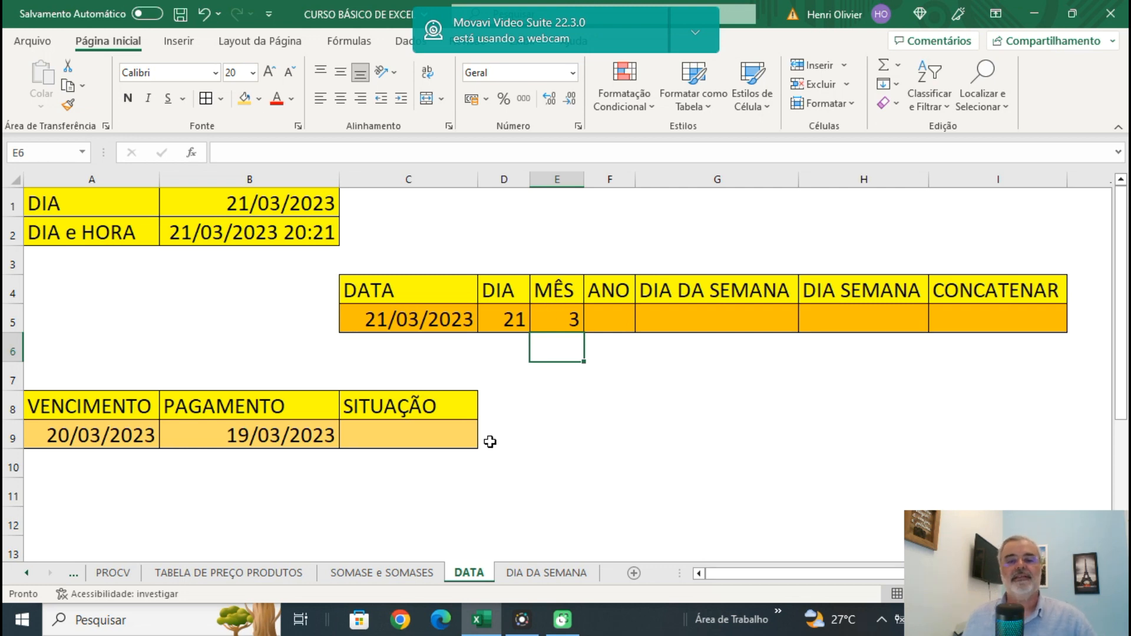
Enter =ANO(C5) in F5 to extract the year from the date.
left_click(610, 318)
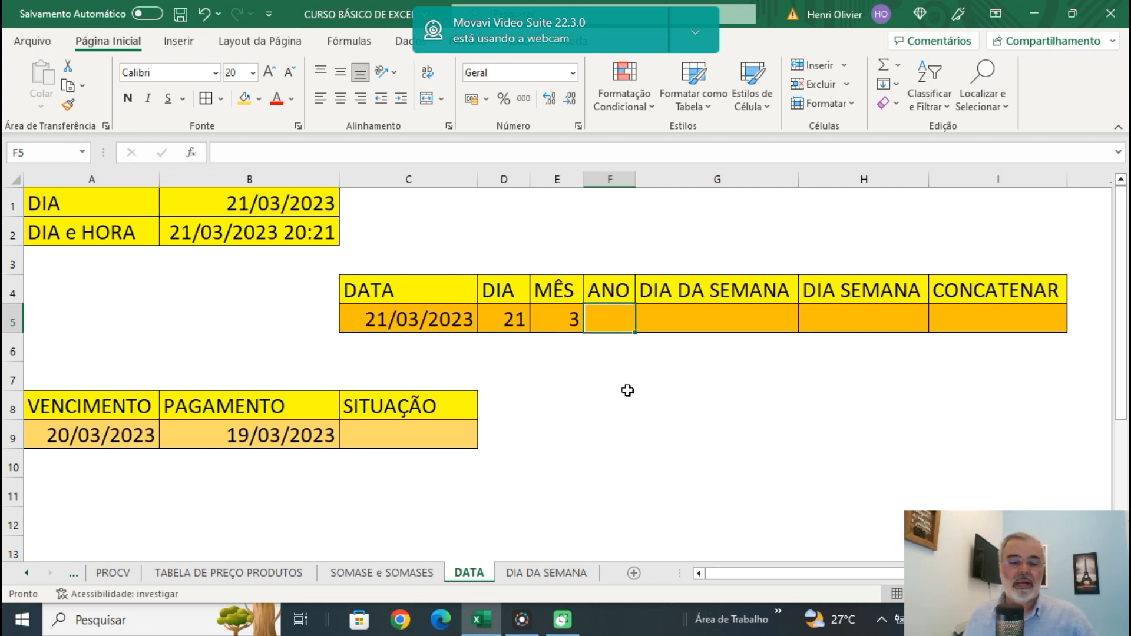
type("=A")
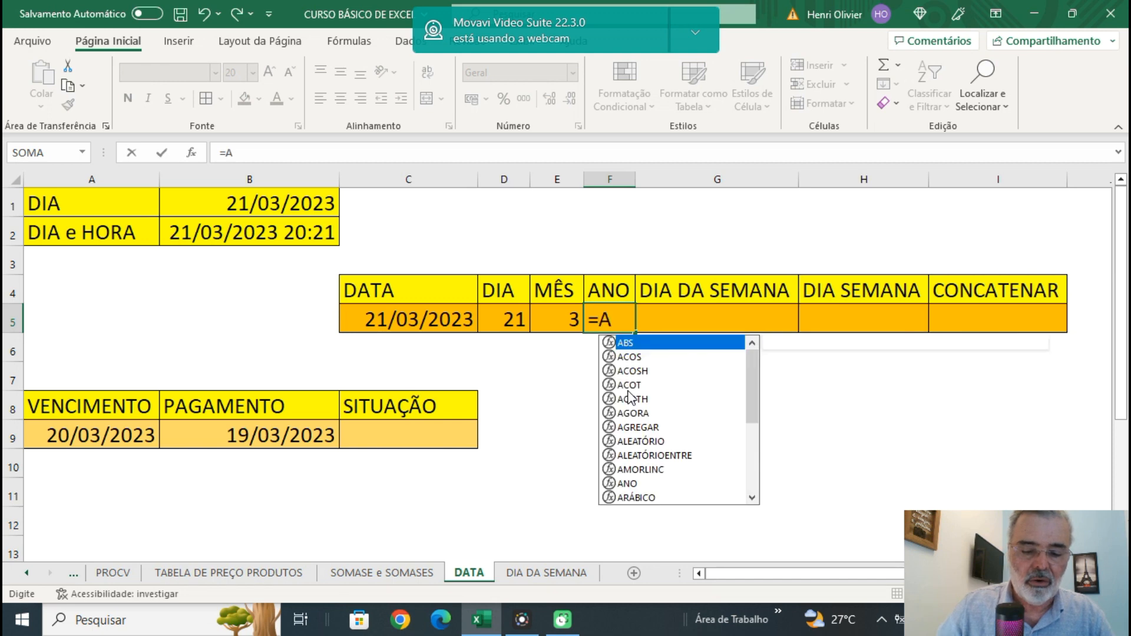
type("NO(")
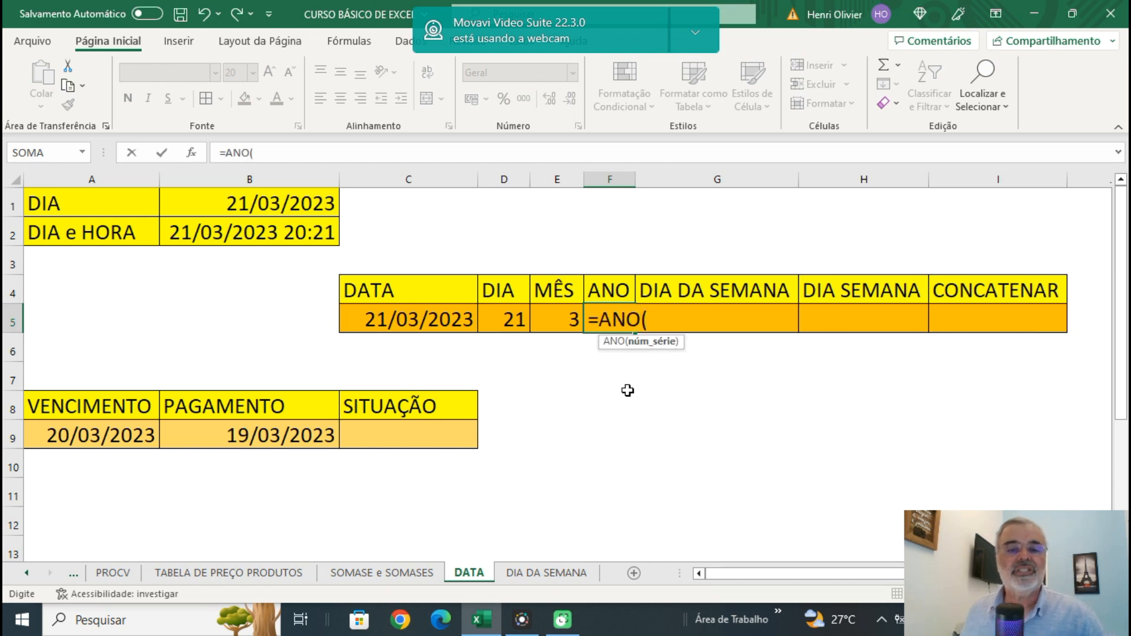
left_click(414, 318)
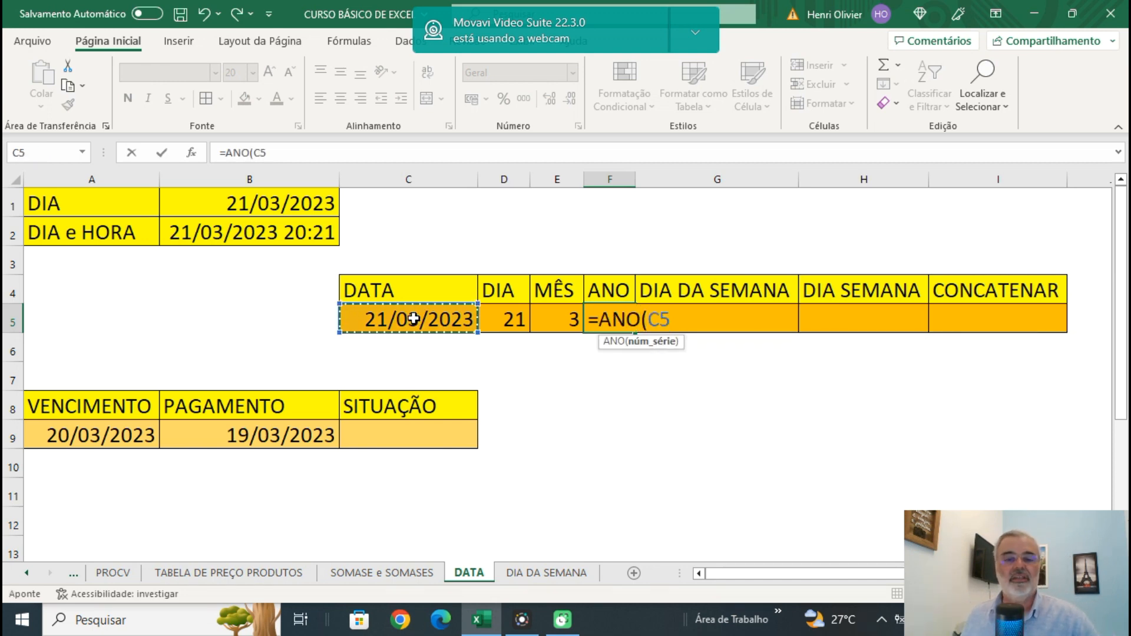
type(")")
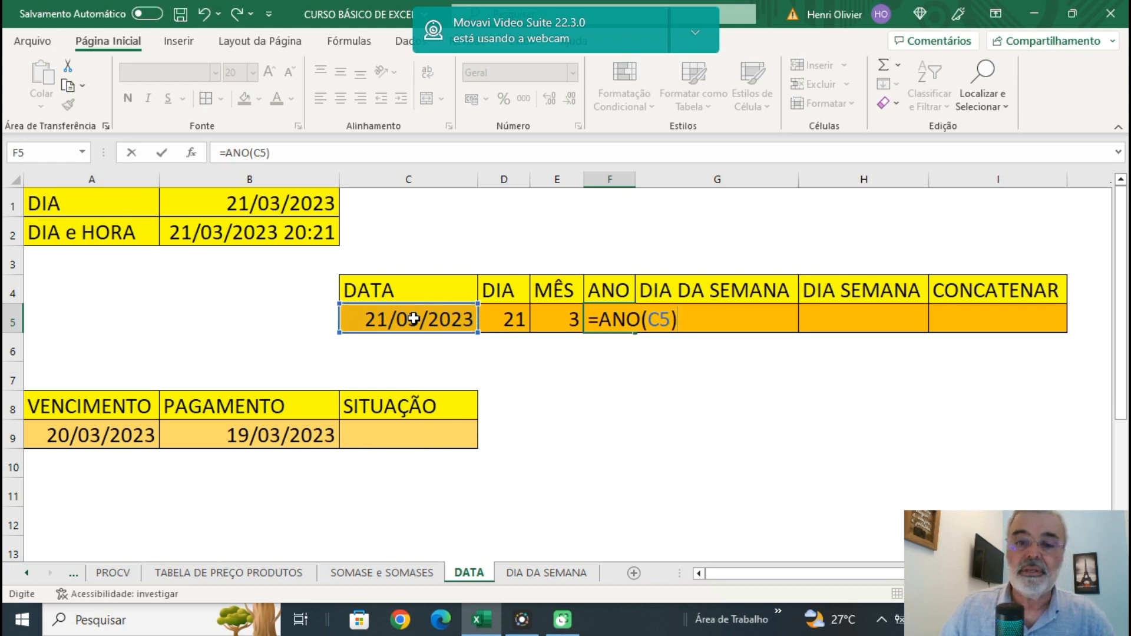
key("Return")
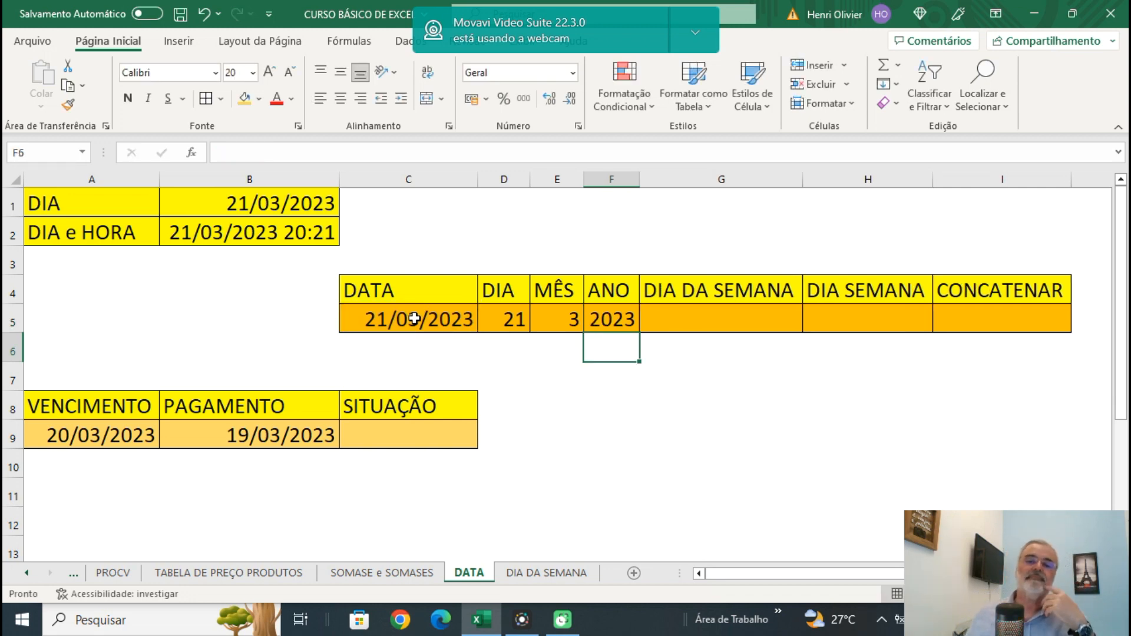
left_click(511, 312)
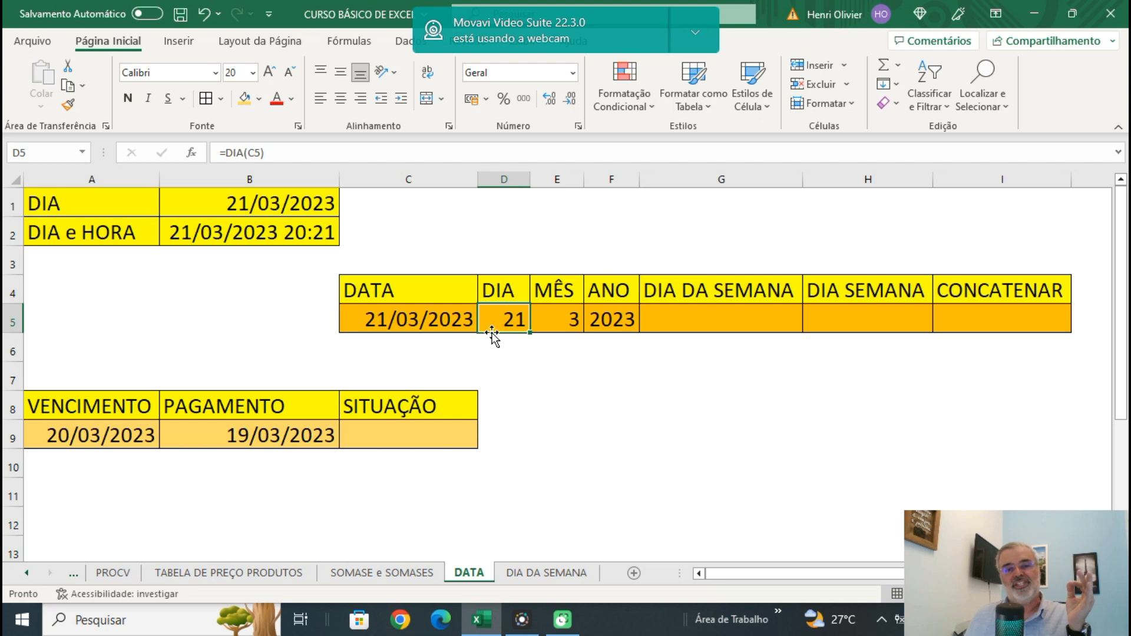
Check the weekday table on the DIA DA SEMANA sheet and enter =DIA.DA.SEMANA(C5) in G5 of DATA to return the weekday number.
left_click(697, 318)
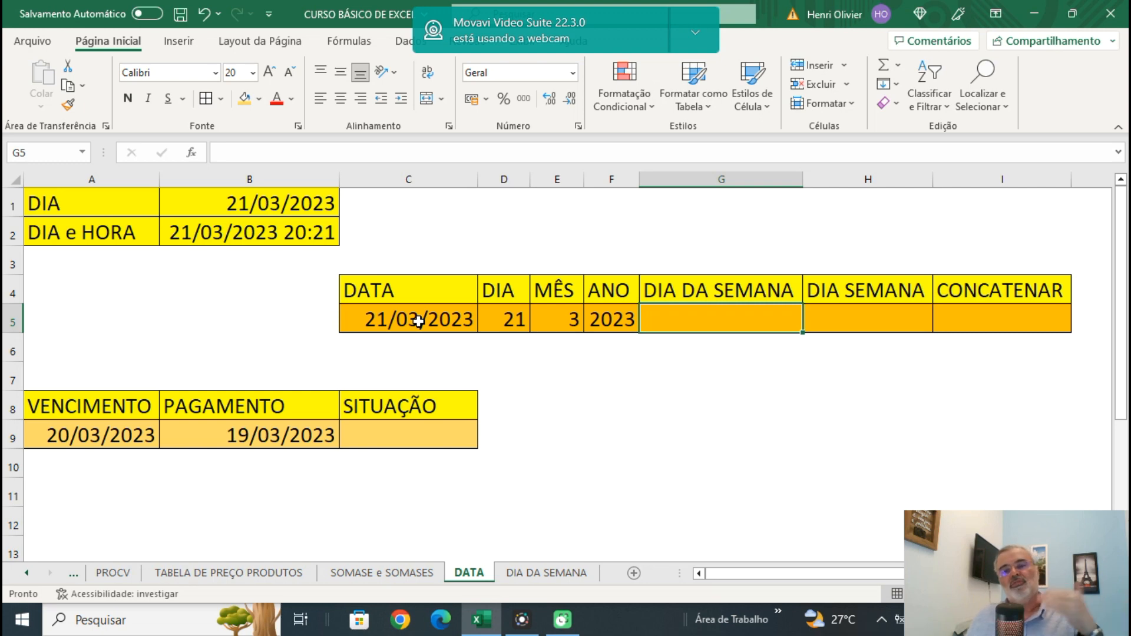
left_click(547, 573)
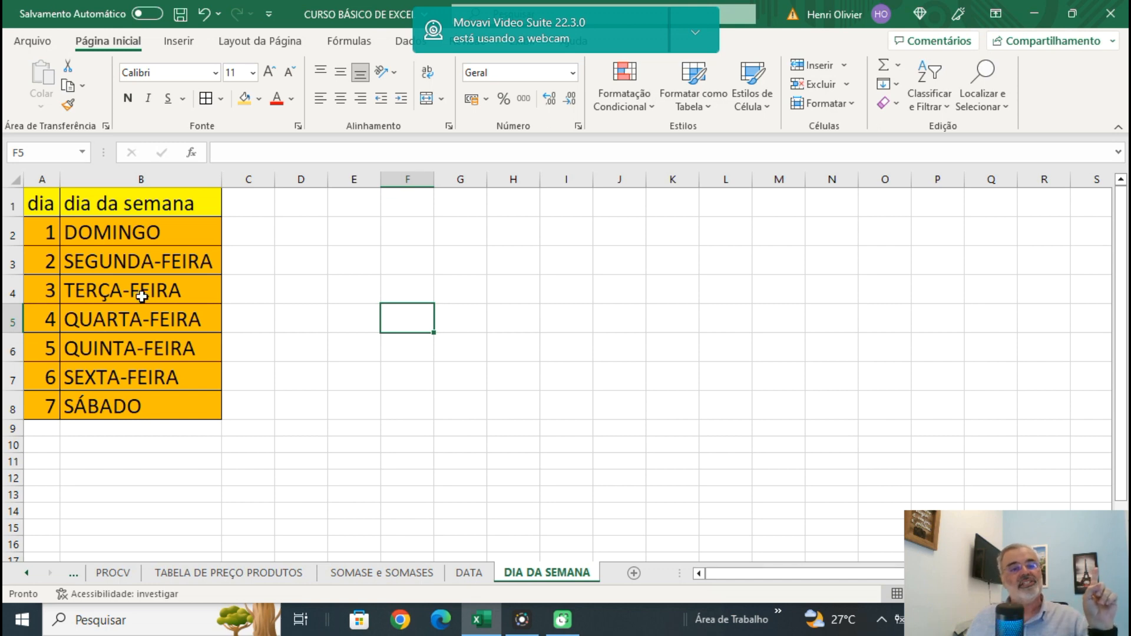
left_click(477, 575)
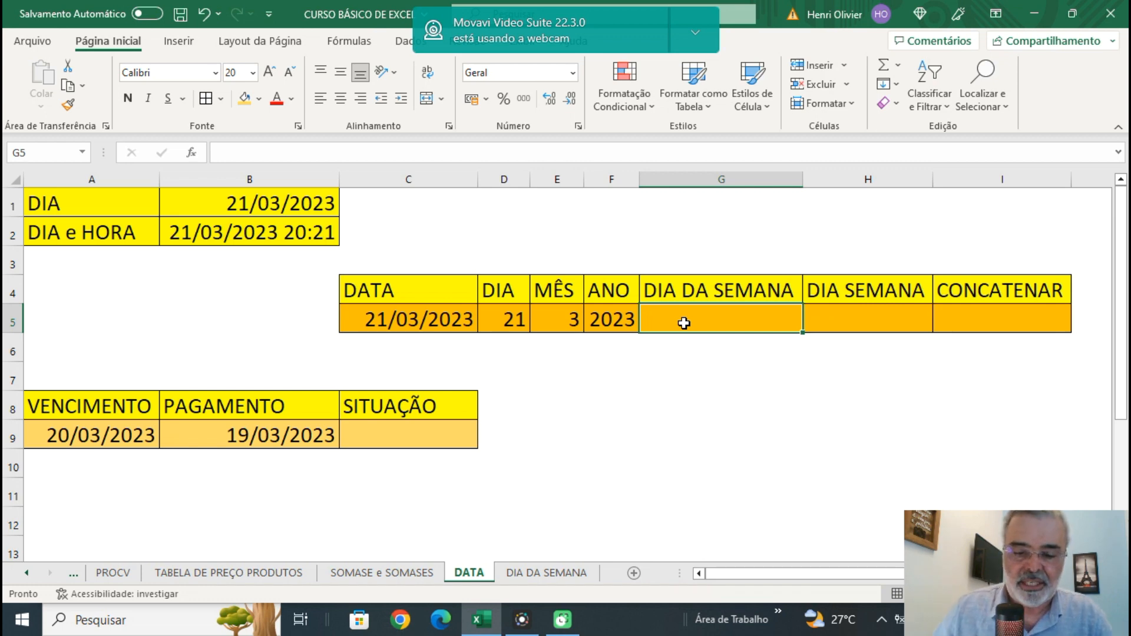
type("=DIA")
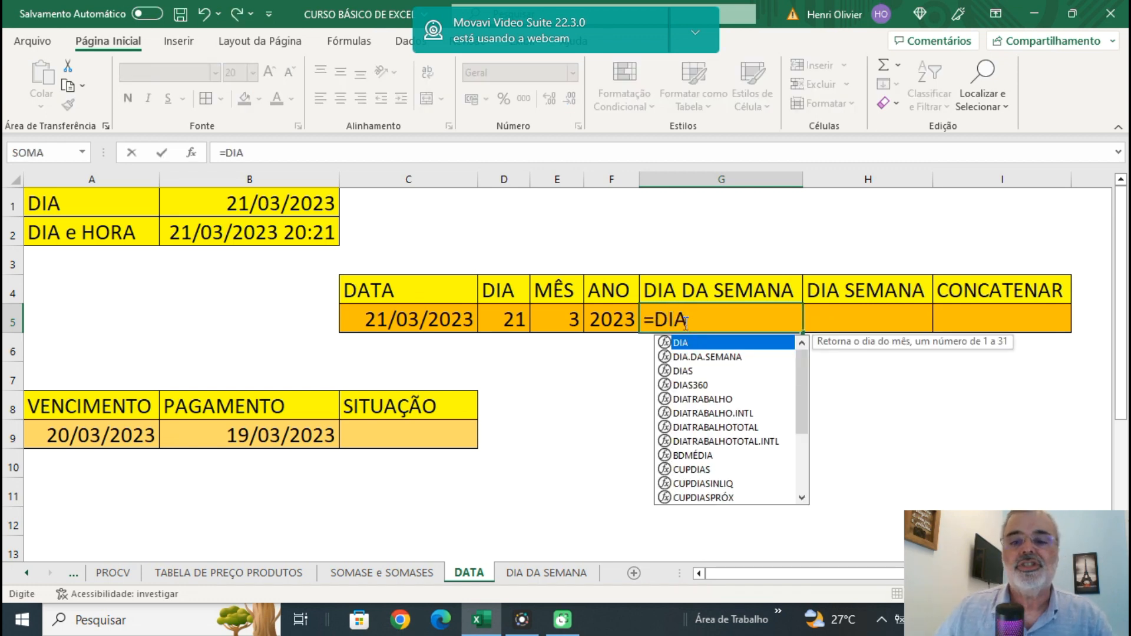
left_click(713, 358)
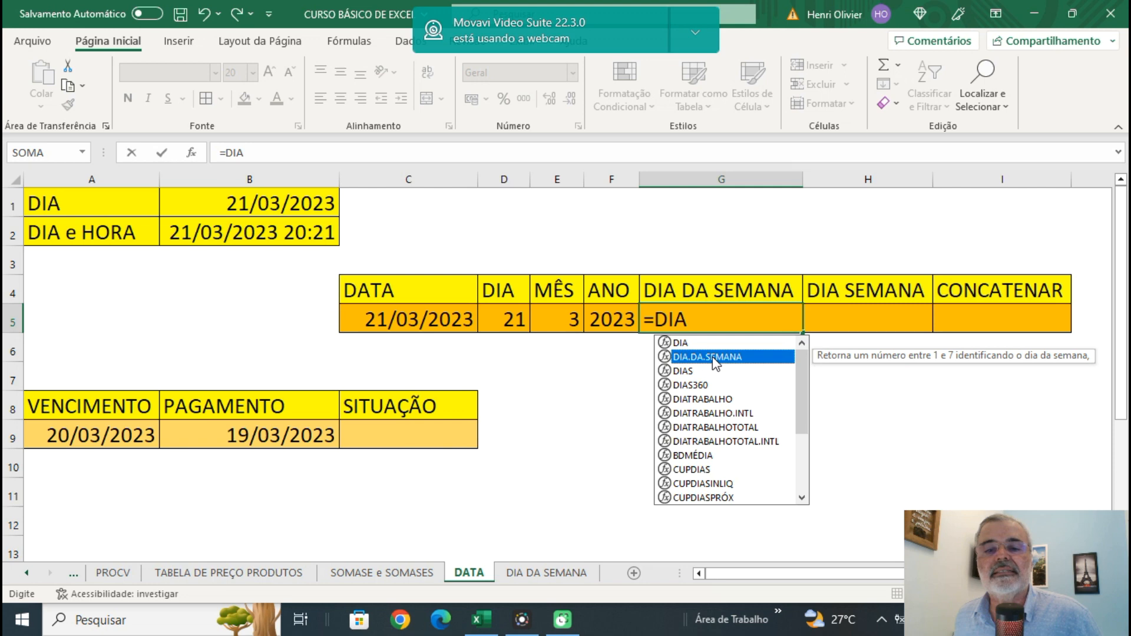
double_click(715, 358)
left_click(715, 357)
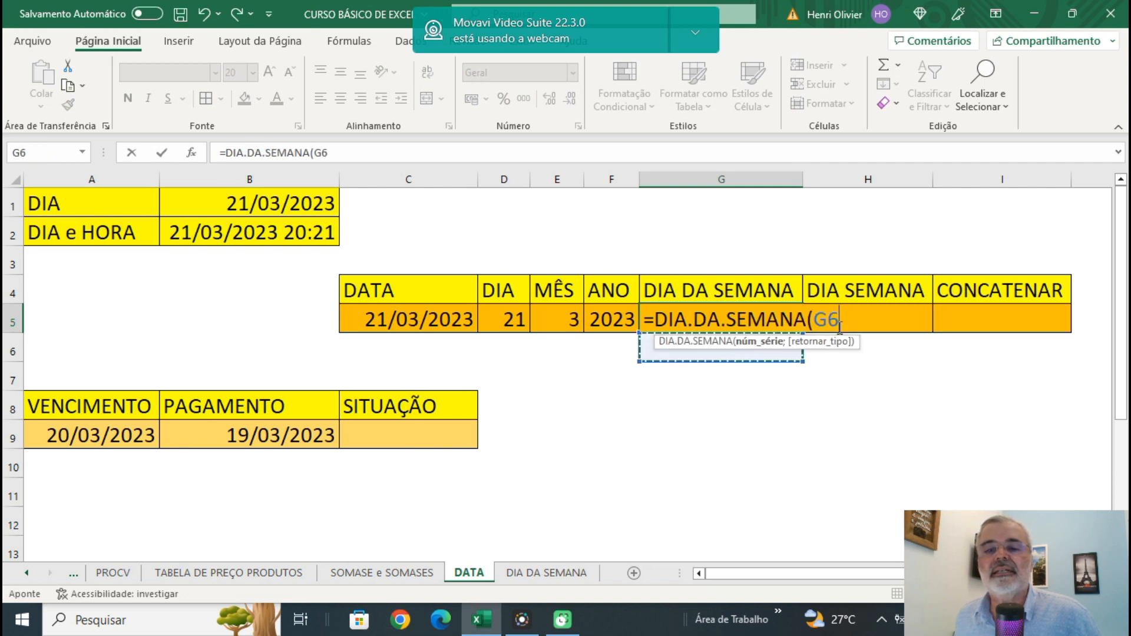
left_click(389, 320)
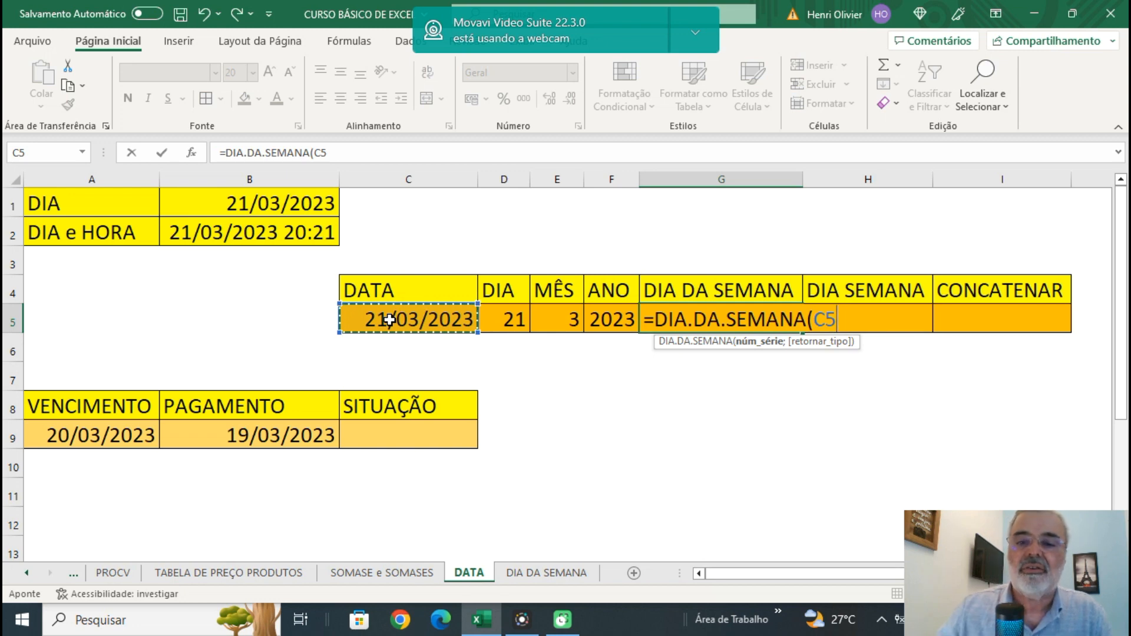
type(")")
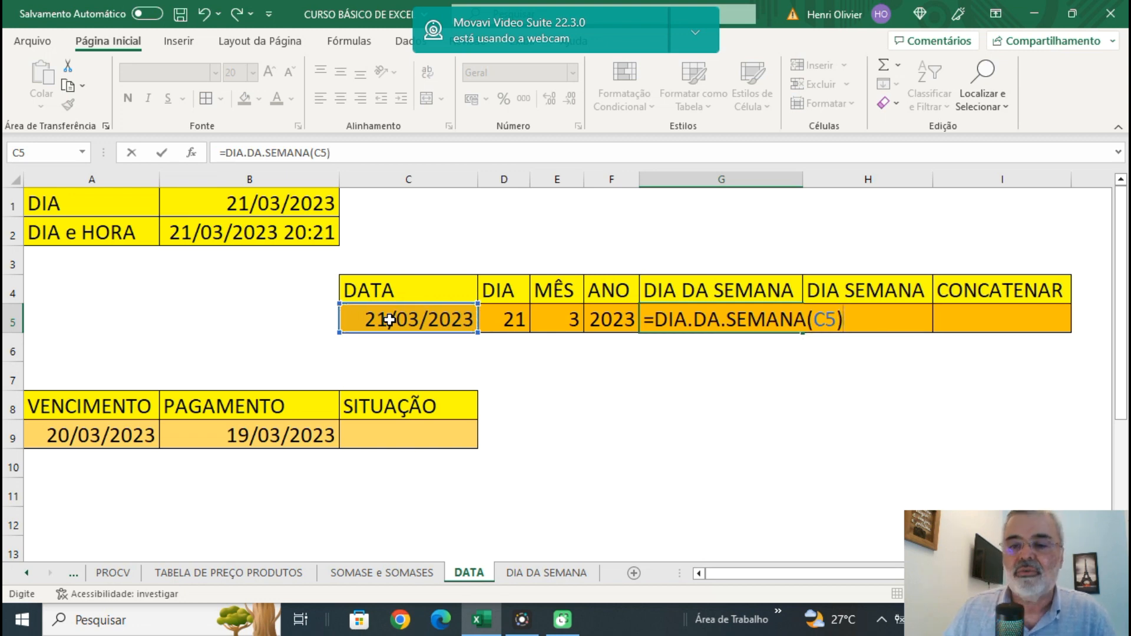
key("Return")
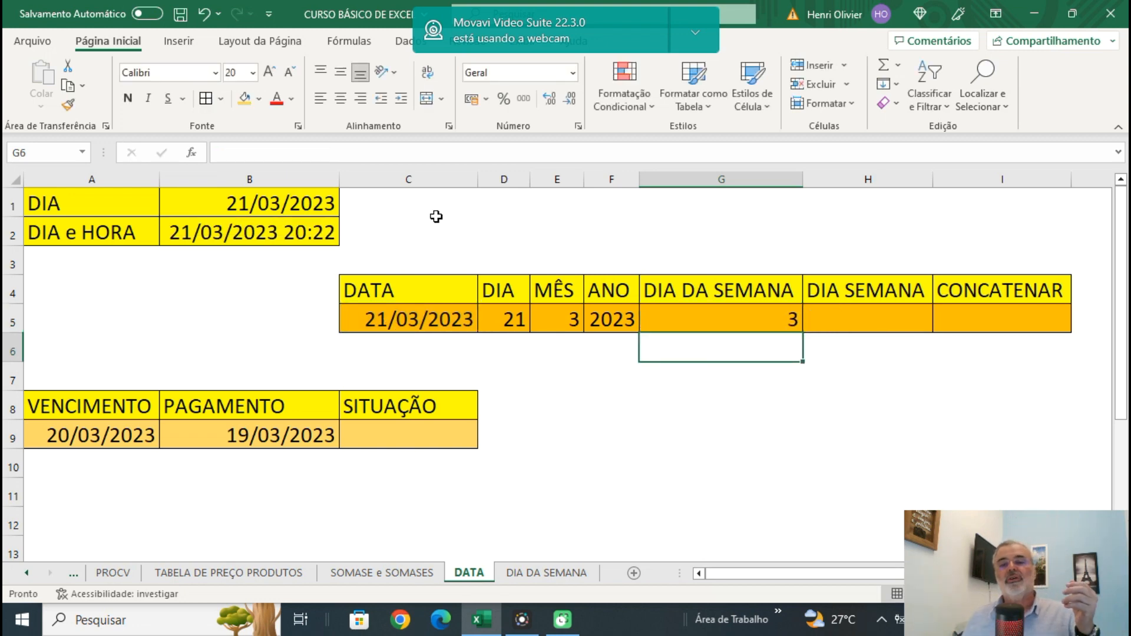
left_click(731, 312)
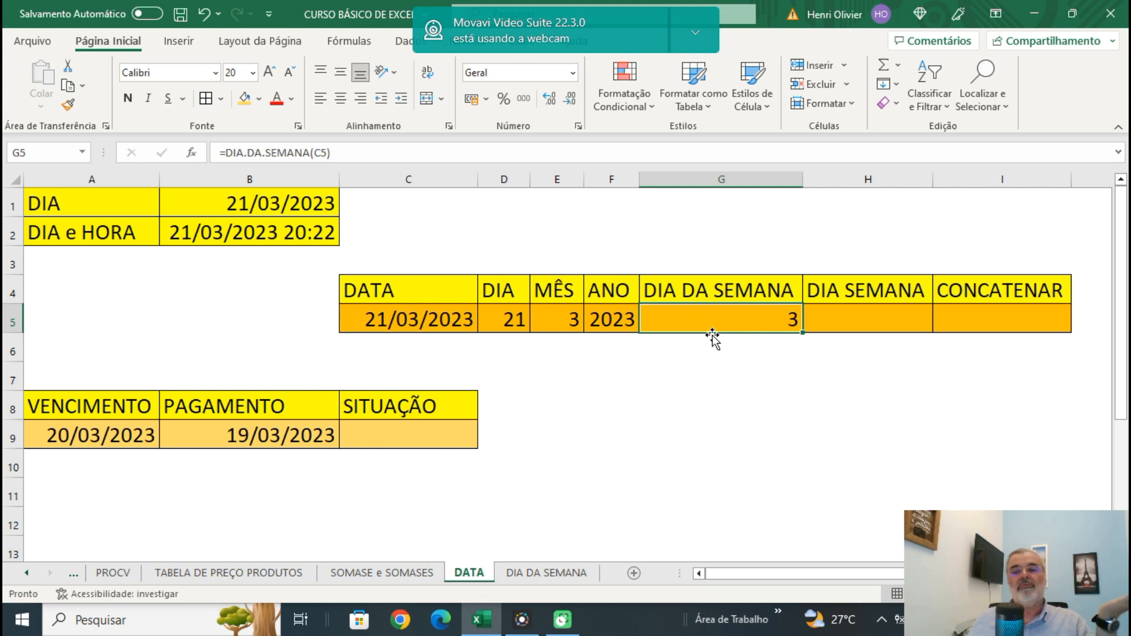
Start a PROCV formula in H5 with G5 as the lookup value and 'DIA DA SEMANA'!$A$1:$B$8 as the absolute table range.
left_click(855, 318)
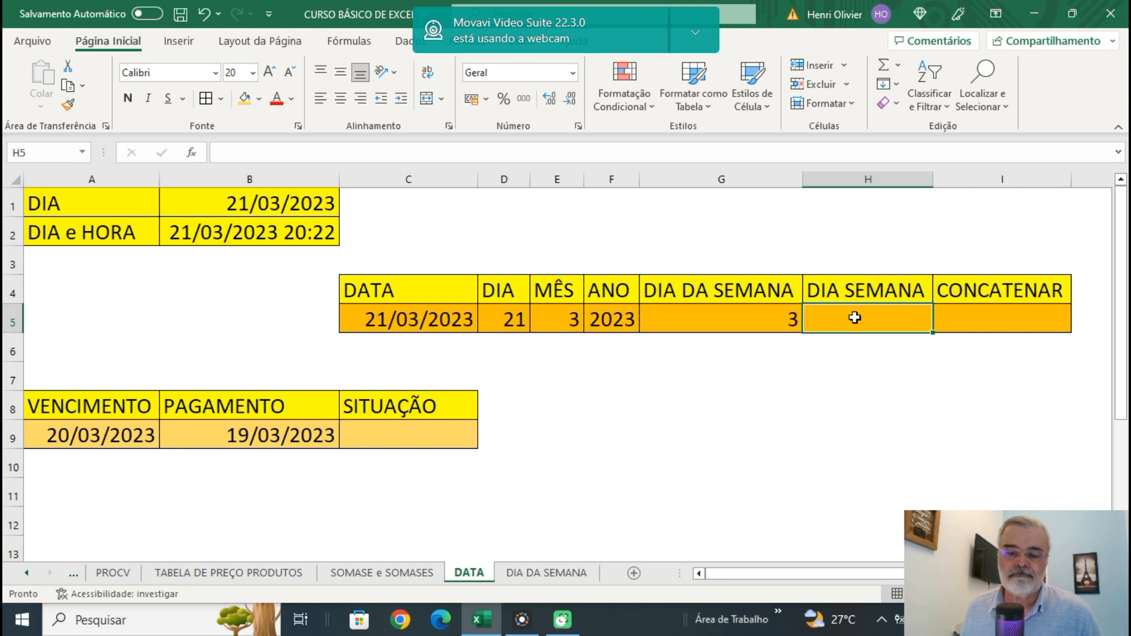
type("=PROCV")
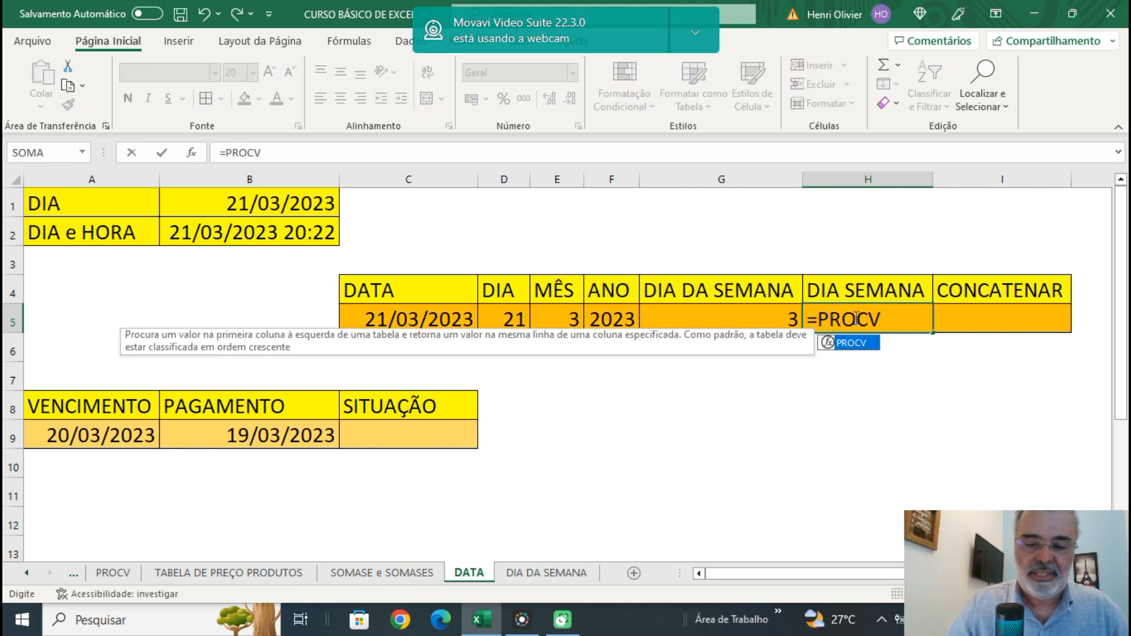
type("(")
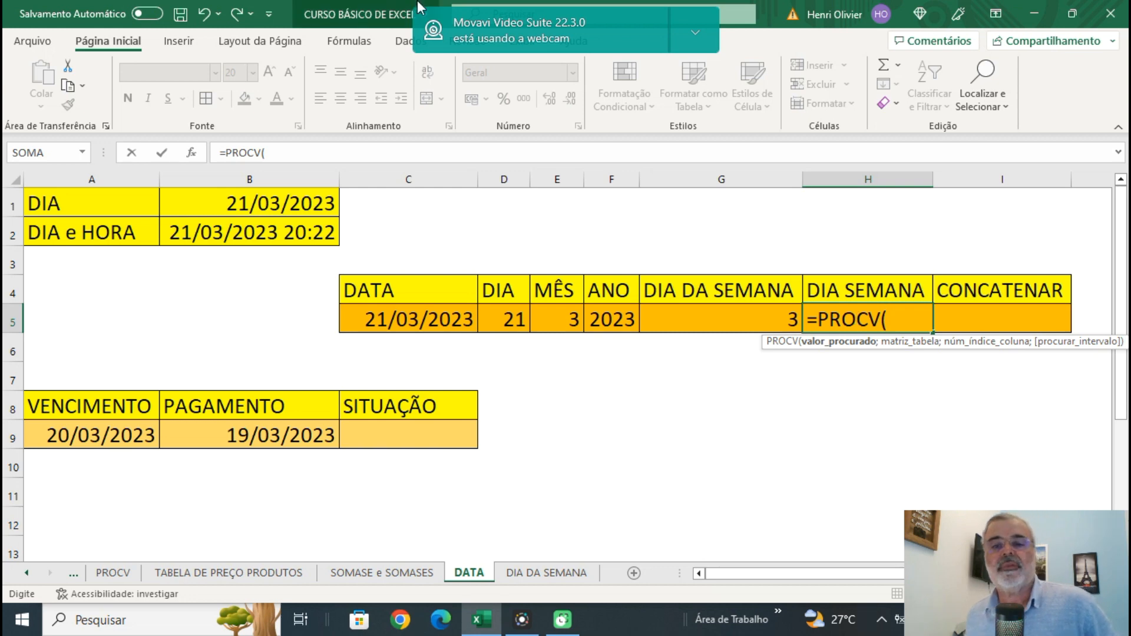
left_click(743, 315)
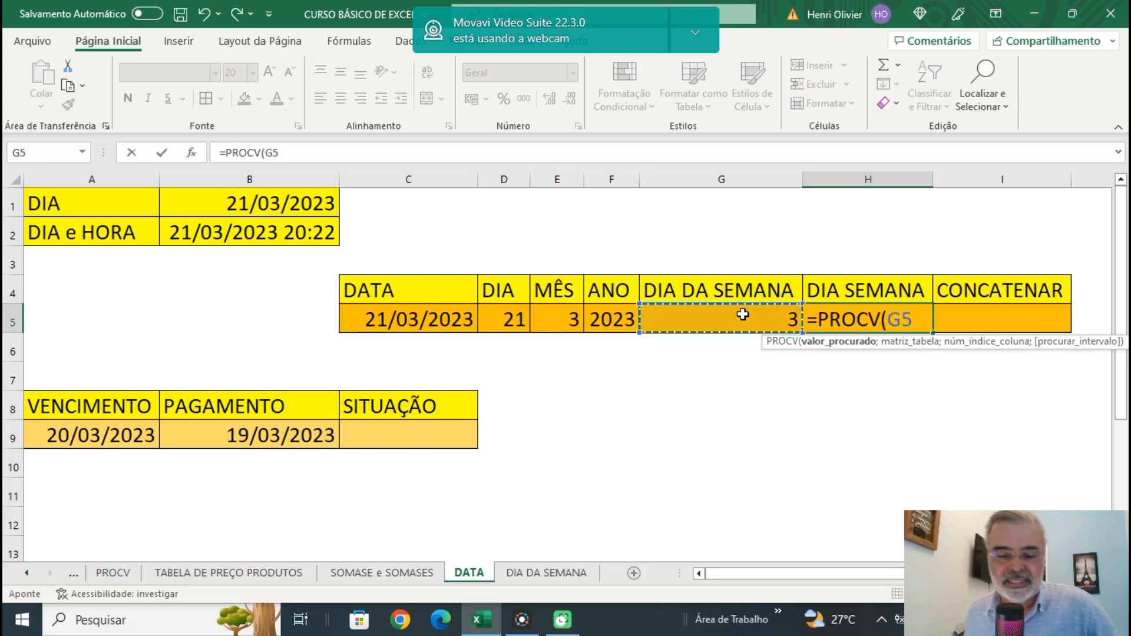
type(";")
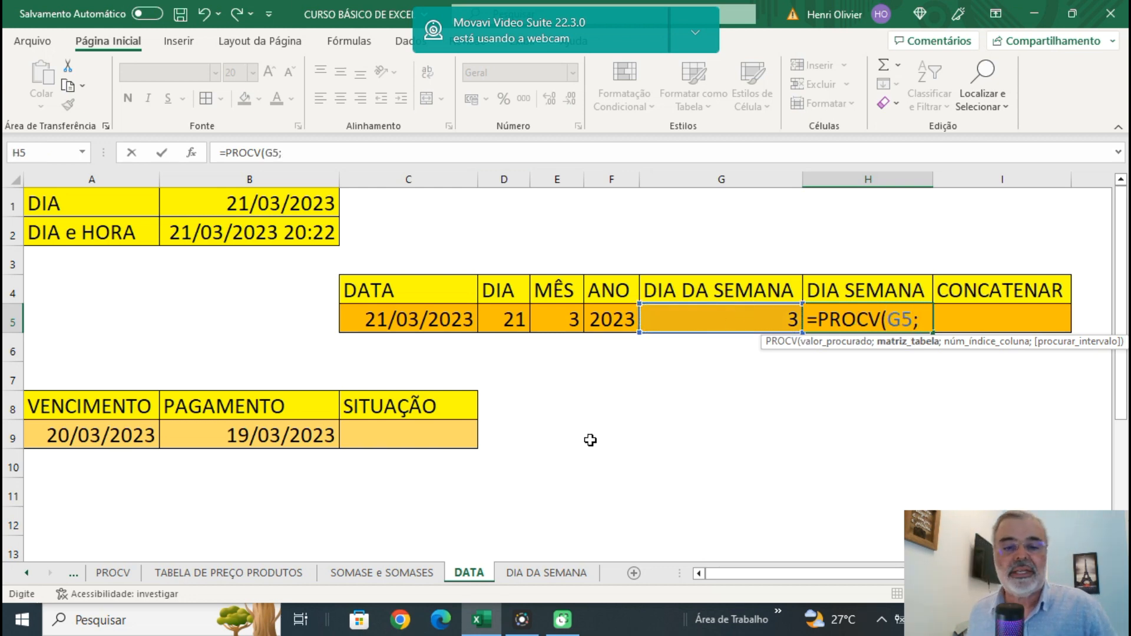
left_click(551, 574)
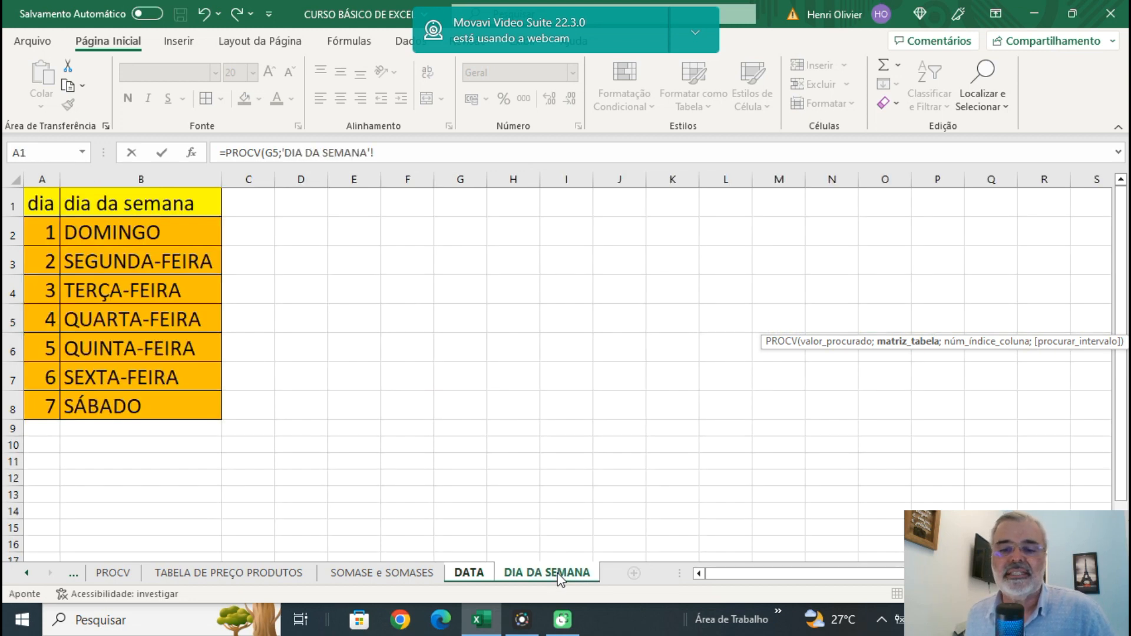
left_click_drag(46, 202, 185, 406)
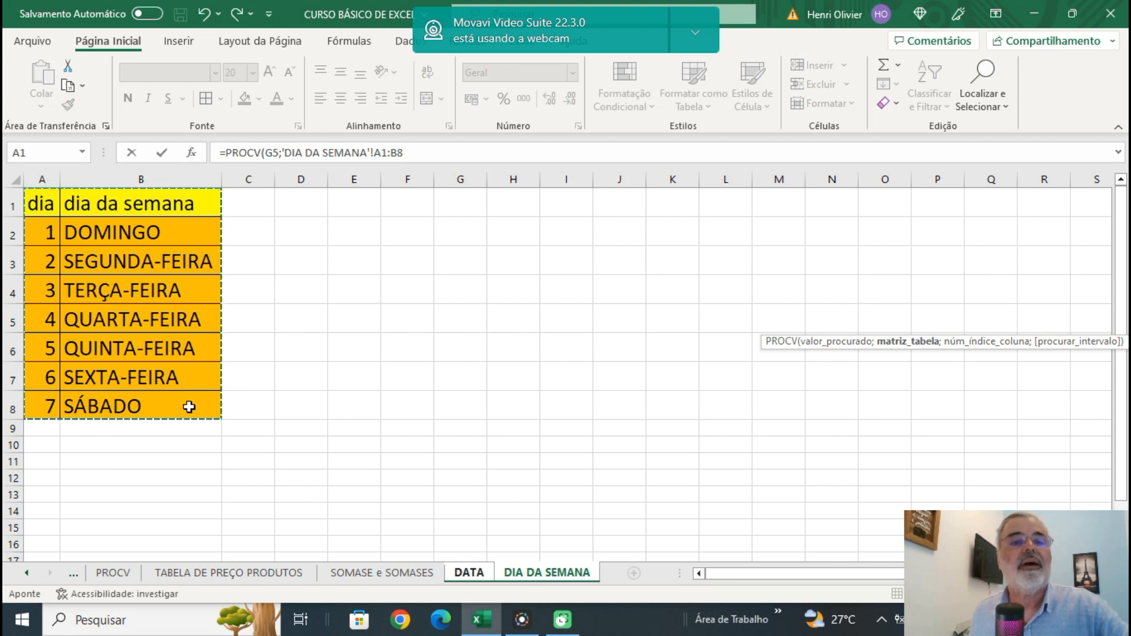
key("F4")
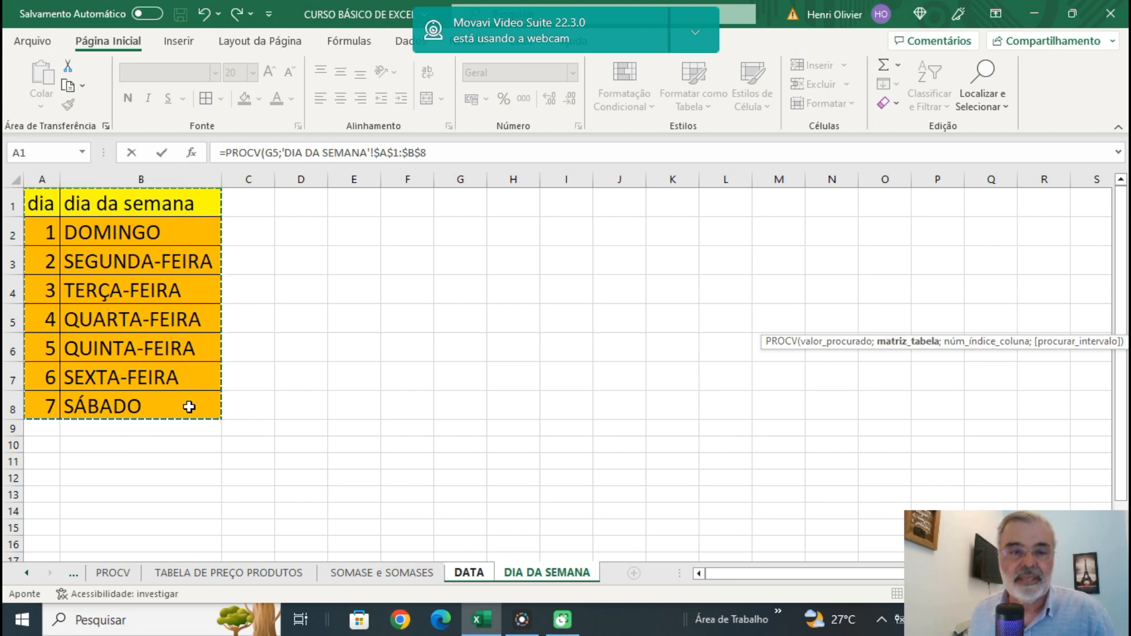
Complete the PROCV formula with column index 2 and FALSO for an exact match, and enter it.
type(";")
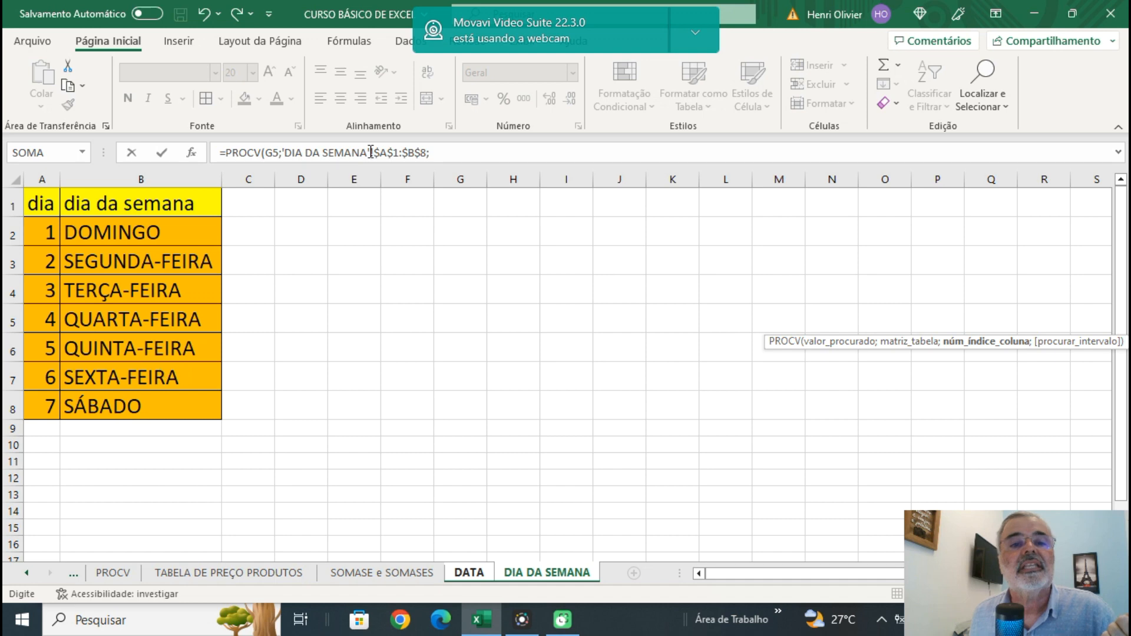
left_click(450, 153)
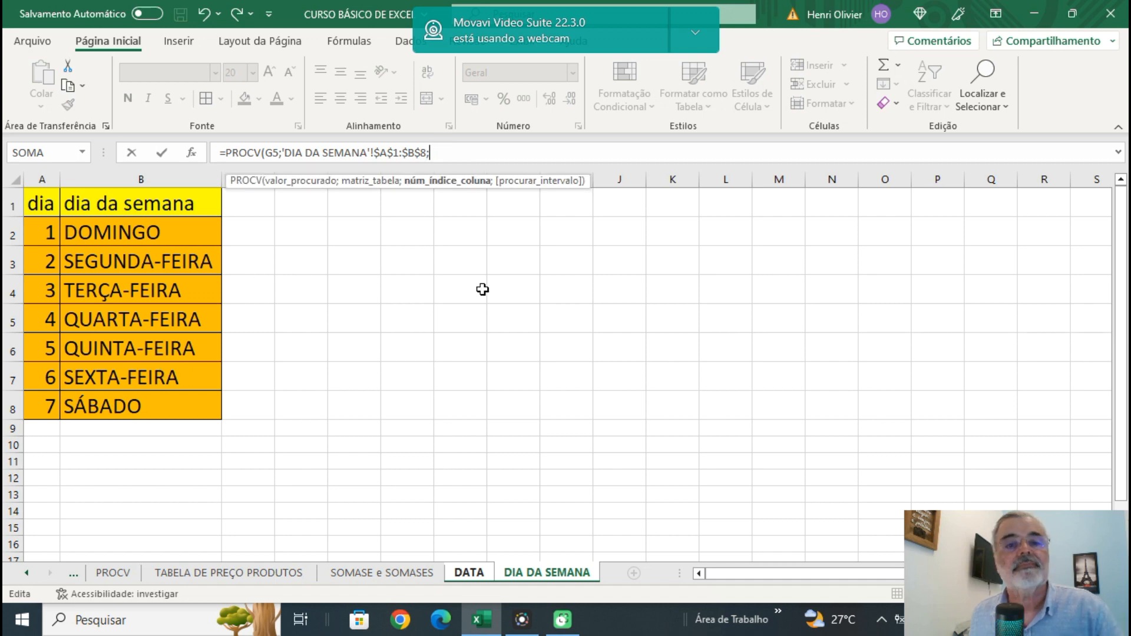
type(";F")
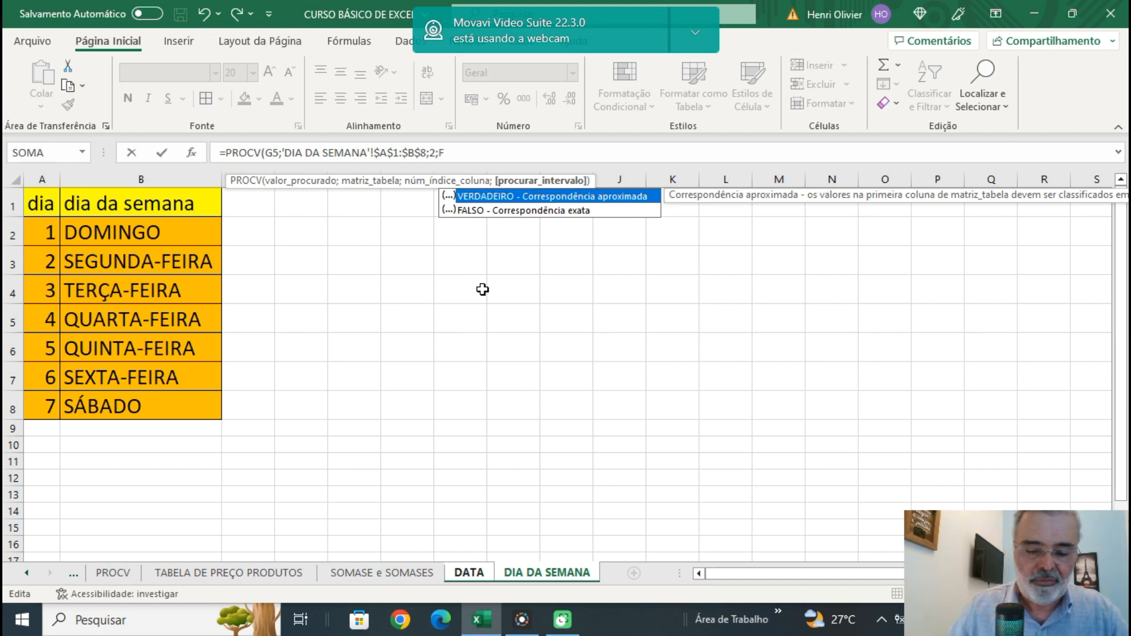
type("ALSO)")
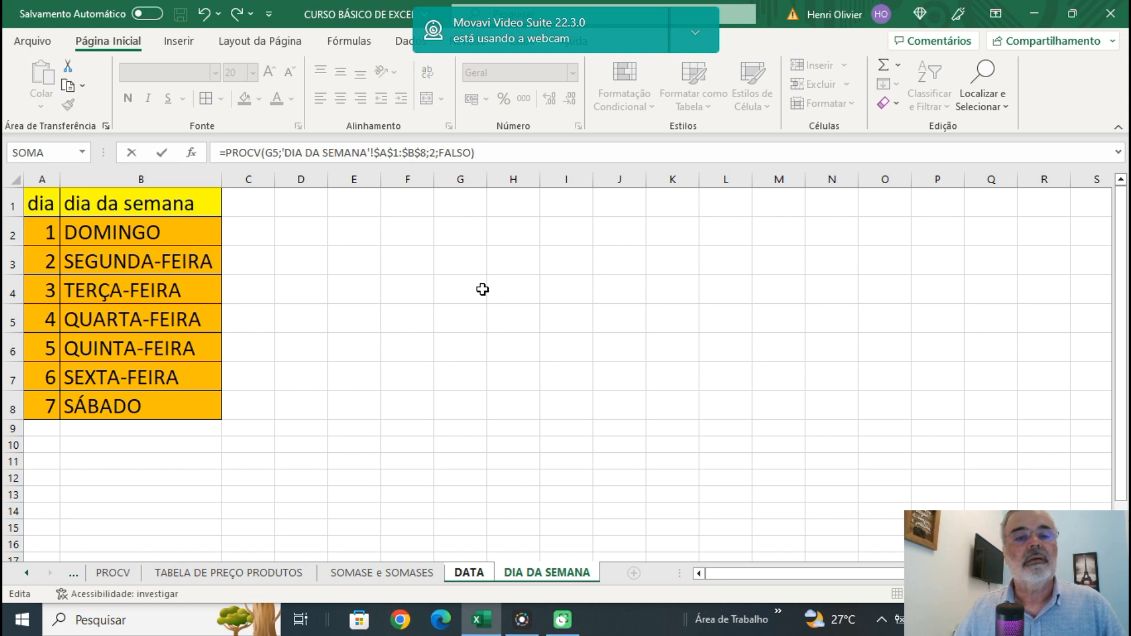
key("Return")
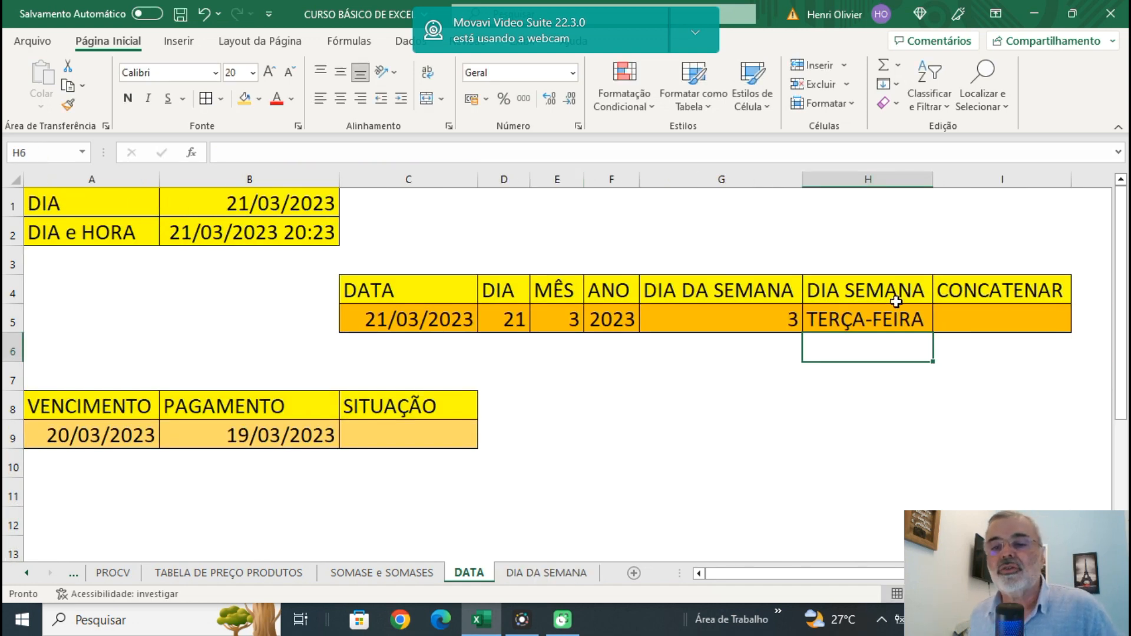
Review the DIA.DA.SEMANA formula in G5 and the PROCV formula in H5 without changing them.
left_click(880, 320)
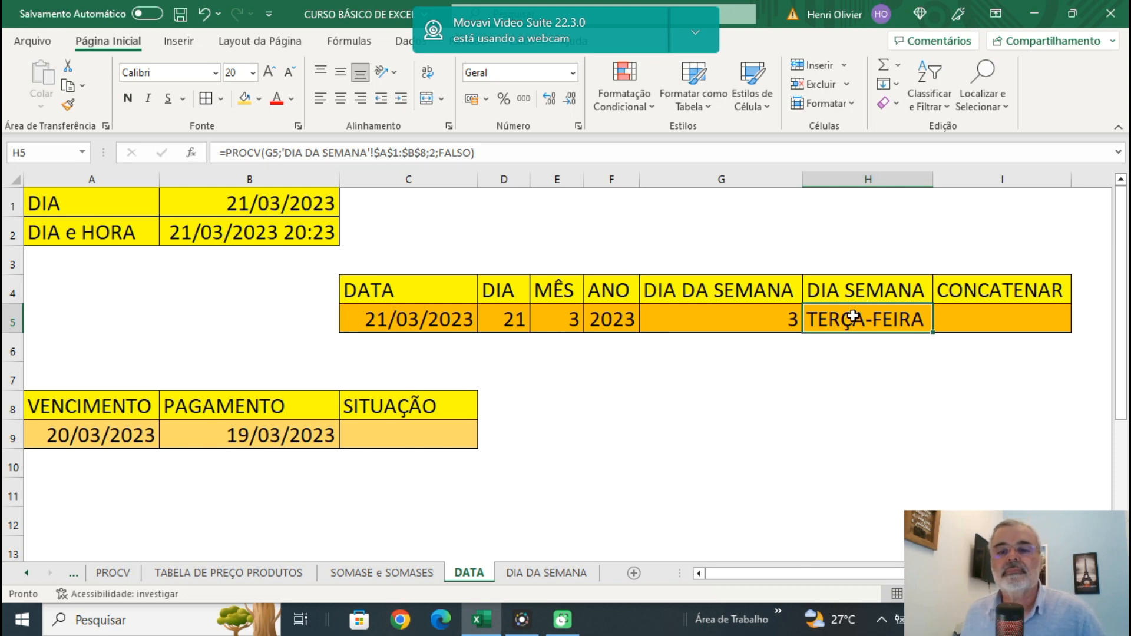
left_click(707, 318)
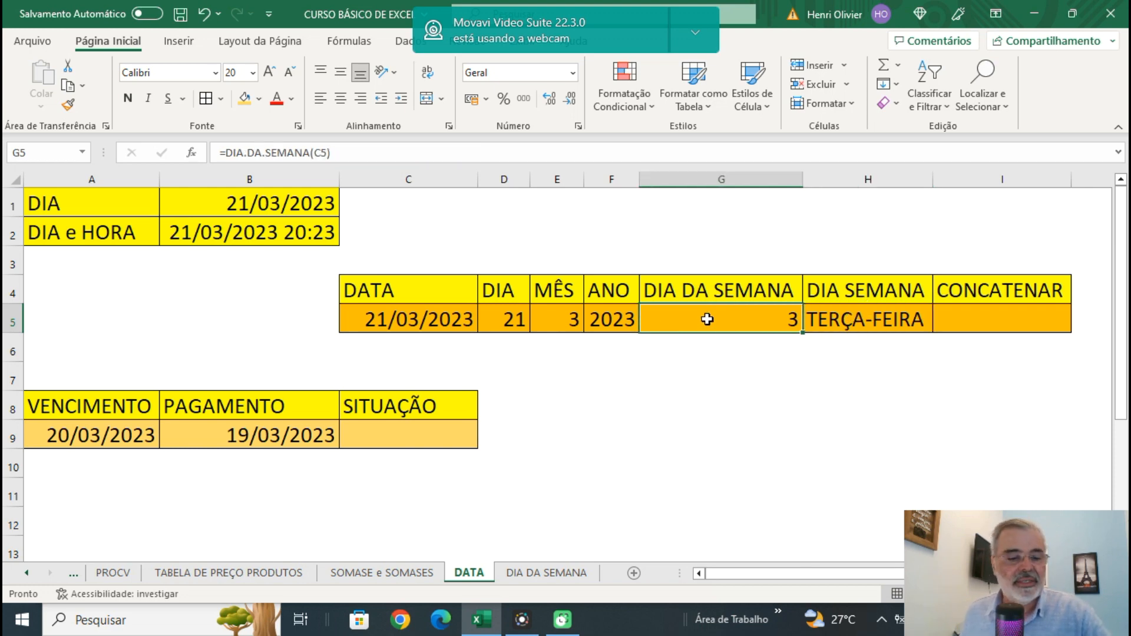
double_click(707, 319)
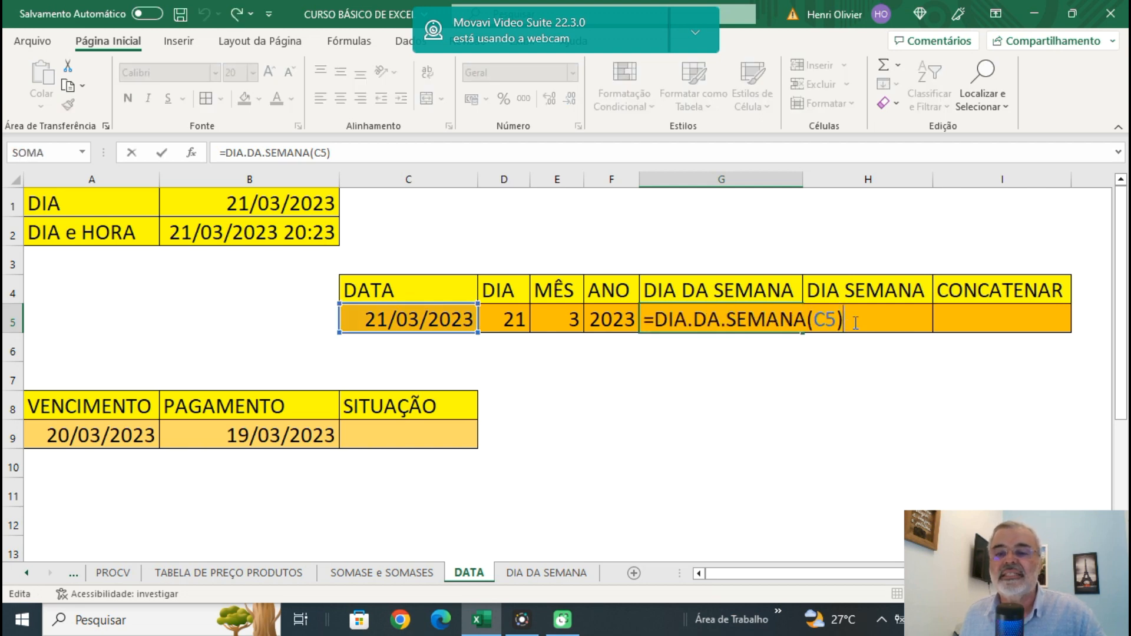
left_click(807, 413)
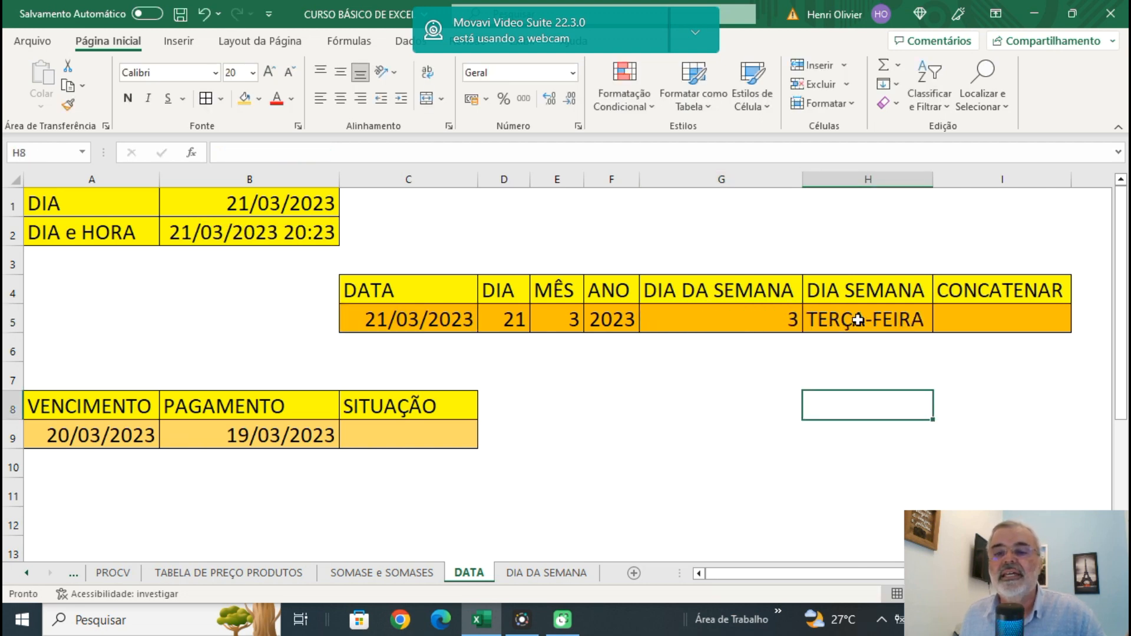
left_click(859, 320)
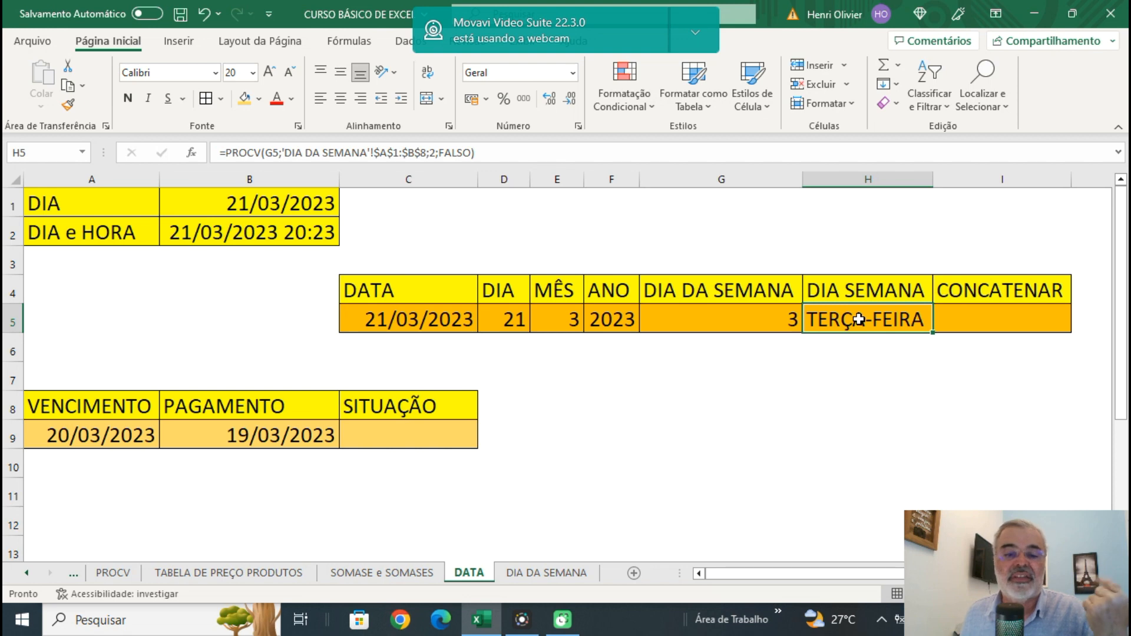
double_click(859, 320)
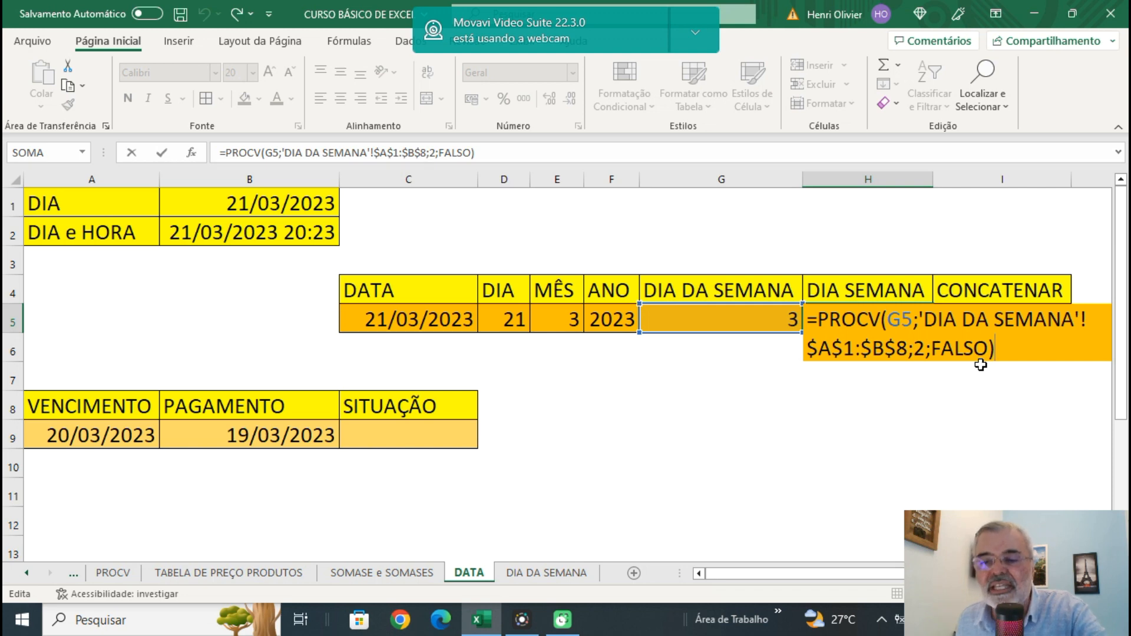
key("Return")
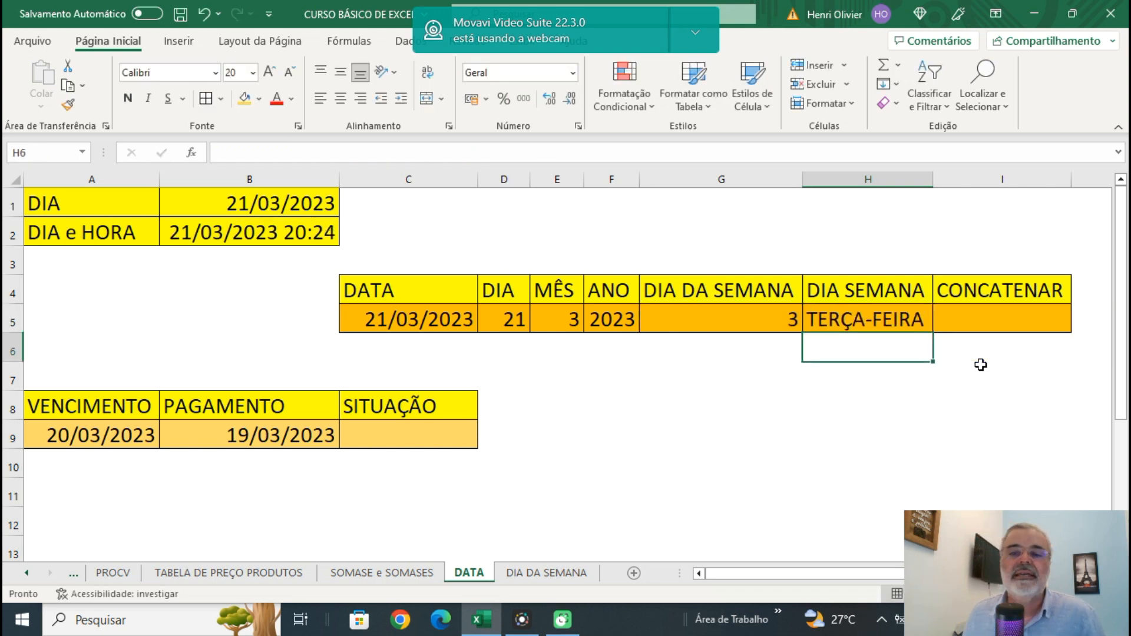
left_click(871, 321)
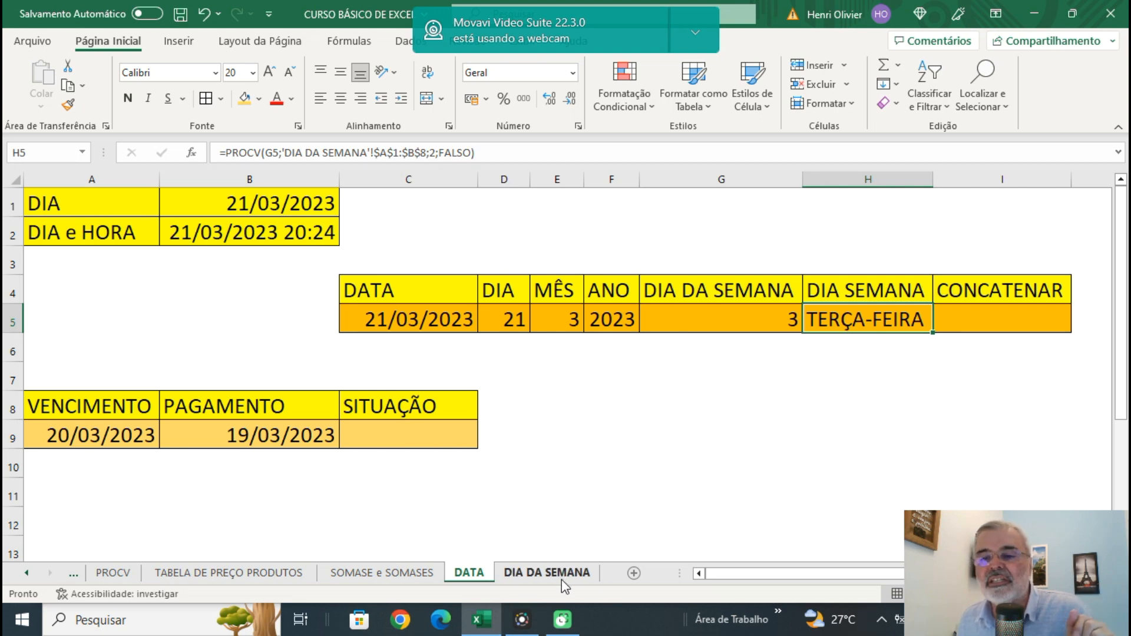
Start a CONCATENAR formula in I5 with the day in D5 followed by a "/" separator.
left_click(980, 320)
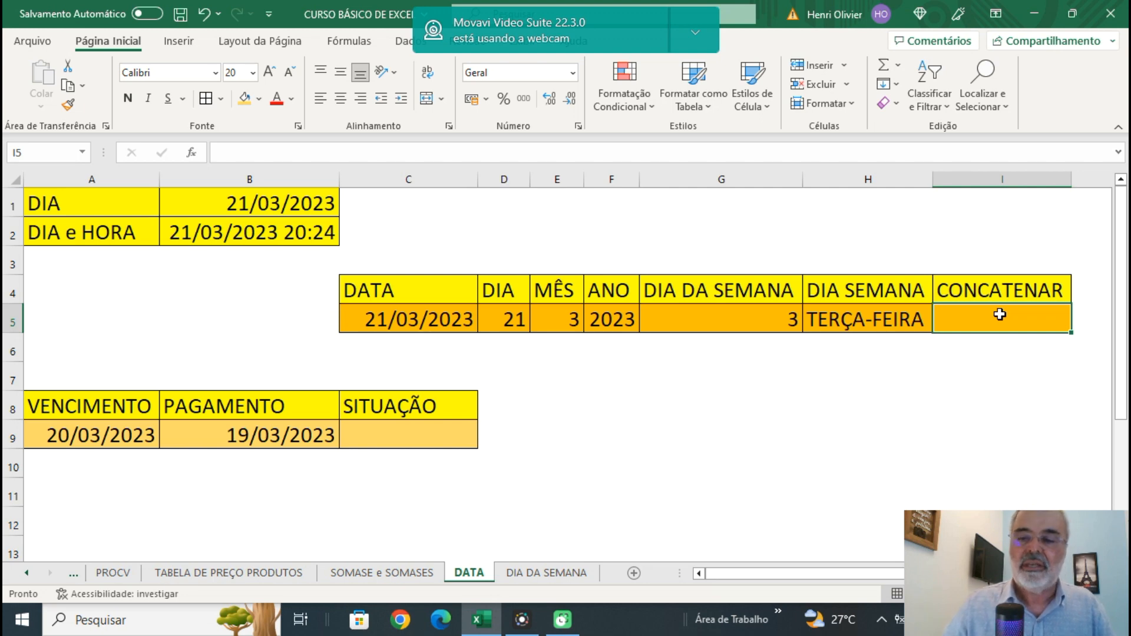
type("=CO")
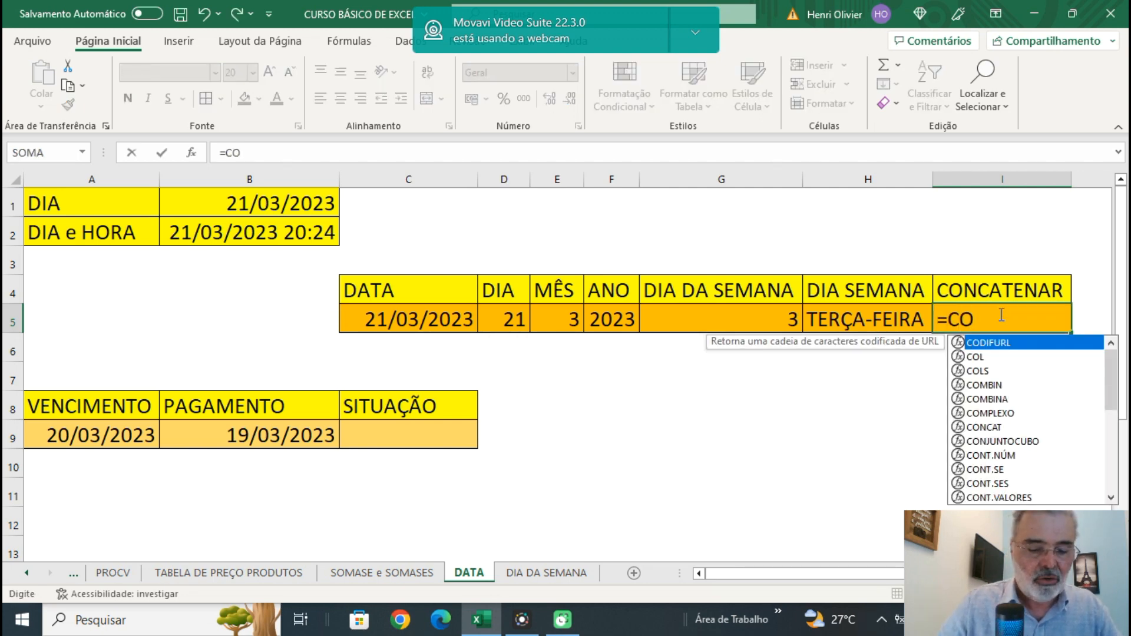
type("NCATE")
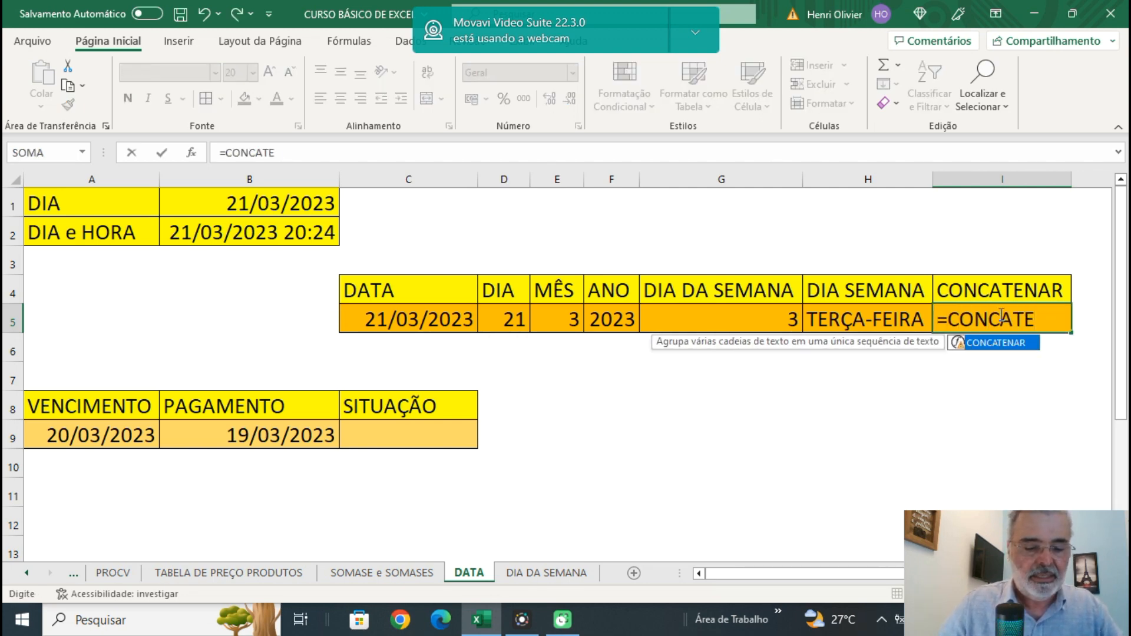
type("NAR(")
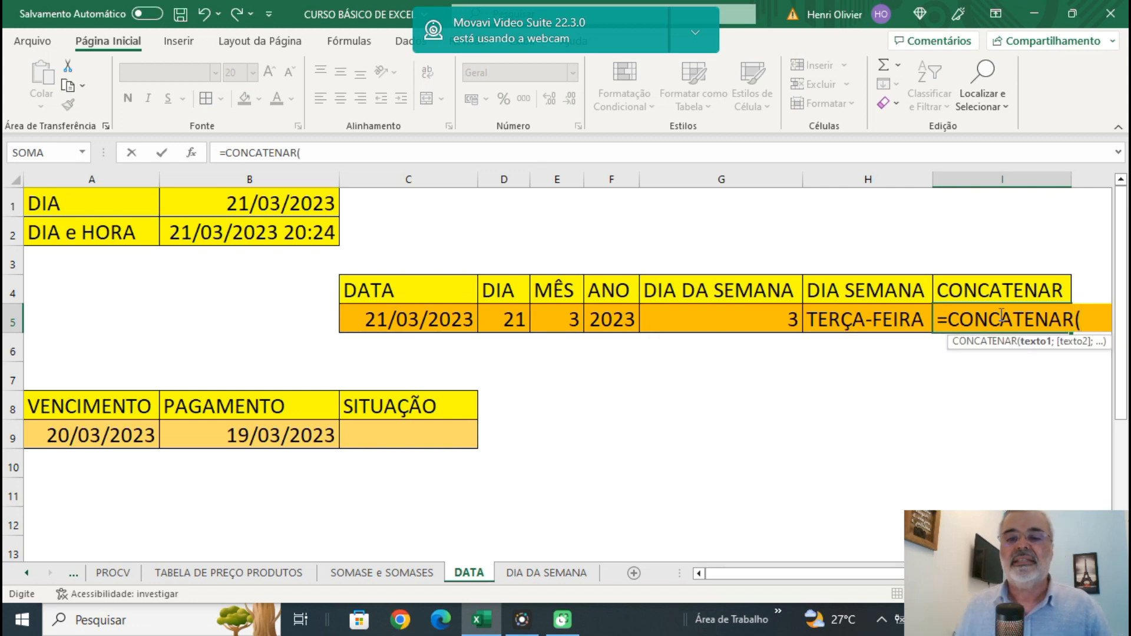
left_click(510, 318)
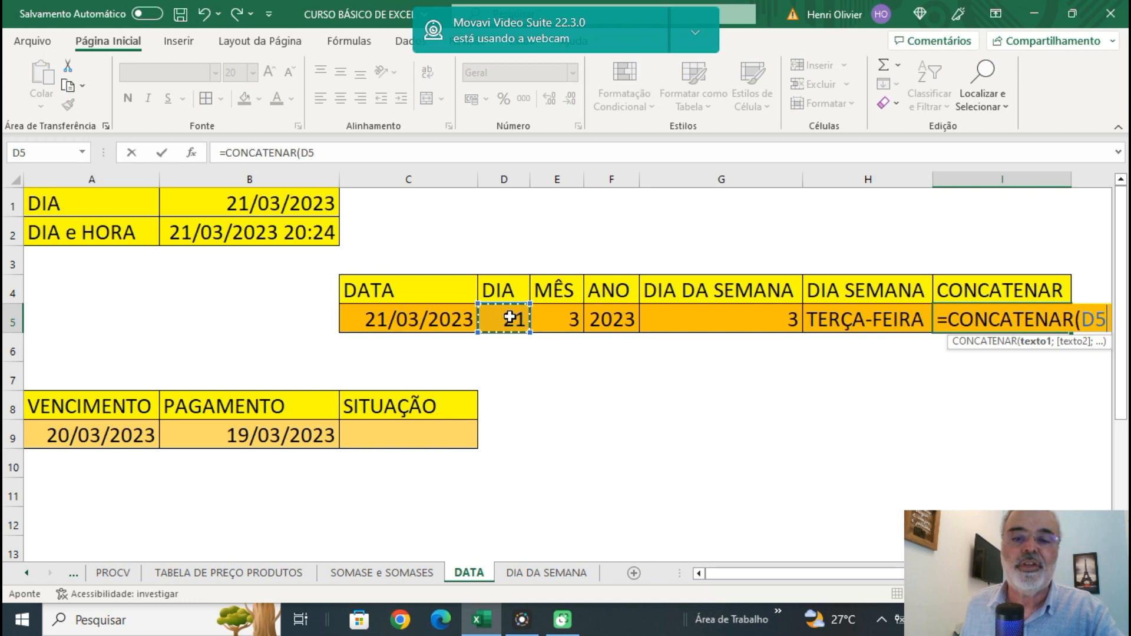
type(";")
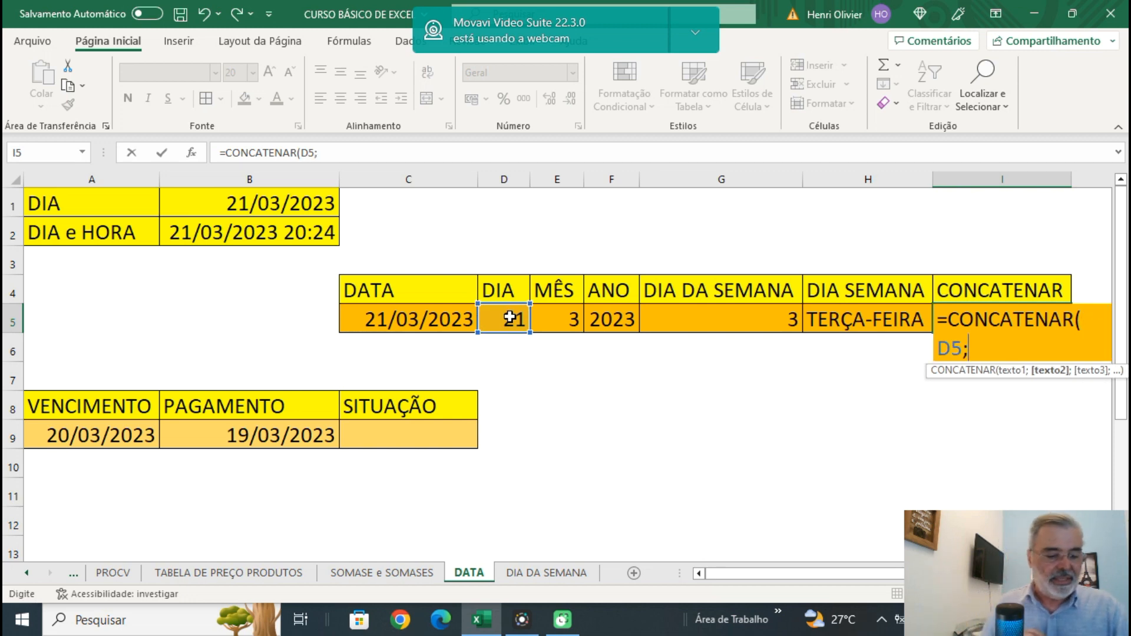
type("\"")
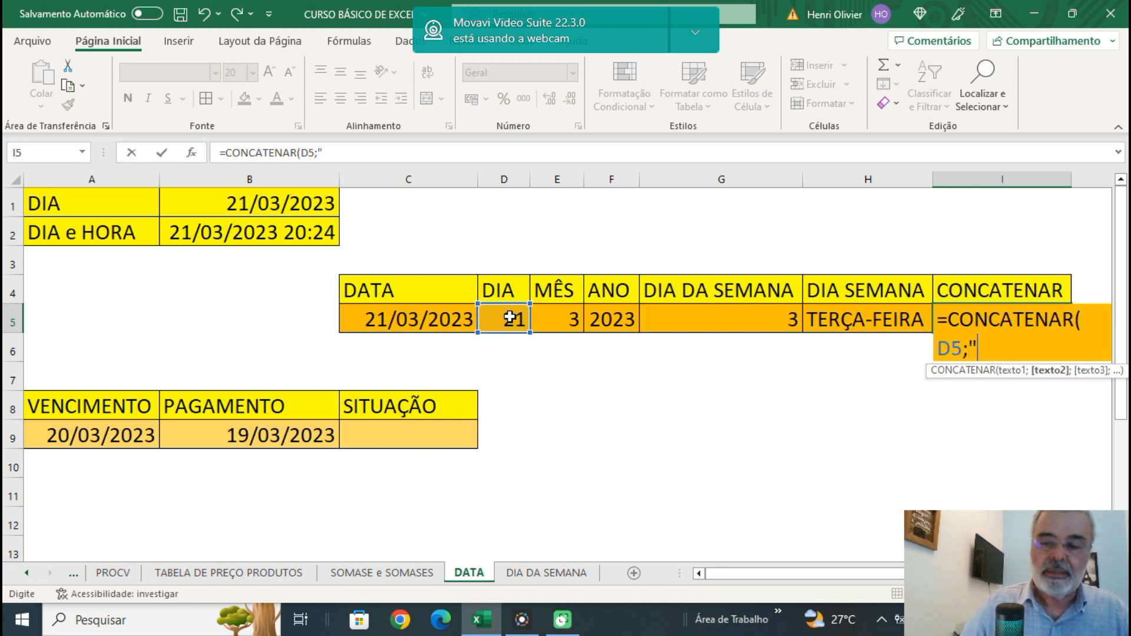
type("/\"")
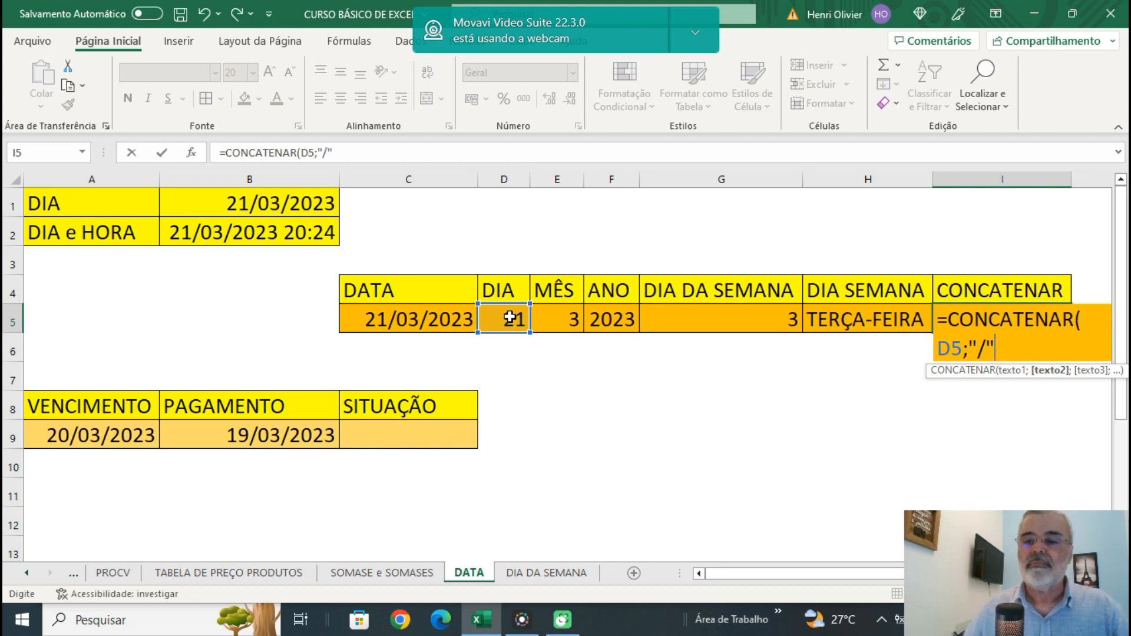
type(";")
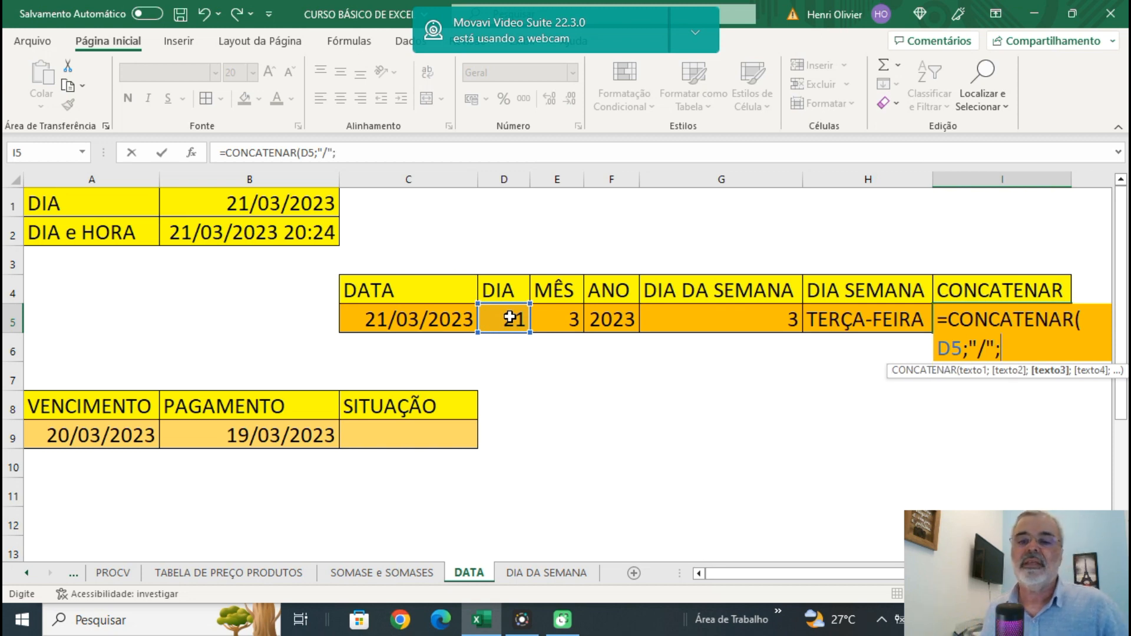
Complete the CONCATENAR formula in I5 with the month in E5, a "/" separator and the year in F5, and enter it.
left_click(565, 320)
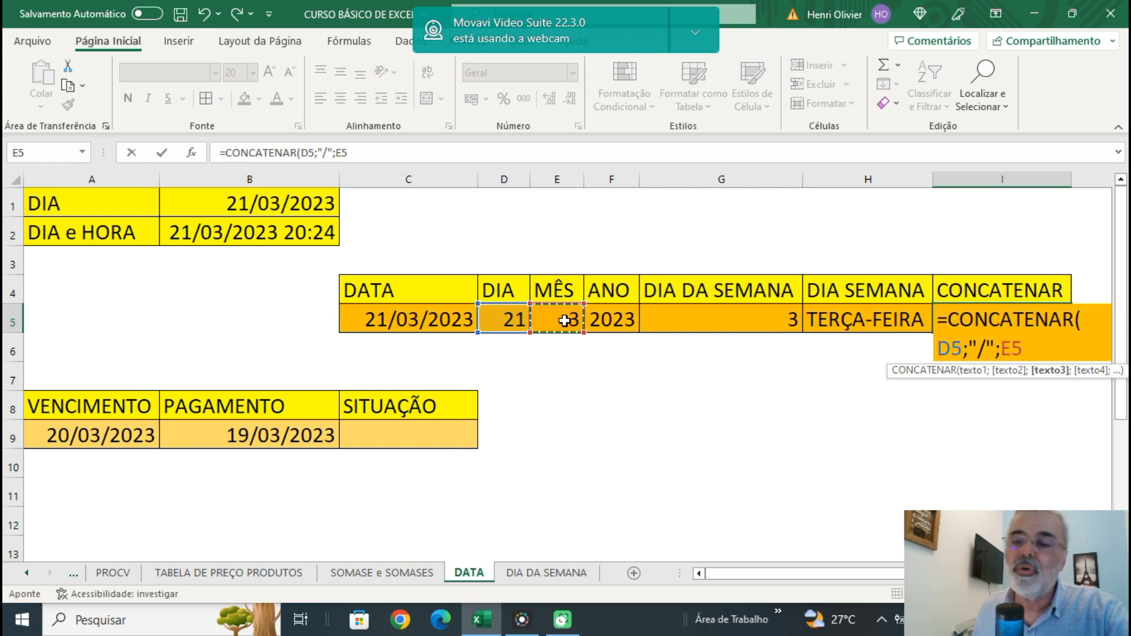
type(";\"/\"")
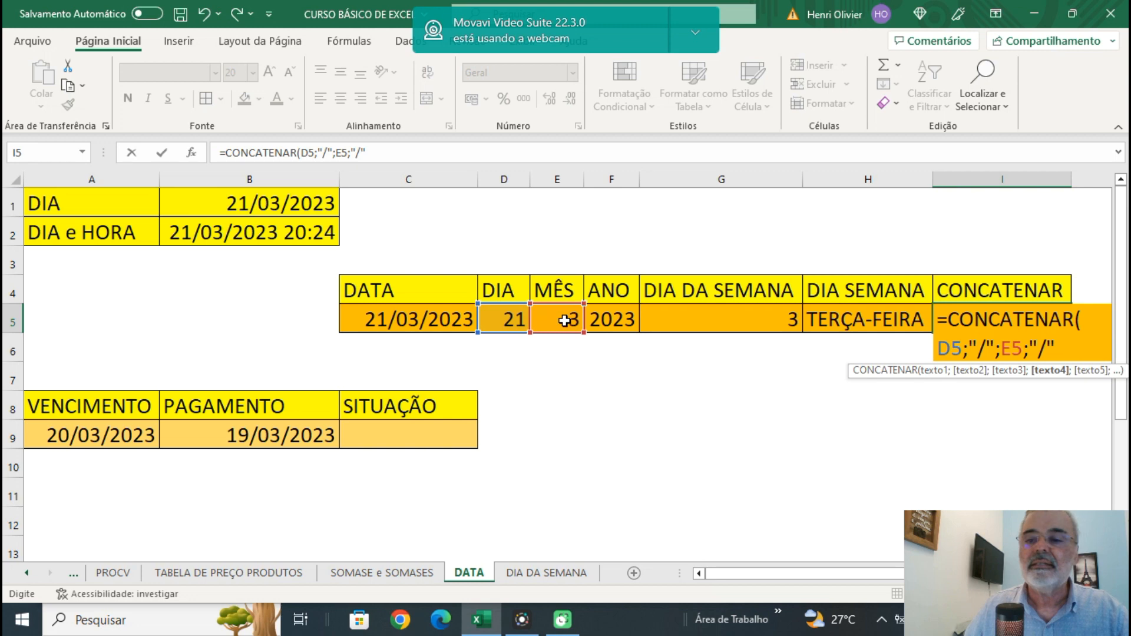
type(";")
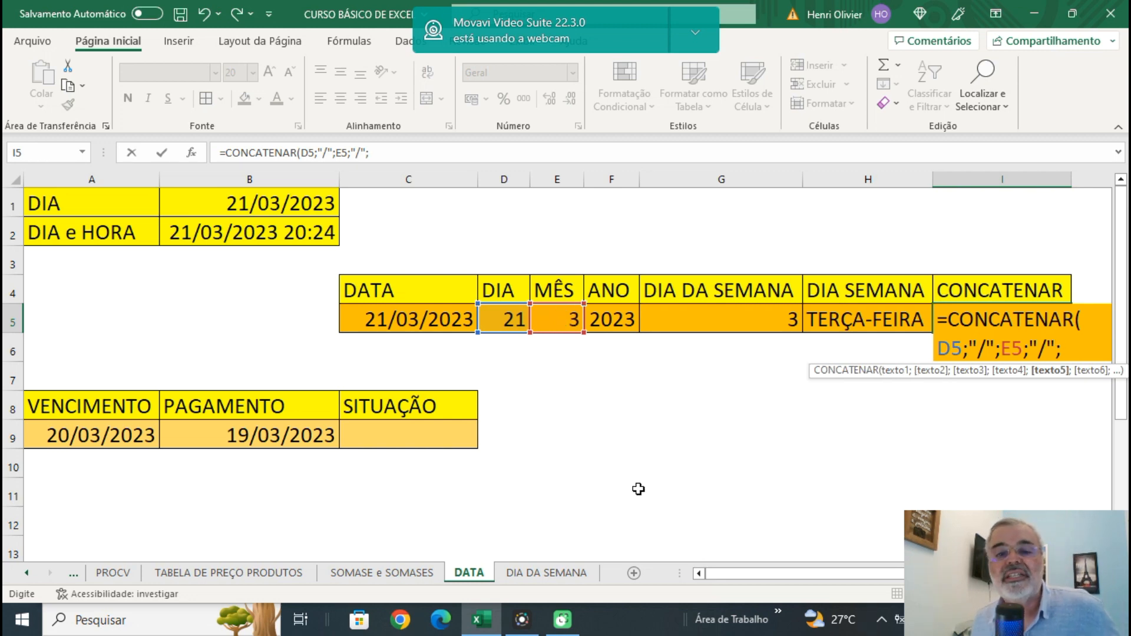
left_click(613, 318)
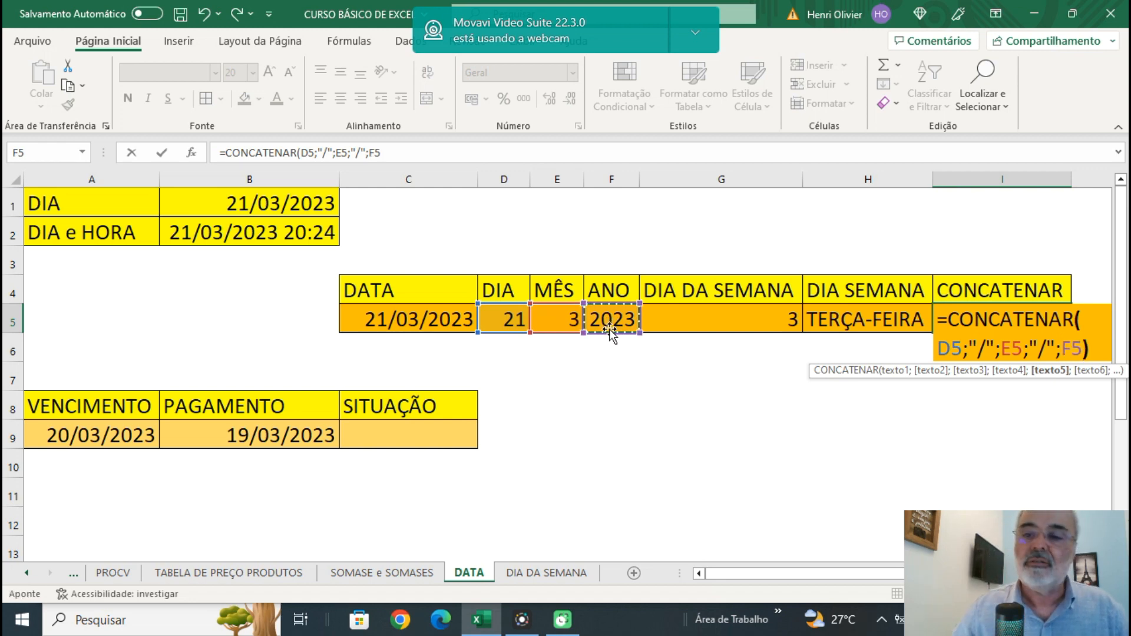
type(")")
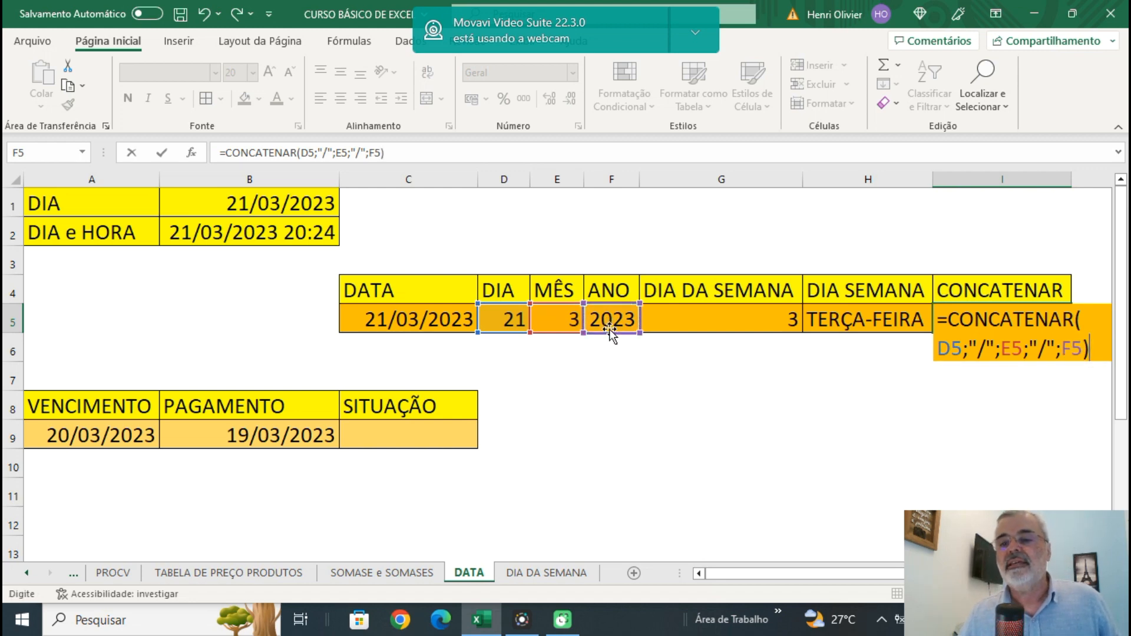
key("Return")
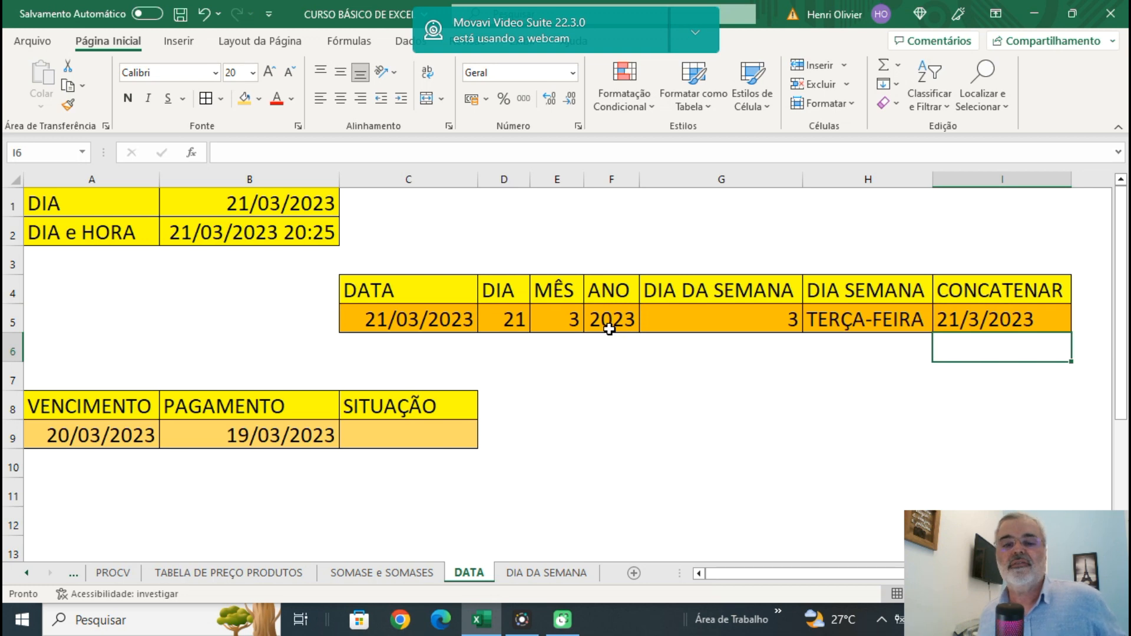
Review the CONCATENAR formula in I5 and the VENCIMENTO, PAGAMENTO and SITUAÇÃO cells of the payment table.
left_click(974, 318)
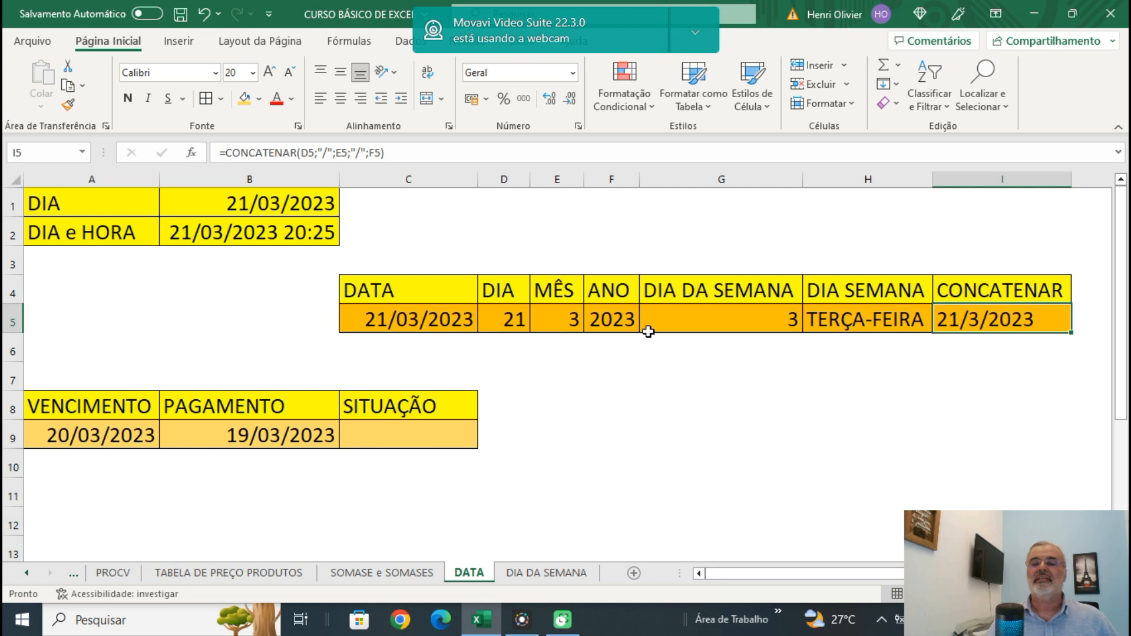
double_click(988, 328)
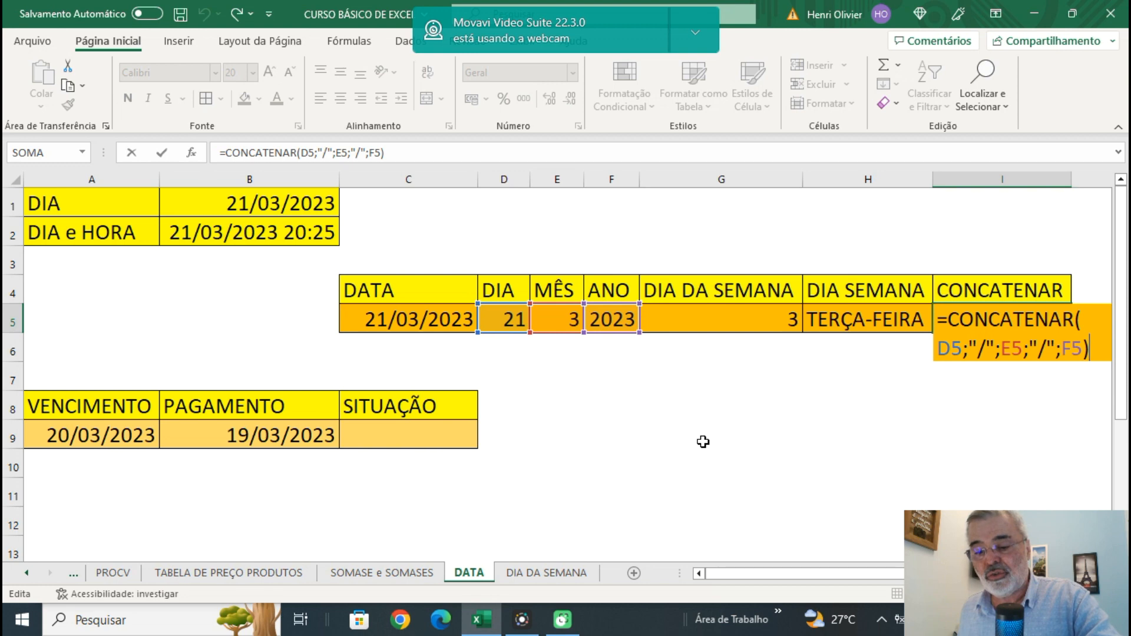
key("Return")
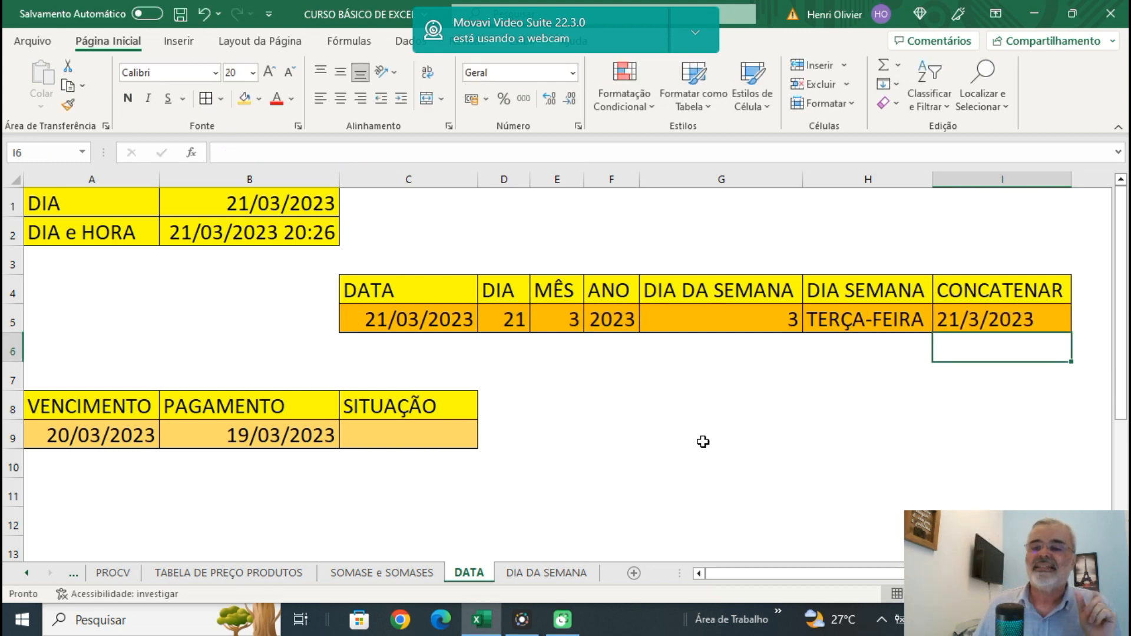
left_click(430, 454)
left_click(422, 430)
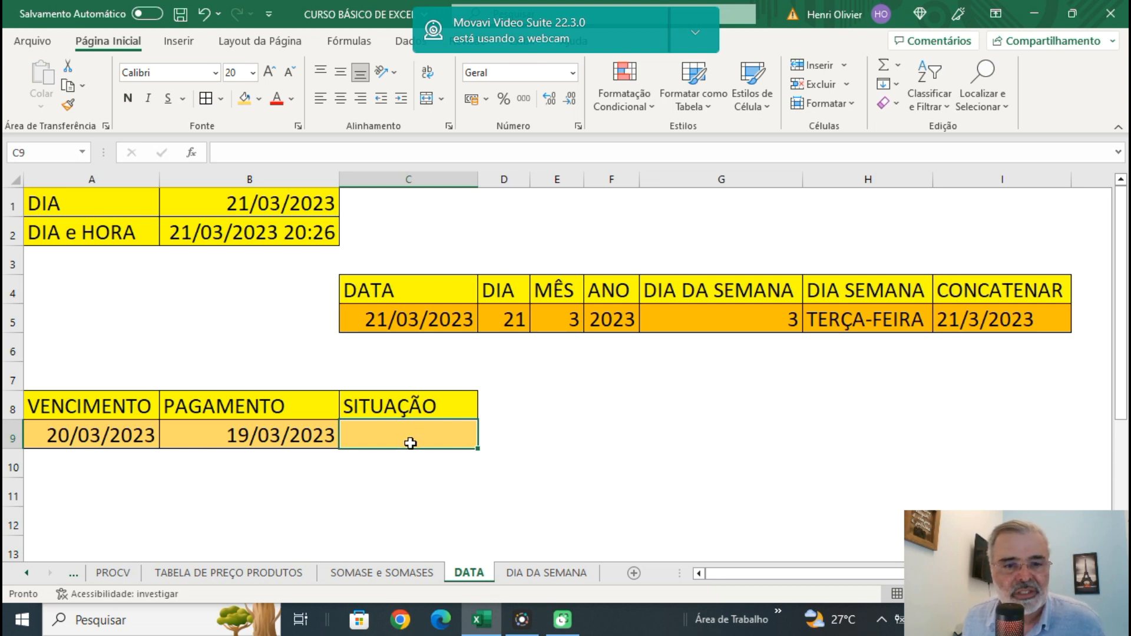
left_click(66, 408)
left_click(120, 441)
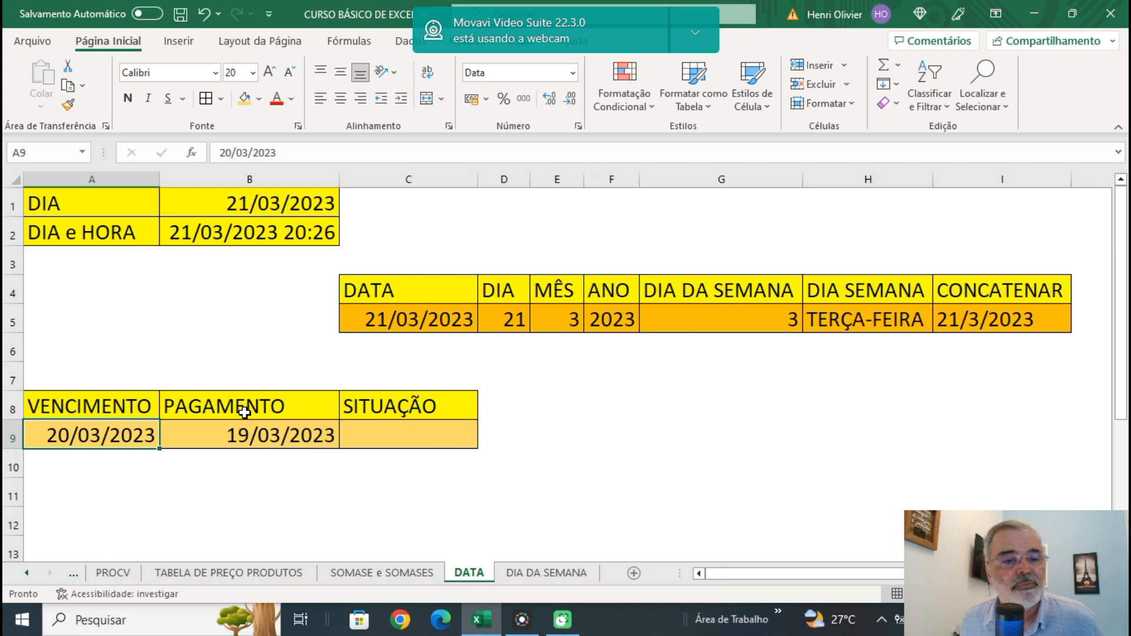
left_click(244, 414)
left_click(253, 435)
Start an SE formula in C9 that tests A9=B9 and returns "NO PRAZO" when true.
left_click(380, 437)
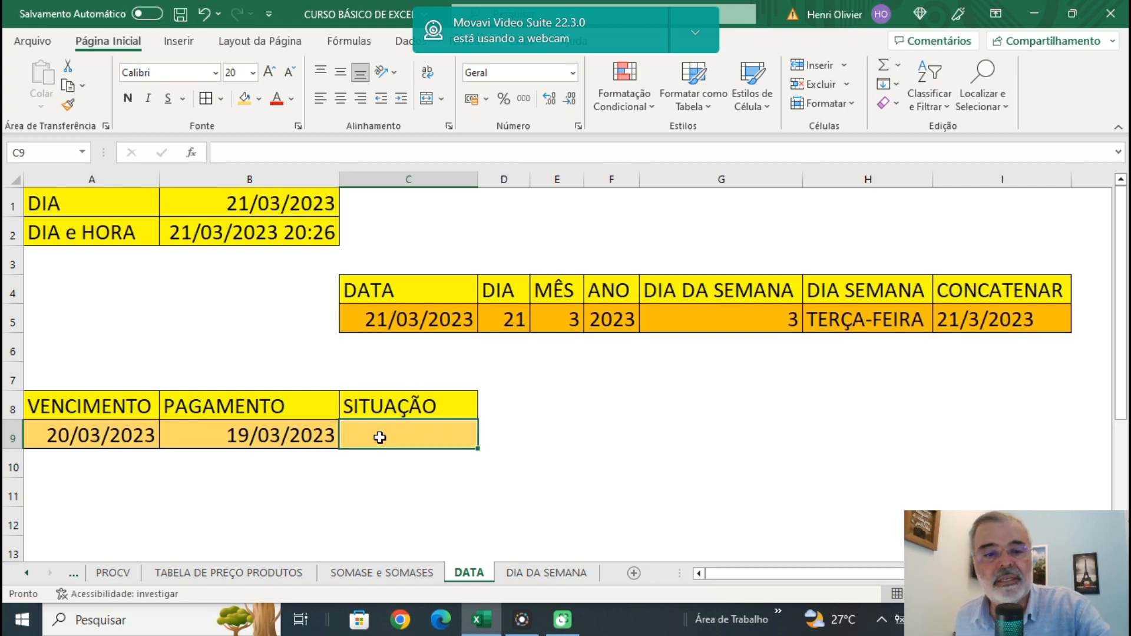
type("=SE(")
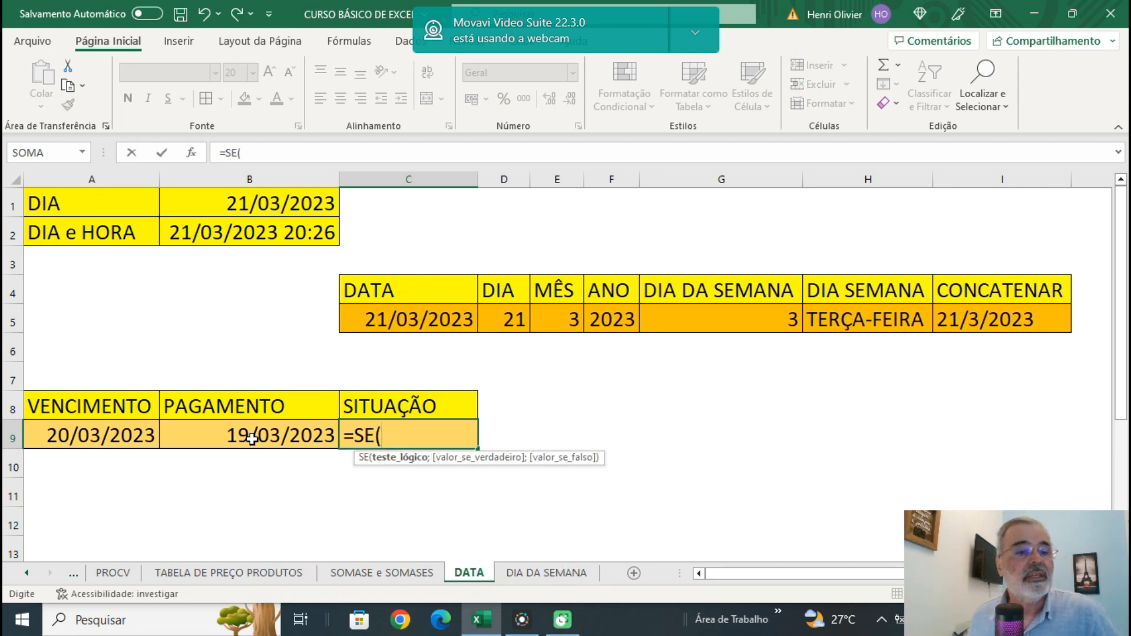
left_click(100, 434)
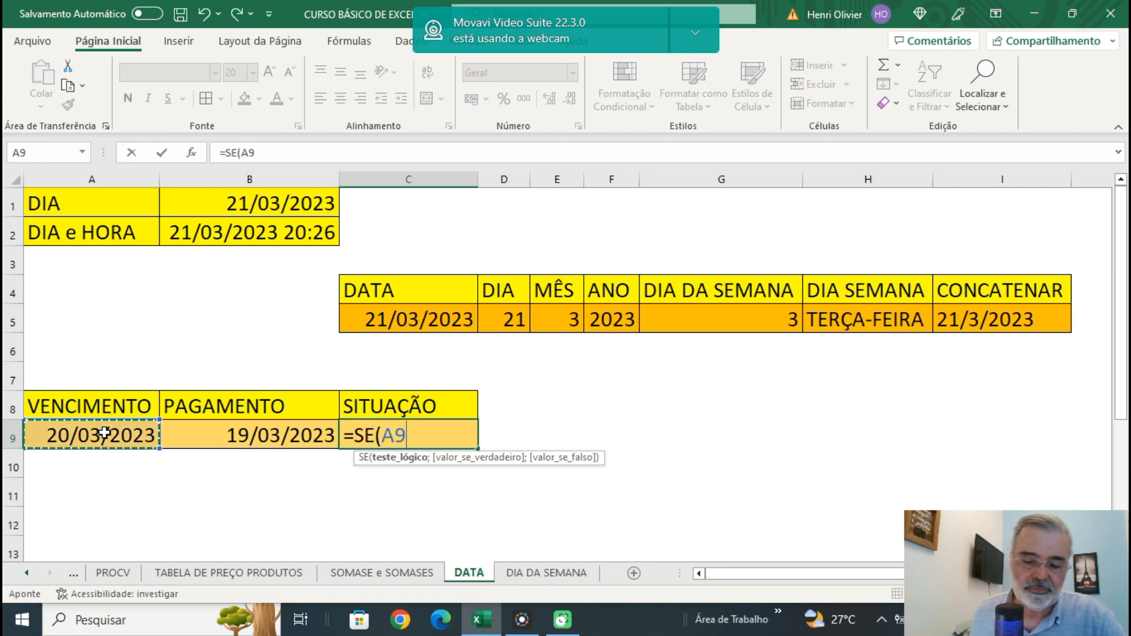
type("=")
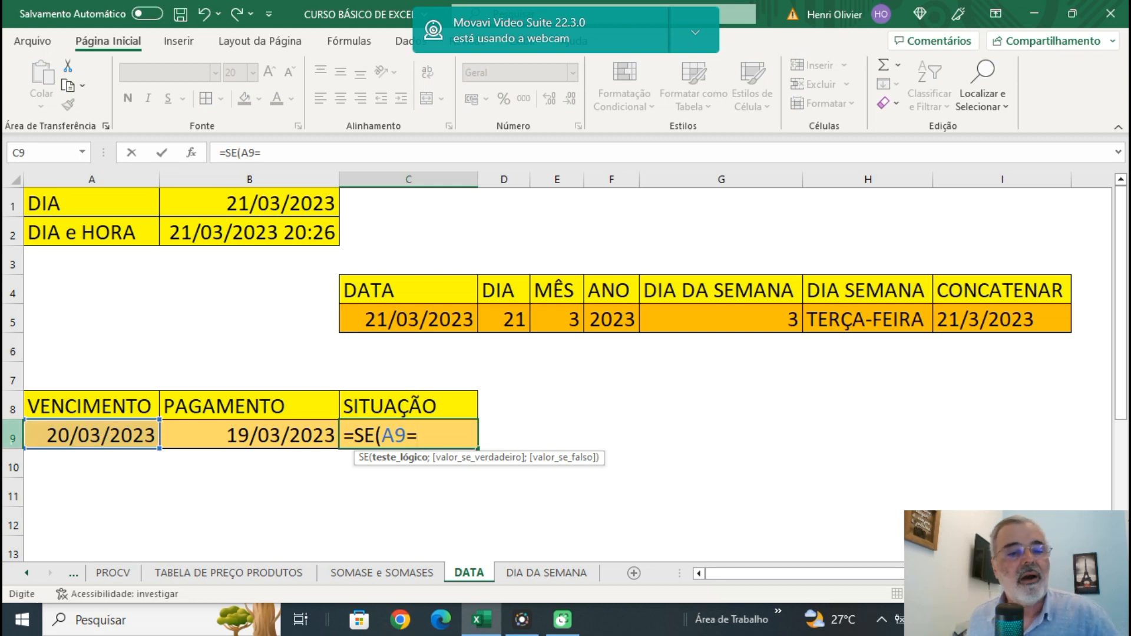
left_click(256, 436)
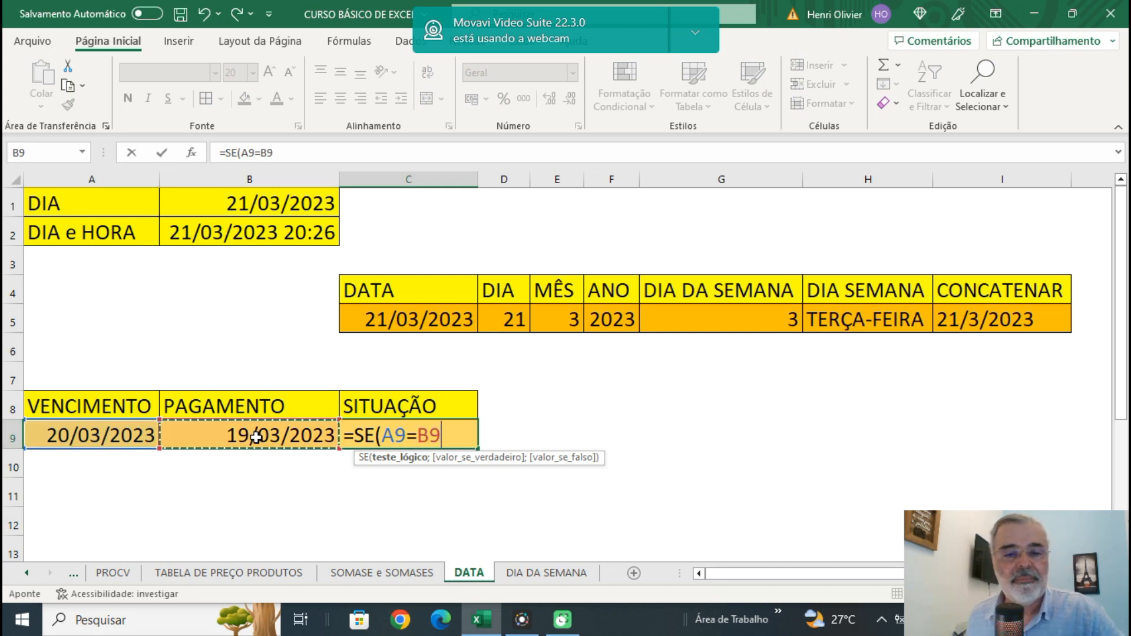
type(";\"NO")
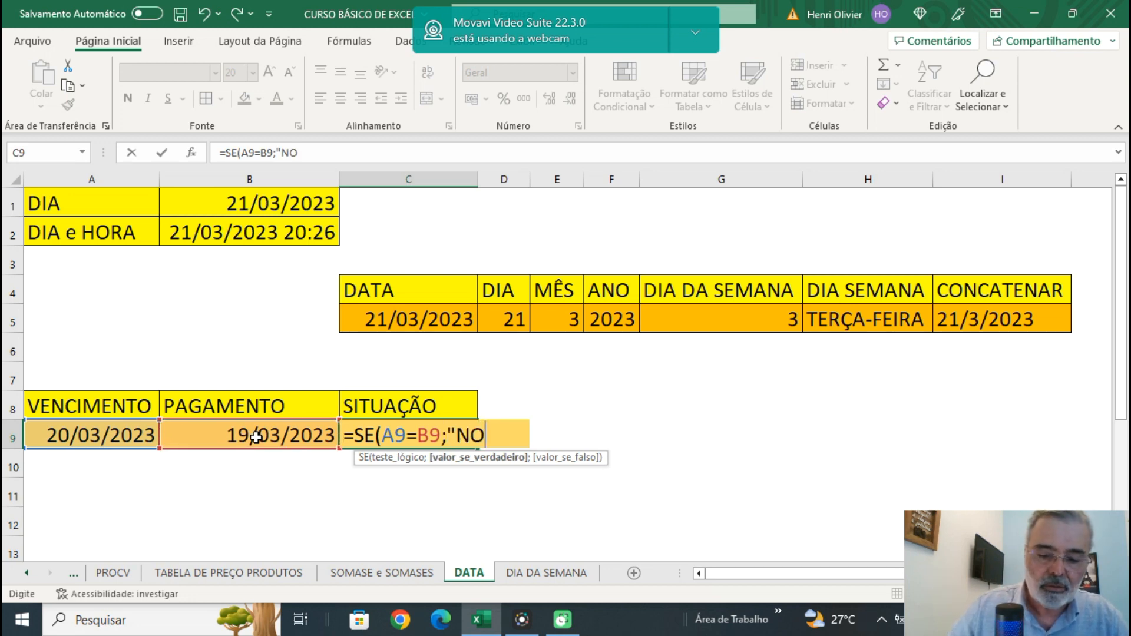
type(" PRAZO")
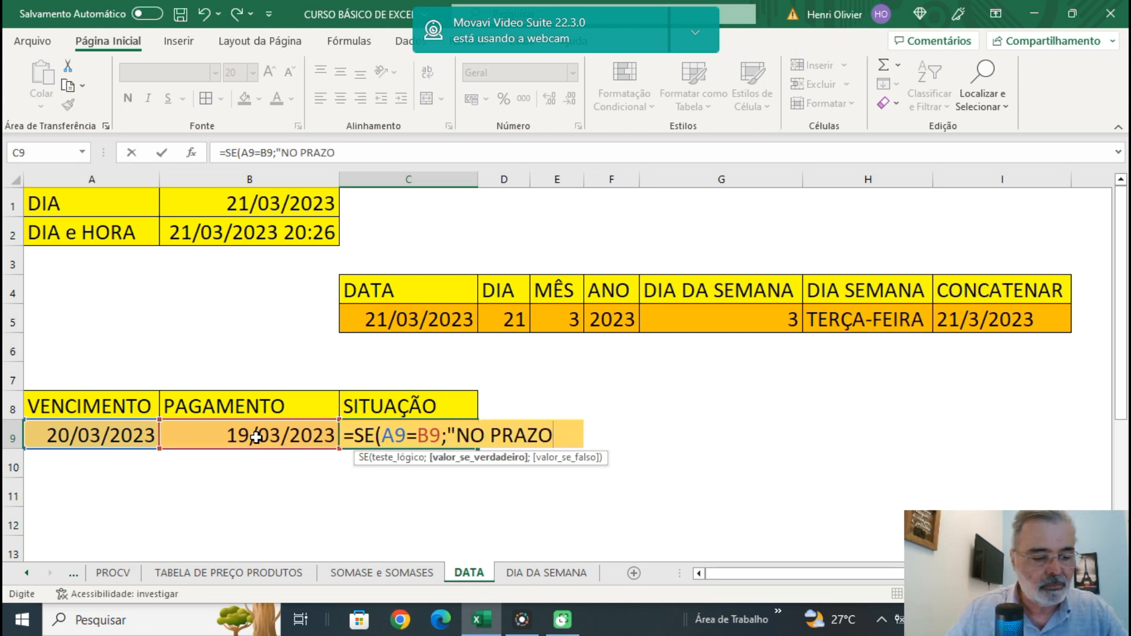
type("\";")
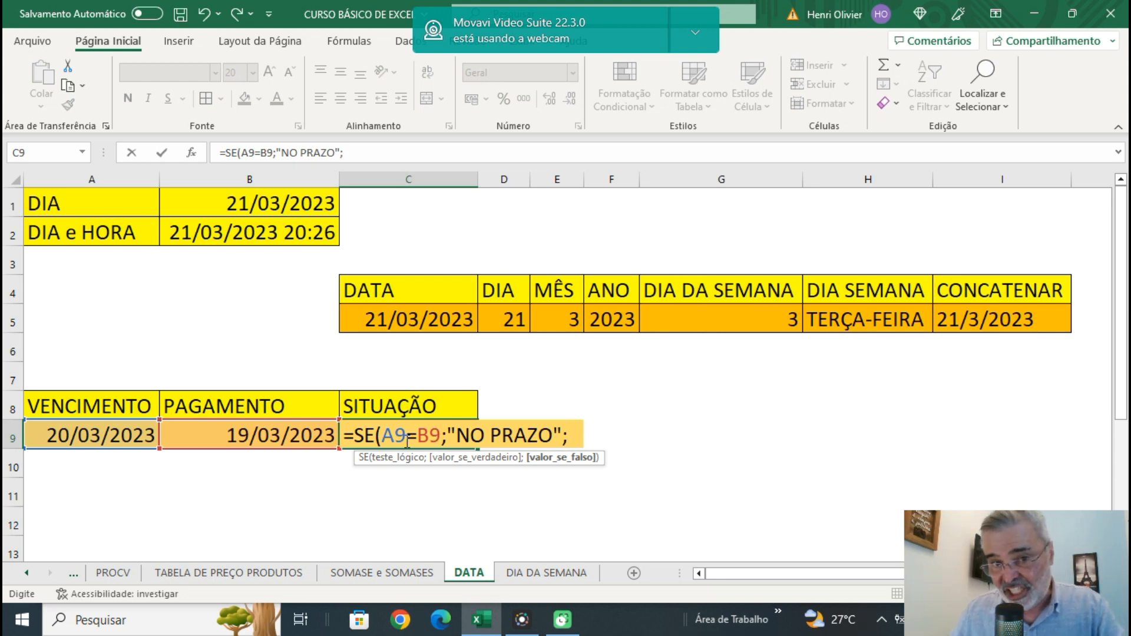
Nest a second SE as the false value in C9, testing A9>B9 and returning "ANTECIPADO" when true.
type("SE")
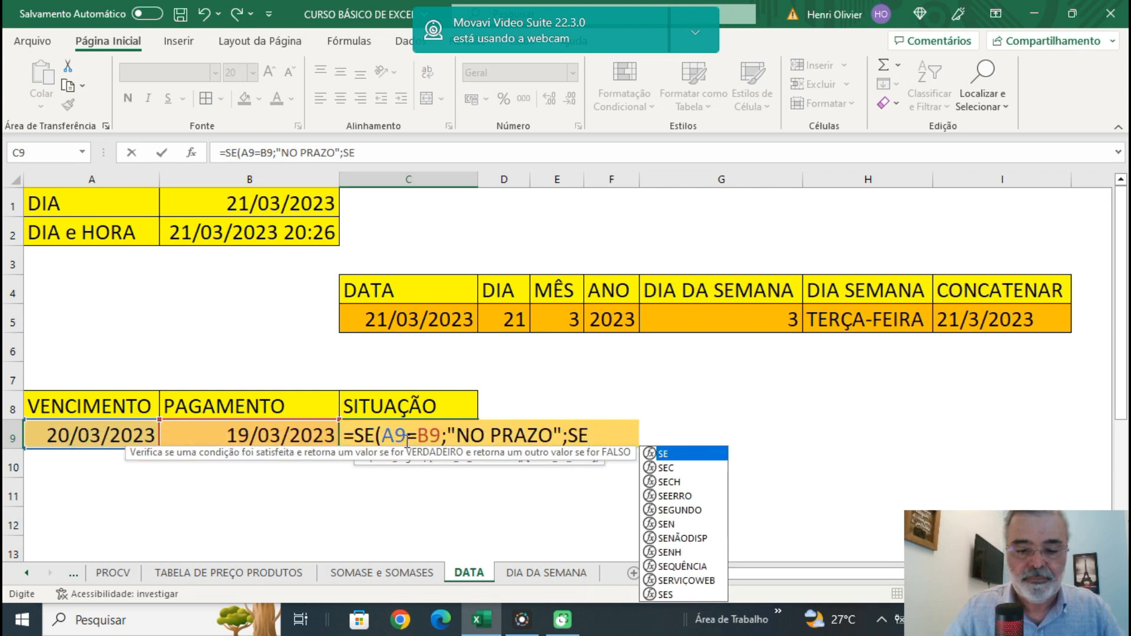
type("(A9")
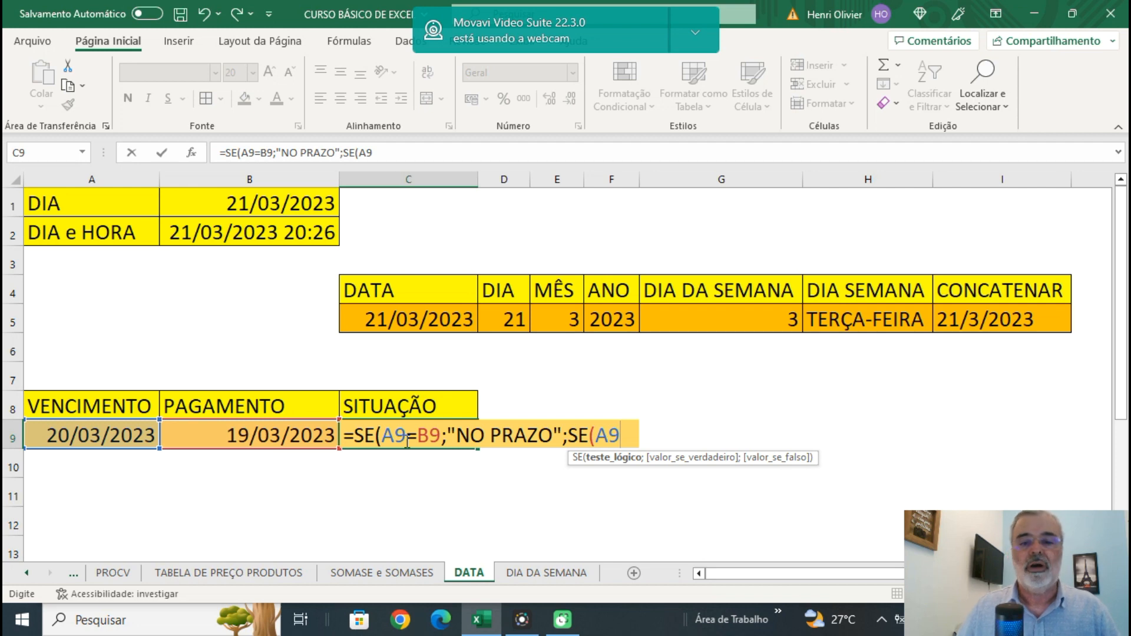
type(">")
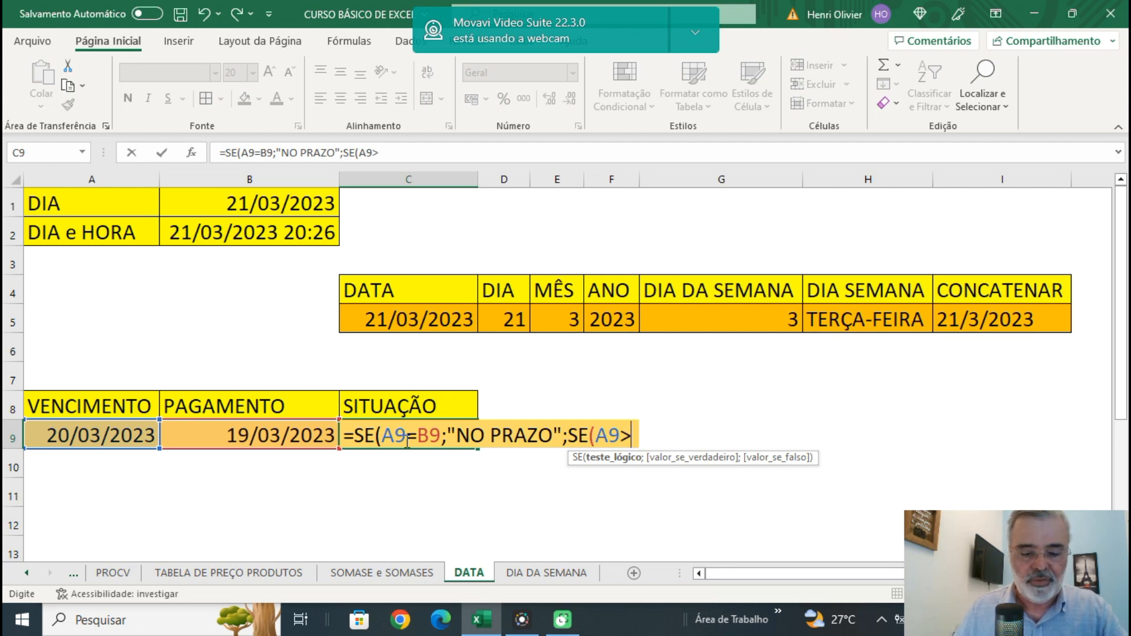
type("B9")
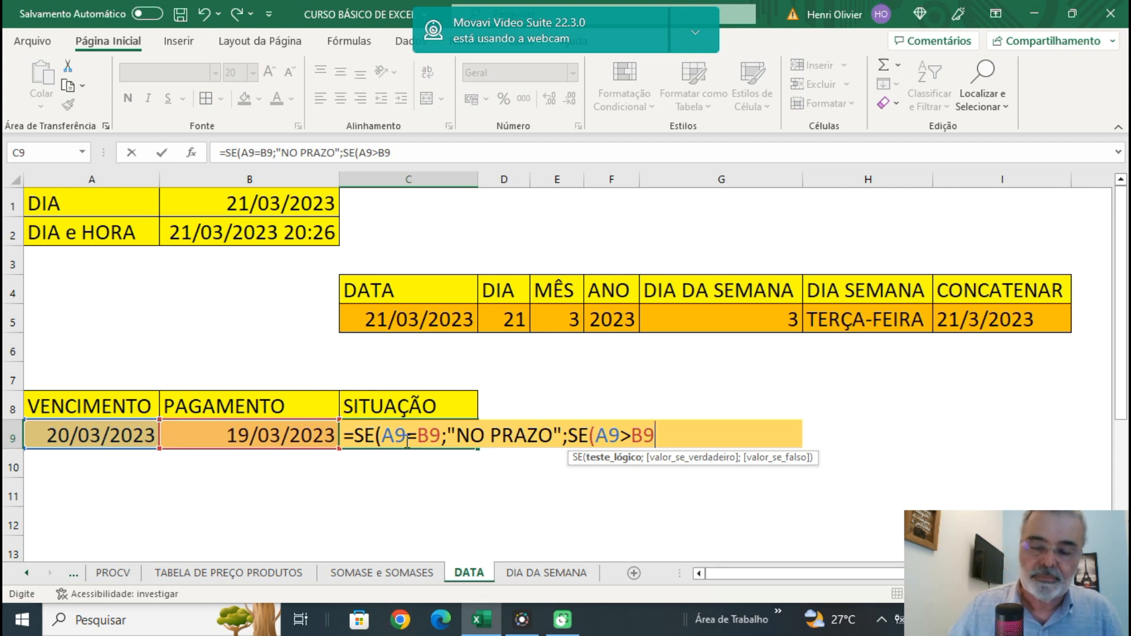
type(";")
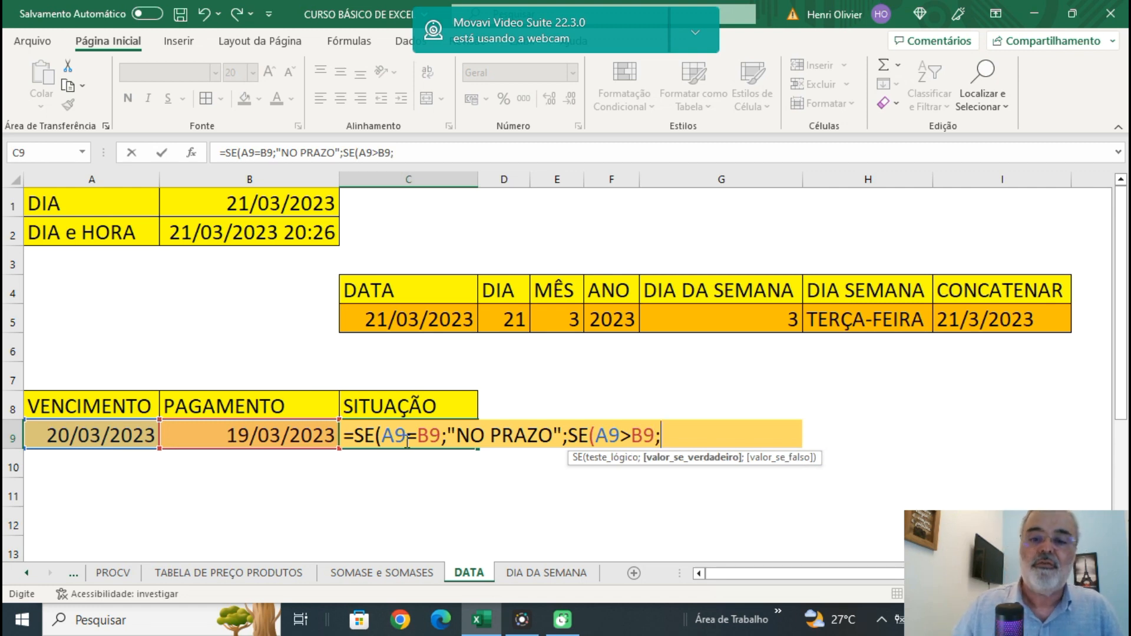
type("\"")
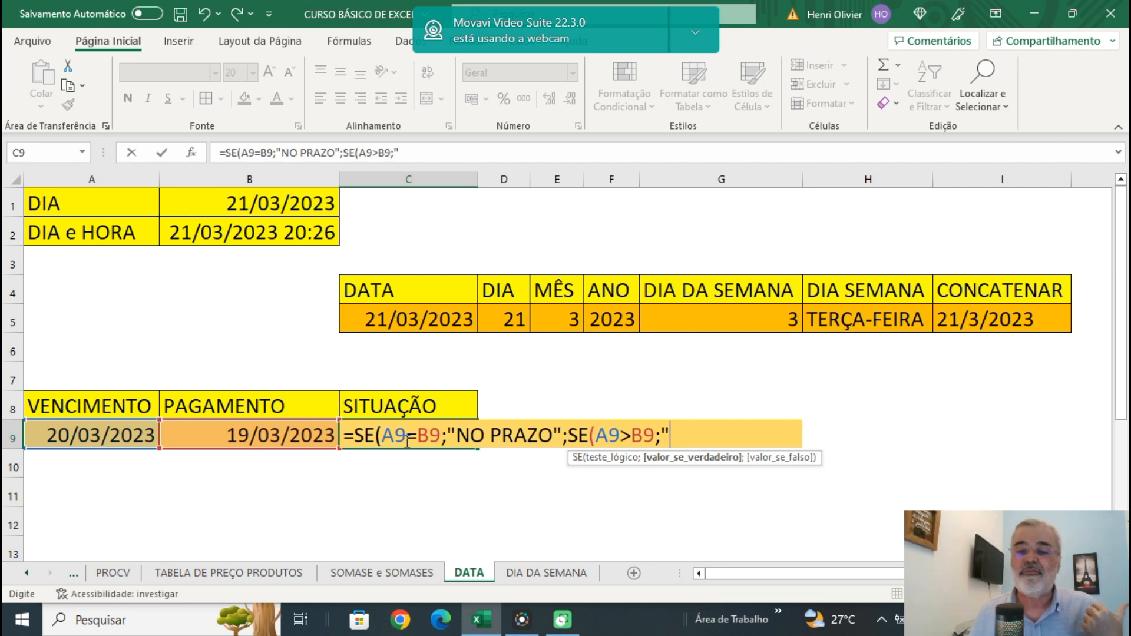
type("ANTECIPADO\"")
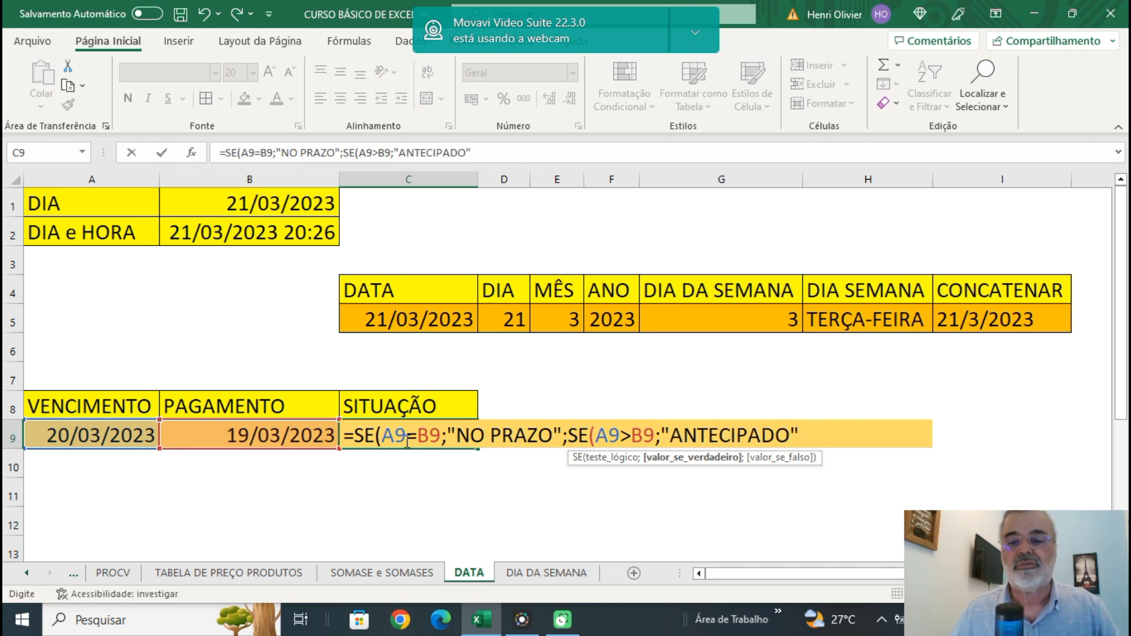
type(";")
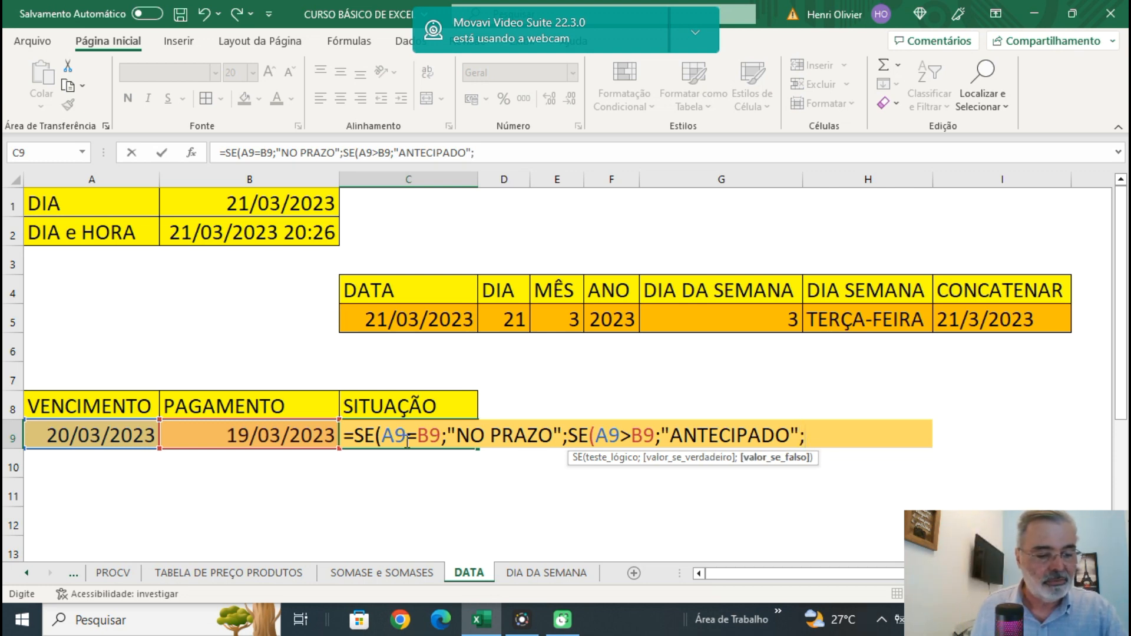
type("\"ATRASADO")
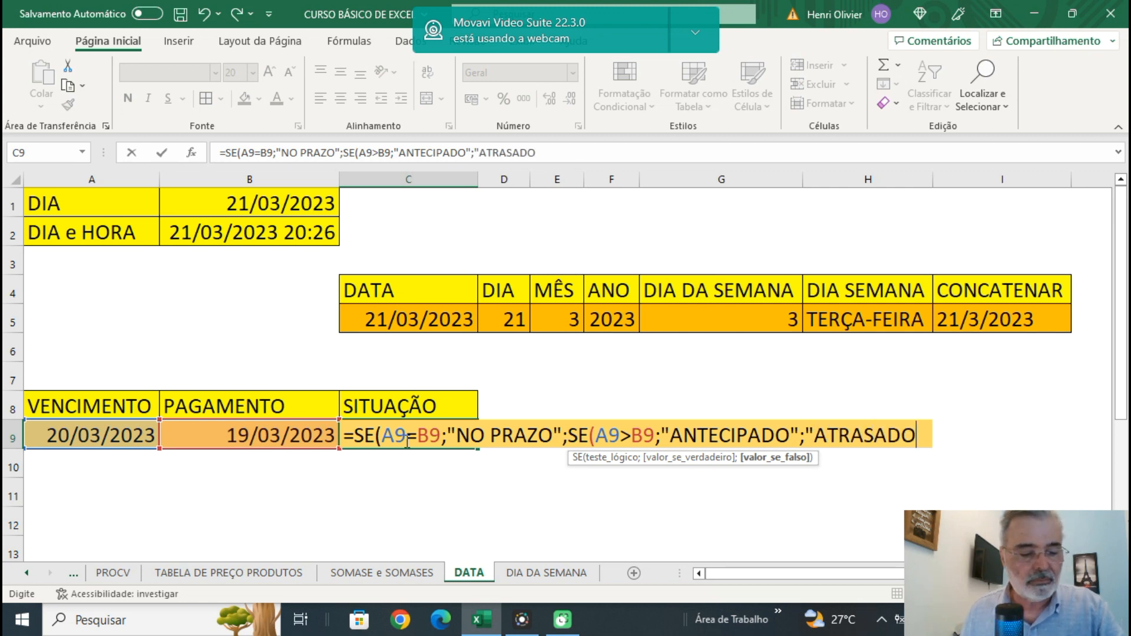
type("\"")
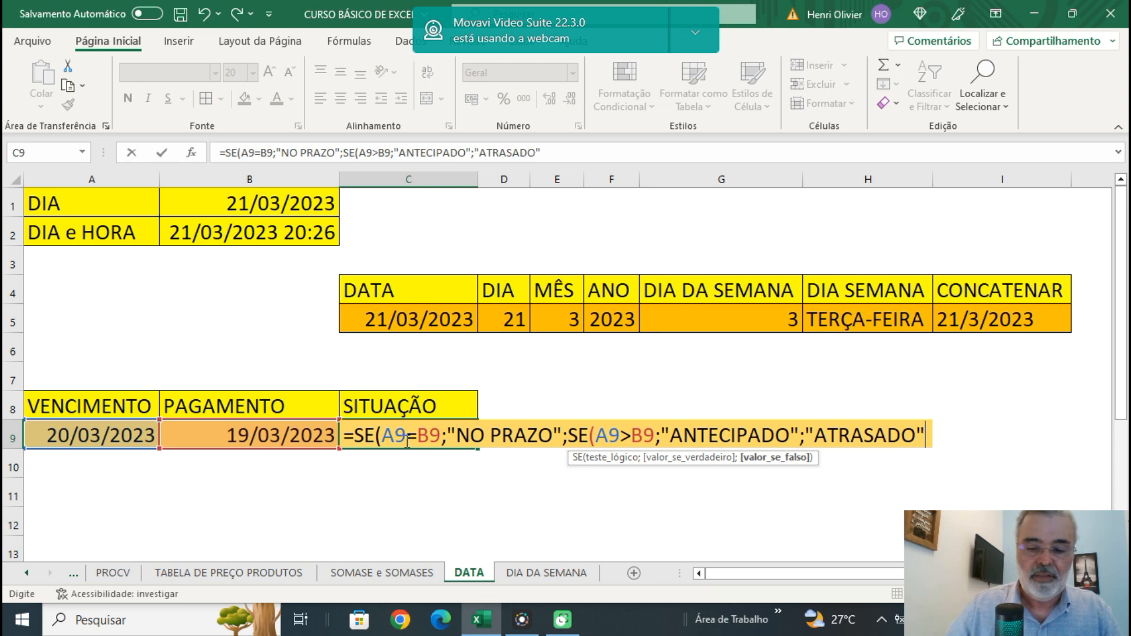
type(")")
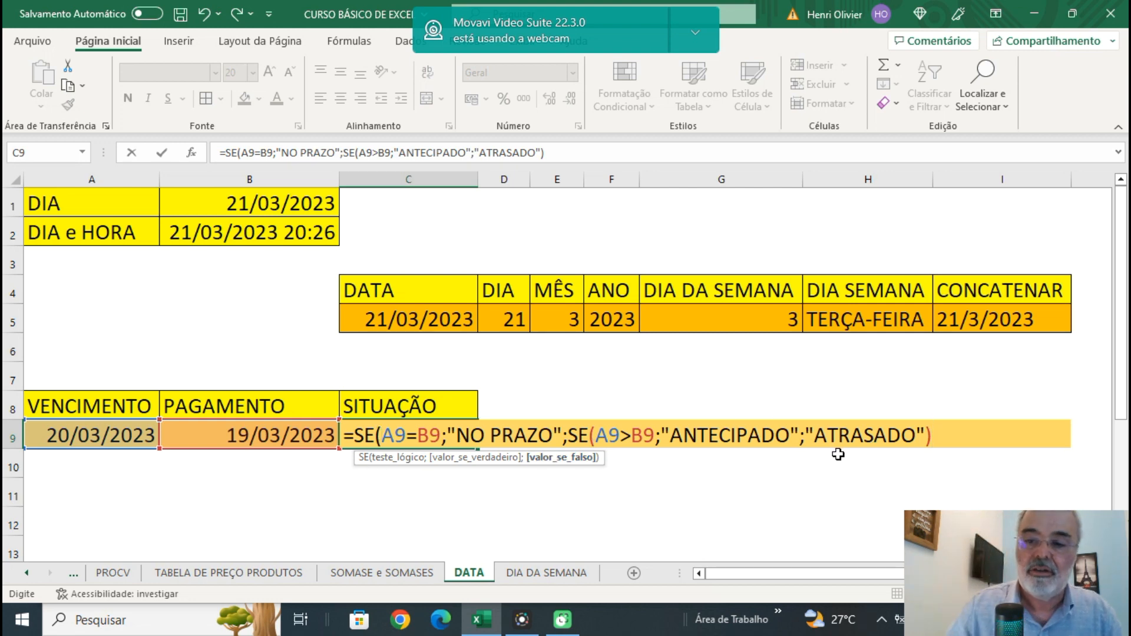
Complete the nested SE formula in C9 with "ATRASADO" as the final false value, close both functions and enter it.
type(")")
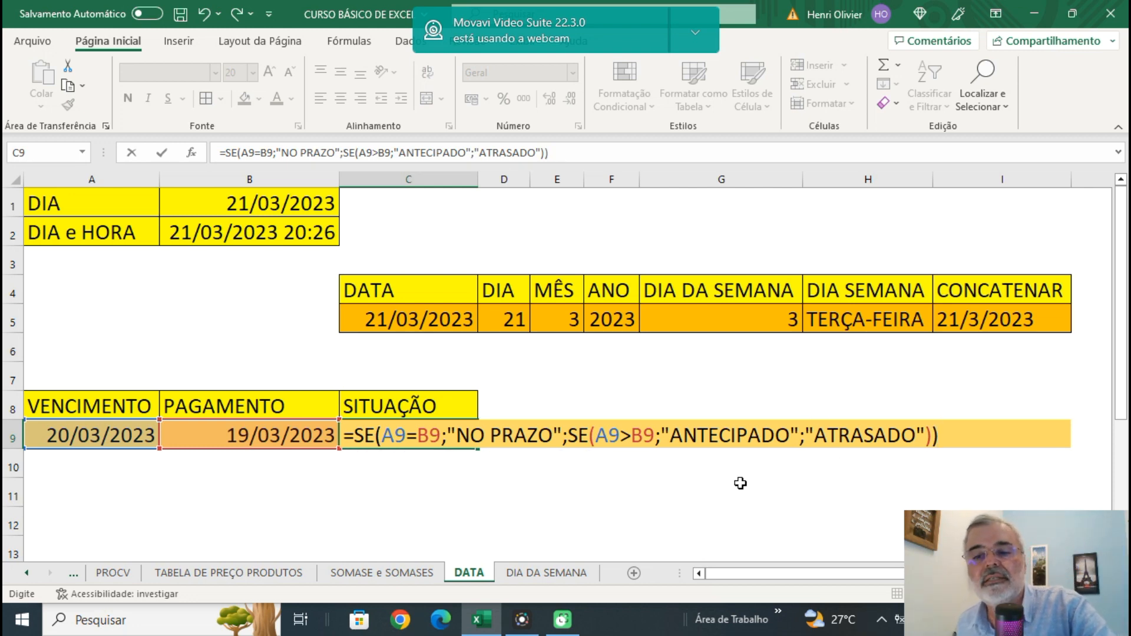
key("Return")
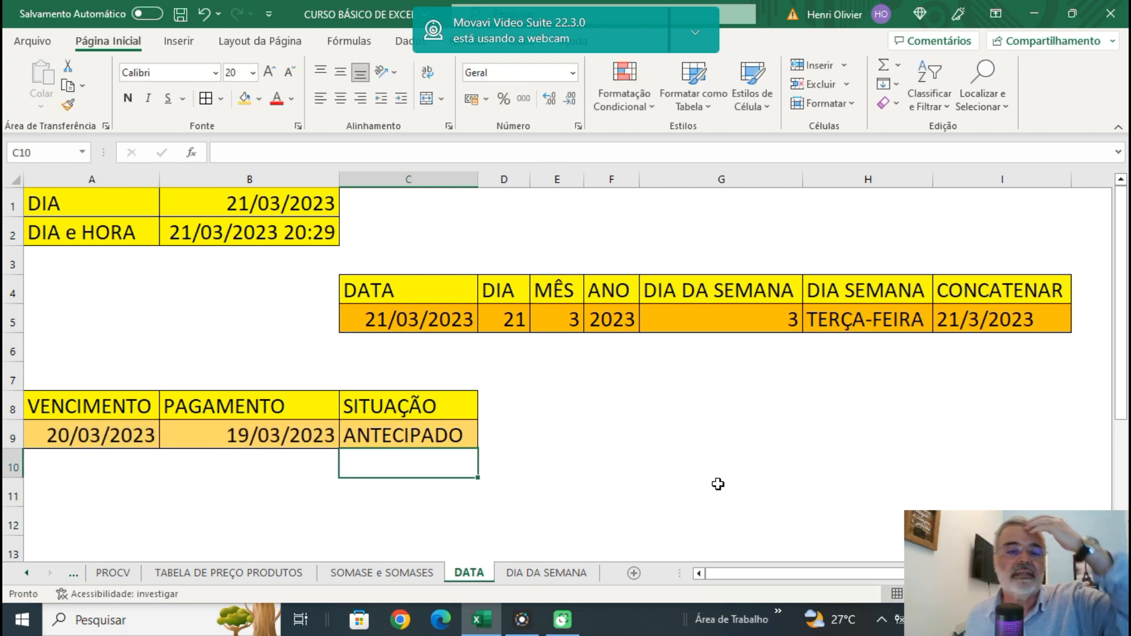
left_click(380, 436)
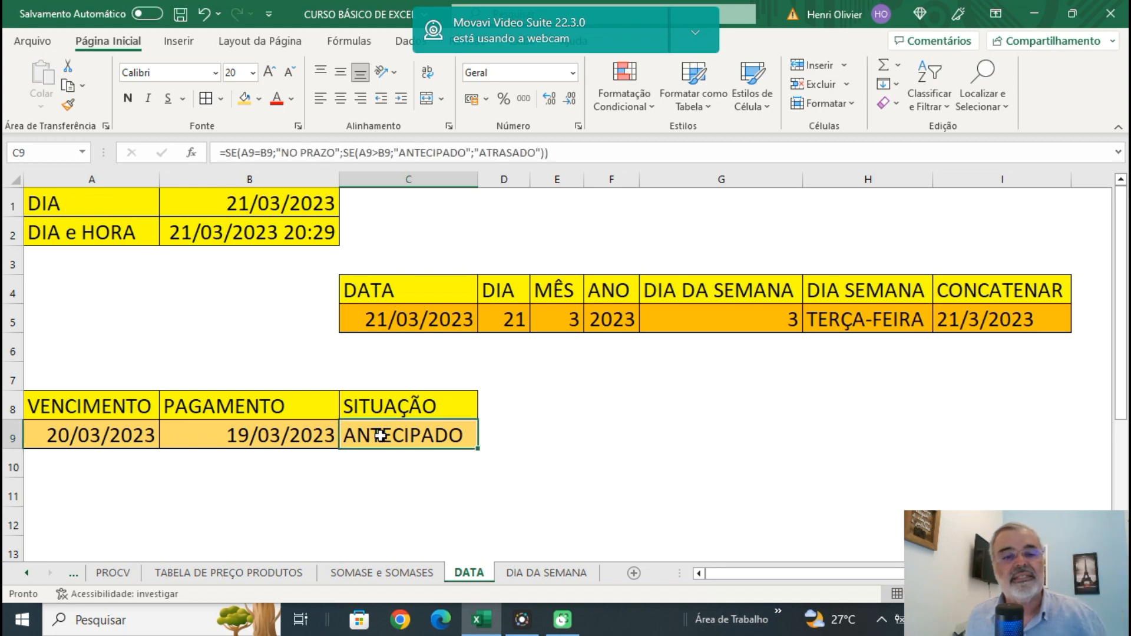
Set the PAGAMENTO date in B9 to 20/02/2023.
left_click(239, 434)
type("20")
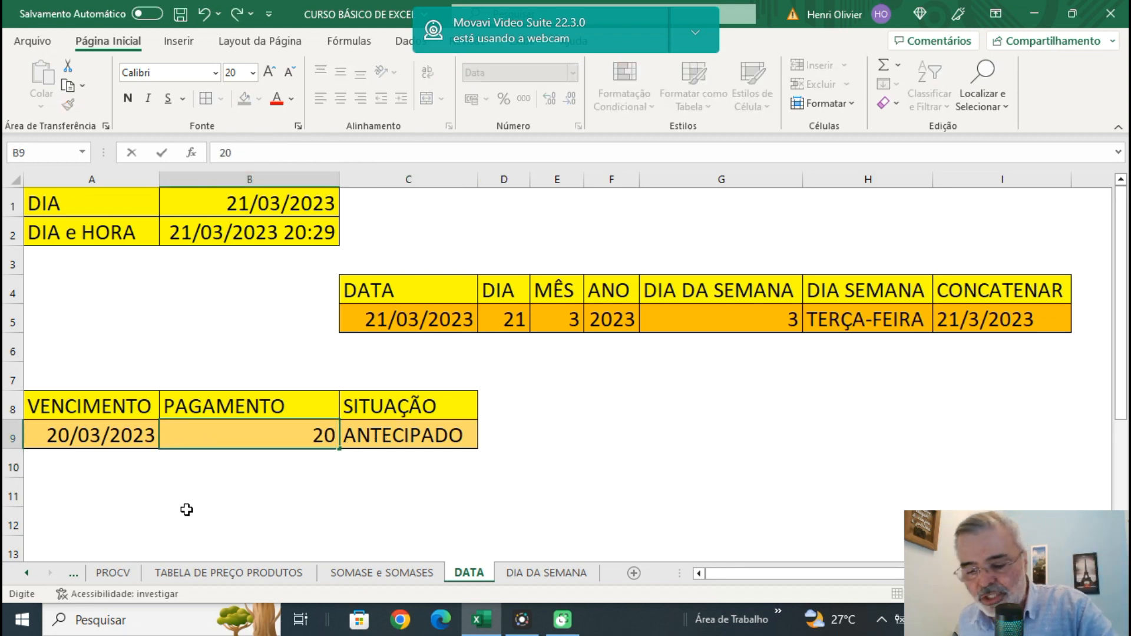
type("/02")
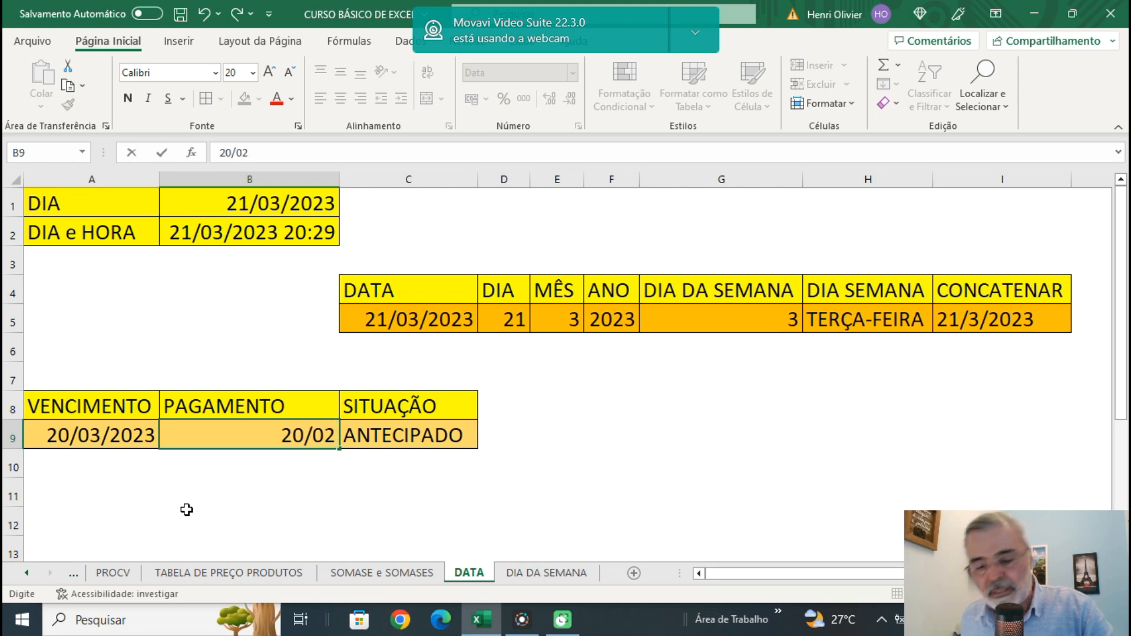
type("/2")
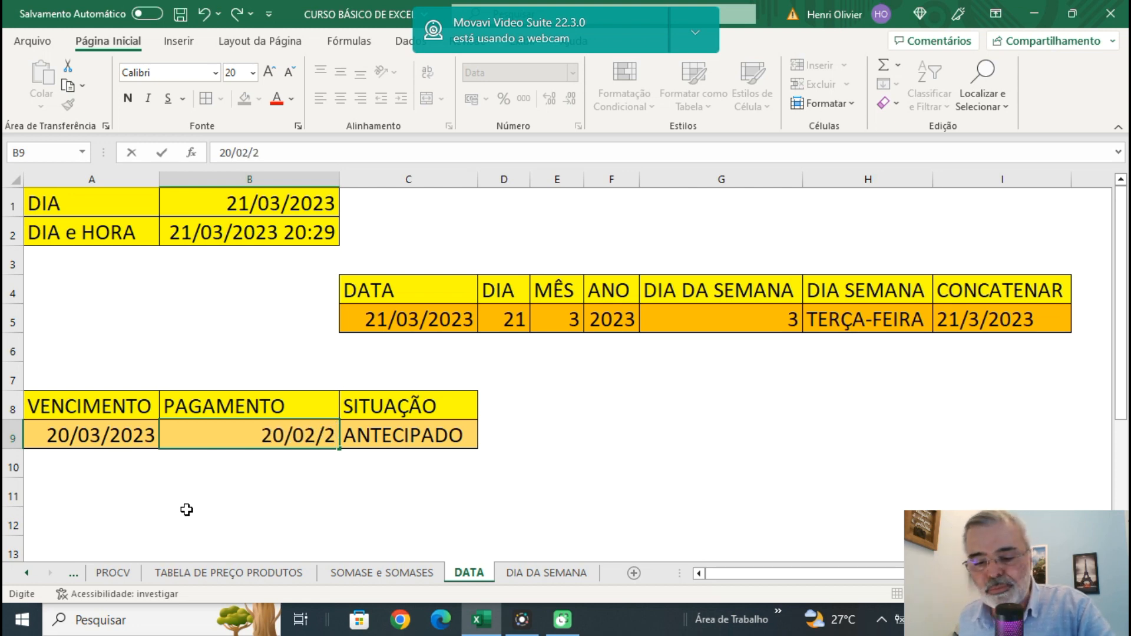
type("023")
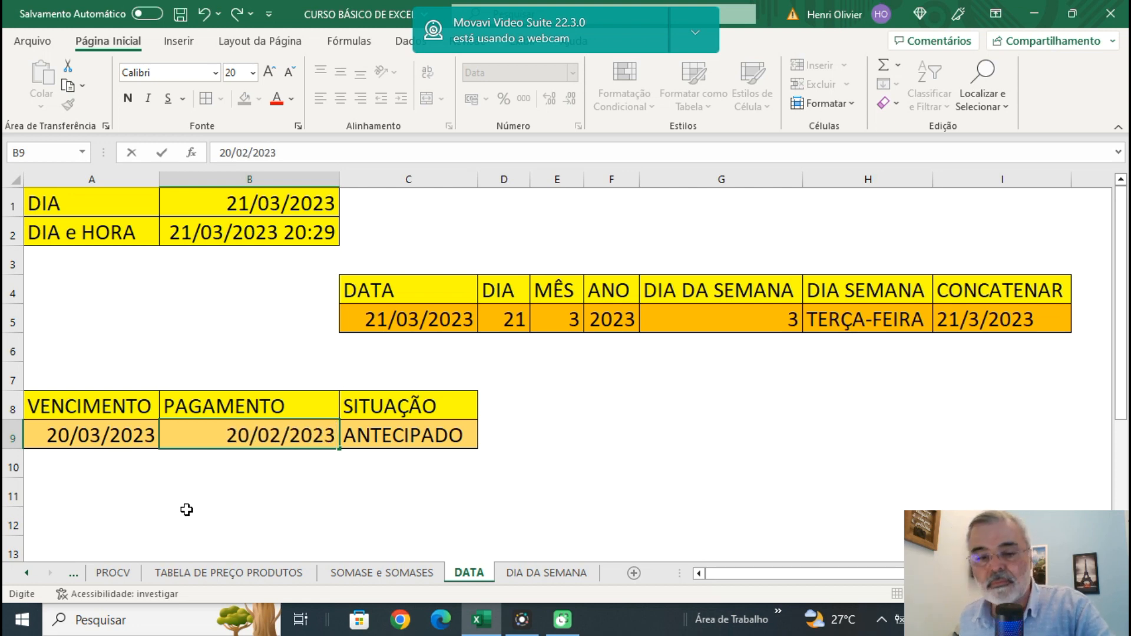
key("Return")
Change the PAGAMENTO date in B9 to 20/03/2023 and check the SITUAÇÃO formula in C9.
left_click(267, 433)
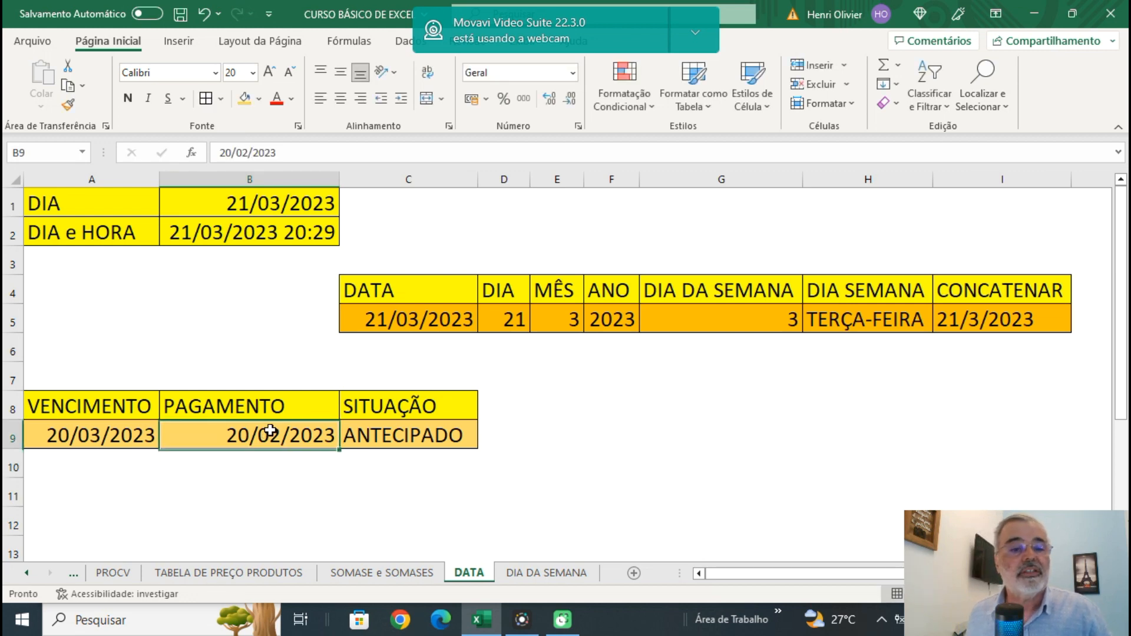
type("20/")
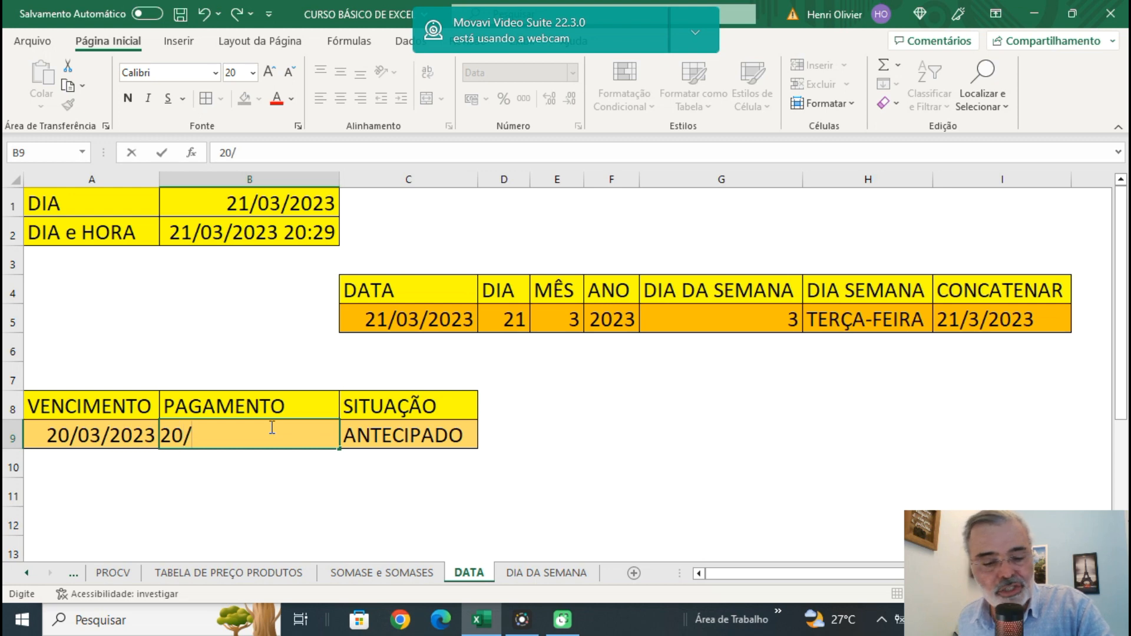
type("03/2023")
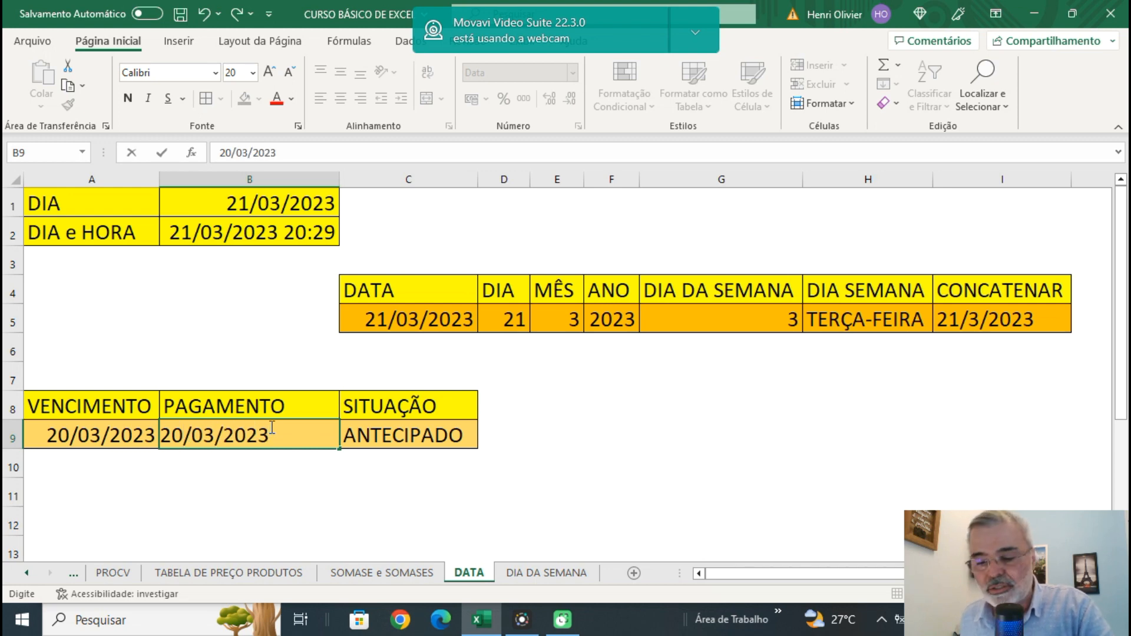
key("Return")
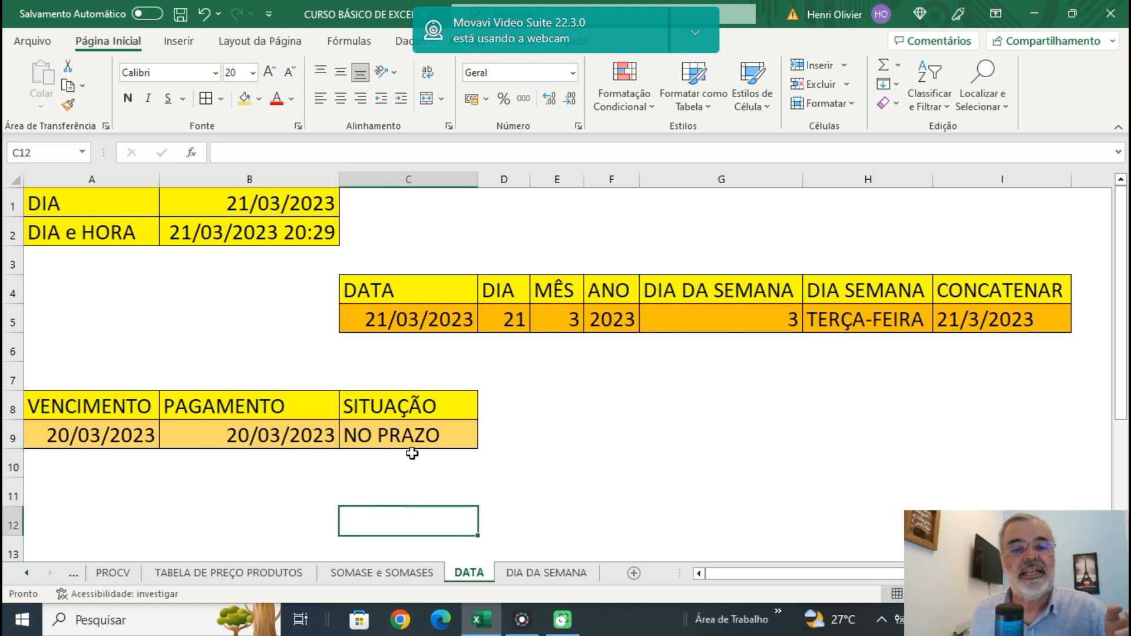
left_click(419, 435)
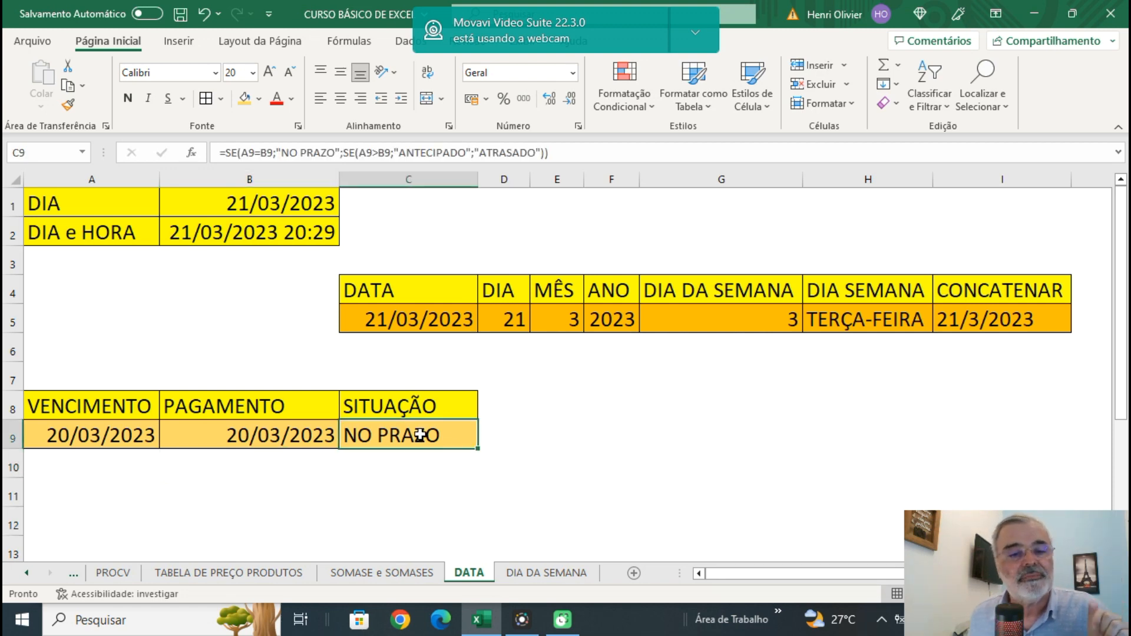
Test a later payment by setting the PAGAMENTO date in B9 to 21/03/2023, and check SITUAÇÃO in C9.
left_click(252, 439)
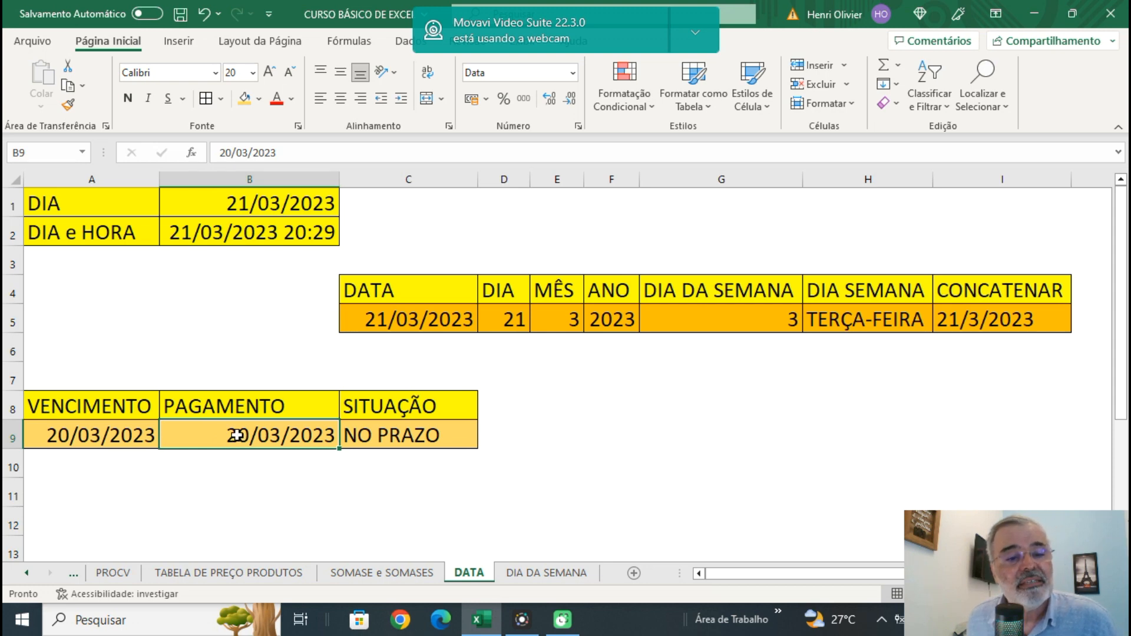
type("21")
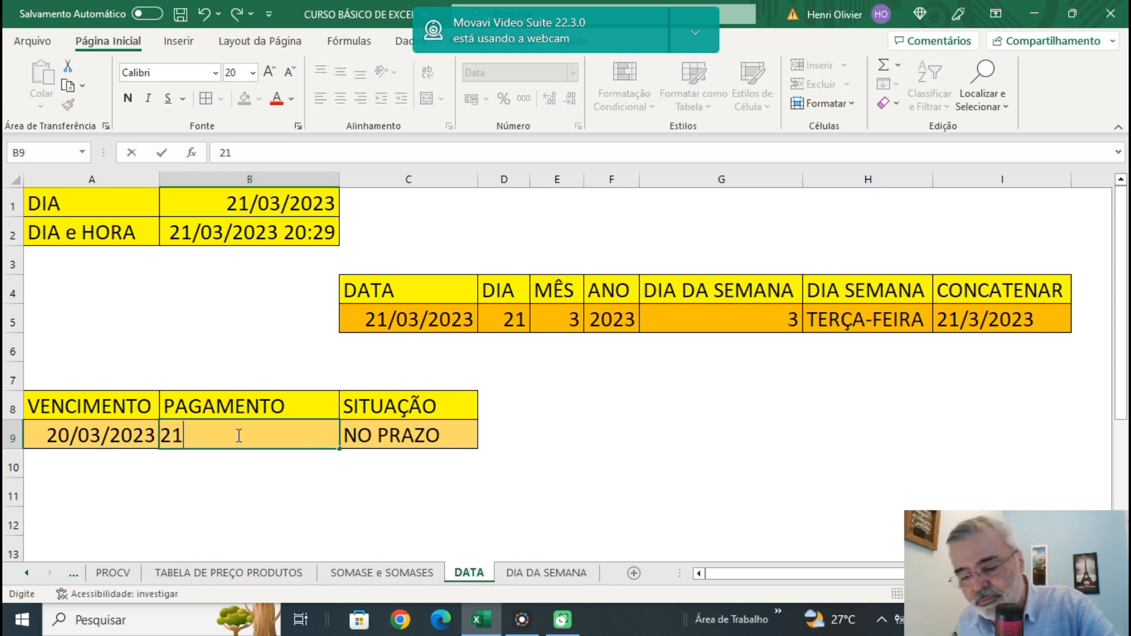
type("/03")
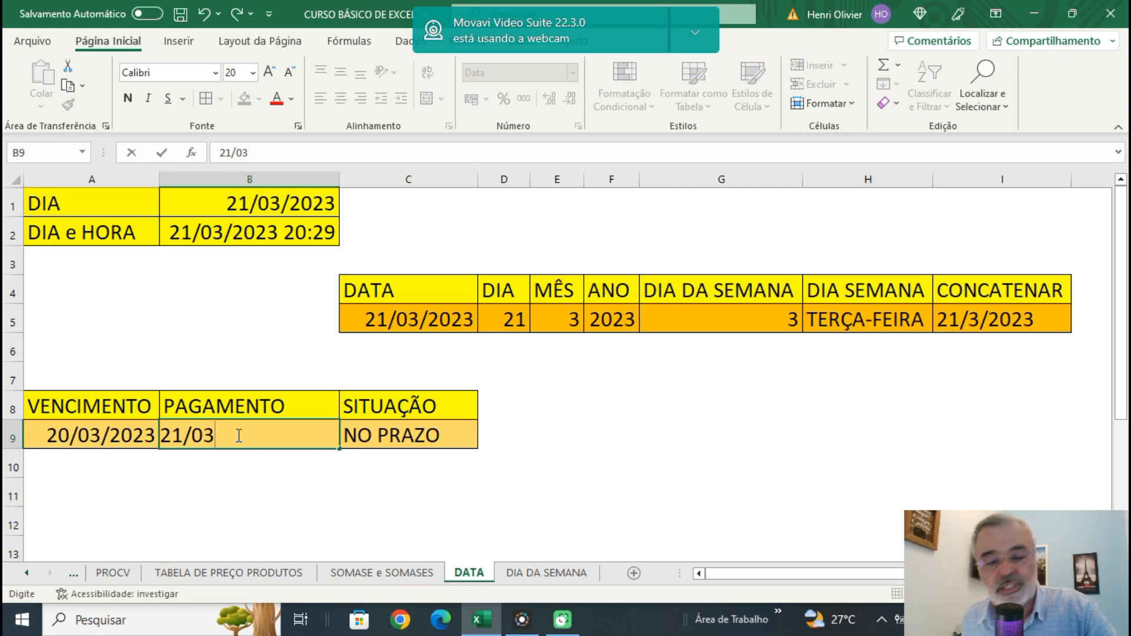
type("/20")
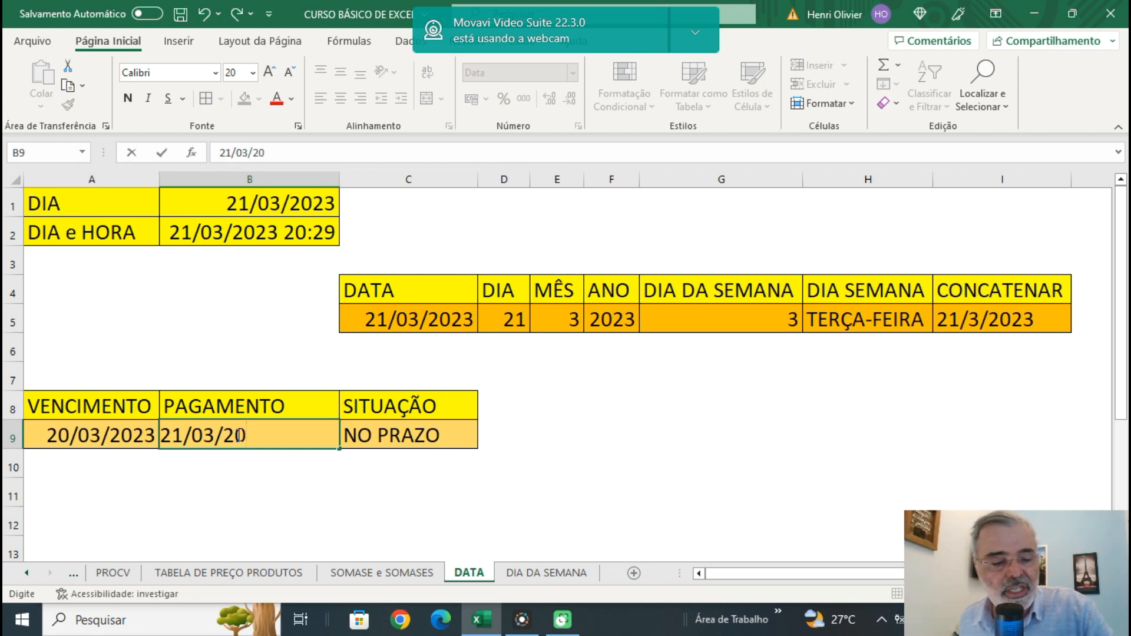
type("23")
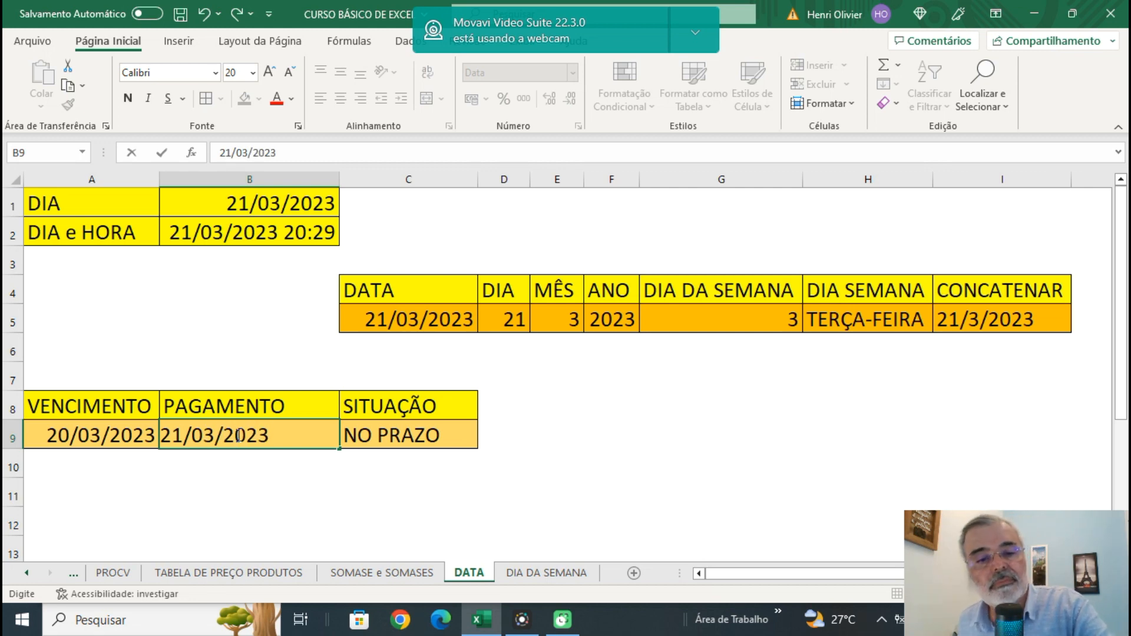
key("Return")
left_click(471, 499)
left_click(440, 438)
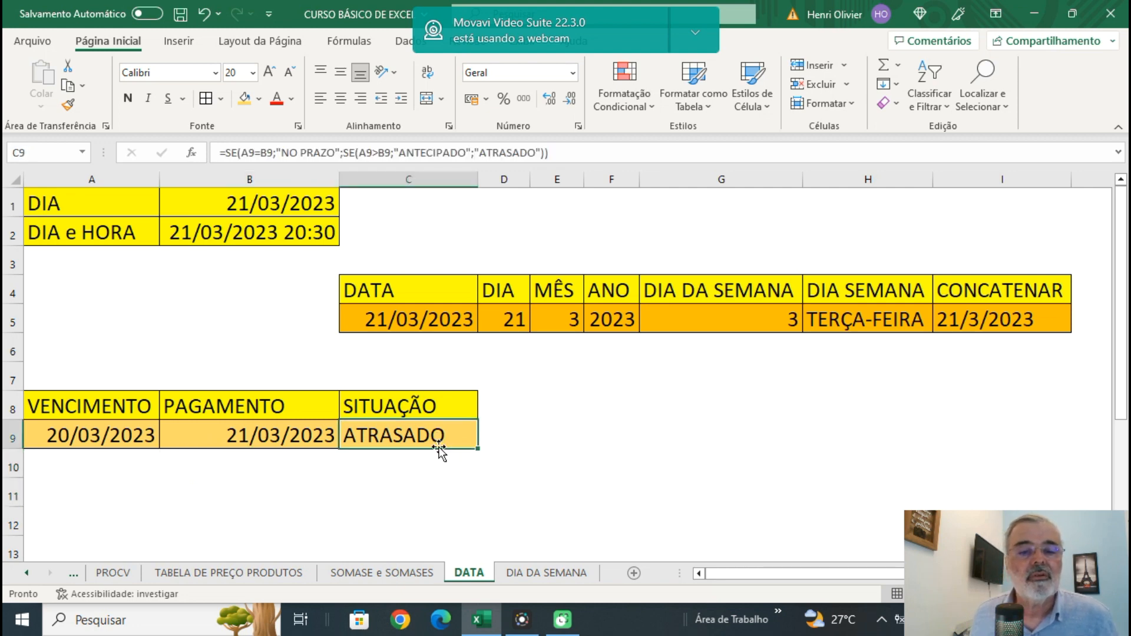
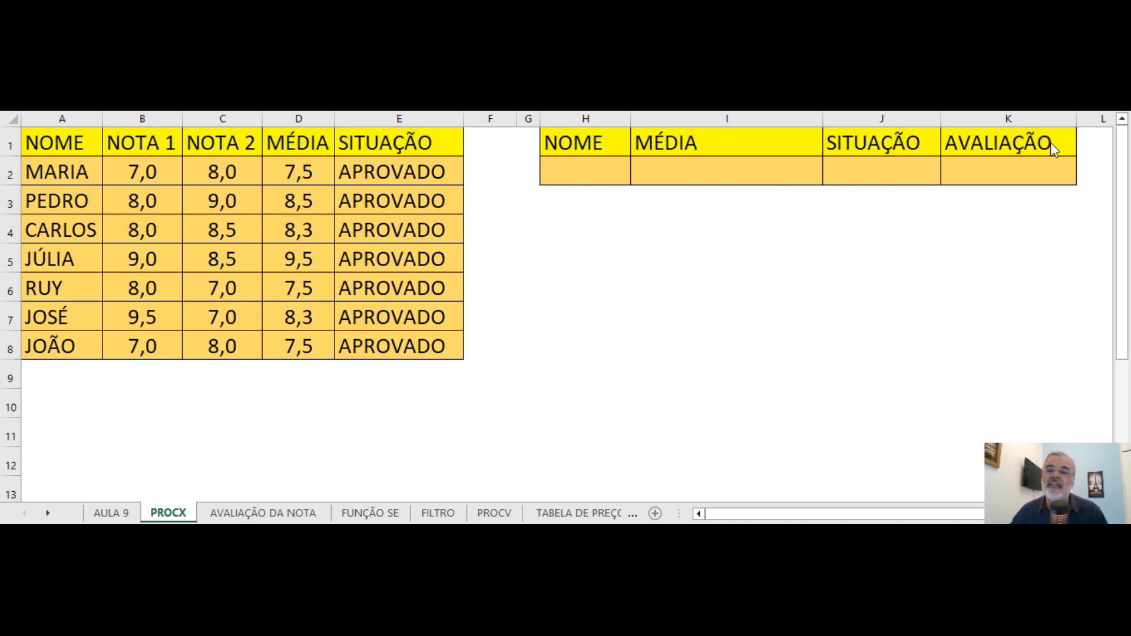
Enter the first listed student's name in capitals in NOME cell H2, and view the grading table on the AVALIAÇÃO DA NOTA sheet.
left_click(578, 169)
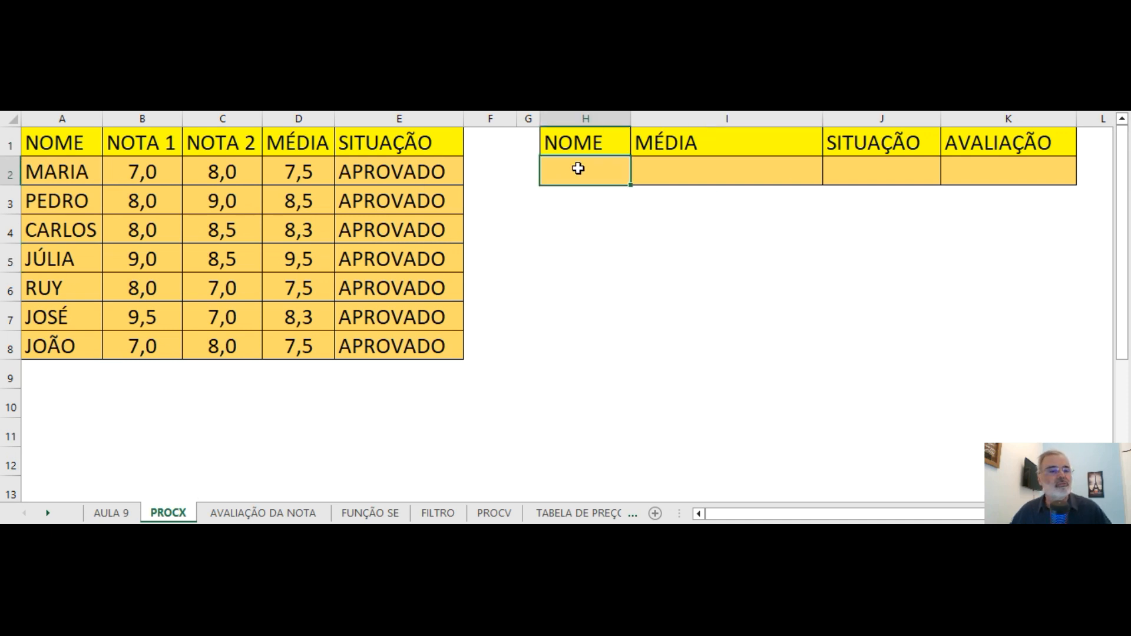
double_click(578, 169)
type("m")
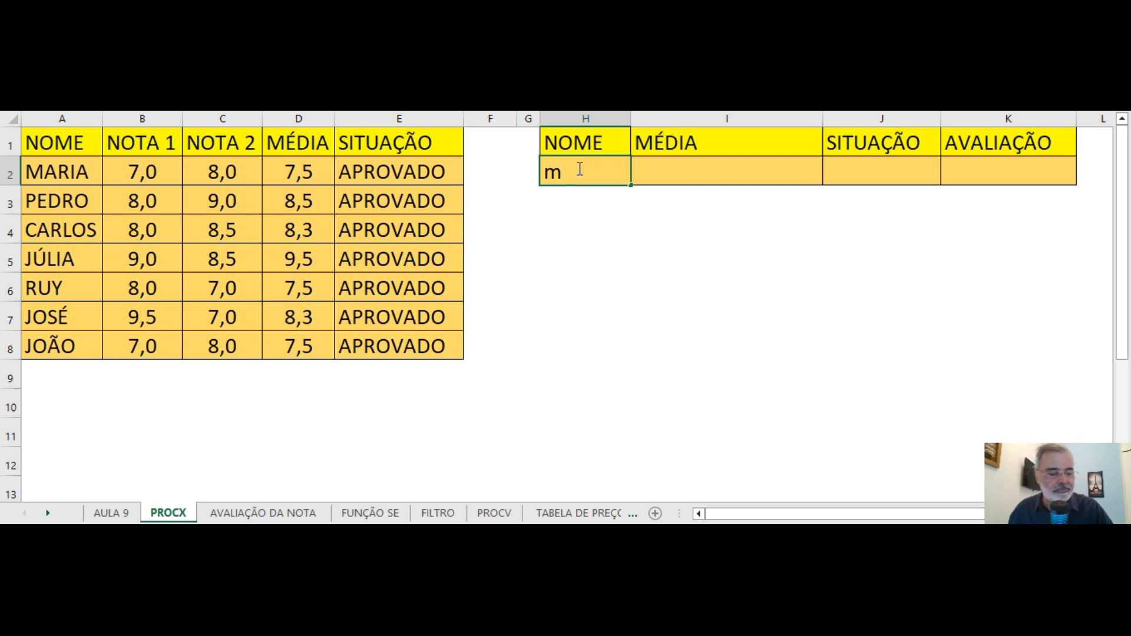
type("a")
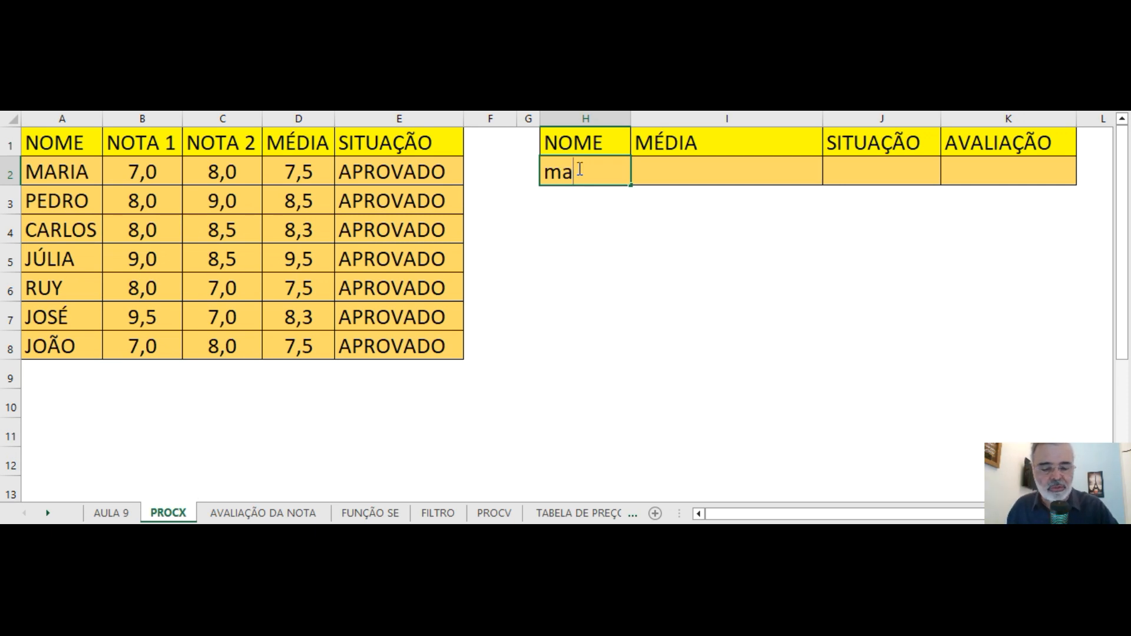
type("ria")
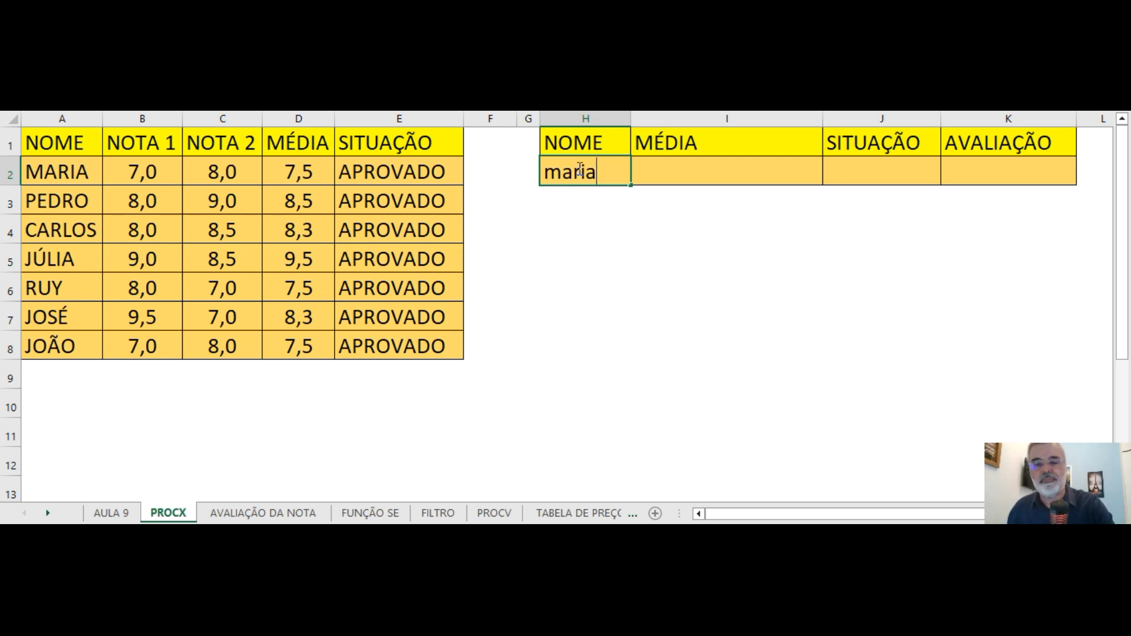
key("BackSpace")
key("BackSpace")
key("BackSpace")
key("BackSpace")
key("BackSpace")
type("MARIA")
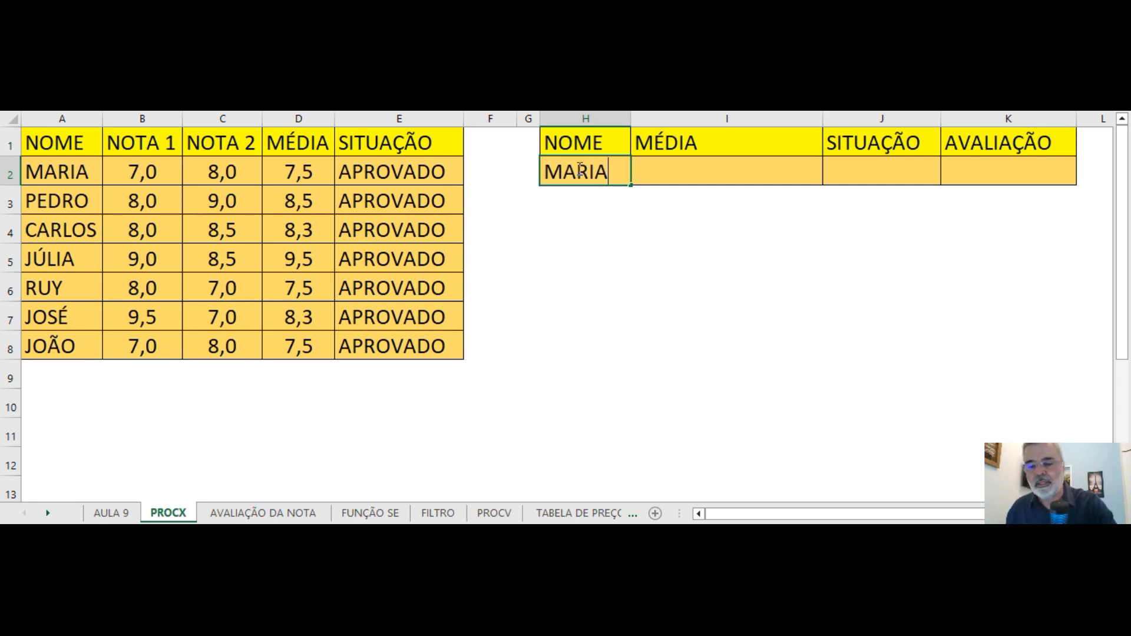
key("Return")
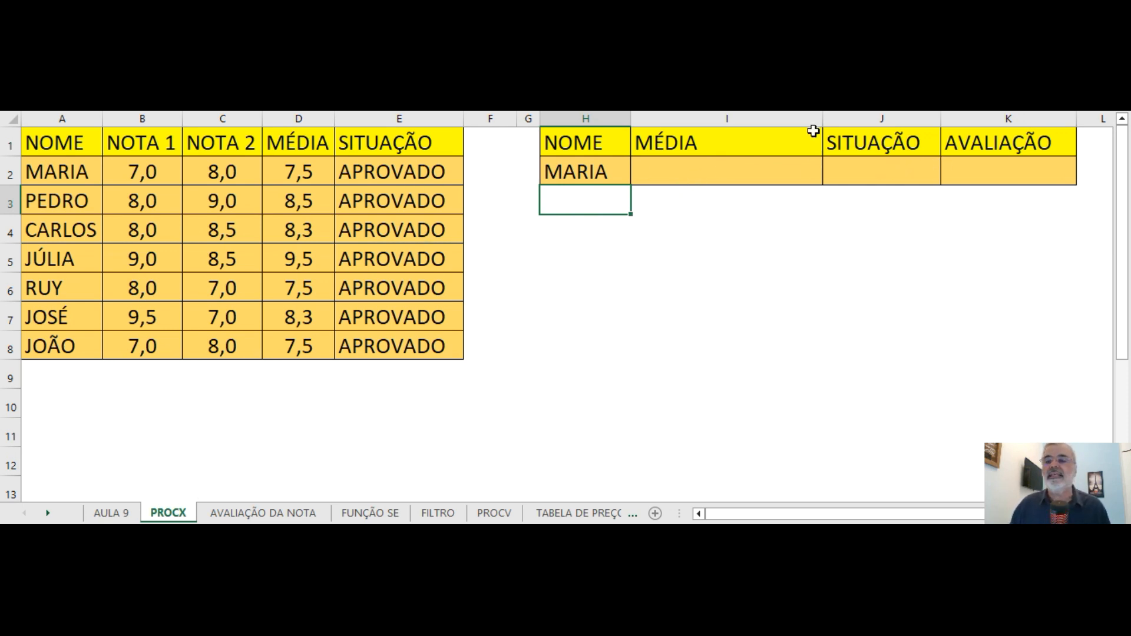
left_click(264, 514)
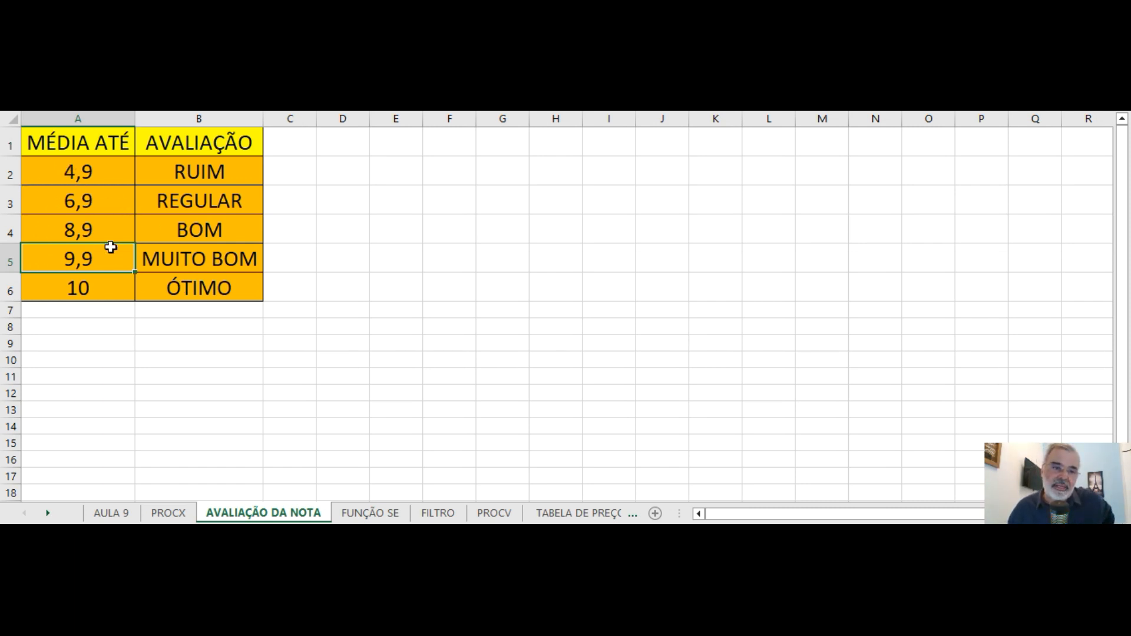
left_click(169, 514)
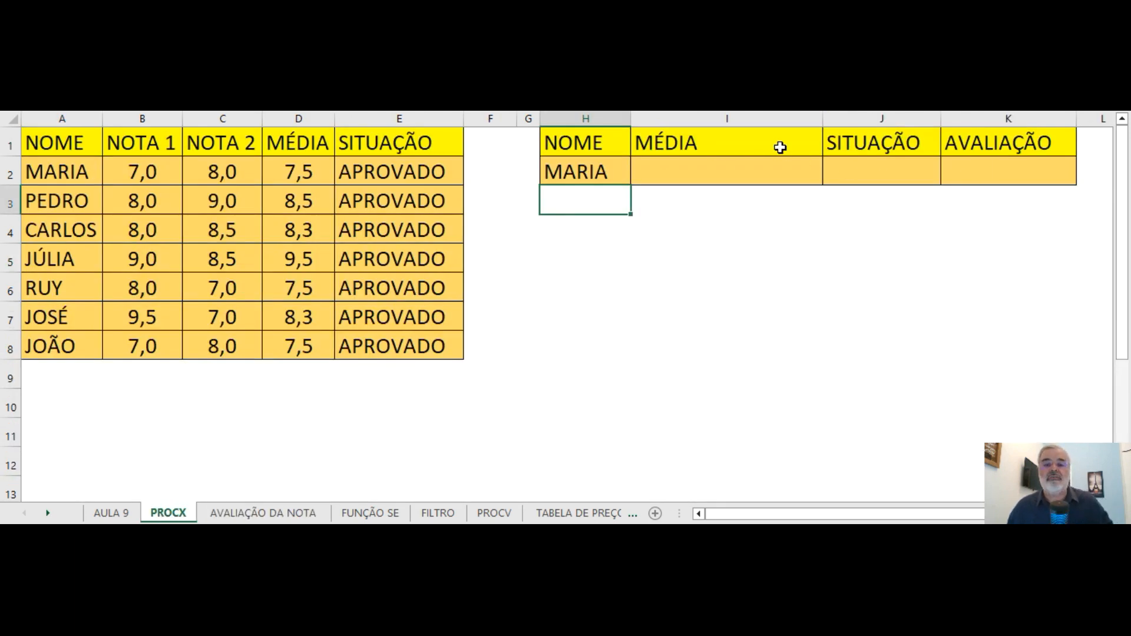
Start a PROCX formula in MÉDIA cell I2 of the PROCX sheet with H2 as the lookup value.
left_click(695, 171)
double_click(687, 170)
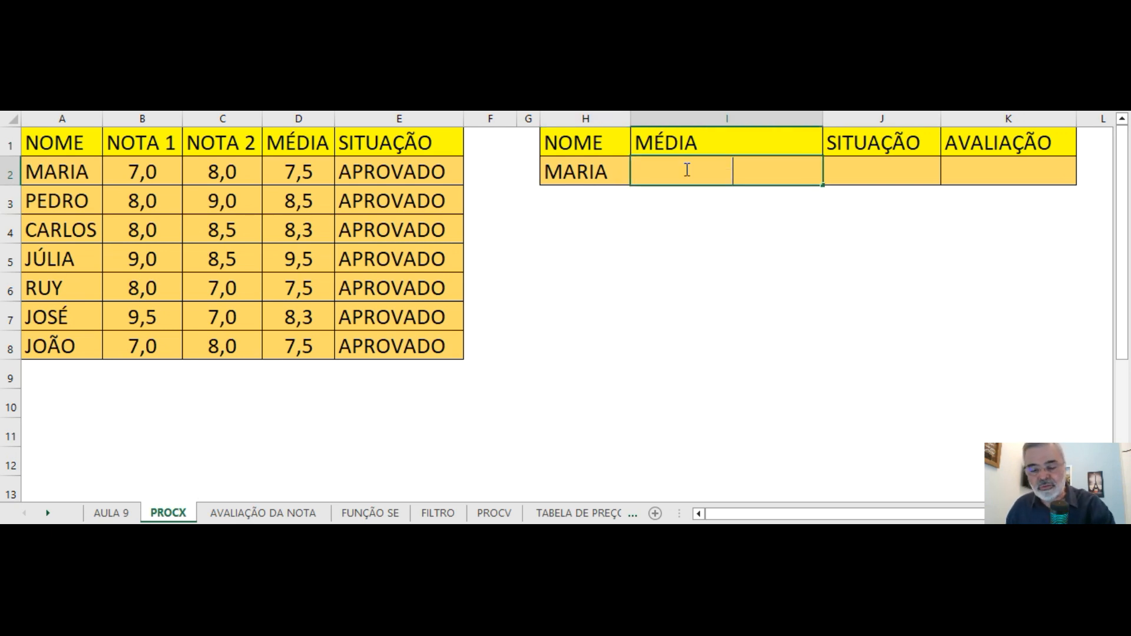
type("=PRO")
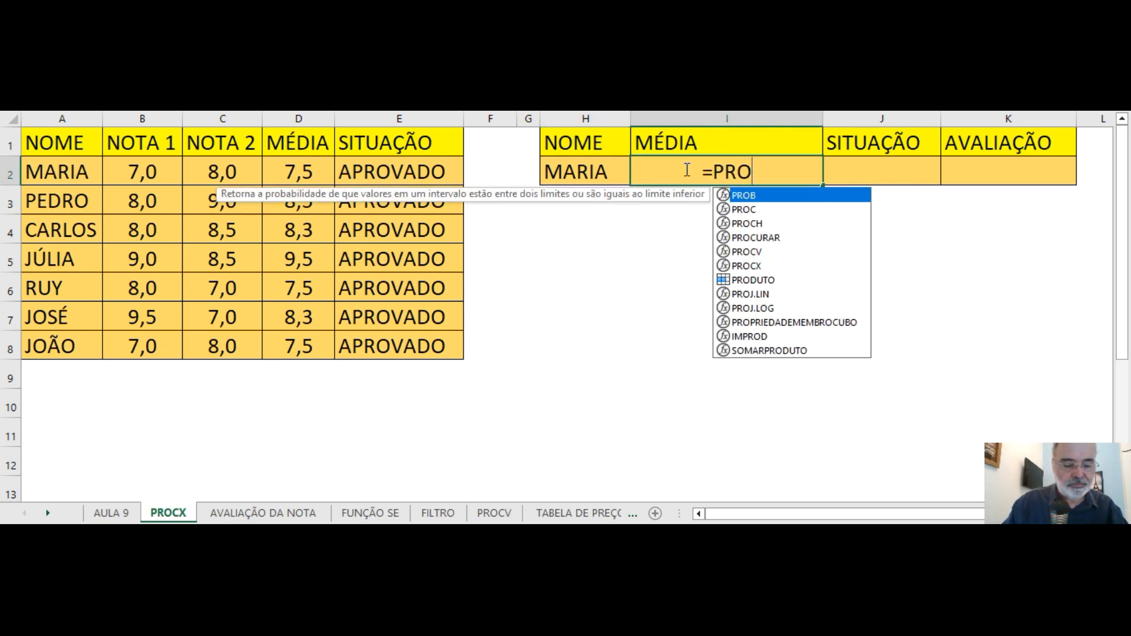
type("CX(")
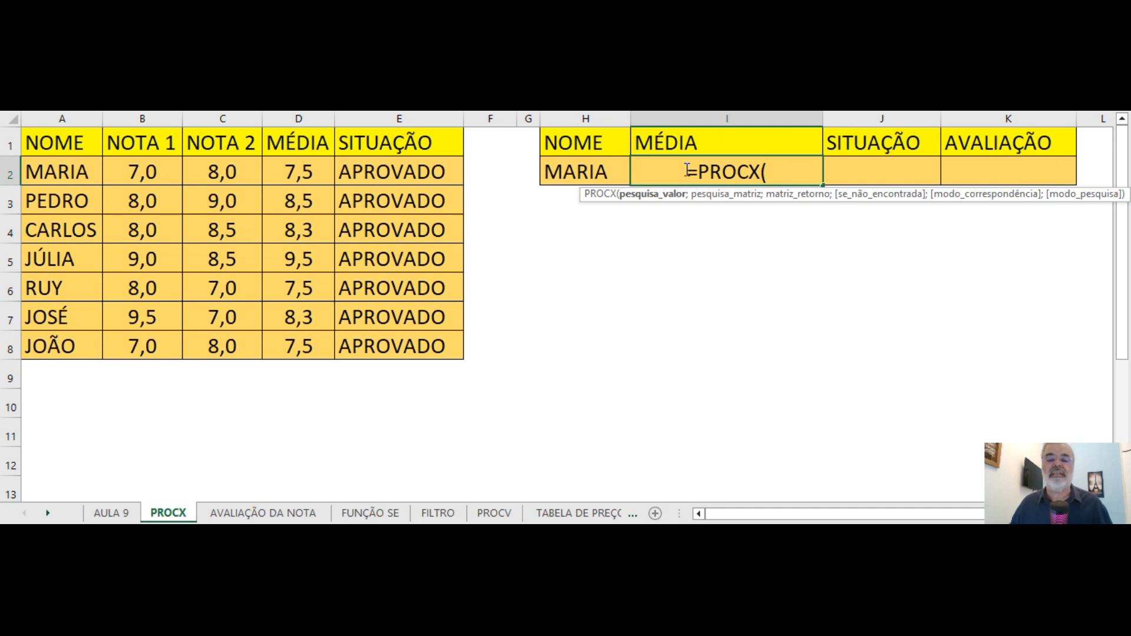
left_click(562, 172)
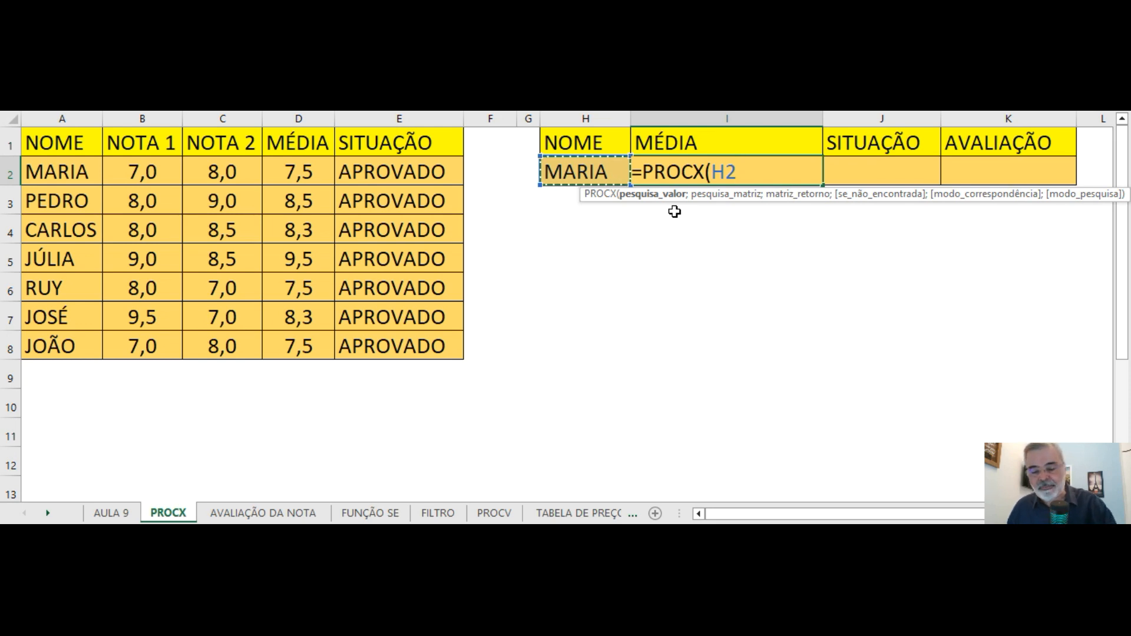
type(";")
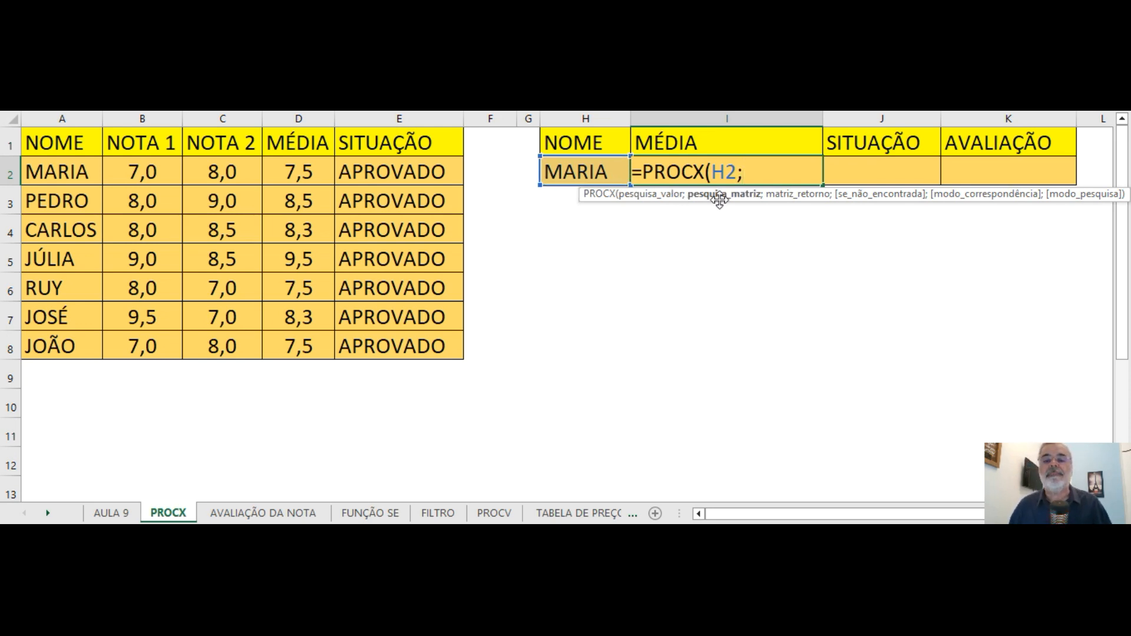
Add the absolute ranges $A$2:$A$8 as the search array and $E$2:$E$8 as the return array of the PROCX formula.
left_click(55, 174)
left_click_drag(55, 174, 38, 334)
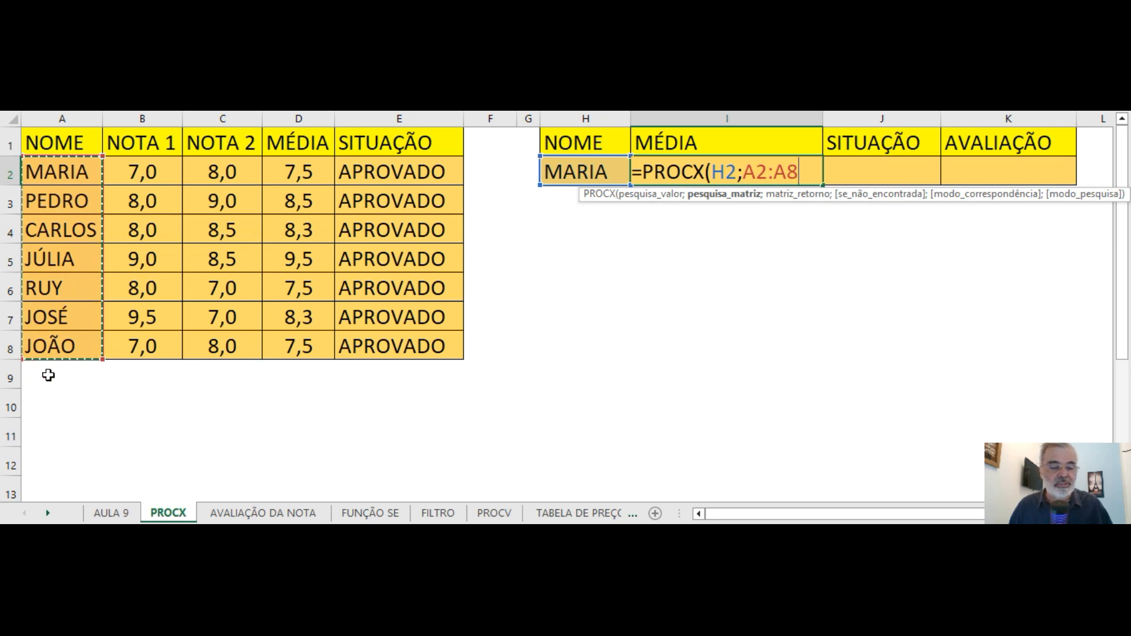
key("F4")
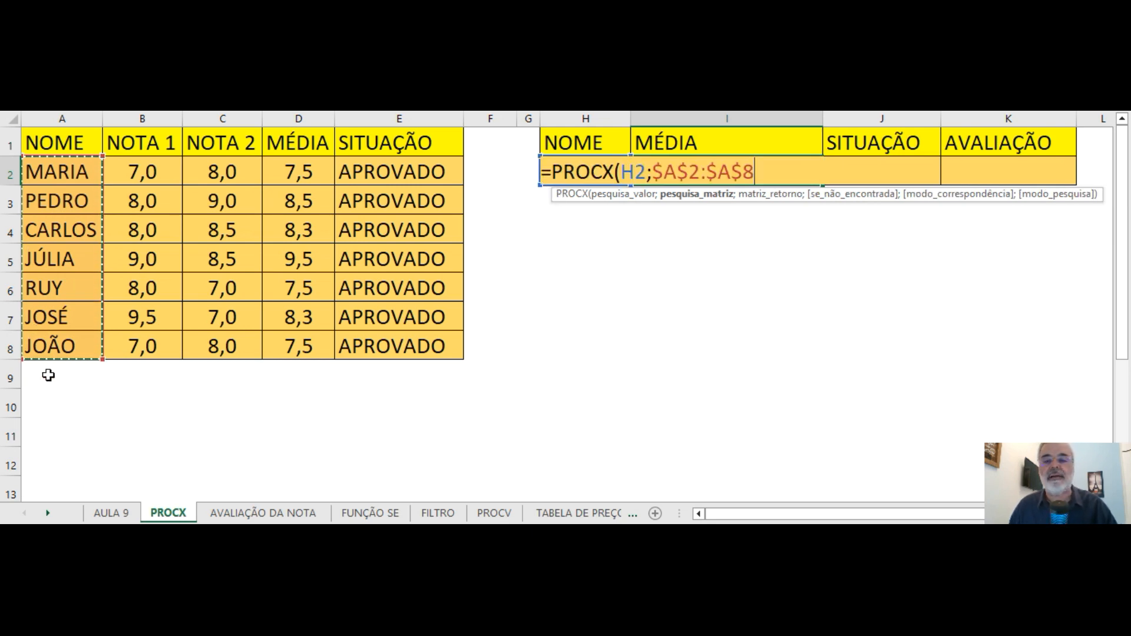
type(";")
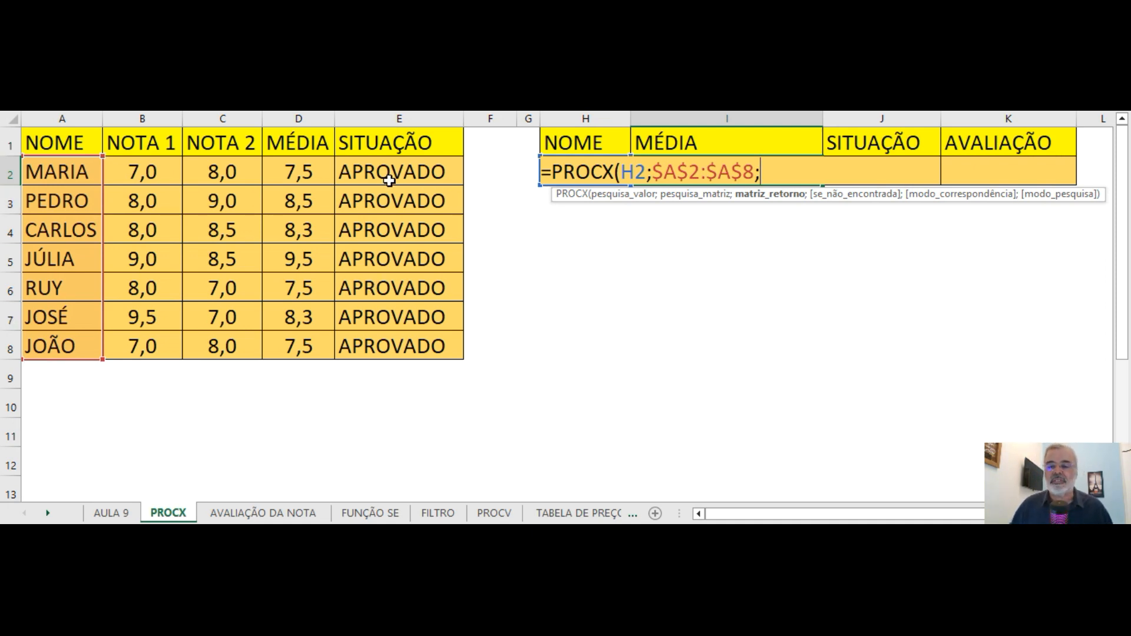
left_click_drag(394, 172, 389, 347)
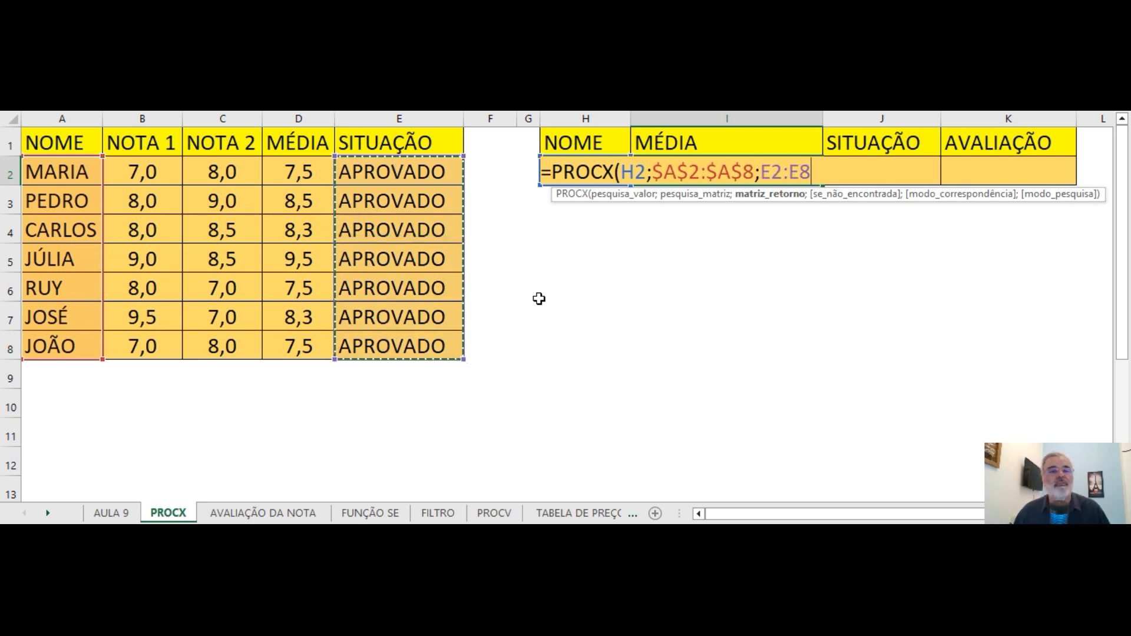
key("F4")
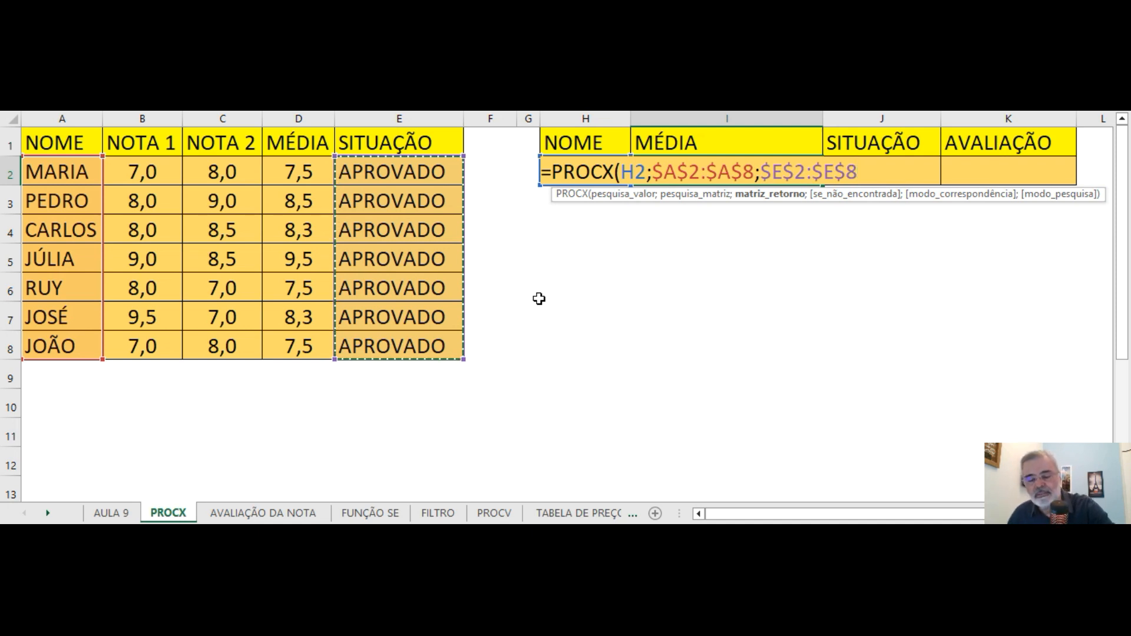
type(";")
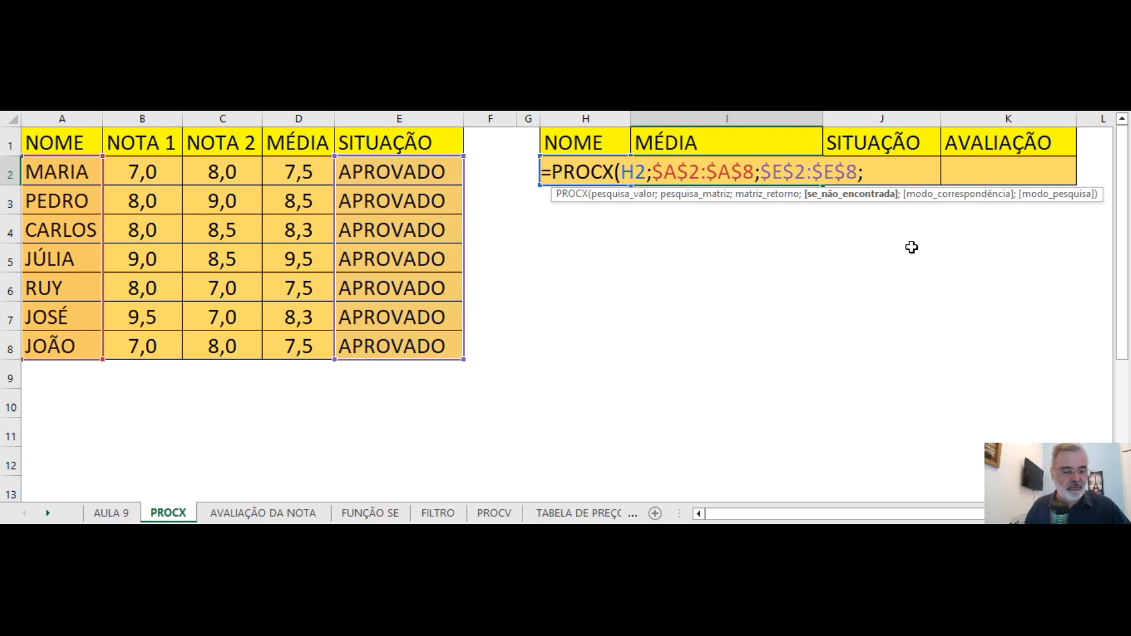
Add "NÃO ENCONTRADO" as the PROCX formula's se_não_encontrada argument.
type("\"NÃO")
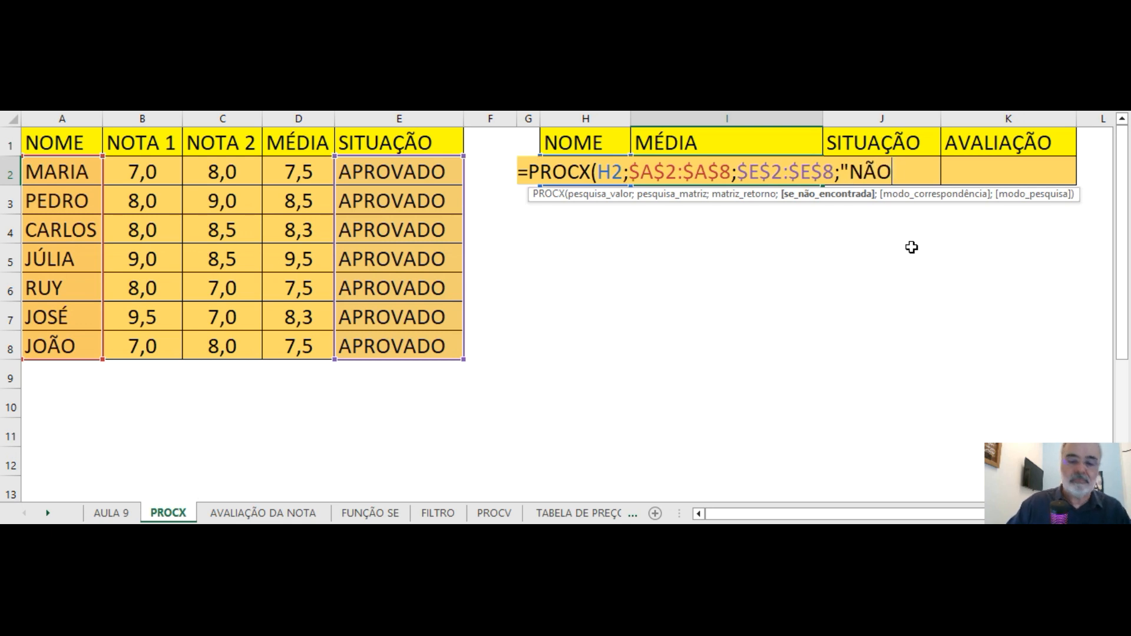
type(" ENCO")
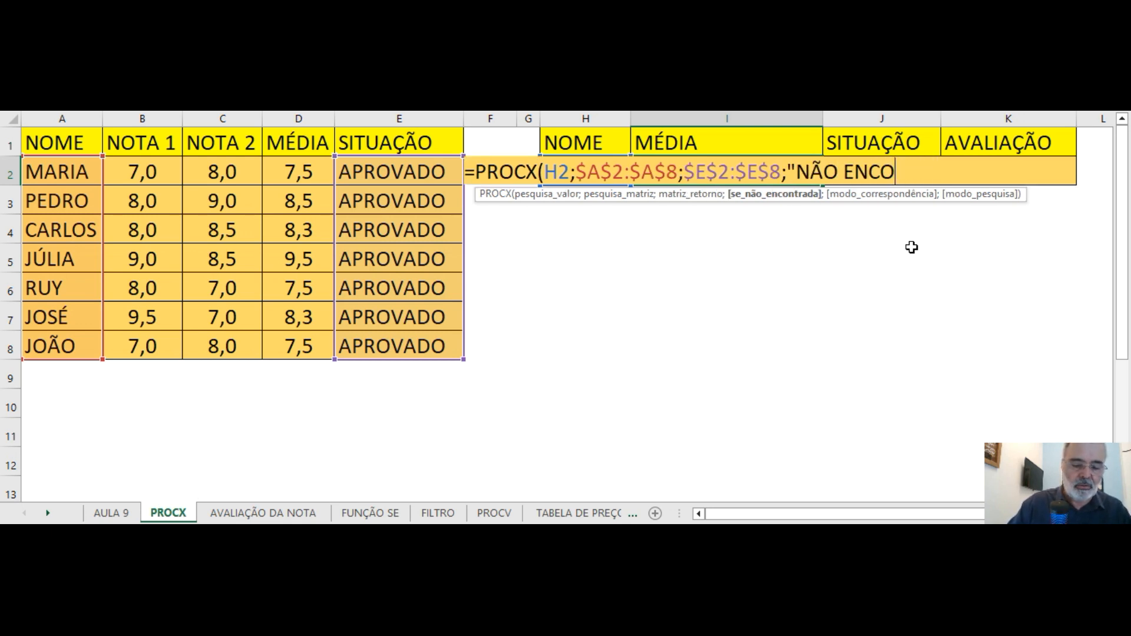
type("NTRADO\";")
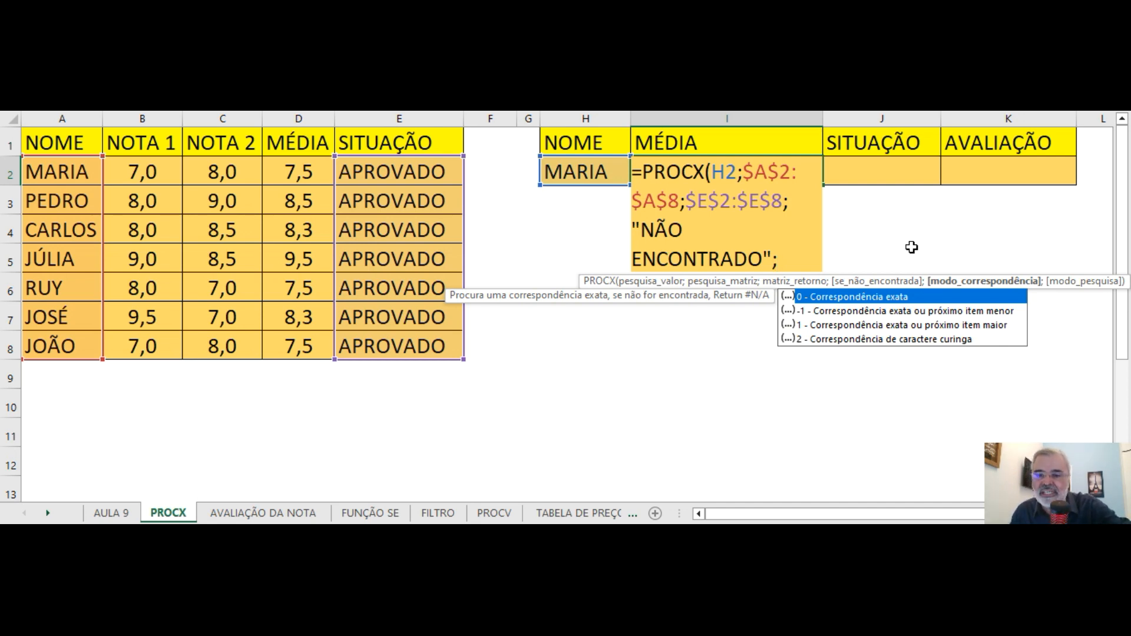
Complete the PROCX formula in I2 with match mode 0 (exact) and search mode 1 (first to last), and enter it.
type("0;")
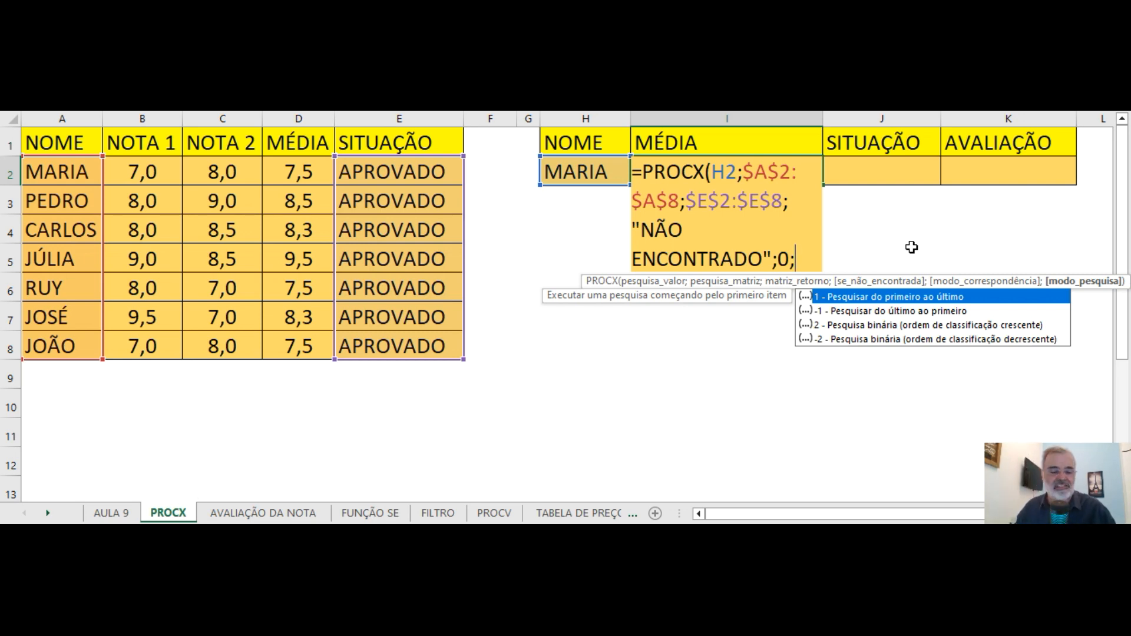
type("1")
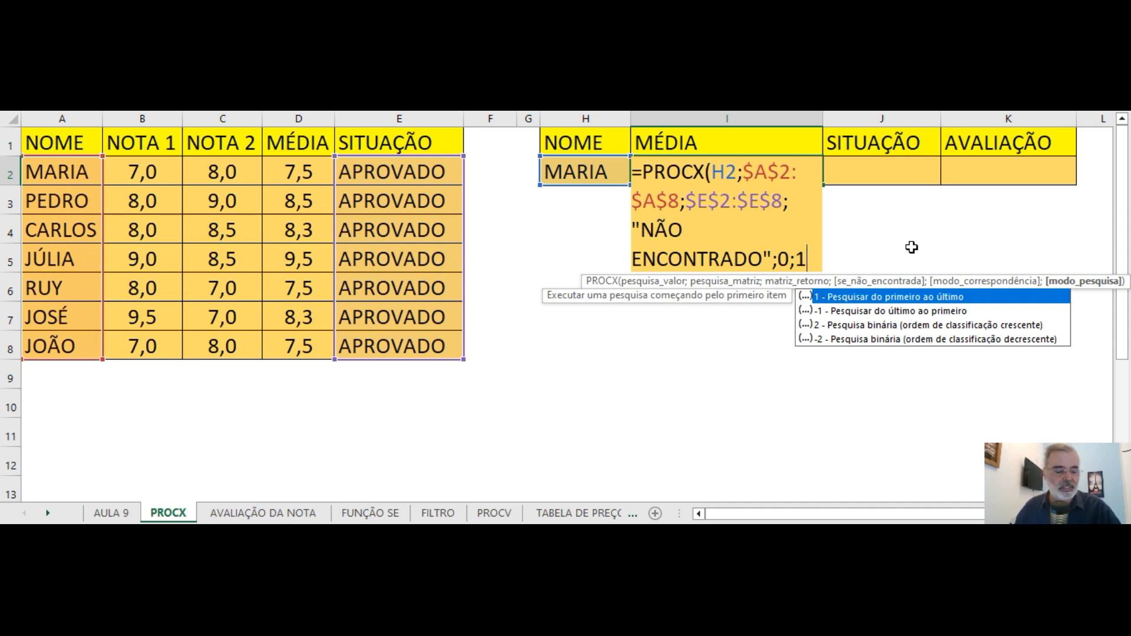
type(")")
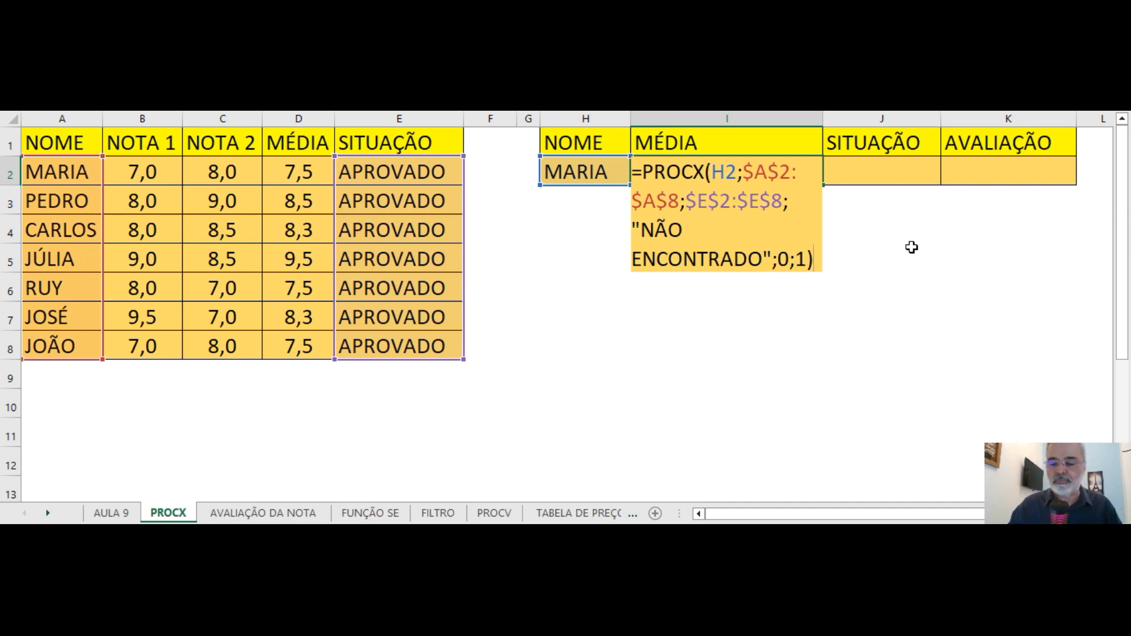
key("Return")
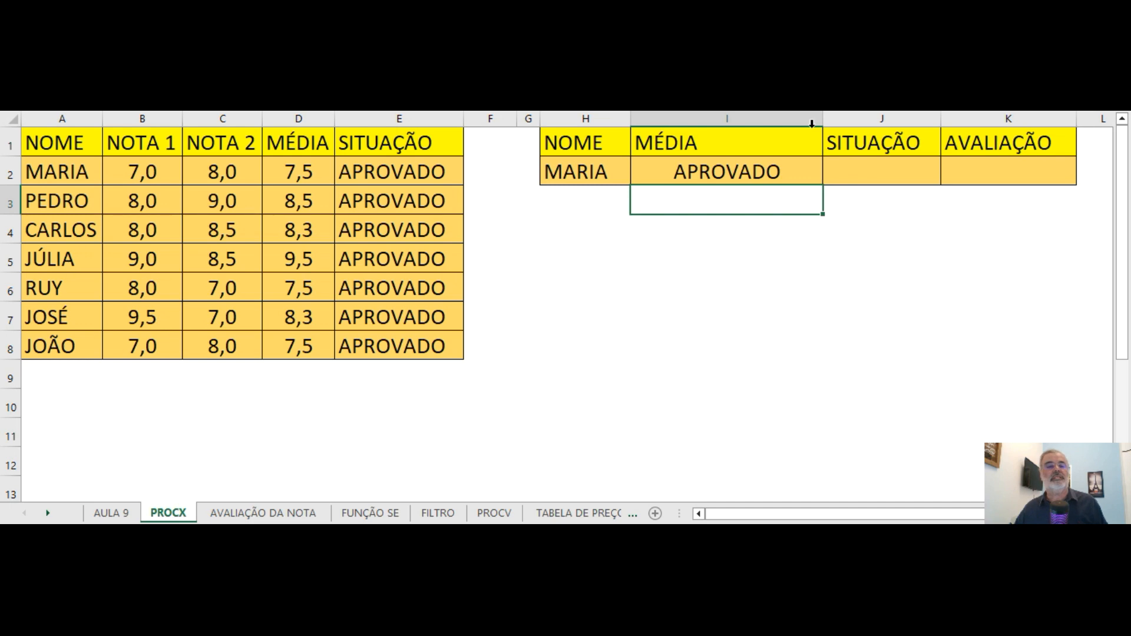
Correct the return array of the PROCX formula in I2 to $D$2:$D$8, the MÉDIA column.
left_click(735, 174)
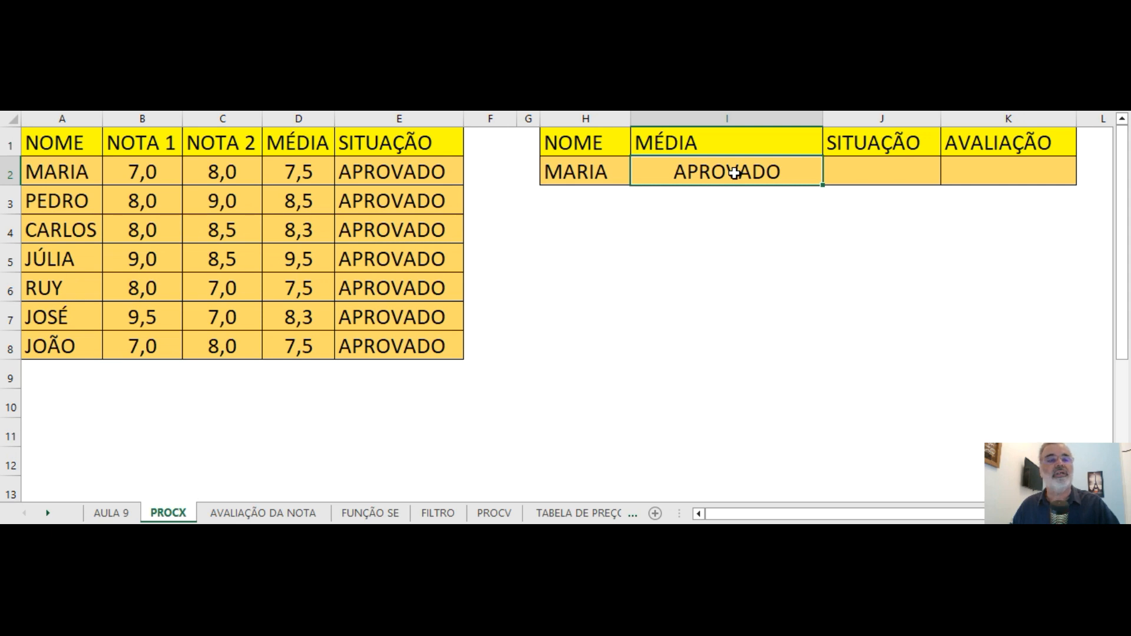
double_click(736, 173)
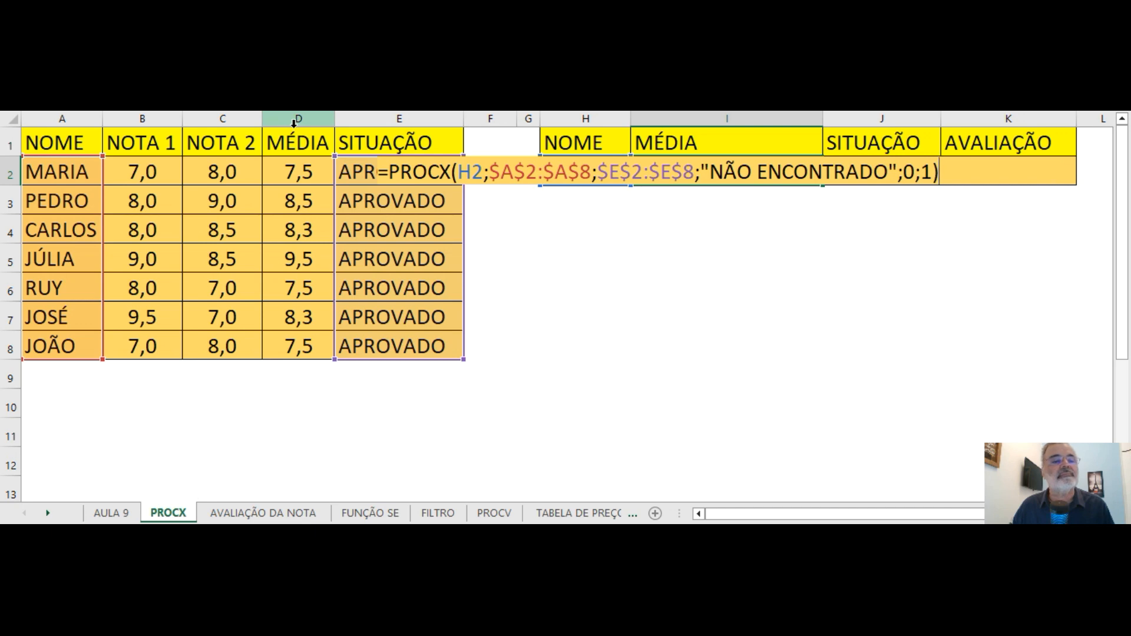
left_click(343, 115)
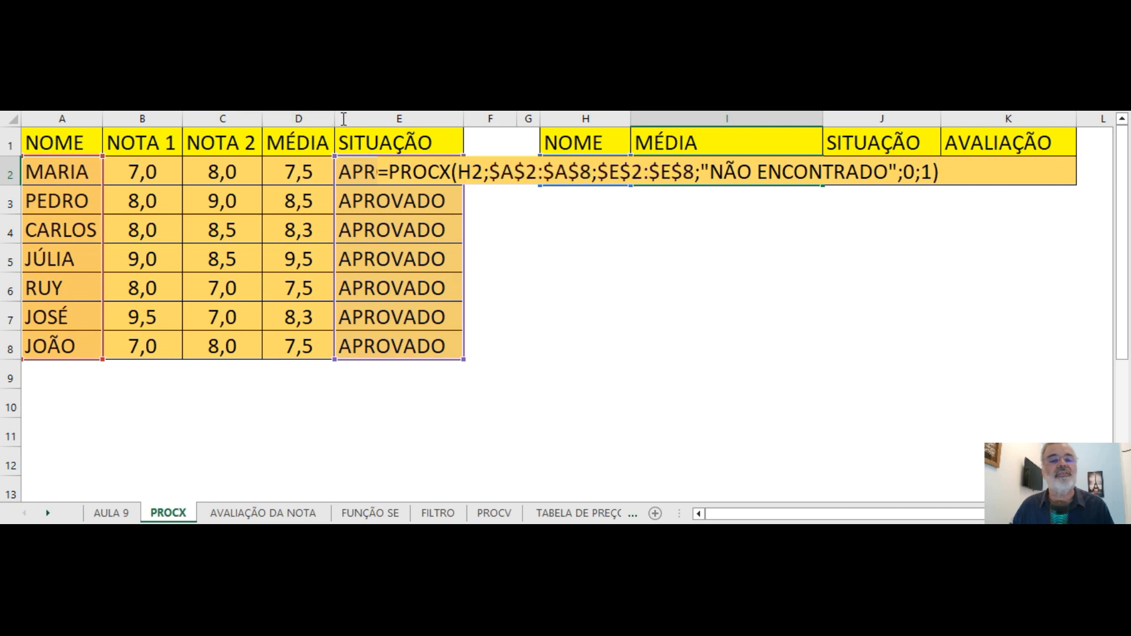
type("D")
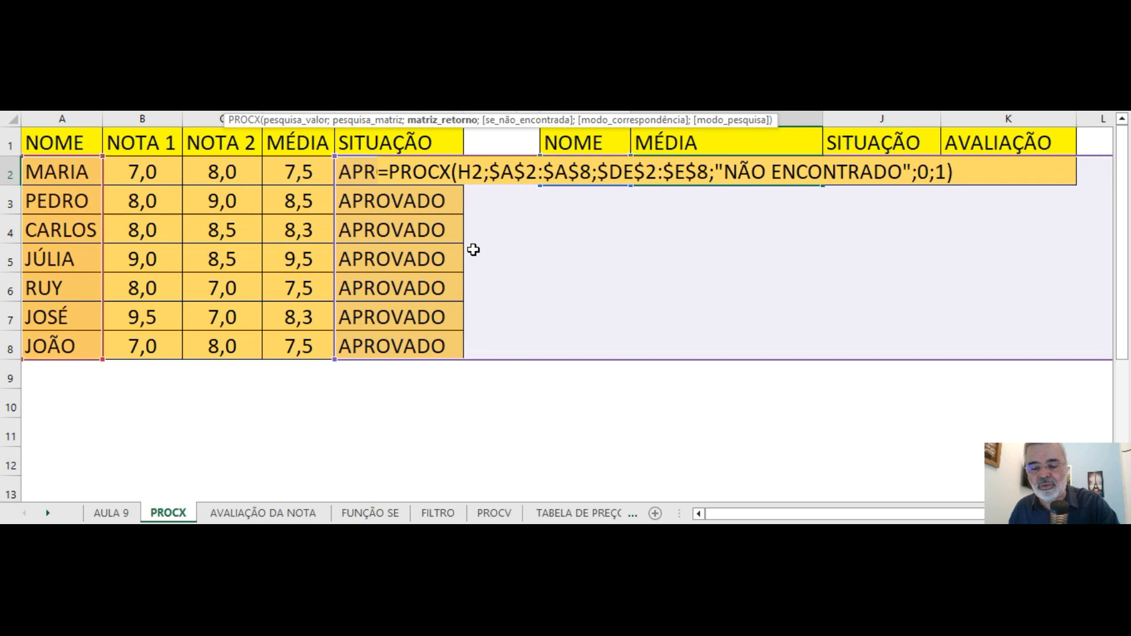
key("Delete")
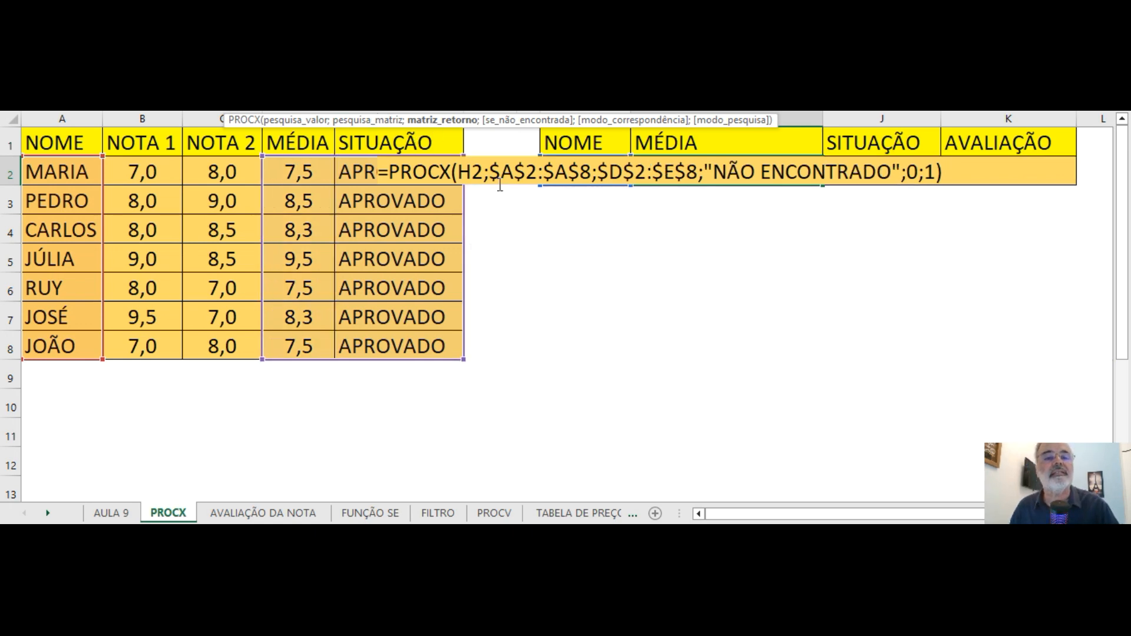
type("D")
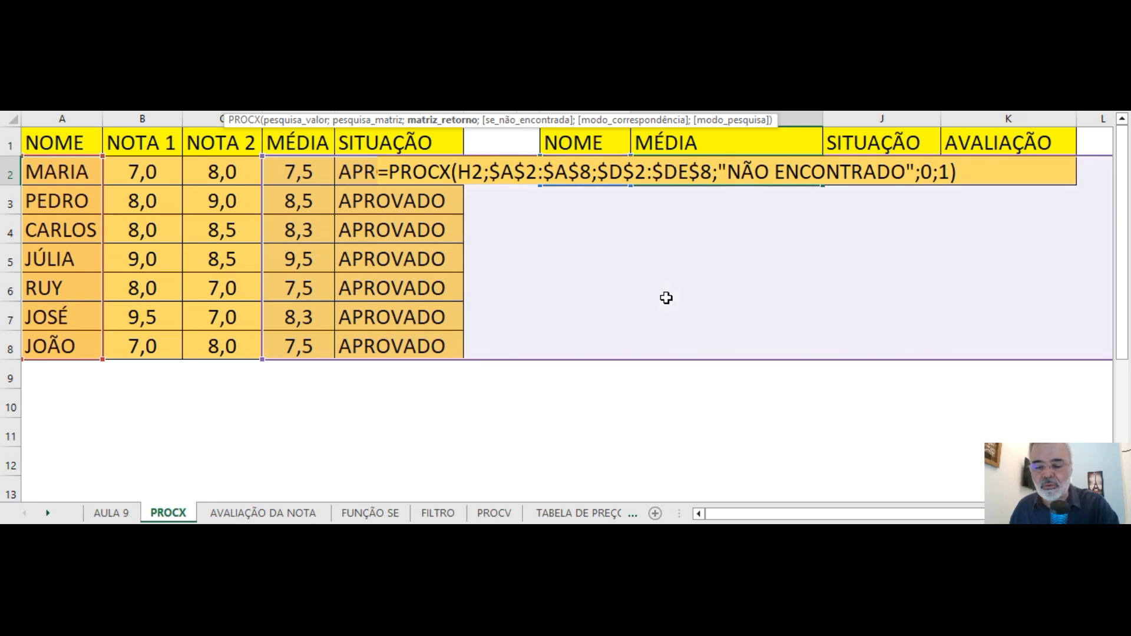
key("Delete")
key("Return")
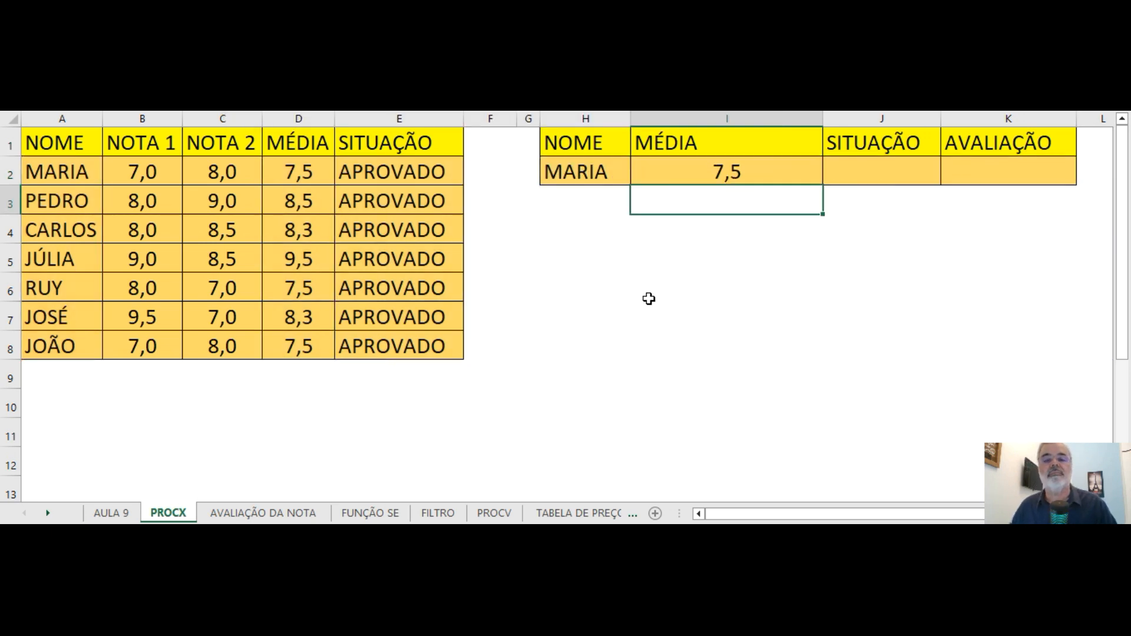
Review the PROCX formula in I2 and its highlighted ranges, leaving it as entered.
left_click(668, 165)
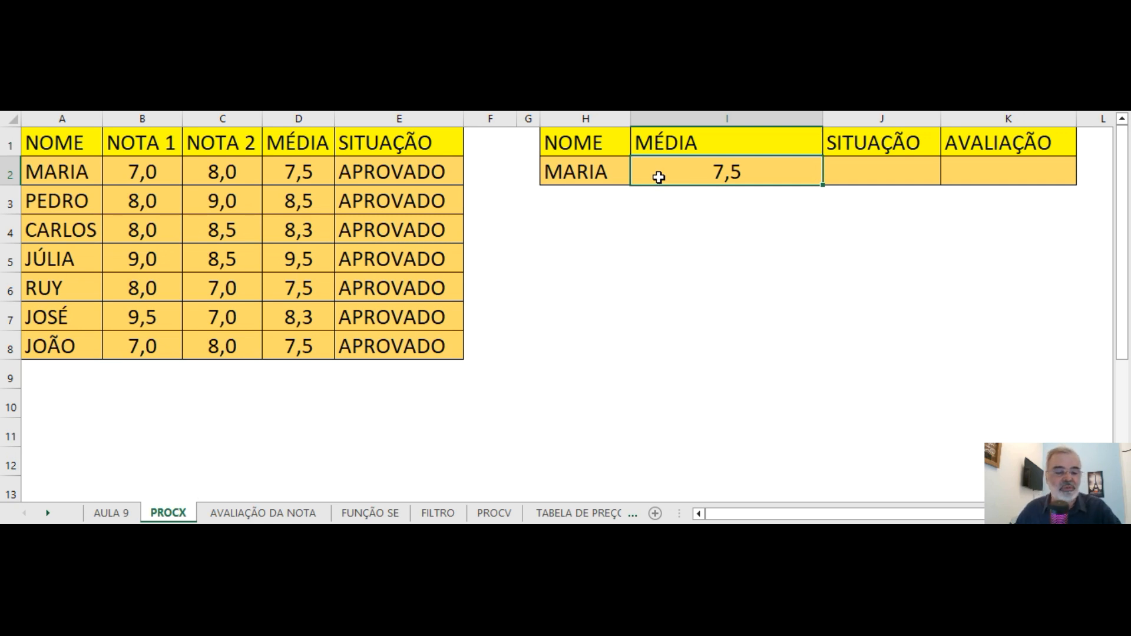
double_click(658, 176)
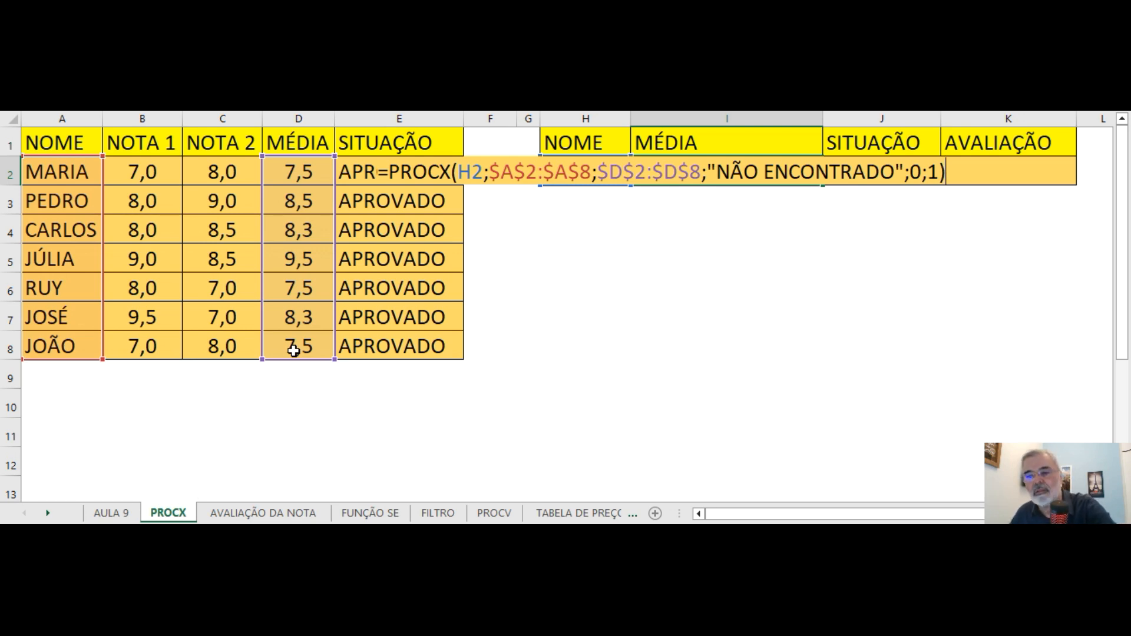
key("Return")
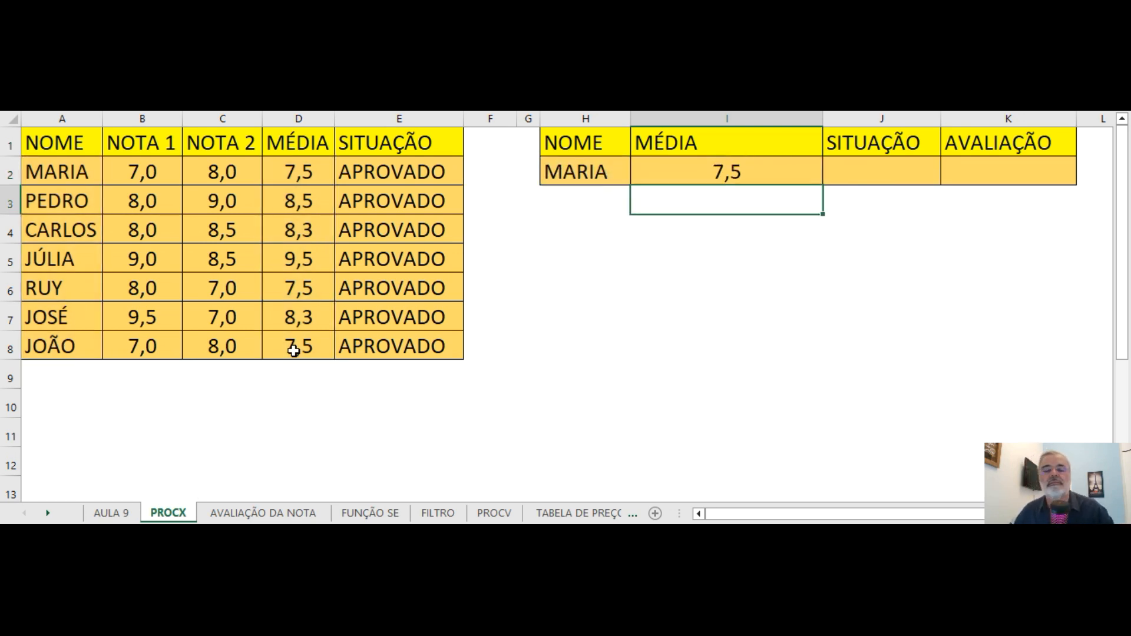
left_click(689, 172)
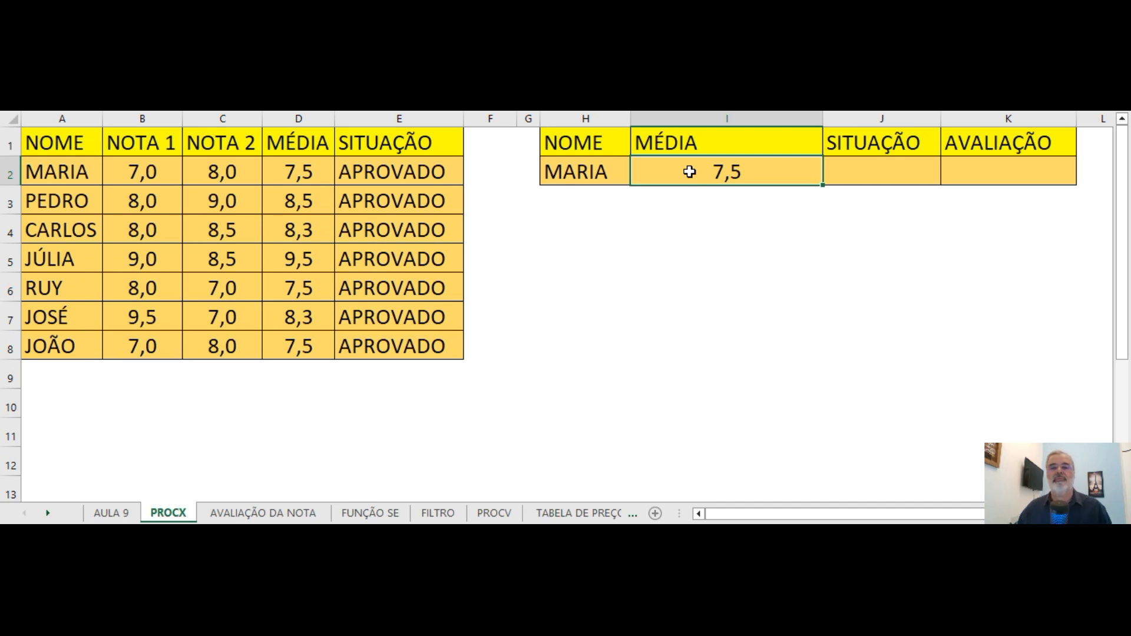
Start a PROCX formula in J2 under SITUAÇÃO with H2, the student's name, as the lookup value.
left_click(870, 171)
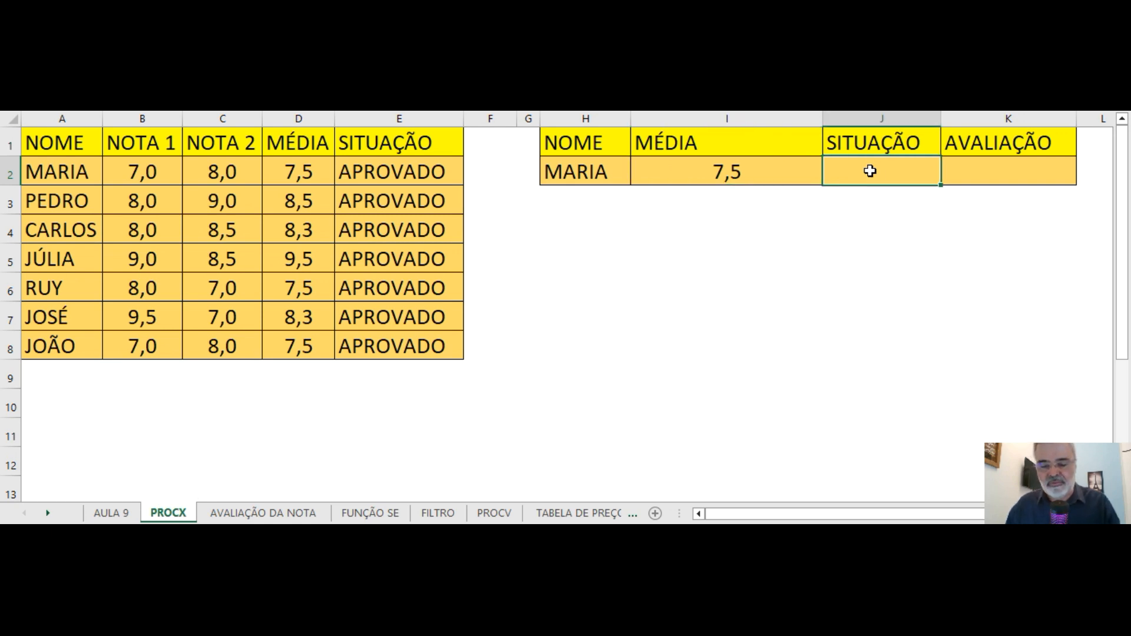
type("=PROC")
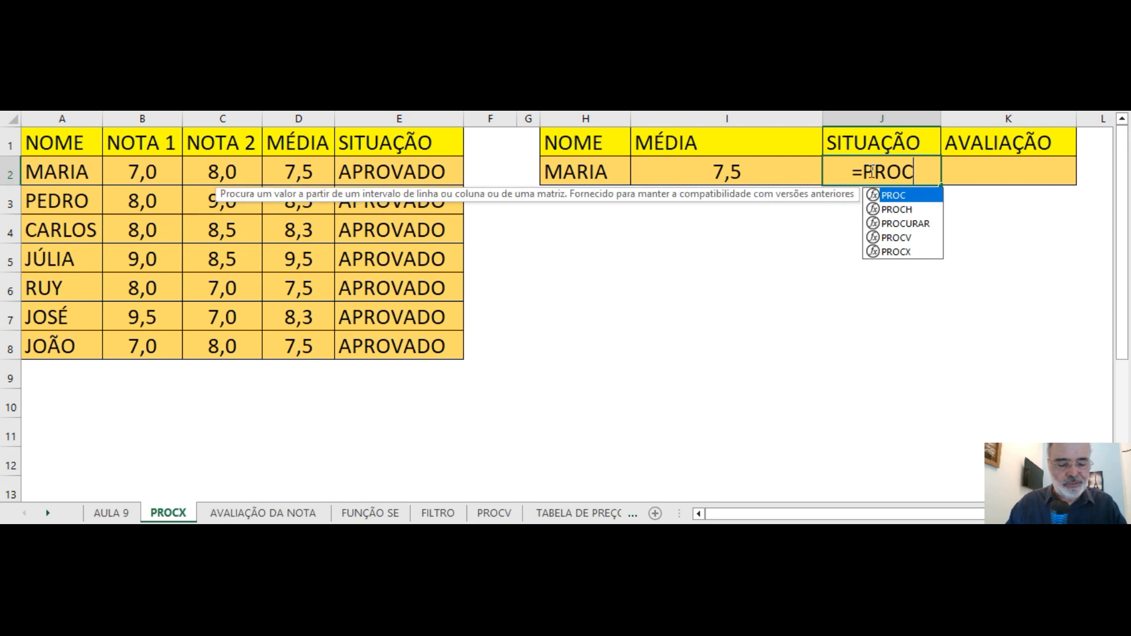
type("X(")
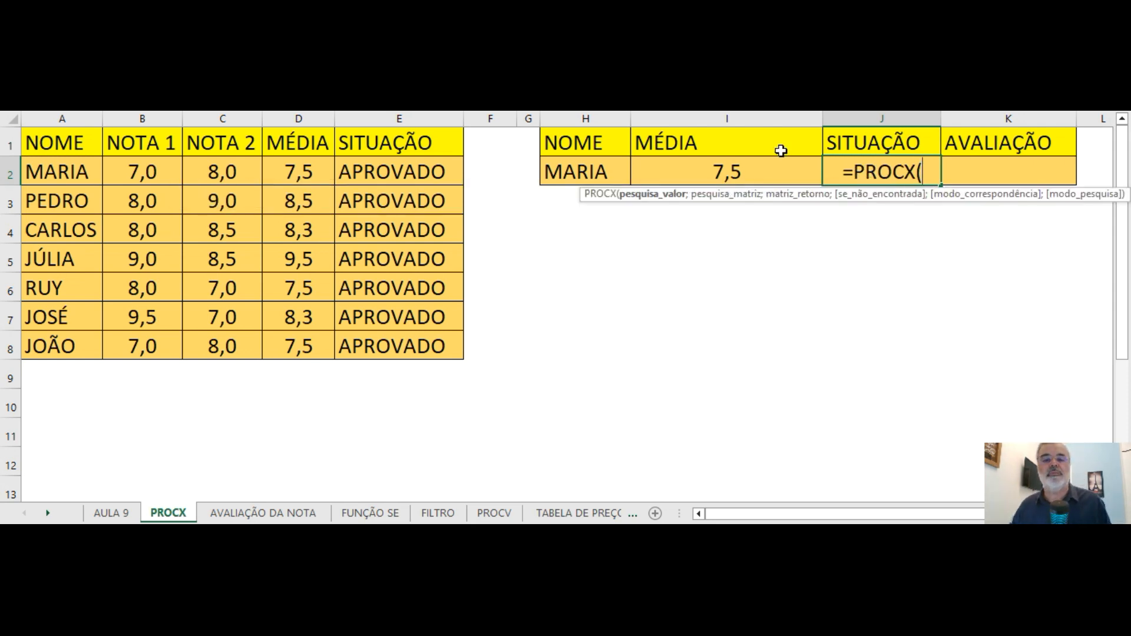
left_click(559, 169)
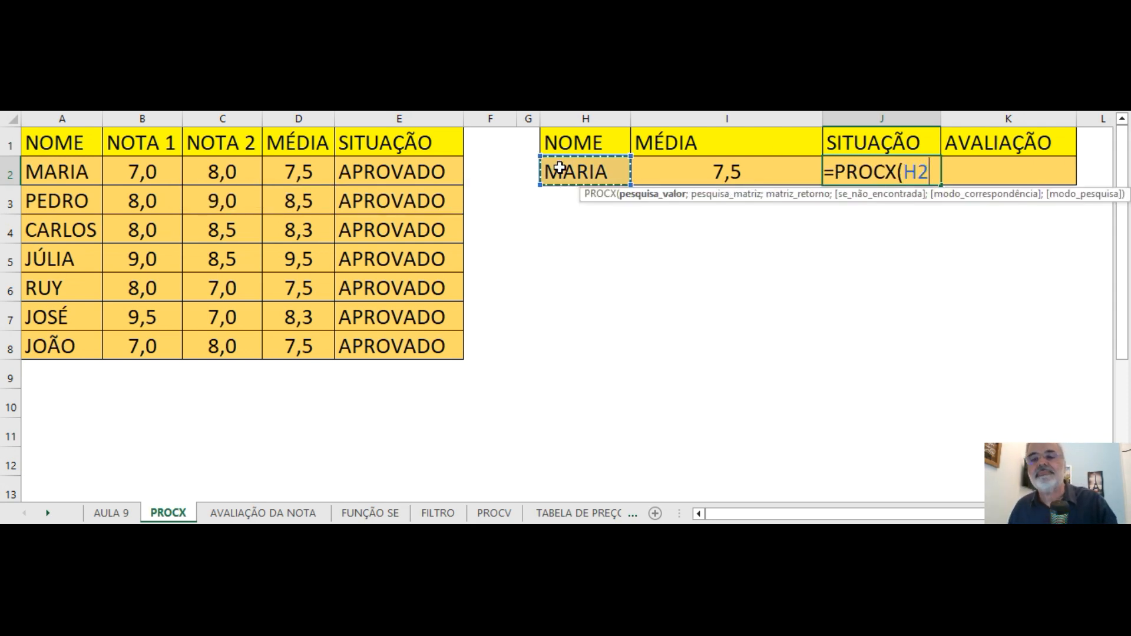
type(";")
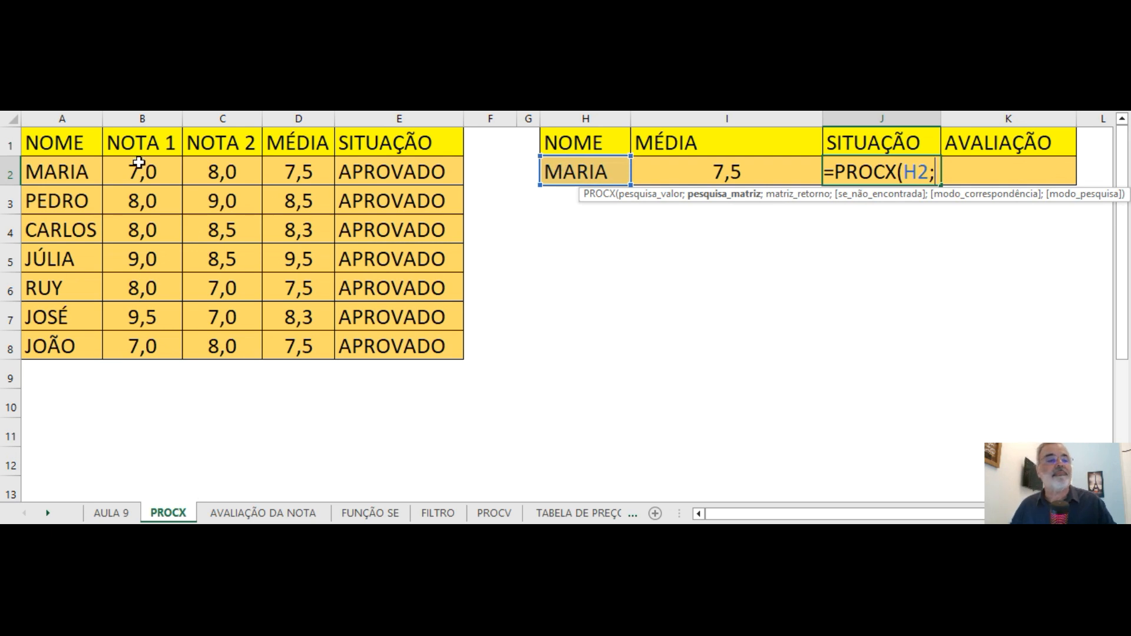
Add $A$2:$A$8 as the search array and $E$2:$E$8 as the return array of the J2 formula, both absolute.
left_click_drag(50, 174, 37, 345)
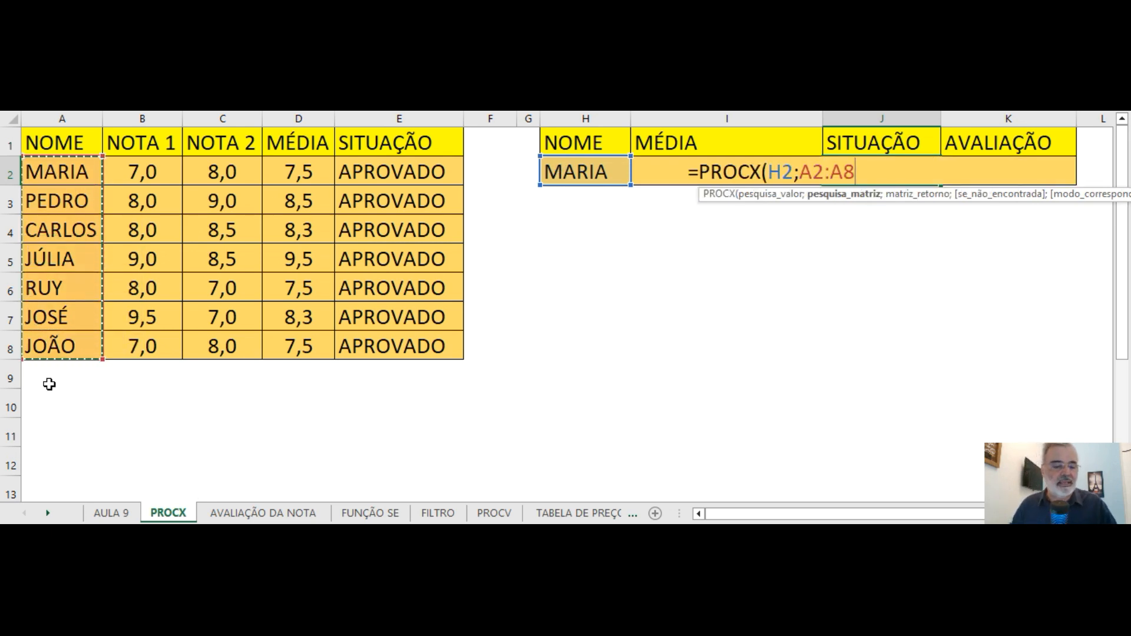
key("F4")
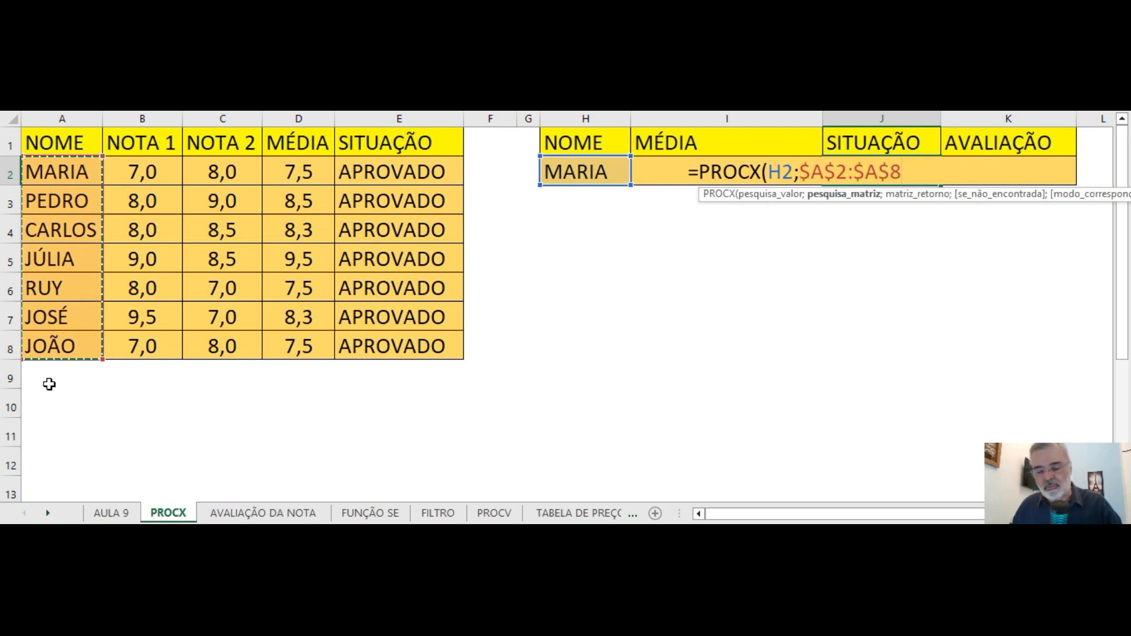
type(";")
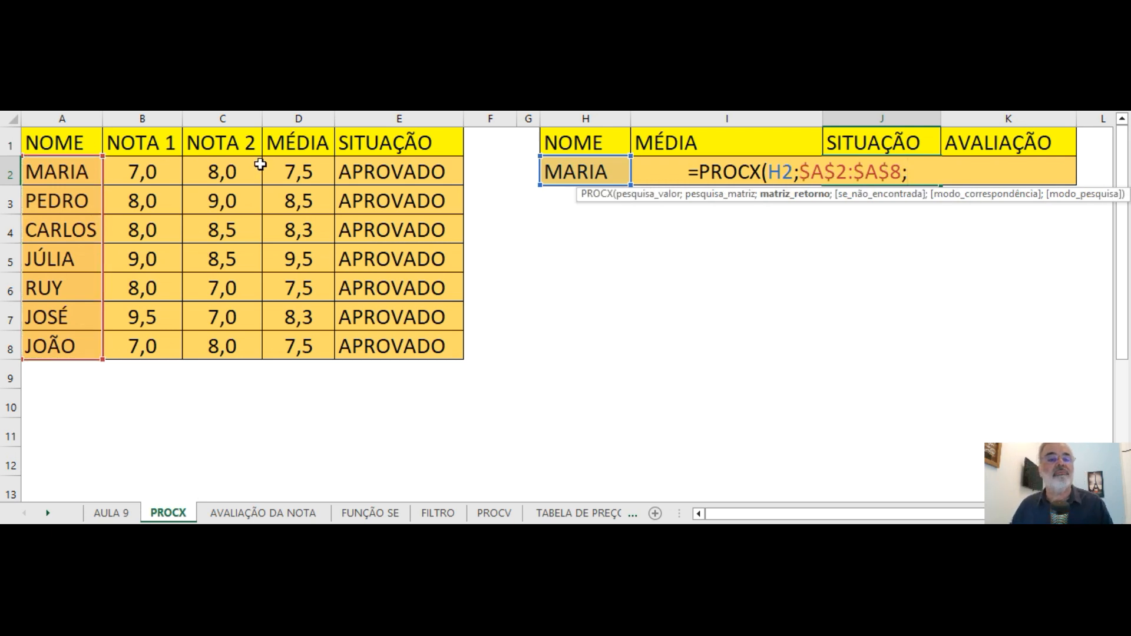
left_click_drag(371, 171, 388, 332)
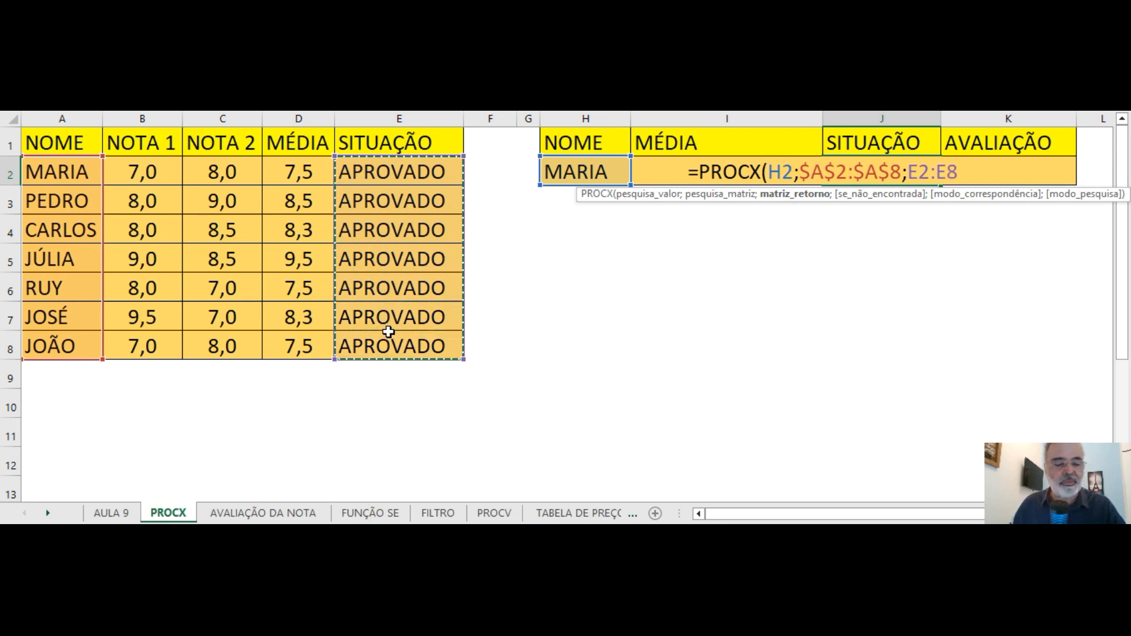
key("F4")
type(";")
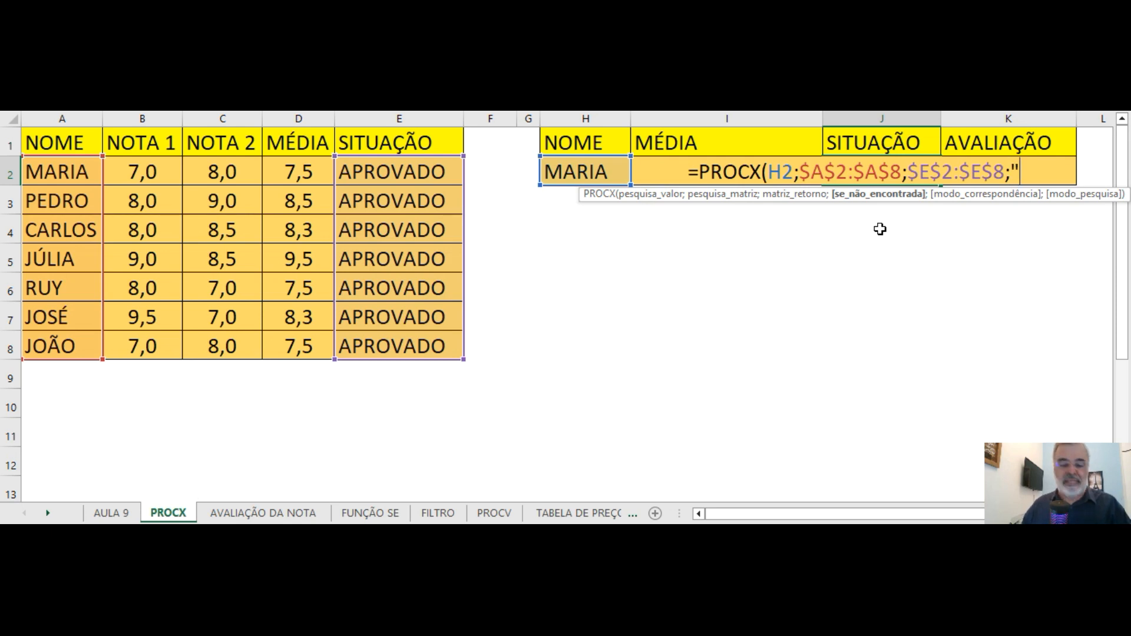
Complete the J2 formula with "-" for not found, match mode 0 (exact) and search mode 1 (first to last), and enter it.
type("\"-\"")
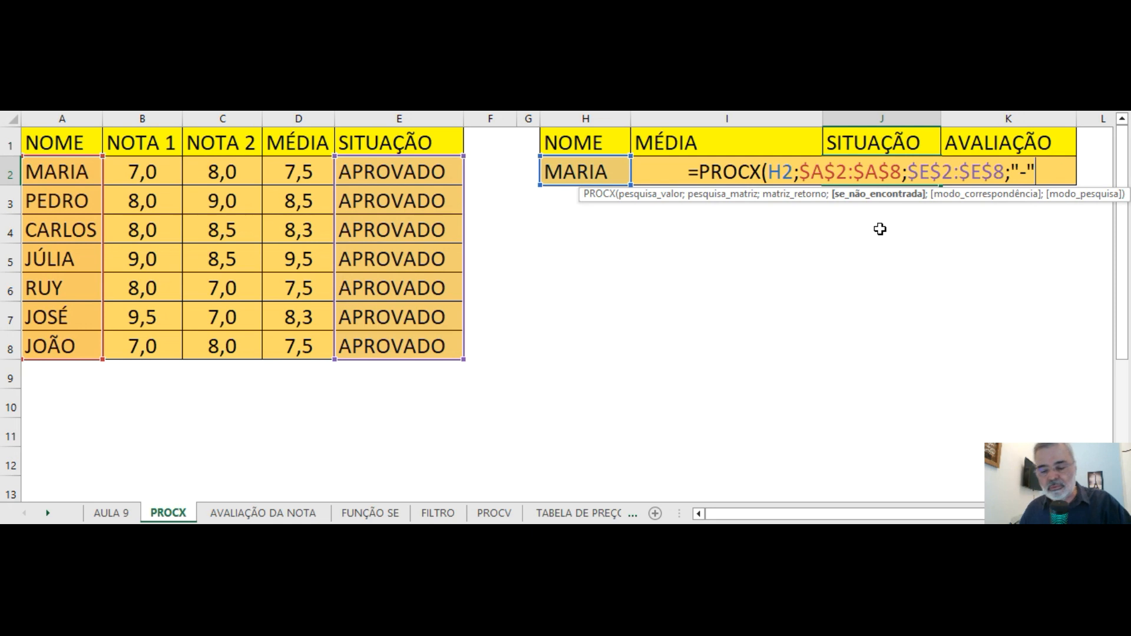
type(";")
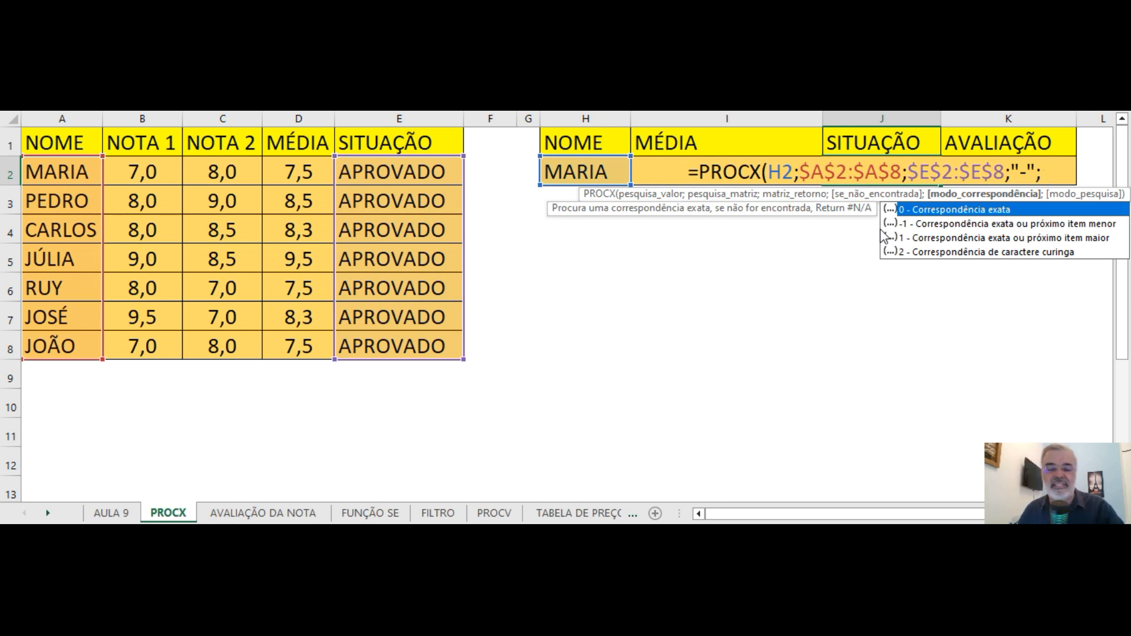
type("0;")
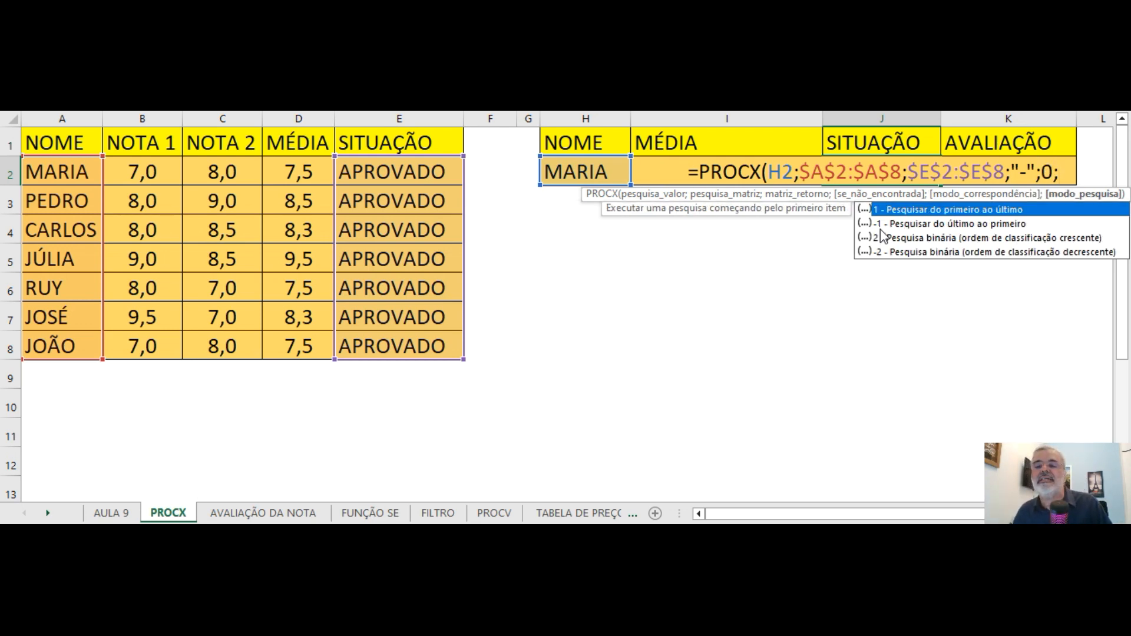
type("1")
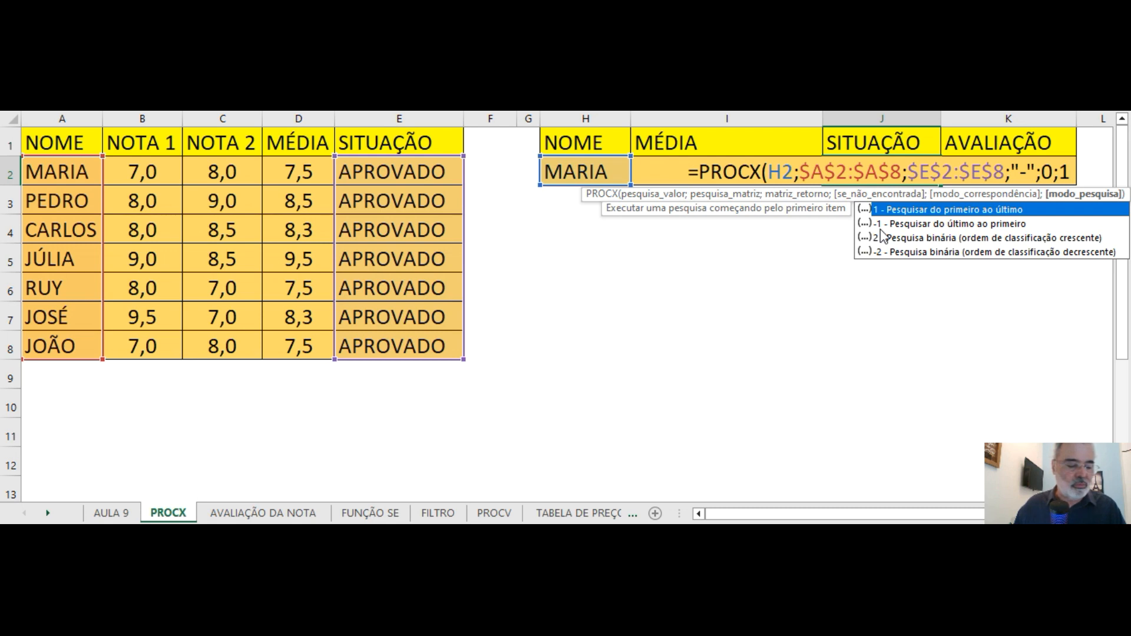
type(")")
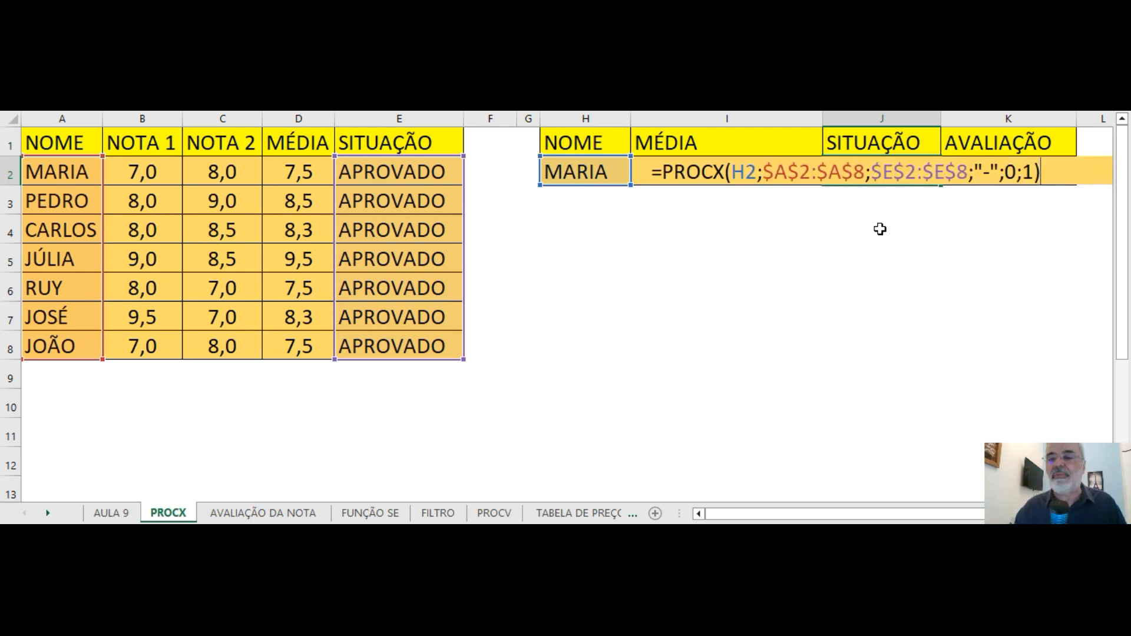
key("Return")
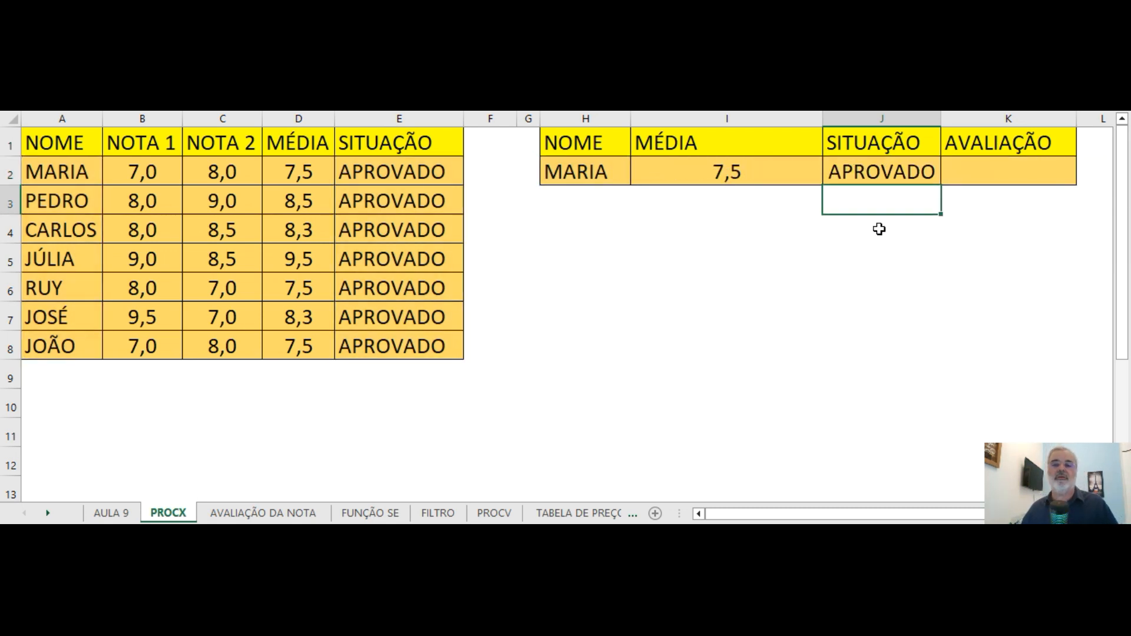
Review the arguments of the PROCX formula in J2 and close it without changes.
left_click(882, 171)
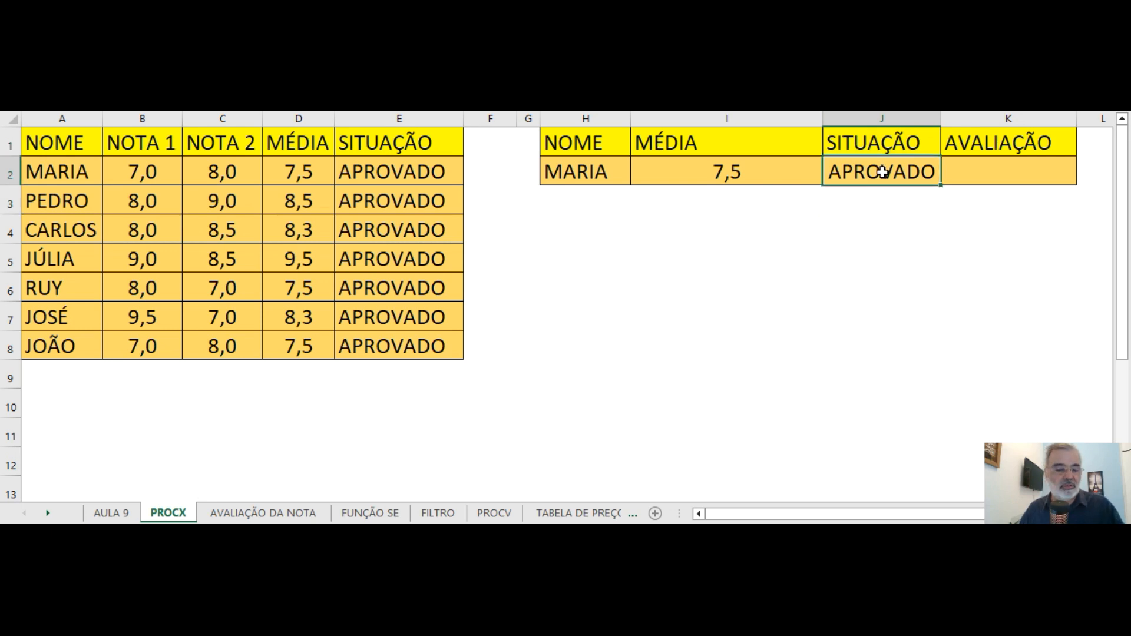
double_click(882, 171)
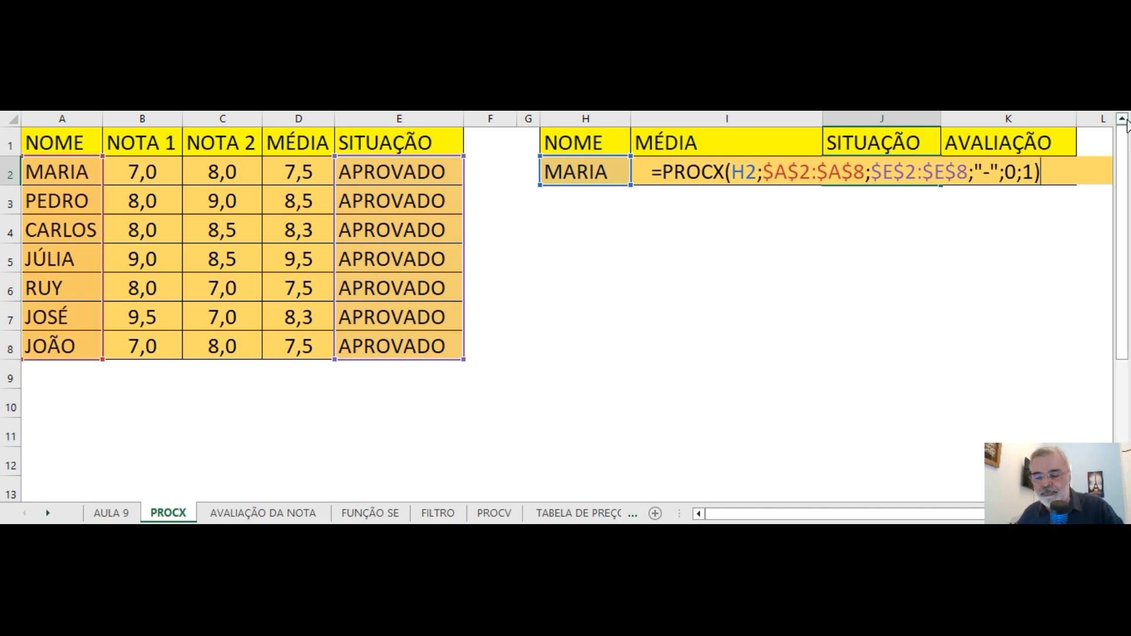
key("Return")
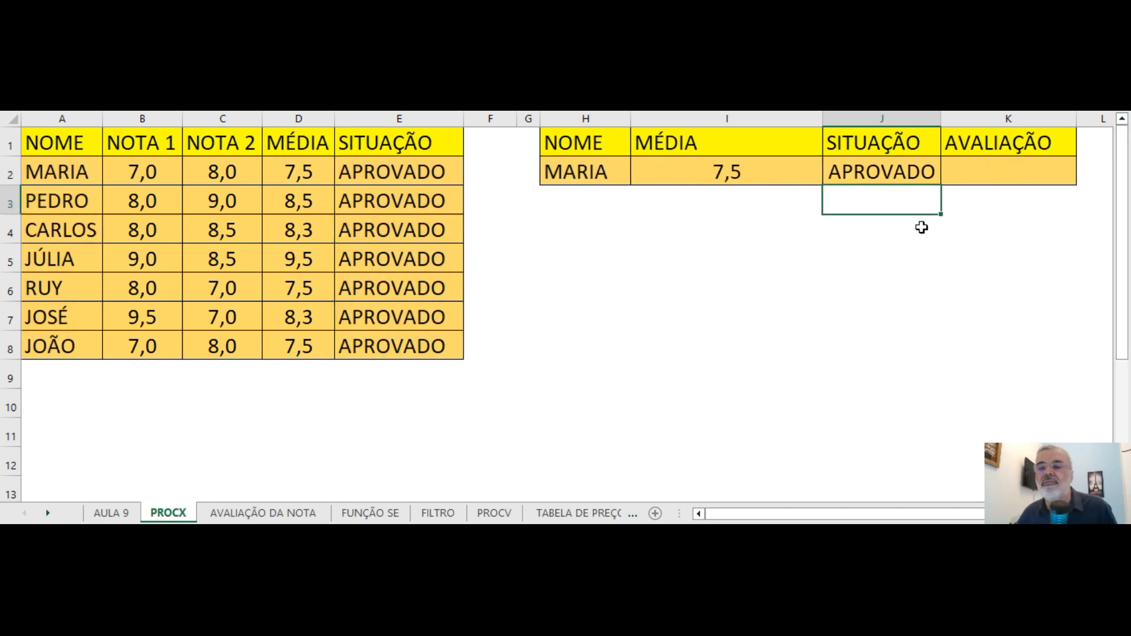
Start a PROCX formula in K2 under AVALIAÇÃO with I2, the average, as the lookup value.
left_click(989, 177)
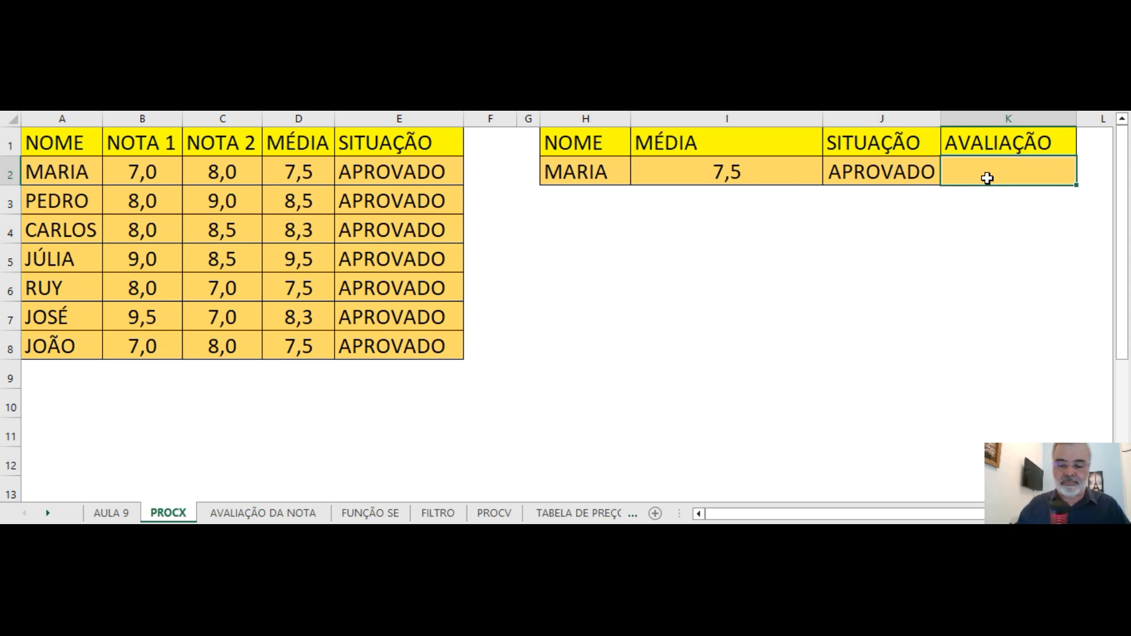
type("=")
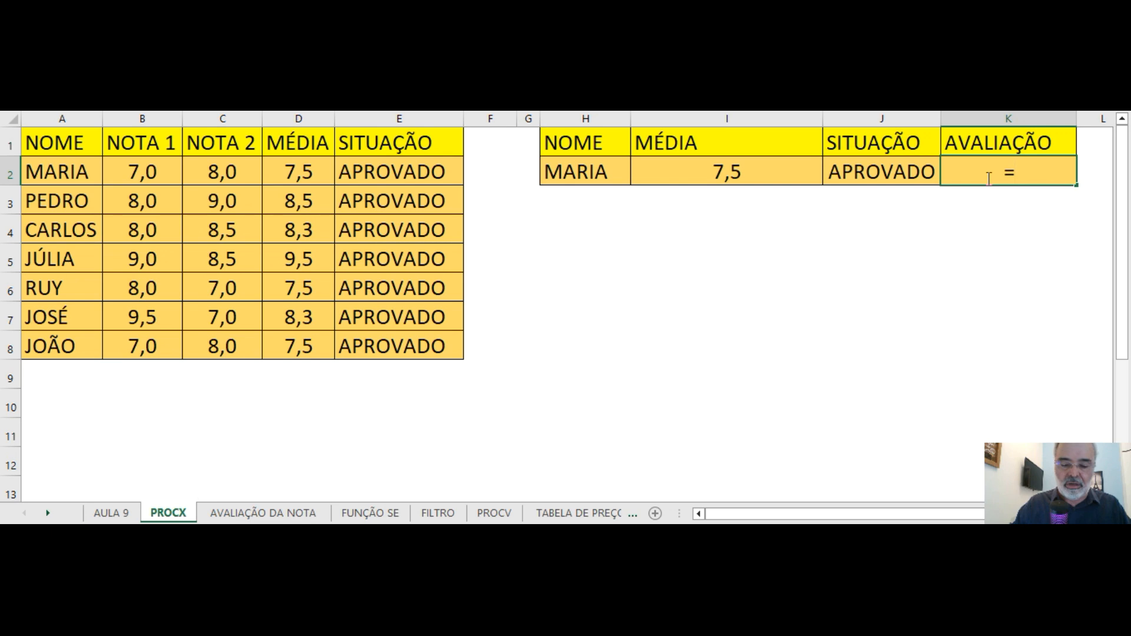
type("PROCX")
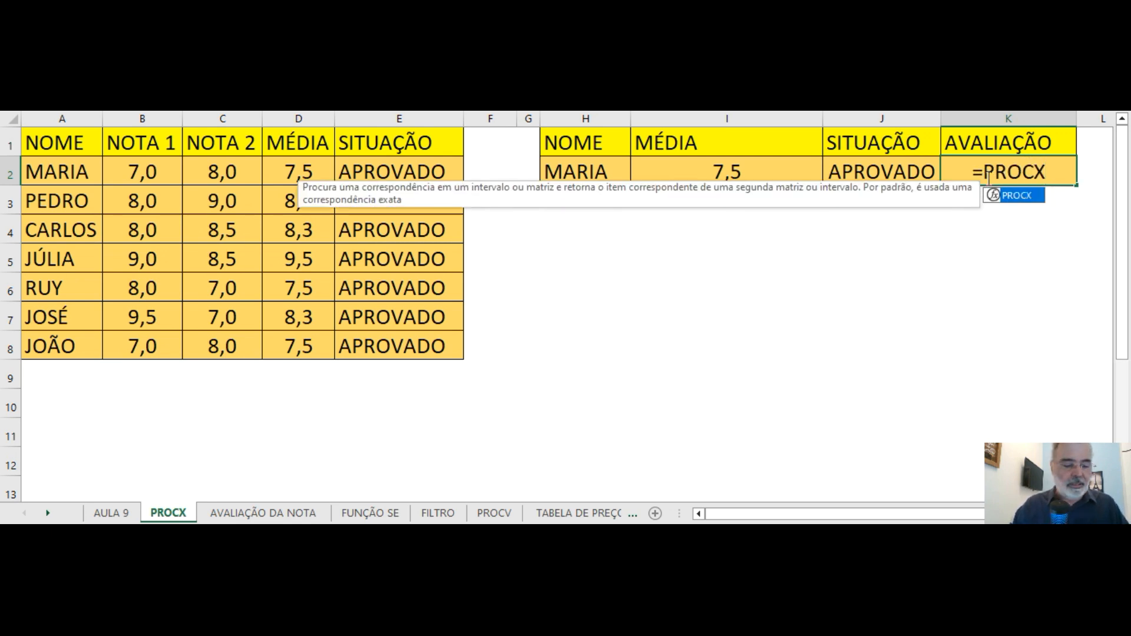
type("(")
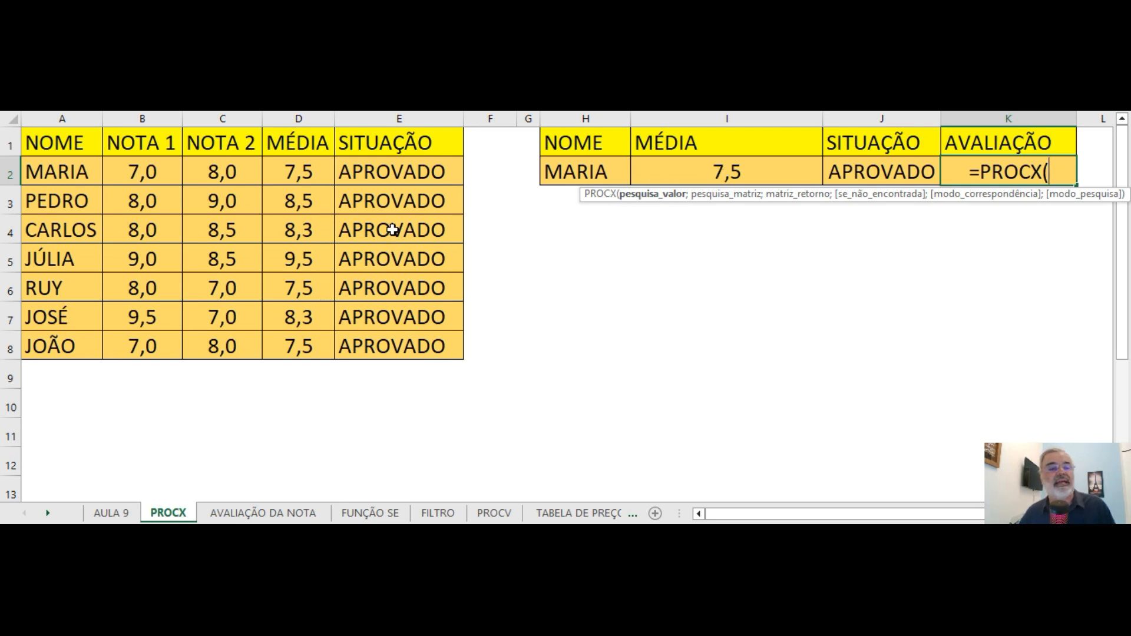
left_click(712, 175)
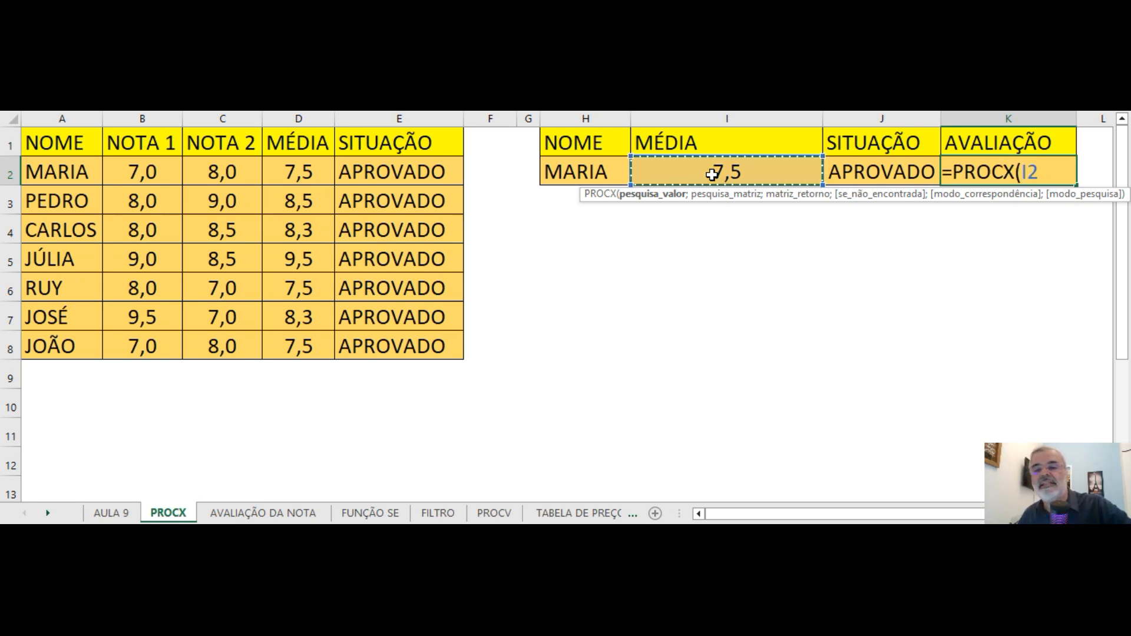
type(";")
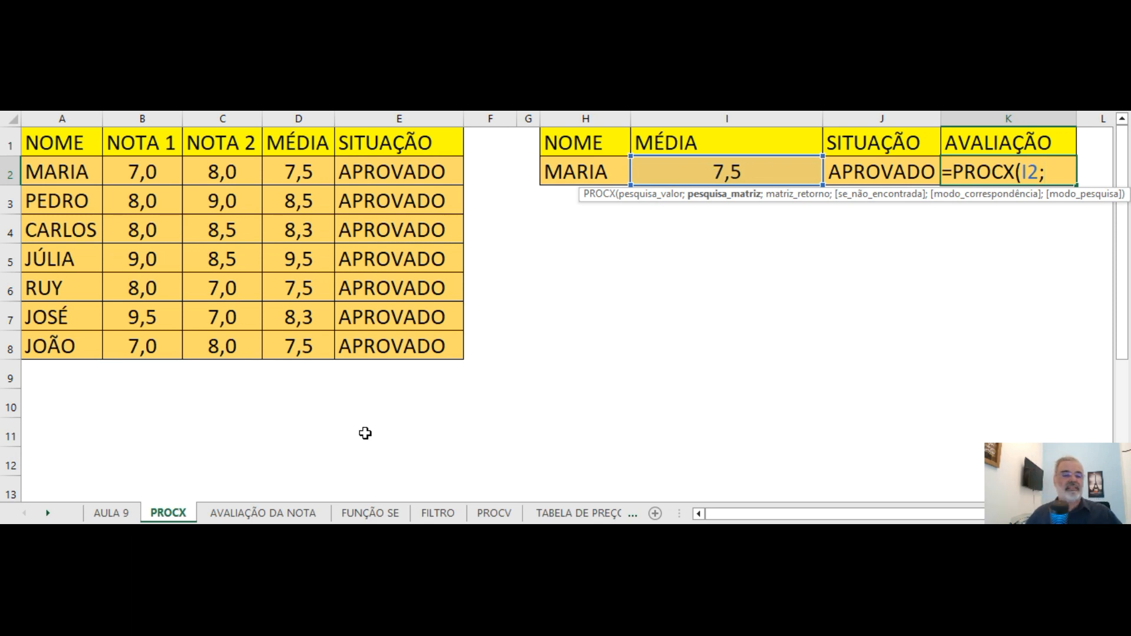
Add A2:A6 as the search array and B2:B6 as the return array from the AVALIAÇÃO DA NOTA sheet.
left_click(270, 515)
left_click_drag(75, 172, 69, 289)
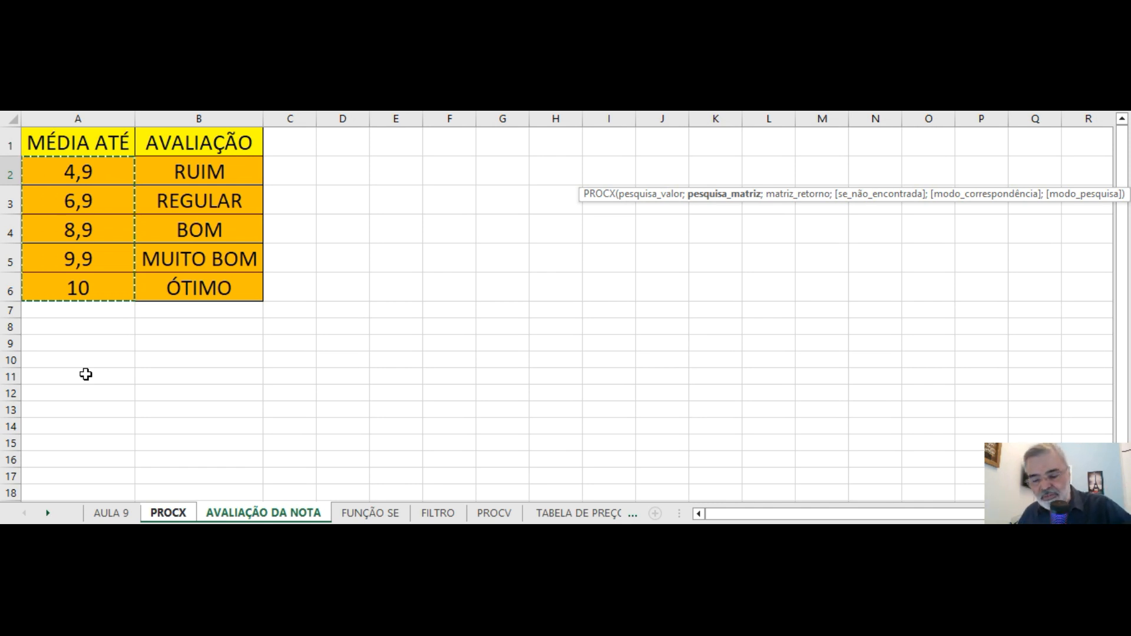
type(";")
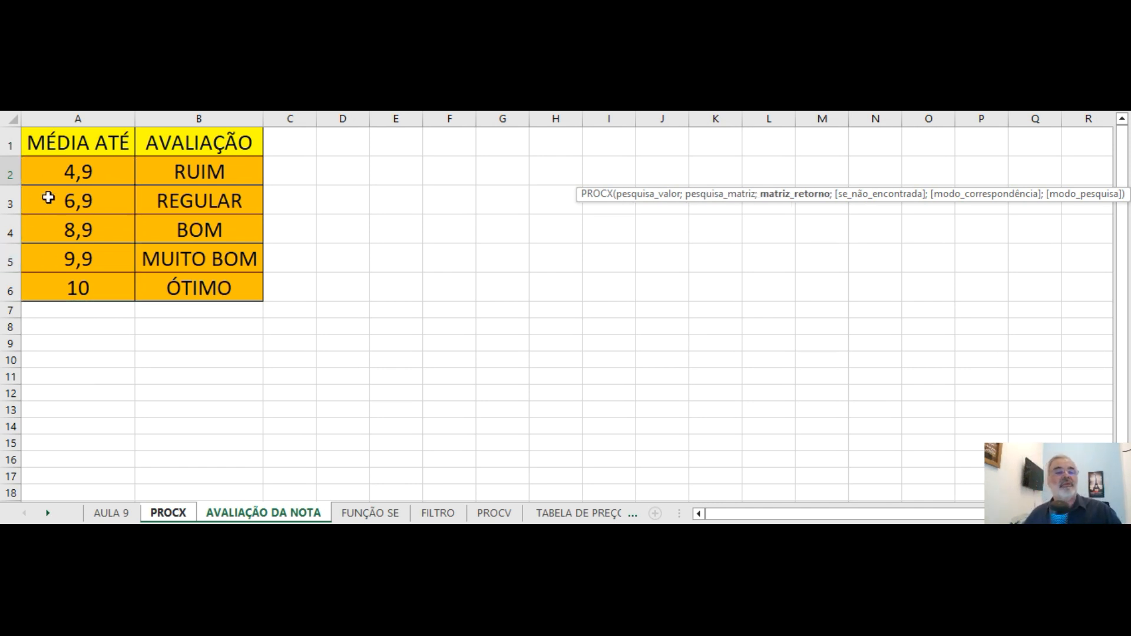
left_click_drag(207, 172, 194, 276)
type(";")
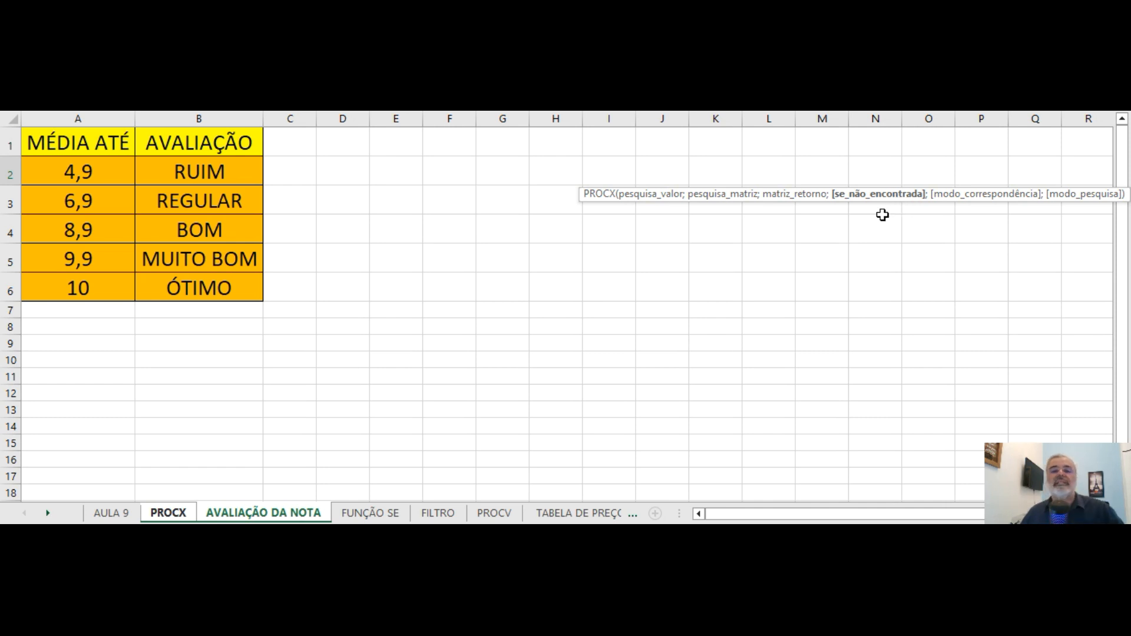
Complete the K2 PROCX formula with "-" for not found, match mode 1 (exact or next larger) and search mode 1 (first to last).
left_click(642, 119)
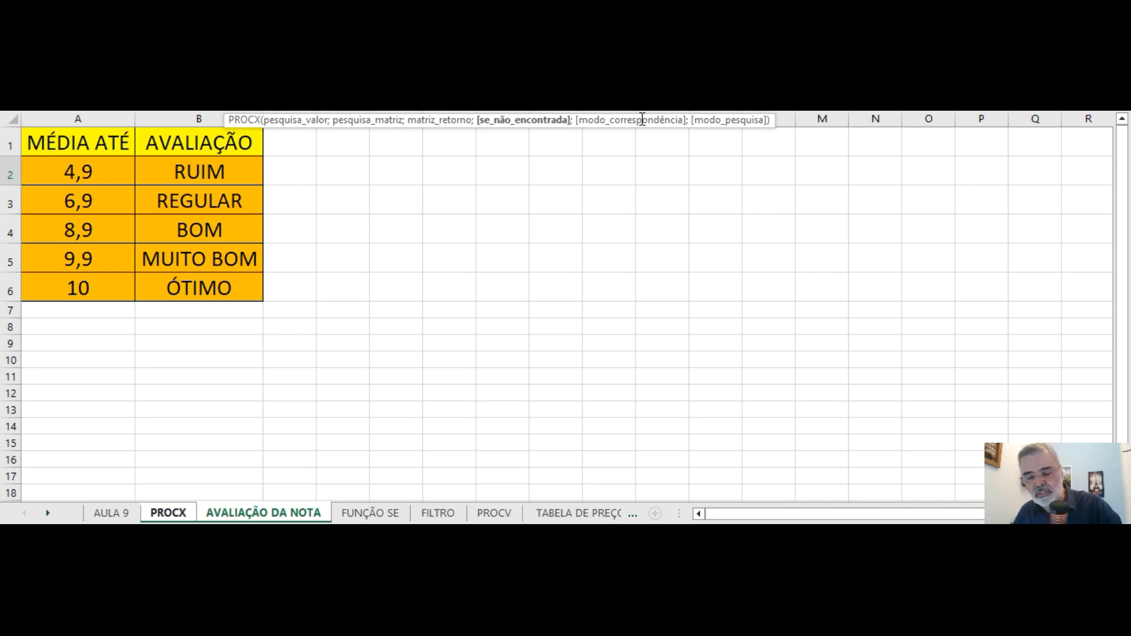
type(";")
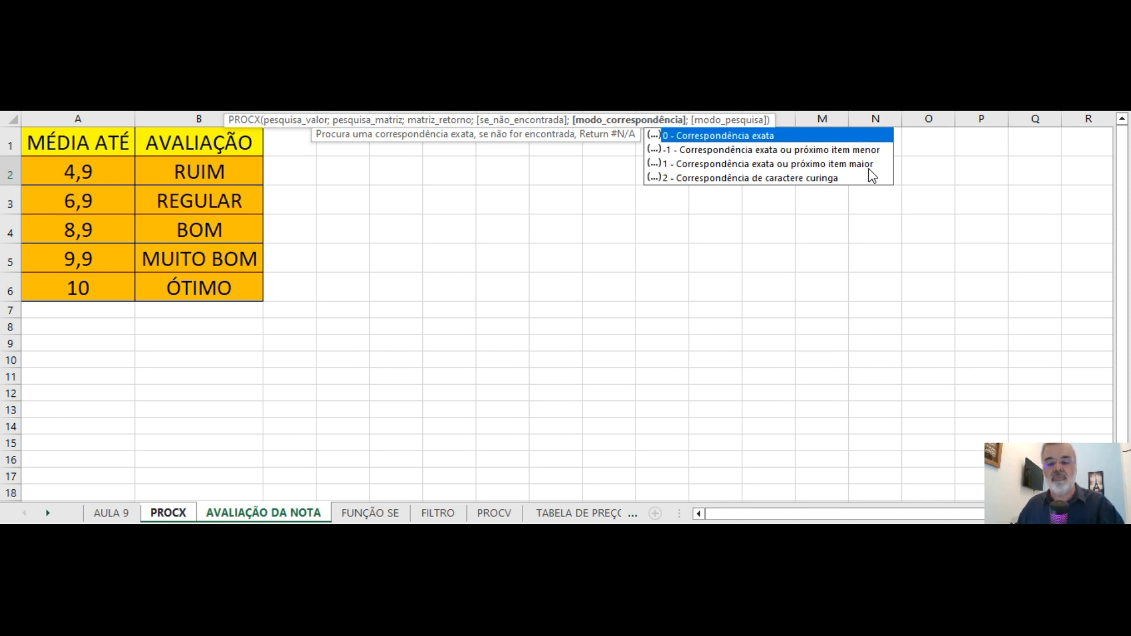
type("1;")
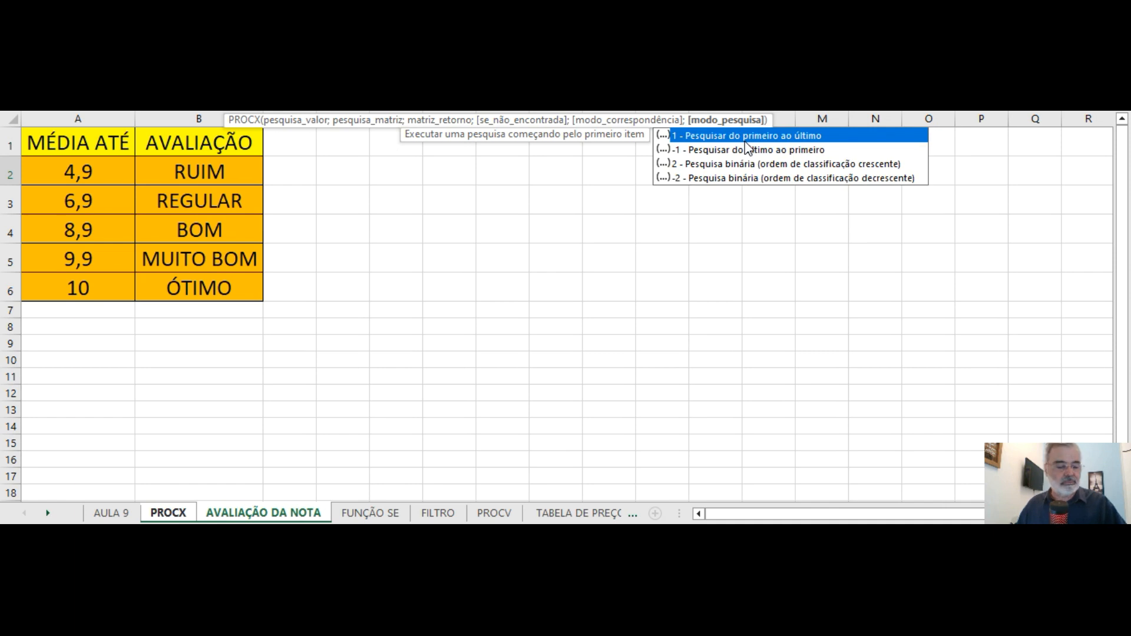
type("1)")
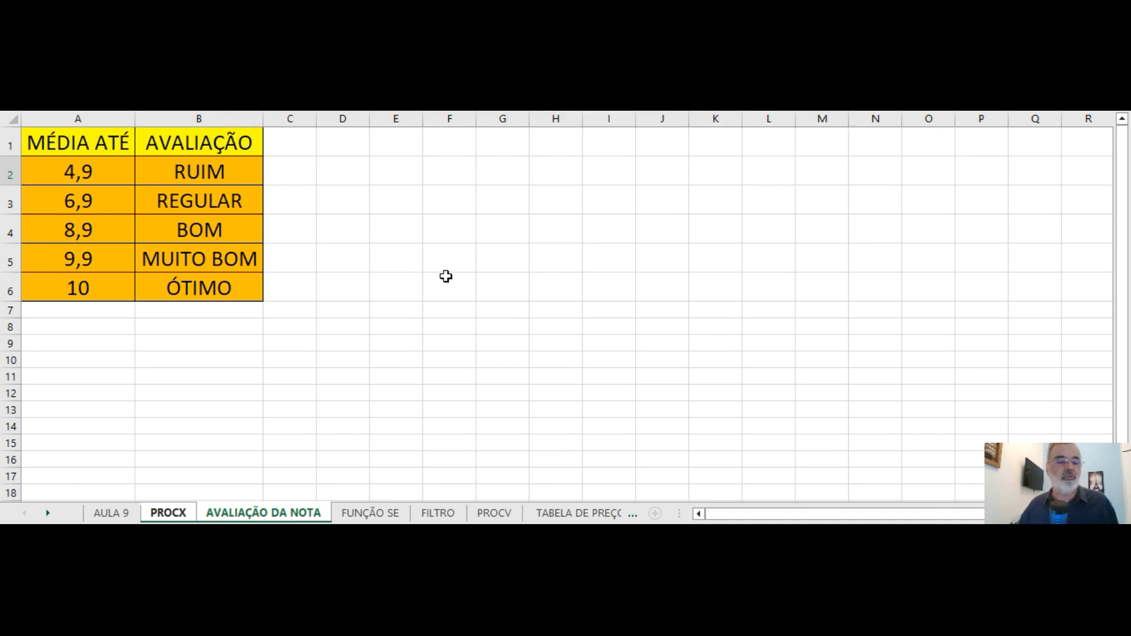
left_click(170, 514)
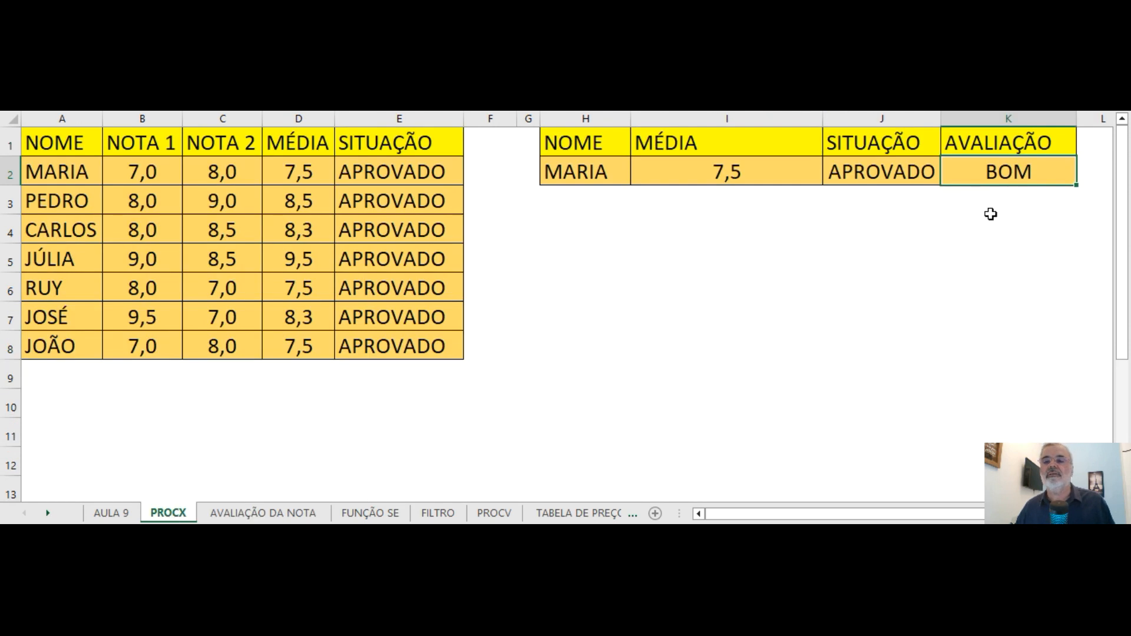
Compare the evaluation in K2 with the grade bands on the AVALIAÇÃO DA NOTA sheet and return to the PROCX sheet.
left_click(972, 228)
left_click(1007, 170)
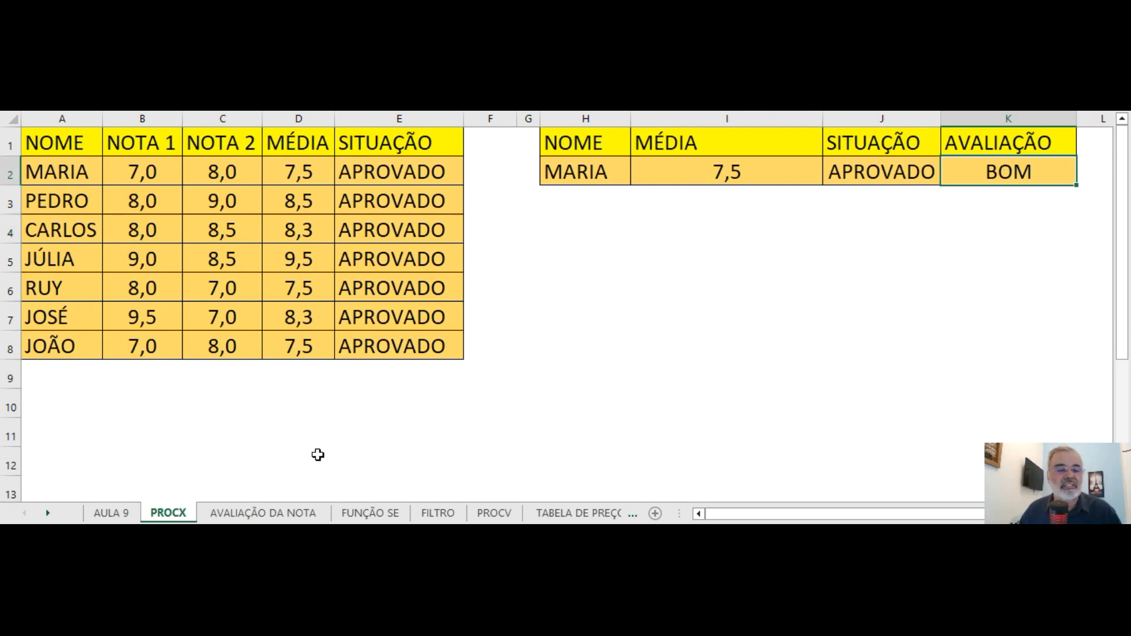
left_click(245, 515)
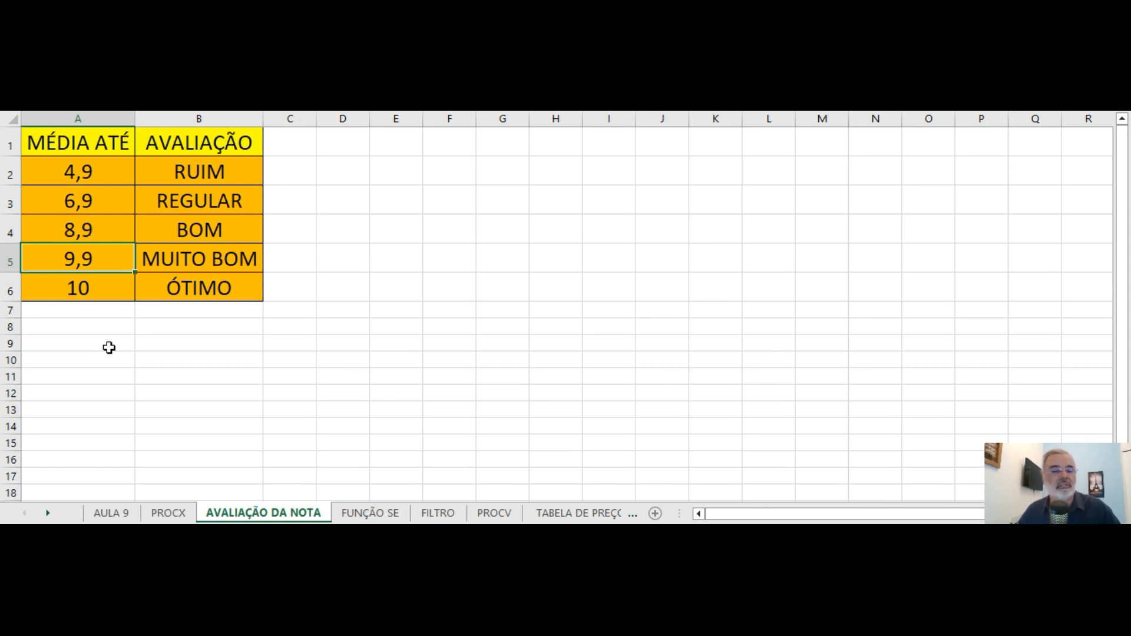
left_click(172, 516)
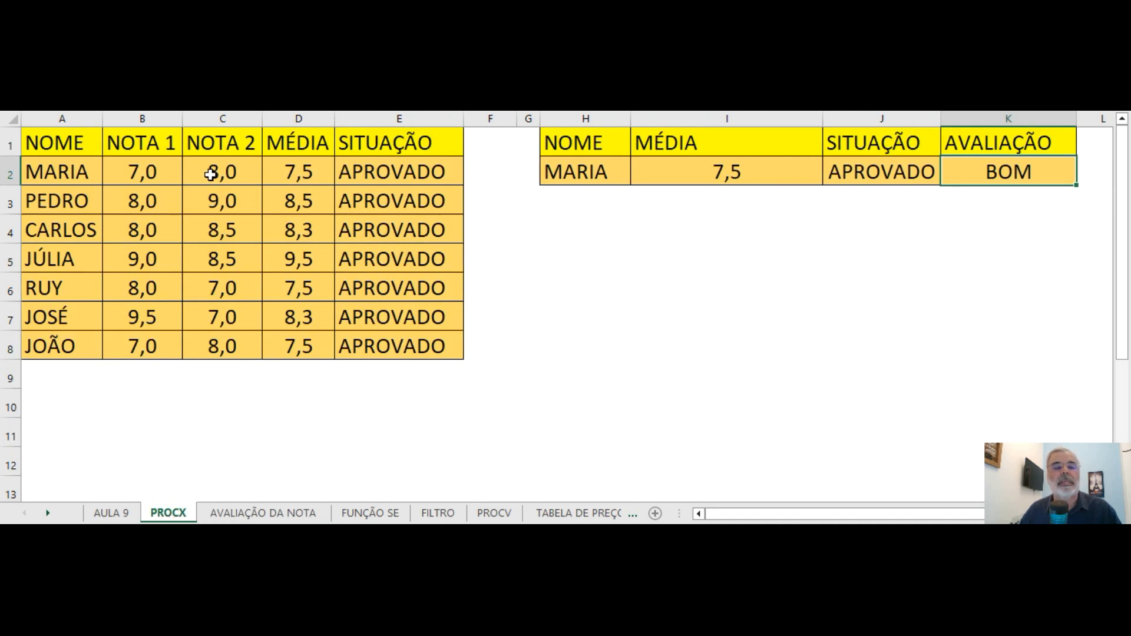
Set the first student's NOTA 1 in B2 to 9,2.
left_click(151, 175)
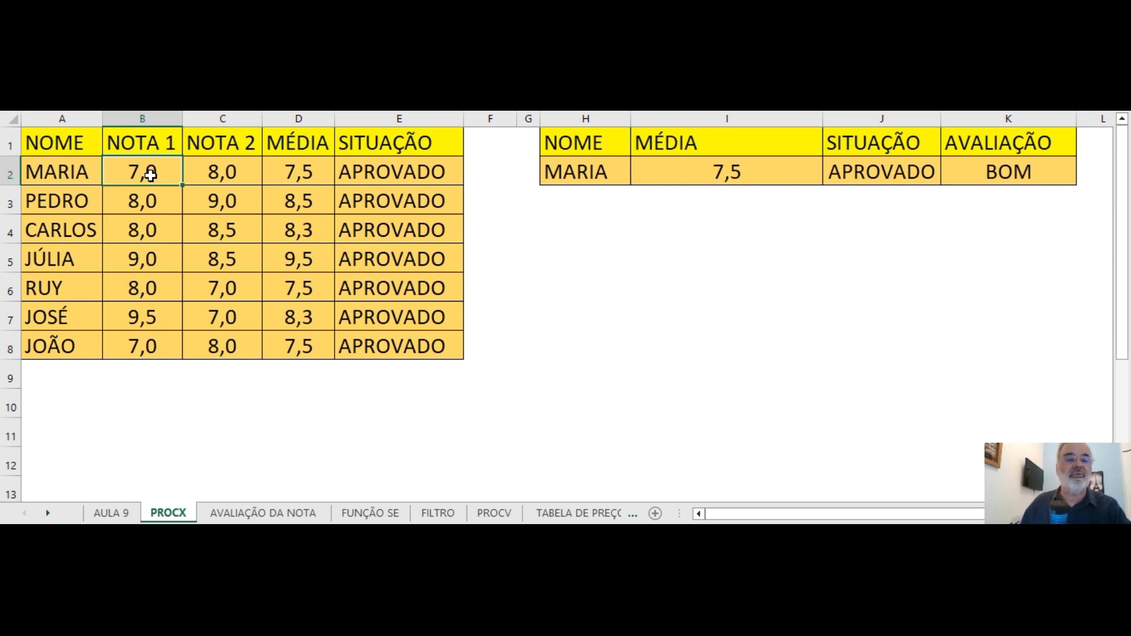
type("9,2")
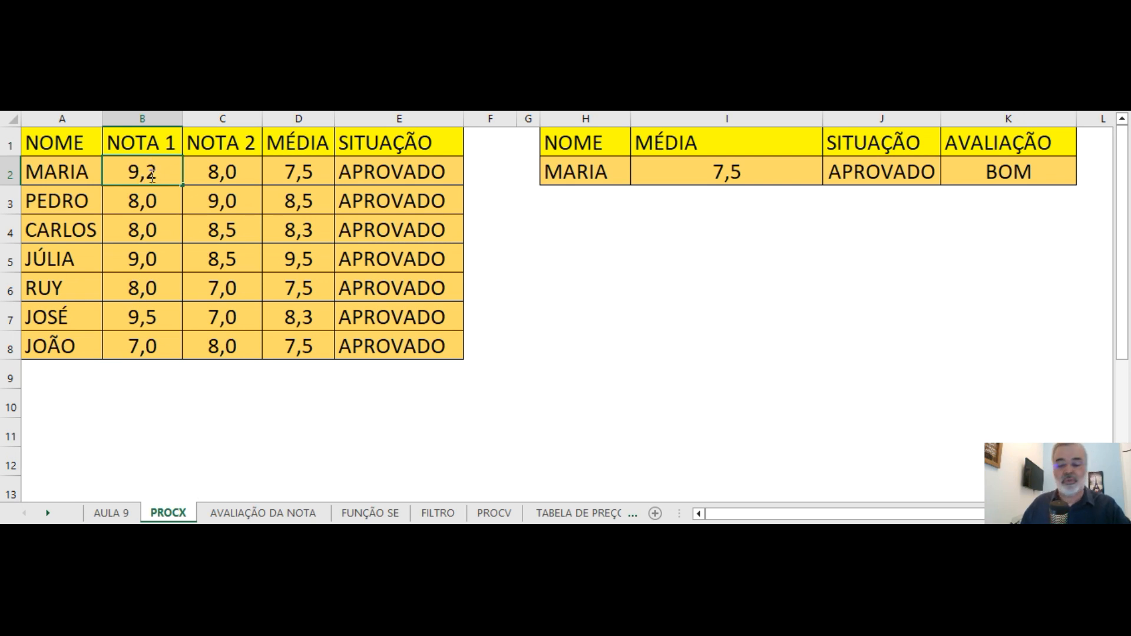
key("Return")
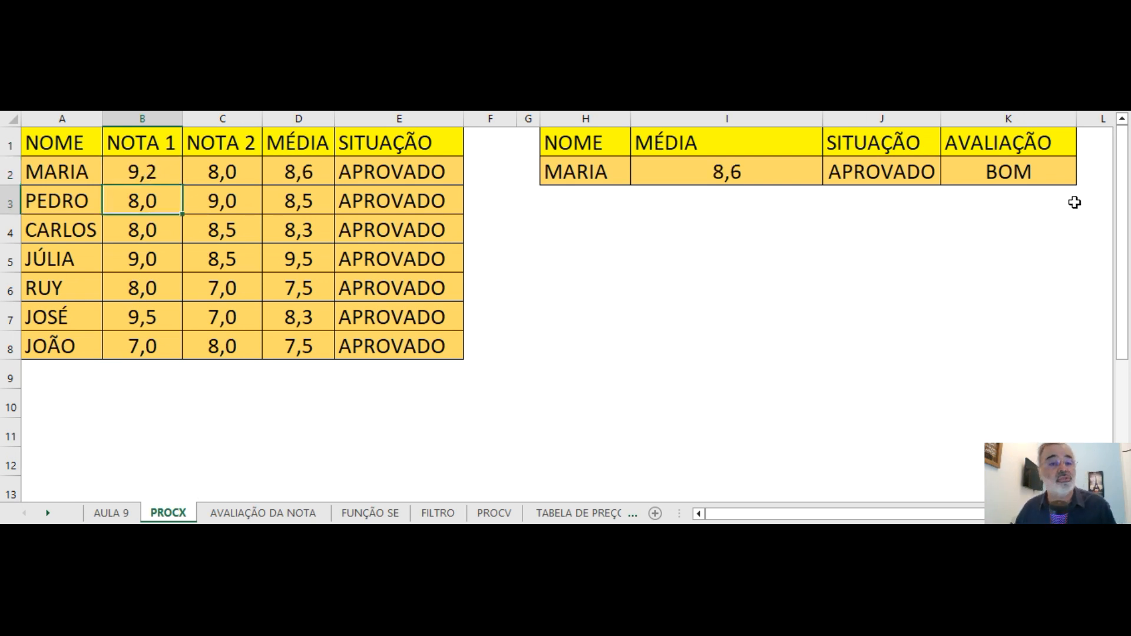
left_click(151, 170)
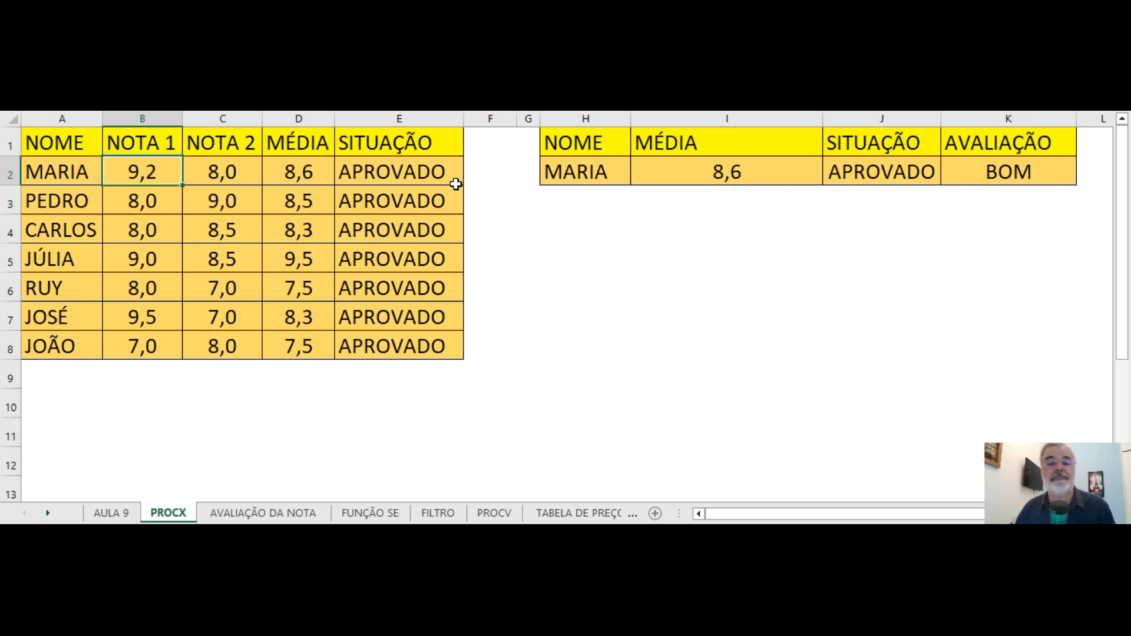
Test the lookup by entering in H2 the name of the student listed in A5.
left_click(580, 175)
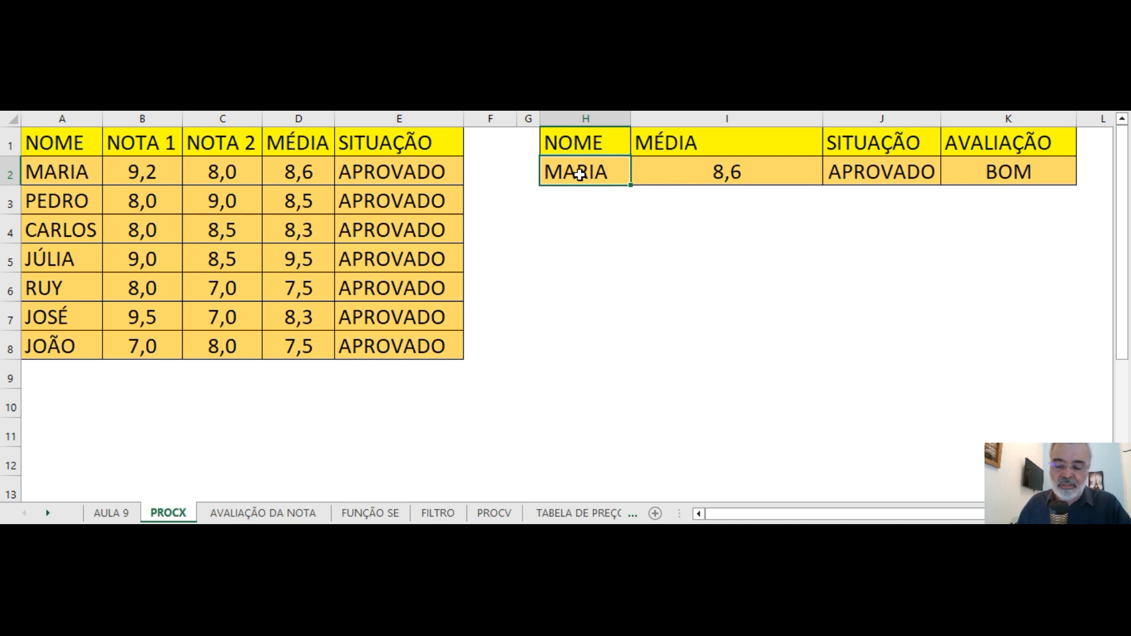
type("JÚLIA")
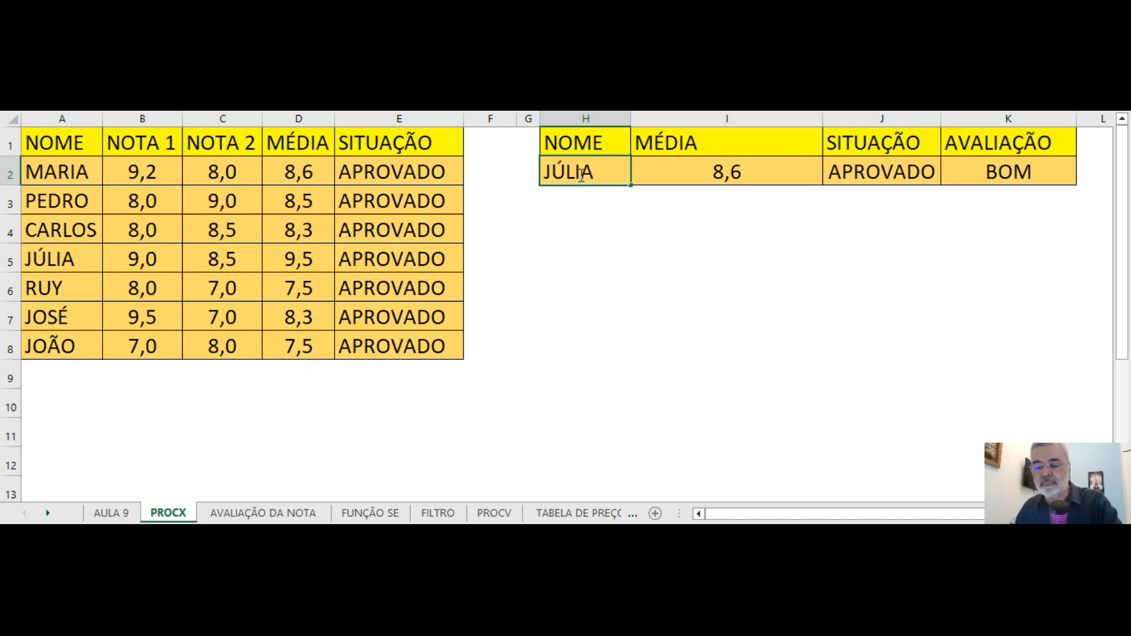
key("Return")
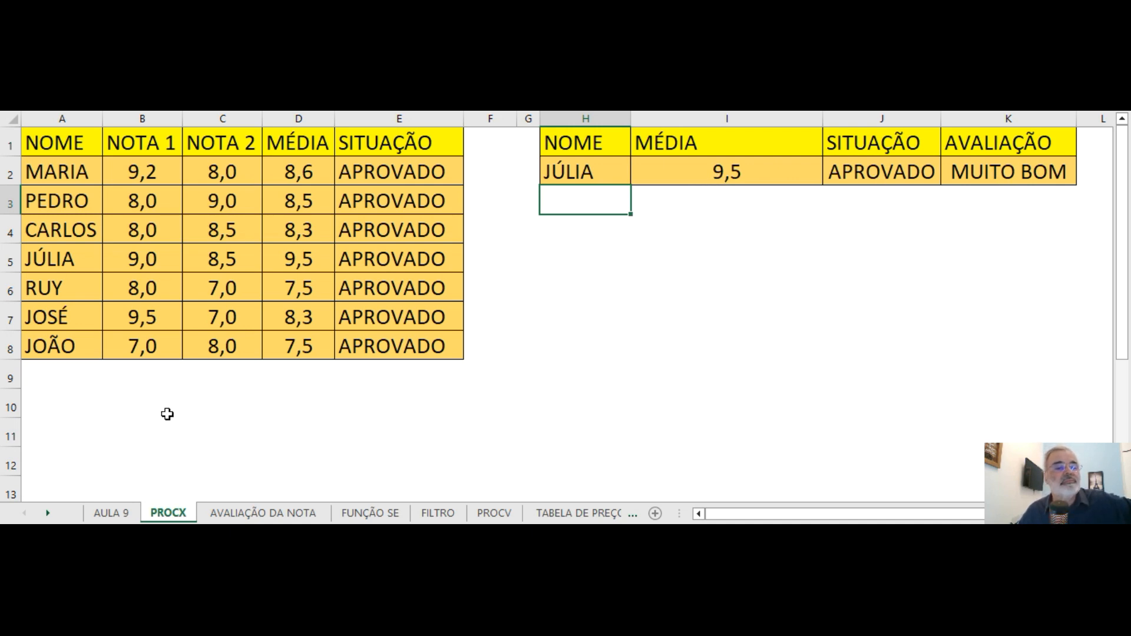
Replace the lookup name in H2 with the student listed in A6.
left_click(606, 172)
type("UY")
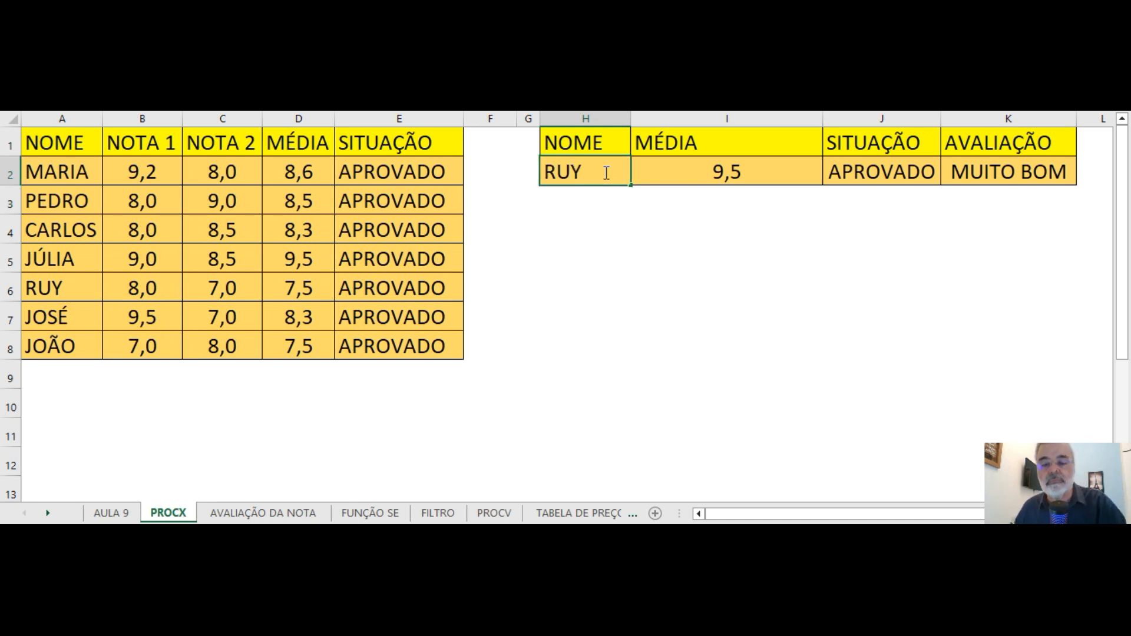
key("Return")
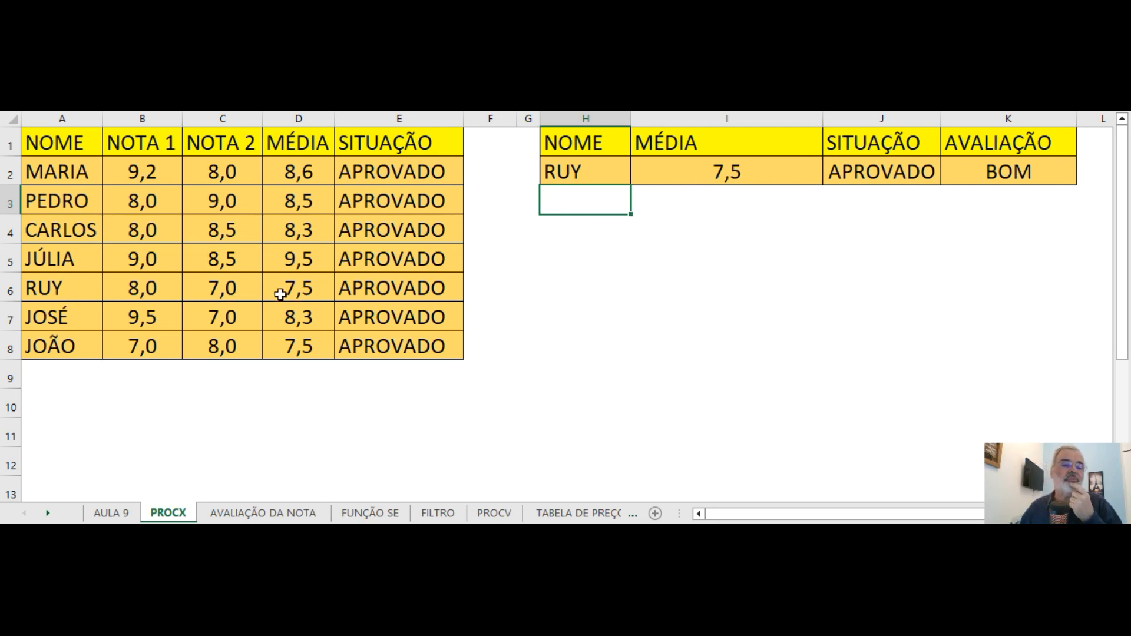
Set NOTA 2 in C6 to 8,5 for the student being looked up.
left_click(217, 291)
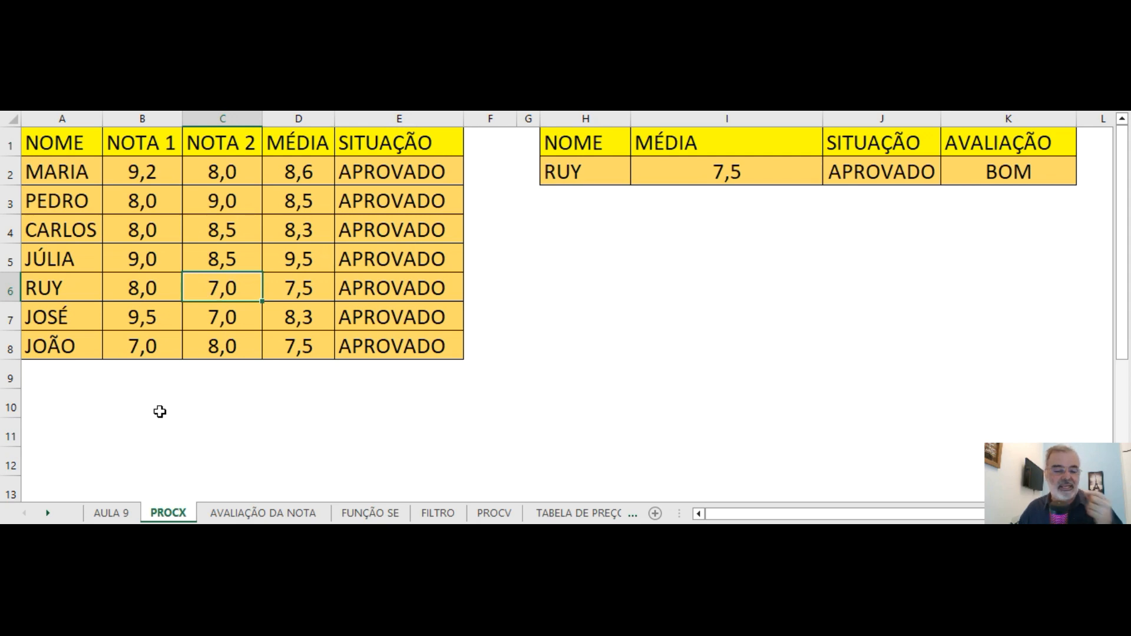
key("F2")
key("BackSpace")
type("8,5")
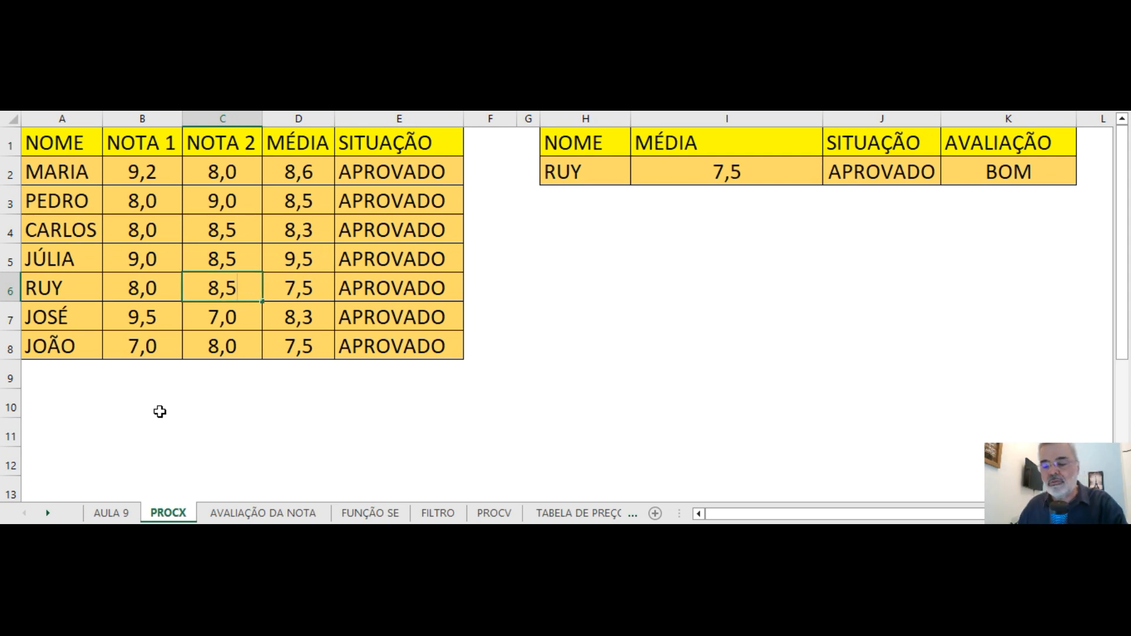
key("Return")
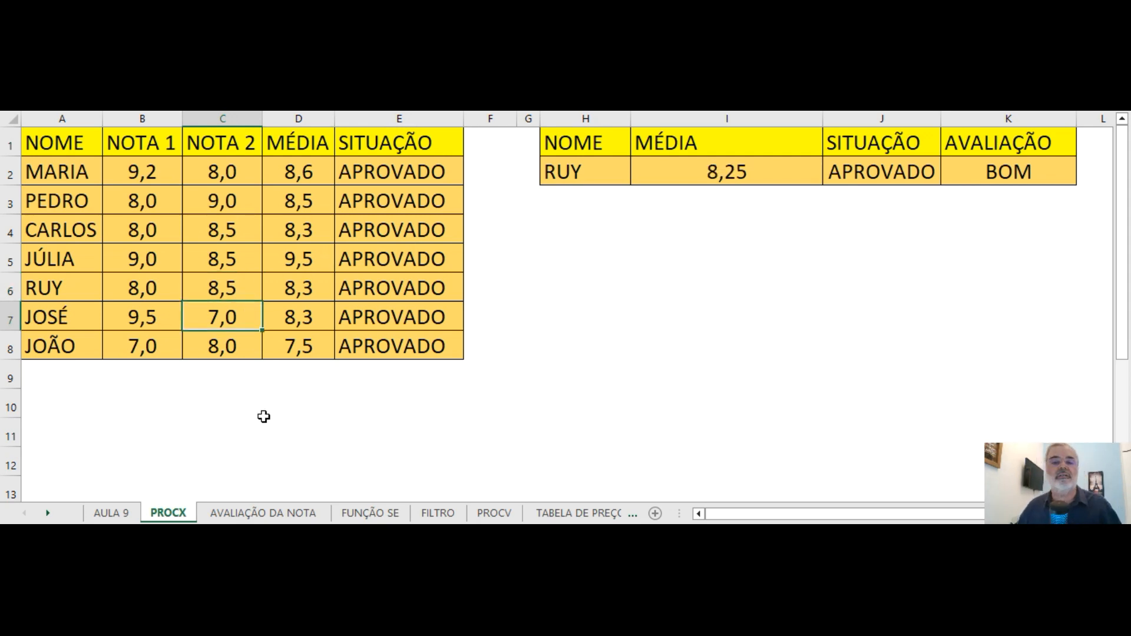
Format the average in I2 to show one decimal place.
left_click(696, 166)
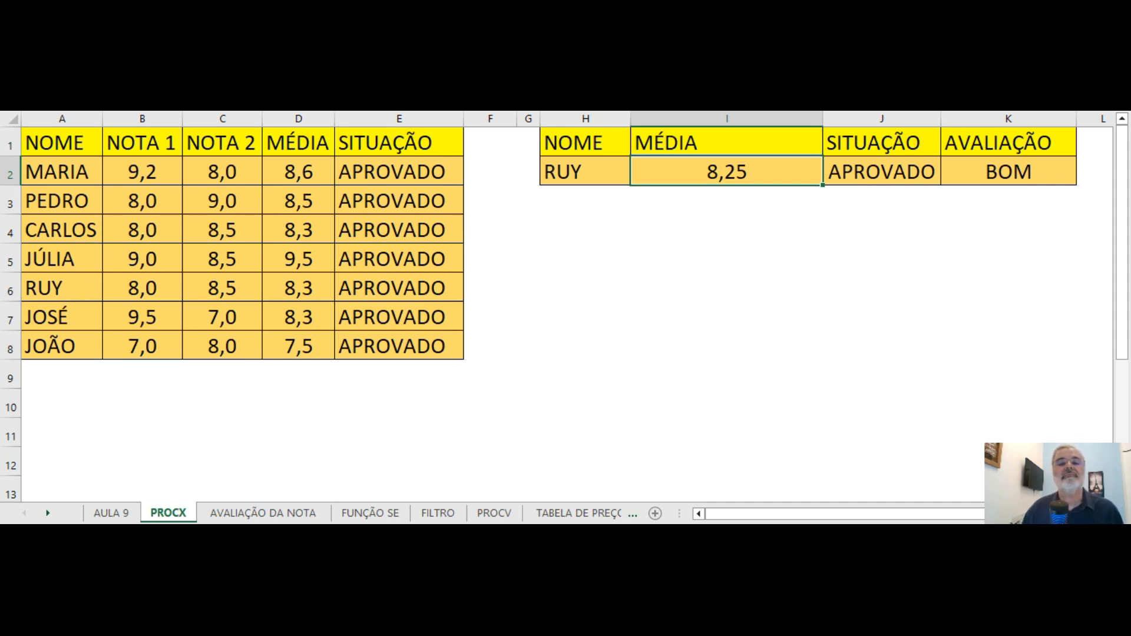
key("alt+h")
key("0")
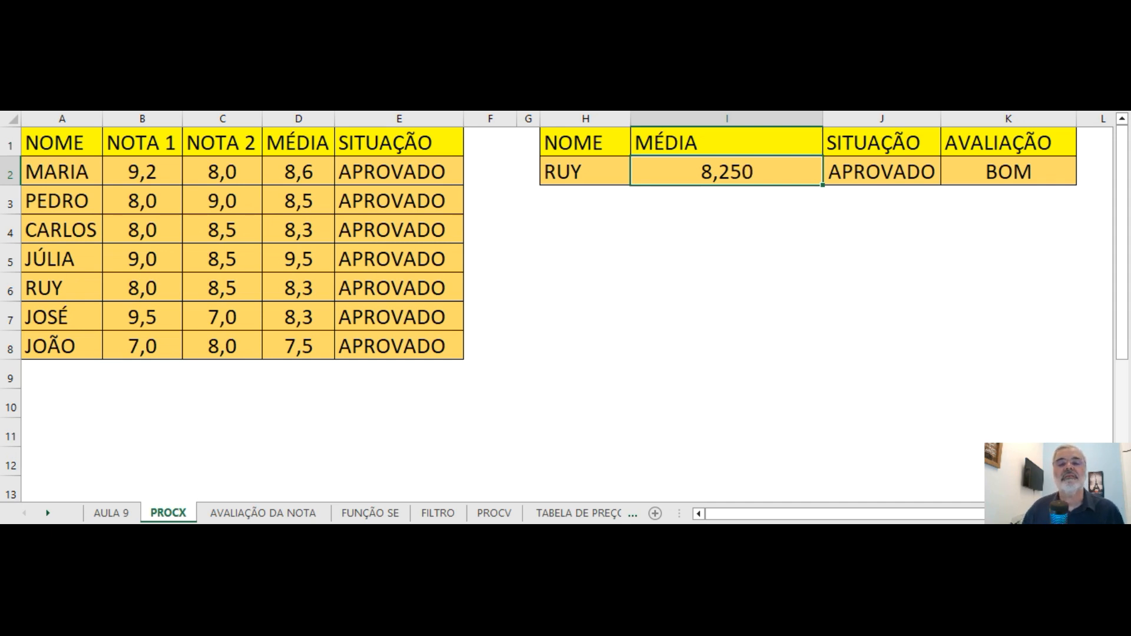
key("alt+h")
key("9")
key("alt+h")
key("9")
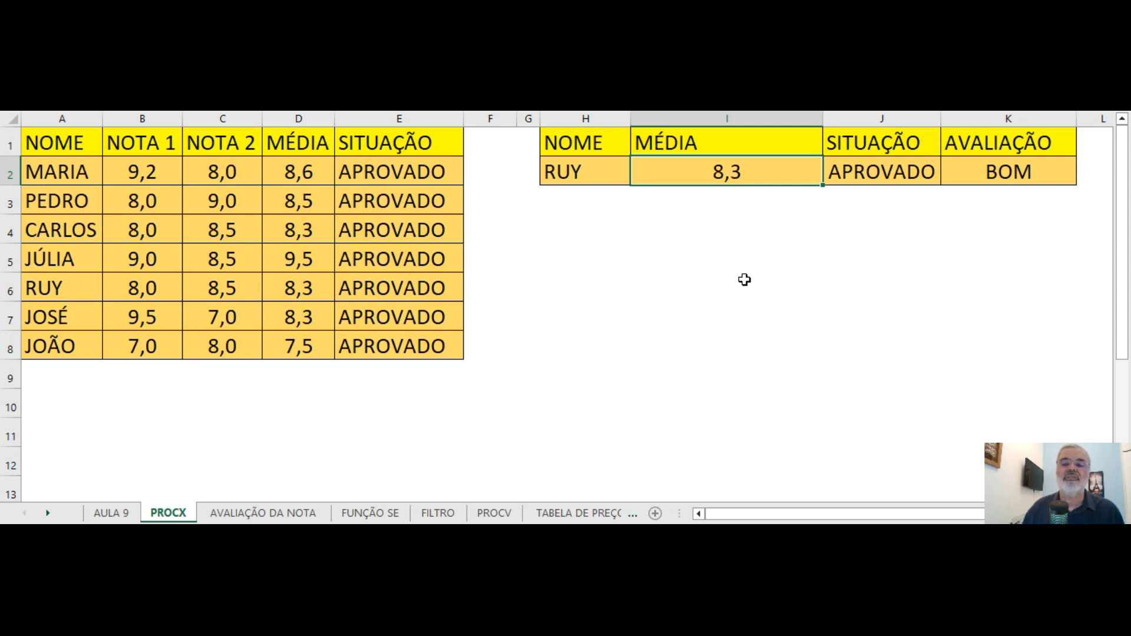
left_click(740, 273)
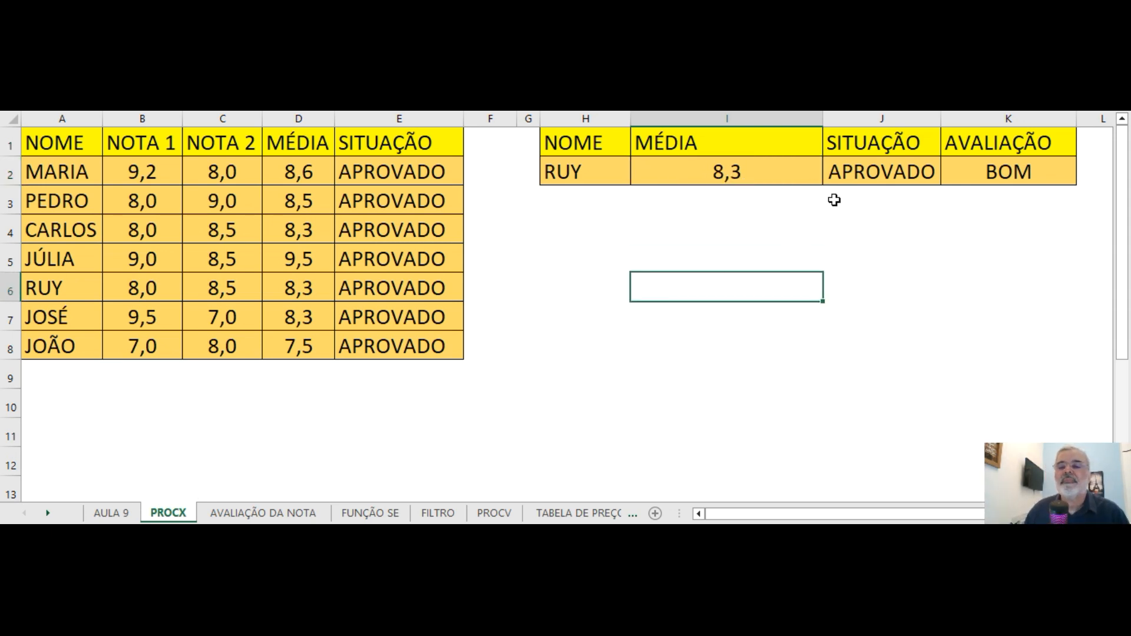
Check the looked-up status and evaluation in J2 and K2 against the bands on the AVALIAÇÃO DA NOTA sheet.
left_click(859, 176)
left_click(1004, 172)
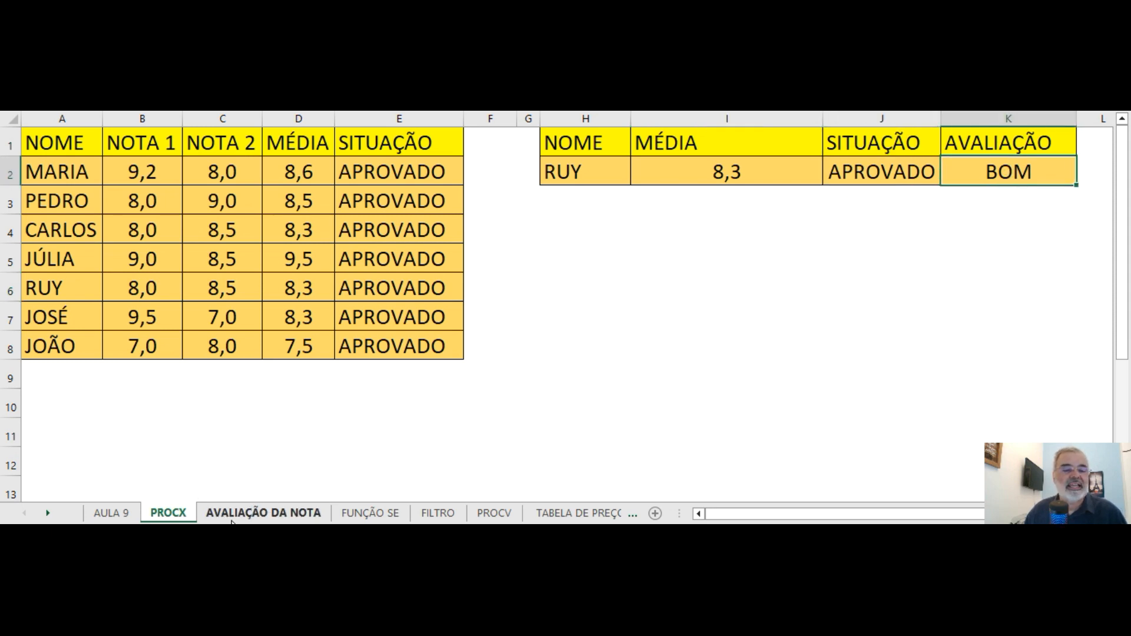
left_click(256, 513)
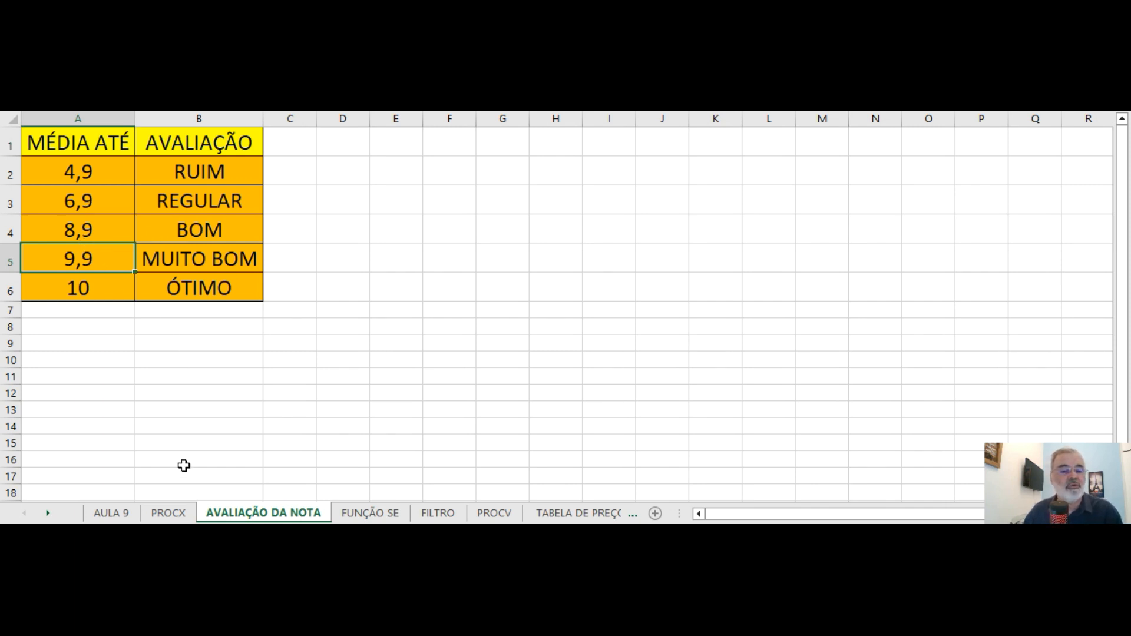
left_click(175, 515)
left_click(581, 323)
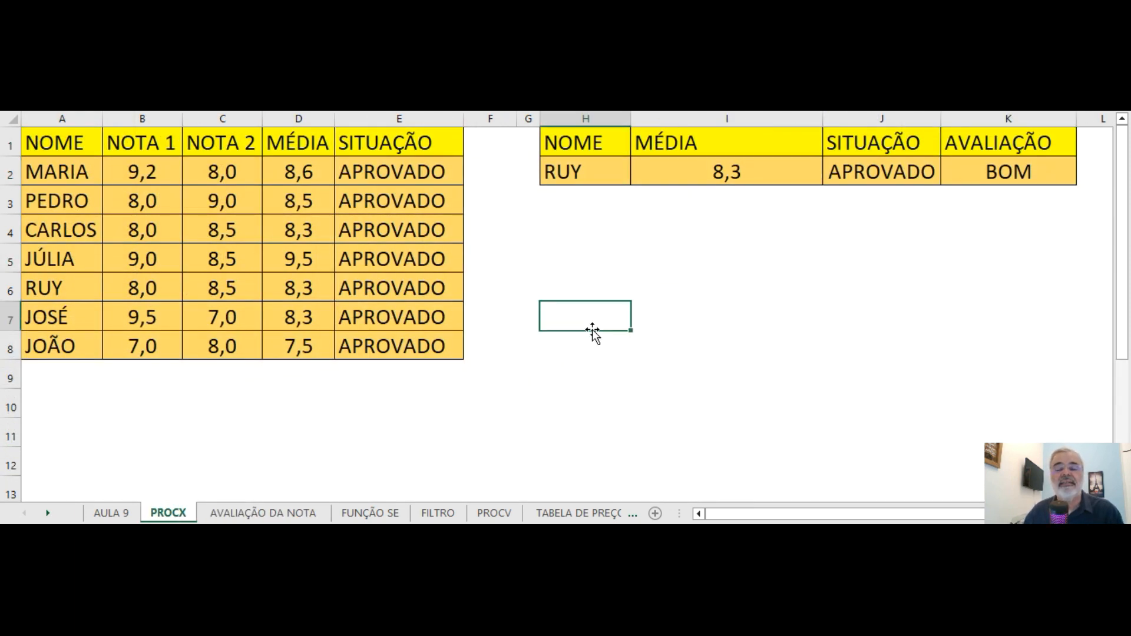
Test the not-found case by entering in H2 a name missing from the student list.
left_click(578, 176)
type("ANA")
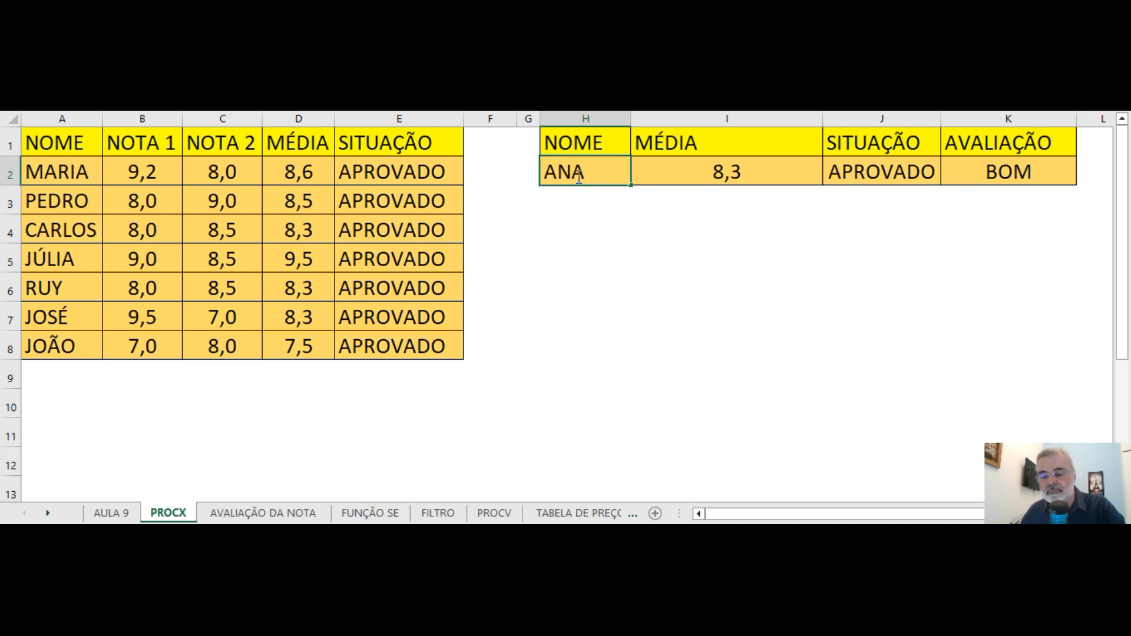
key("Return")
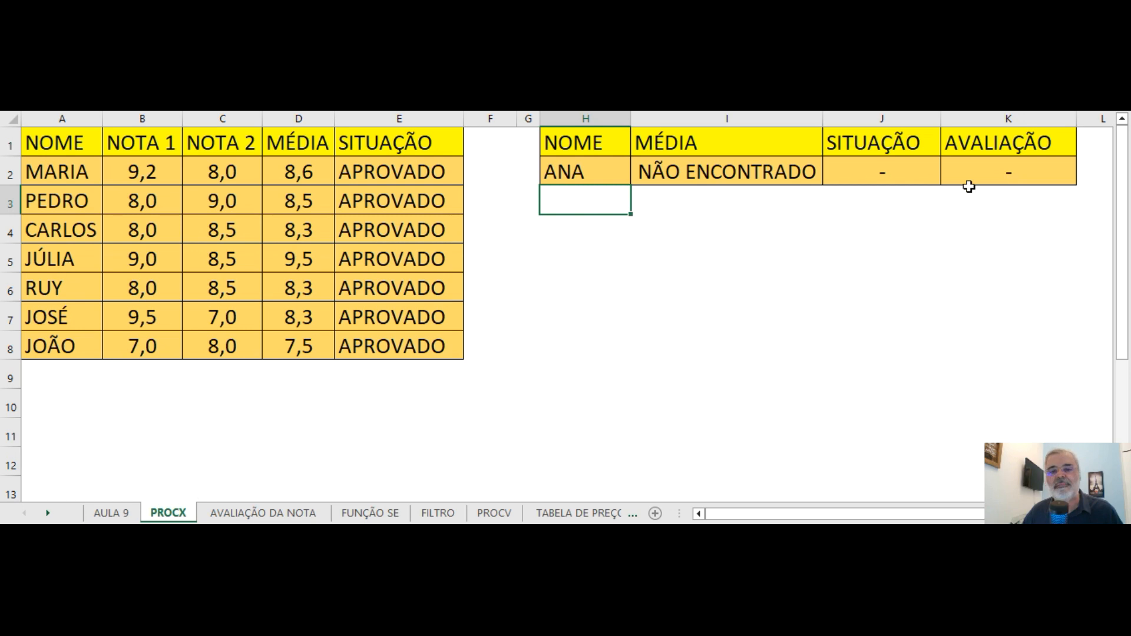
Enter the name of the first student, listed in A2, as the lookup name in H2.
left_click(554, 175)
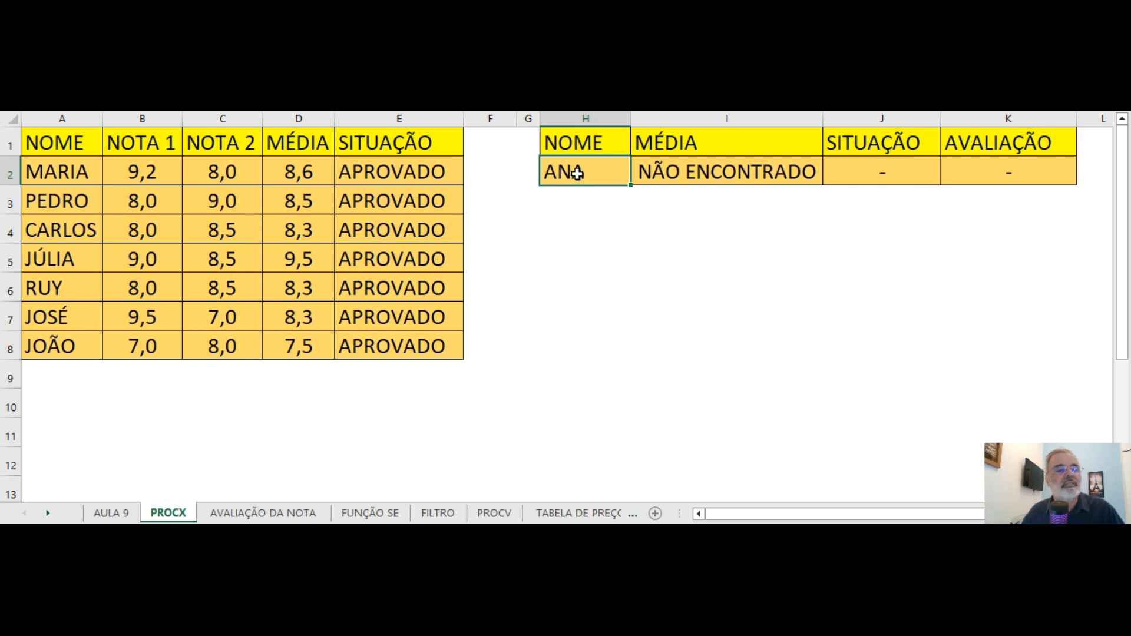
type("MARI")
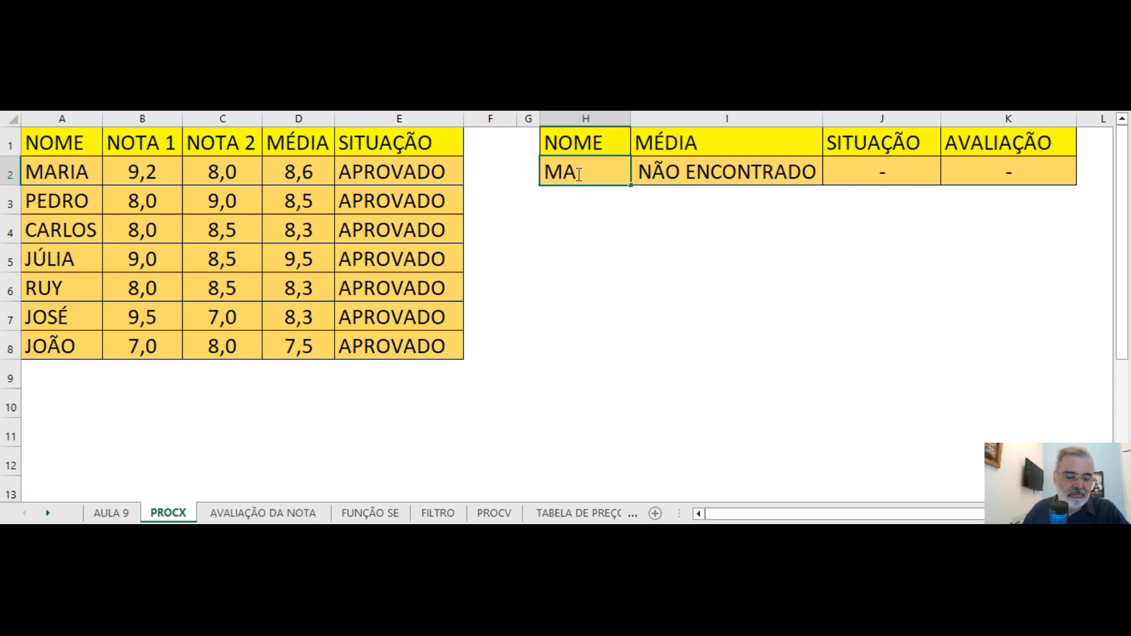
type("A")
key("Return")
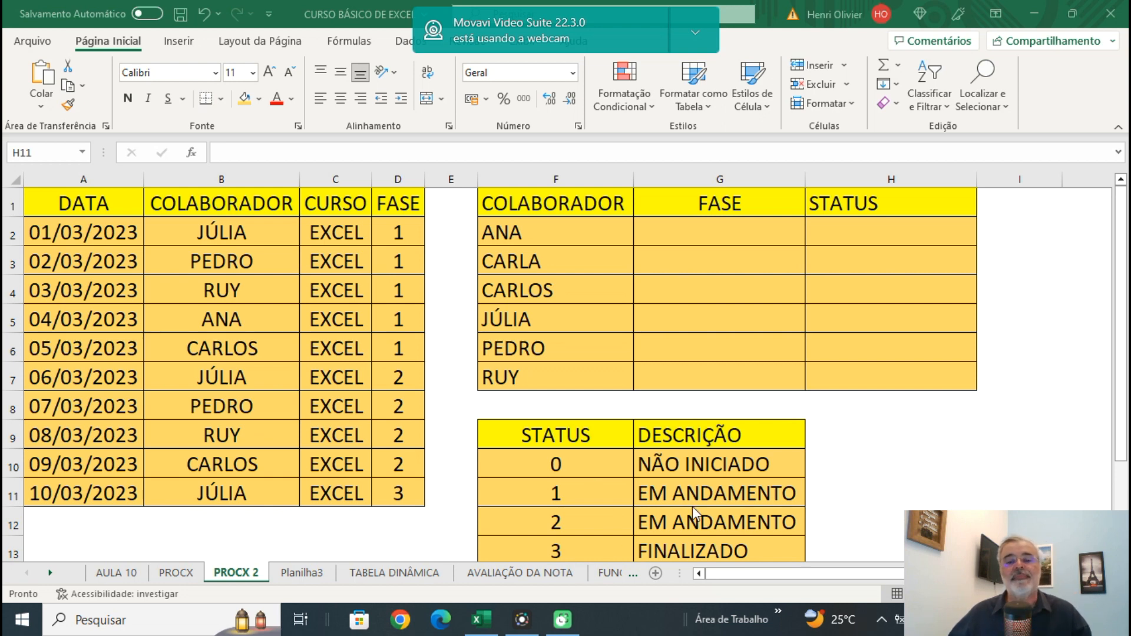
Start a PROCX formula in G2 that looks up F2 in the absolute collaborator range $B$2:$B$11.
left_click(701, 231)
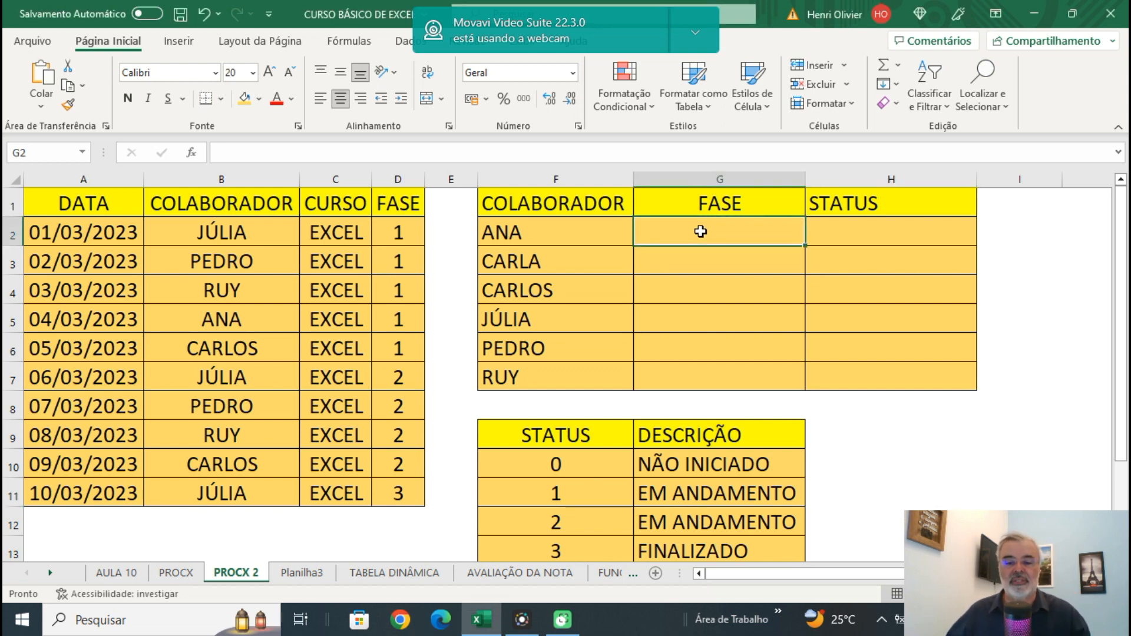
type("=PR")
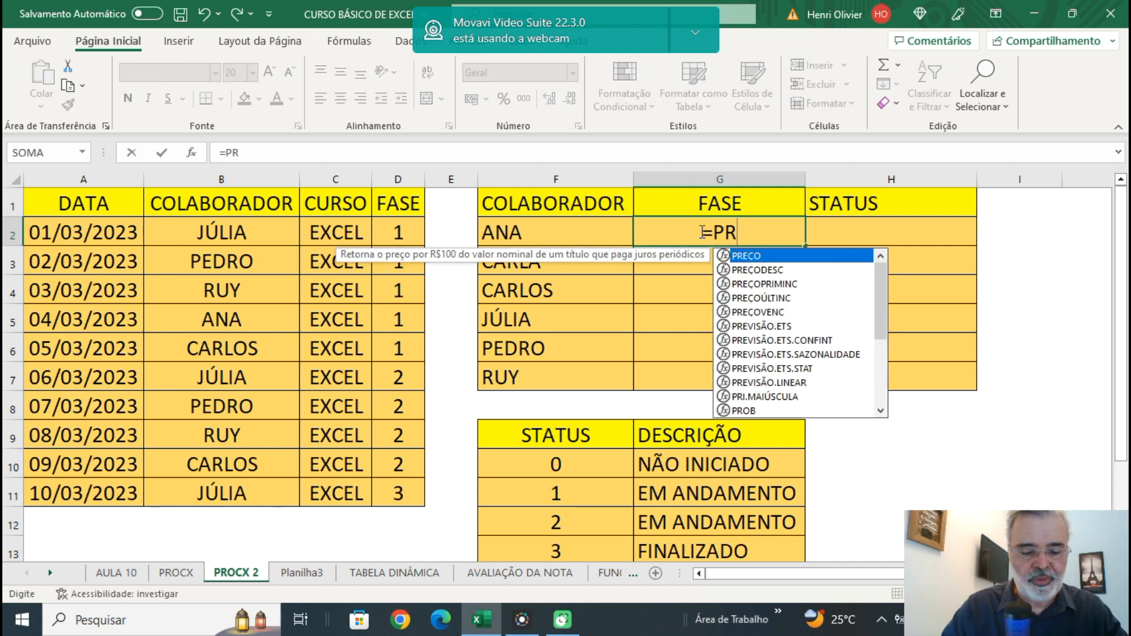
type("OCX")
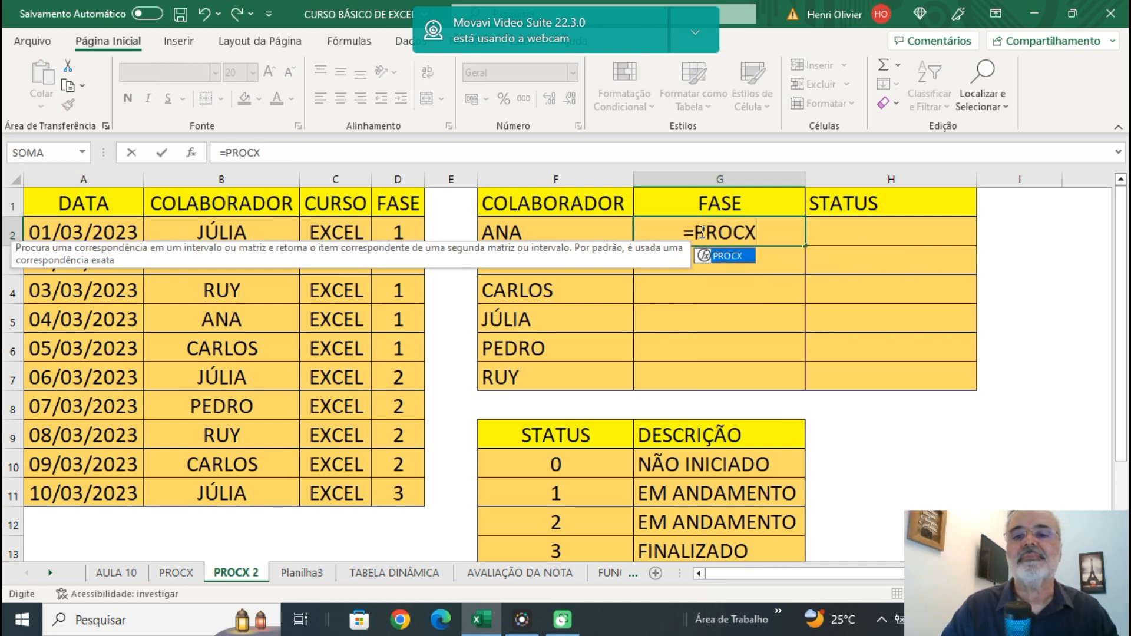
type("(")
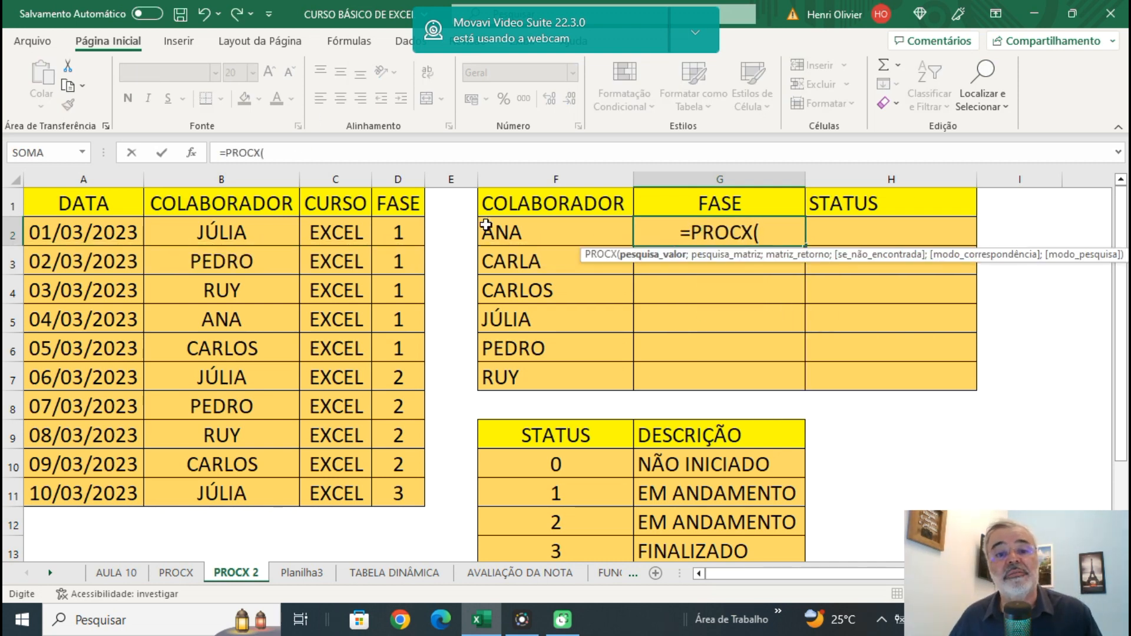
left_click(518, 238)
type(";")
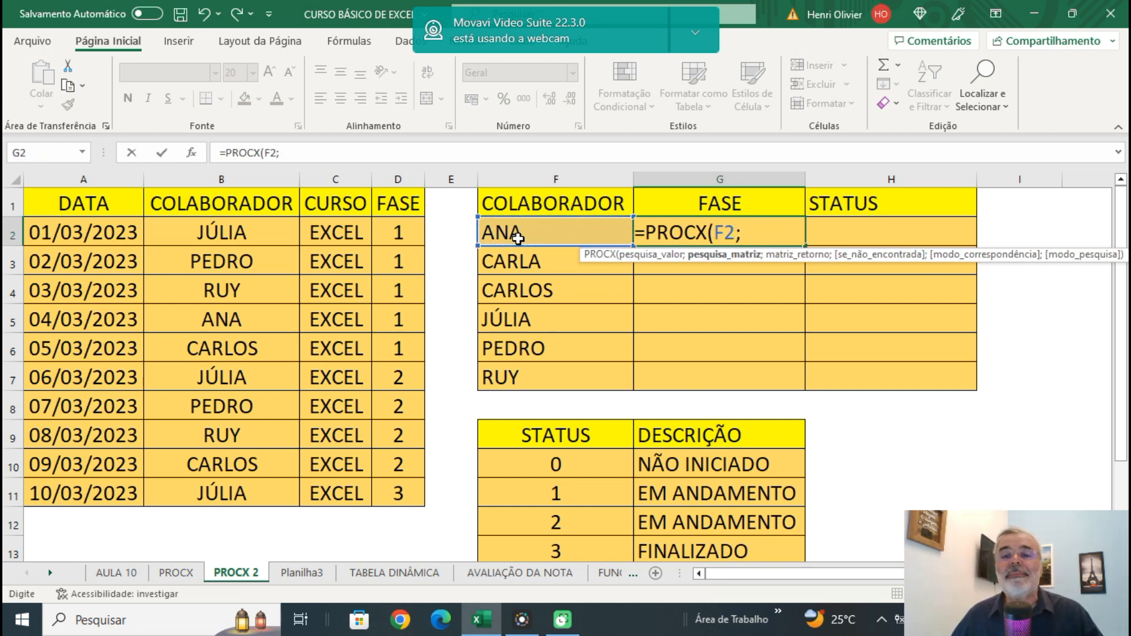
left_click_drag(189, 234, 225, 479)
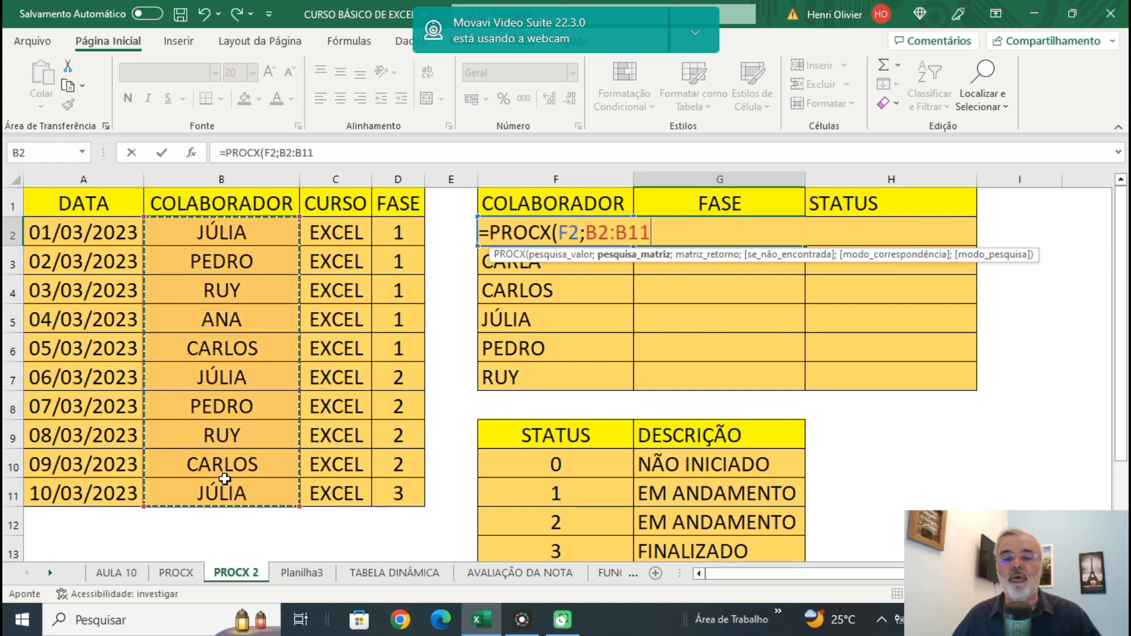
key("F4")
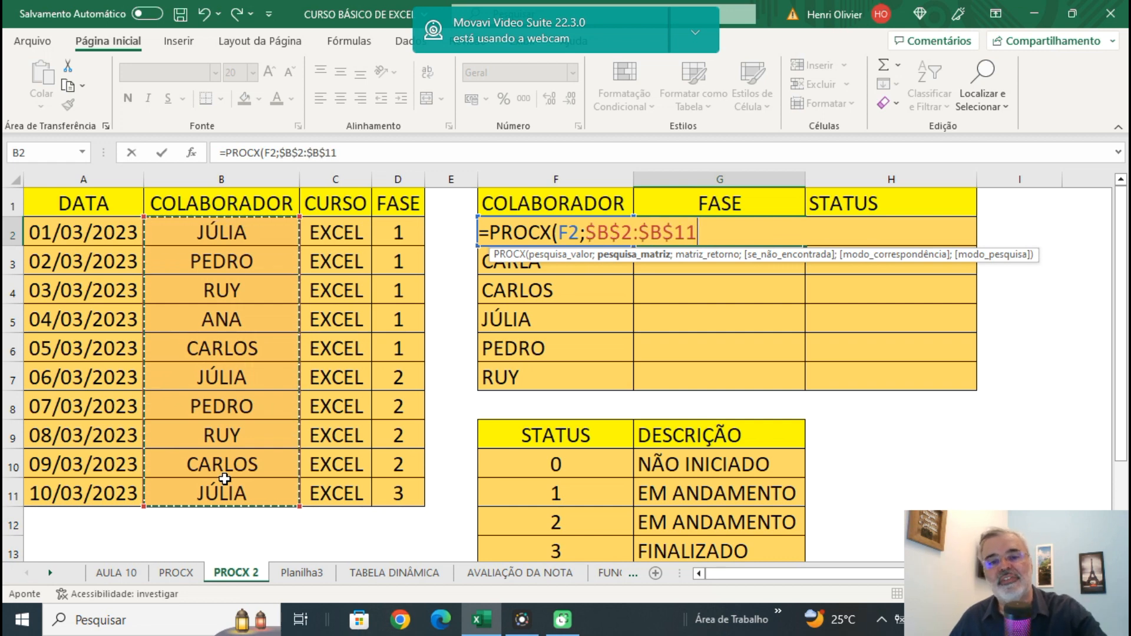
type(";")
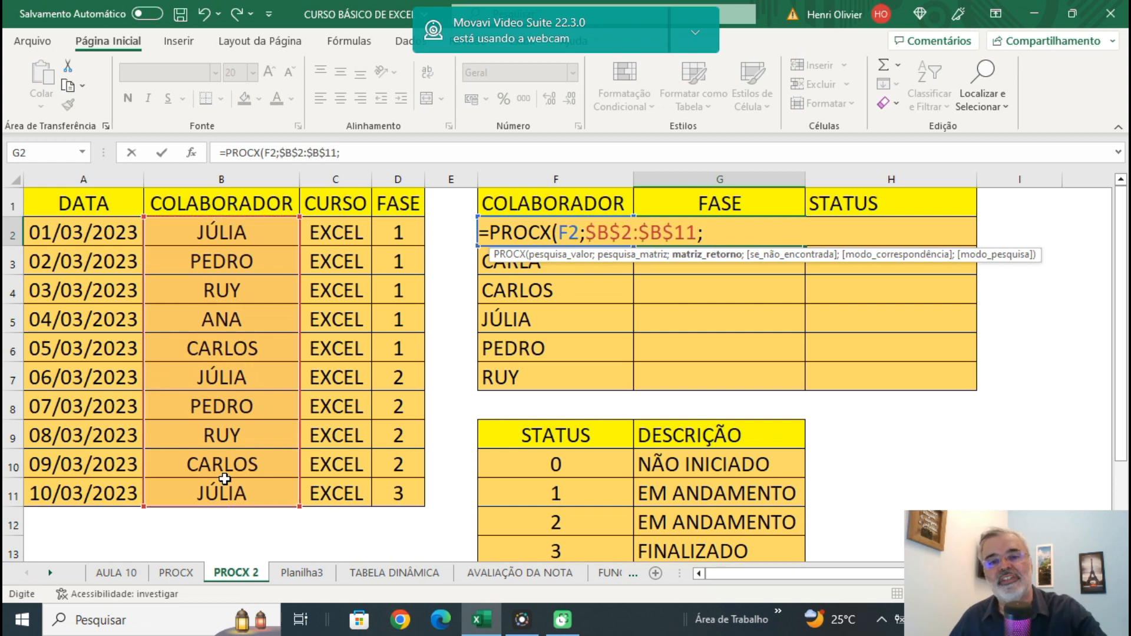
Set the absolute phase range $D$2:$D$11 as the return array of the G2 PROCX formula.
left_click(407, 231)
left_click_drag(376, 363, 401, 492)
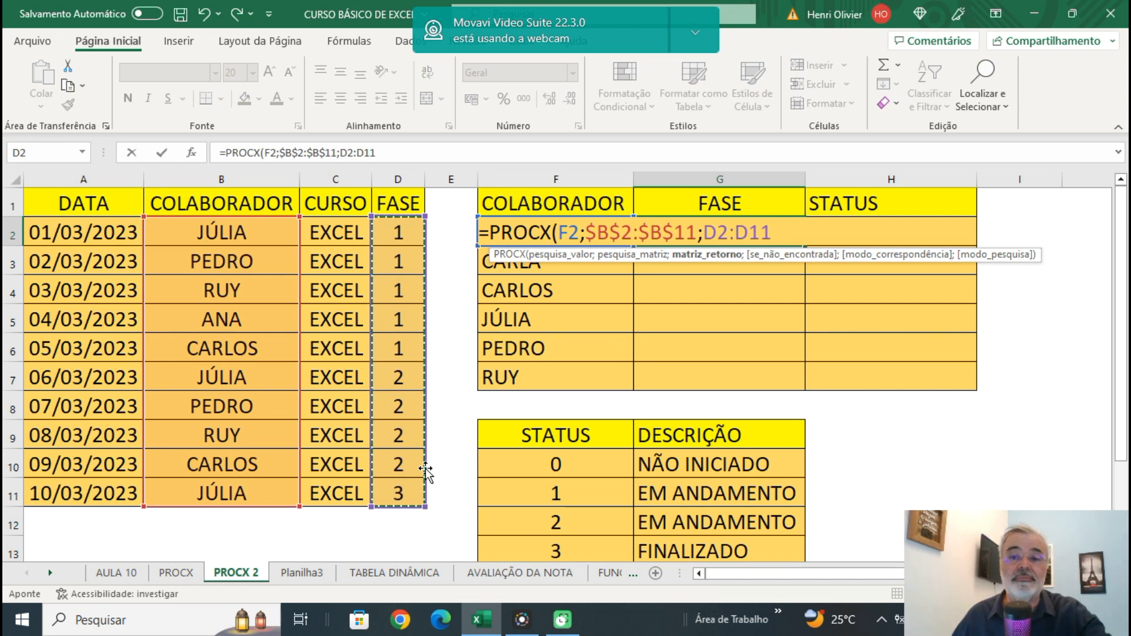
key("F4")
type(";")
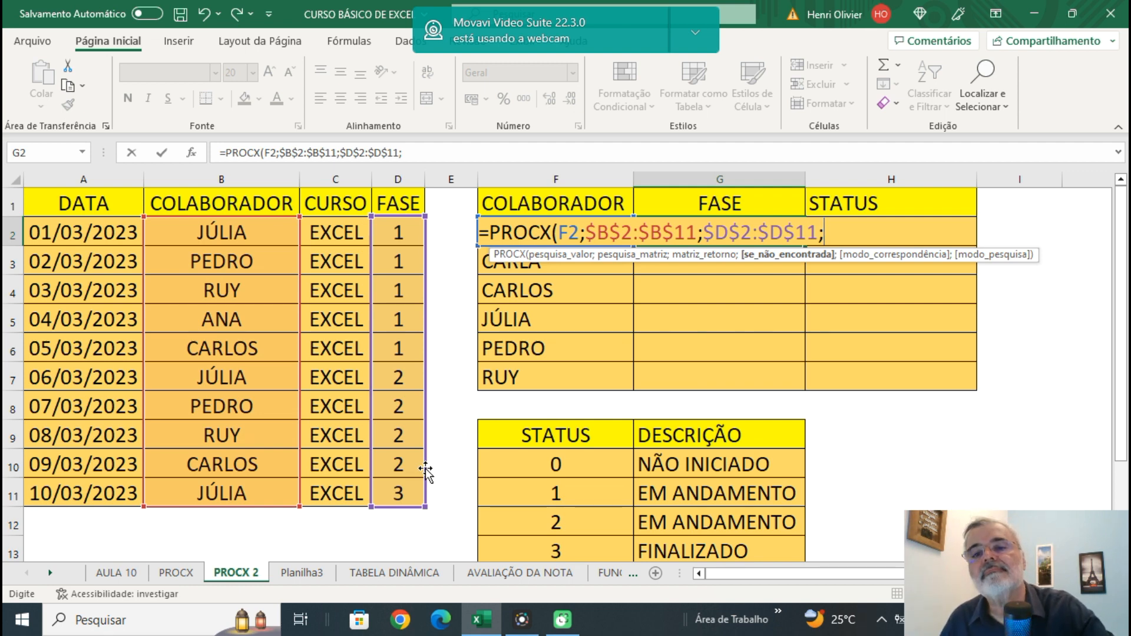
Complete the G2 formula with 0 if not found, exact match 0 and last-to-first search -1, and fill it down to G7.
type("0;")
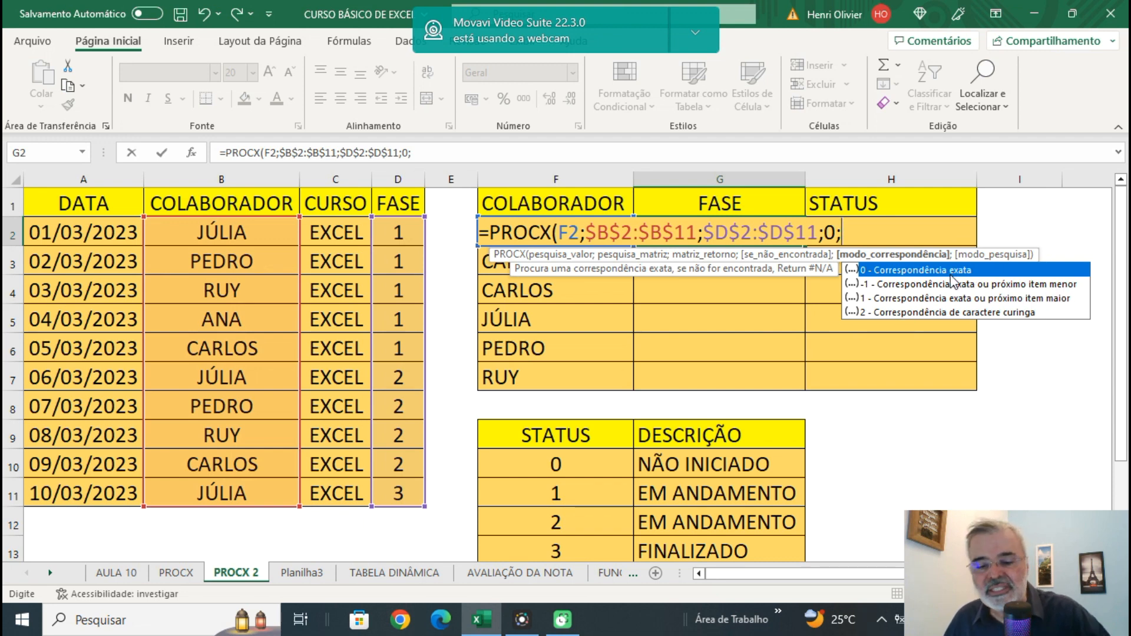
type("0")
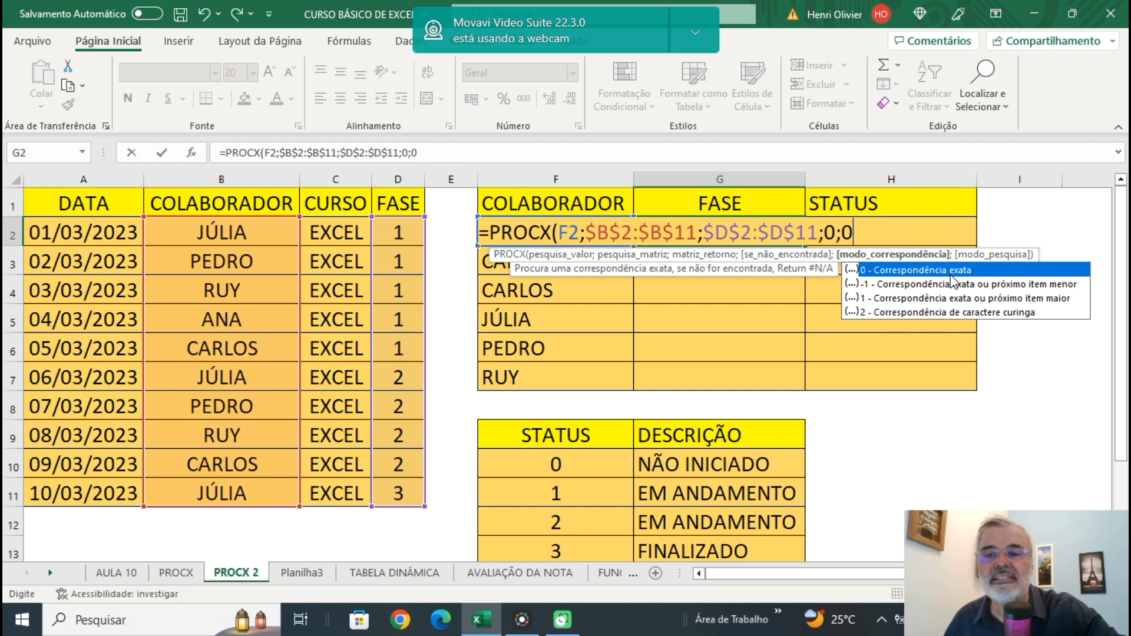
type(";")
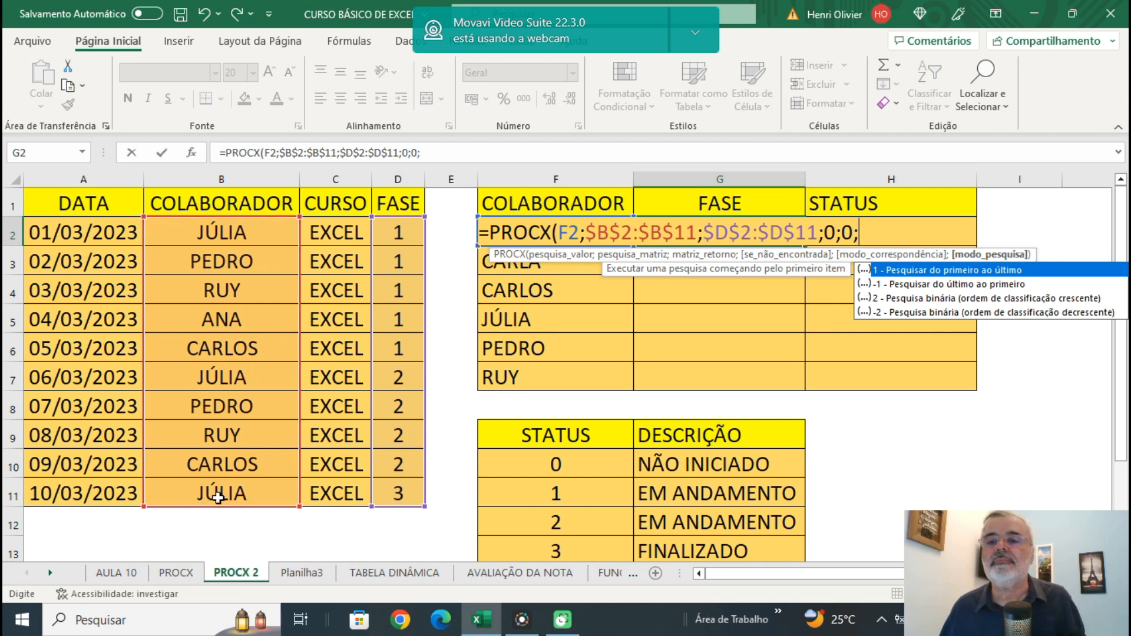
type("-1")
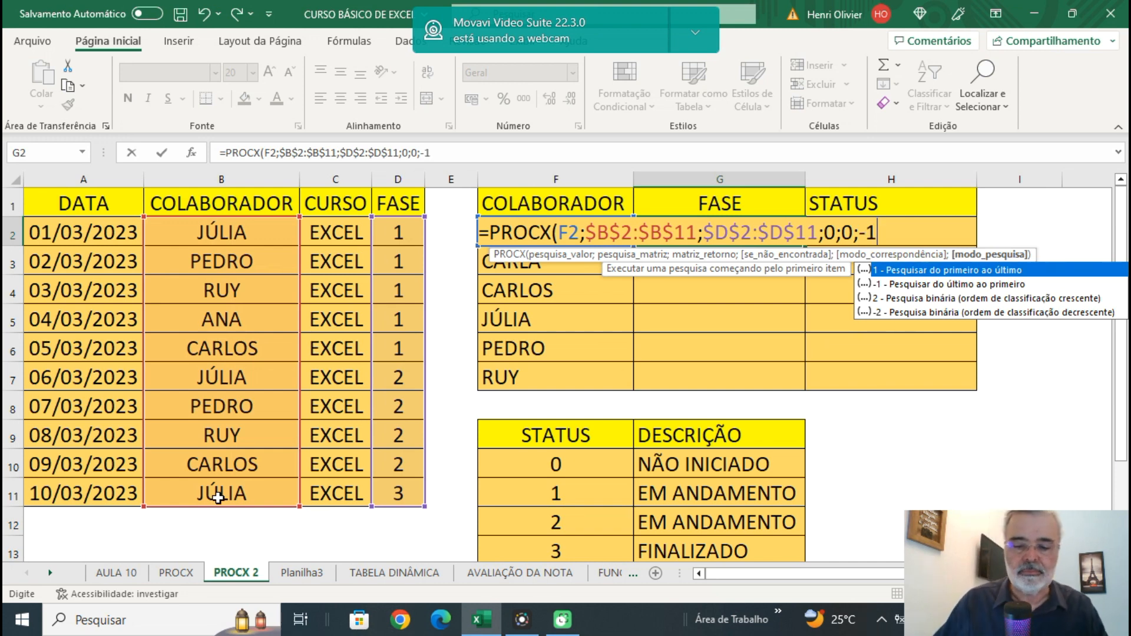
type(")")
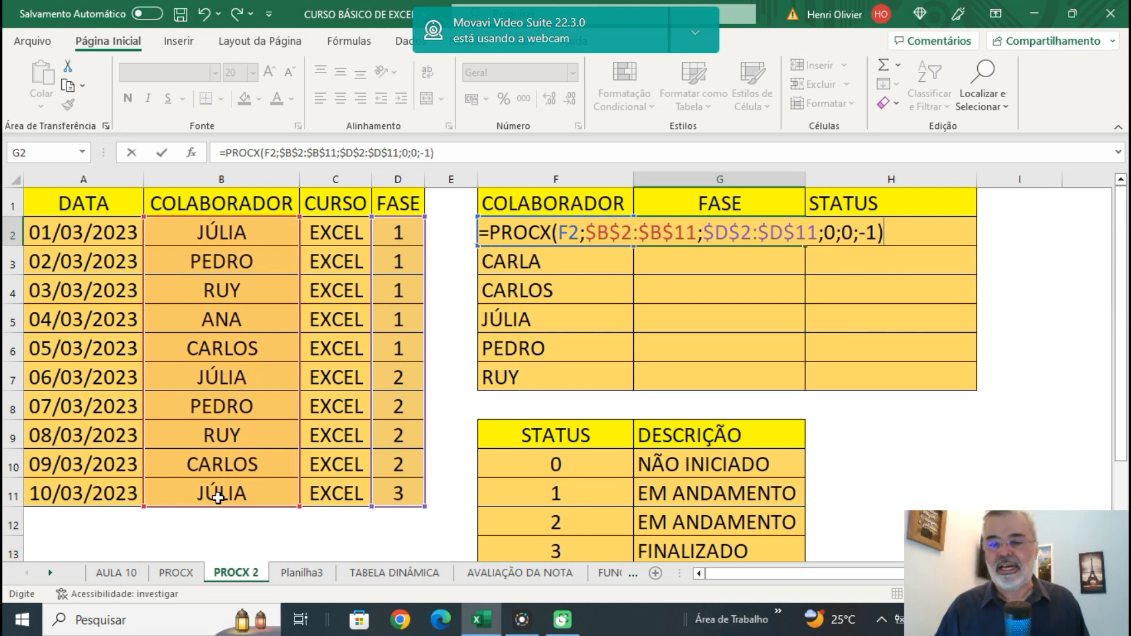
key("Return")
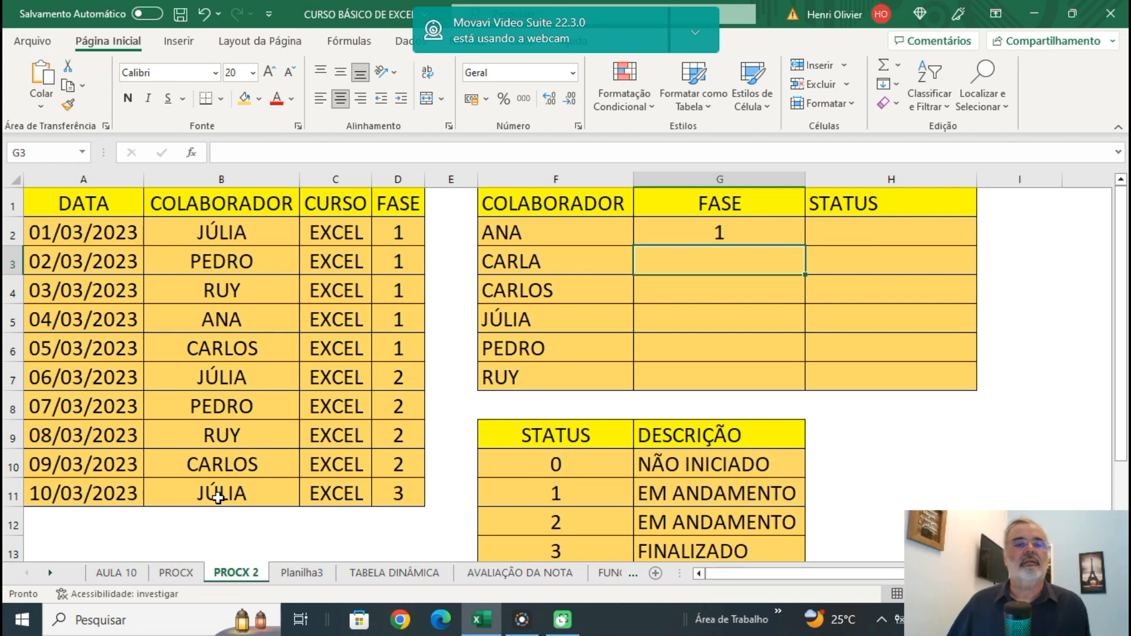
left_click(705, 225)
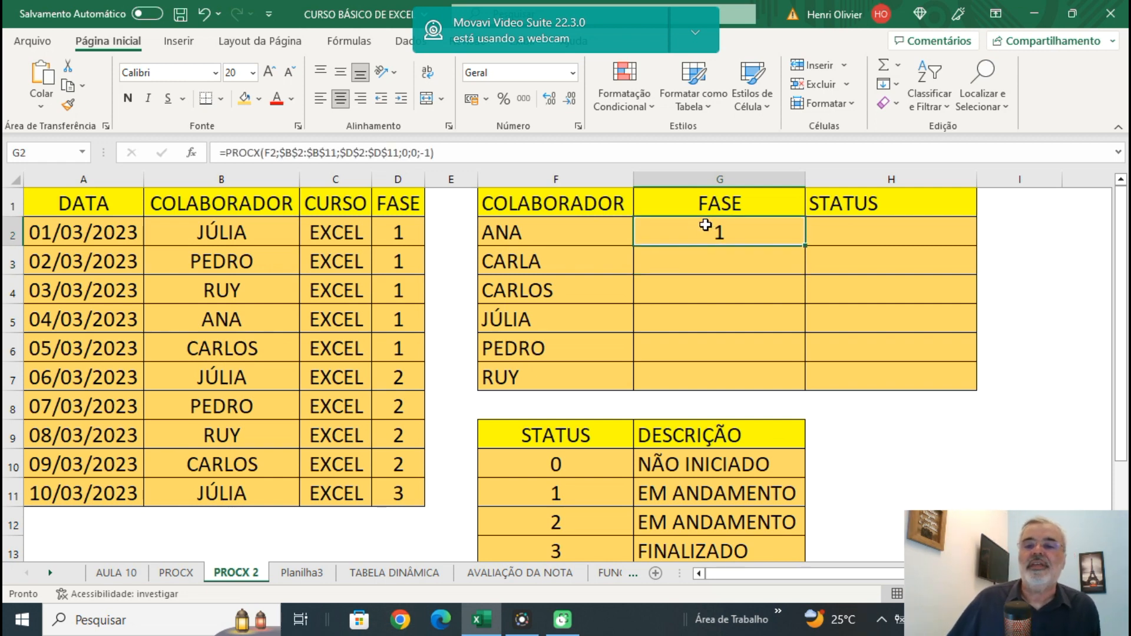
double_click(804, 246)
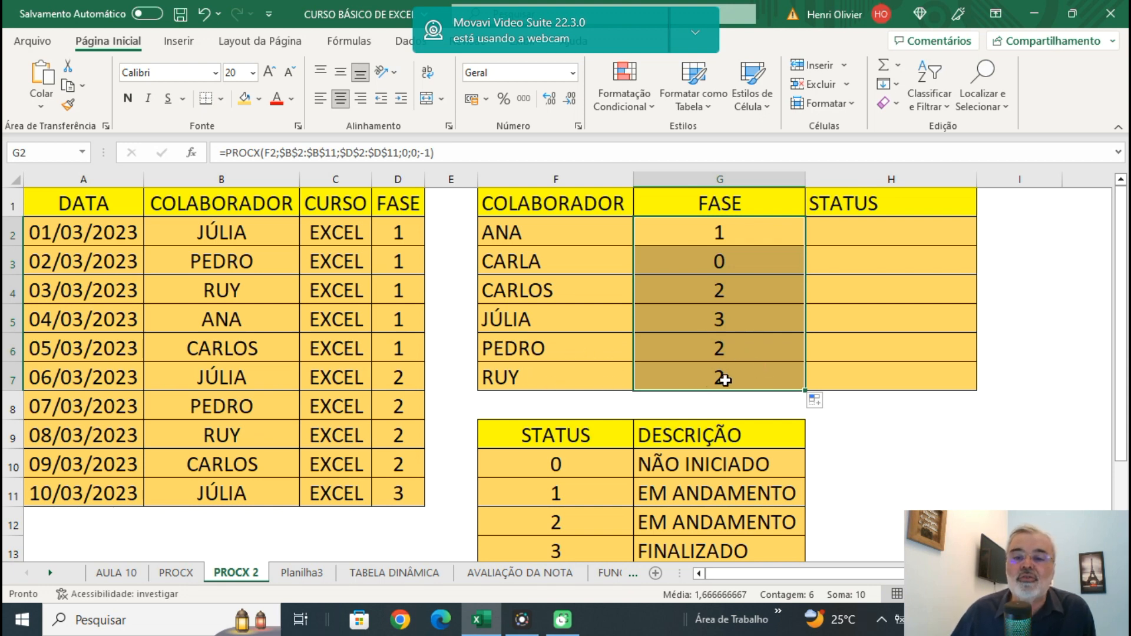
Start a PROCX formula in H2 that looks up the phase in G2 within the absolute status range $F$10:$F$13.
left_click(845, 233)
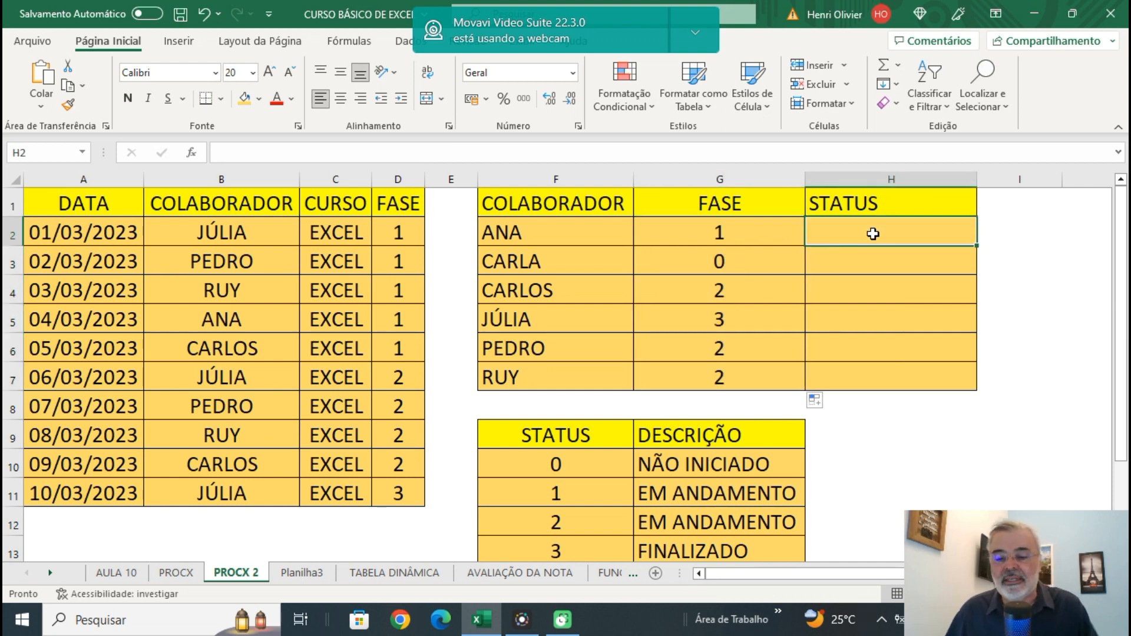
type("=")
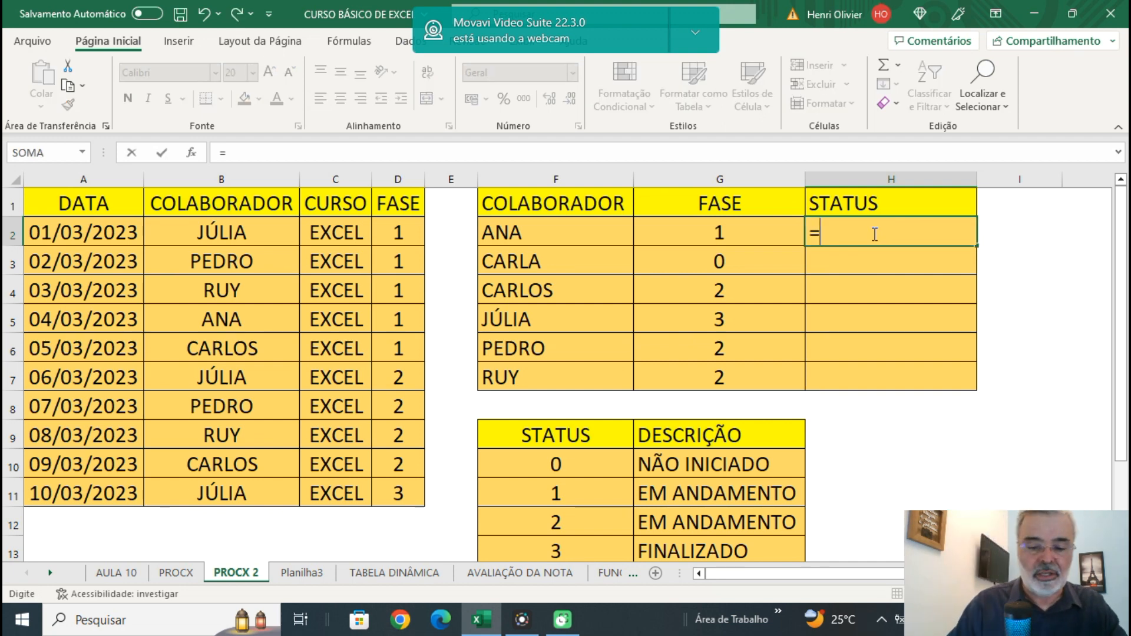
type("PROCX")
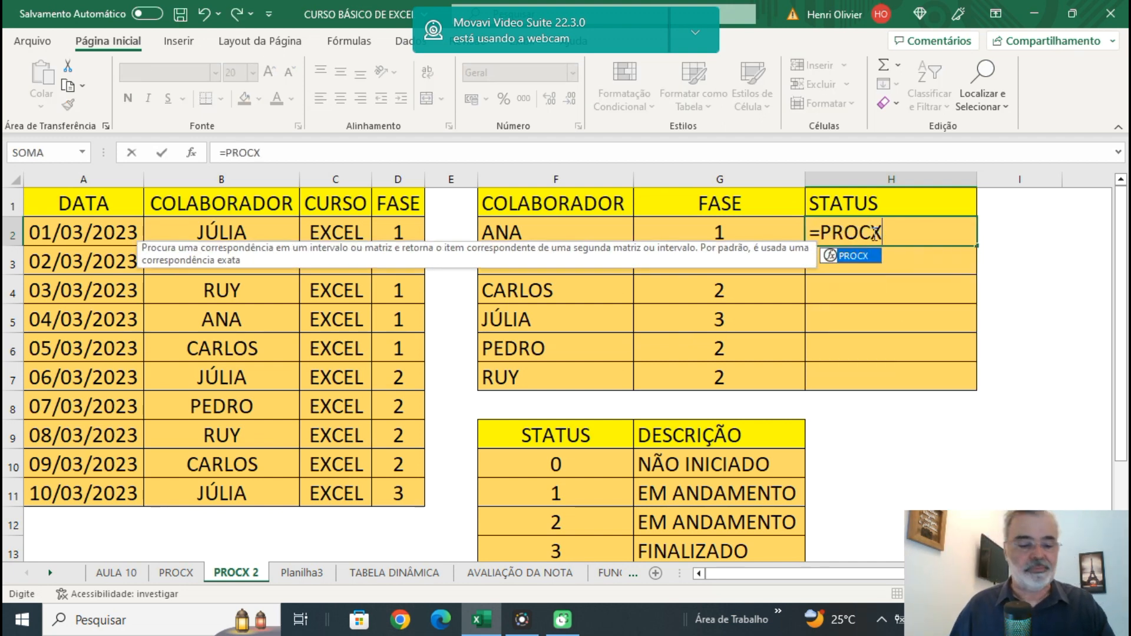
type("(")
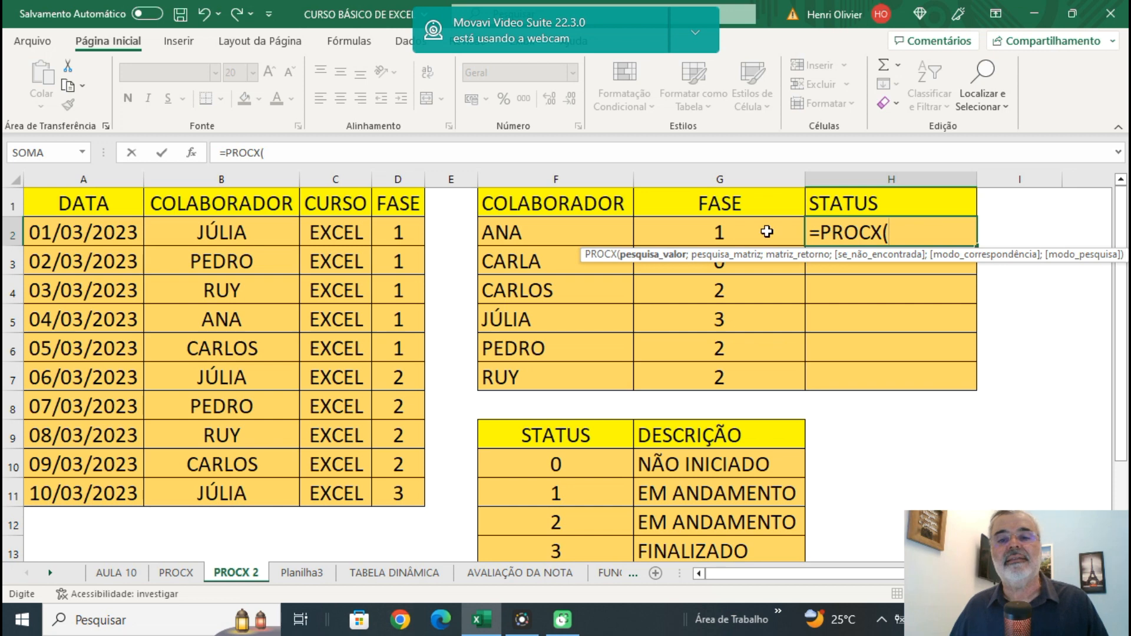
left_click(731, 235)
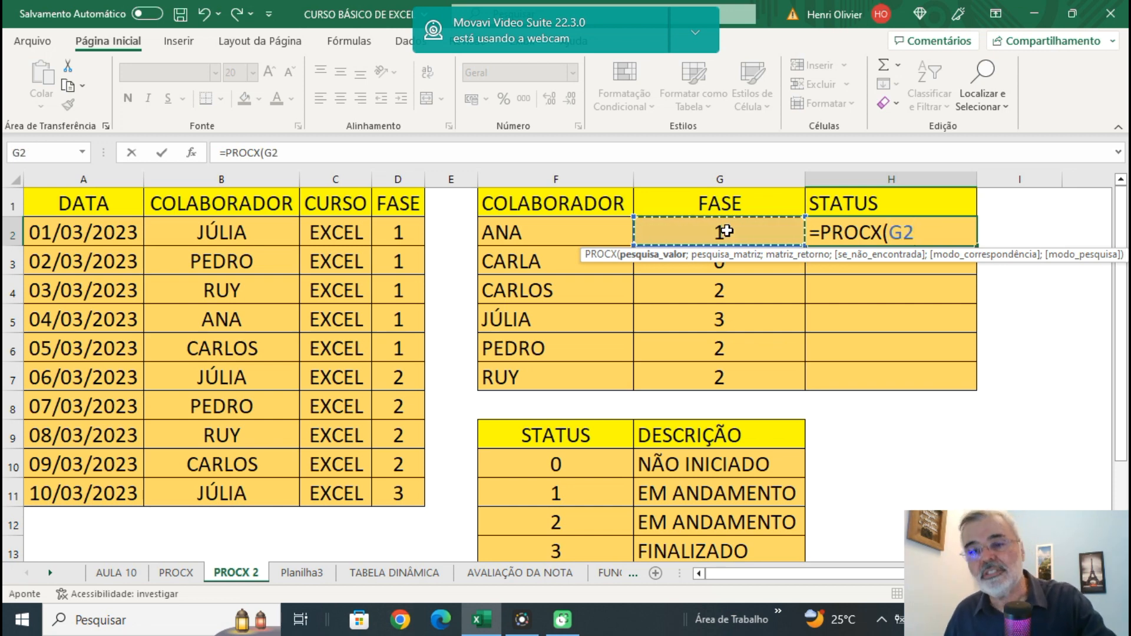
type(";")
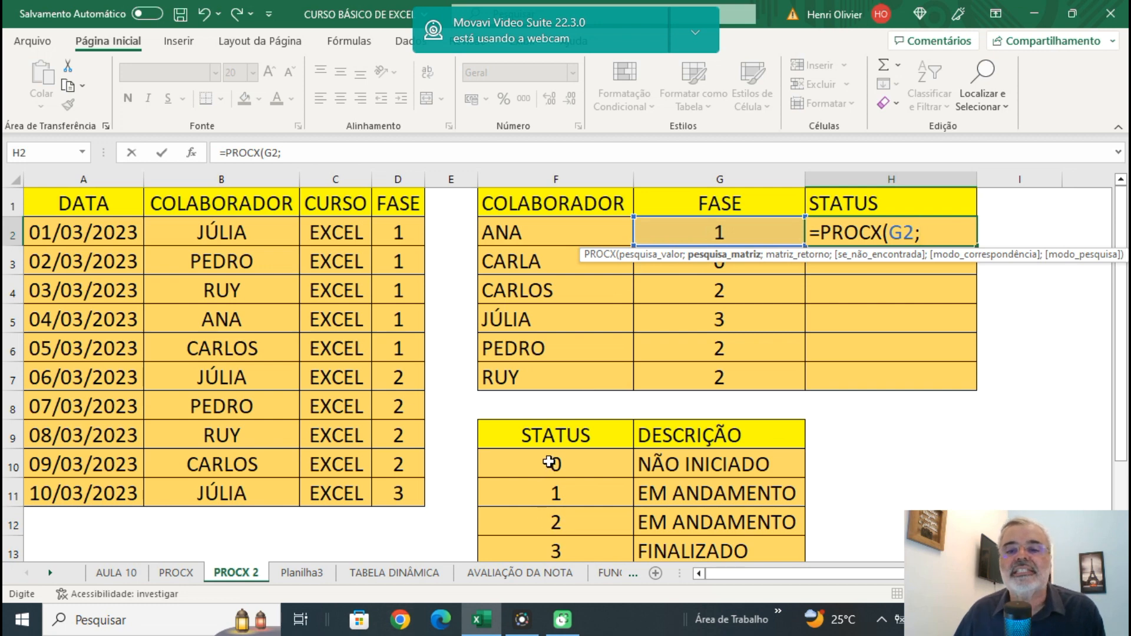
left_click_drag(550, 463, 538, 541)
key("F4")
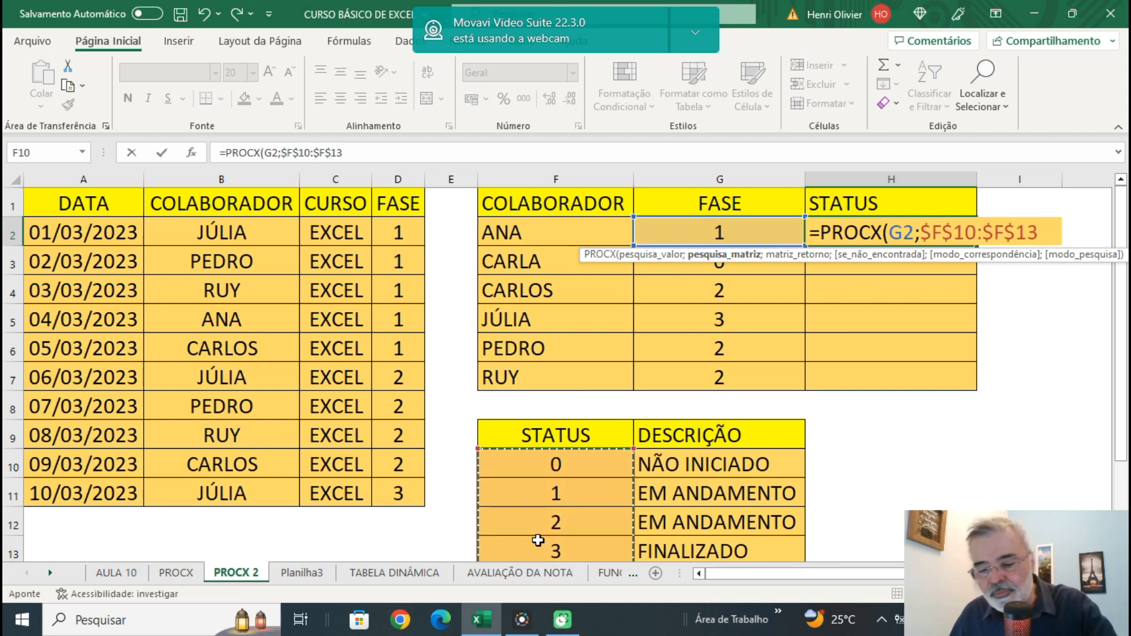
type(";")
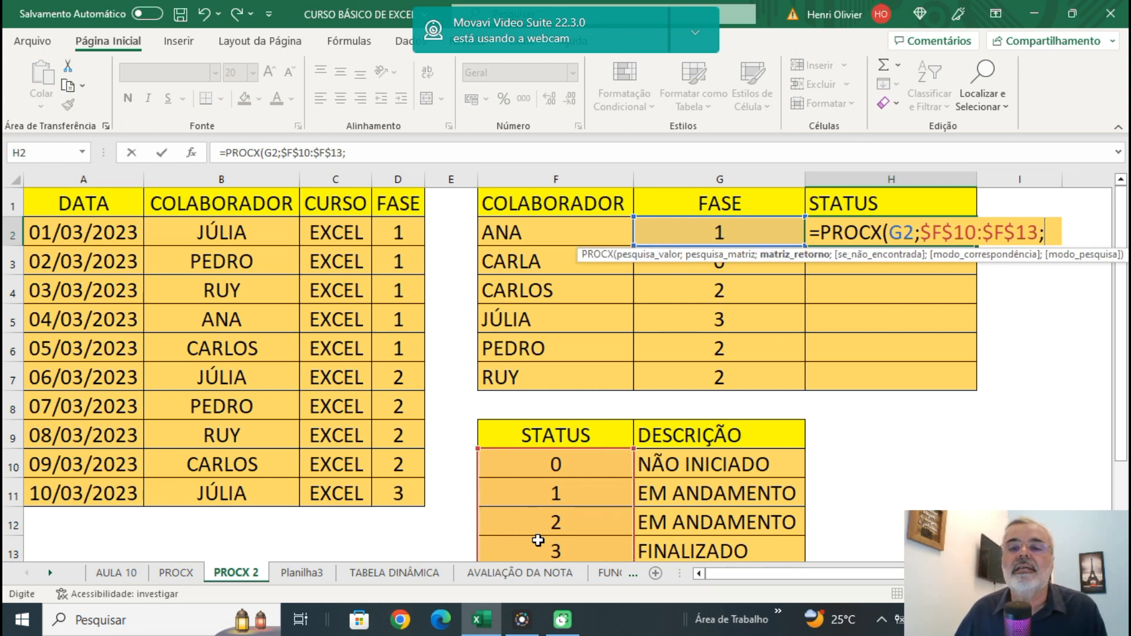
Set the absolute description range $G$10:$G$13 as the return array of the H2 PROCX formula.
left_click_drag(678, 464, 684, 542)
key("F4")
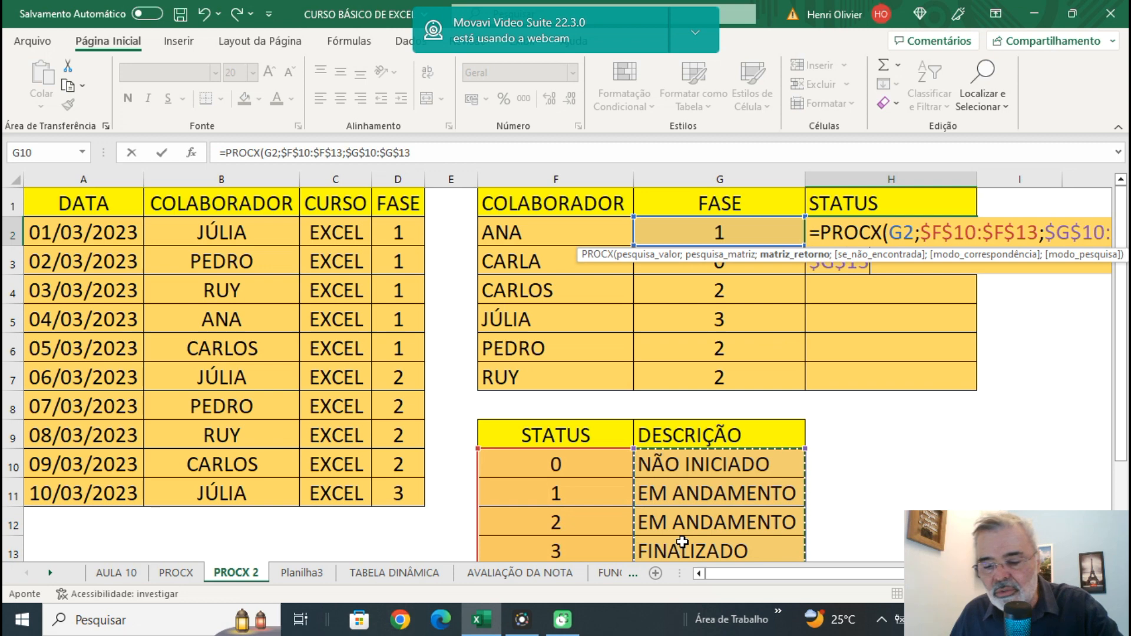
type(";")
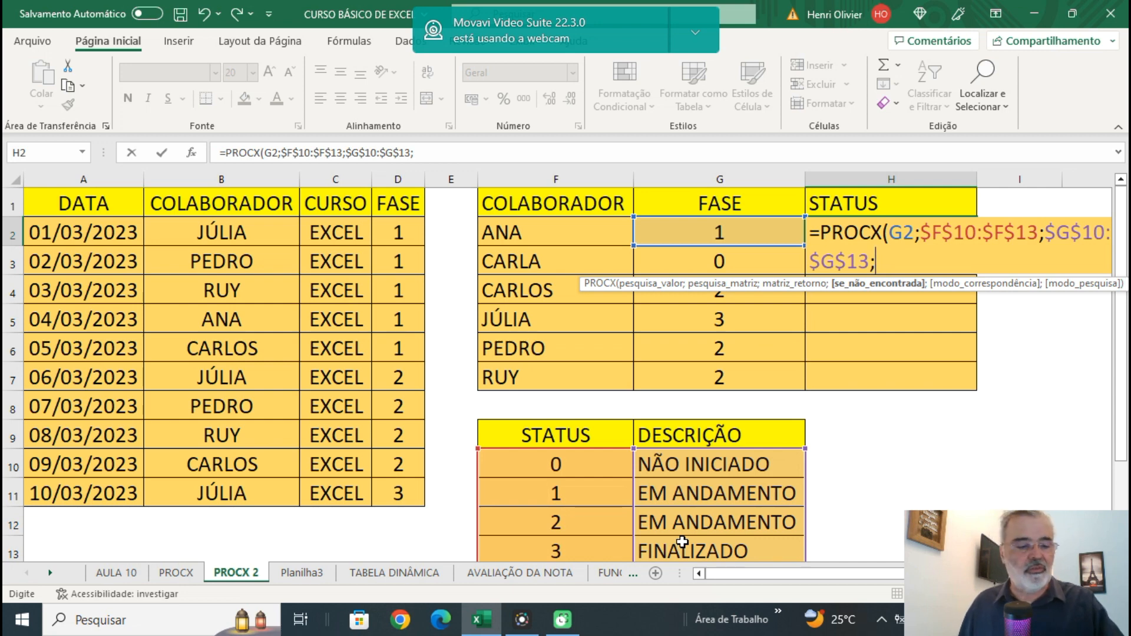
Complete the H2 PROCX formula with "NÃO ENCONTRADO" if not found, exact match 0 and first-to-last search 1.
type("\"")
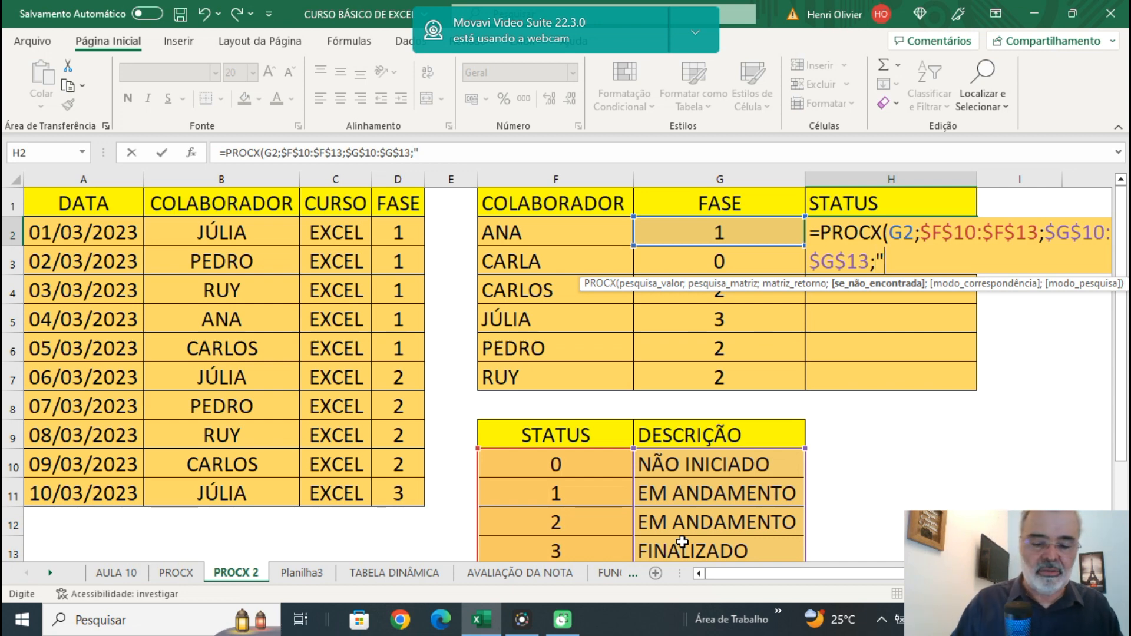
type("NÃO")
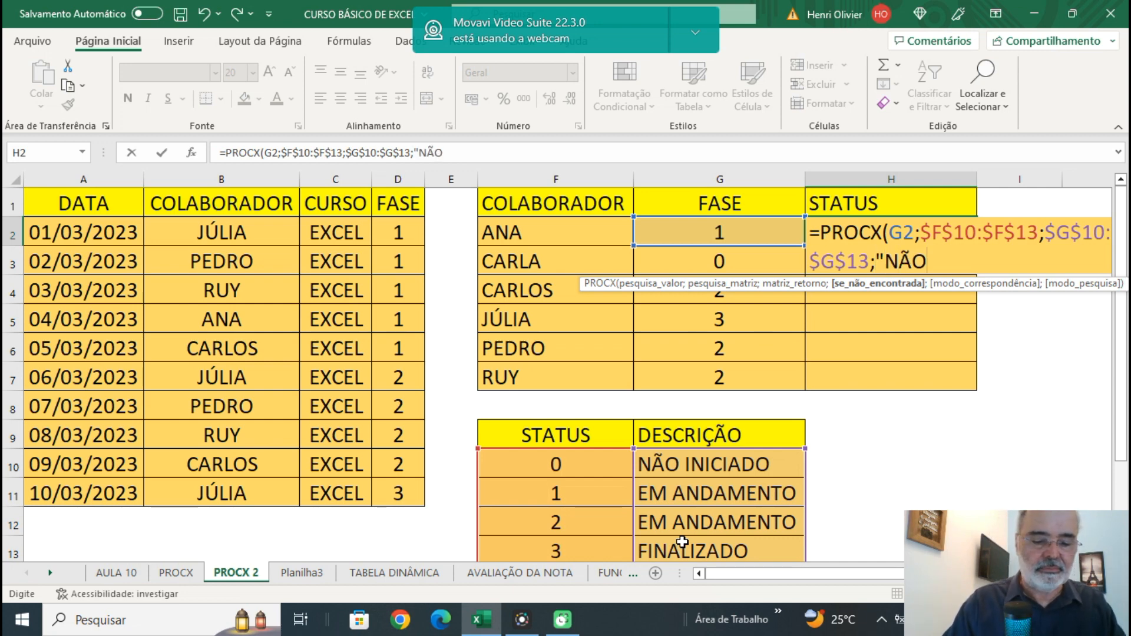
type(" ENCONTRADO")
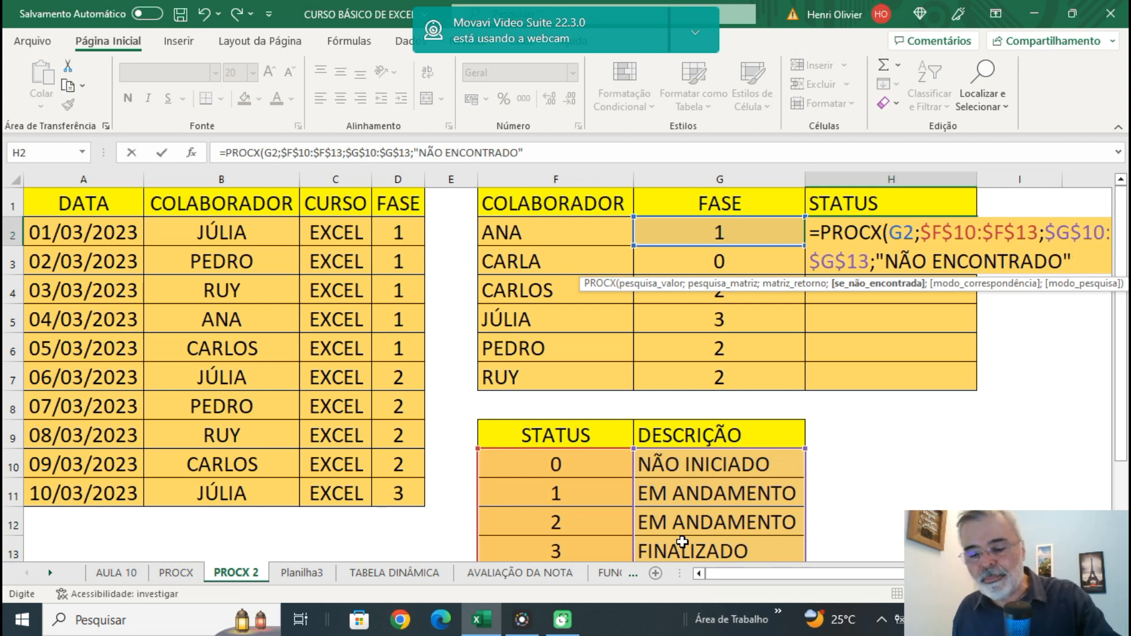
type(";")
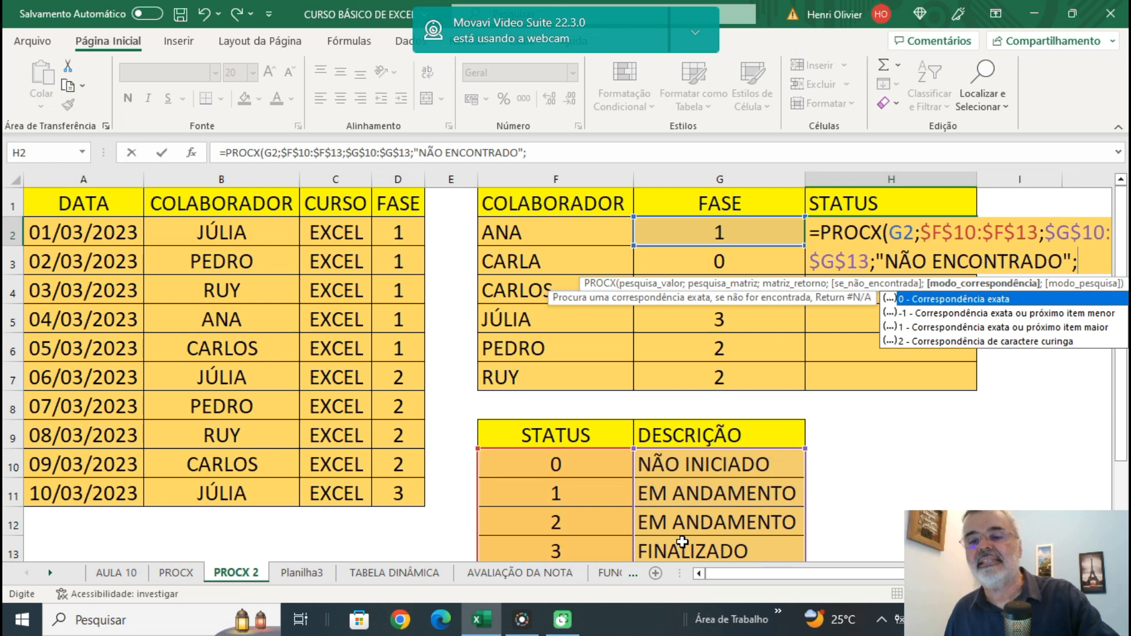
type("0")
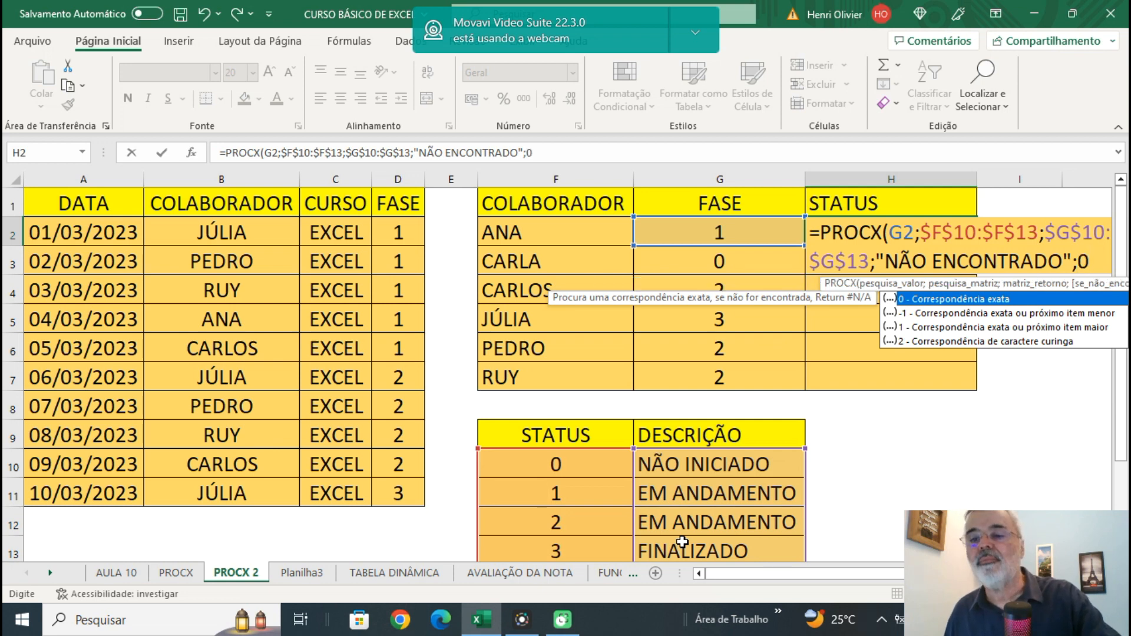
type(";")
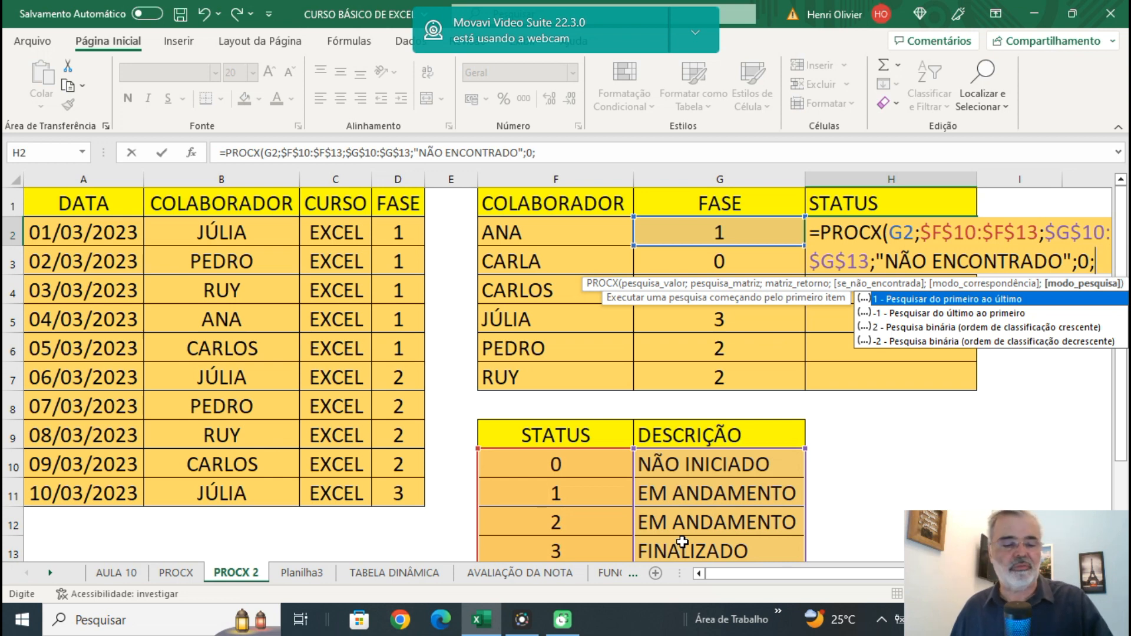
type("1)")
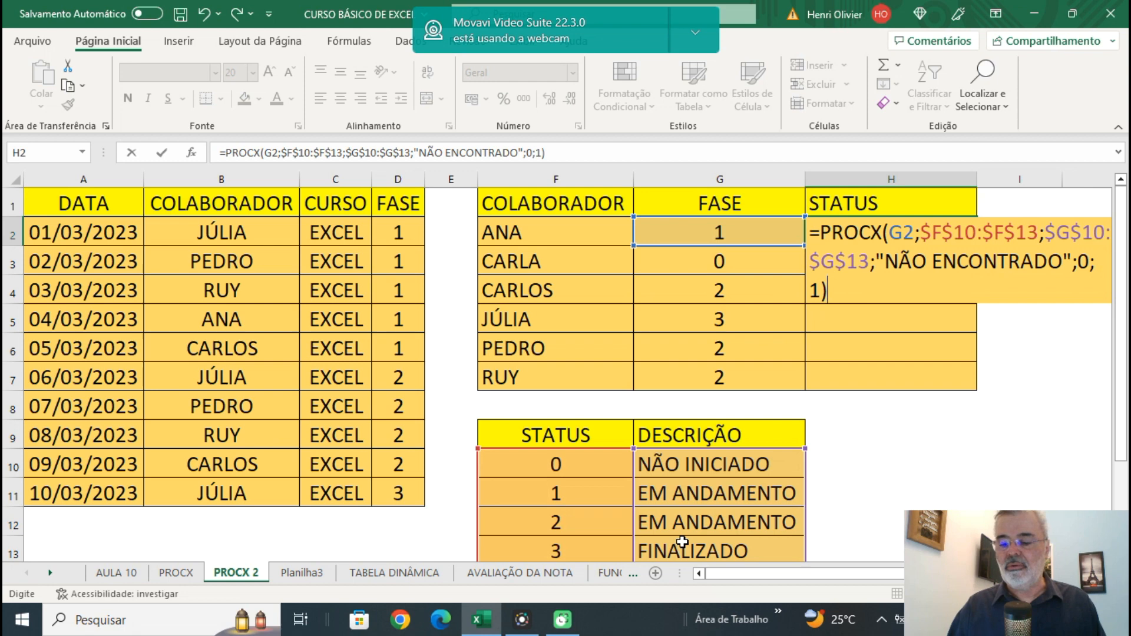
key("Return")
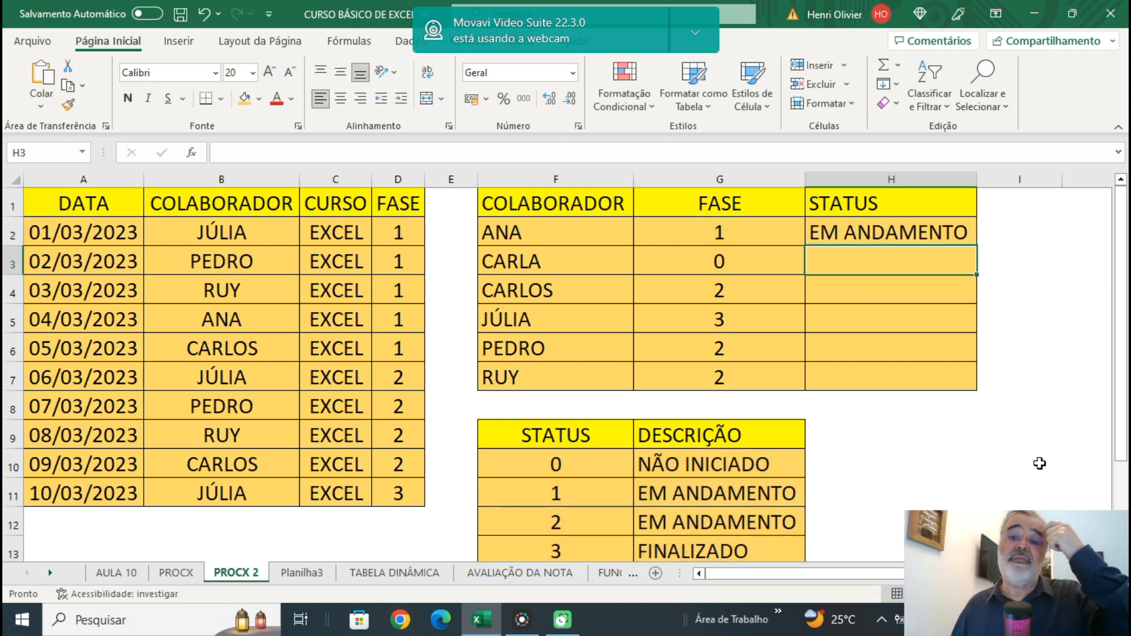
Fill the H2 status formula down to H7.
left_click(867, 230)
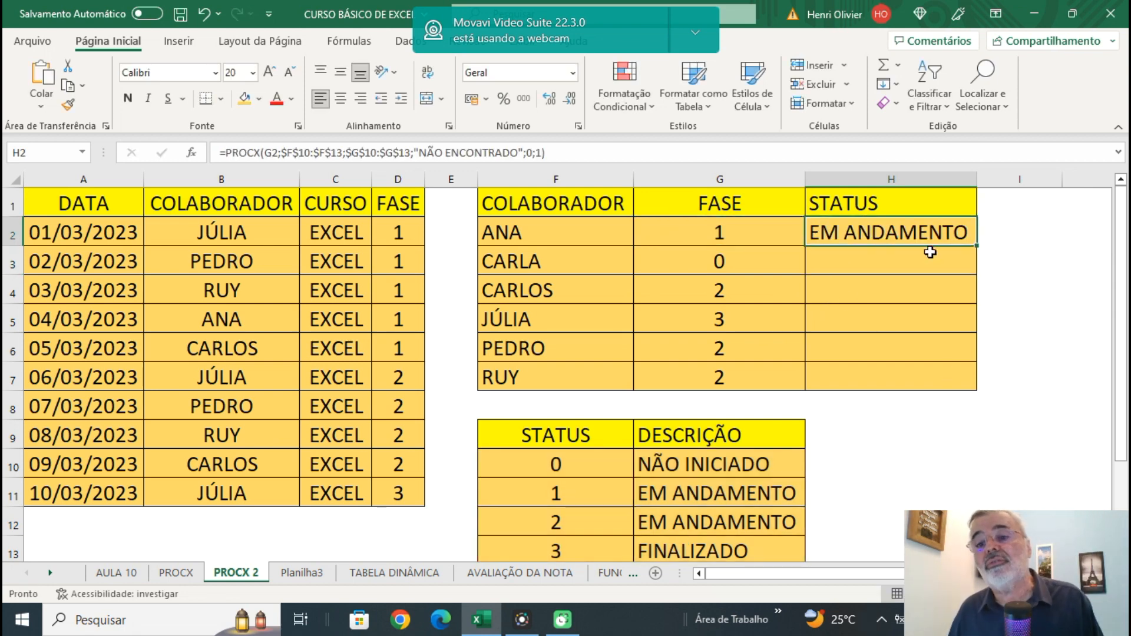
double_click(976, 245)
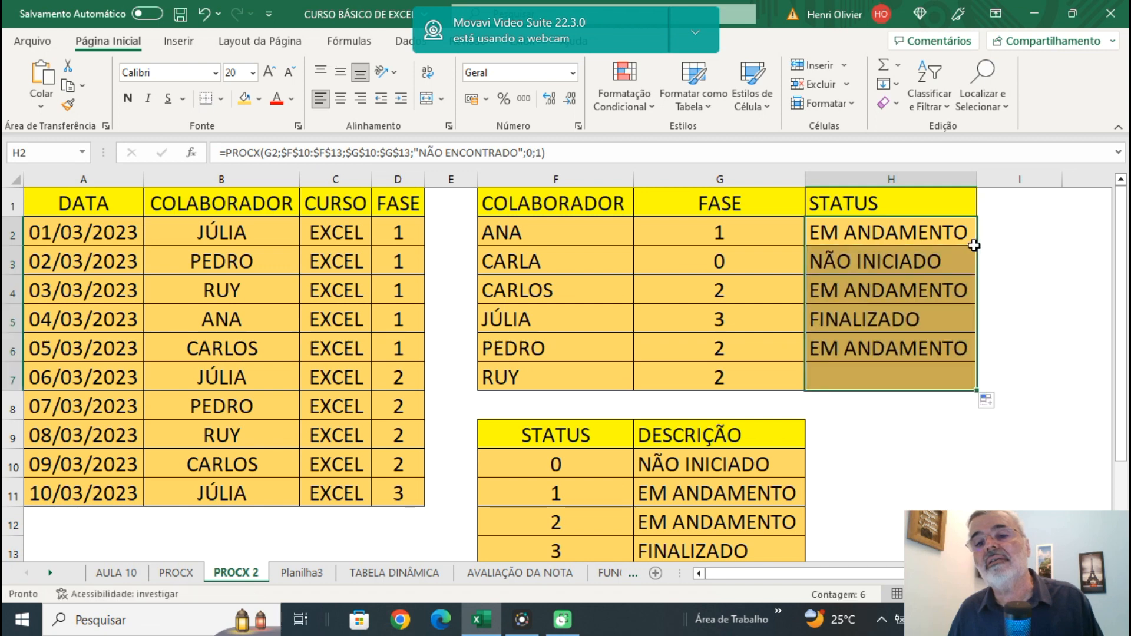
left_click(1060, 326)
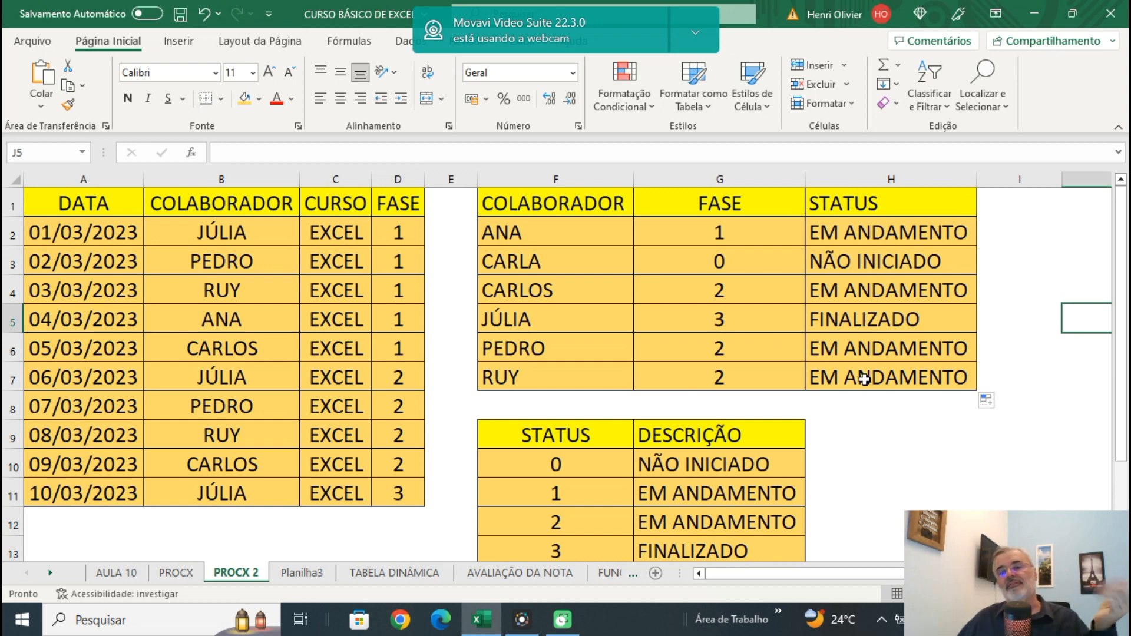
left_click(933, 434)
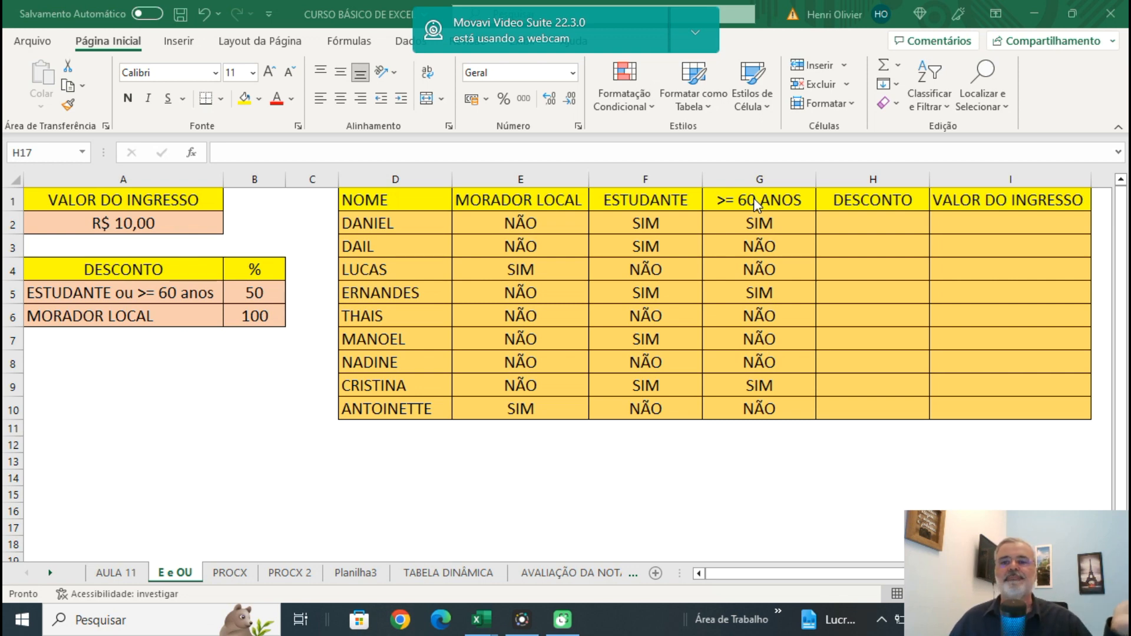
Start an SE formula in H2 of the E e OU sheet that returns the absolute $B$6 discount when E2 equals "SIM".
left_click(870, 227)
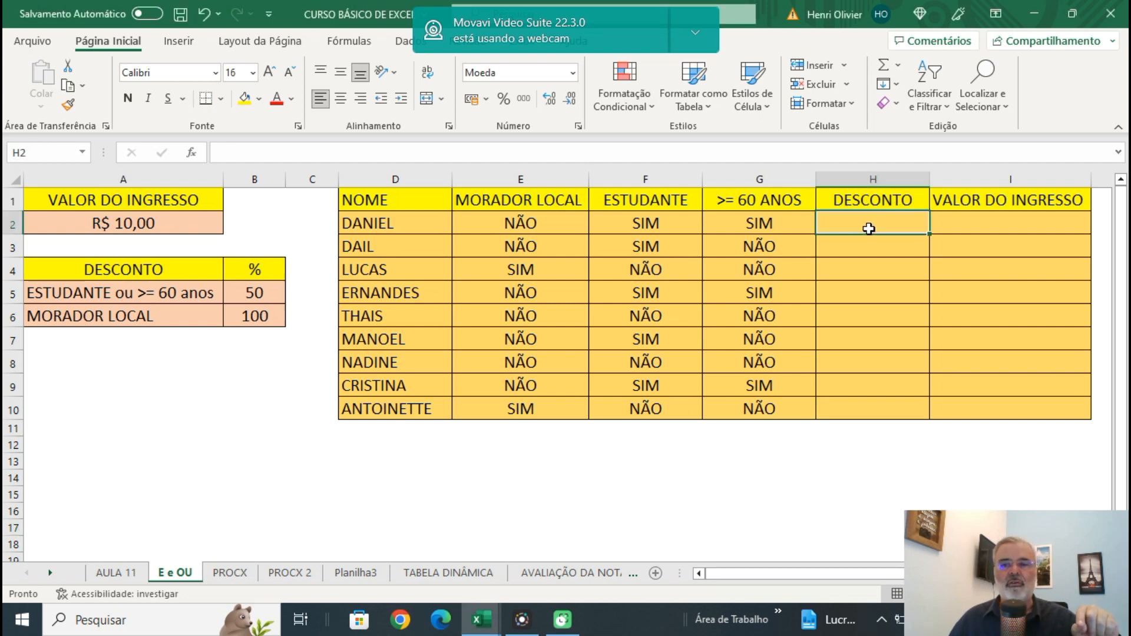
type("=")
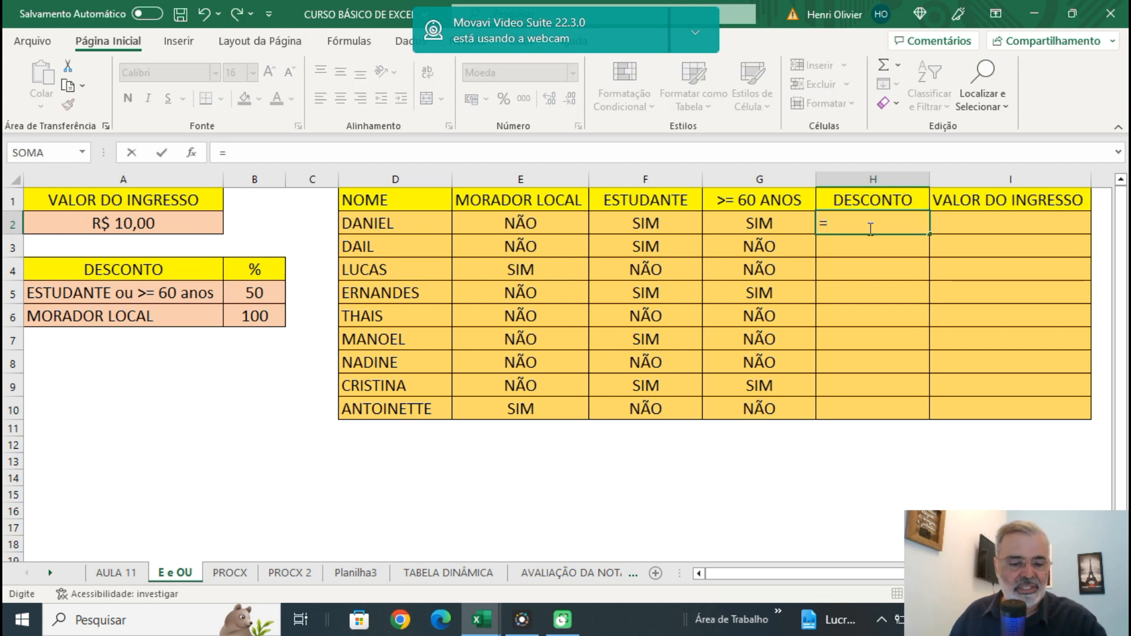
type("SE(")
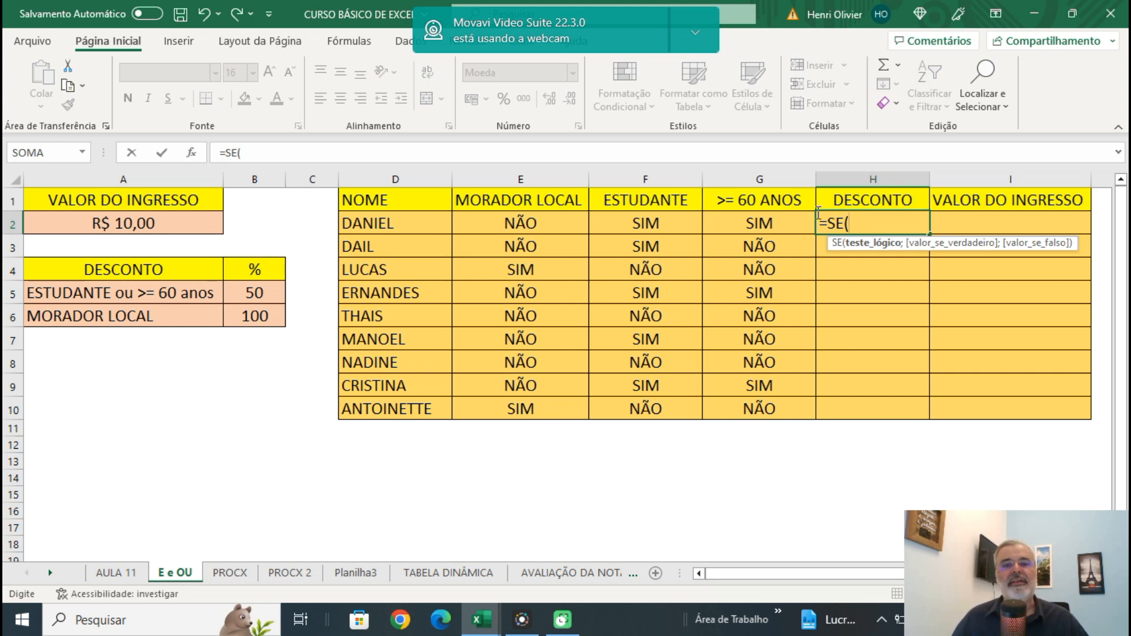
left_click(520, 222)
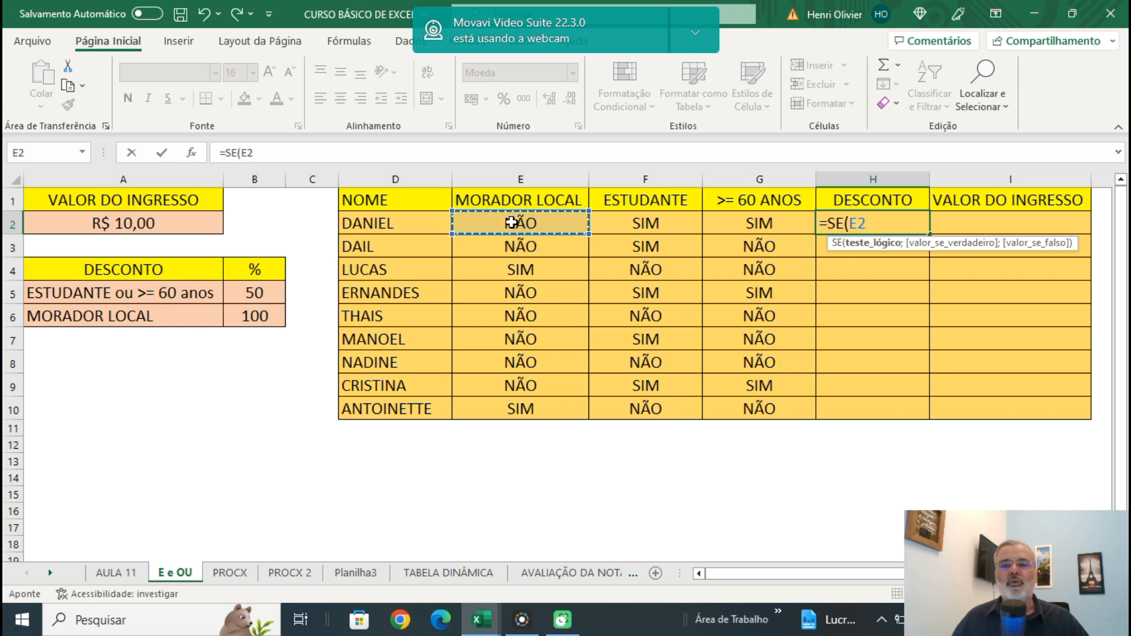
type("=")
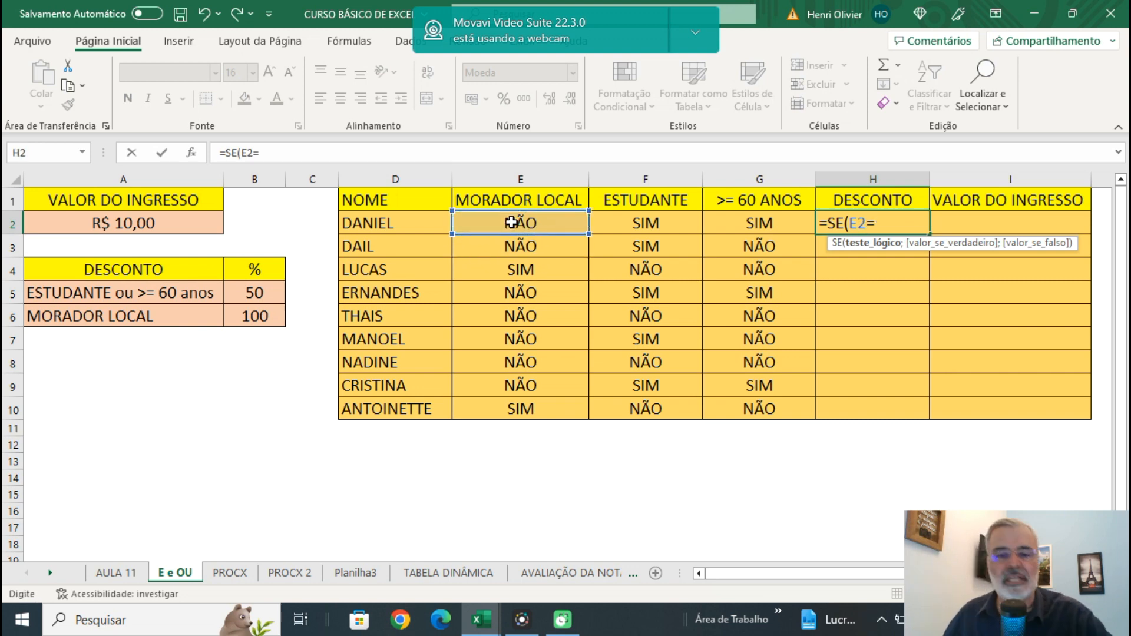
type("\"SI")
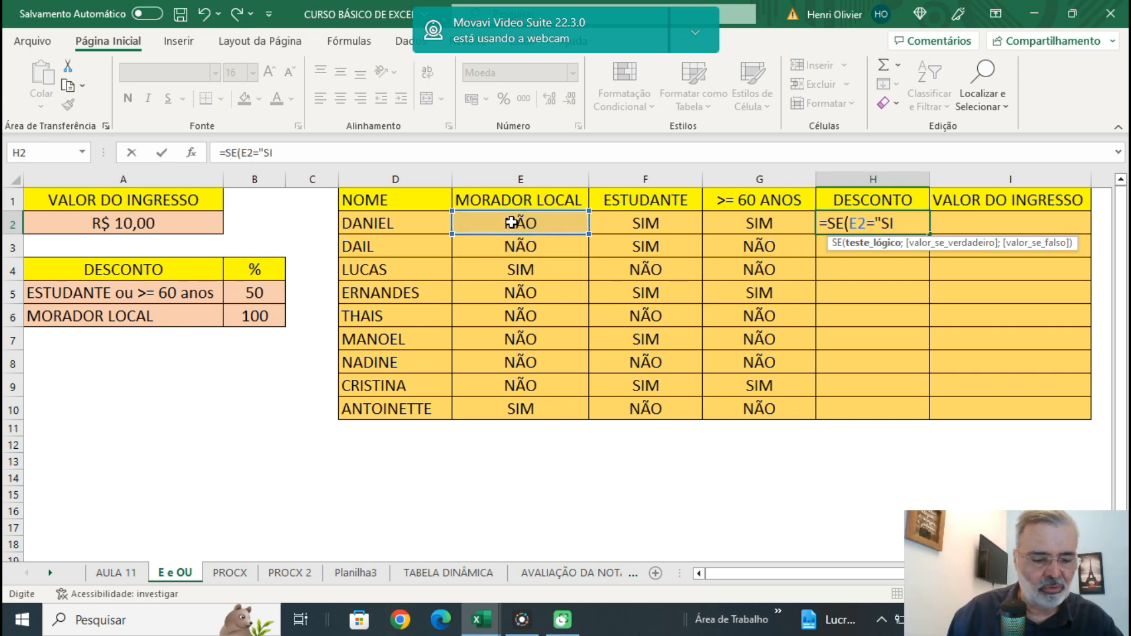
type("M\";")
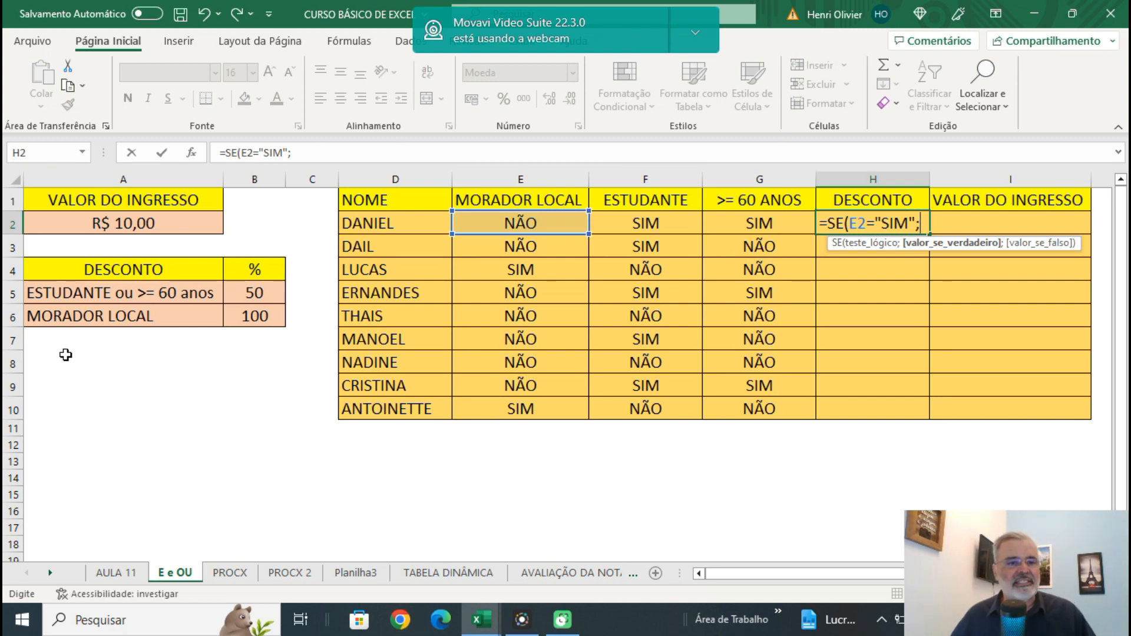
left_click(257, 316)
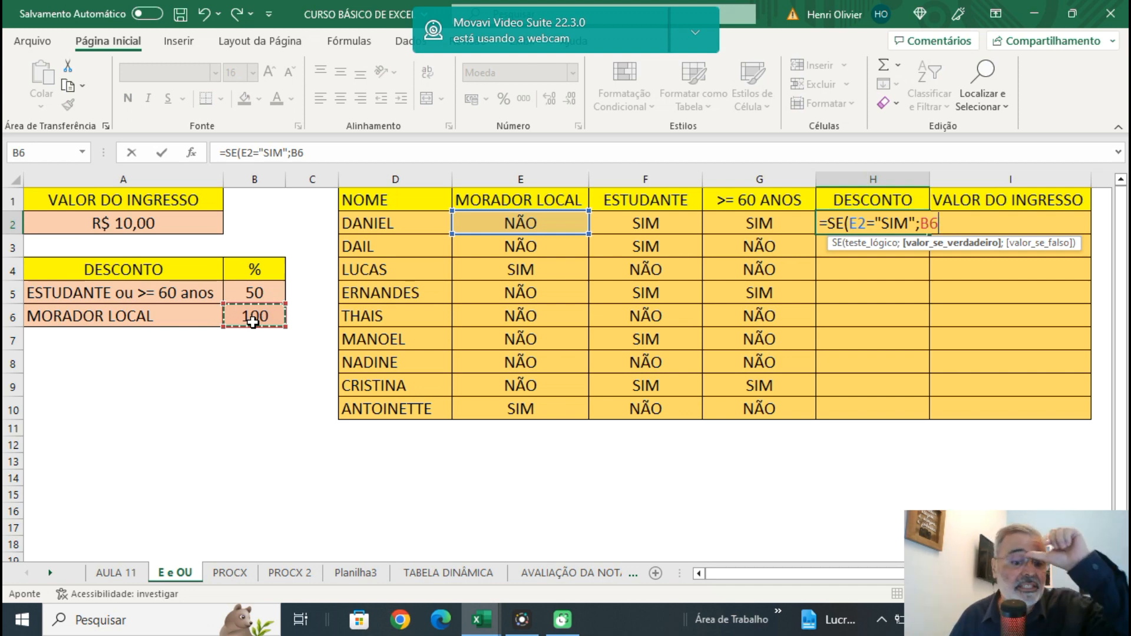
key("F4")
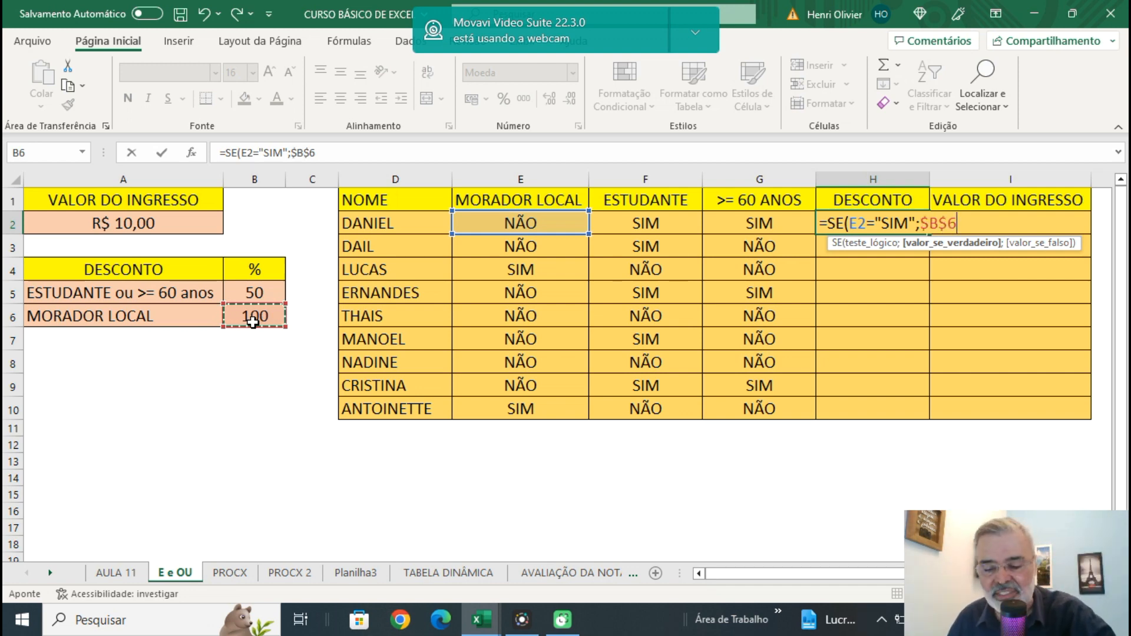
Nest a second SE as the H2 formula's value if false, with an OU test whose first condition is F2="SIM".
type(";")
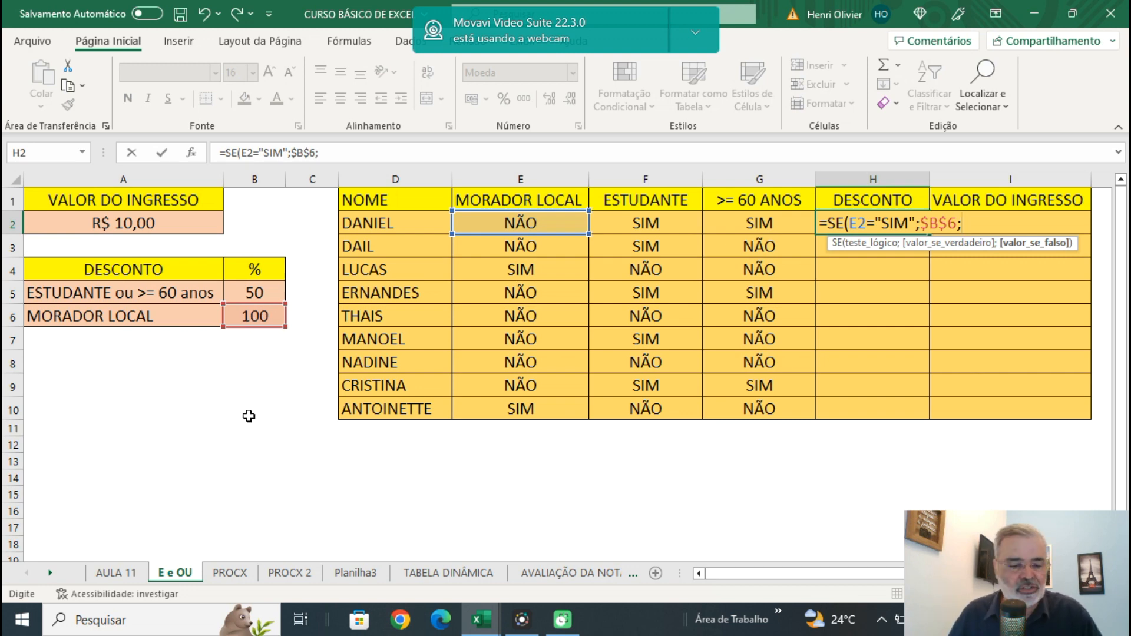
type("SE(")
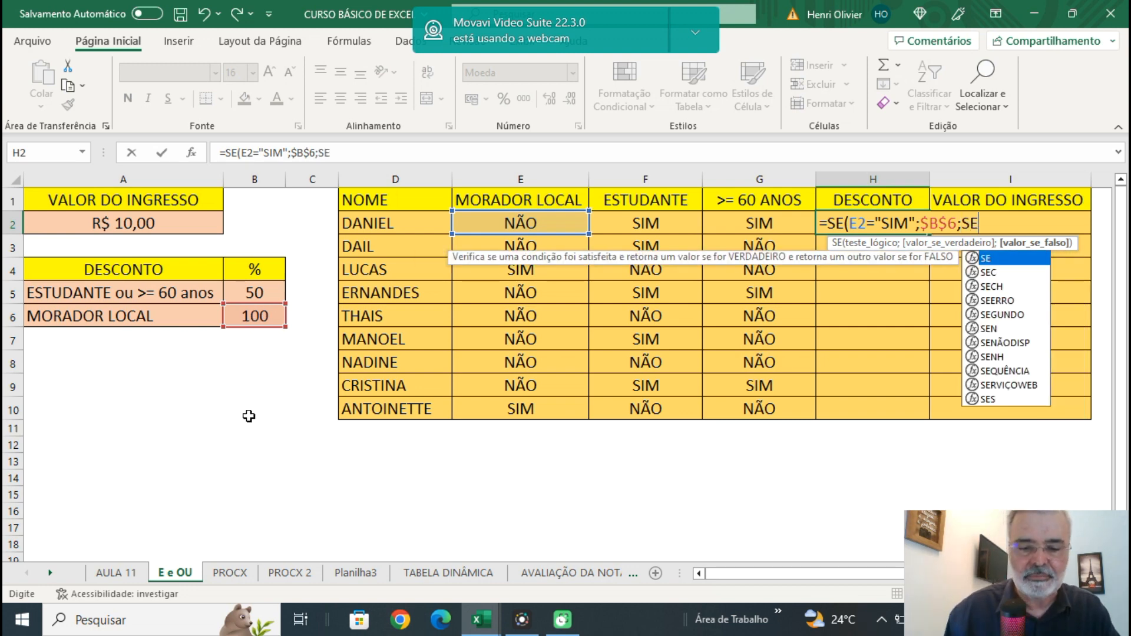
type("OU")
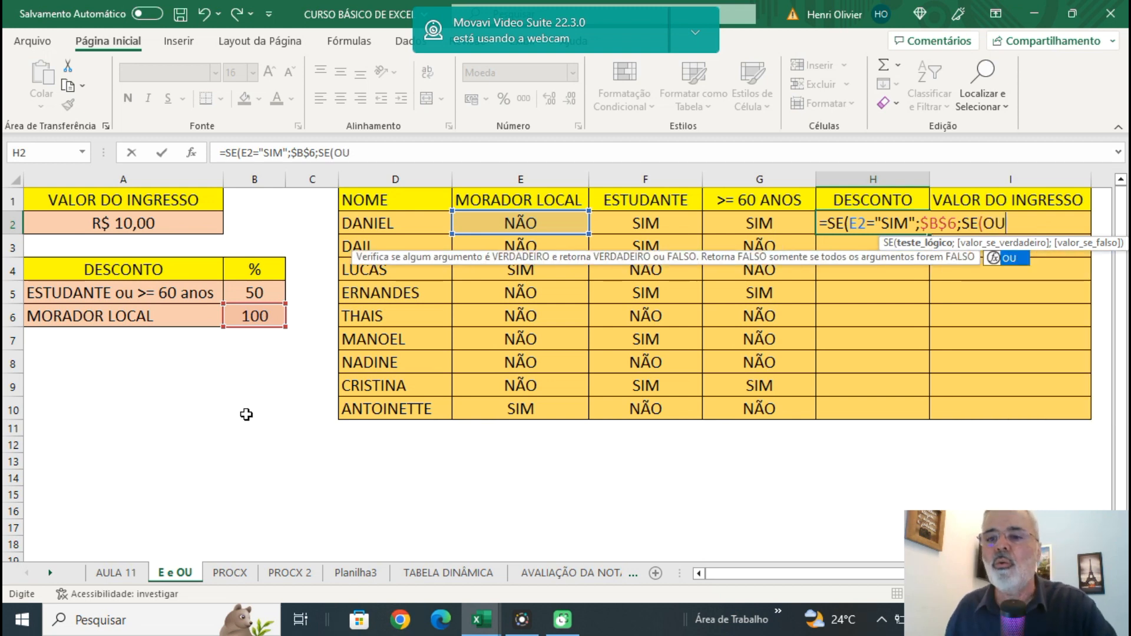
type("(")
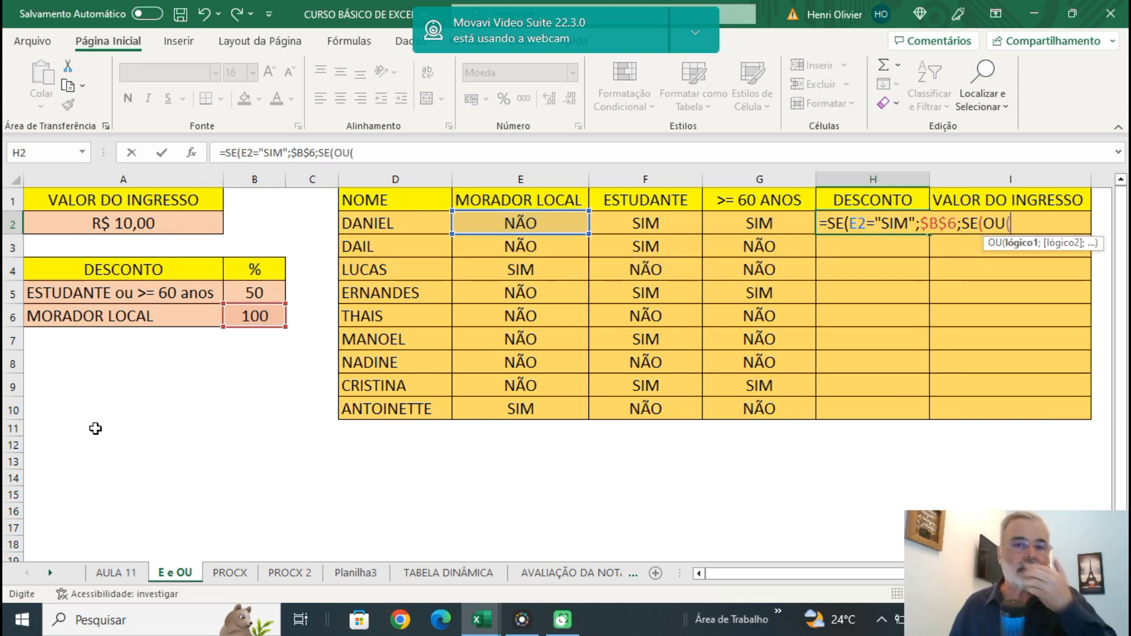
left_click(648, 222)
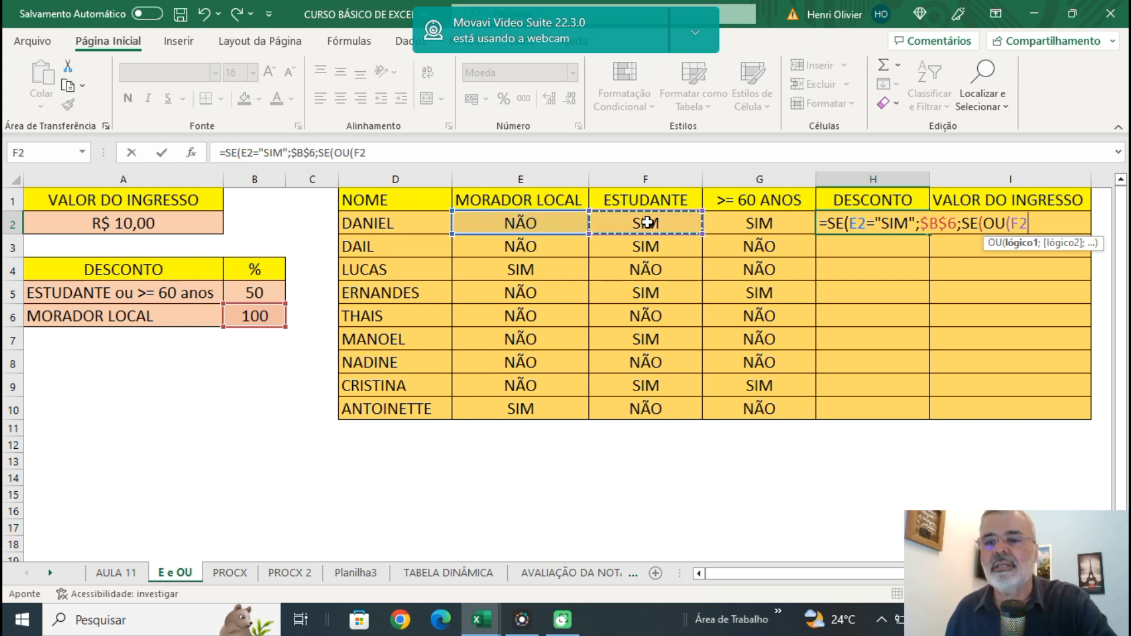
type("=\"SIM")
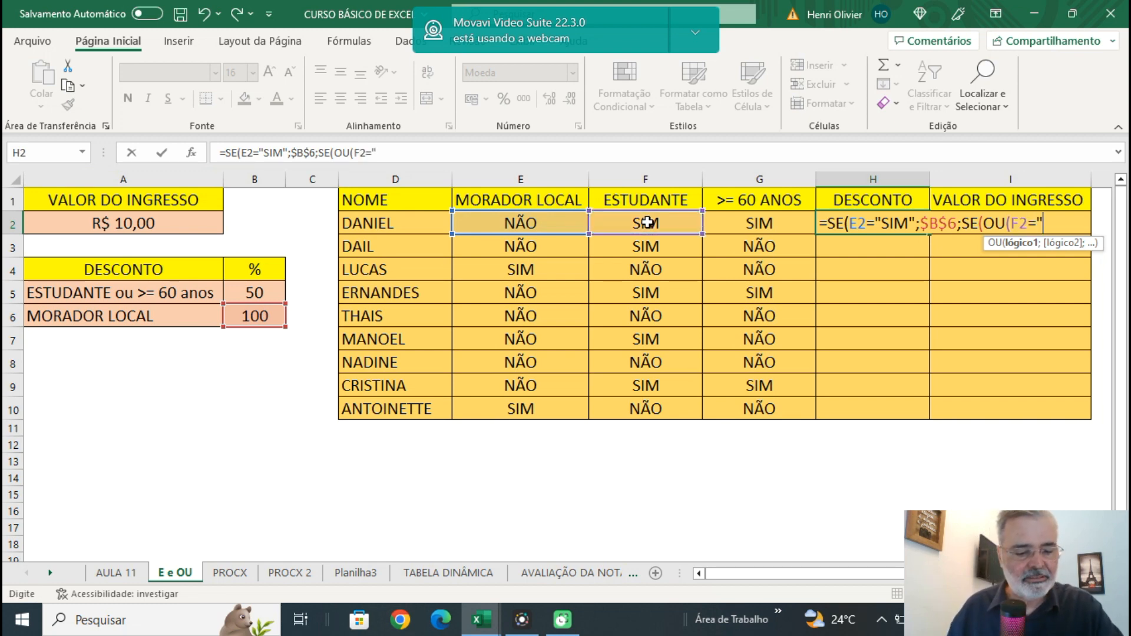
type("\"")
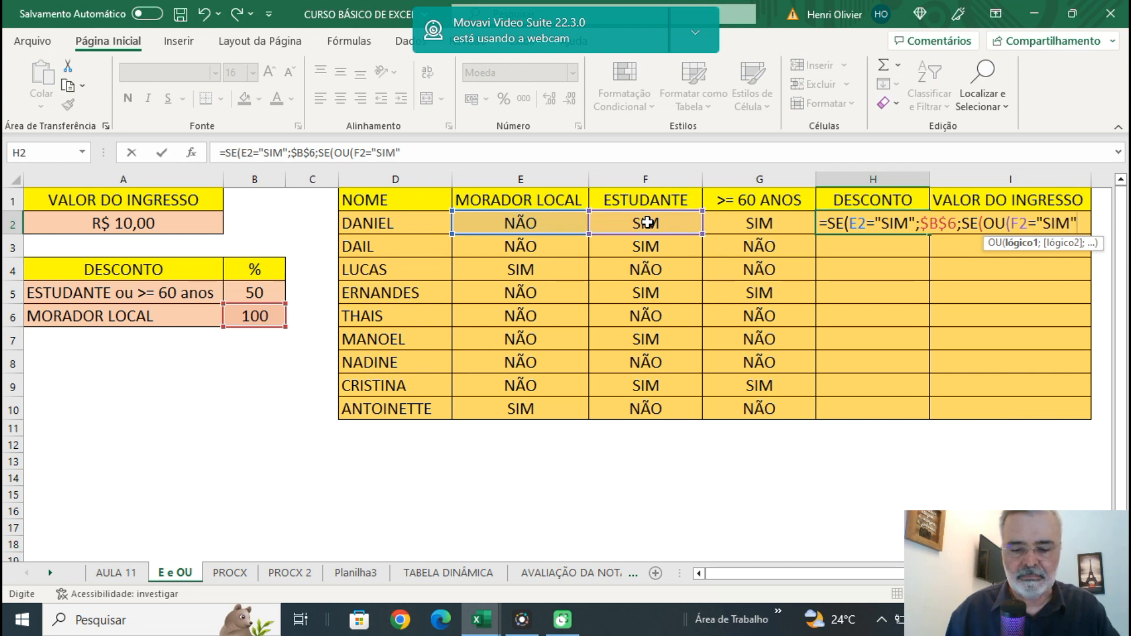
type(";")
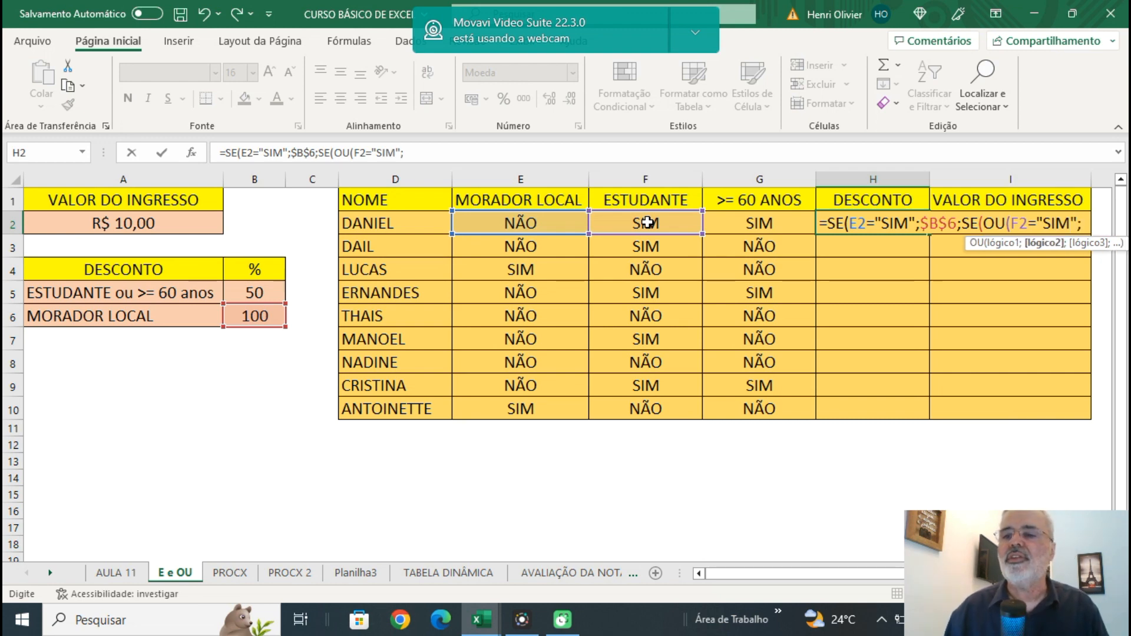
Add G2="SIM" as the second condition of the OU test and close the OU function.
left_click(757, 228)
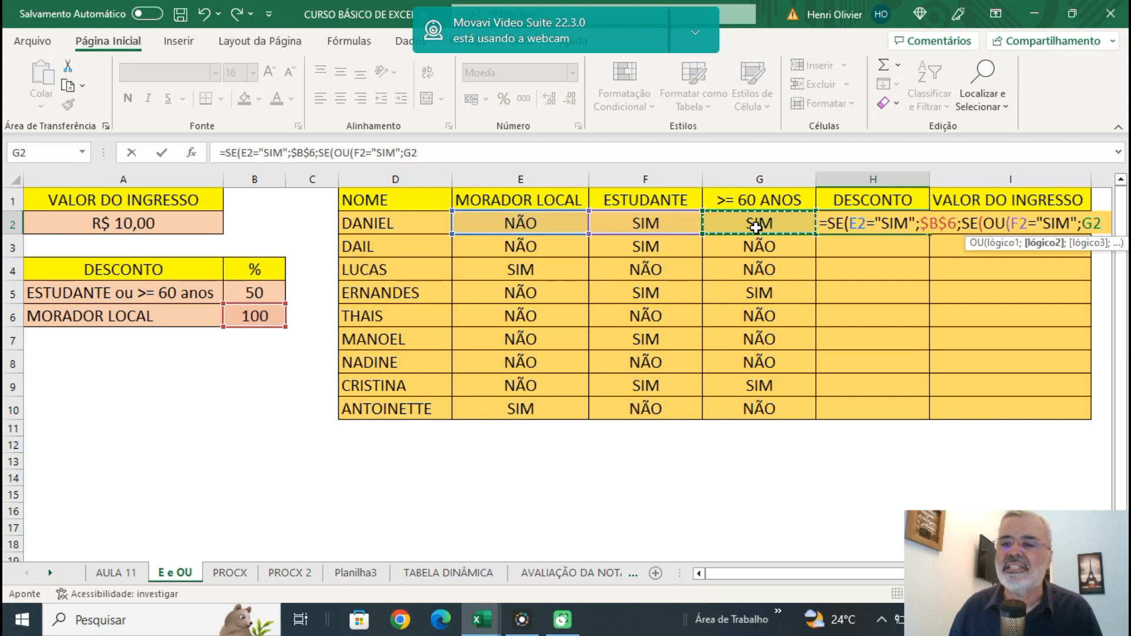
type("=")
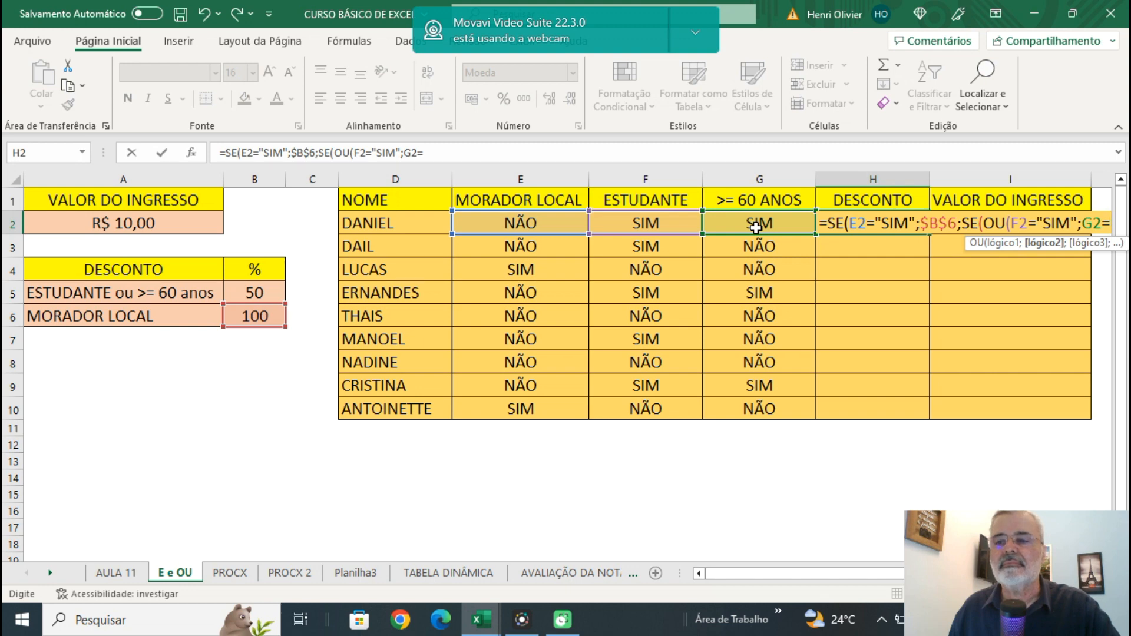
type("\"SIM\"")
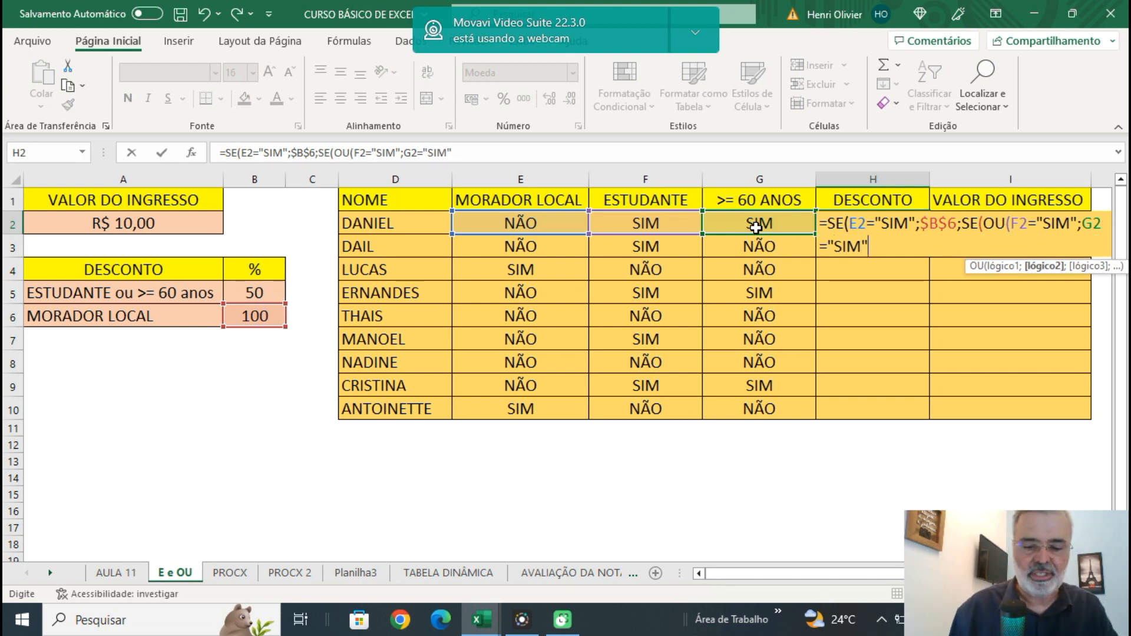
type(")")
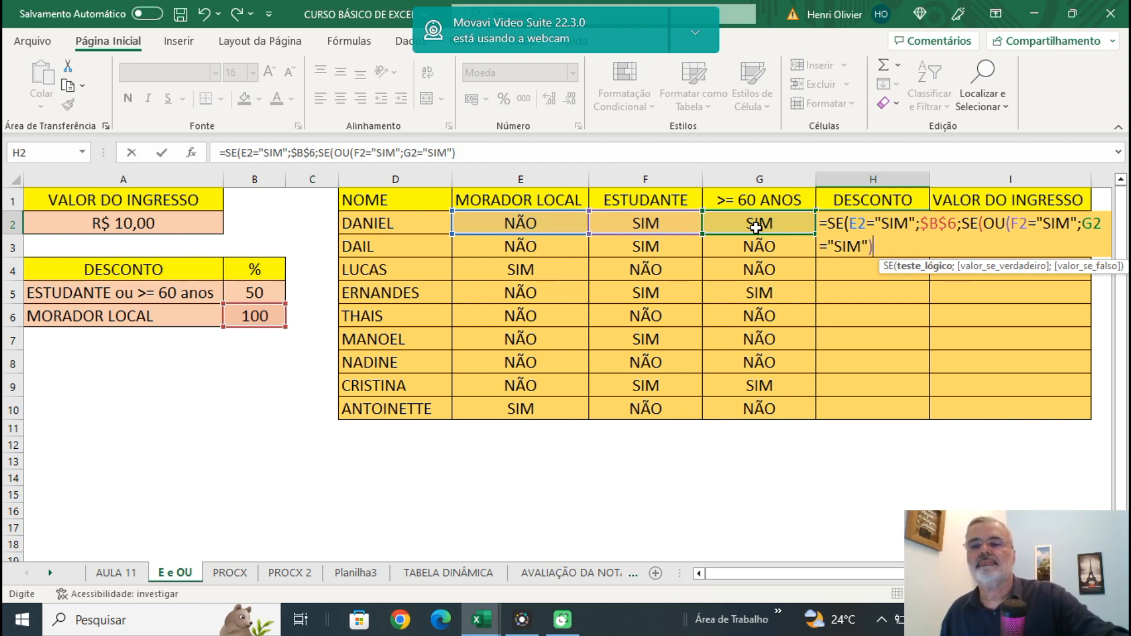
Complete the nested SE in H2 with the absolute $B$5 discount as value if true and 0 as value if false, closing both functions.
type(";")
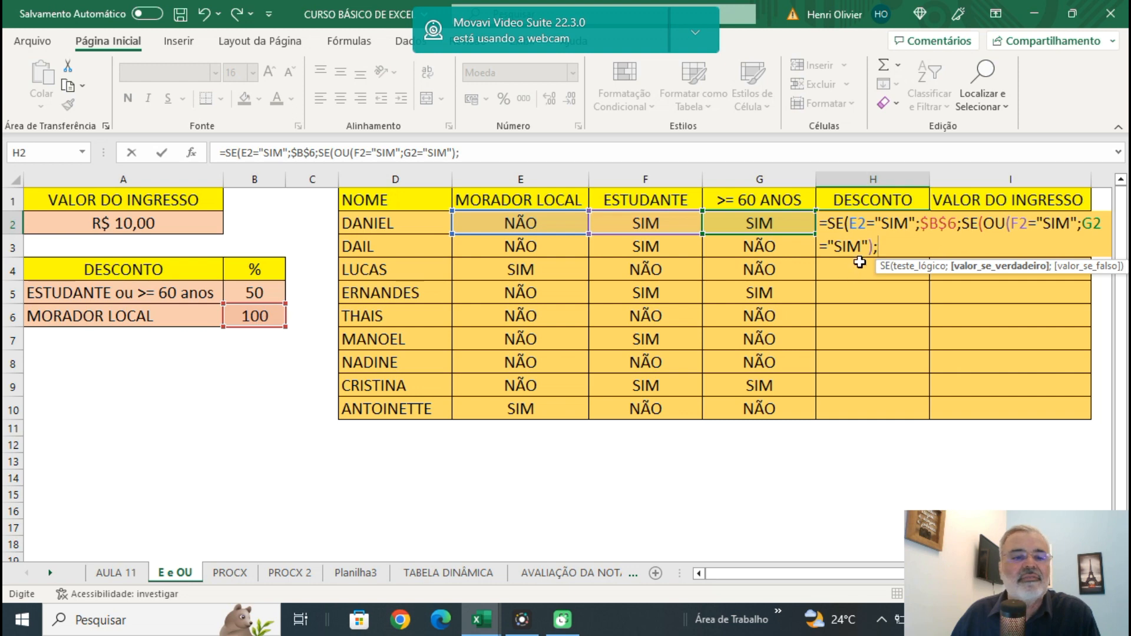
left_click(258, 291)
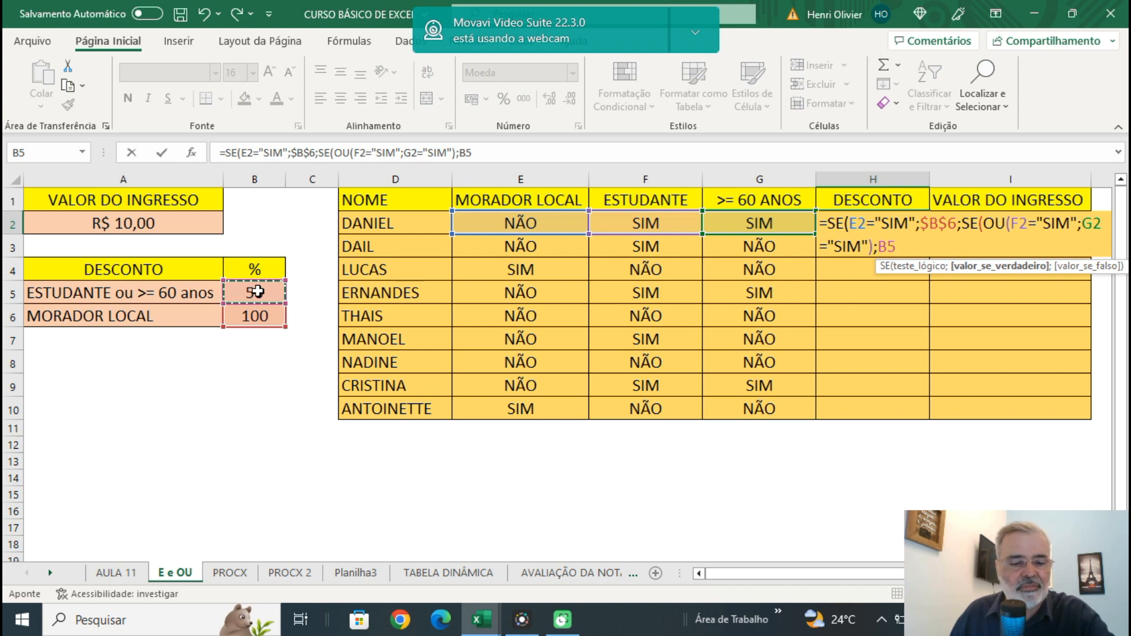
key("F4")
type(";")
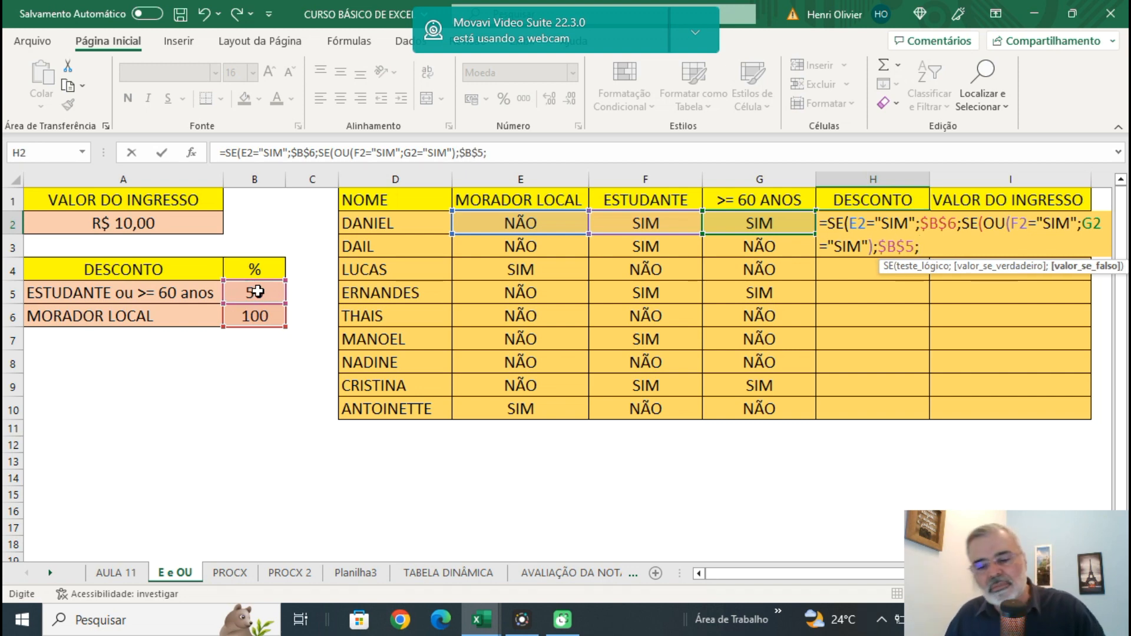
type("0")
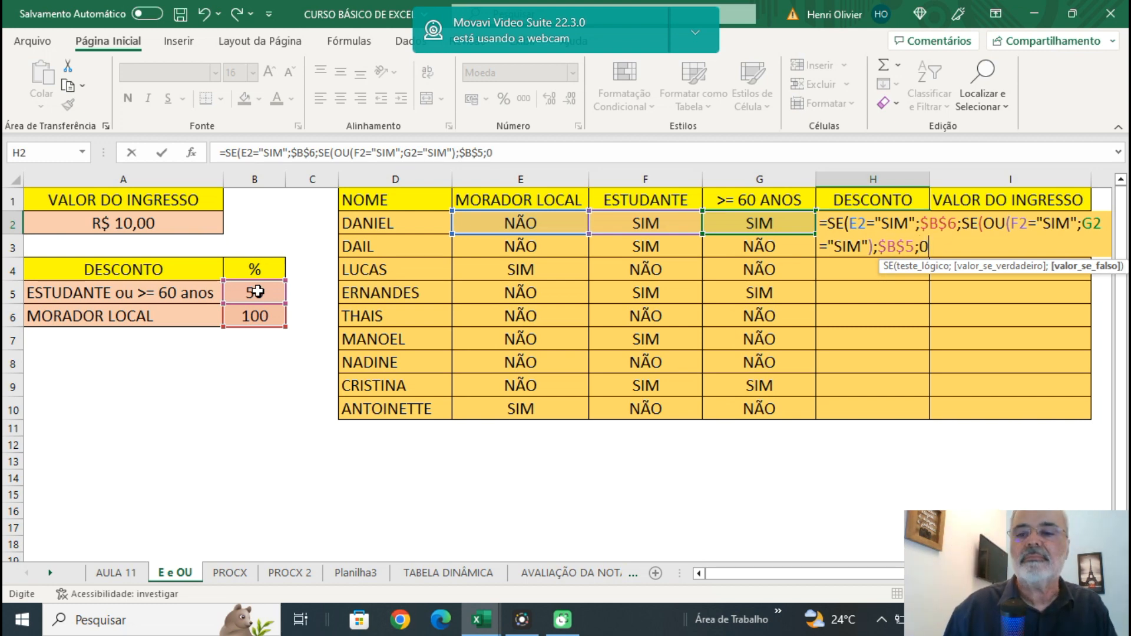
type(")")
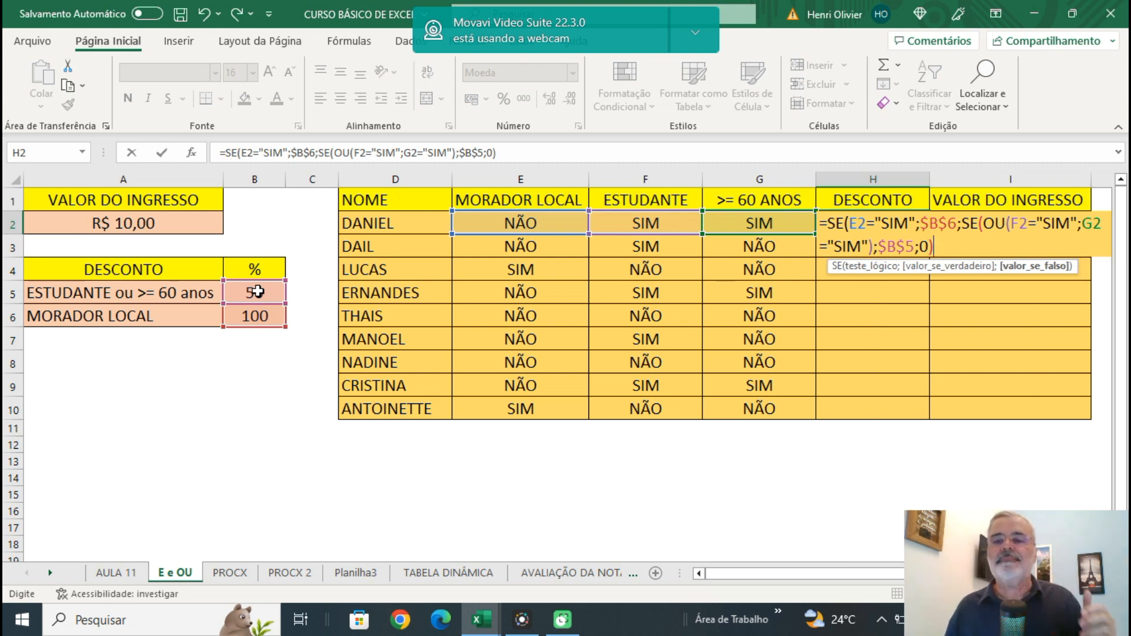
type(")")
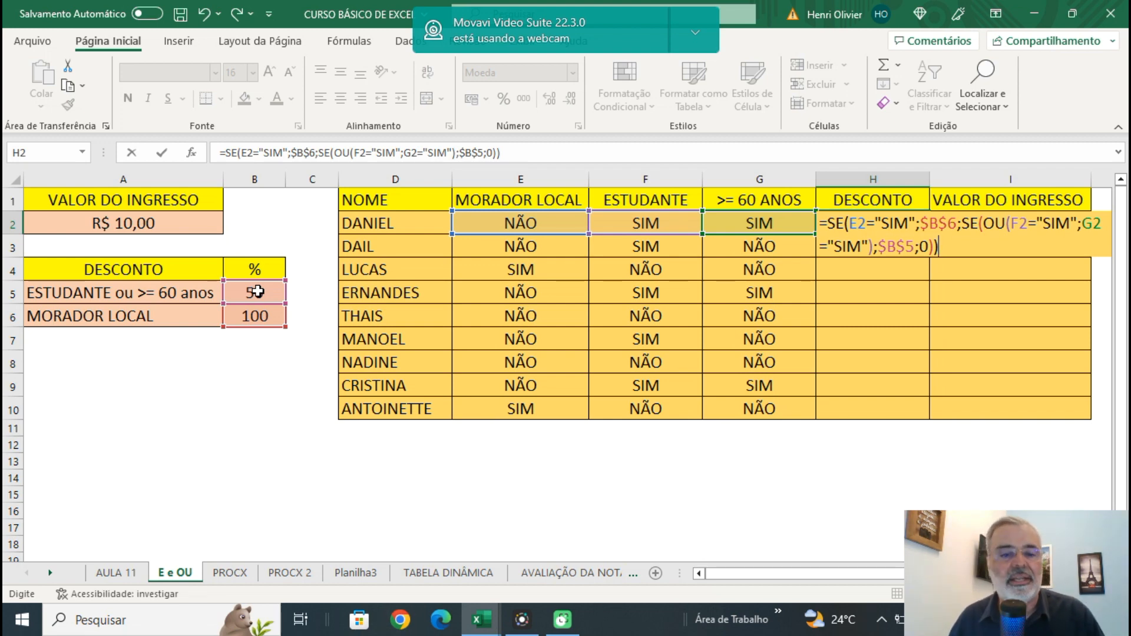
Multiply the H2 discount formula by the absolute ticket price $A$2 and by 100, and enter it.
type("*")
left_click(155, 221)
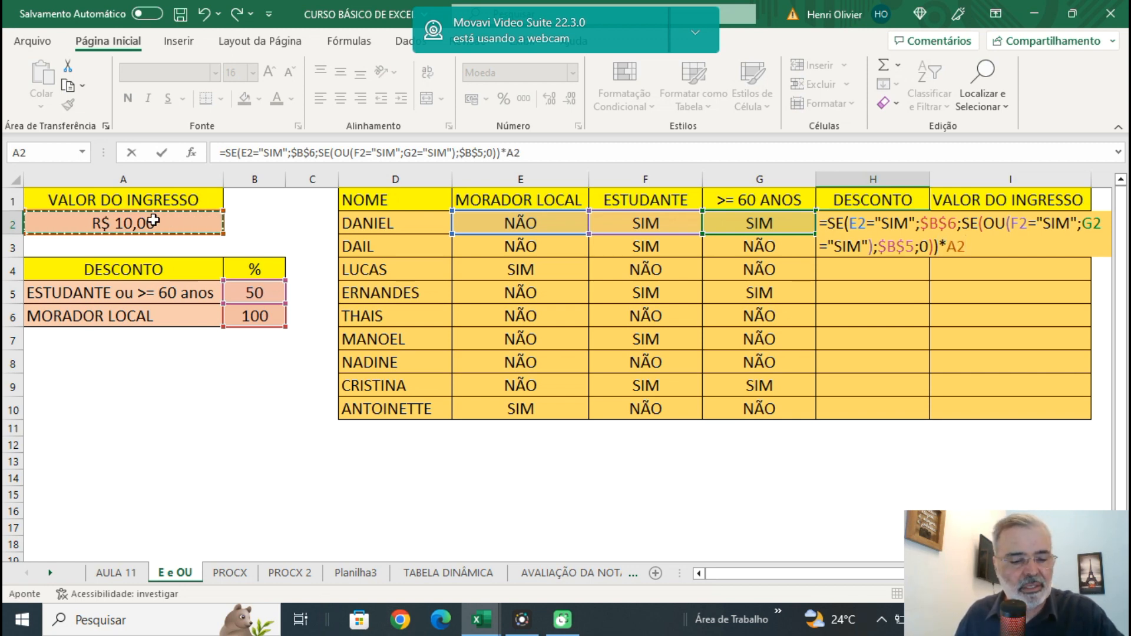
key("F4")
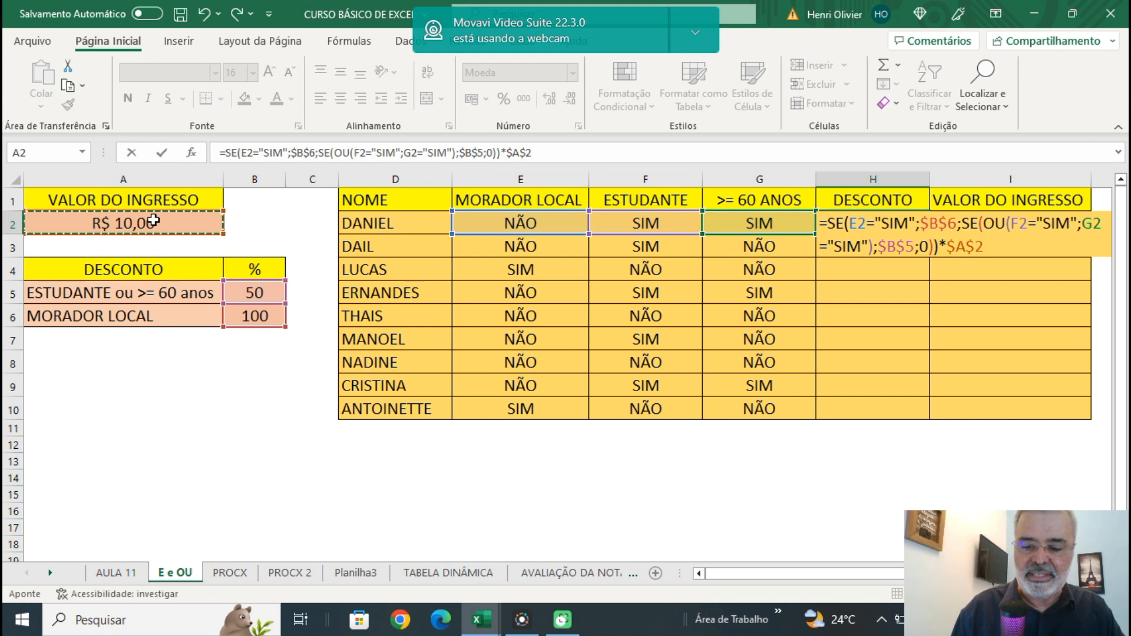
type("*100")
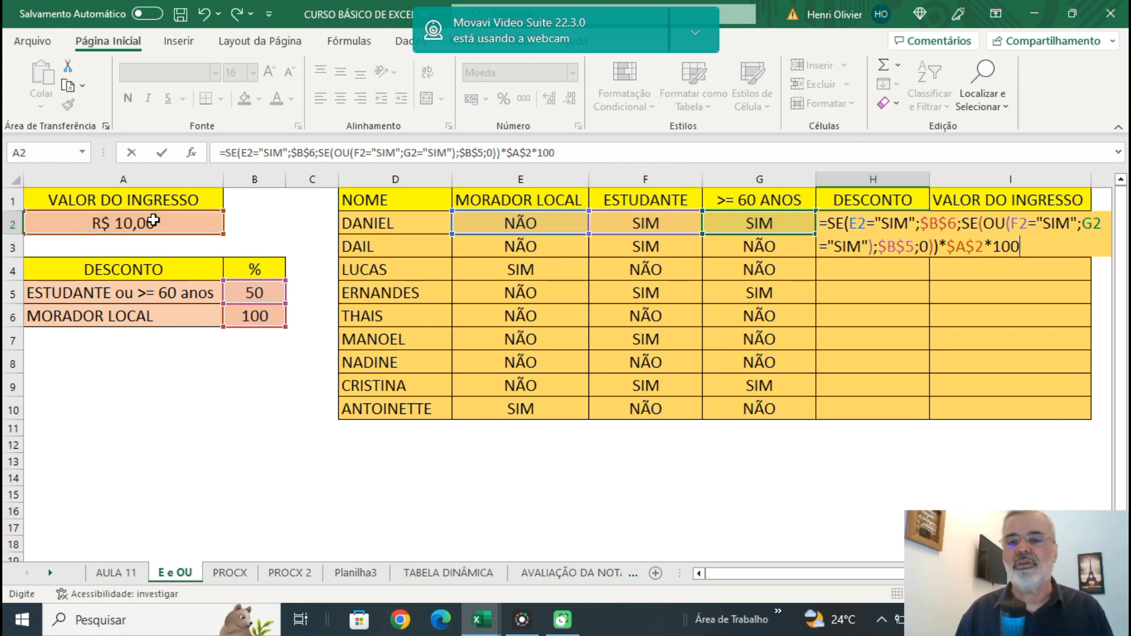
key("Return")
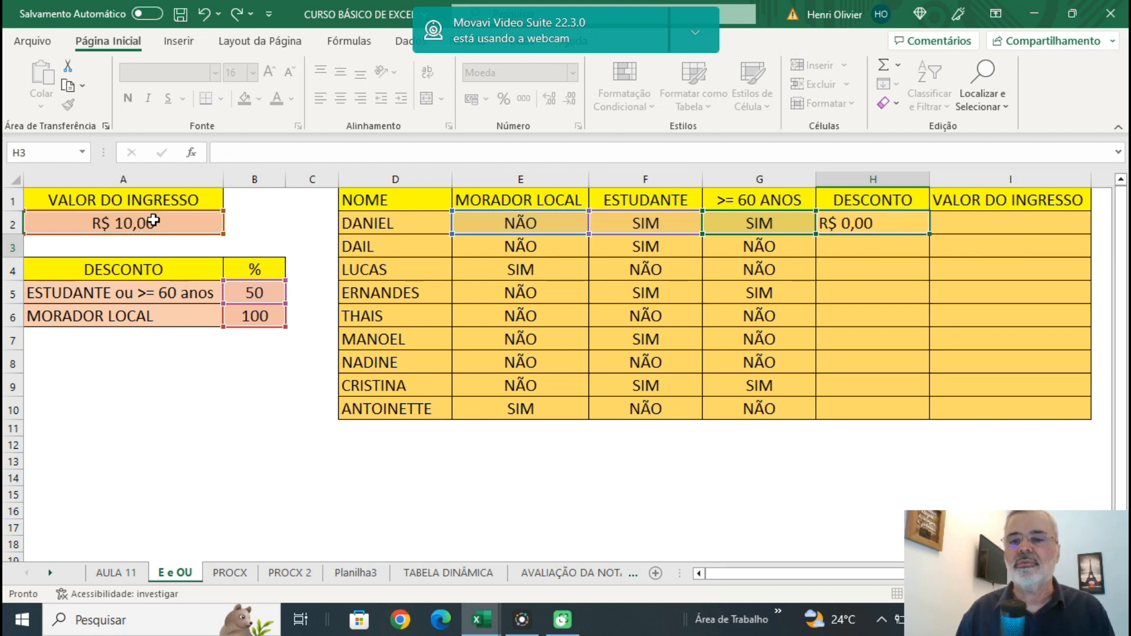
Correct the end of the H2 formula so that it divides by 100 instead of multiplying.
left_click(897, 224)
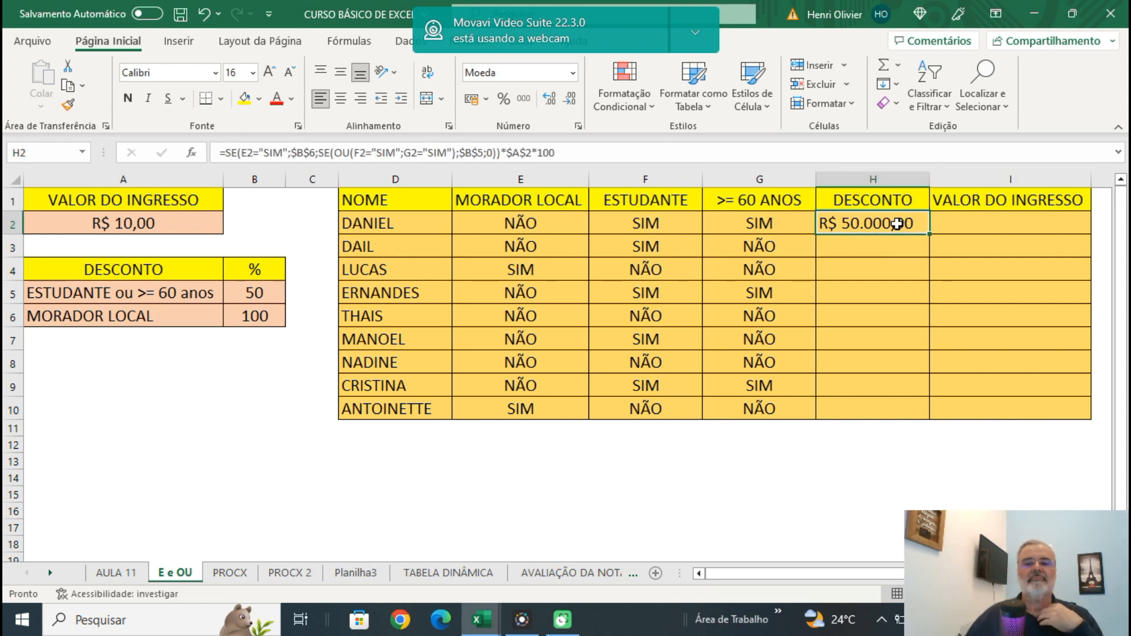
left_click(532, 154)
key("Delete")
type("/")
key("Return")
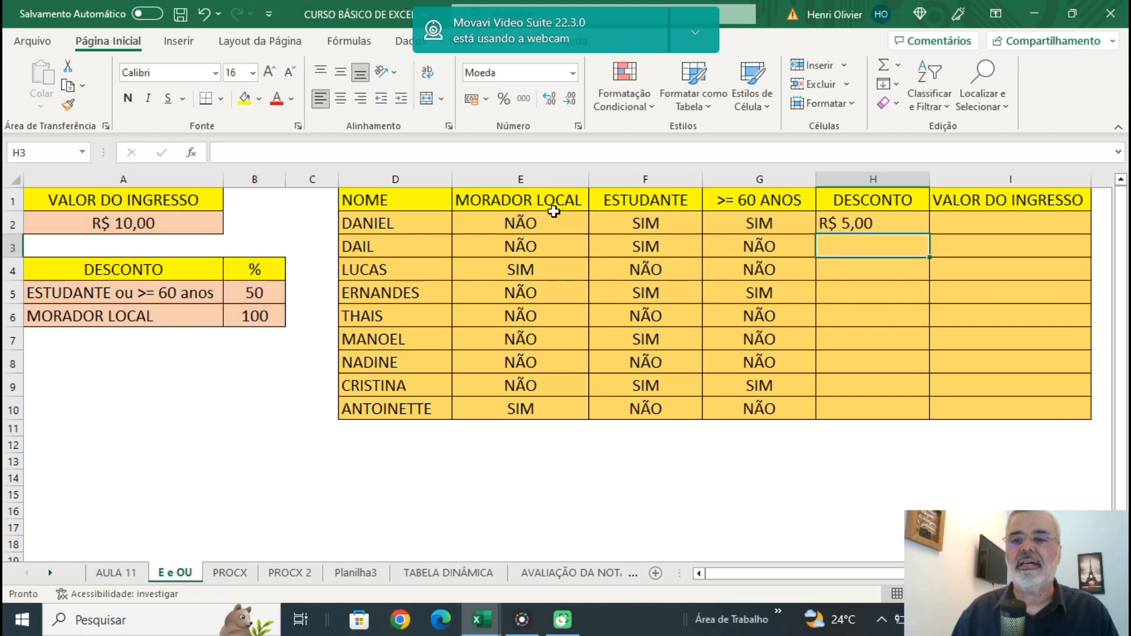
Review the H2 discount formula and fill it down to H10.
left_click(869, 223)
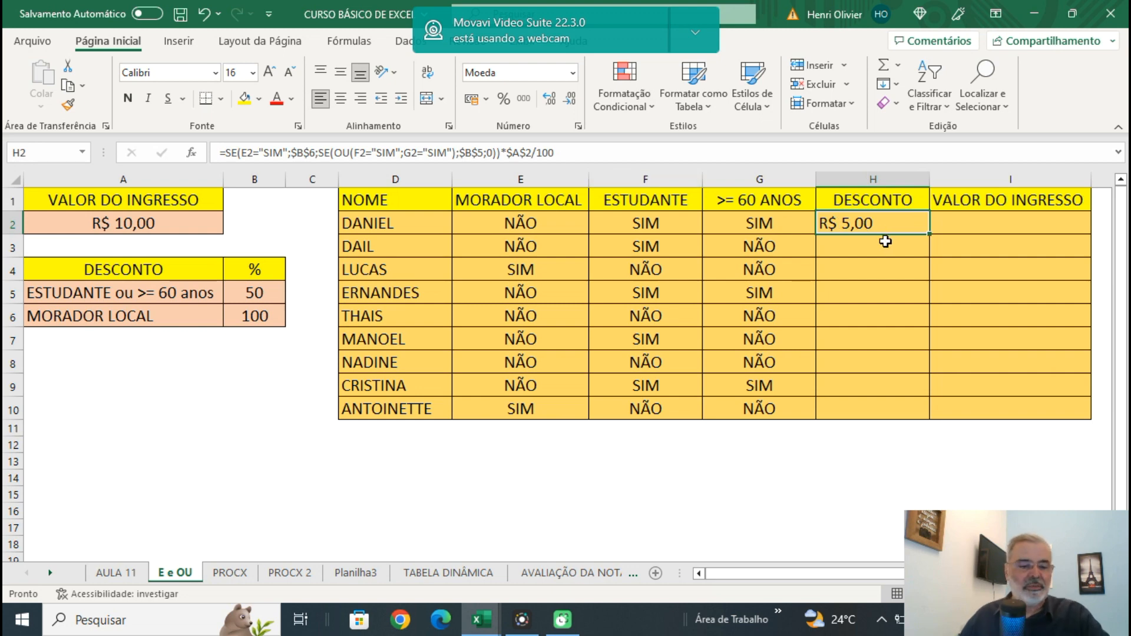
key("F2")
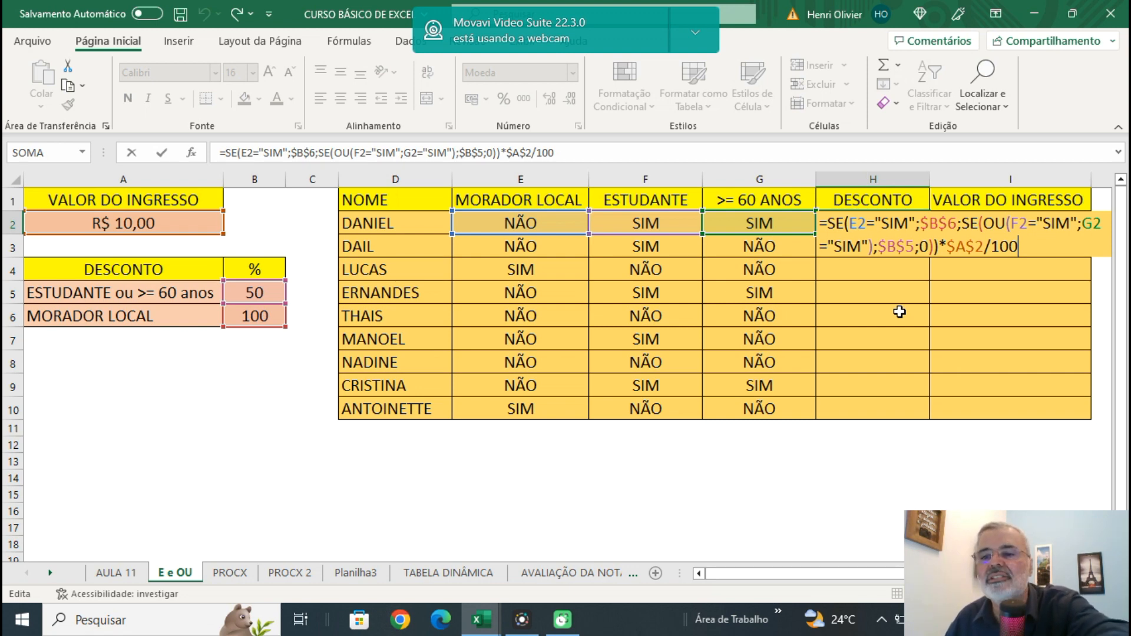
key("Return")
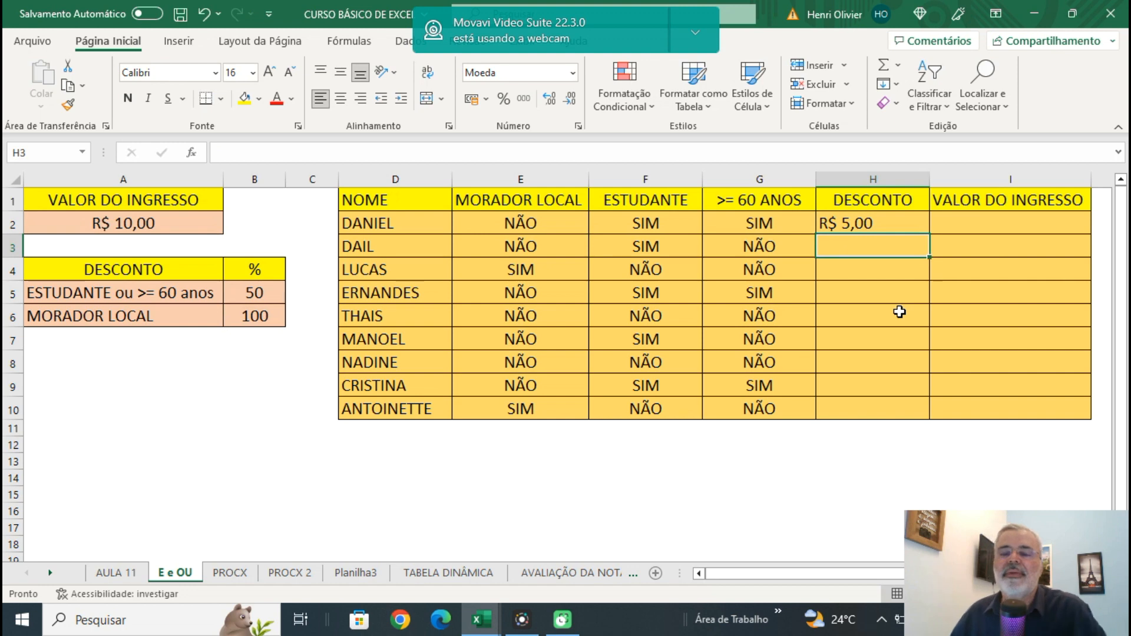
left_click(872, 224)
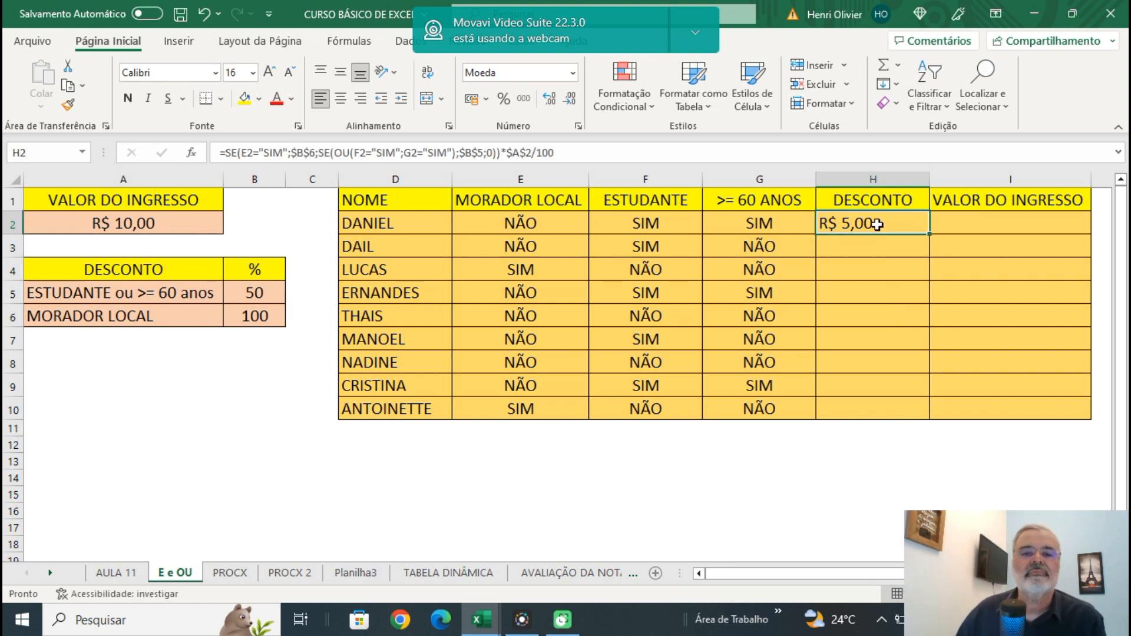
left_click(935, 237)
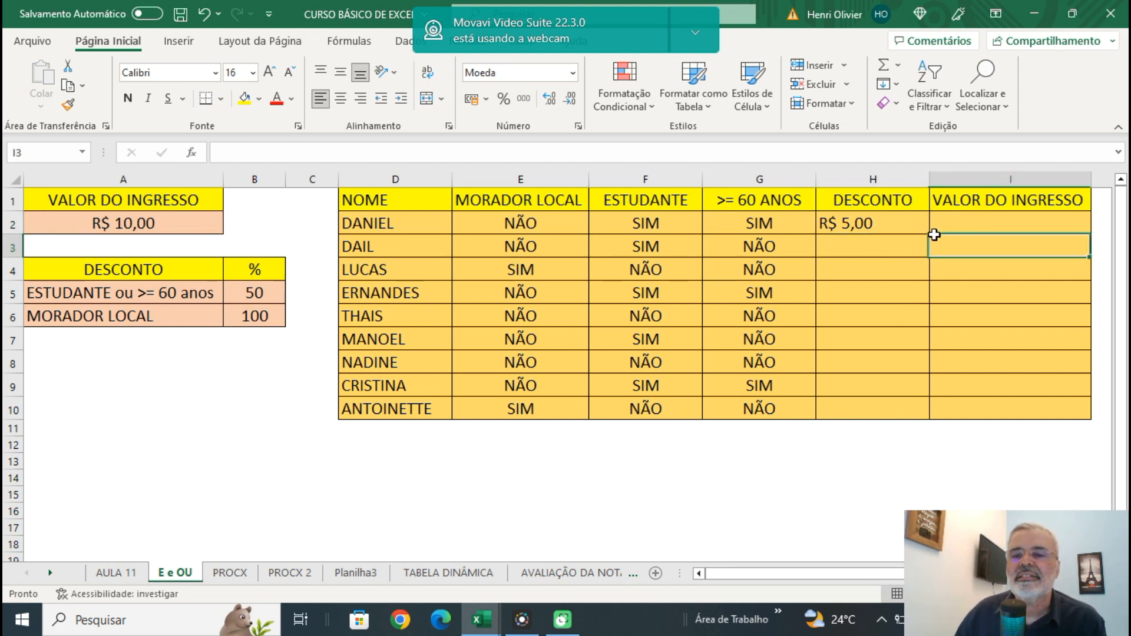
left_click(911, 227)
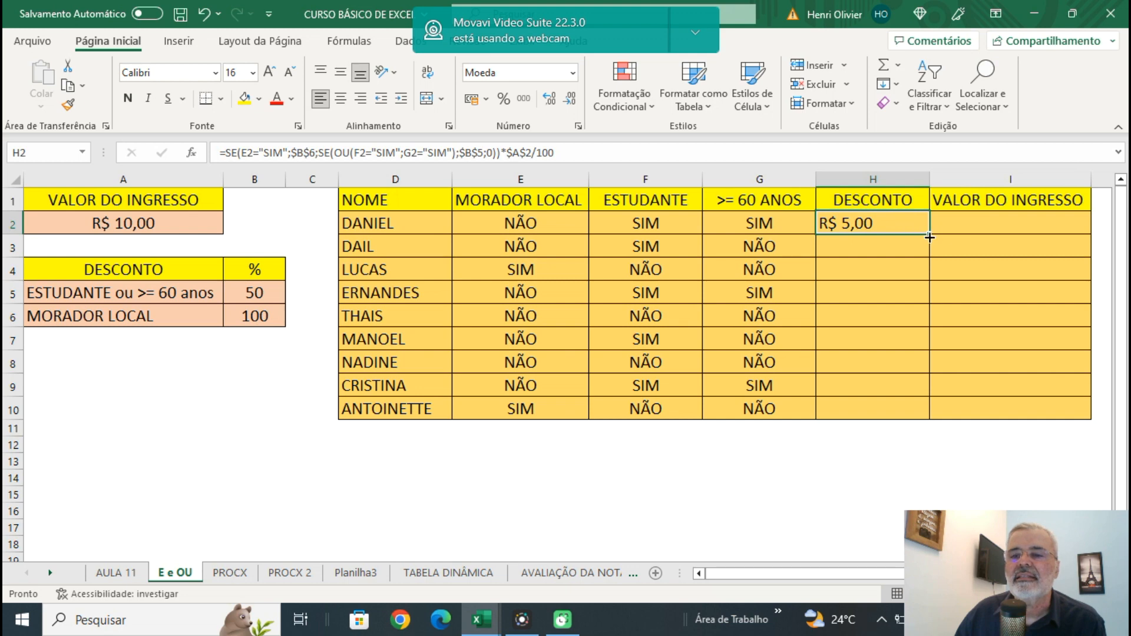
left_click_drag(929, 237, 929, 281)
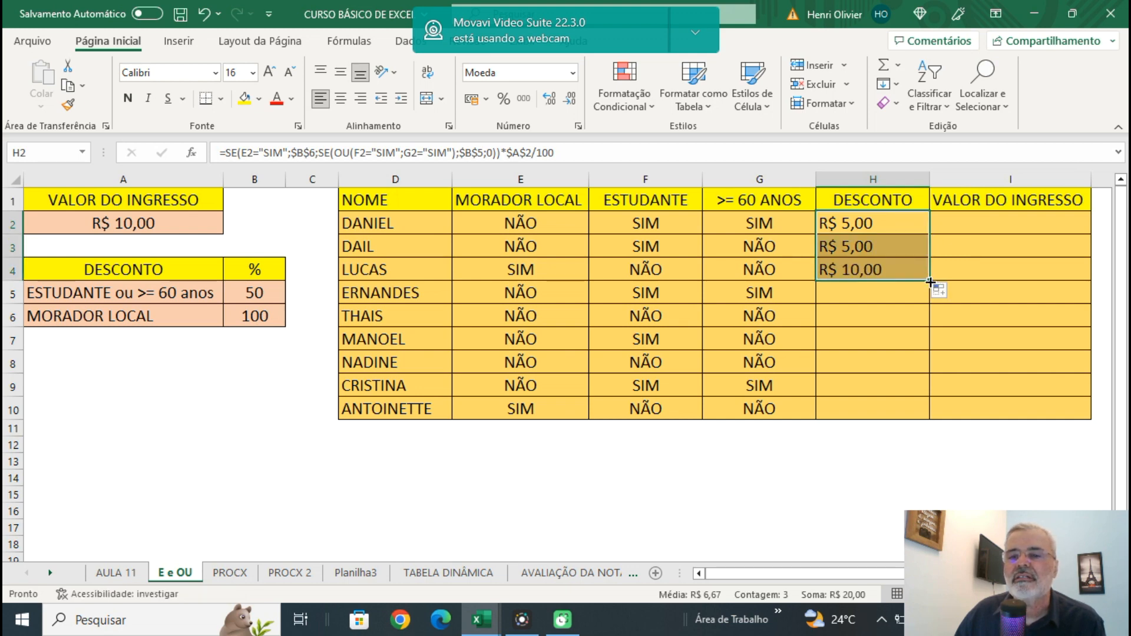
double_click(930, 282)
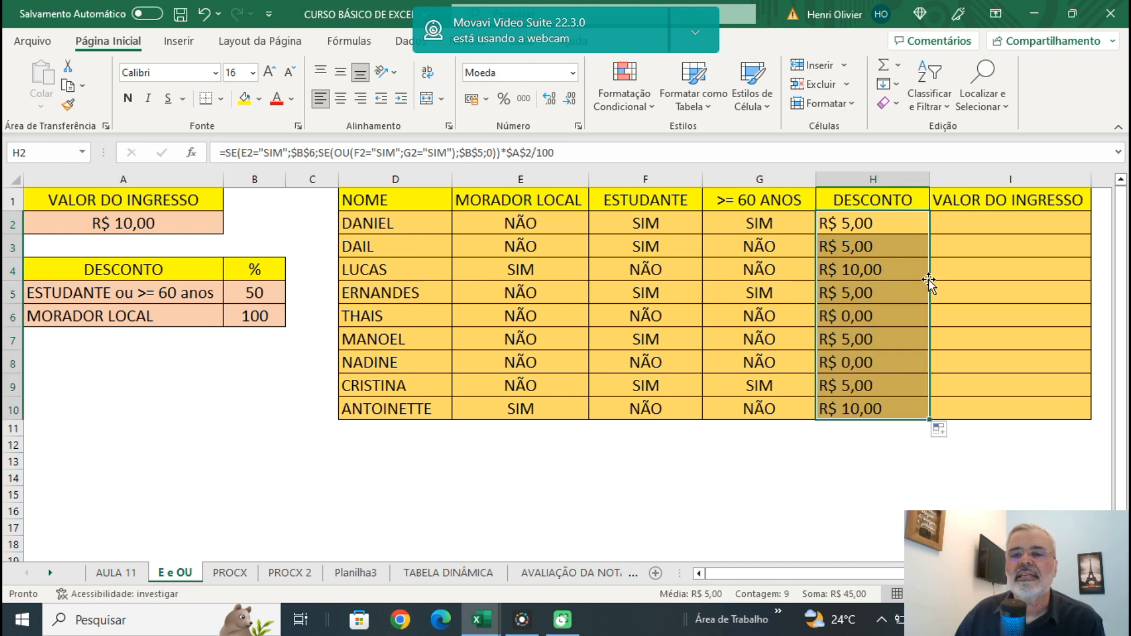
Centre the discount values in H2:H10, keeping the DESCONTO header centred.
left_click(871, 205)
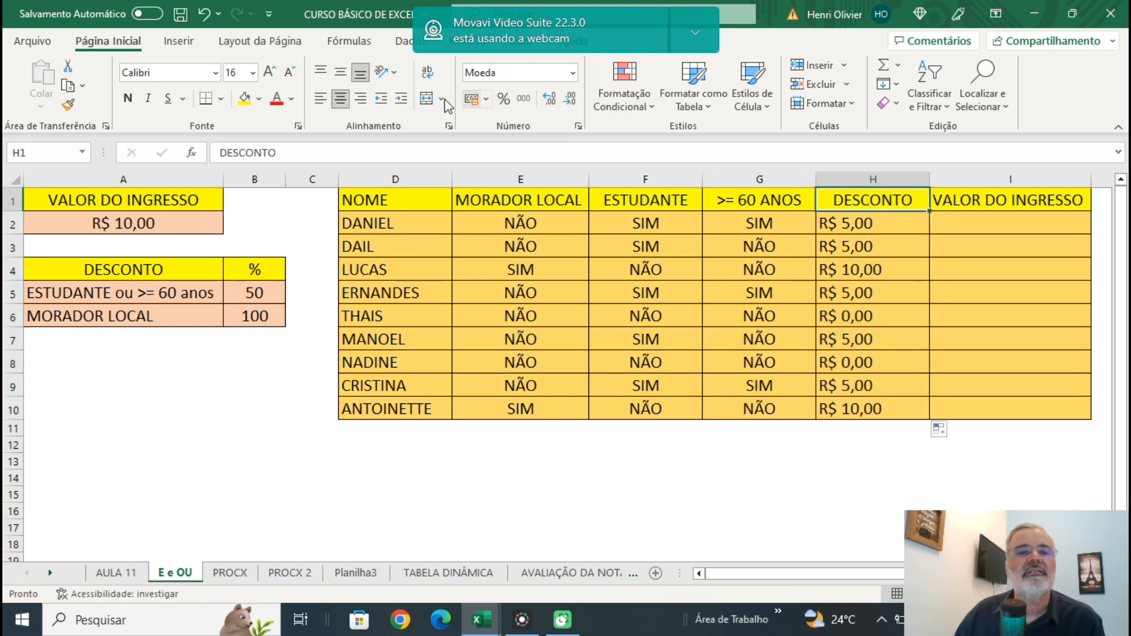
left_click(360, 98)
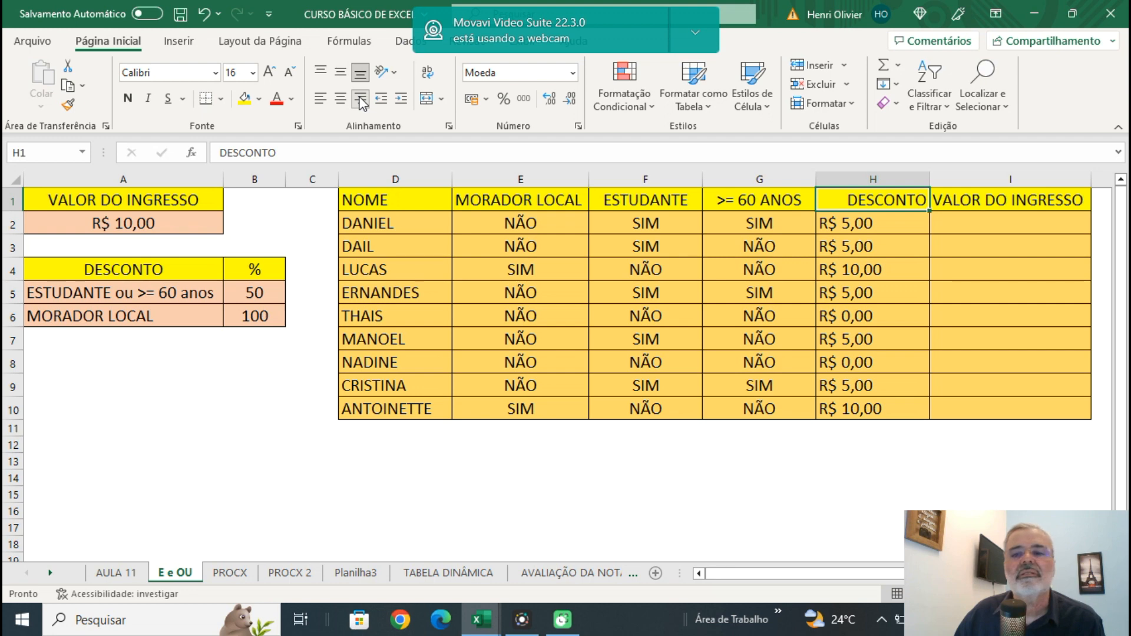
left_click(341, 98)
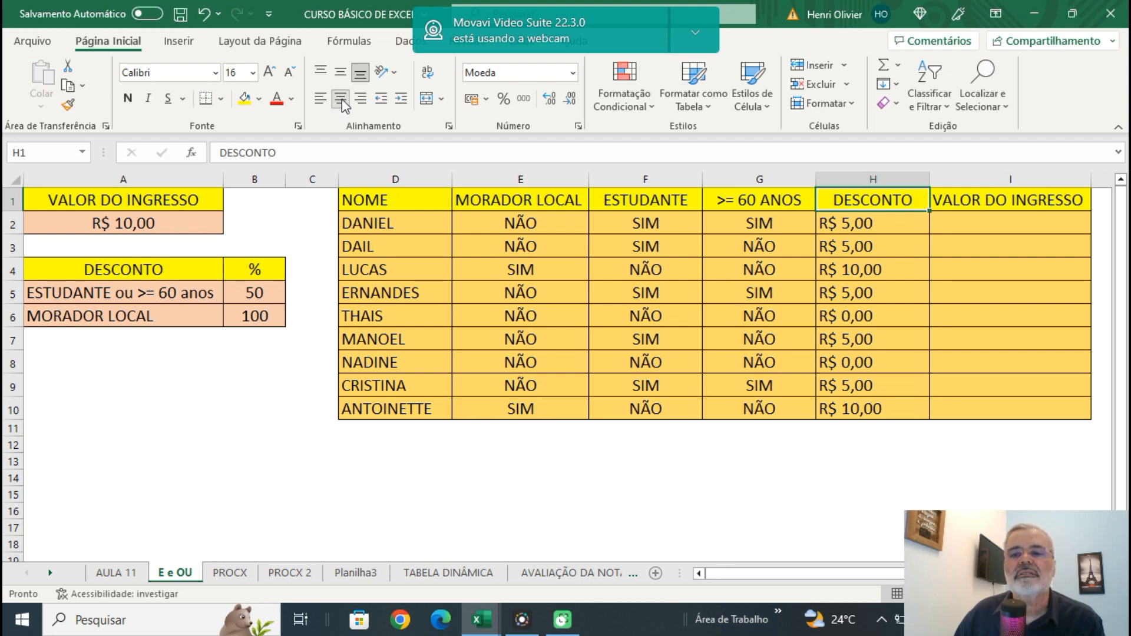
left_click_drag(871, 225, 886, 400)
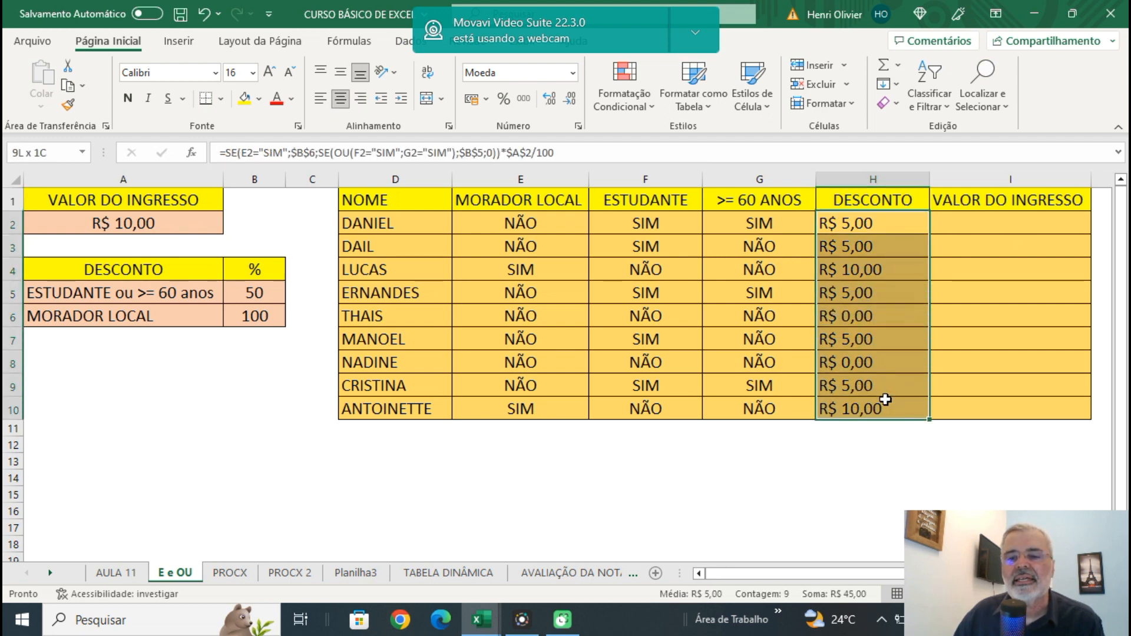
left_click(340, 99)
left_click(826, 462)
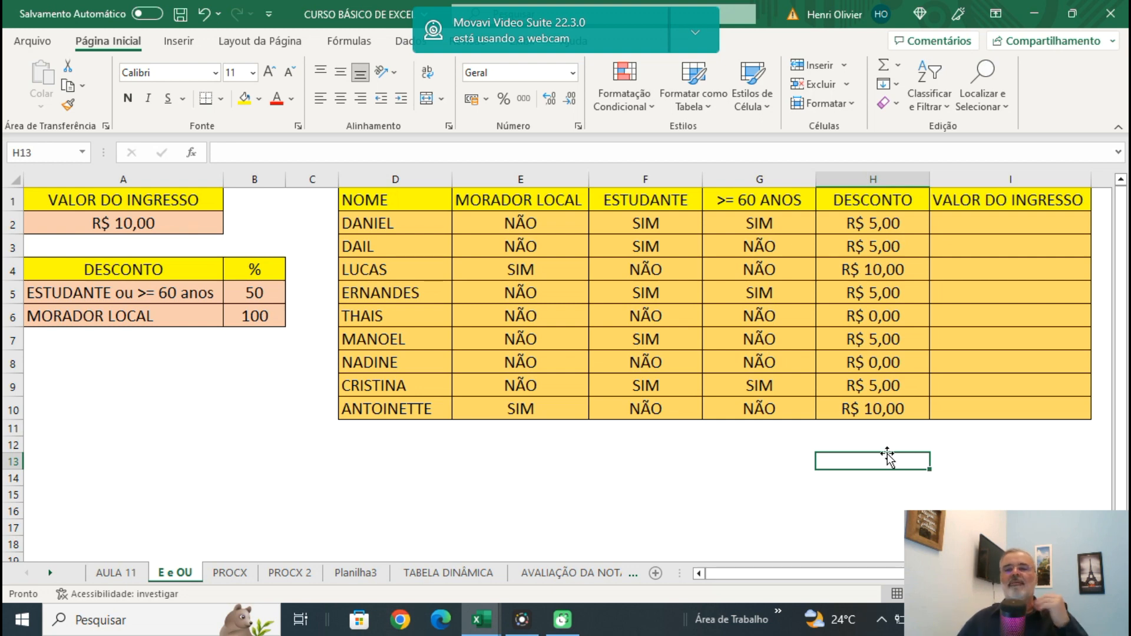
Enter the formula =A2-H2 in I2 to subtract the discount from the ticket price.
left_click(1007, 217)
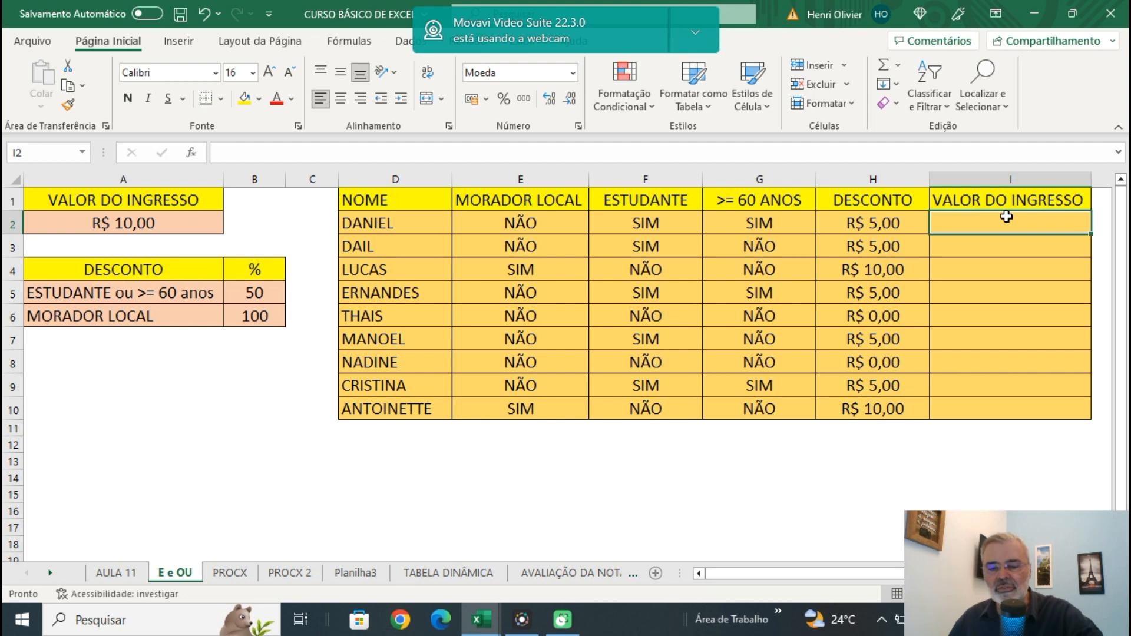
type("=")
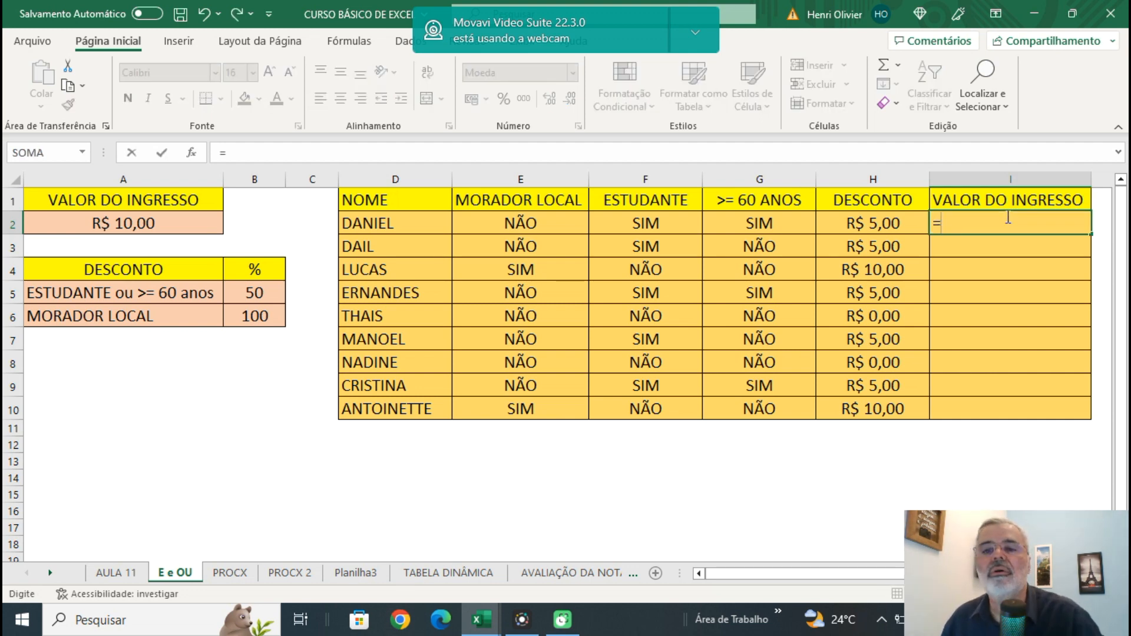
left_click(123, 223)
type("-")
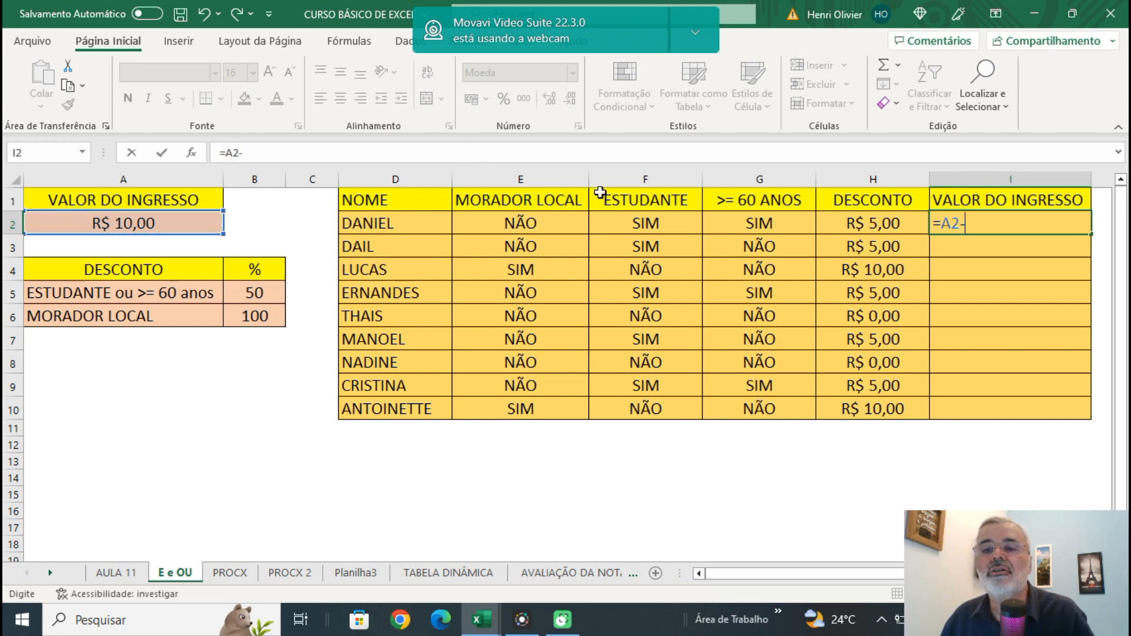
left_click(873, 228)
key("Return")
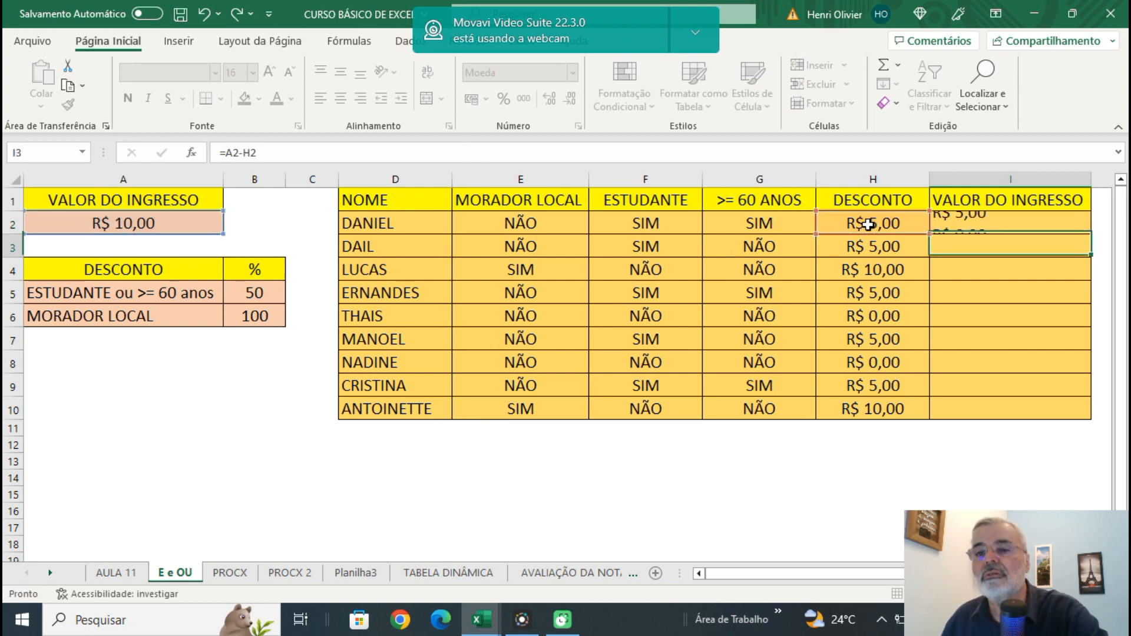
Fill the I2 ticket value formula down to I10 and inspect the copied formula in I4.
left_click(1002, 221)
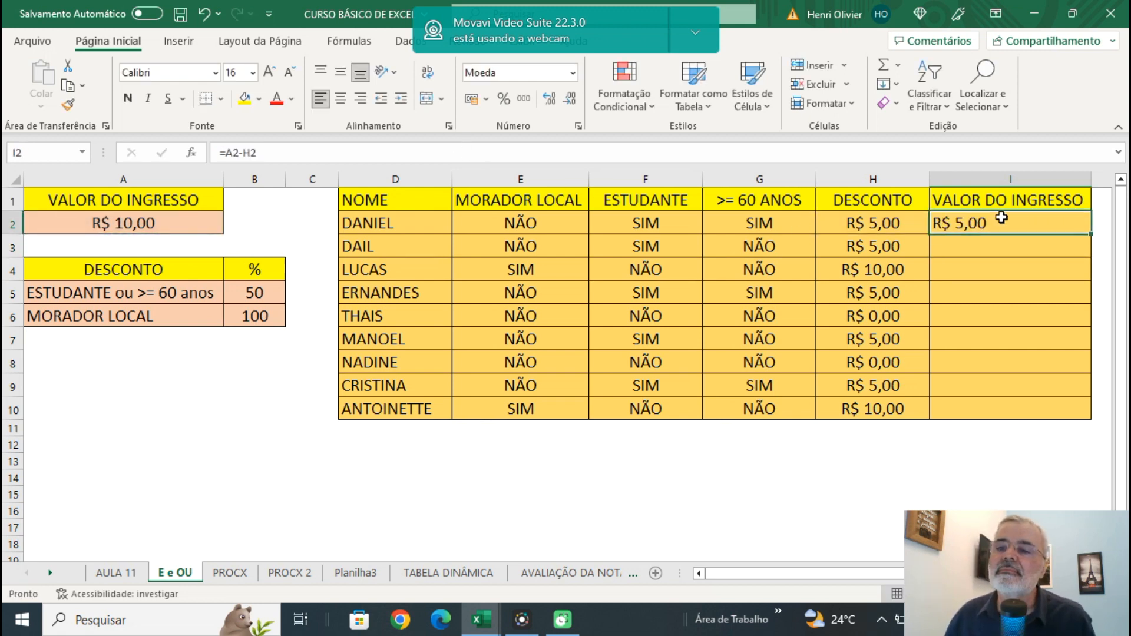
double_click(1092, 234)
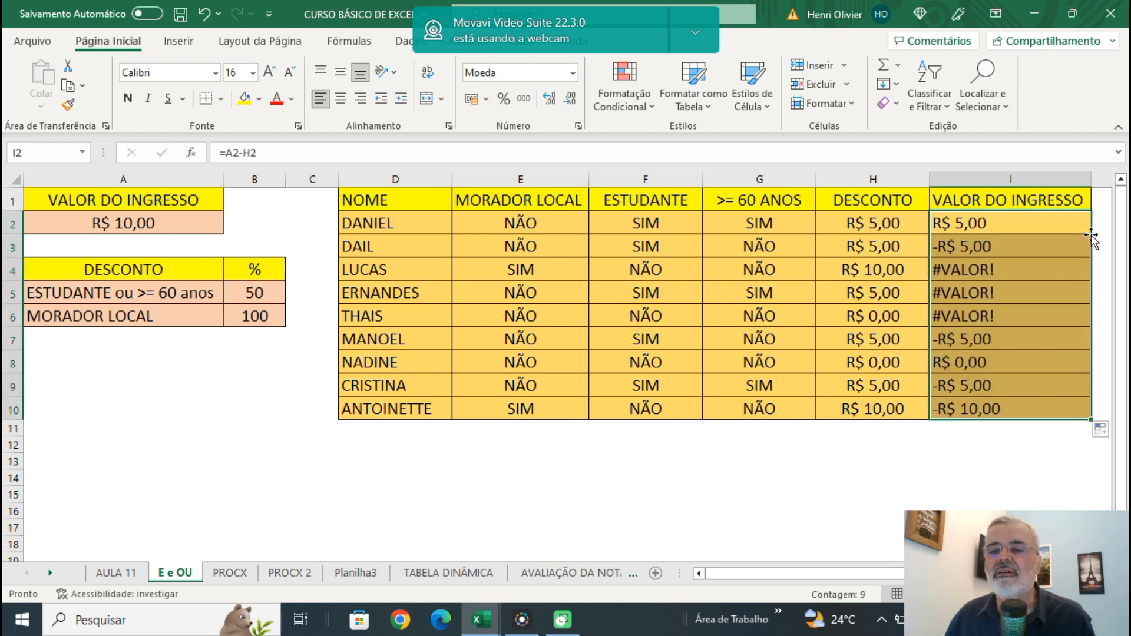
left_click(978, 272)
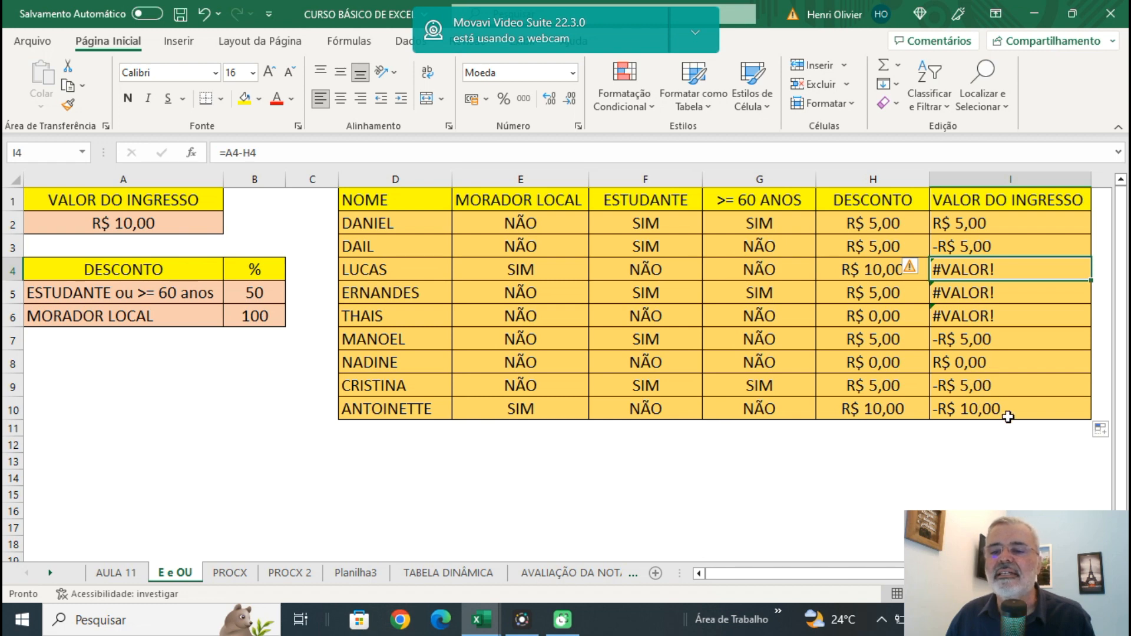
Make the A2 reference absolute in the I2 formula so it reads =$A$2-H2.
left_click(993, 225)
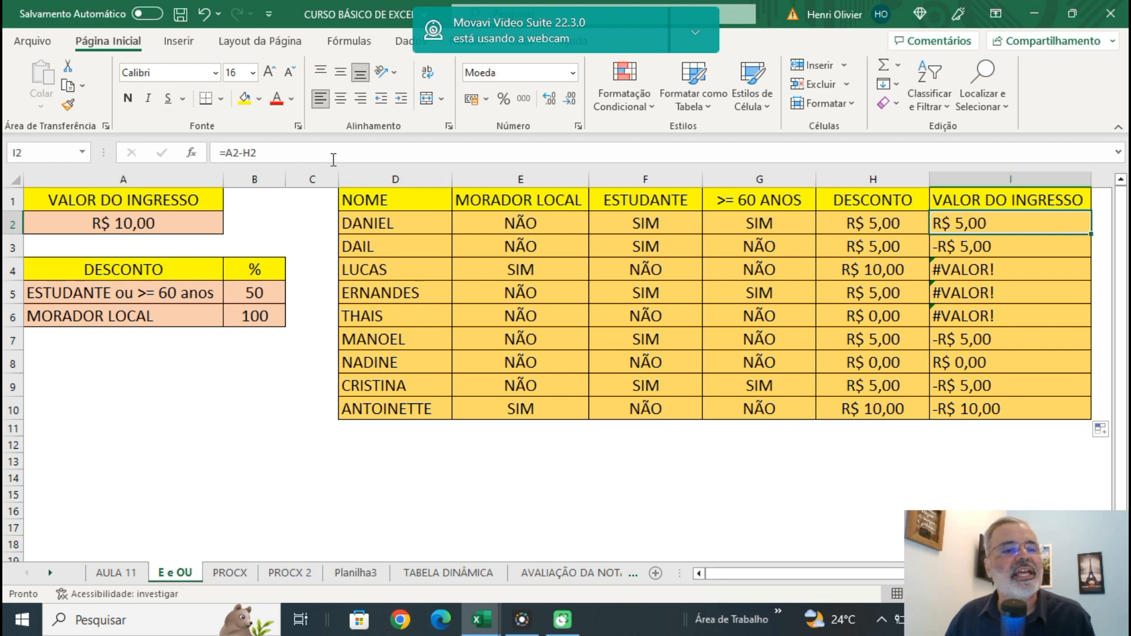
left_click(234, 152)
left_click_drag(233, 152, 240, 151)
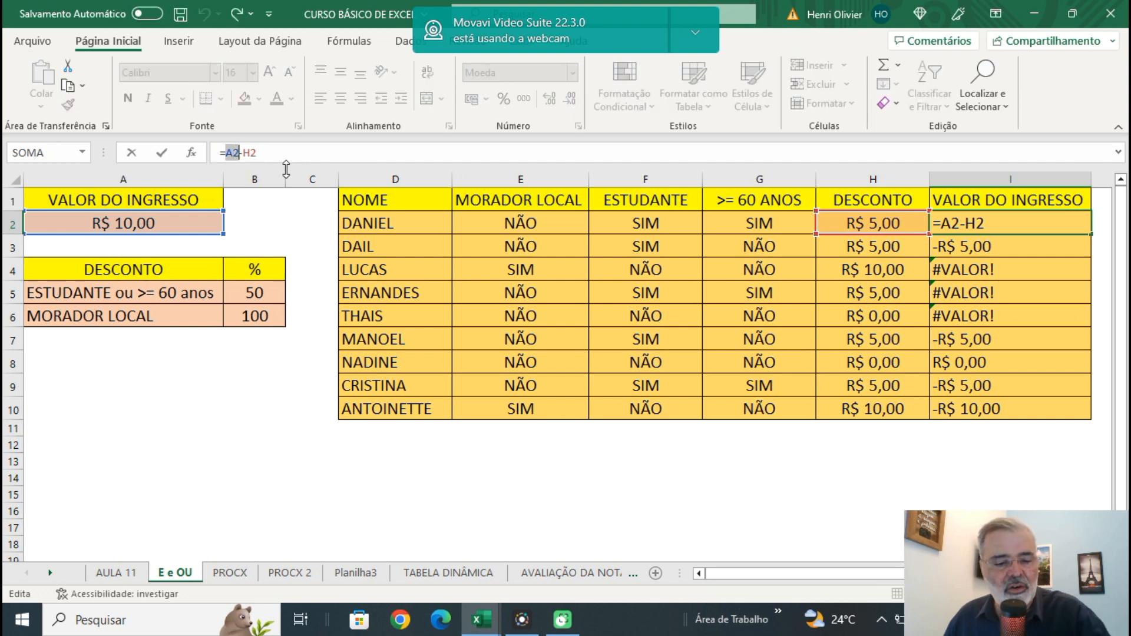
key("F4")
key("Return")
left_click(996, 223)
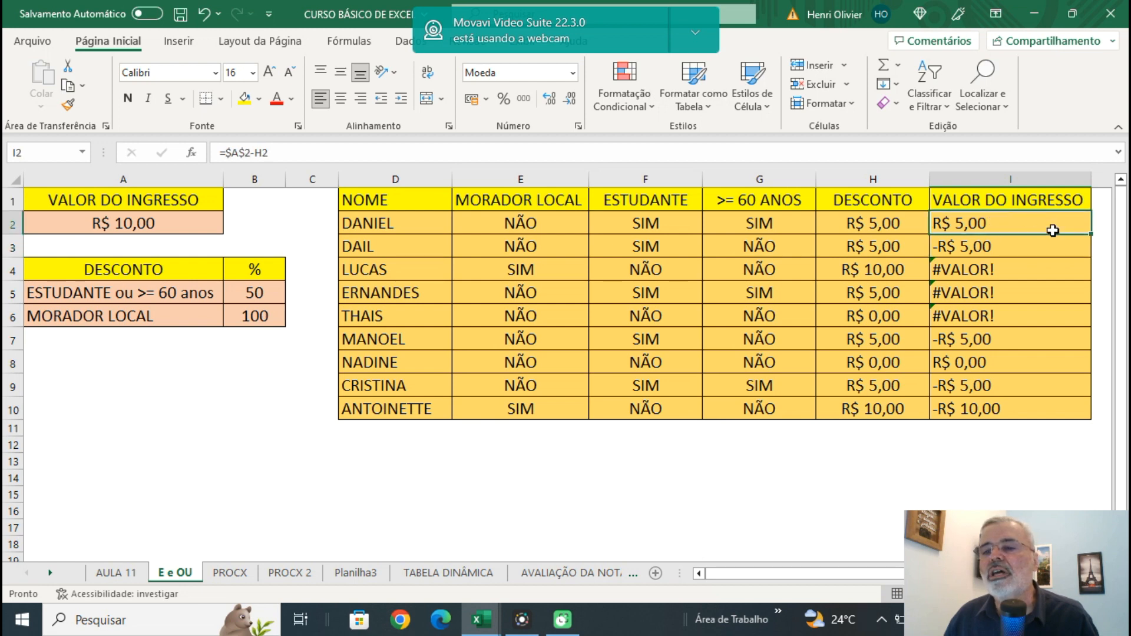
Fill the I2 ticket value formula down to I10 and centre the values in I2:I10.
double_click(1094, 235)
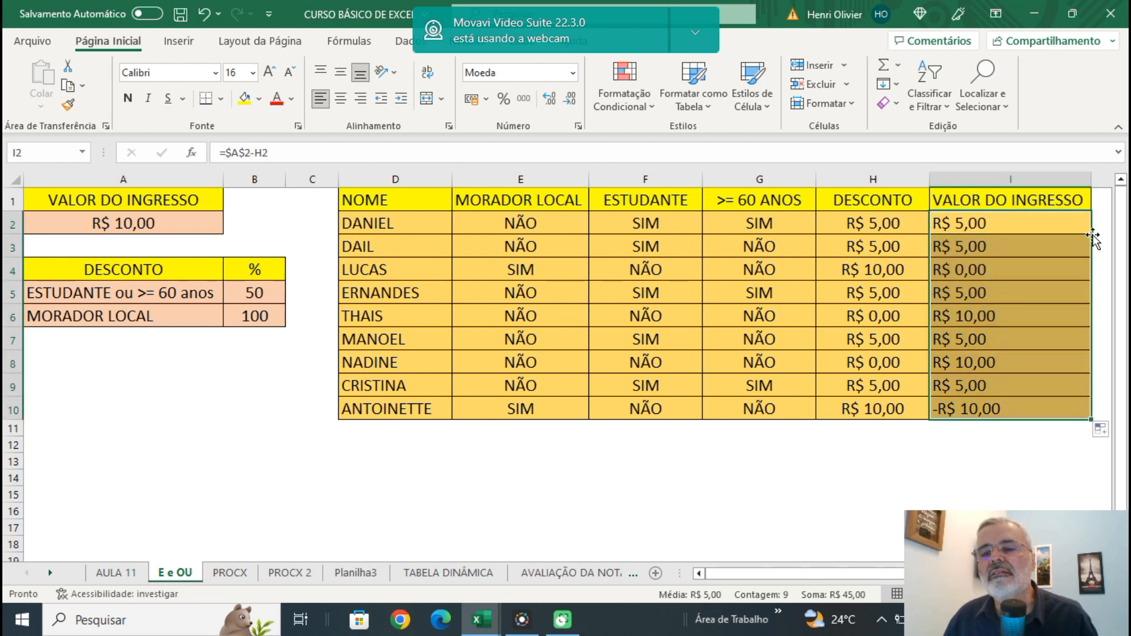
left_click_drag(1000, 222, 998, 417)
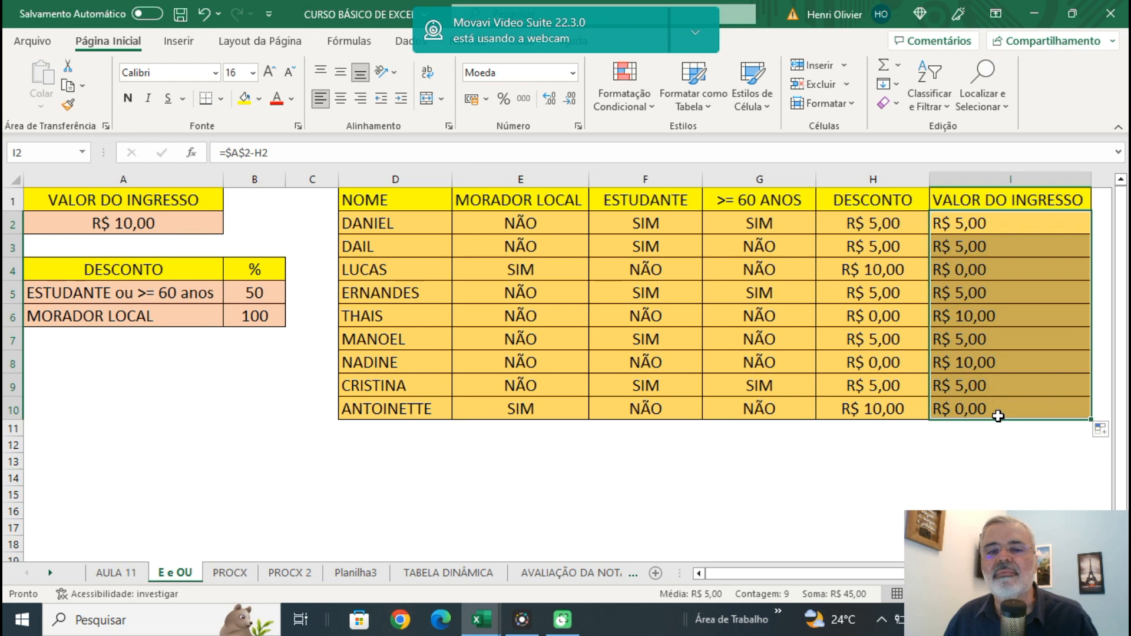
left_click(340, 99)
left_click(613, 482)
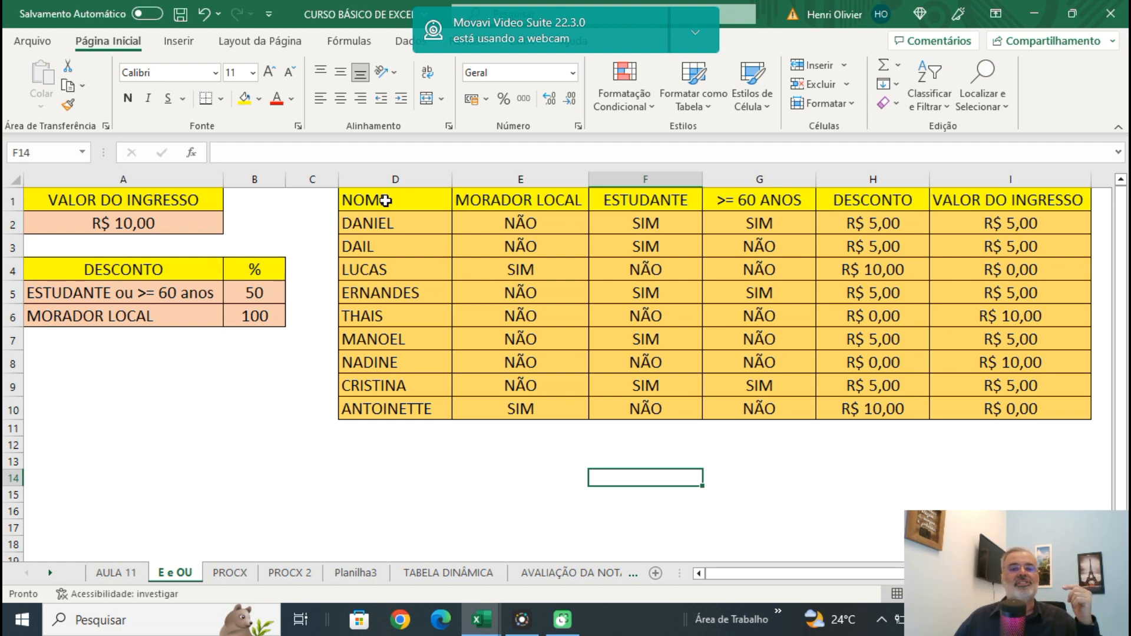
Turn on filtering for the table in D1:I10.
left_click(411, 207)
mouse_move(411, 207)
left_mouse_down()
mouse_move(872, 293)
mouse_move(1002, 361)
mouse_move(998, 405)
left_mouse_up()
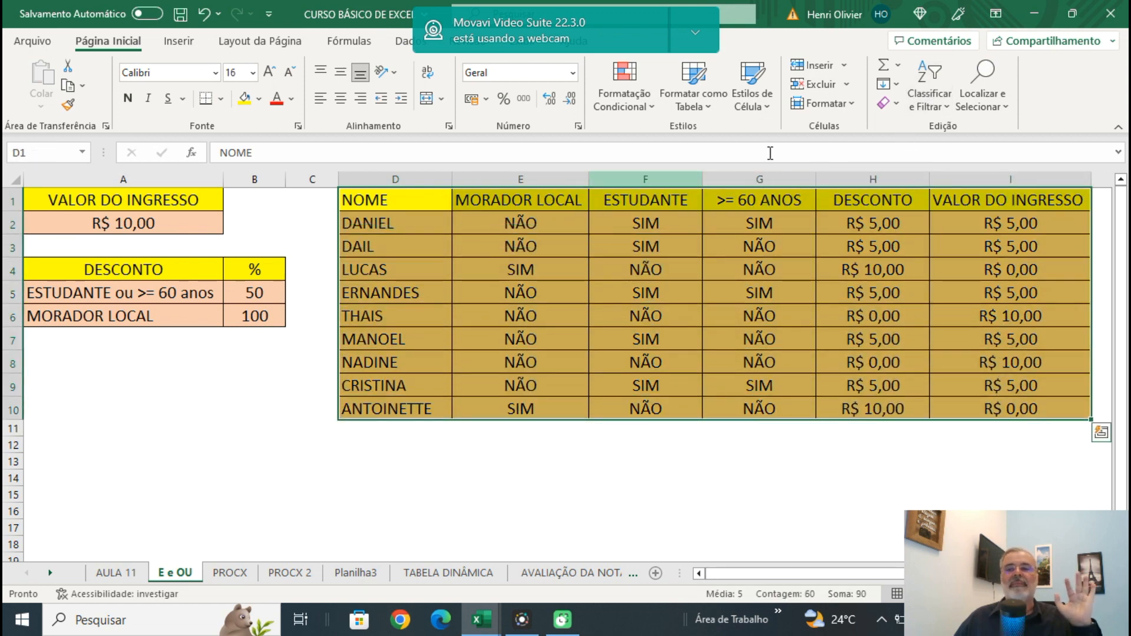
left_click(927, 97)
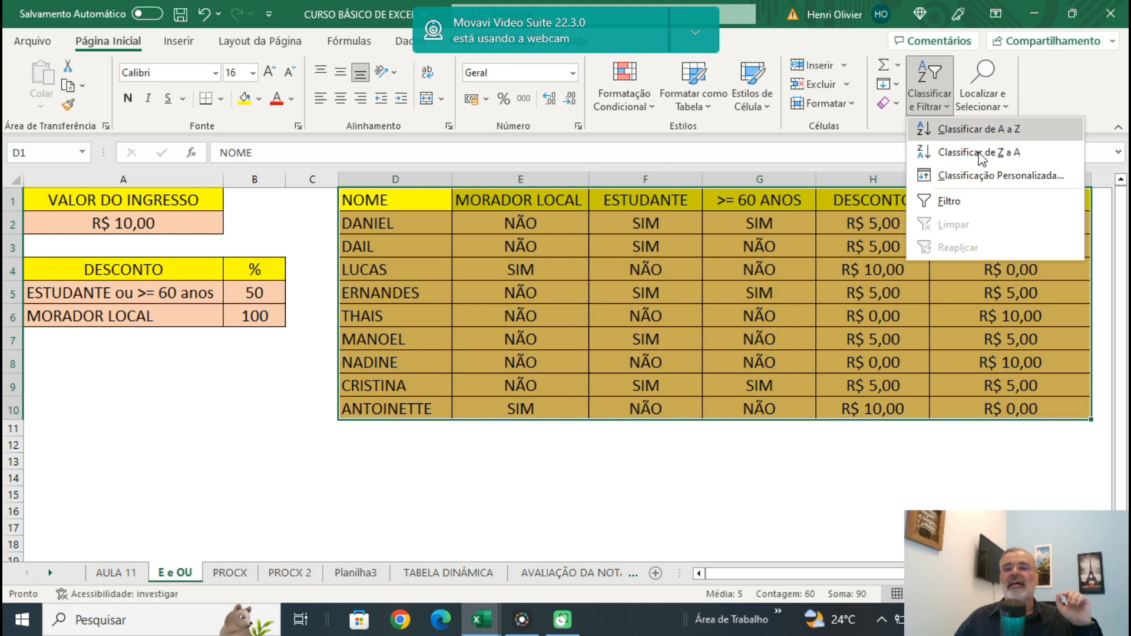
left_click(950, 201)
left_click(559, 496)
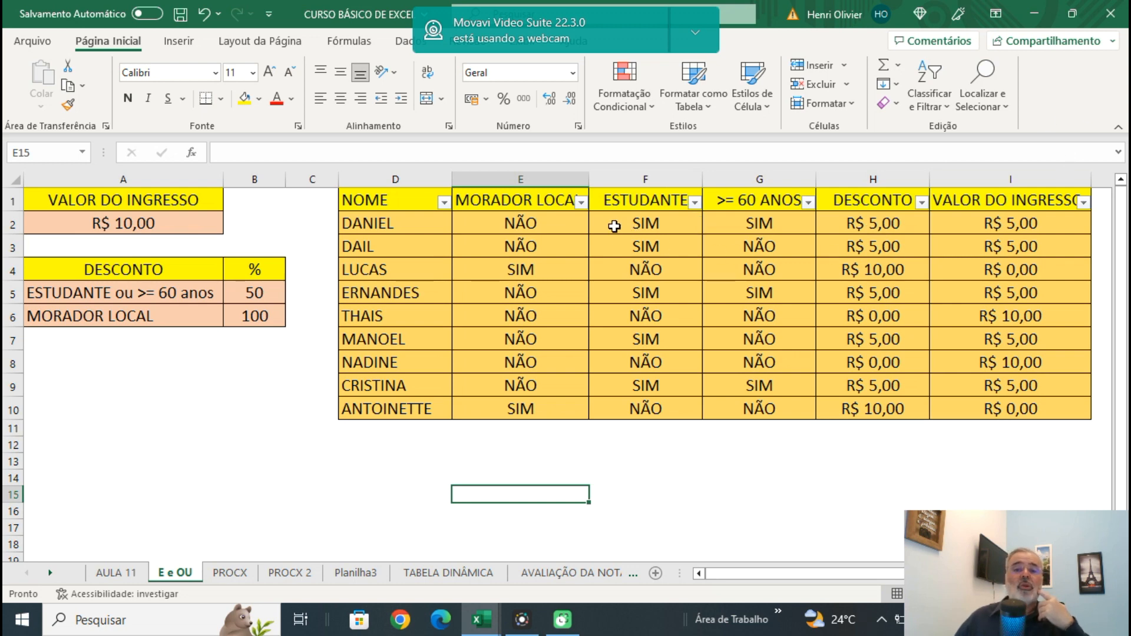
Filter MORADOR LOCAL to SIM to check the local residents' ticket values, and restore all rows.
left_click(585, 202)
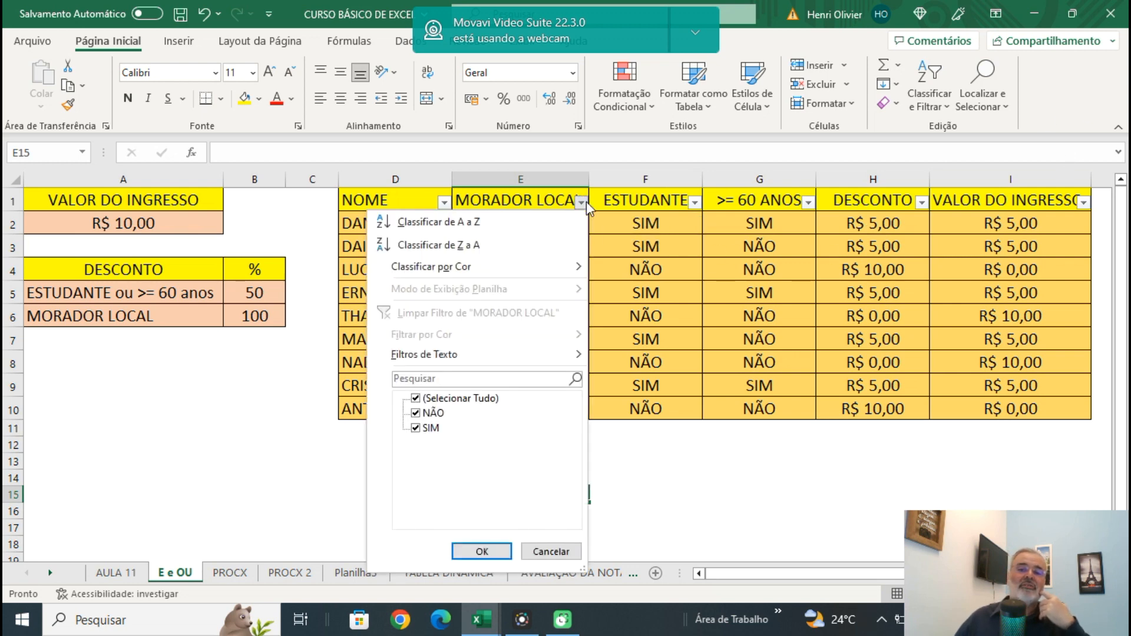
left_click(416, 414)
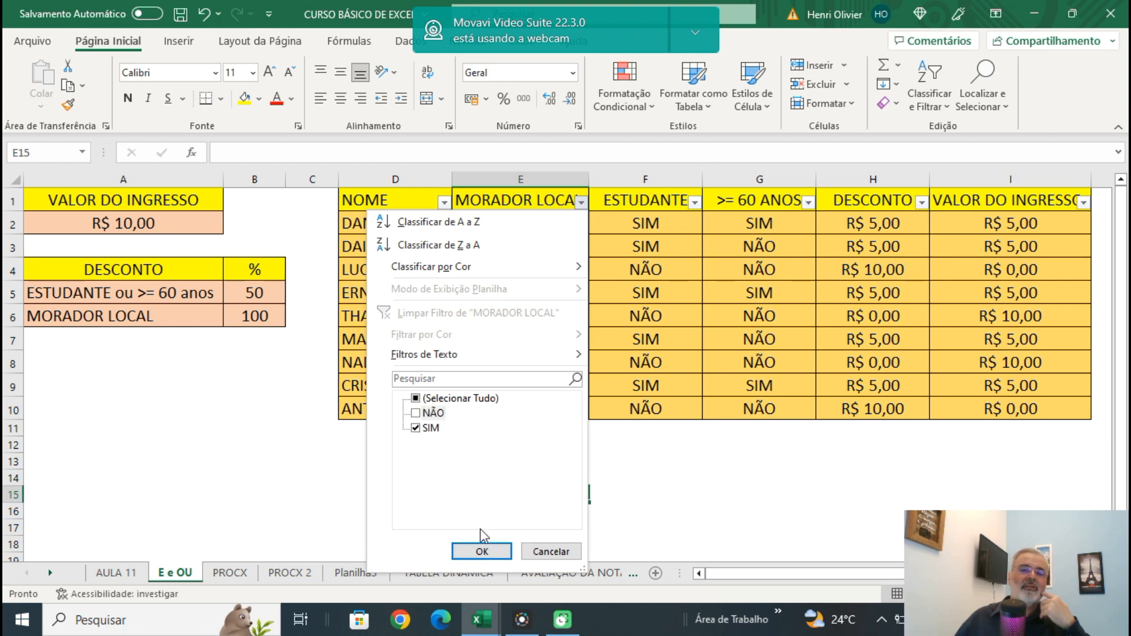
left_click(478, 548)
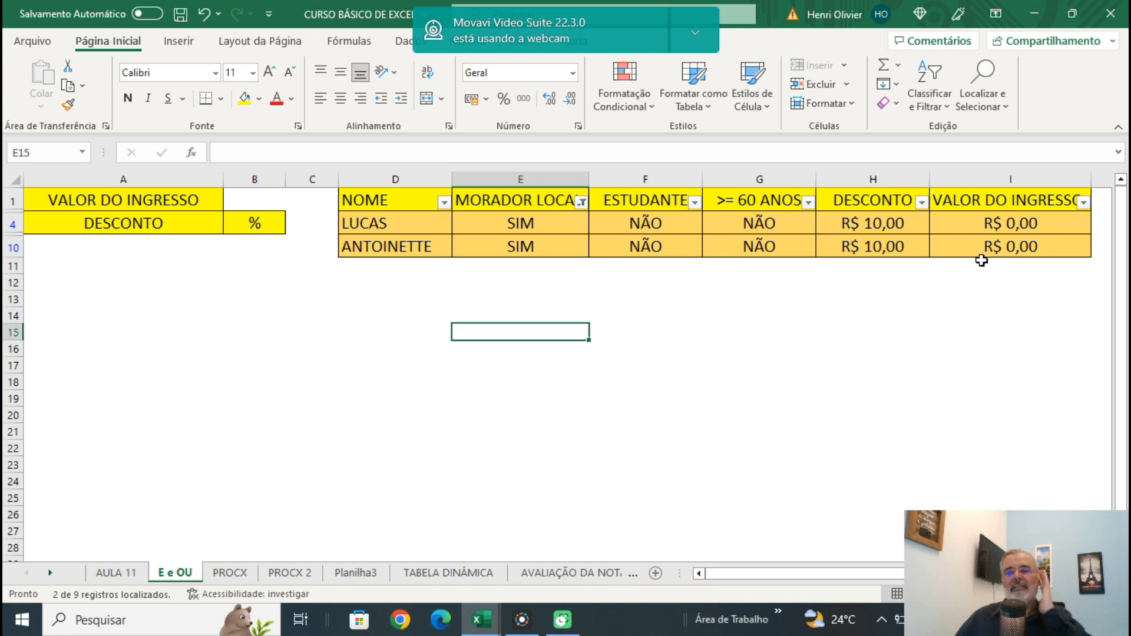
left_click(582, 203)
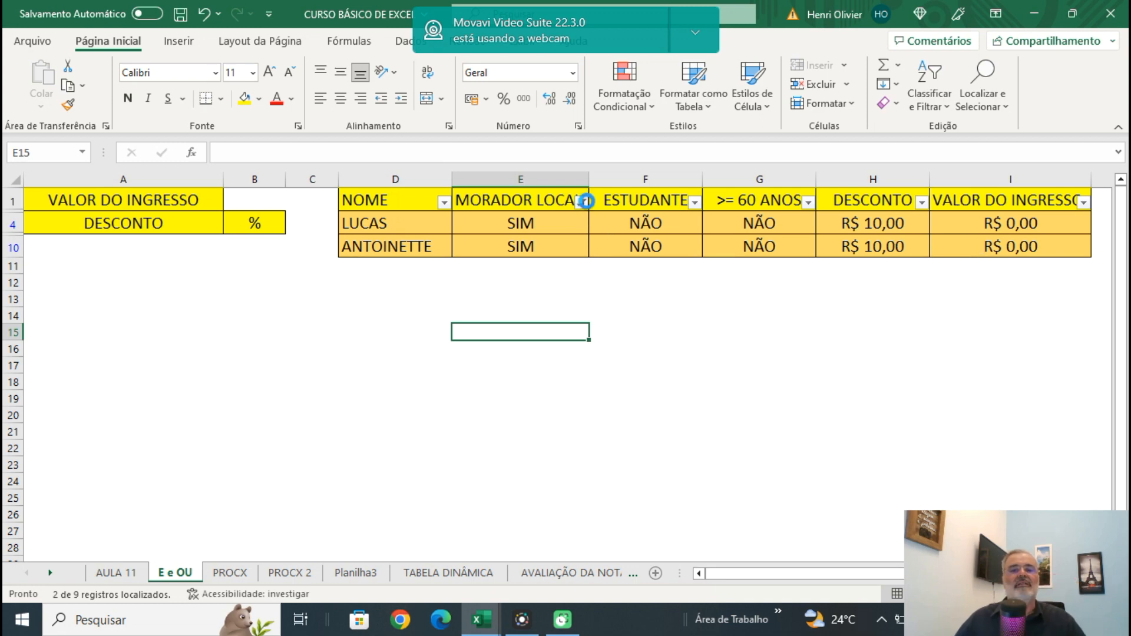
left_click(416, 399)
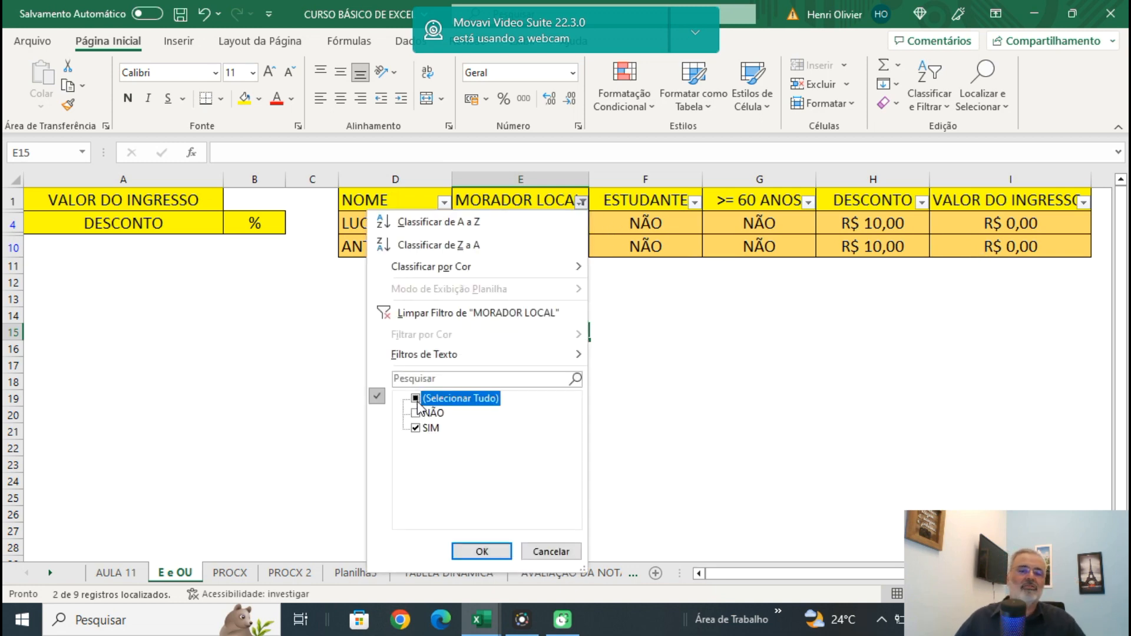
left_click(461, 551)
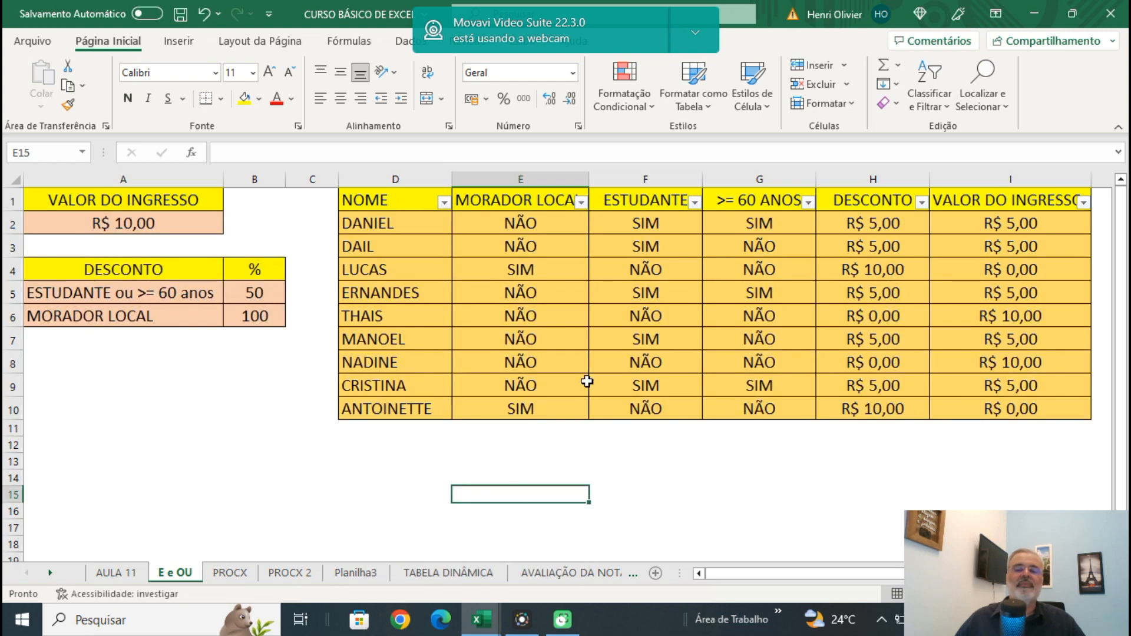
Filter MORADOR LOCAL to show only the NÃO rows.
left_click(583, 203)
left_click(415, 428)
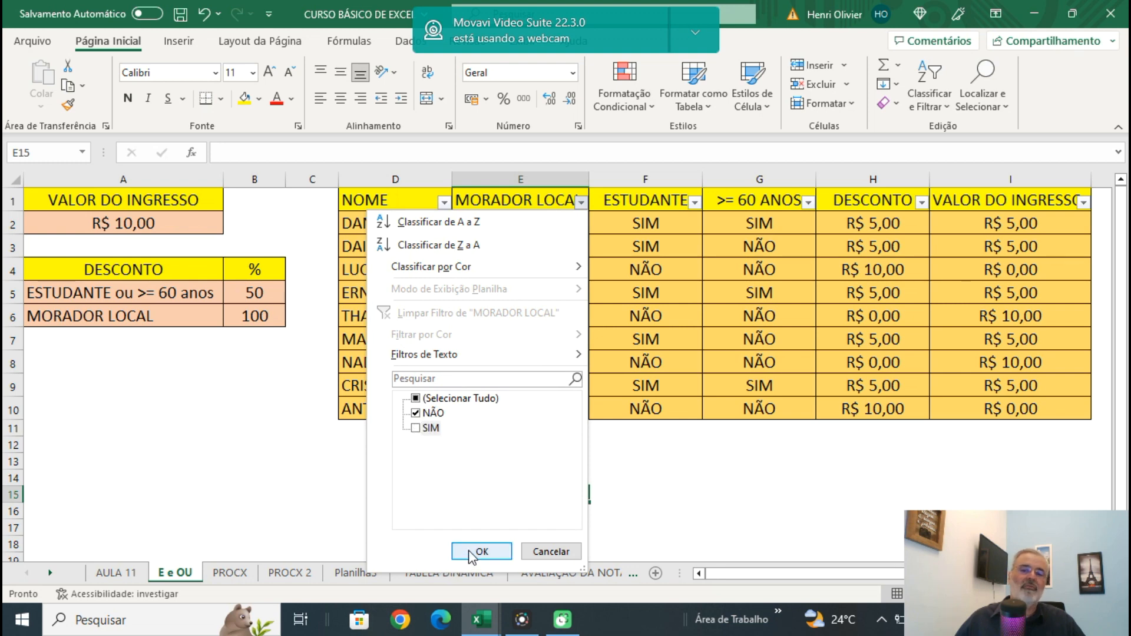
left_click(479, 551)
left_click(407, 426)
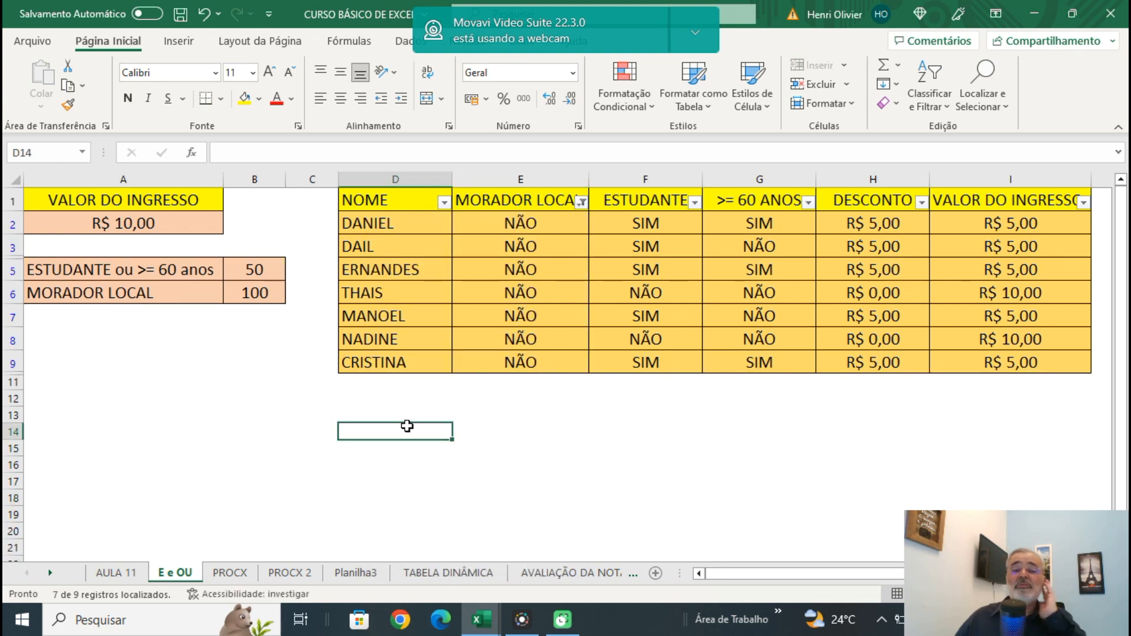
Filter ESTUDANTE to SIM to check the students' discounts, and show all ESTUDANTE values again.
left_click(698, 202)
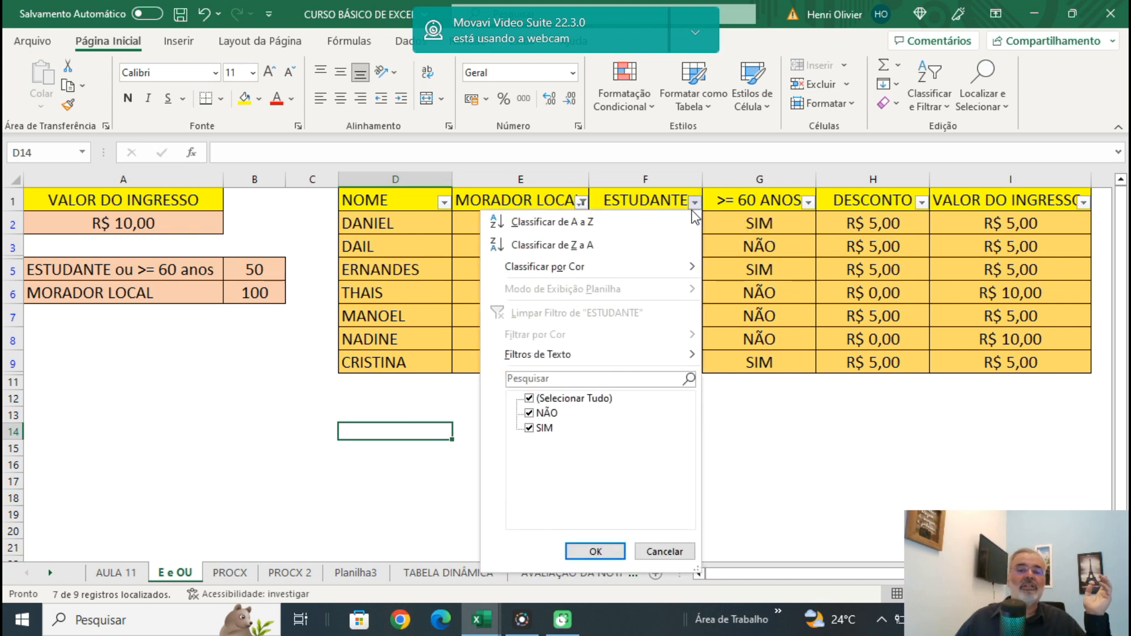
left_click(538, 415)
left_click(581, 553)
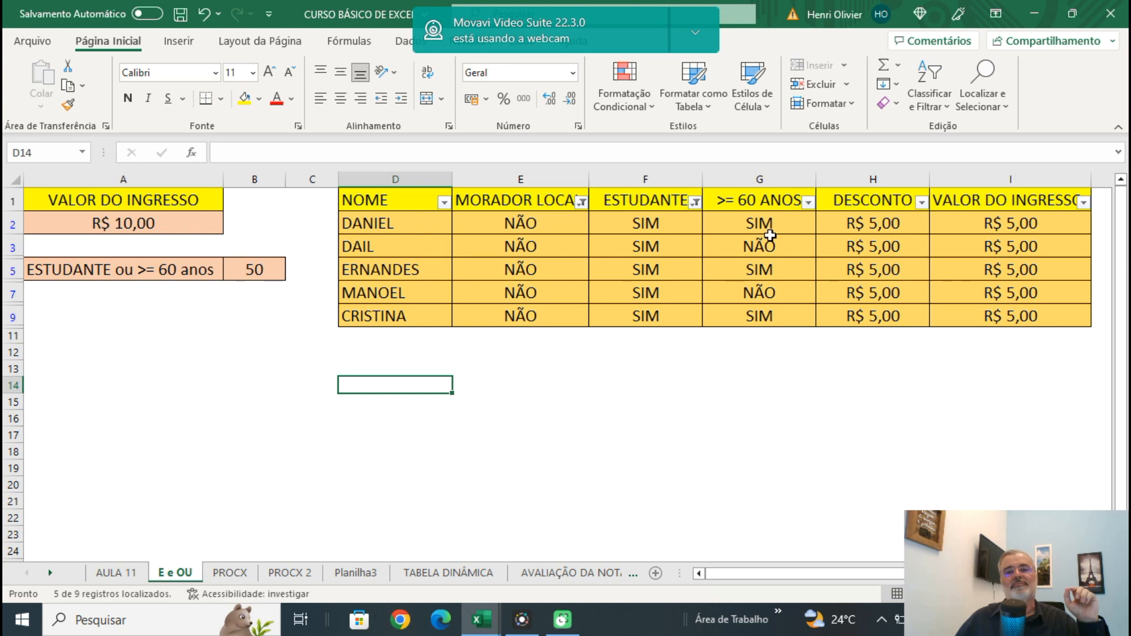
left_click(696, 206)
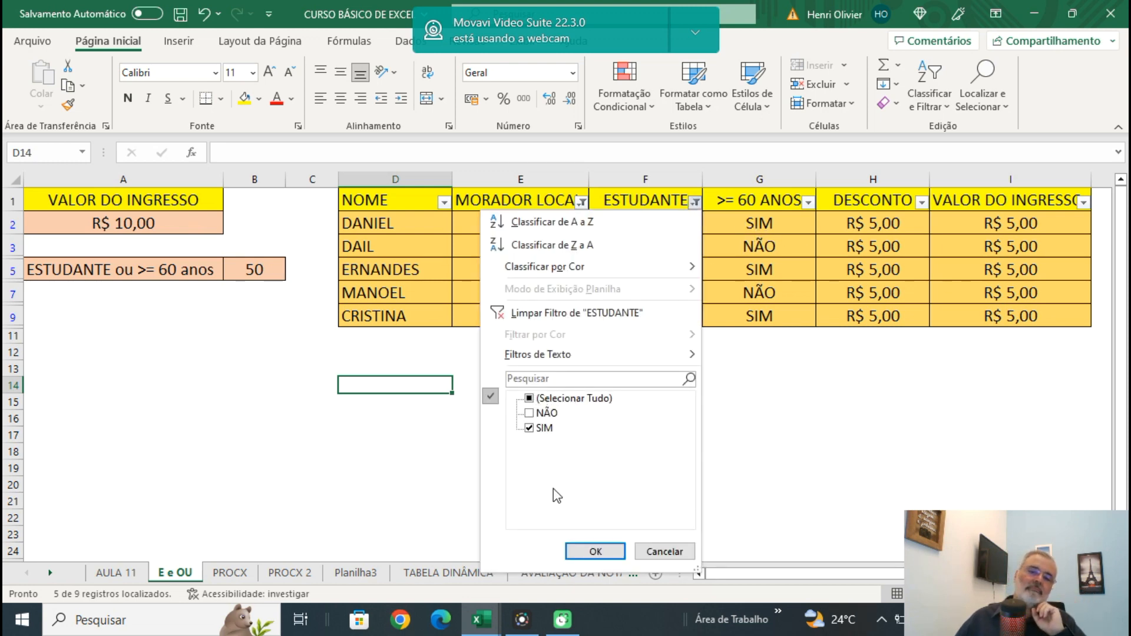
left_click(529, 400)
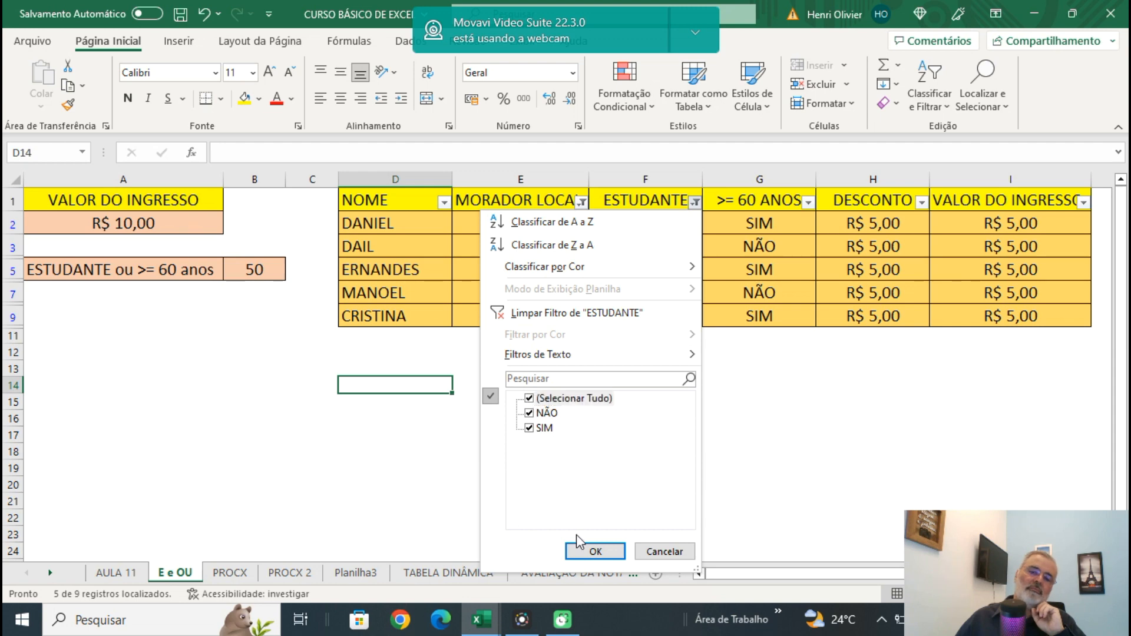
left_click(593, 552)
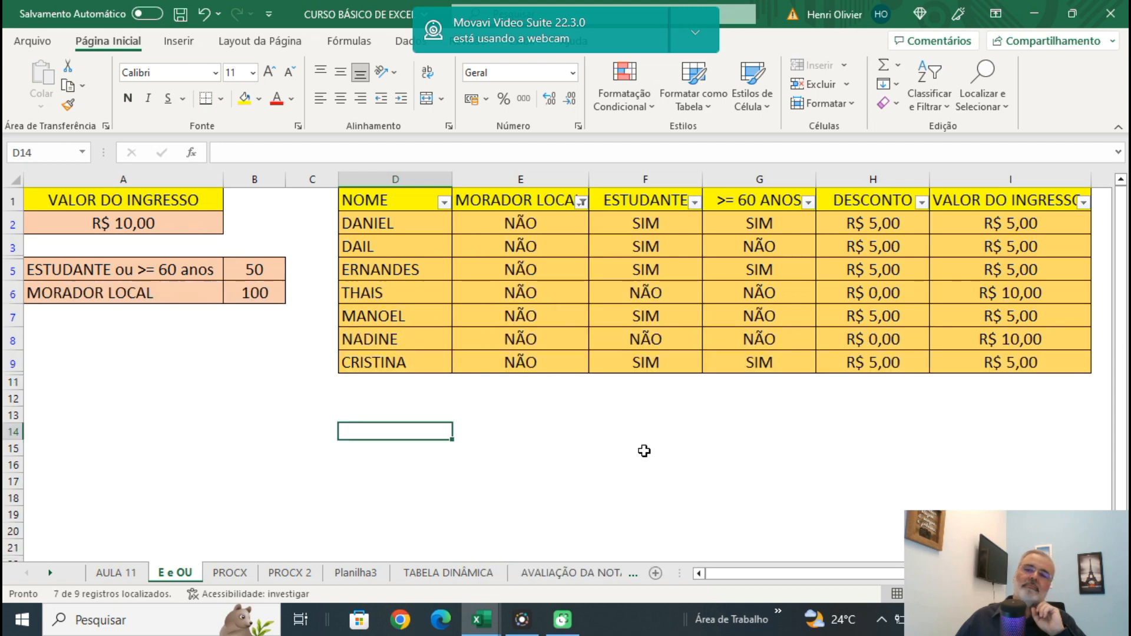
Filter >= 60 ANOS to SIM and review the values offered by the ESTUDANTE filter.
left_click(808, 203)
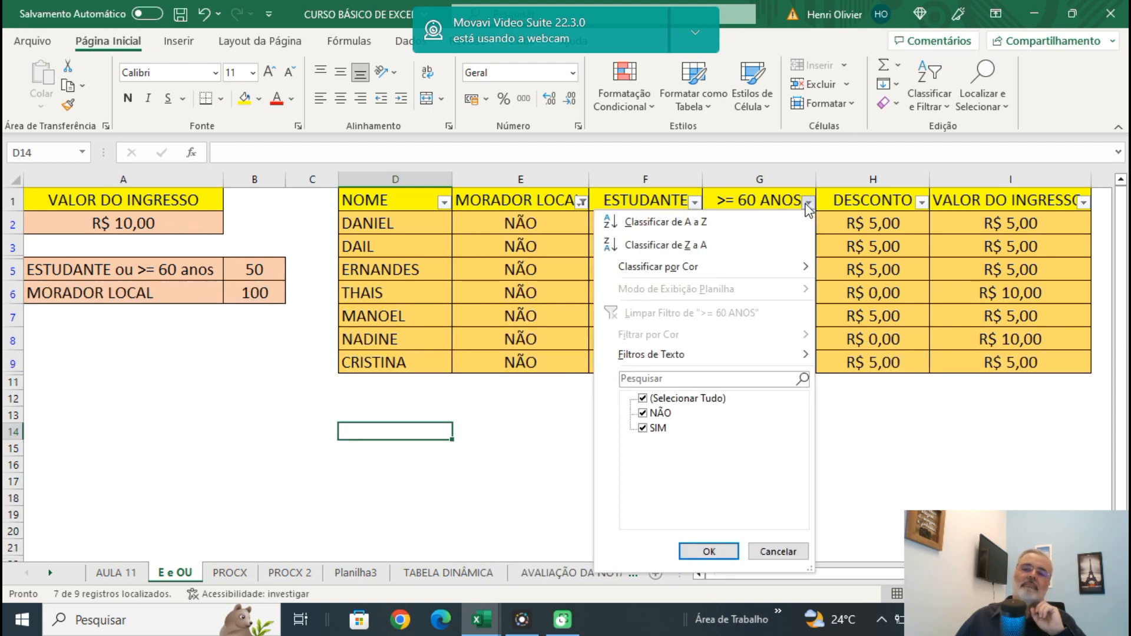
left_click(646, 415)
left_click(644, 414)
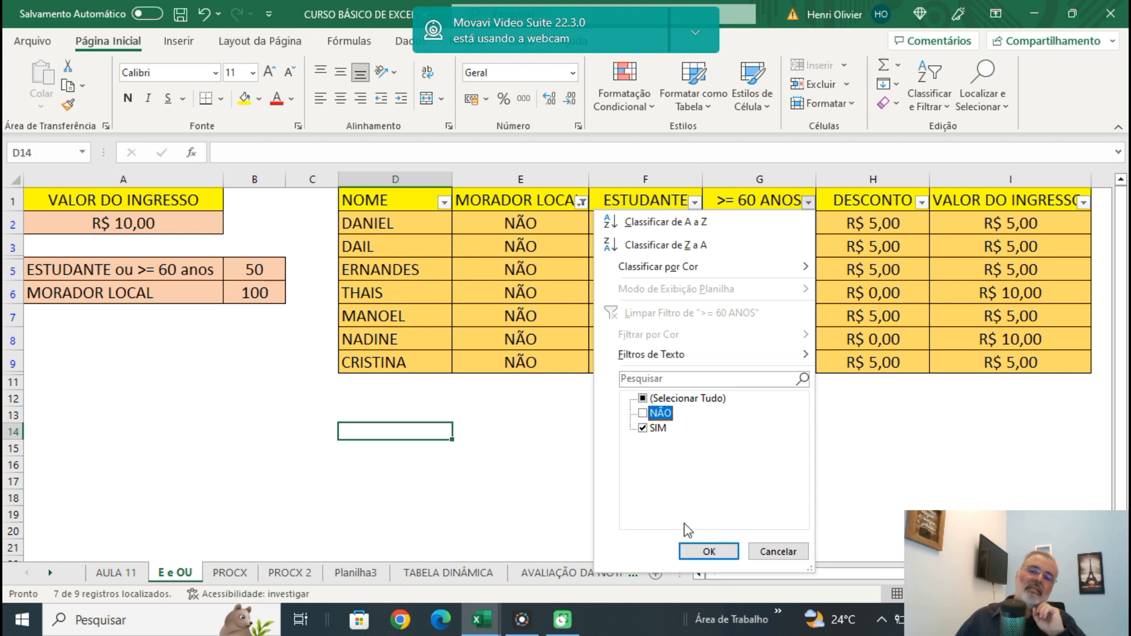
left_click(709, 552)
left_click(785, 411)
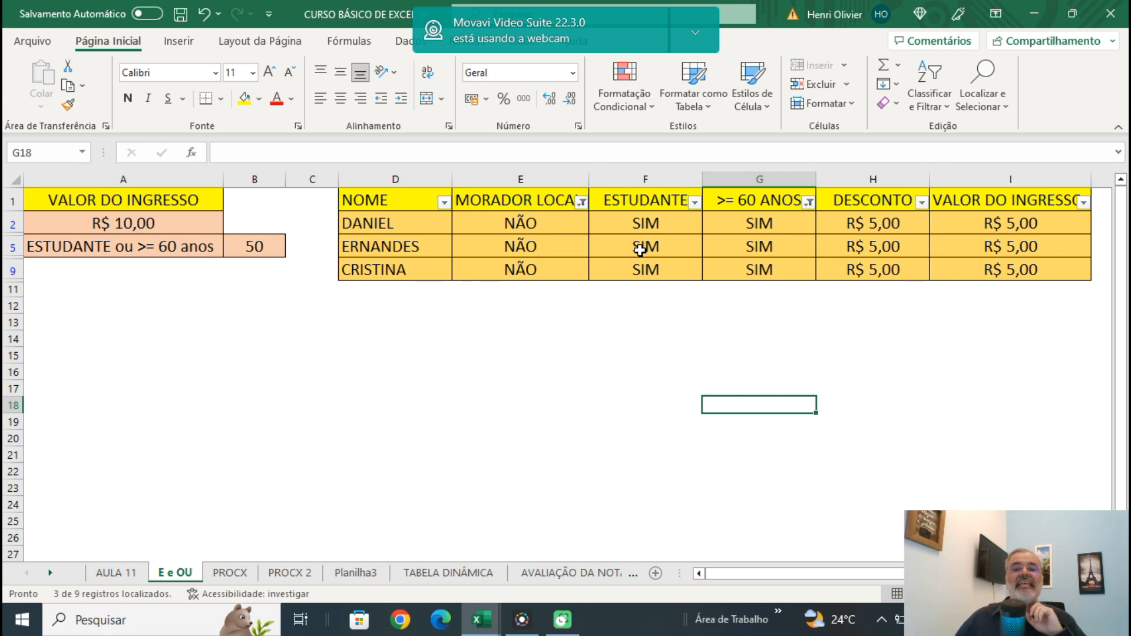
left_click(695, 203)
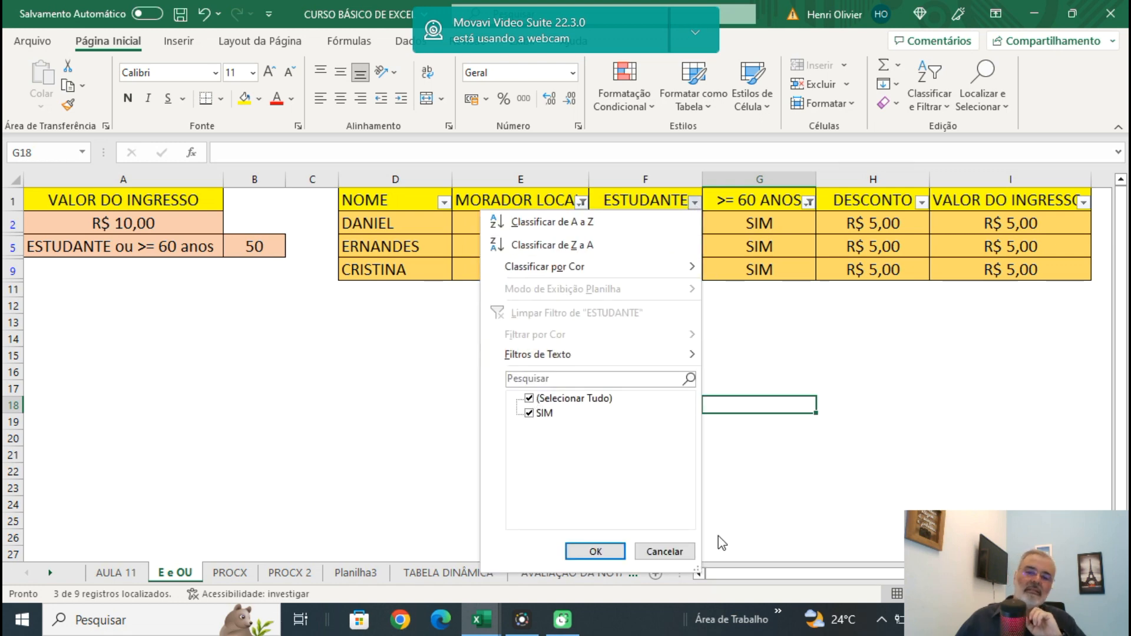
left_click(619, 554)
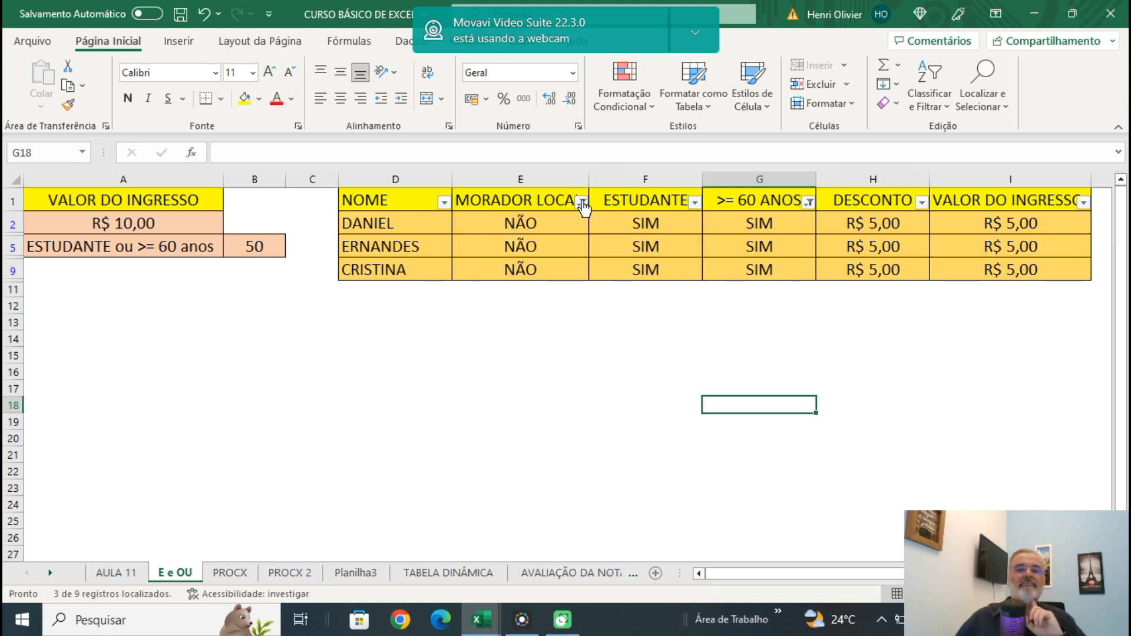
Reselect all values in the >= 60 ANOS and MORADOR LOCAL filters.
left_click(809, 203)
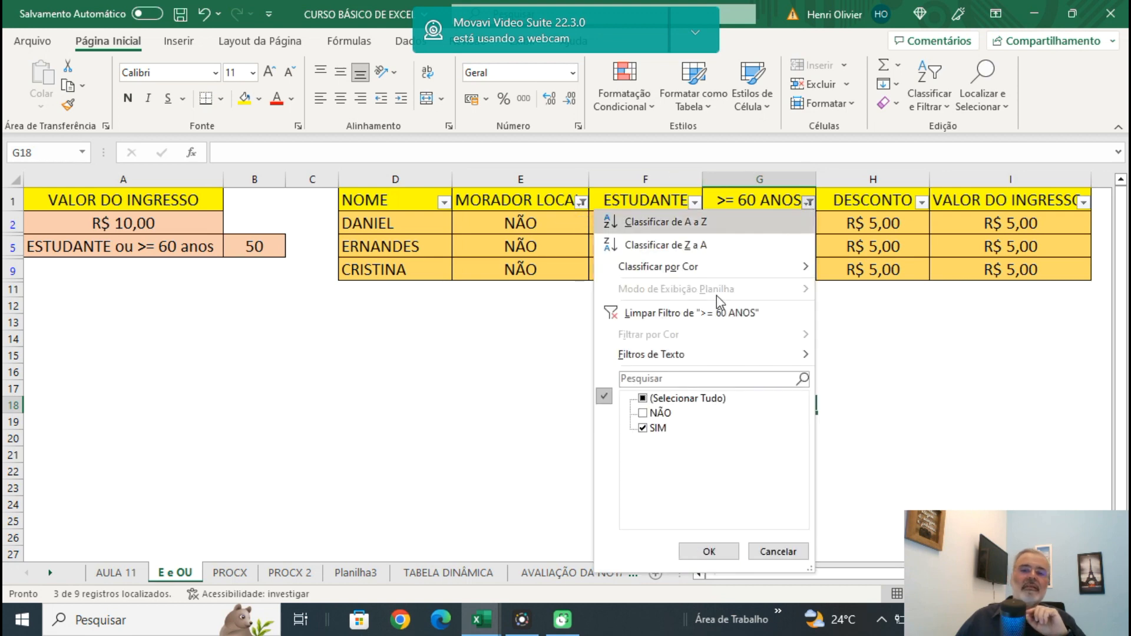
left_click(644, 399)
left_click(704, 552)
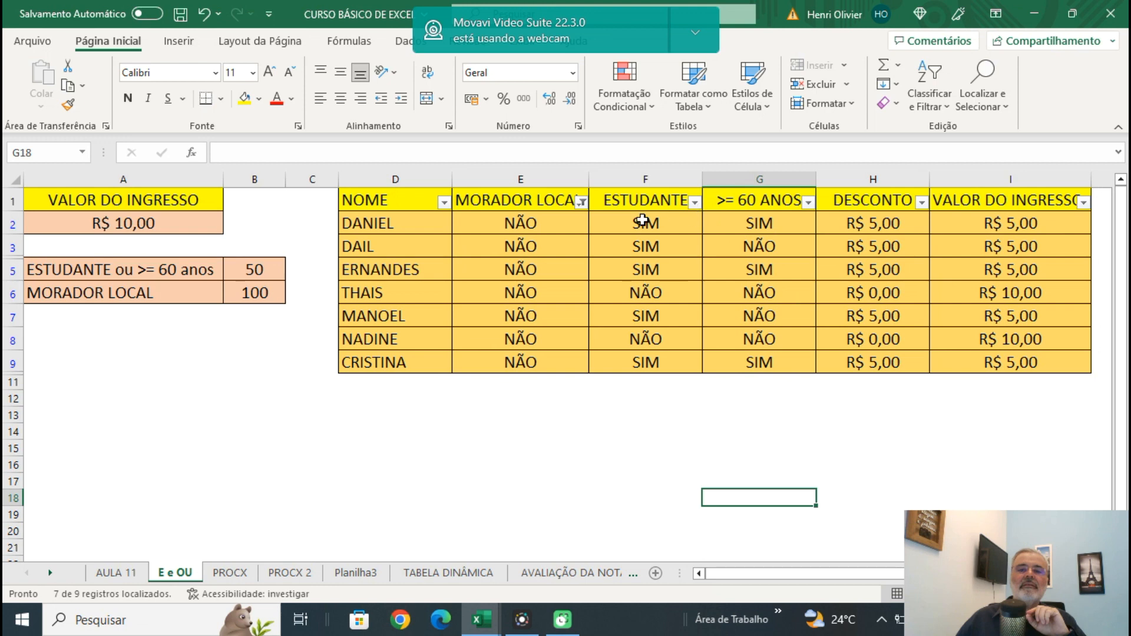
left_click(581, 202)
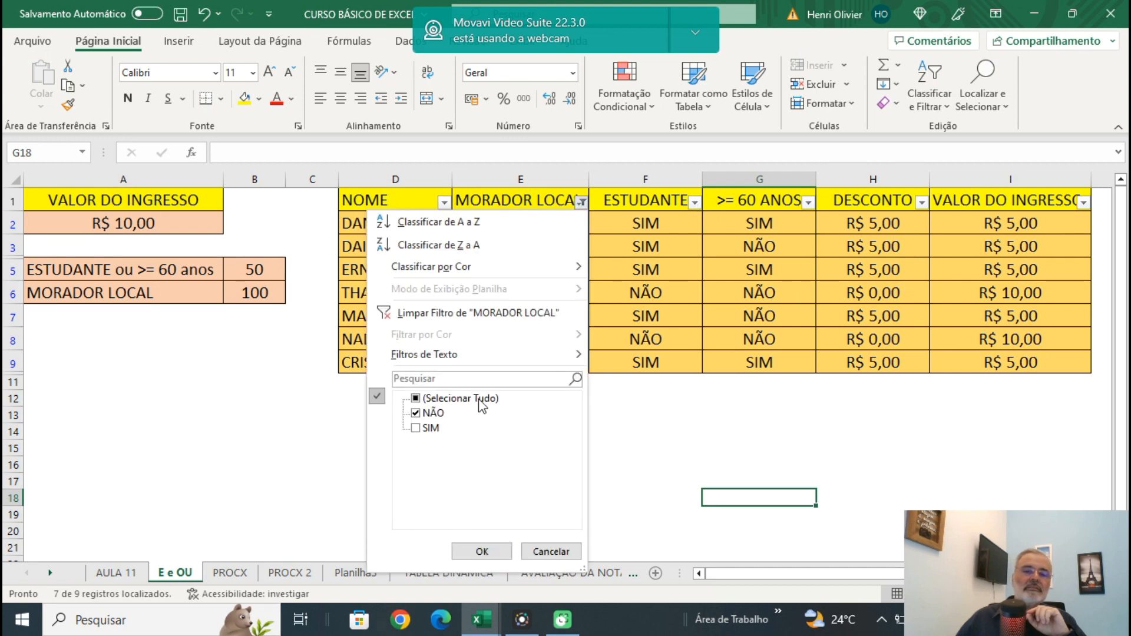
left_click(416, 399)
left_click(465, 549)
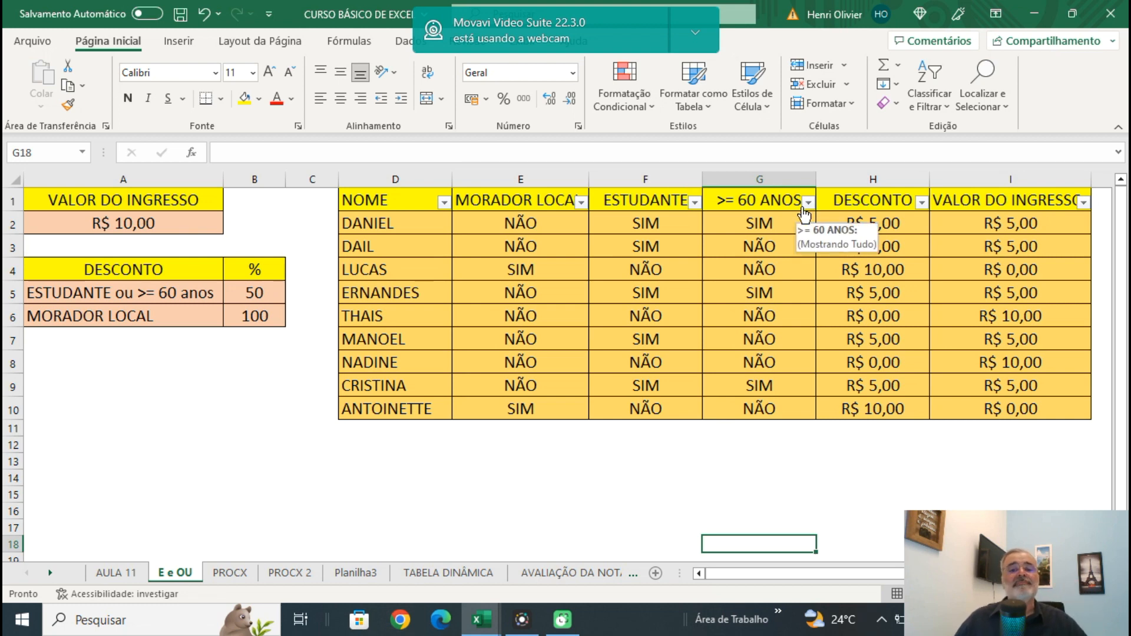
Filter both MORADOR LOCAL and ESTUDANTE to NÃO to check the people who get no discount.
left_click(579, 203)
left_click(416, 428)
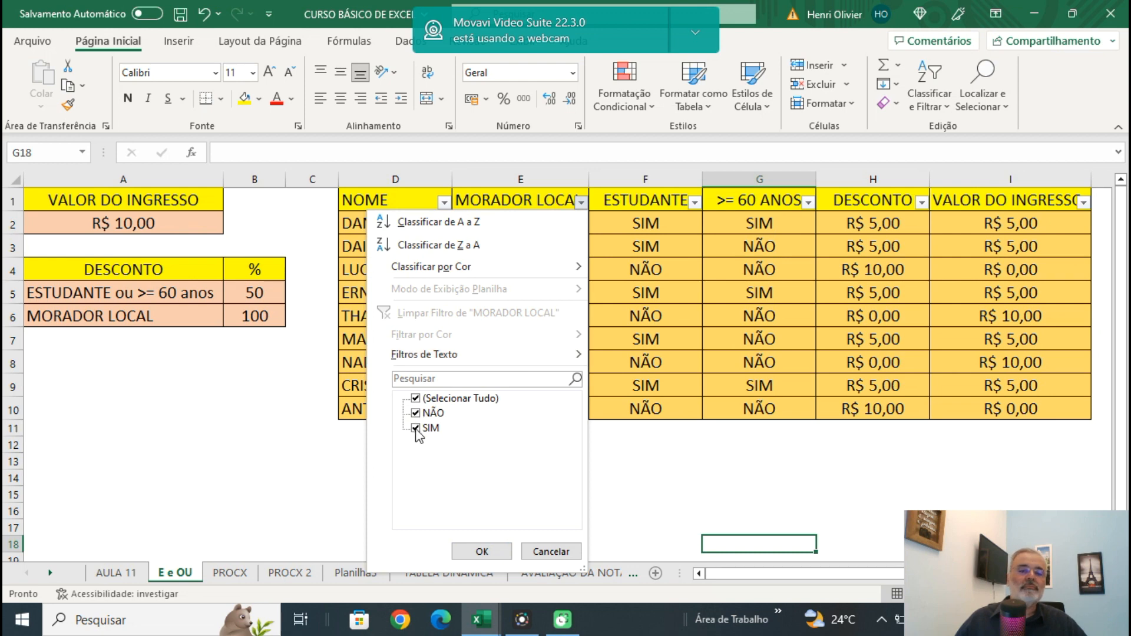
left_click(482, 551)
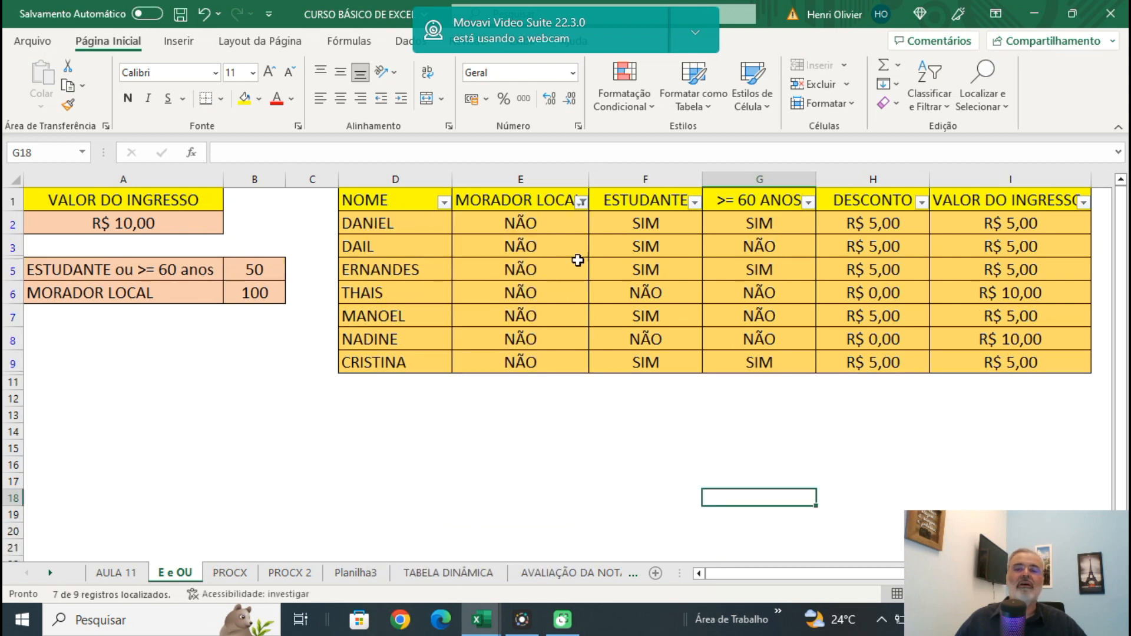
left_click(695, 203)
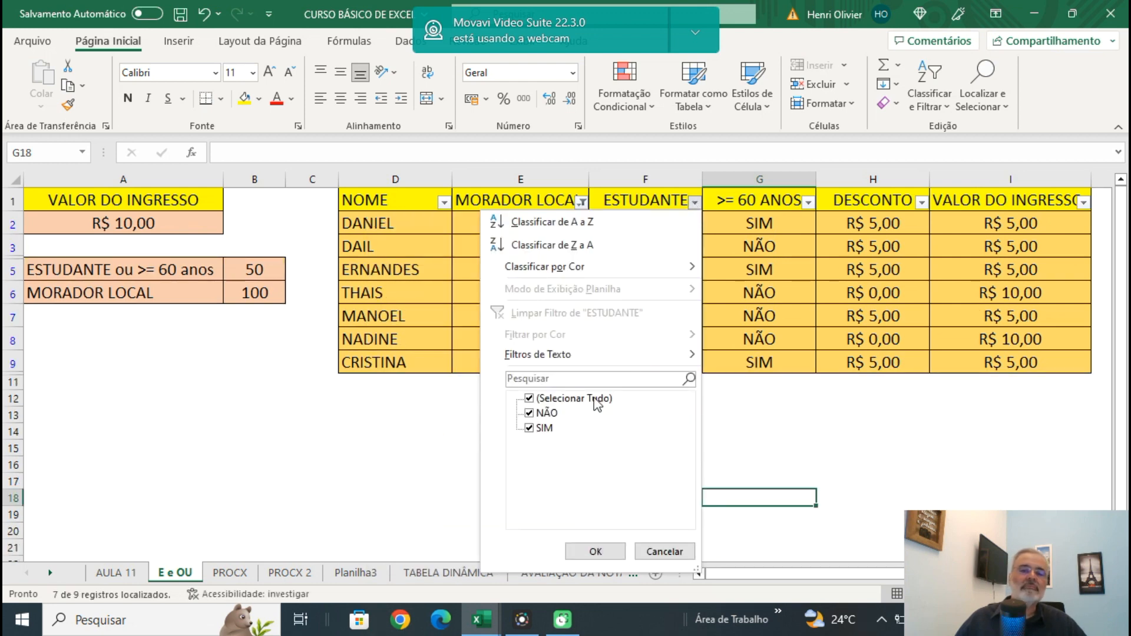
left_click(529, 429)
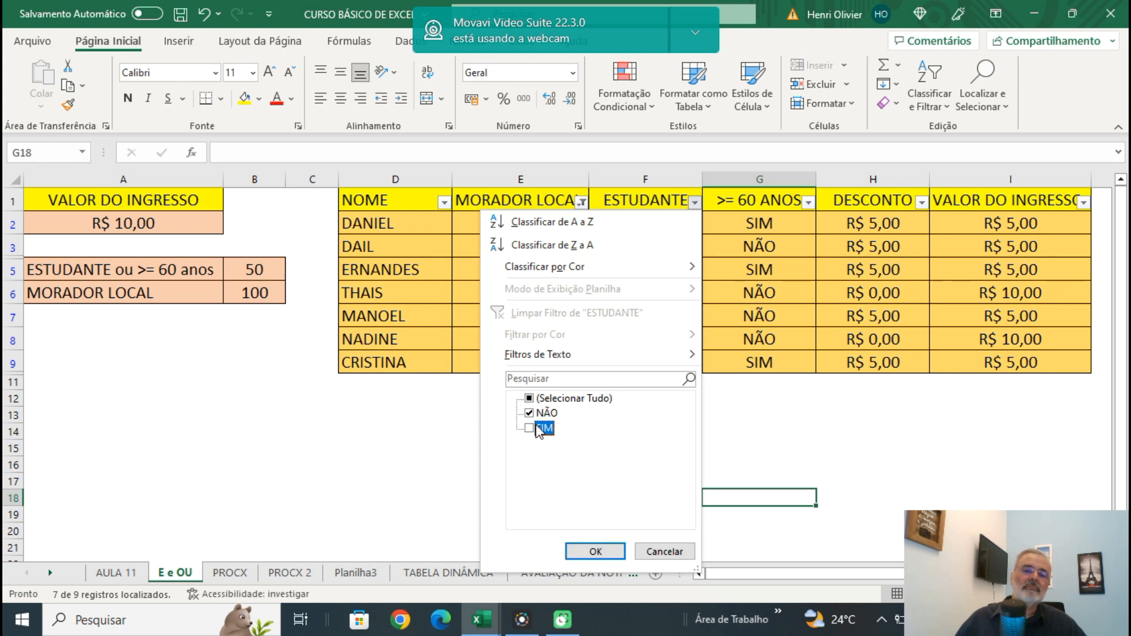
left_click(571, 549)
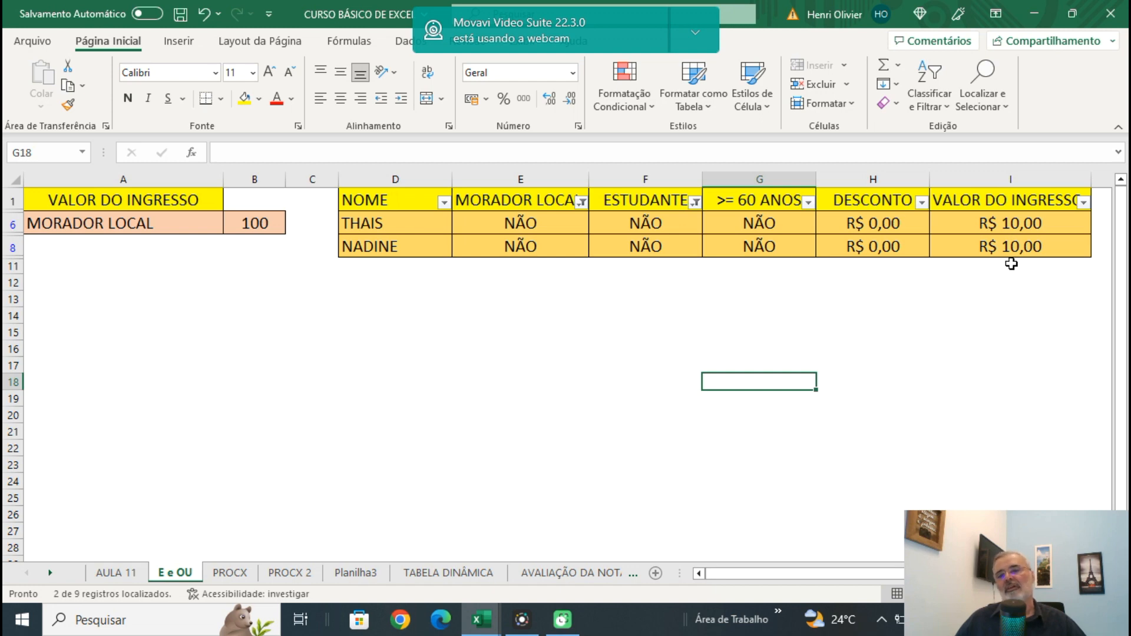
Reselect all values in the MORADOR LOCAL and ESTUDANTE filters.
left_click(585, 201)
left_click(416, 428)
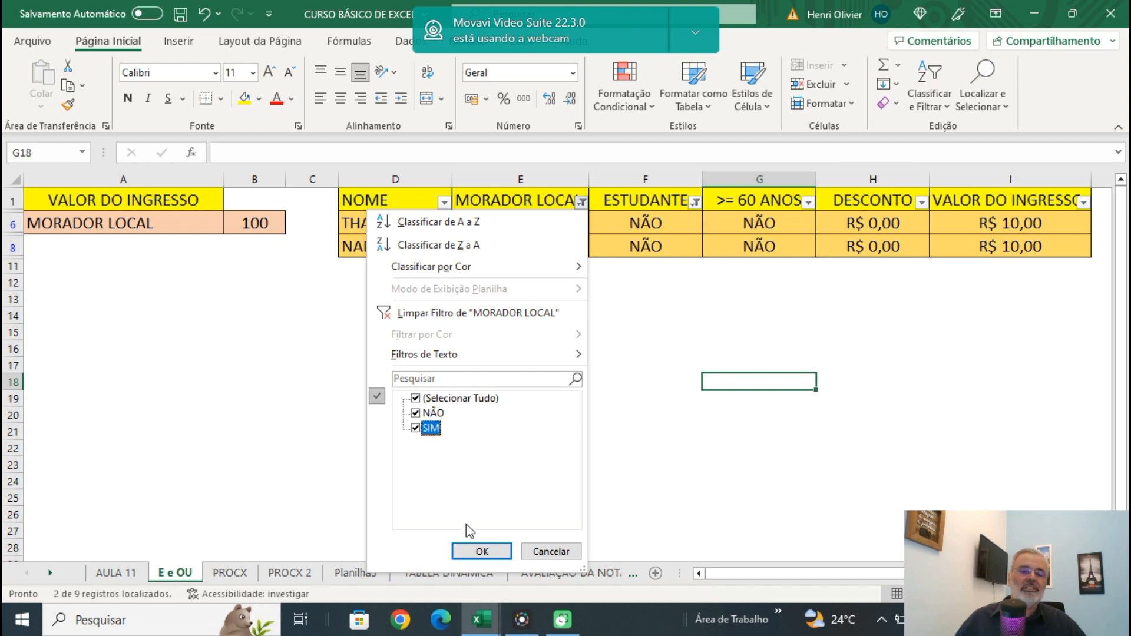
left_click(485, 550)
left_click(695, 202)
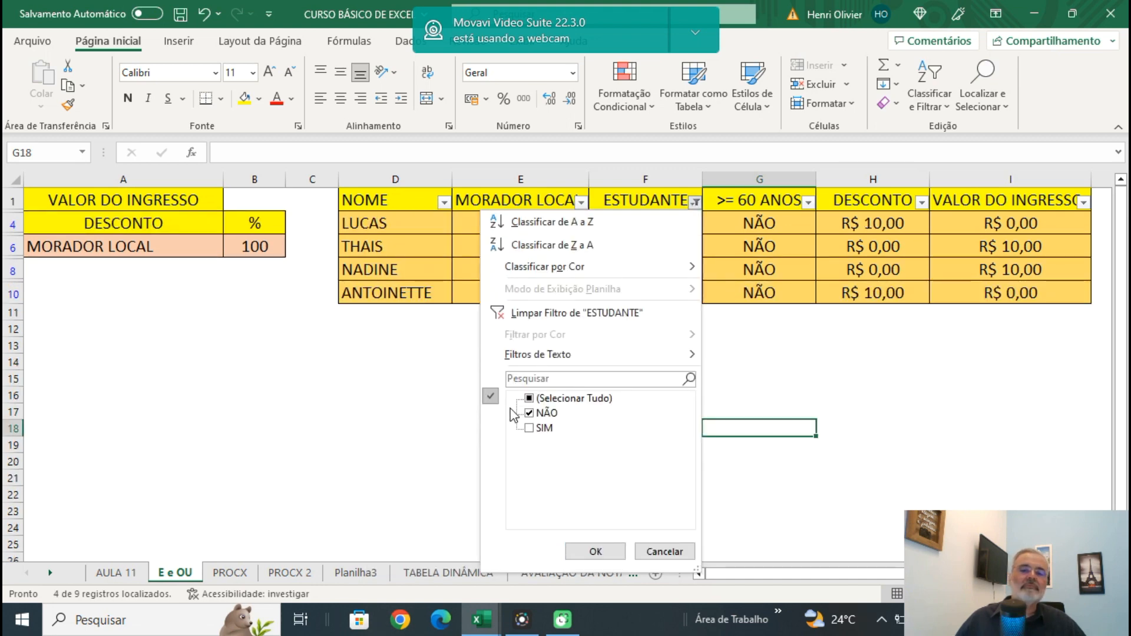
left_click(530, 398)
left_click(584, 552)
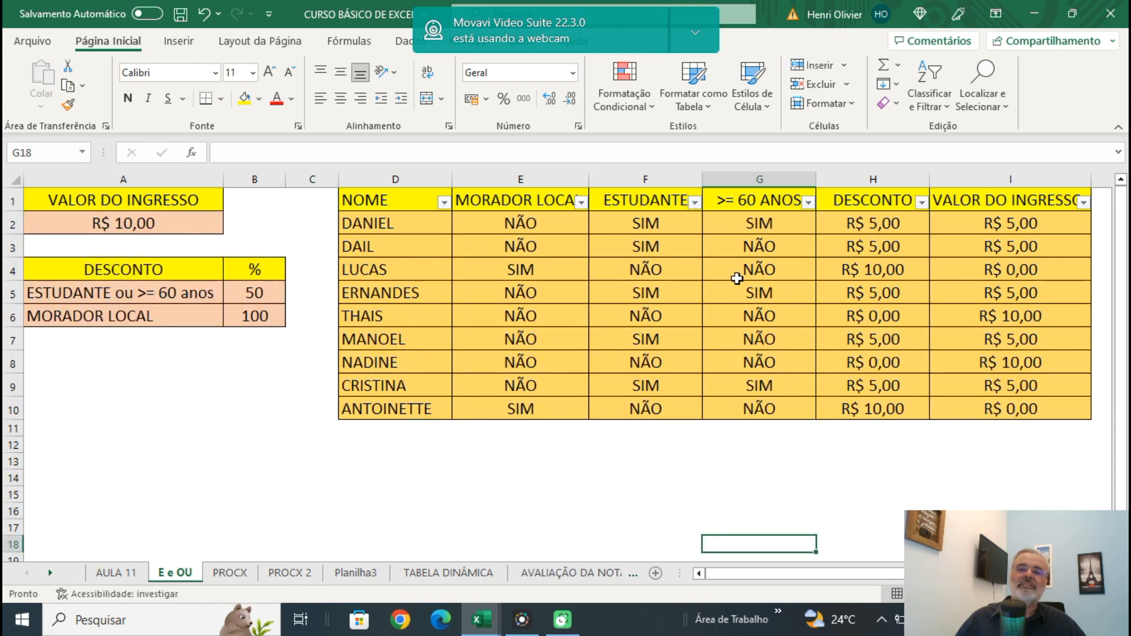
Turn off filtering for the table in D1:I10.
left_click_drag(381, 200, 1002, 407)
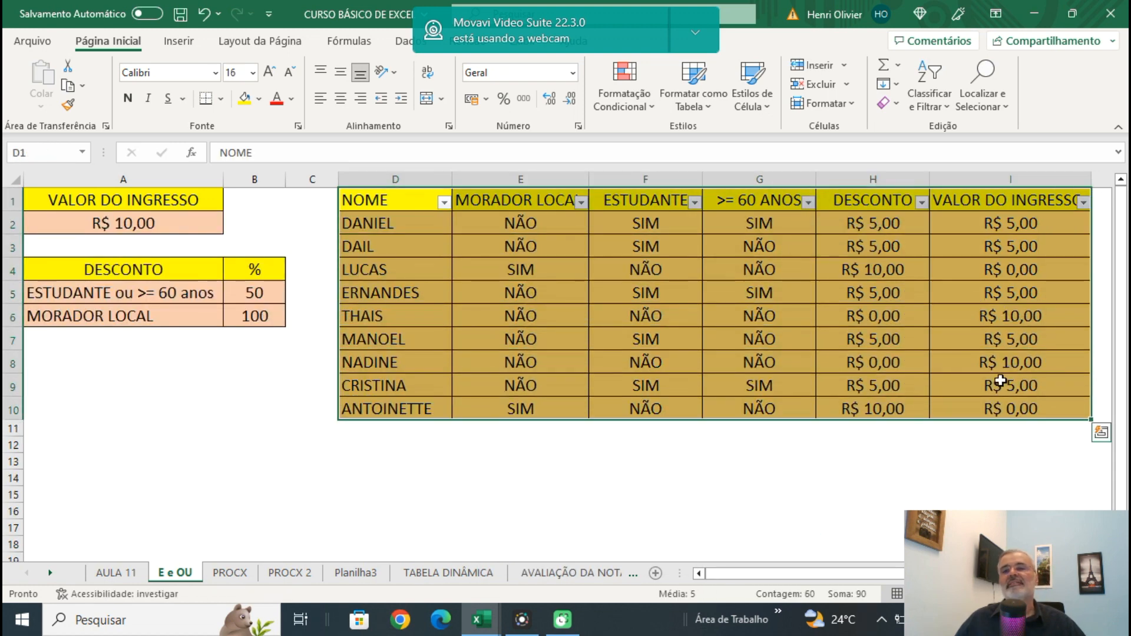
left_click(930, 86)
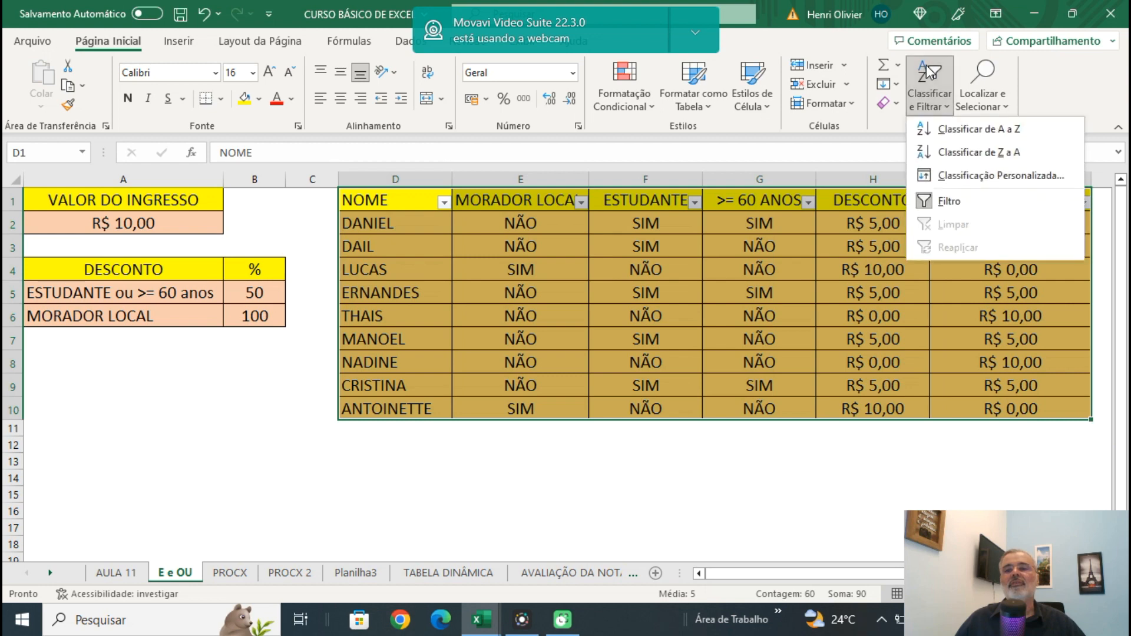
left_click(949, 201)
left_click(795, 466)
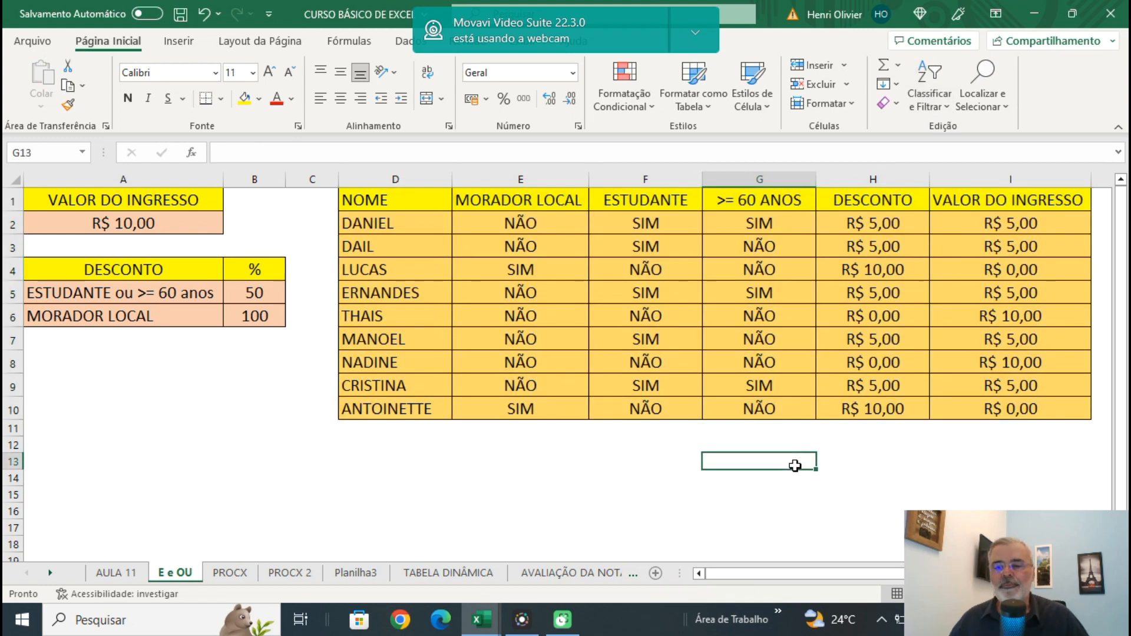
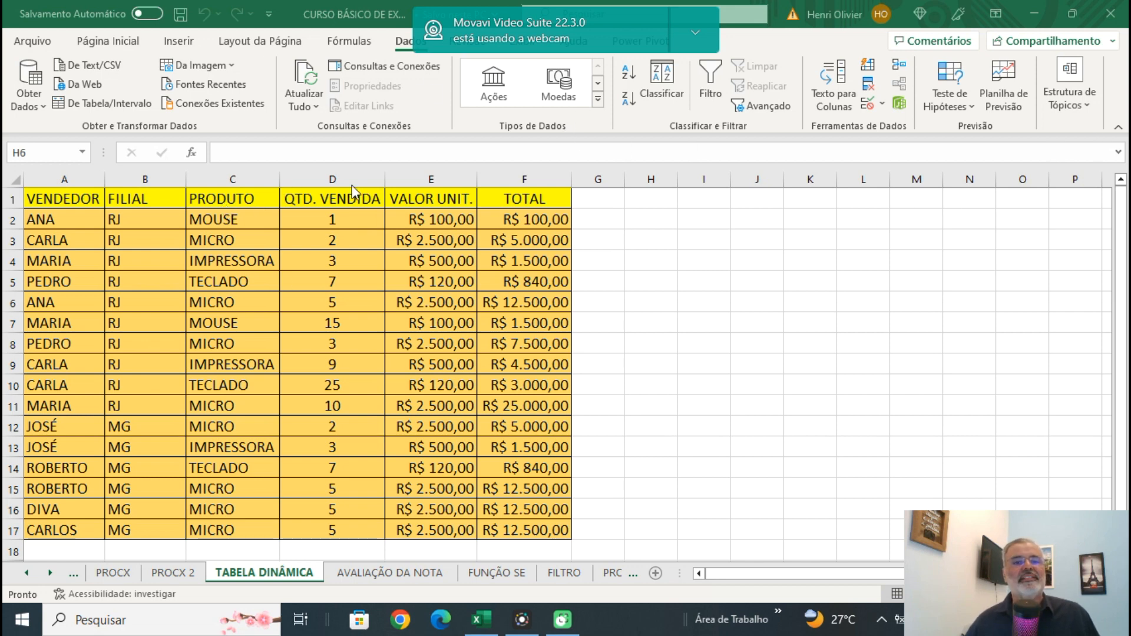
Create a pivot table on a new worksheet from the range A1:F17 of the TABELA DINÂMICA sheet.
left_click(176, 44)
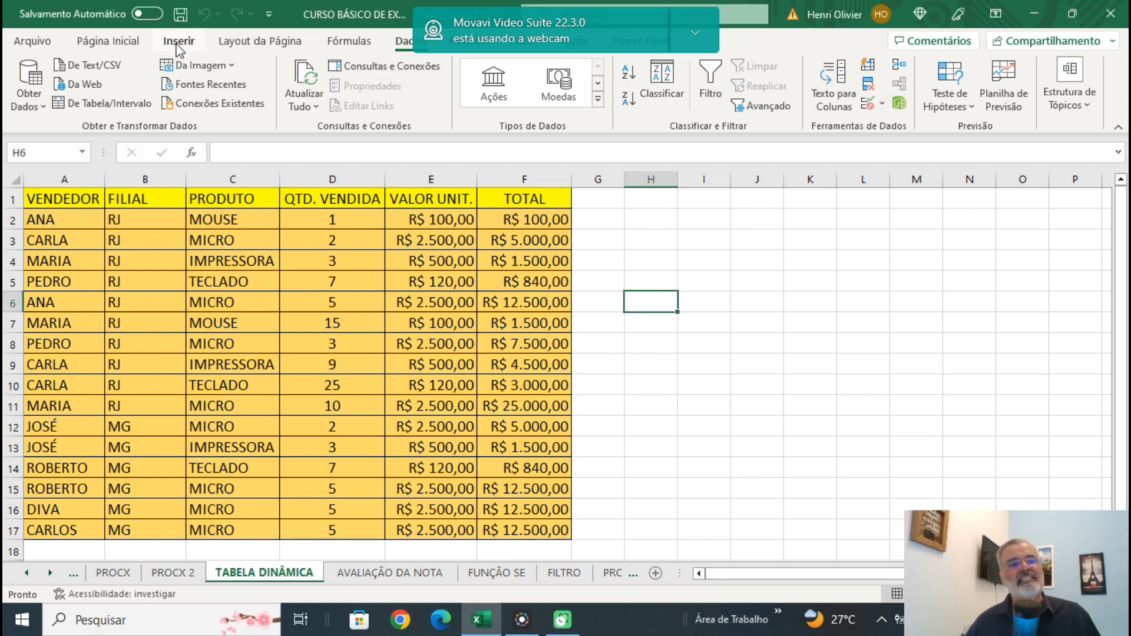
left_click(177, 44)
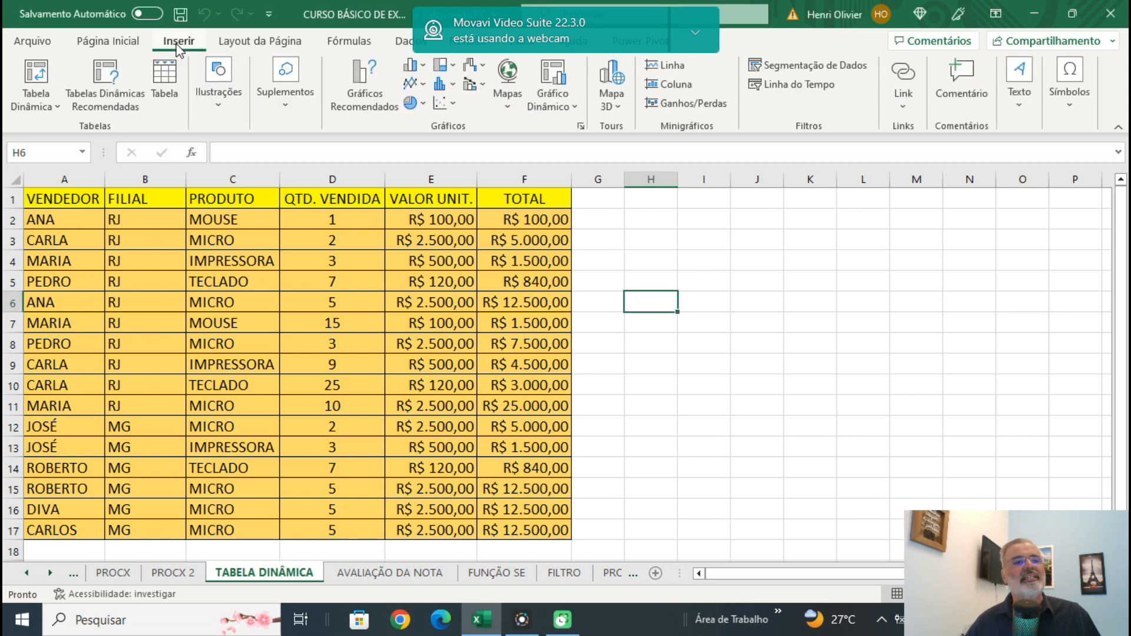
left_click(32, 86)
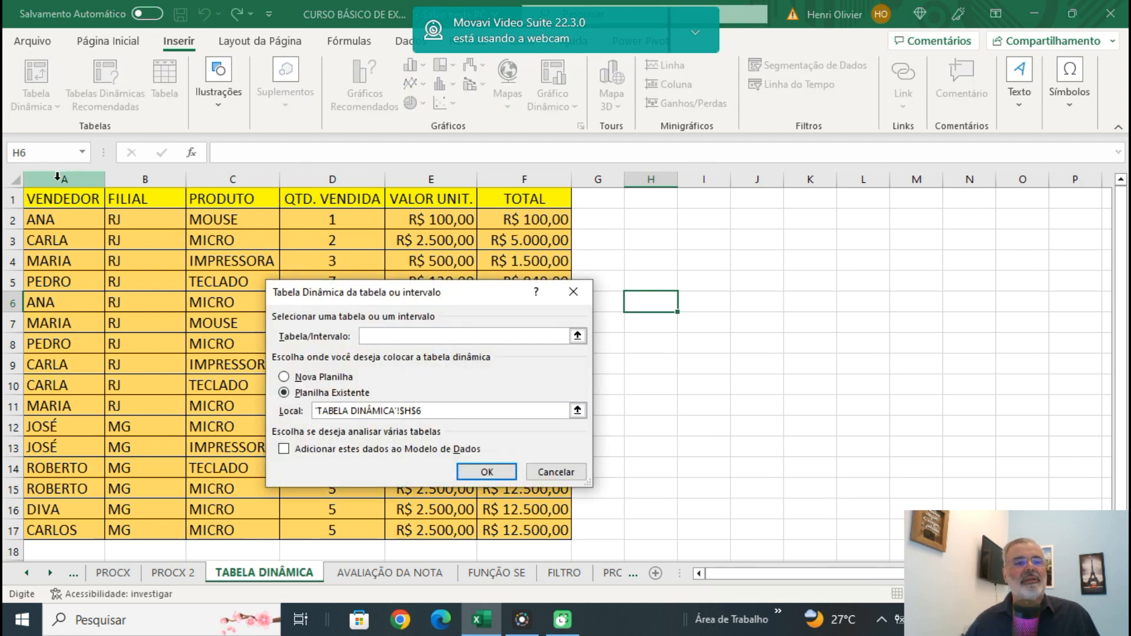
left_click_drag(56, 204, 511, 529)
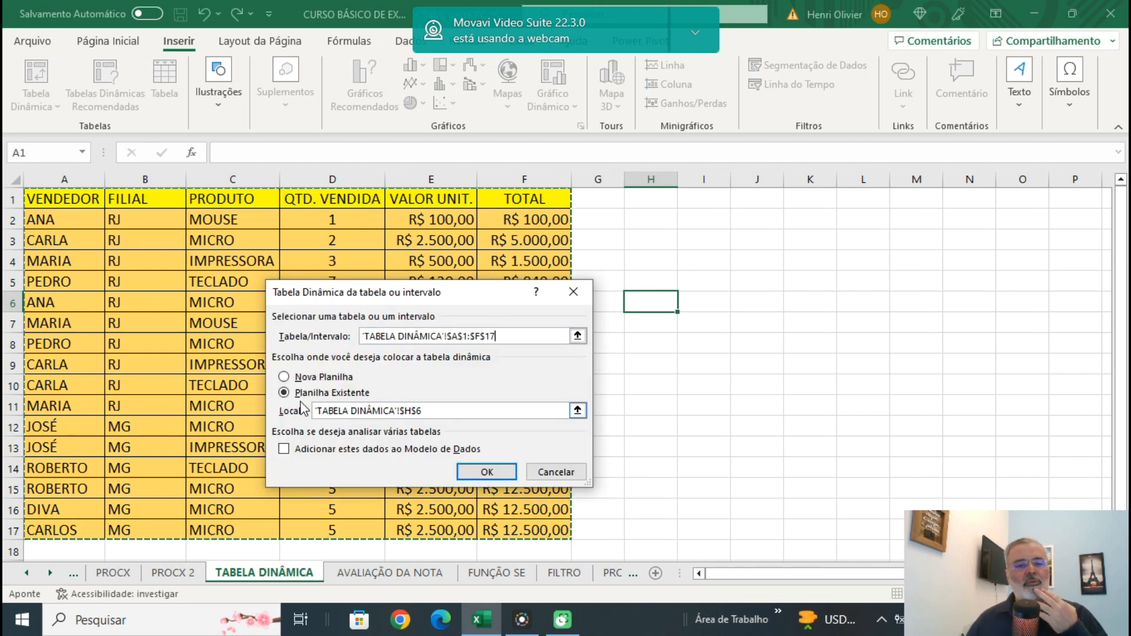
left_click(284, 378)
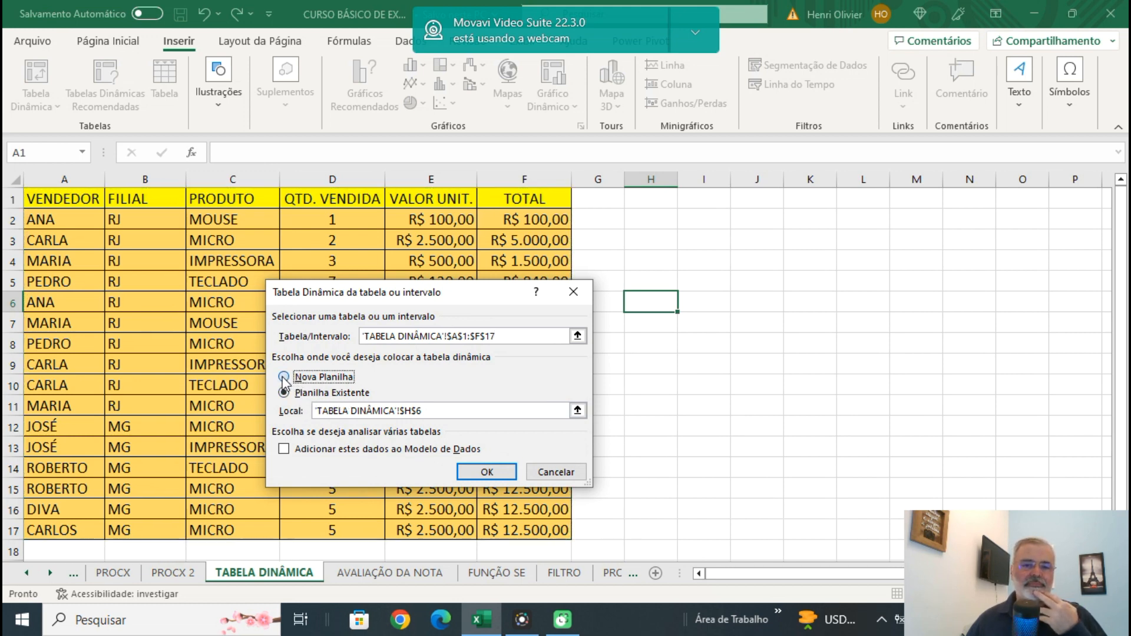
left_click(487, 472)
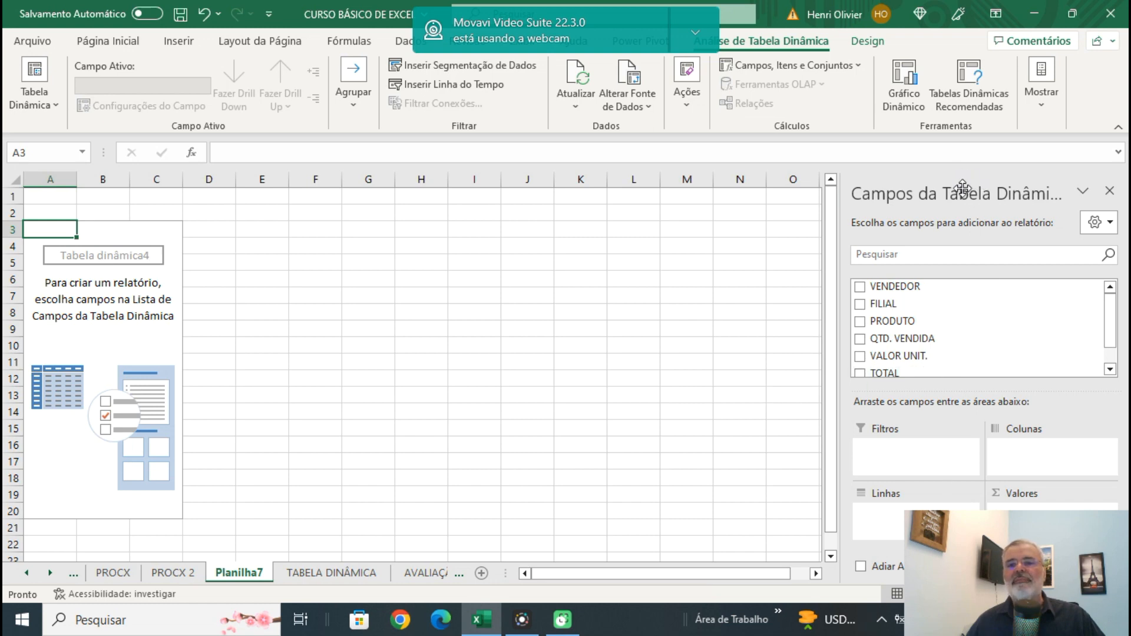
Widen the pivot field list, then set FILIAL as the row field and TOTAL as the summed value.
left_click_drag(841, 264, 406, 370)
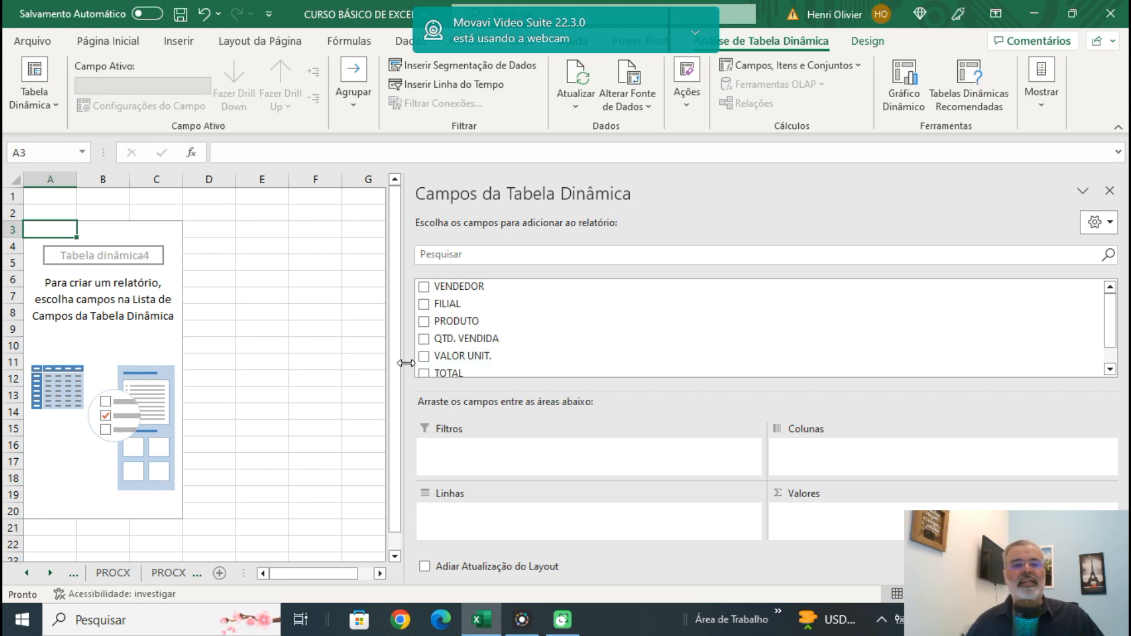
left_click_drag(407, 357, 380, 375)
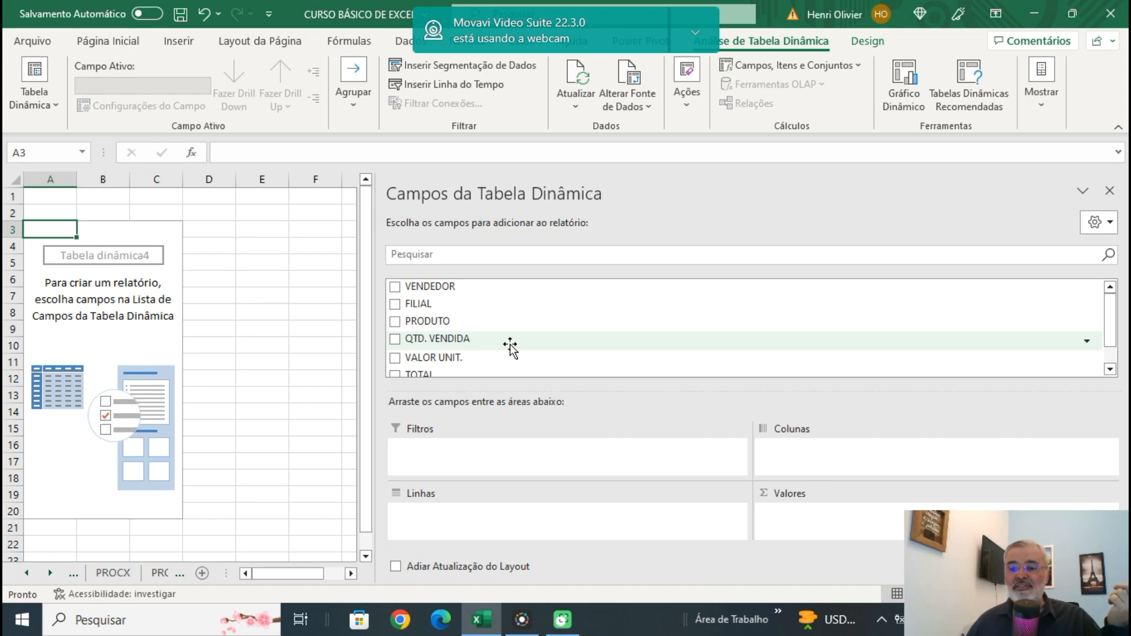
left_click_drag(418, 308, 418, 521)
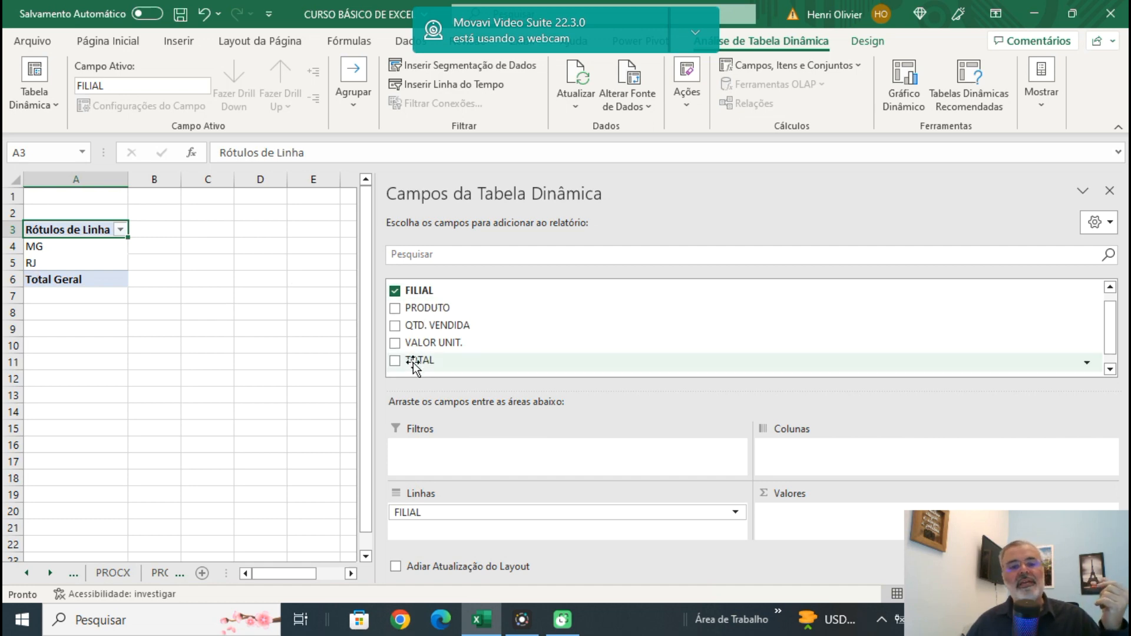
left_click_drag(422, 353, 807, 528)
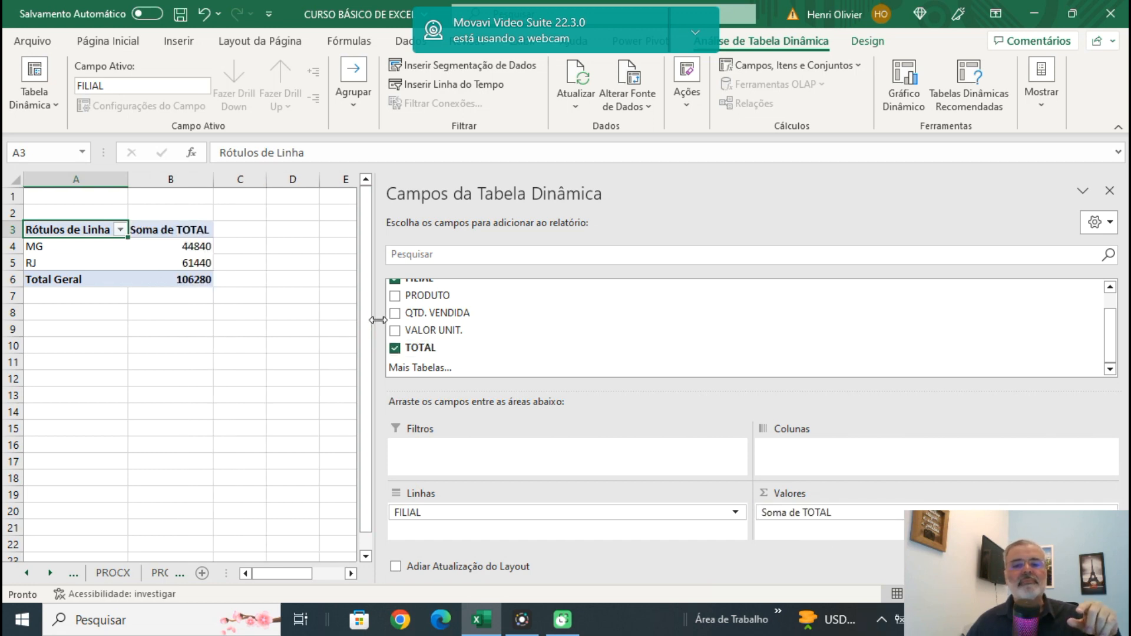
Add VENDEDOR and PRODUTO as report filters of the pivot table.
scroll(482, 322, "up", 1)
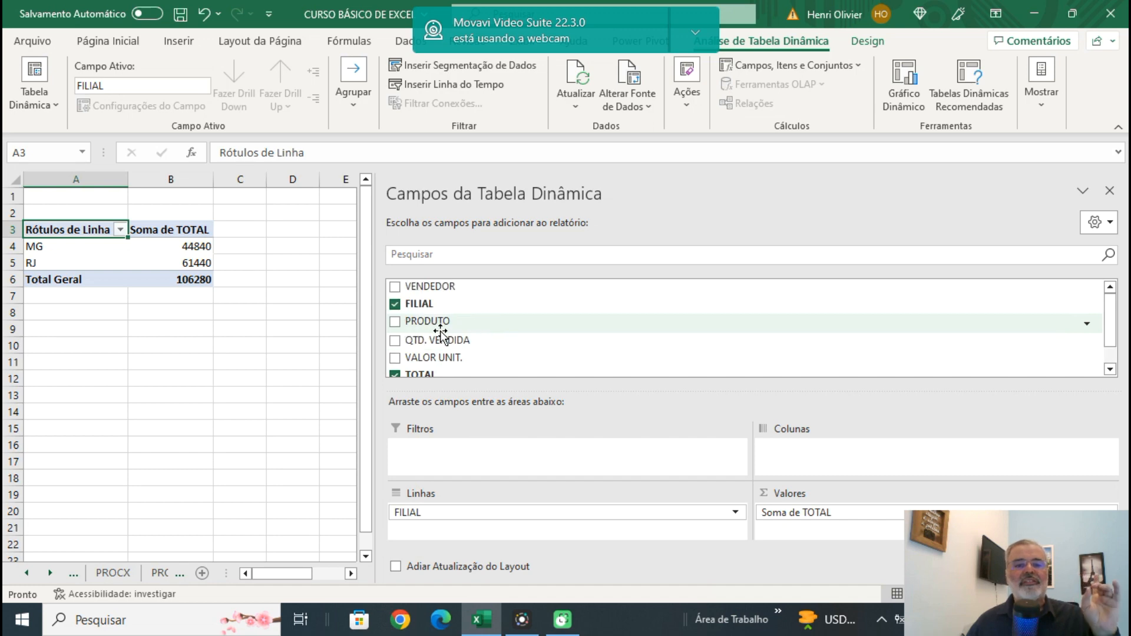
left_click_drag(444, 289, 430, 451)
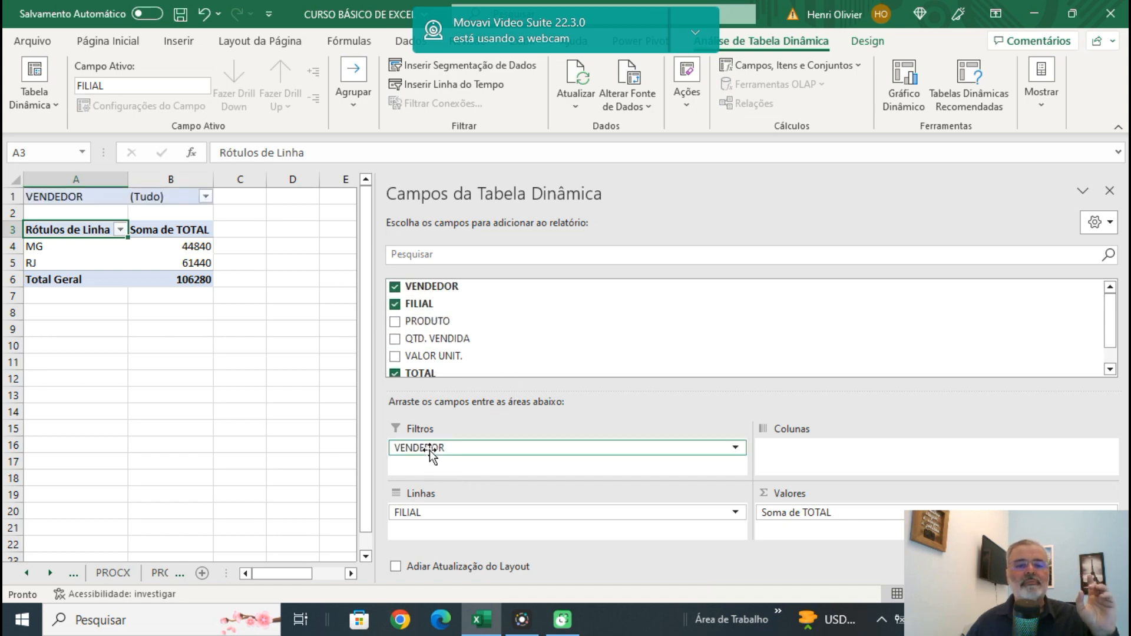
left_click_drag(455, 328, 415, 471)
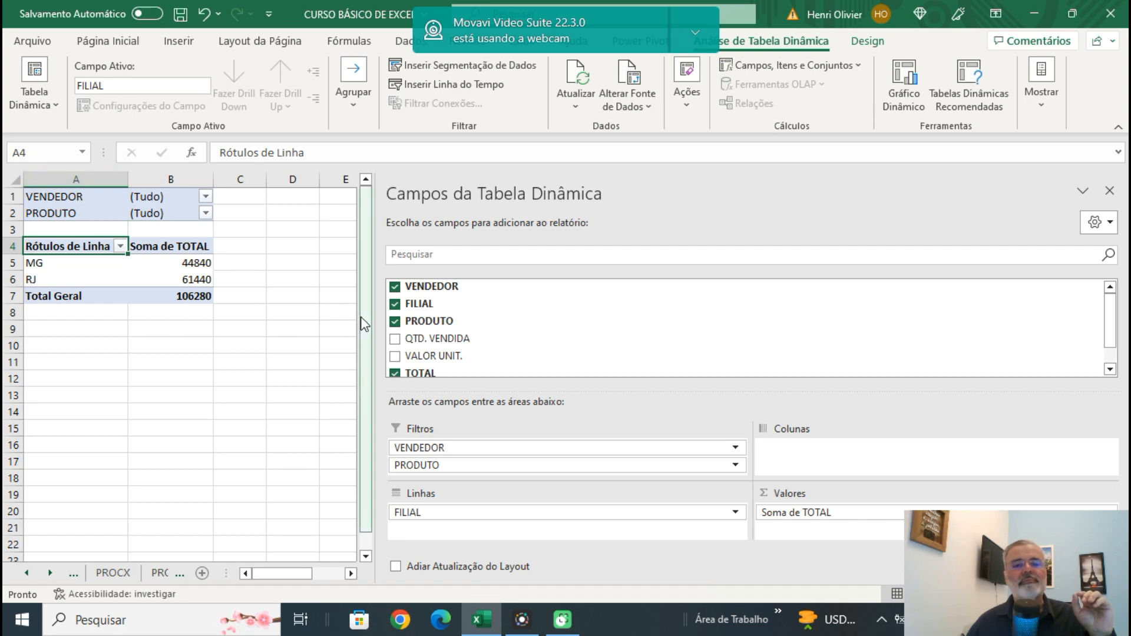
Try PRODUTO as the pivot table's column field, then return it to the report filters.
left_click_drag(379, 313, 740, 296)
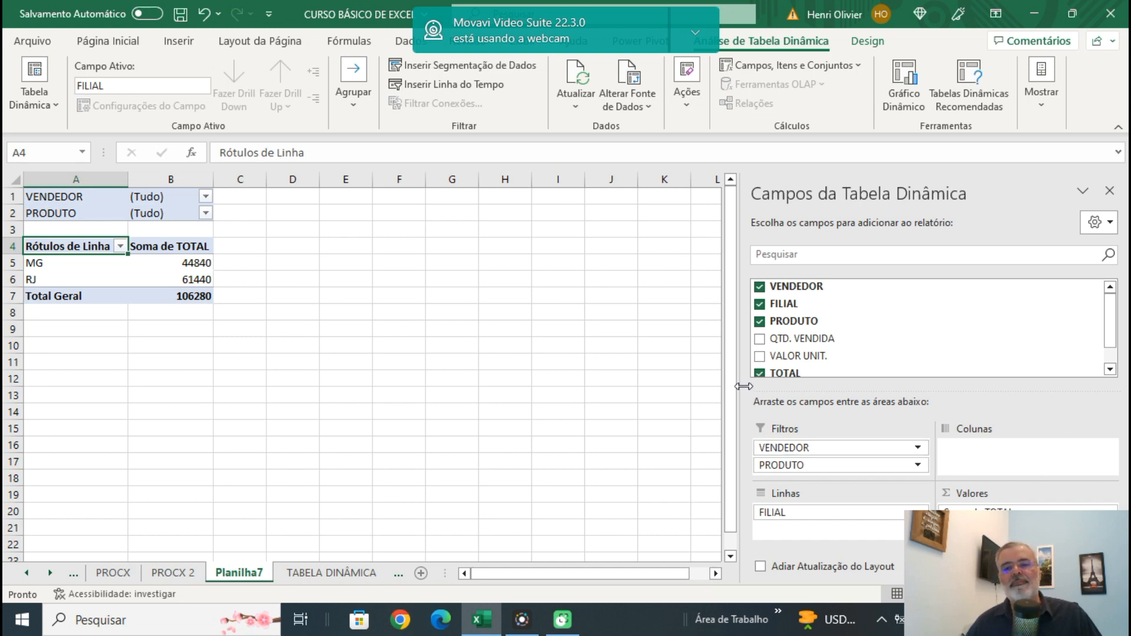
left_click_drag(784, 465, 985, 451)
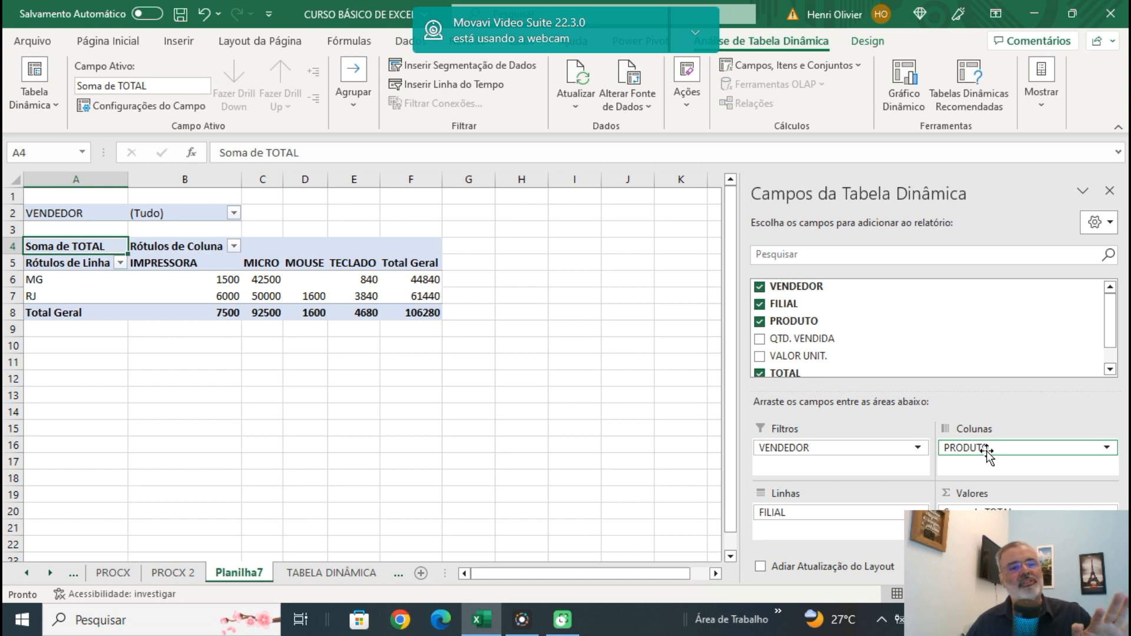
left_click_drag(986, 454, 781, 466)
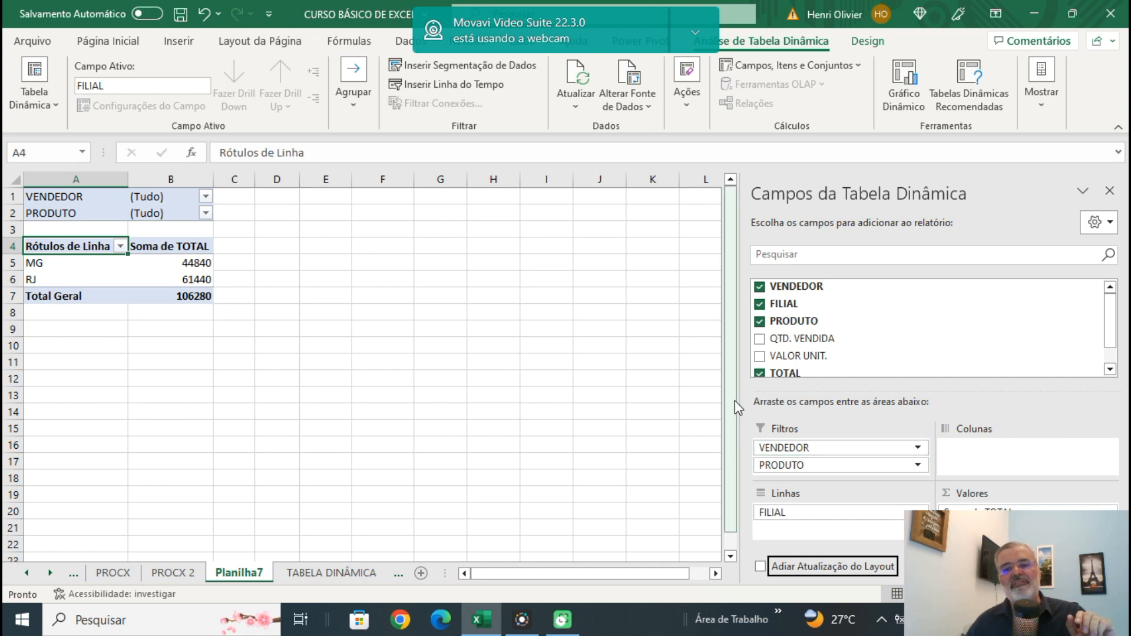
Enable the classic pivot table layout that allows fields to be rearranged directly in the grid.
left_click_drag(742, 399, 901, 399)
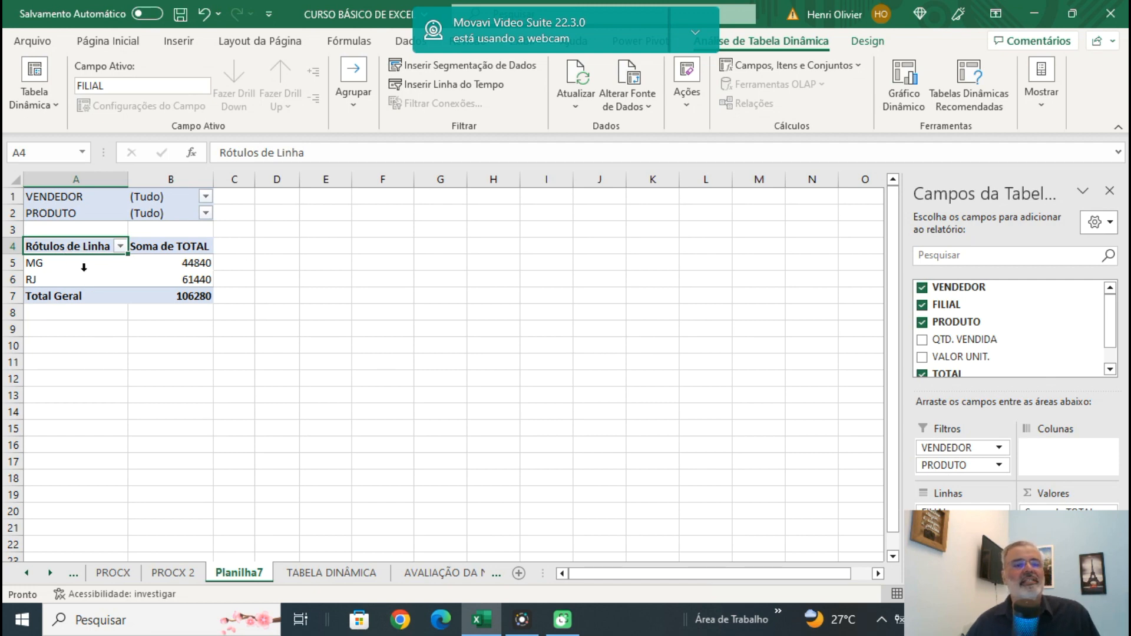
right_click(158, 267)
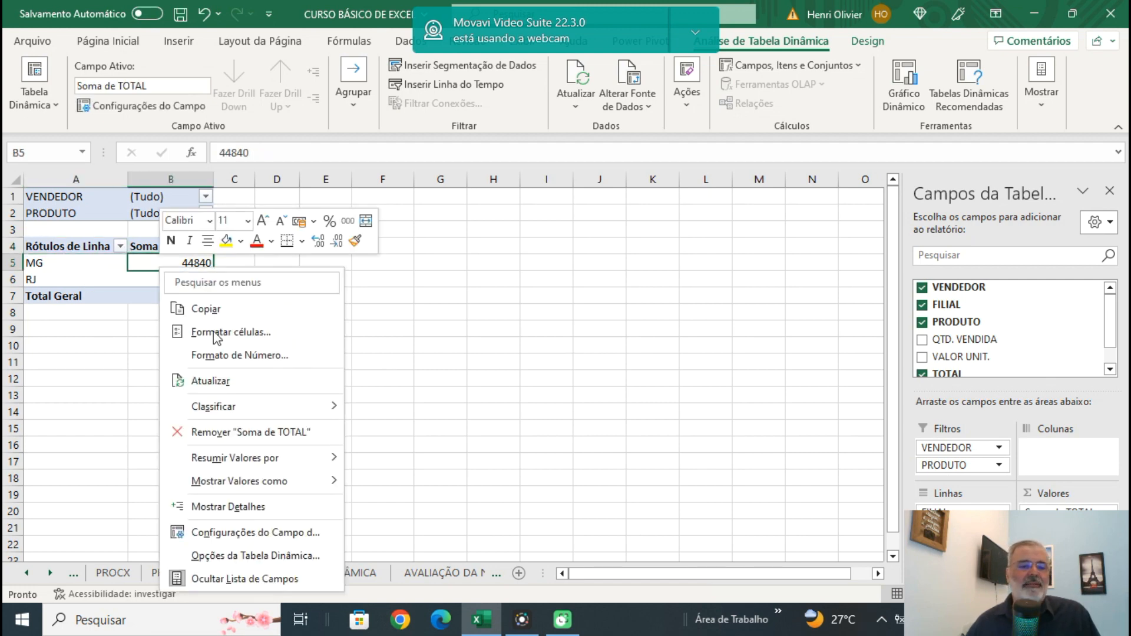
left_click(238, 559)
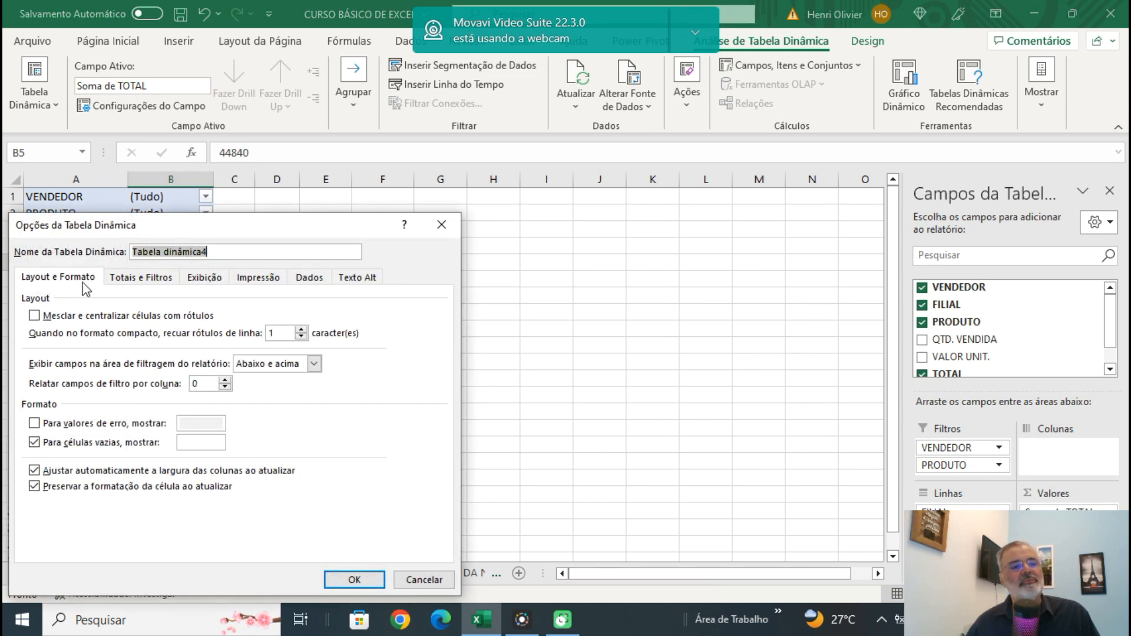
left_click(204, 278)
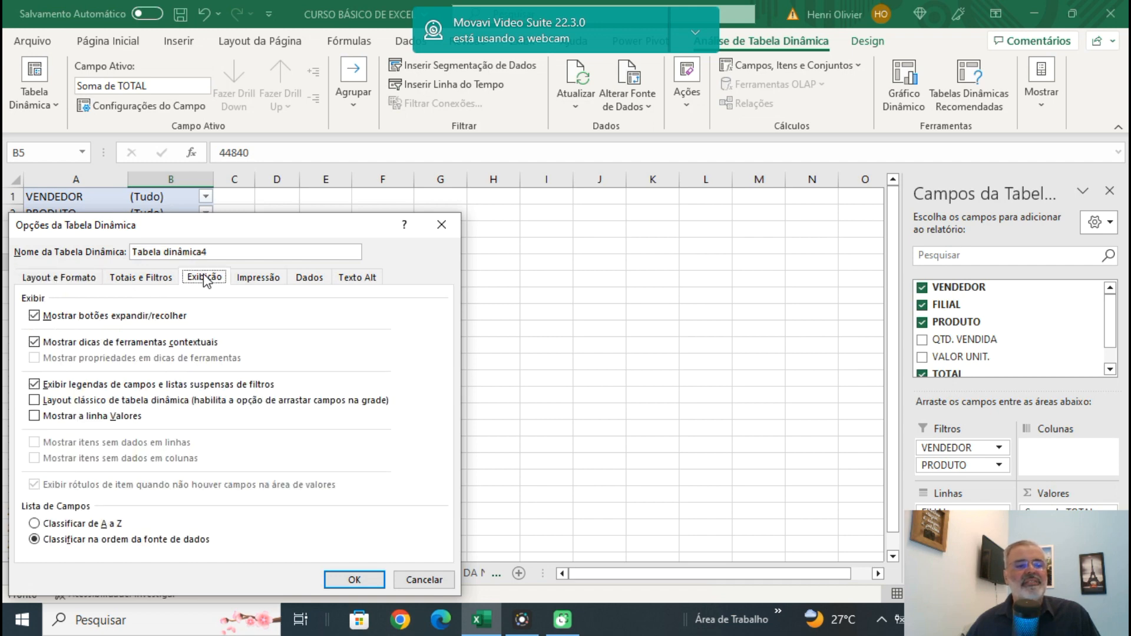
left_click(33, 401)
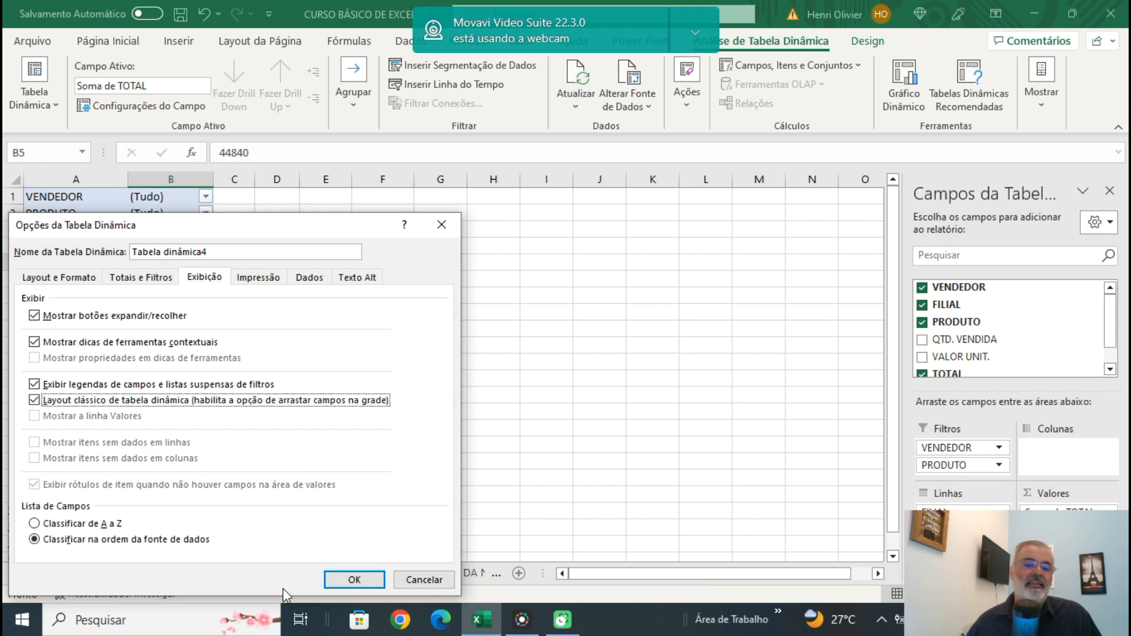
left_click(354, 581)
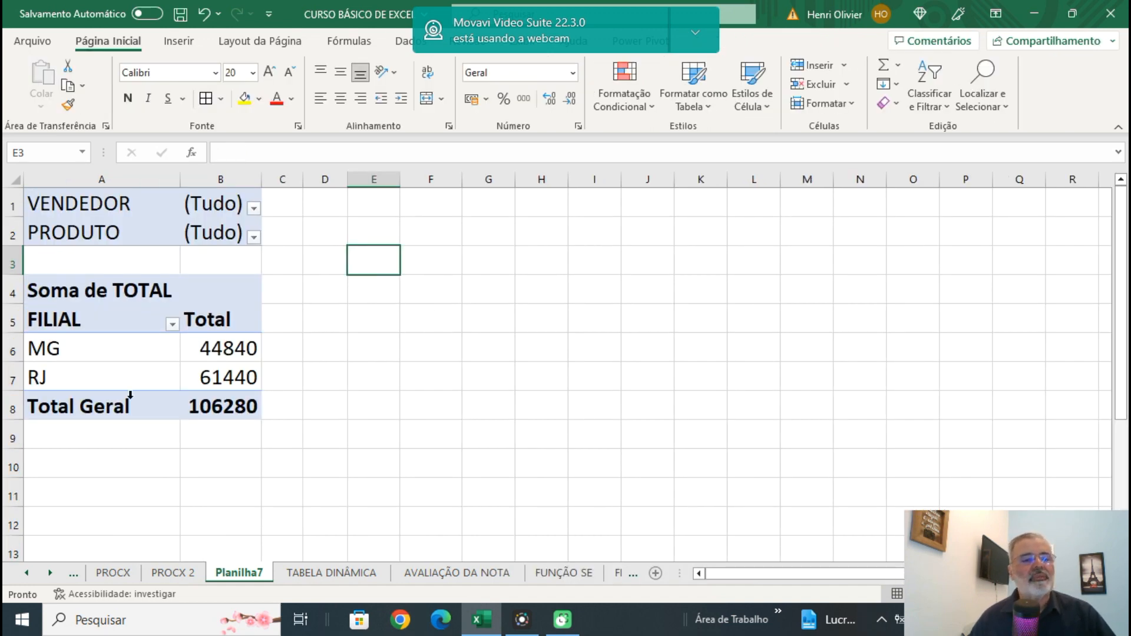
In the grid, move FILIAL to the report filters and make PRODUTO the row field.
mouse_move(250, 375)
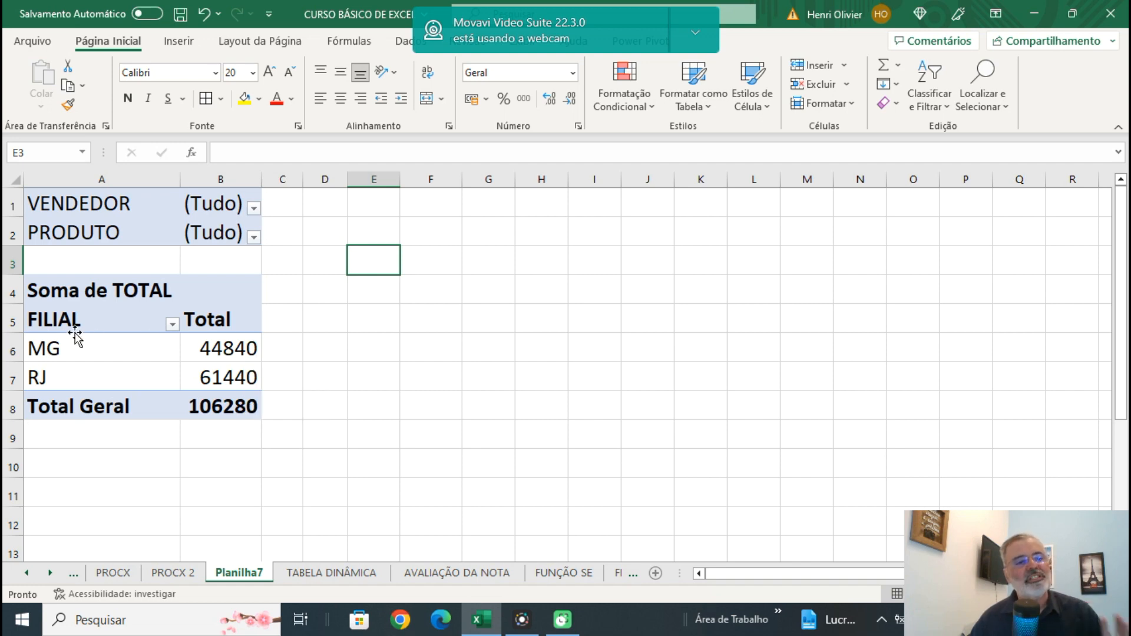
left_click_drag(67, 323, 125, 256)
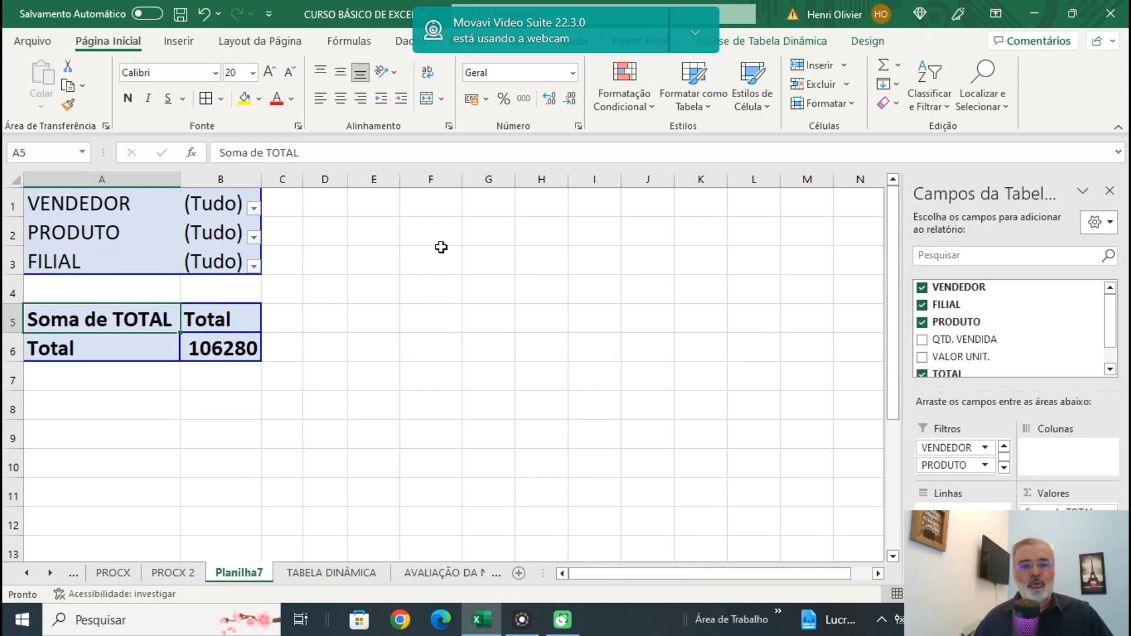
left_click_drag(83, 232, 50, 352)
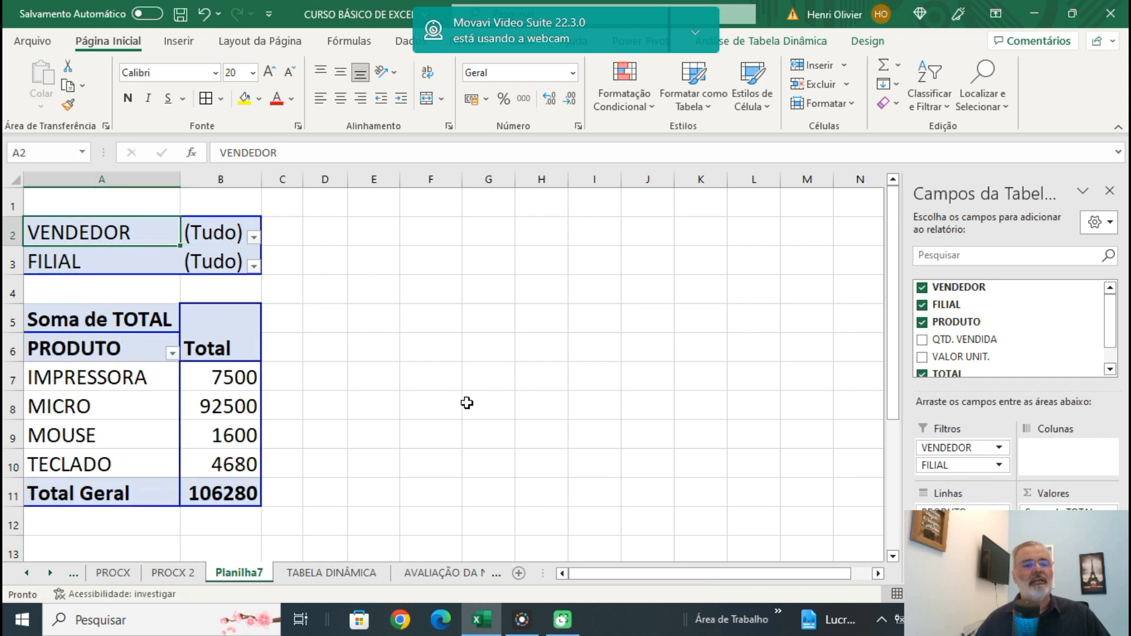
In the grid, return PRODUTO to the report filters and make VENDEDOR the row field.
left_click(87, 406)
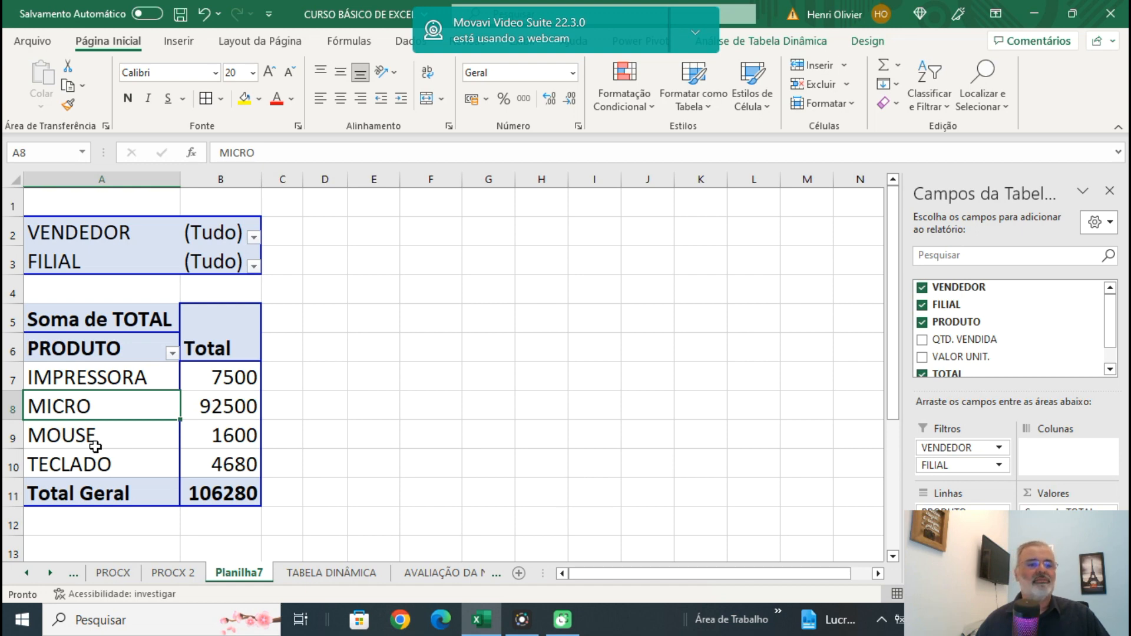
left_click_drag(84, 405, 106, 292)
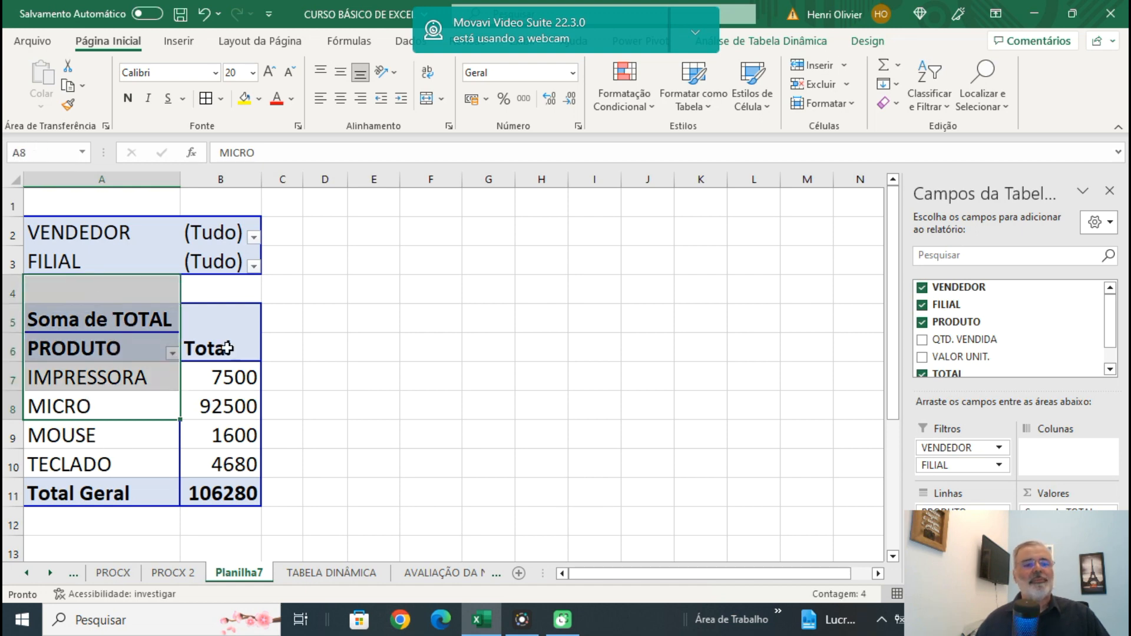
left_click(366, 325)
left_click(68, 349)
left_click_drag(68, 334, 90, 283)
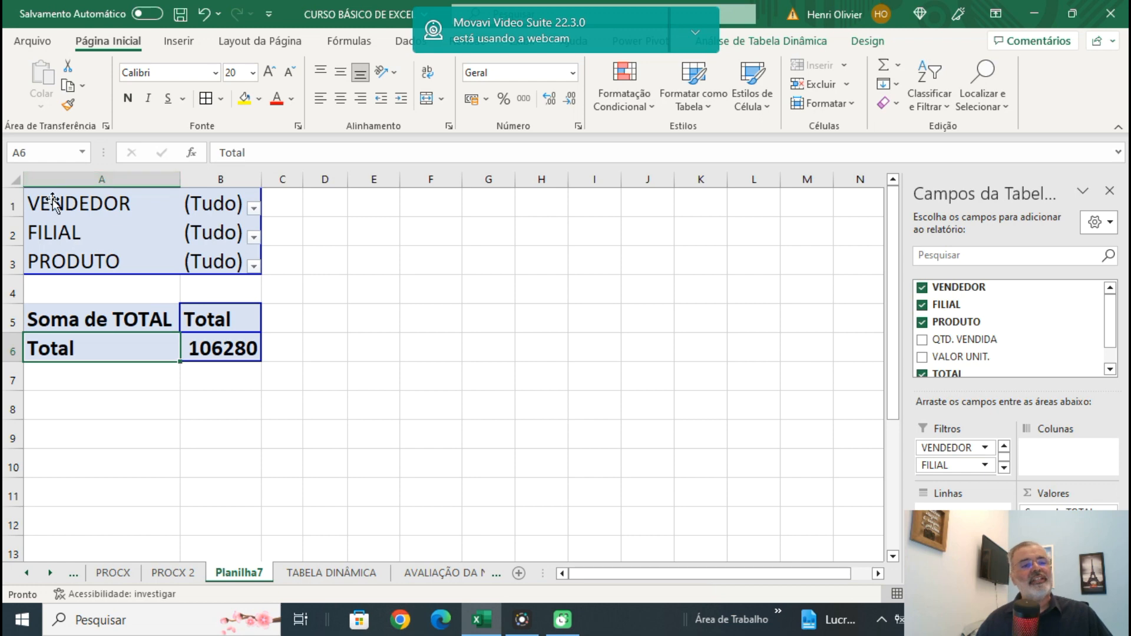
left_click_drag(88, 202, 76, 351)
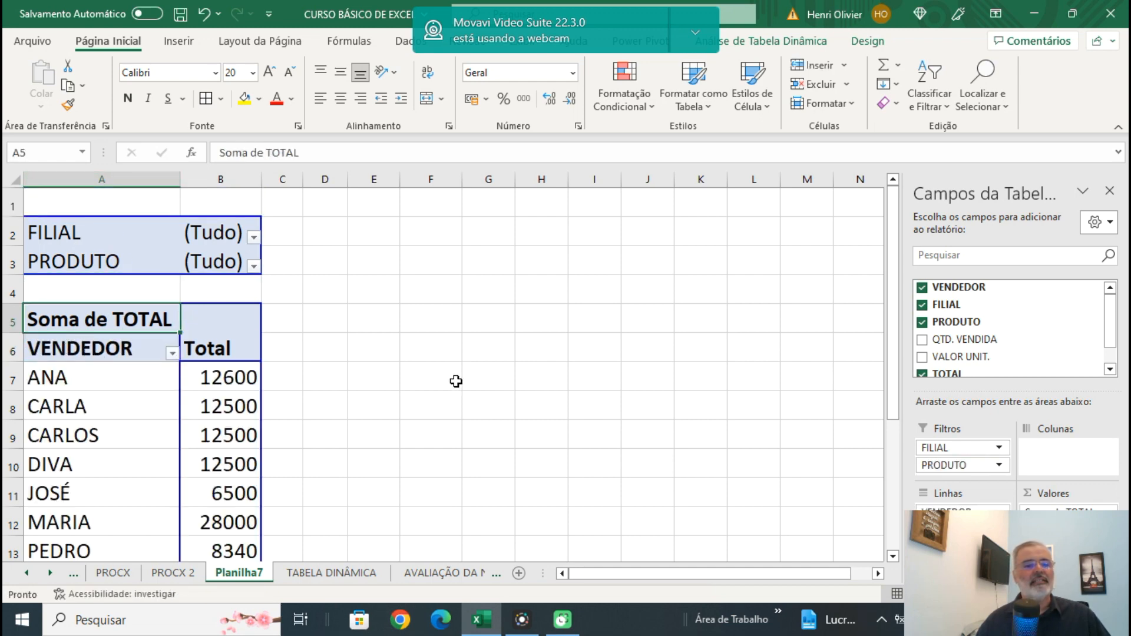
Review the sales total of each salesperson and the grand total in the pivot table.
scroll(456, 381, "down", 2)
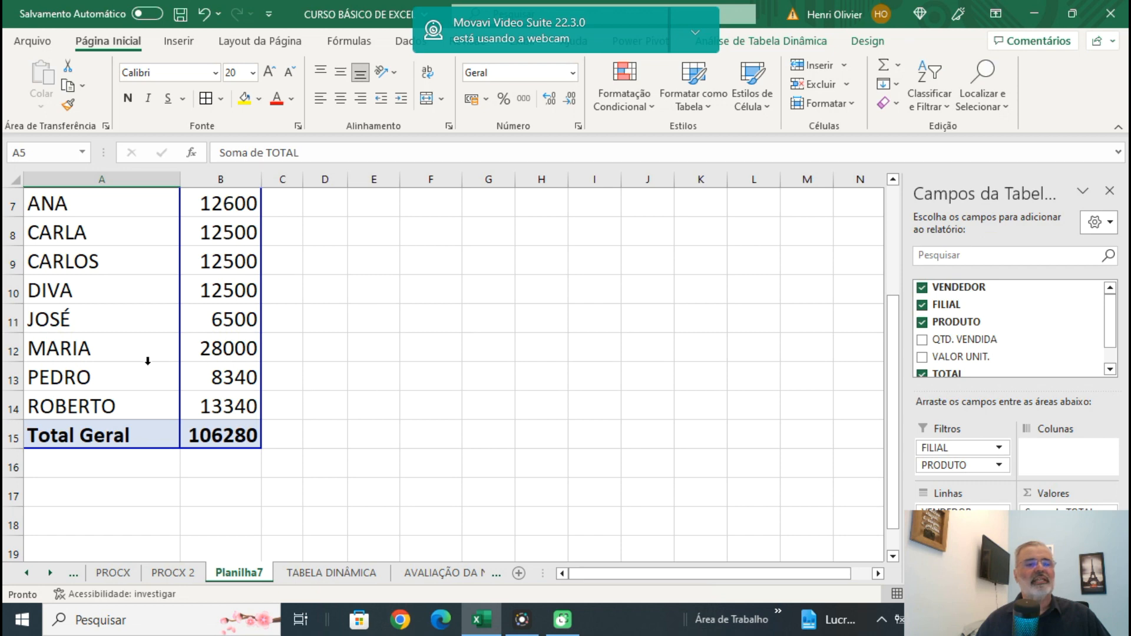
left_click(99, 352)
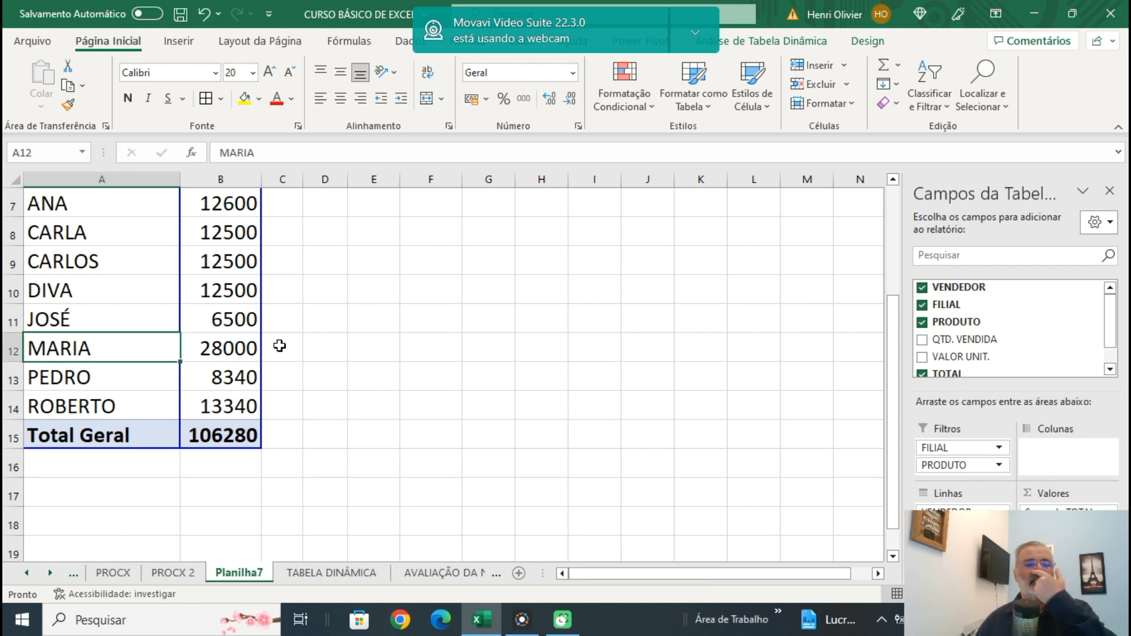
left_click(222, 352)
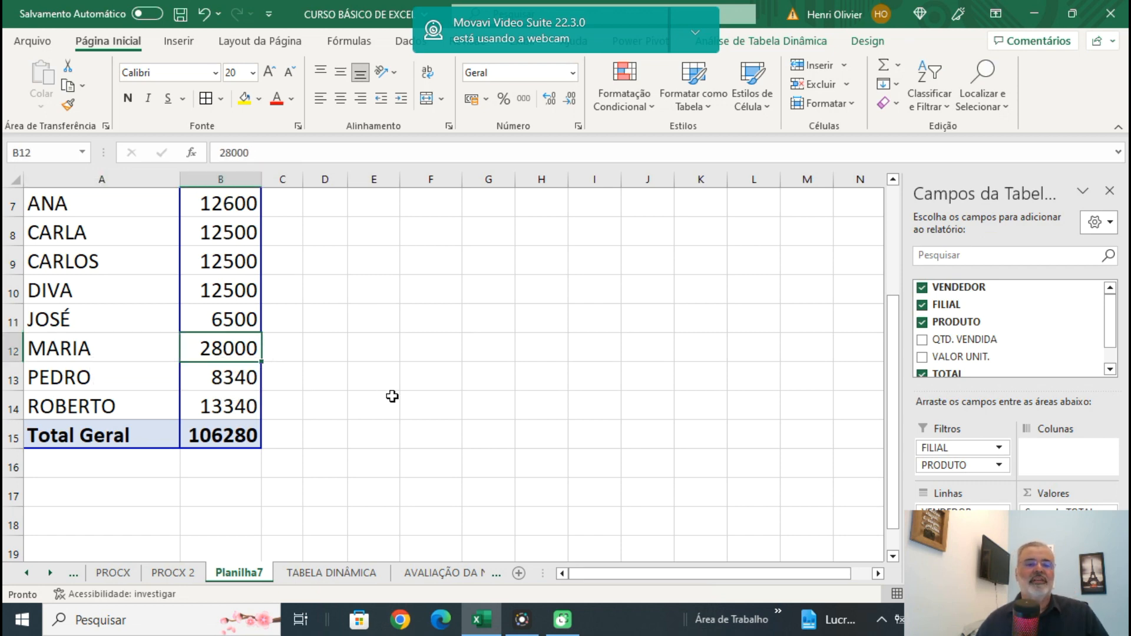
left_click(230, 455)
left_click(230, 439)
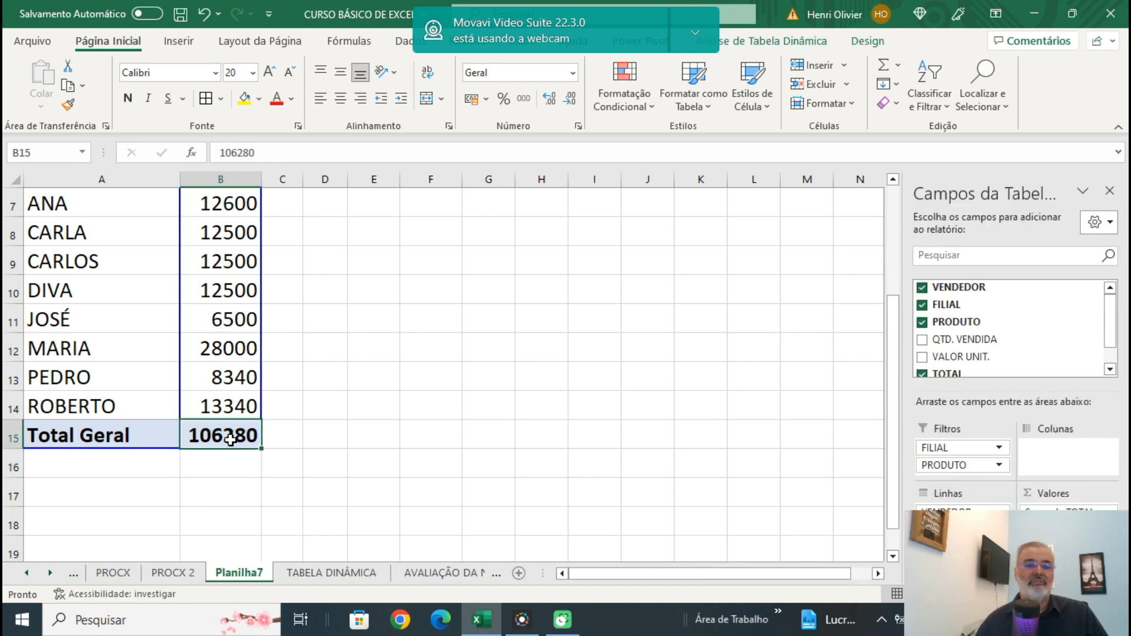
left_click(464, 394)
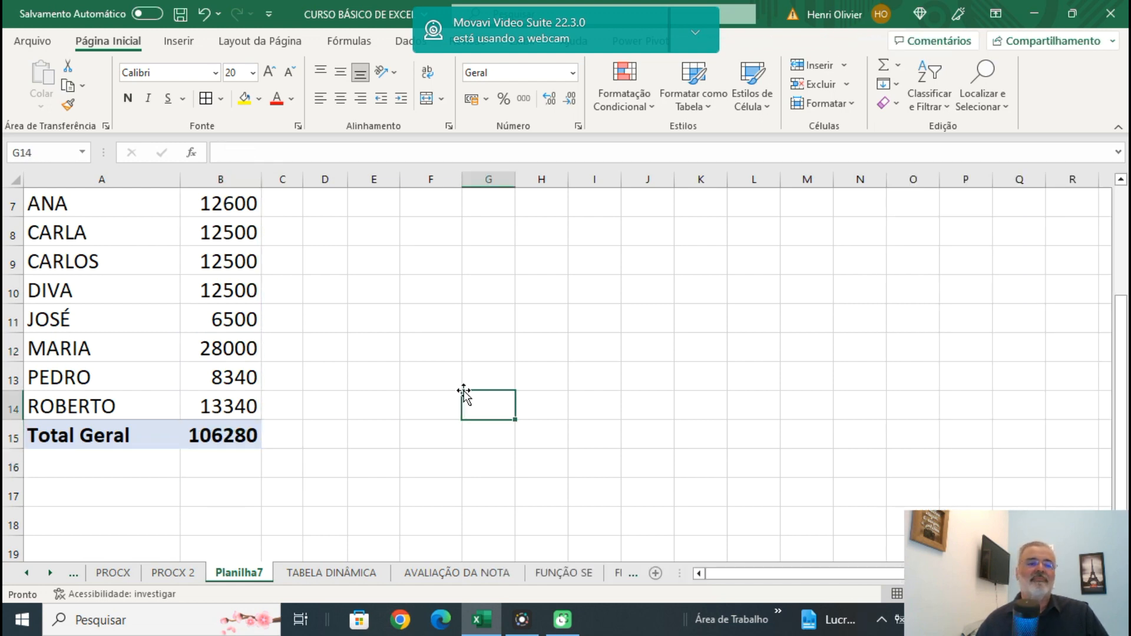
scroll(464, 394, "up", 2)
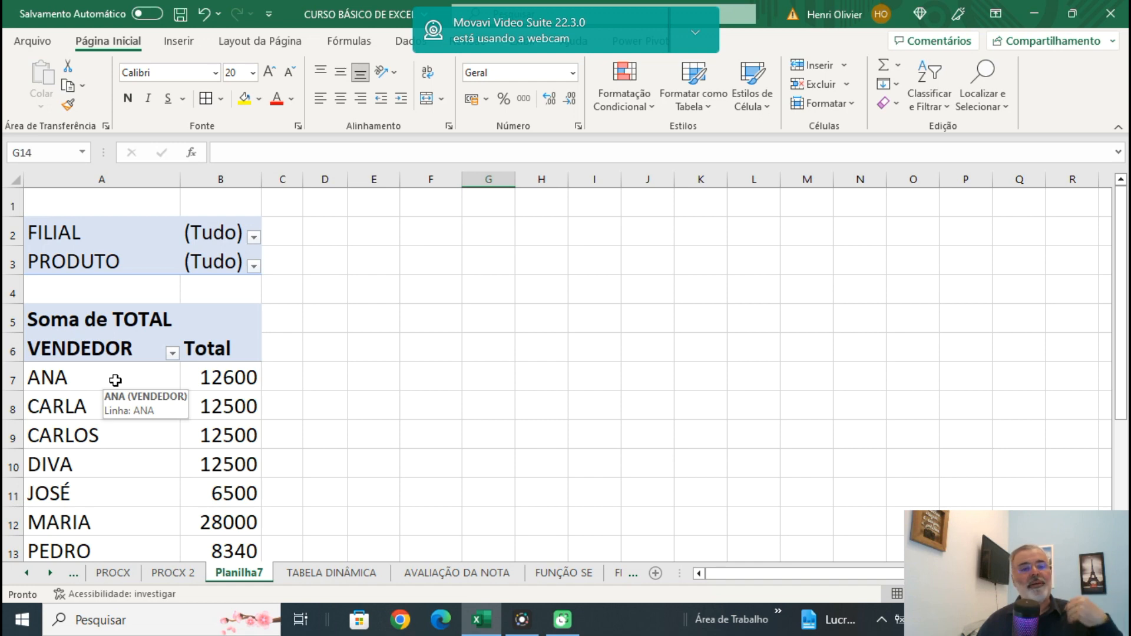
In the grid, move FILIAL from the report filters to the row area as the outer field before VENDEDOR.
left_click(82, 234)
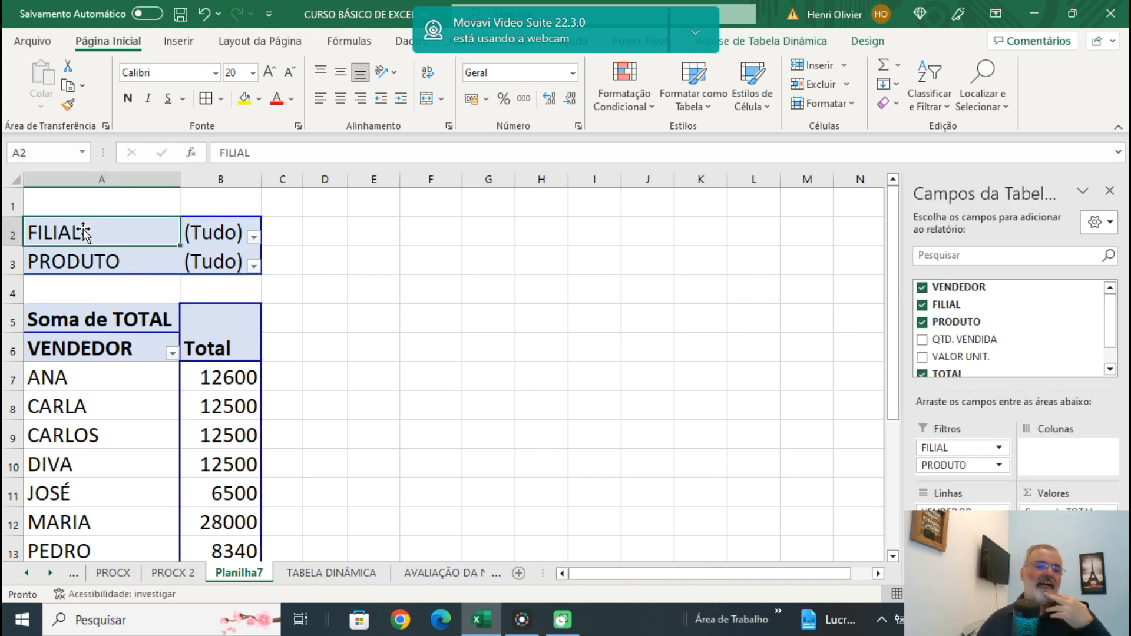
left_click_drag(41, 234, 47, 378)
left_click(606, 392)
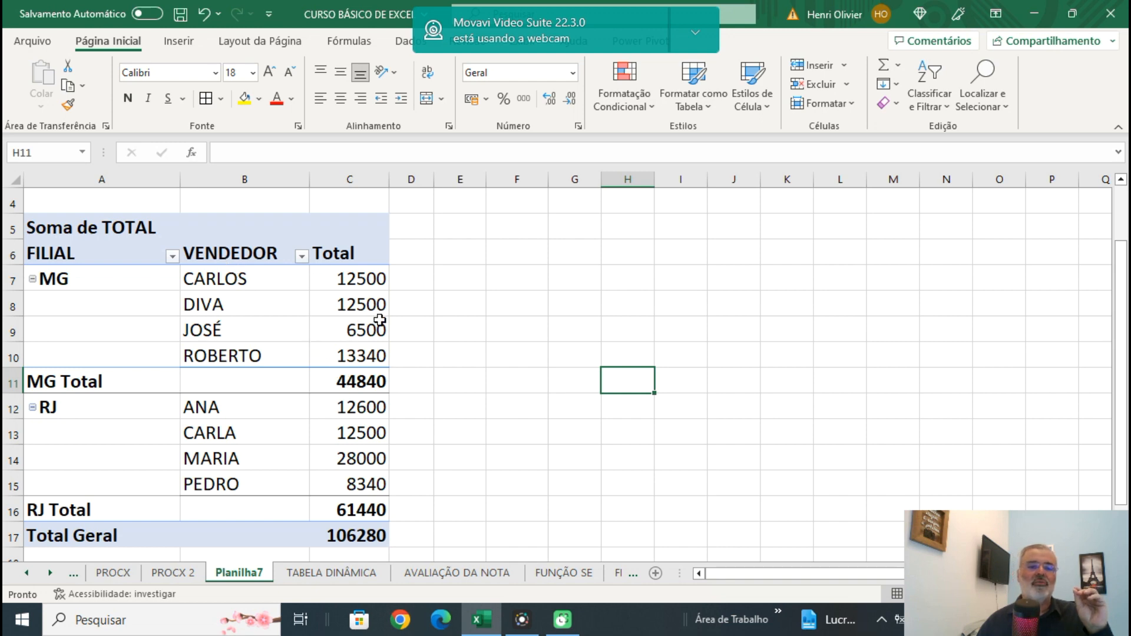
mouse_move(372, 411)
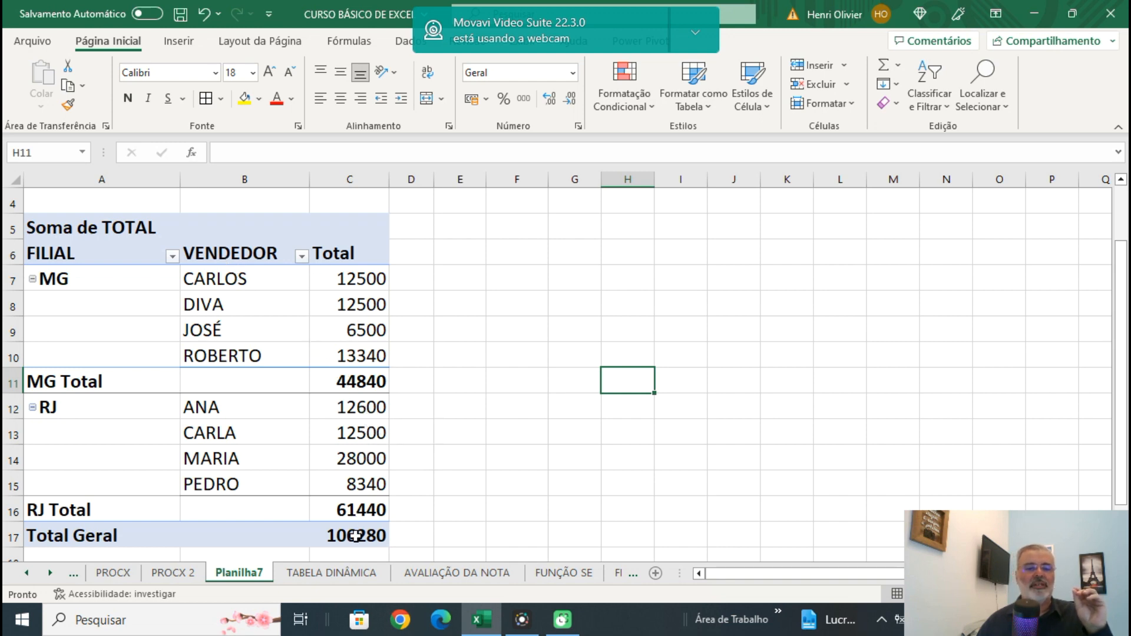
mouse_move(357, 538)
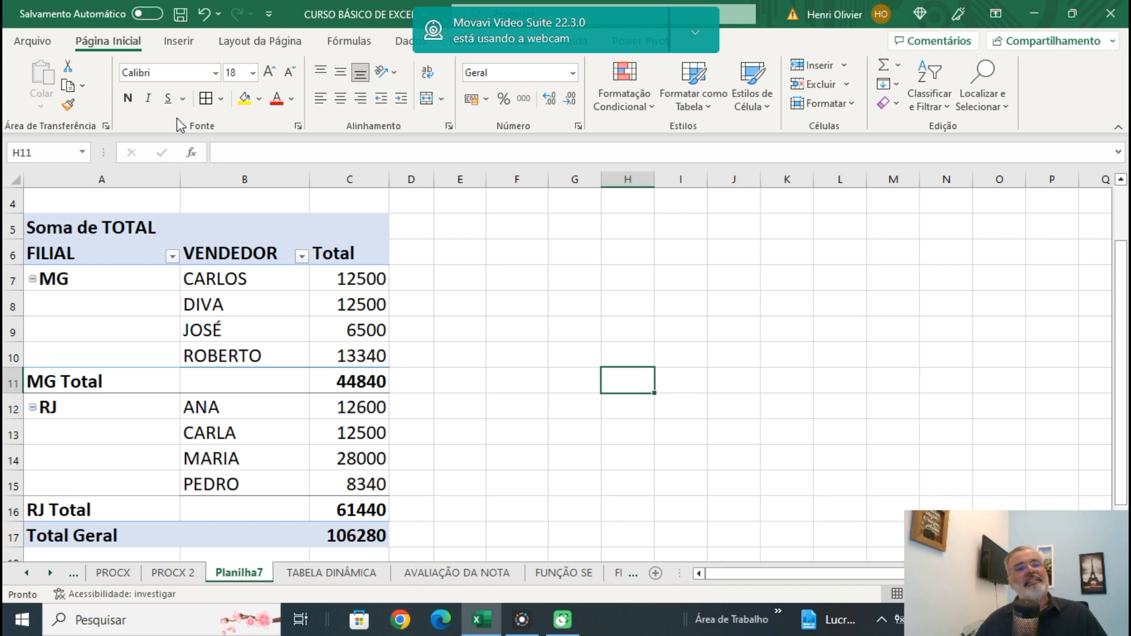
In the grid, move PRODUTO from the report filters to the column area and close the pivot table field list.
scroll(179, 194, "up", 1)
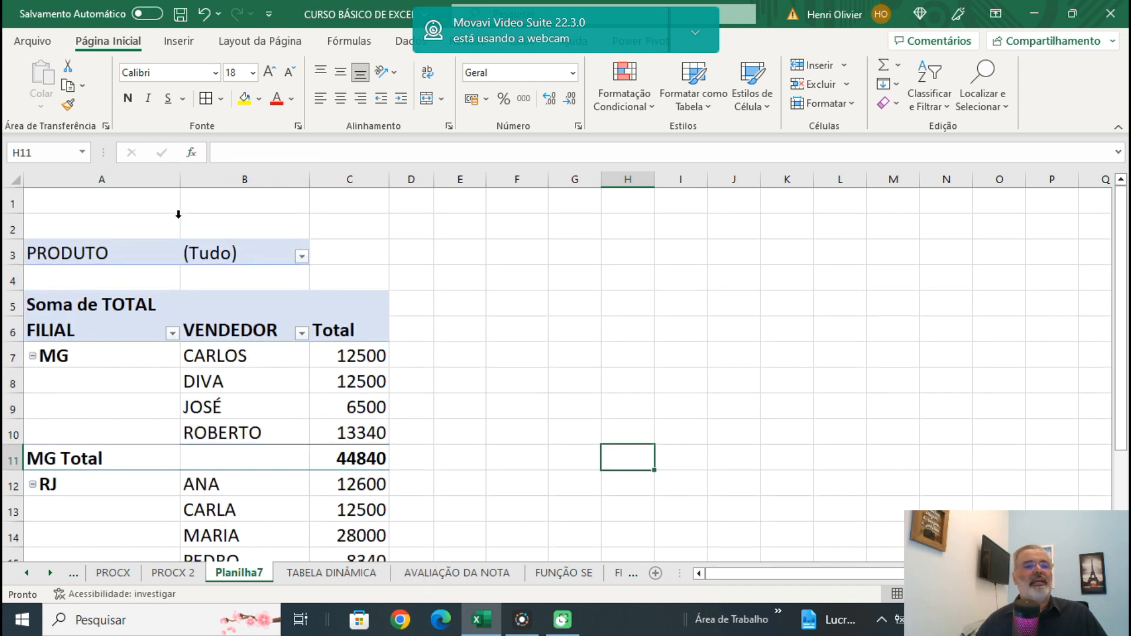
left_click_drag(122, 254, 354, 295)
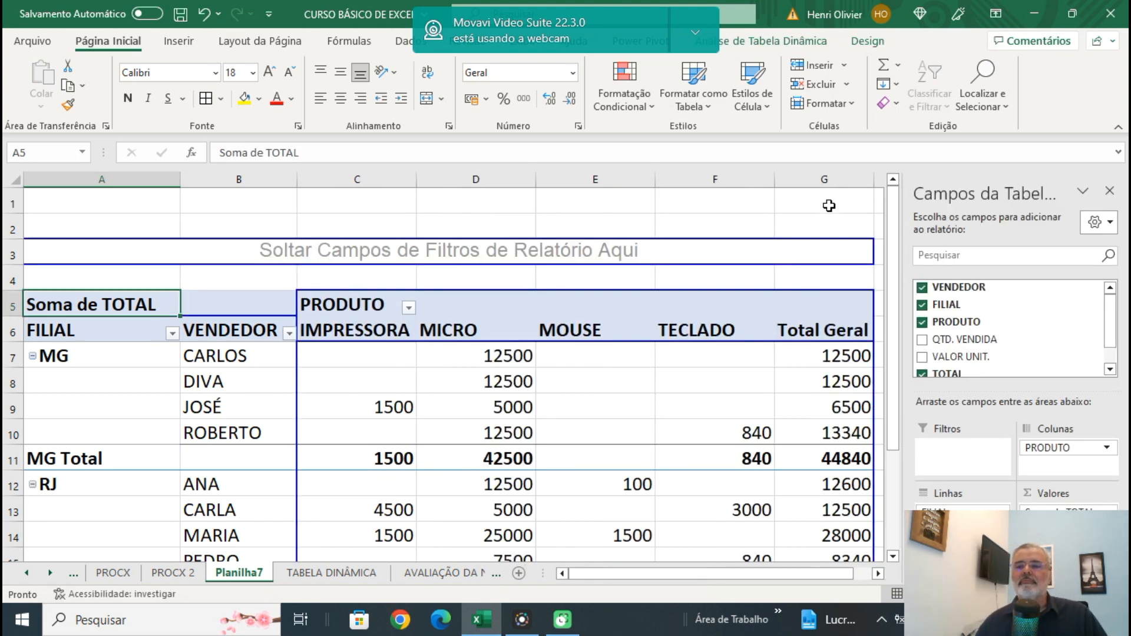
scroll(614, 298, "down", 1)
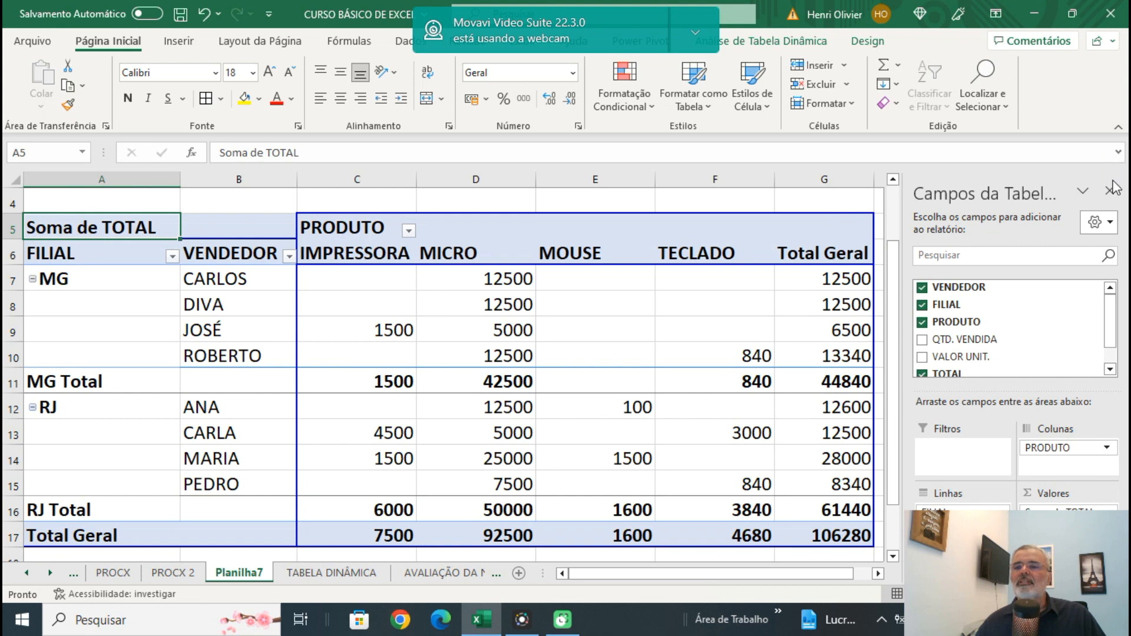
left_click(1113, 185)
scroll(976, 294, "down", 1)
scroll(976, 294, "up", 1)
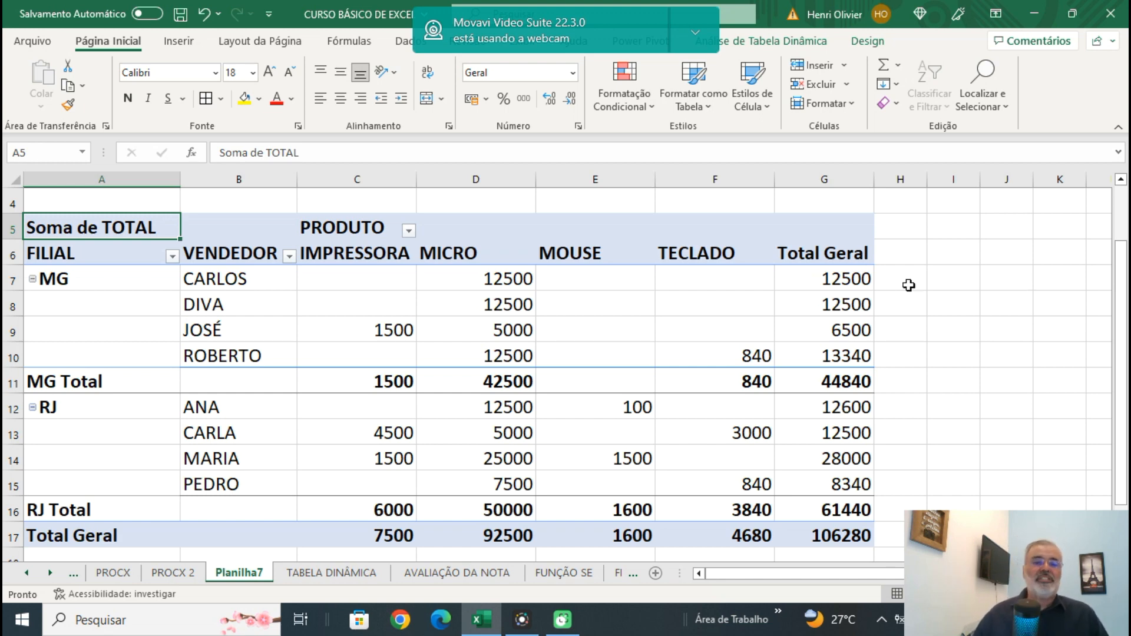
In the grid, return PRODUTO to the report filters and filter the pivot table by MICRO.
scroll(287, 304, "up", 1)
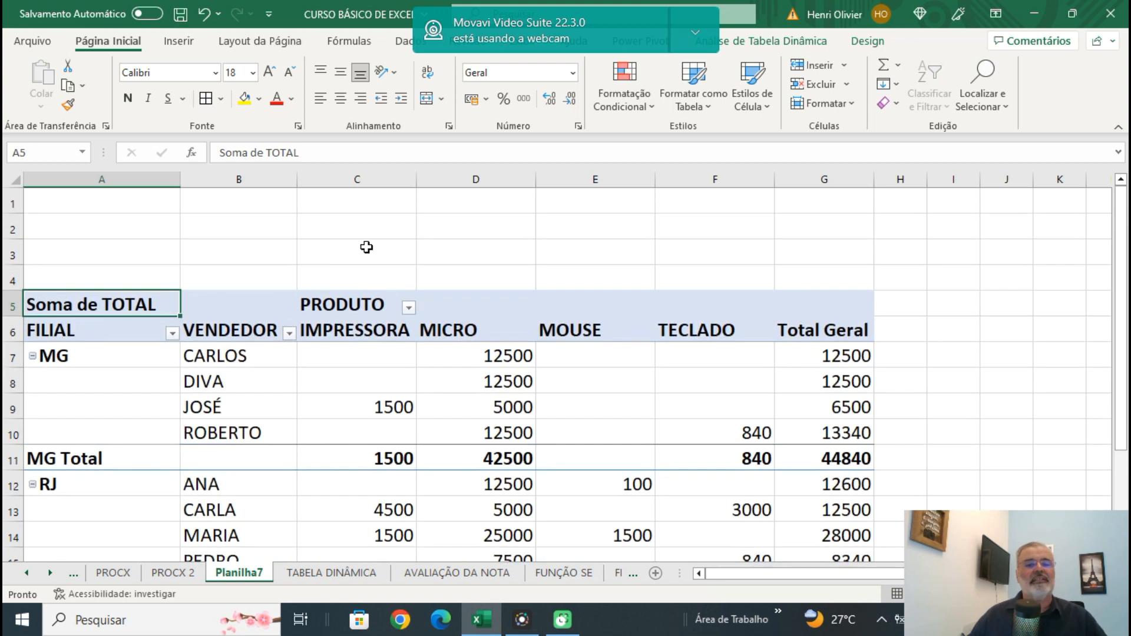
left_click_drag(370, 305, 47, 250)
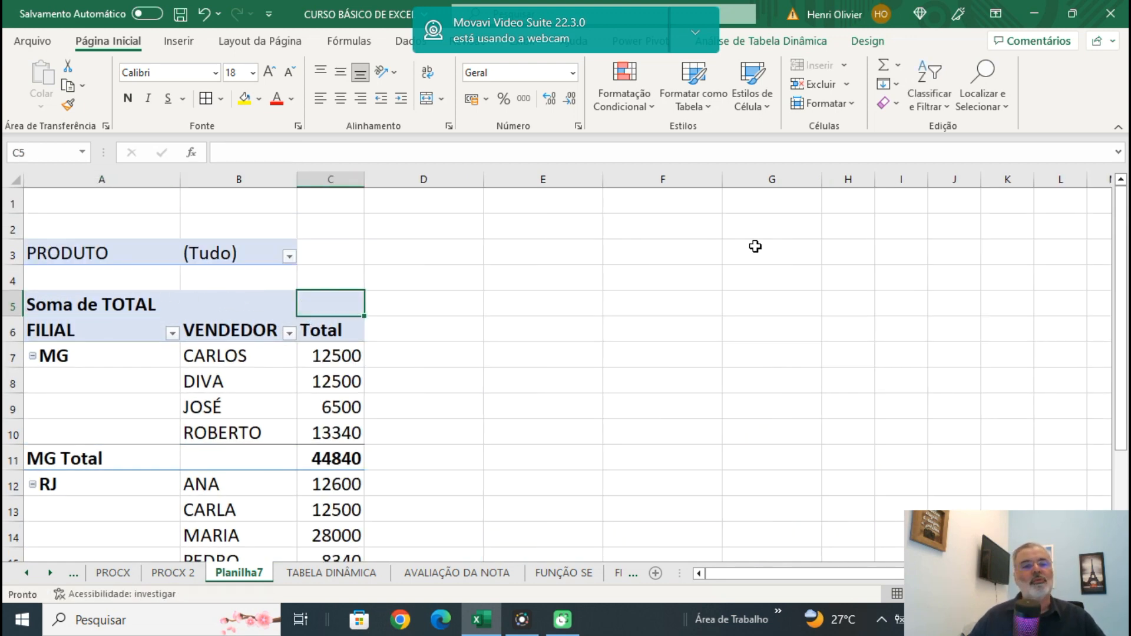
left_click(290, 257)
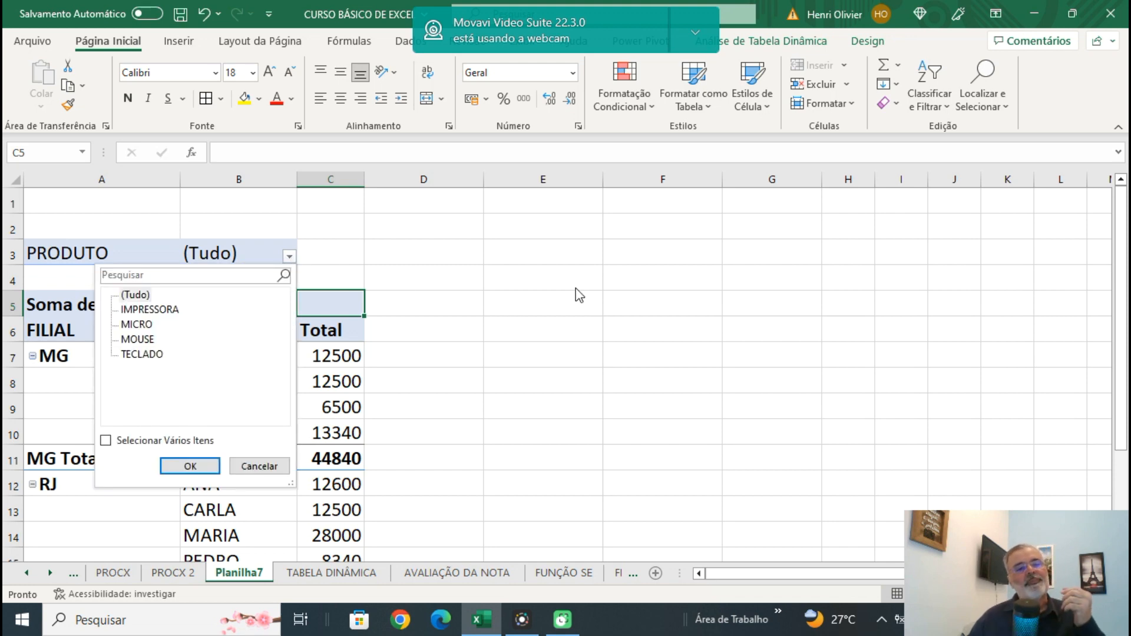
left_click(147, 312)
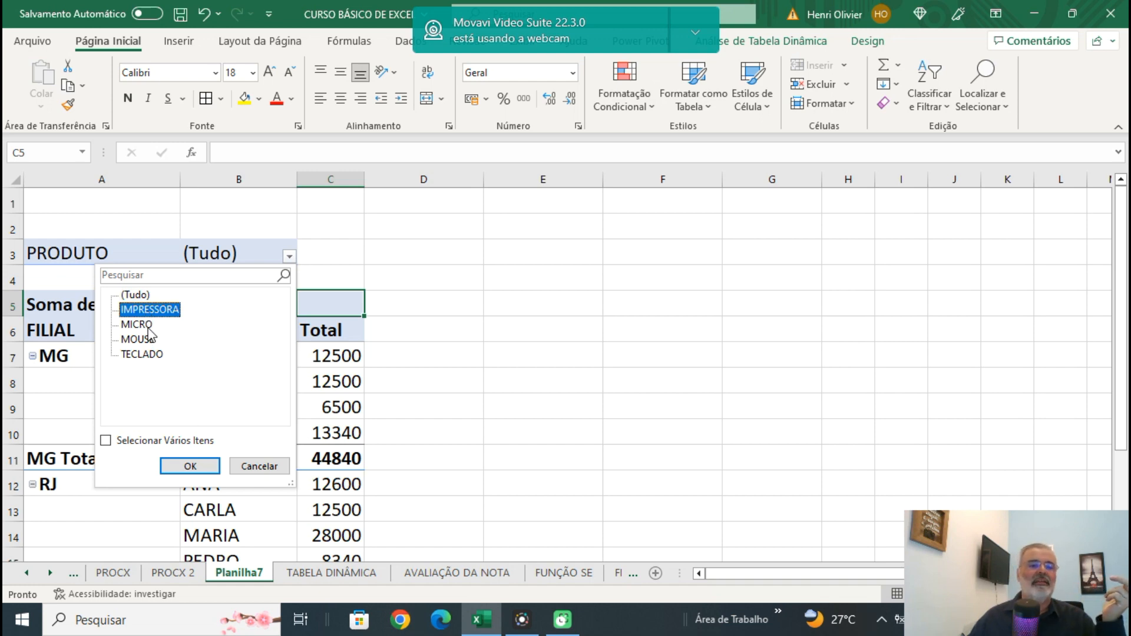
left_click(144, 326)
left_click(184, 466)
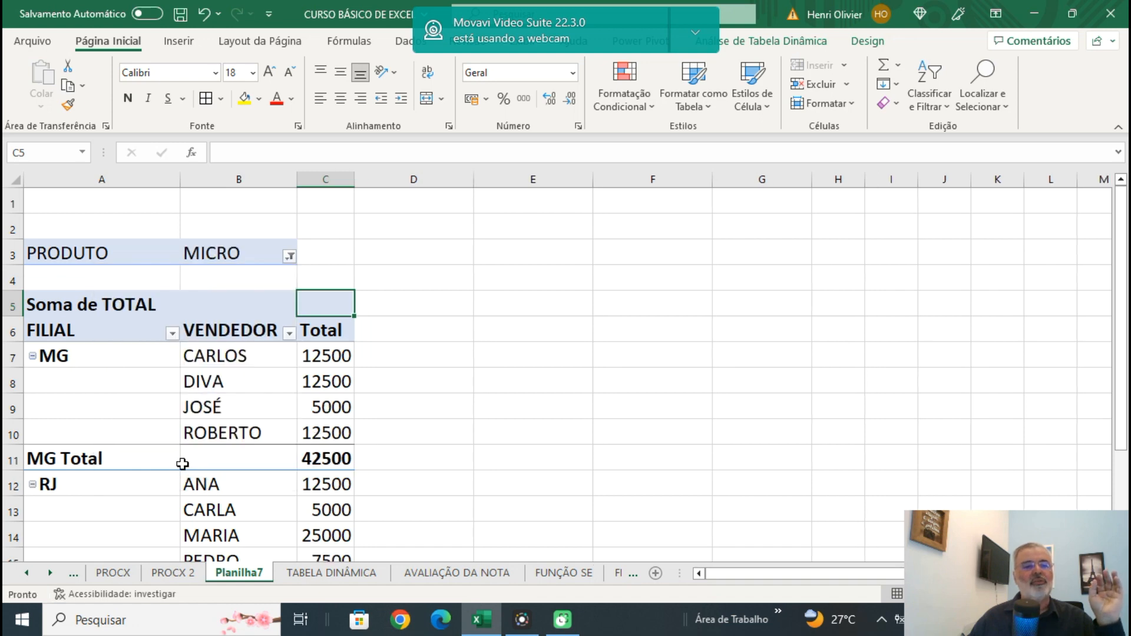
left_click(653, 311)
scroll(653, 311, "down", 1)
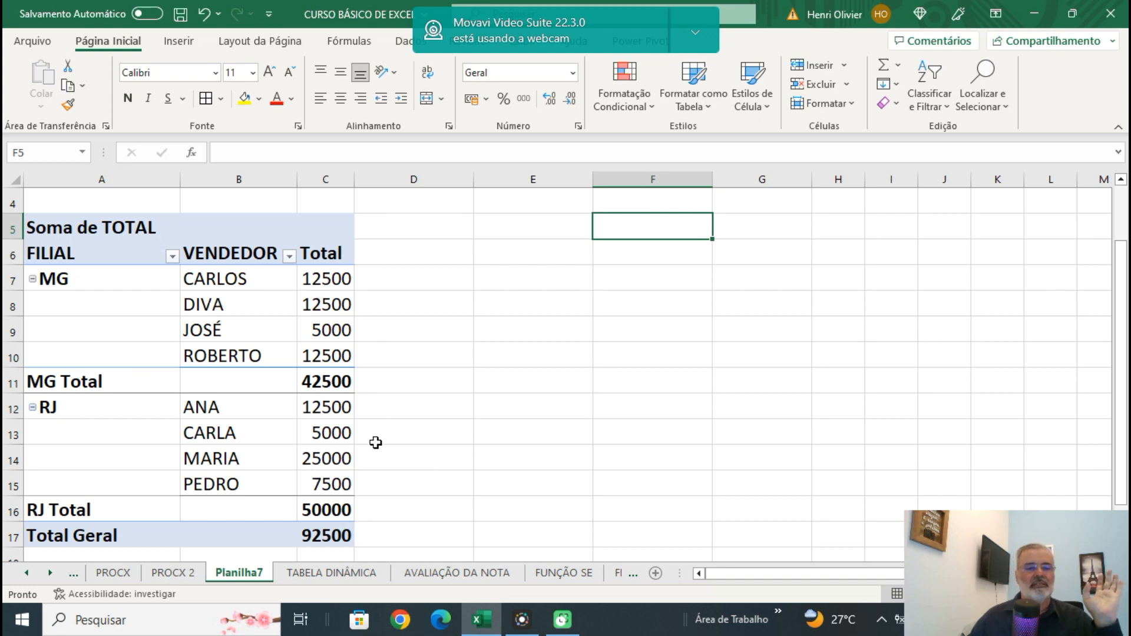
scroll(505, 405, "up", 1)
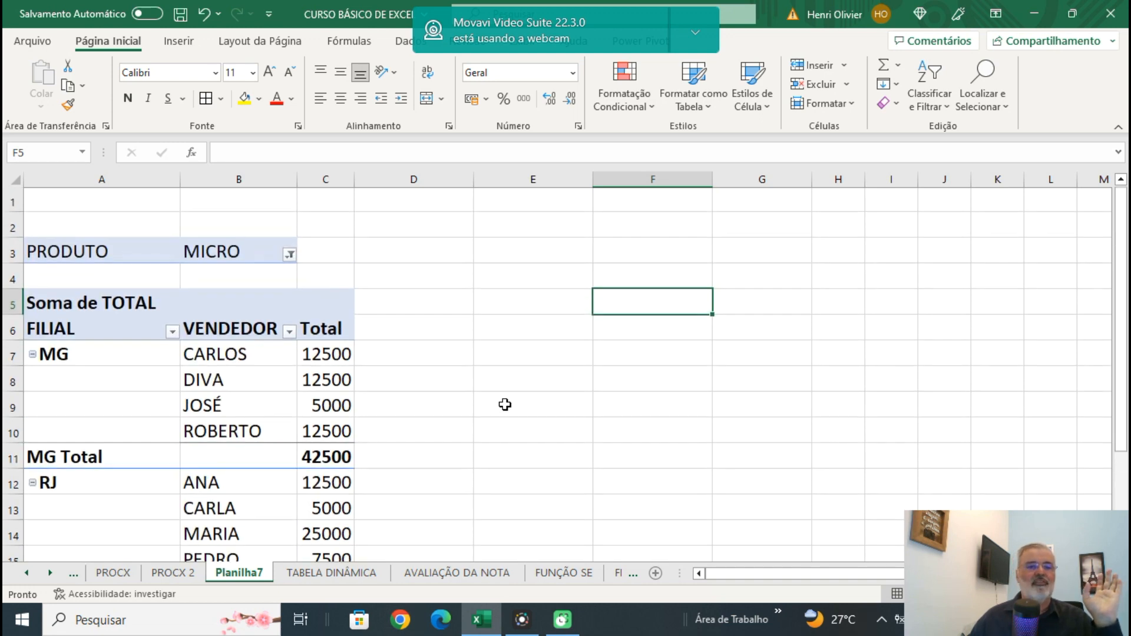
Change the PRODUTO report filter to IMPRESSORA.
left_click(289, 256)
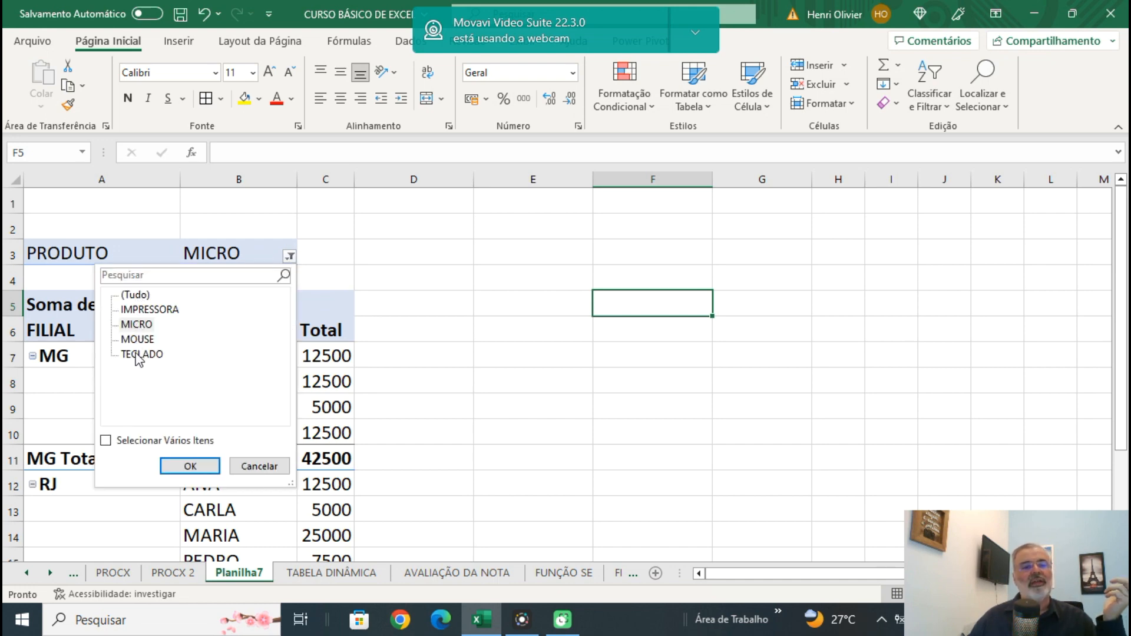
left_click(149, 309)
left_click(190, 468)
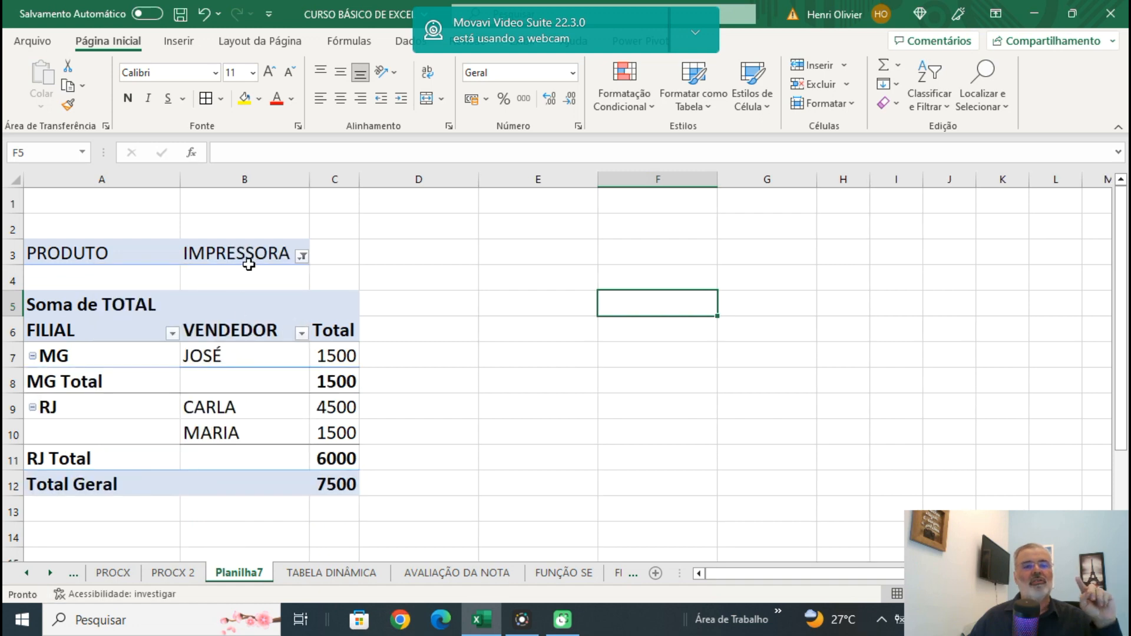
Allow multiple items in the PRODUTO report filter and include both IMPRESSORA and MICRO.
left_click(302, 257)
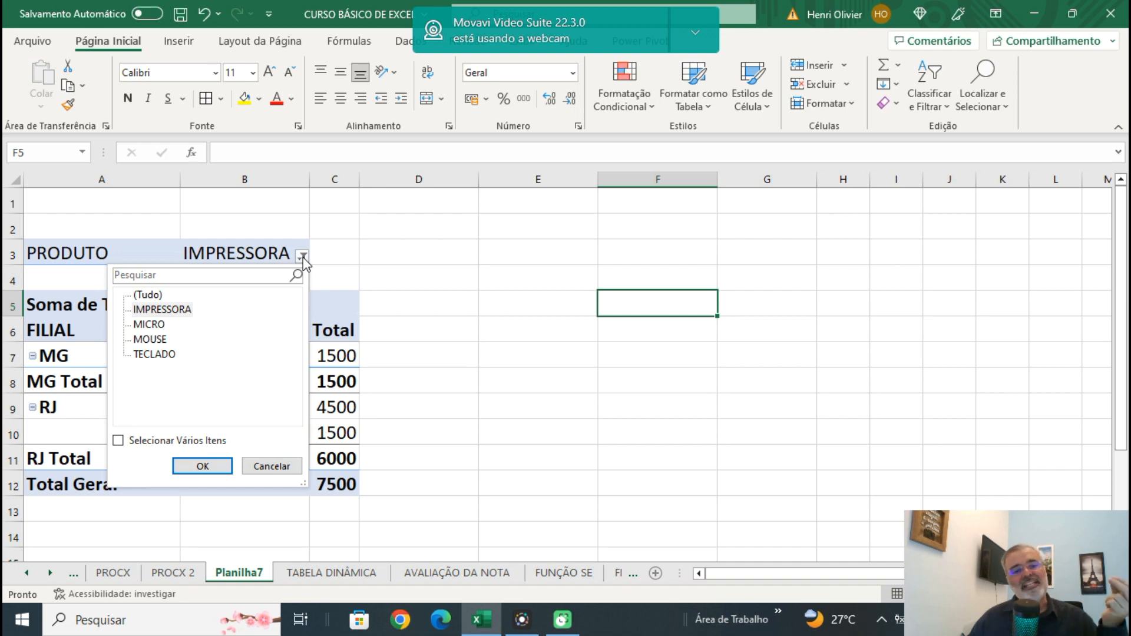
left_click(119, 442)
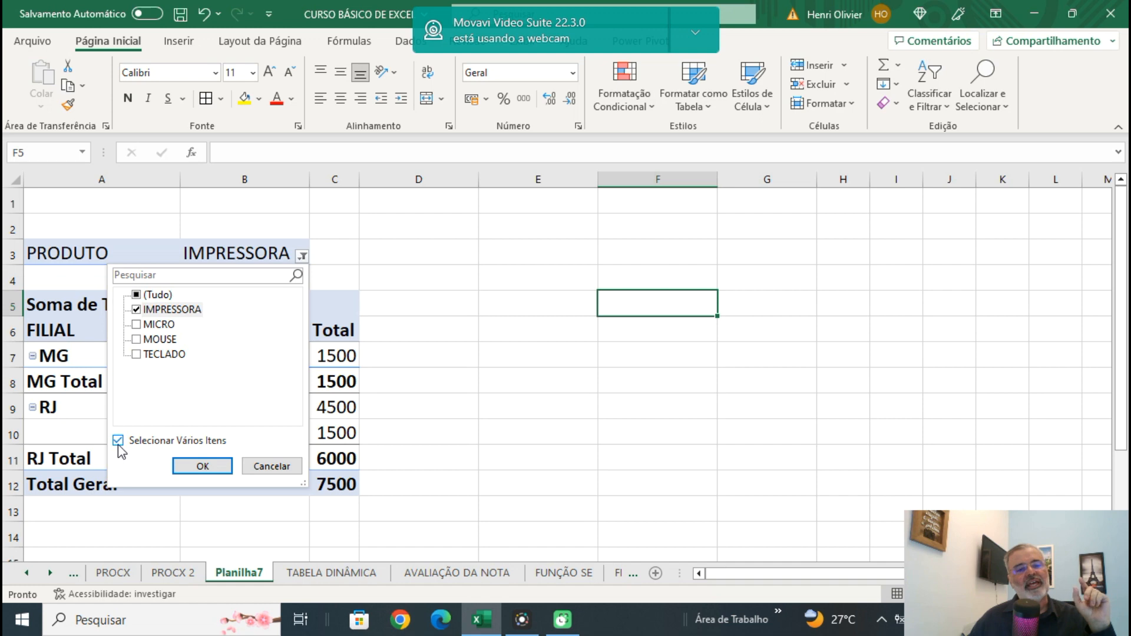
left_click(139, 325)
left_click(202, 466)
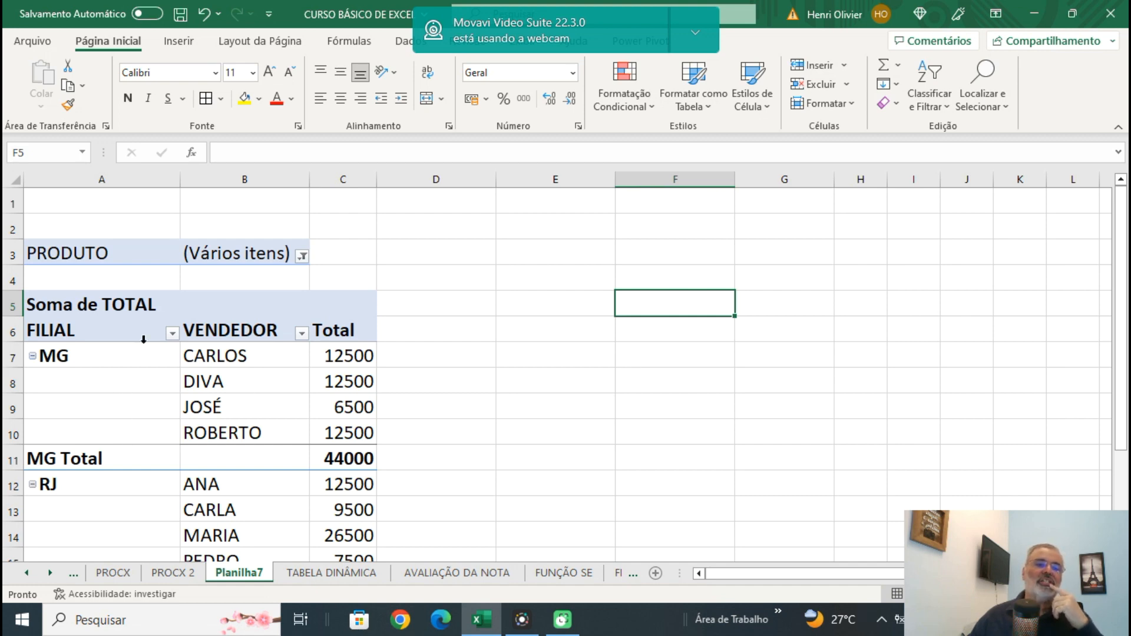
Move the filtered PRODUTO field to the column area and review the totals for the two selected products.
left_click_drag(103, 253, 340, 294)
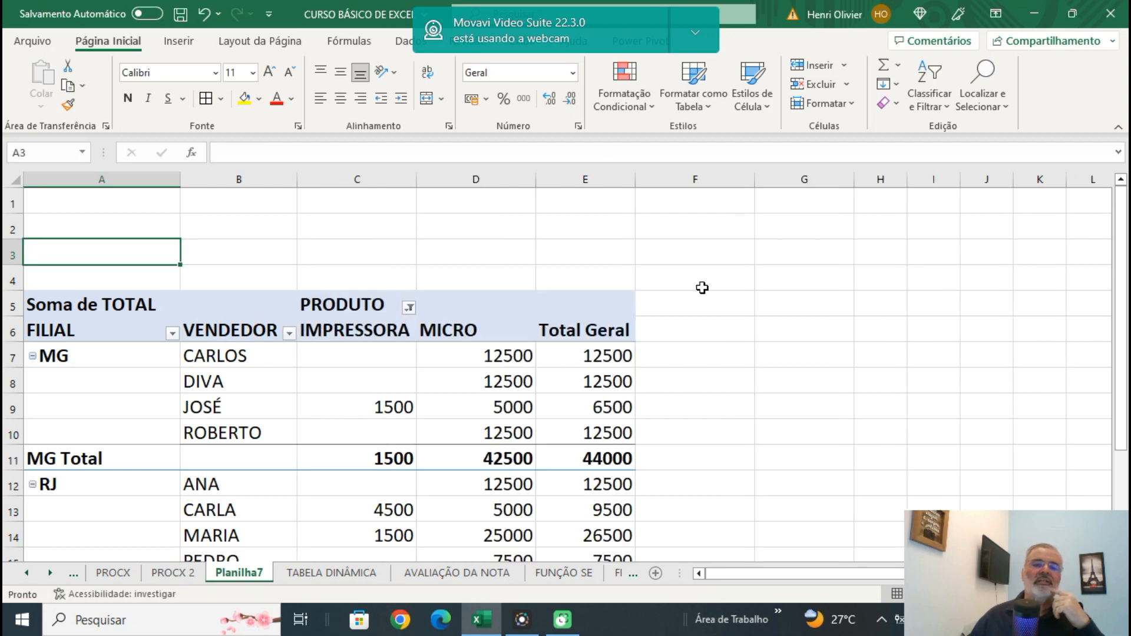
left_click(848, 283)
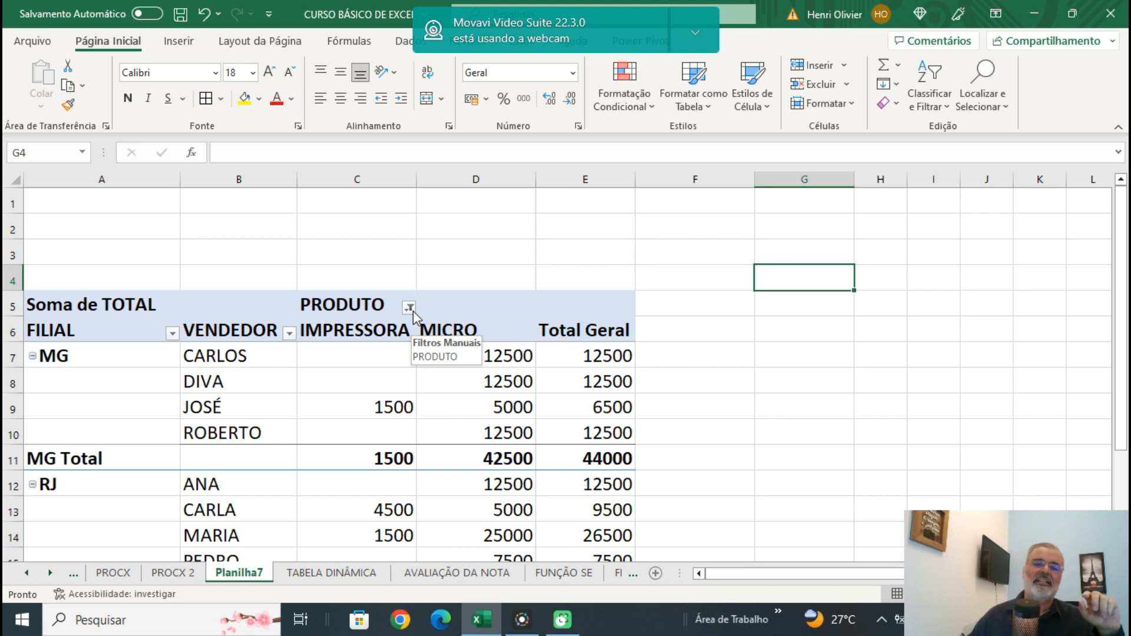
scroll(813, 369, "down", 1)
scroll(814, 368, "down", 1)
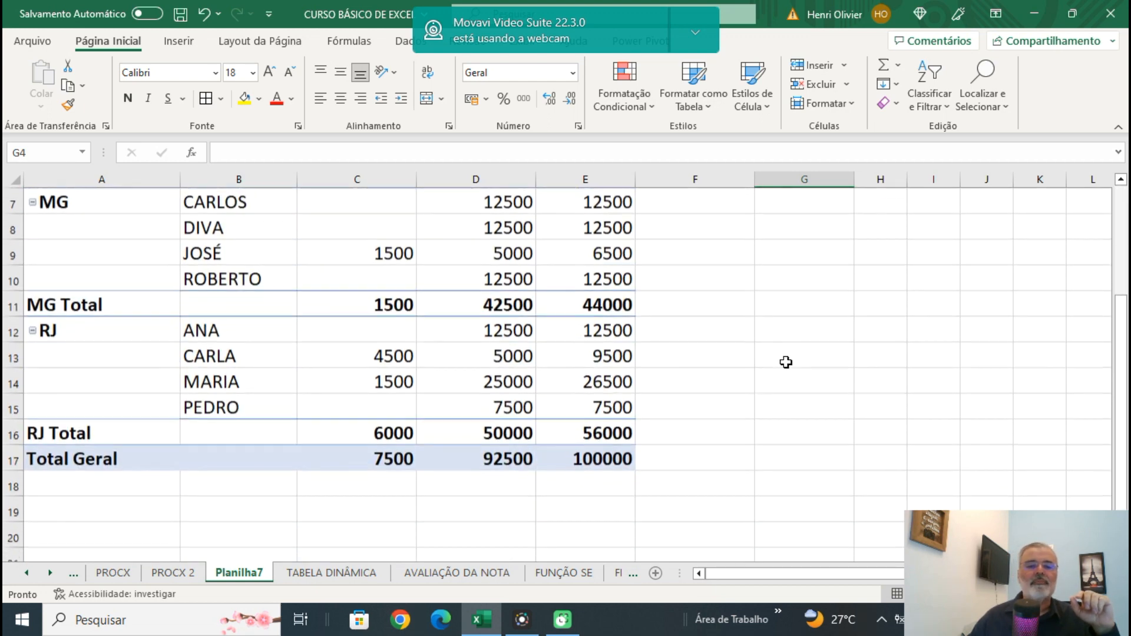
scroll(786, 361, "down", 1)
scroll(786, 362, "up", 2)
scroll(786, 362, "up", 1)
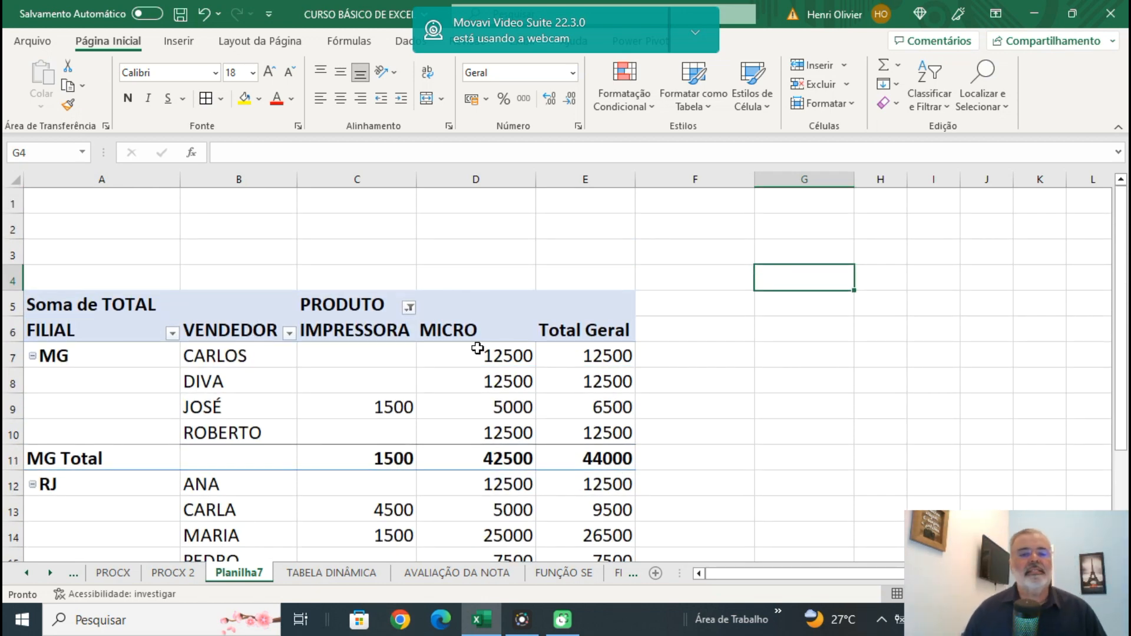
Return PRODUTO to the report filters and set its filter to include all products.
left_click_drag(370, 307, 71, 244)
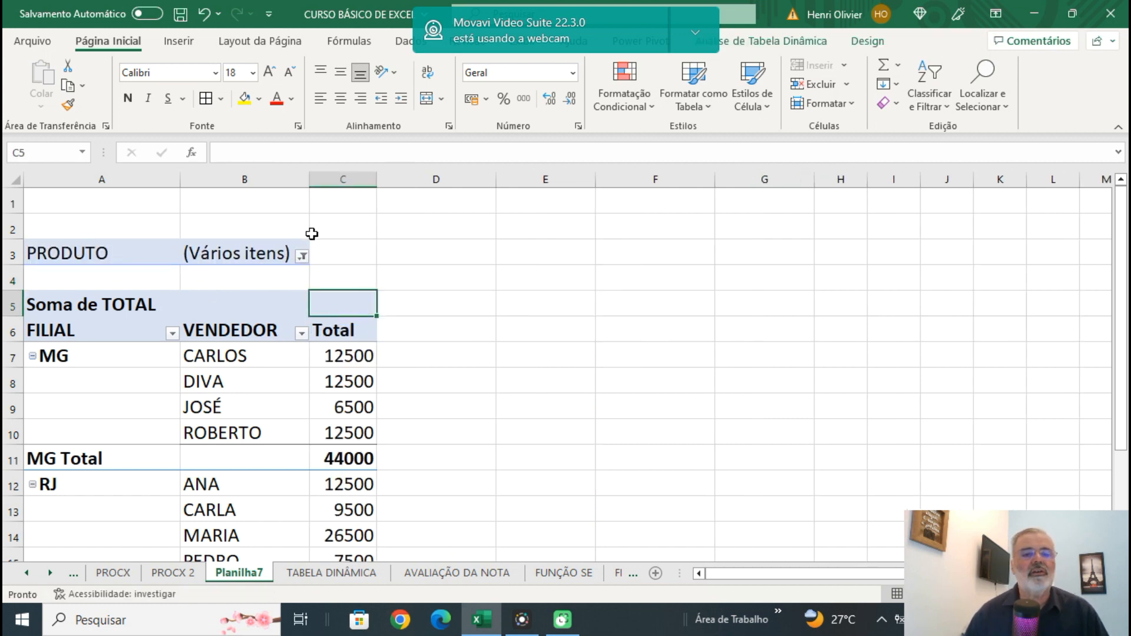
left_click(302, 257)
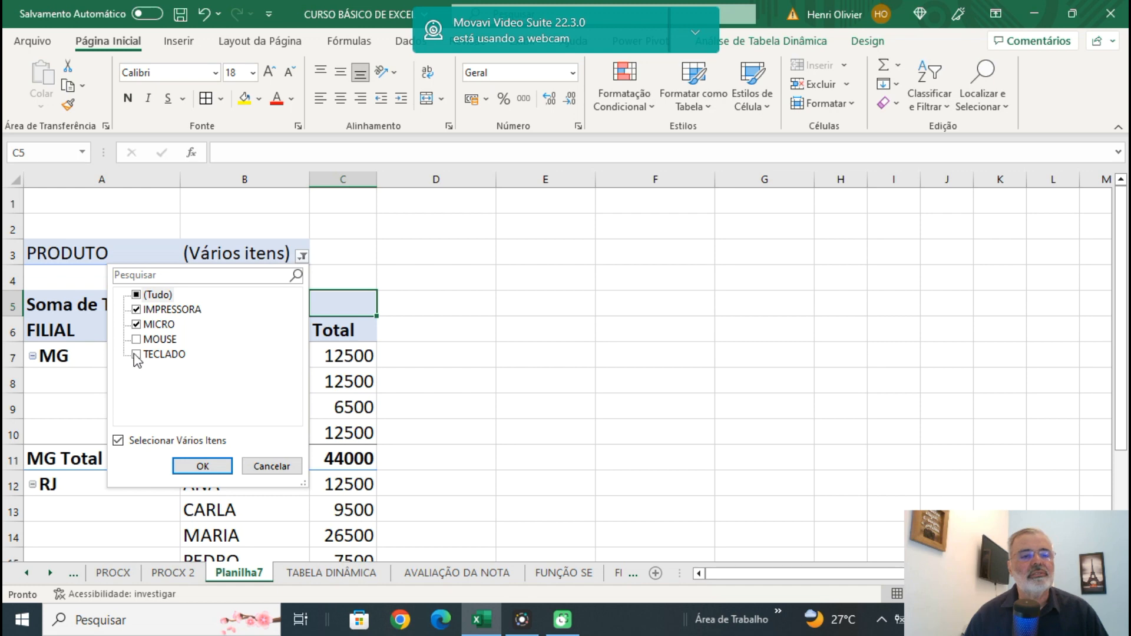
left_click(137, 295)
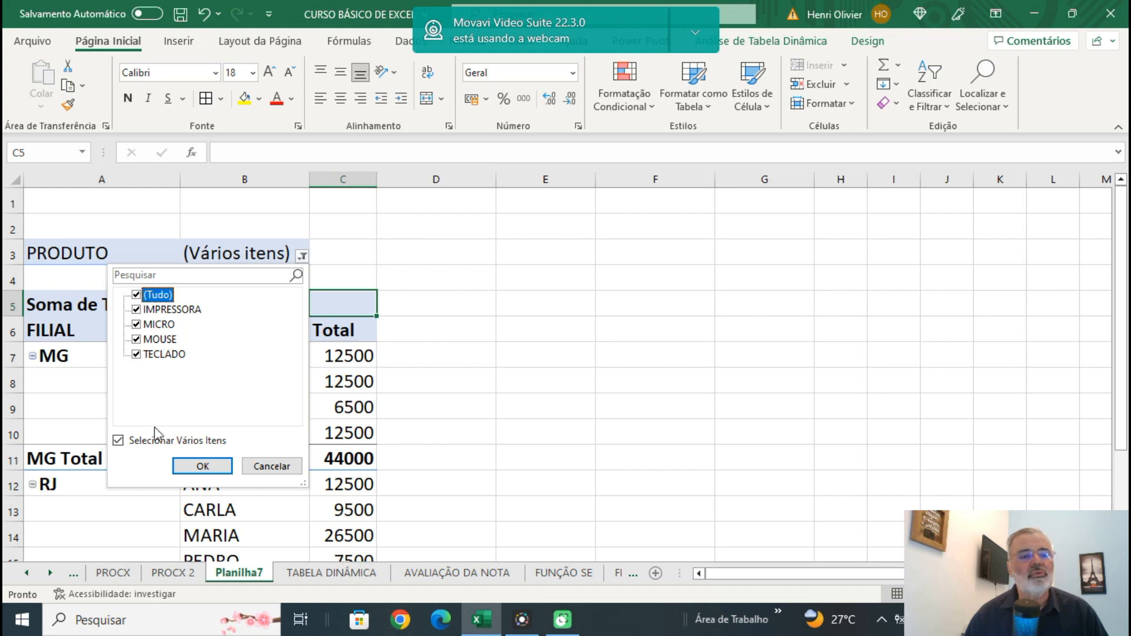
left_click(194, 468)
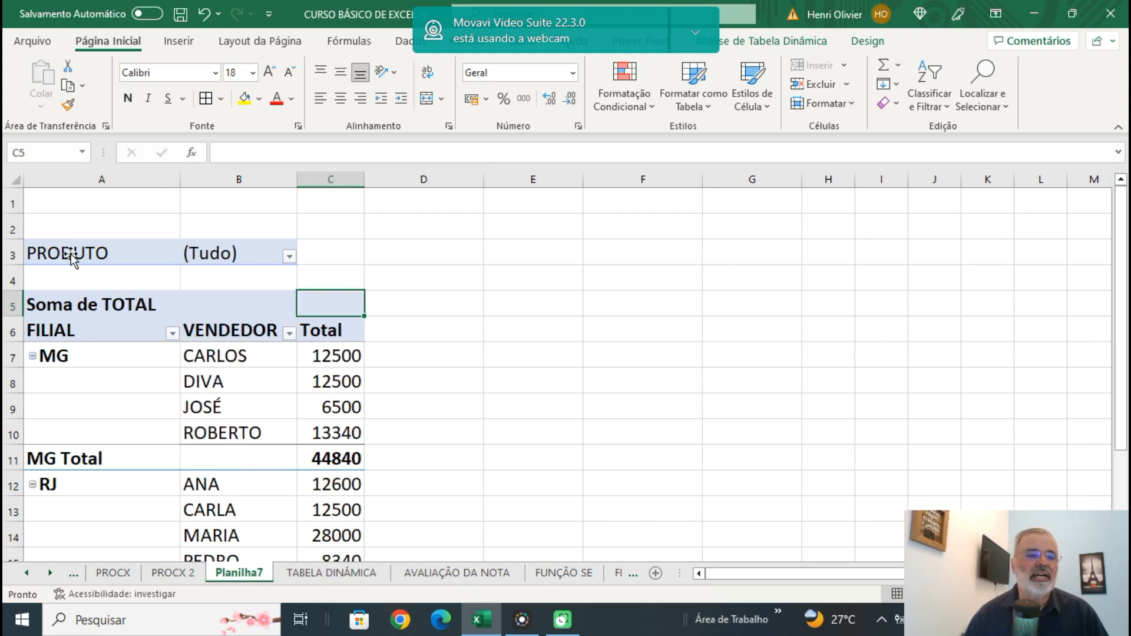
Move the unfiltered PRODUTO field to the column area and review the totals by branch, salesperson and product.
left_click_drag(68, 257, 330, 303)
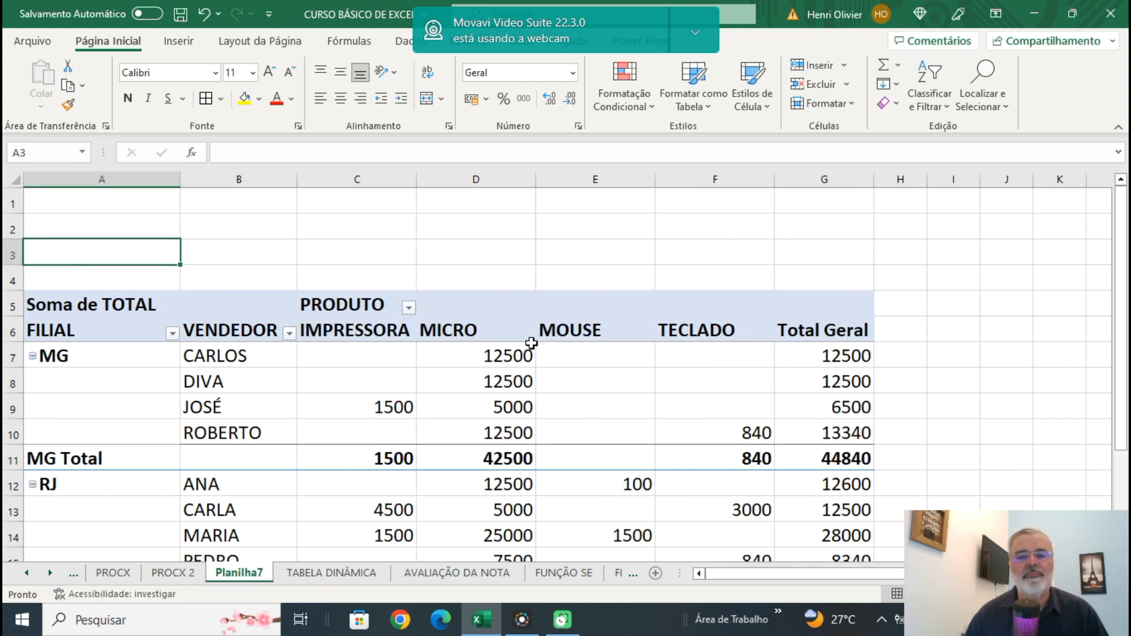
scroll(1029, 283, "down", 1)
scroll(1029, 283, "down", 1)
scroll(1029, 283, "up", 2)
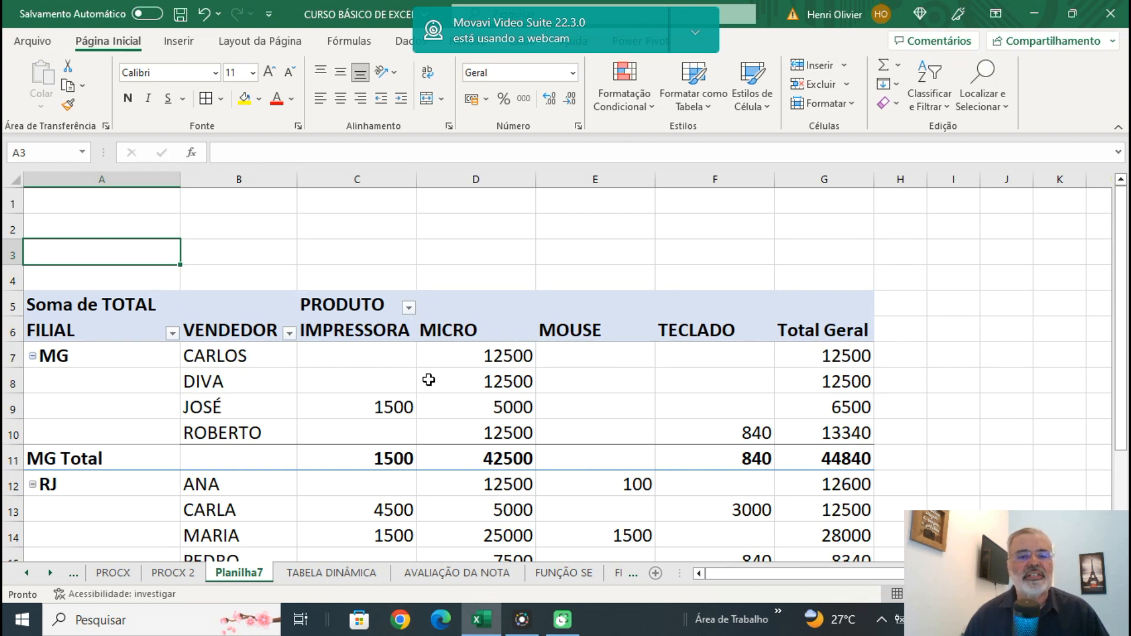
Format all the pivot table's product values and totals as Moeda with the R$ symbol and 1 decimal place.
left_click(349, 357)
left_click_drag(349, 357, 858, 503)
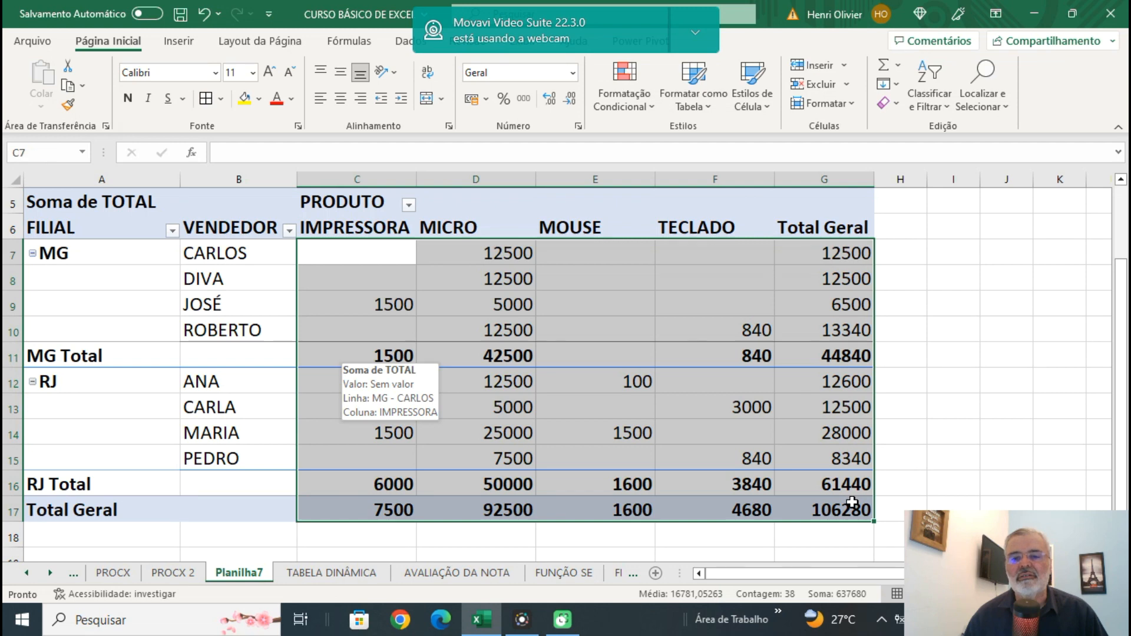
right_click(388, 278)
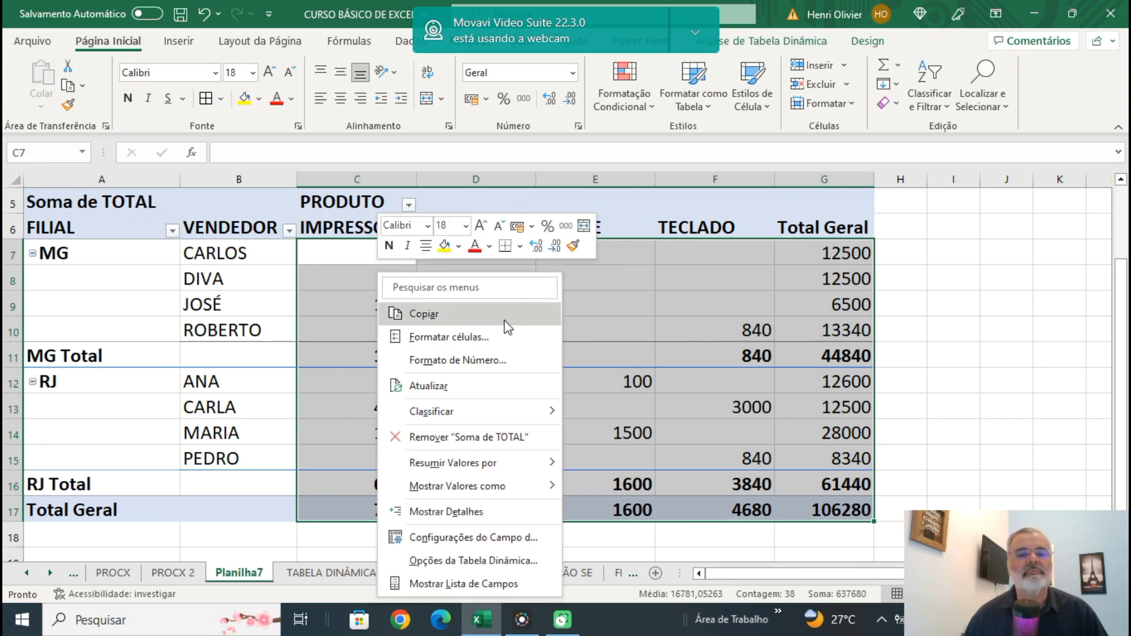
left_click(493, 356)
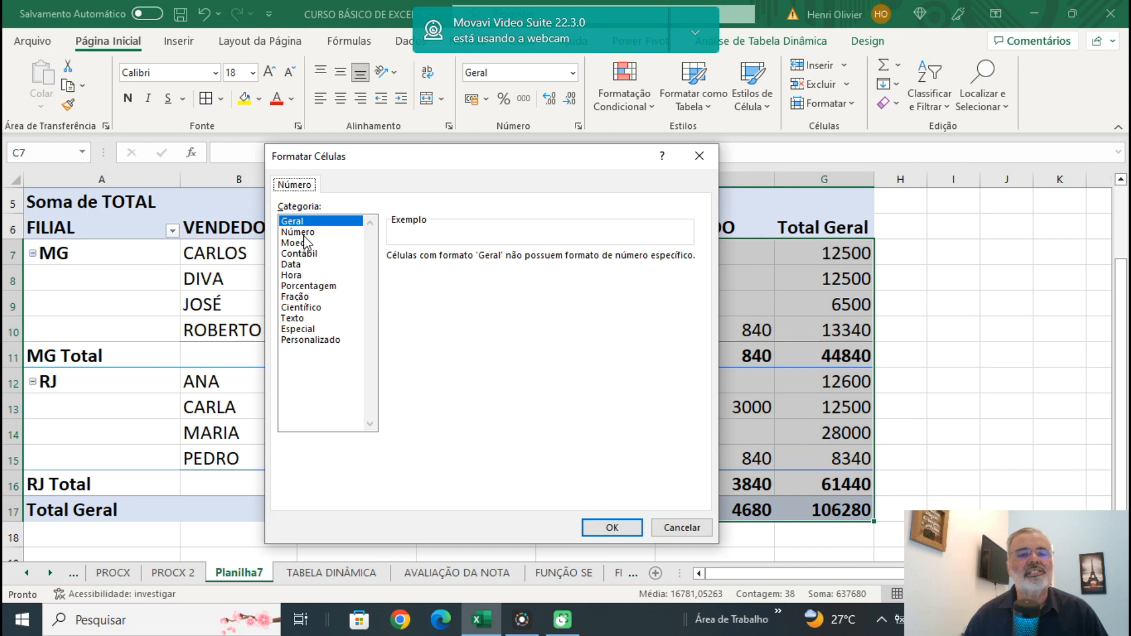
left_click(306, 242)
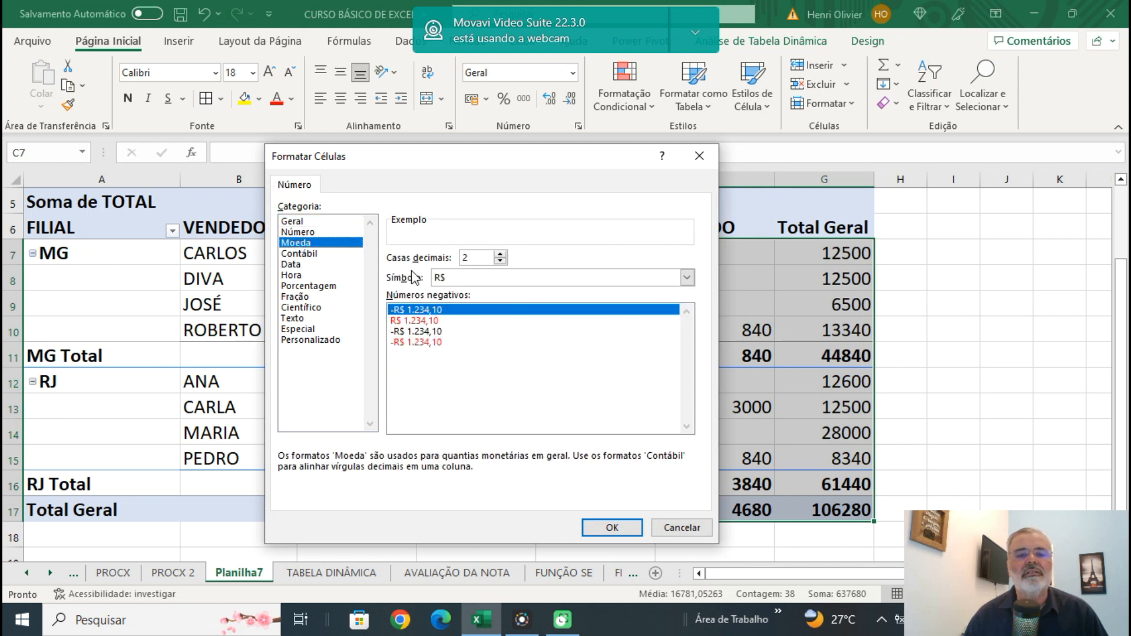
left_click(500, 261)
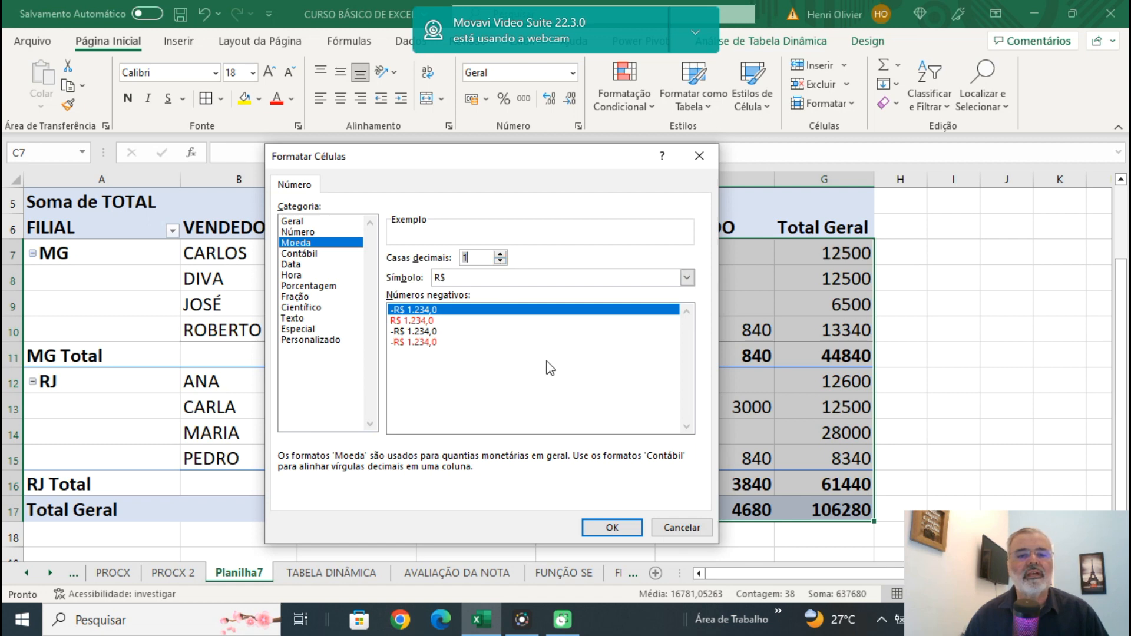
left_click(613, 528)
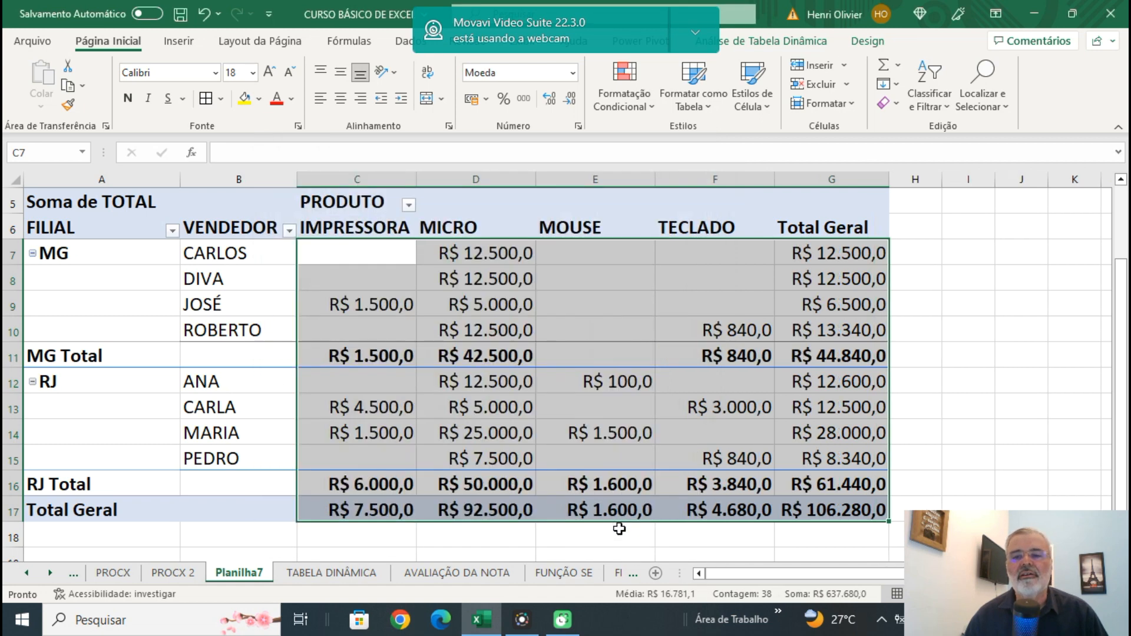
left_click(1020, 352)
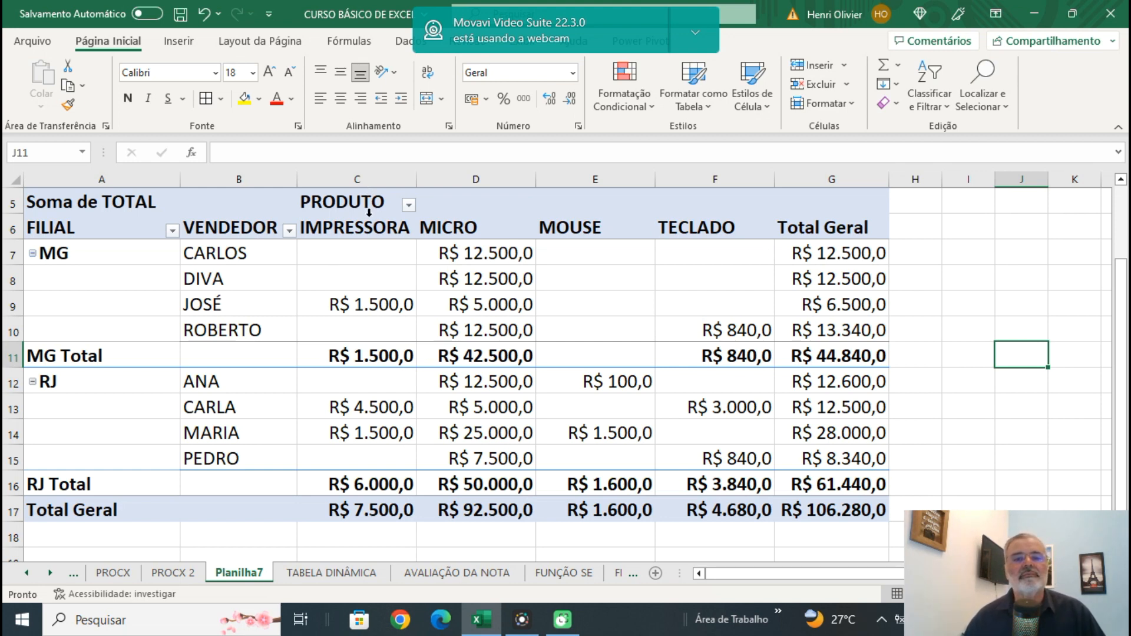
Center the IMPRESSORA, MICRO, MOUSE and TECLADO column headings in the pivot table.
left_click_drag(354, 231, 723, 233)
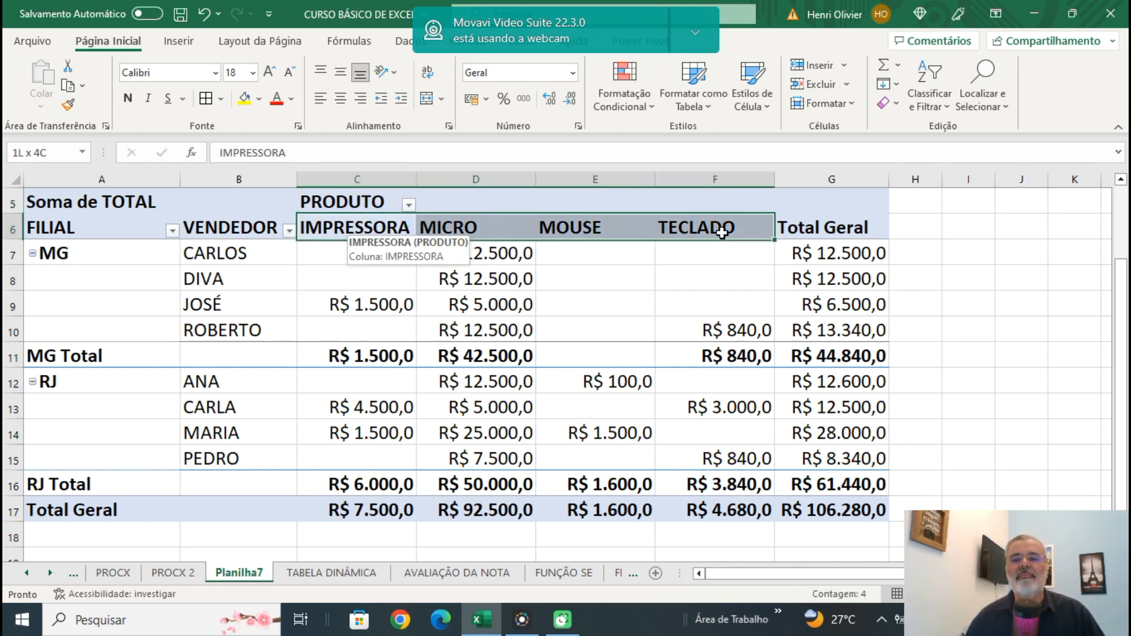
left_click(340, 99)
left_click(1025, 277)
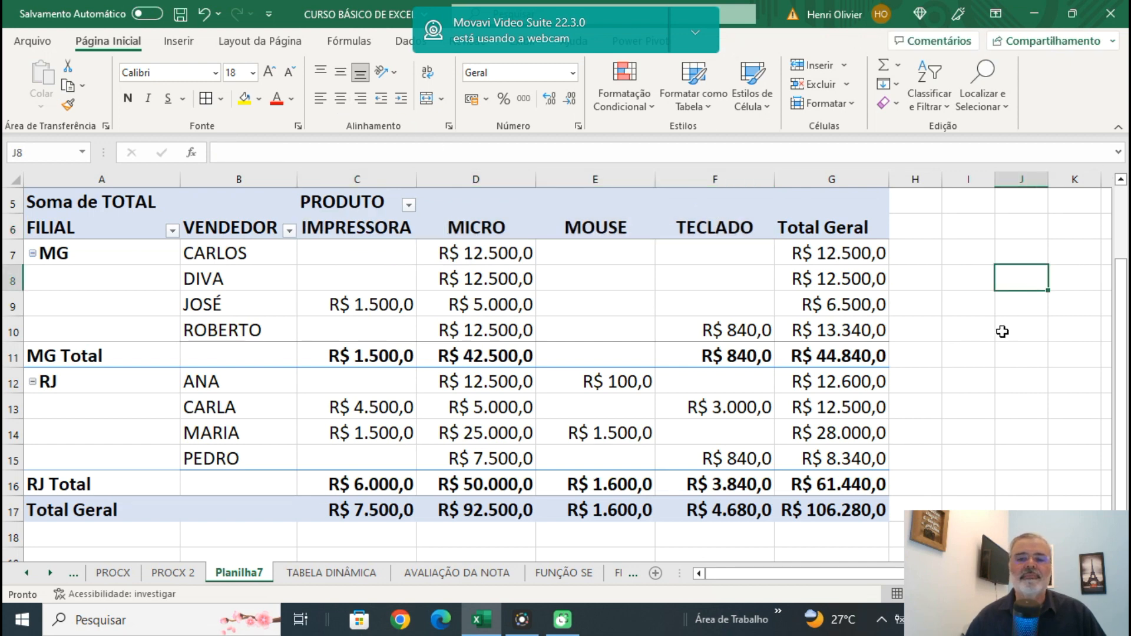
Move the FILIAL field to the report filters and allow multiple items in its filter, keeping all branches included.
scroll(999, 340, "down", 1)
scroll(999, 341, "down", 1)
scroll(1000, 341, "up", 1)
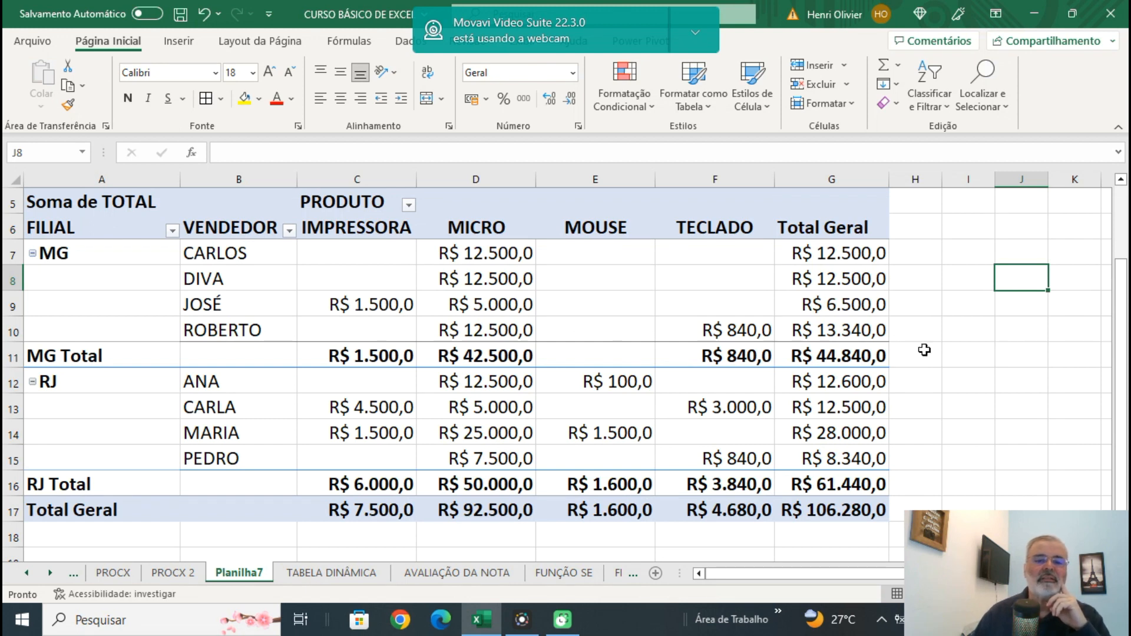
mouse_move(433, 375)
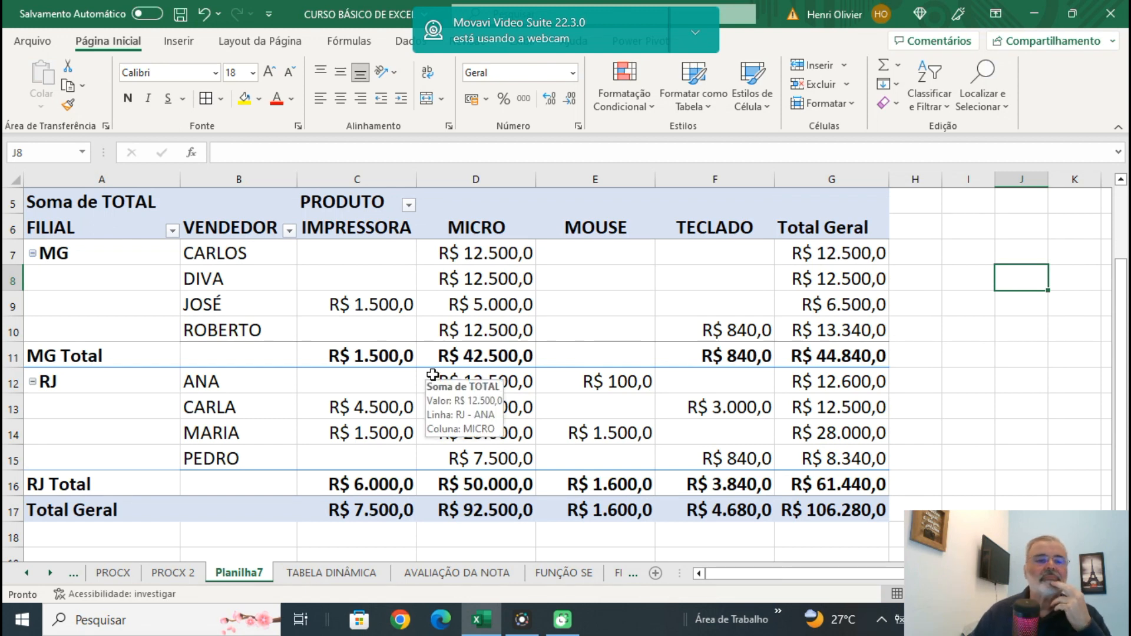
scroll(145, 346, "up", 2)
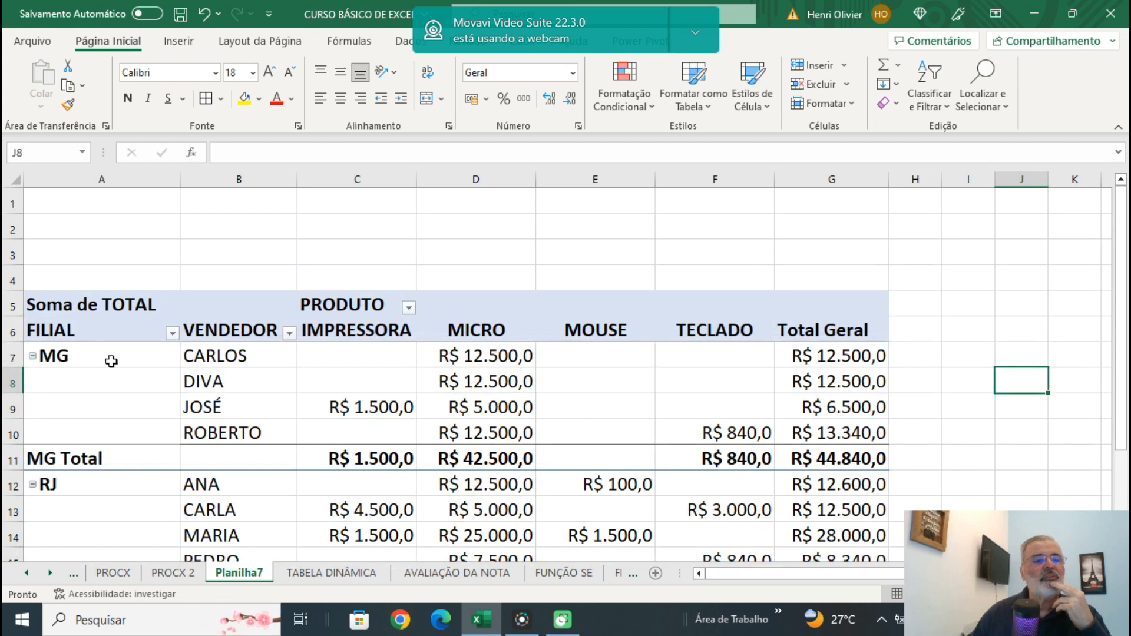
left_click_drag(61, 331, 81, 248)
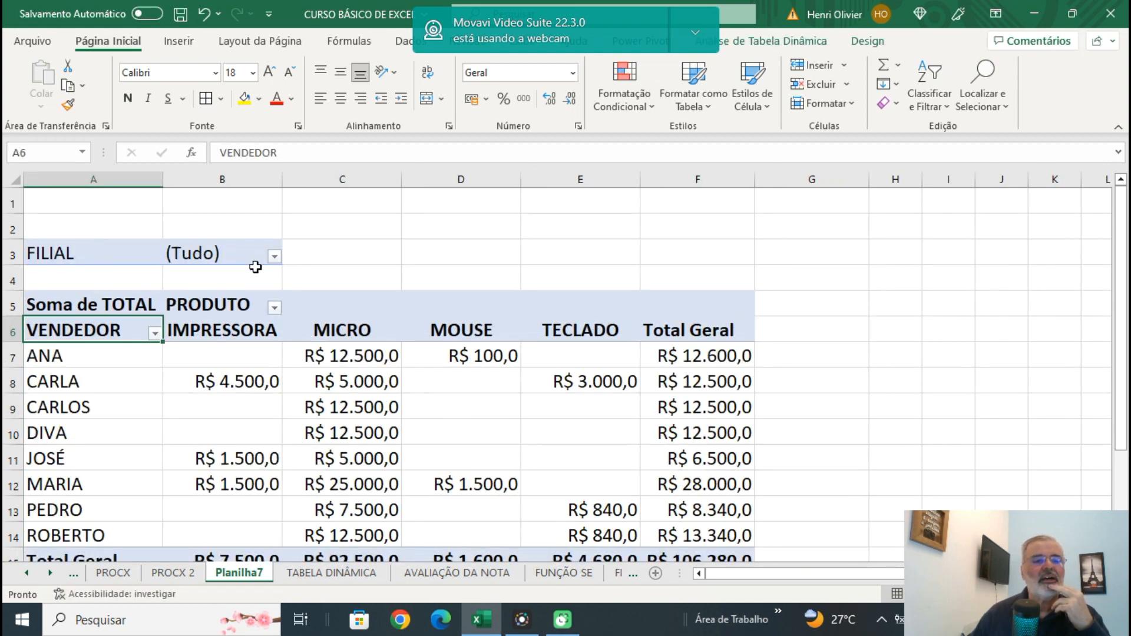
left_click(275, 257)
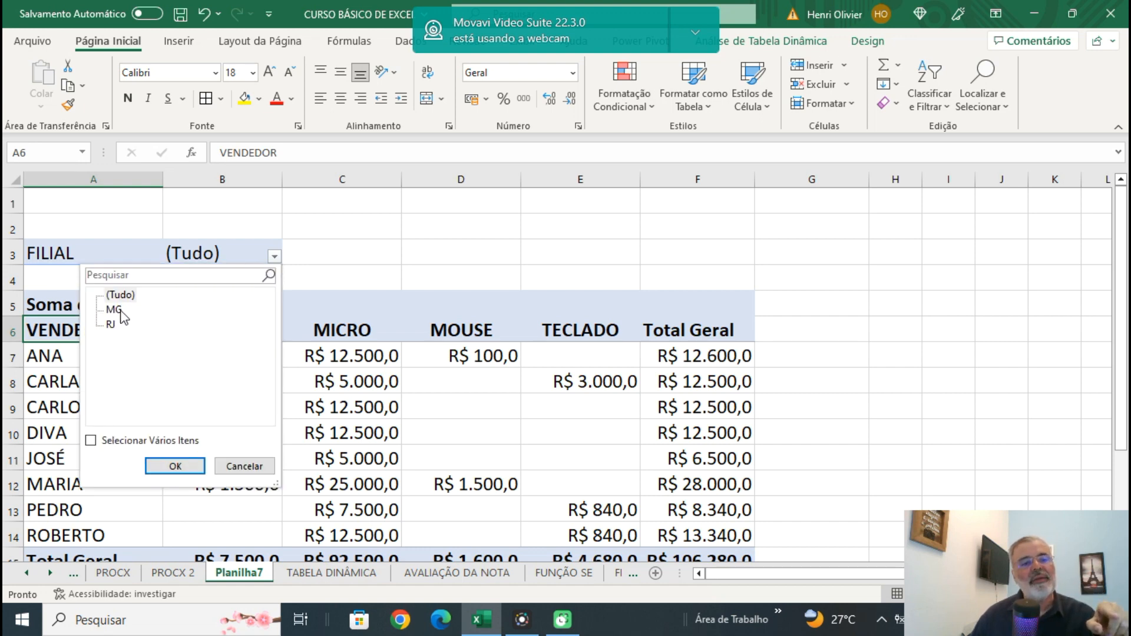
left_click(92, 442)
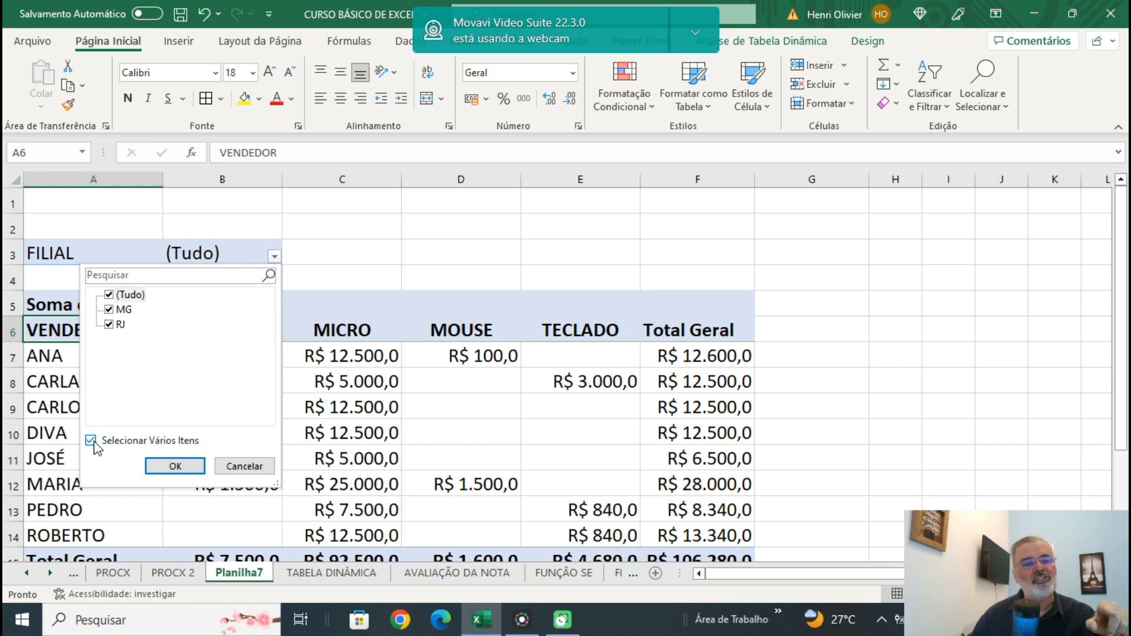
left_click(163, 467)
Exclude MG from the FILIAL report filter so only the RJ branch is included.
left_click(274, 257)
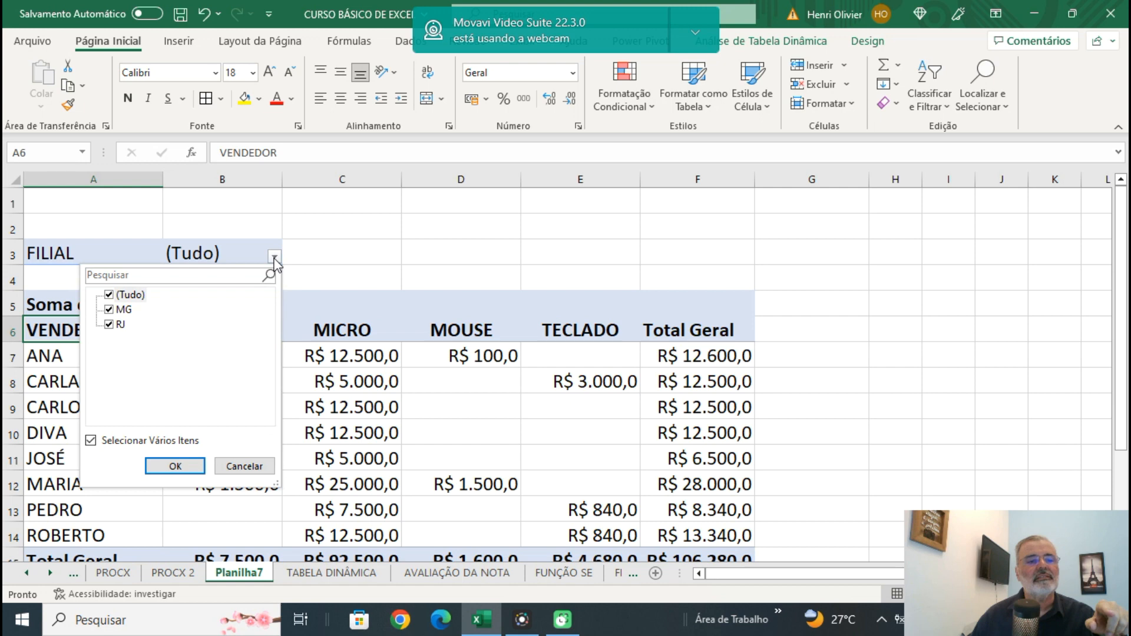
left_click(112, 313)
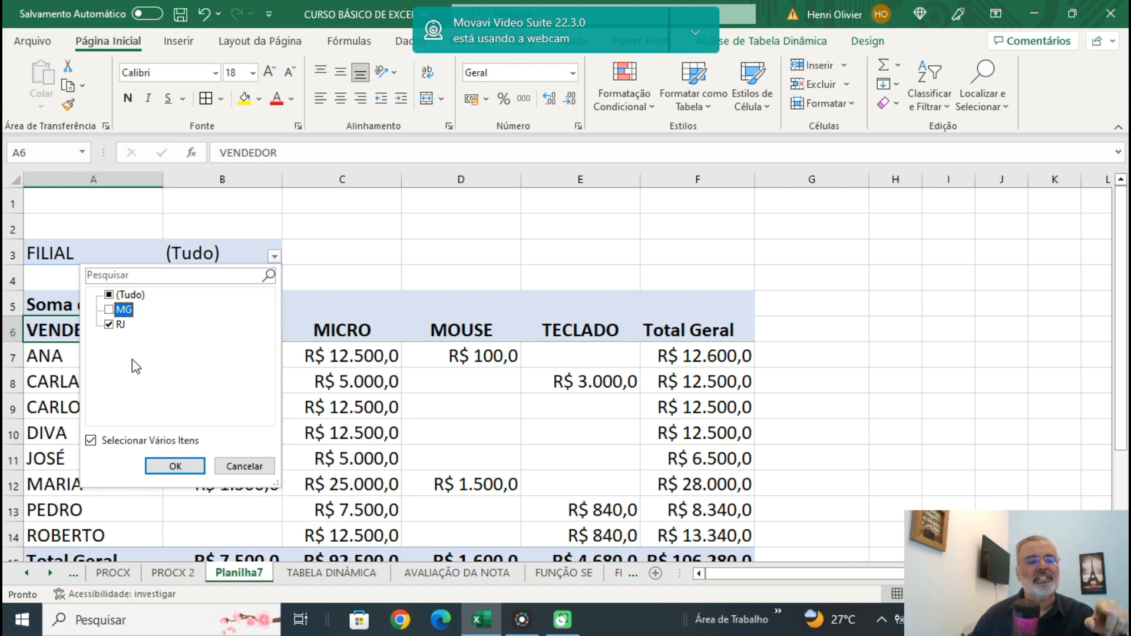
left_click(164, 468)
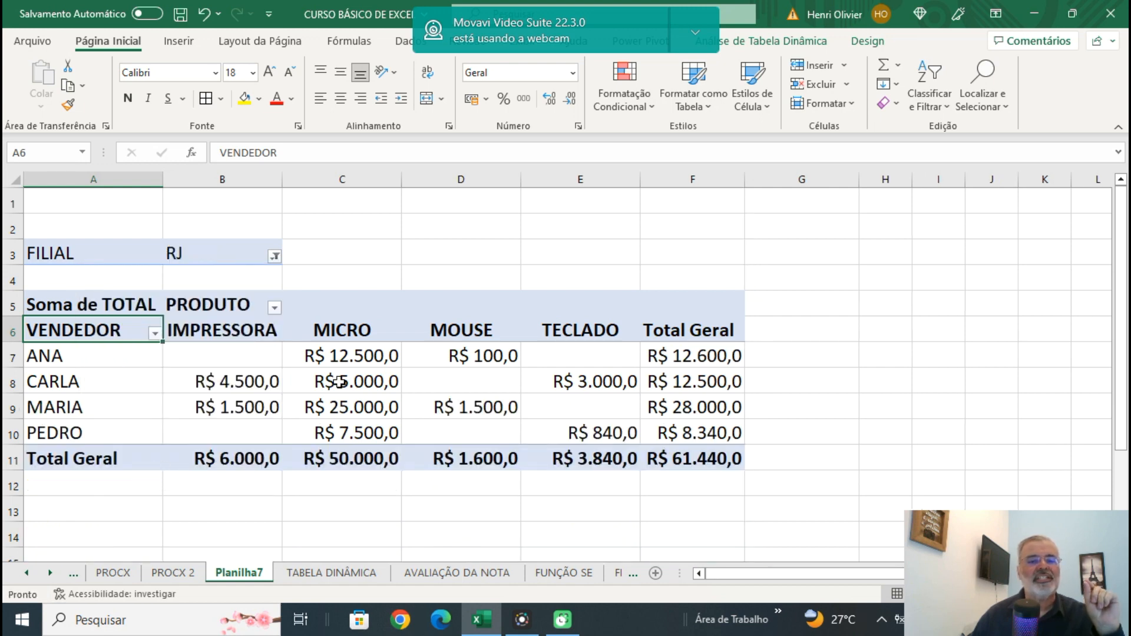
left_click(625, 242)
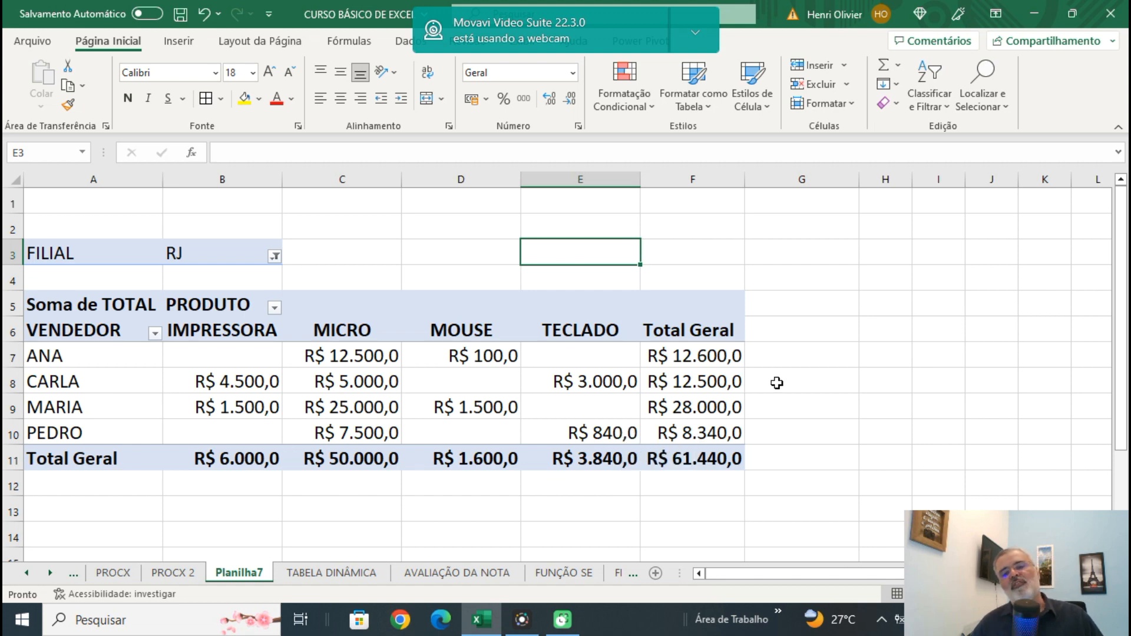
Sort the VENDEDOR rows by Total Geral from largest to smallest and review the branch totals per product.
right_click(685, 355)
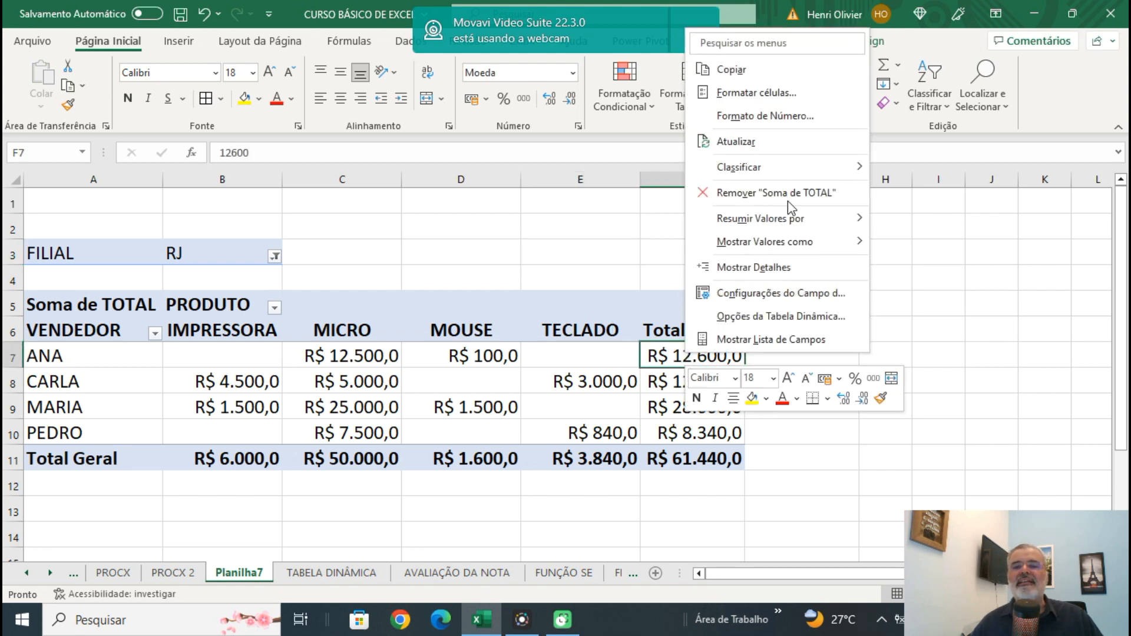
mouse_move(835, 174)
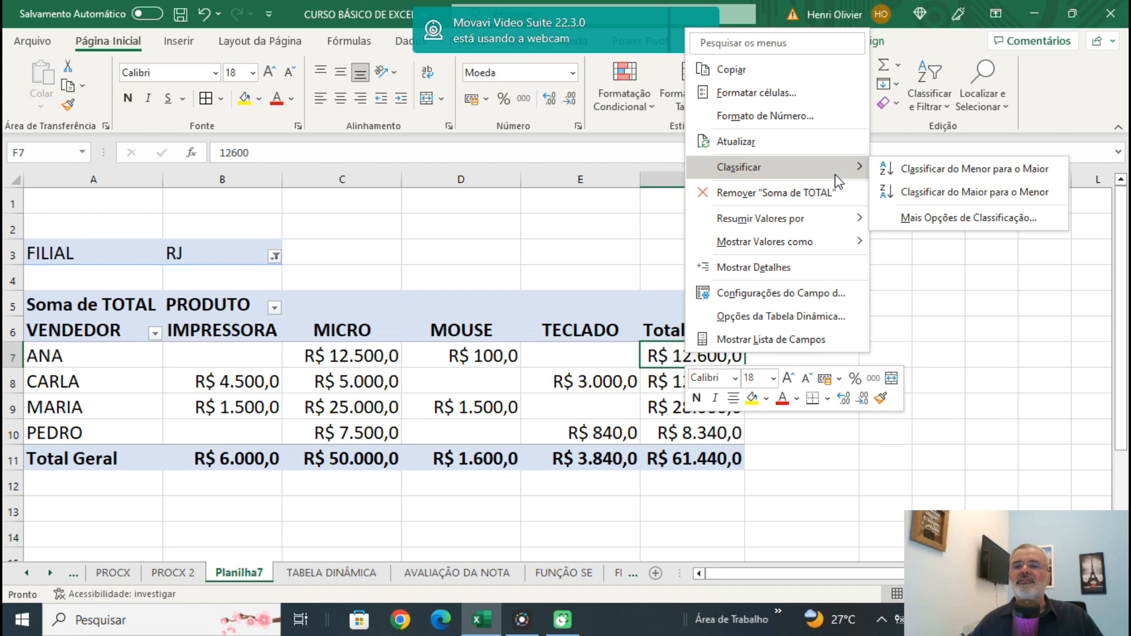
left_click(922, 195)
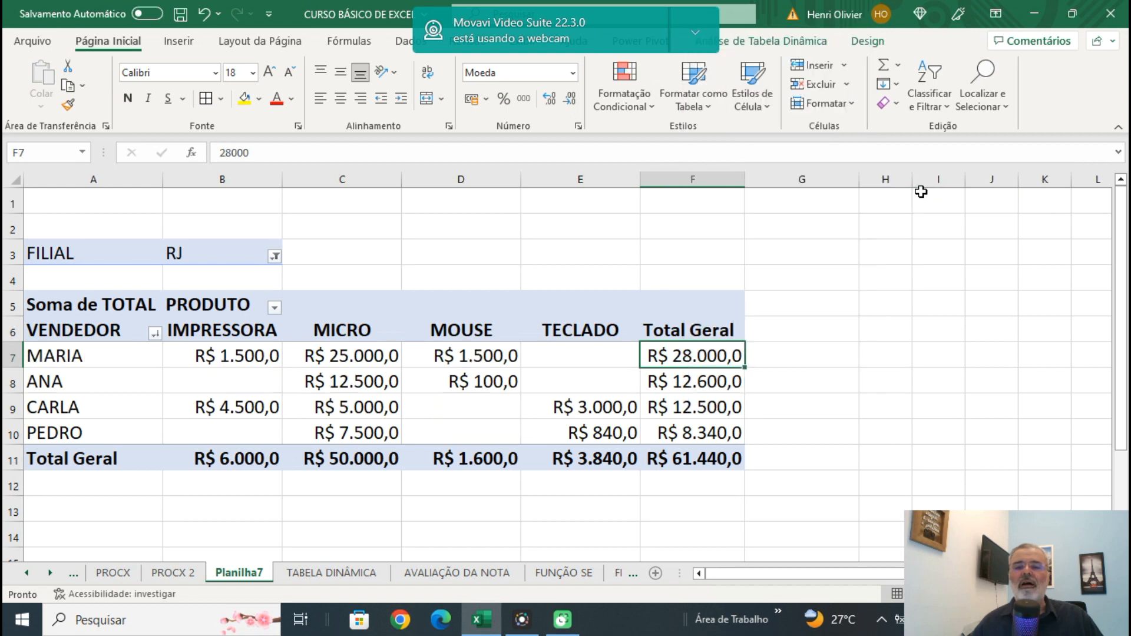
left_click(872, 329)
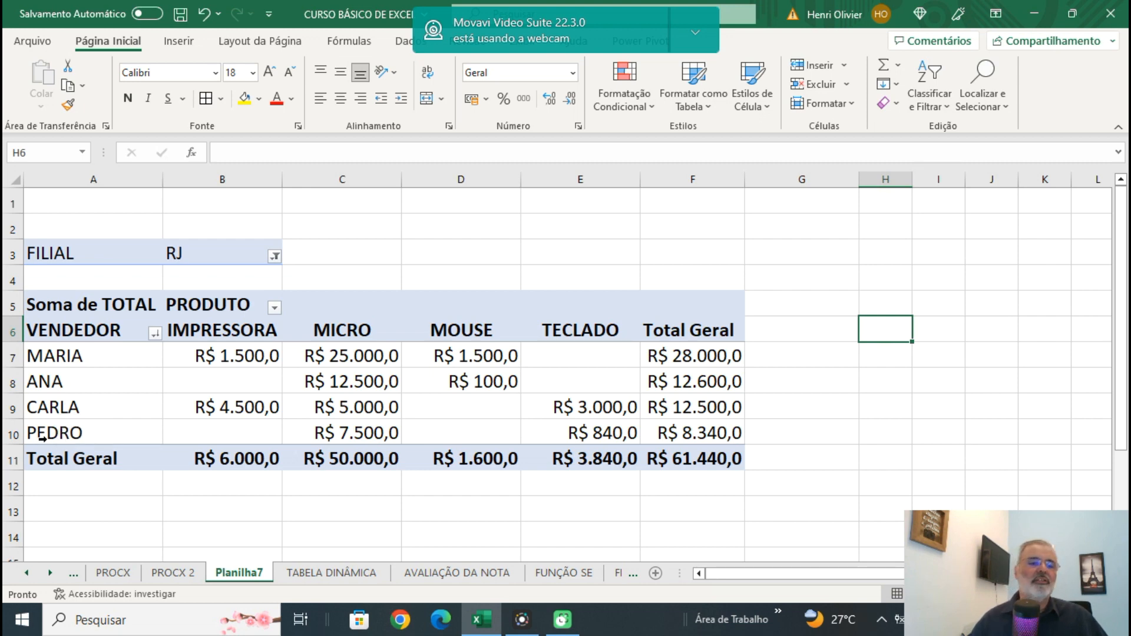
mouse_move(210, 469)
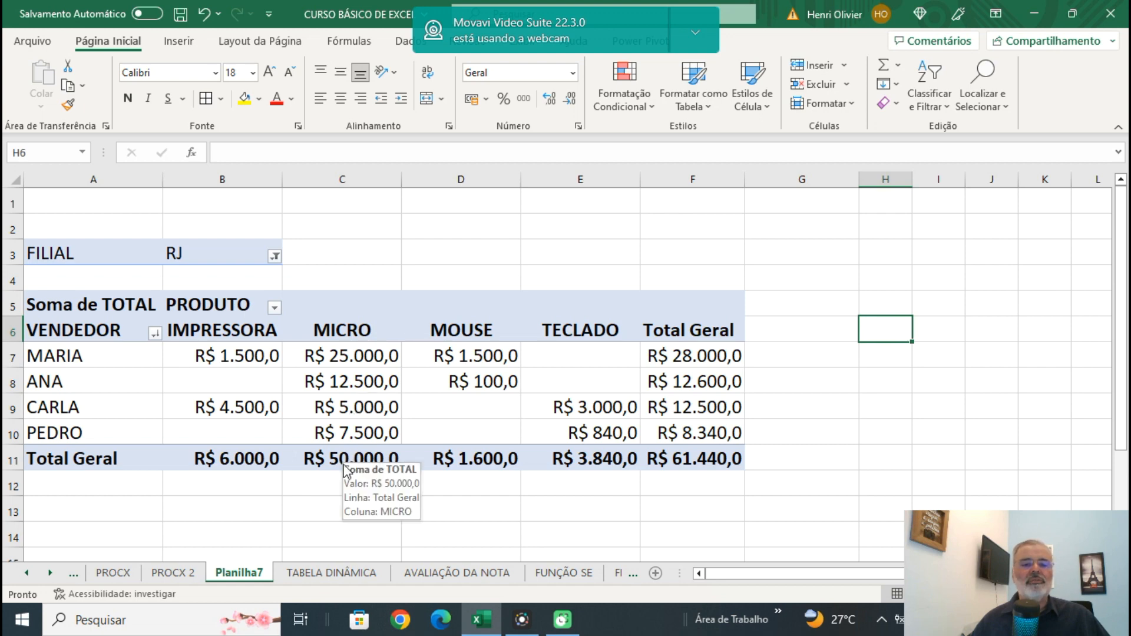
mouse_move(354, 459)
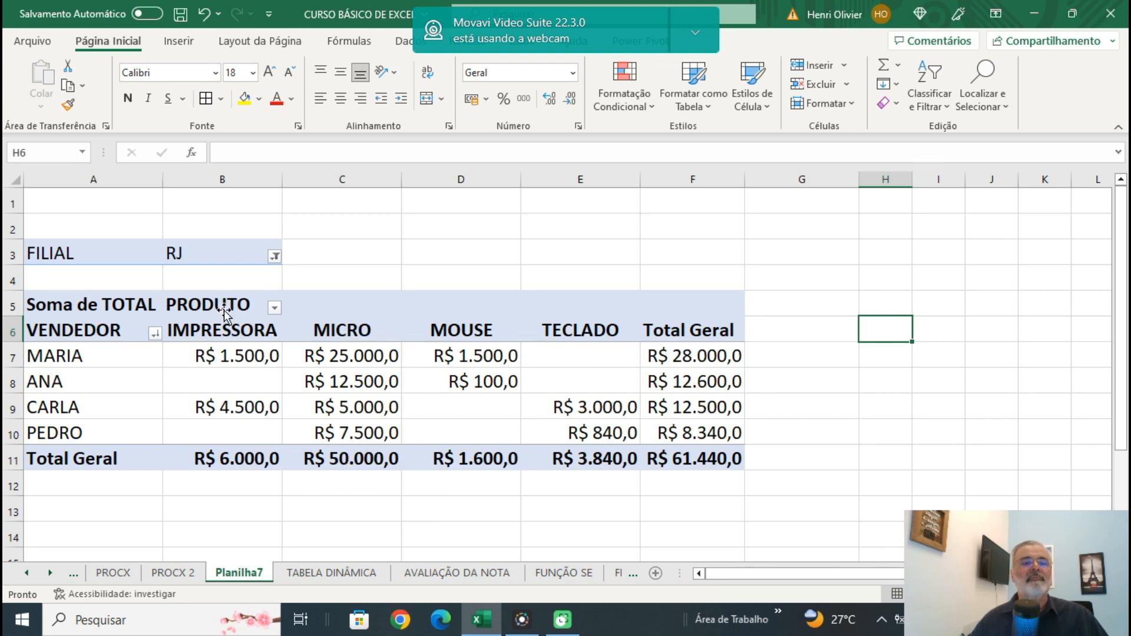
Switch the FILIAL report filter from RJ to MG only and review that branch's salesperson totals.
left_click(276, 257)
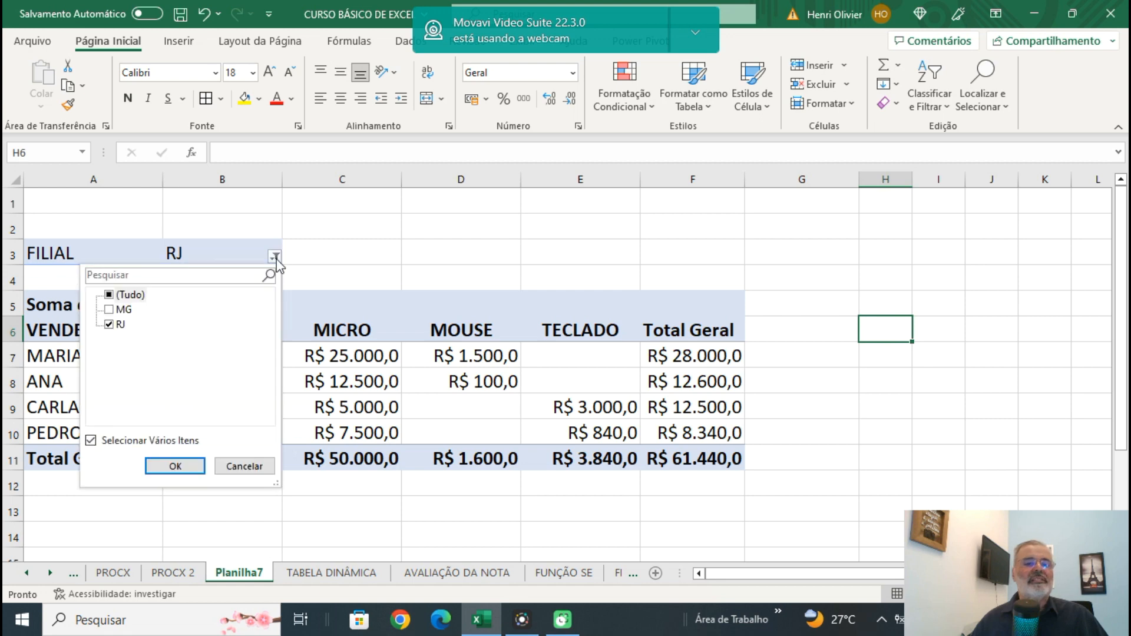
left_click(110, 324)
left_click(109, 309)
left_click(175, 466)
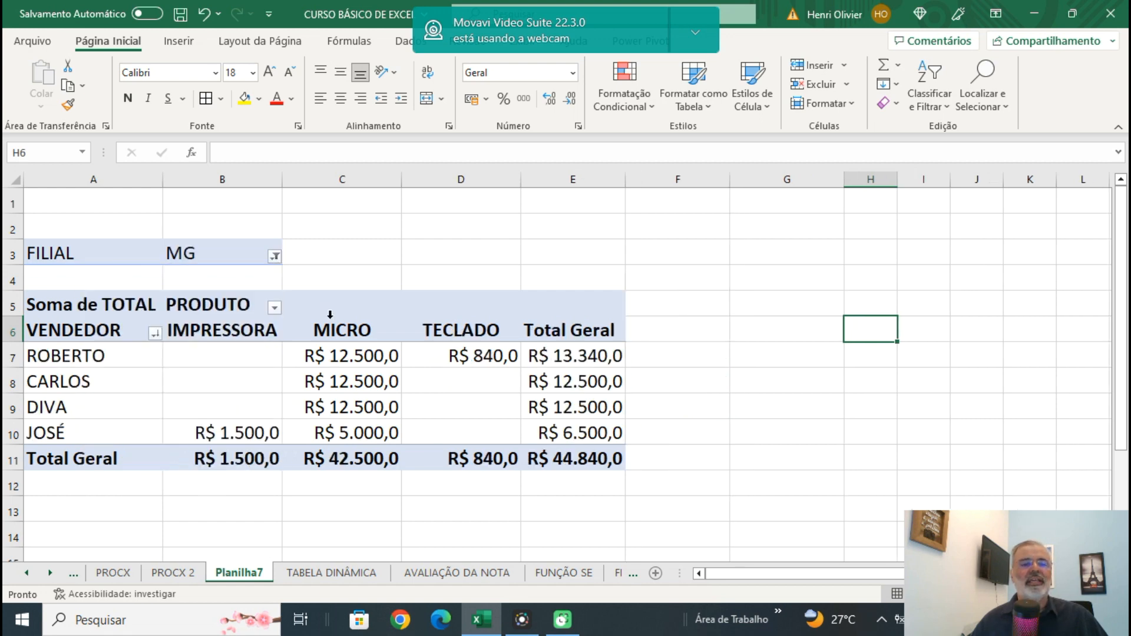
left_click(424, 231)
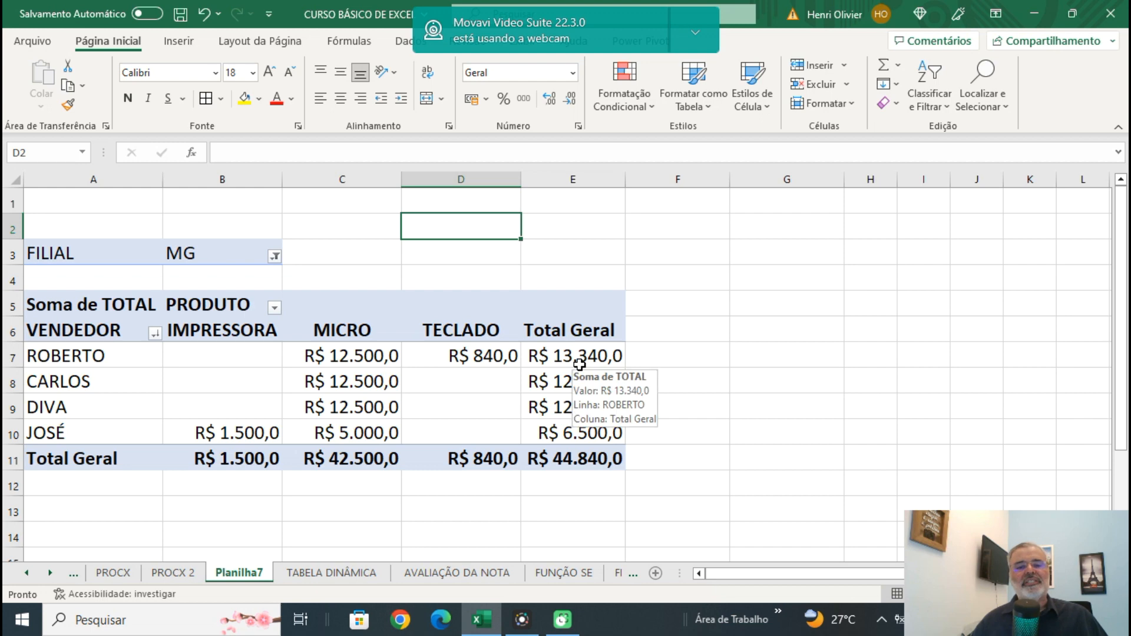
mouse_move(589, 361)
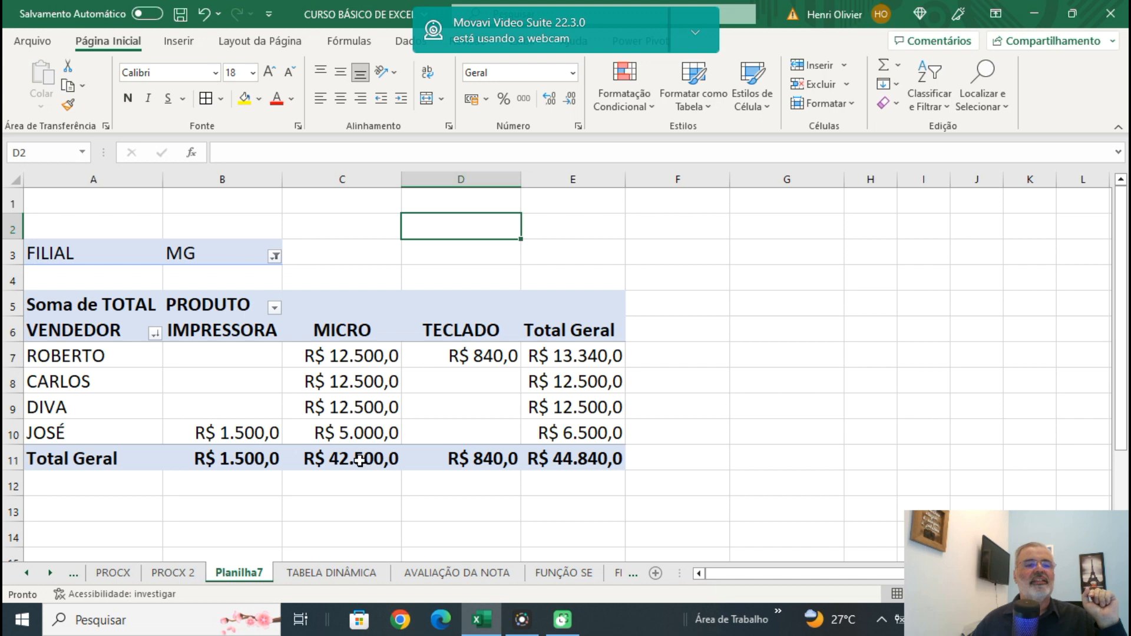
Include RJ alongside MG in the FILIAL report filter so all branches are covered.
left_click(274, 256)
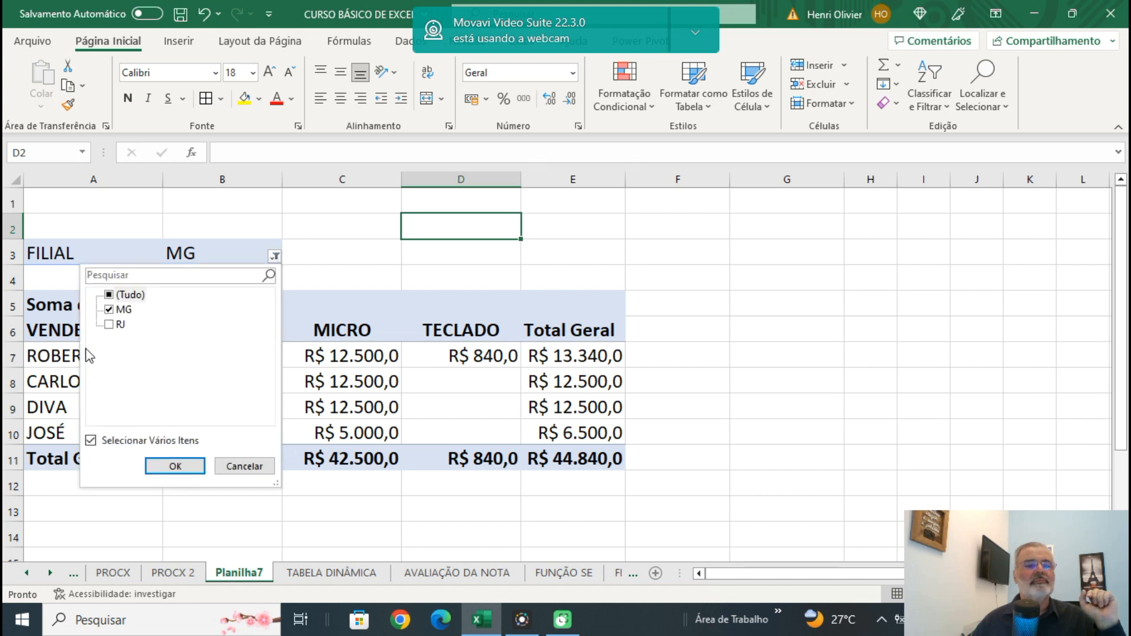
left_click(119, 326)
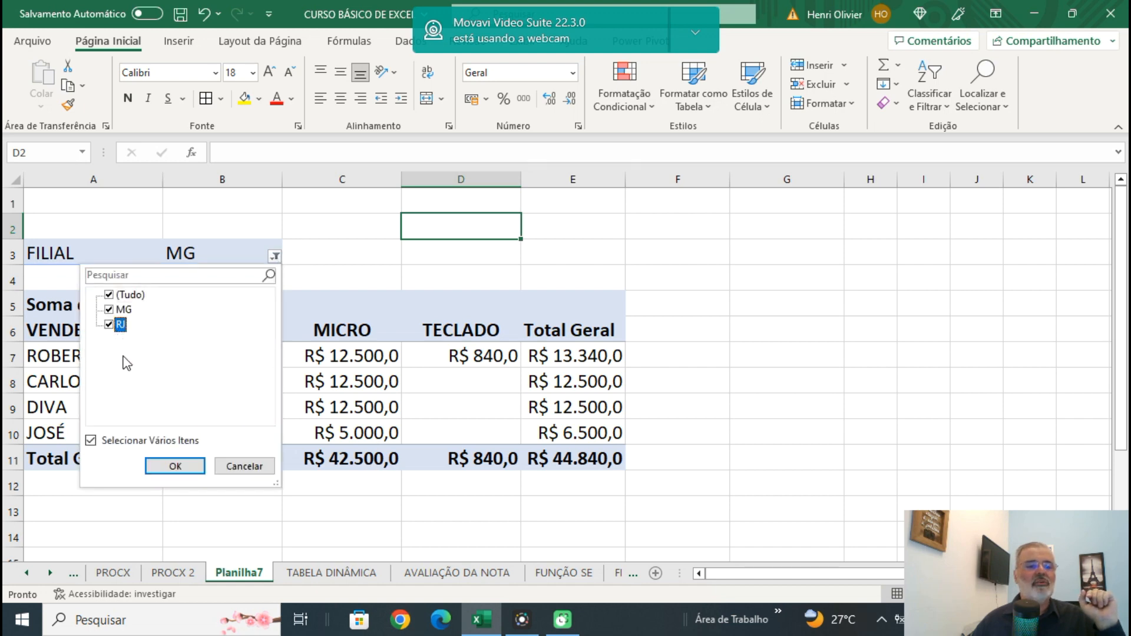
left_click(173, 467)
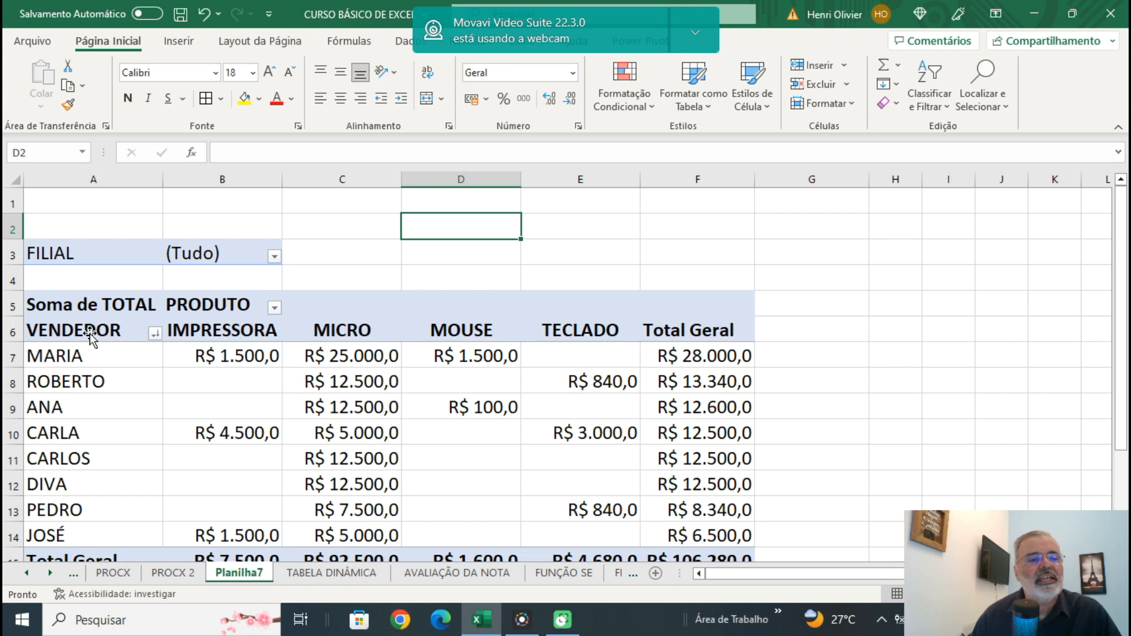
Move the VENDEDOR and PRODUTO fields to the report filters, keeping every product included.
left_click_drag(89, 333, 99, 266)
left_click_drag(206, 313, 91, 273)
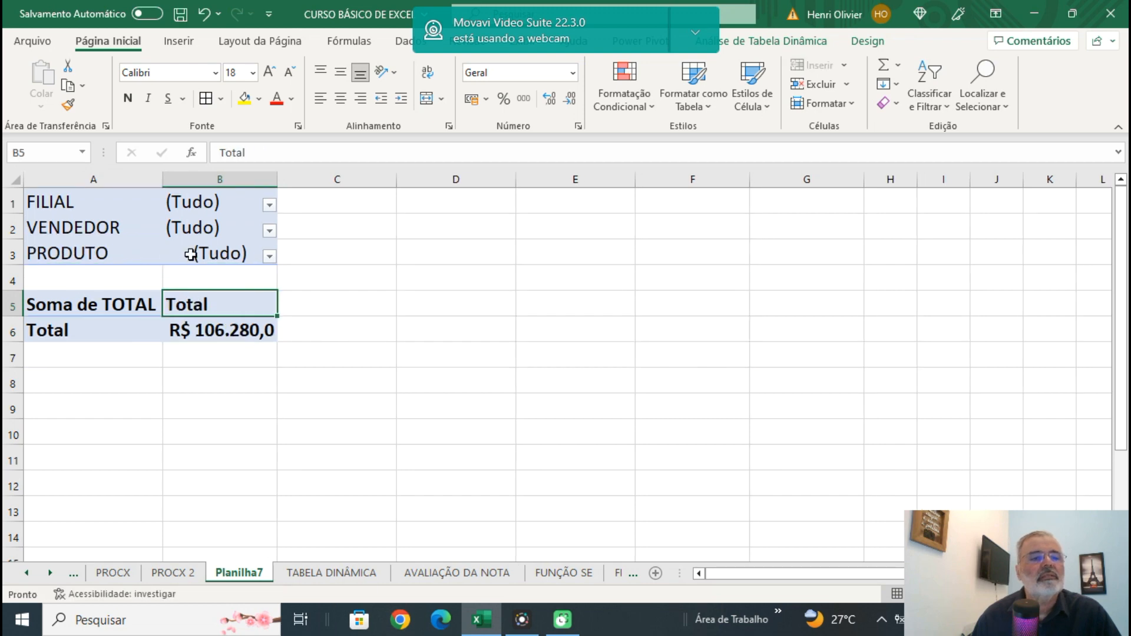
left_click(270, 256)
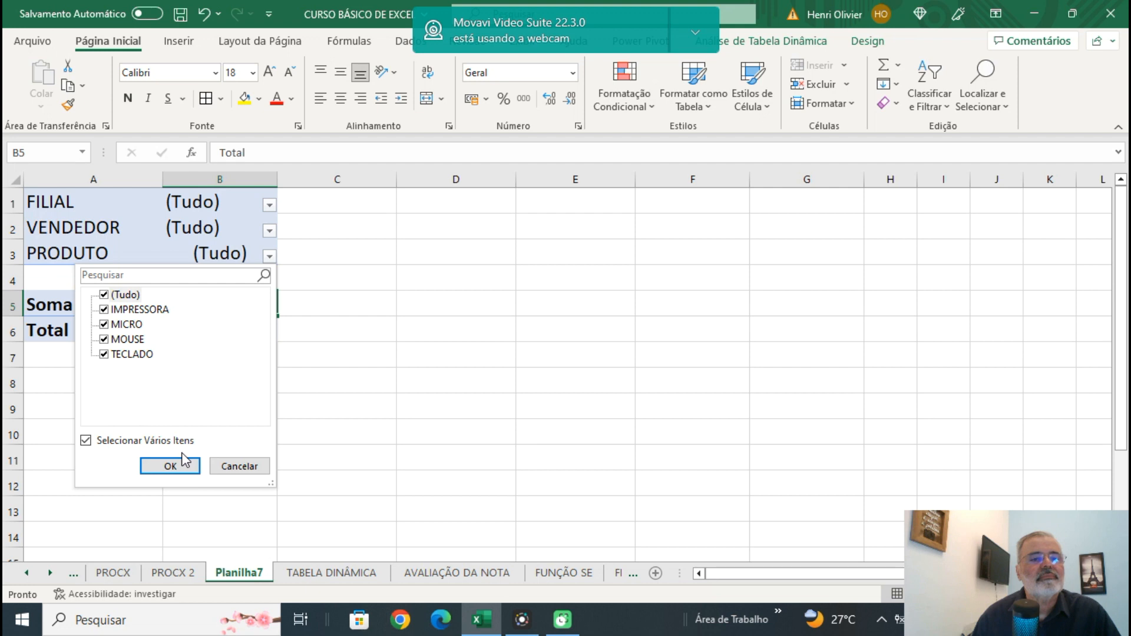
left_click(171, 467)
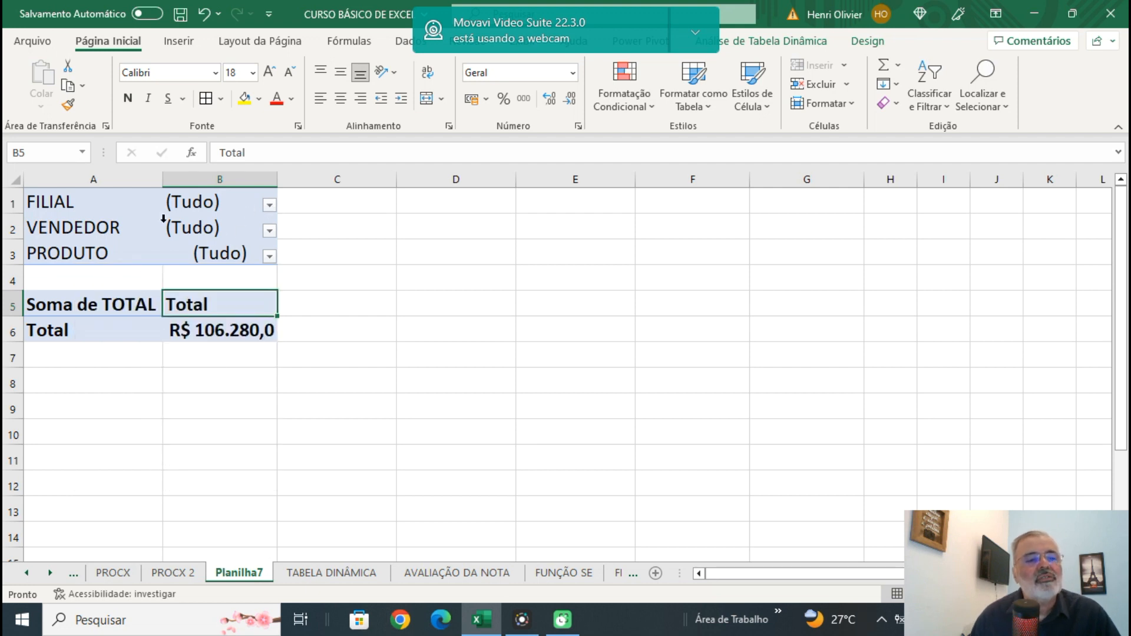
Move the FILIAL field from the report filters to the rows and sort the branches by total from largest to smallest.
left_click_drag(88, 204, 57, 324)
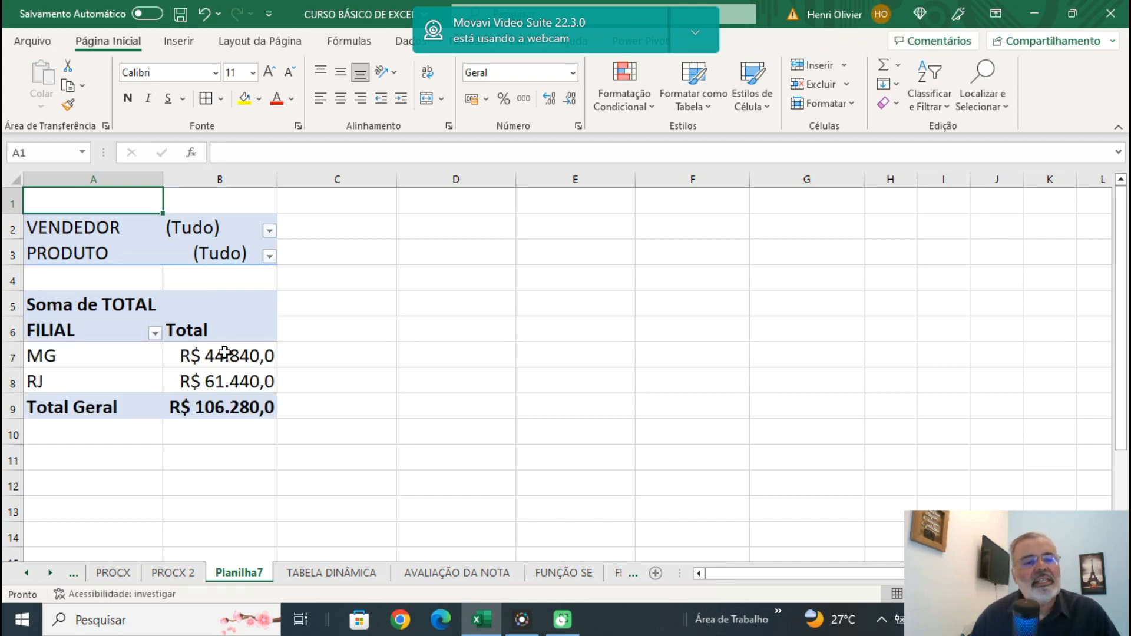
mouse_move(244, 364)
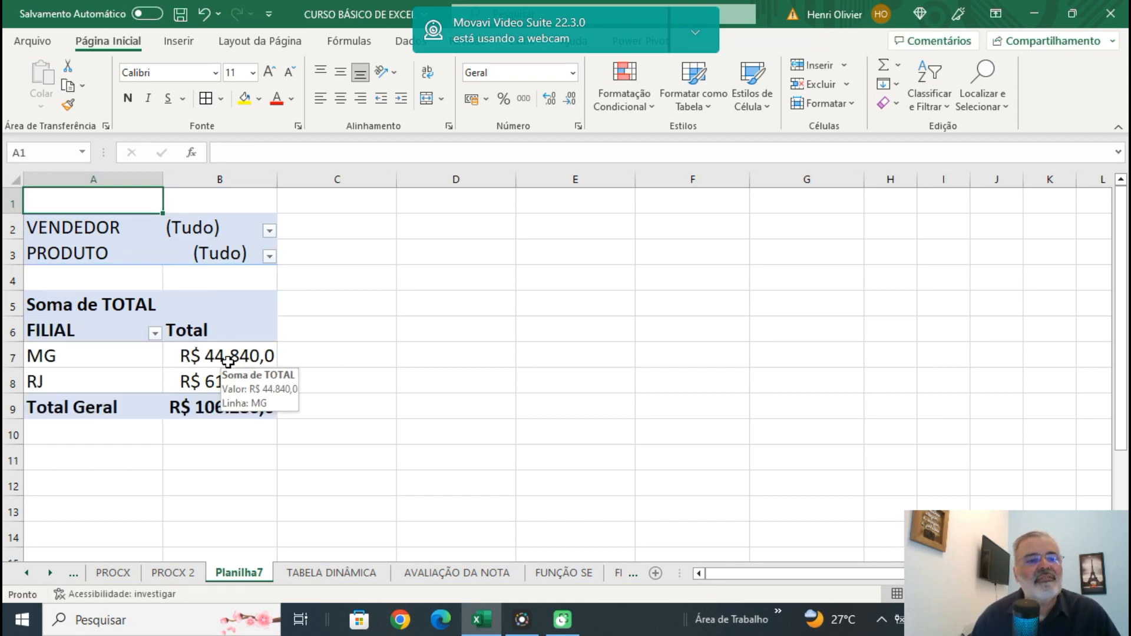
right_click(242, 355)
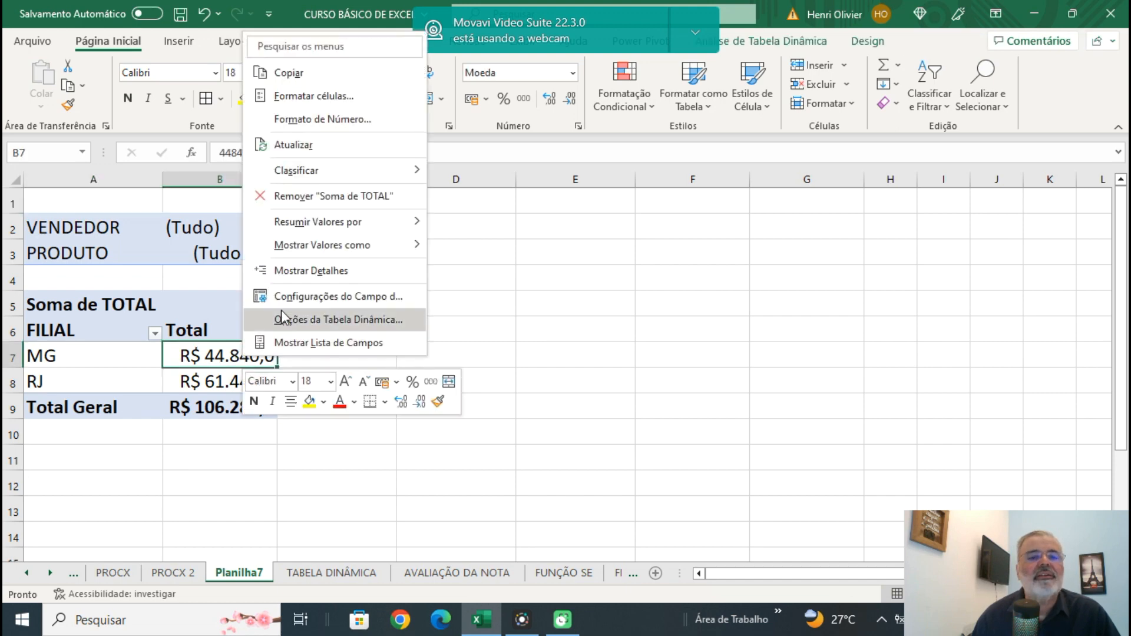
mouse_move(373, 170)
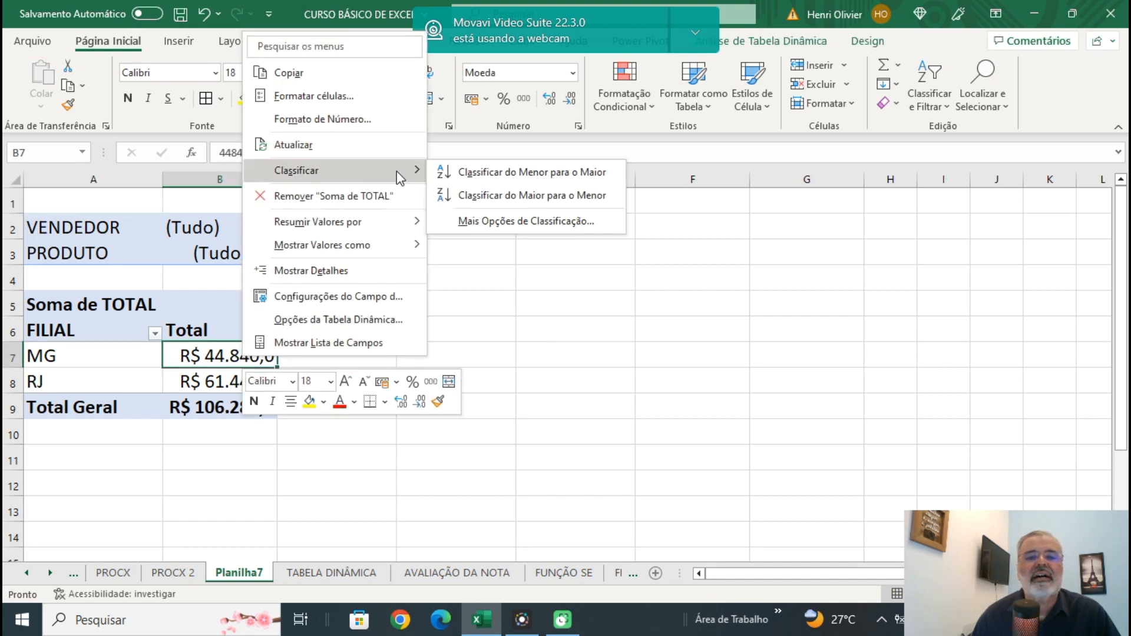
left_click(494, 191)
left_click(539, 256)
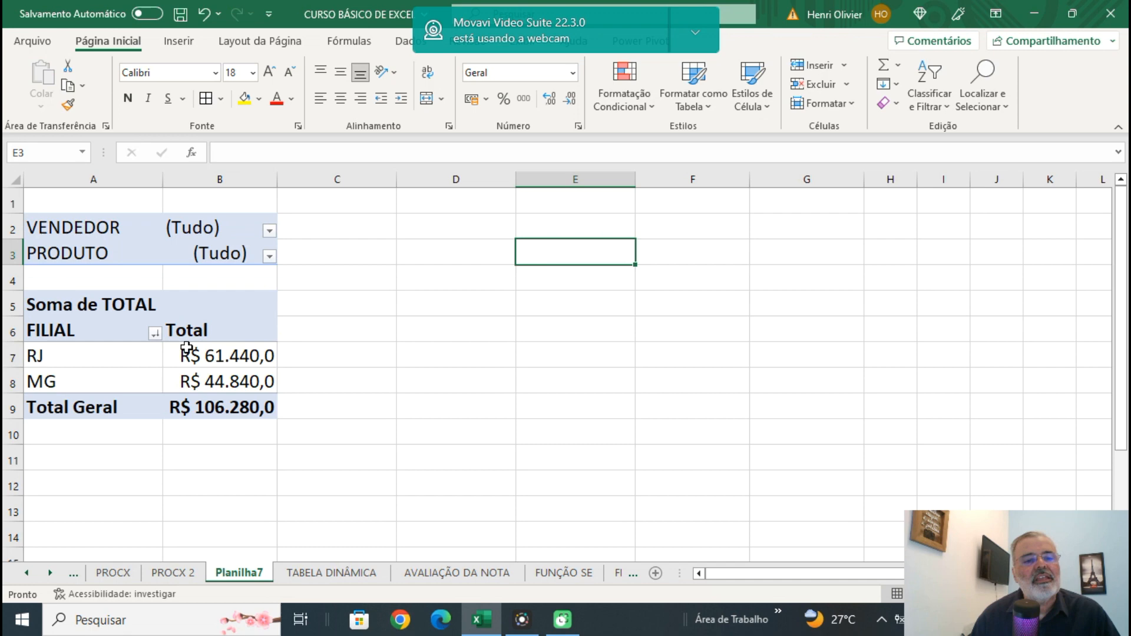
Show the detail records behind the RJ total on a new sheet and compare them with the TABELA DINÂMICA source data.
mouse_move(234, 359)
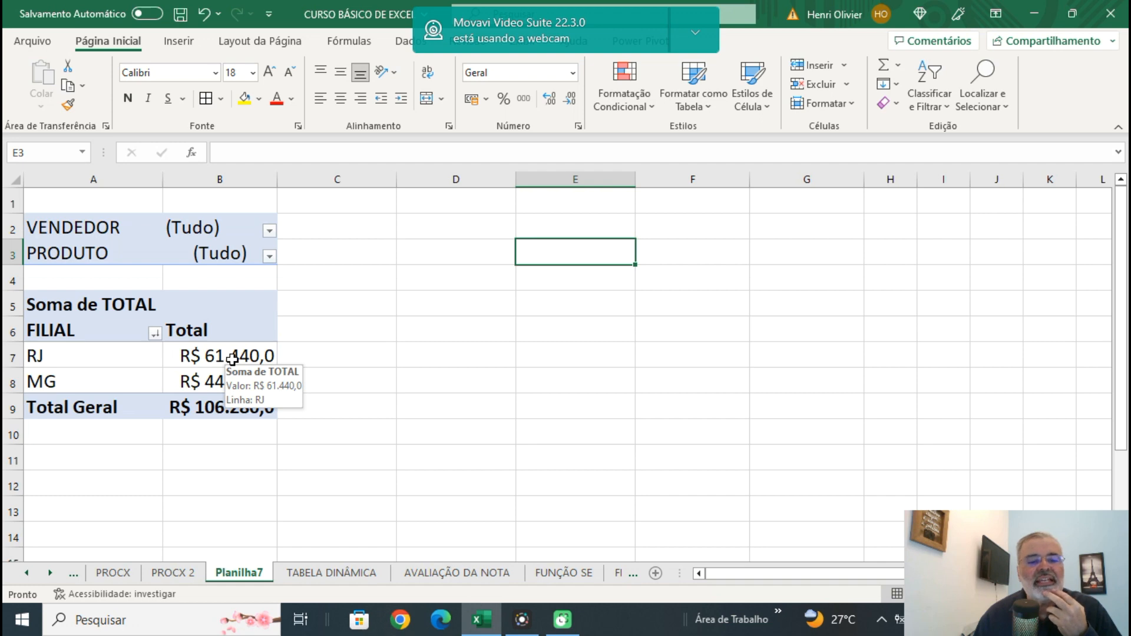
double_click(232, 359)
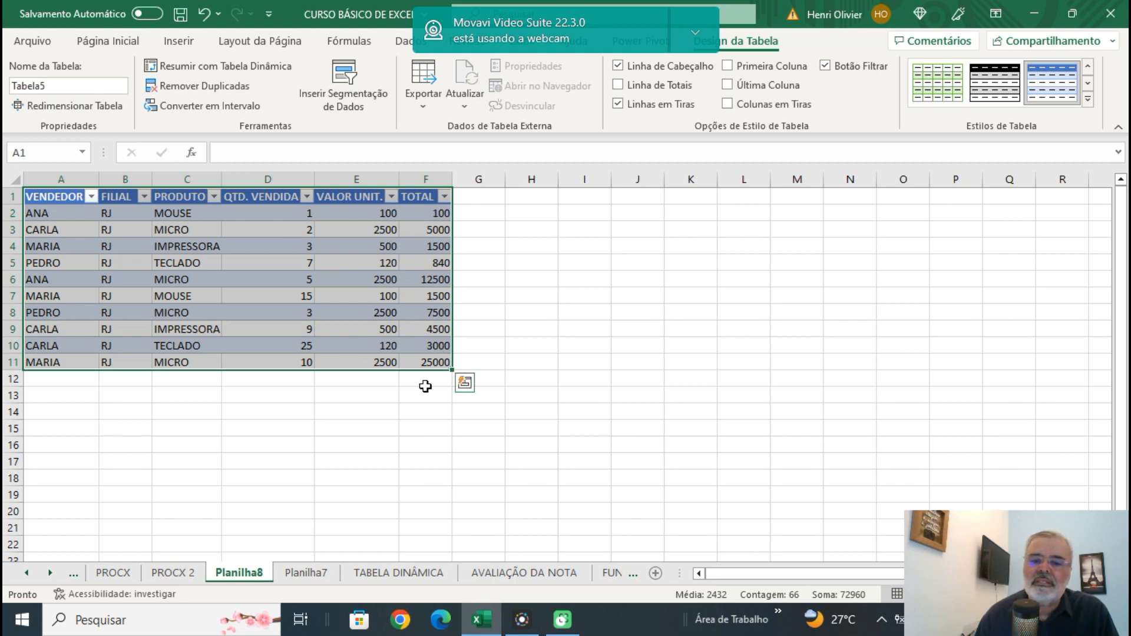
left_click(379, 578)
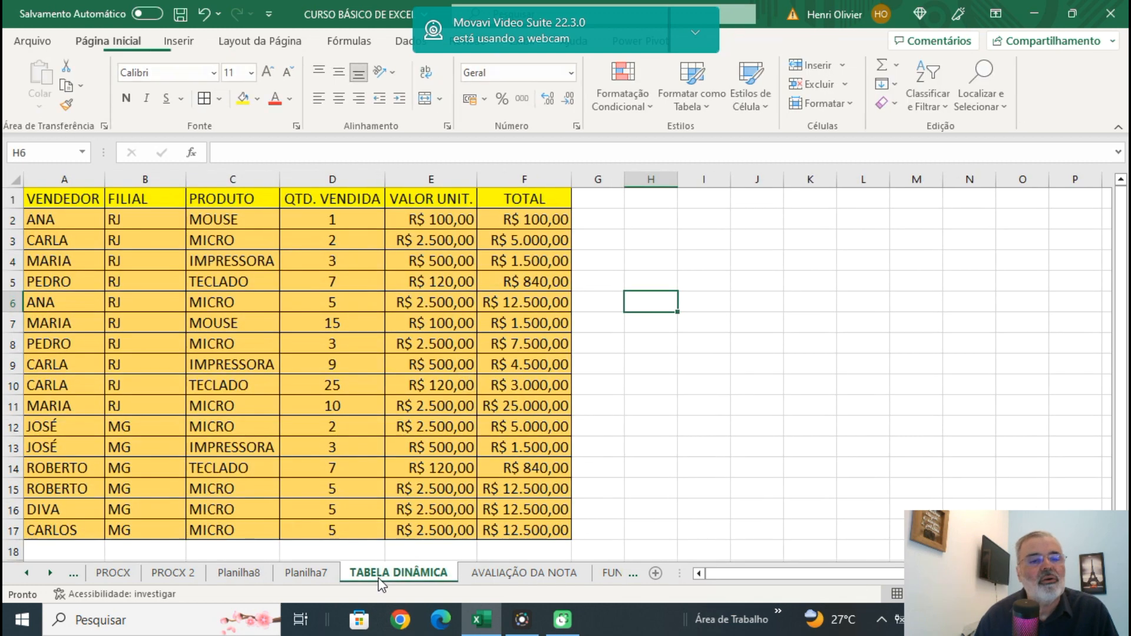
left_click(306, 574)
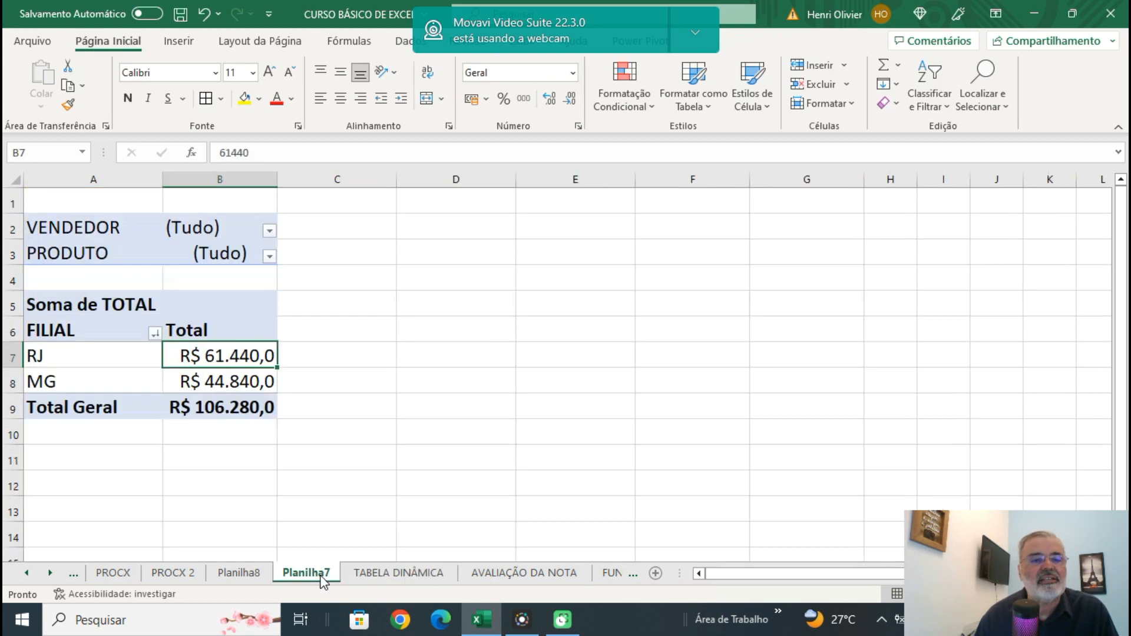
Show the detail records behind the MG total on a new sheet, check the source data and return to the Planilha7 pivot table.
left_click(234, 383)
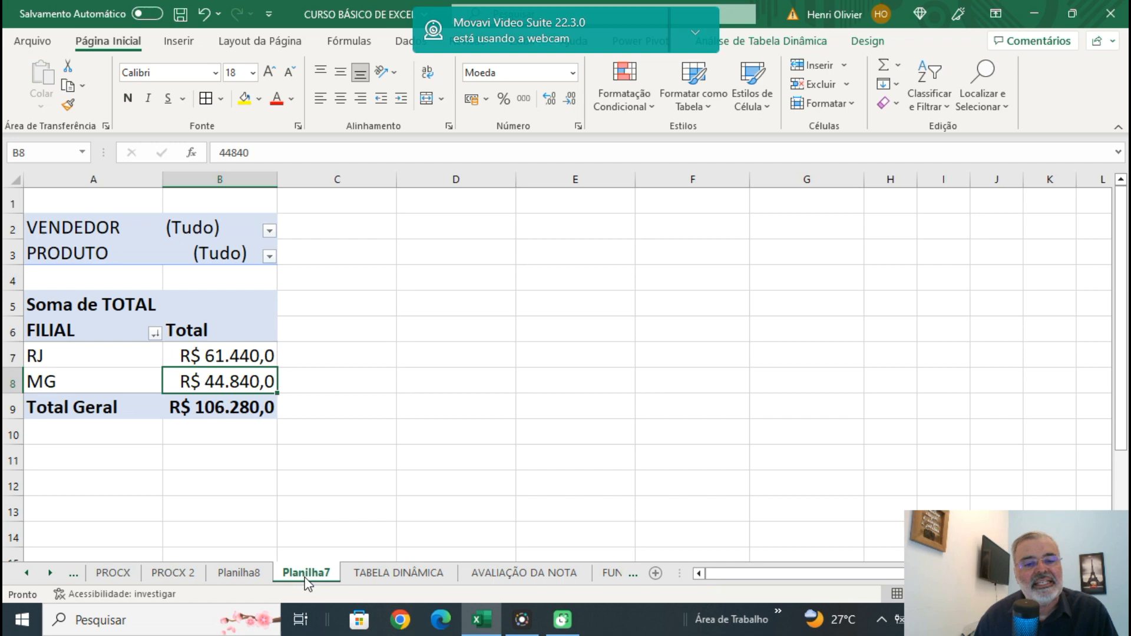
double_click(239, 384)
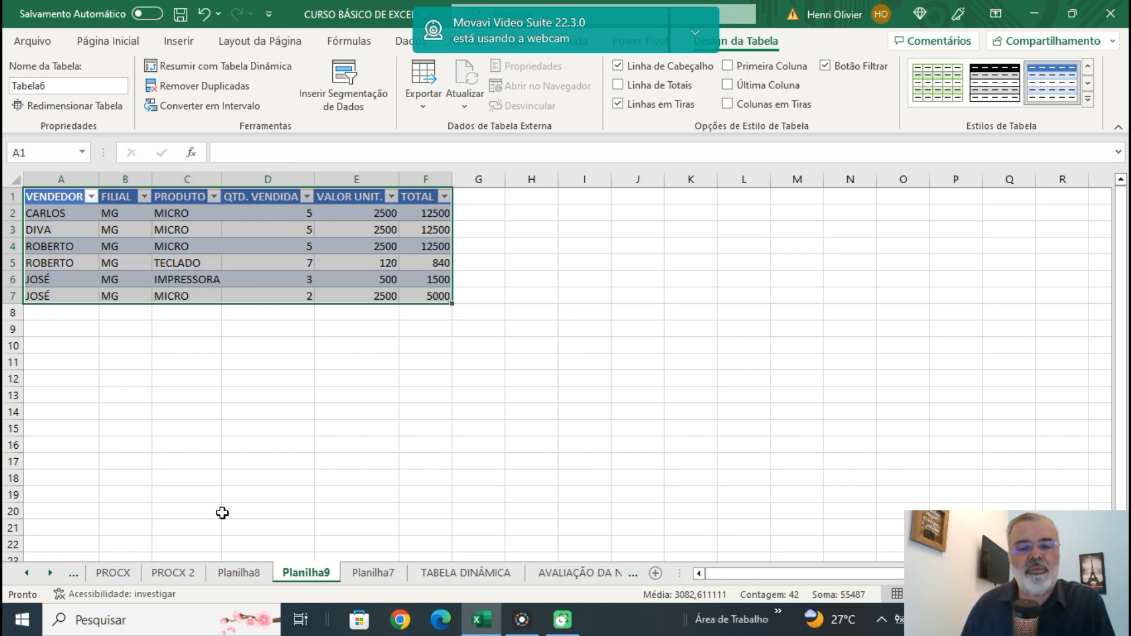
left_click(453, 574)
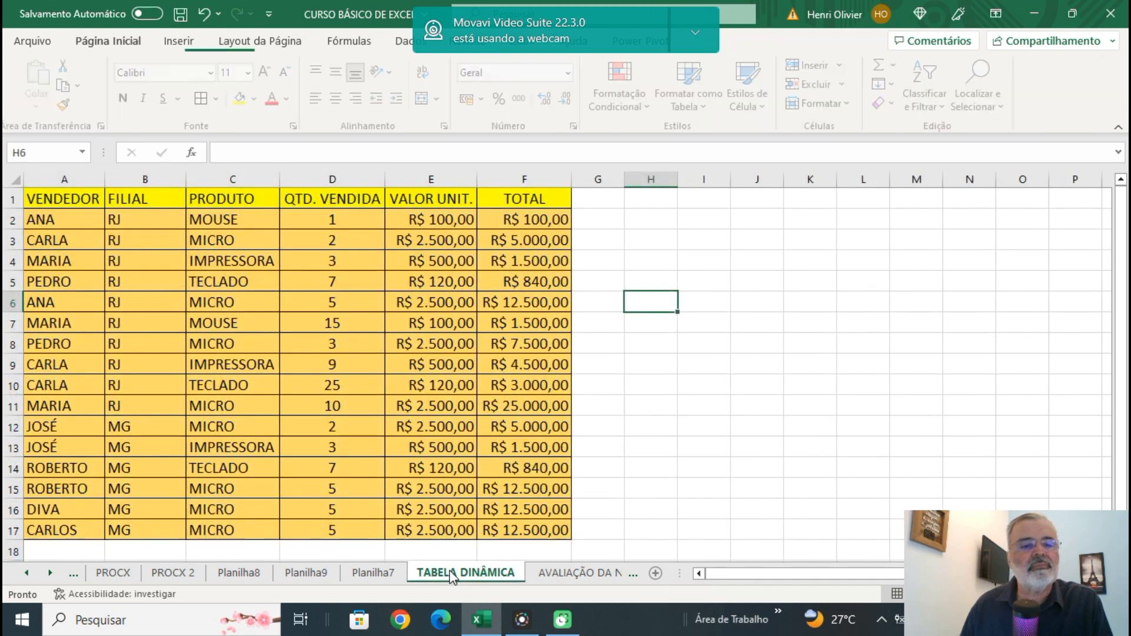
left_click(370, 573)
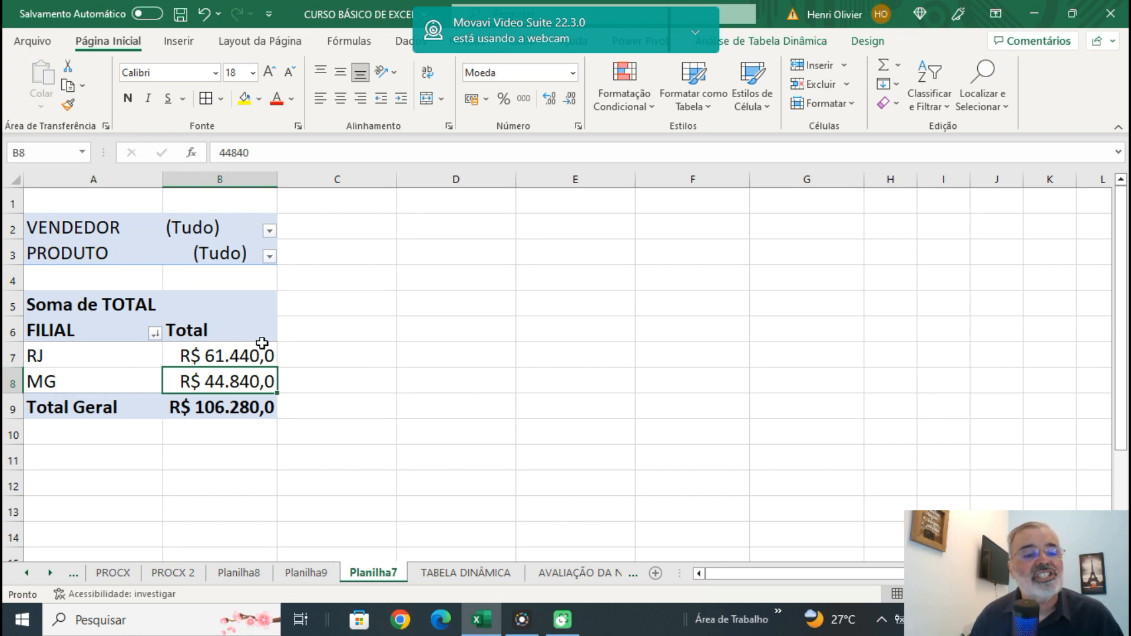
right_click(228, 332)
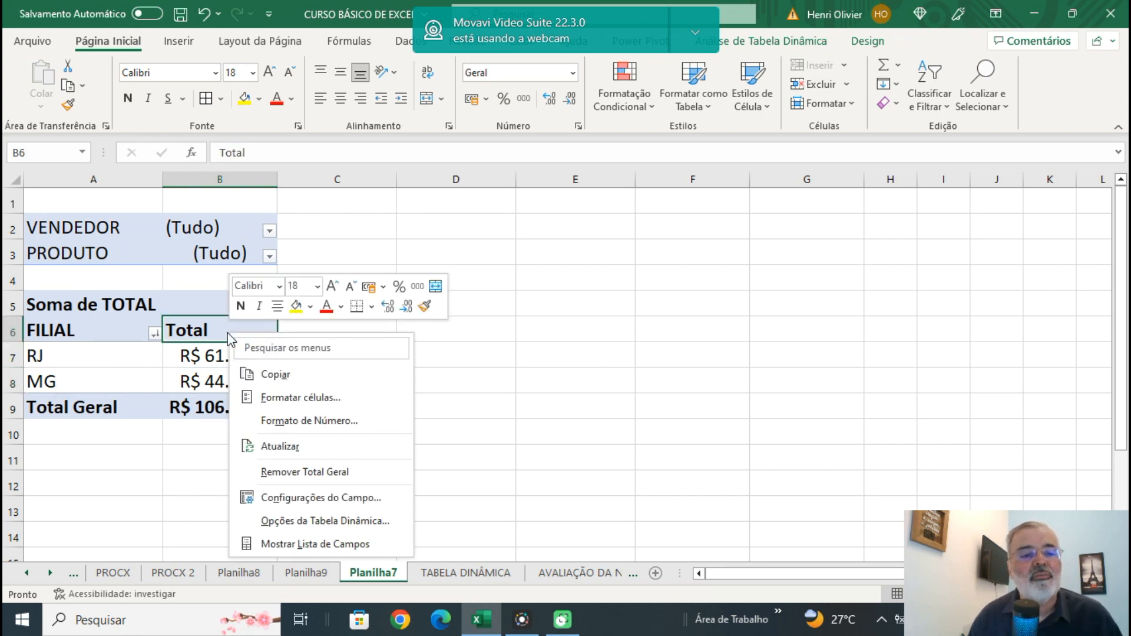
left_click(325, 521)
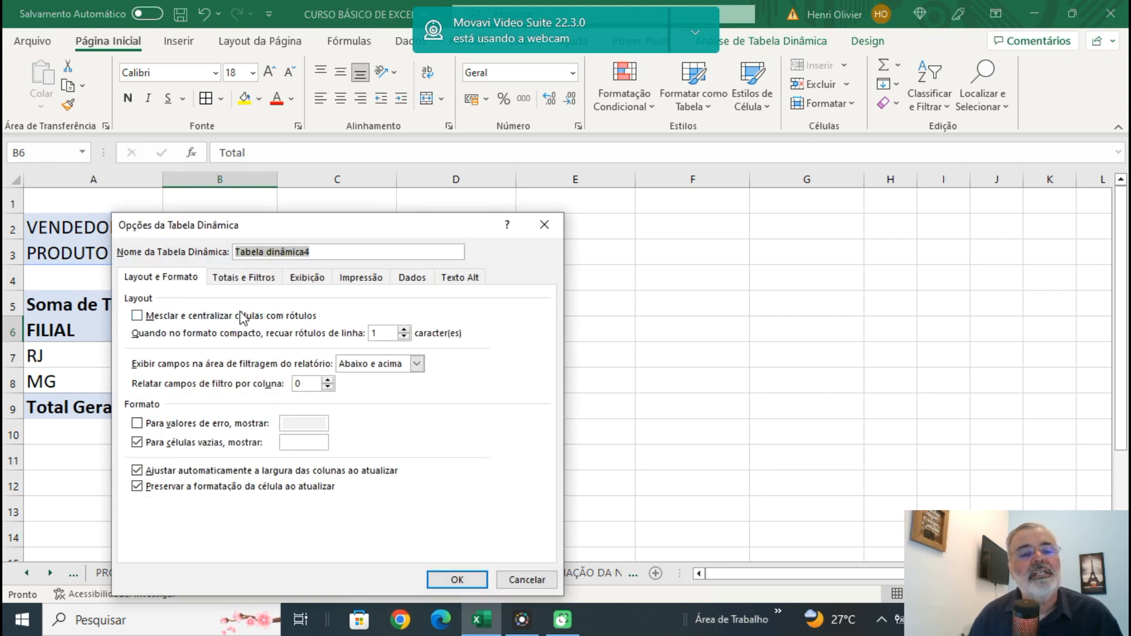
left_click(240, 283)
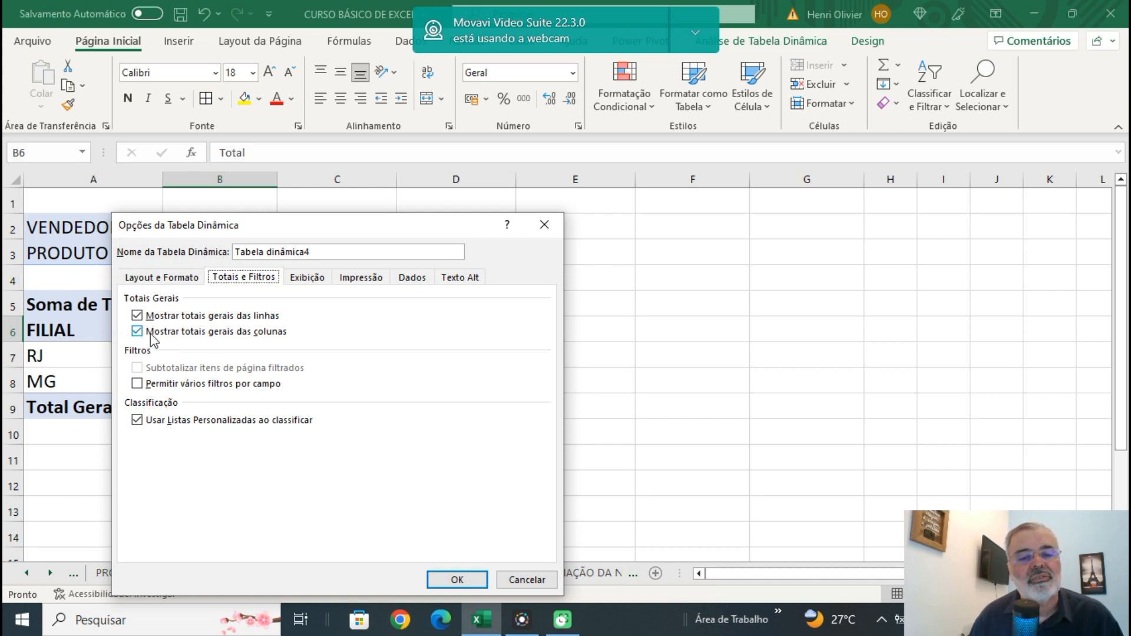
left_click(526, 580)
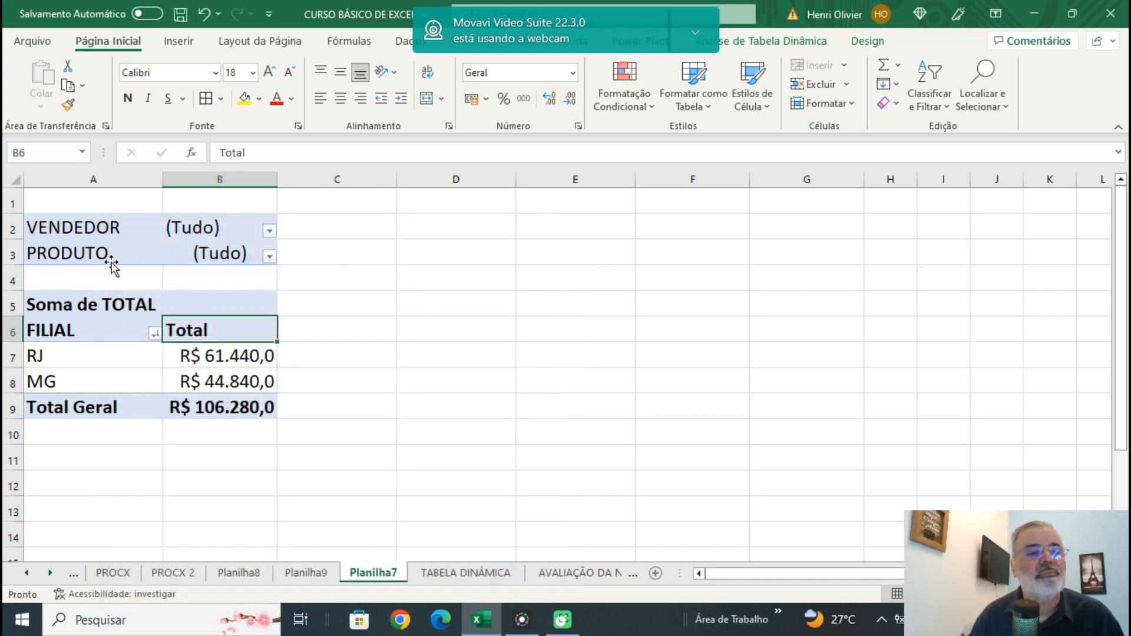
Move the PRODUTO field from the report filters to the pivot table's columns.
left_click_drag(79, 255, 132, 336)
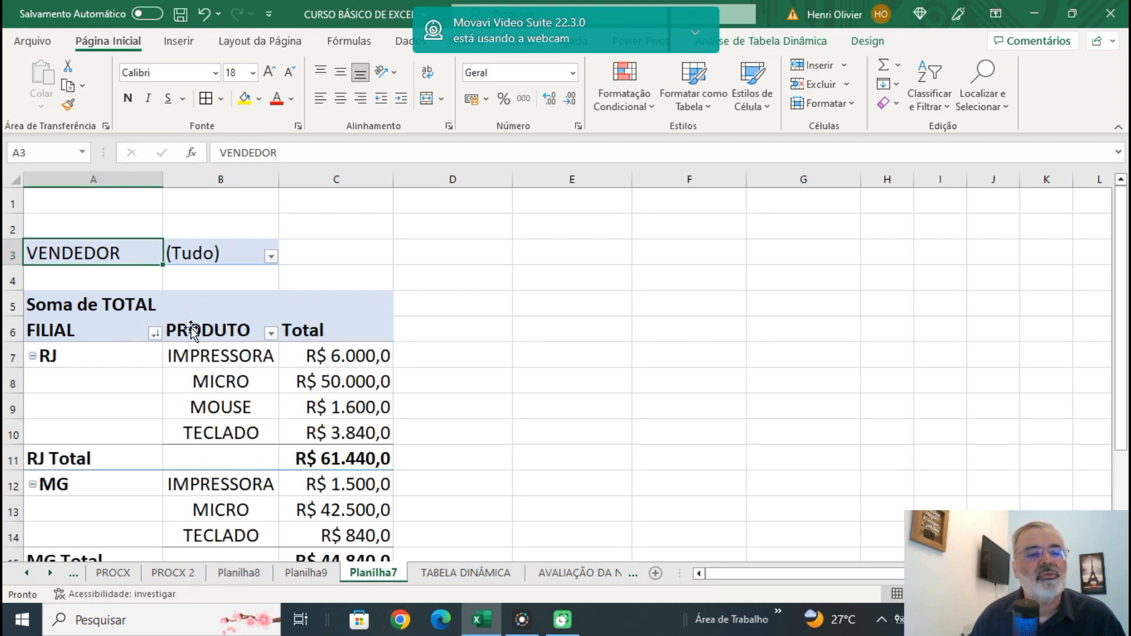
left_click_drag(193, 334, 312, 300)
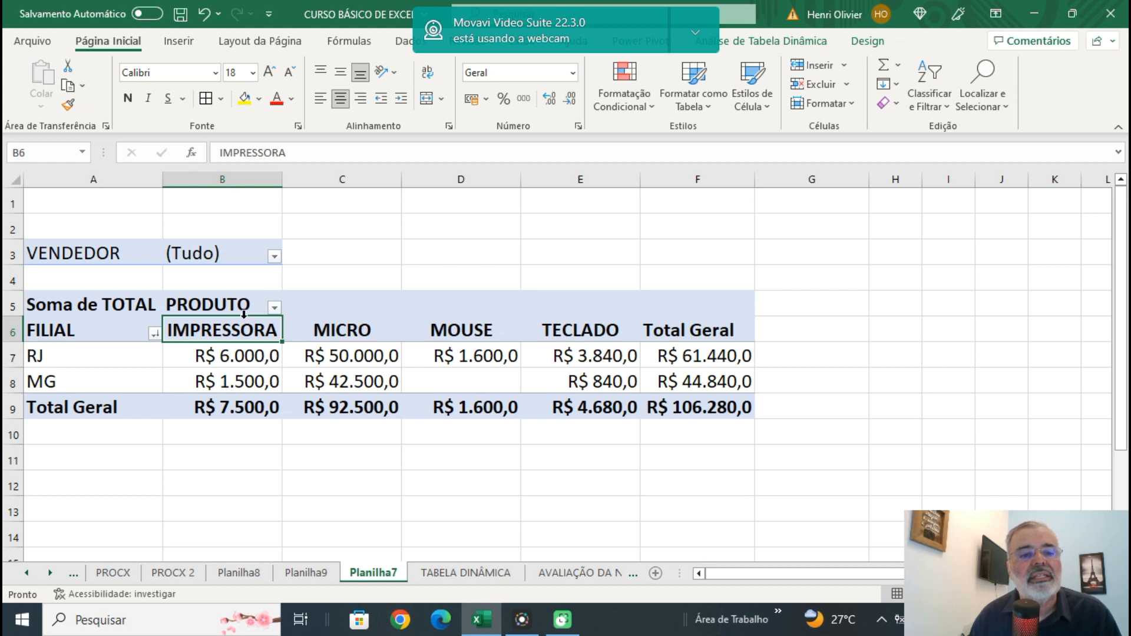
right_click(692, 331)
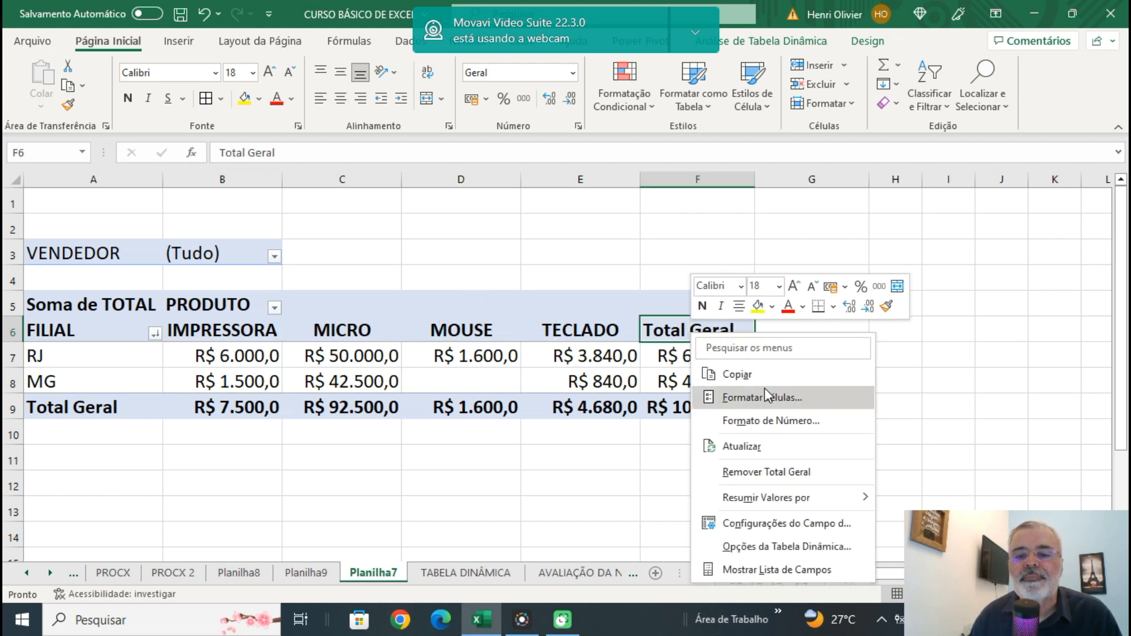
left_click(755, 548)
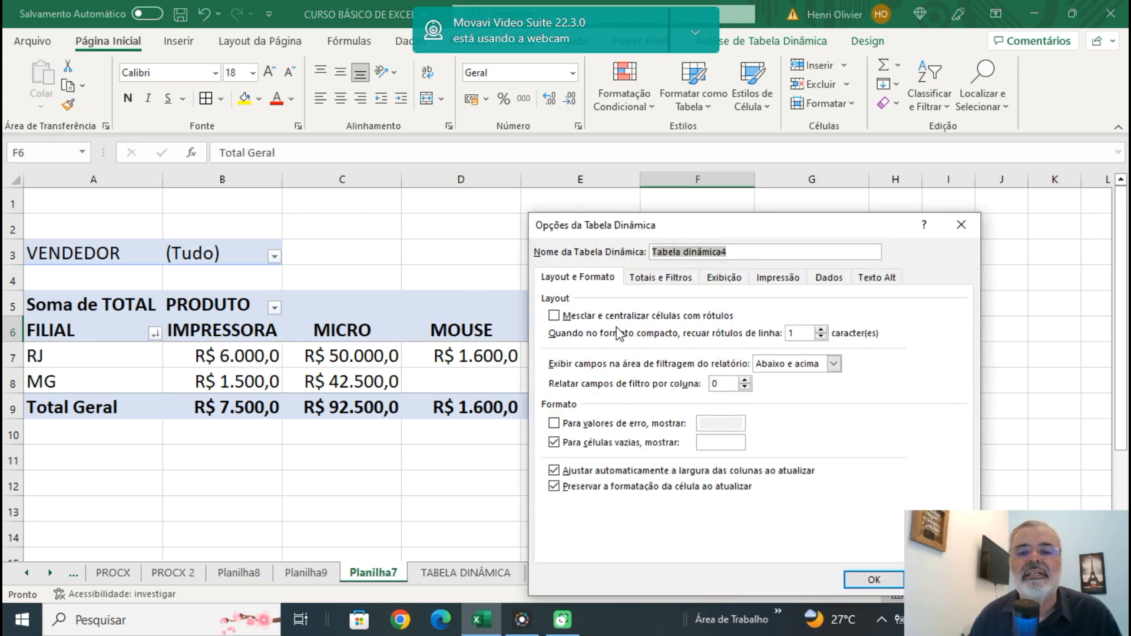
left_click(655, 281)
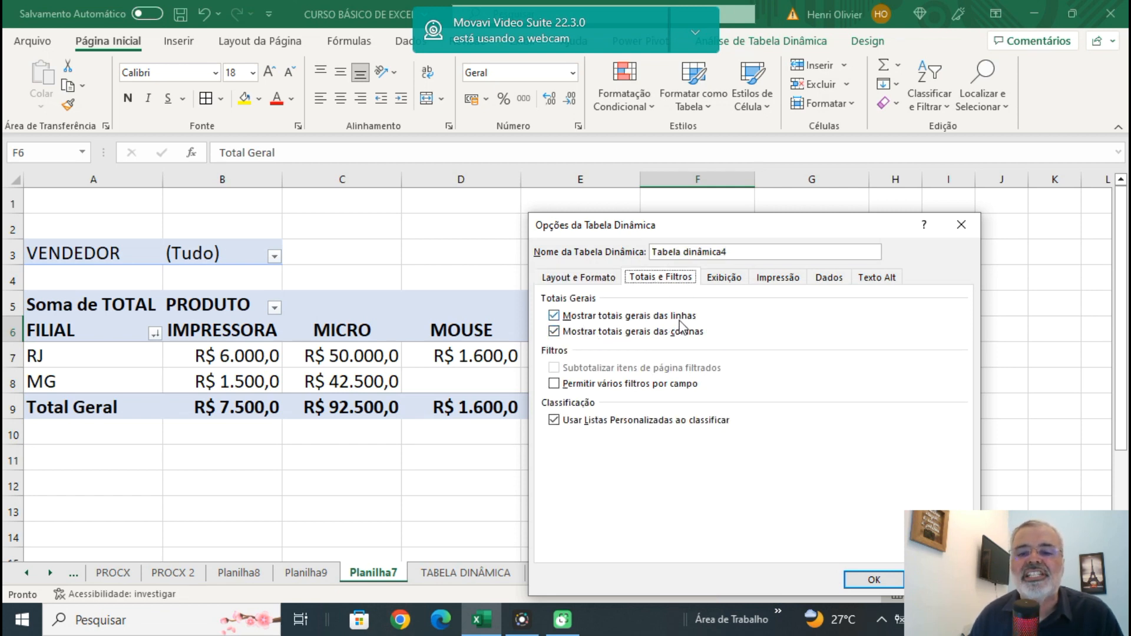
left_click(556, 331)
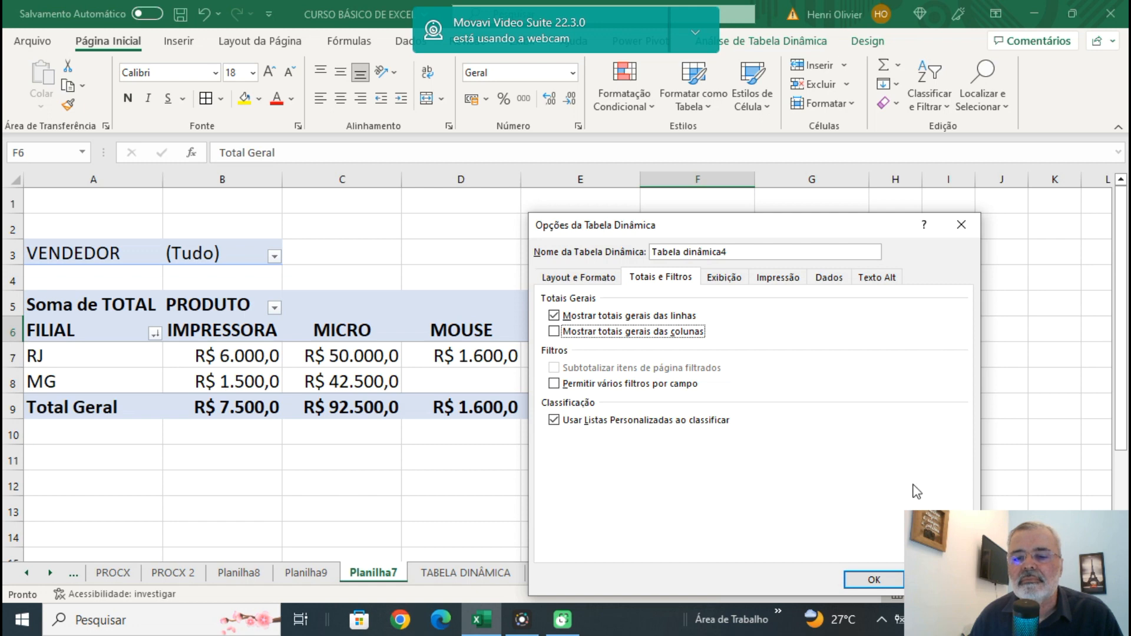
left_click(868, 580)
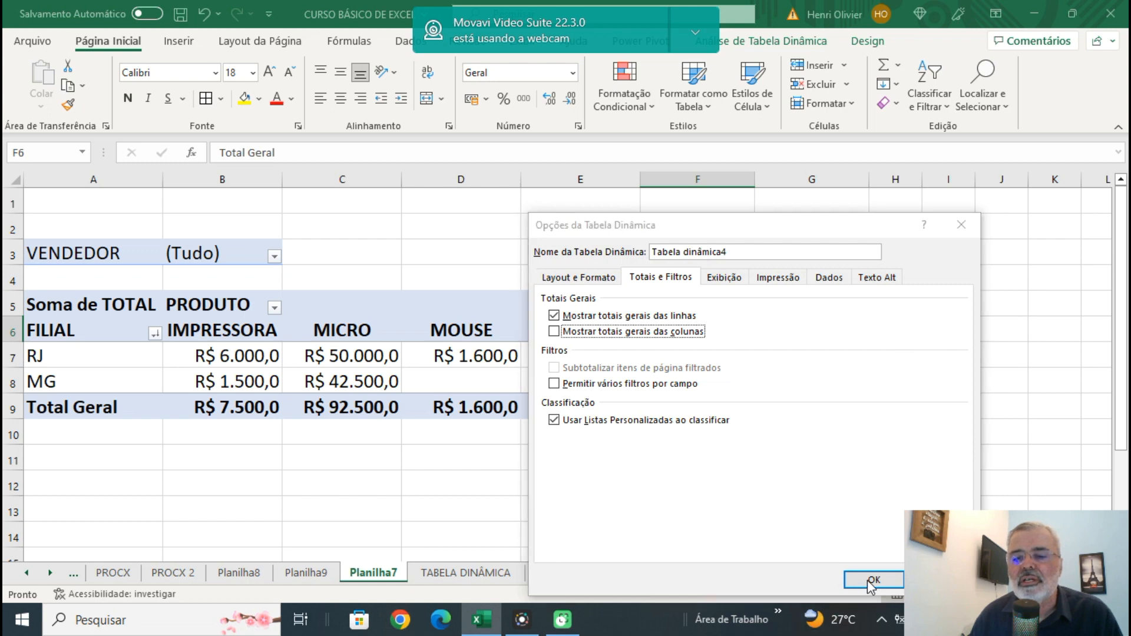
left_click(560, 236)
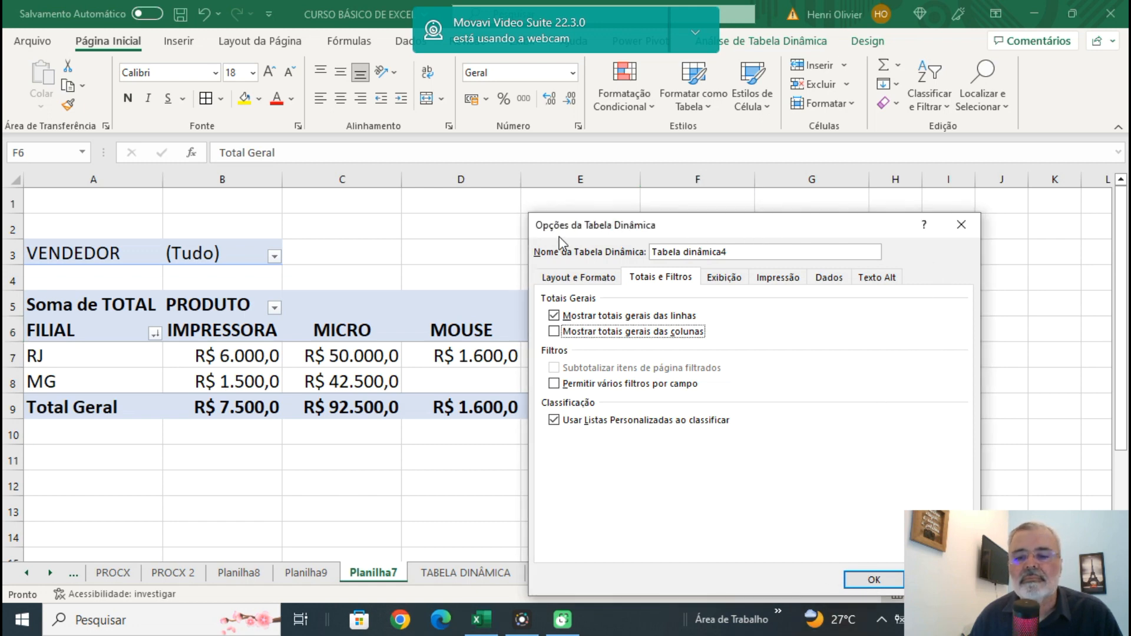
left_click(866, 580)
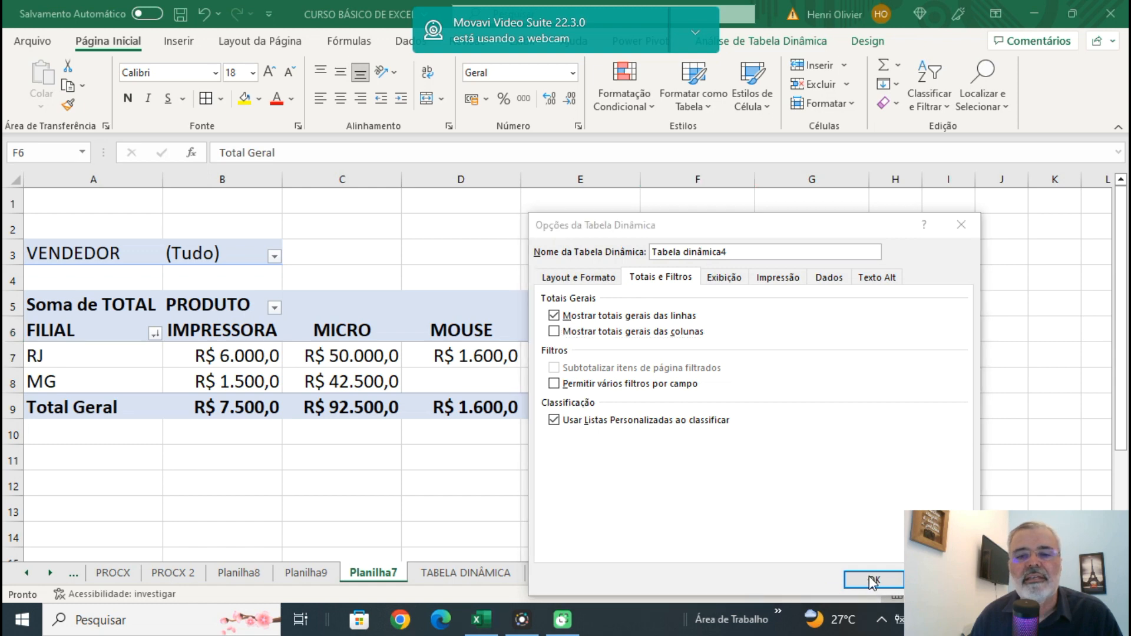
left_click(961, 225)
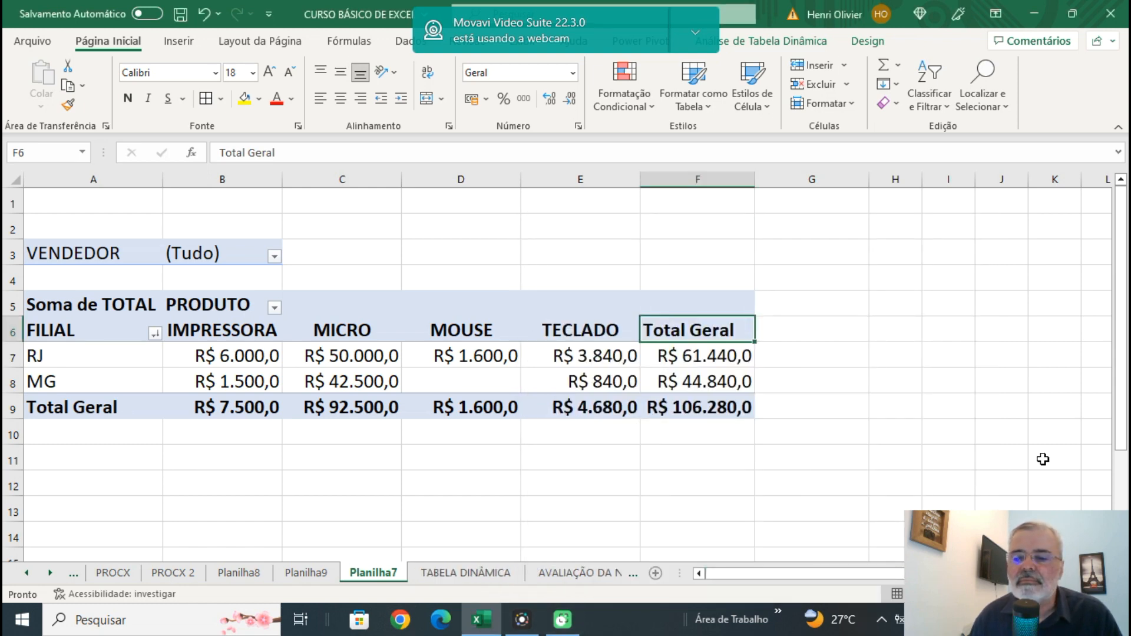
Turn off the grand totals for columns in the pivot table options, keeping the grand totals for rows.
scroll(1043, 315, "down", 2)
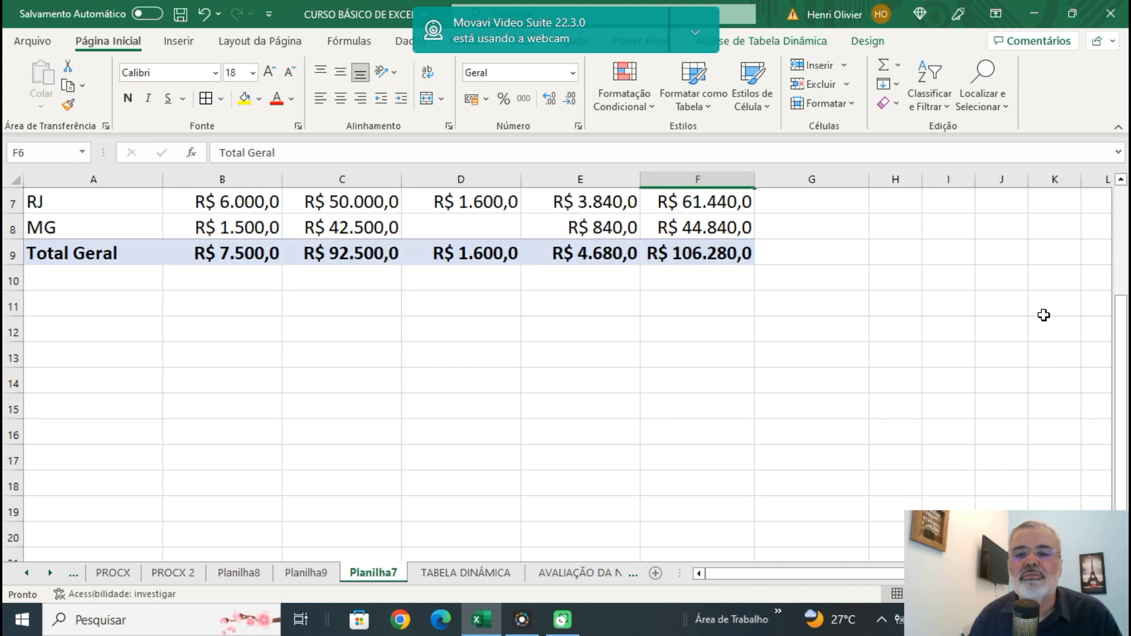
scroll(1043, 316, "up", 1)
right_click(730, 259)
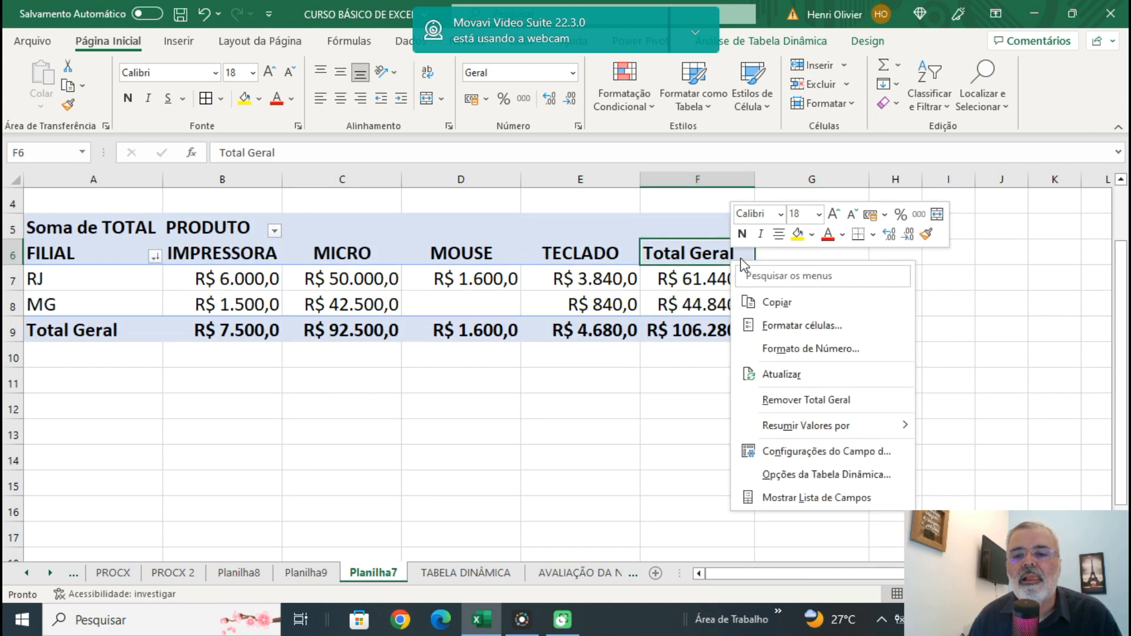
left_click(806, 478)
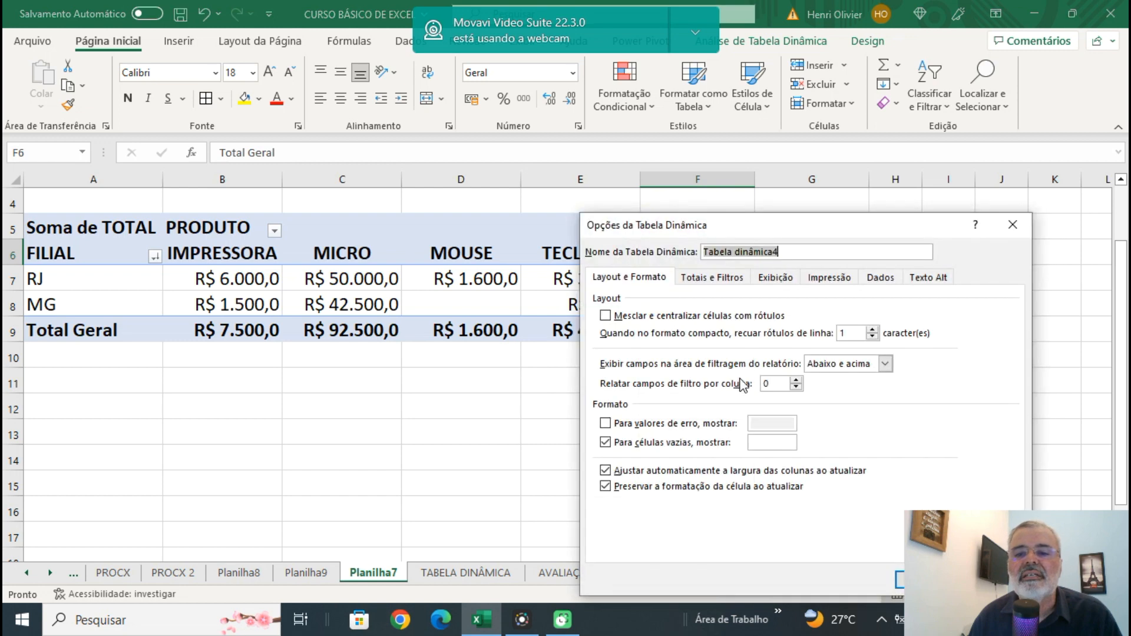
left_click(716, 282)
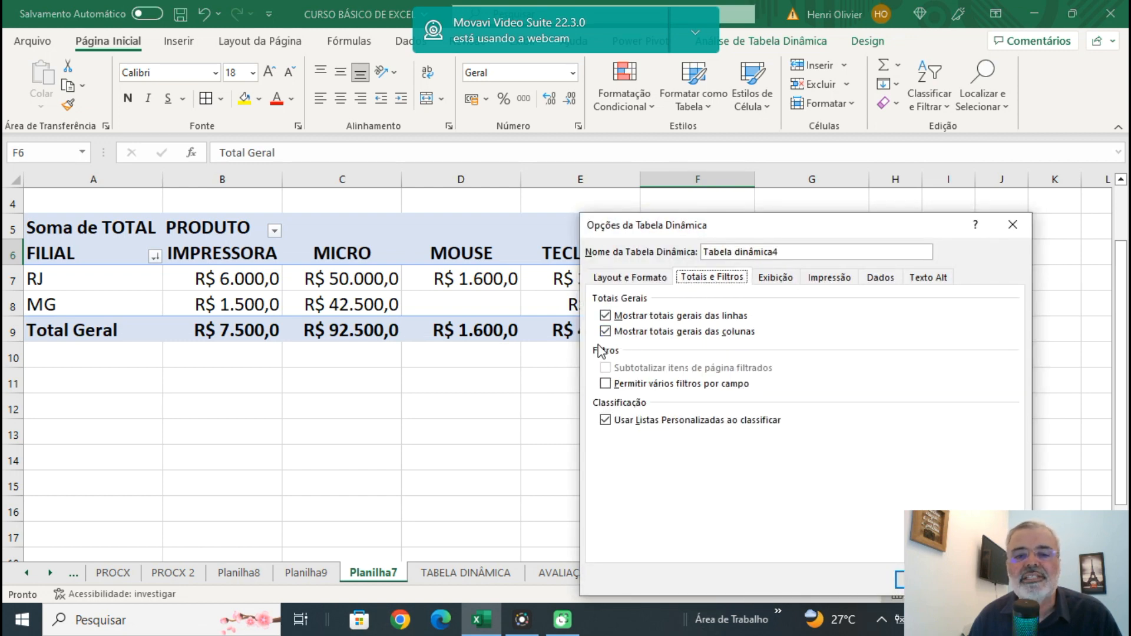
left_click_drag(838, 224, 458, 186)
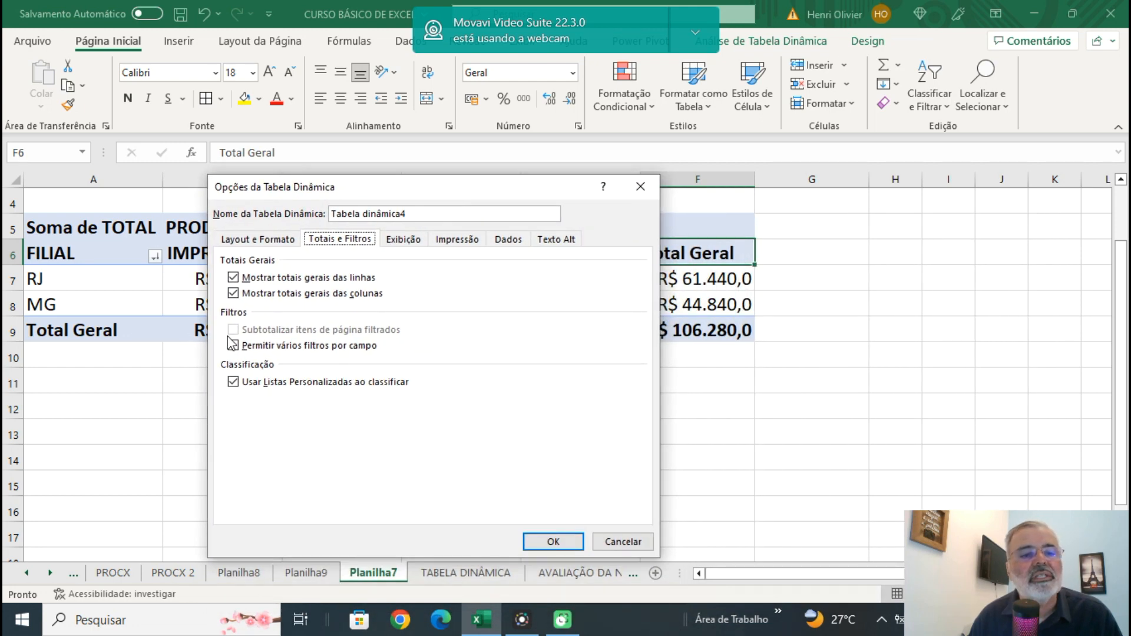
left_click(233, 293)
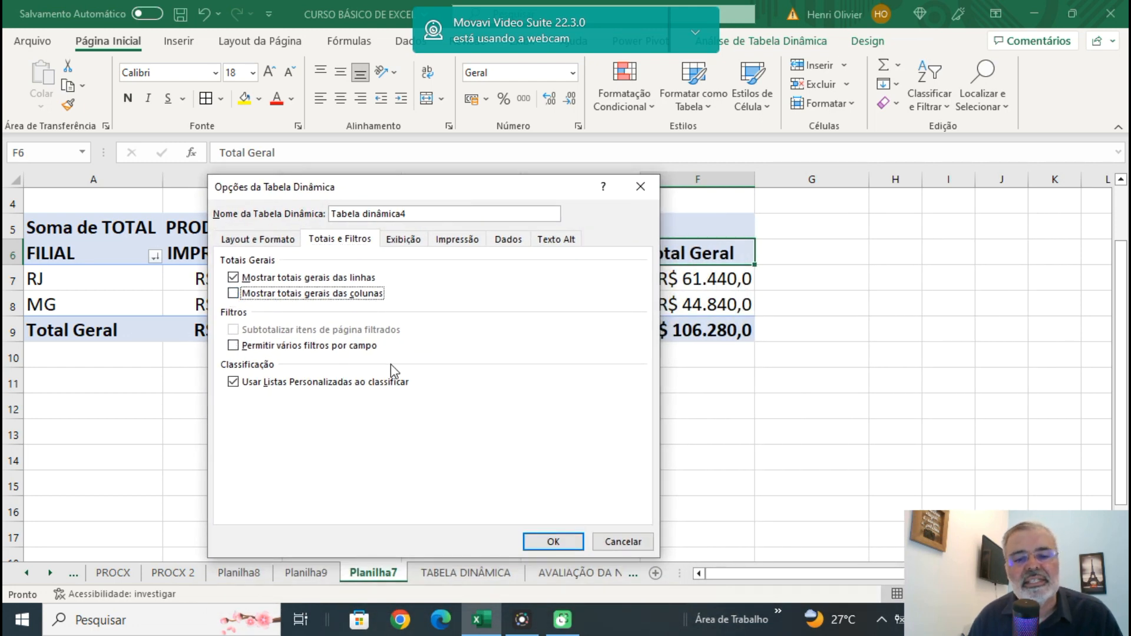
left_click(553, 540)
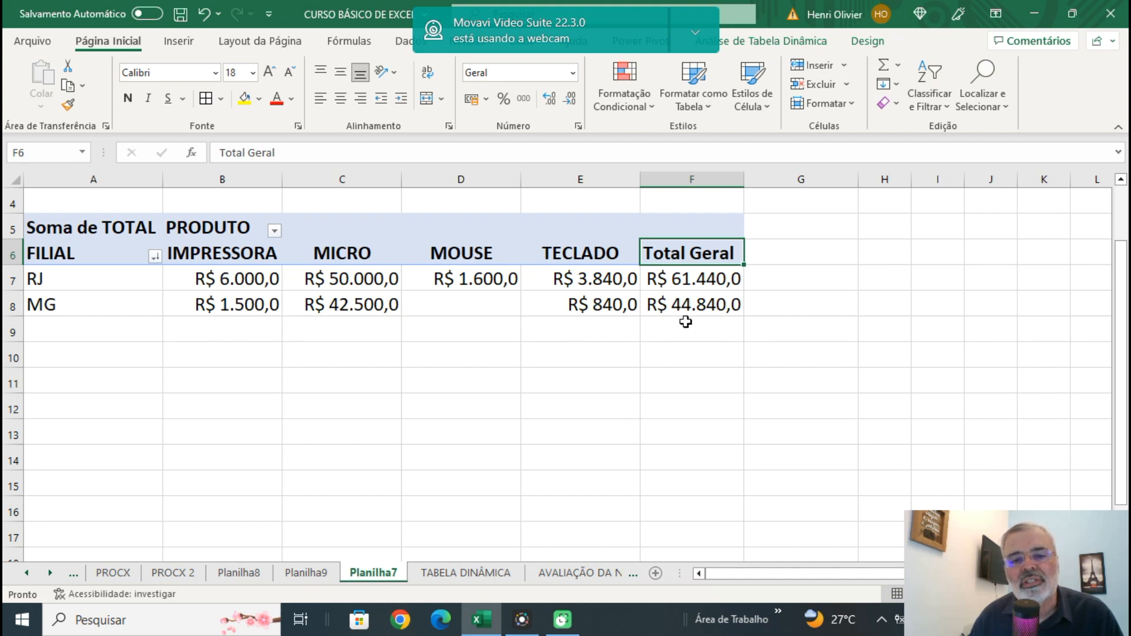
Turn off the grand totals for rows in the pivot table options.
right_click(672, 255)
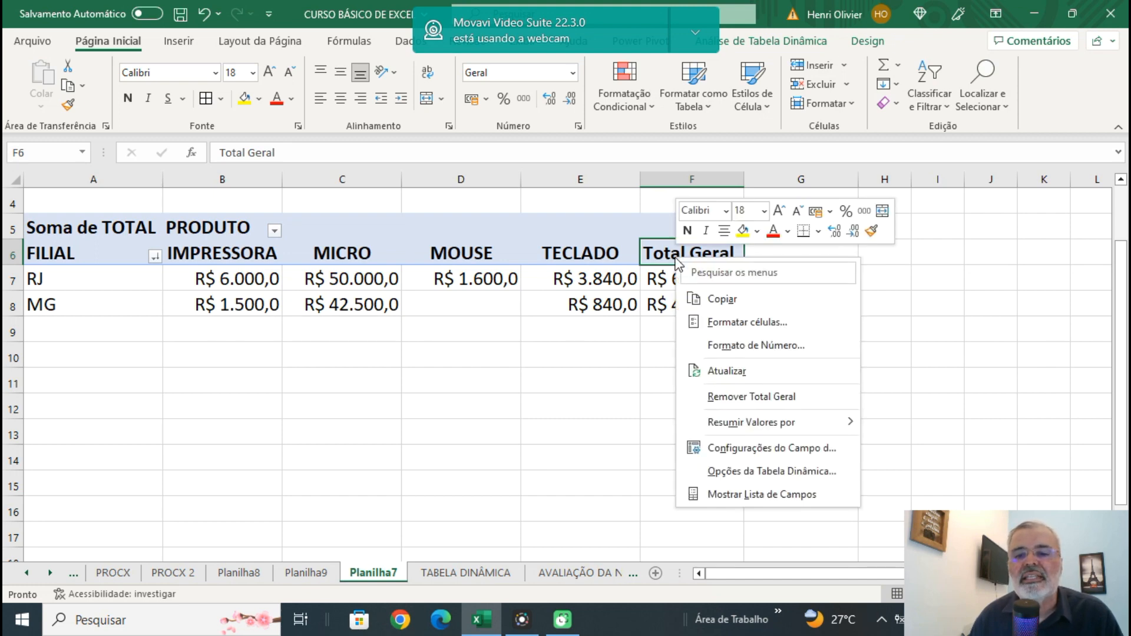
left_click(748, 472)
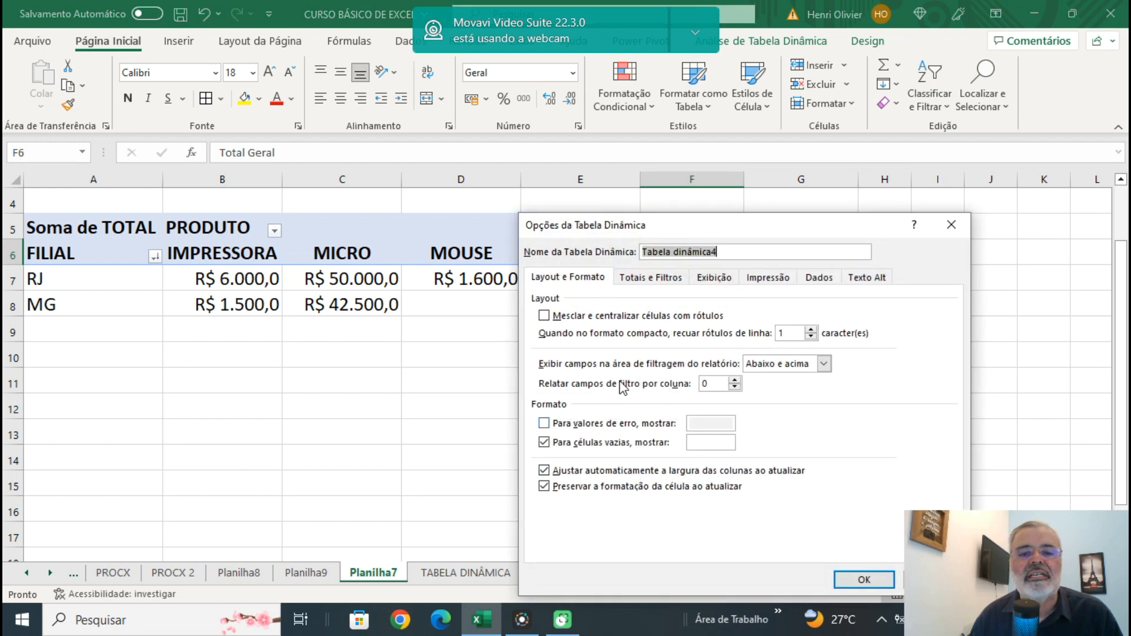
left_click(642, 278)
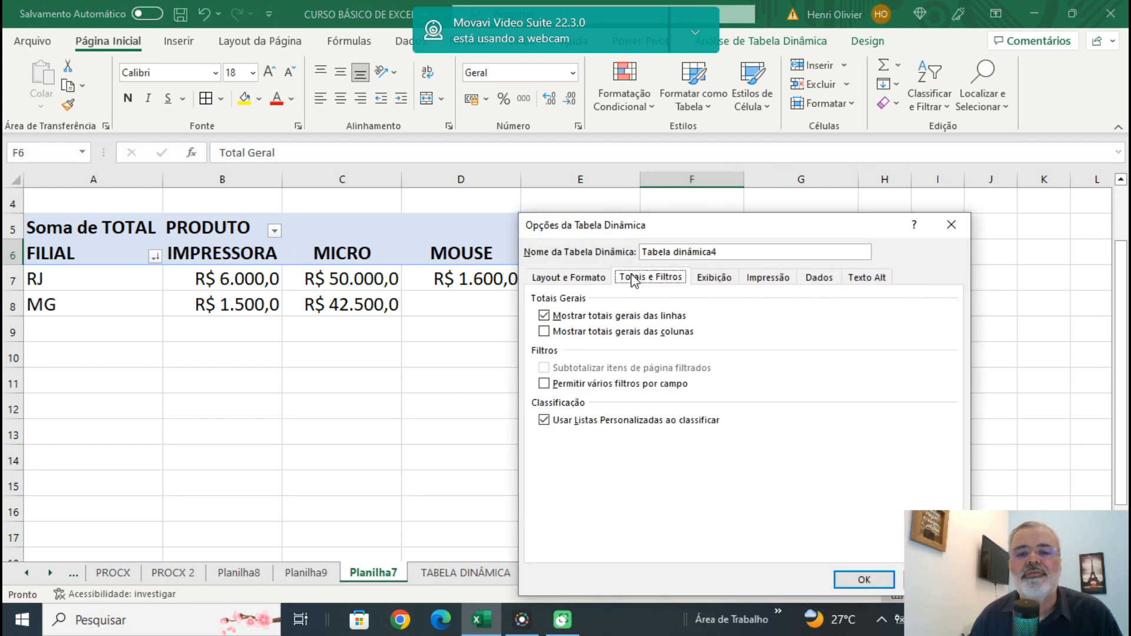
left_click(544, 316)
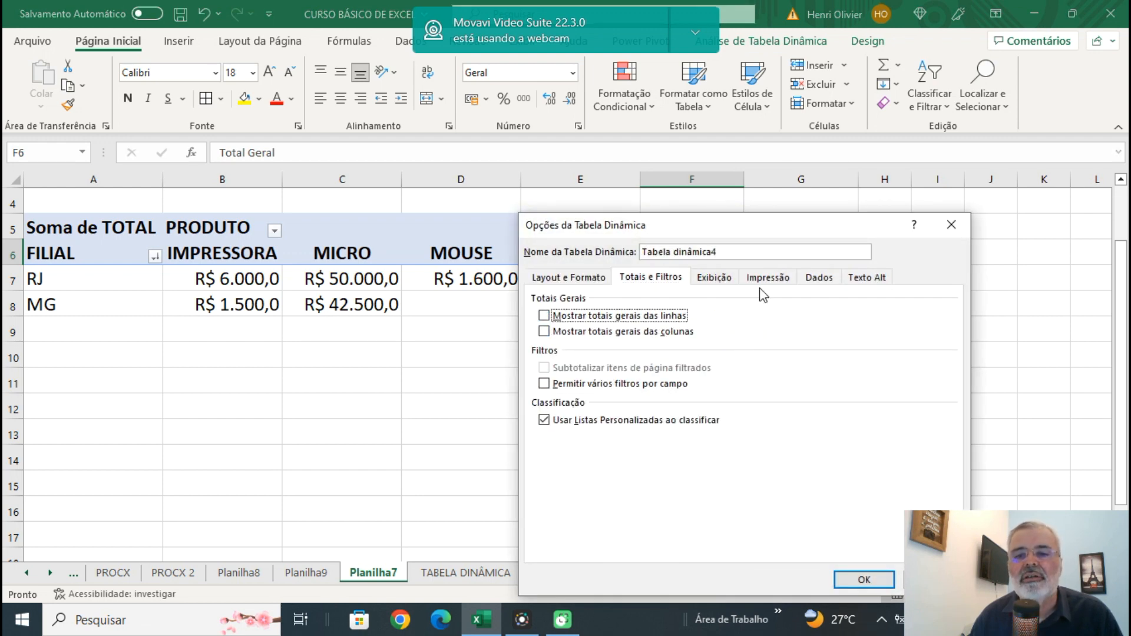
left_click_drag(773, 230, 385, 189)
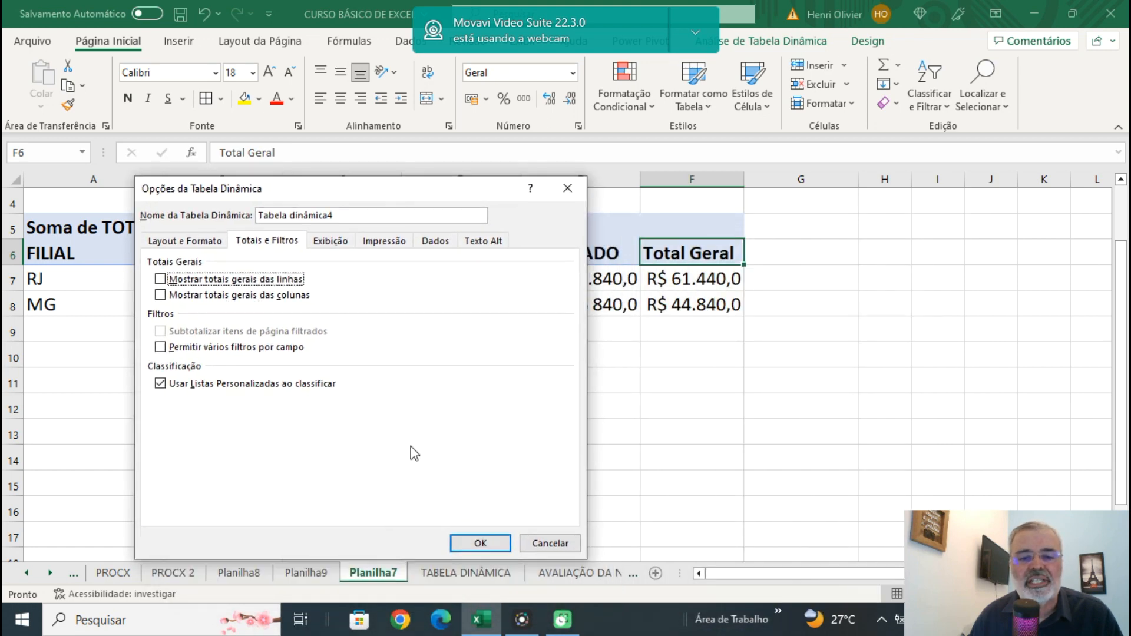
left_click(486, 543)
left_click(637, 463)
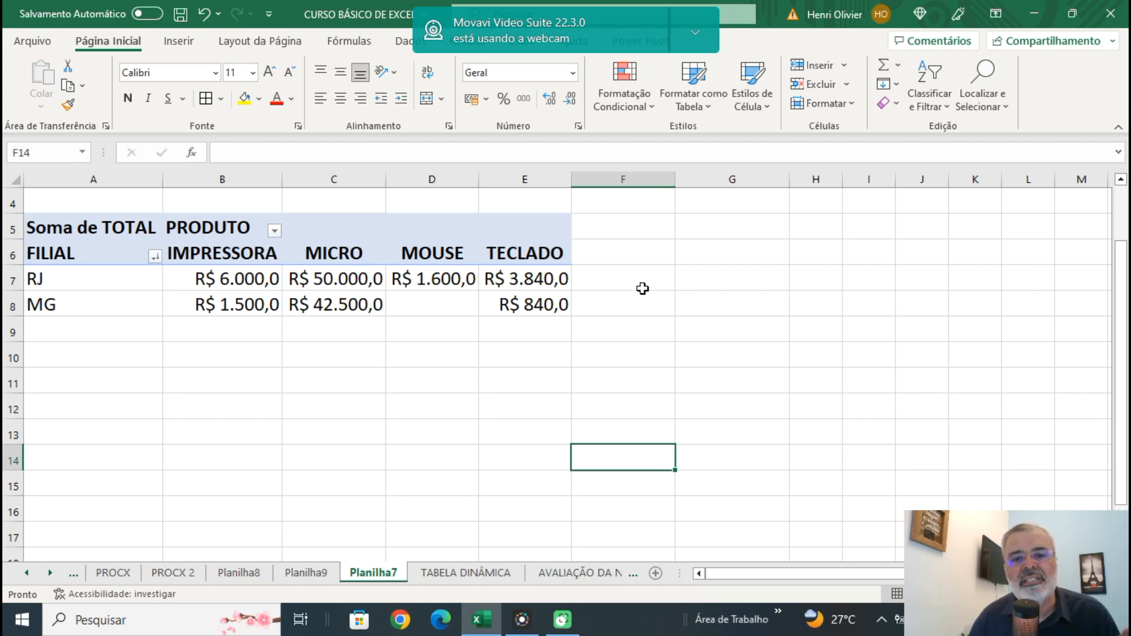
Turn on the grand totals for both rows and columns in the pivot table options.
right_click(554, 252)
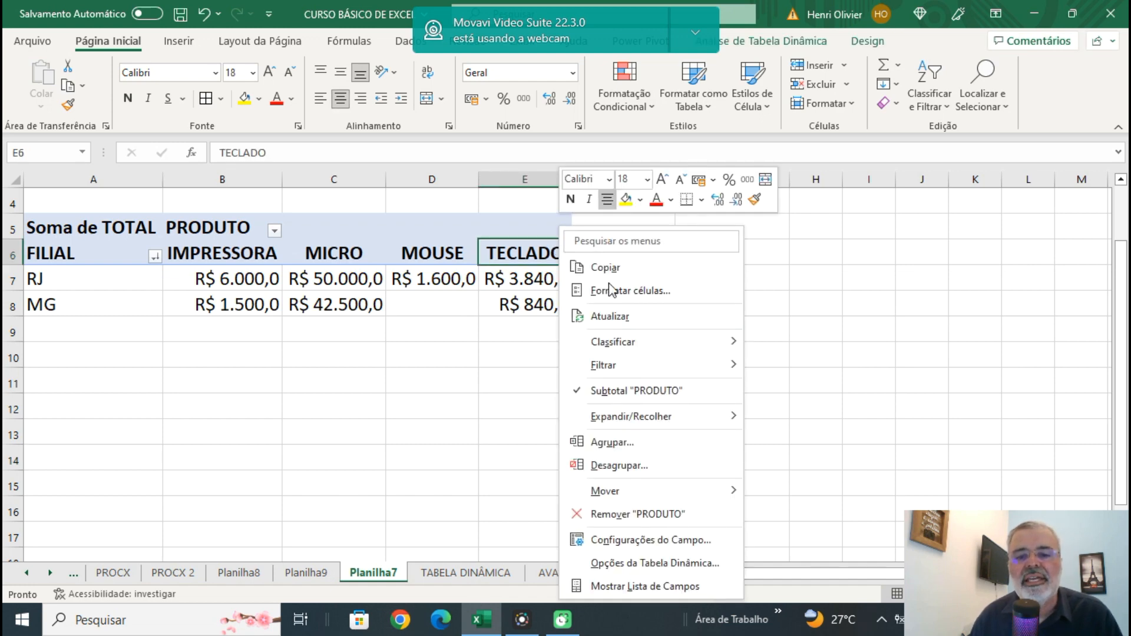
left_click(648, 564)
left_click(548, 280)
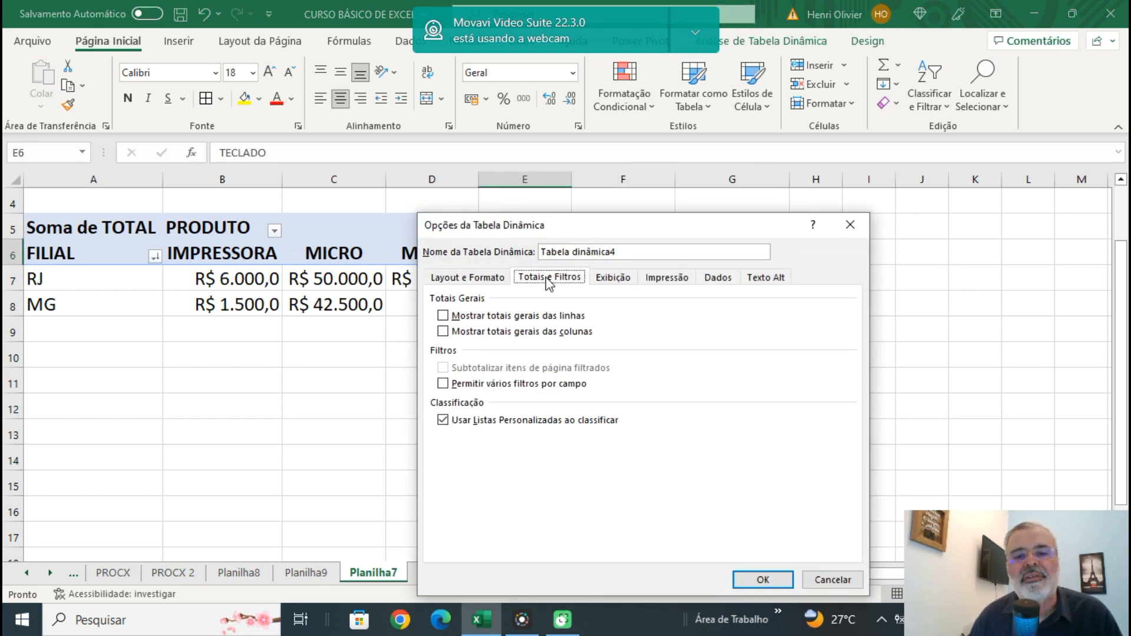
left_click(443, 332)
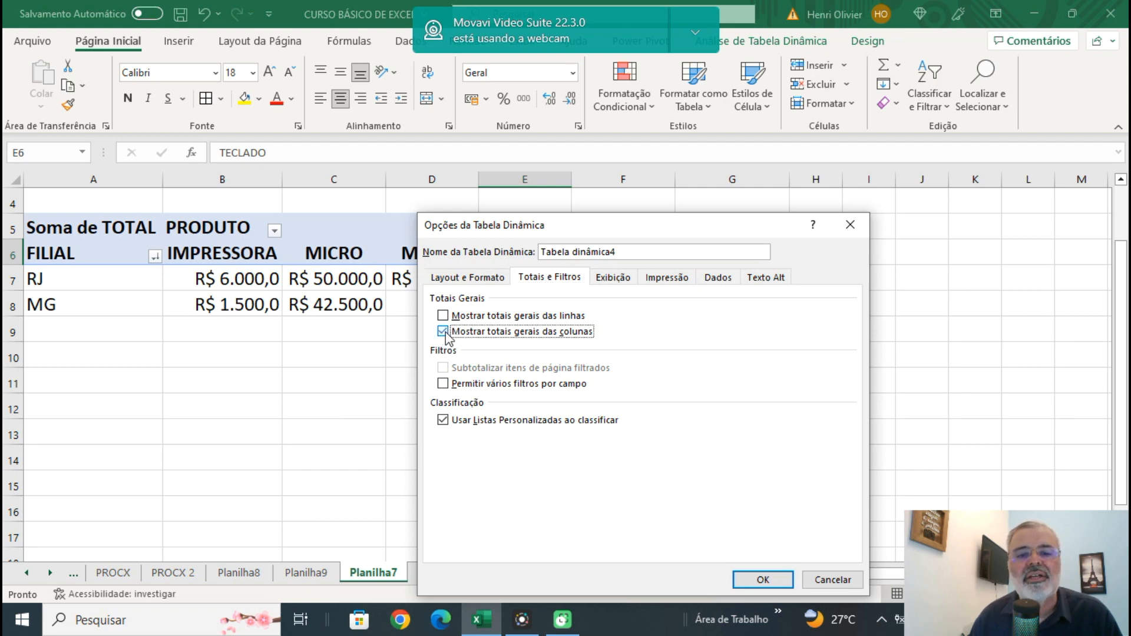
left_click(446, 316)
left_click_drag(725, 225, 529, 165)
left_click(562, 522)
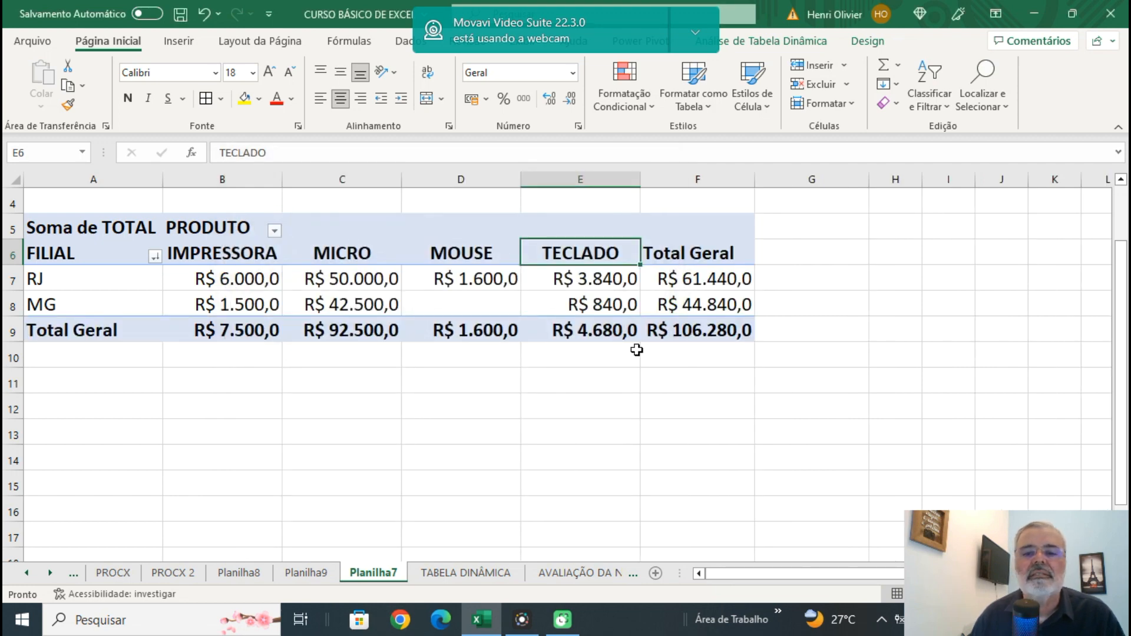
Review the layout, totals and display settings in the pivot table options, and close them without changing anything.
right_click(672, 248)
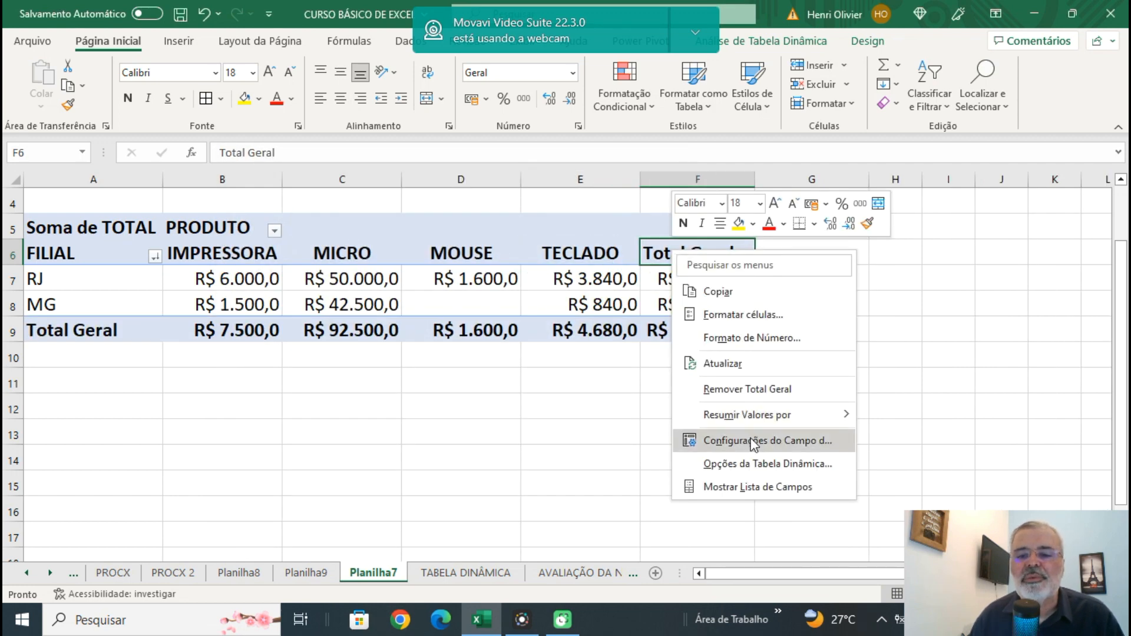
left_click(753, 464)
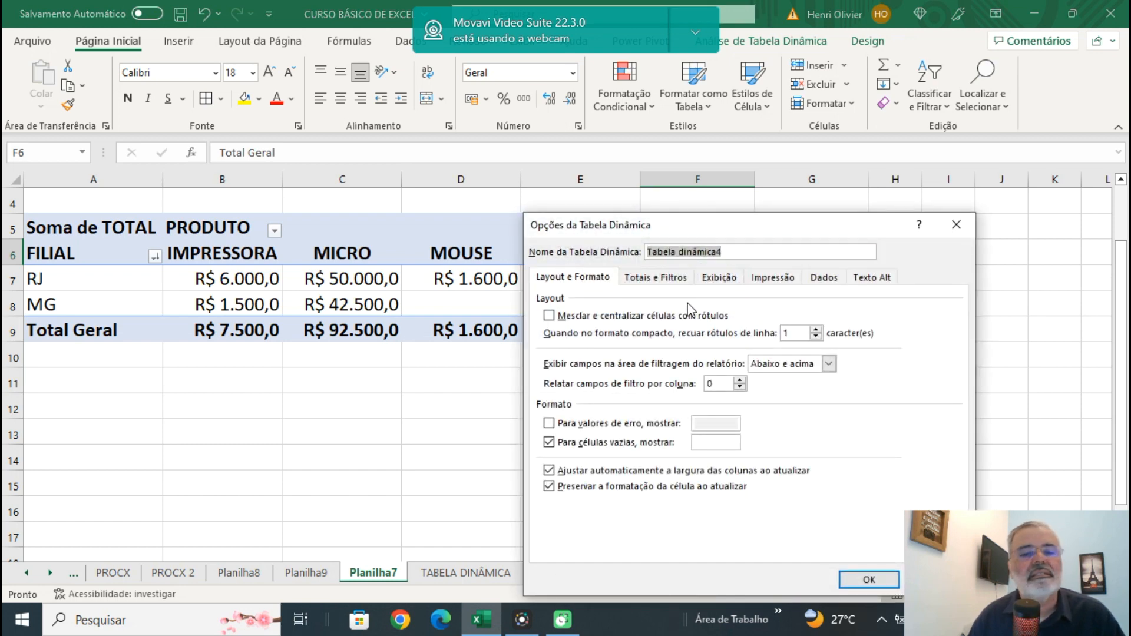
left_click(579, 281)
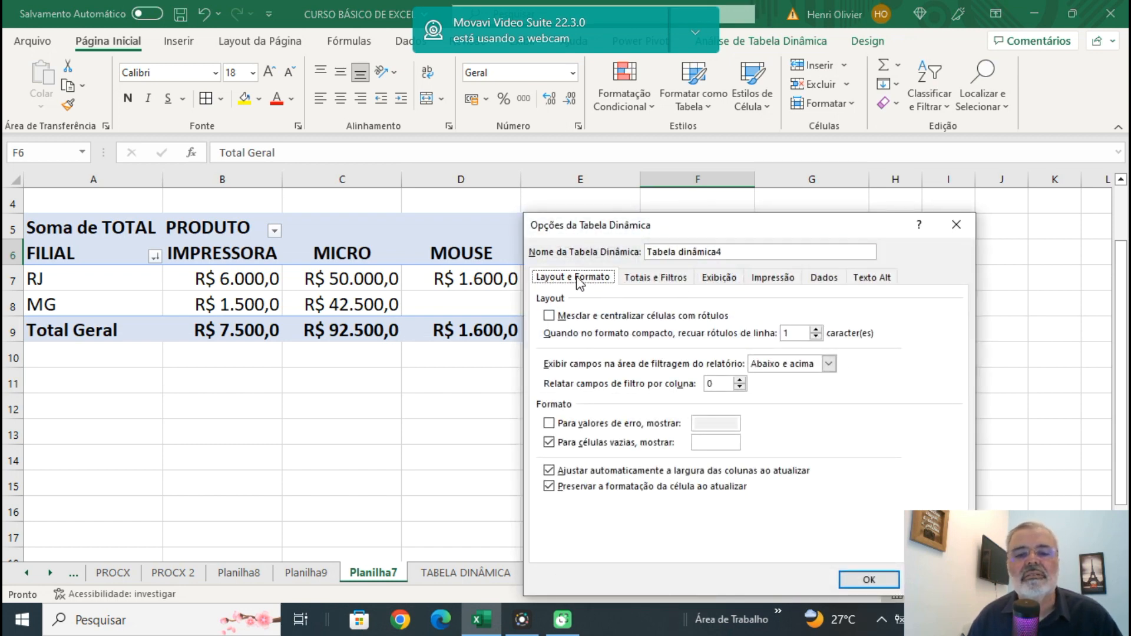
left_click(650, 278)
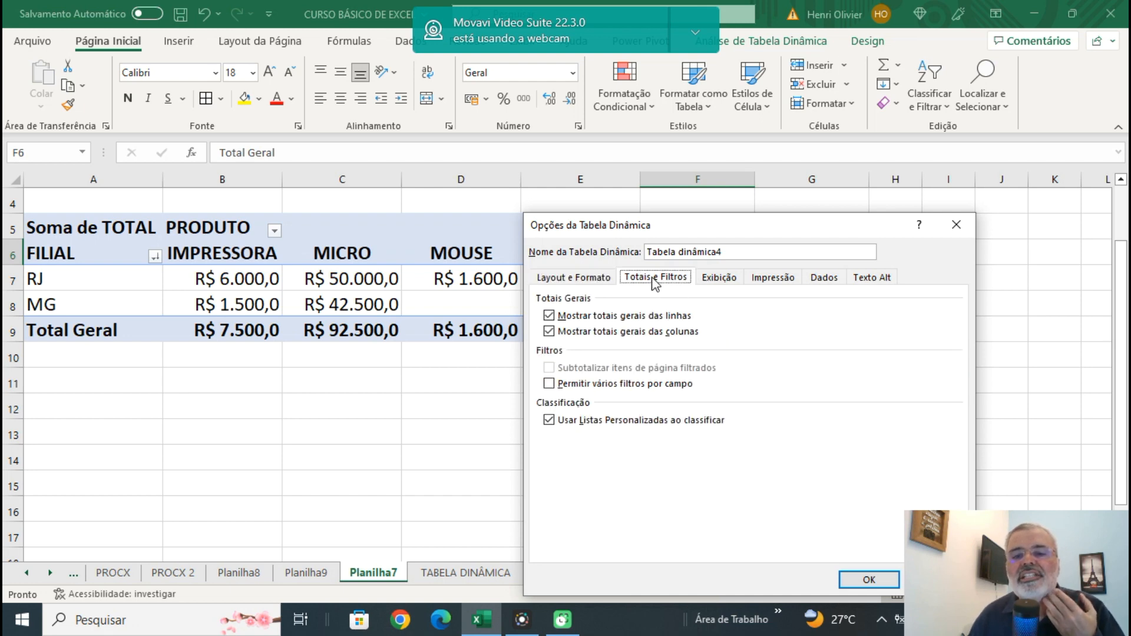
left_click(718, 283)
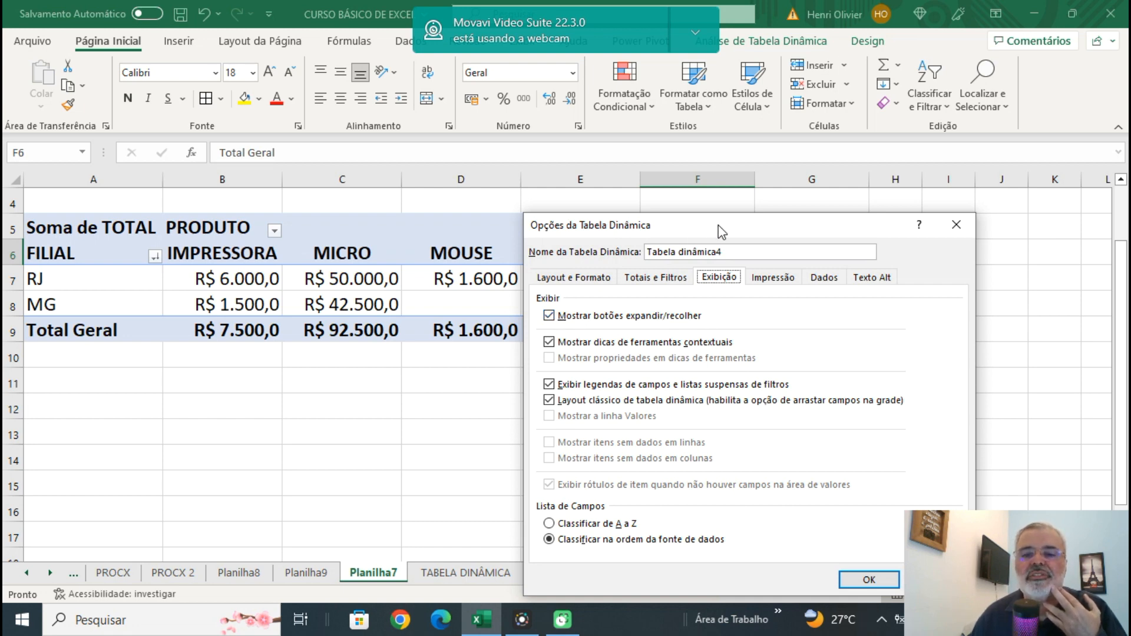
left_click_drag(719, 225, 569, 195)
left_click(811, 196)
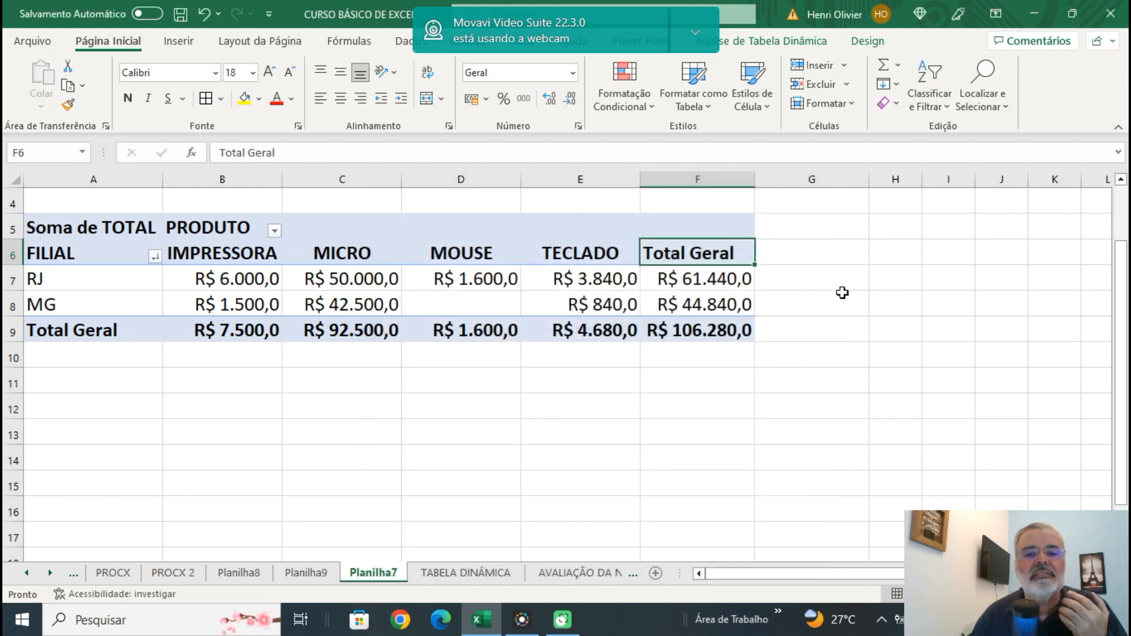
Move the VENDEDOR field from the report filter to the pivot table's rows, after FILIAL.
left_click(843, 297)
scroll(311, 298, "up", 1)
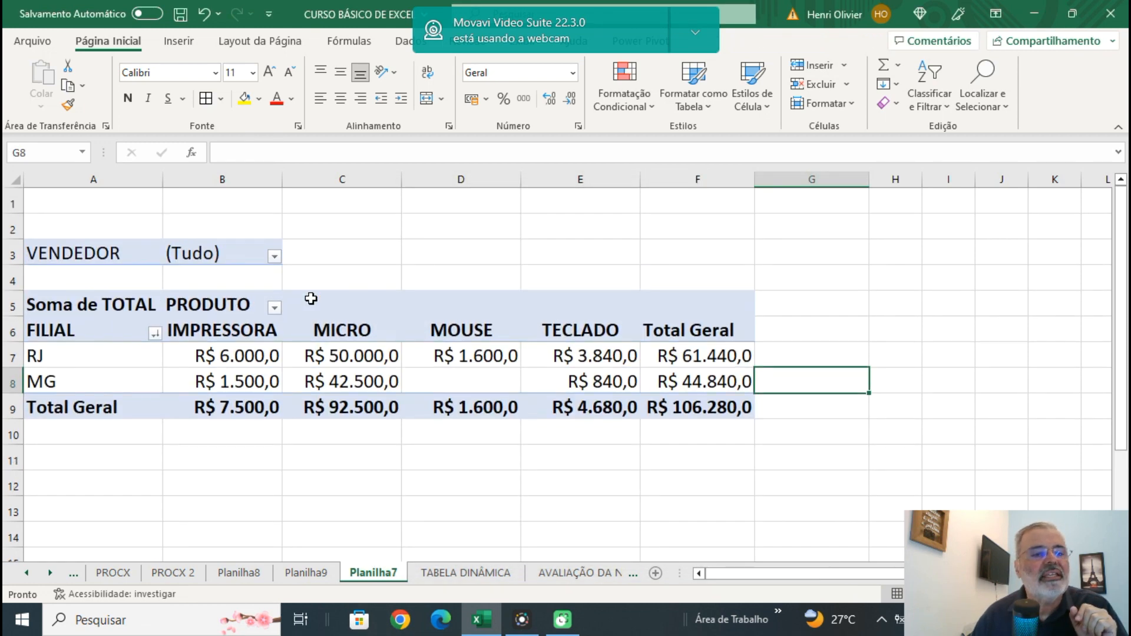
left_click(86, 253)
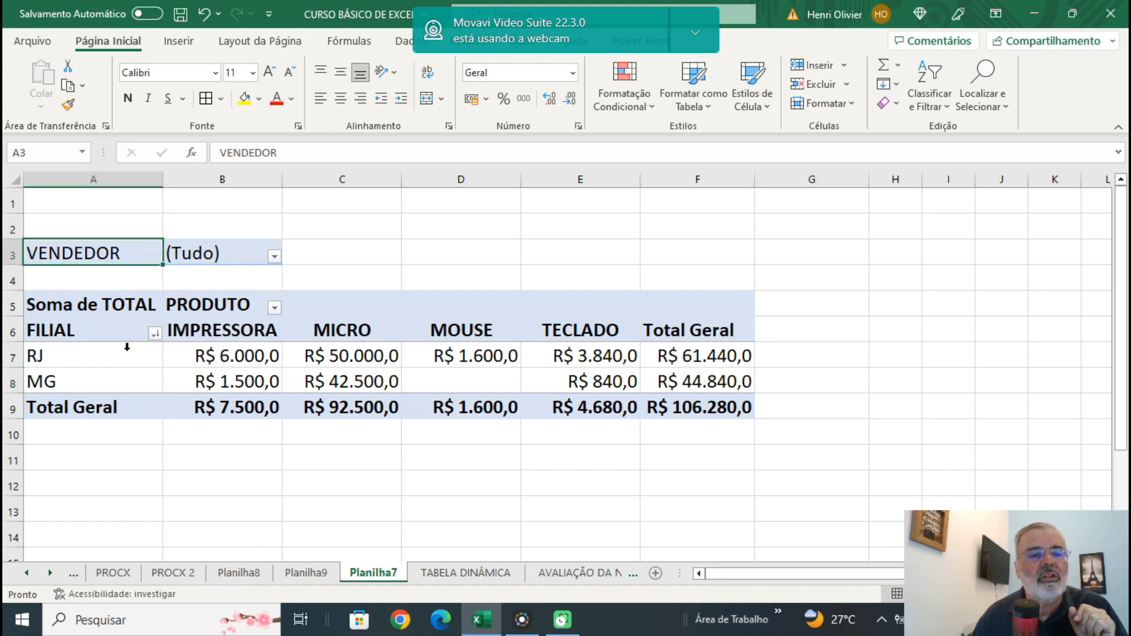
left_click_drag(126, 347, 128, 345)
scroll(989, 309, "down", 1)
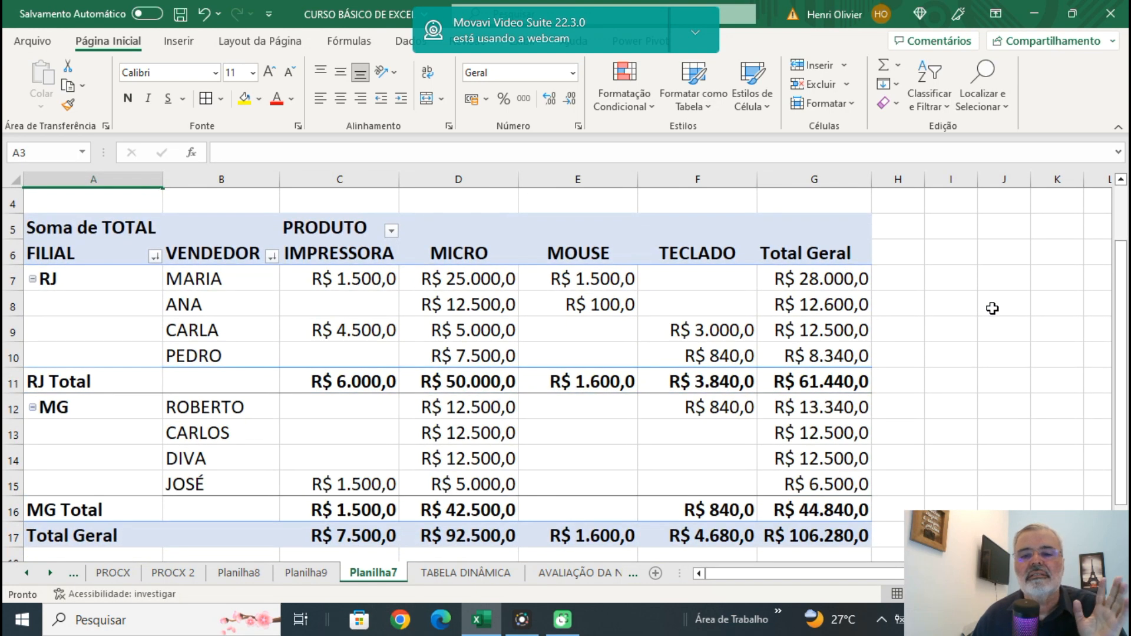
scroll(992, 309, "down", 1)
scroll(993, 309, "up", 1)
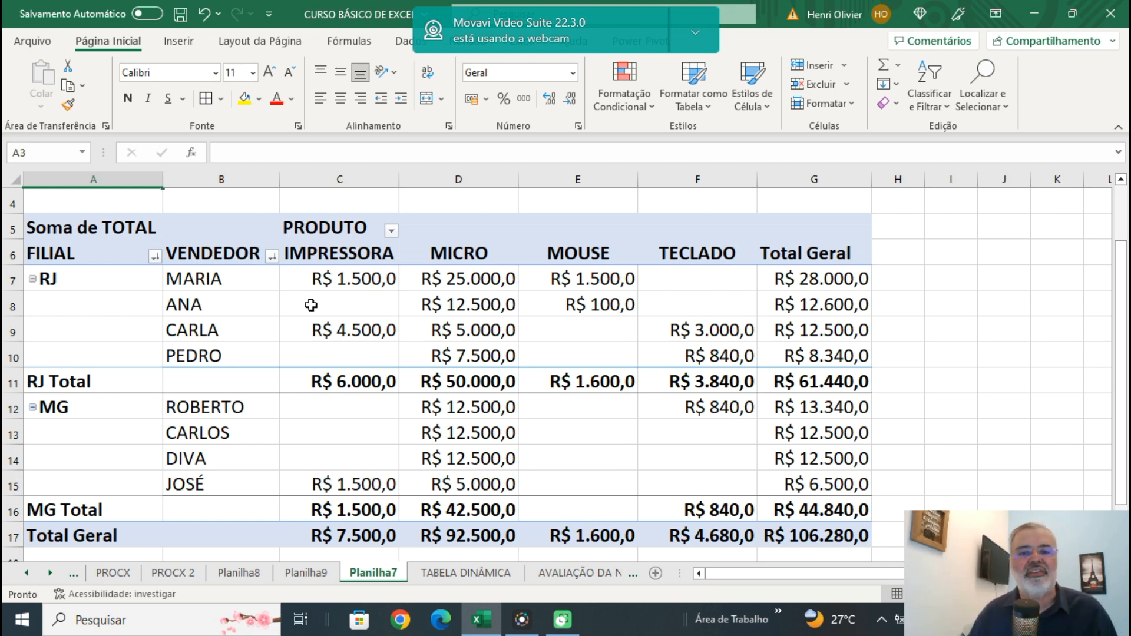
mouse_move(311, 305)
mouse_move(393, 350)
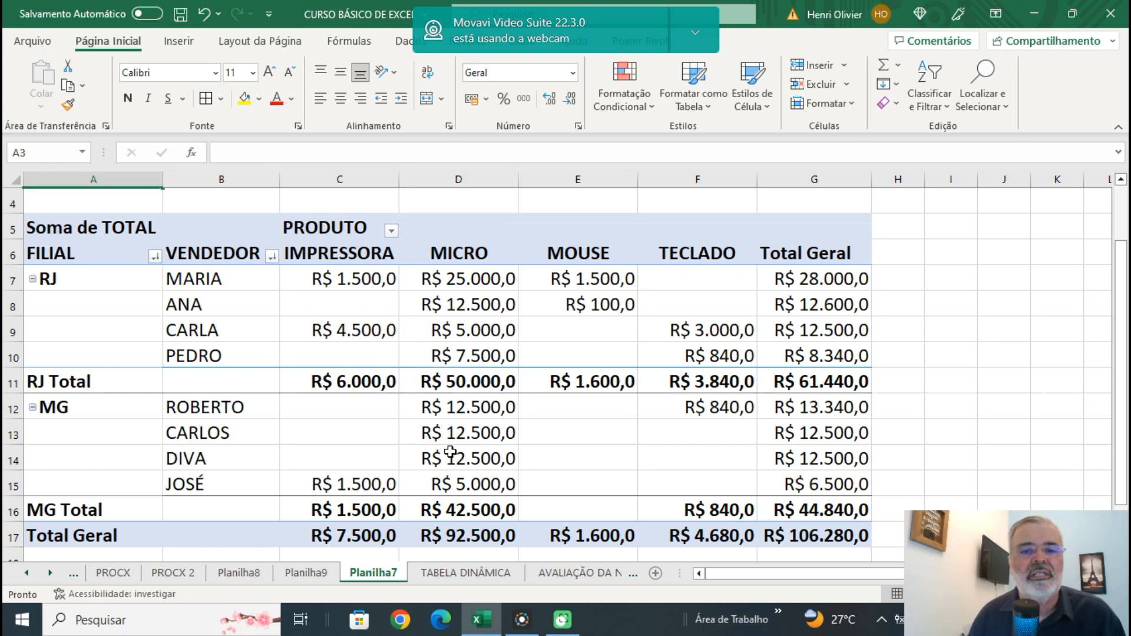
mouse_move(450, 452)
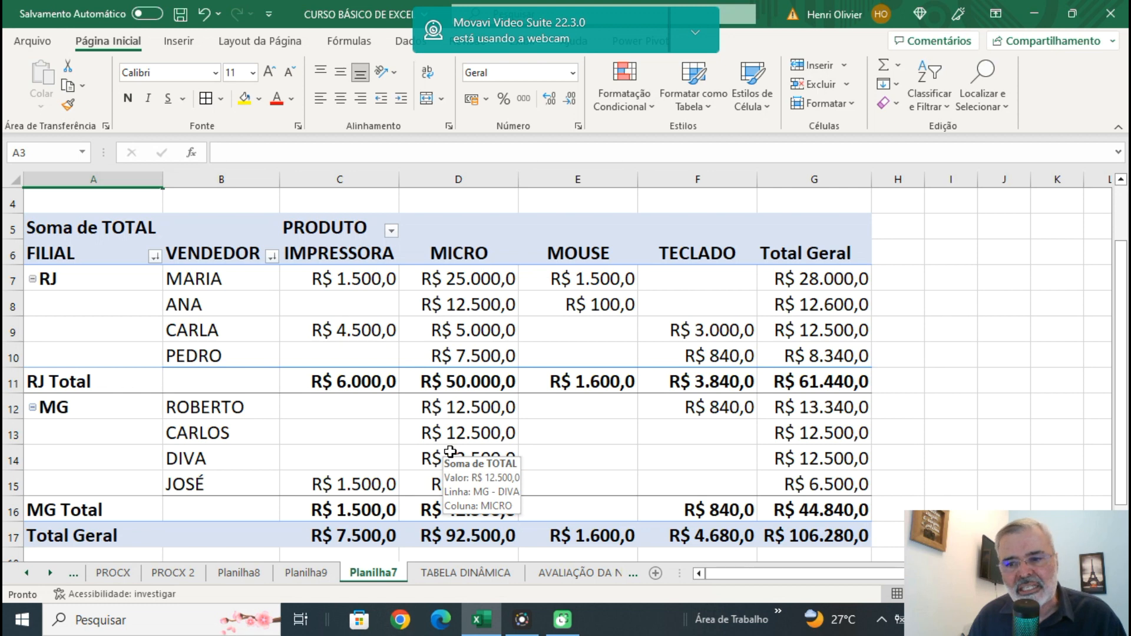